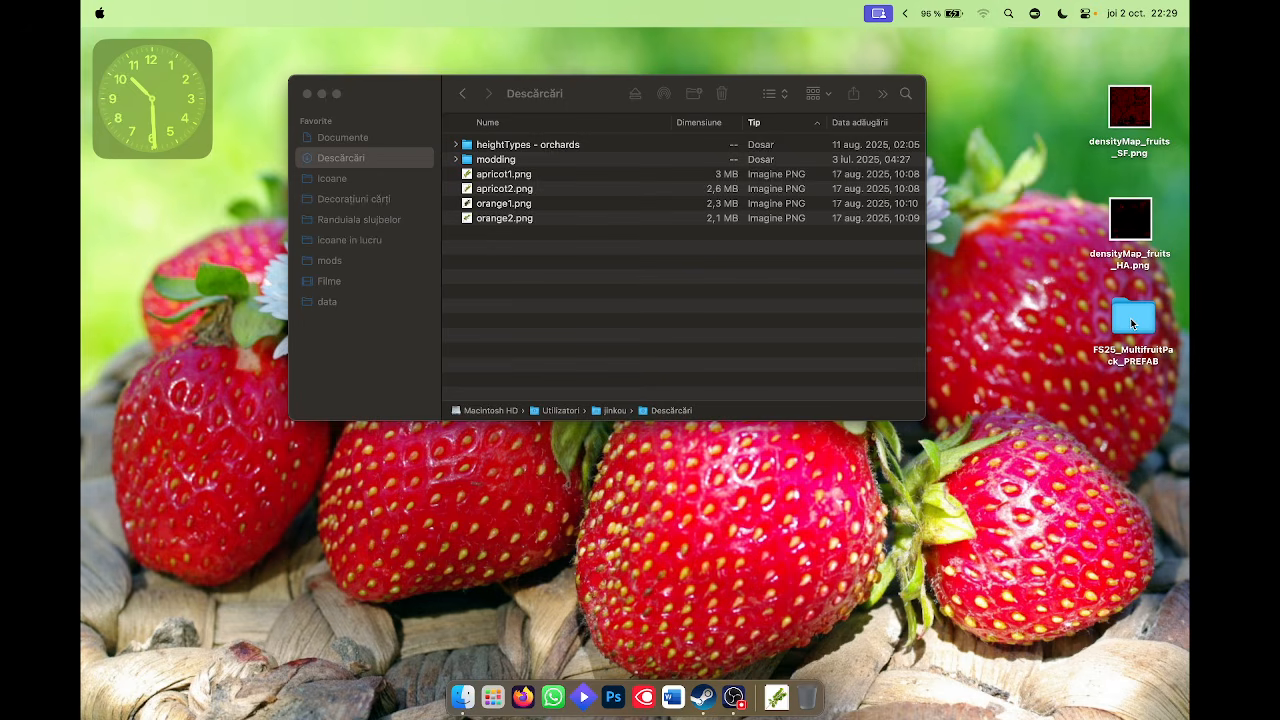
Look inside the FS25_MultifruitPack_PREFAB folder on the desktop and close its window again.
{"action": "double_click", "coordinate": [1133, 323]}
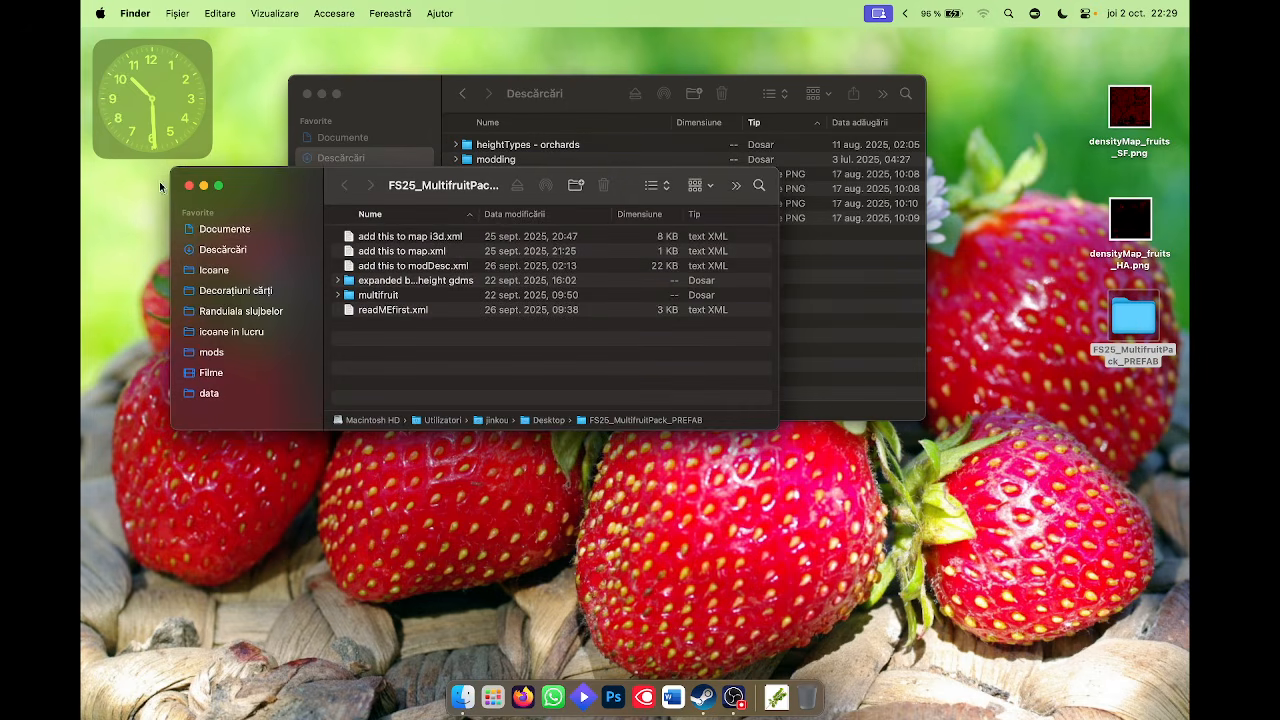
{"action": "left_click", "coordinate": [188, 185]}
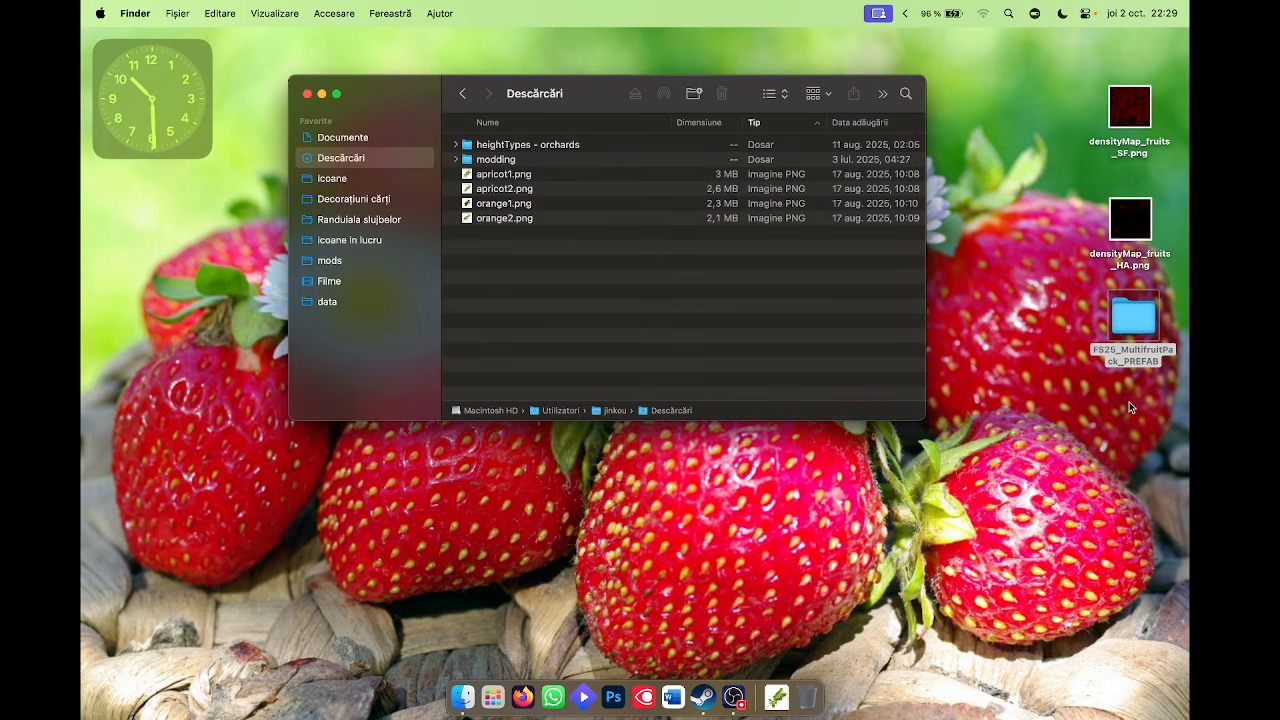
{"action": "left_click", "coordinate": [1127, 403]}
{"action": "left_click", "coordinate": [1127, 403]}
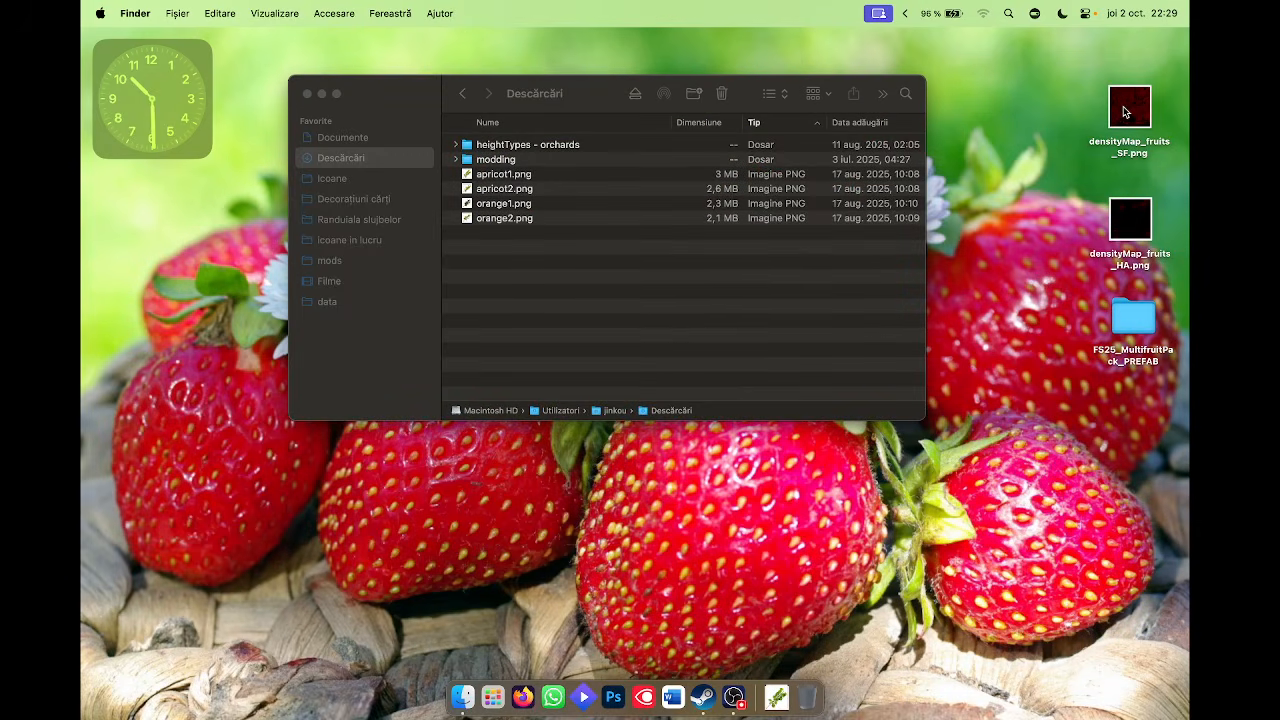
Move the densityMap_fruits_SF.png and densityMap_fruits_HA.png files slightly higher on the desktop.
{"action": "left_click_drag", "start_coordinate": [1129, 112], "coordinate": [1130, 88]}
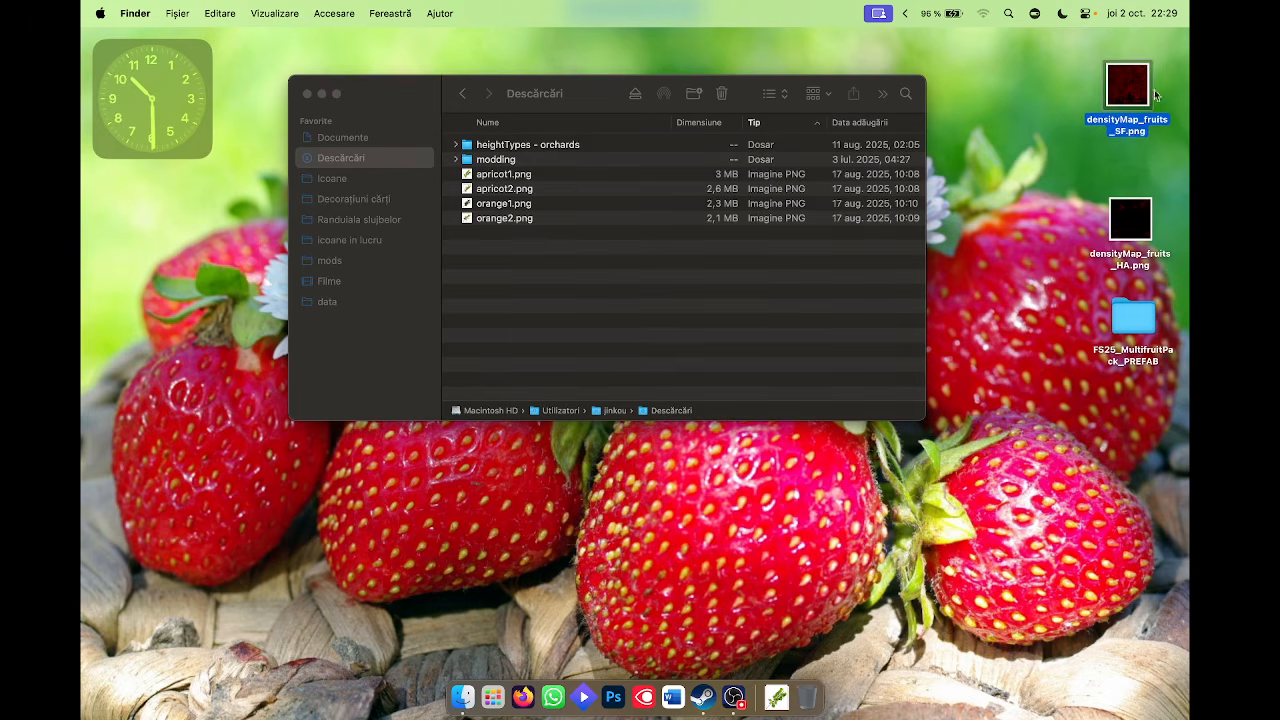
{"action": "left_click", "coordinate": [1093, 164]}
{"action": "left_click", "coordinate": [1080, 170]}
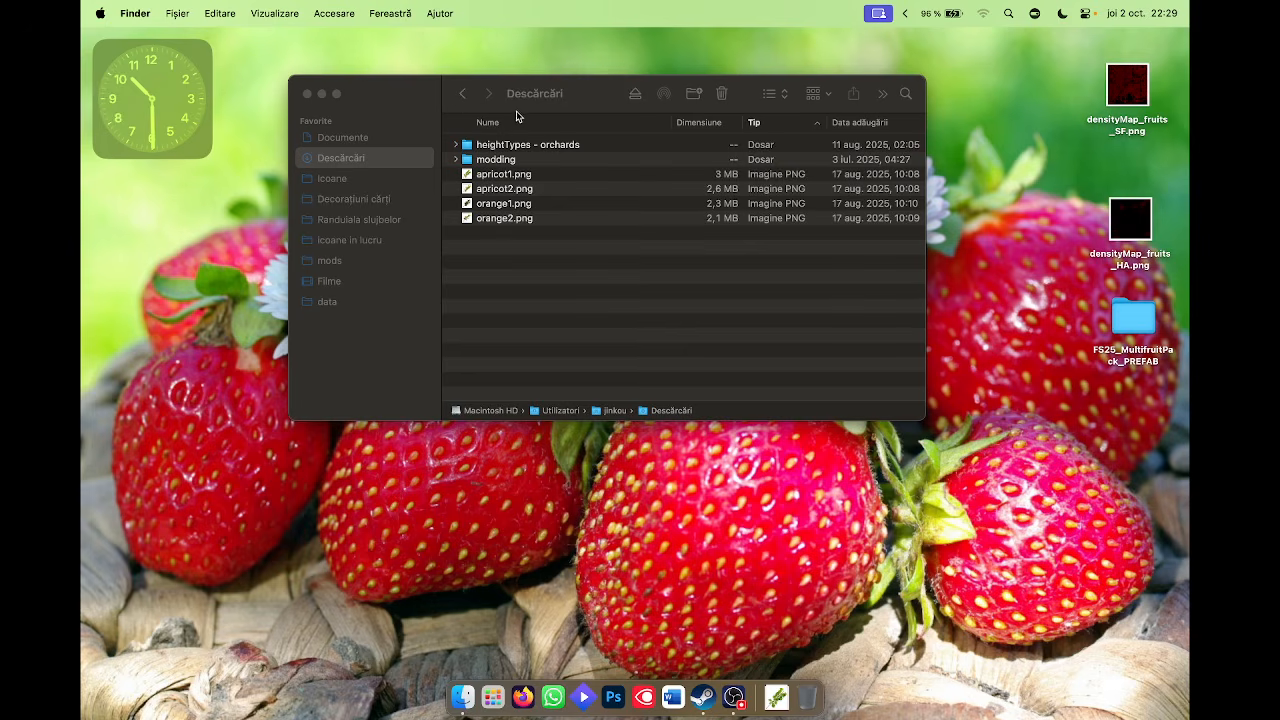
{"action": "left_click_drag", "start_coordinate": [1139, 229], "coordinate": [1135, 192]}
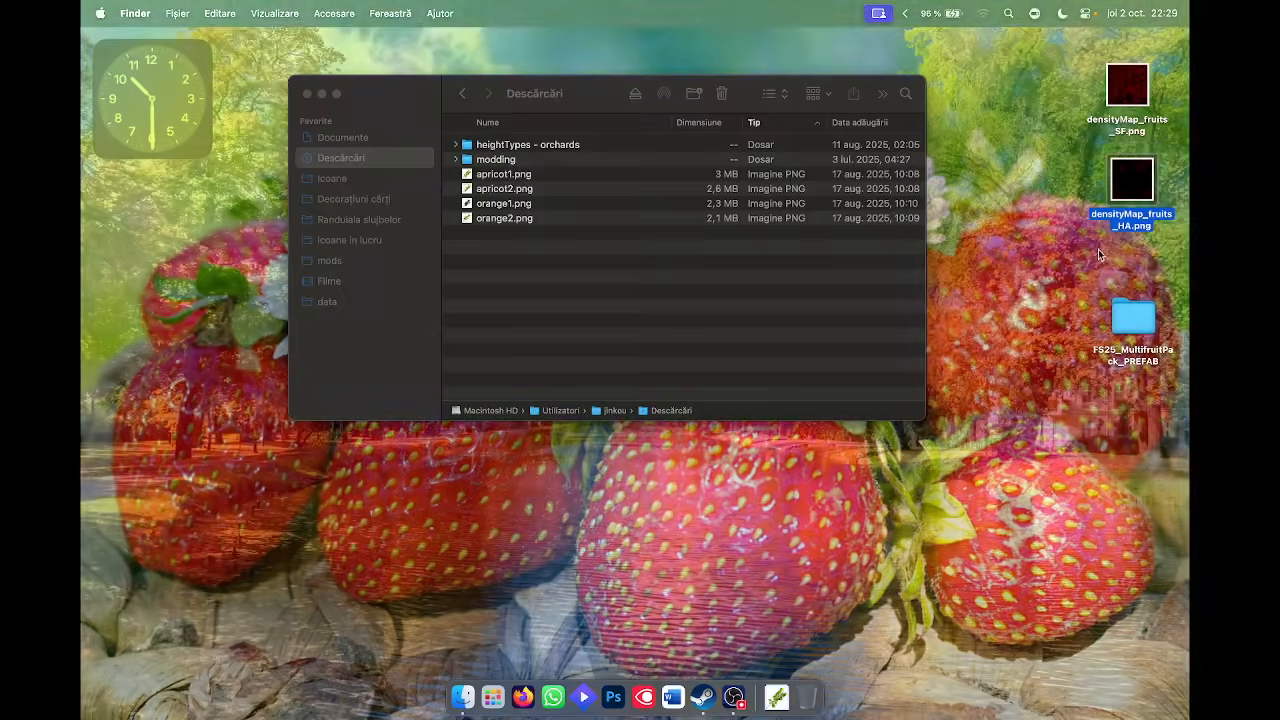
{"action": "left_click", "coordinate": [1098, 254]}
{"action": "left_click", "coordinate": [1098, 254]}
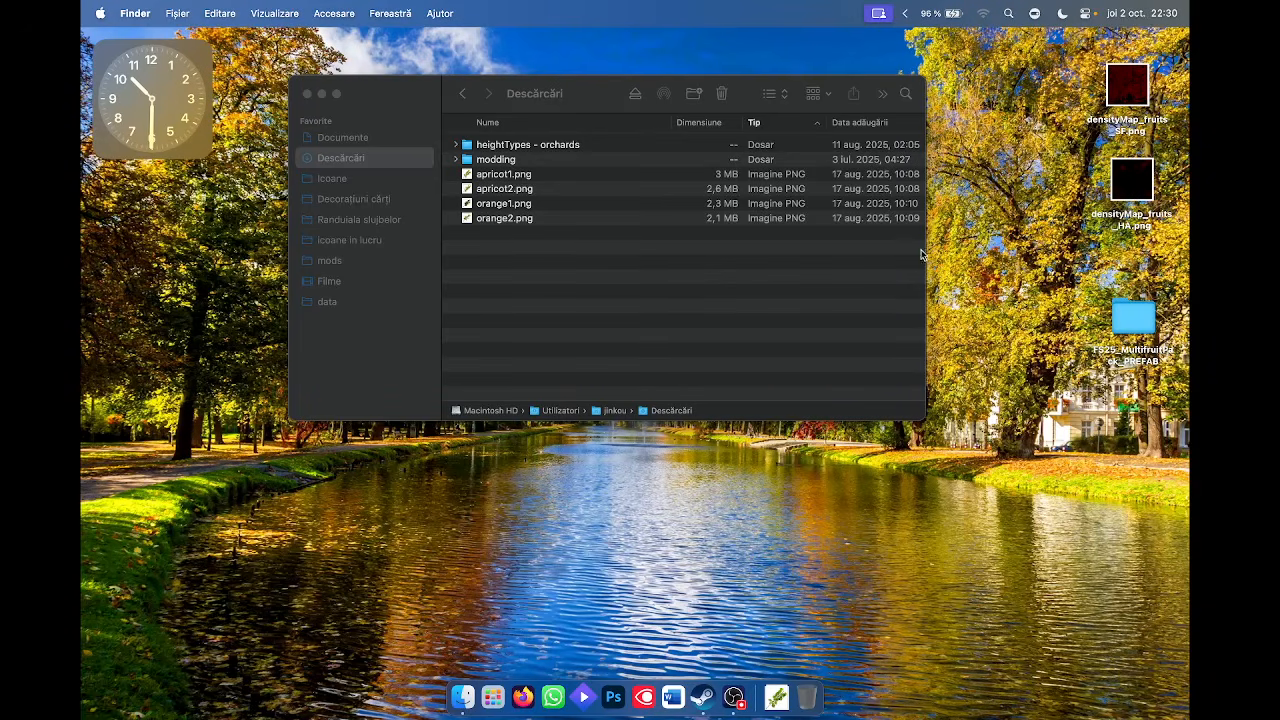
Open the FS25_MultifruitPack_PREFAB folder and widen its name column so the full folder names fit.
{"action": "double_click", "coordinate": [1126, 325]}
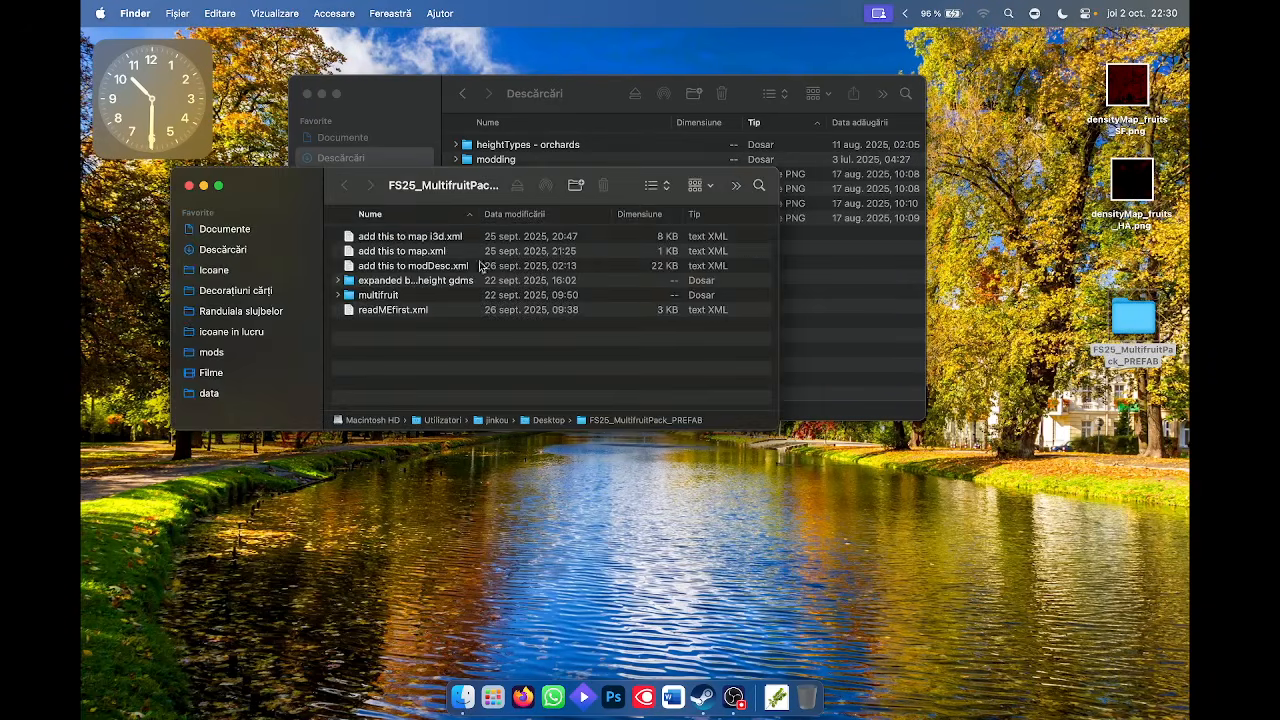
{"action": "left_click_drag", "start_coordinate": [404, 203], "coordinate": [412, 199]}
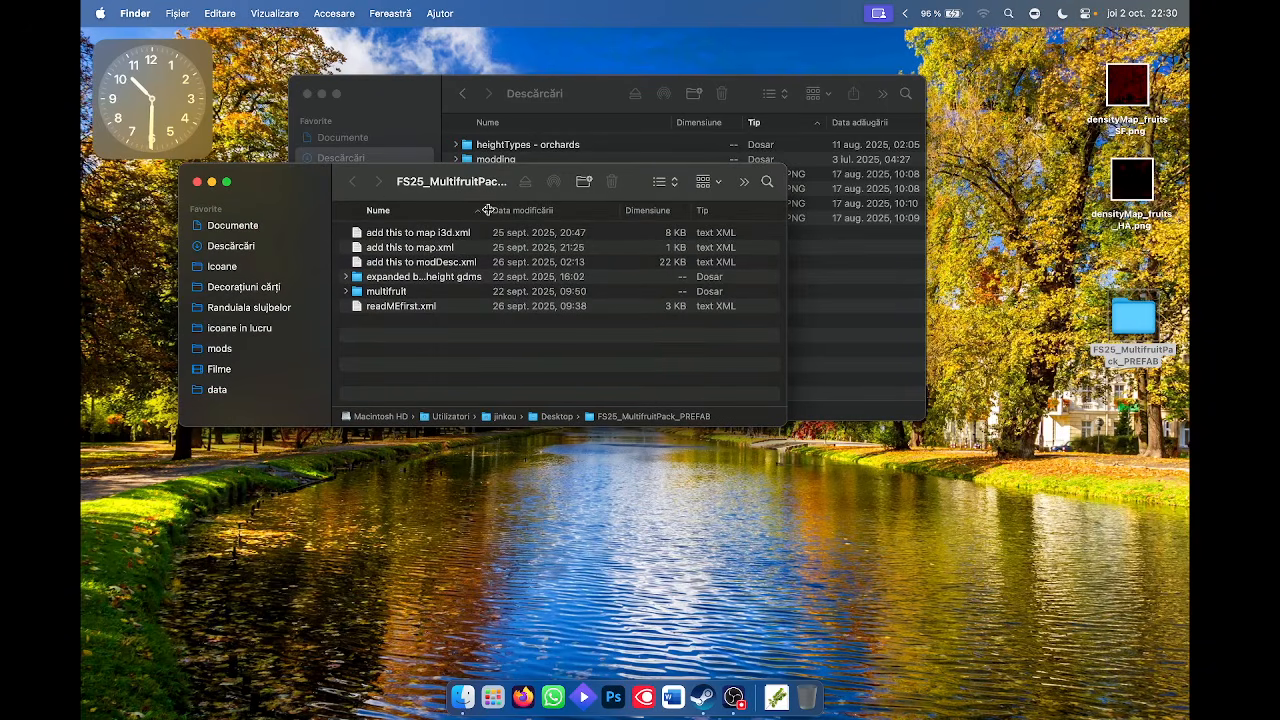
{"action": "left_click_drag", "start_coordinate": [488, 211], "coordinate": [511, 211]}
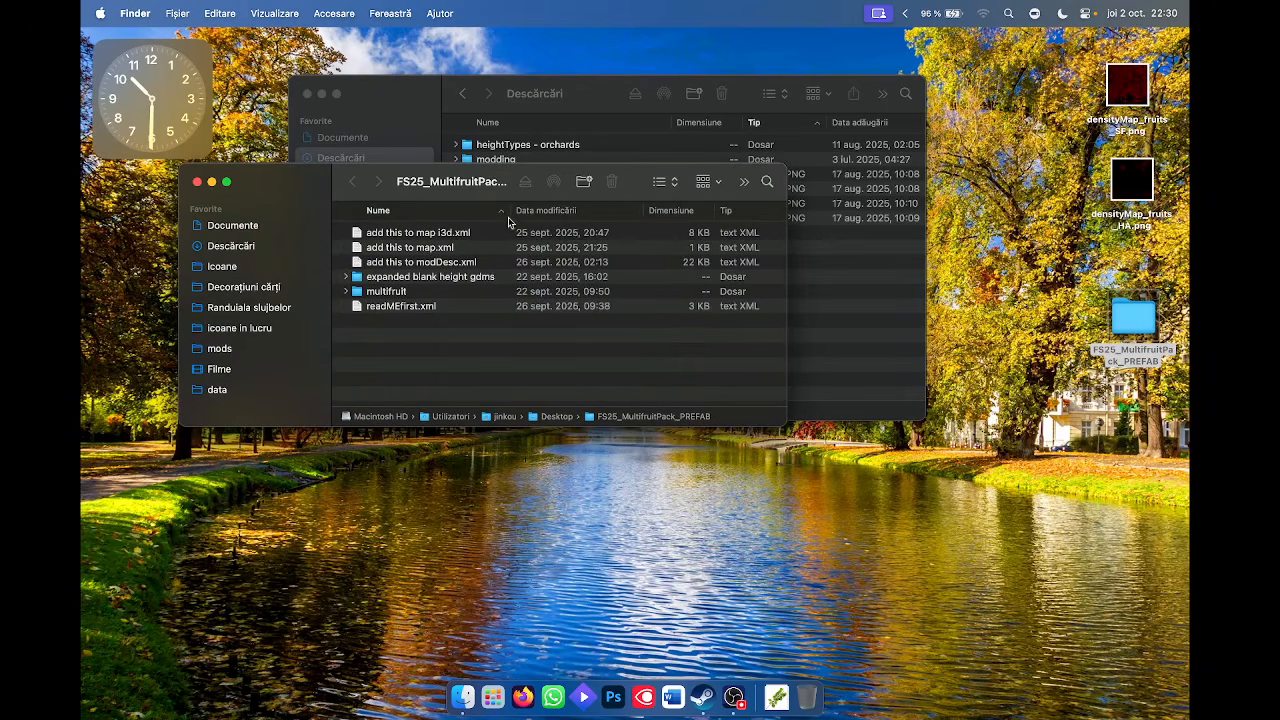
Read the multifruit installation instructions in readMEfirst.xml at full screen, and return to the desktop.
{"action": "double_click", "coordinate": [401, 306]}
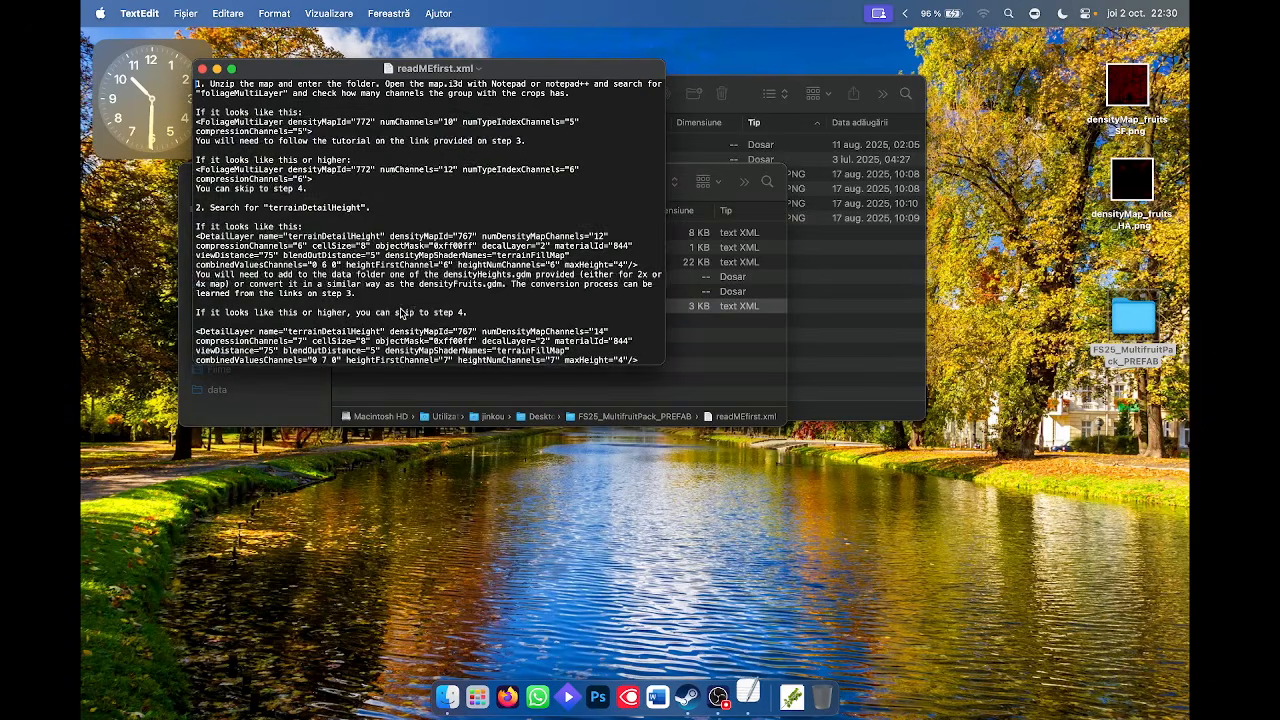
{"action": "left_click", "coordinate": [231, 69]}
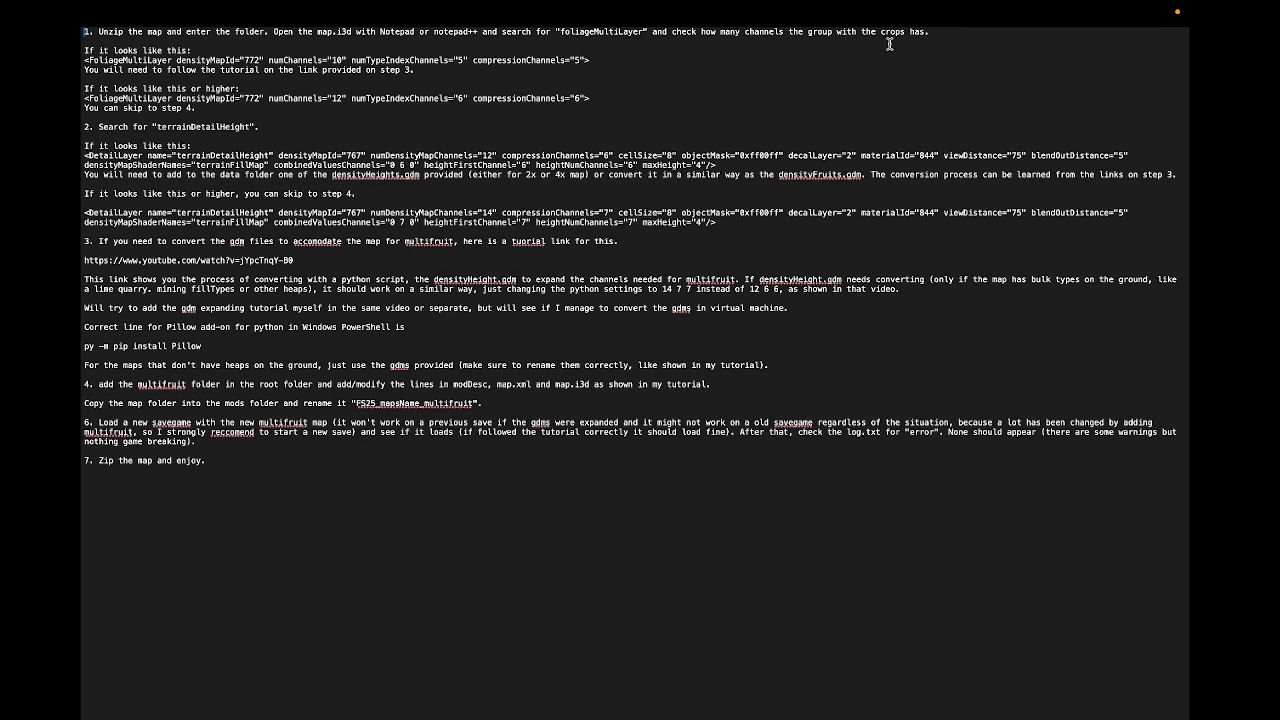
{"action": "key", "text": "ctrl+Left"}
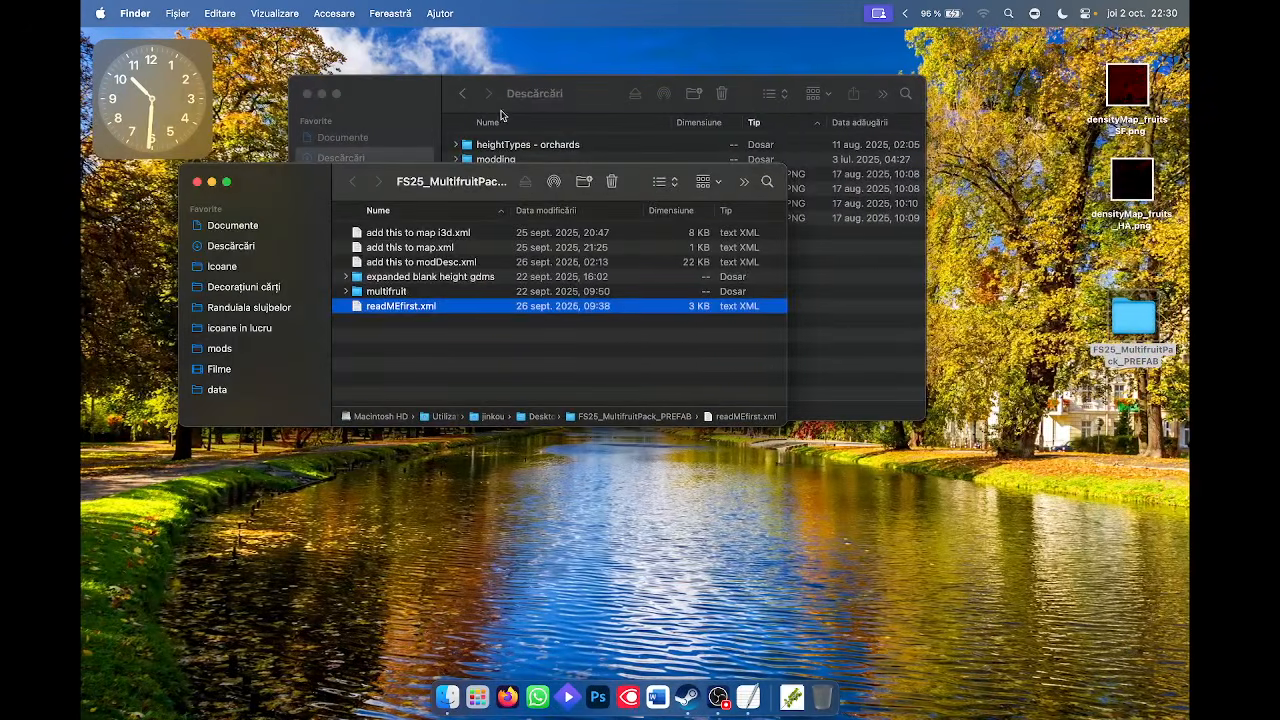
In the other Finder window, go to the mods folder and open the map folder inside FS25_HorschAgrovation_MF.
{"action": "left_click", "coordinate": [545, 112]}
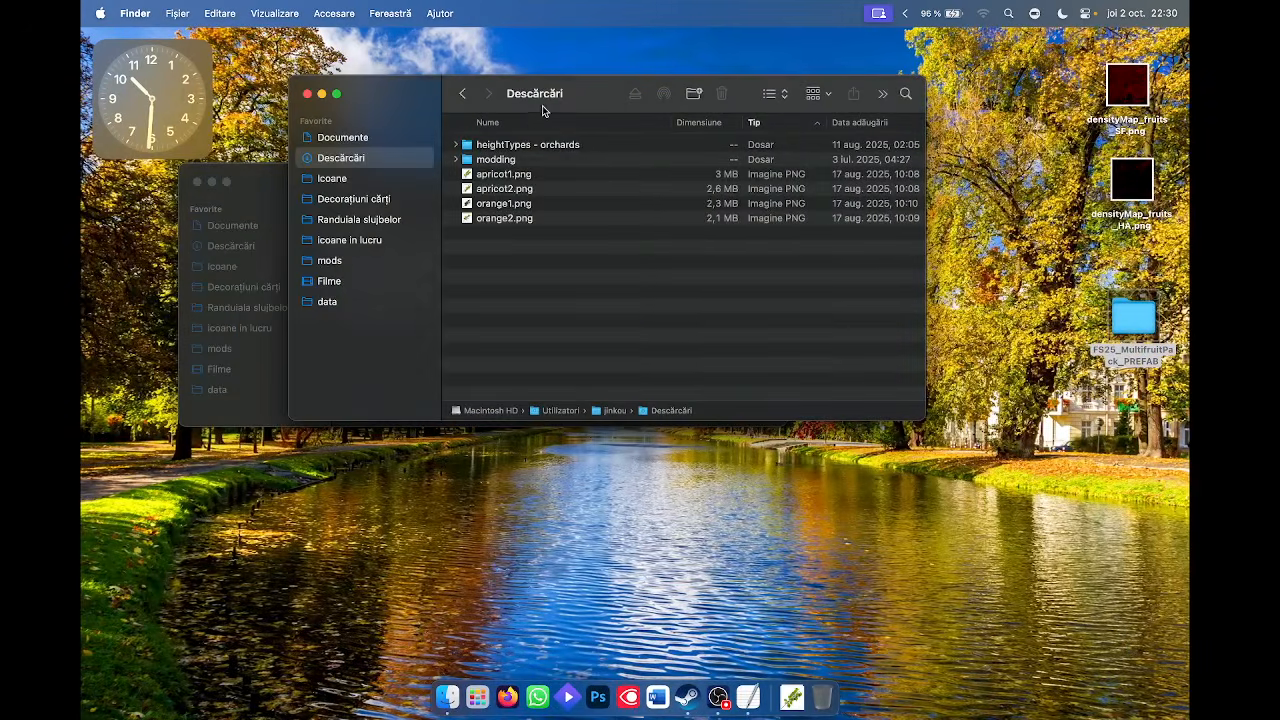
{"action": "left_click", "coordinate": [340, 265]}
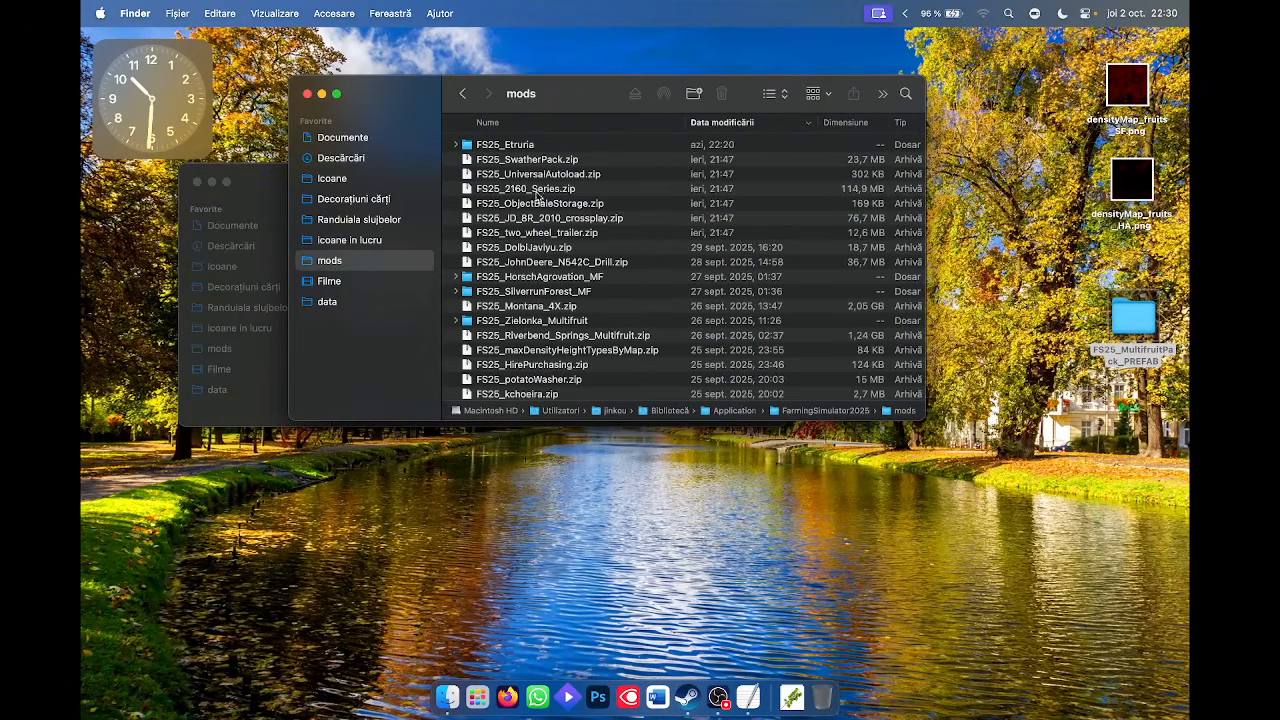
{"action": "double_click", "coordinate": [516, 279]}
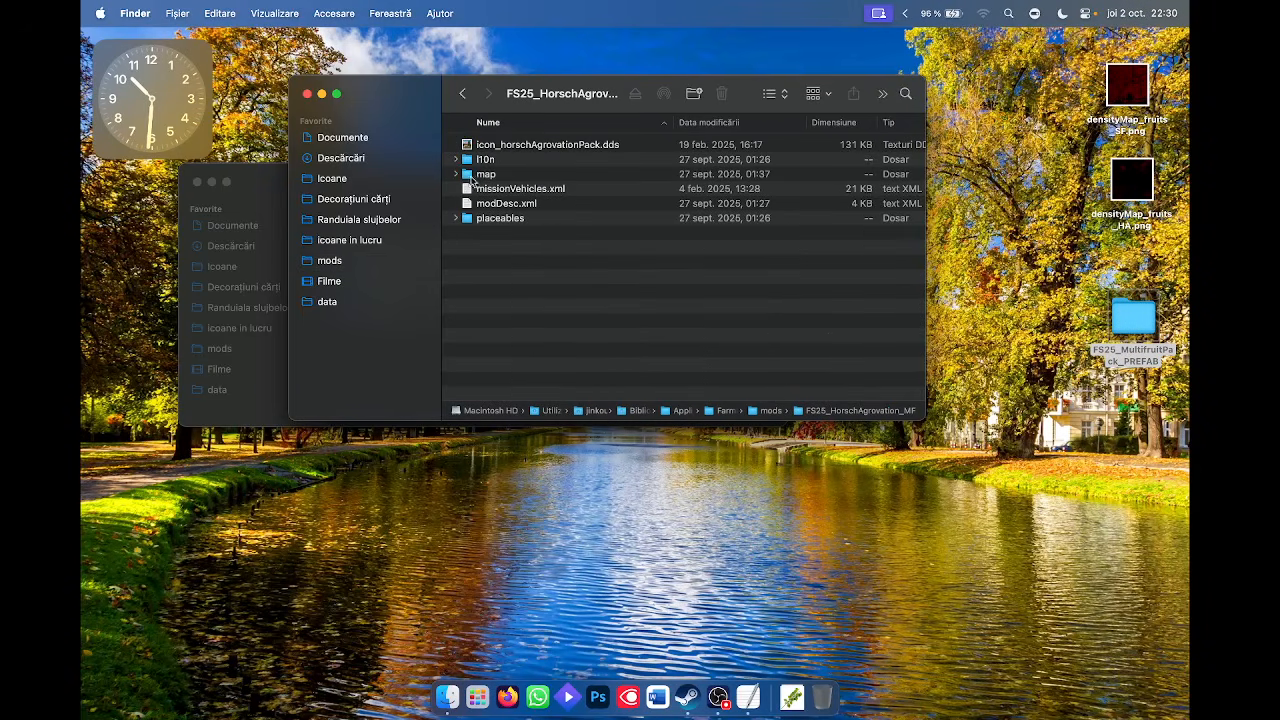
{"action": "double_click", "coordinate": [487, 175]}
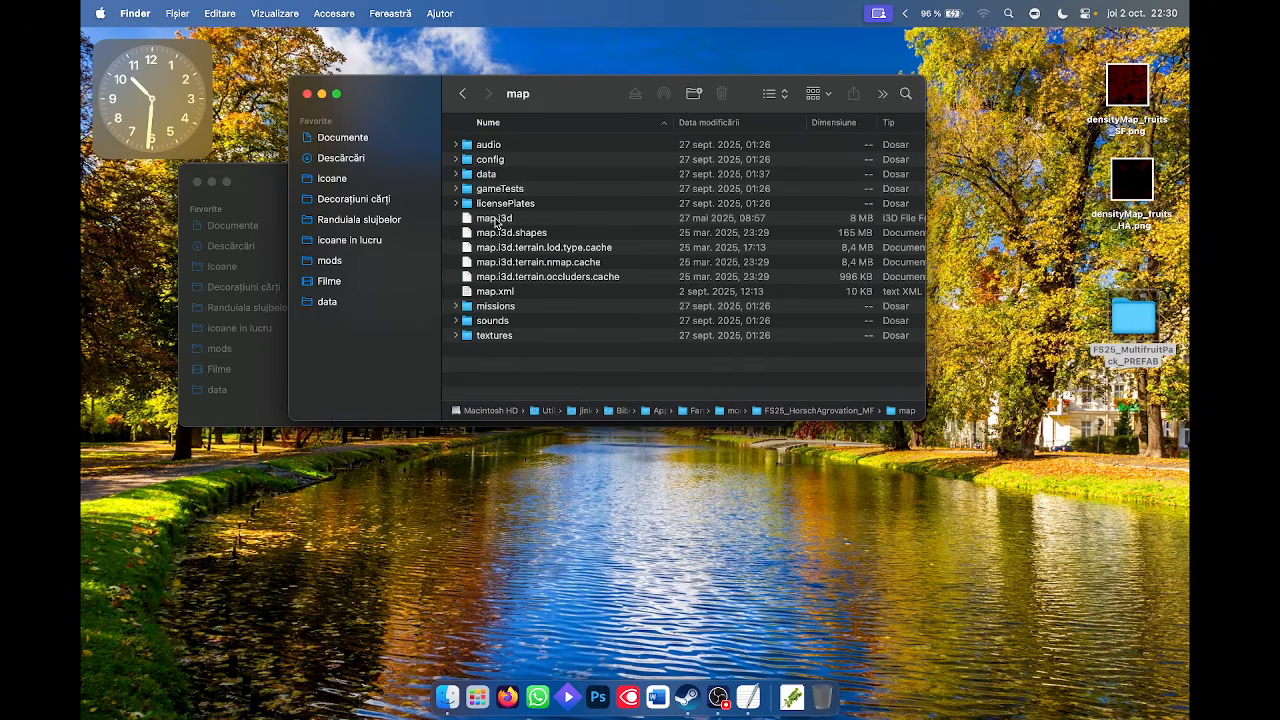
Open map.i3d with TextEdit, without making it the permanent default application.
{"action": "right_click", "coordinate": [496, 222]}
{"action": "mouse_move", "coordinate": [565, 243]}
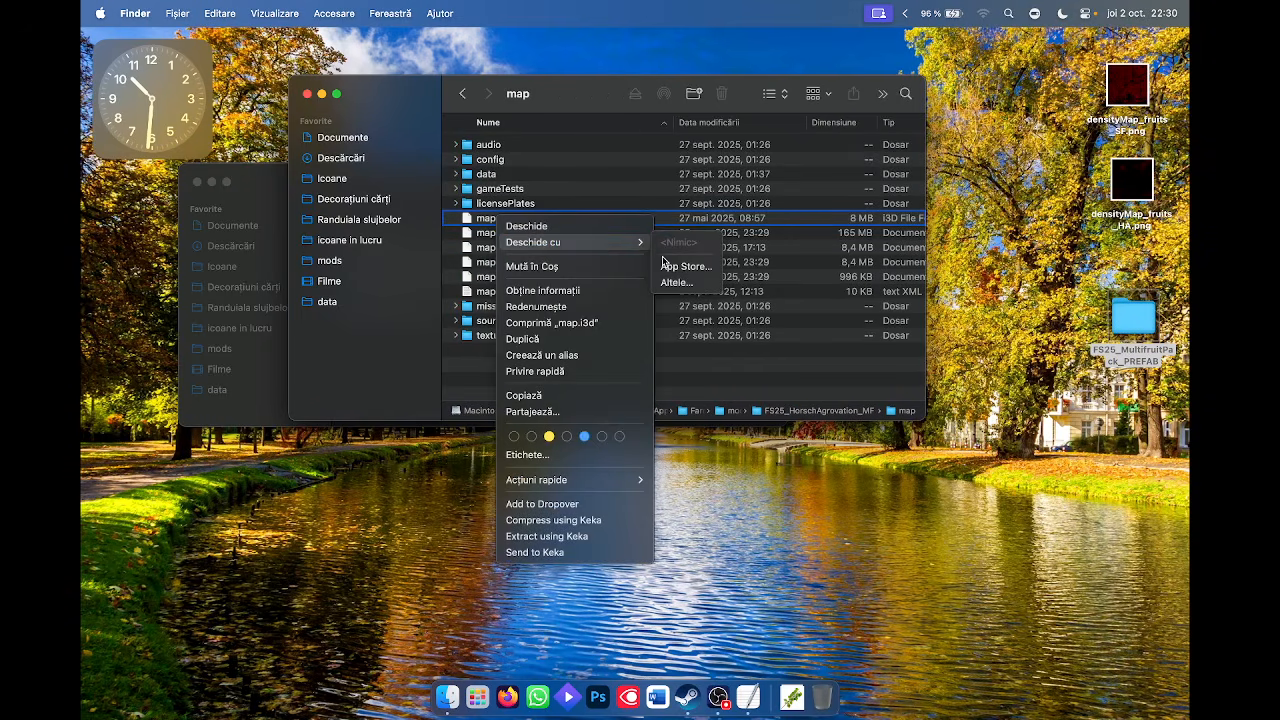
{"action": "left_click", "coordinate": [680, 283]}
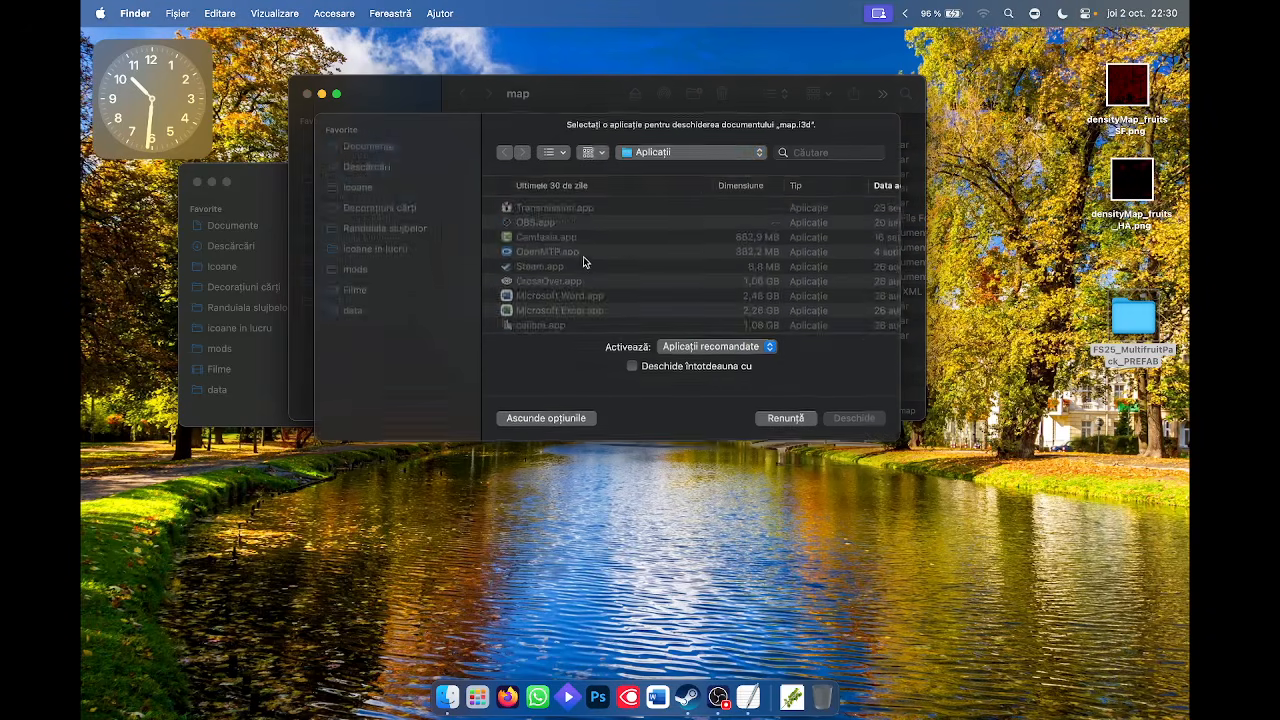
{"action": "scroll", "coordinate": [575, 255], "scroll_direction": "down", "scroll_amount": 5}
{"action": "scroll", "coordinate": [570, 250], "scroll_direction": "up", "scroll_amount": 3}
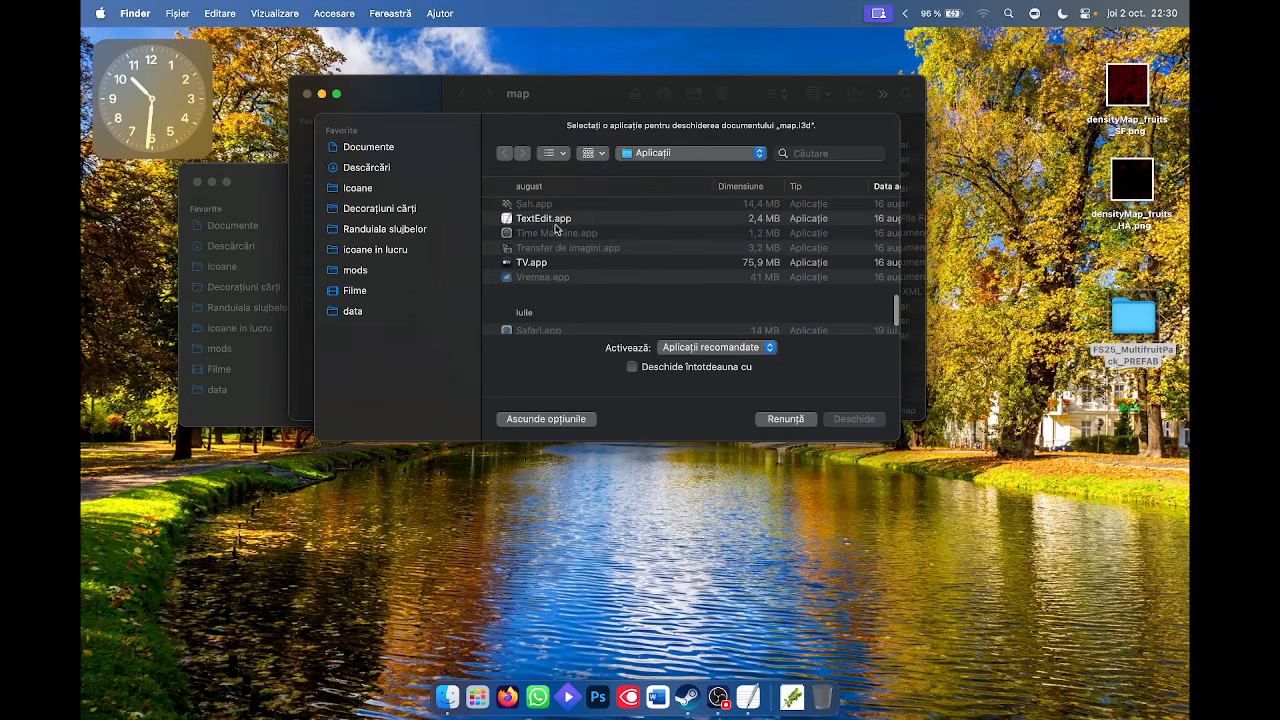
{"action": "left_click", "coordinate": [558, 220]}
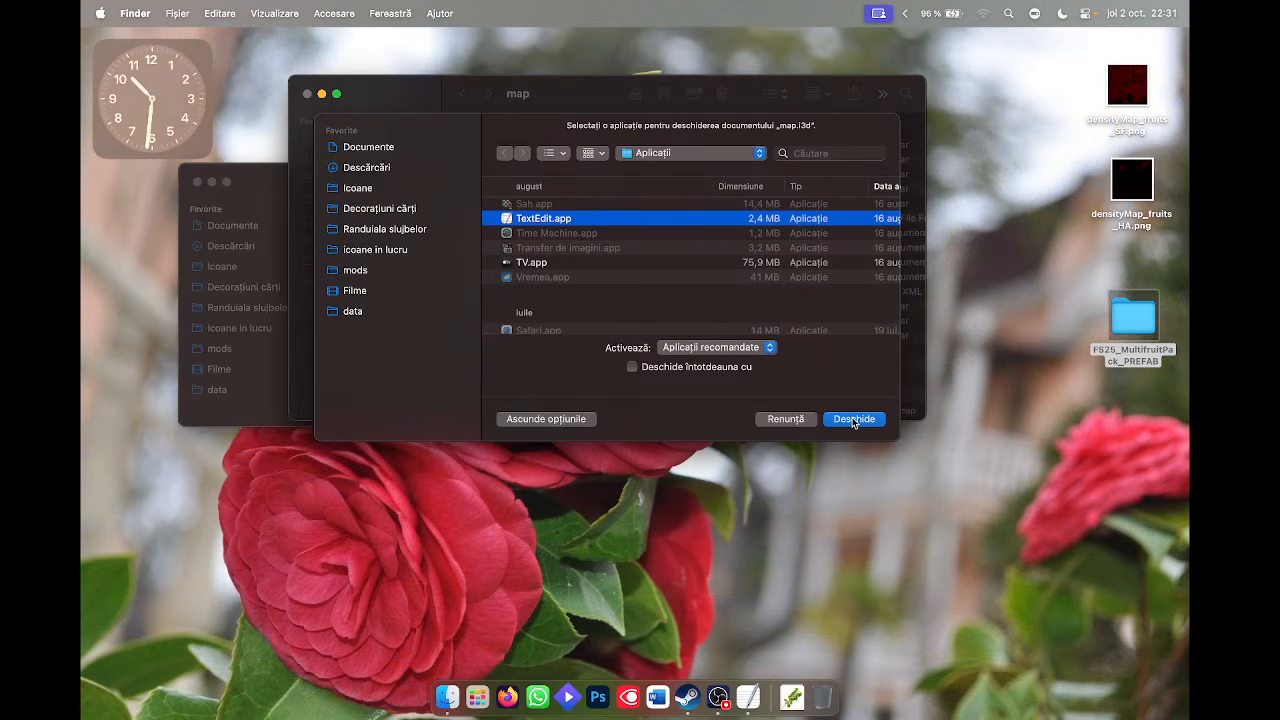
{"action": "left_click", "coordinate": [854, 419]}
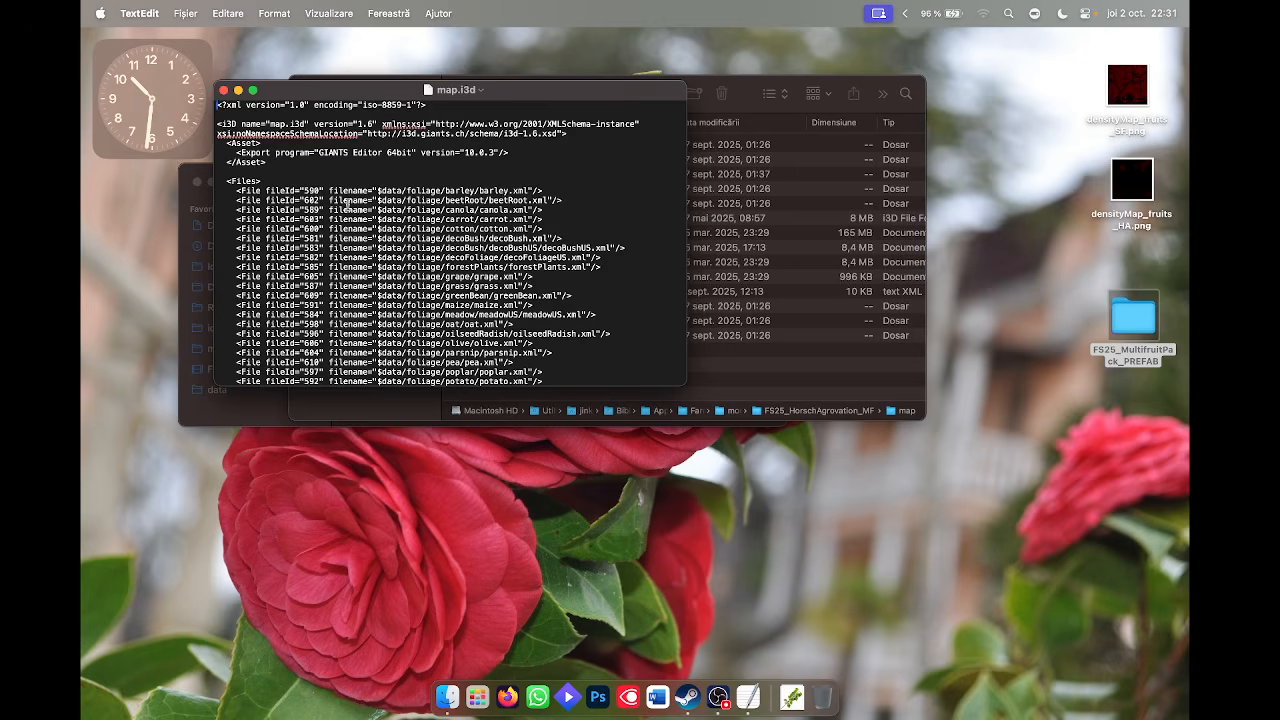
Search map.i3d for "foliagemu" and show the document at full screen.
{"action": "key", "text": "super+f"}
{"action": "type", "text": "f"}
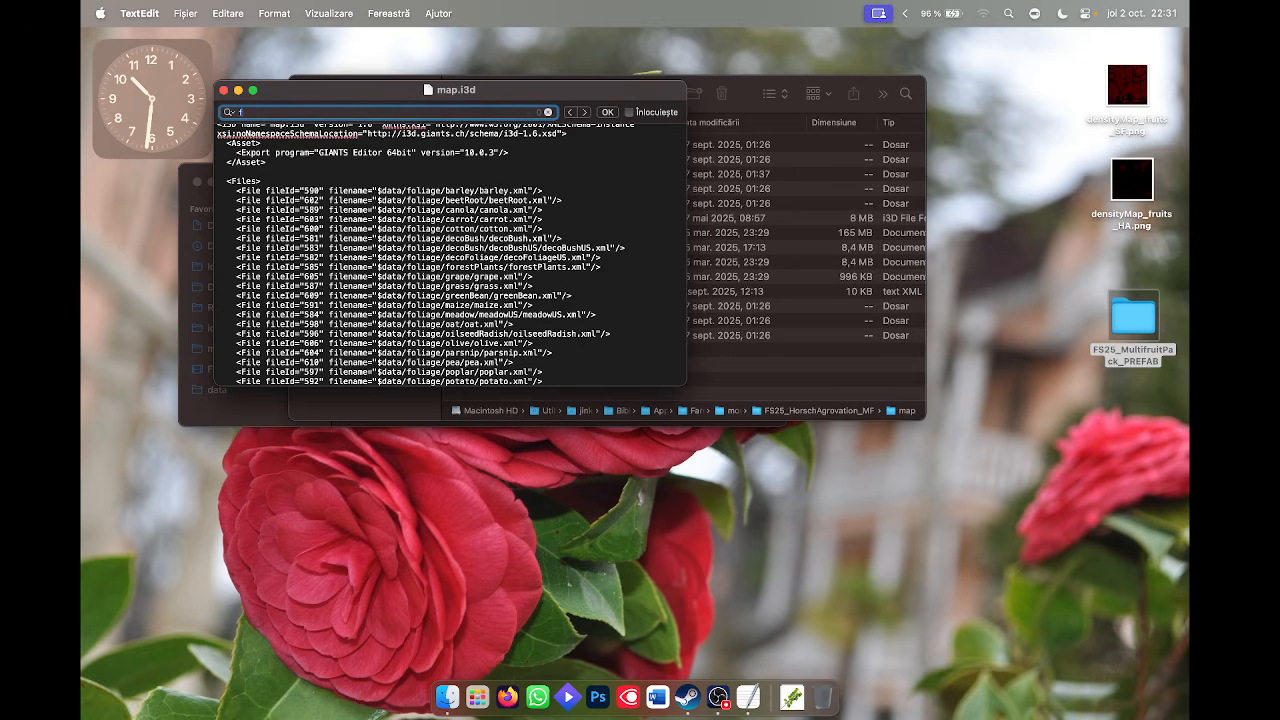
{"action": "type", "text": "oliagemu"}
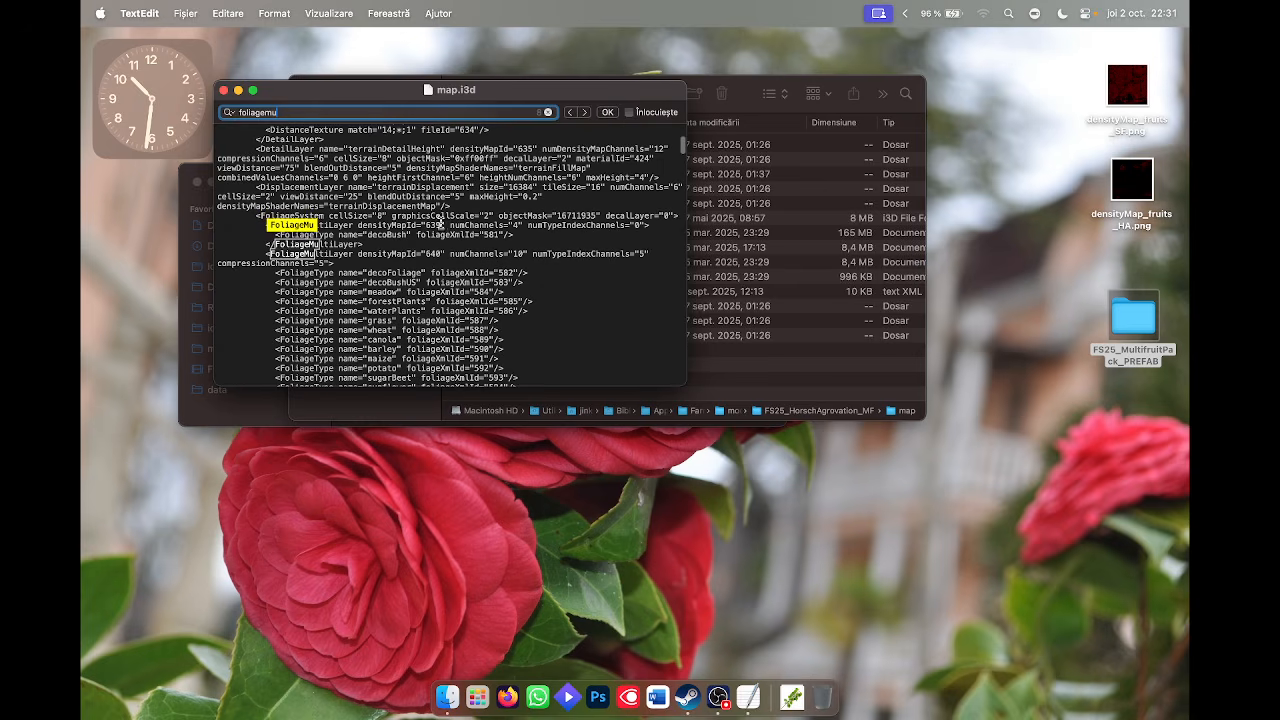
{"action": "left_click", "coordinate": [255, 91]}
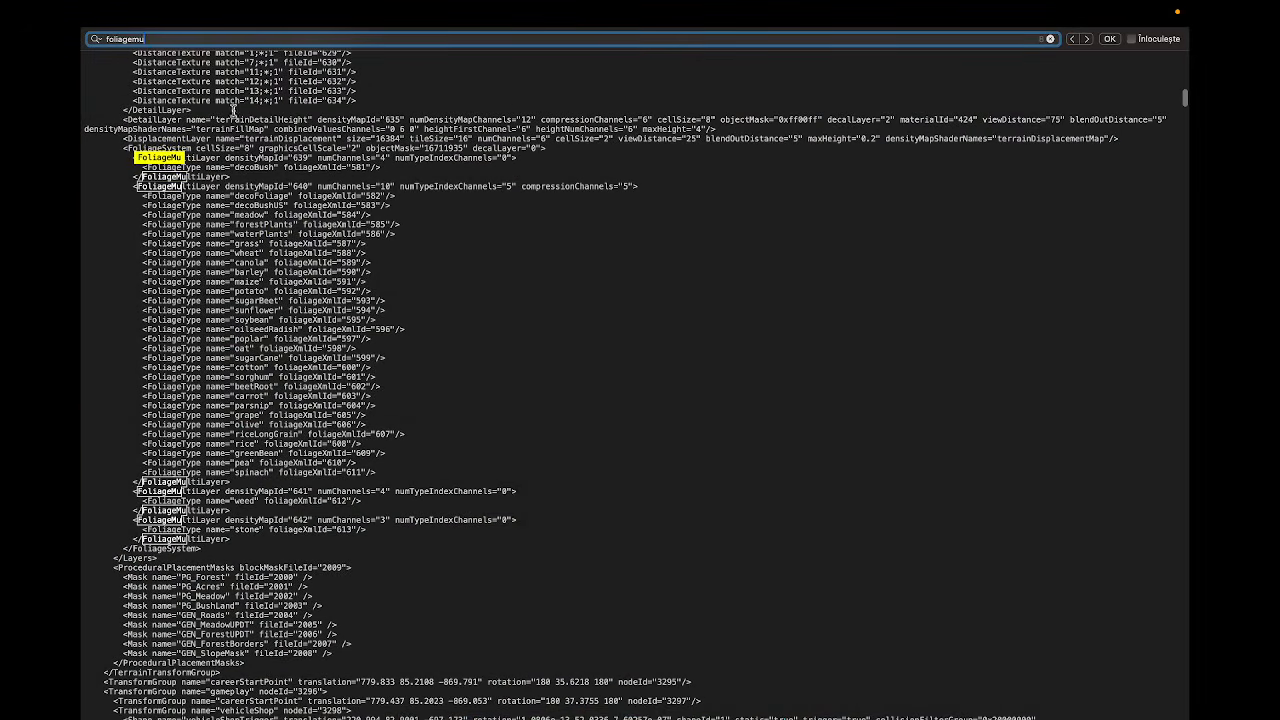
Examine the channel attributes of the FoliageMultiLayer group that holds the crops, and close map.i3d.
{"action": "scroll", "coordinate": [169, 178], "scroll_direction": "up", "scroll_amount": 5}
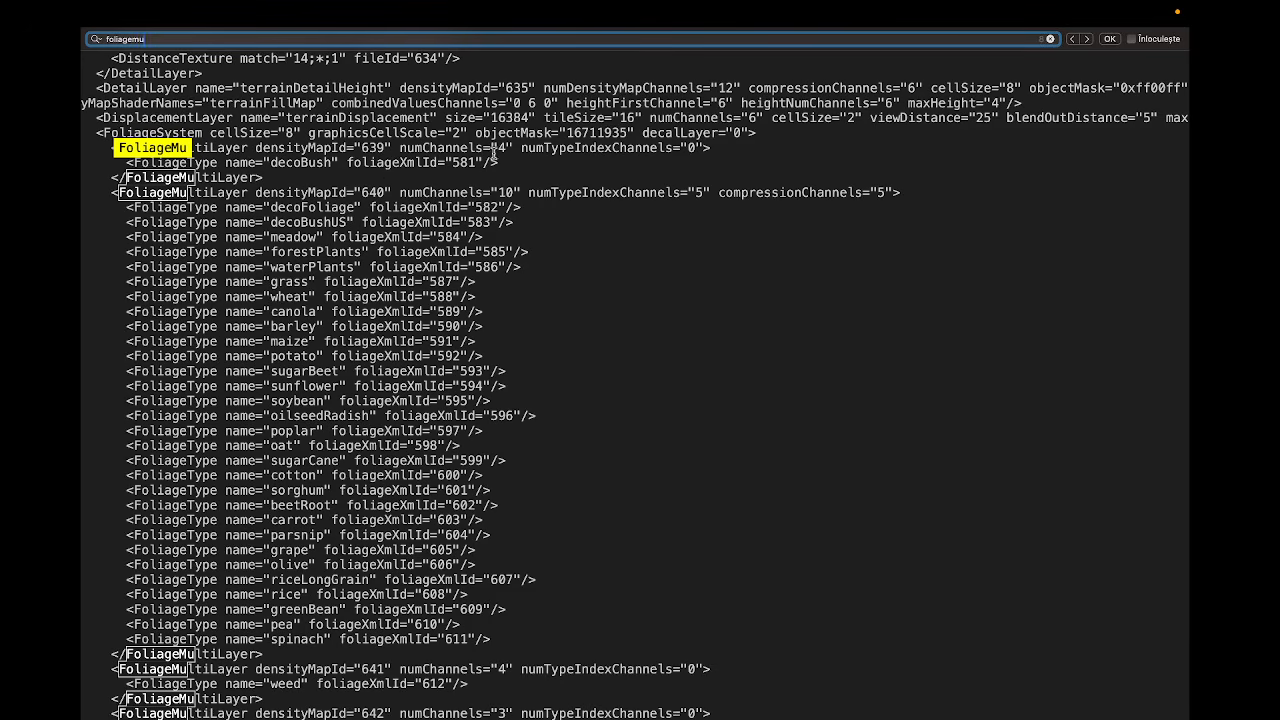
{"action": "scroll", "coordinate": [222, 167], "scroll_direction": "down", "scroll_amount": 3}
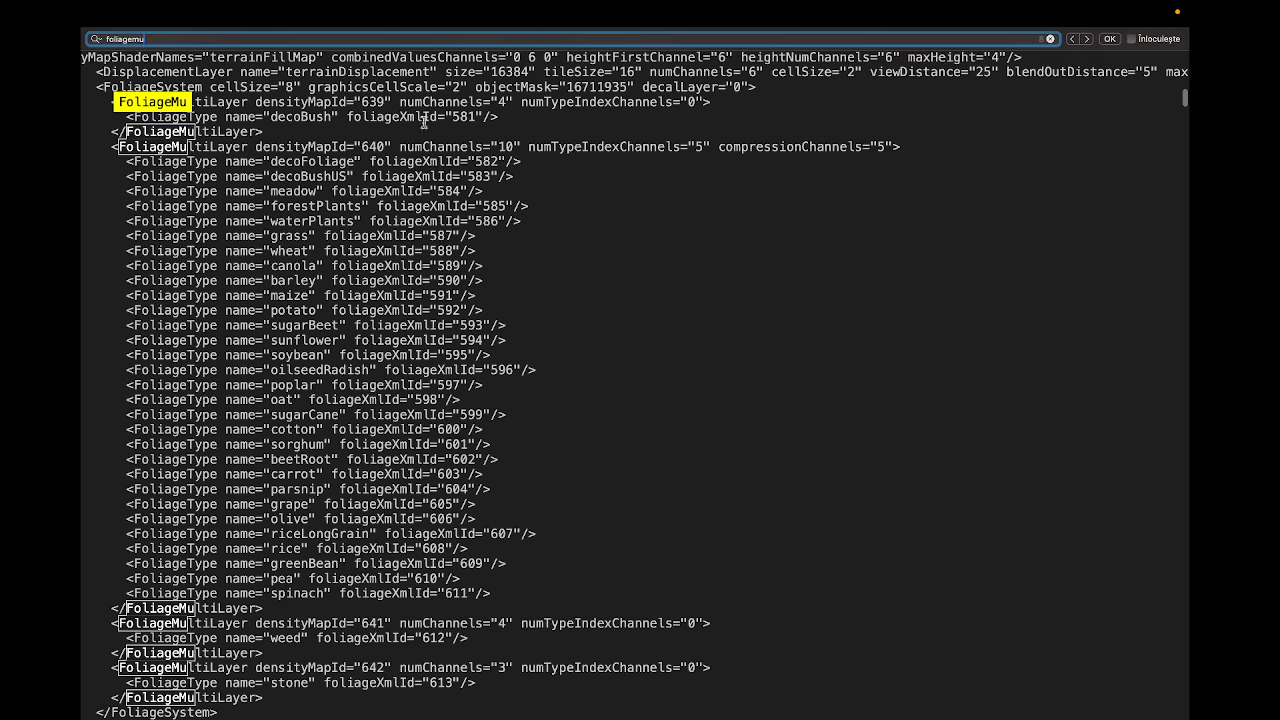
{"action": "left_click_drag", "start_coordinate": [398, 146], "coordinate": [915, 144]}
{"action": "left_click", "coordinate": [851, 148]}
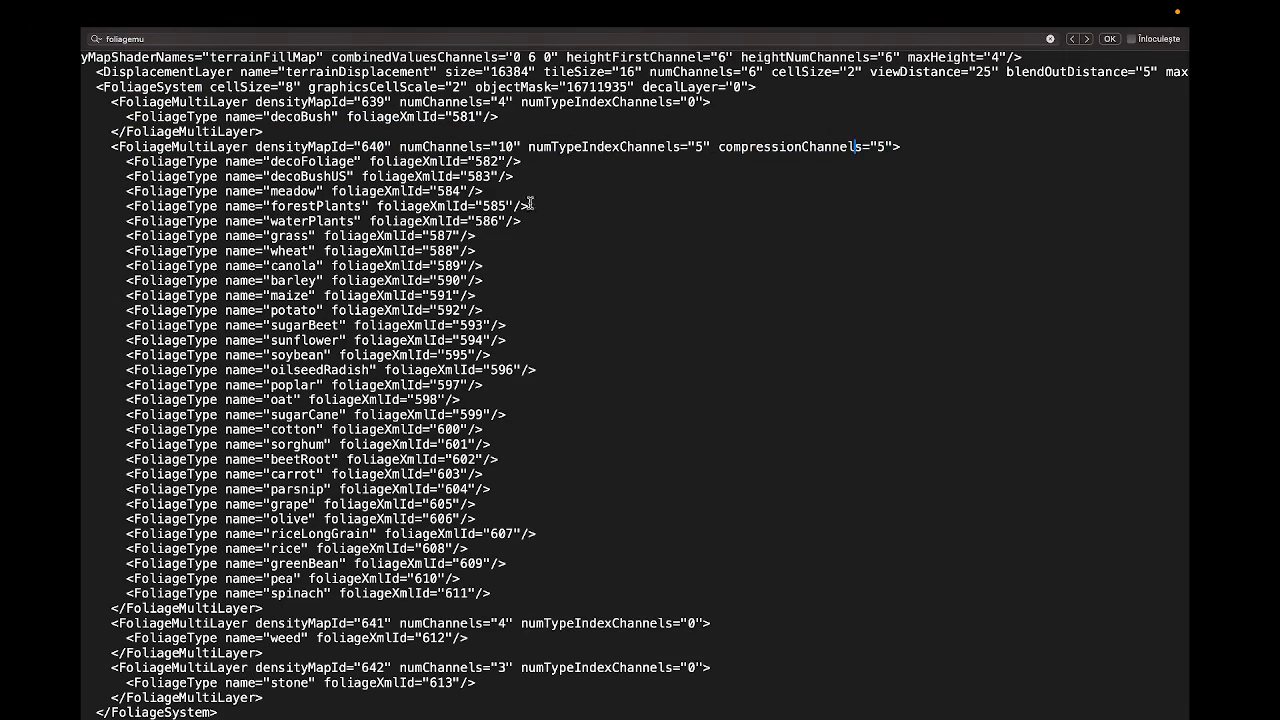
{"action": "mouse_move", "coordinate": [92, 32]}
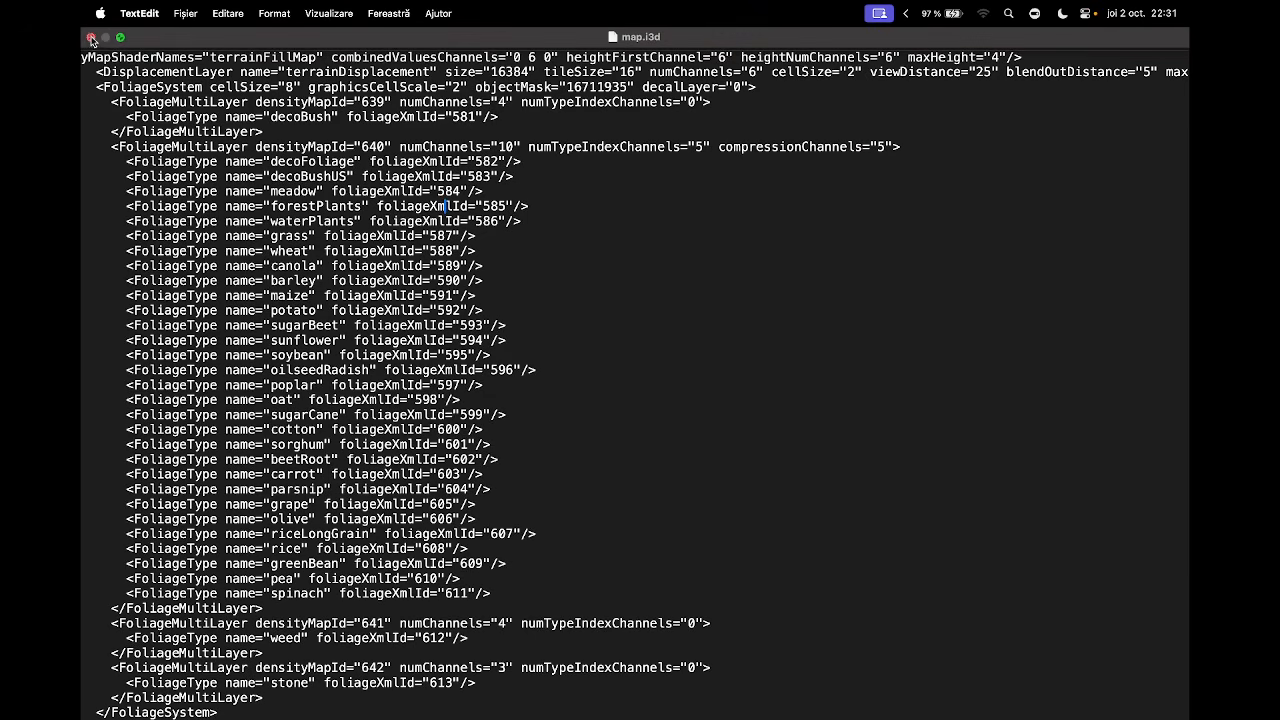
{"action": "left_click", "coordinate": [91, 37]}
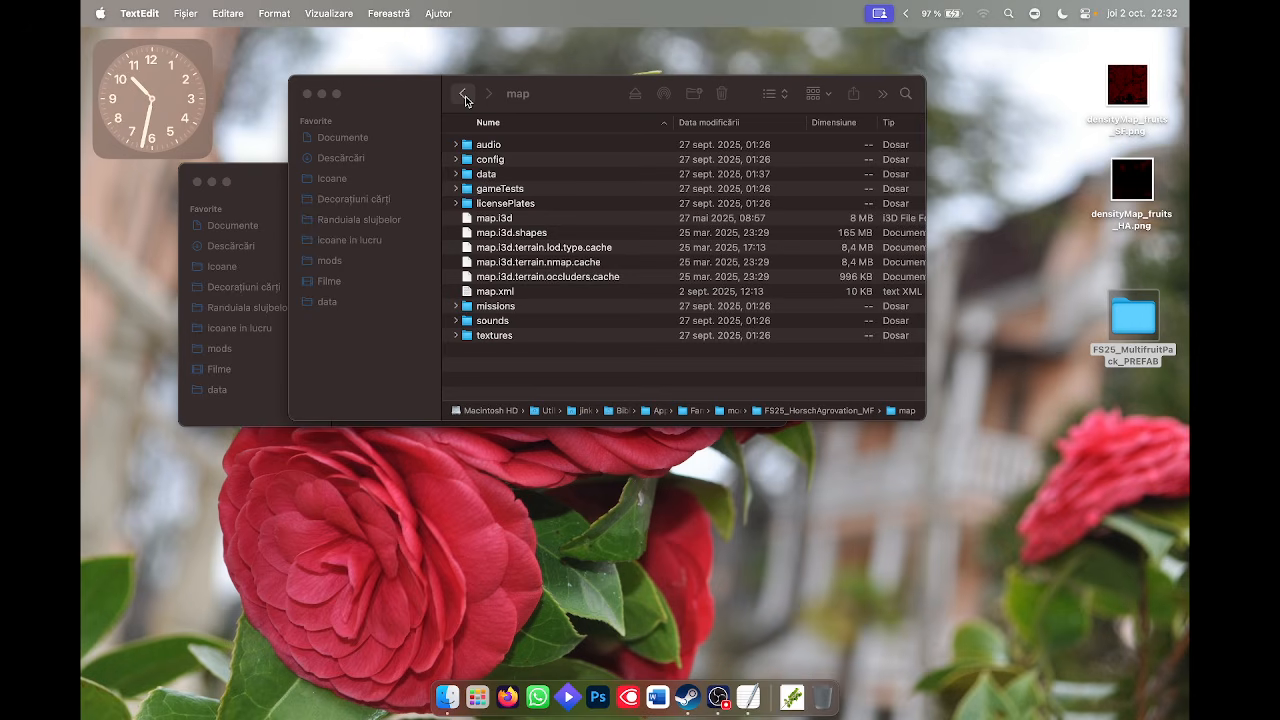
Return to the mods folder and open the maps folder inside FS25_Etruria.
{"action": "left_click", "coordinate": [464, 96]}
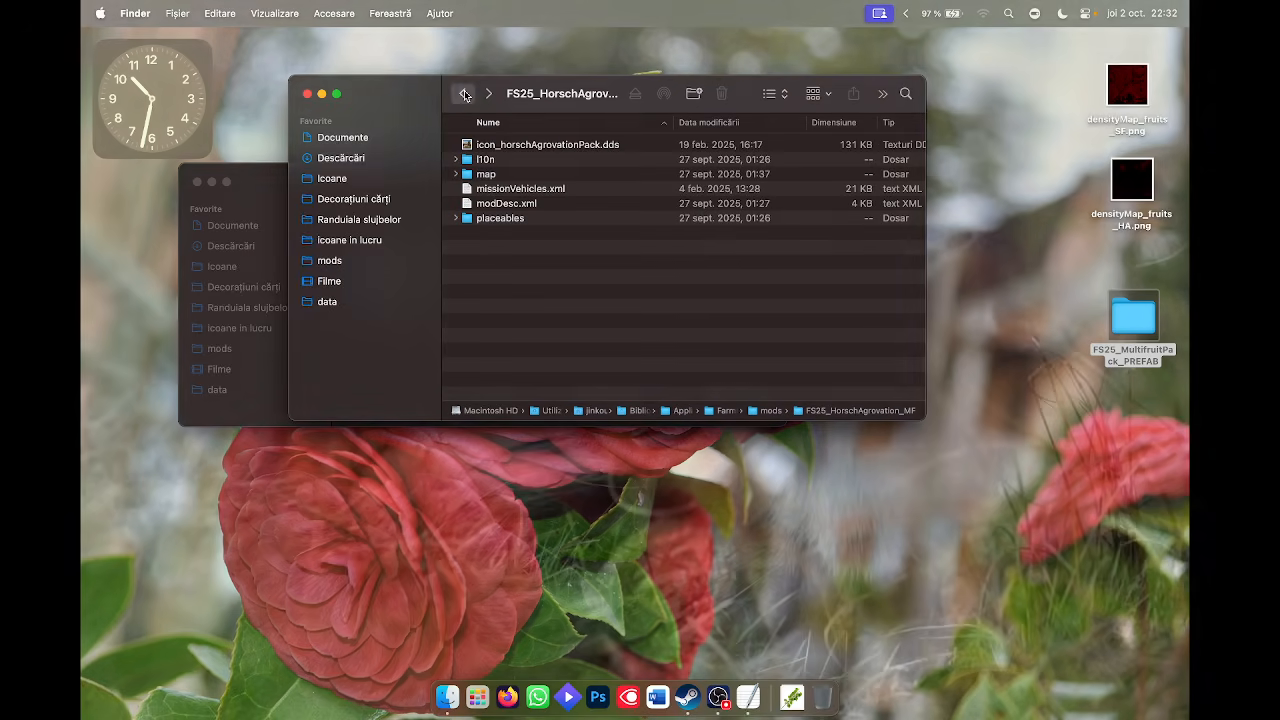
{"action": "left_click", "coordinate": [464, 96]}
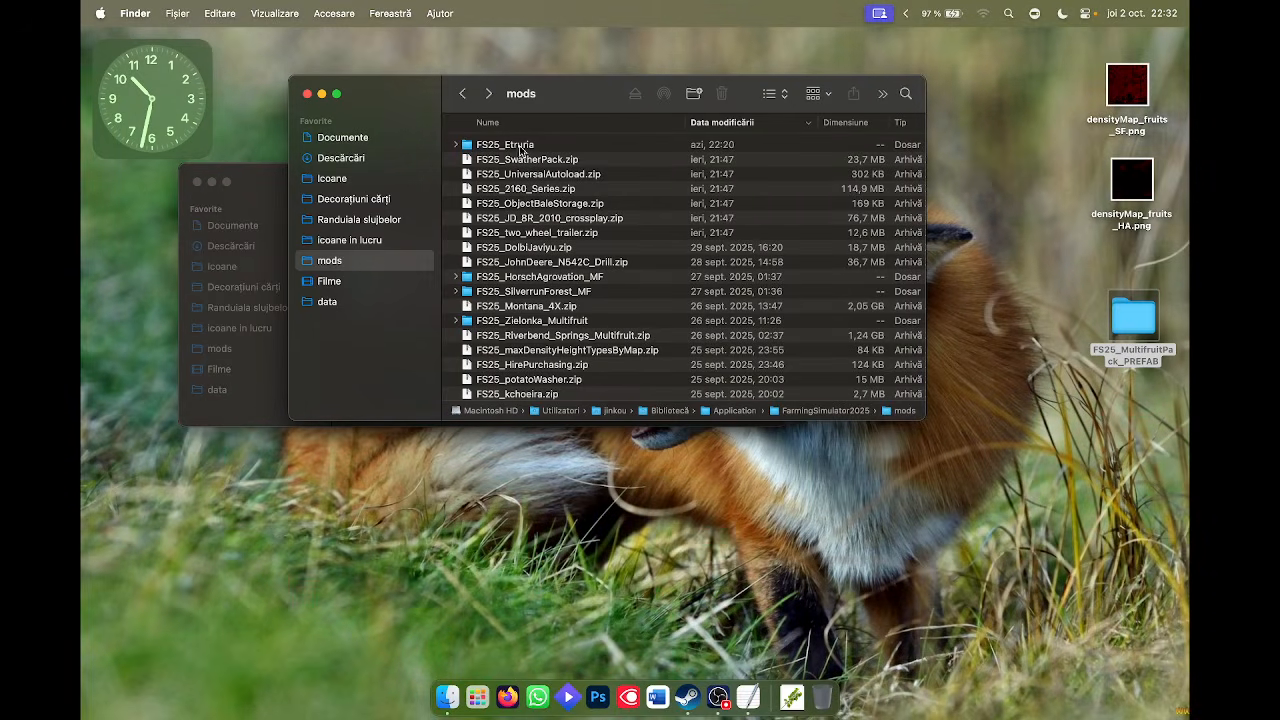
{"action": "double_click", "coordinate": [518, 148]}
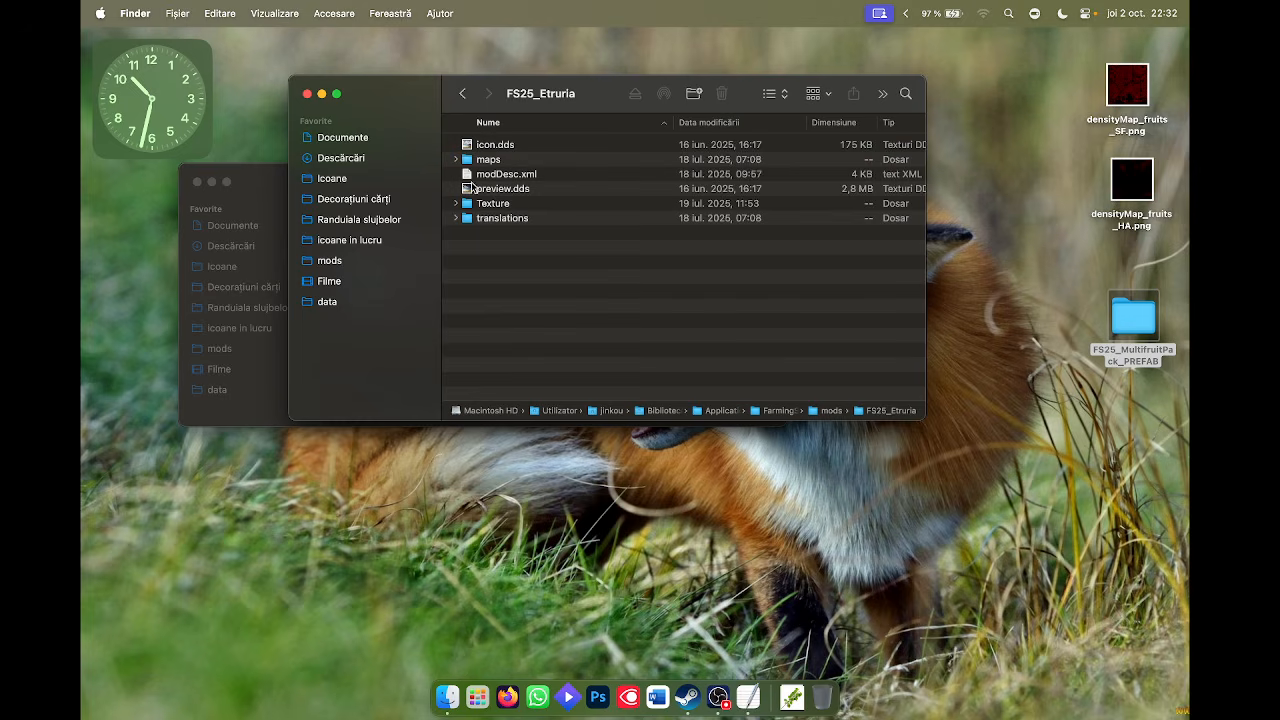
{"action": "double_click", "coordinate": [484, 160]}
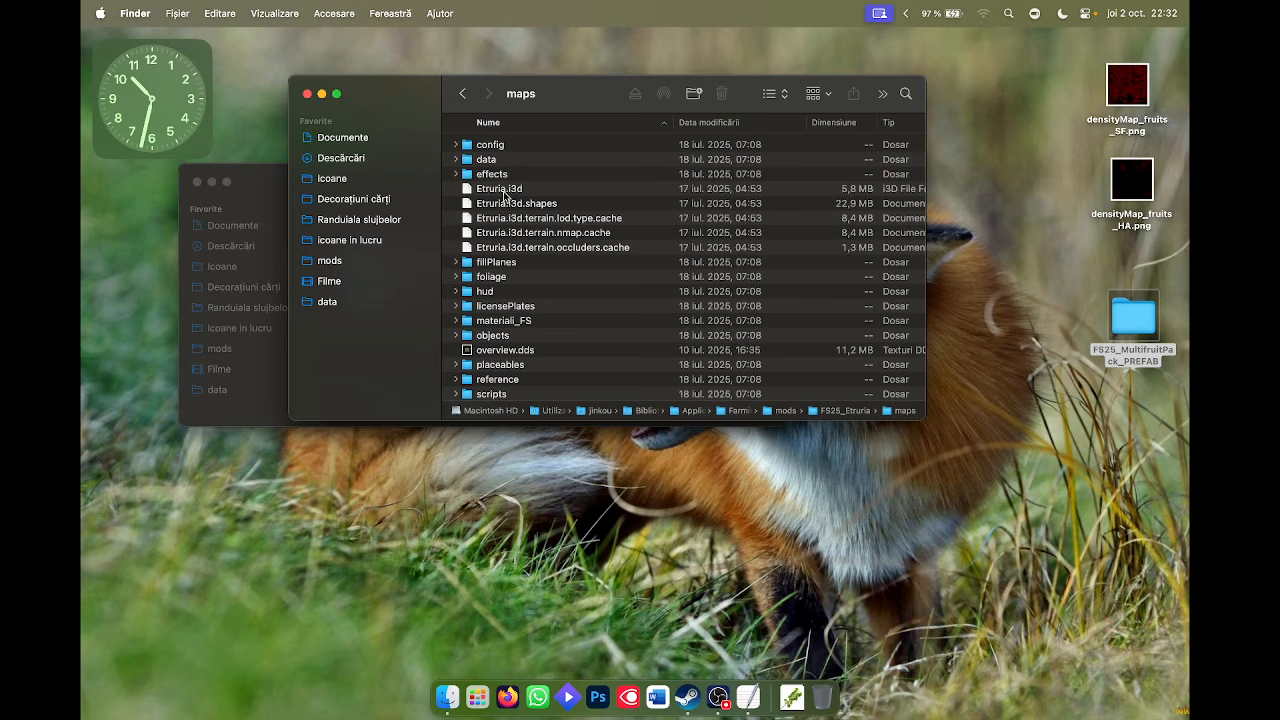
Open Etruria.i3d from the maps folder with TextEdit, without making it the permanent default application.
{"action": "right_click", "coordinate": [500, 193]}
{"action": "mouse_move", "coordinate": [600, 214]}
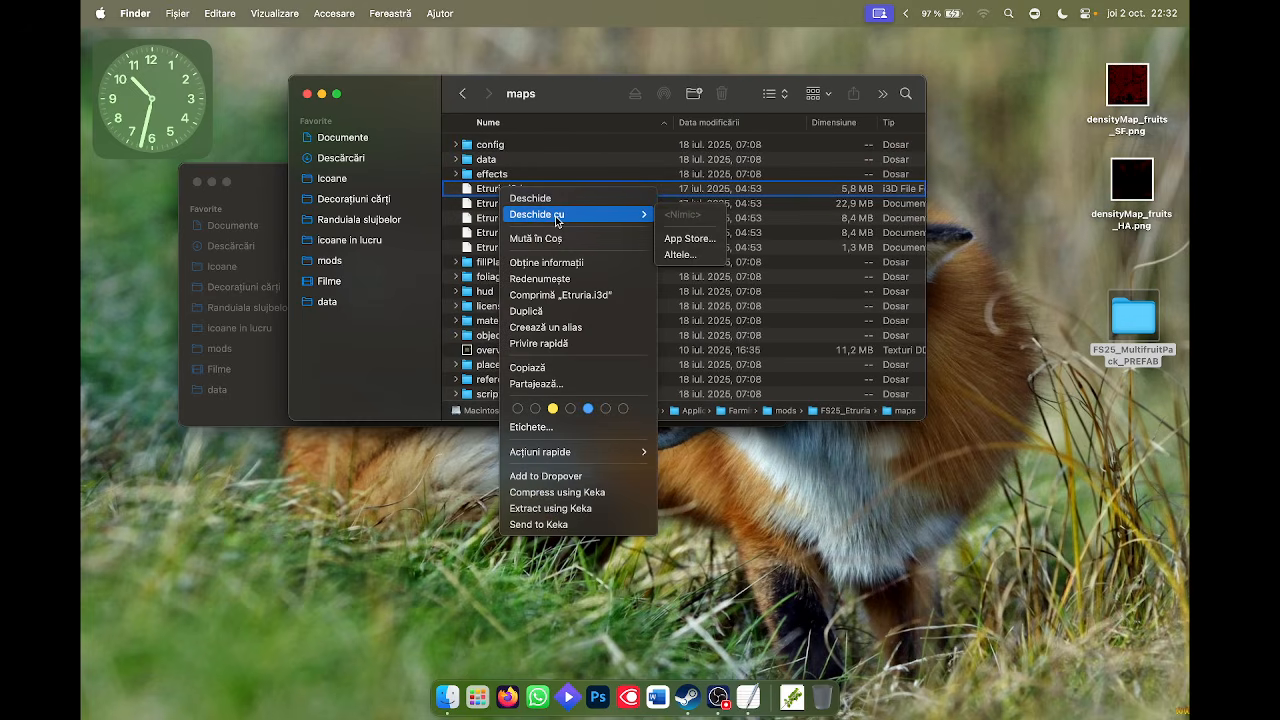
{"action": "left_click", "coordinate": [684, 256]}
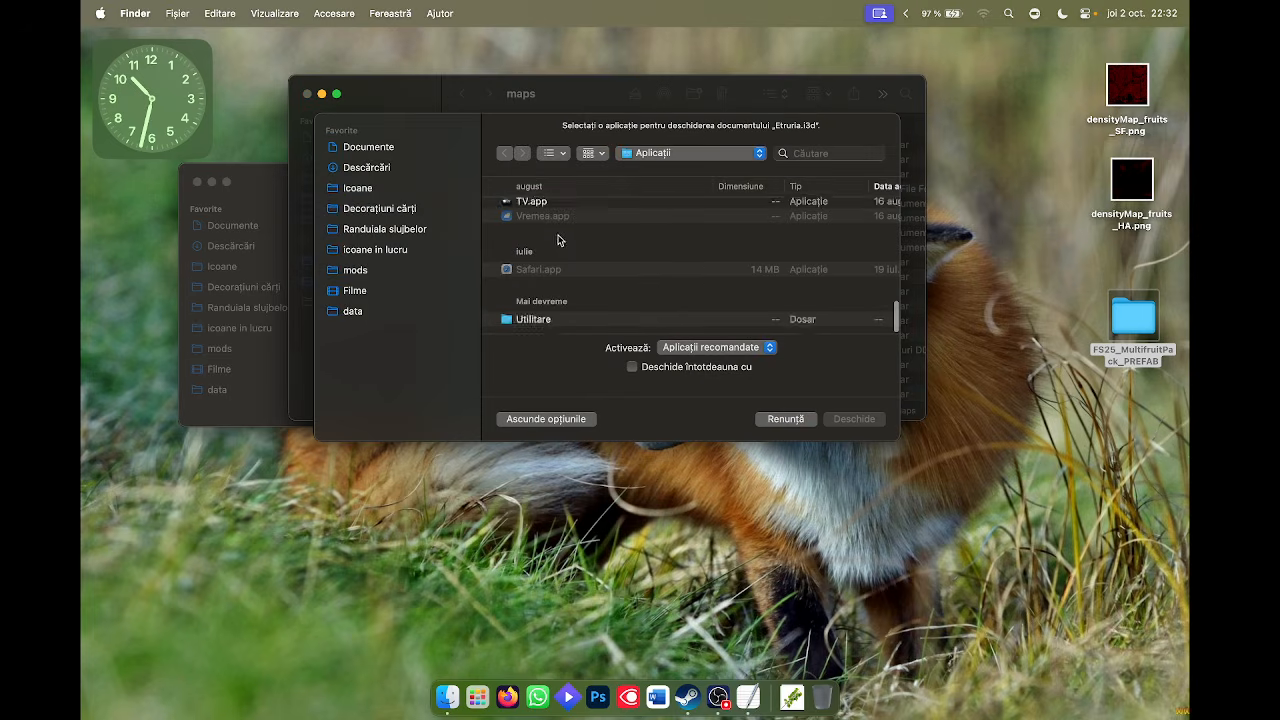
{"action": "left_click", "coordinate": [543, 291]}
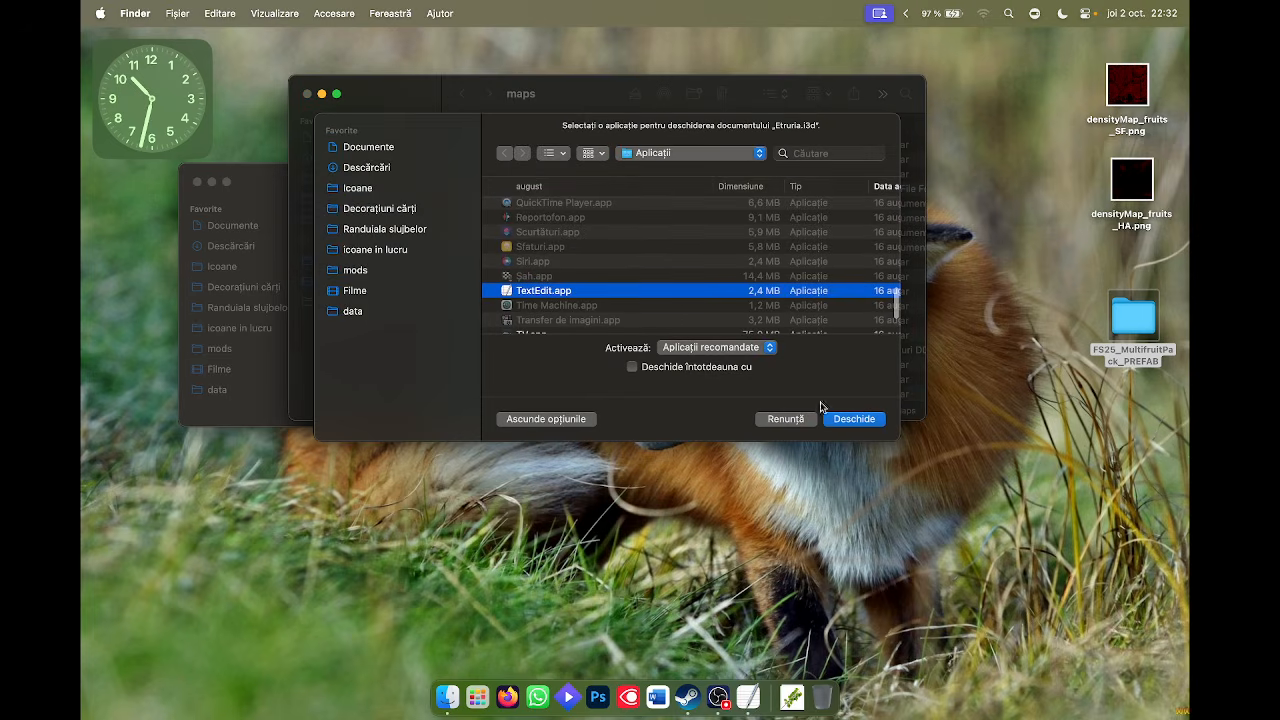
{"action": "left_click", "coordinate": [866, 418]}
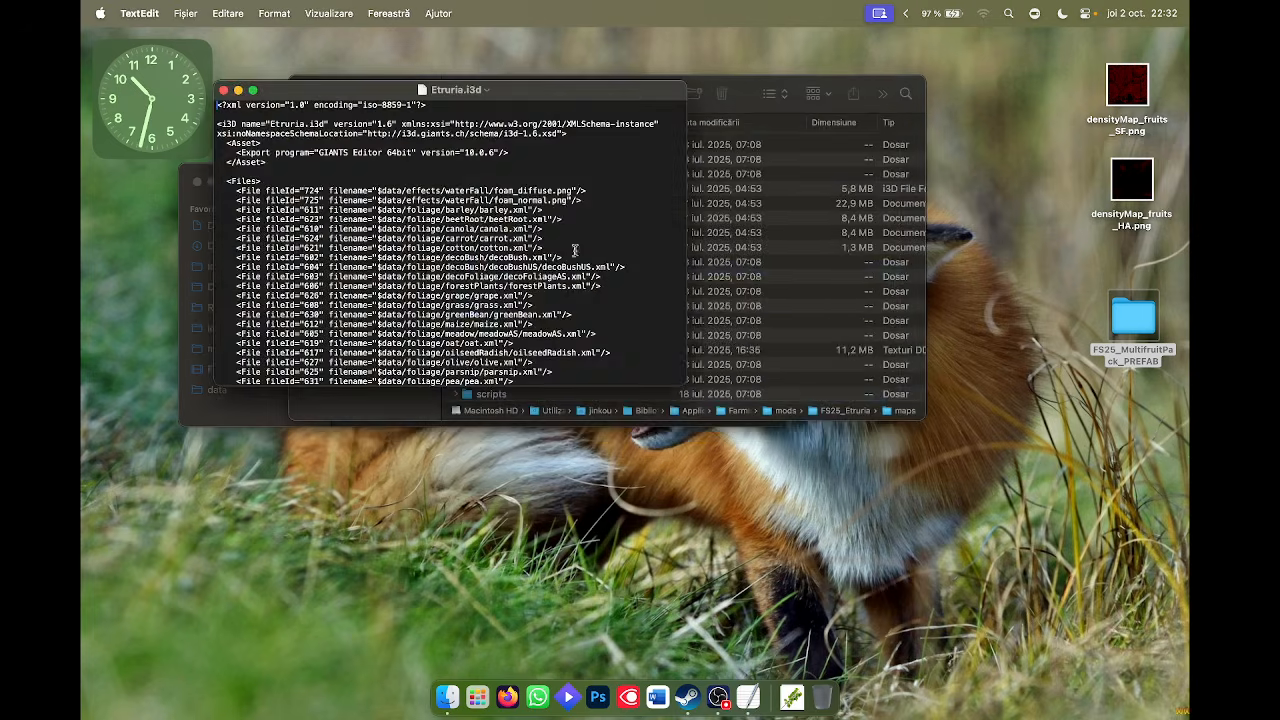
Search Etruria.i3d for "foliagemu" and show the document at full screen.
{"action": "key", "text": "super+f"}
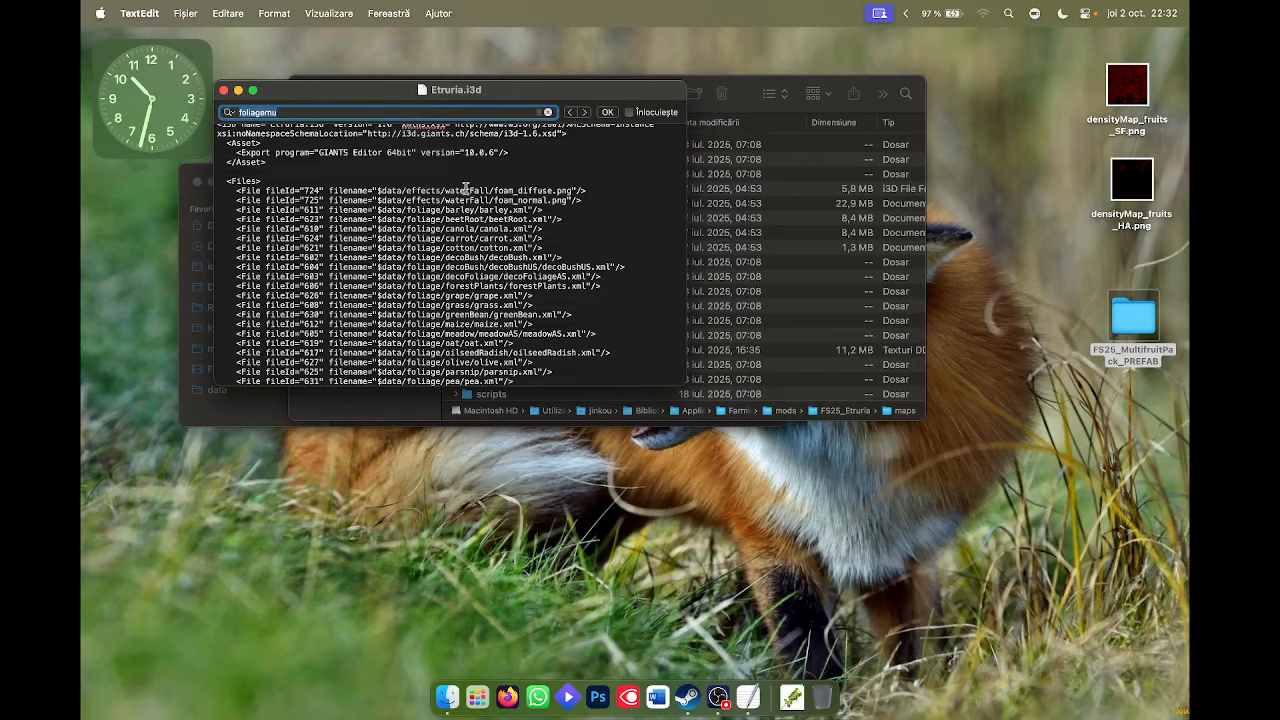
{"action": "left_click", "coordinate": [585, 114]}
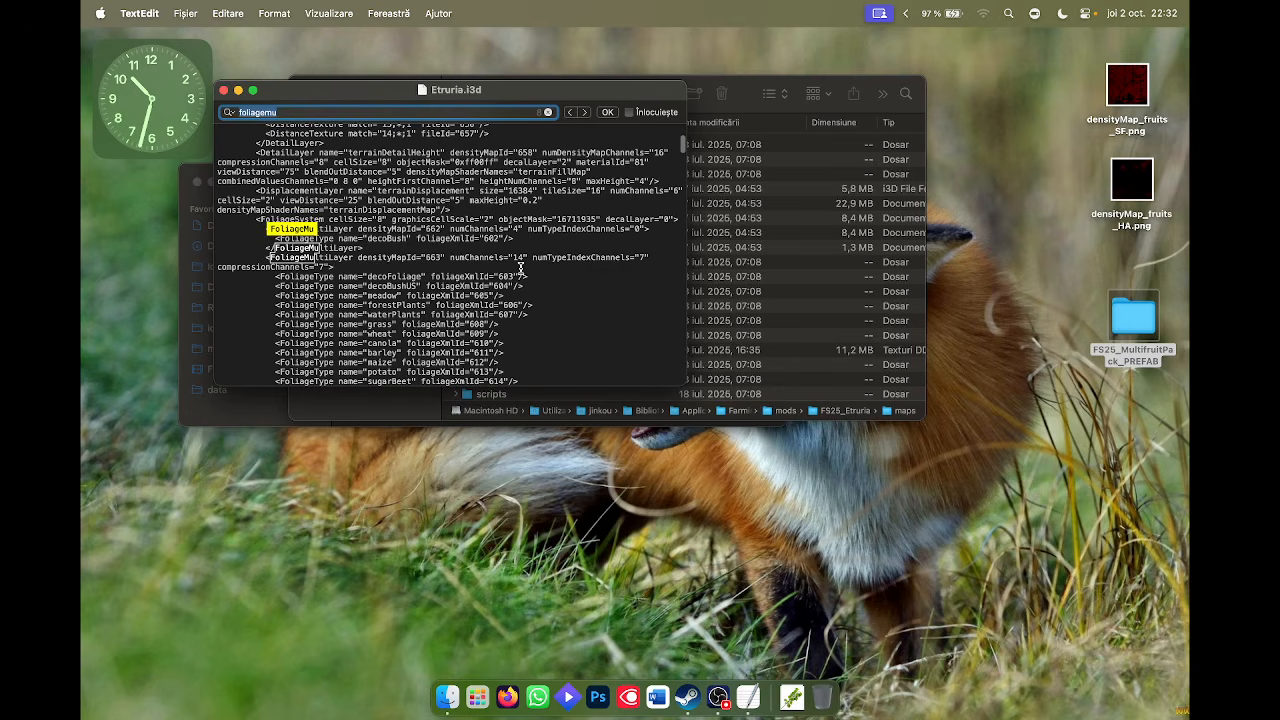
{"action": "left_click", "coordinate": [253, 91]}
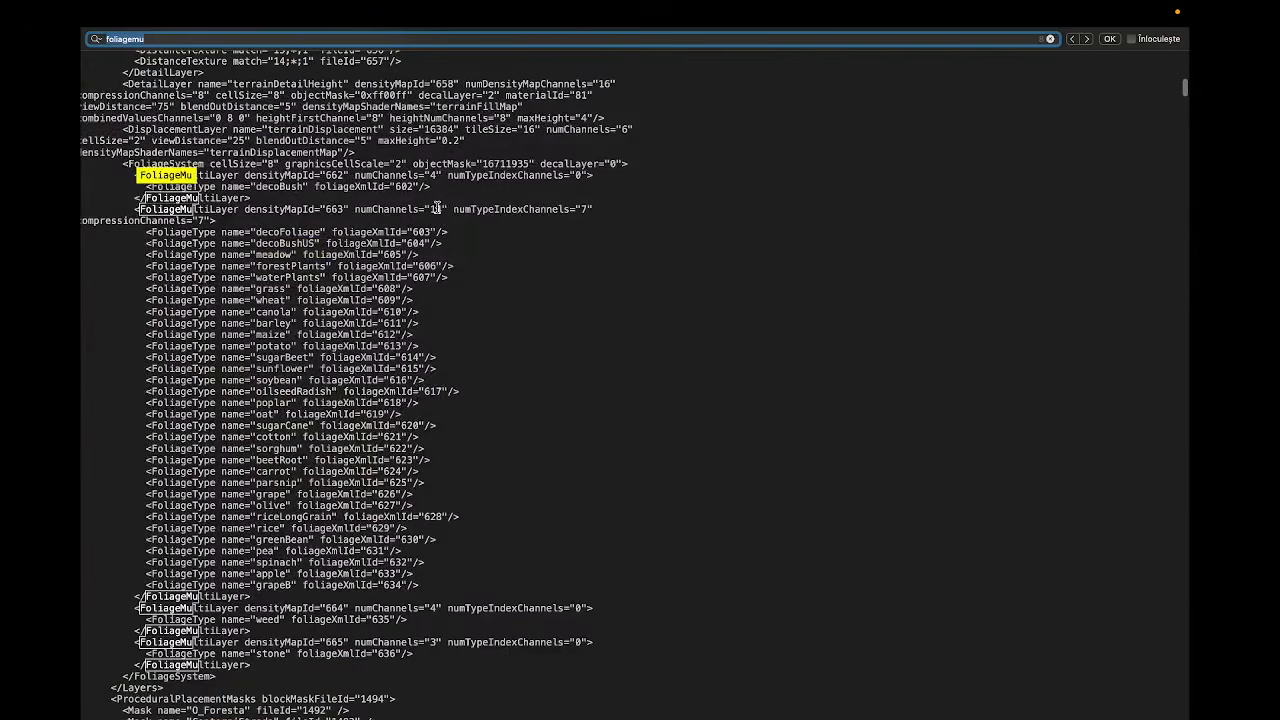
Examine the channel attributes of the FoliageMultiLayer group that holds the crops in Etruria.i3d, and close the file.
{"action": "left_click", "coordinate": [437, 209]}
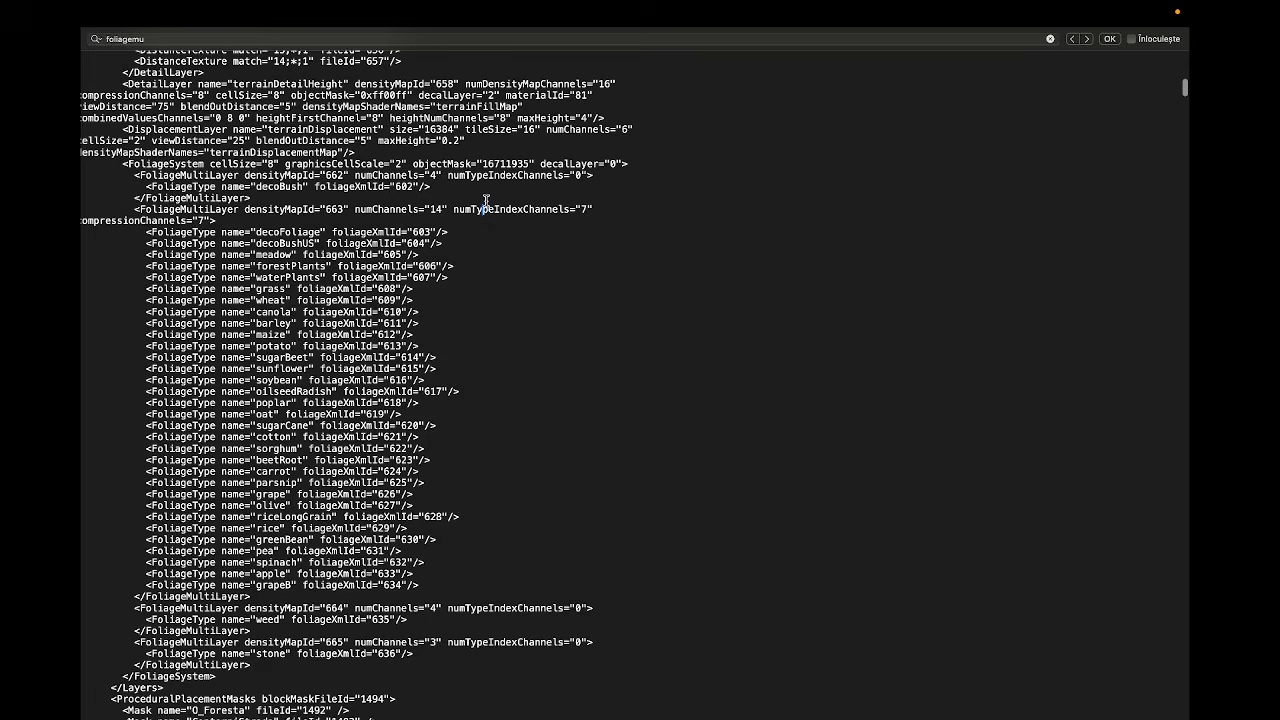
{"action": "scroll", "coordinate": [486, 205], "scroll_direction": "up", "scroll_amount": 3}
{"action": "scroll", "coordinate": [458, 231], "scroll_direction": "up", "scroll_amount": 3}
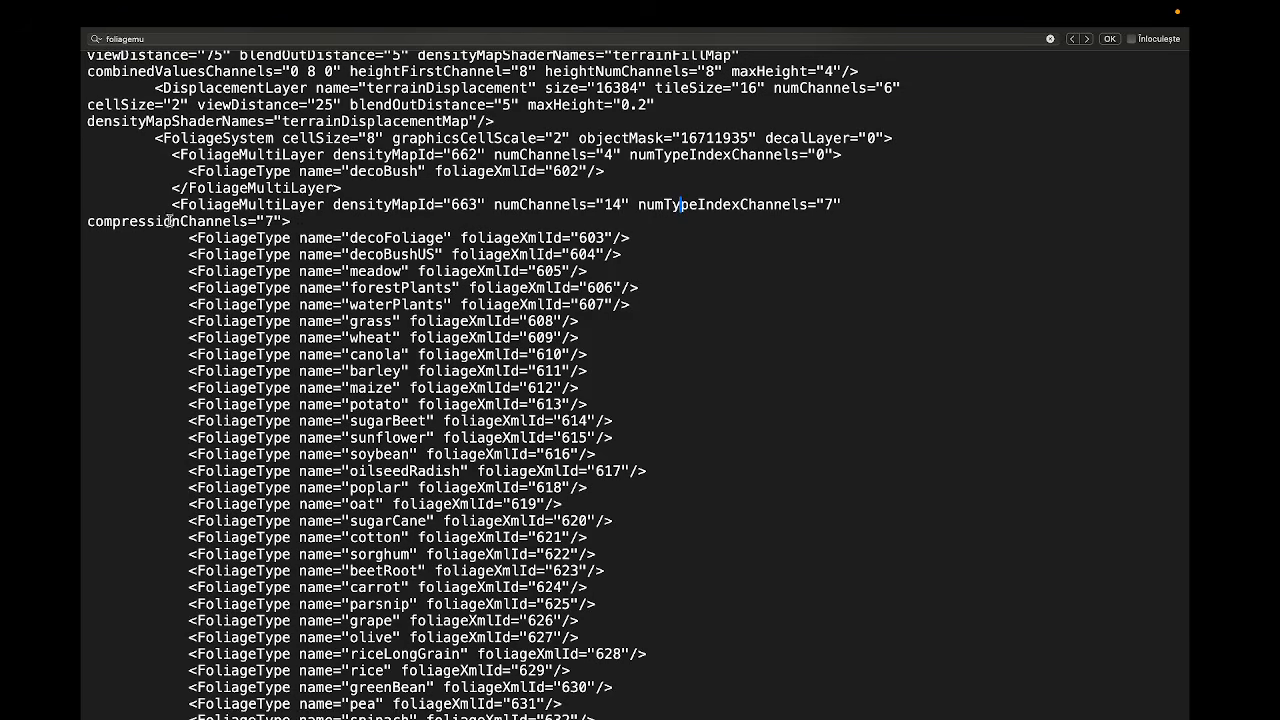
{"action": "scroll", "coordinate": [300, 231], "scroll_direction": "down", "scroll_amount": 5}
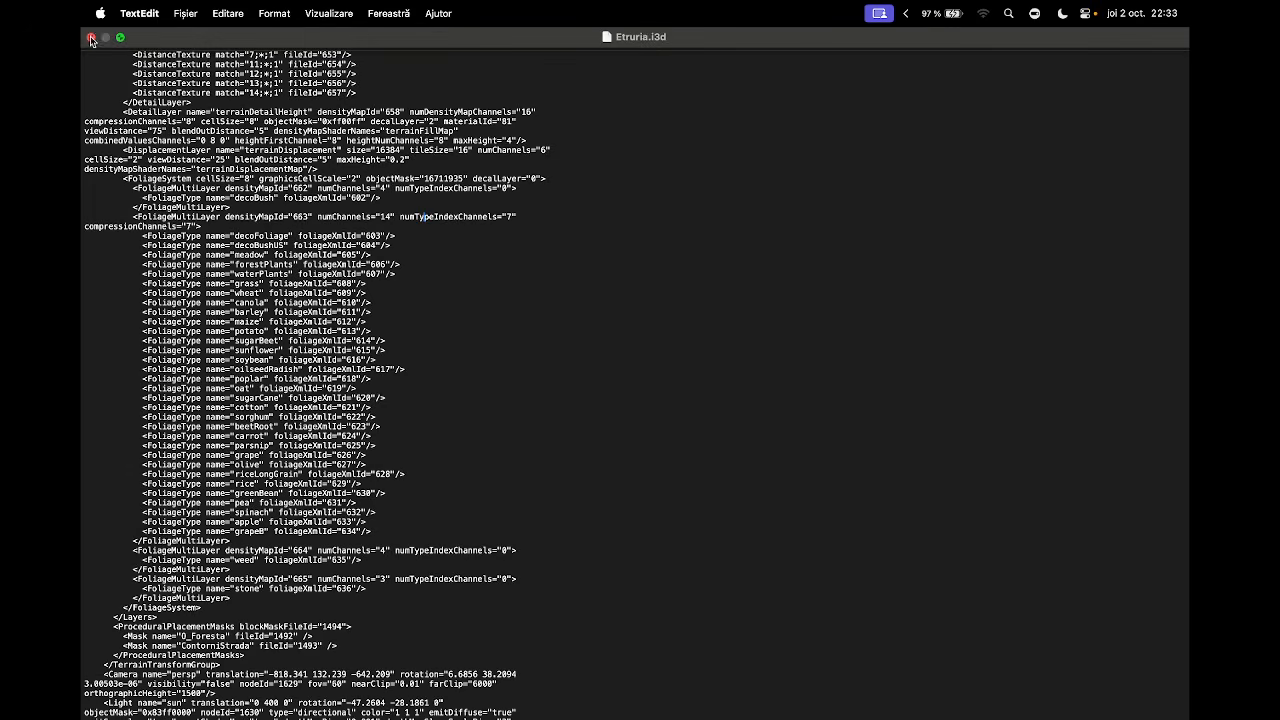
{"action": "left_click", "coordinate": [91, 39]}
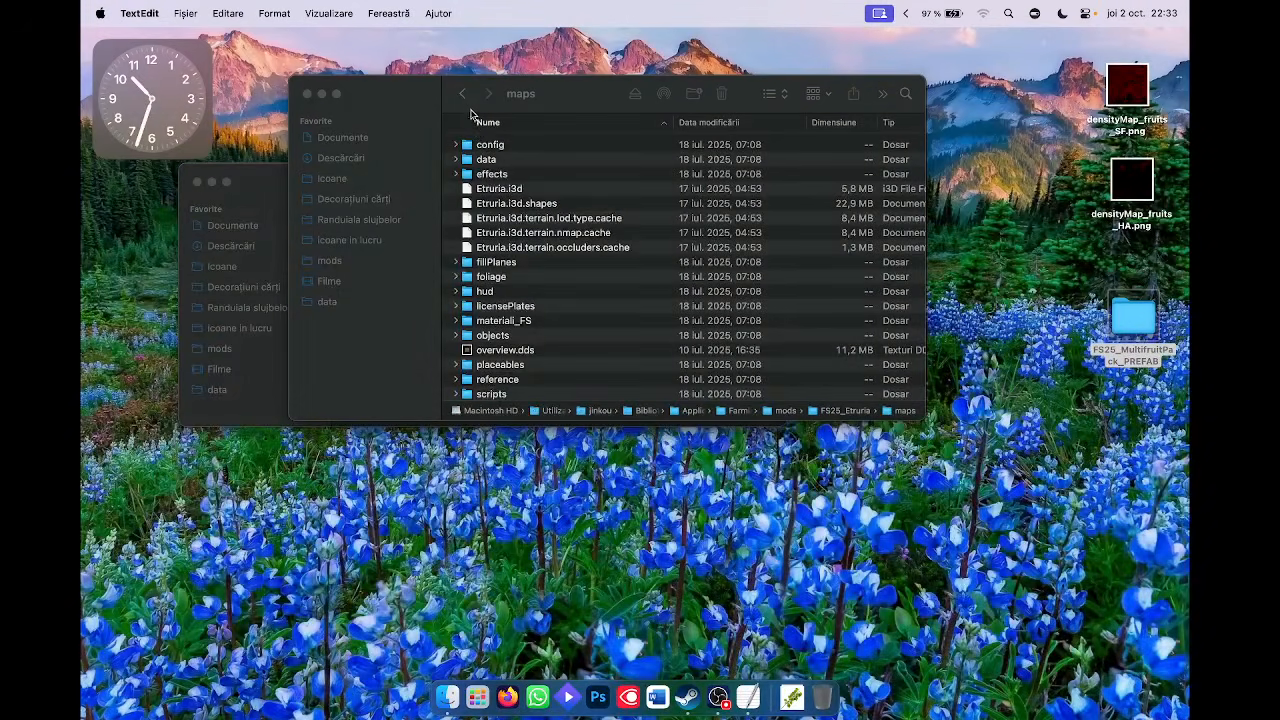
Copy the search term "terrainDetailHeight" from step 2 of the full-screen instructions document and return to the Finder desktop.
{"action": "key", "text": "ctrl+Right"}
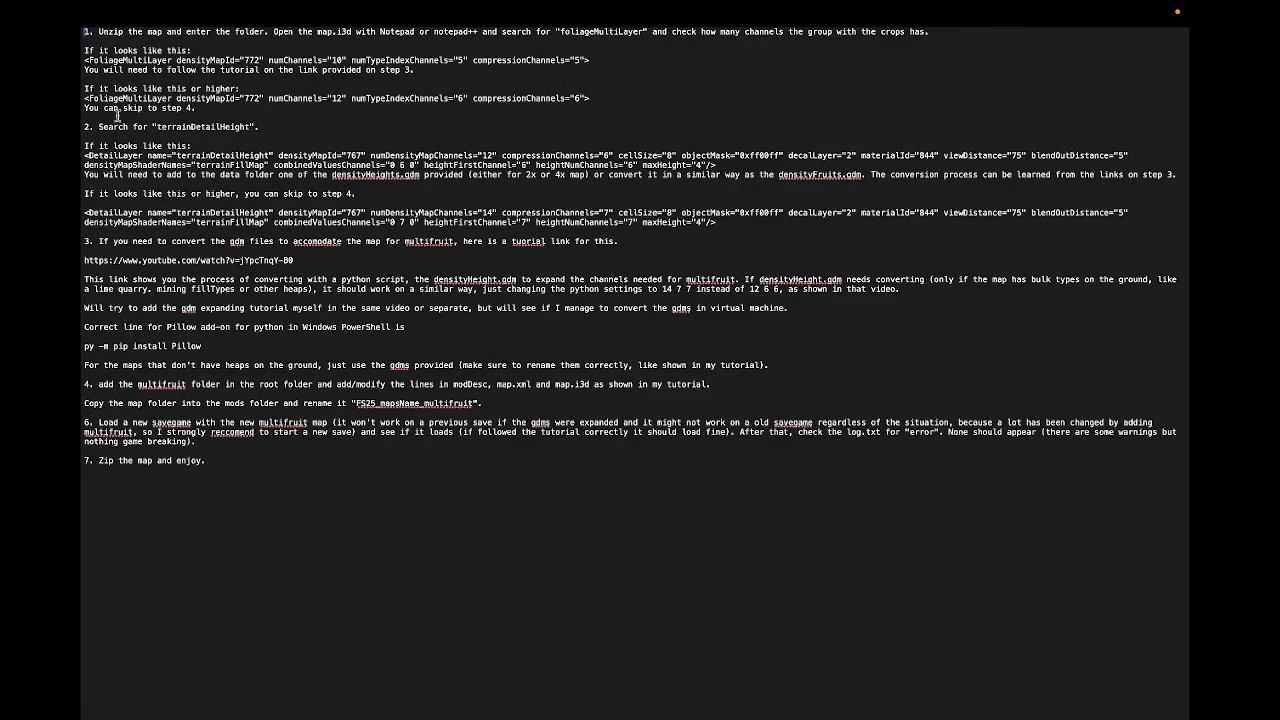
{"action": "scroll", "coordinate": [107, 146], "scroll_direction": "up", "scroll_amount": 3}
{"action": "scroll", "coordinate": [107, 146], "scroll_direction": "up", "scroll_amount": 5}
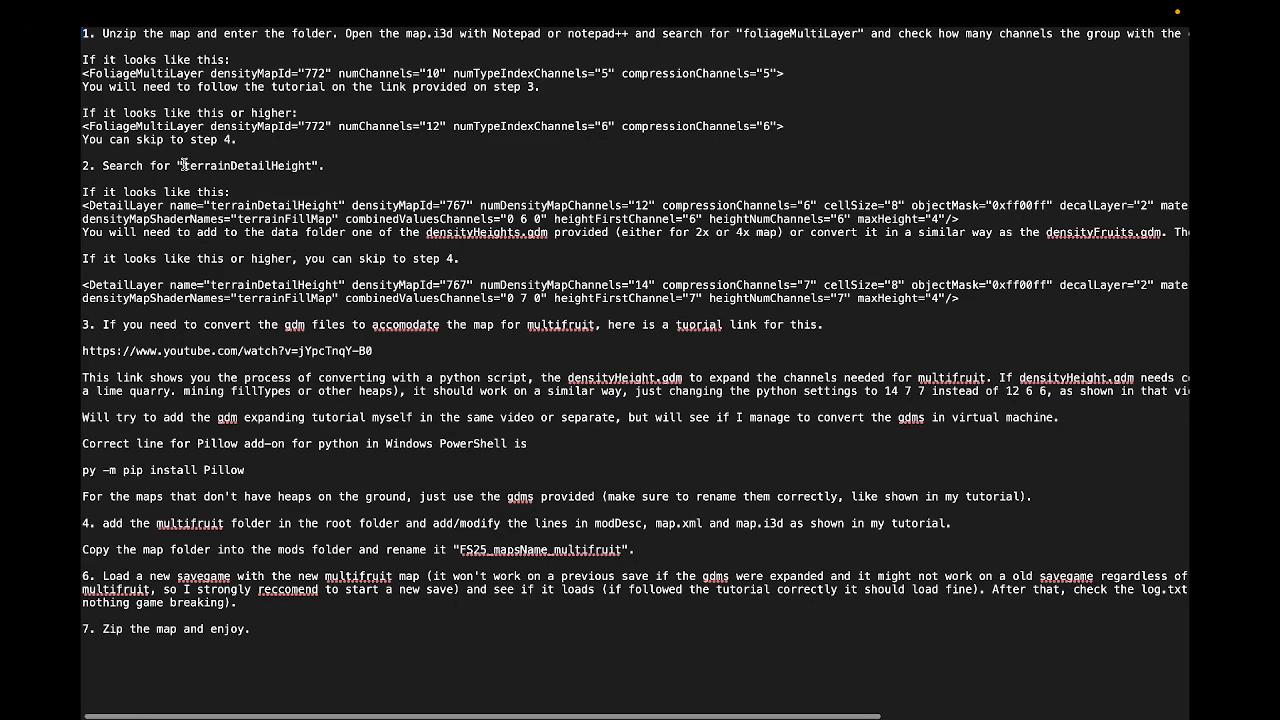
{"action": "left_click_drag", "start_coordinate": [184, 165], "coordinate": [313, 165]}
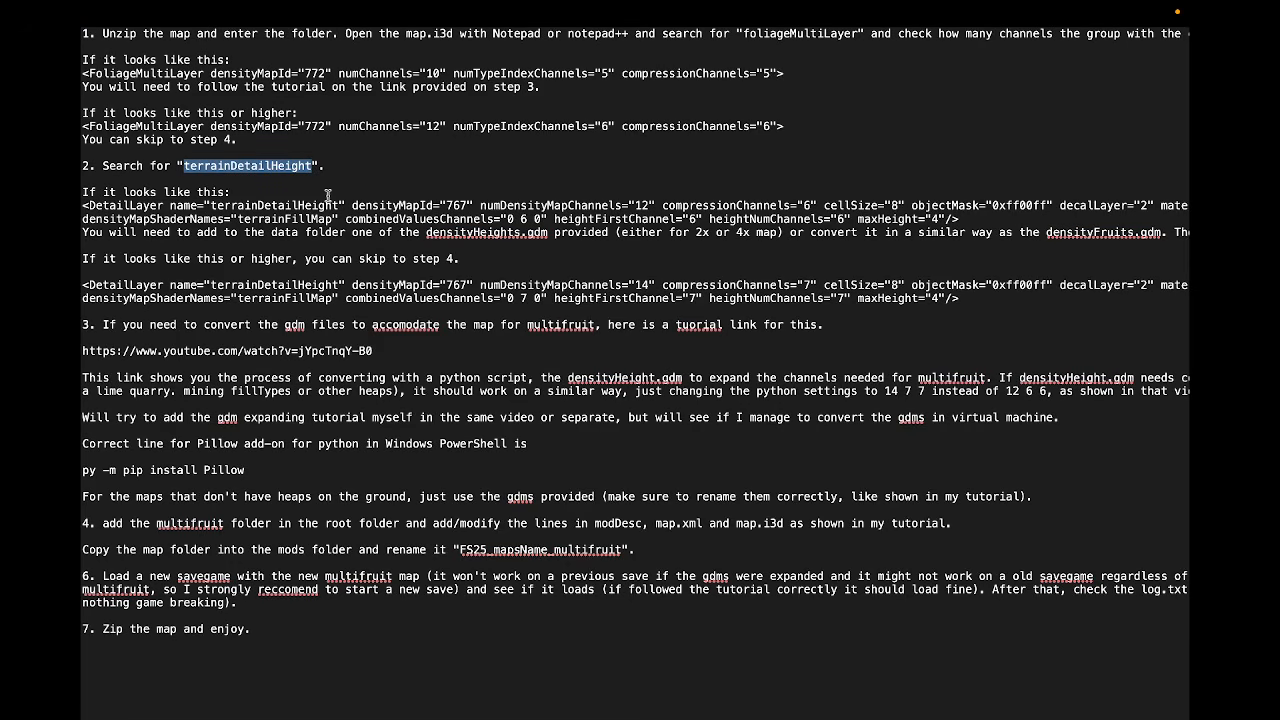
{"action": "key", "text": "ctrl+Left"}
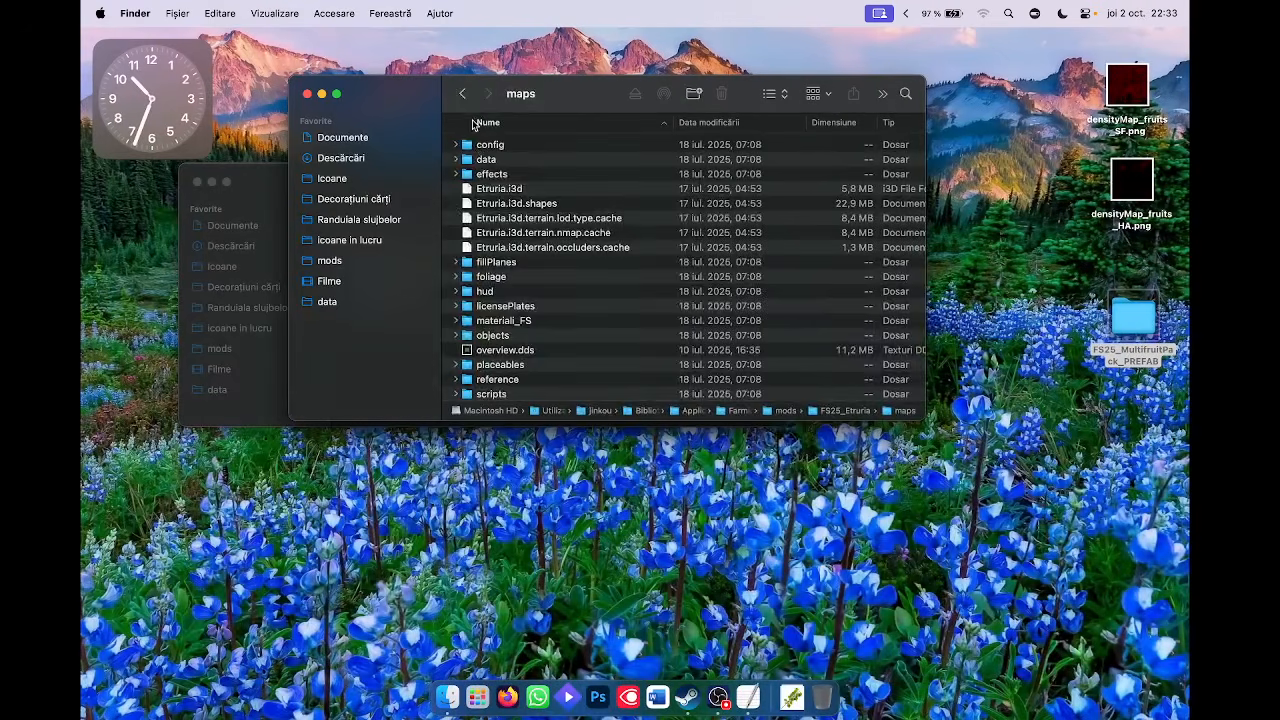
Go back to the mods folder and reopen the maps folder inside FS25_Etruria.
{"action": "left_click", "coordinate": [463, 95]}
{"action": "left_click", "coordinate": [464, 96]}
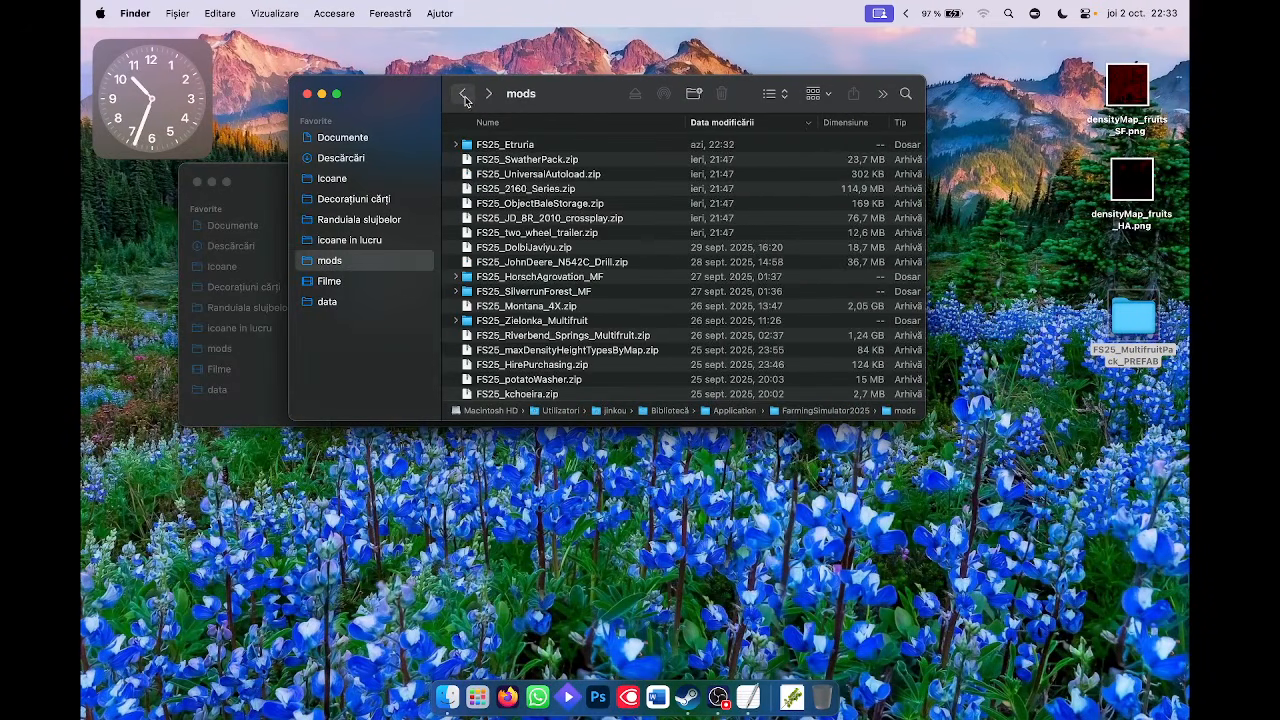
{"action": "double_click", "coordinate": [466, 140]}
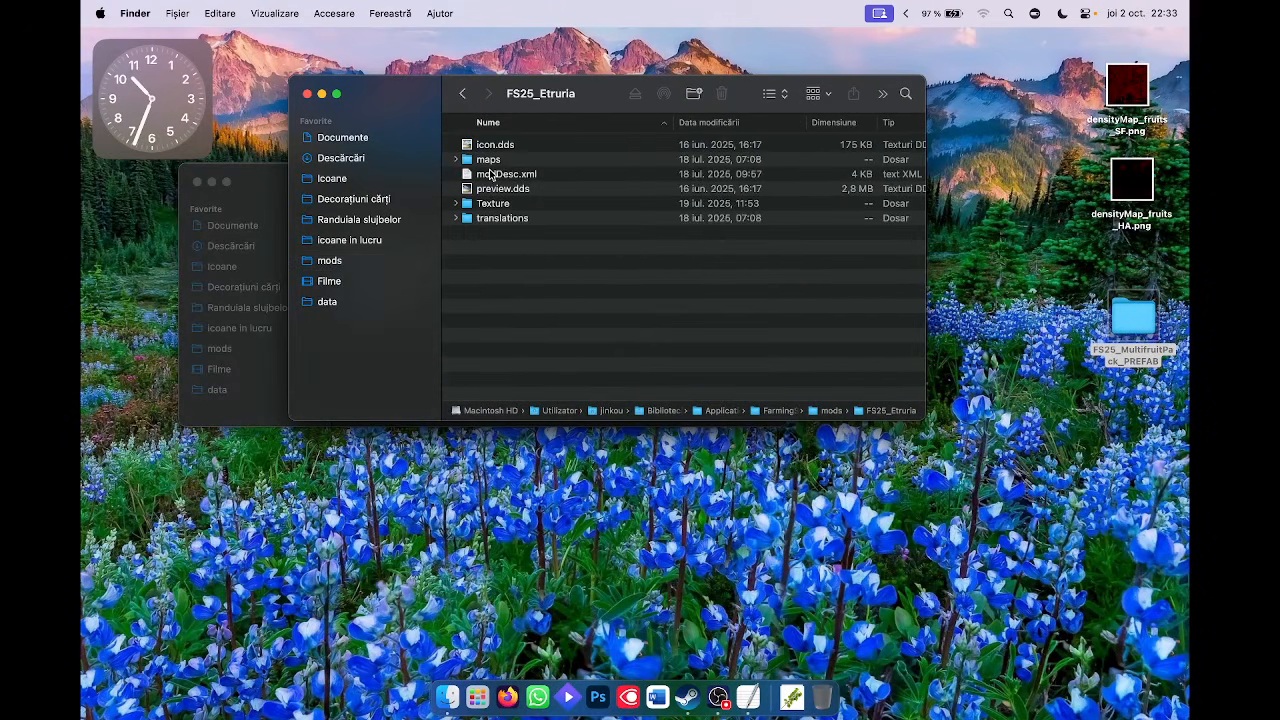
{"action": "double_click", "coordinate": [489, 160]}
Open Etruria.i3d in TextEdit again to check its terrain height layer.
{"action": "right_click", "coordinate": [498, 189]}
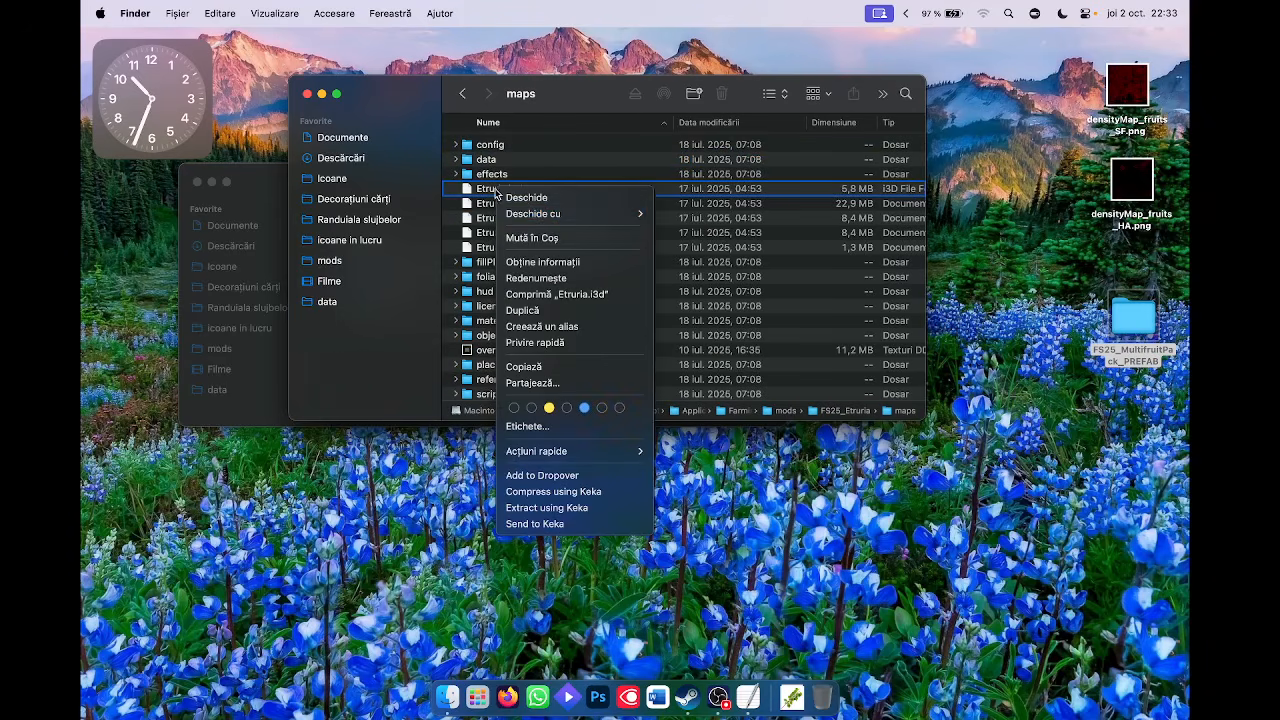
{"action": "mouse_move", "coordinate": [588, 218]}
{"action": "left_click", "coordinate": [680, 254]}
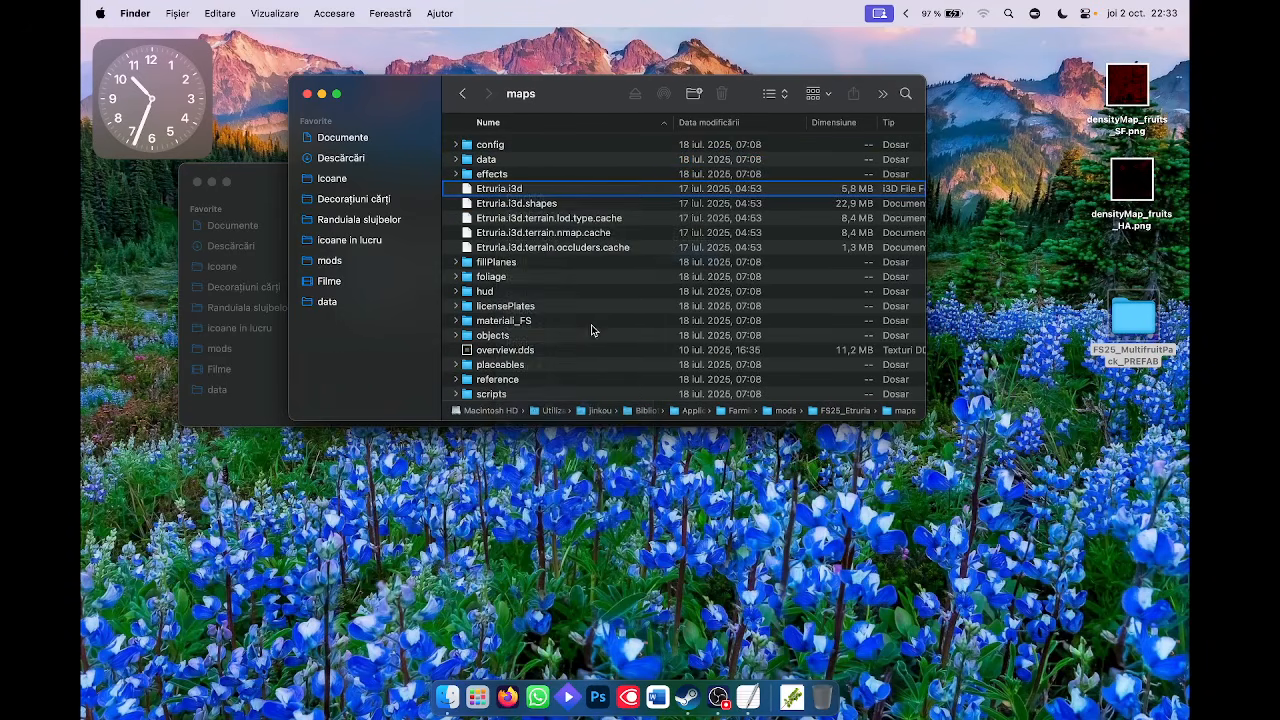
{"action": "scroll", "coordinate": [576, 330], "scroll_direction": "down", "scroll_amount": 10}
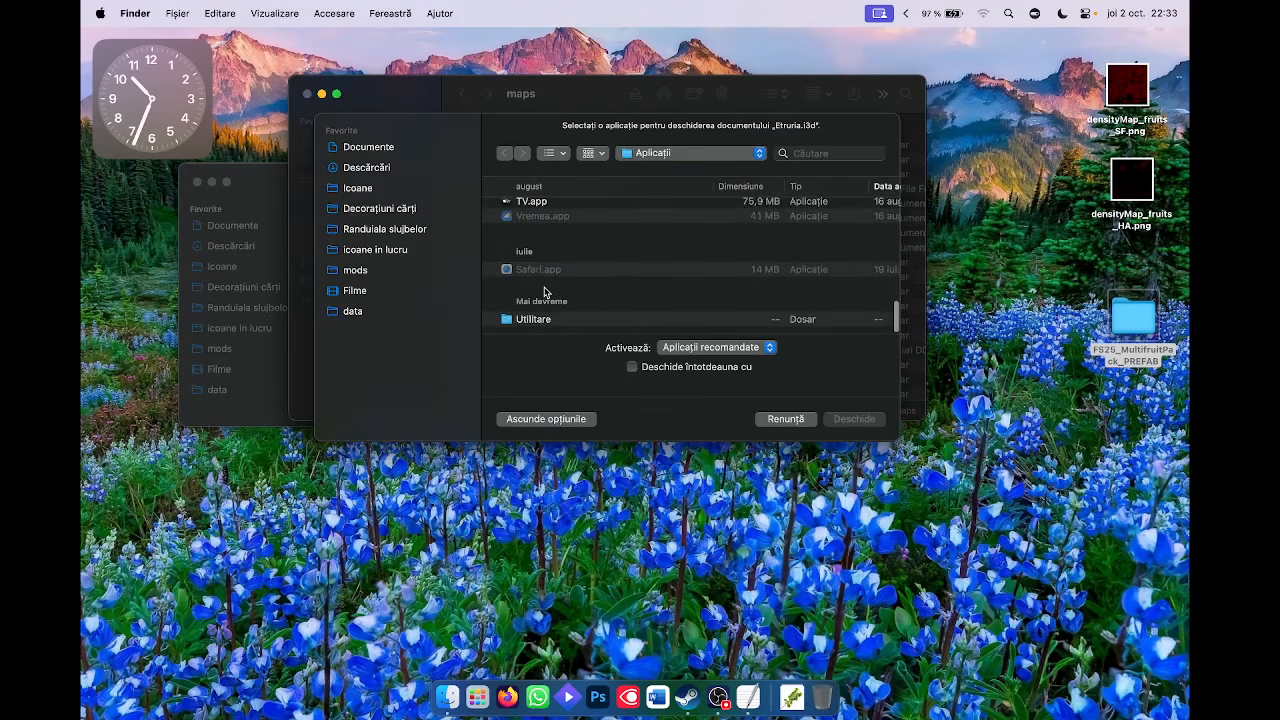
{"action": "left_click", "coordinate": [546, 259]}
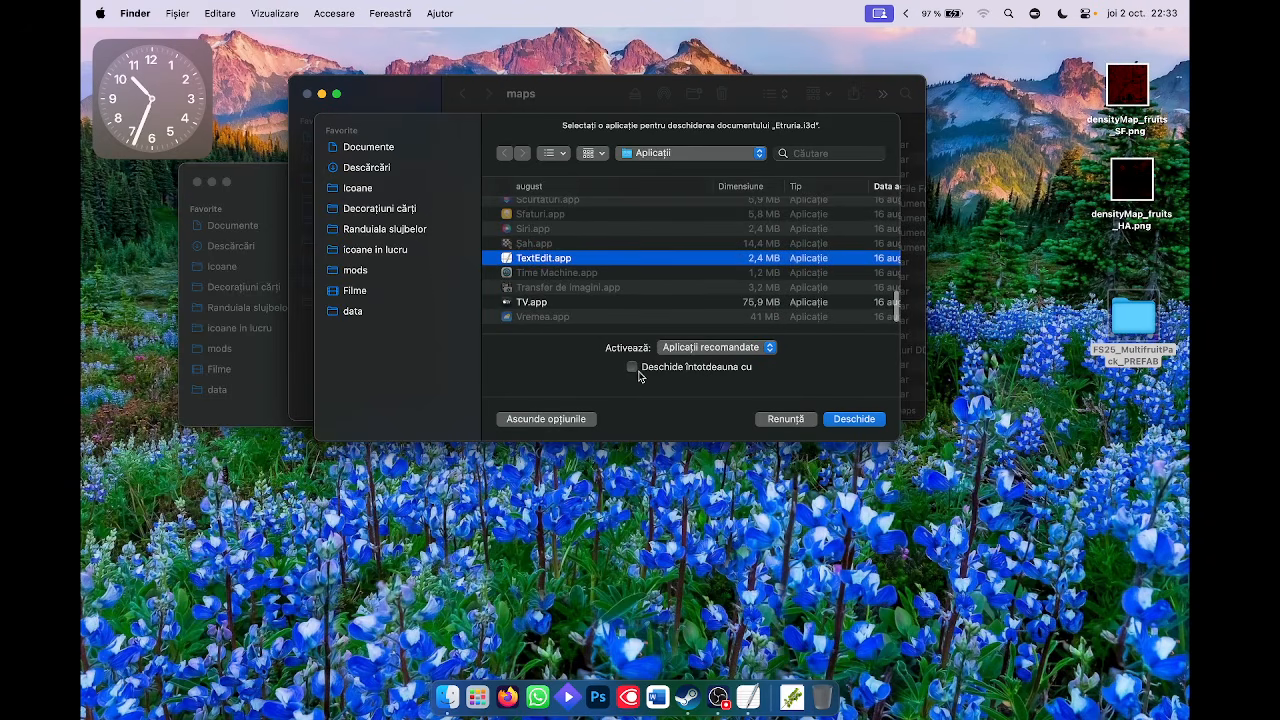
{"action": "left_click", "coordinate": [633, 367]}
{"action": "left_click", "coordinate": [869, 423]}
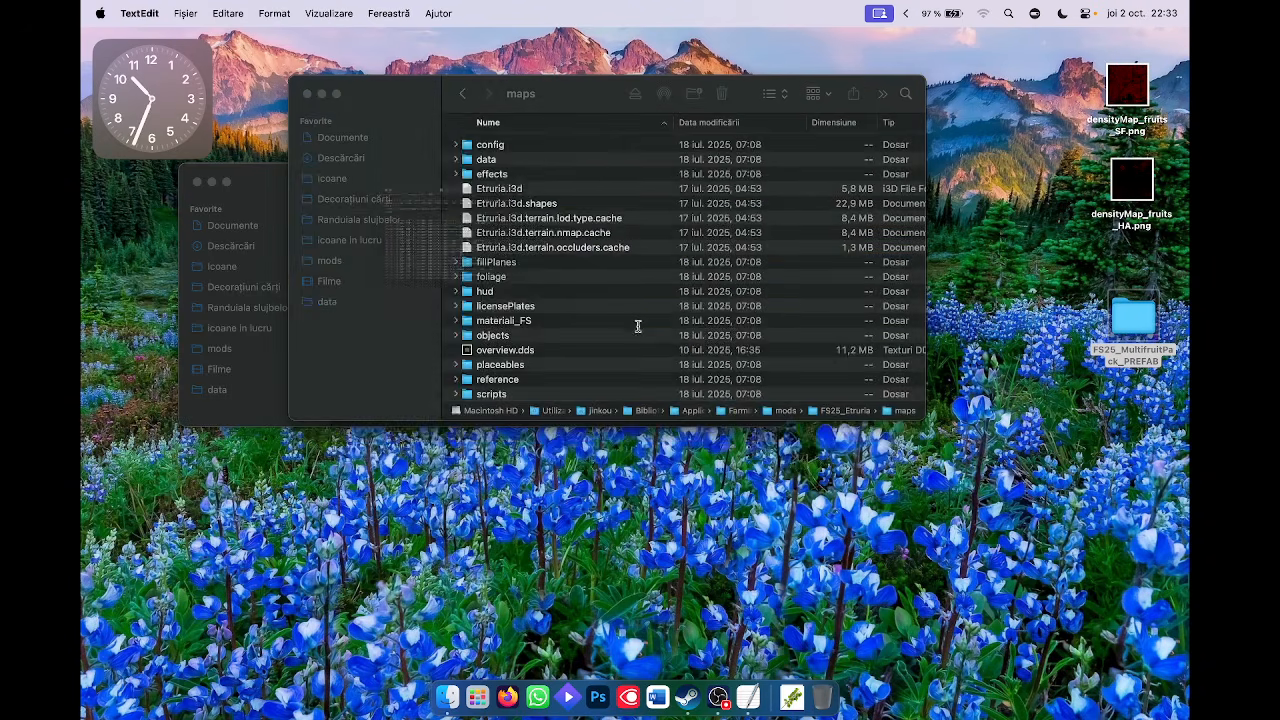
Search Etruria.i3d for "terrainDetailHeight" and examine the channel attributes of that DetailLayer.
{"action": "key", "text": "super+f"}
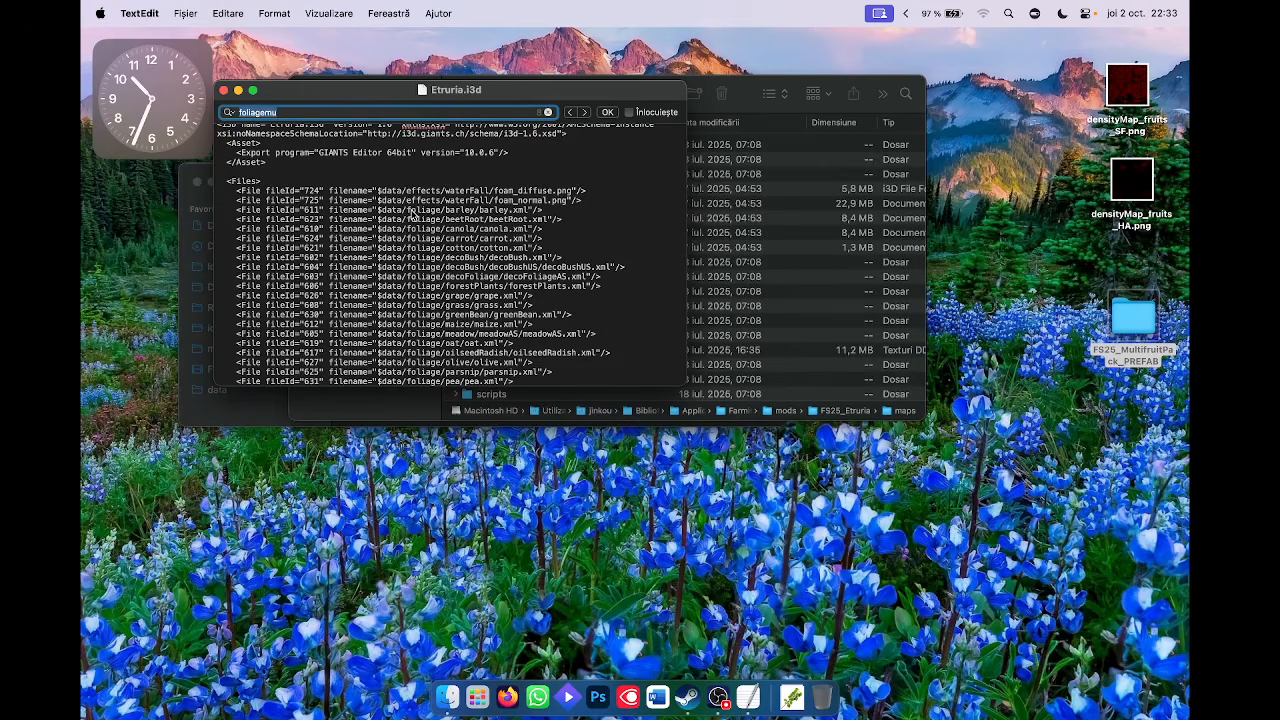
{"action": "key", "text": "super+v"}
{"action": "key", "text": "Return"}
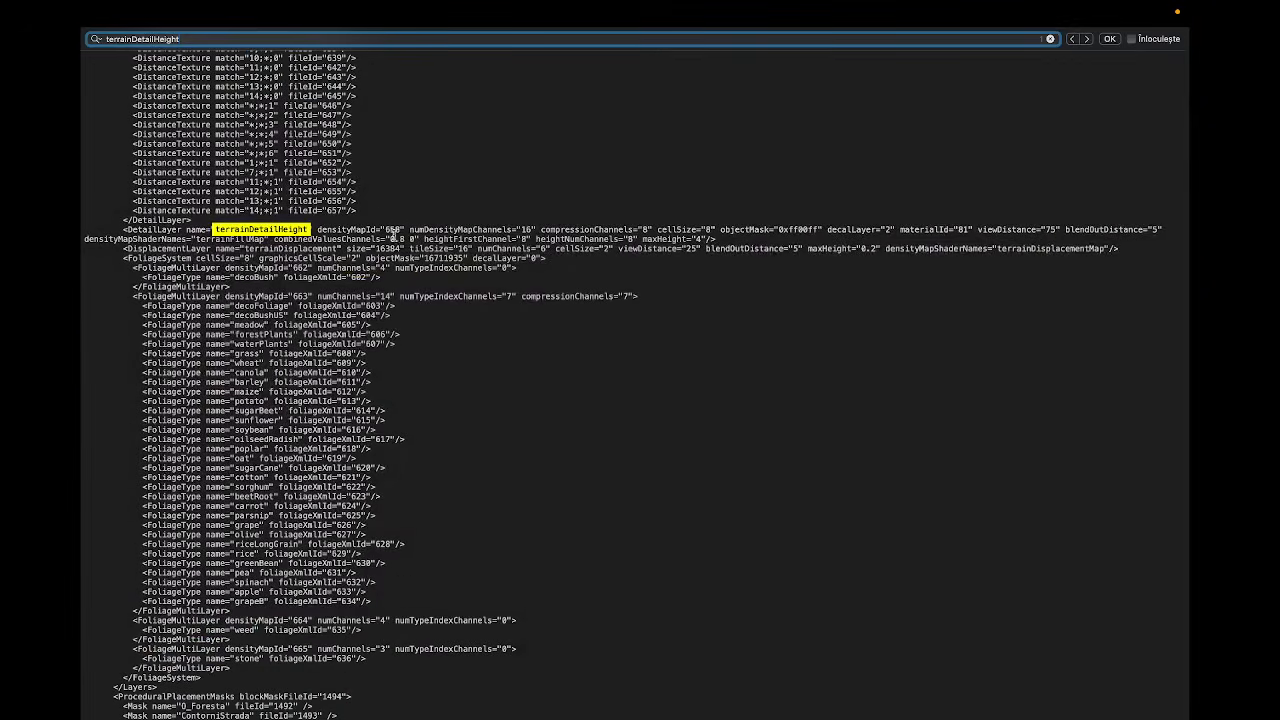
{"action": "scroll", "coordinate": [549, 241], "scroll_direction": "up", "scroll_amount": 5}
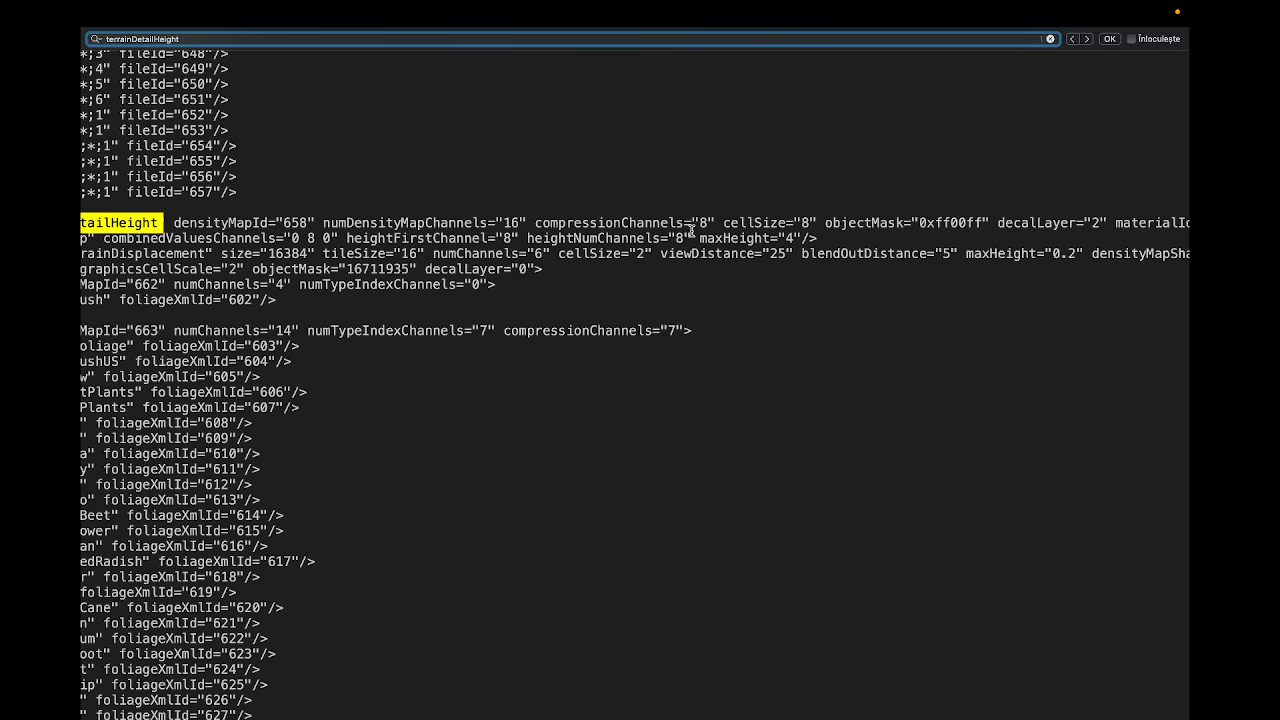
{"action": "scroll", "coordinate": [482, 228], "scroll_direction": "left", "scroll_amount": 5}
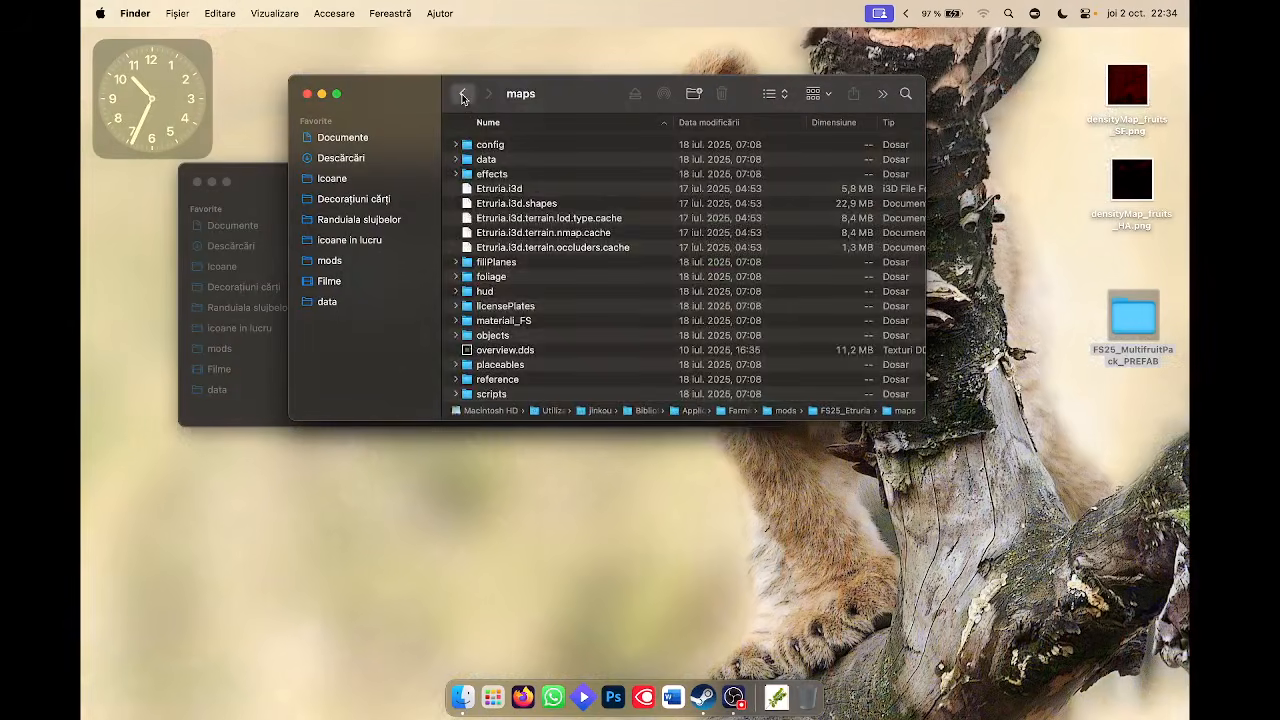
Step back to the mods folder, reopen the maps folder inside FS25_Etruria, and look through its files and subfolders.
{"action": "left_click", "coordinate": [463, 95]}
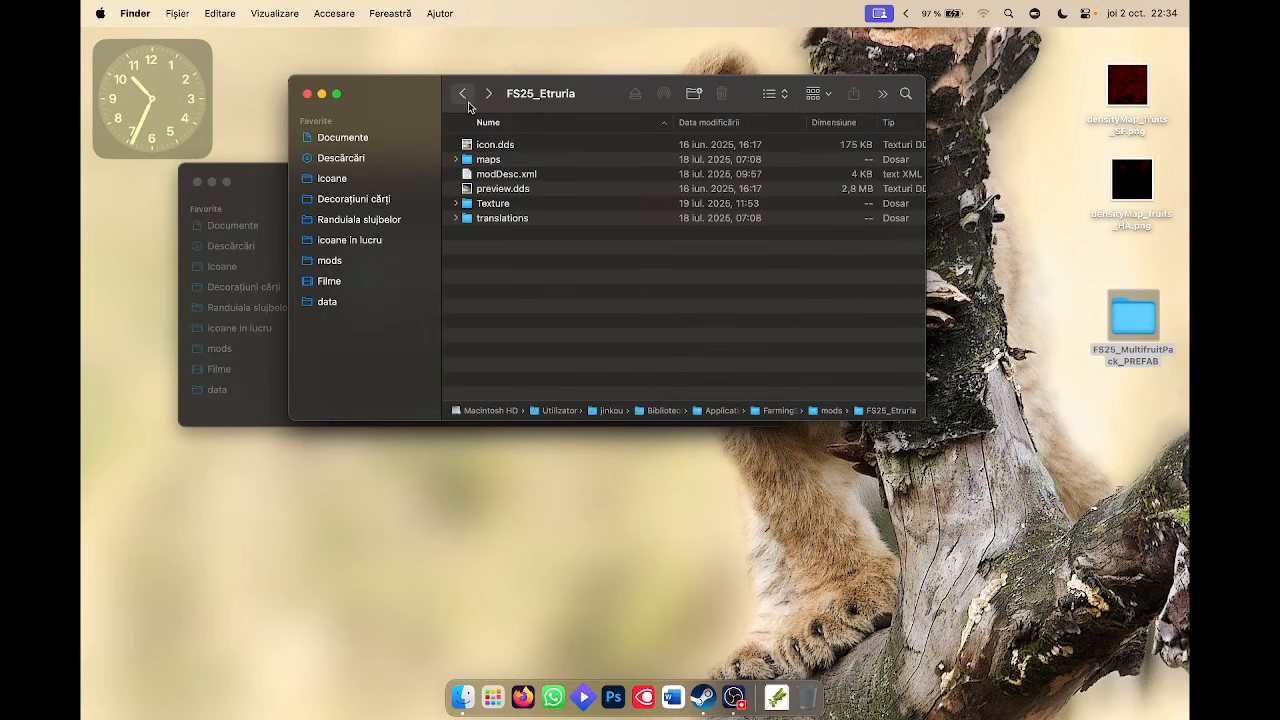
{"action": "left_click", "coordinate": [464, 98]}
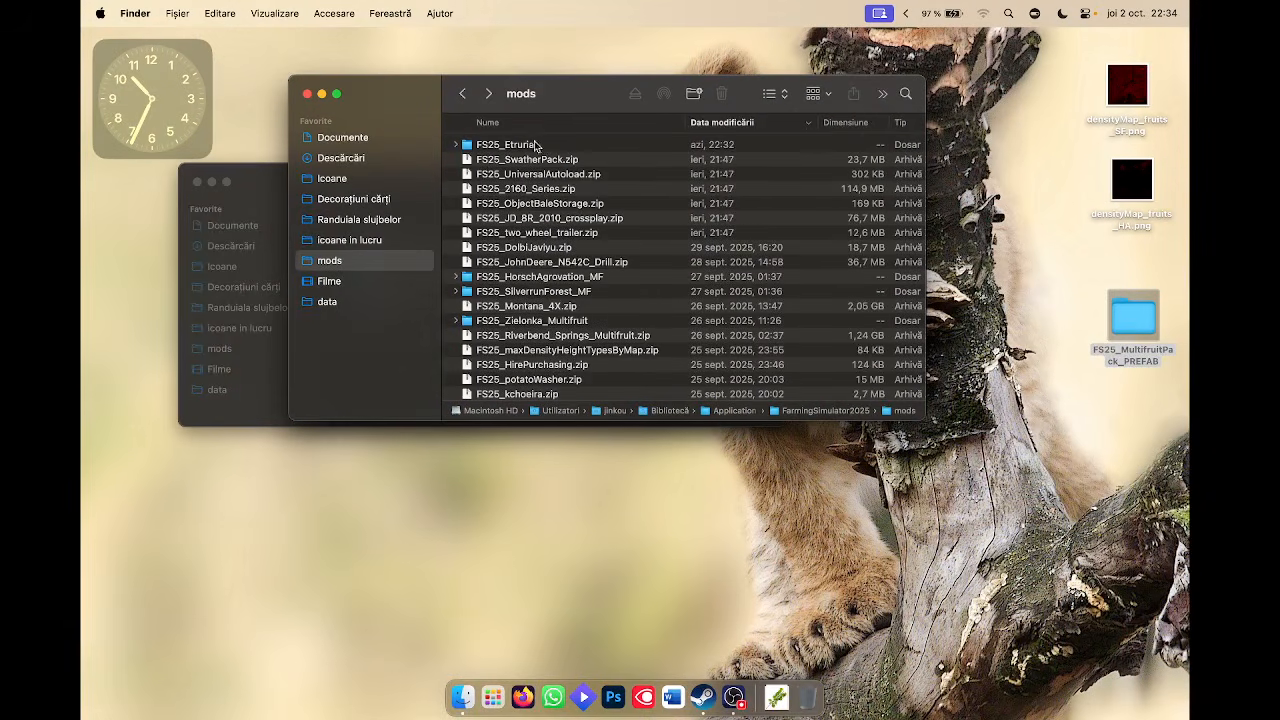
{"action": "double_click", "coordinate": [528, 148]}
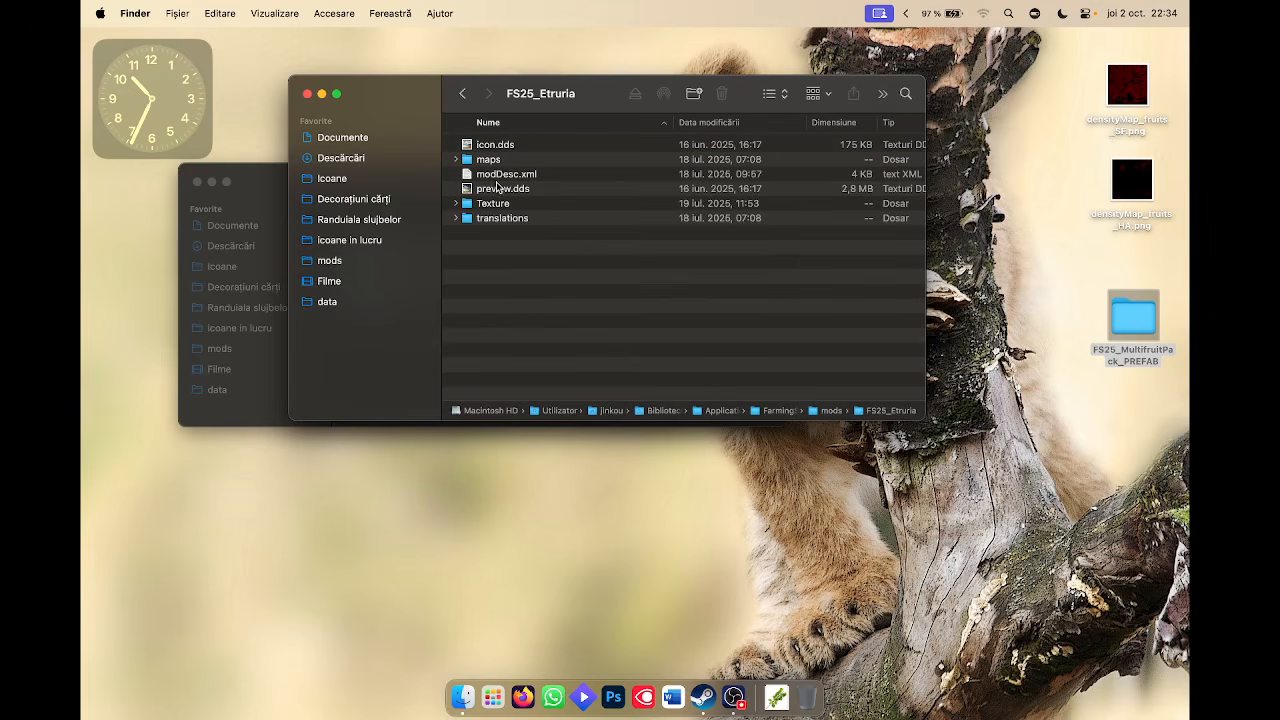
{"action": "double_click", "coordinate": [484, 160]}
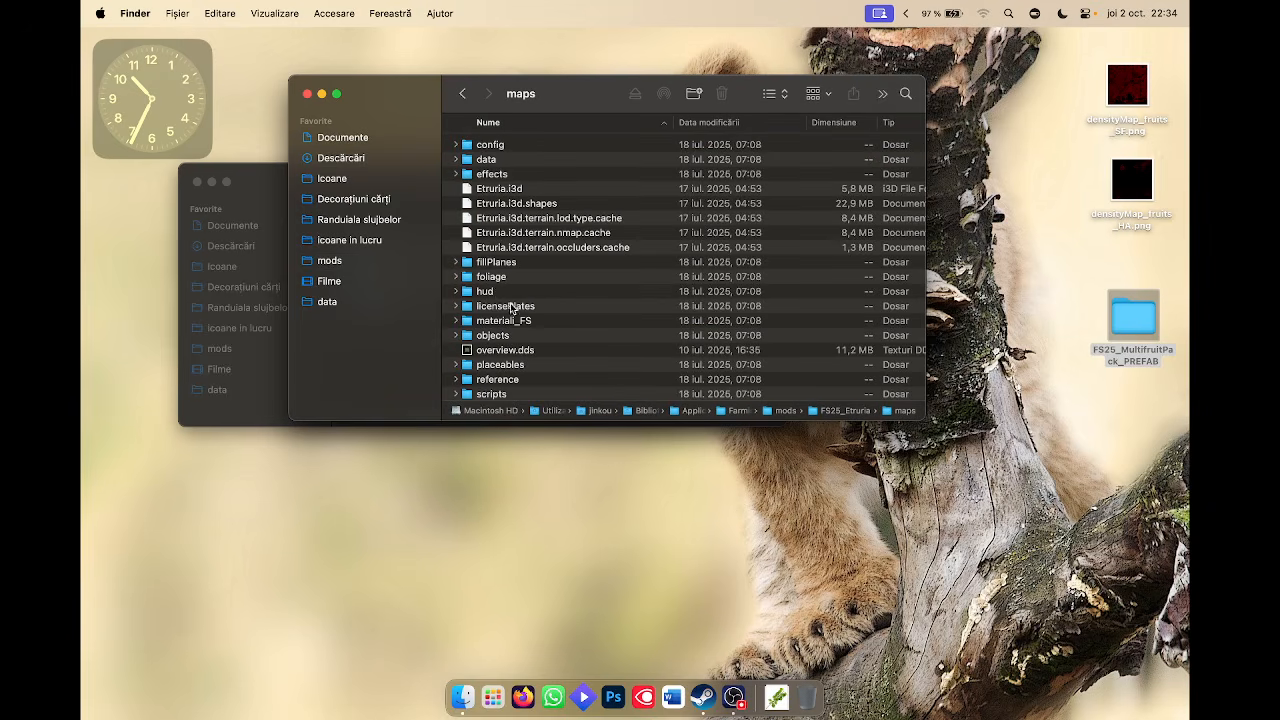
{"action": "scroll", "coordinate": [503, 301], "scroll_direction": "down", "scroll_amount": 2}
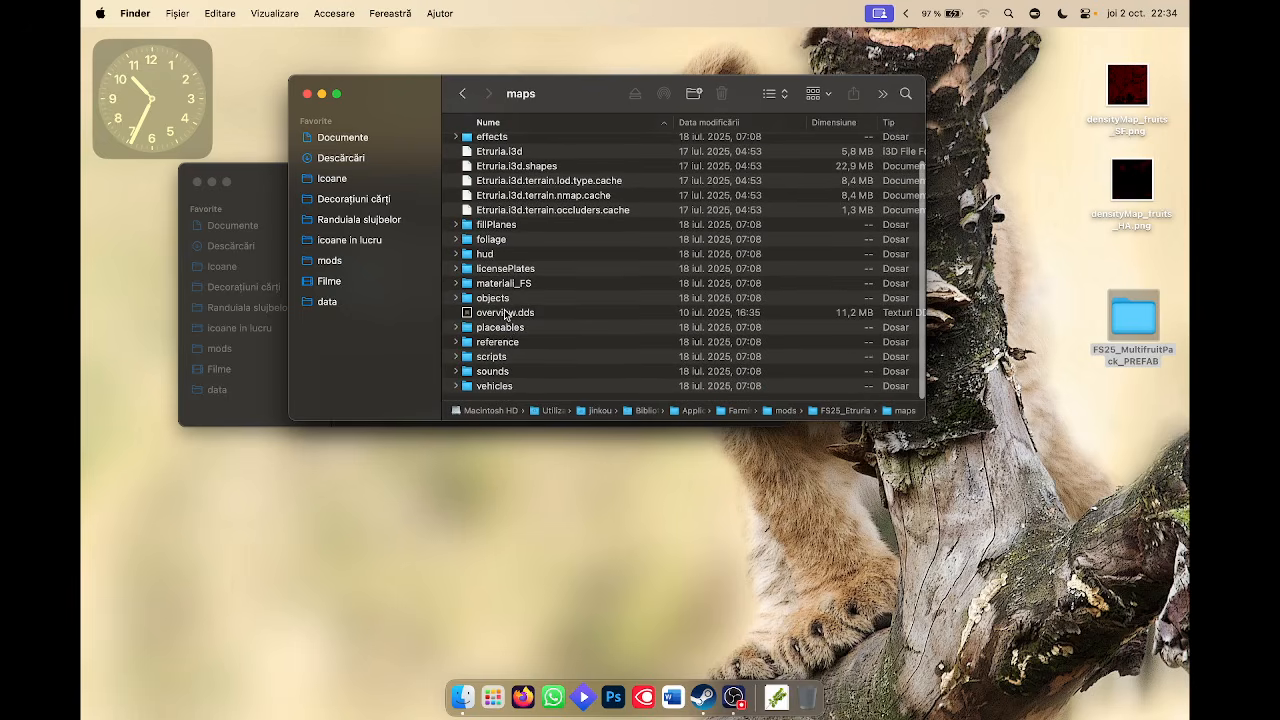
{"action": "scroll", "coordinate": [507, 333], "scroll_direction": "up", "scroll_amount": 2}
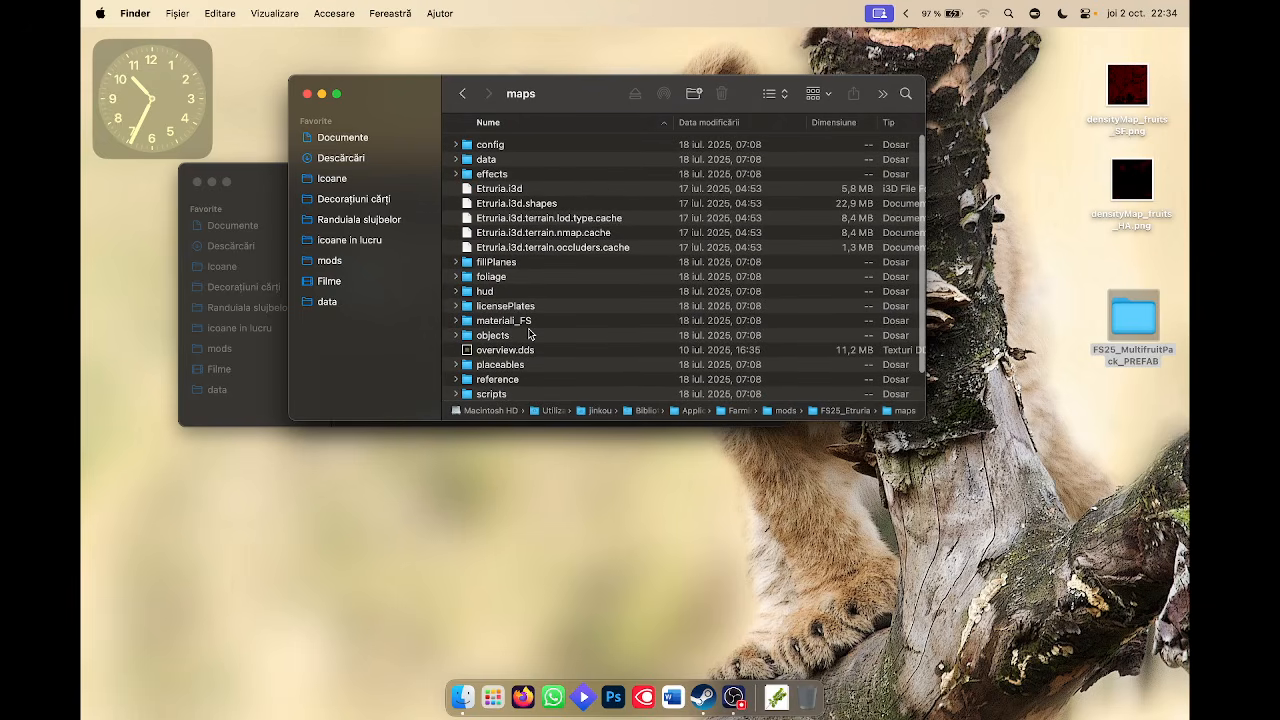
{"action": "scroll", "coordinate": [529, 337], "scroll_direction": "down", "scroll_amount": 2}
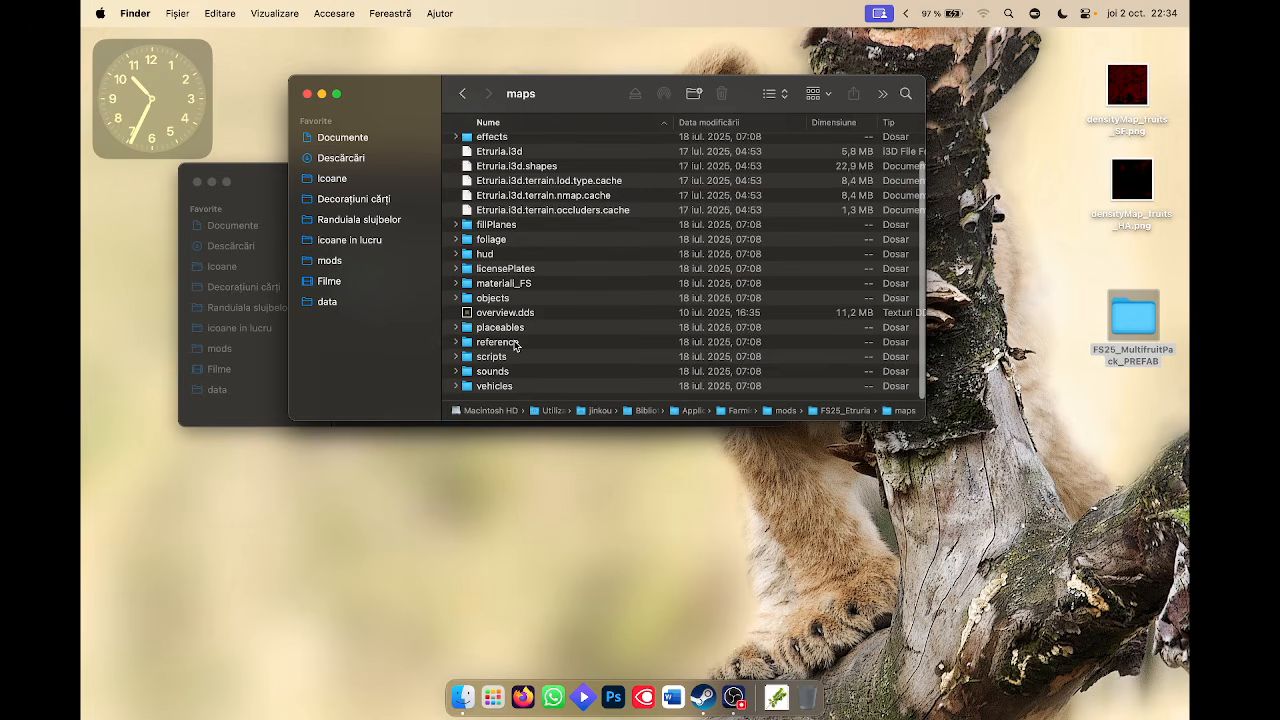
{"action": "scroll", "coordinate": [515, 345], "scroll_direction": "up", "scroll_amount": 2}
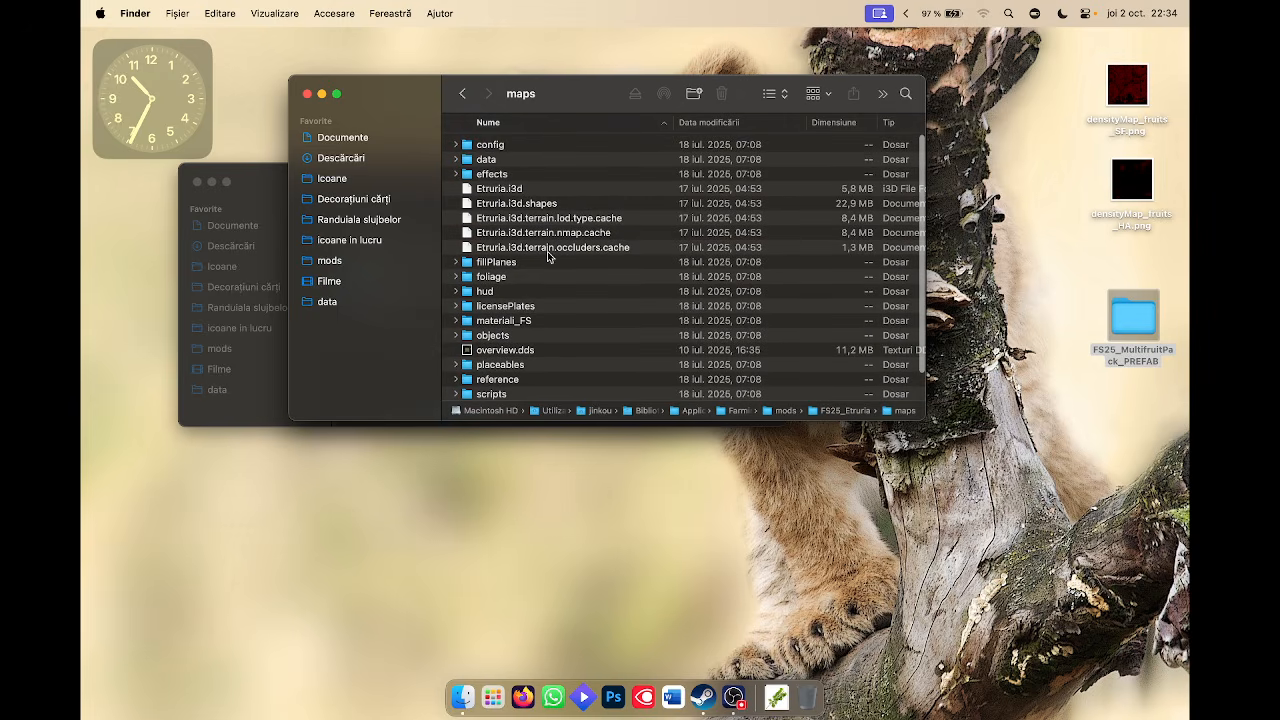
{"action": "scroll", "coordinate": [491, 343], "scroll_direction": "down", "scroll_amount": 1}
{"action": "scroll", "coordinate": [491, 343], "scroll_direction": "down", "scroll_amount": 3}
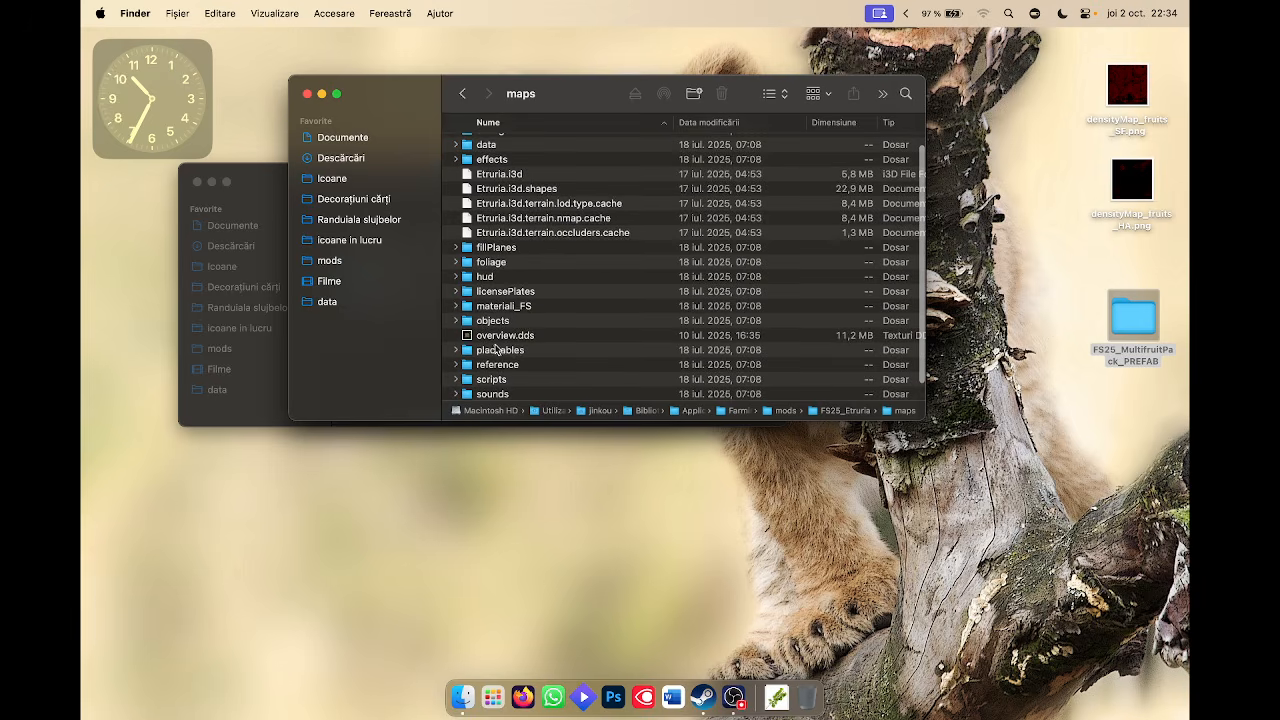
Open the config folder inside the maps folder of FS25_Etruria and look through its XML files.
{"action": "left_click", "coordinate": [462, 94]}
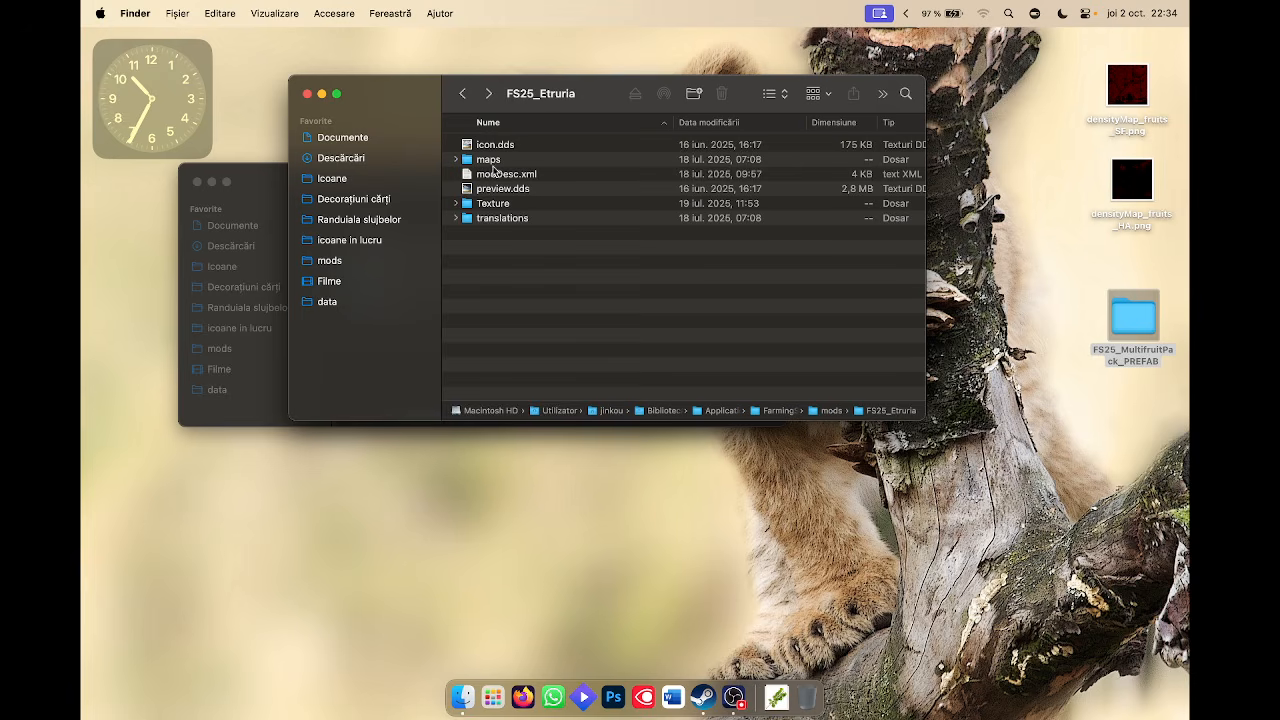
{"action": "double_click", "coordinate": [488, 162]}
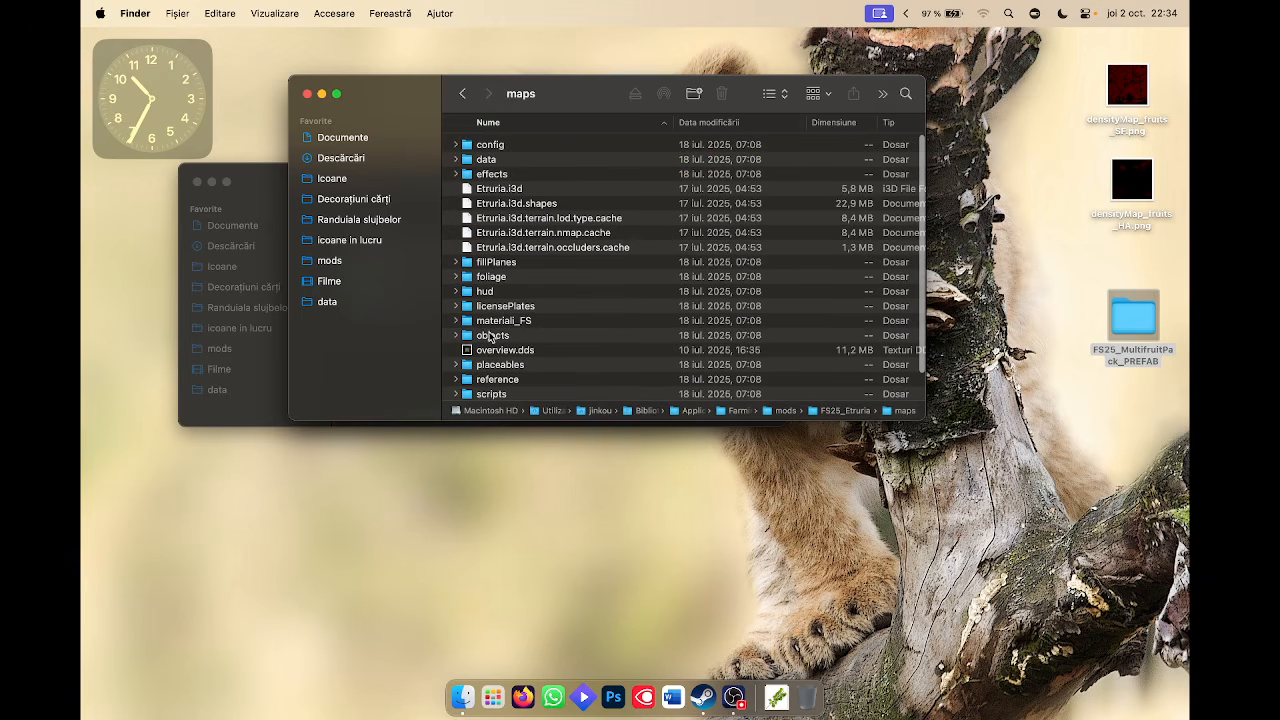
{"action": "double_click", "coordinate": [484, 151]}
{"action": "scroll", "coordinate": [506, 190], "scroll_direction": "down", "scroll_amount": 2}
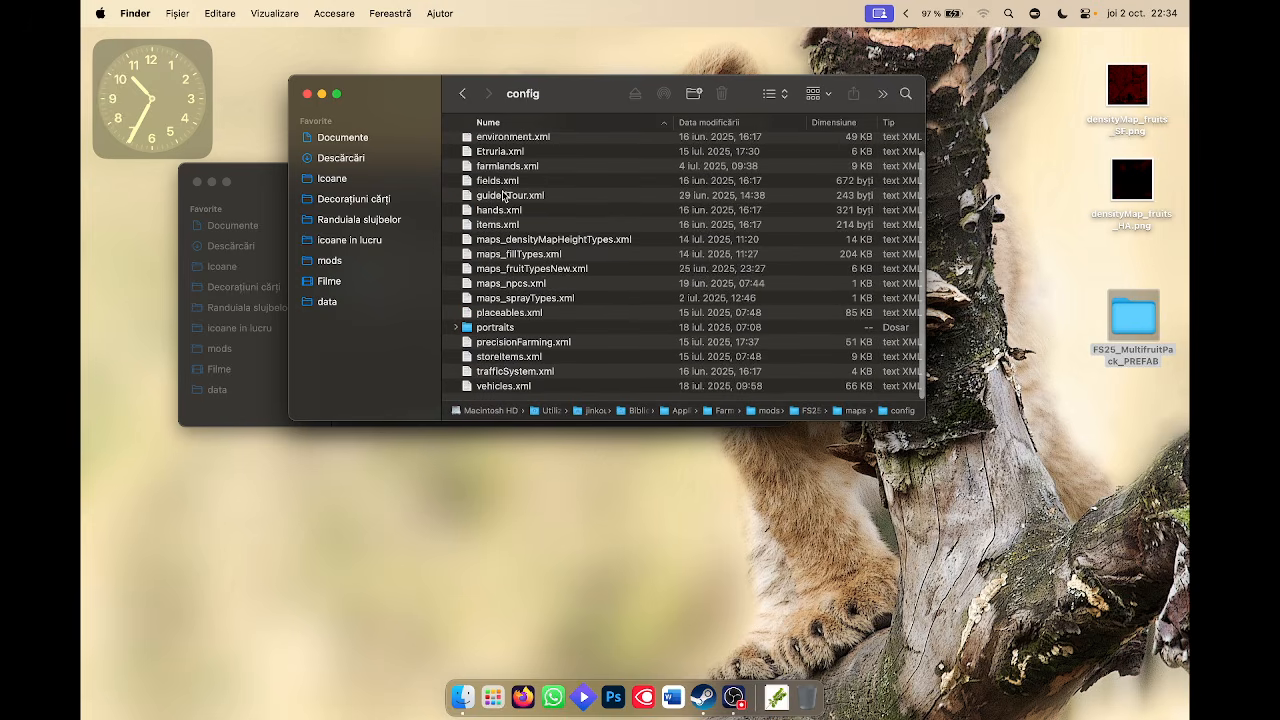
{"action": "scroll", "coordinate": [510, 362], "scroll_direction": "up", "scroll_amount": 1}
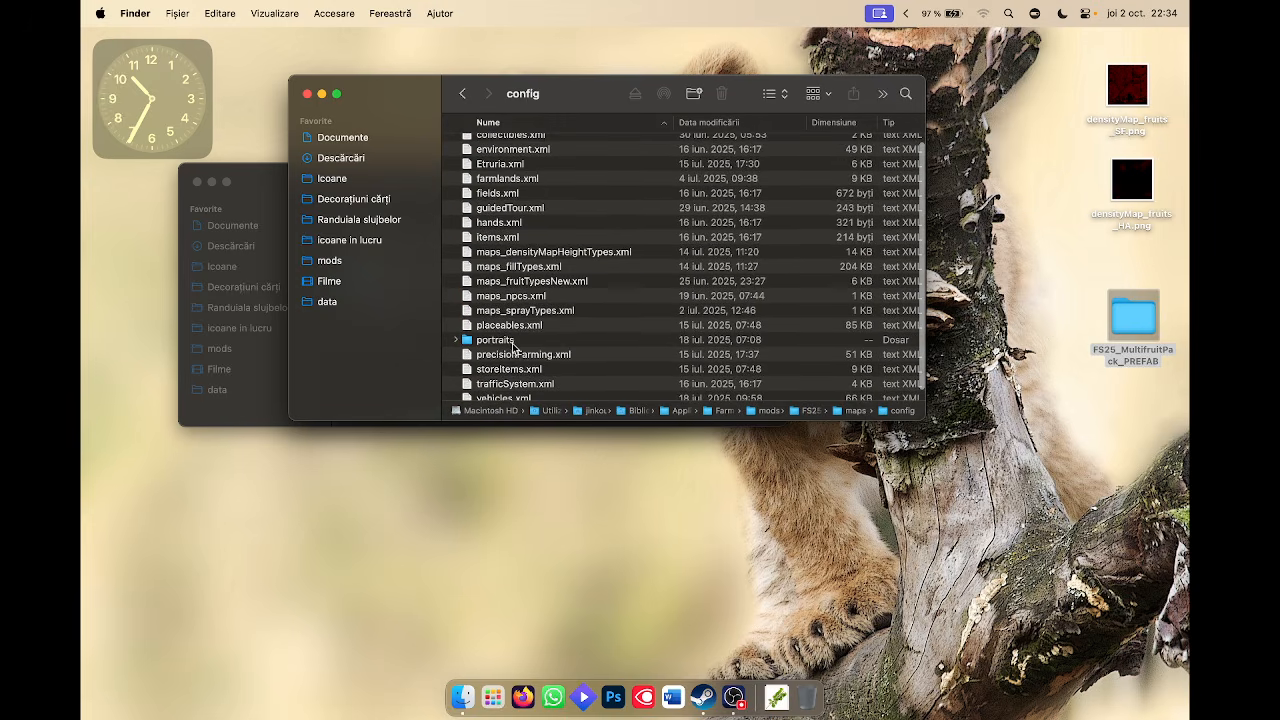
{"action": "scroll", "coordinate": [514, 346], "scroll_direction": "up", "scroll_amount": 1}
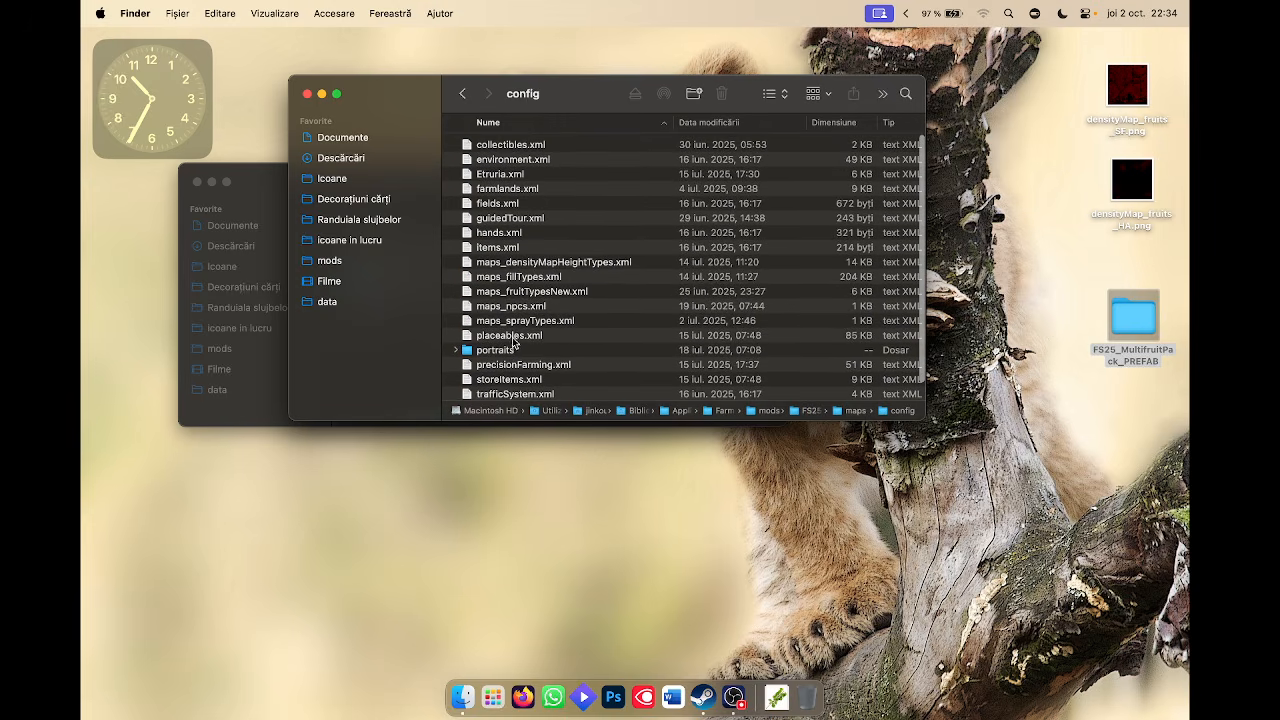
Open Etruria.xml from the config folder in TextEdit and show it full screen.
{"action": "left_click", "coordinate": [493, 179]}
{"action": "double_click", "coordinate": [496, 179]}
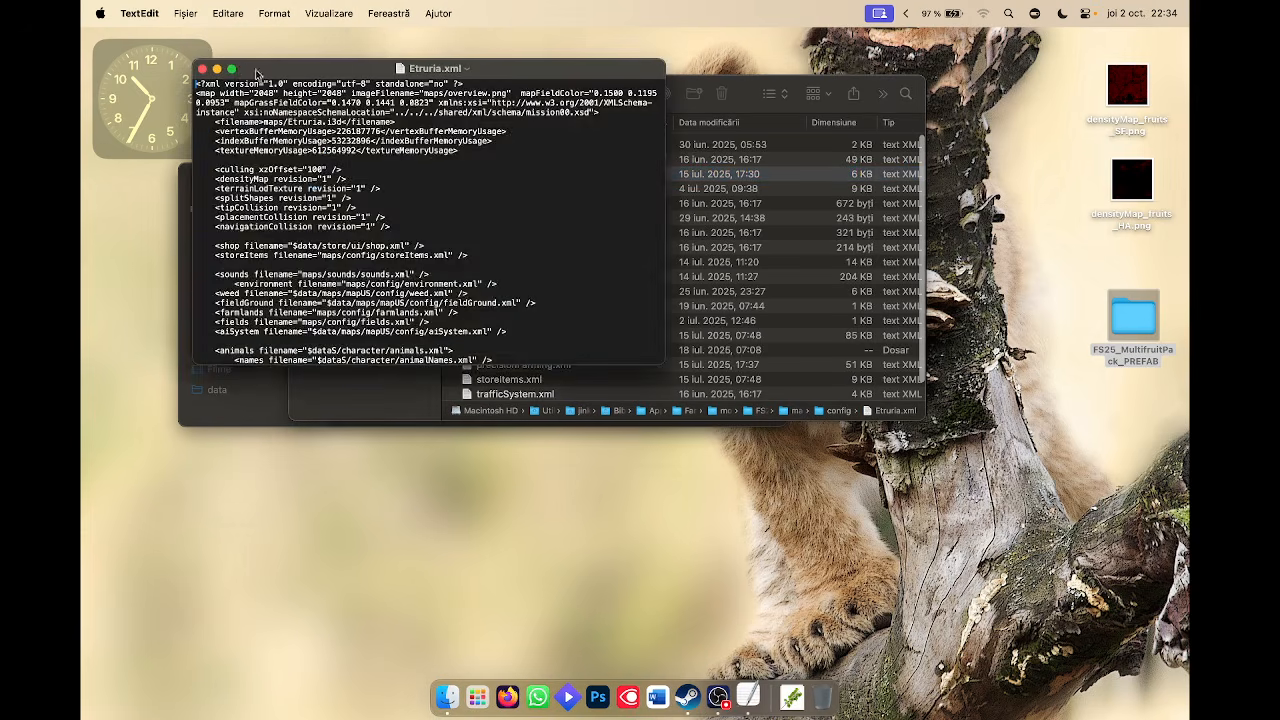
{"action": "left_click", "coordinate": [231, 69]}
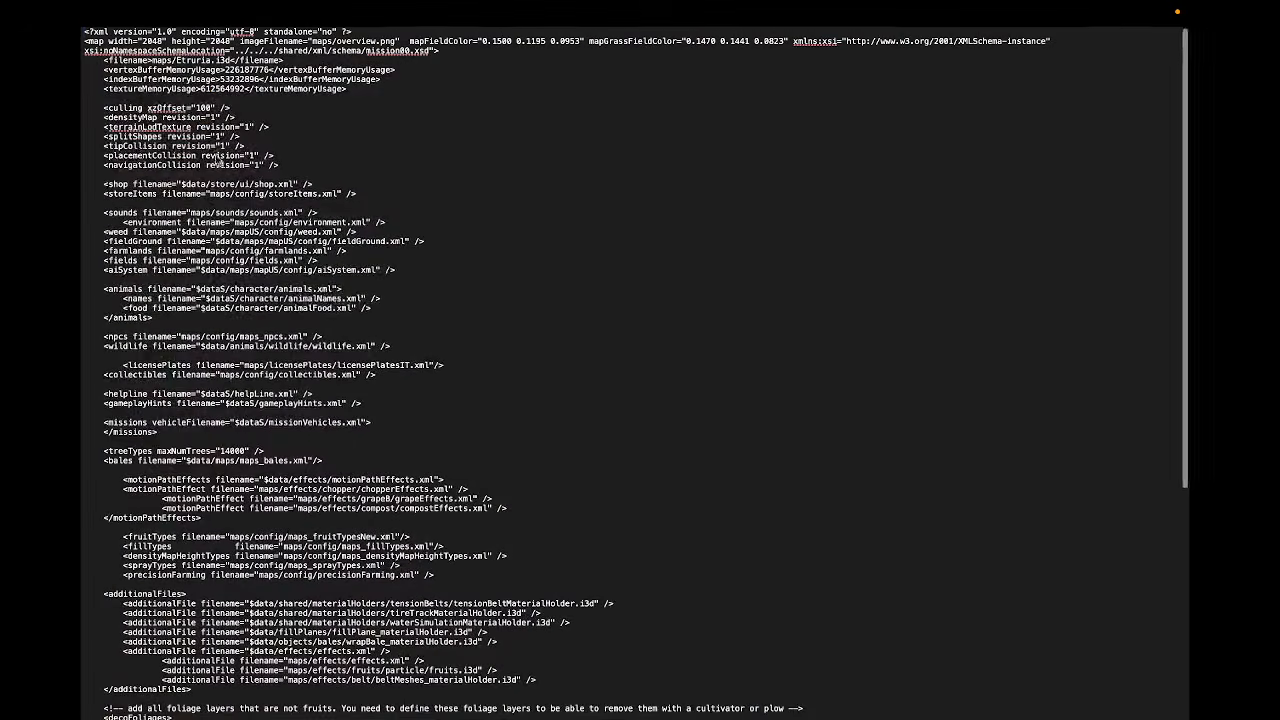
Examine Etruria.xml for its fruitTypes, fillTypes, densityMapHeightTypes and sprayTypes file references and its foliage layer entries.
{"action": "scroll", "coordinate": [119, 222], "scroll_direction": "up", "scroll_amount": 5}
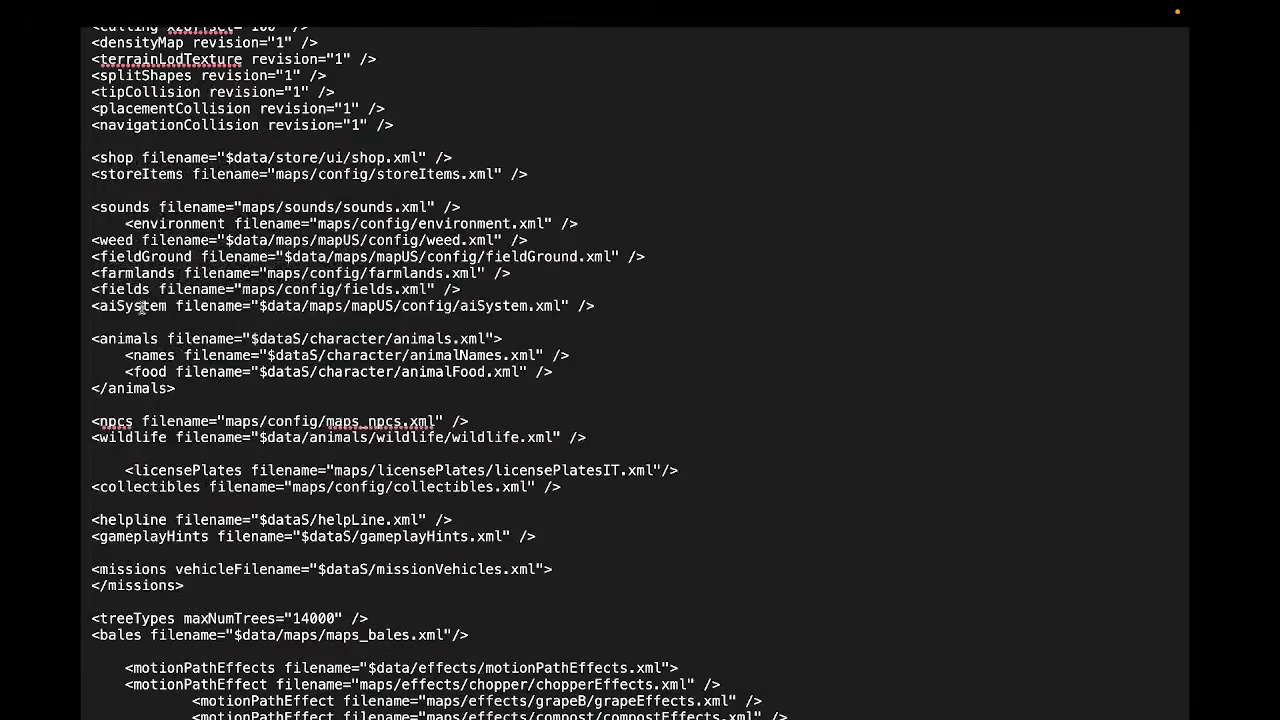
{"action": "scroll", "coordinate": [143, 308], "scroll_direction": "down", "scroll_amount": 3}
{"action": "scroll", "coordinate": [162, 291], "scroll_direction": "down", "scroll_amount": 2}
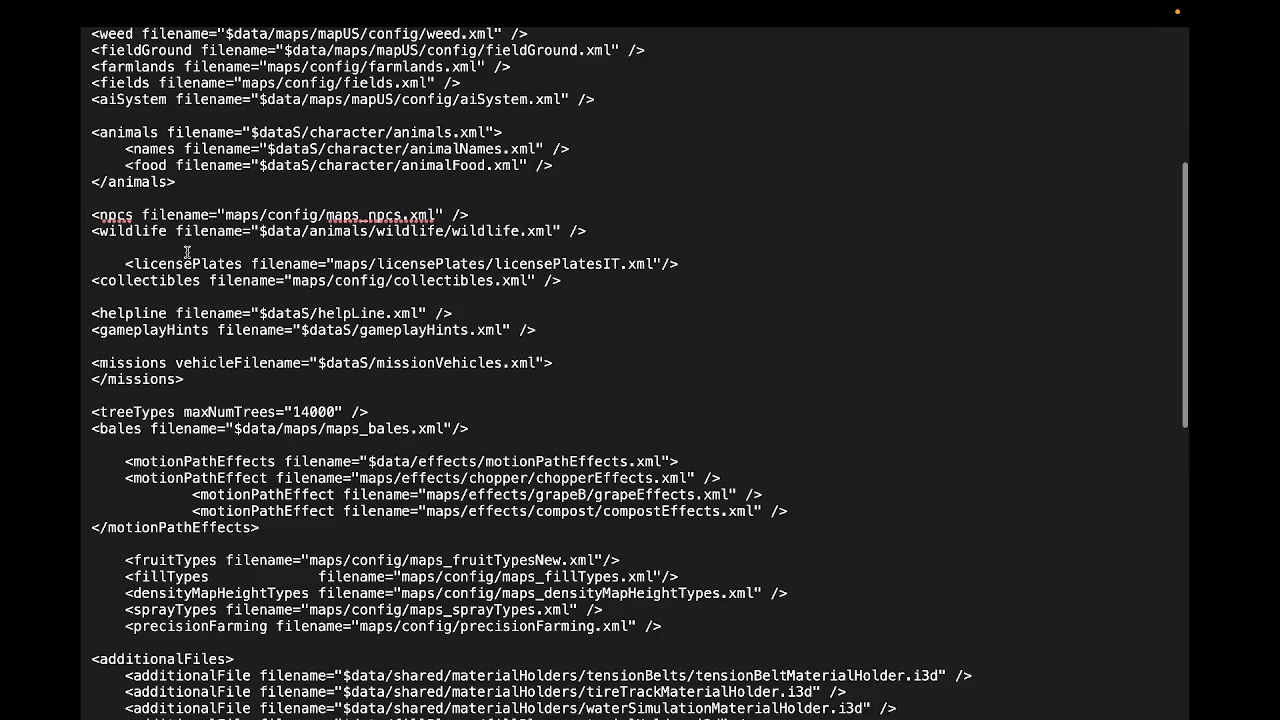
{"action": "scroll", "coordinate": [186, 252], "scroll_direction": "down", "scroll_amount": 6}
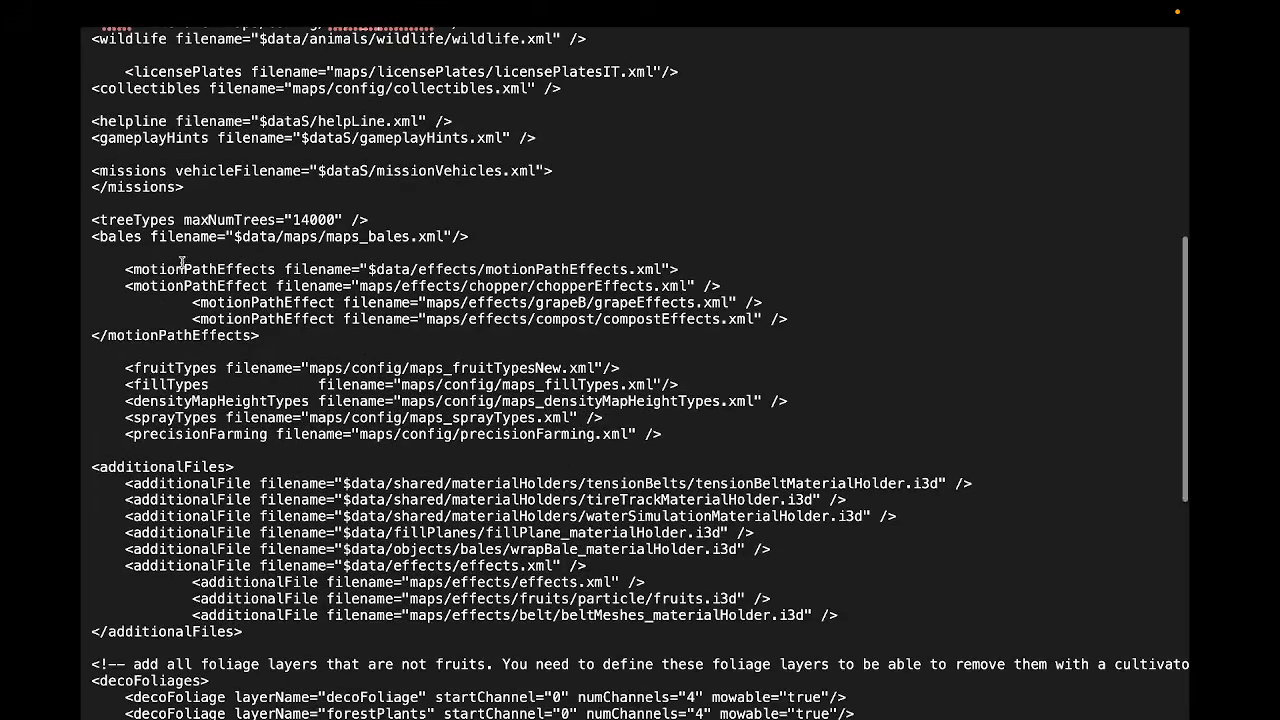
{"action": "scroll", "coordinate": [181, 259], "scroll_direction": "down", "scroll_amount": 3}
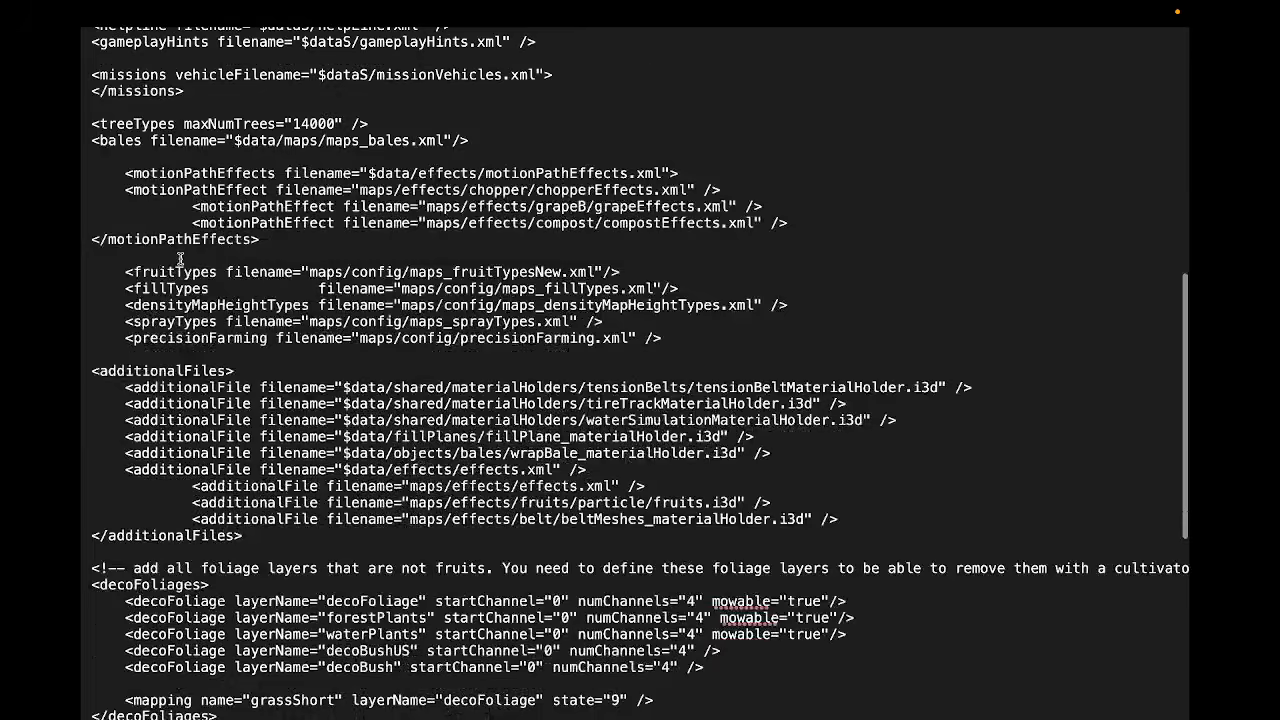
{"action": "scroll", "coordinate": [180, 259], "scroll_direction": "down", "scroll_amount": 3}
{"action": "scroll", "coordinate": [186, 283], "scroll_direction": "down", "scroll_amount": 2}
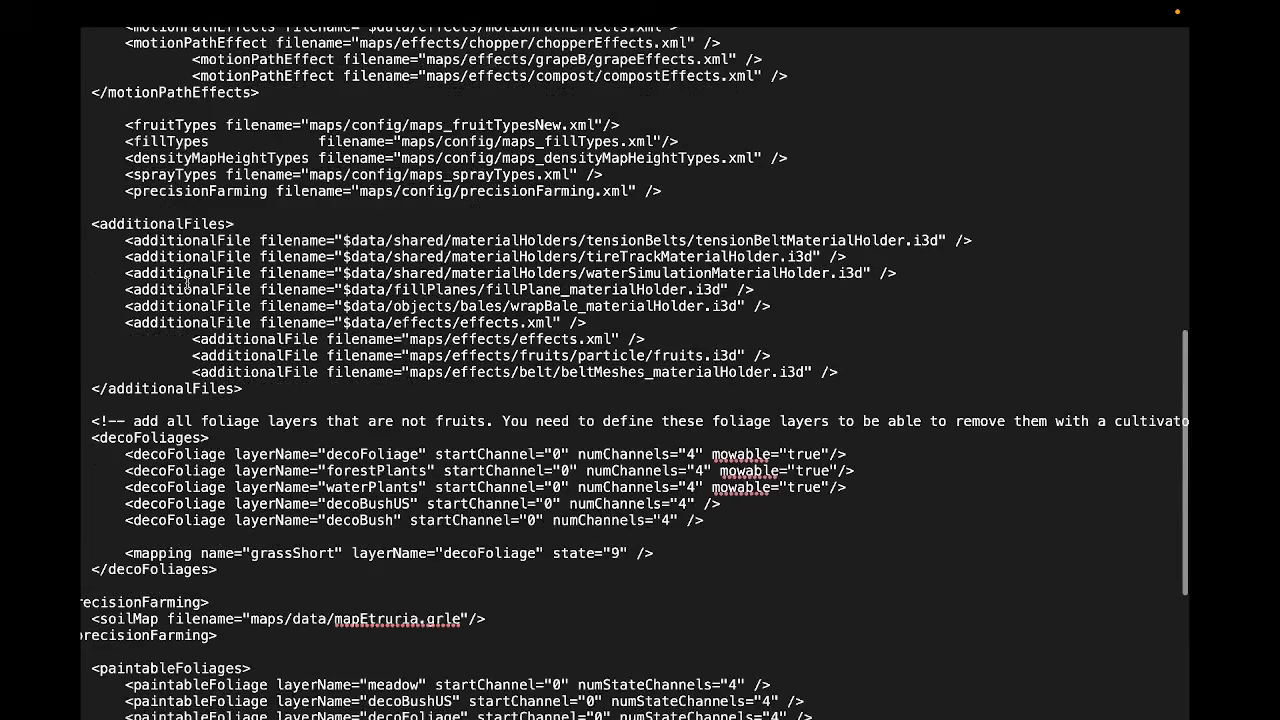
{"action": "scroll", "coordinate": [186, 283], "scroll_direction": "down", "scroll_amount": 2}
{"action": "scroll", "coordinate": [186, 283], "scroll_direction": "left", "scroll_amount": 1}
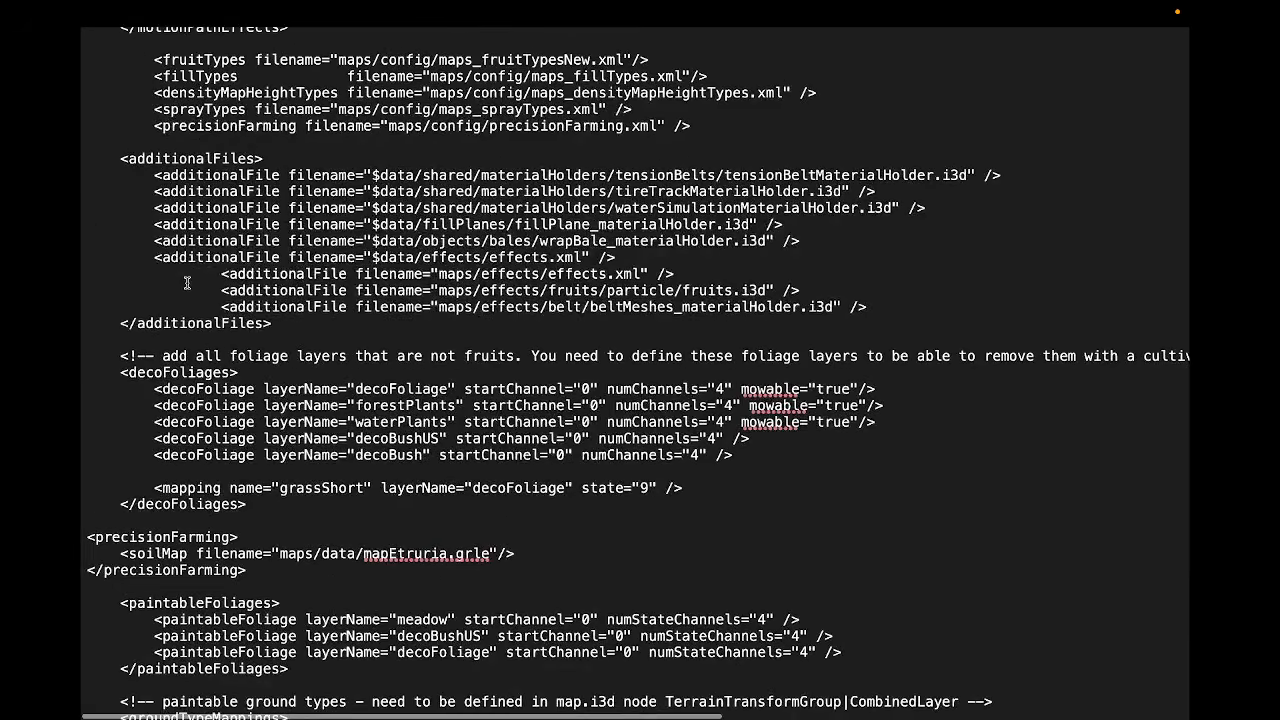
{"action": "scroll", "coordinate": [186, 283], "scroll_direction": "up", "scroll_amount": 15}
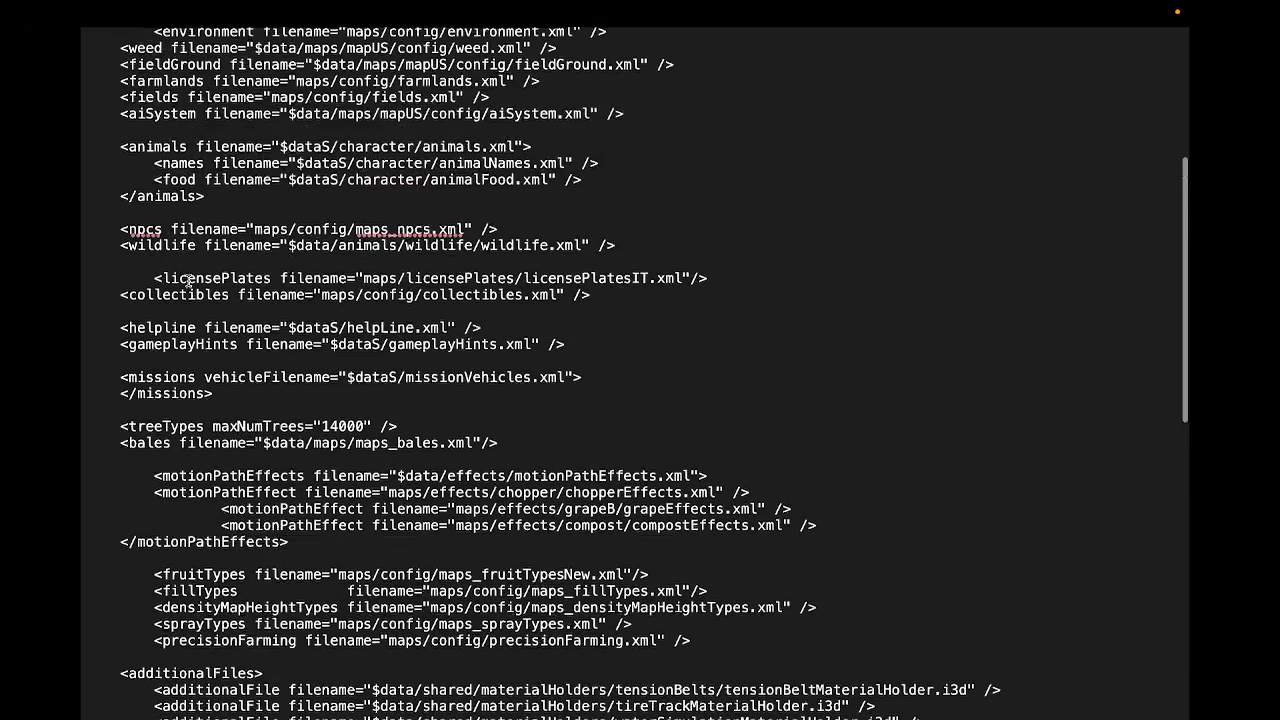
{"action": "scroll", "coordinate": [187, 283], "scroll_direction": "up", "scroll_amount": 6}
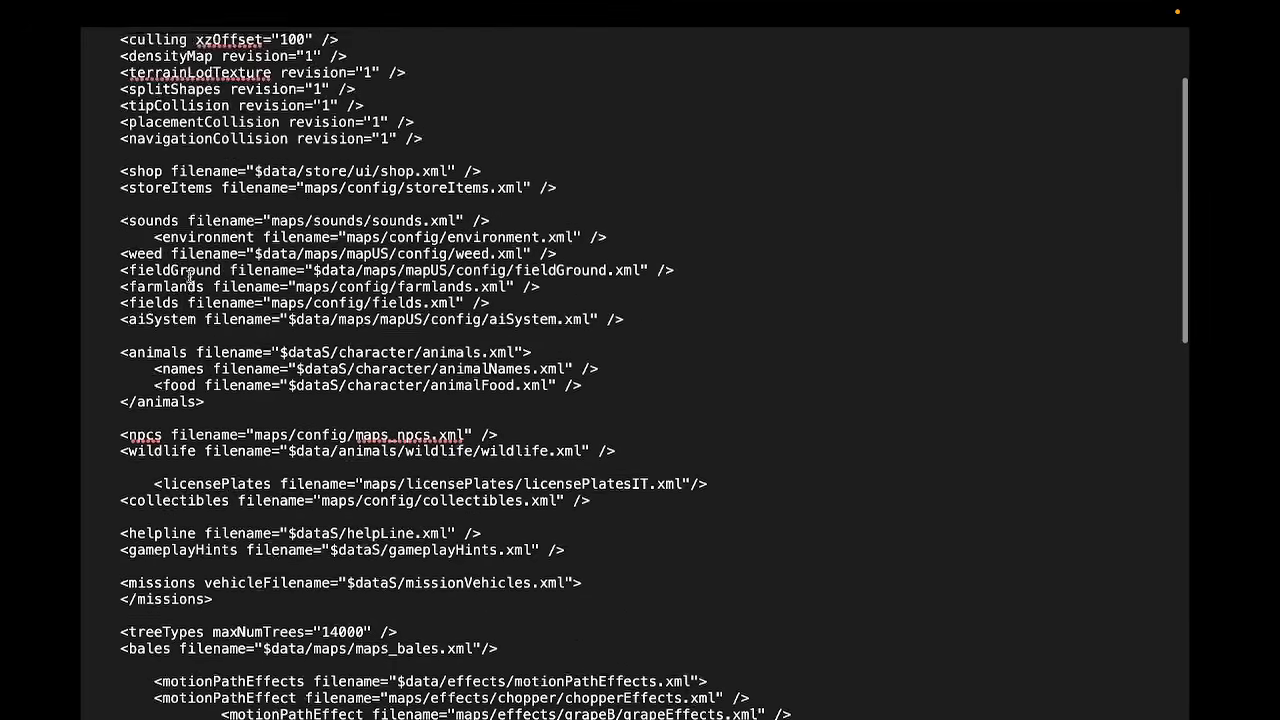
{"action": "scroll", "coordinate": [189, 277], "scroll_direction": "up", "scroll_amount": 3}
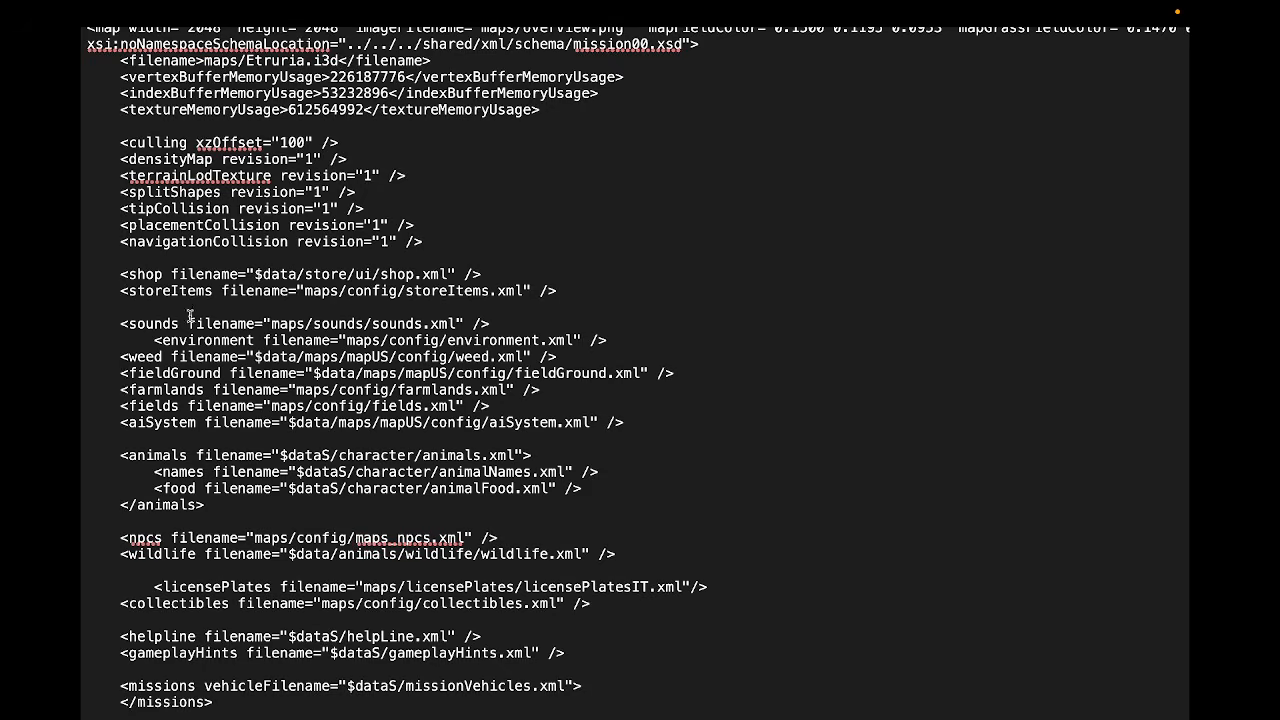
{"action": "scroll", "coordinate": [190, 316], "scroll_direction": "down", "scroll_amount": 8}
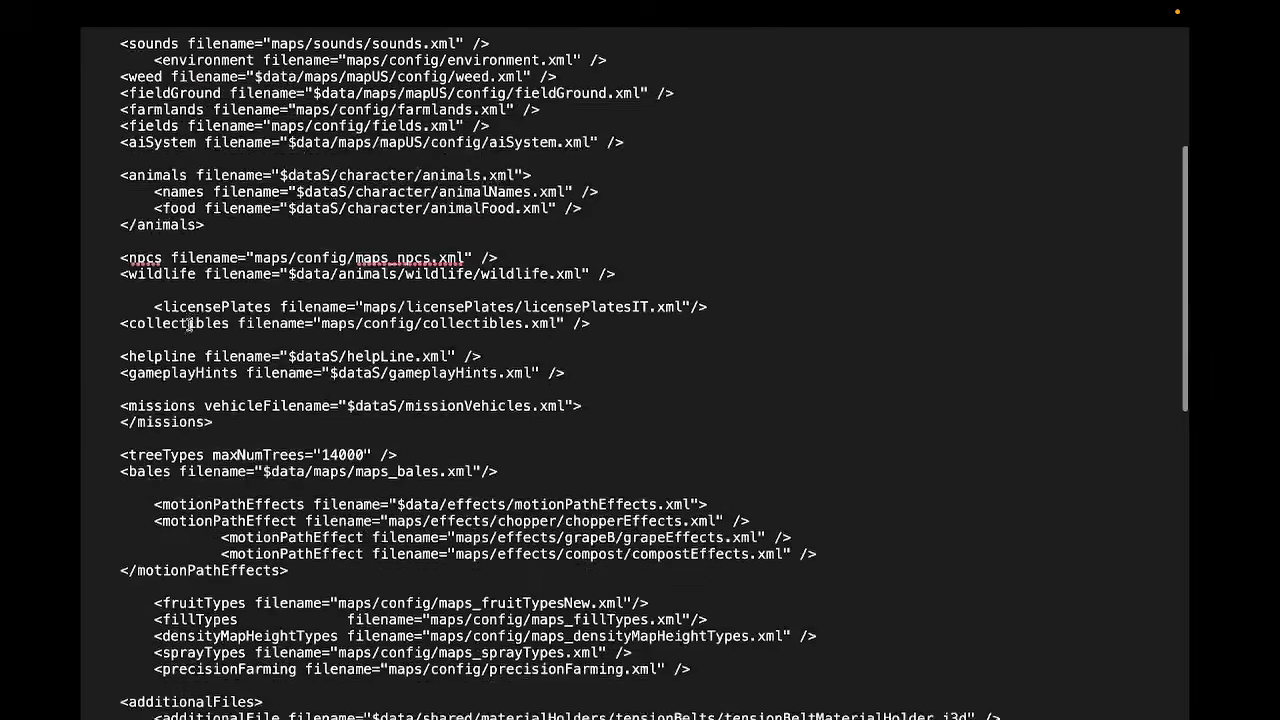
{"action": "scroll", "coordinate": [190, 324], "scroll_direction": "down", "scroll_amount": 7}
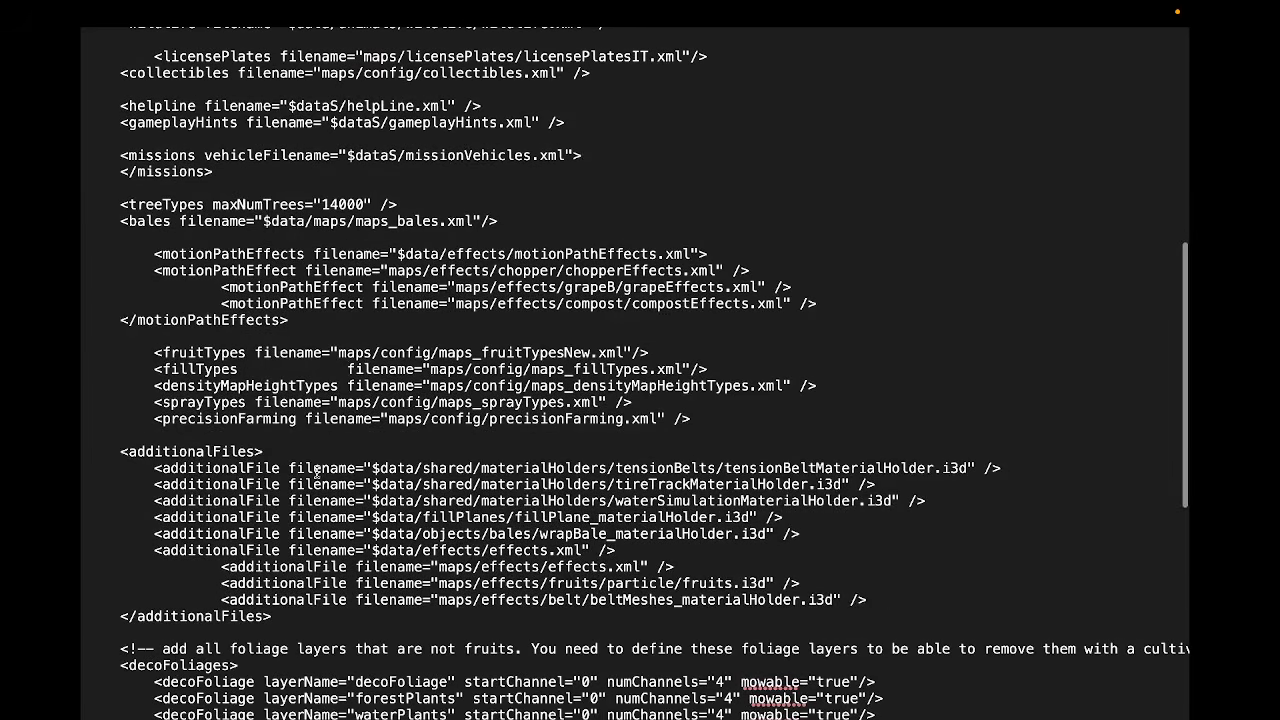
Highlight the path maps/config/maps_fruitTypesNew.xml in the fruitTypes line, return to the start of Etruria.xml and close the file.
{"action": "scroll", "coordinate": [338, 377], "scroll_direction": "up", "scroll_amount": 3}
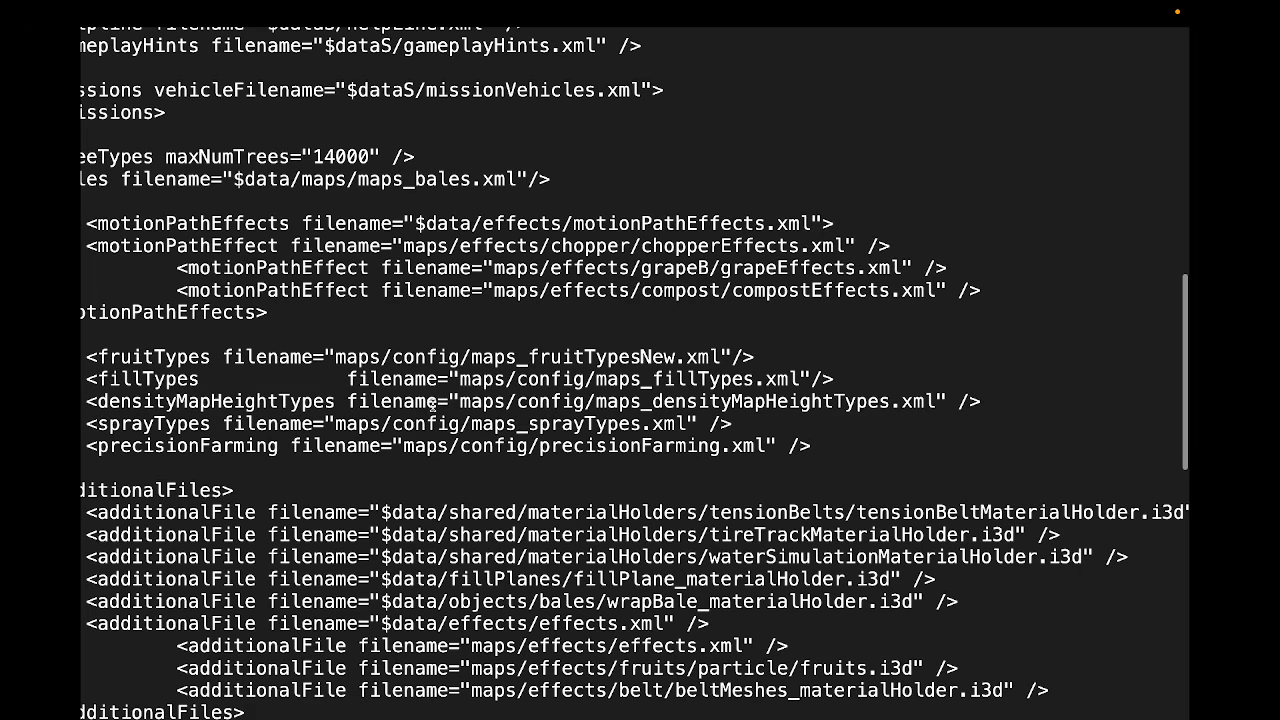
{"action": "left_click_drag", "start_coordinate": [337, 357], "coordinate": [721, 350]}
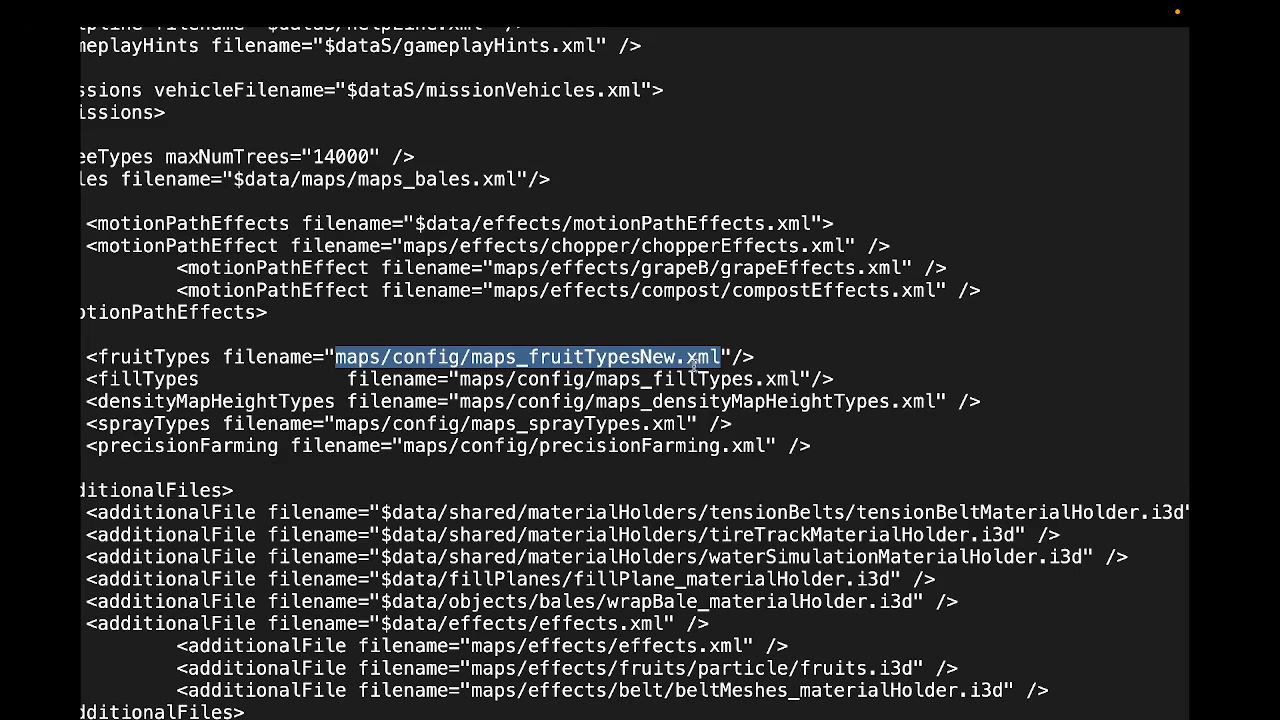
{"action": "left_click", "coordinate": [541, 357]}
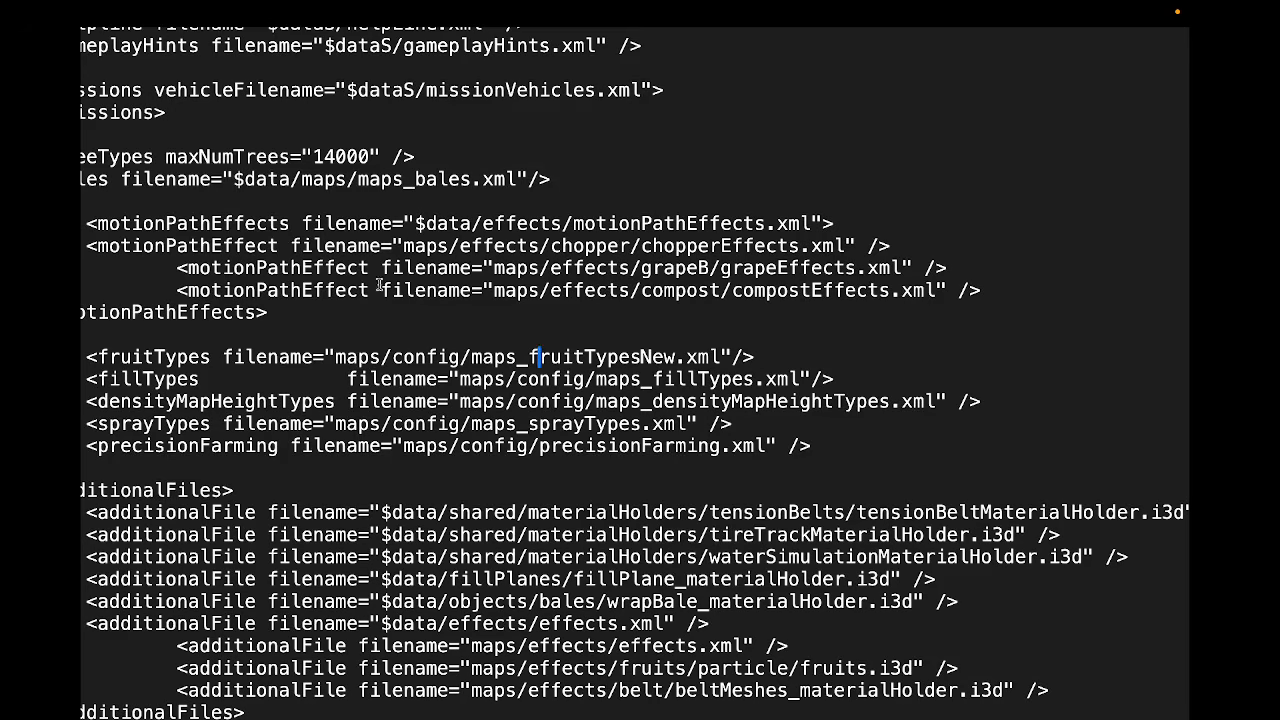
{"action": "scroll", "coordinate": [308, 375], "scroll_direction": "left", "scroll_amount": 3}
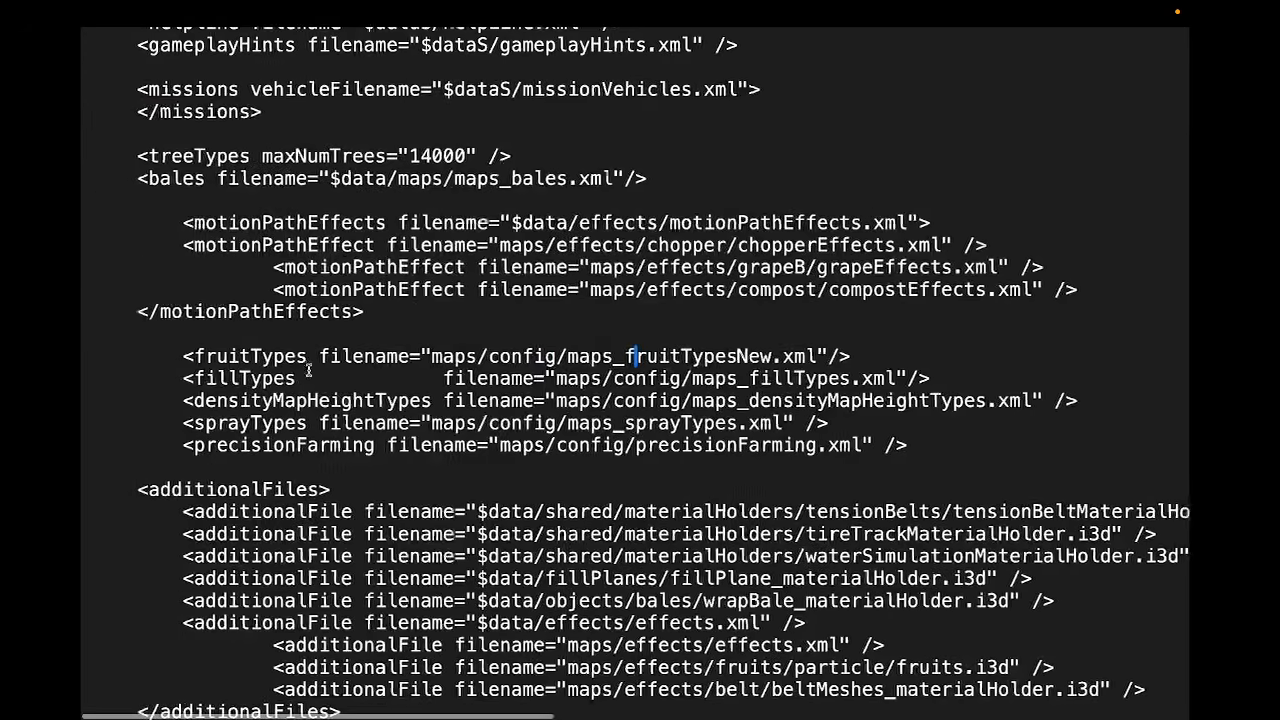
{"action": "scroll", "coordinate": [303, 365], "scroll_direction": "up", "scroll_amount": 10}
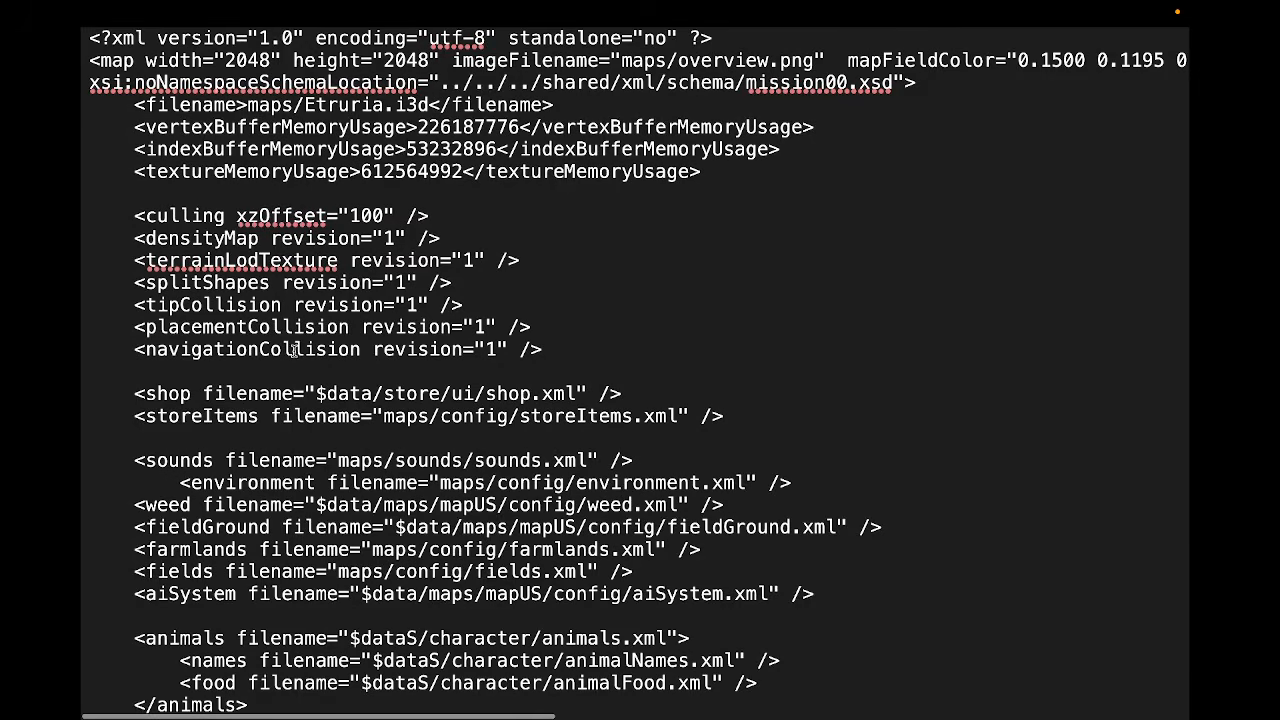
{"action": "key", "text": "Escape"}
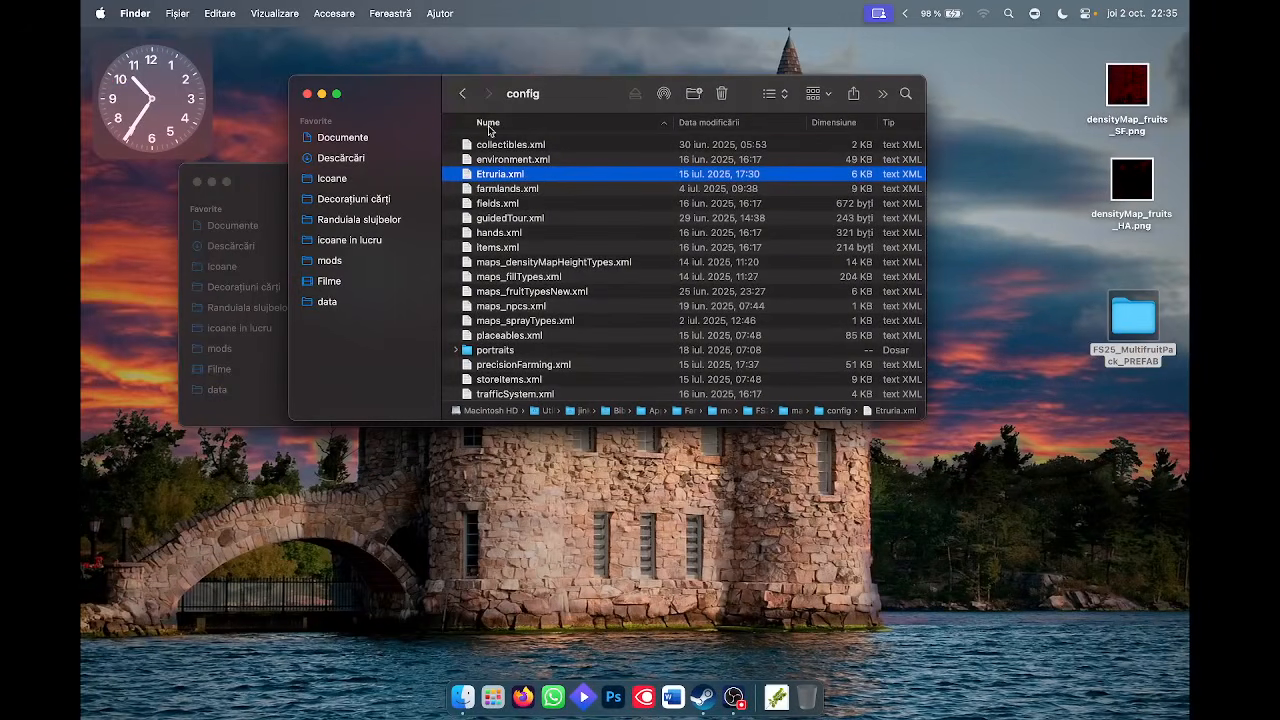
Go back to the mods folder and move the FS25_Etruria folder to the trash.
{"action": "left_click", "coordinate": [468, 95]}
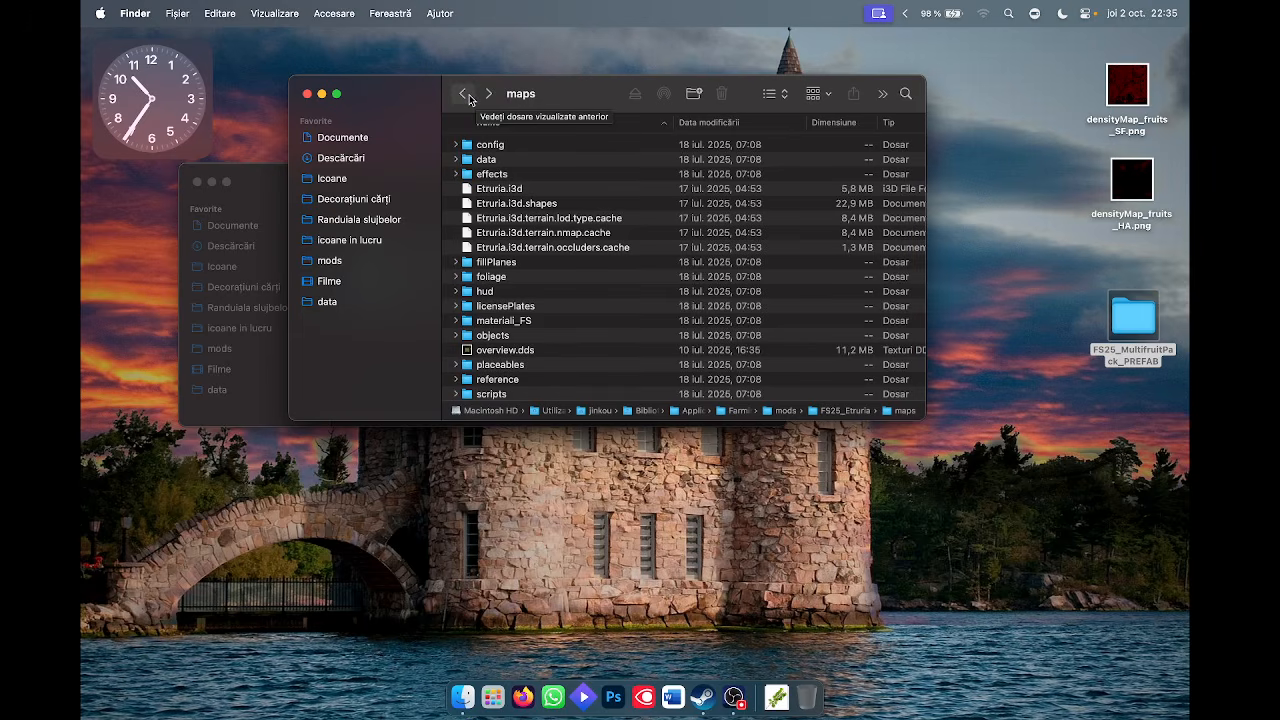
{"action": "left_click", "coordinate": [466, 95]}
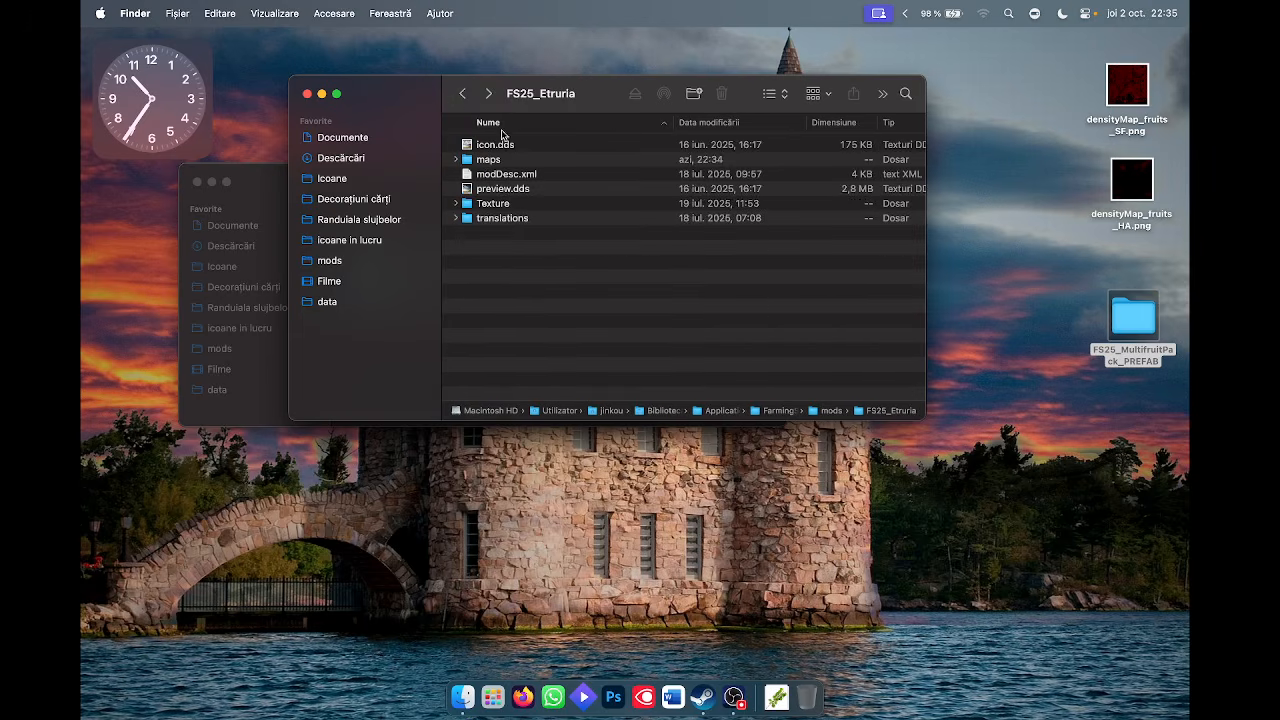
{"action": "left_click", "coordinate": [464, 95]}
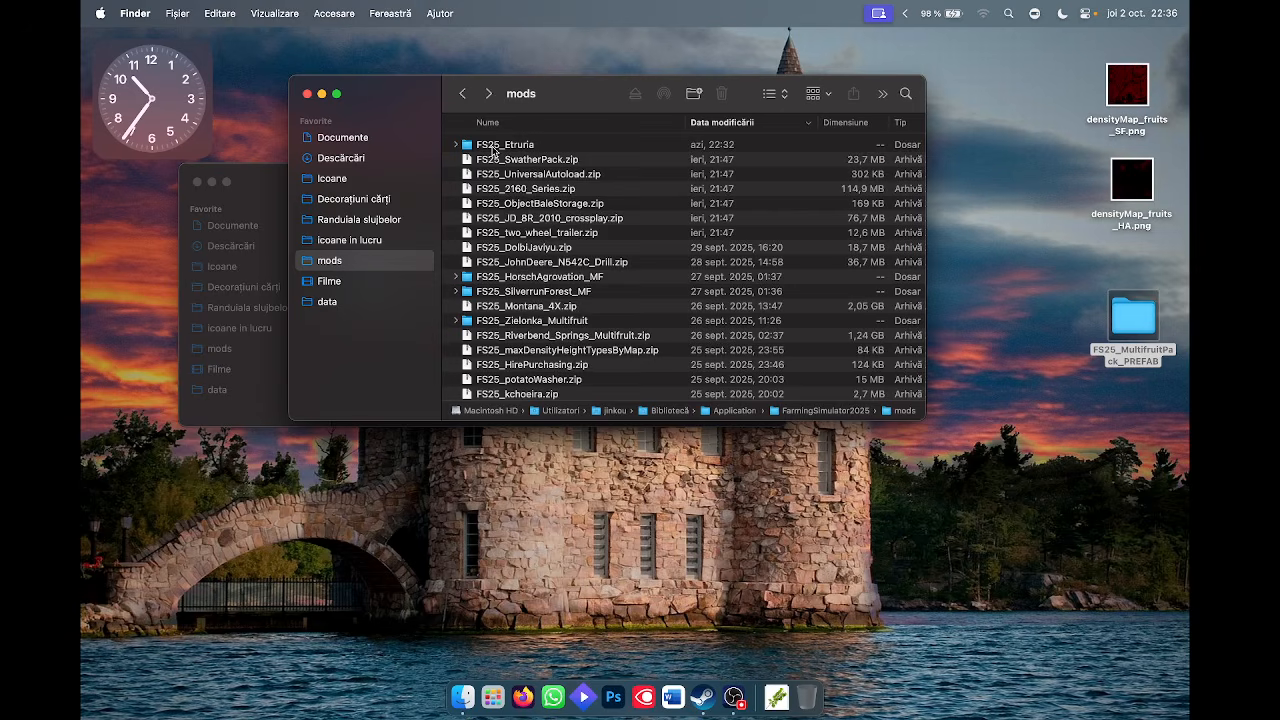
{"action": "left_click", "coordinate": [492, 148]}
{"action": "right_click", "coordinate": [492, 148]}
{"action": "left_click", "coordinate": [524, 177]}
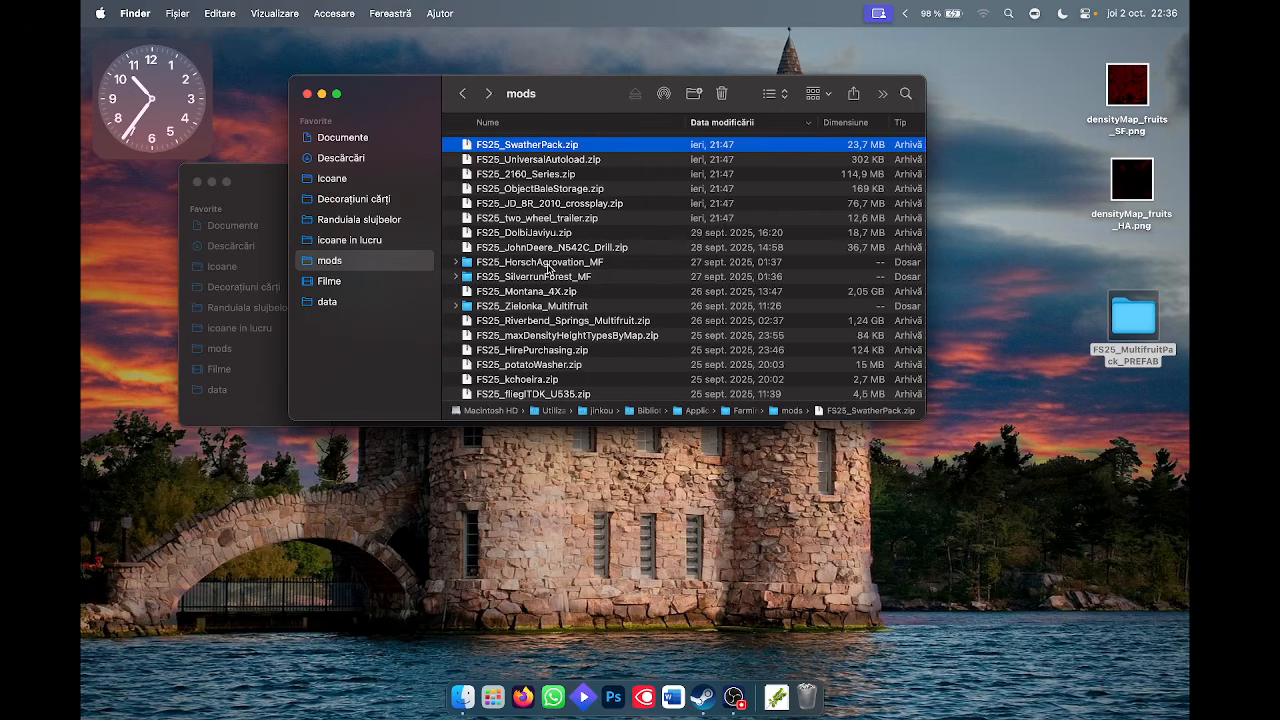
Open the map folder inside FS25_HorschAgrovation_MF and shift its window slightly aside.
{"action": "double_click", "coordinate": [548, 264]}
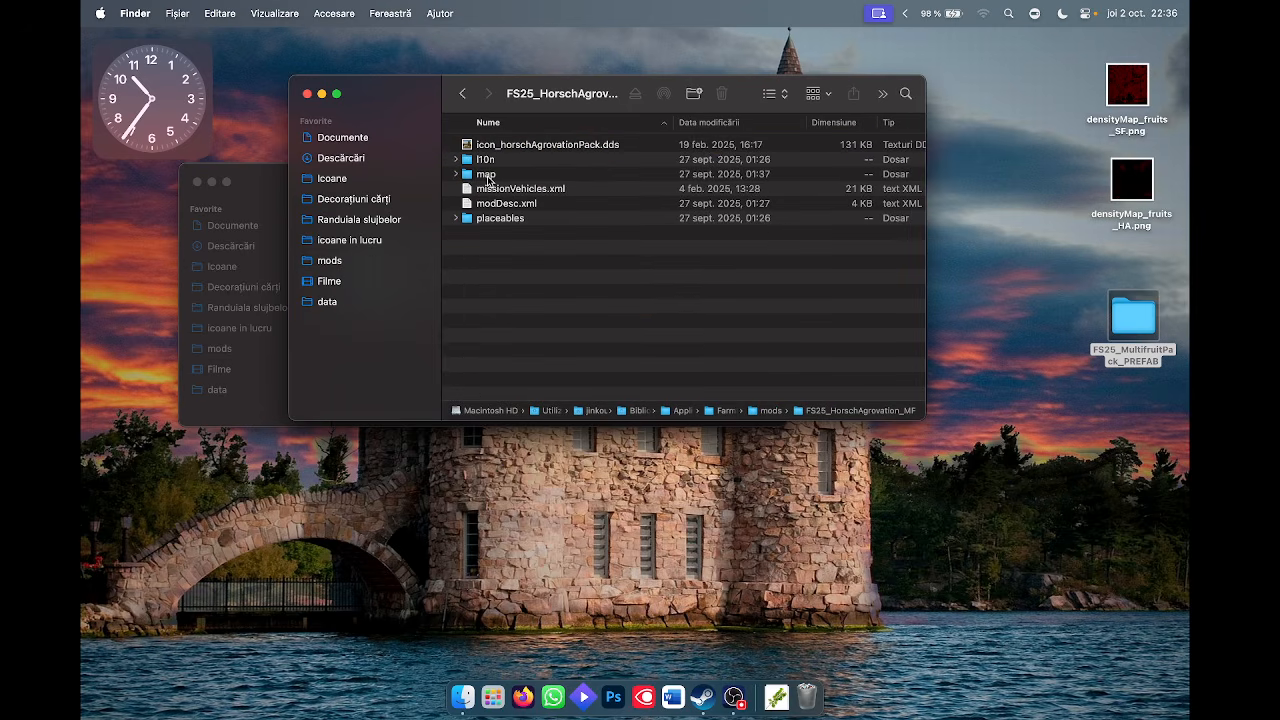
{"action": "double_click", "coordinate": [487, 175]}
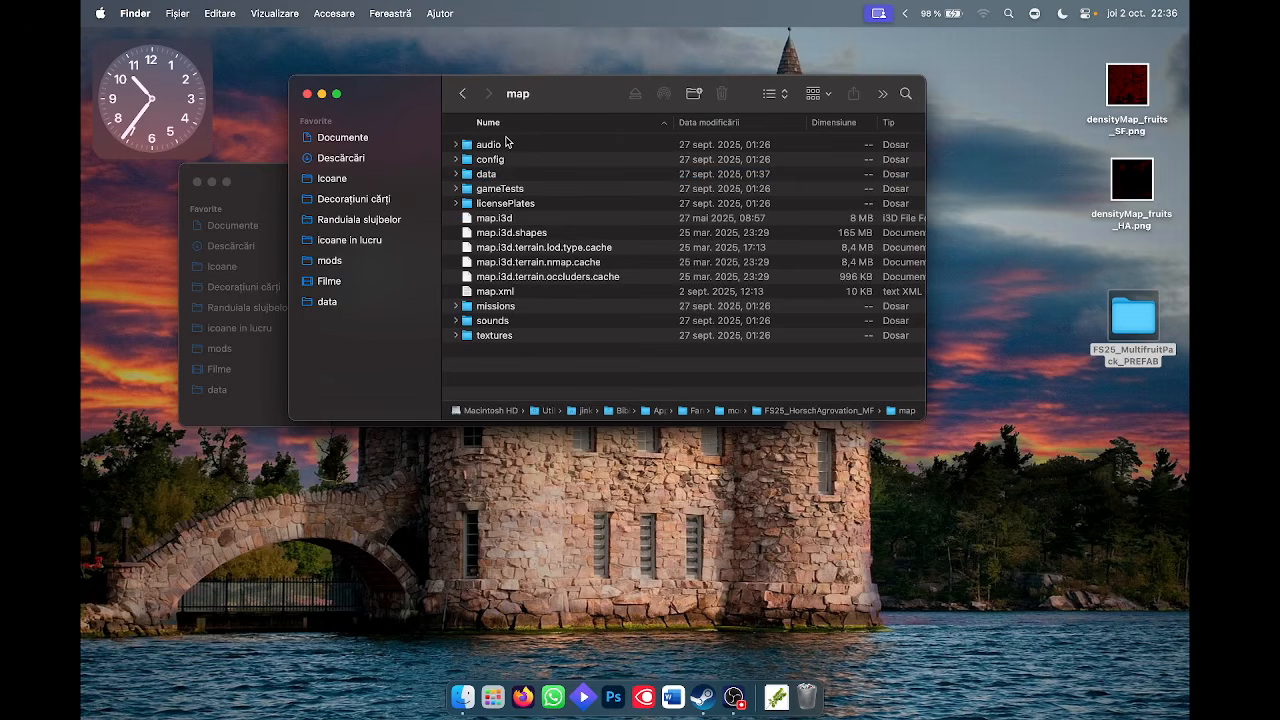
{"action": "left_click_drag", "start_coordinate": [567, 95], "coordinate": [543, 93]}
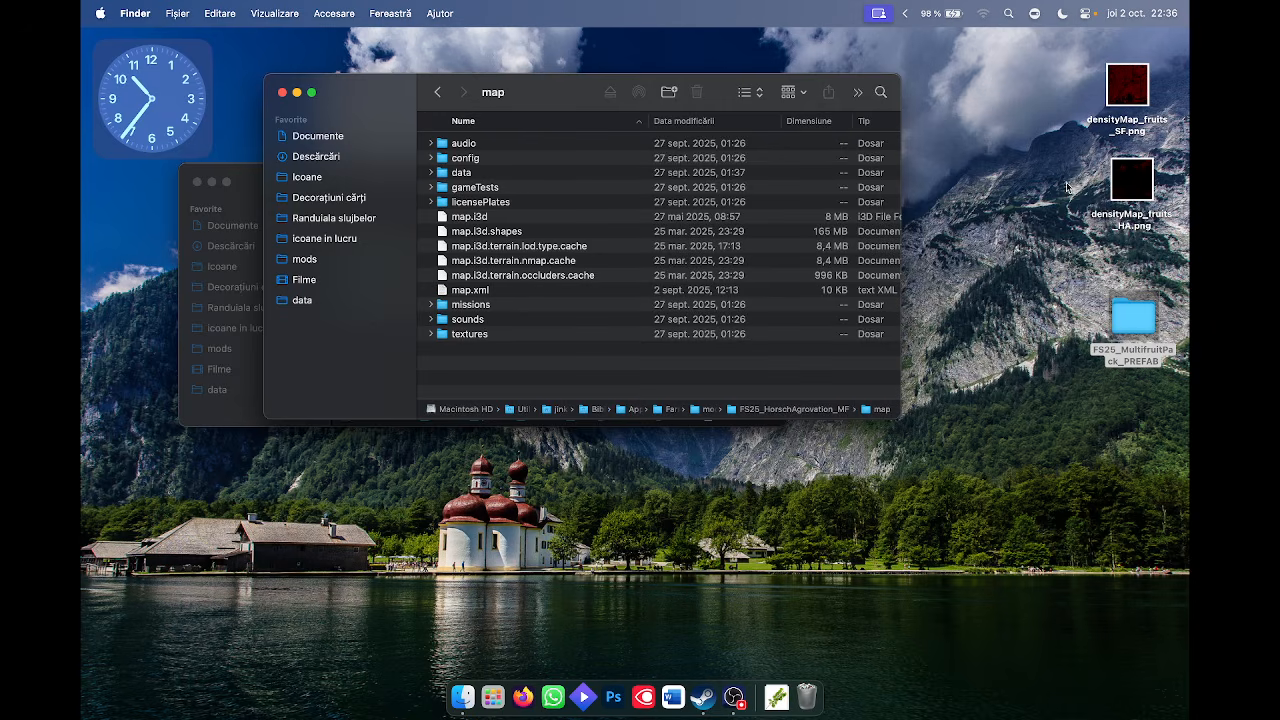
Open readMEfirst.xml from the FS25_MultifruitPack_PREFAB desktop folder full screen in TextEdit and read its installation steps.
{"action": "left_click", "coordinate": [1128, 92]}
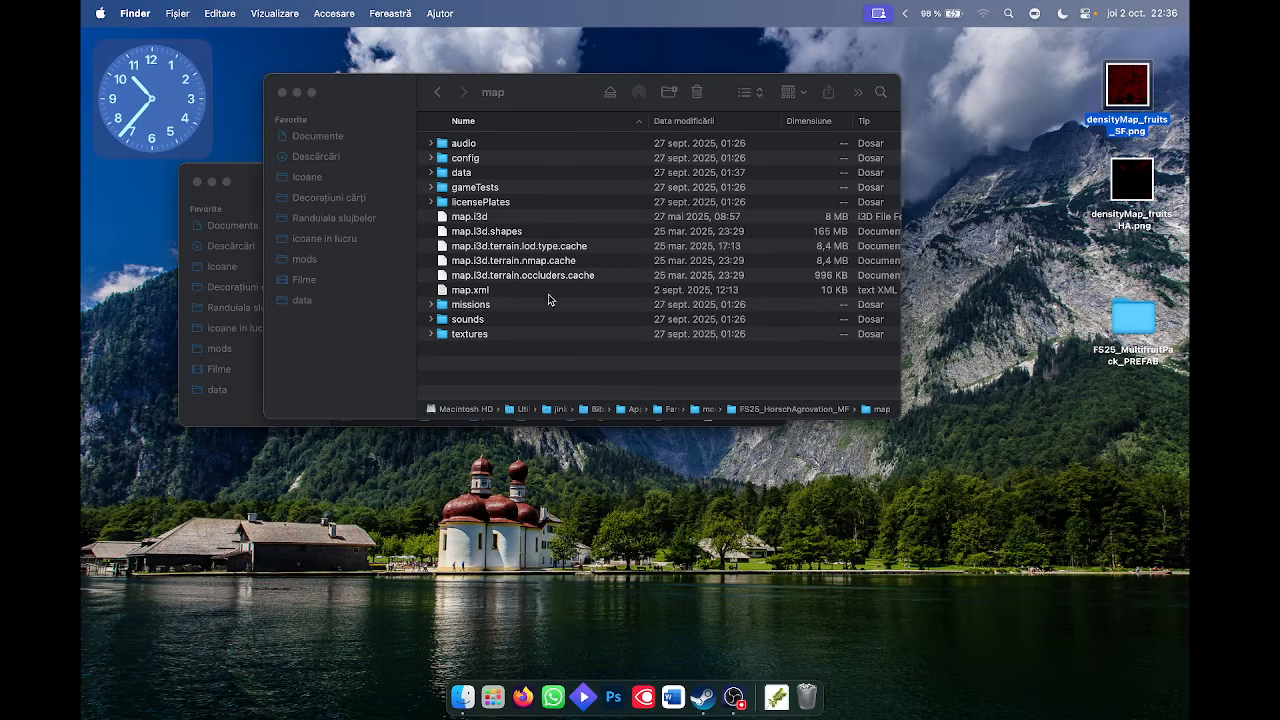
{"action": "double_click", "coordinate": [1135, 327]}
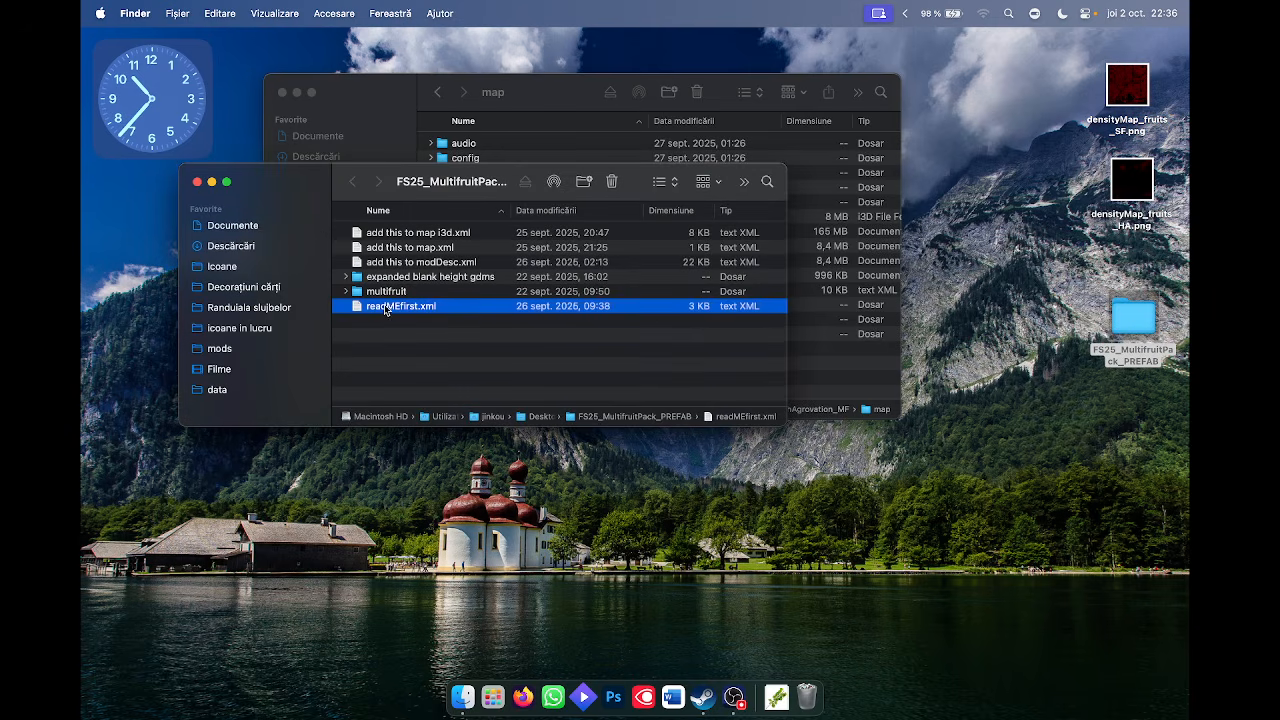
{"action": "double_click", "coordinate": [385, 307]}
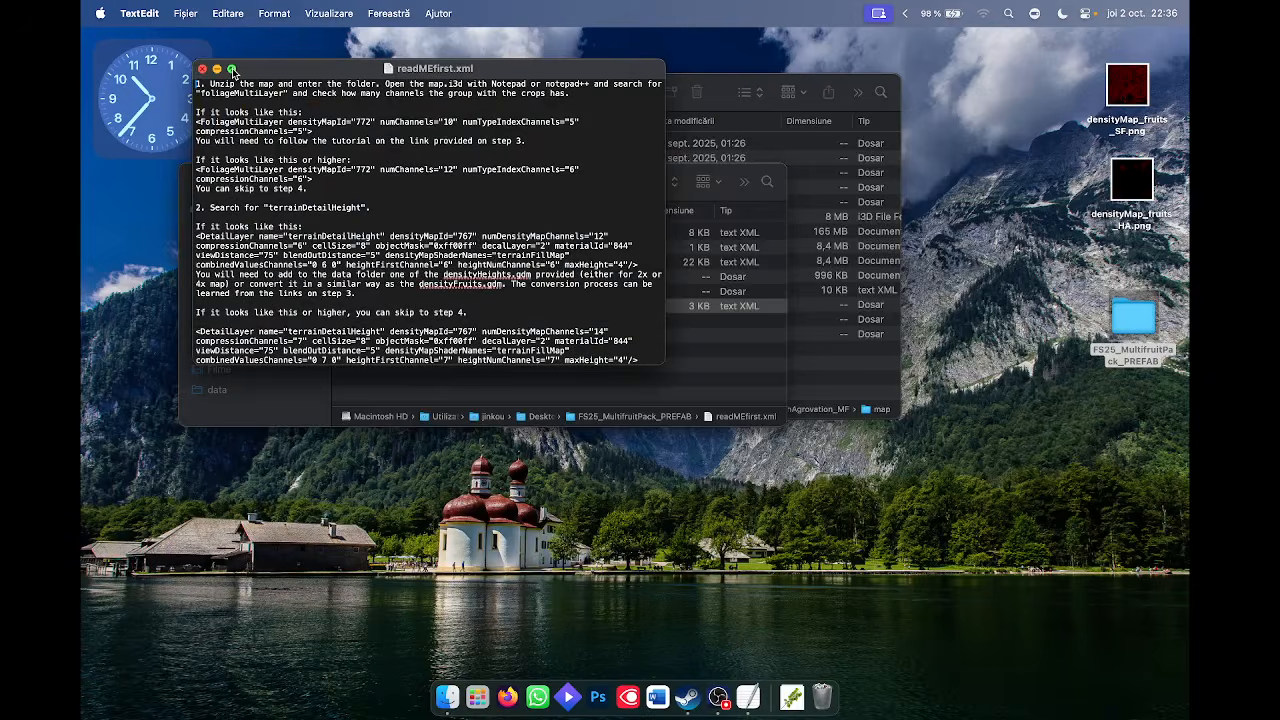
{"action": "left_click", "coordinate": [227, 66]}
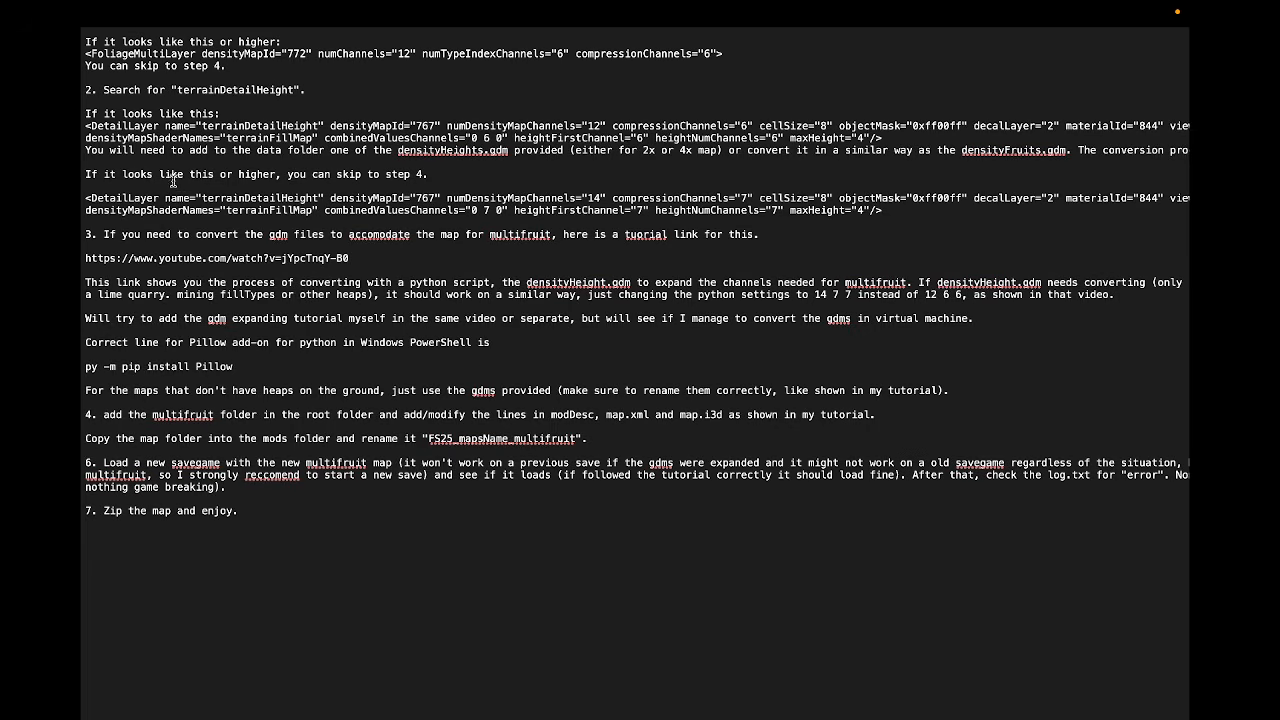
Close readMEfirst.xml and move the FS25_MultifruitPack_PREFAB window clear of the map folder window.
{"action": "left_click", "coordinate": [95, 39]}
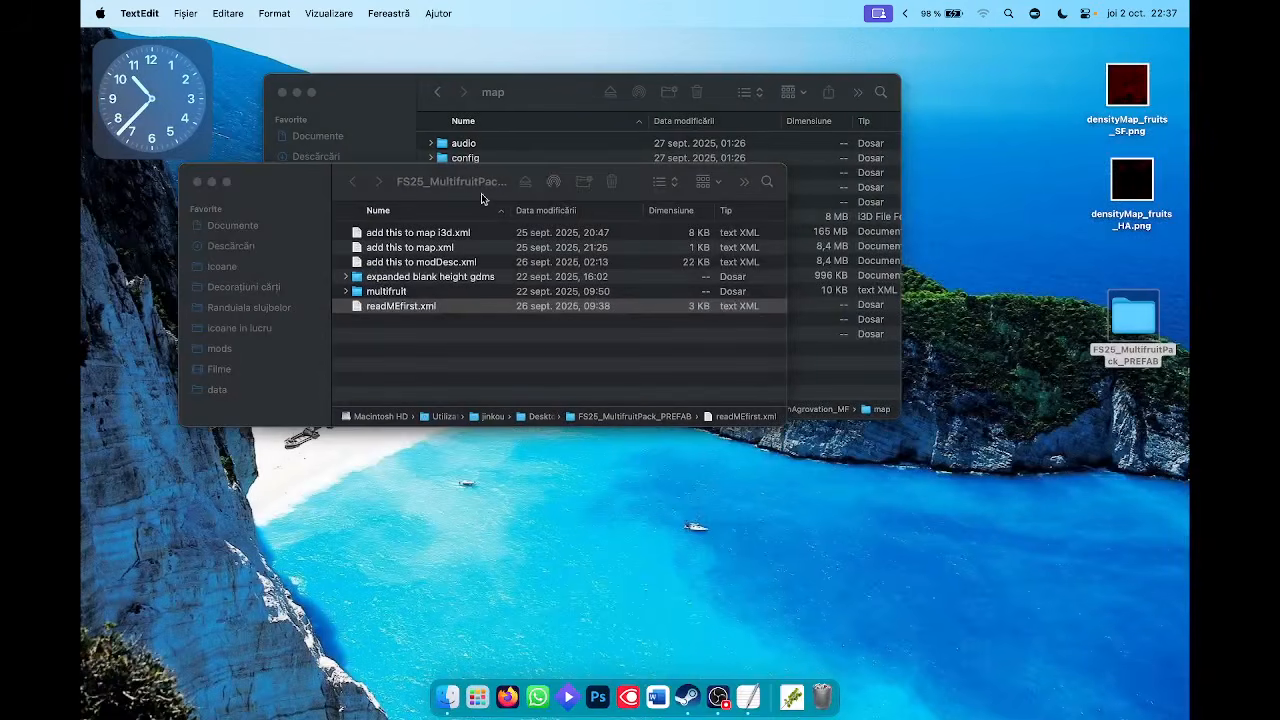
{"action": "left_click_drag", "start_coordinate": [481, 193], "coordinate": [805, 443]}
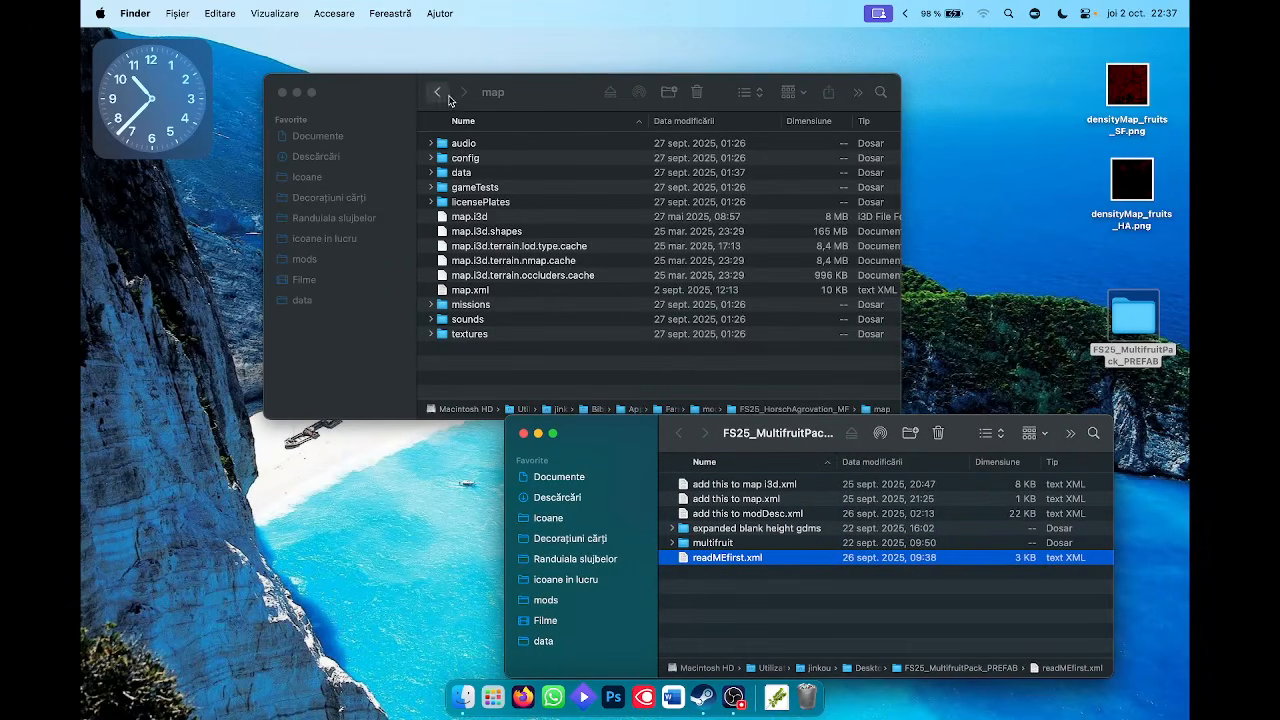
Move the multifruit folder from FS25_MultifruitPack_PREFAB into the root of FS25_HorschAgrovation_MF and look through its contents.
{"action": "left_click", "coordinate": [436, 93]}
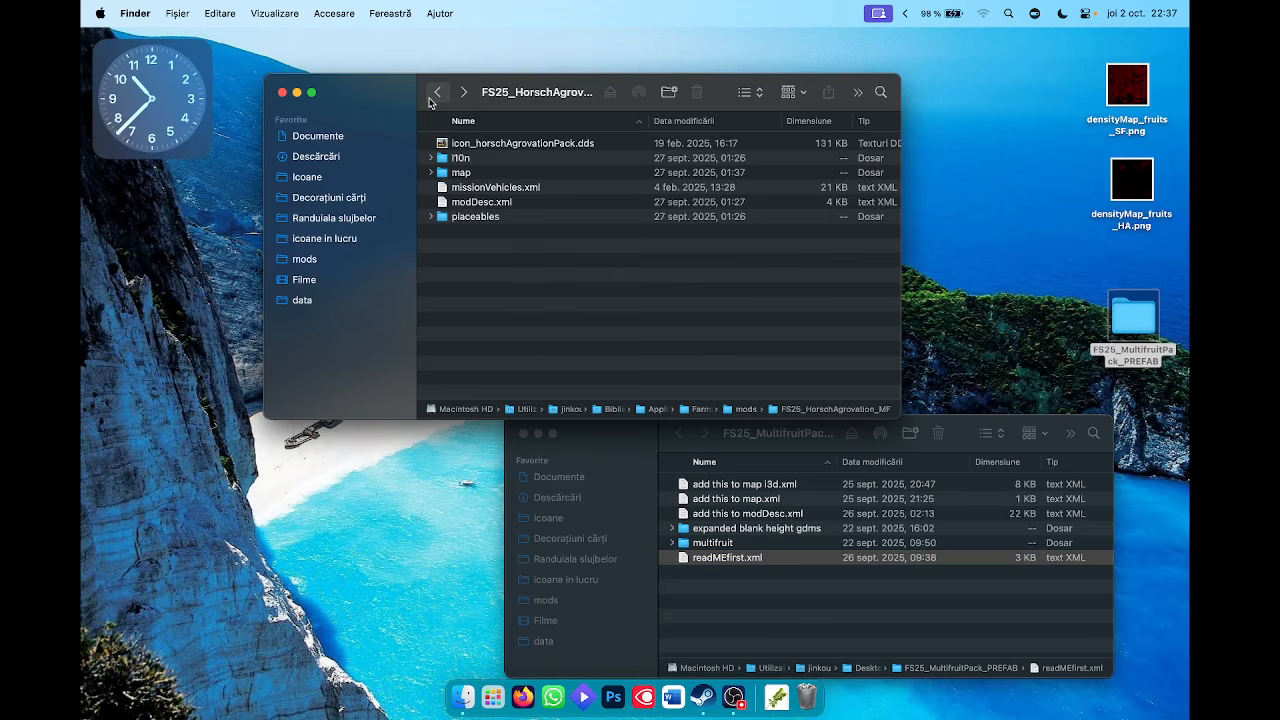
{"action": "left_click", "coordinate": [434, 95]}
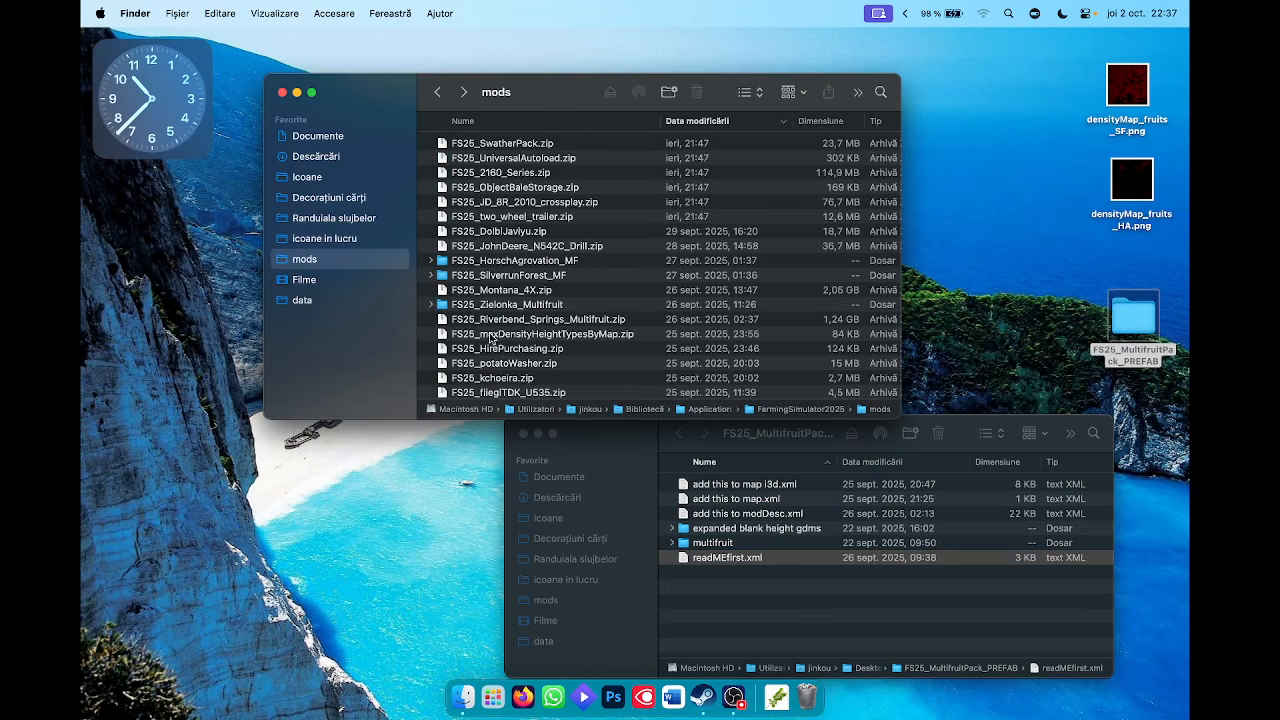
{"action": "double_click", "coordinate": [490, 261]}
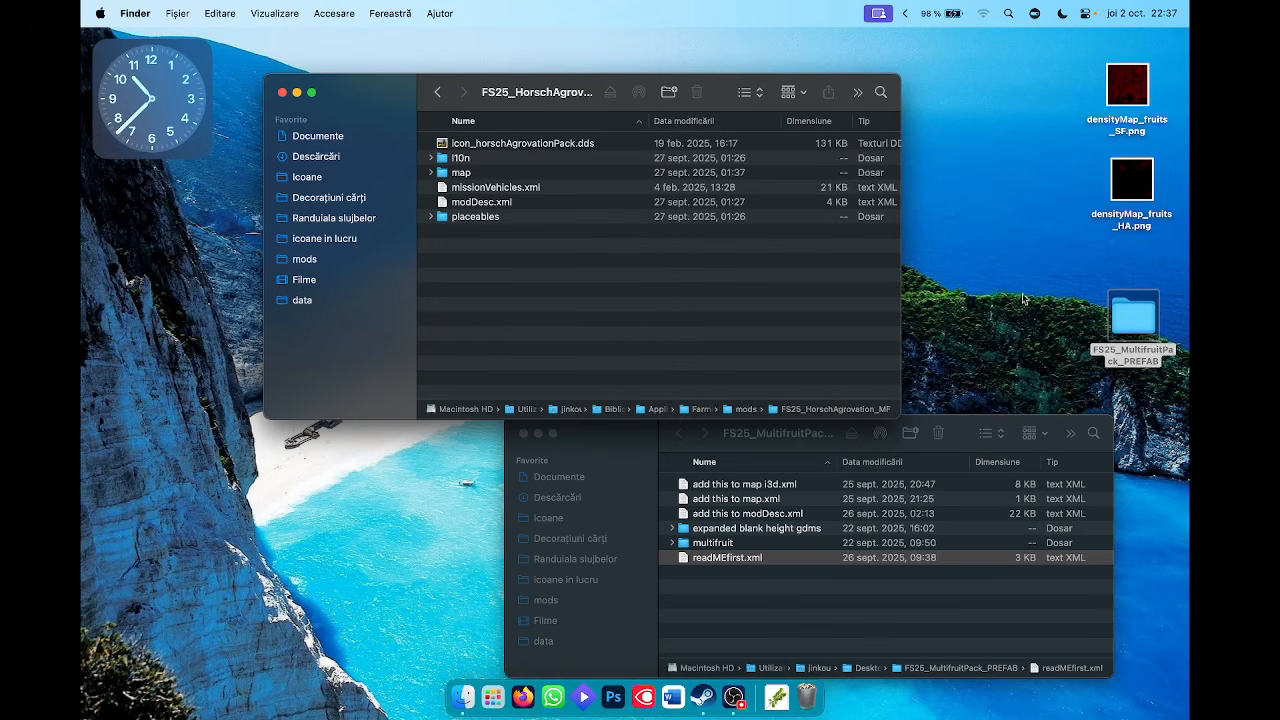
{"action": "double_click", "coordinate": [1148, 328]}
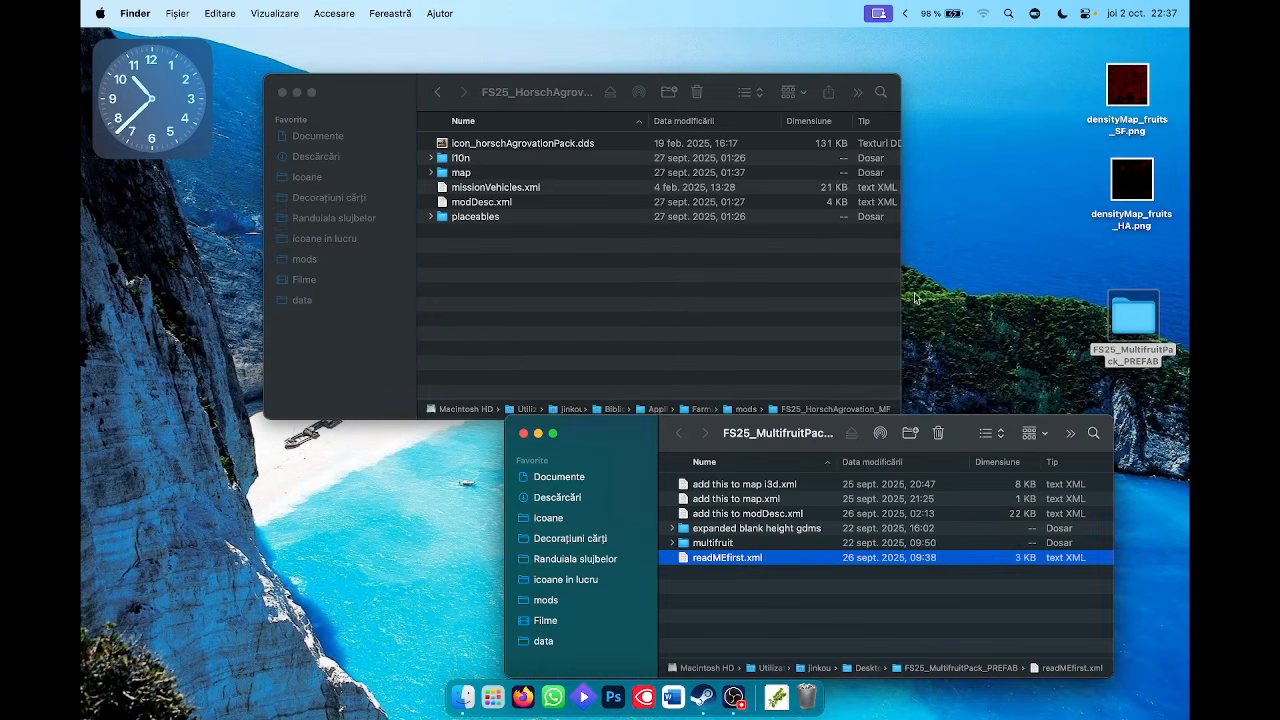
{"action": "left_click", "coordinate": [713, 545]}
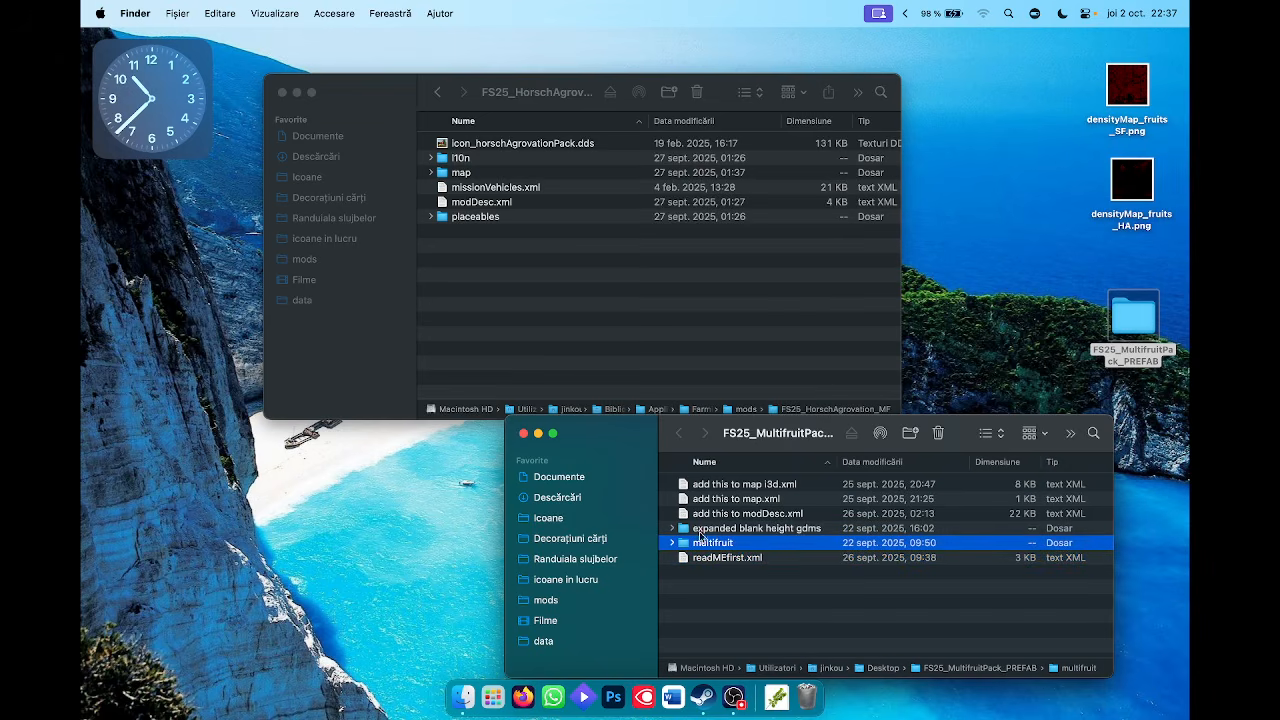
{"action": "left_click_drag", "start_coordinate": [713, 545], "coordinate": [538, 292]}
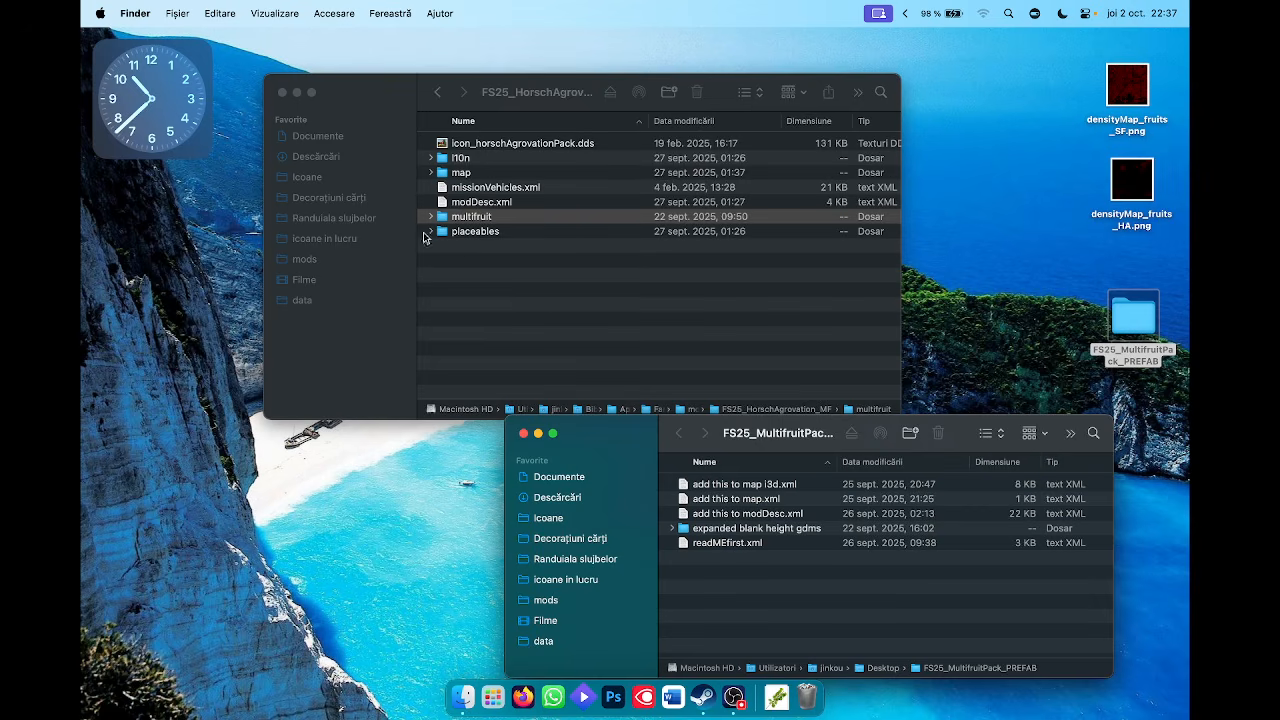
{"action": "double_click", "coordinate": [460, 218]}
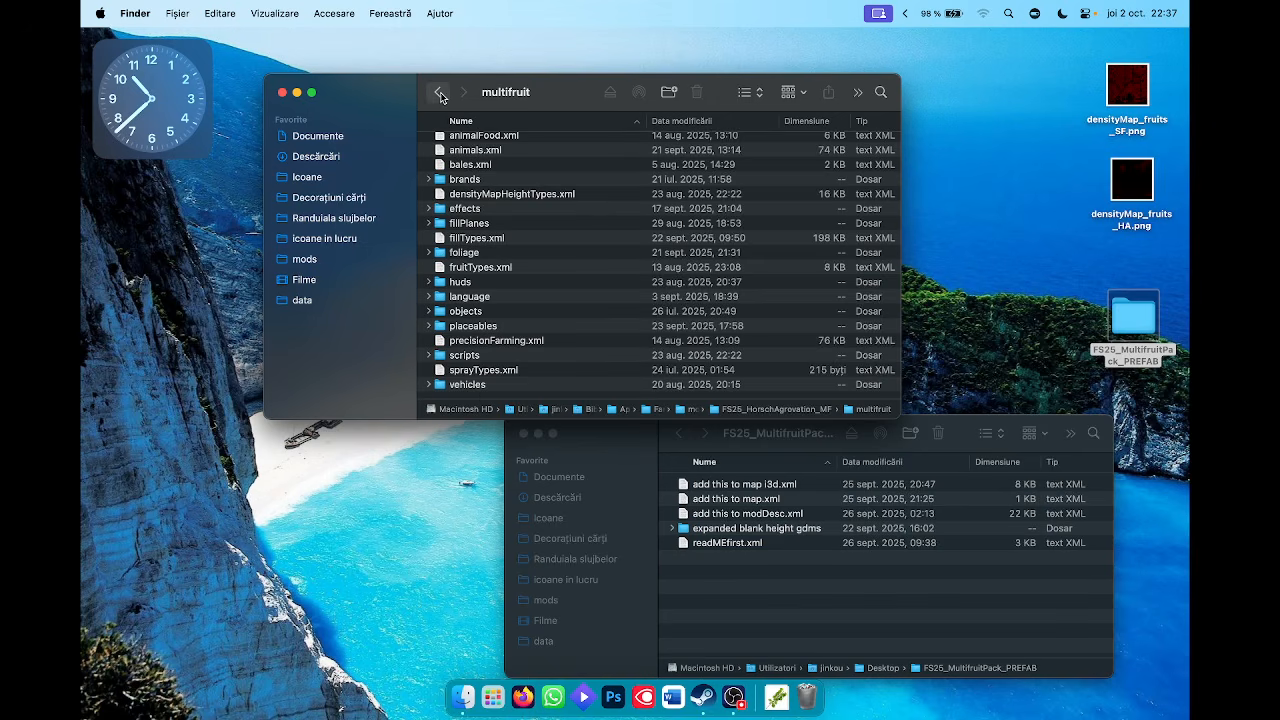
{"action": "left_click", "coordinate": [439, 92]}
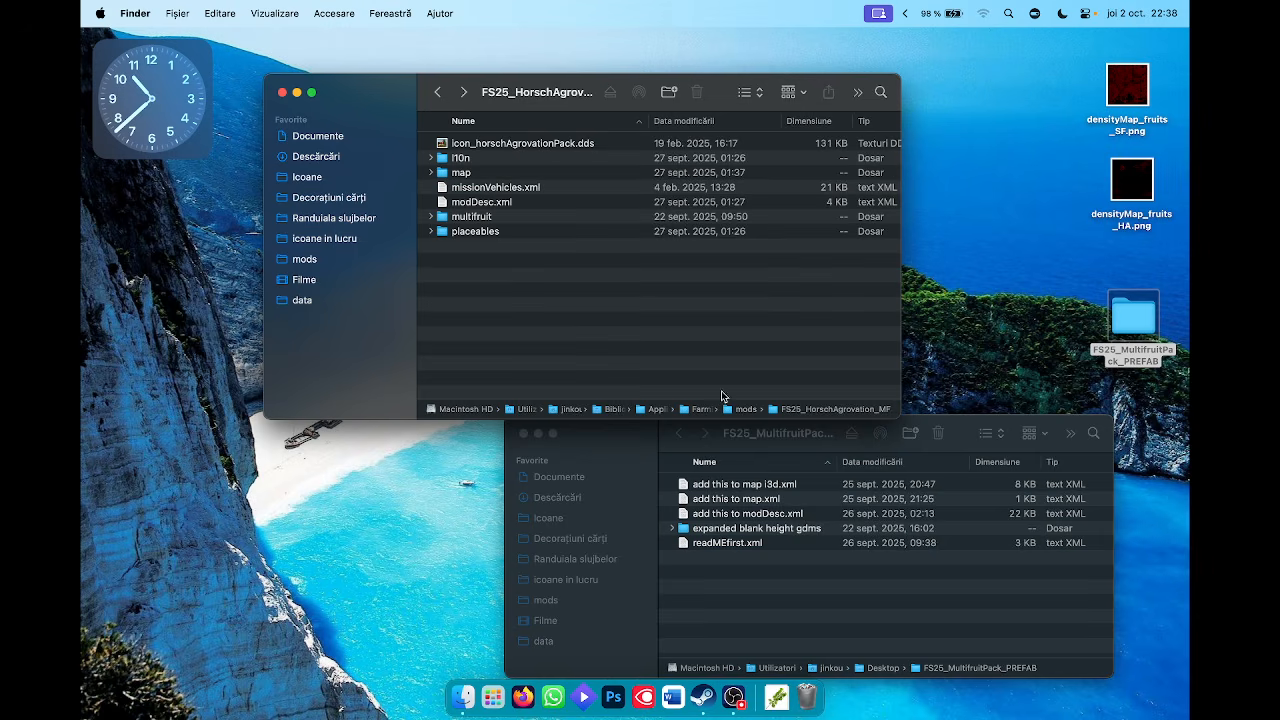
Open "add this to map i3d.xml" full screen, read its channel and crop instructions, and return to the desktop.
{"action": "left_click", "coordinate": [733, 488]}
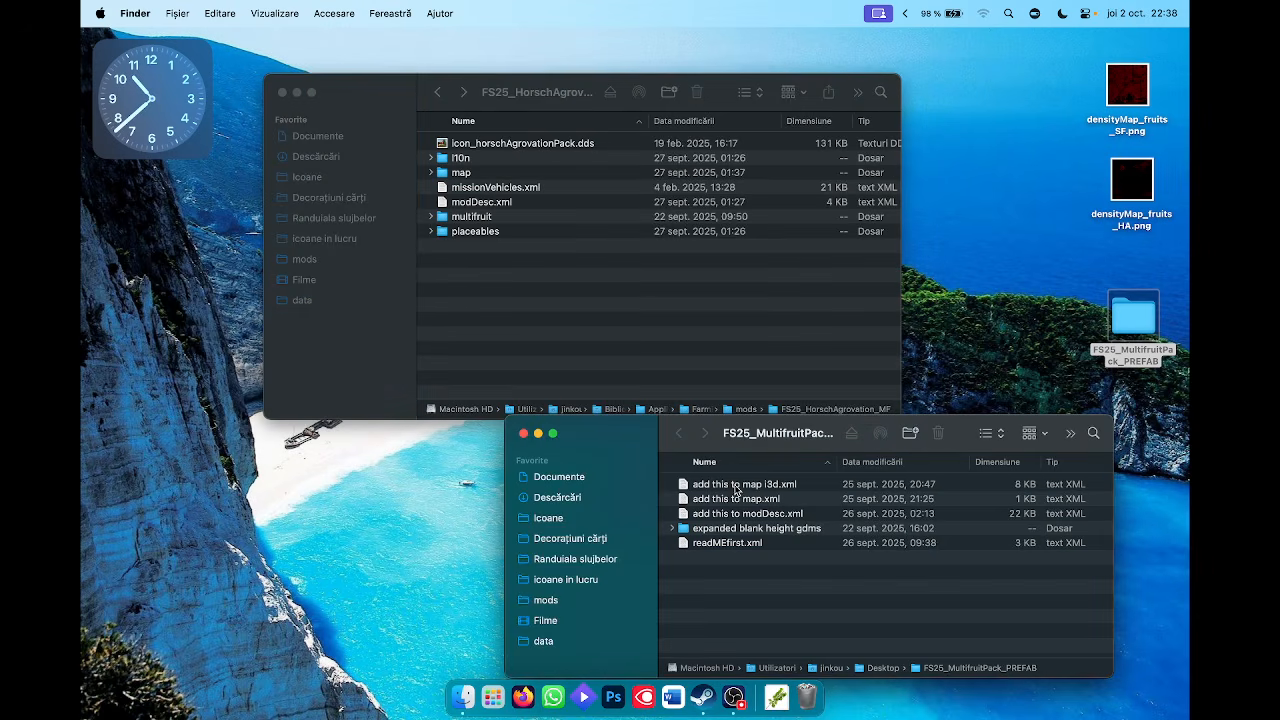
{"action": "left_click", "coordinate": [736, 490]}
{"action": "double_click", "coordinate": [741, 490]}
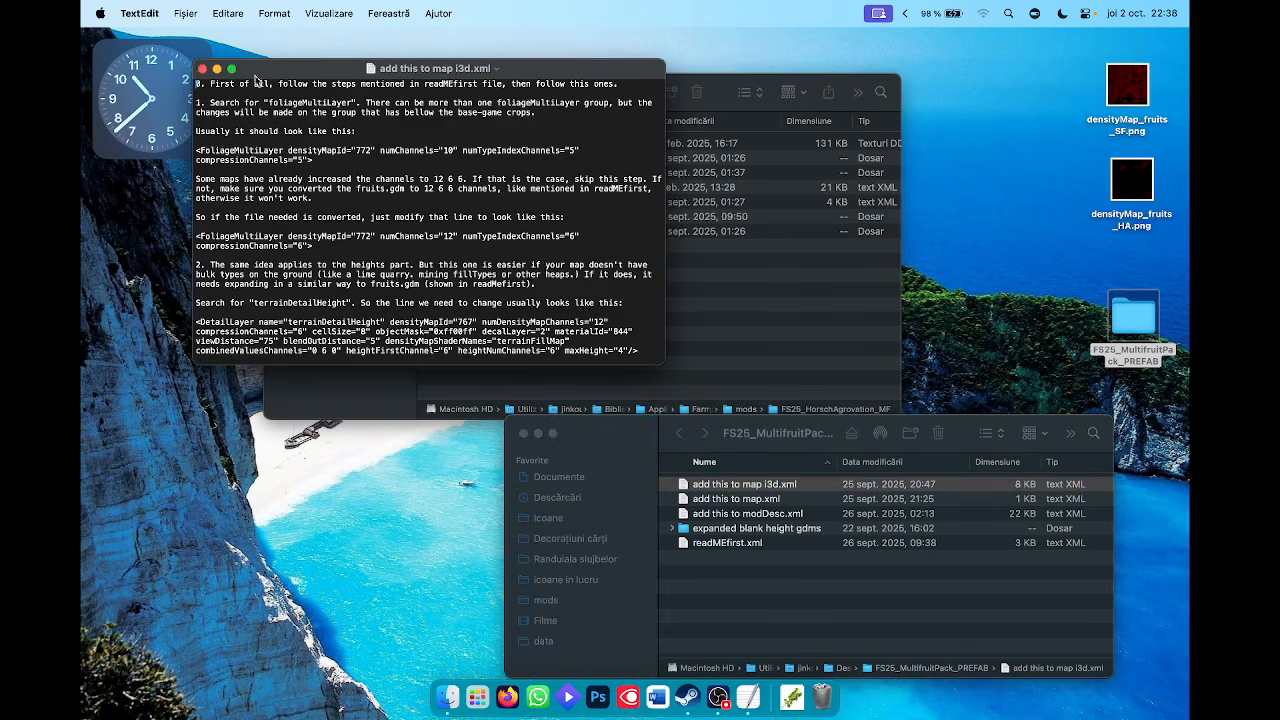
{"action": "left_click", "coordinate": [231, 68]}
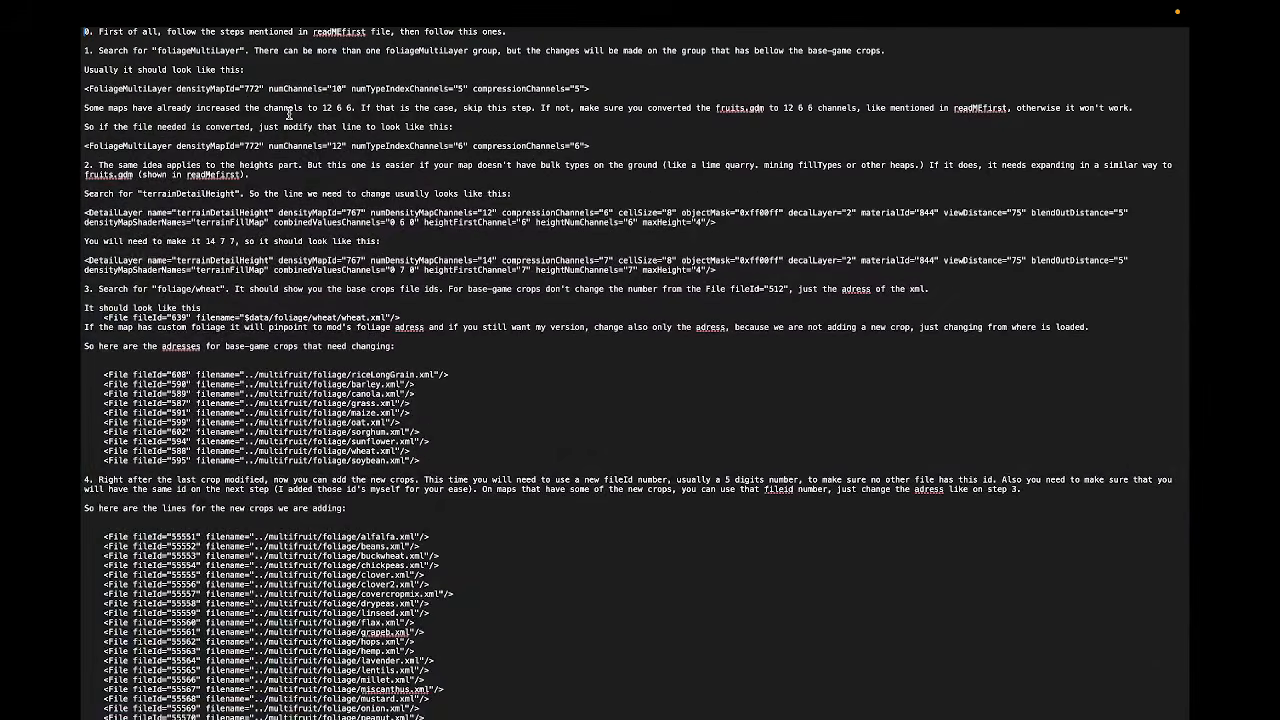
{"action": "key", "text": "ctrl+Left"}
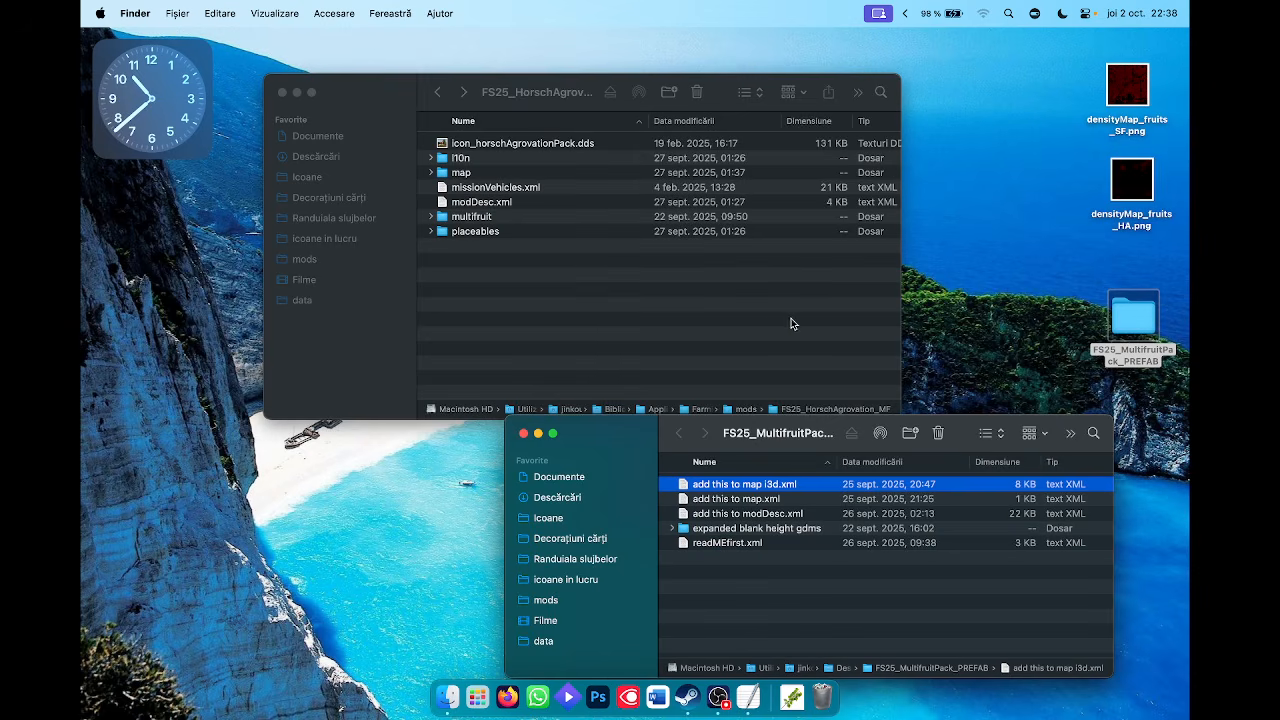
{"action": "key", "text": "ctrl+Right"}
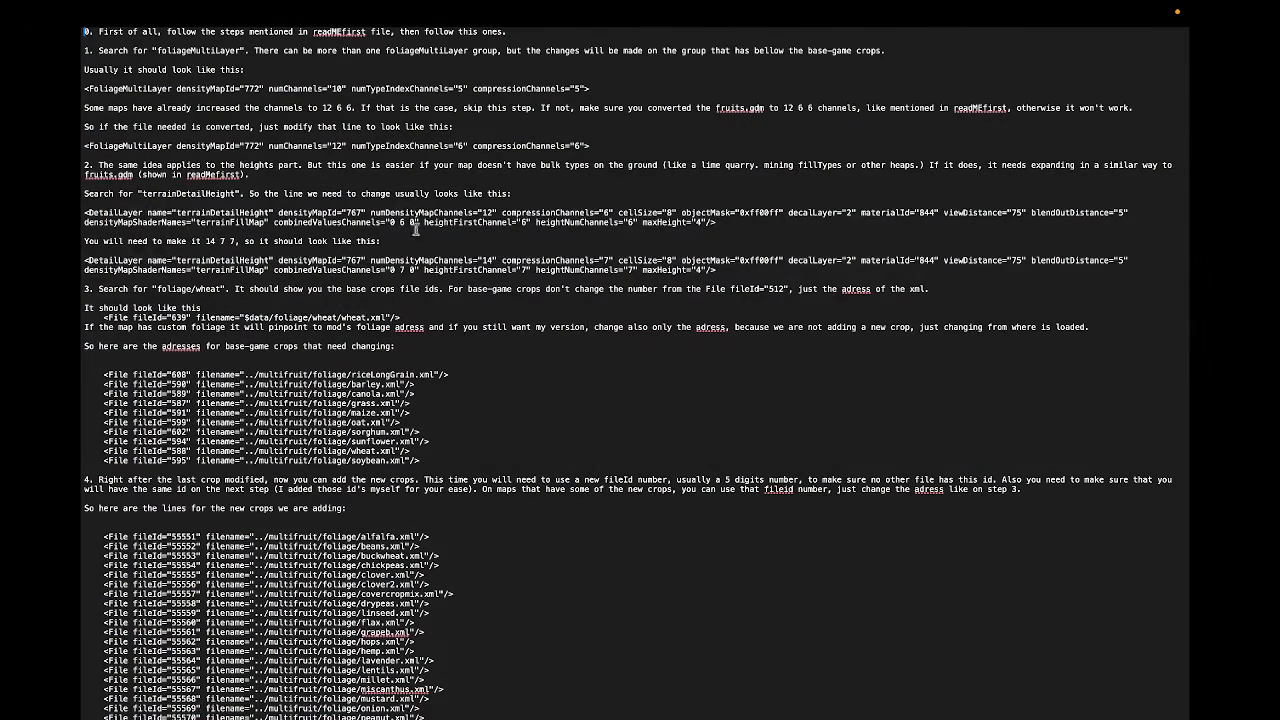
{"action": "key", "text": "ctrl+Left"}
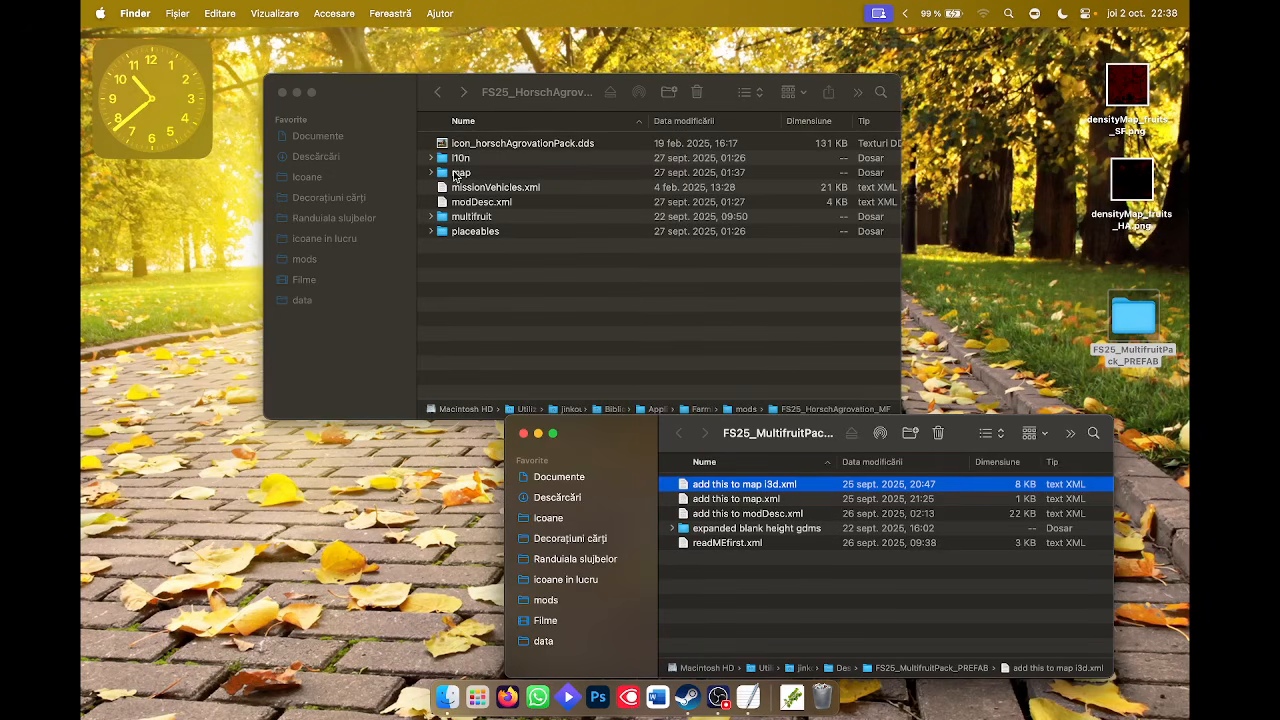
Move densityMap_fruits_HA.png from the desktop into the data folder inside the Horsch Agrovation map folder.
{"action": "double_click", "coordinate": [456, 174]}
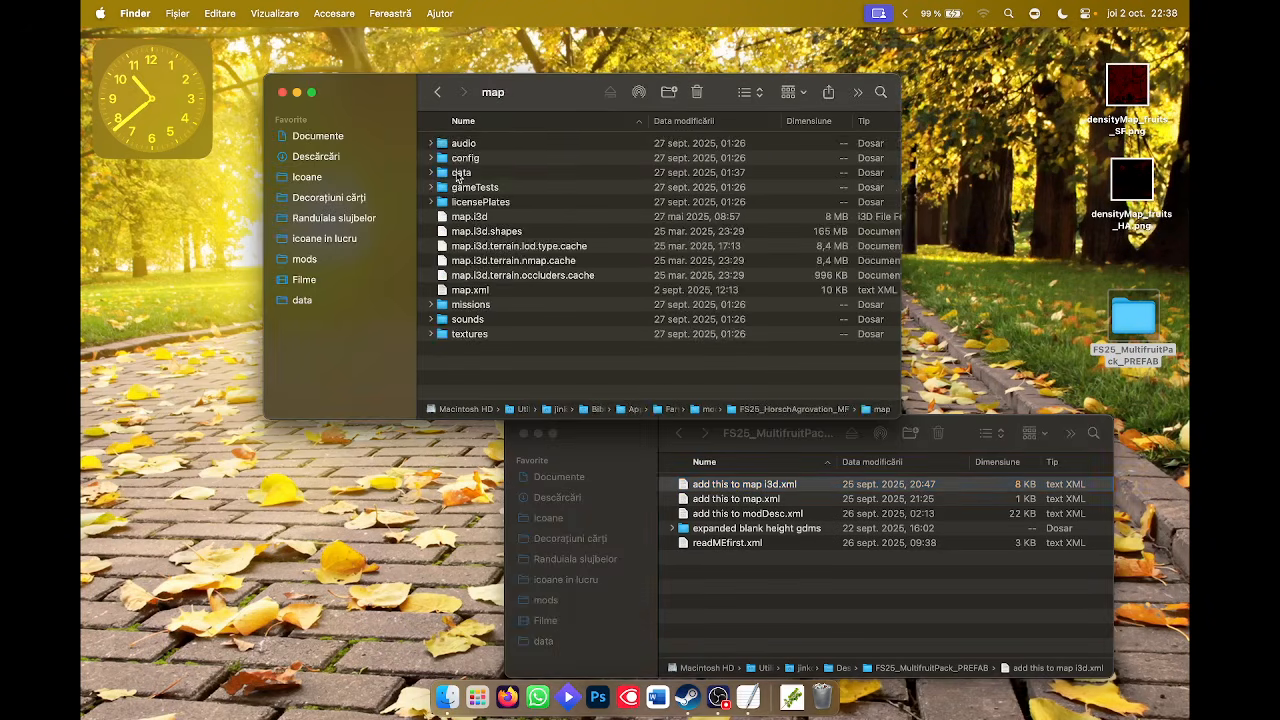
{"action": "left_click", "coordinate": [461, 175]}
{"action": "double_click", "coordinate": [461, 175]}
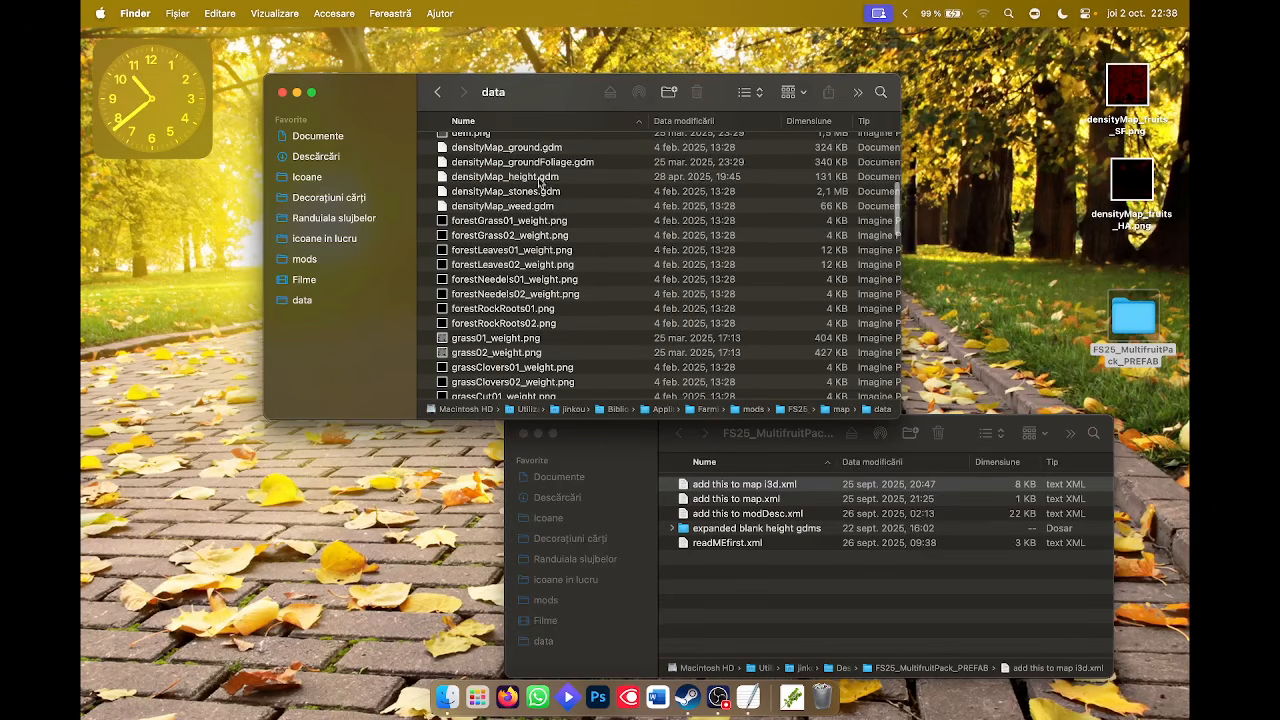
{"action": "left_click", "coordinate": [531, 181]}
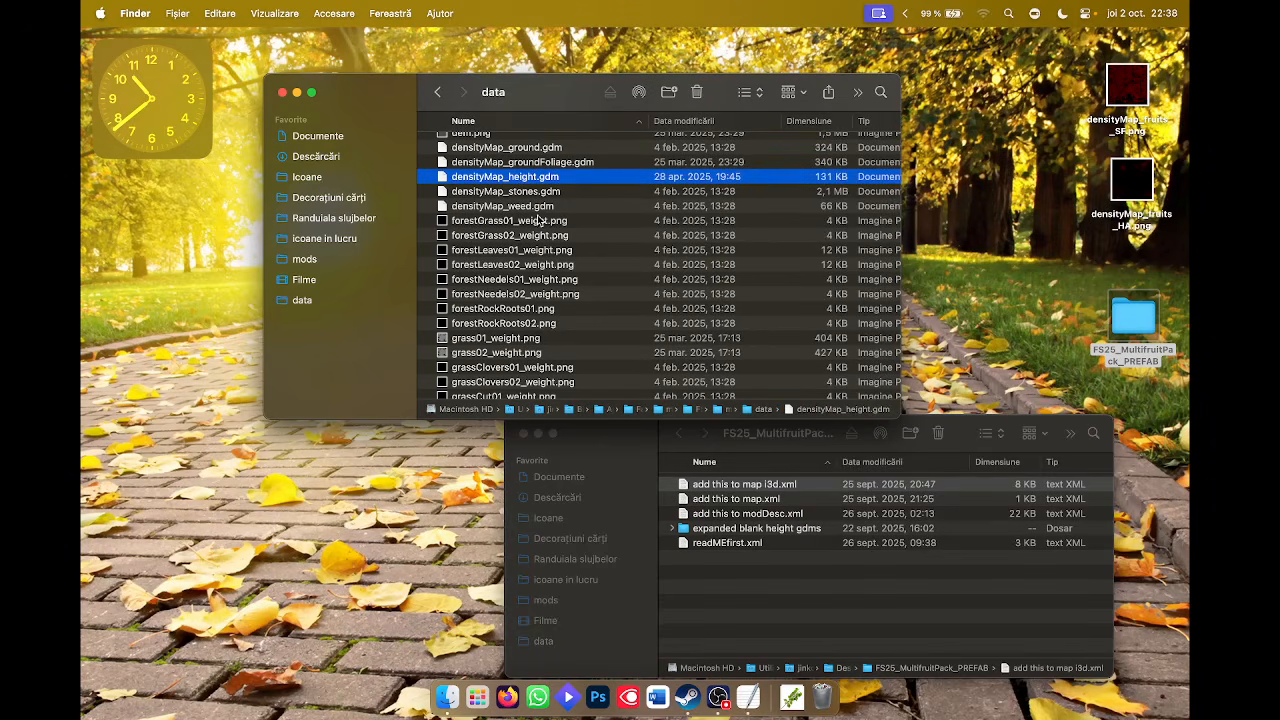
{"action": "scroll", "coordinate": [540, 215], "scroll_direction": "up", "scroll_amount": 3}
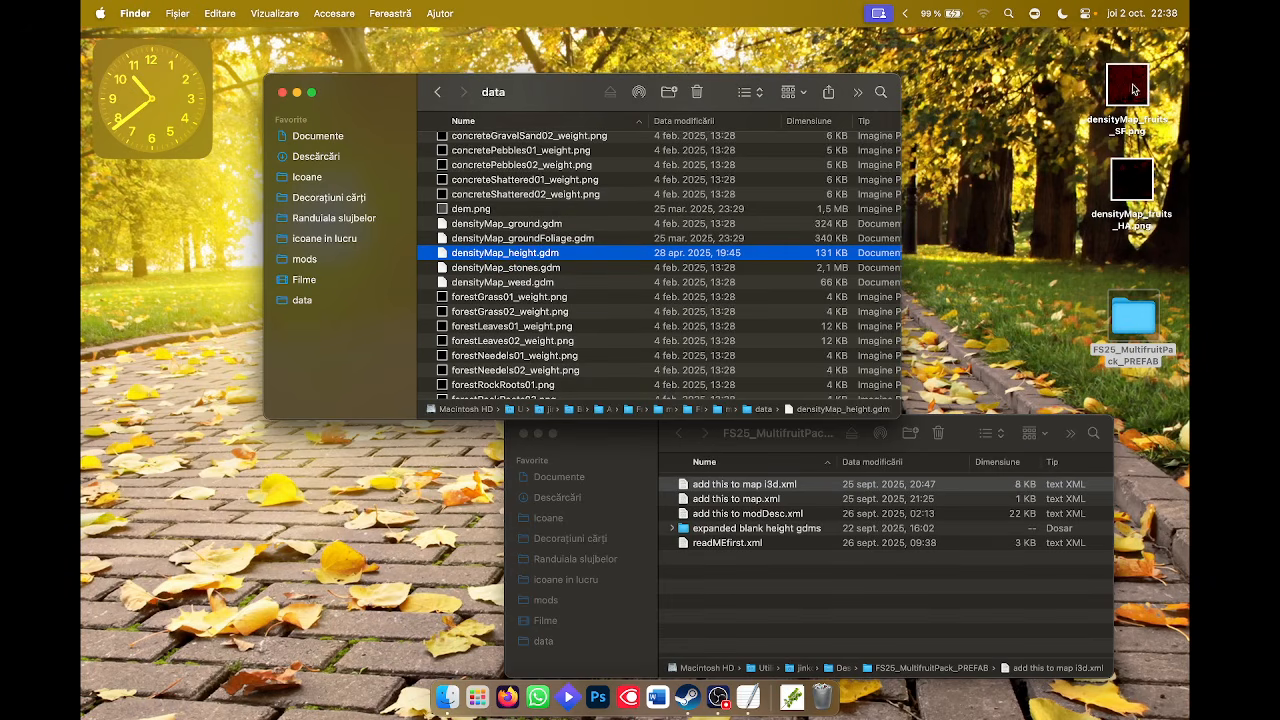
{"action": "left_click_drag", "start_coordinate": [1134, 90], "coordinate": [1098, 98]}
{"action": "left_click", "coordinate": [1134, 190]}
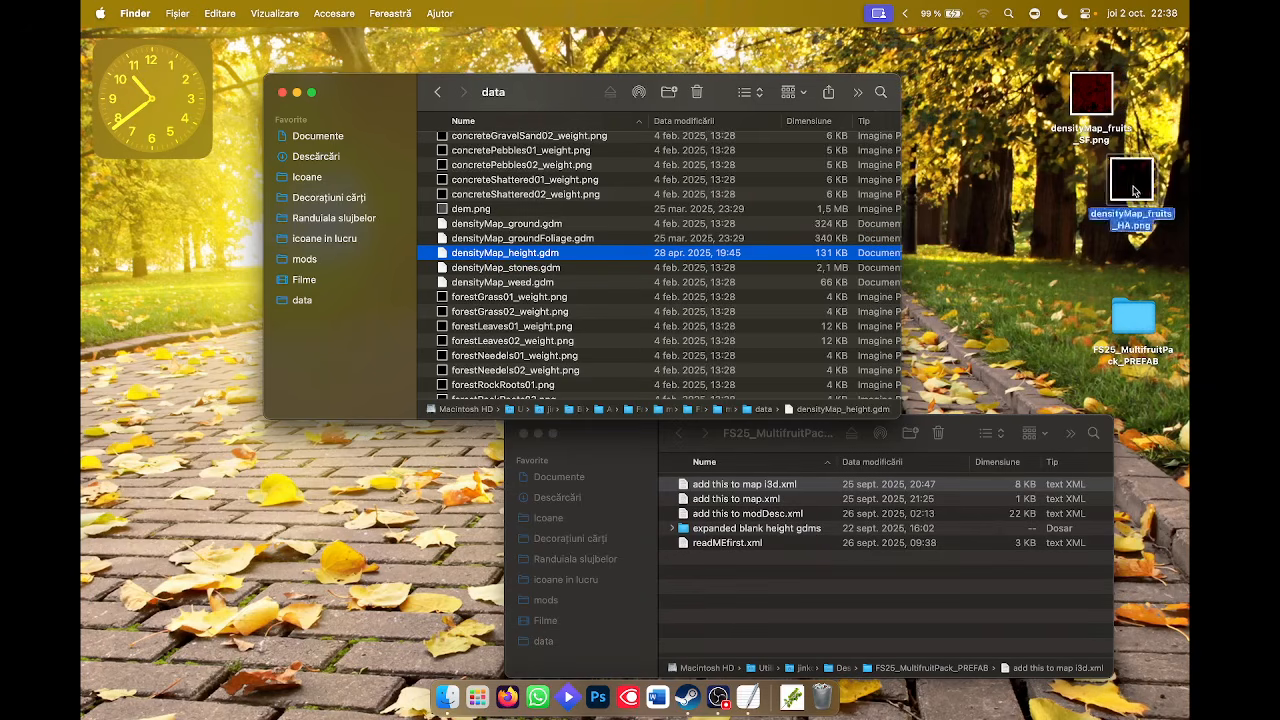
{"action": "left_click_drag", "start_coordinate": [1133, 190], "coordinate": [590, 230]}
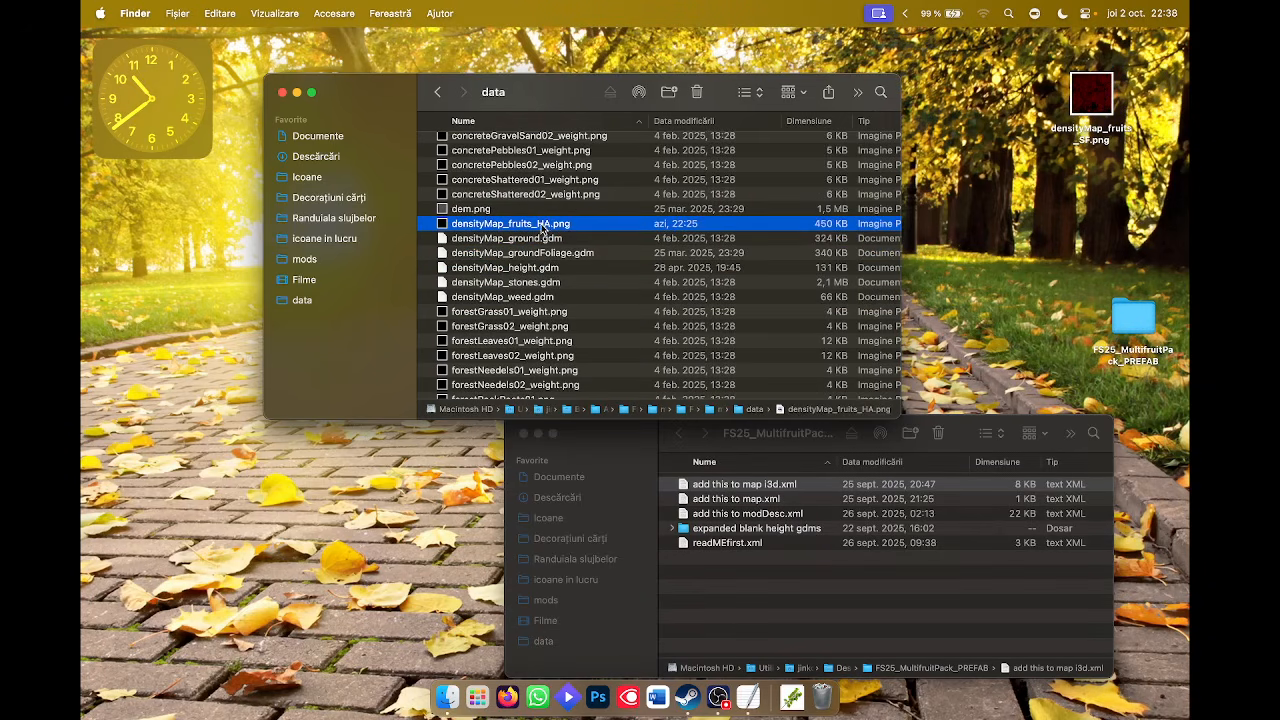
Rename densityMap_fruits_HA.png in the data folder as densityMap_fruits.png.
{"action": "left_click", "coordinate": [547, 228]}
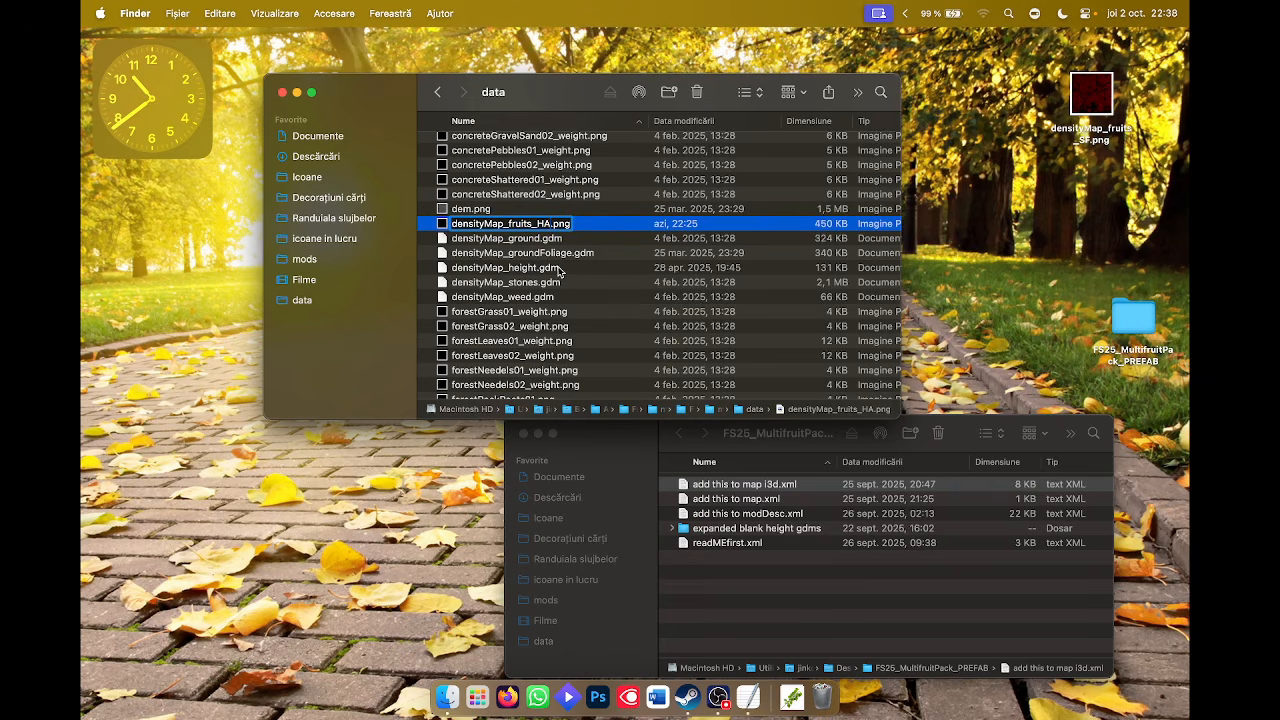
{"action": "key", "text": "BackSpace"}
{"action": "key", "text": "BackSpace"}
{"action": "key", "text": "BackSpace"}
{"action": "left_click", "coordinate": [509, 243]}
{"action": "left_click", "coordinate": [498, 226]}
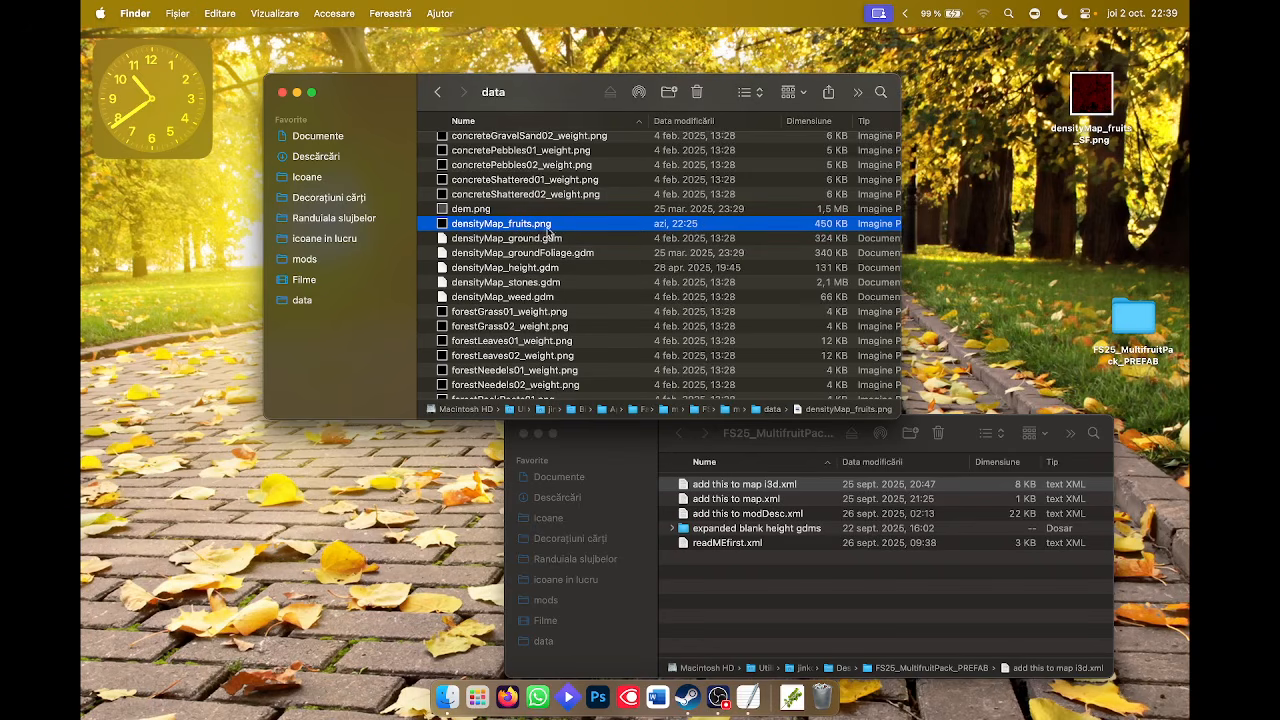
Move densityMap_height_2X.gdm from the prefab's expanded blank height gdms folder into the map's data folder.
{"action": "left_click", "coordinate": [515, 268]}
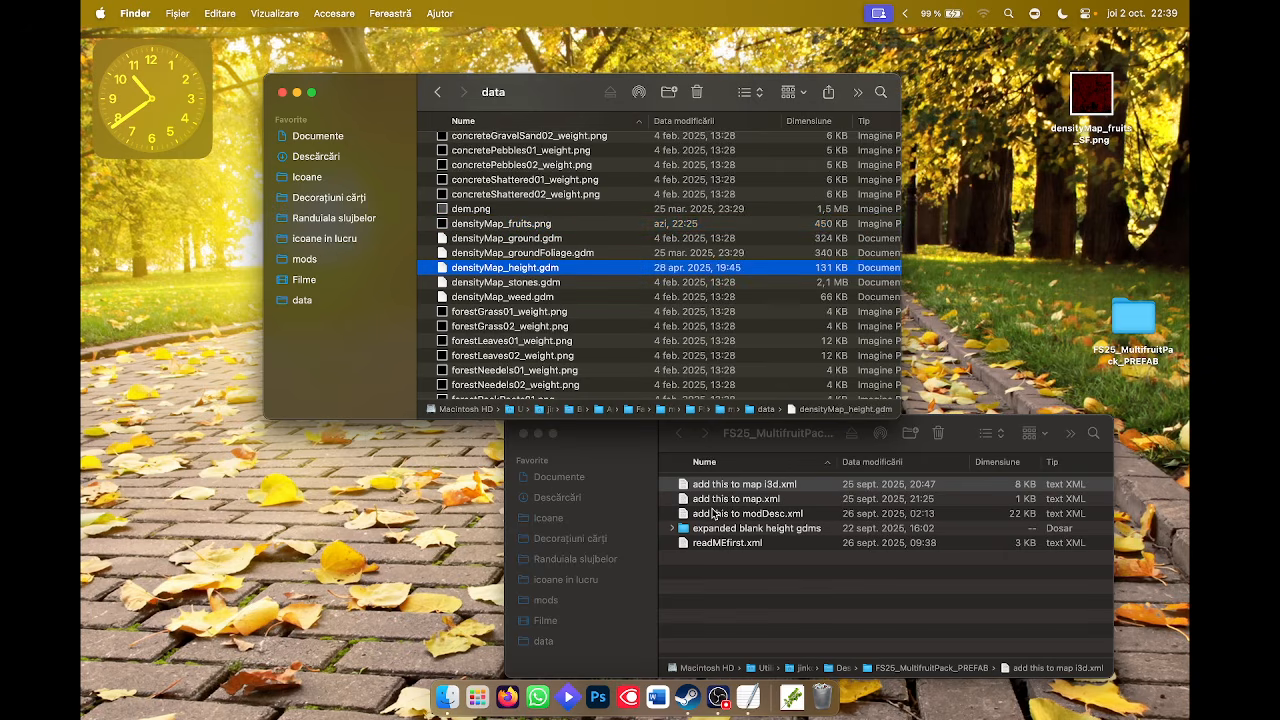
{"action": "left_click", "coordinate": [744, 583]}
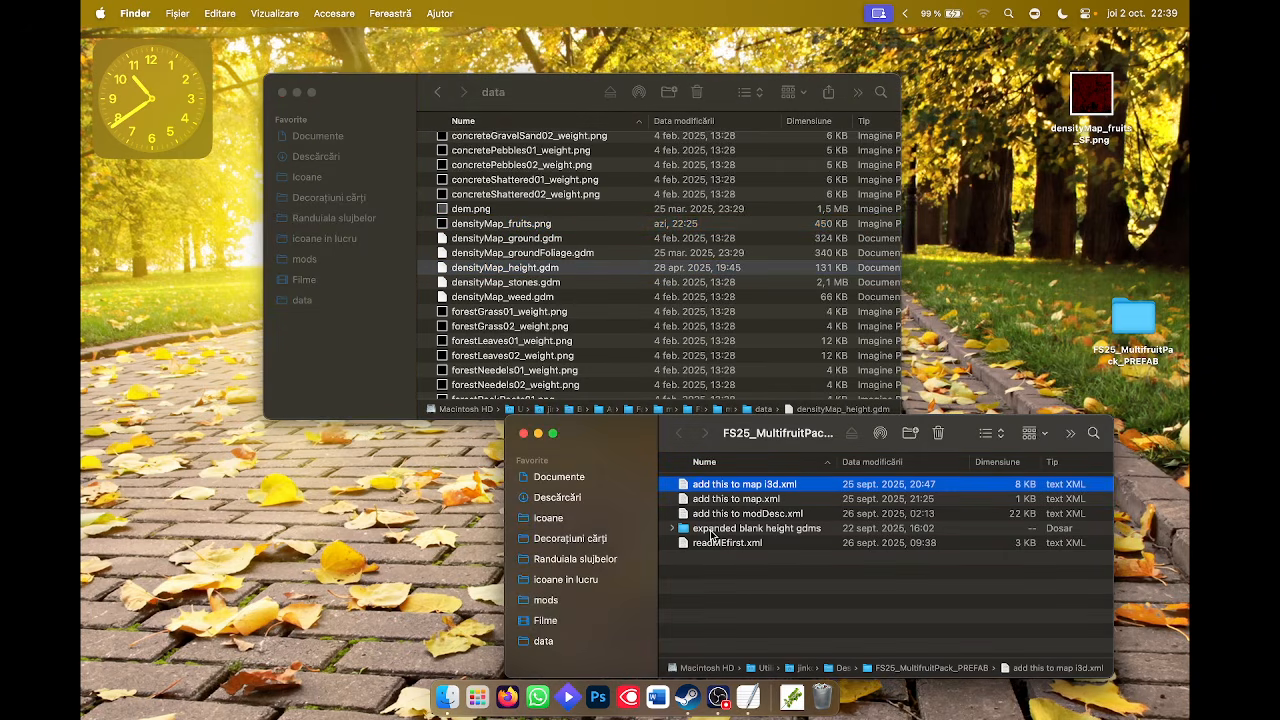
{"action": "double_click", "coordinate": [786, 529]}
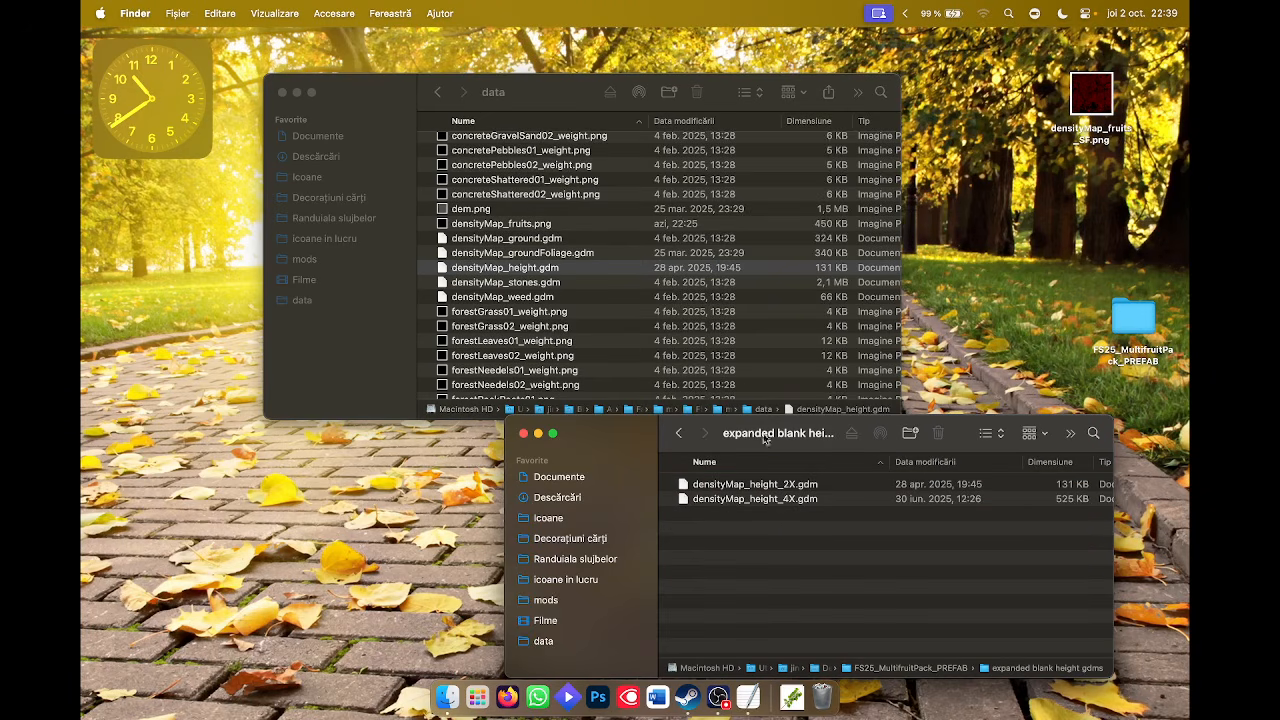
{"action": "left_click_drag", "start_coordinate": [773, 490], "coordinate": [606, 306]}
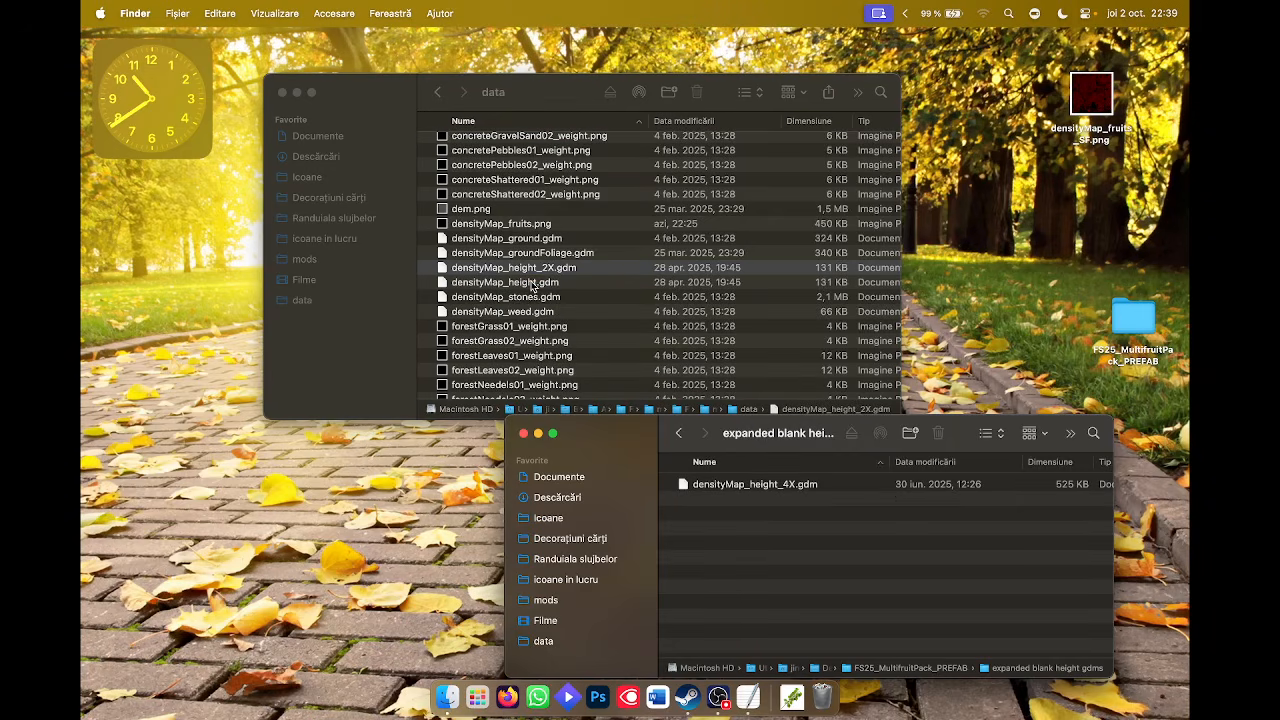
Move the original densityMap_height.gdm from the data folder to the trash.
{"action": "left_click", "coordinate": [532, 284]}
{"action": "right_click", "coordinate": [533, 284]}
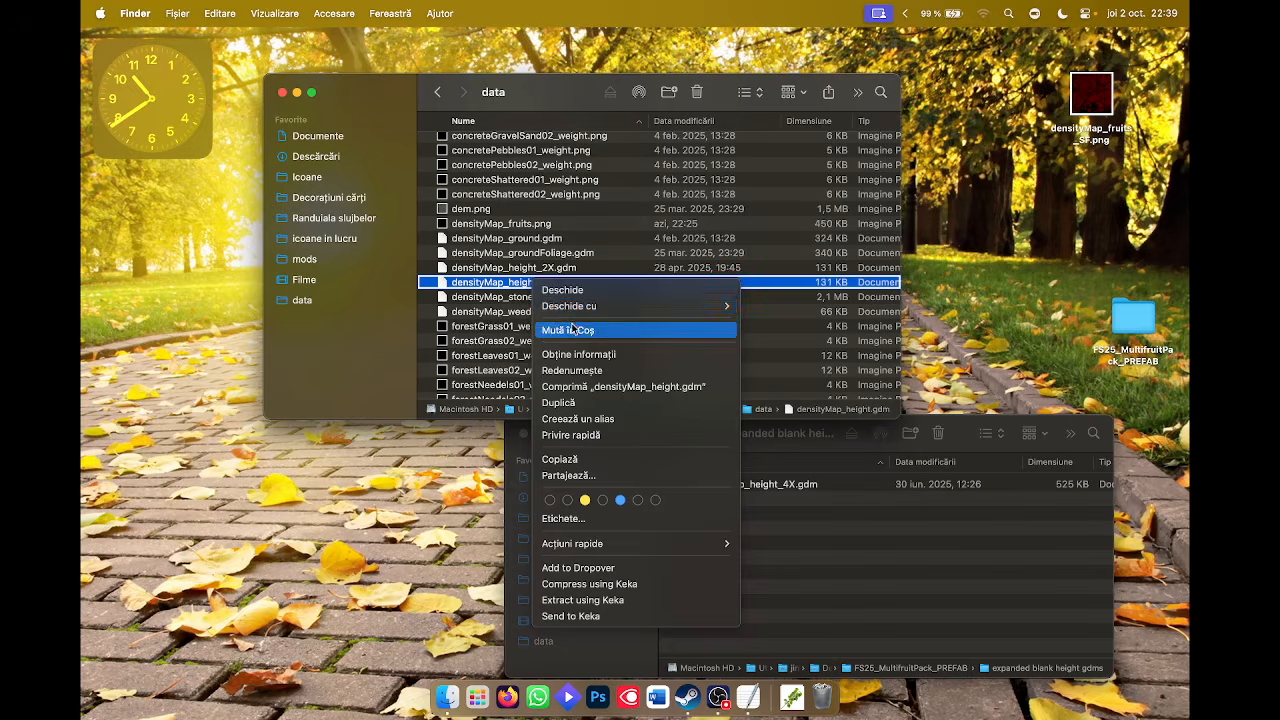
{"action": "left_click", "coordinate": [568, 330]}
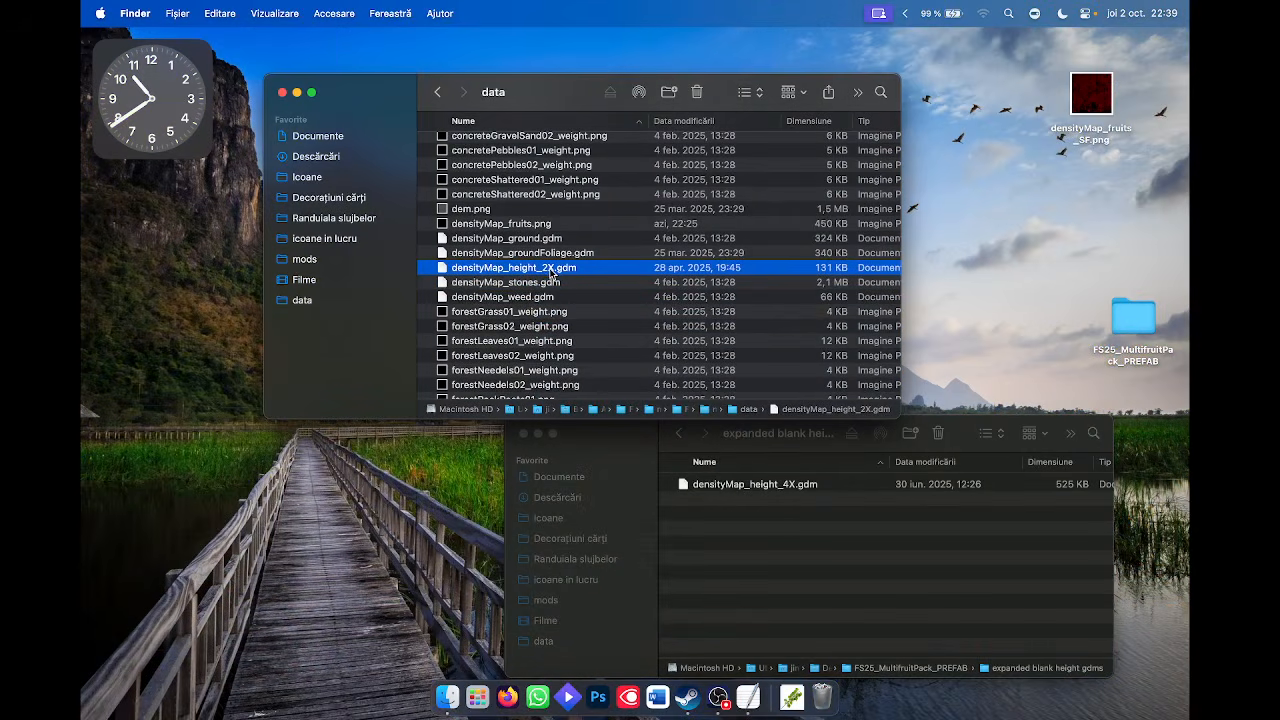
Rename densityMap_height_2X.gdm in the data folder as densityMap_height.gdm.
{"action": "left_click", "coordinate": [550, 270]}
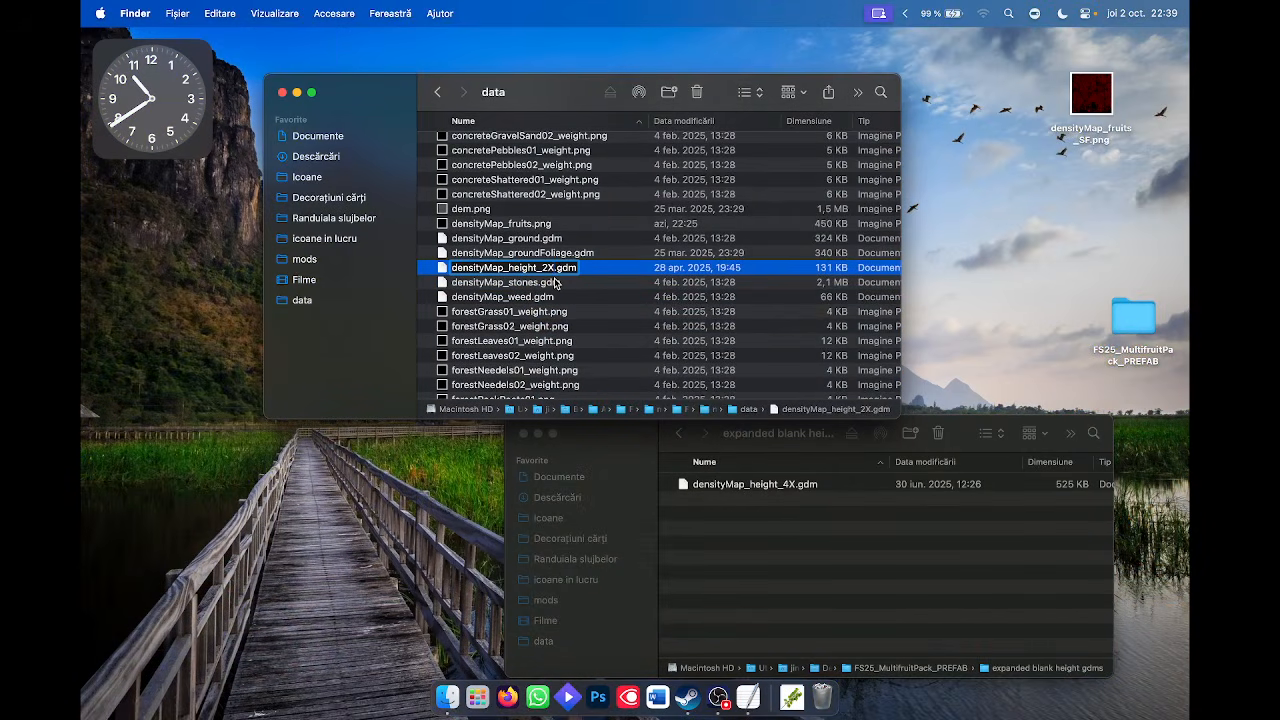
{"action": "key", "text": "BackSpace"}
{"action": "key", "text": "BackSpace"}
{"action": "key", "text": "BackSpace"}
{"action": "left_click", "coordinate": [556, 254]}
{"action": "left_click", "coordinate": [515, 268]}
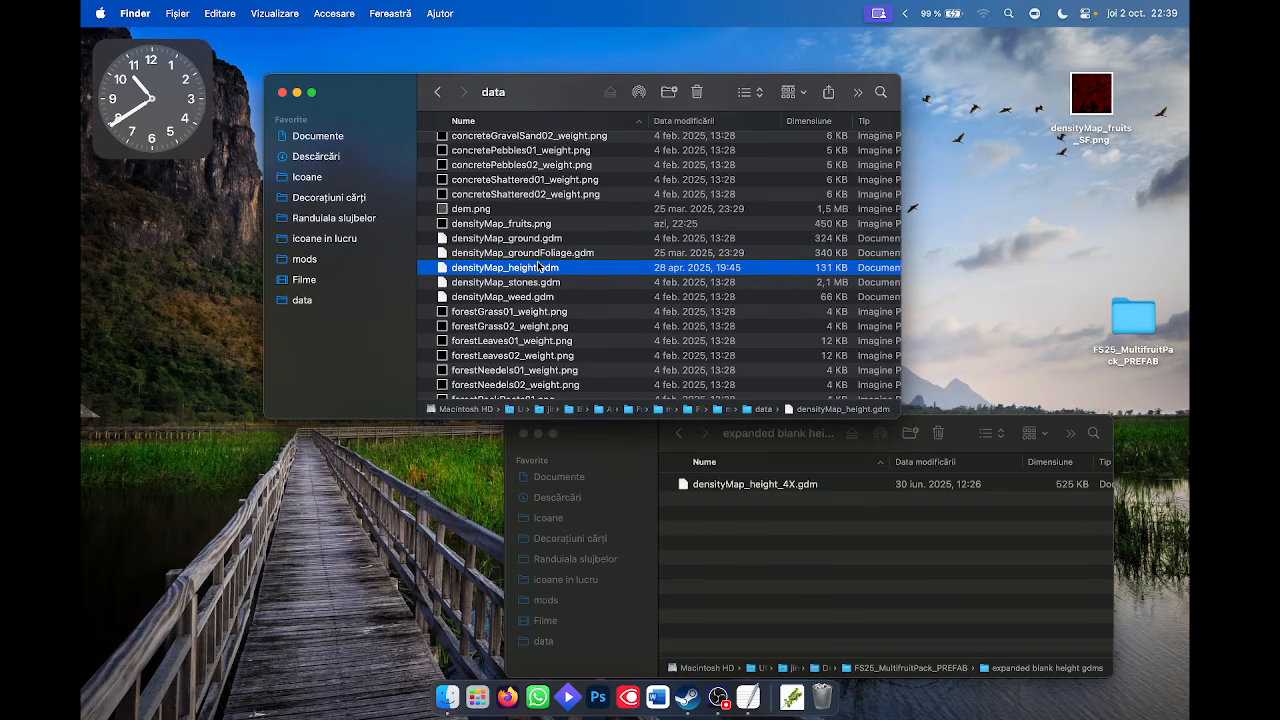
Select densityMap_fruits.png in the data folder and return the other window to FS25_MultifruitPack_PREFAB.
{"action": "left_click", "coordinate": [515, 225]}
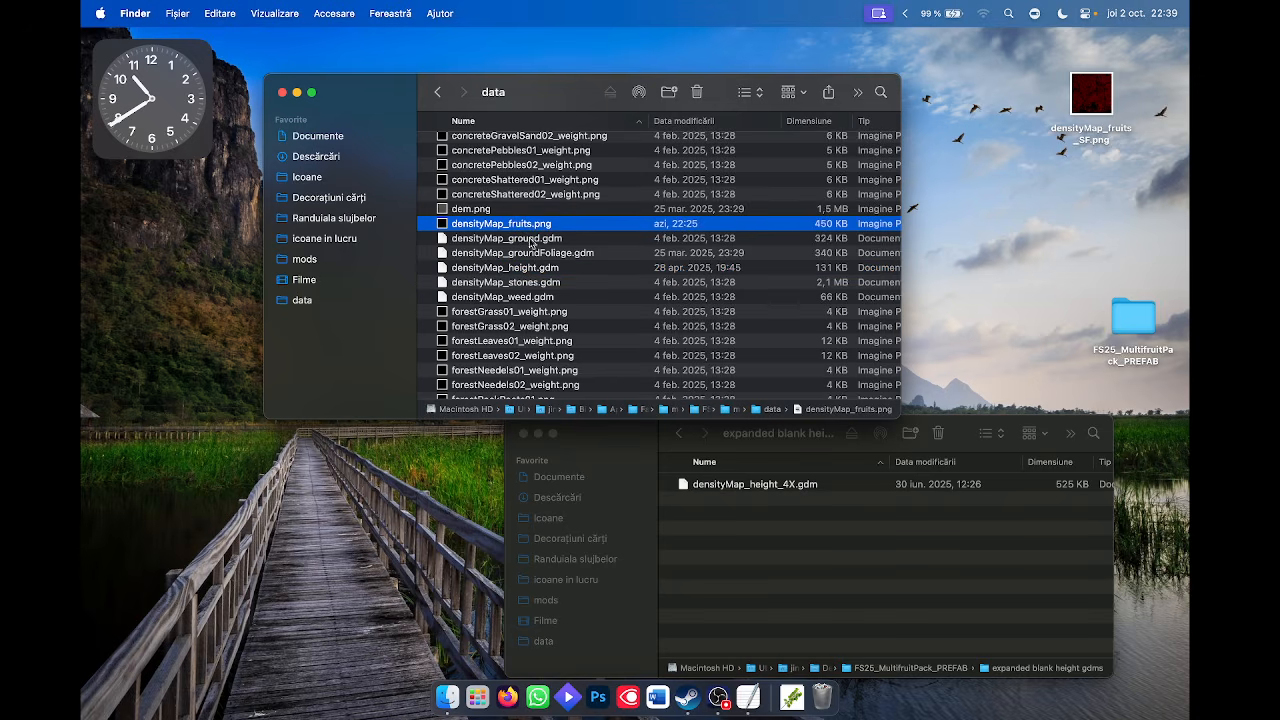
{"action": "left_click", "coordinate": [839, 561]}
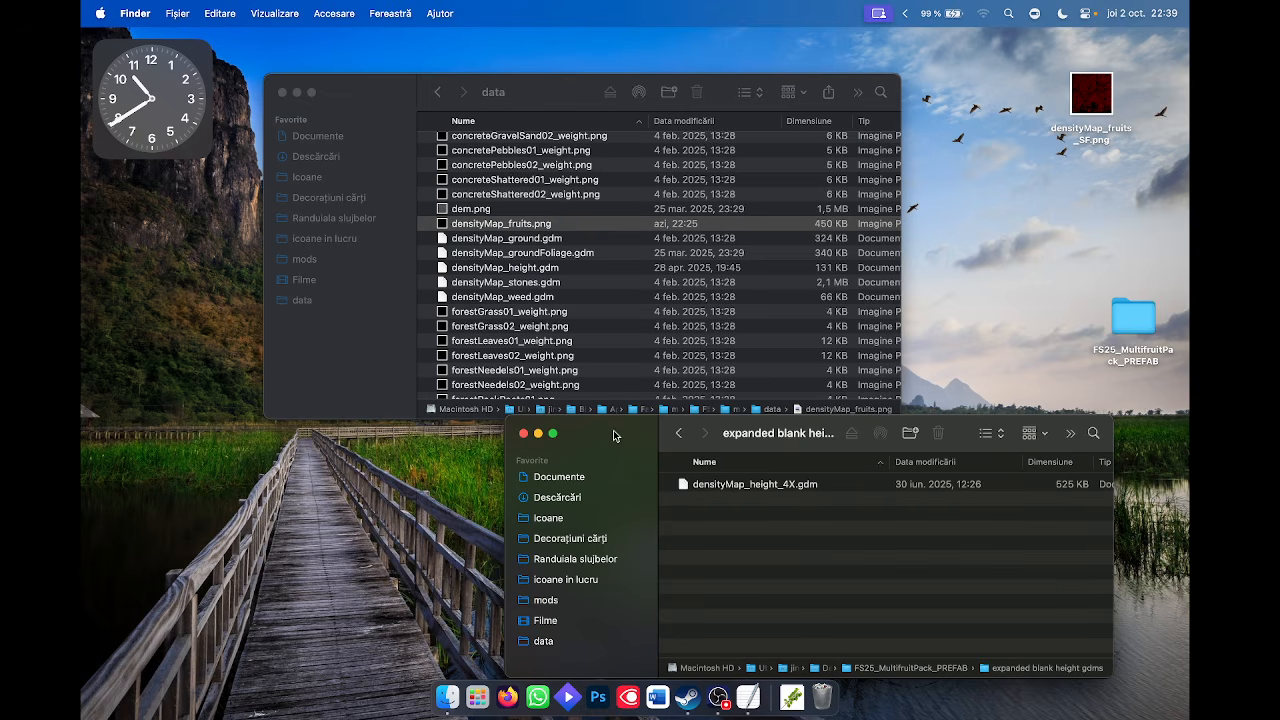
{"action": "left_click", "coordinate": [684, 438]}
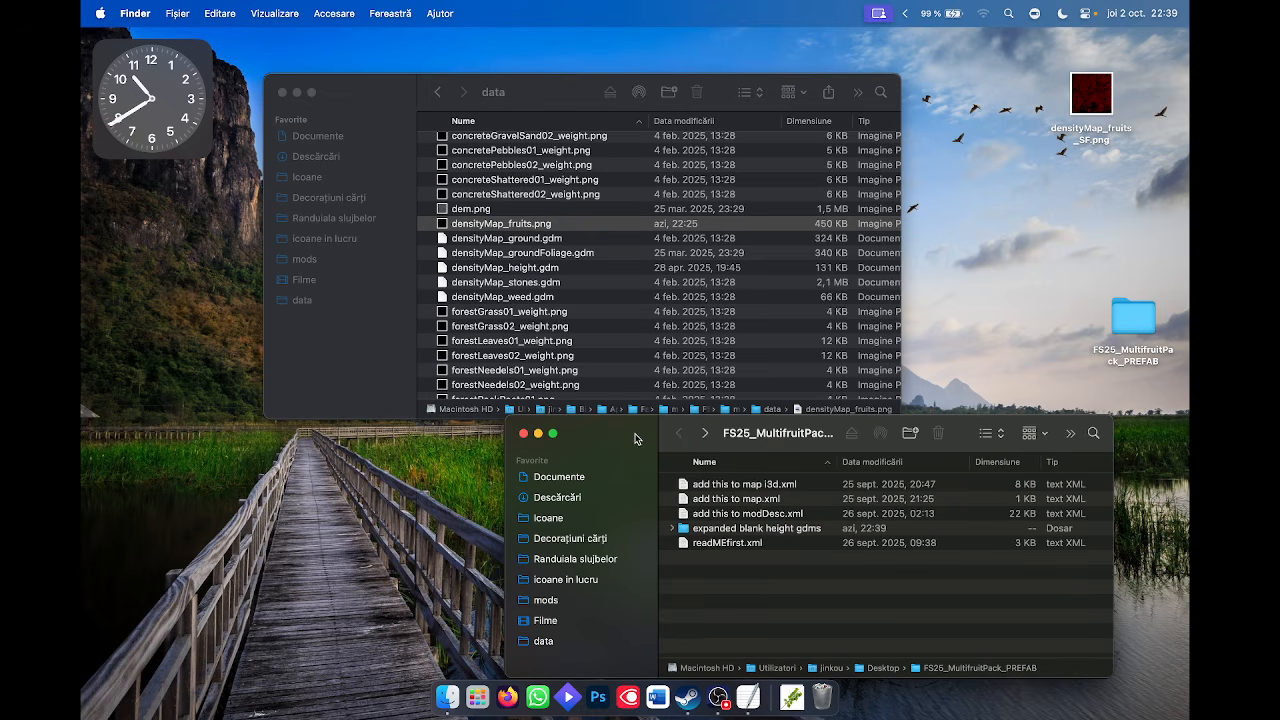
Open map.i3d from the map folder in TextEdit, set to always open with that application, and show it full screen.
{"action": "left_click_drag", "start_coordinate": [636, 438], "coordinate": [616, 409]}
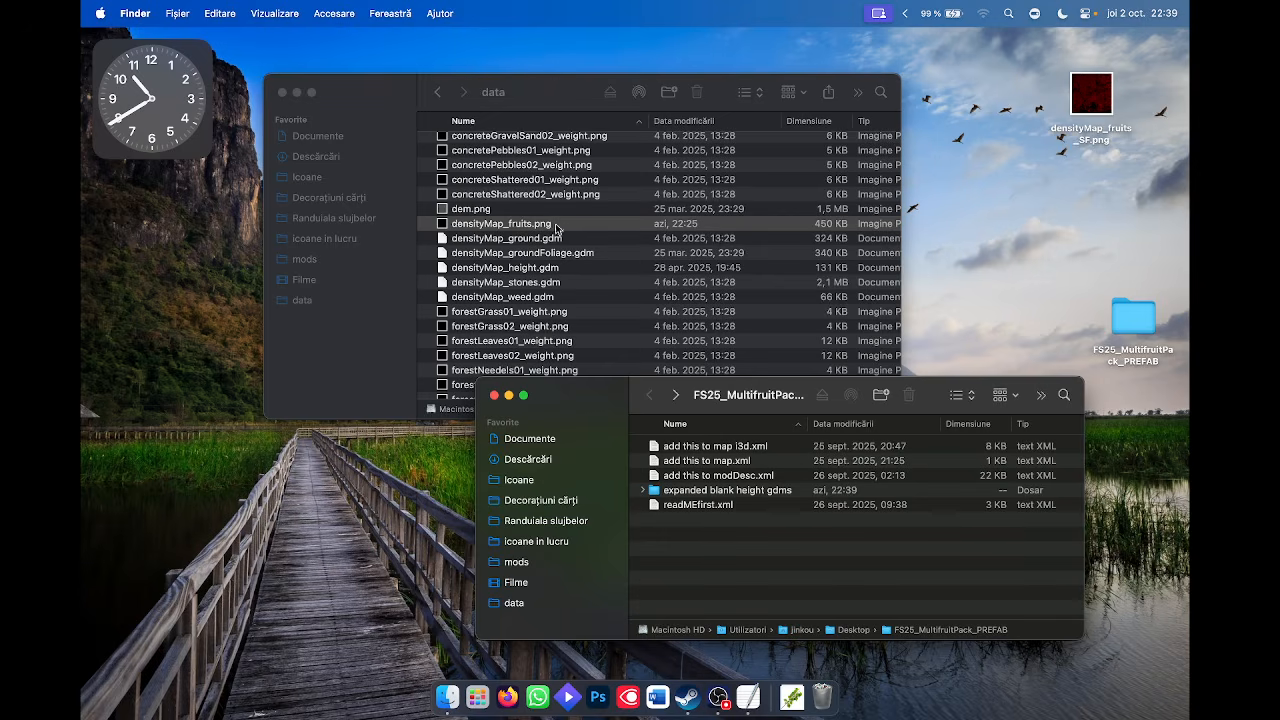
{"action": "left_click", "coordinate": [437, 92]}
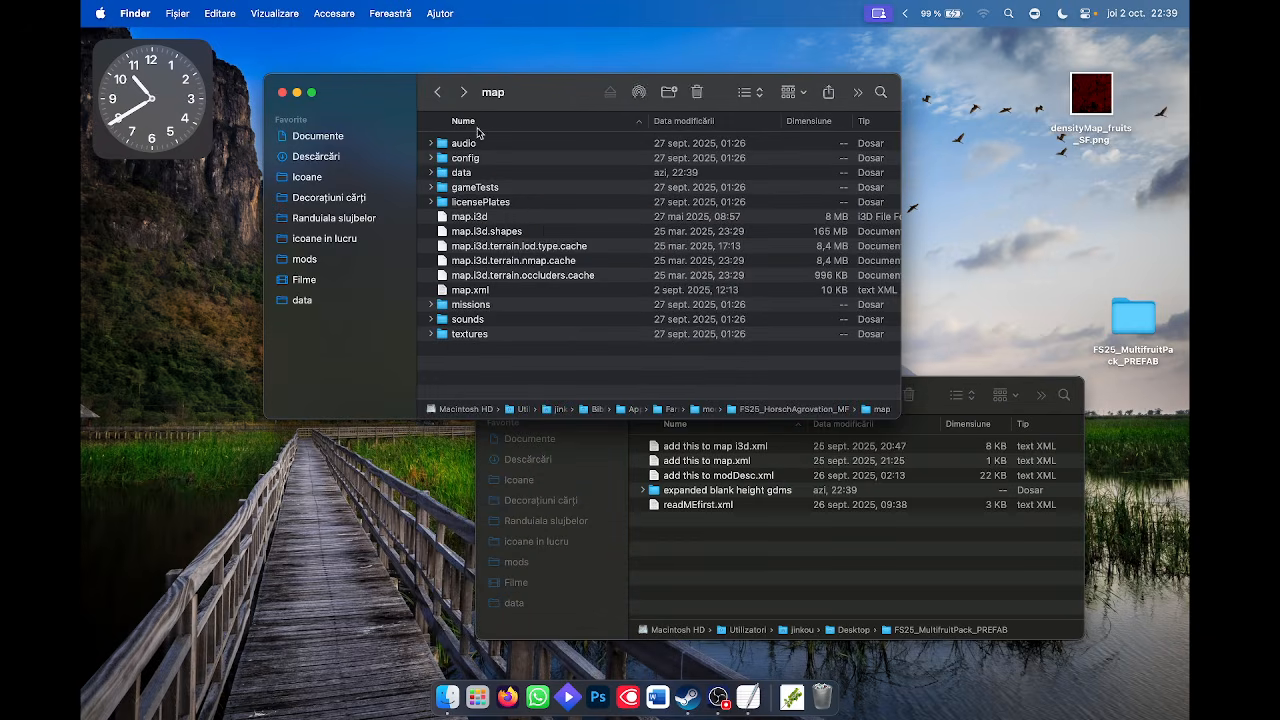
{"action": "right_click", "coordinate": [479, 218]}
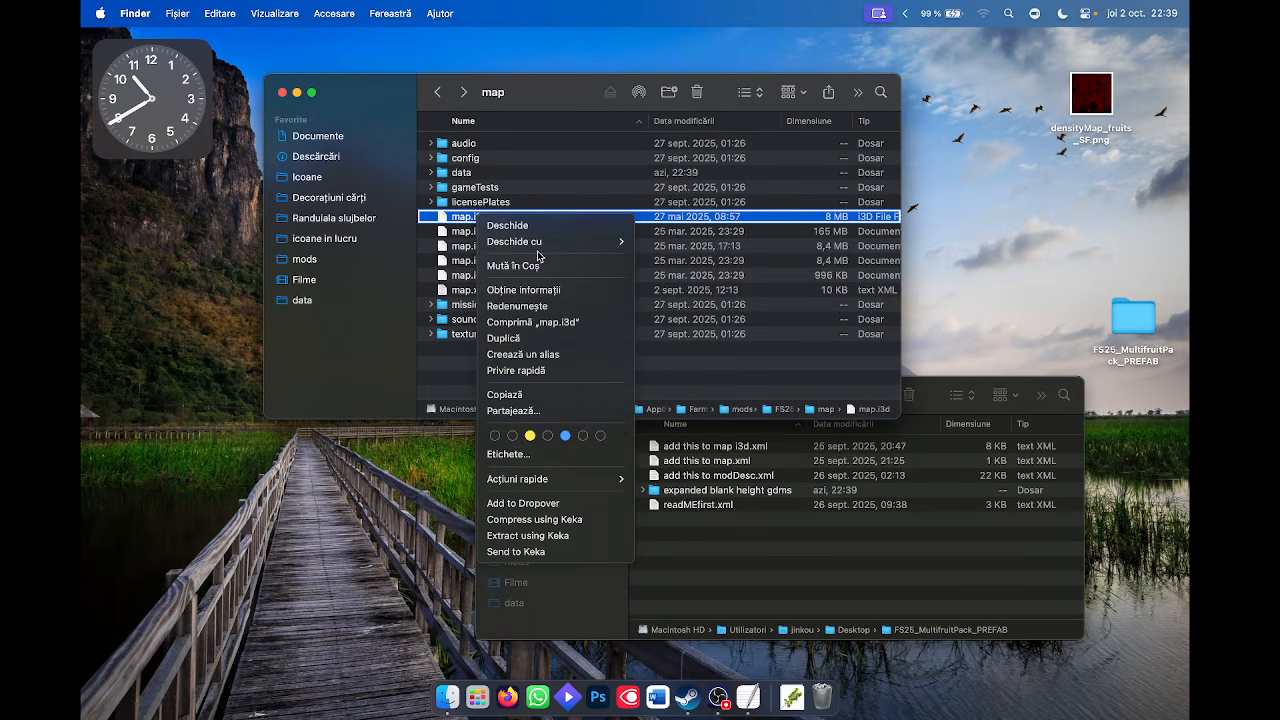
{"action": "mouse_move", "coordinate": [548, 243]}
{"action": "left_click", "coordinate": [648, 280]}
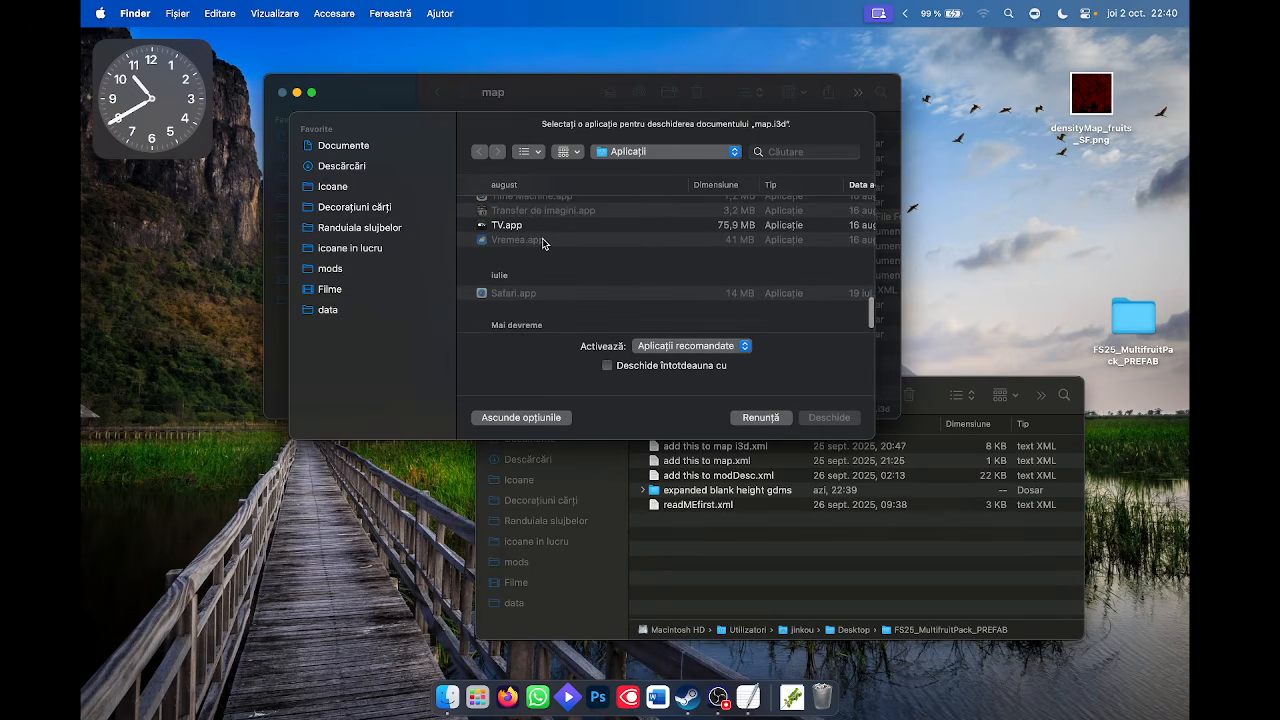
{"action": "scroll", "coordinate": [543, 243], "scroll_direction": "up", "scroll_amount": 3}
{"action": "left_click", "coordinate": [536, 253]}
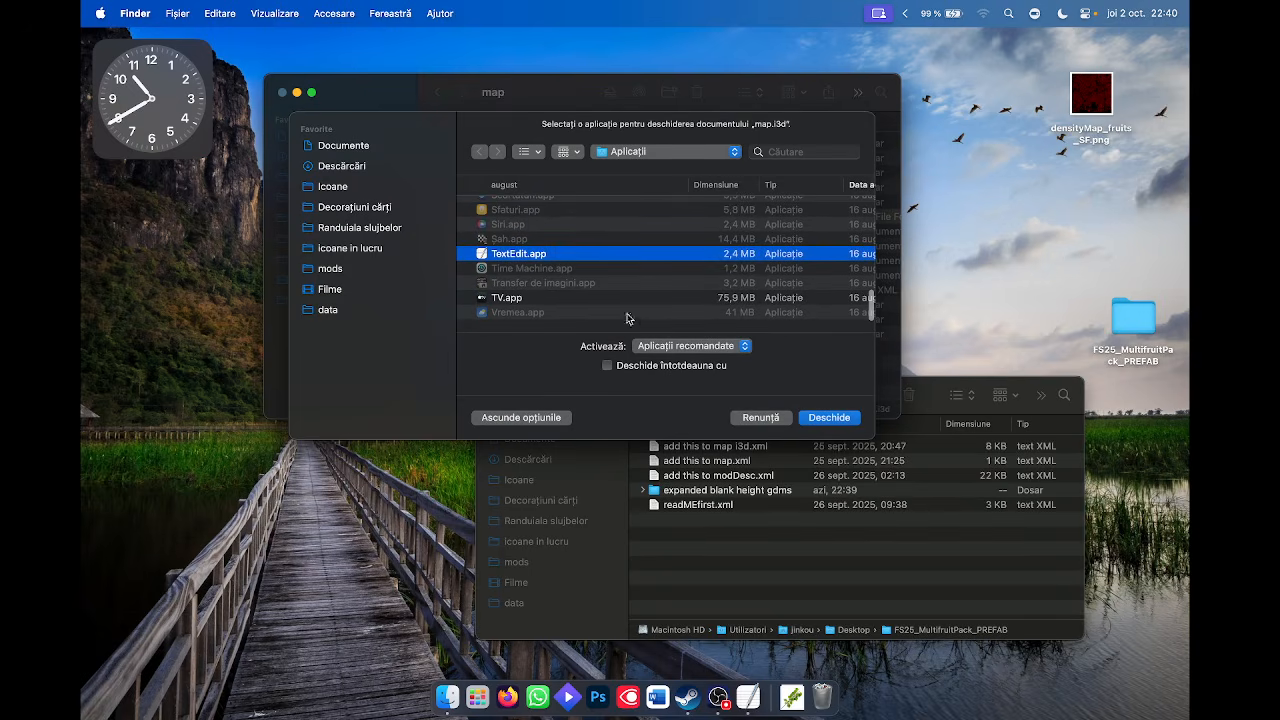
{"action": "left_click", "coordinate": [627, 368]}
{"action": "left_click", "coordinate": [829, 419]}
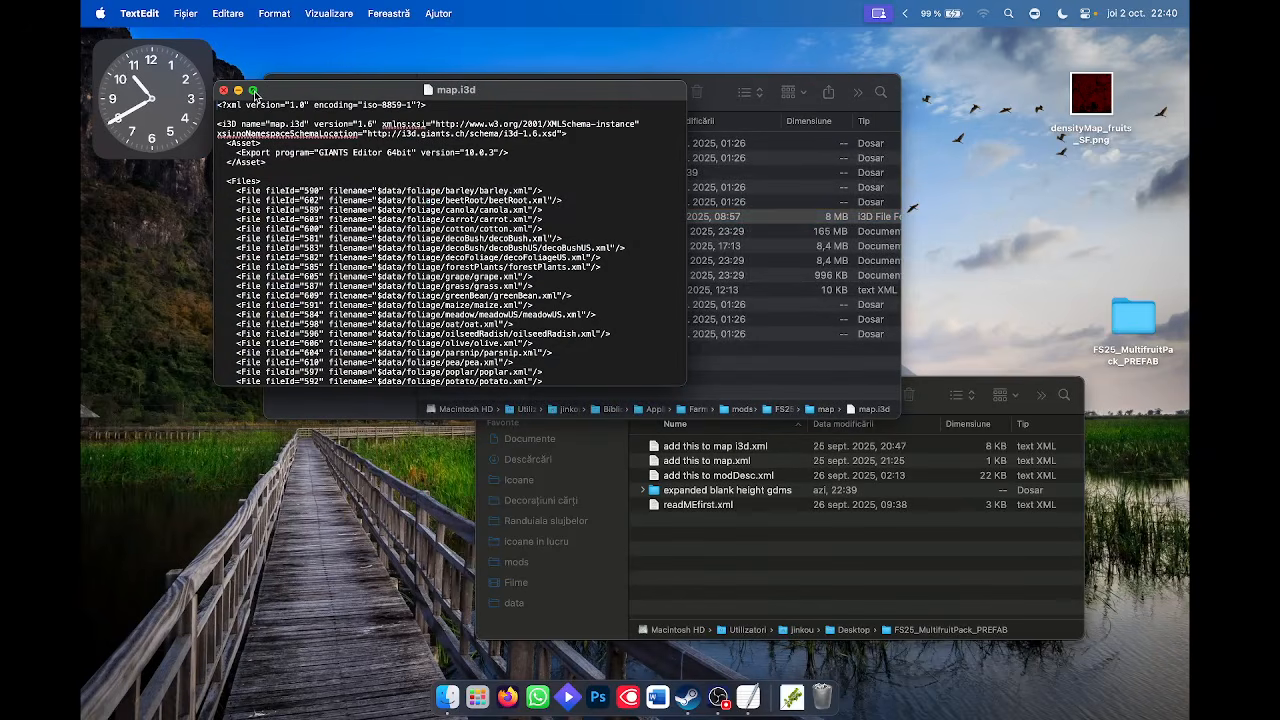
{"action": "left_click", "coordinate": [253, 90]}
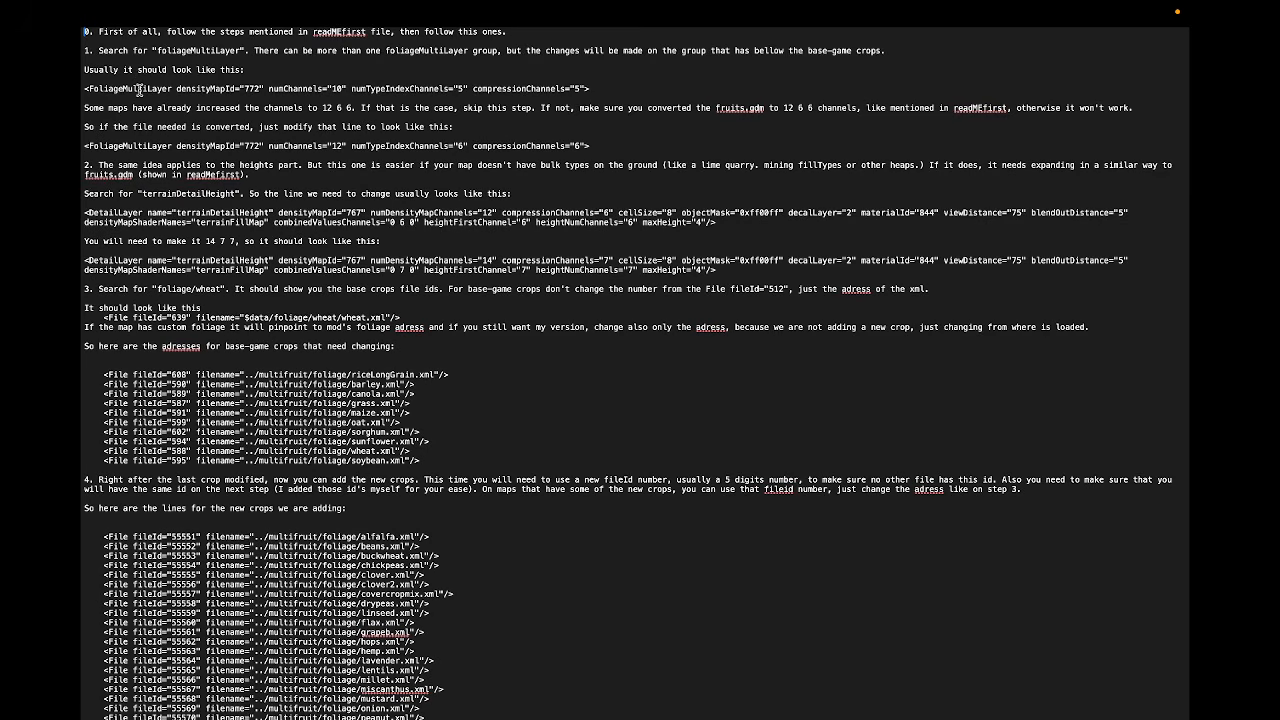
Read the foliageMultiLayer channel instructions in the prefab's map i3d notes and search map.i3d for "foliagem".
{"action": "scroll", "coordinate": [127, 88], "scroll_direction": "up", "scroll_amount": 4}
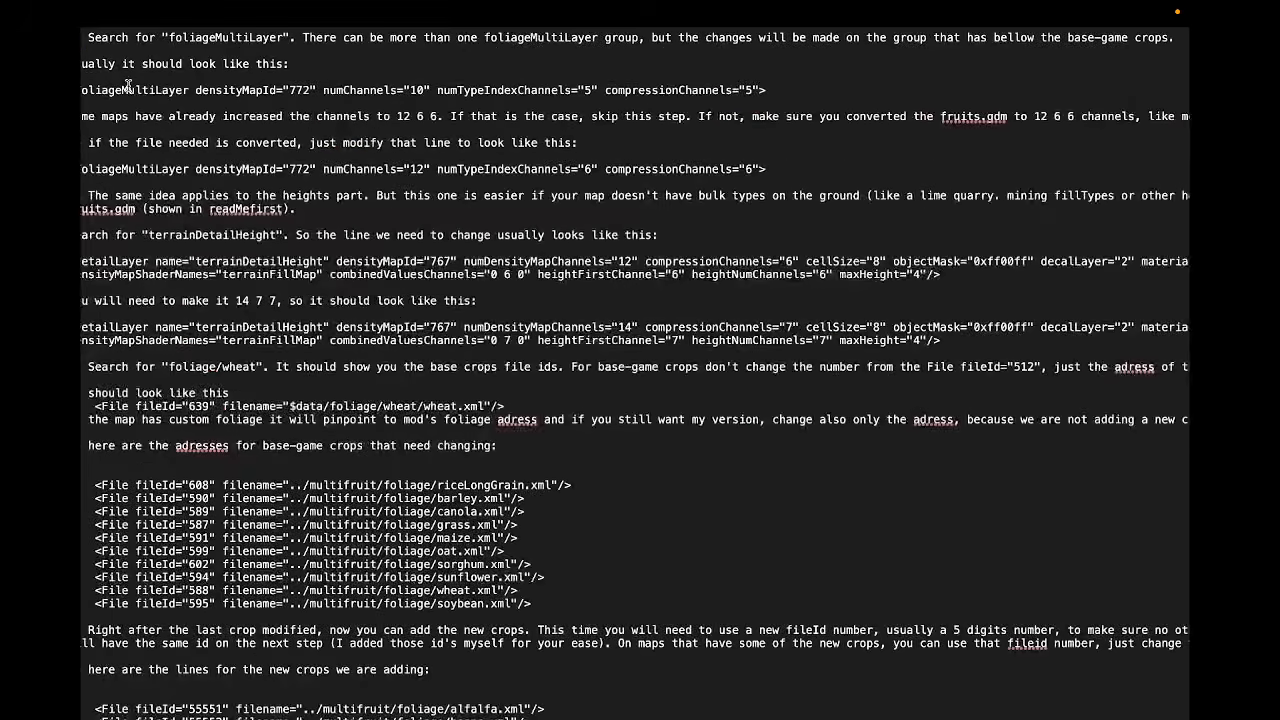
{"action": "scroll", "coordinate": [134, 89], "scroll_direction": "down", "scroll_amount": 1}
{"action": "scroll", "coordinate": [136, 90], "scroll_direction": "left", "scroll_amount": 1}
{"action": "scroll", "coordinate": [138, 98], "scroll_direction": "down", "scroll_amount": 3}
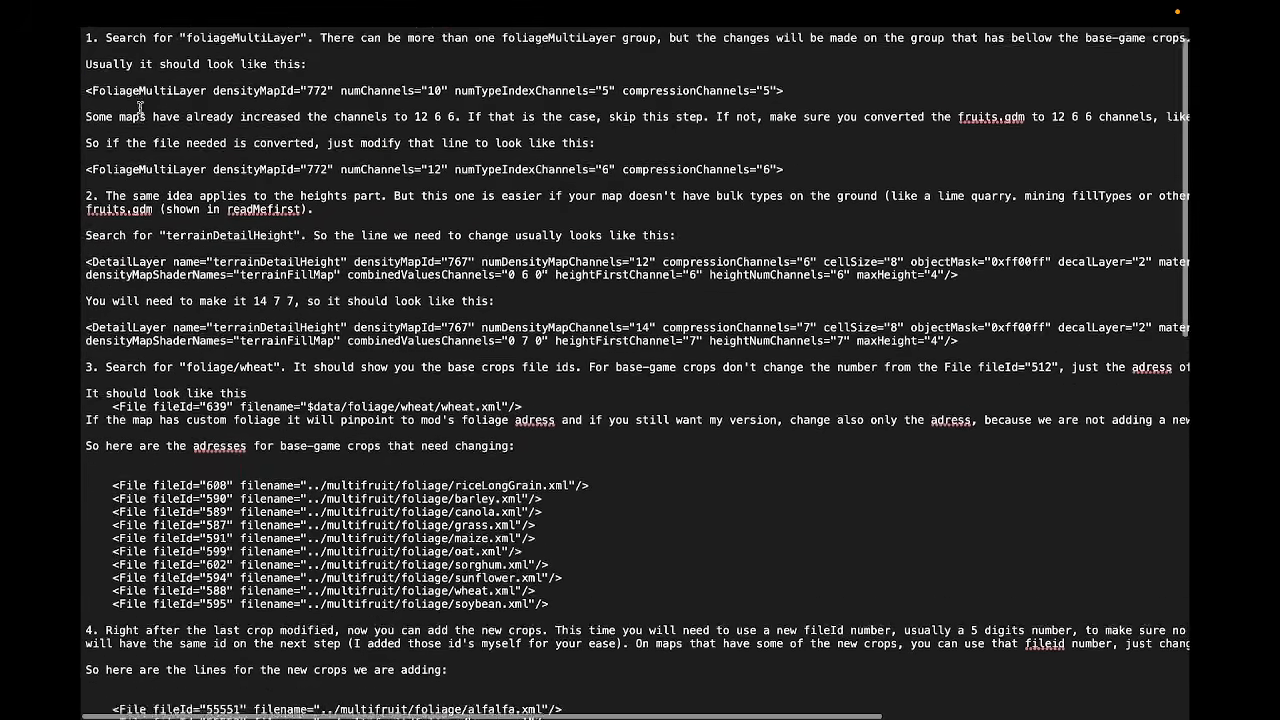
{"action": "scroll", "coordinate": [142, 108], "scroll_direction": "up", "scroll_amount": 4}
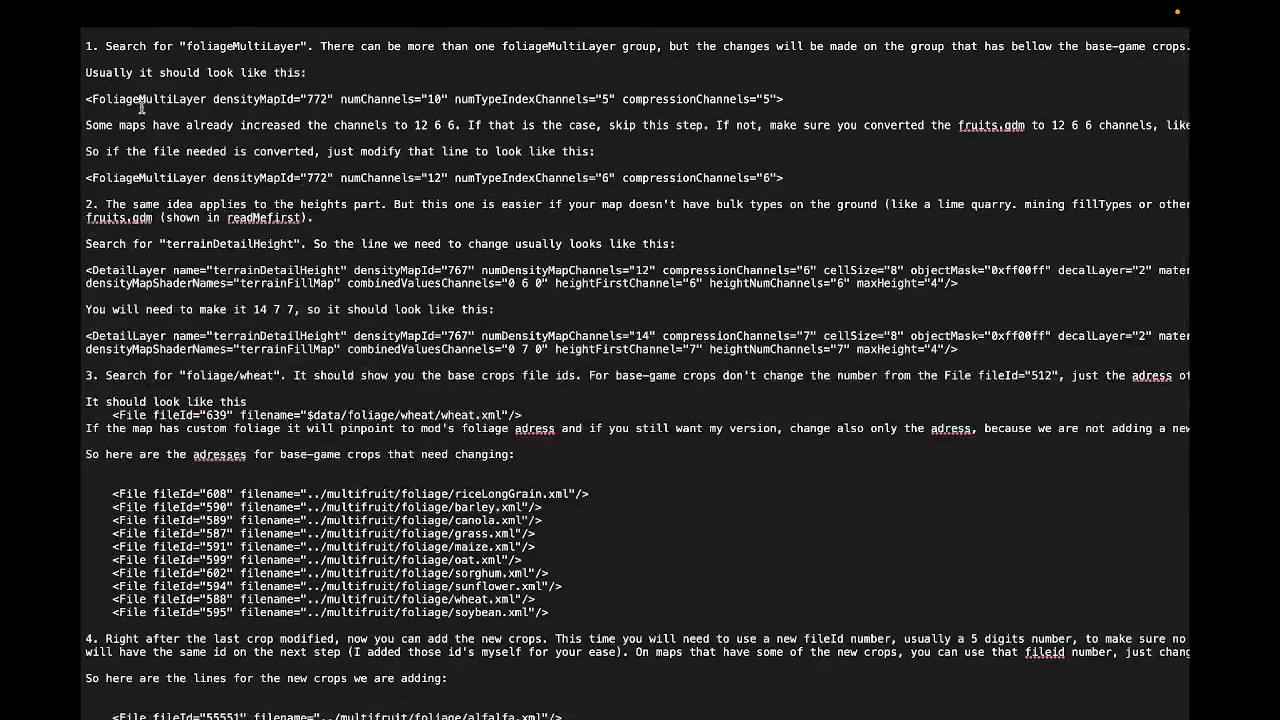
{"action": "key", "text": "ctrl+Left"}
{"action": "key", "text": "super+f"}
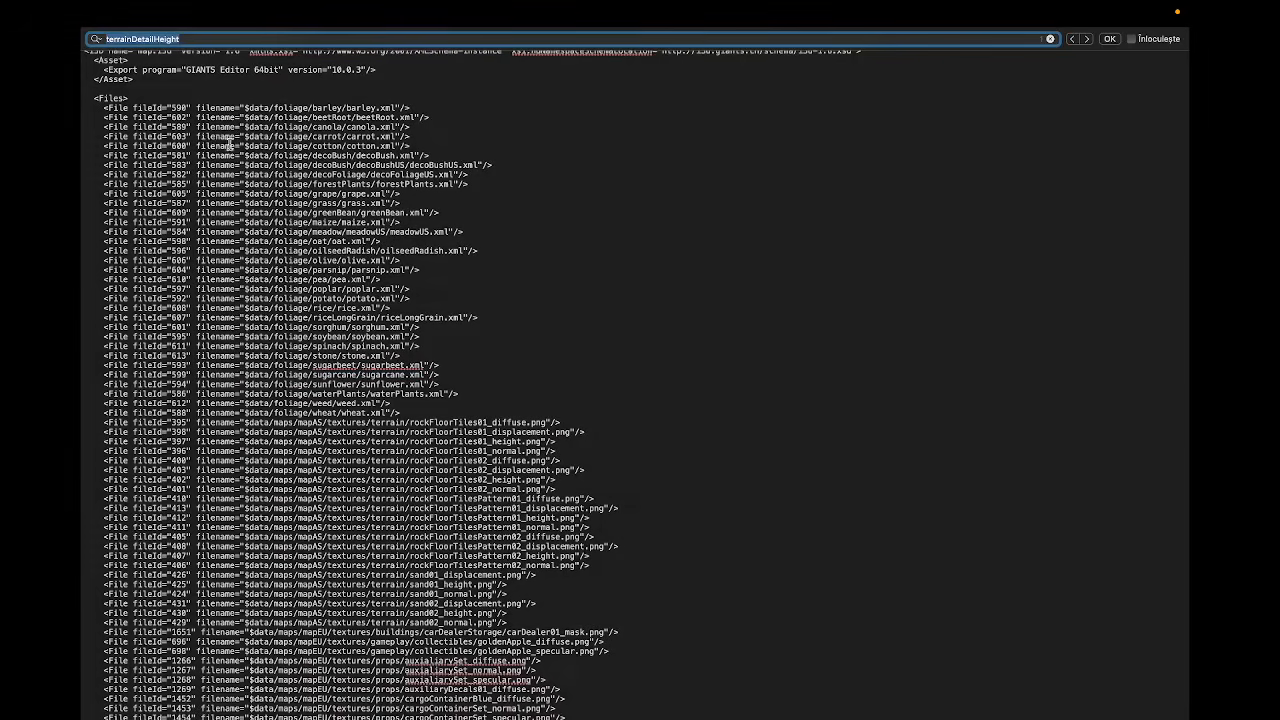
{"action": "type", "text": "folia"}
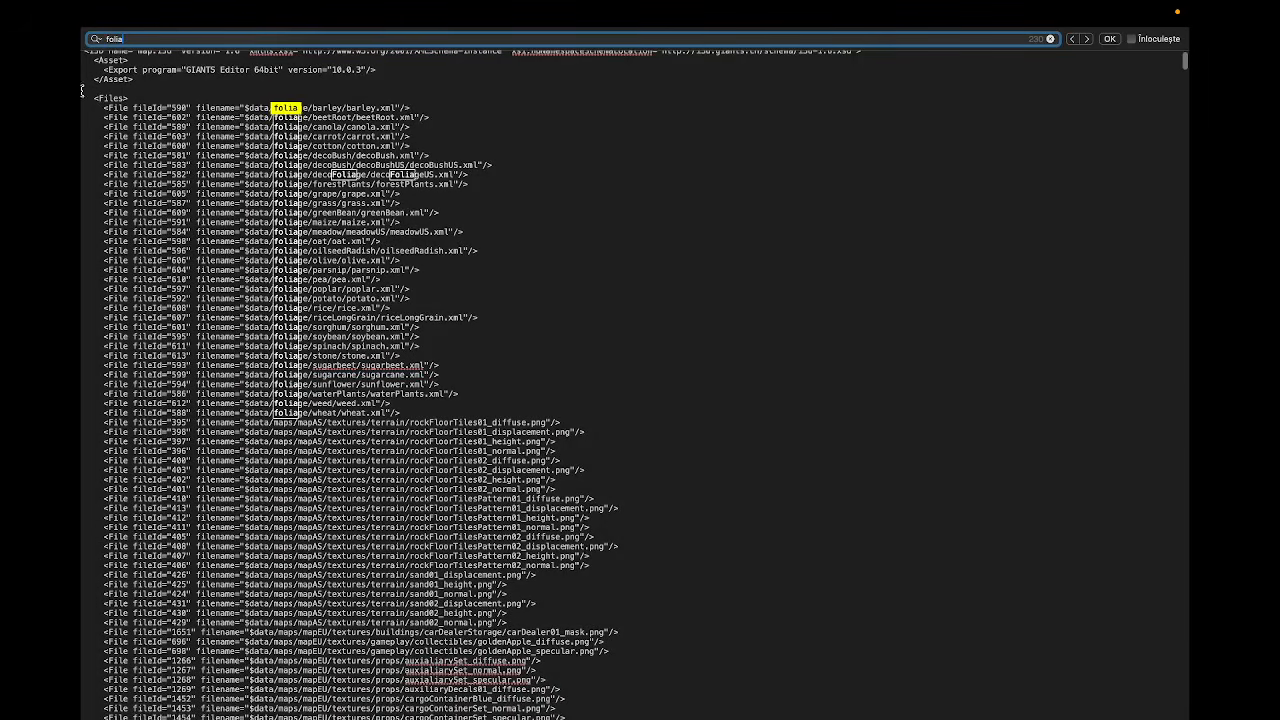
{"action": "type", "text": "gem"}
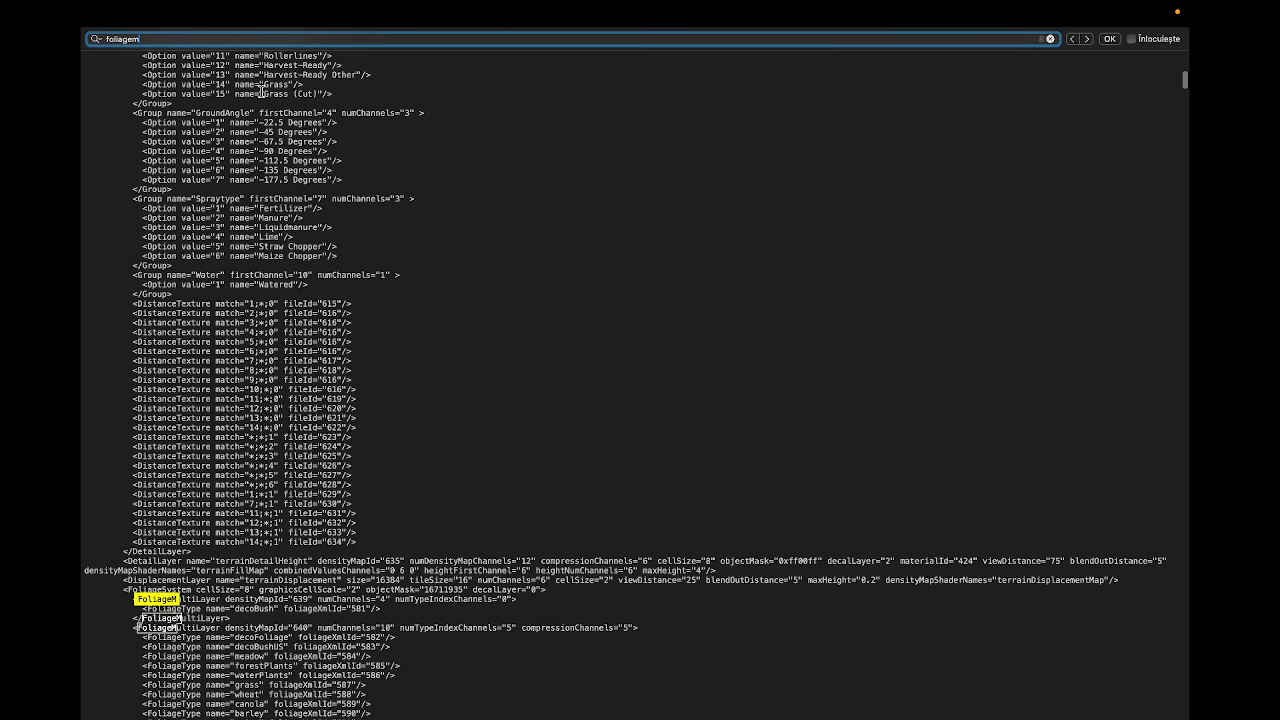
In the base-game crops' FoliageMultiLayer line, set numChannels to 12, numTypeIndexChannels to 6 and compressionChannels to 6.
{"action": "scroll", "coordinate": [361, 219], "scroll_direction": "down", "scroll_amount": 10}
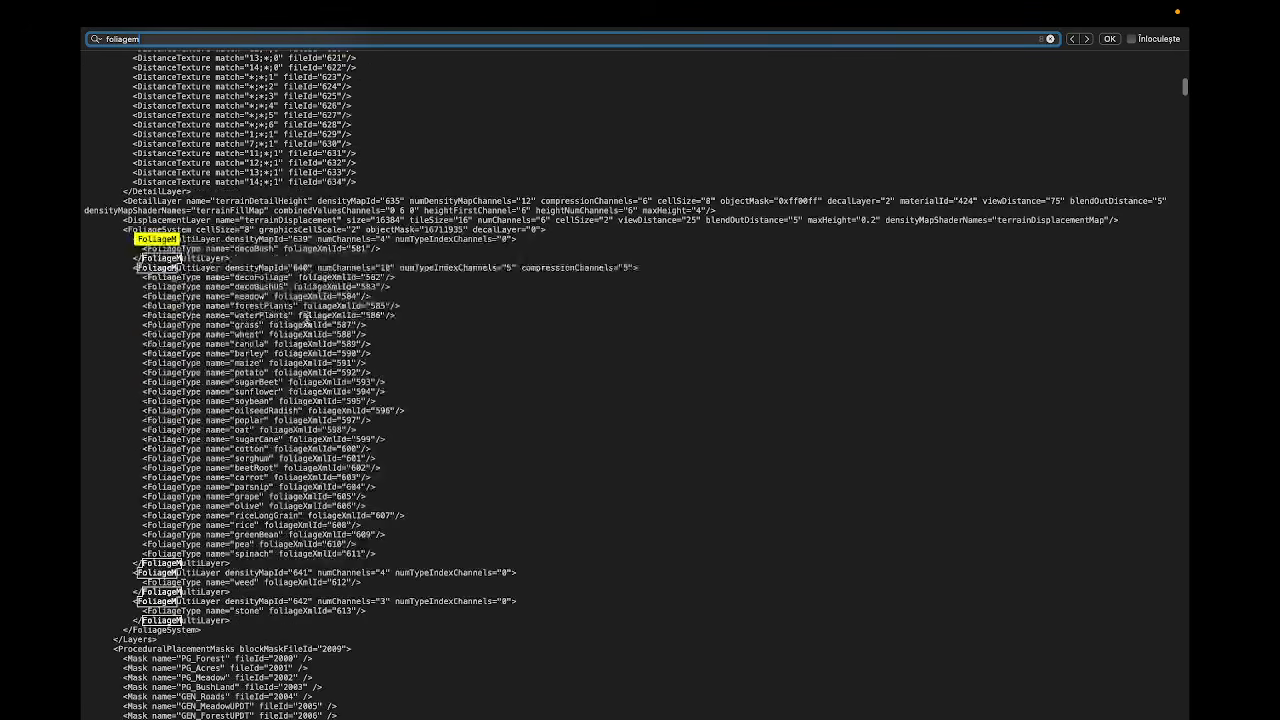
{"action": "left_click", "coordinate": [262, 299]}
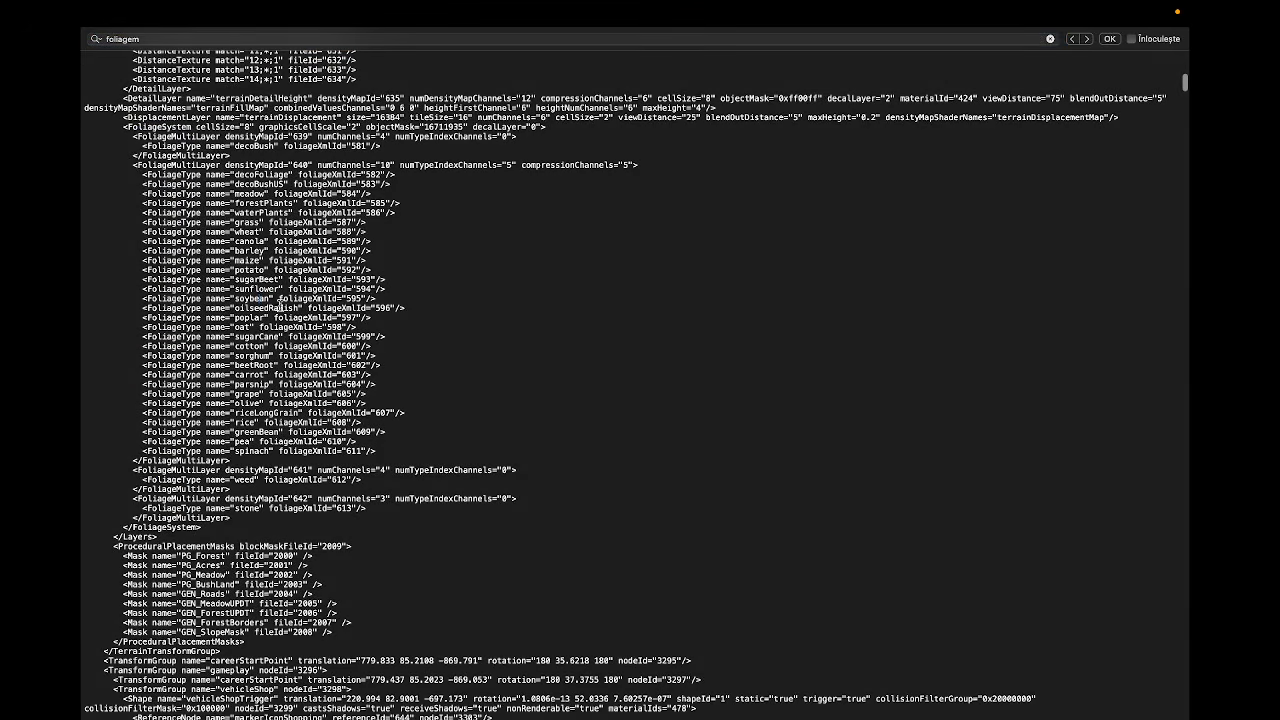
{"action": "scroll", "coordinate": [433, 161], "scroll_direction": "up", "scroll_amount": 5}
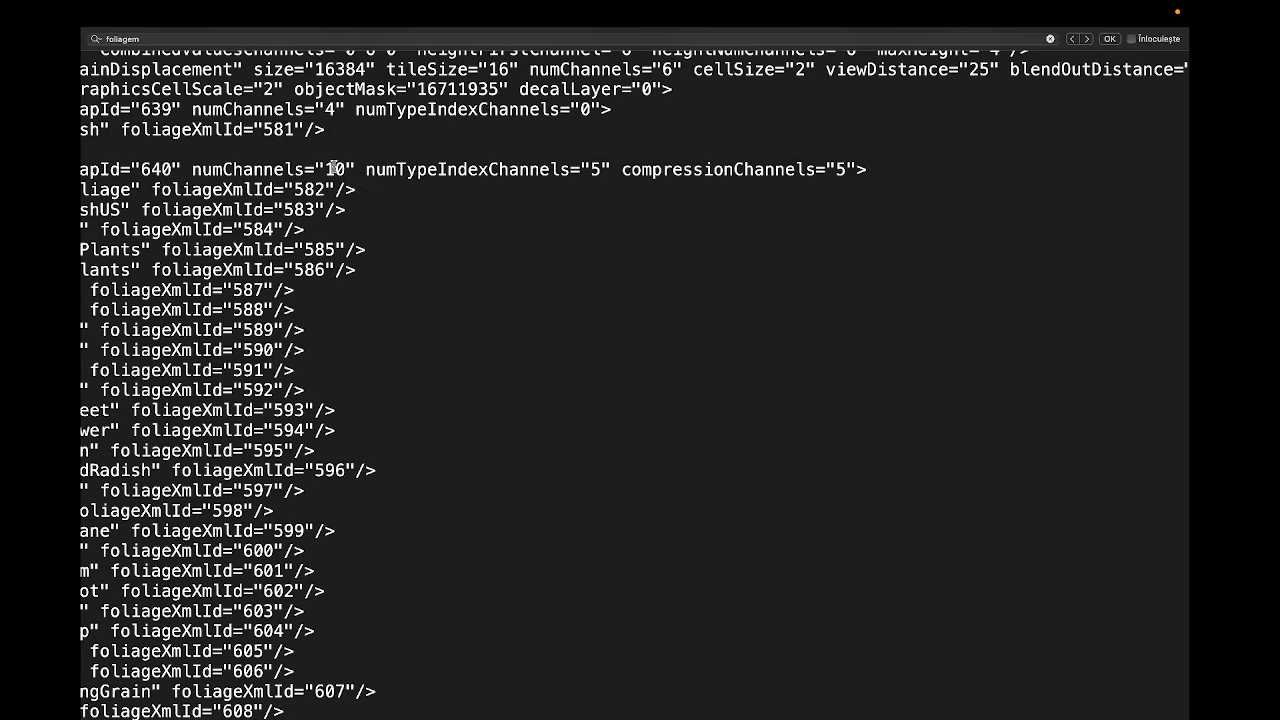
{"action": "left_click_drag", "start_coordinate": [335, 169], "coordinate": [345, 170]}
{"action": "double_click", "coordinate": [593, 169]}
{"action": "type", "text": "6"}
{"action": "double_click", "coordinate": [841, 169]}
{"action": "type", "text": "6"}
{"action": "scroll", "coordinate": [690, 198], "scroll_direction": "left", "scroll_amount": 5}
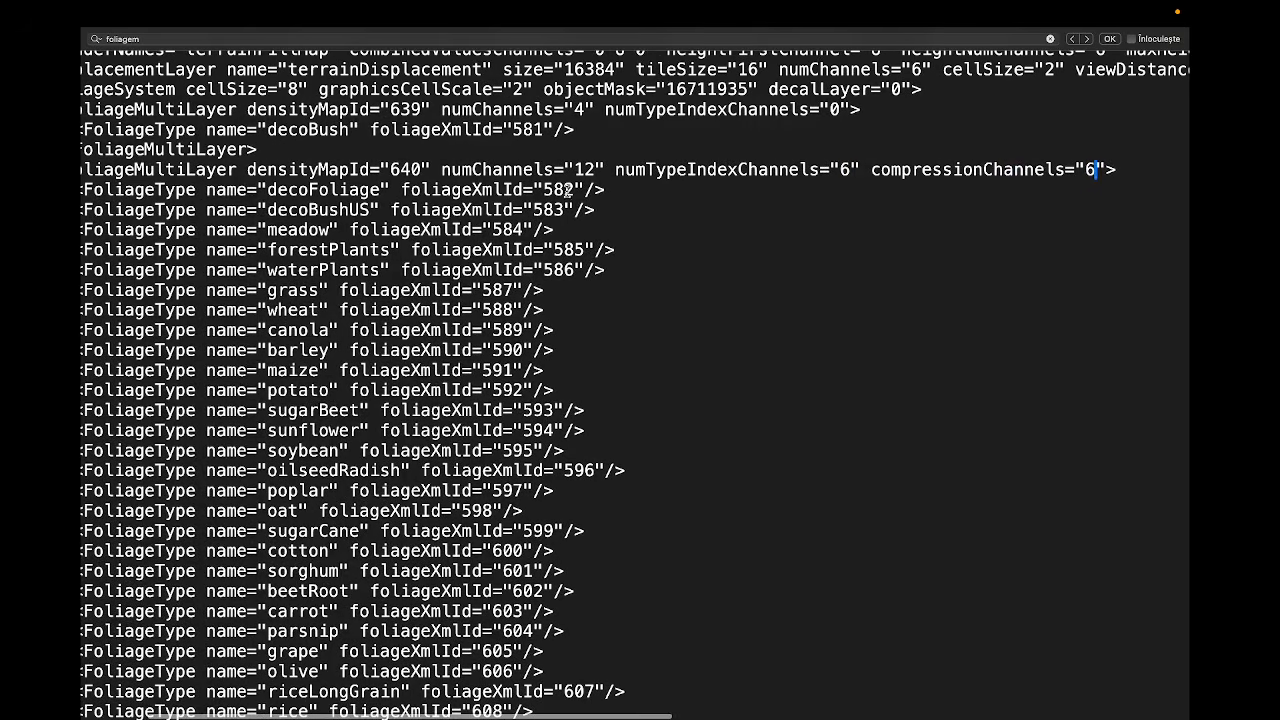
{"action": "scroll", "coordinate": [601, 205], "scroll_direction": "down", "scroll_amount": 1}
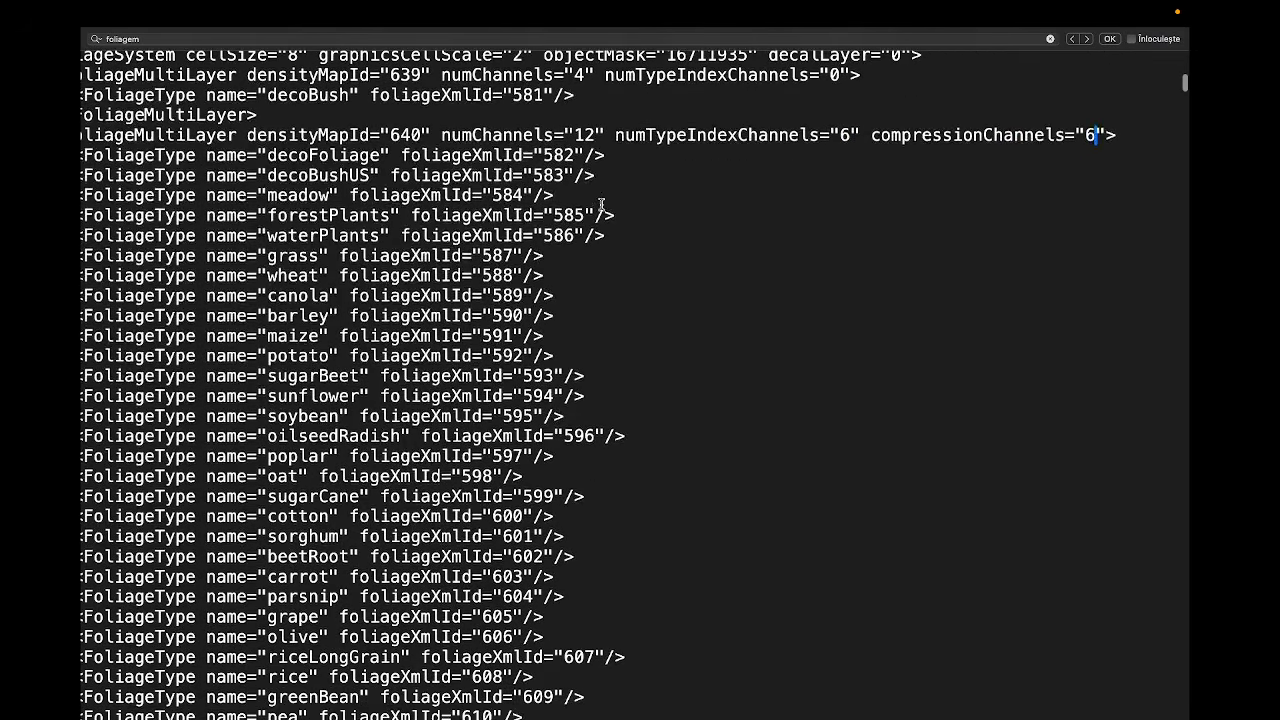
Review the remaining map i3d instructions and look through the detail and foliage layers of map.i3d for the terrain height line.
{"action": "key", "text": "ctrl+Right"}
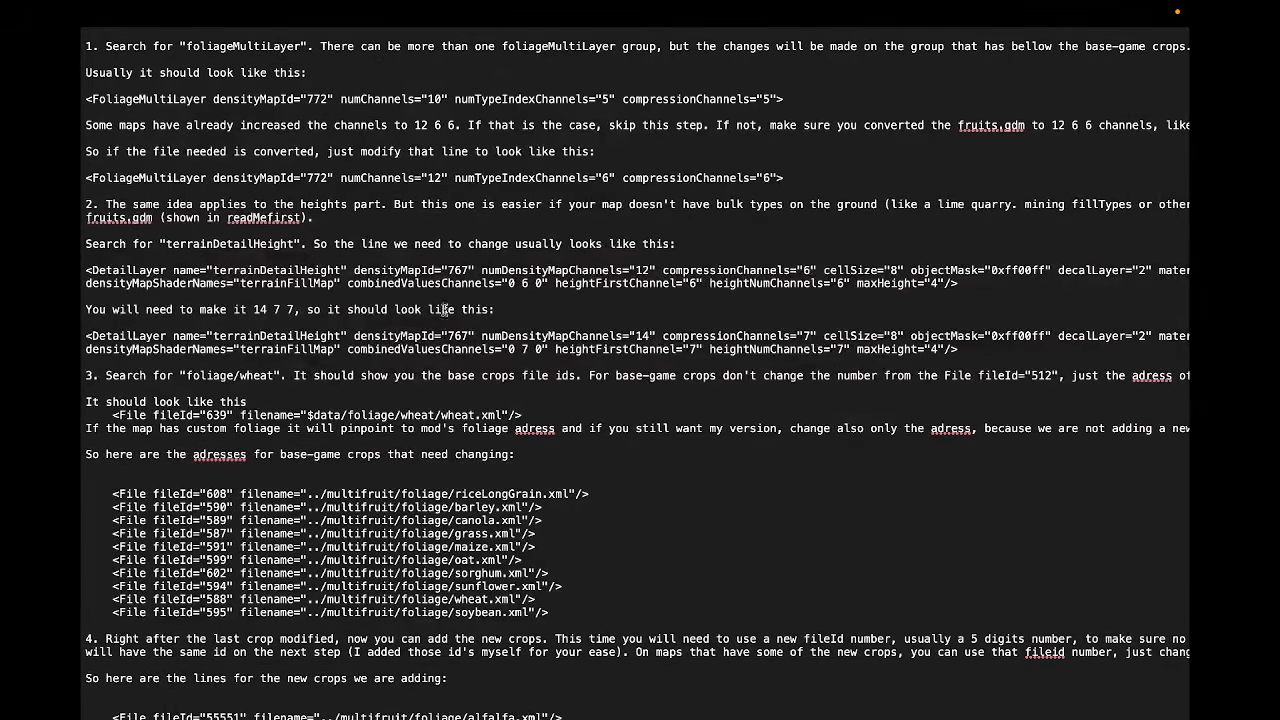
{"action": "scroll", "coordinate": [291, 387], "scroll_direction": "down", "scroll_amount": 10}
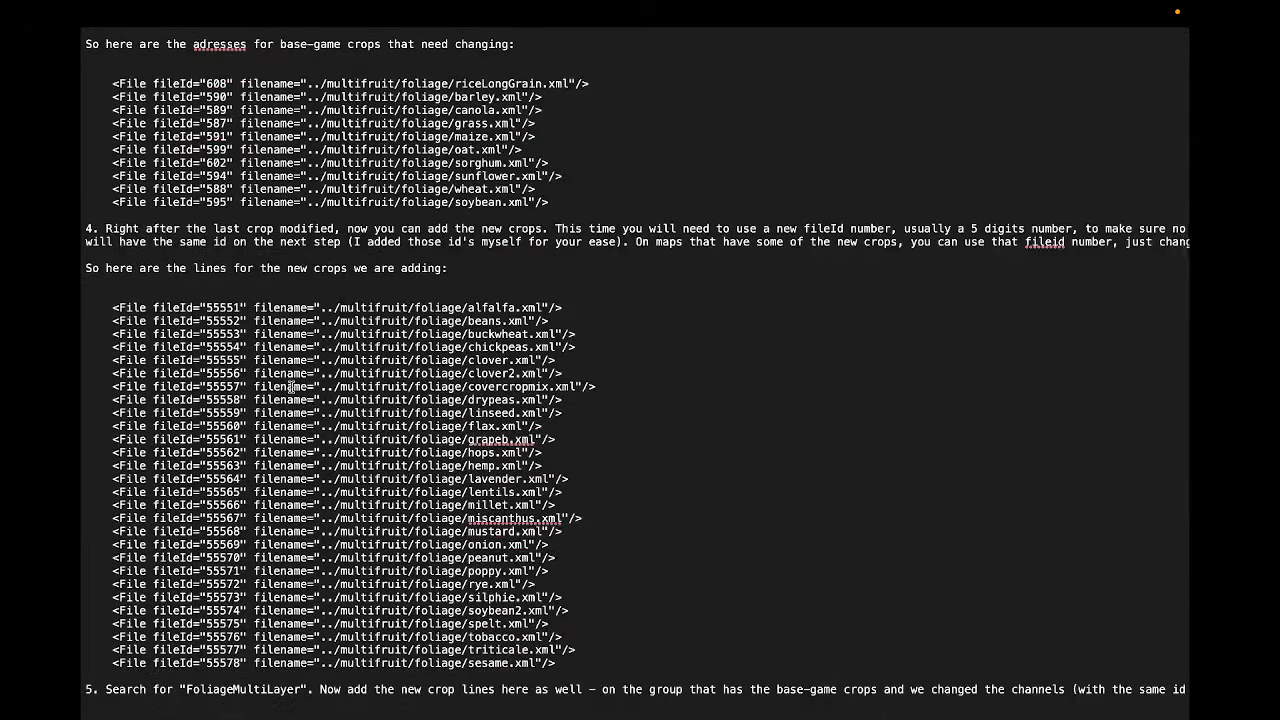
{"action": "key", "text": "ctrl+Left"}
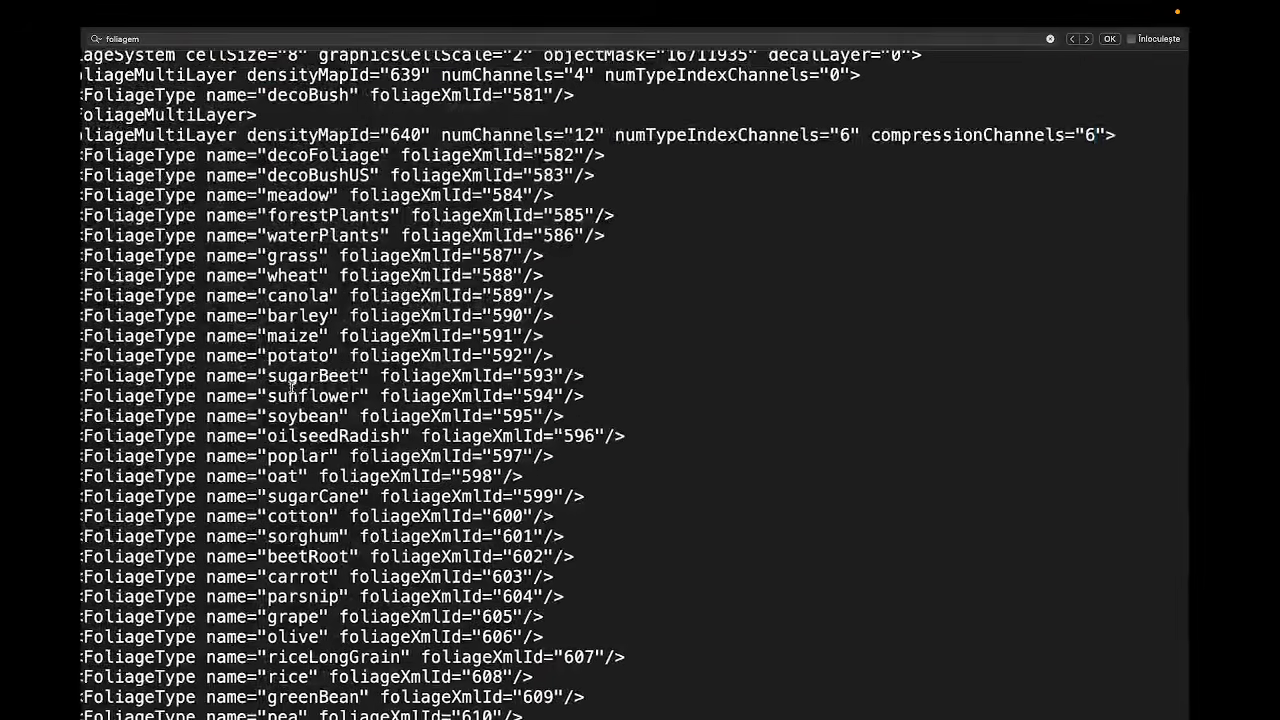
{"action": "scroll", "coordinate": [292, 387], "scroll_direction": "down", "scroll_amount": 2}
{"action": "scroll", "coordinate": [302, 386], "scroll_direction": "left", "scroll_amount": 2}
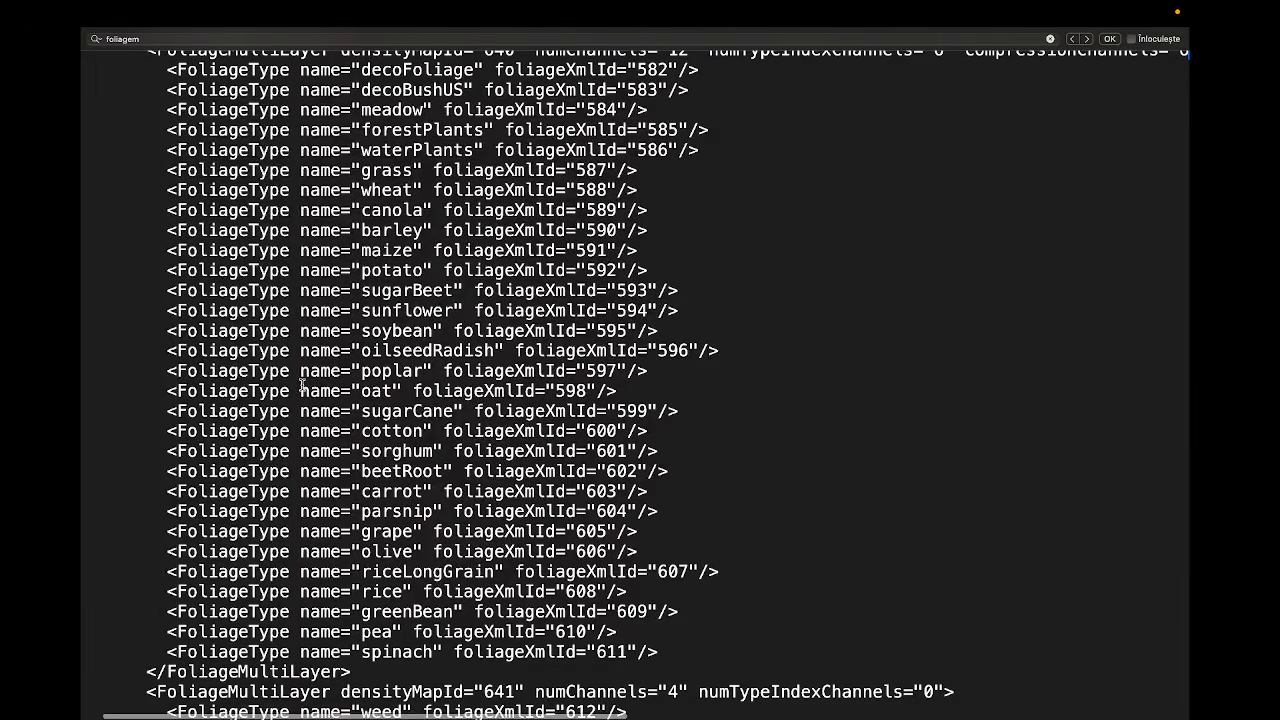
{"action": "scroll", "coordinate": [302, 386], "scroll_direction": "up", "scroll_amount": 10}
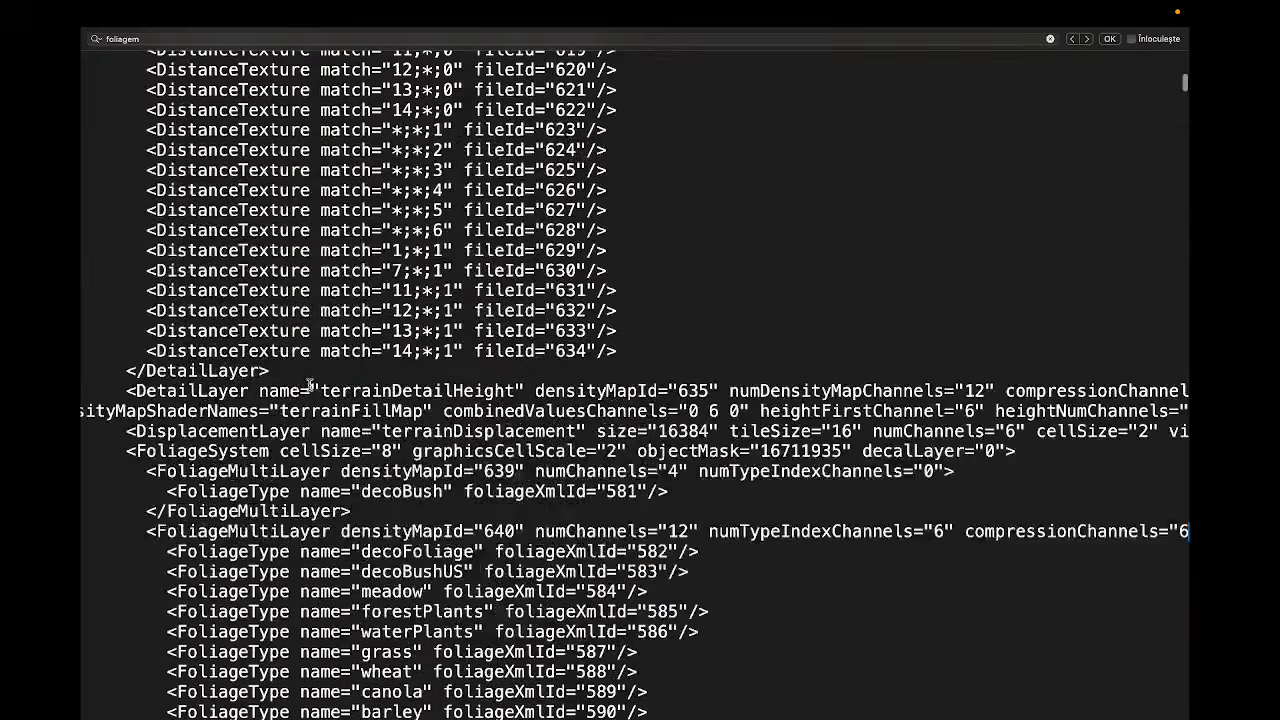
{"action": "scroll", "coordinate": [310, 385], "scroll_direction": "down", "scroll_amount": 15}
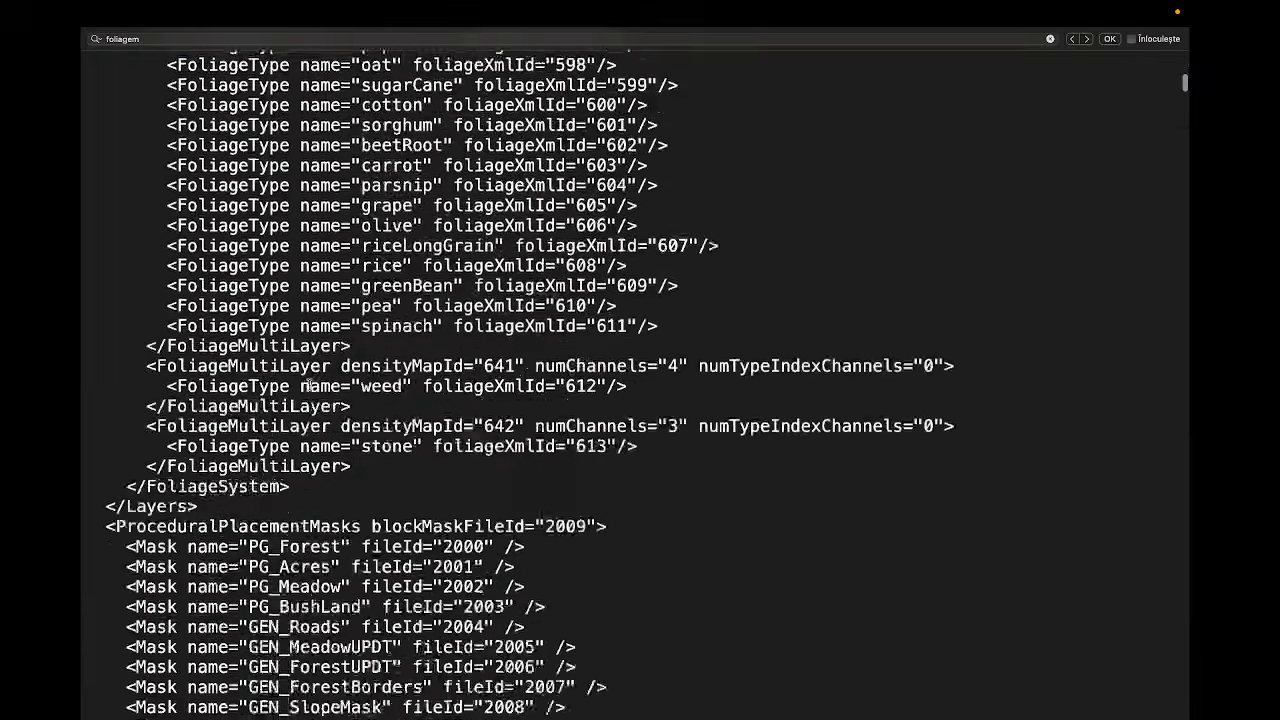
{"action": "scroll", "coordinate": [310, 385], "scroll_direction": "down", "scroll_amount": 4}
{"action": "scroll", "coordinate": [310, 385], "scroll_direction": "up", "scroll_amount": 13}
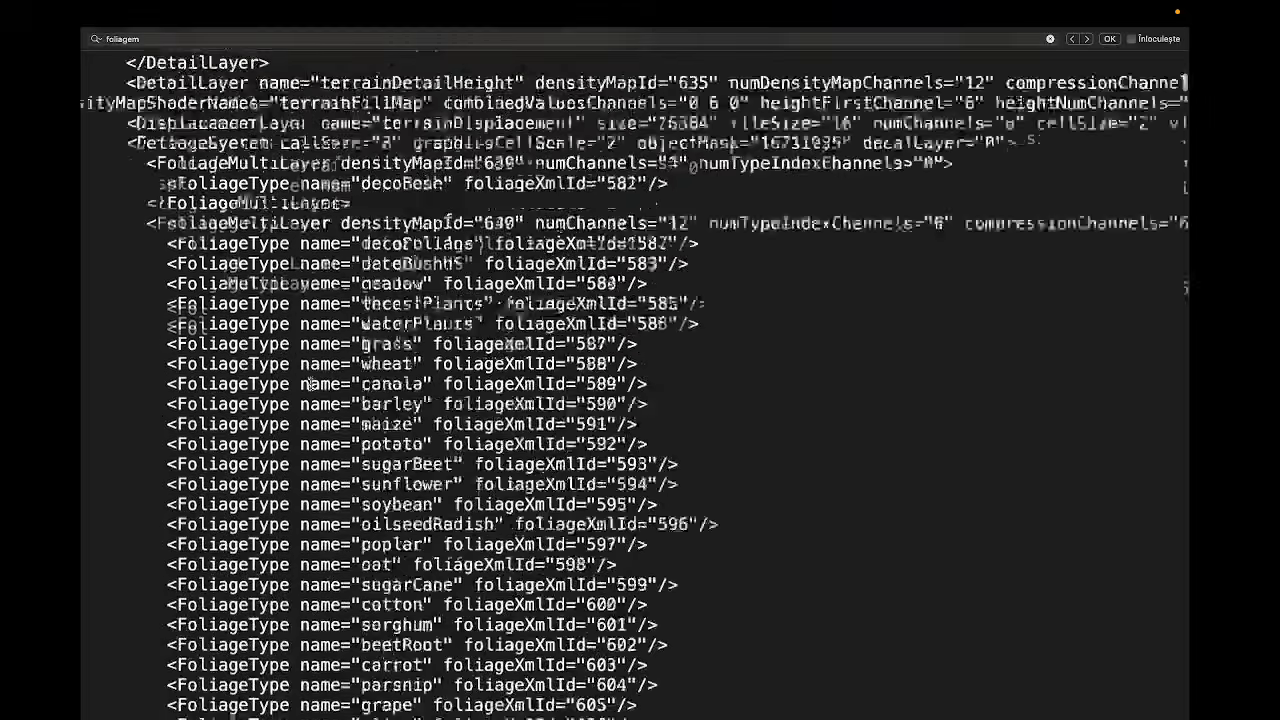
{"action": "scroll", "coordinate": [310, 383], "scroll_direction": "up", "scroll_amount": 15}
{"action": "scroll", "coordinate": [310, 325], "scroll_direction": "down", "scroll_amount": 1}
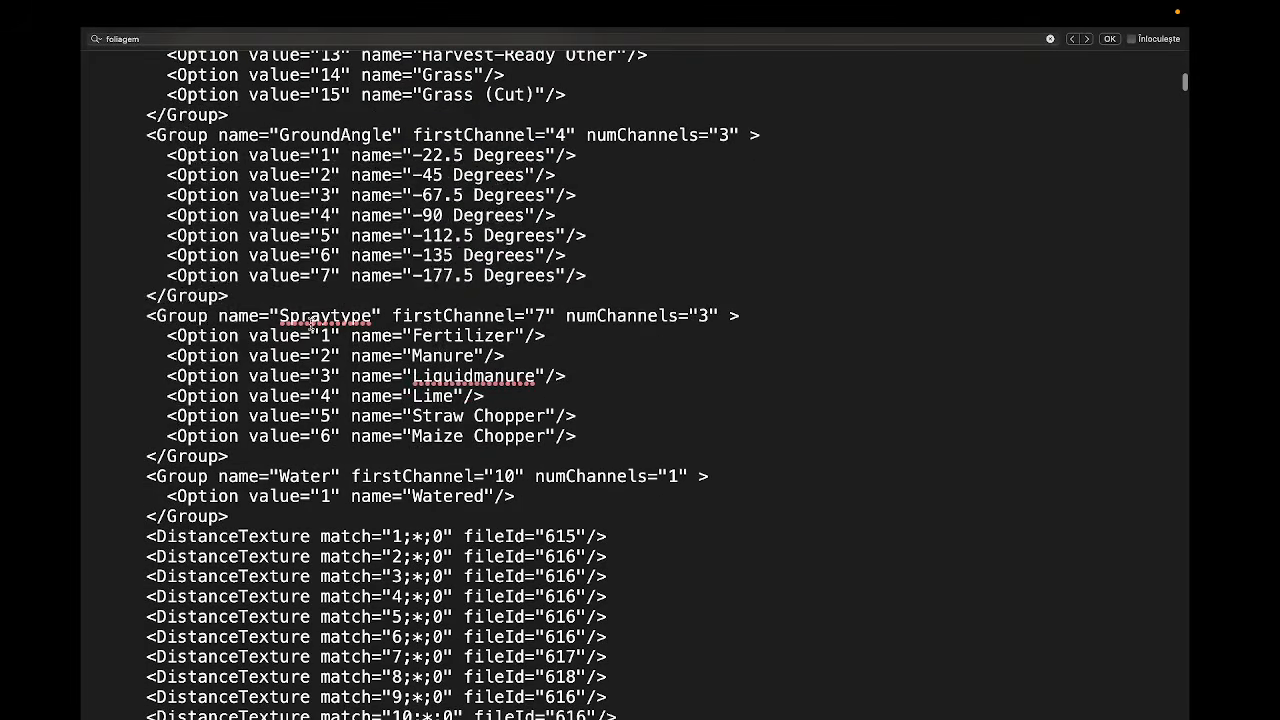
Try to find the terrain height layer in map.i3d by searching for "terrainhight".
{"action": "left_click_drag", "start_coordinate": [166, 40], "coordinate": [82, 35]}
{"action": "type", "text": "t"}
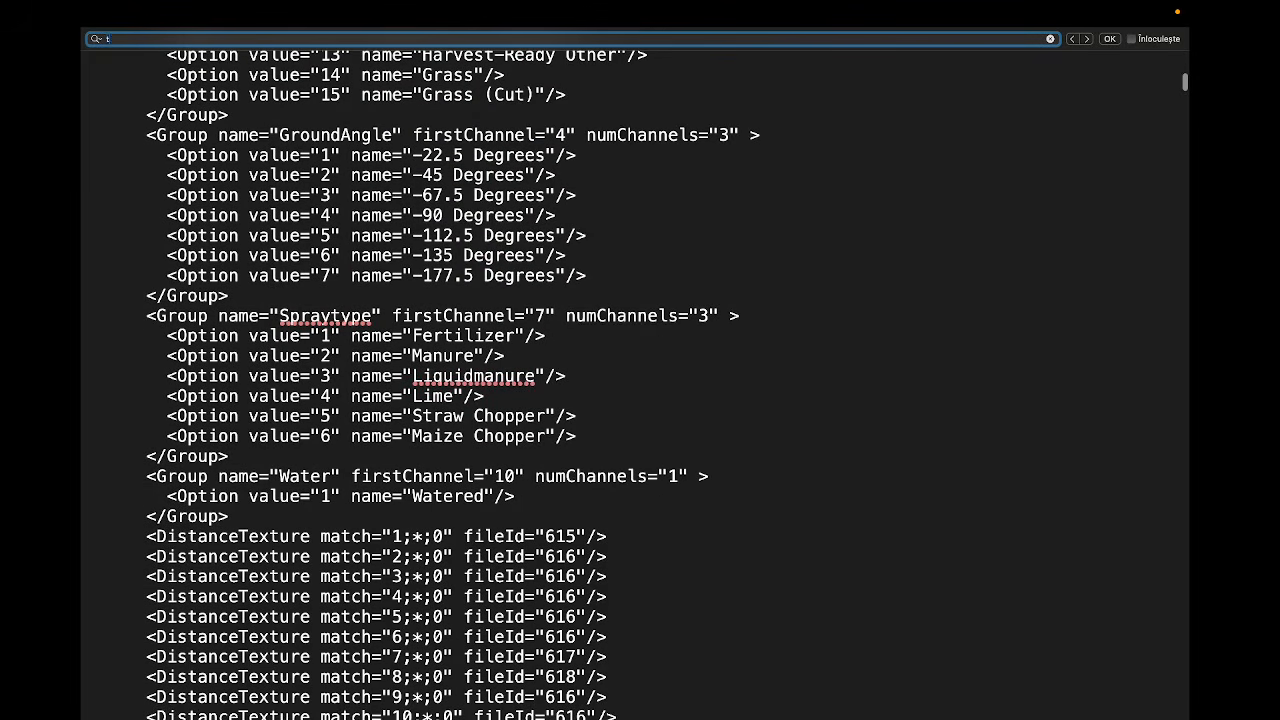
{"action": "type", "text": "errai"}
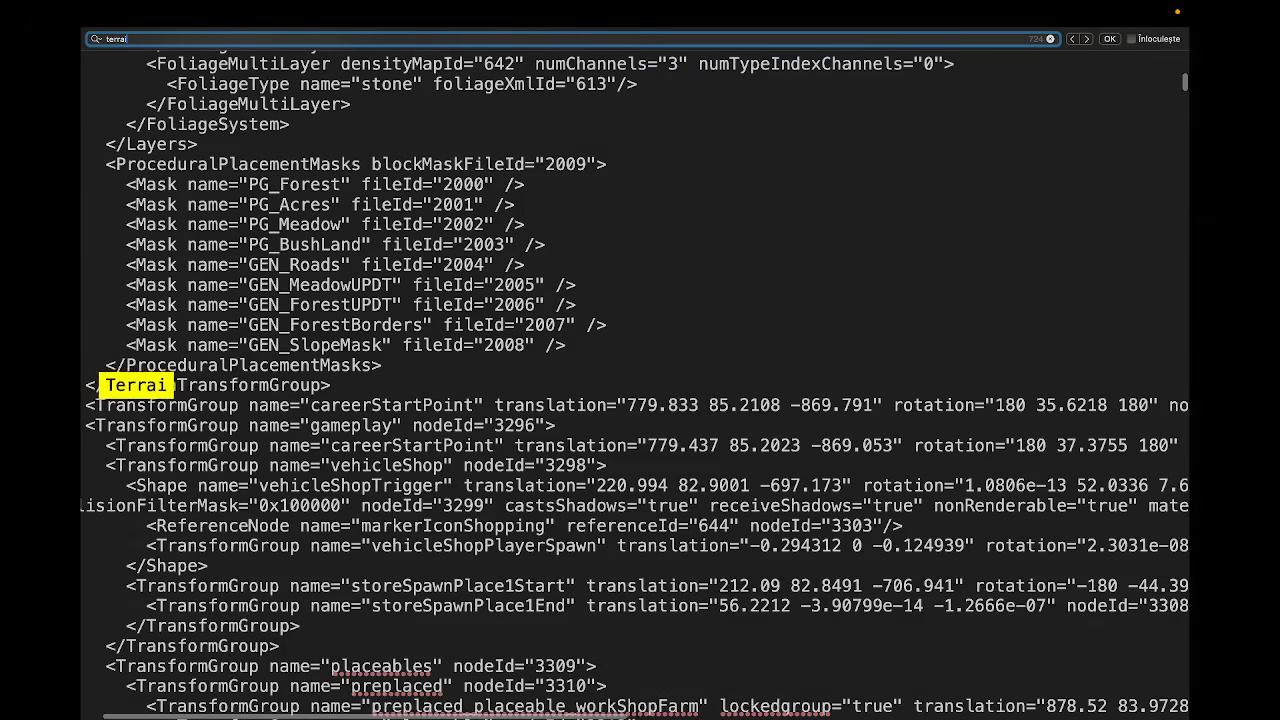
{"action": "type", "text": "nh"}
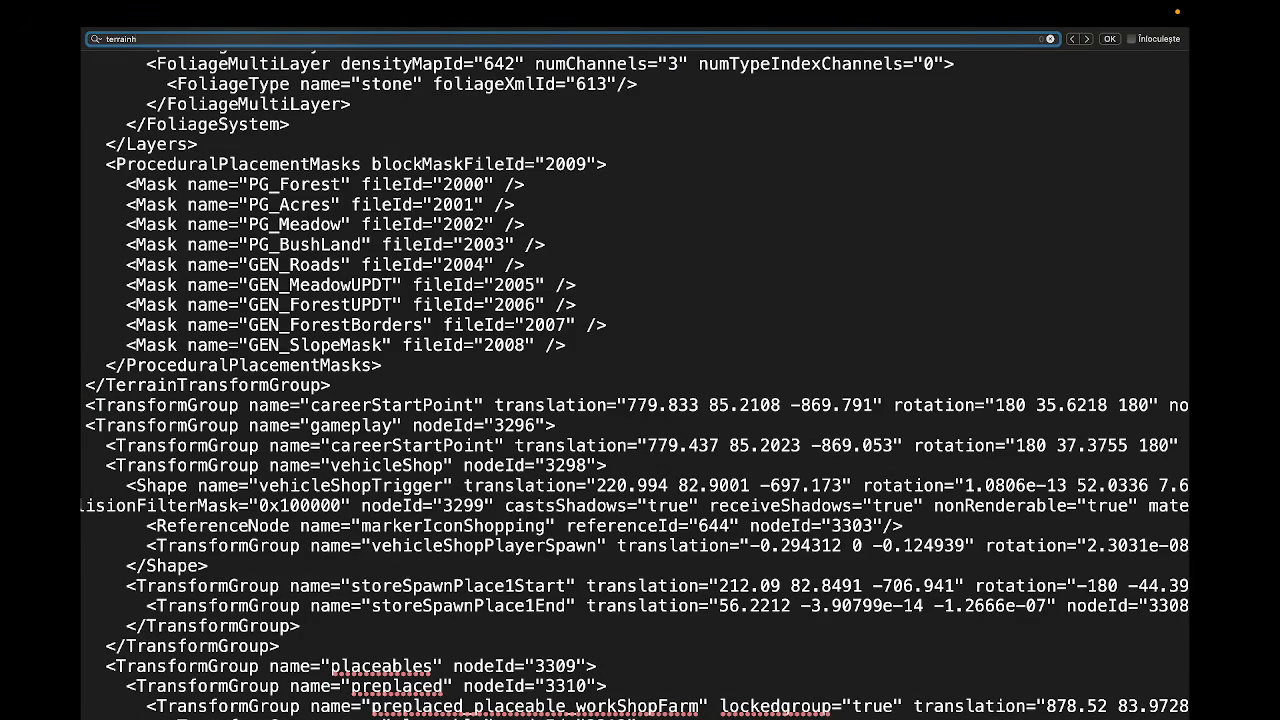
{"action": "type", "text": "e"}
Check the terrain height layer's exact name in the instructions and search map.i3d for "terraindetailh".
{"action": "key", "text": "ctrl+Right"}
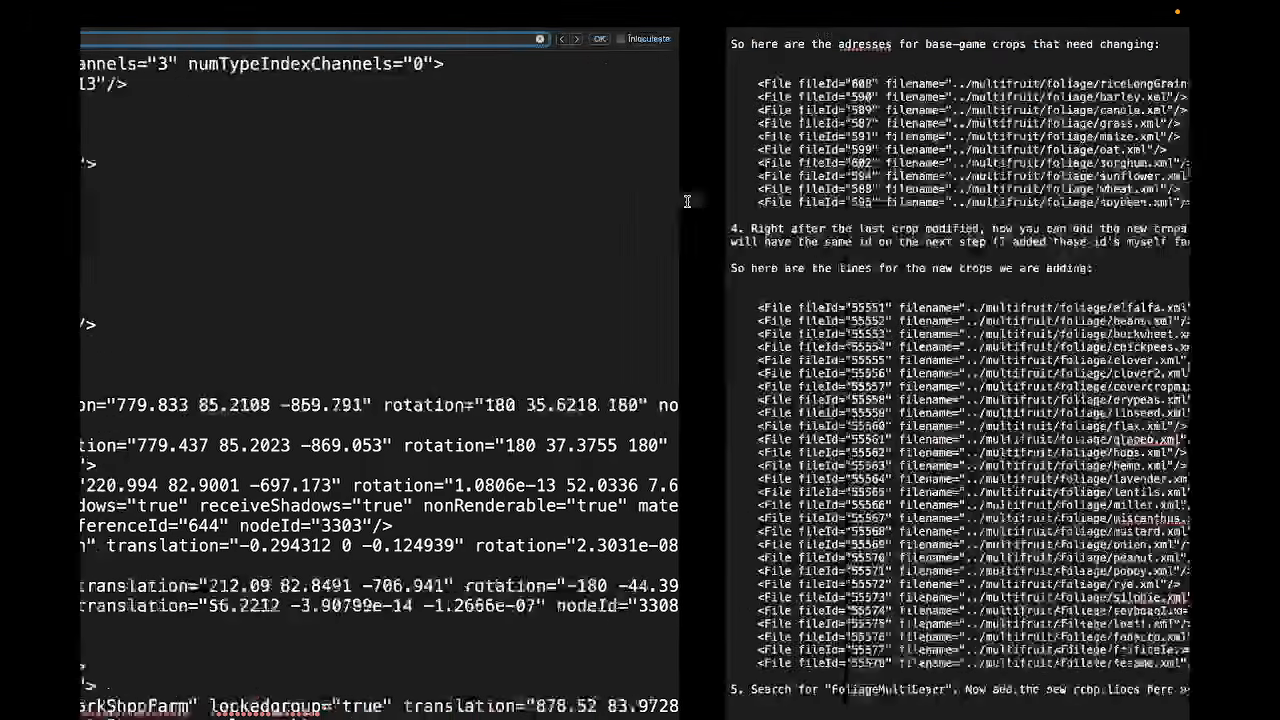
{"action": "scroll", "coordinate": [438, 213], "scroll_direction": "up", "scroll_amount": 10}
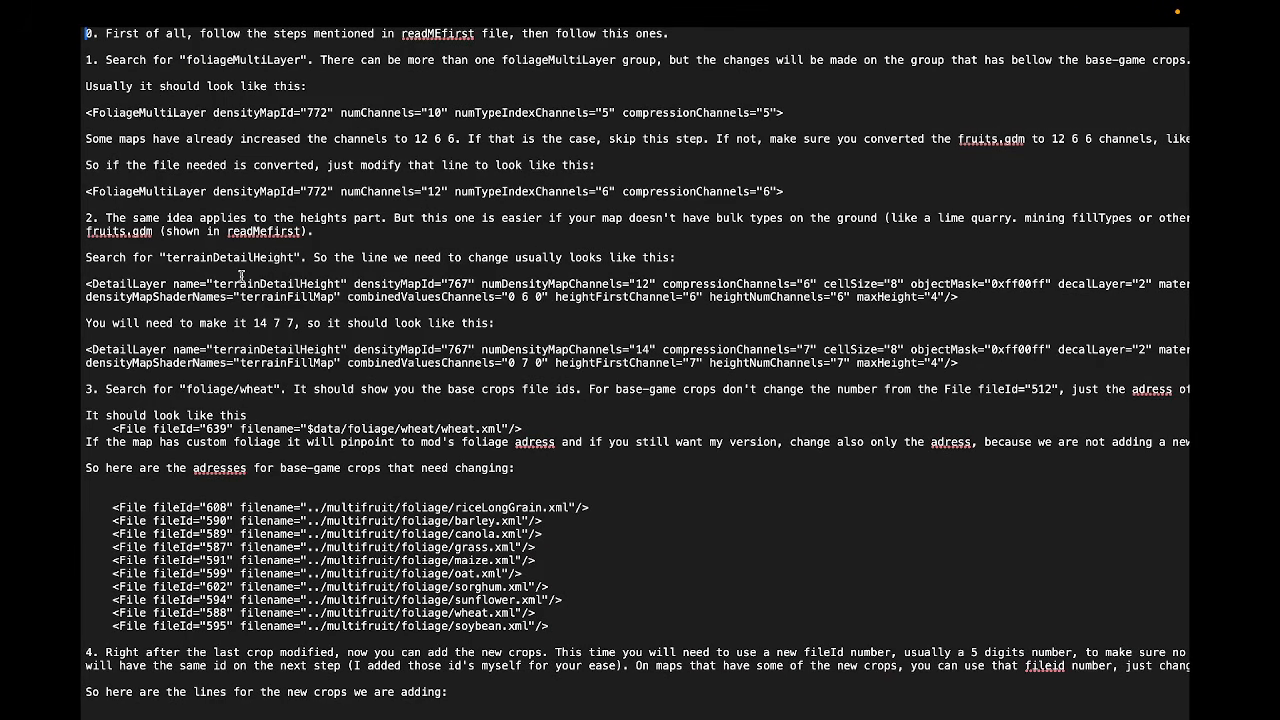
{"action": "key", "text": "ctrl+Left"}
{"action": "left_click", "coordinate": [172, 40]}
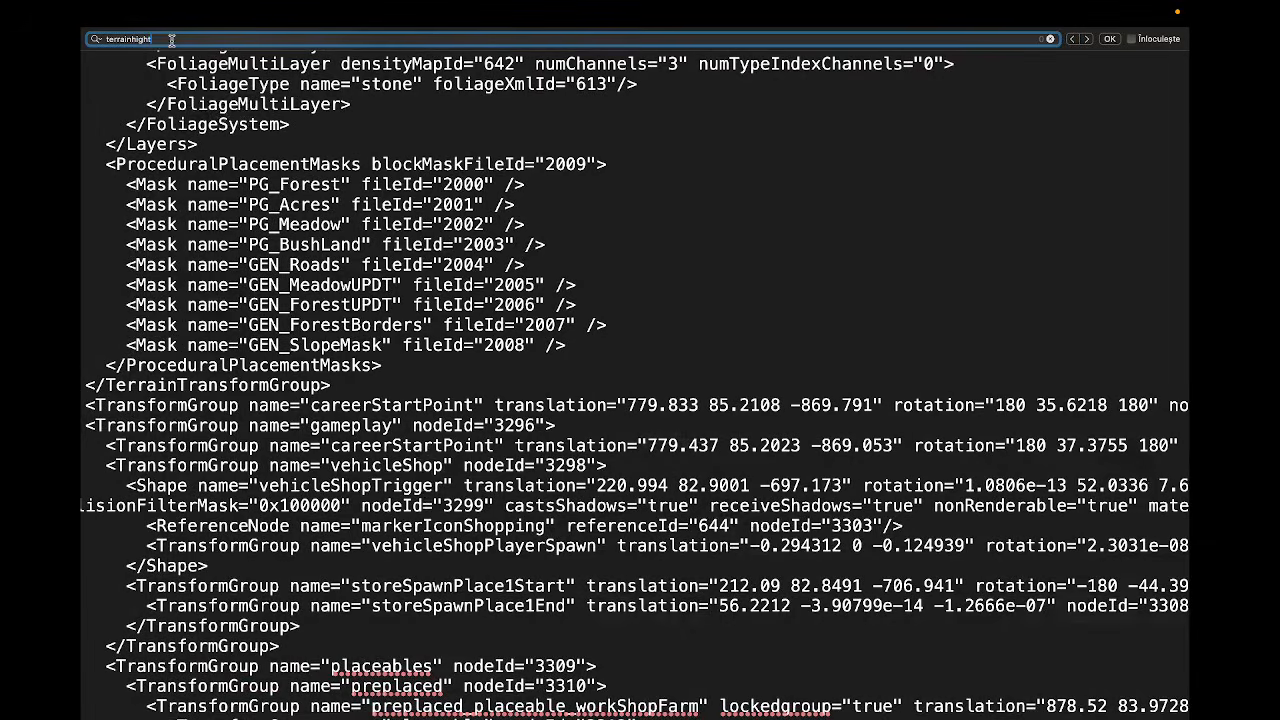
{"action": "key", "text": "BackSpace"}
{"action": "key", "text": "BackSpace"}
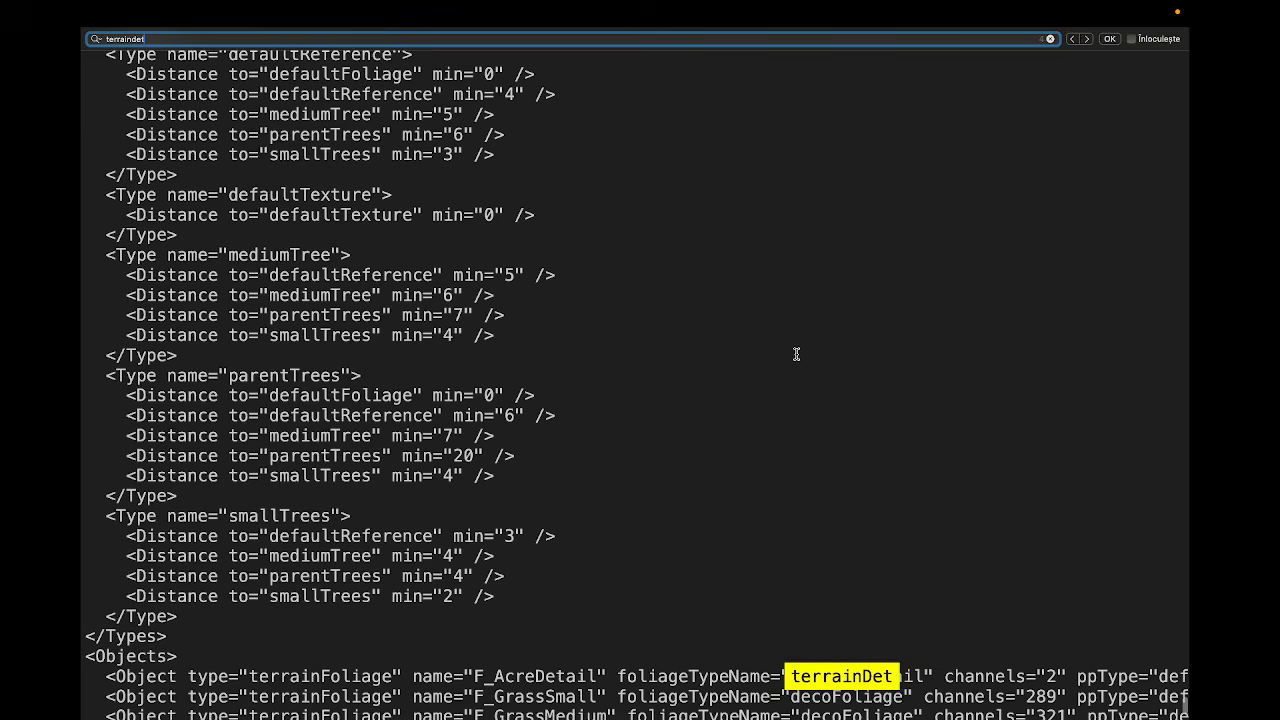
{"action": "scroll", "coordinate": [717, 443], "scroll_direction": "down", "scroll_amount": 3}
{"action": "type", "text": "deta"}
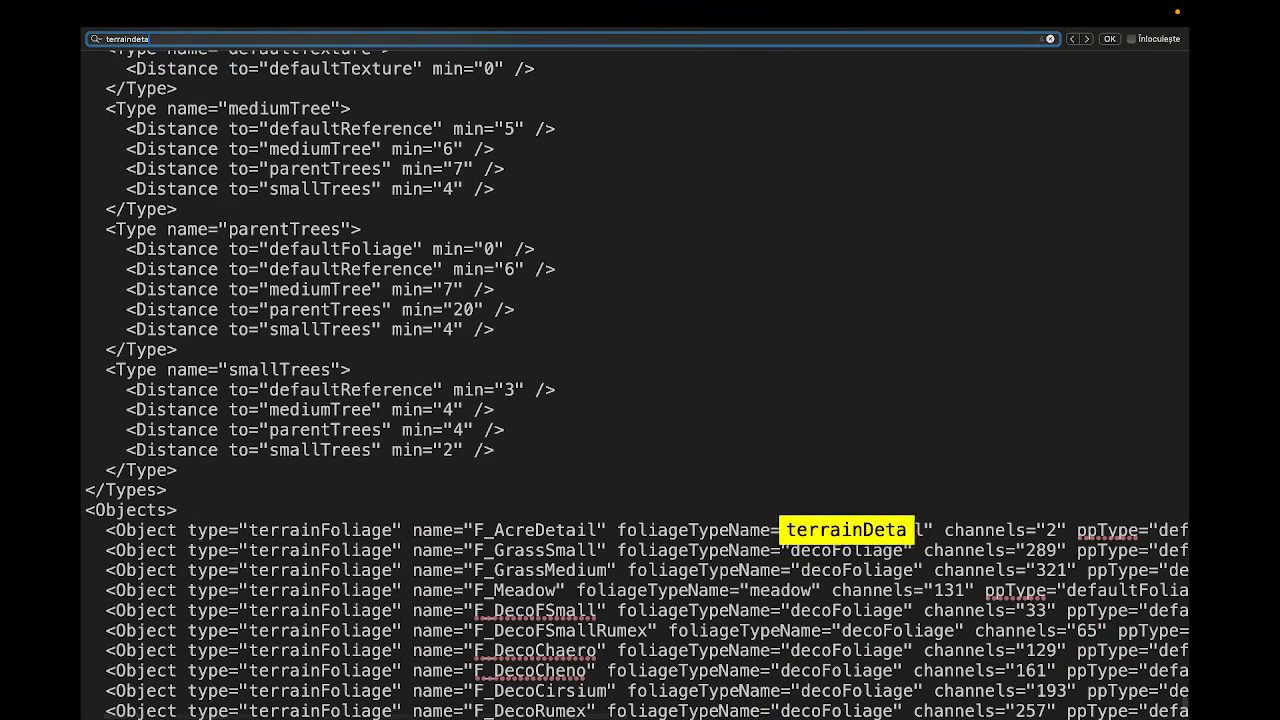
{"action": "type", "text": "il\""}
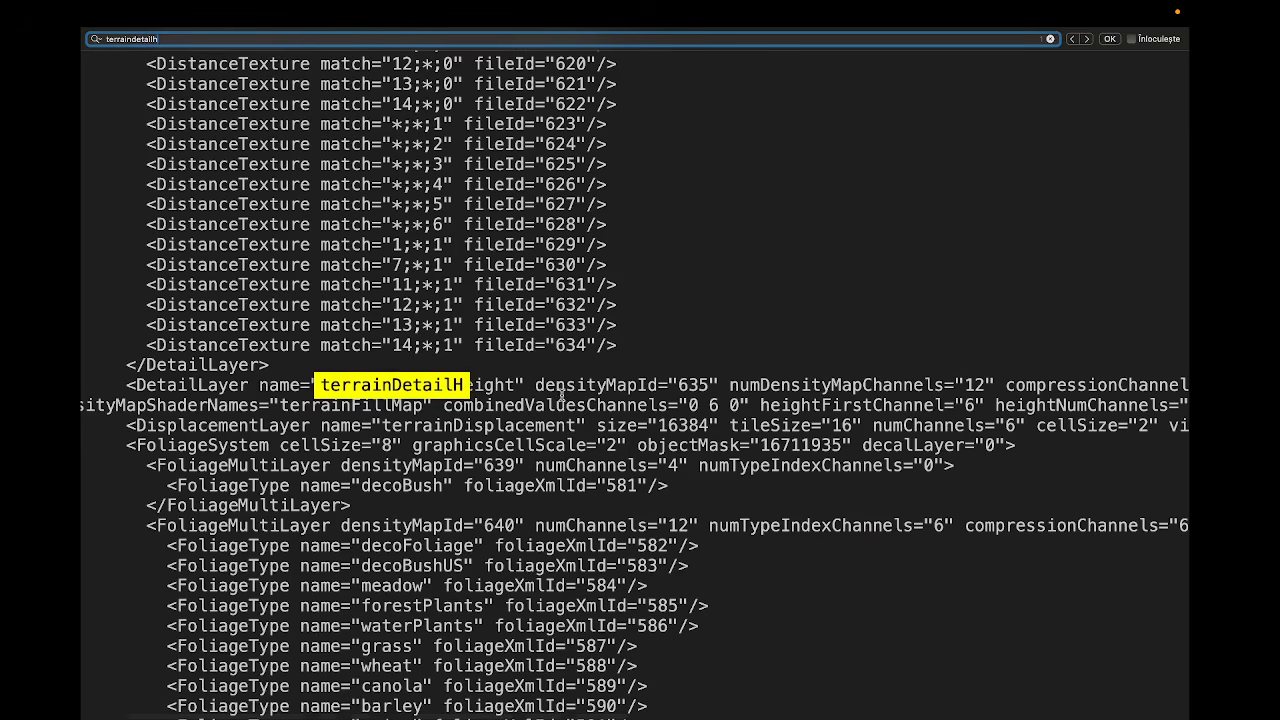
In the terrainDetailHeight DetailLayer line, set numDensityMapChannels to 14 and compressionChannels to 7.
{"action": "left_click", "coordinate": [568, 390]}
{"action": "scroll", "coordinate": [790, 408], "scroll_direction": "right", "scroll_amount": 3}
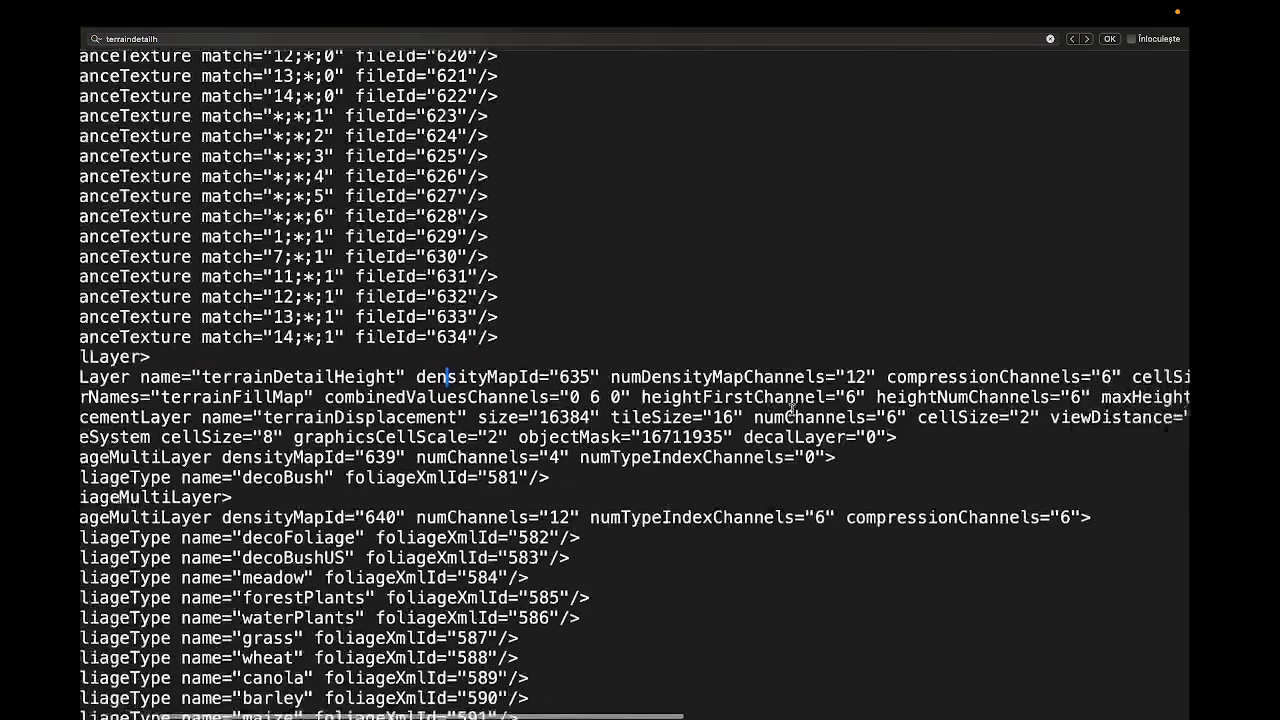
{"action": "scroll", "coordinate": [790, 408], "scroll_direction": "right", "scroll_amount": 3}
{"action": "scroll", "coordinate": [709, 394], "scroll_direction": "up", "scroll_amount": 2}
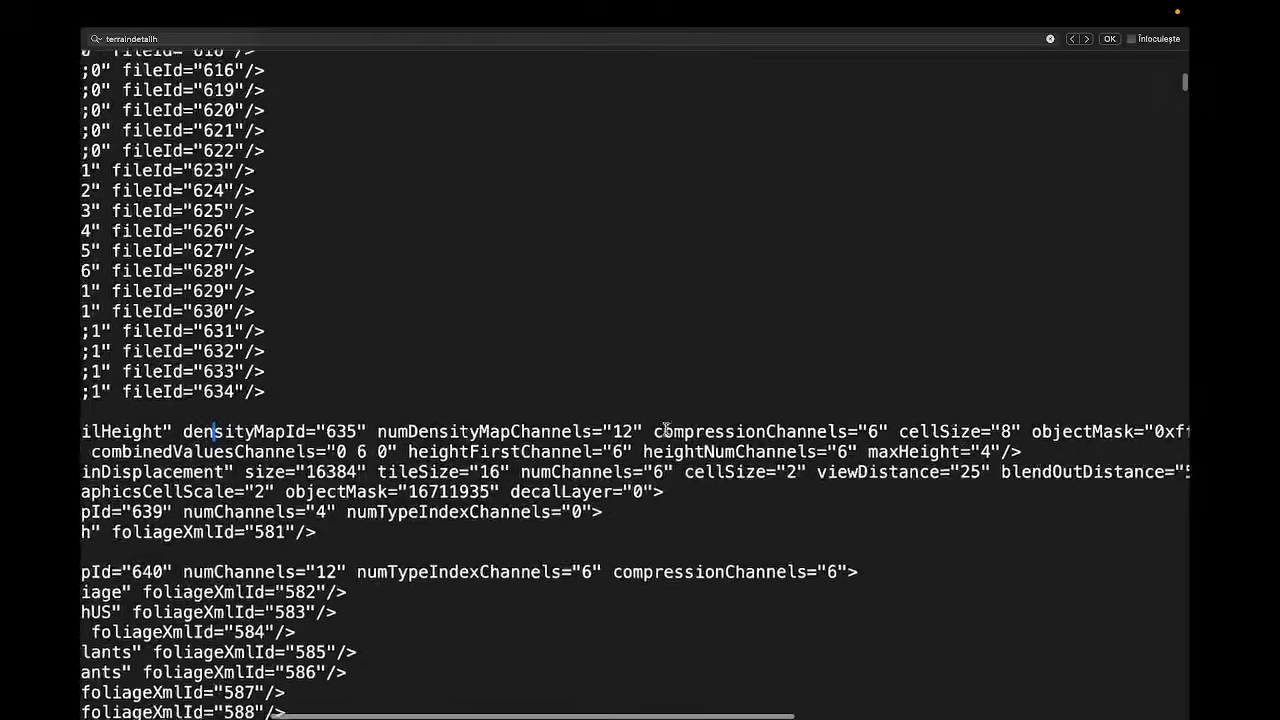
{"action": "double_click", "coordinate": [604, 429]}
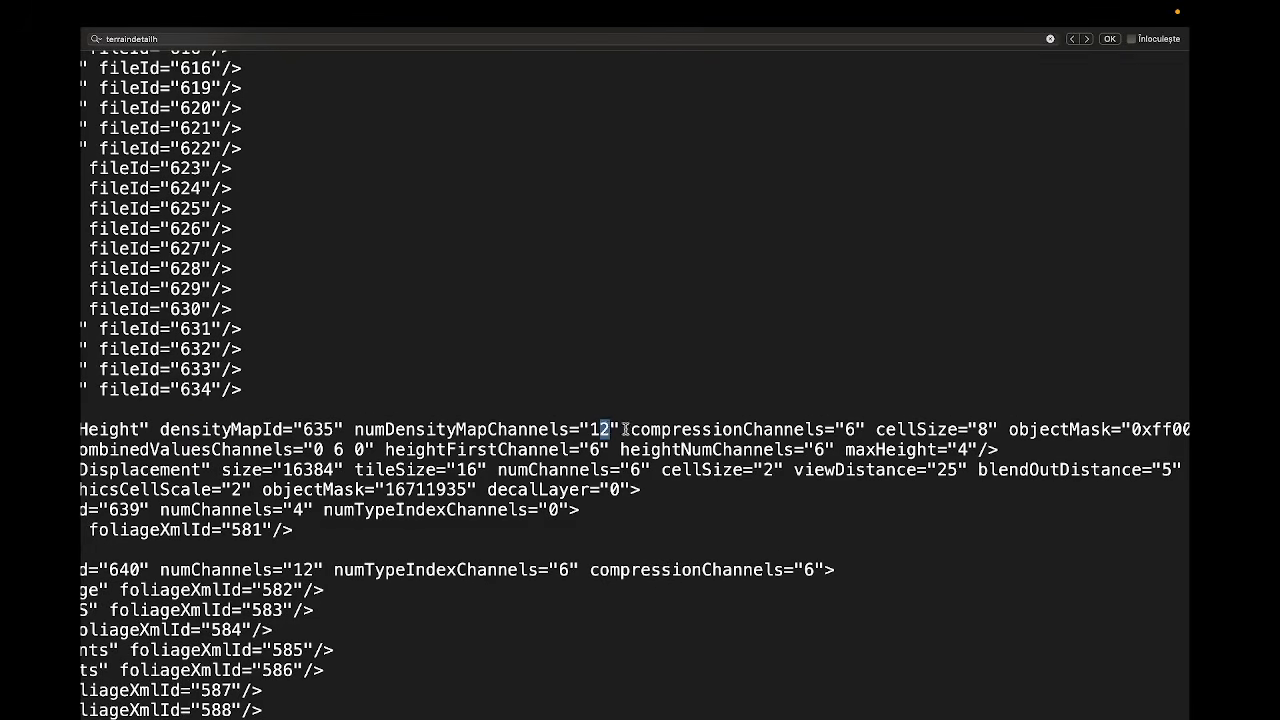
{"action": "type", "text": "14"}
{"action": "double_click", "coordinate": [849, 429]}
{"action": "scroll", "coordinate": [900, 440], "scroll_direction": "right", "scroll_amount": 5}
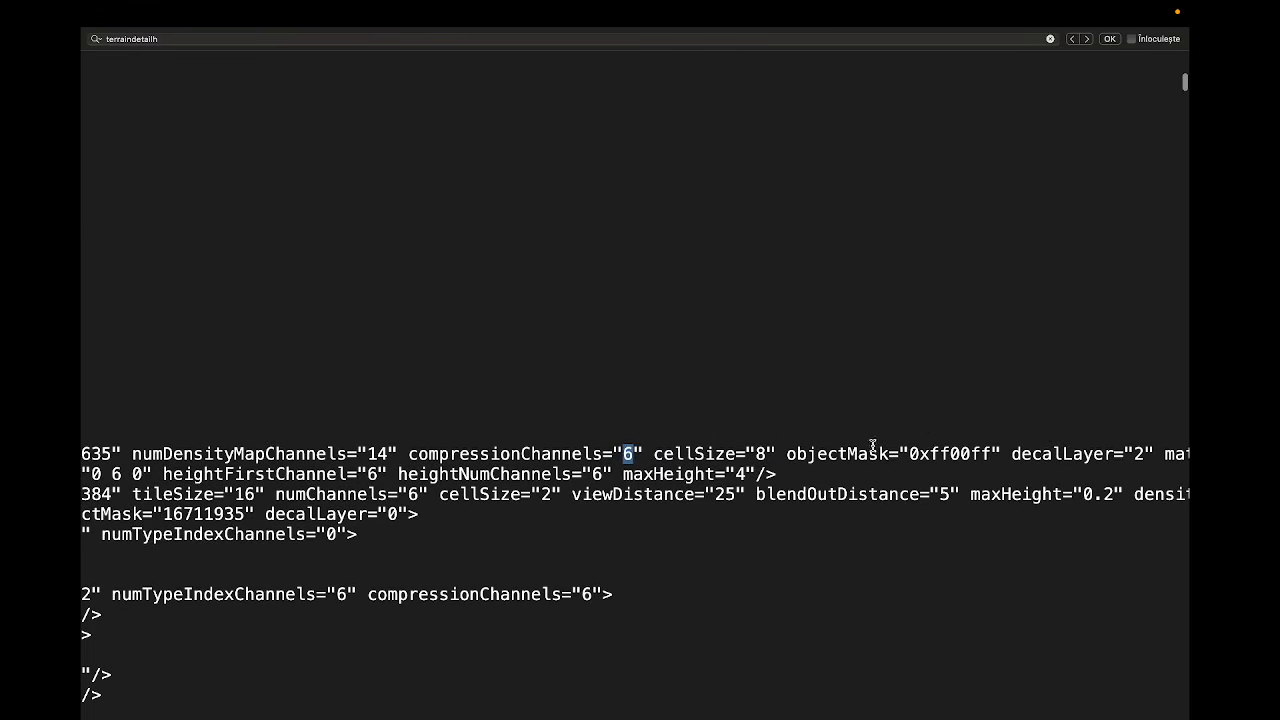
{"action": "type", "text": "7"}
In the terrainDetailHeight layer, set combinedValuesChannels to "0 7 0" and heightFirstChannel to 7.
{"action": "scroll", "coordinate": [893, 455], "scroll_direction": "right", "scroll_amount": 3}
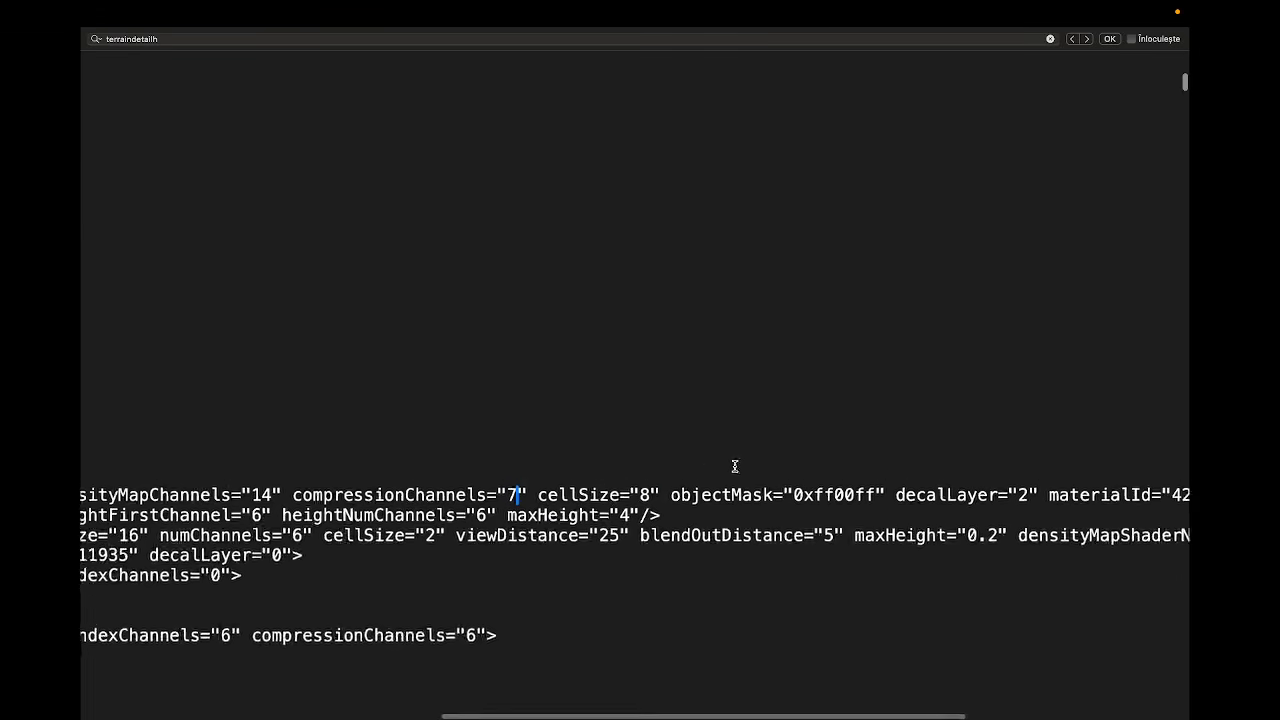
{"action": "scroll", "coordinate": [697, 492], "scroll_direction": "right", "scroll_amount": 6}
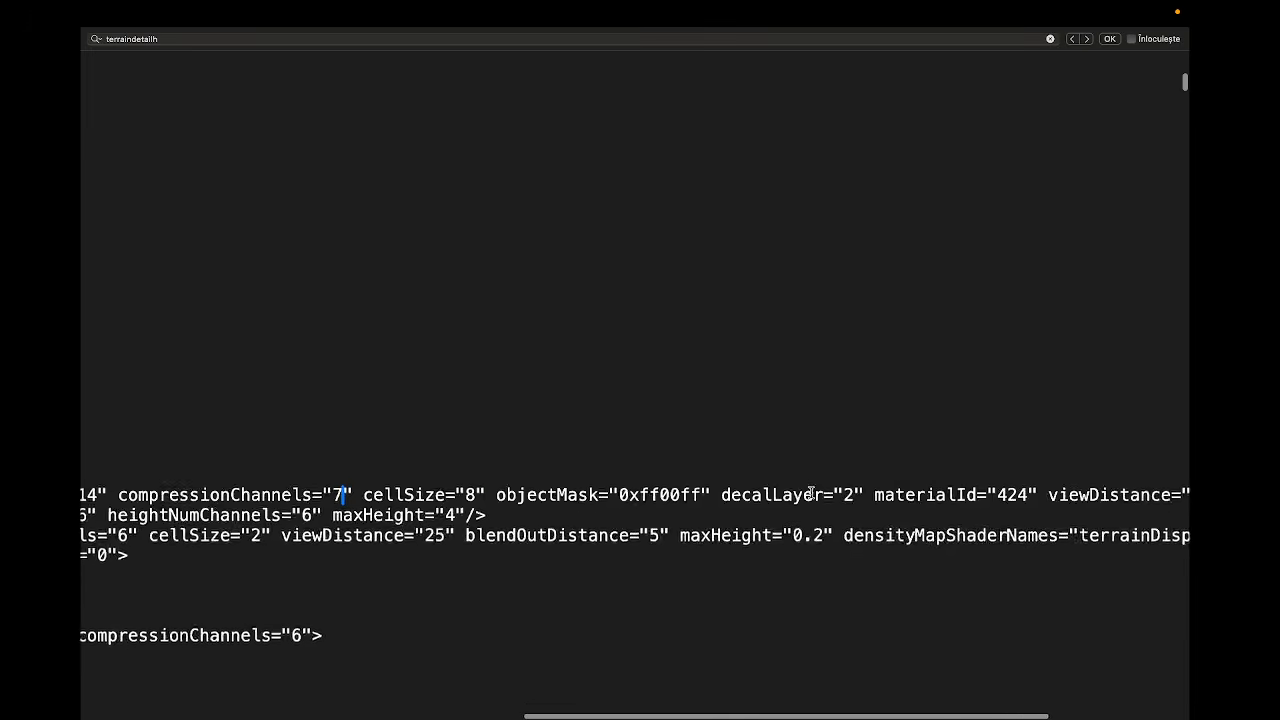
{"action": "scroll", "coordinate": [850, 513], "scroll_direction": "right", "scroll_amount": 4}
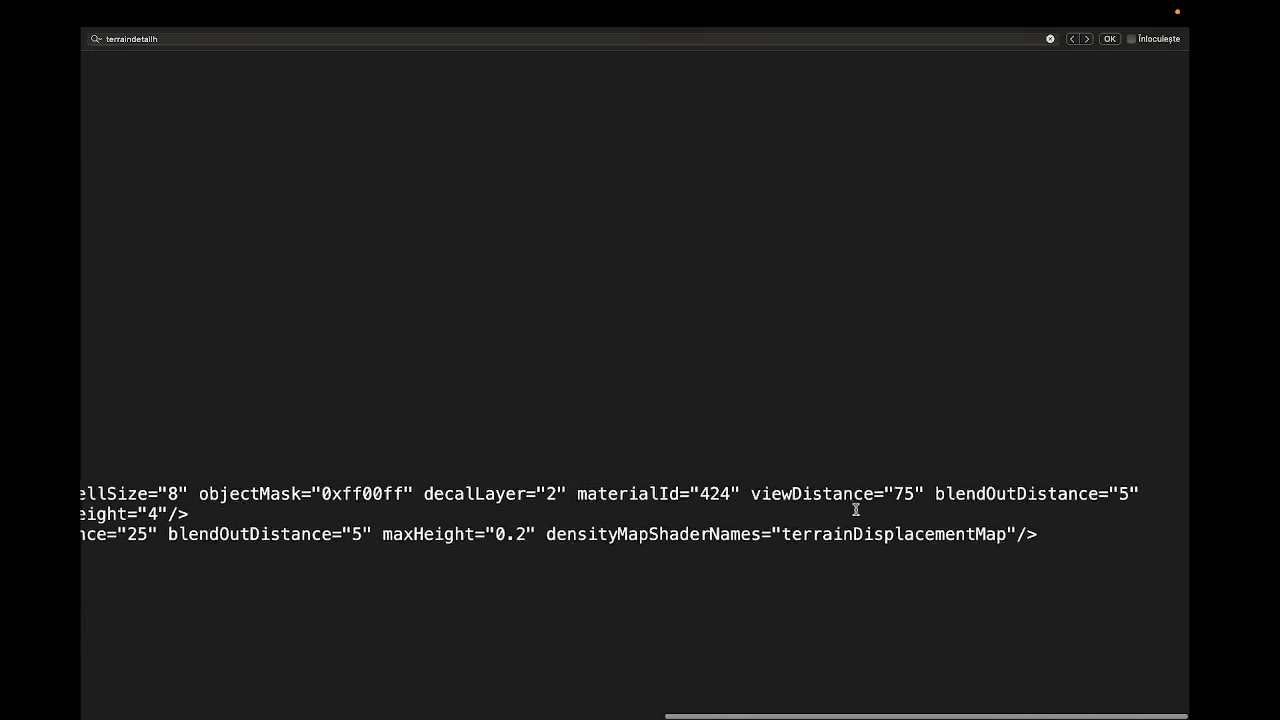
{"action": "scroll", "coordinate": [986, 545], "scroll_direction": "left", "scroll_amount": 20}
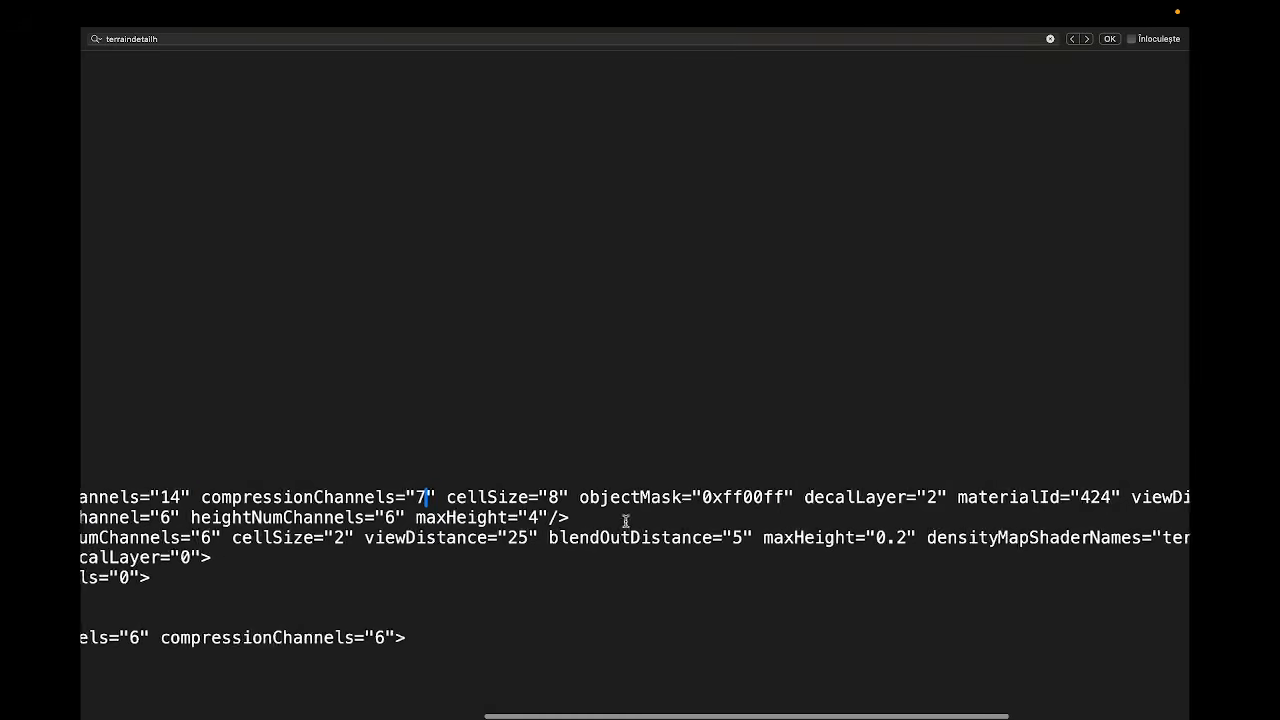
{"action": "scroll", "coordinate": [320, 542], "scroll_direction": "left", "scroll_amount": 4}
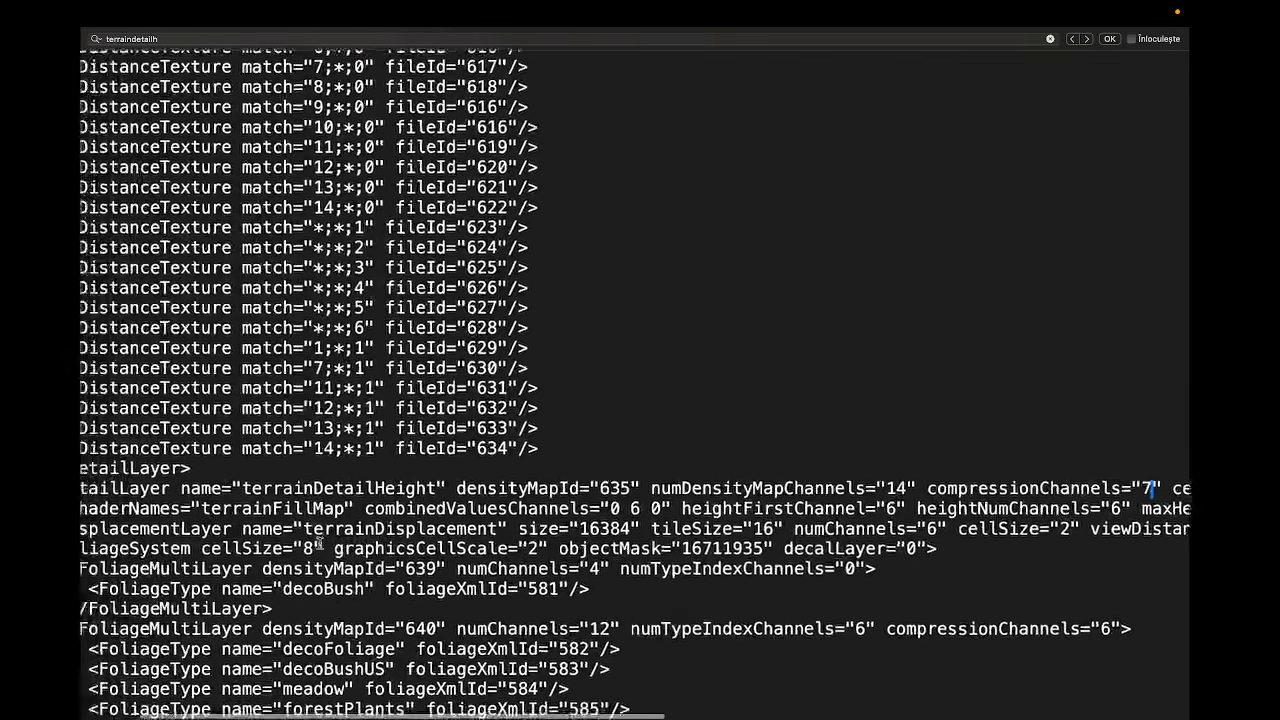
{"action": "scroll", "coordinate": [537, 524], "scroll_direction": "right", "scroll_amount": 3}
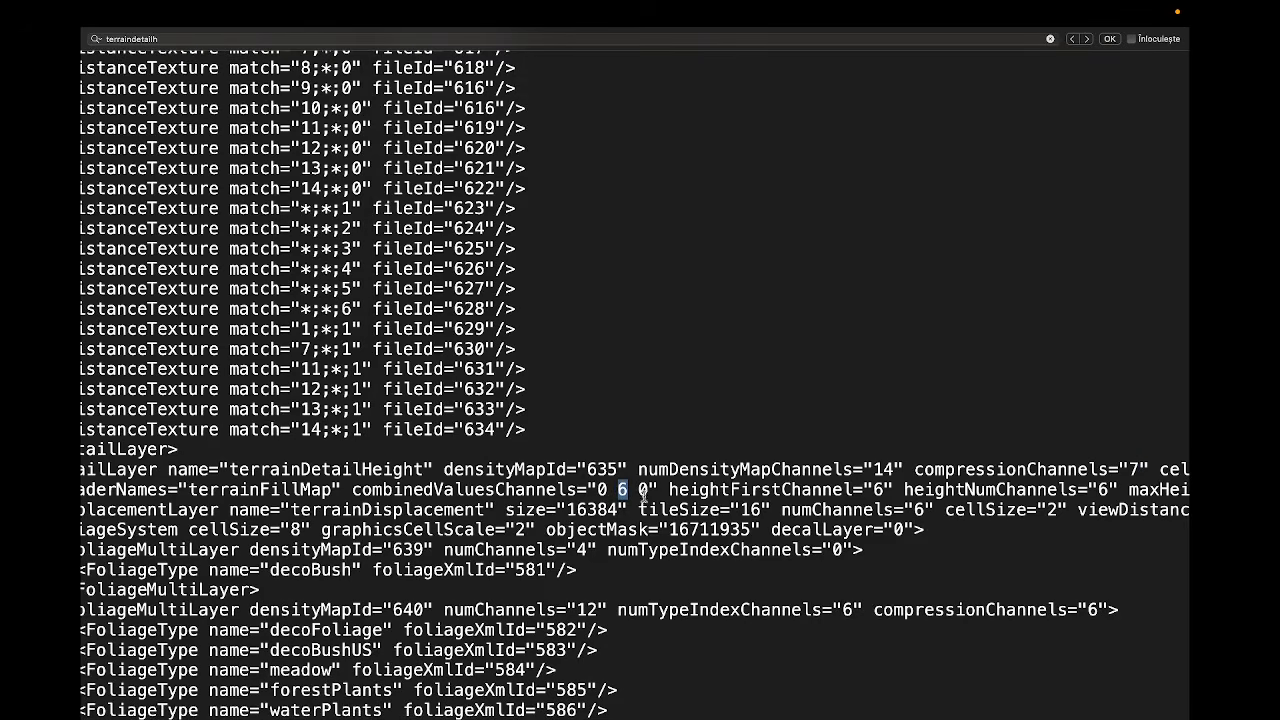
{"action": "scroll", "coordinate": [647, 497], "scroll_direction": "right", "scroll_amount": 5}
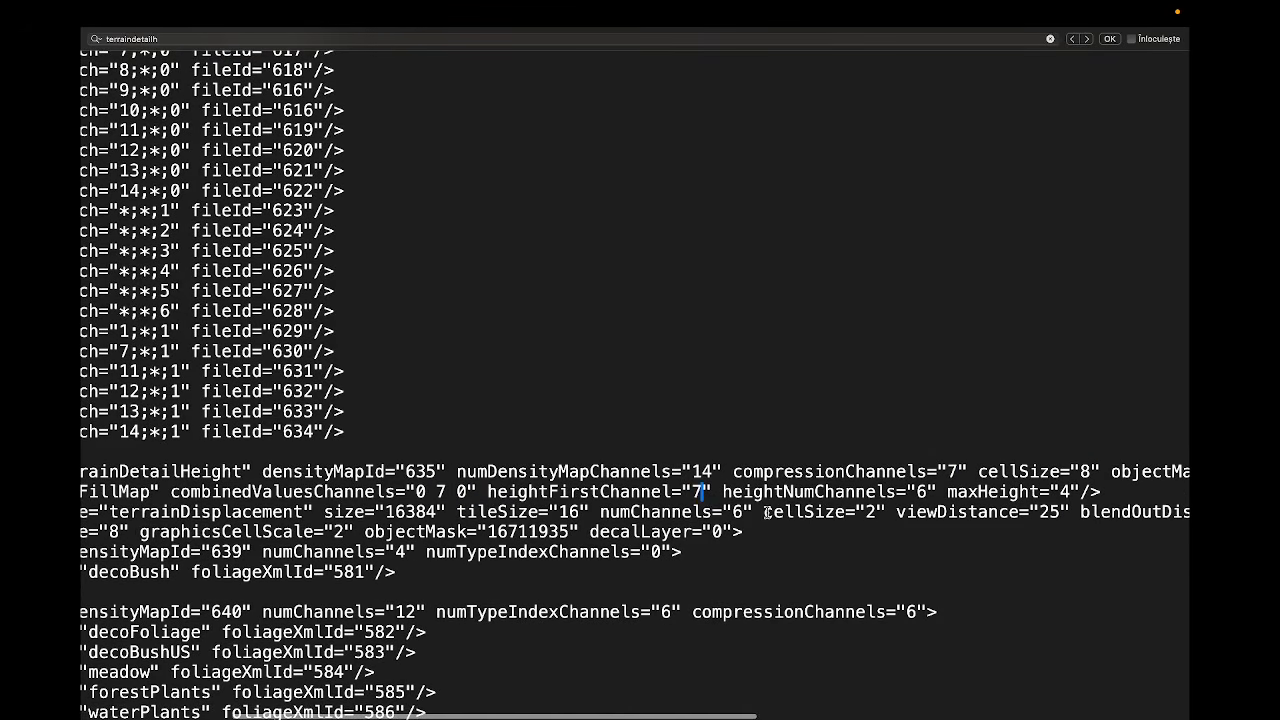
{"action": "scroll", "coordinate": [766, 512], "scroll_direction": "right", "scroll_amount": 5}
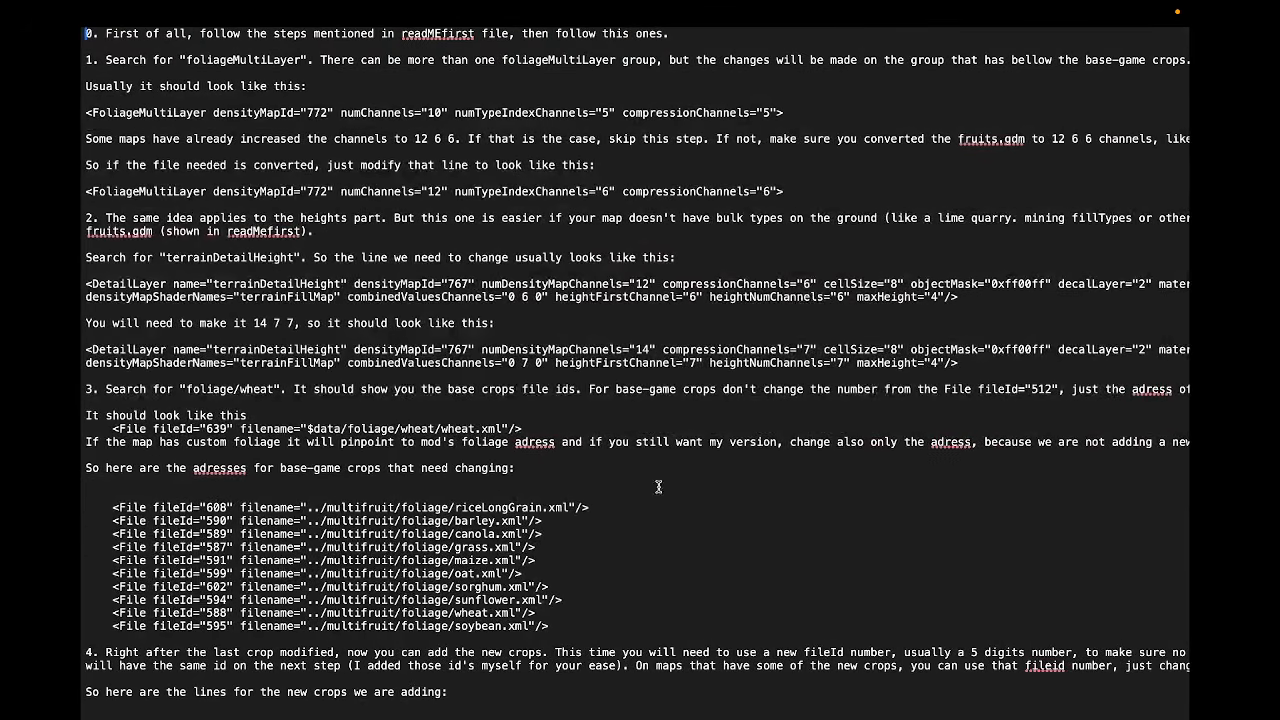
Locate the density map file entries in map.i3d by searching for "fruits.gdm" and "fruits.pn".
{"action": "key", "text": "ctrl+Left"}
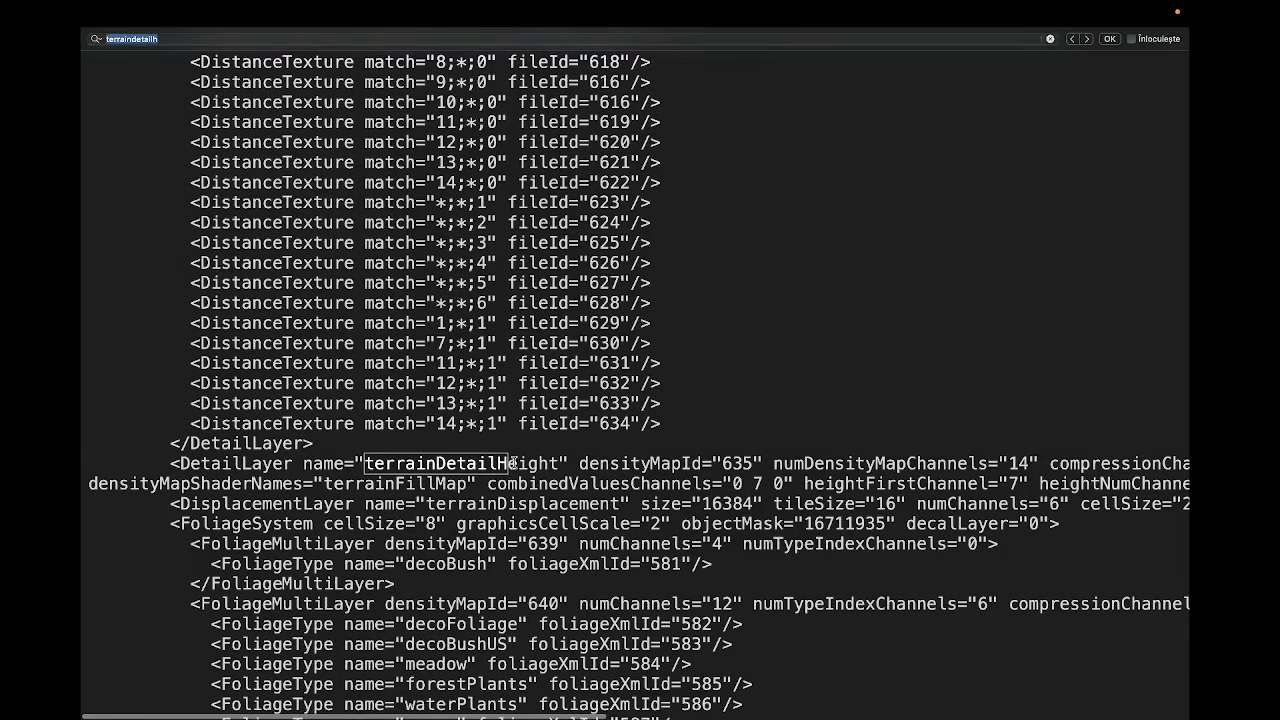
{"action": "type", "text": "fru"}
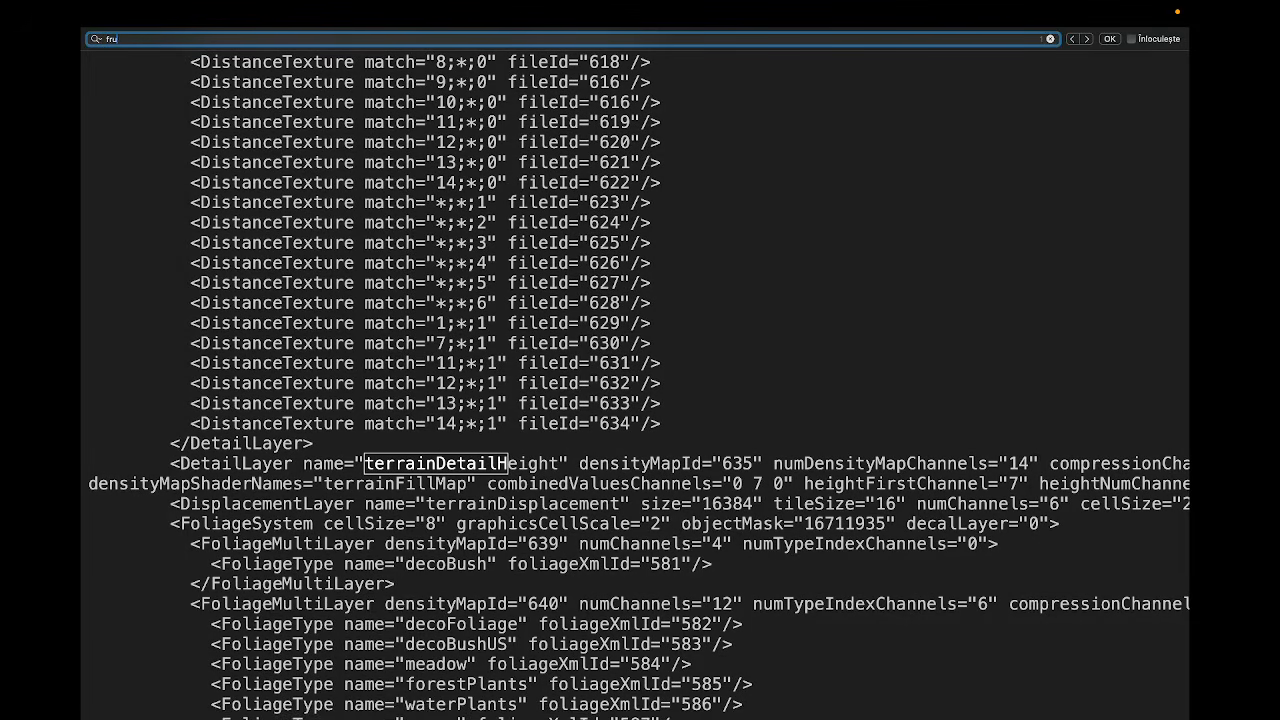
{"action": "type", "text": "its.gdm"}
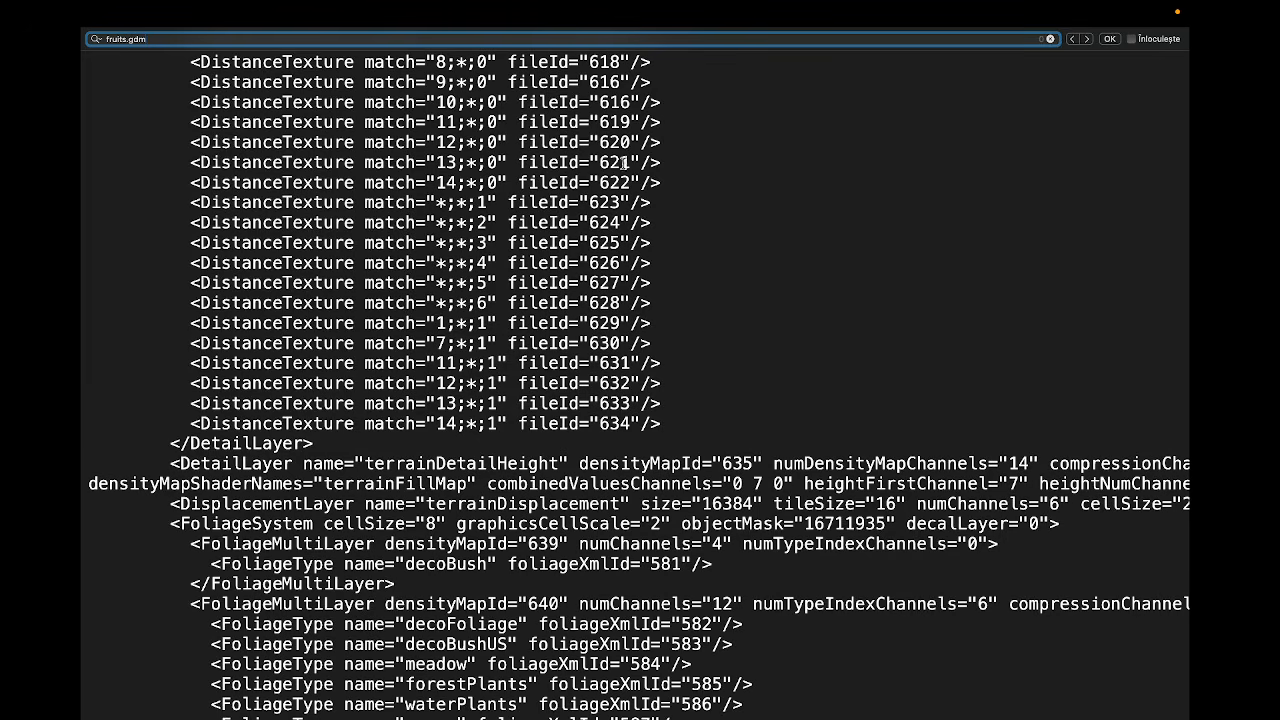
{"action": "scroll", "coordinate": [624, 162], "scroll_direction": "up", "scroll_amount": 5}
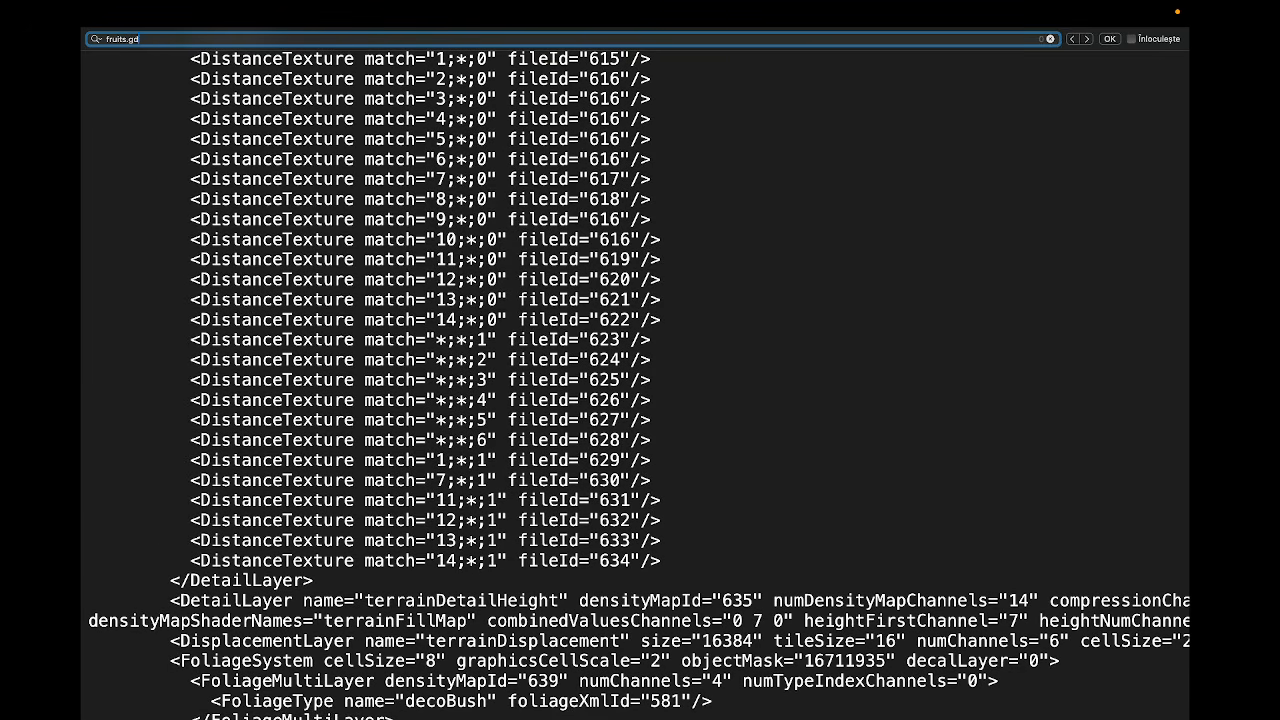
{"action": "type", "text": "pn"}
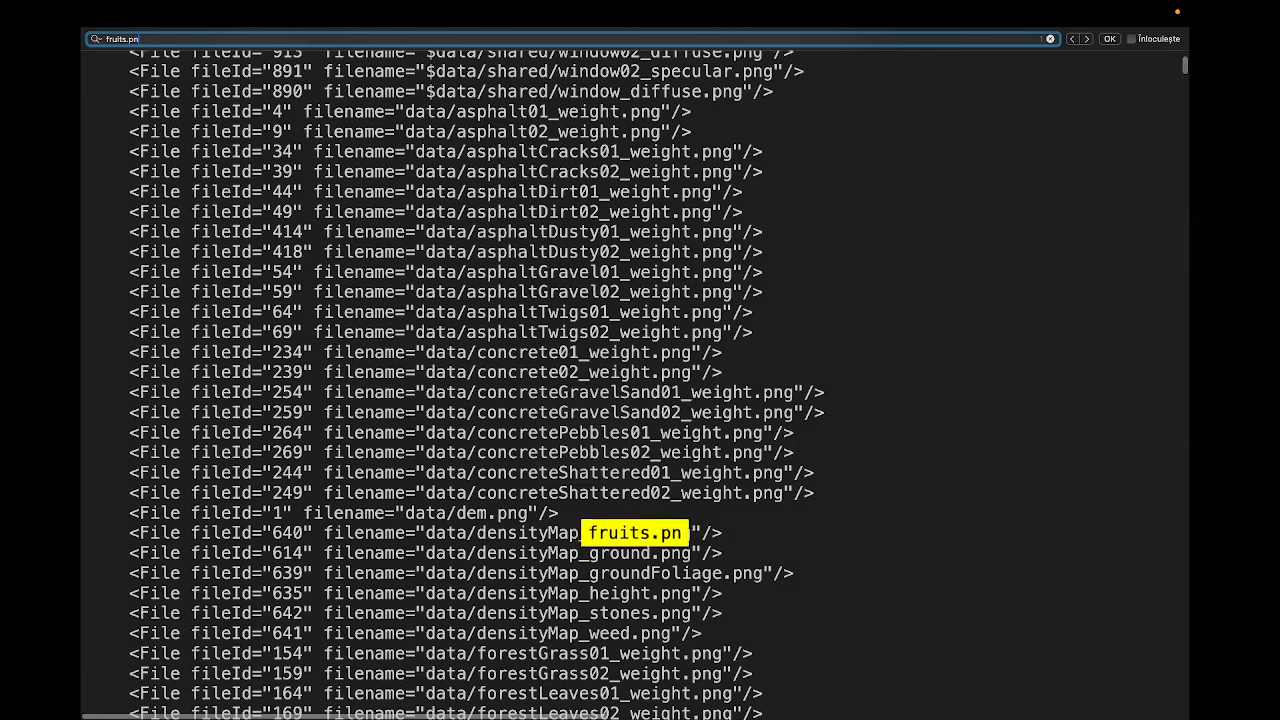
{"action": "left_click", "coordinate": [556, 545]}
{"action": "scroll", "coordinate": [662, 518], "scroll_direction": "down", "scroll_amount": 2}
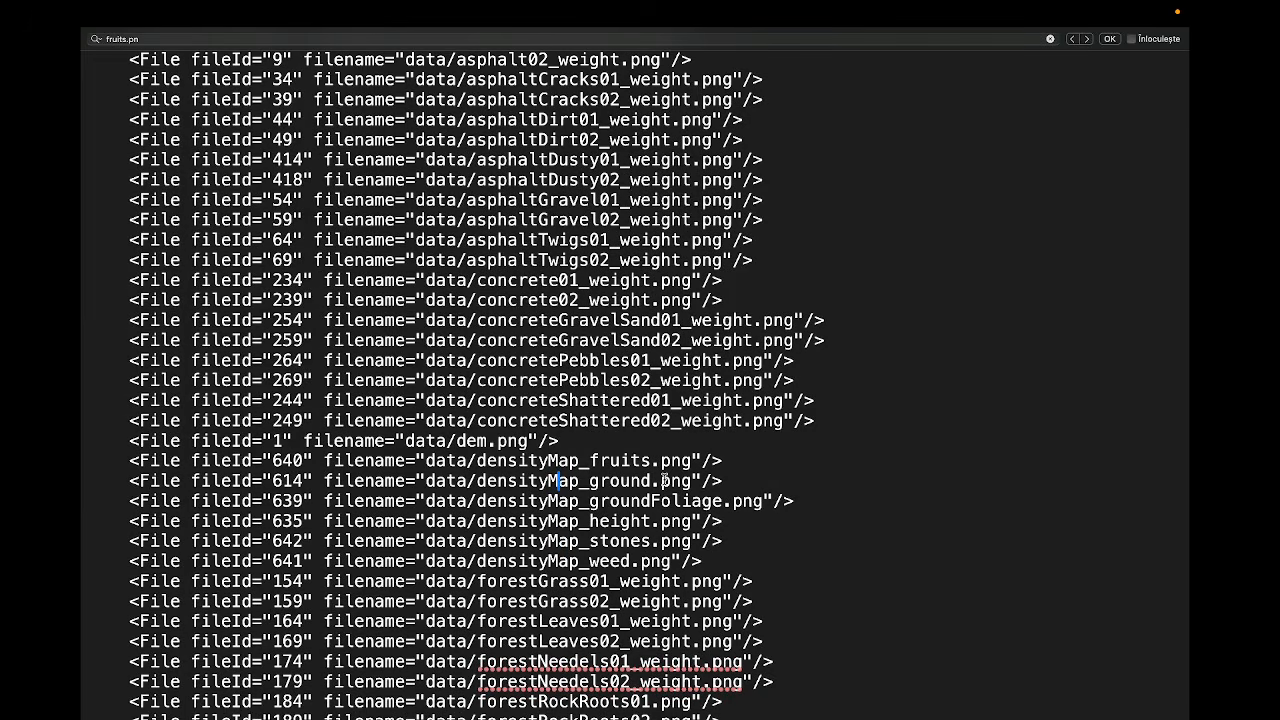
{"action": "scroll", "coordinate": [664, 481], "scroll_direction": "down", "scroll_amount": 4}
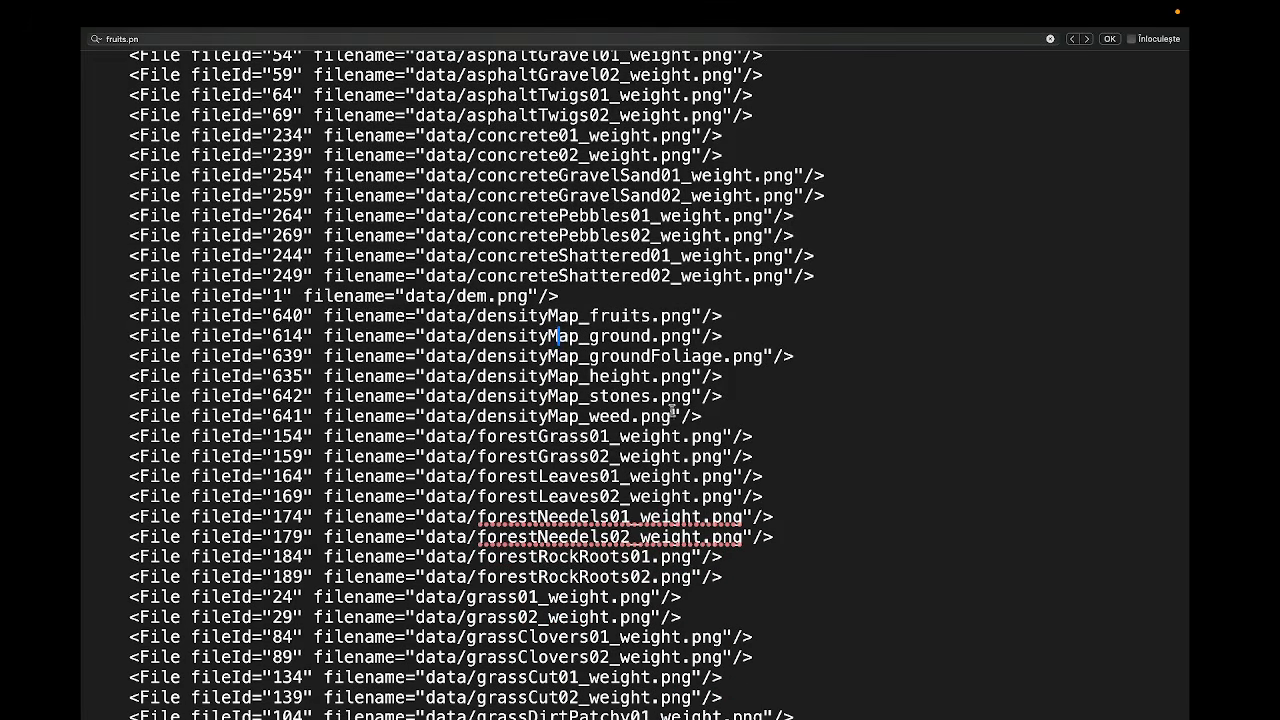
{"action": "scroll", "coordinate": [670, 316], "scroll_direction": "up", "scroll_amount": 3}
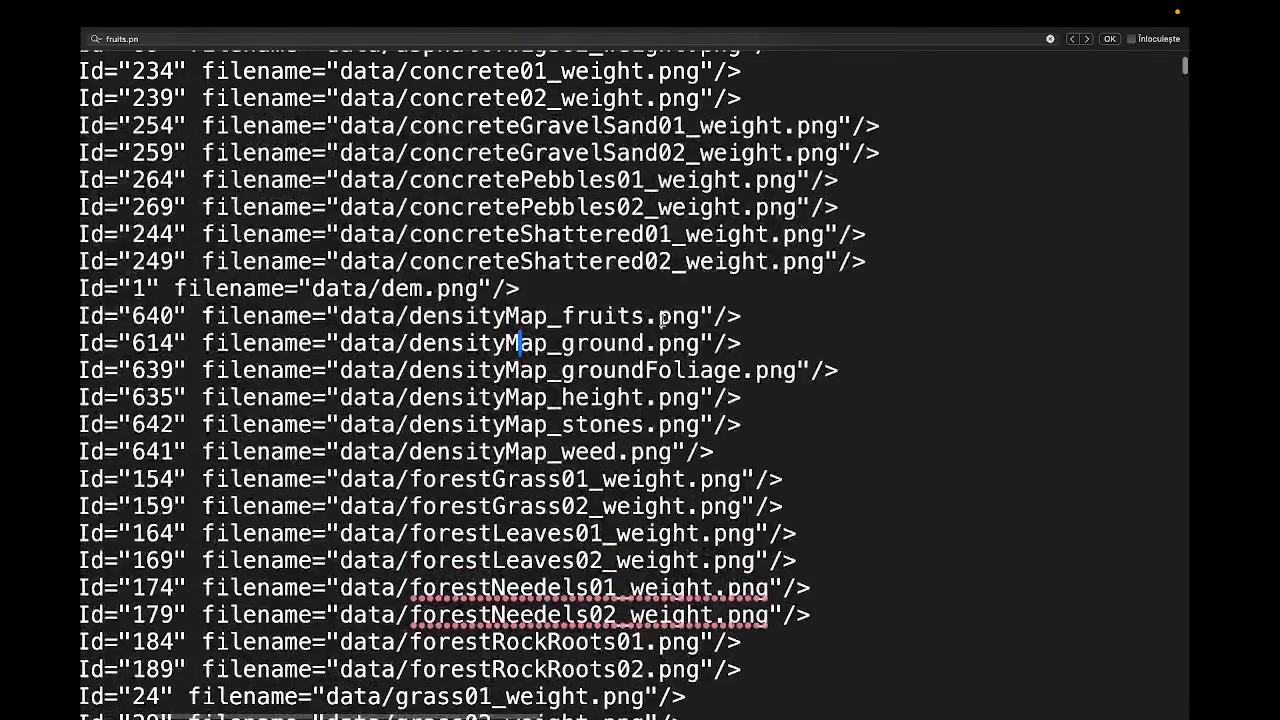
Try the gdm extension on the densityMap_fruits file entry and restore its png extension.
{"action": "double_click", "coordinate": [676, 316]}
{"action": "type", "text": "gdm"}
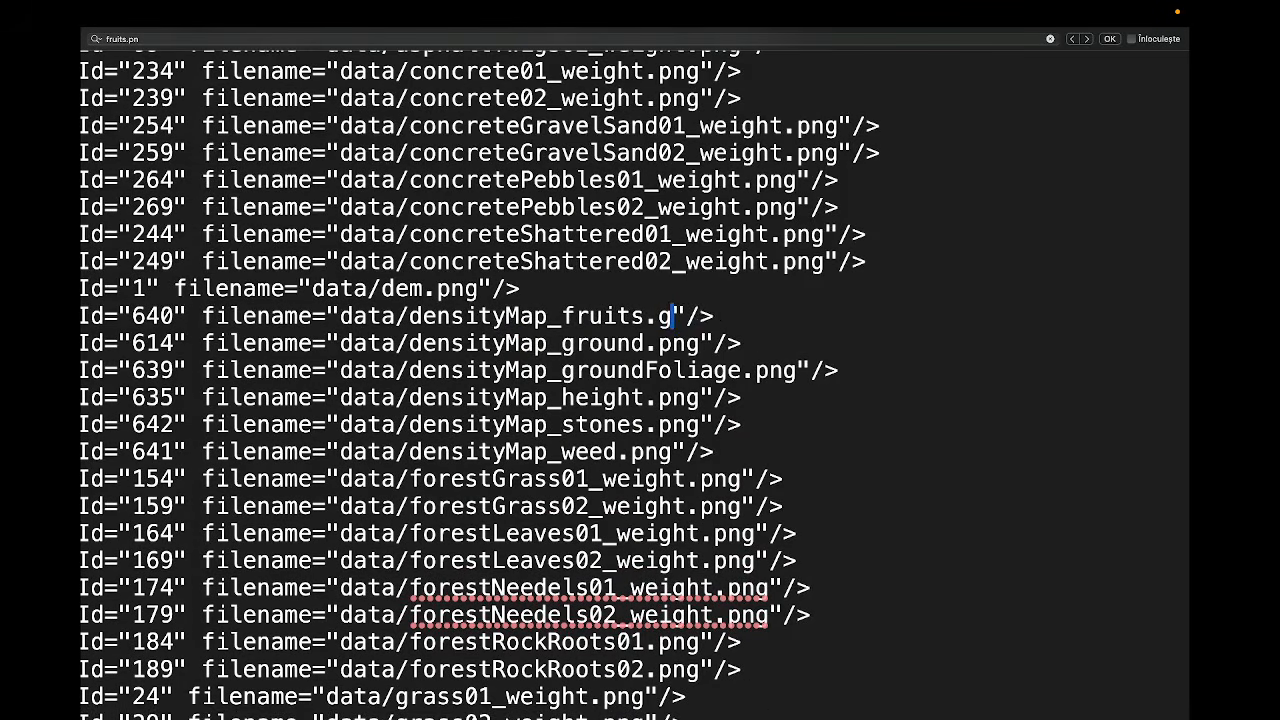
{"action": "key", "text": "BackSpace"}
{"action": "key", "text": "BackSpace"}
{"action": "key", "text": "BackSpace"}
{"action": "type", "text": "png"}
Change the ground, groundFoliage, height, stones and weed density map entries' extensions to gdm and close map.i3d.
{"action": "left_click_drag", "start_coordinate": [659, 343], "coordinate": [794, 372]}
{"action": "type", "text": "gdm"}
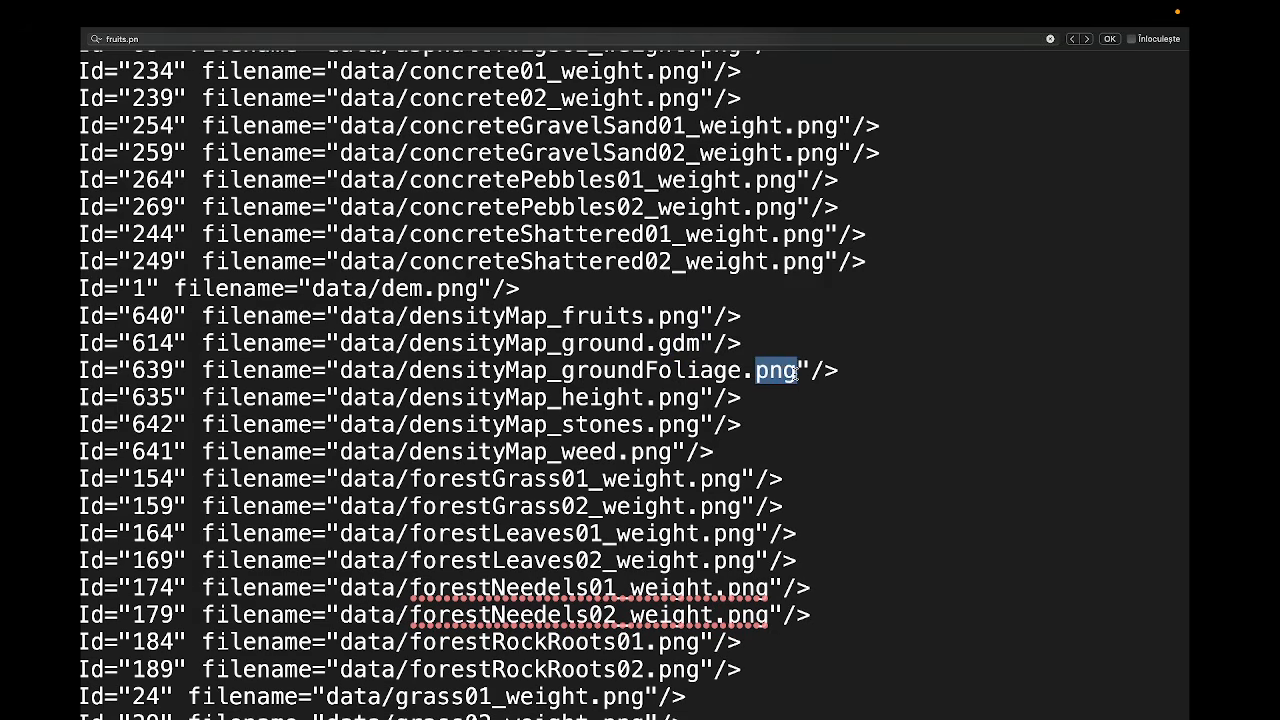
{"action": "type", "text": "gdm"}
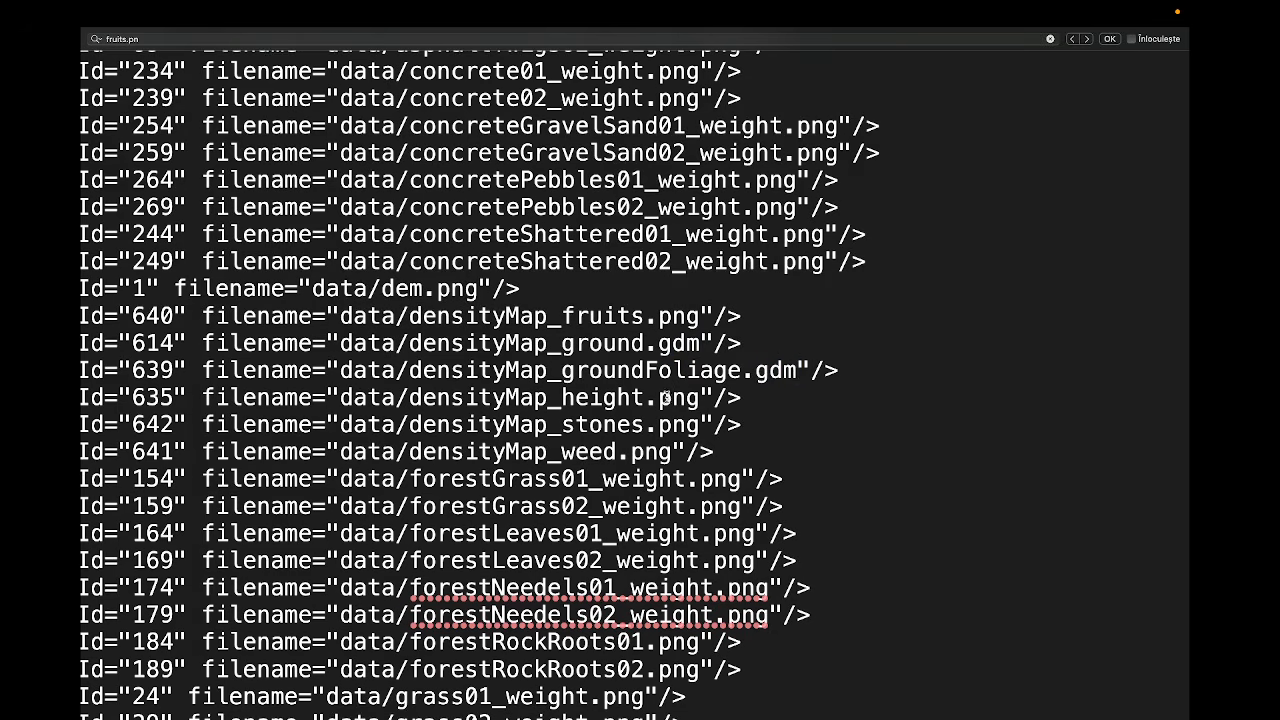
{"action": "left_click_drag", "start_coordinate": [659, 397], "coordinate": [692, 398]}
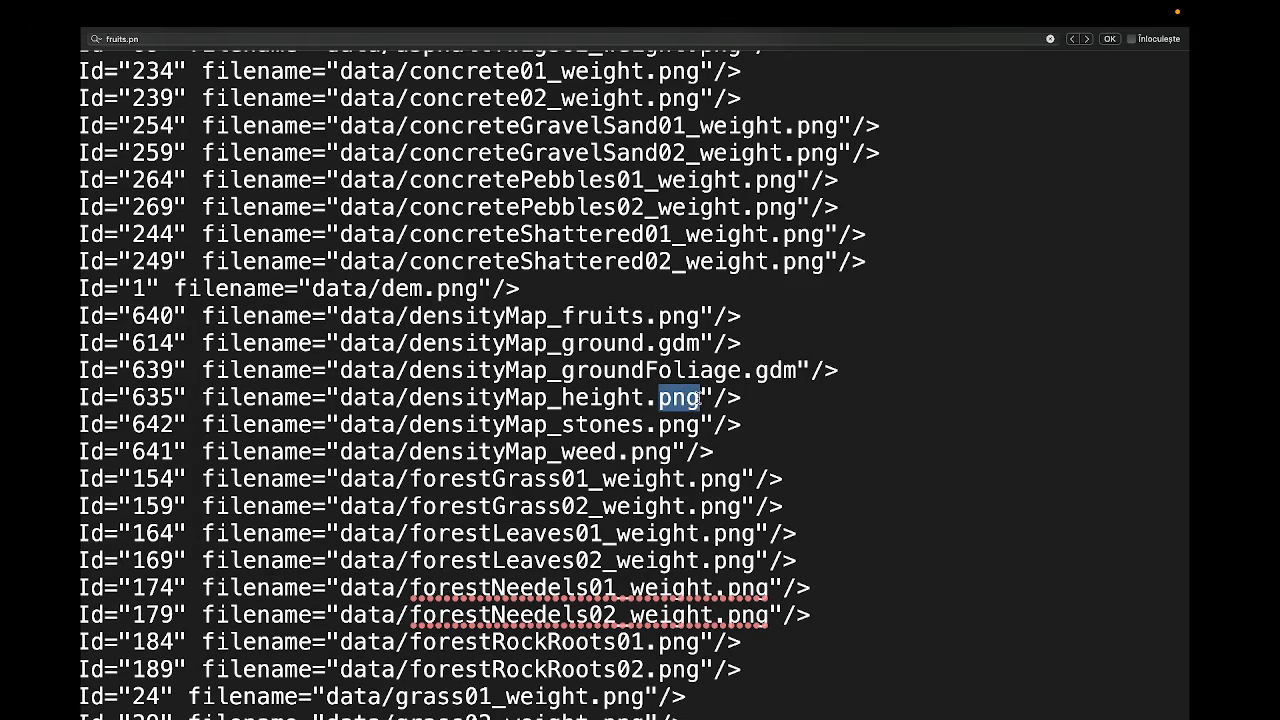
{"action": "type", "text": "gdm"}
{"action": "left_click_drag", "start_coordinate": [659, 425], "coordinate": [697, 425]}
{"action": "type", "text": "gdm"}
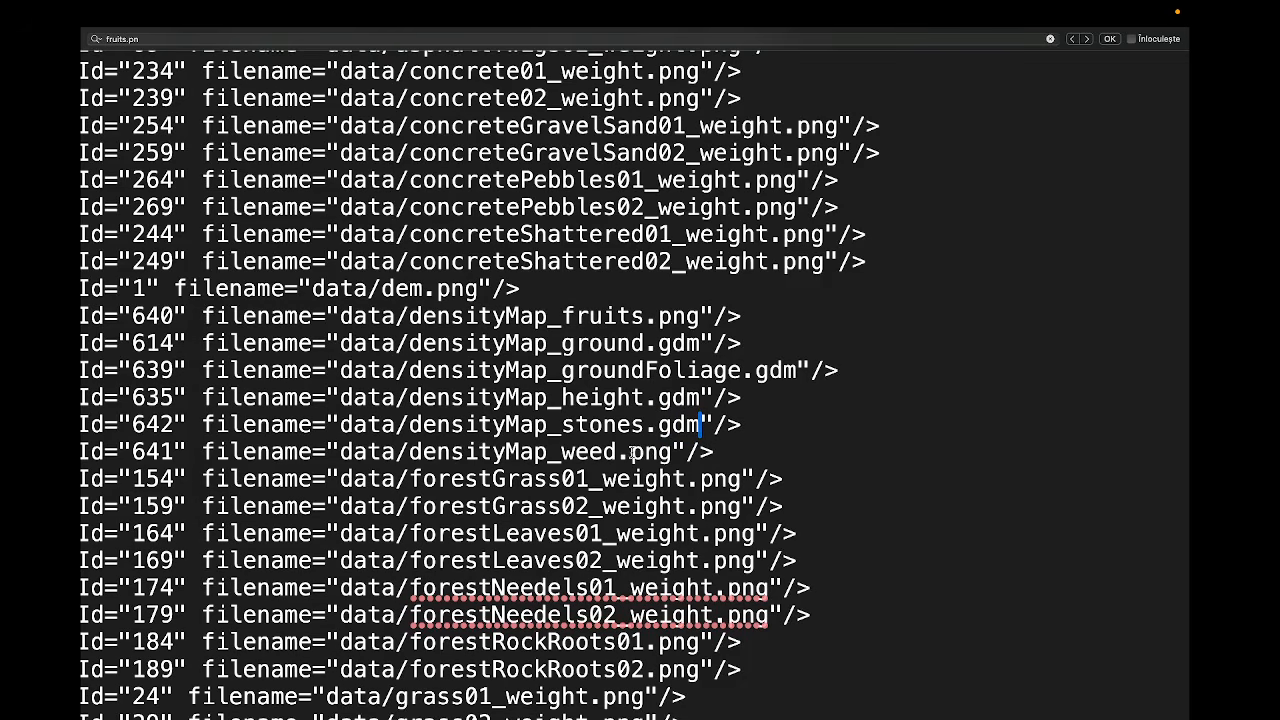
{"action": "left_click_drag", "start_coordinate": [632, 452], "coordinate": [677, 451]}
{"action": "type", "text": "gdm"}
{"action": "scroll", "coordinate": [686, 394], "scroll_direction": "down", "scroll_amount": 2}
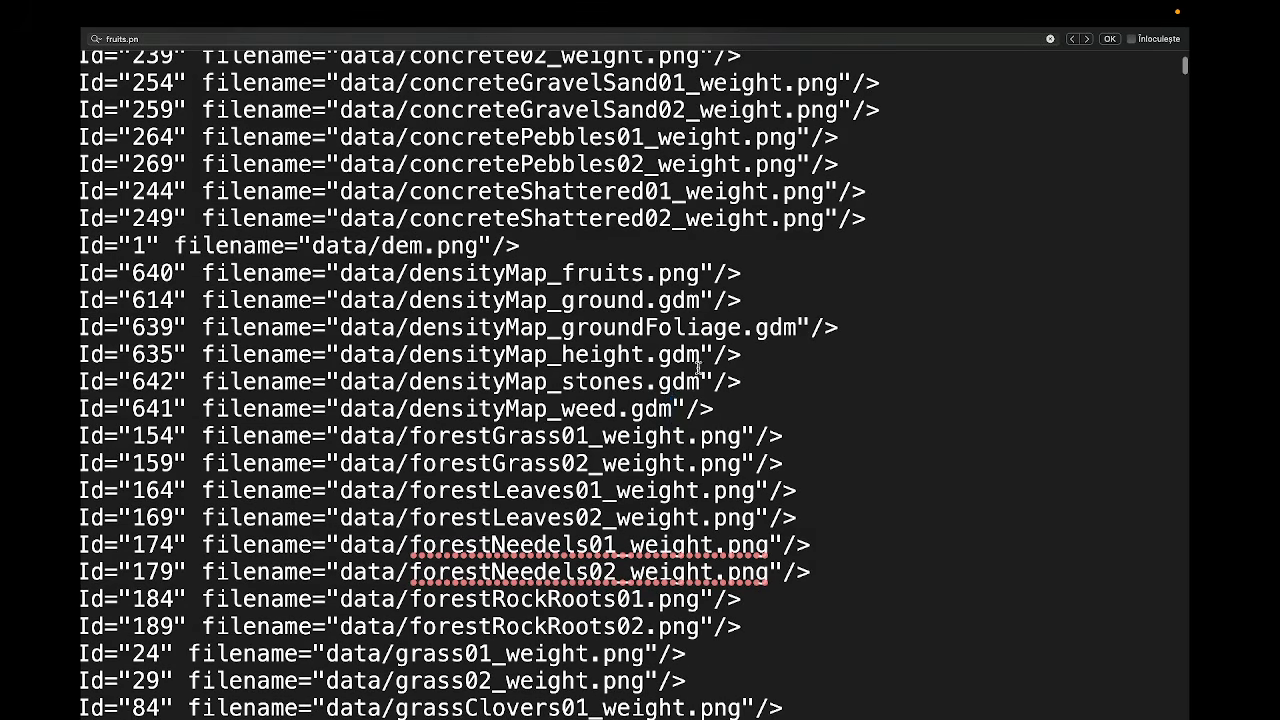
{"action": "key", "text": "super+q"}
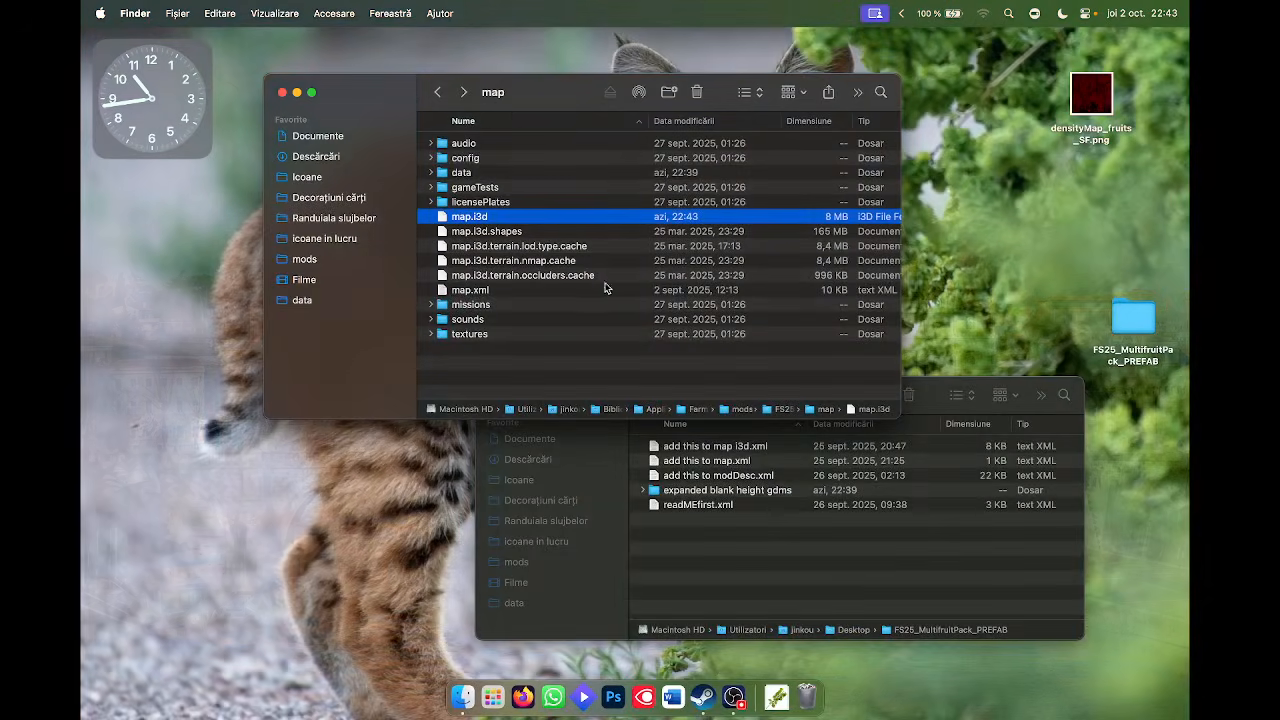
Go back to the mods folder and select the FS25_HorschAgrovation_MF folder.
{"action": "left_click", "coordinate": [439, 93]}
{"action": "left_click", "coordinate": [439, 93]}
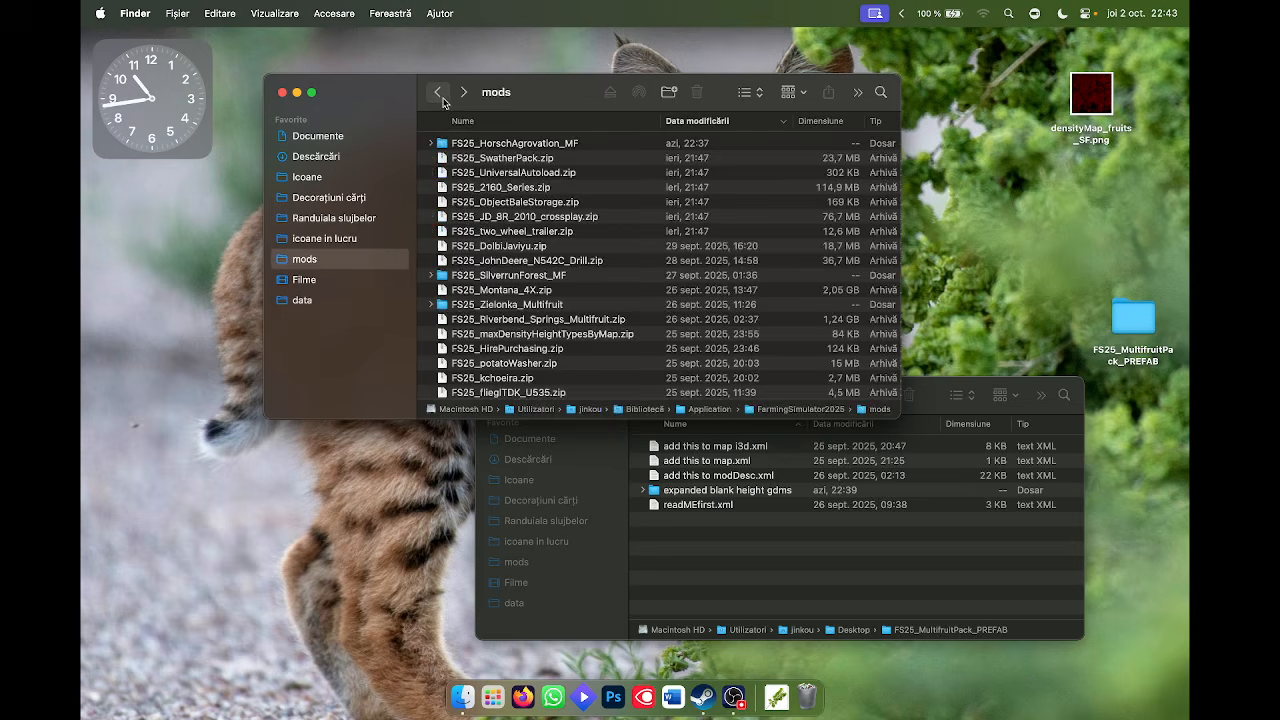
{"action": "left_click", "coordinate": [528, 145]}
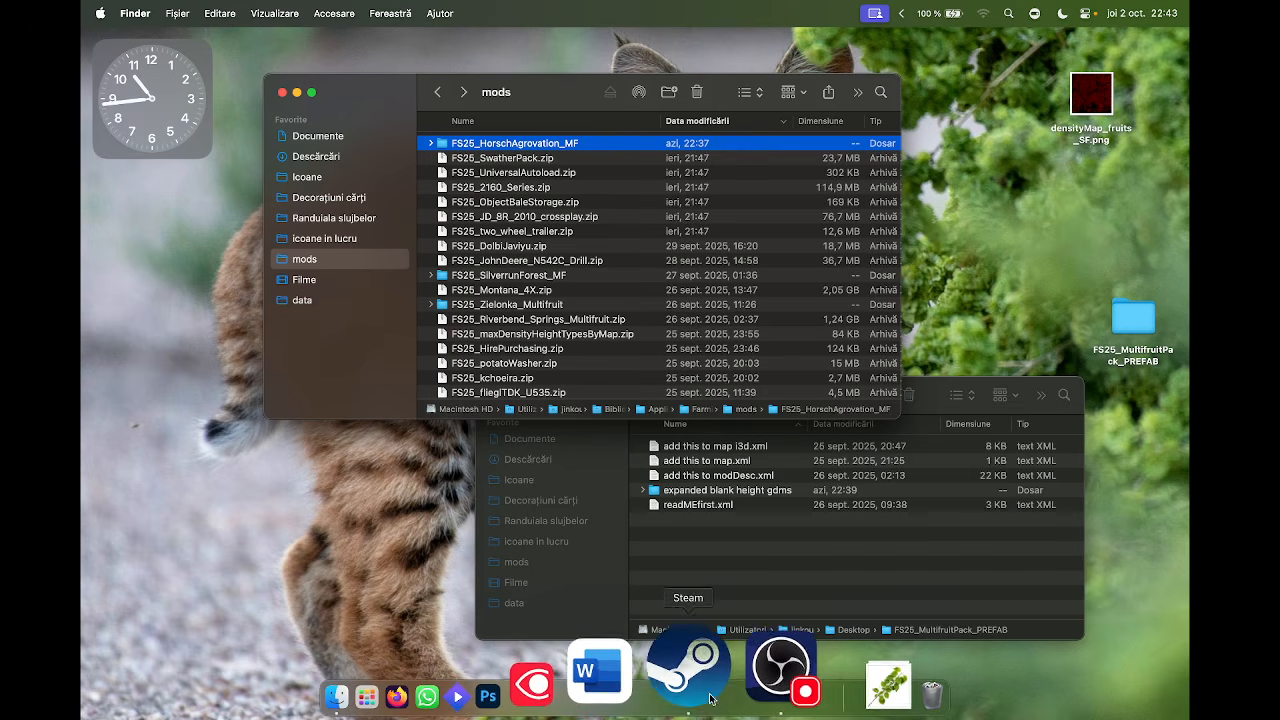
Launch Farming Simulator 25 from Steam and choose to play anyway without cloud synchronisation.
{"action": "right_click", "coordinate": [698, 665]}
{"action": "left_click", "coordinate": [721, 286]}
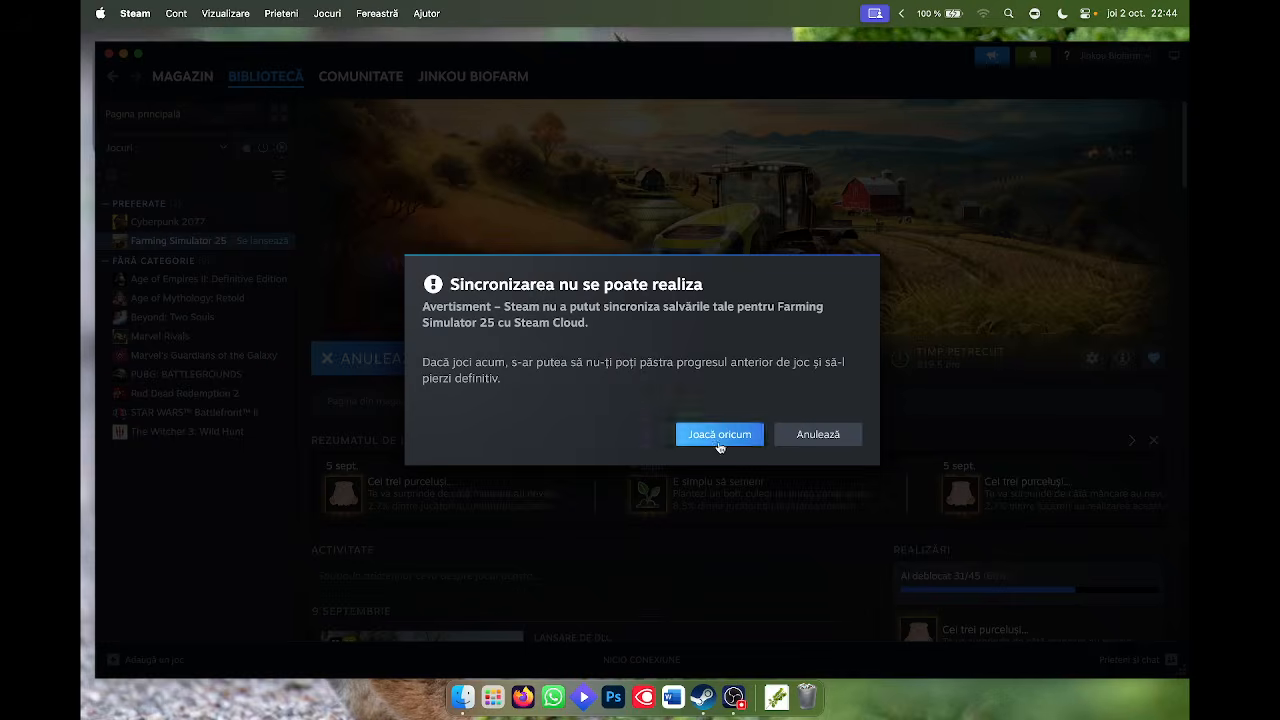
{"action": "left_click", "coordinate": [717, 443]}
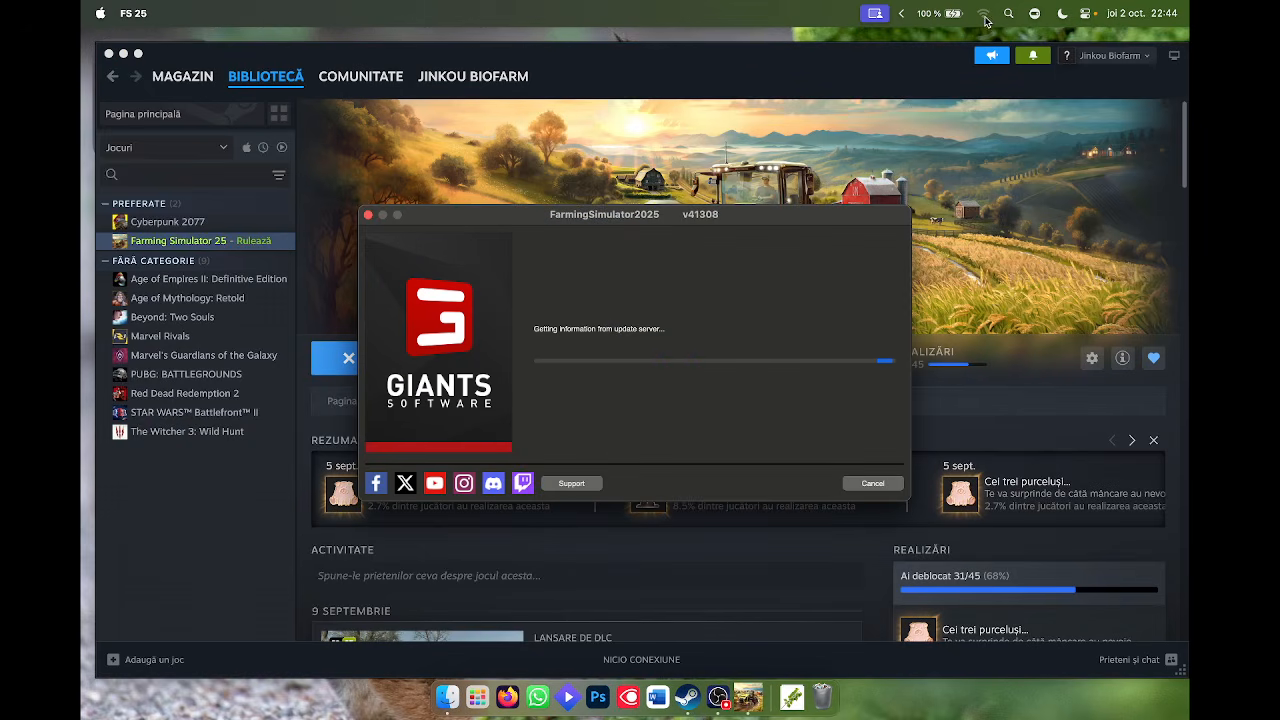
Connect the computer's Wi-Fi to the personal hotspot and close the network list.
{"action": "left_click", "coordinate": [985, 16]}
{"action": "left_click", "coordinate": [988, 94]}
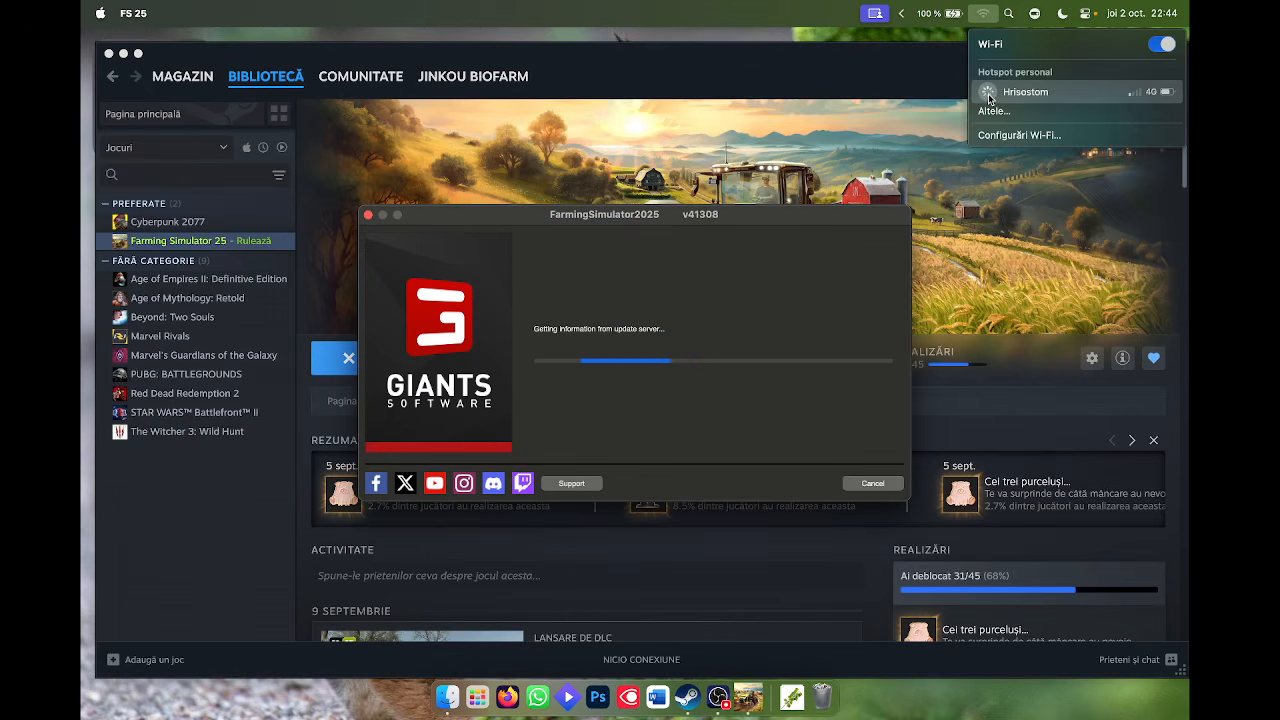
{"action": "left_click", "coordinate": [926, 46]}
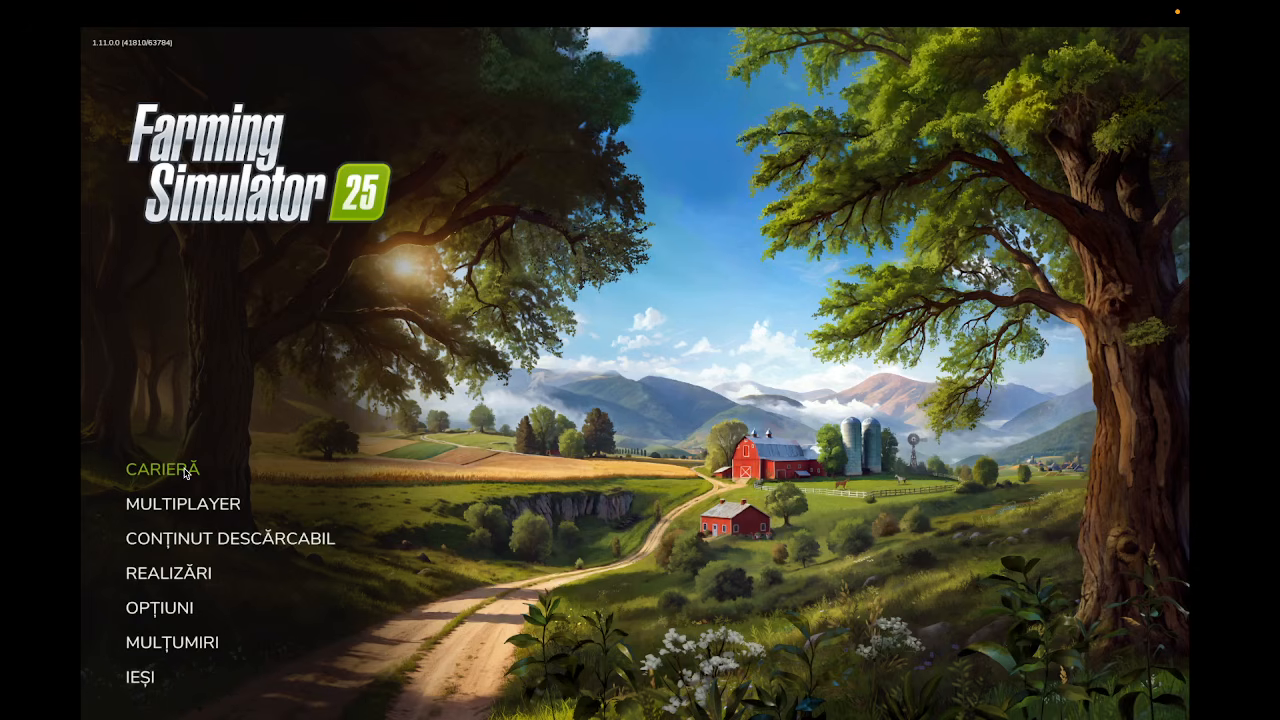
Start a new career in empty slot 4 on the Horsch AgroVation Multifruit map with the guided introductory tour turned off.
{"action": "left_click", "coordinate": [185, 472]}
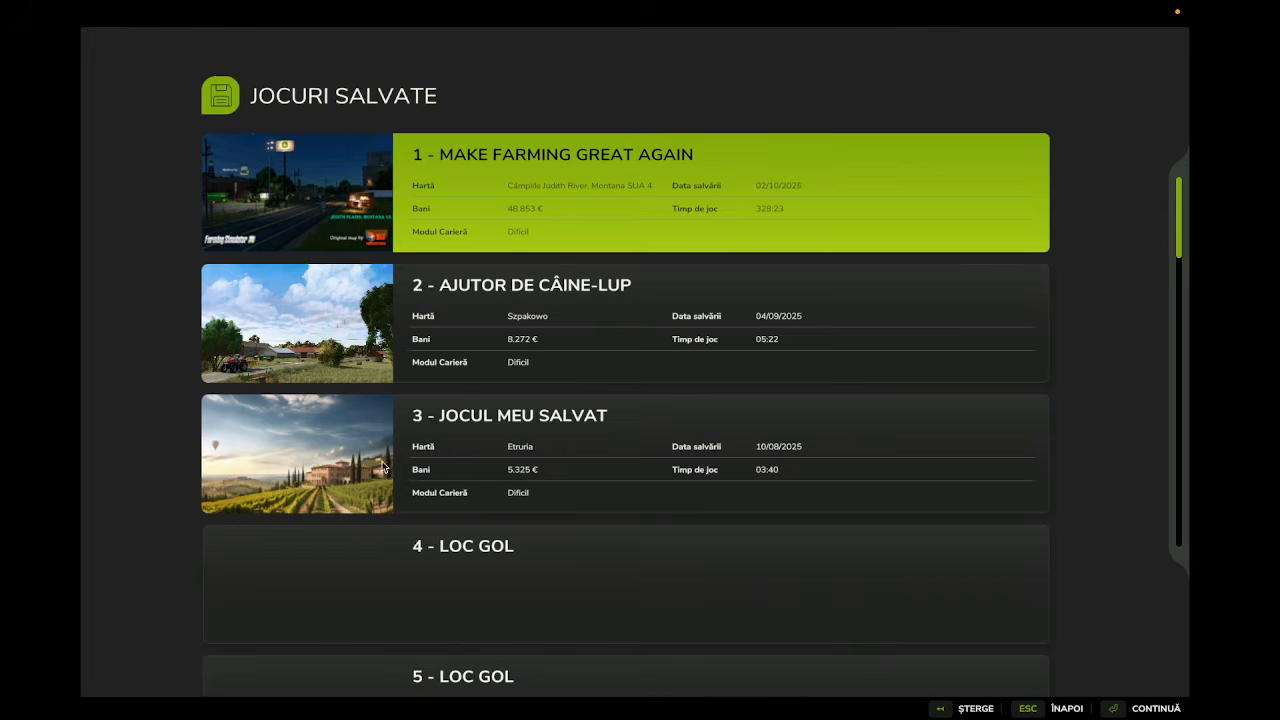
{"action": "left_click", "coordinate": [413, 556]}
{"action": "left_click", "coordinate": [216, 160]}
{"action": "left_click", "coordinate": [216, 160]}
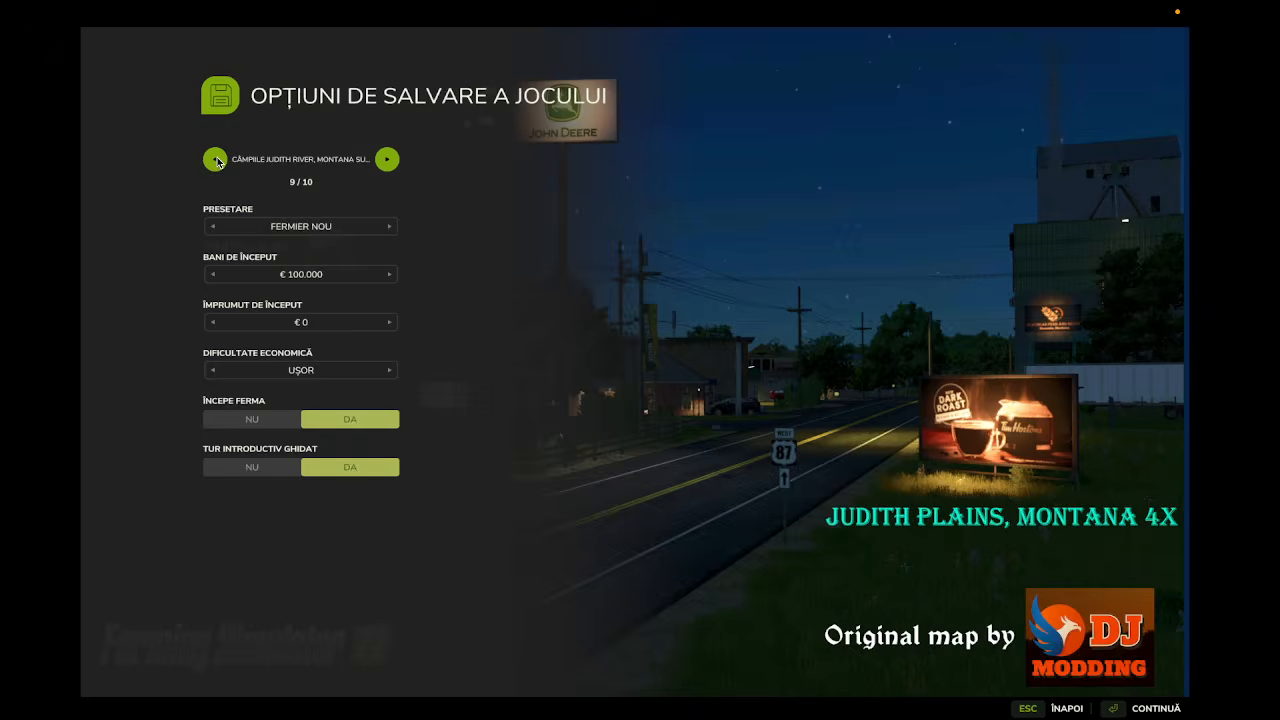
{"action": "left_click", "coordinate": [216, 160]}
{"action": "left_click", "coordinate": [216, 160]}
{"action": "left_click", "coordinate": [216, 160]}
{"action": "left_click", "coordinate": [216, 160]}
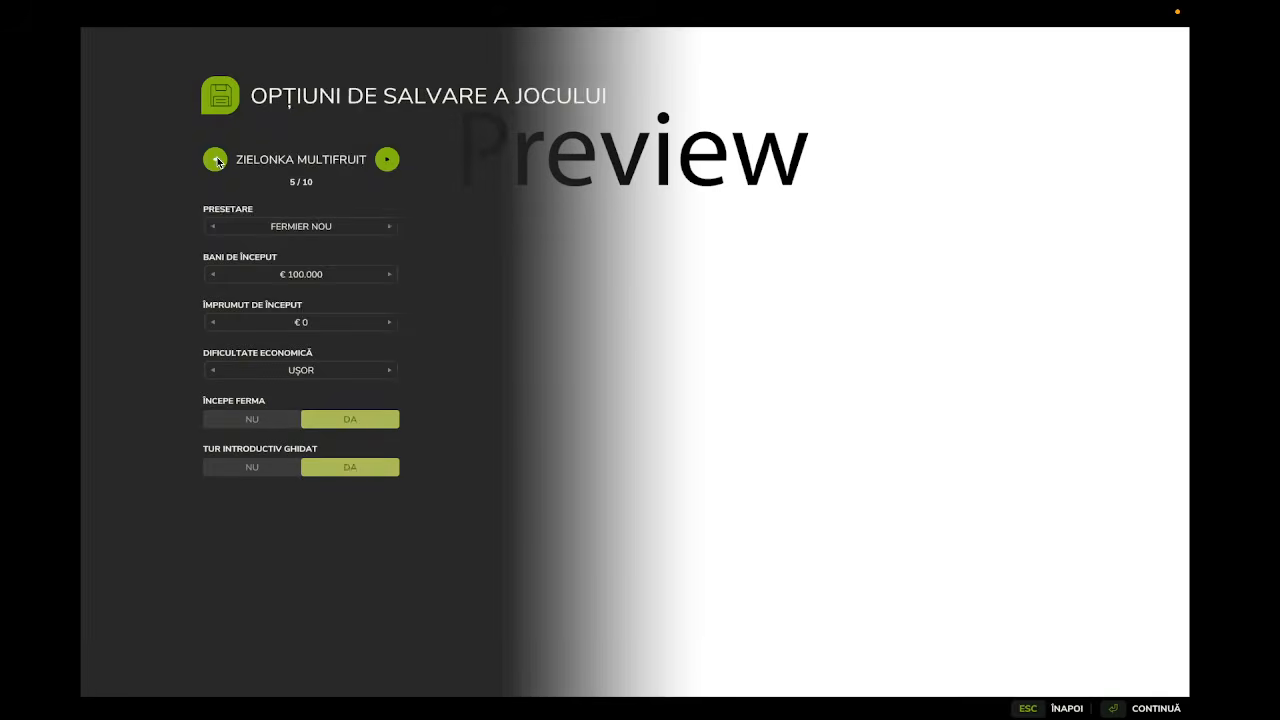
{"action": "left_click", "coordinate": [216, 160]}
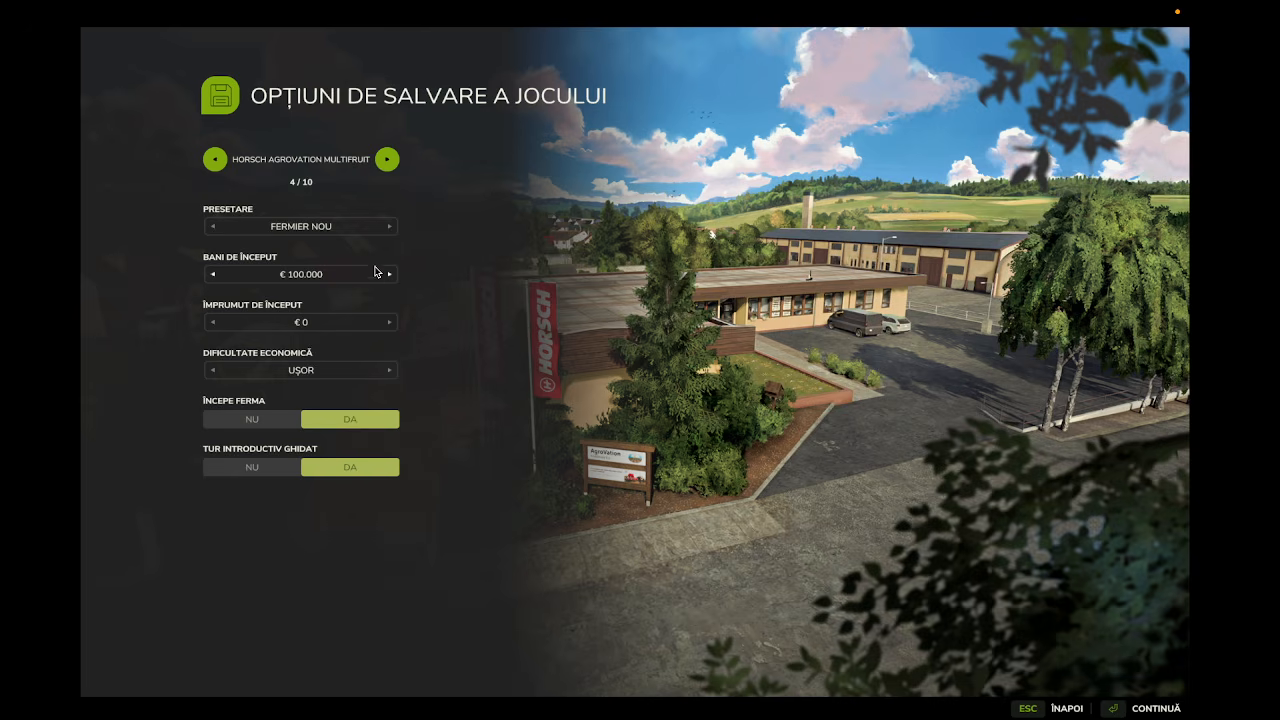
{"action": "left_click", "coordinate": [262, 468]}
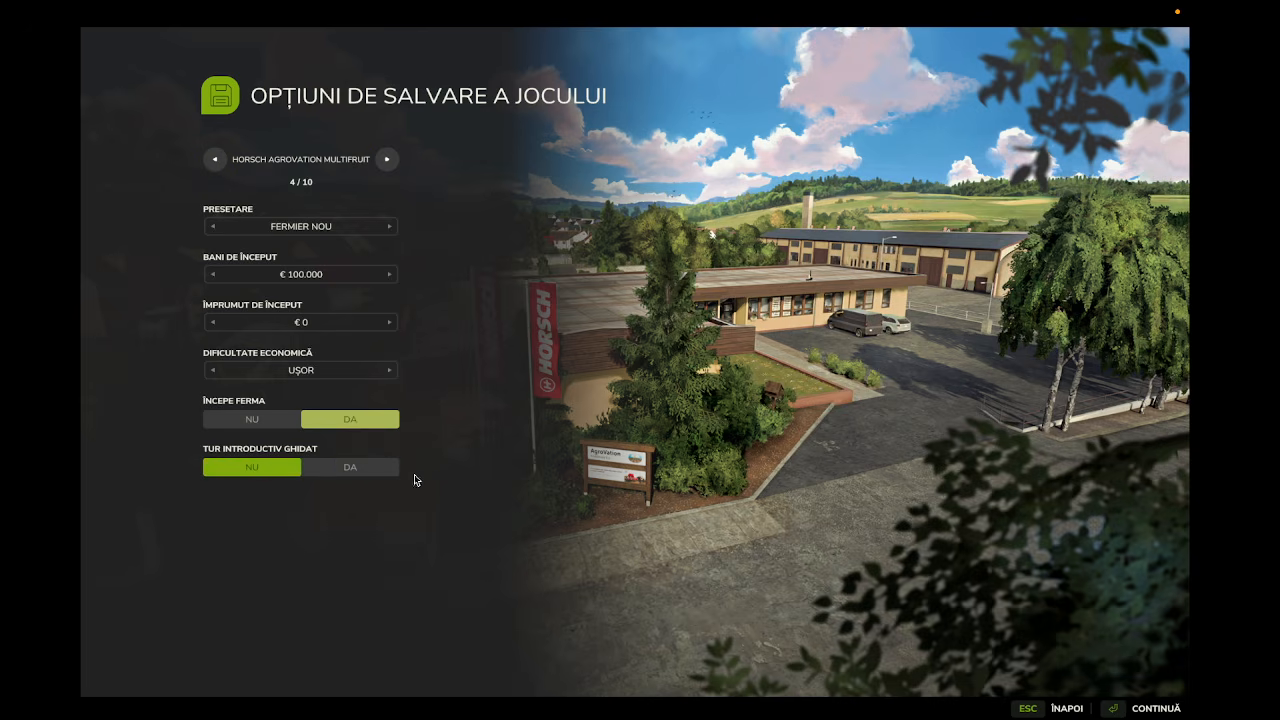
{"action": "left_click", "coordinate": [1158, 709]}
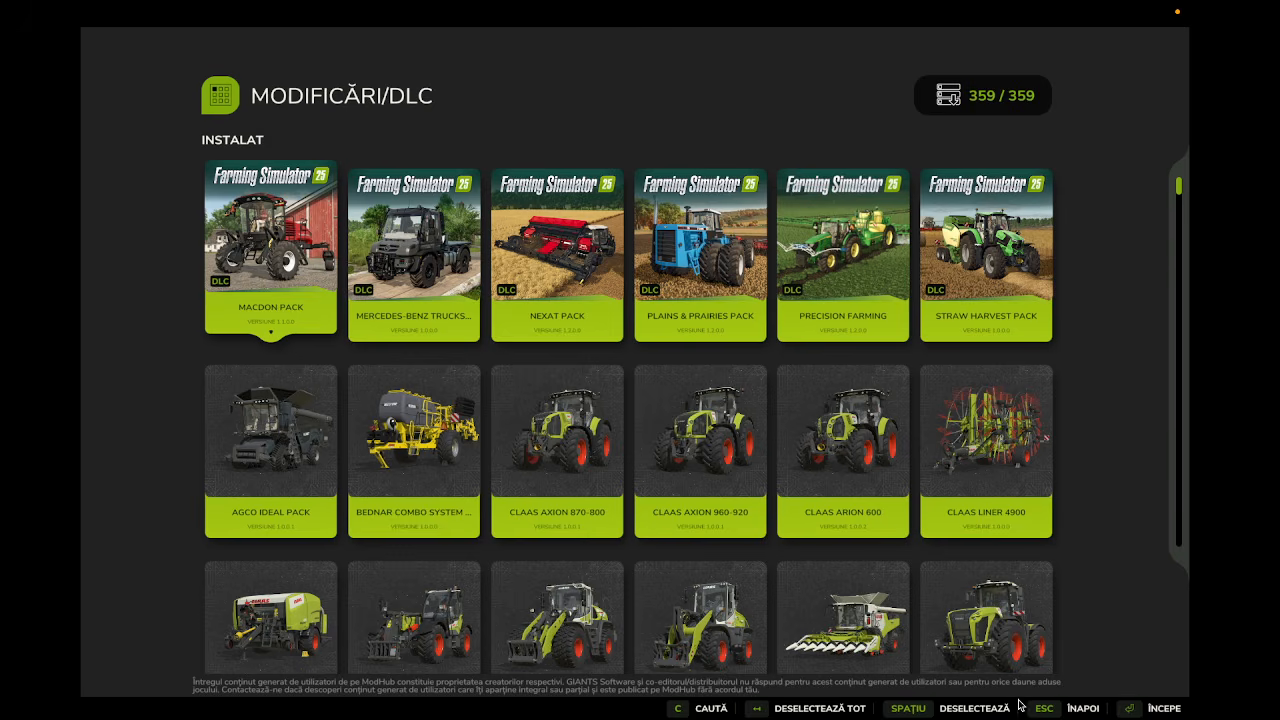
Deselect all mods and enable only the Straw Harvest, Precision Farming, Plains & Prairies, Nexat, Mercedes-Benz Trucks and MacDon packs.
{"action": "left_click", "coordinate": [840, 713]}
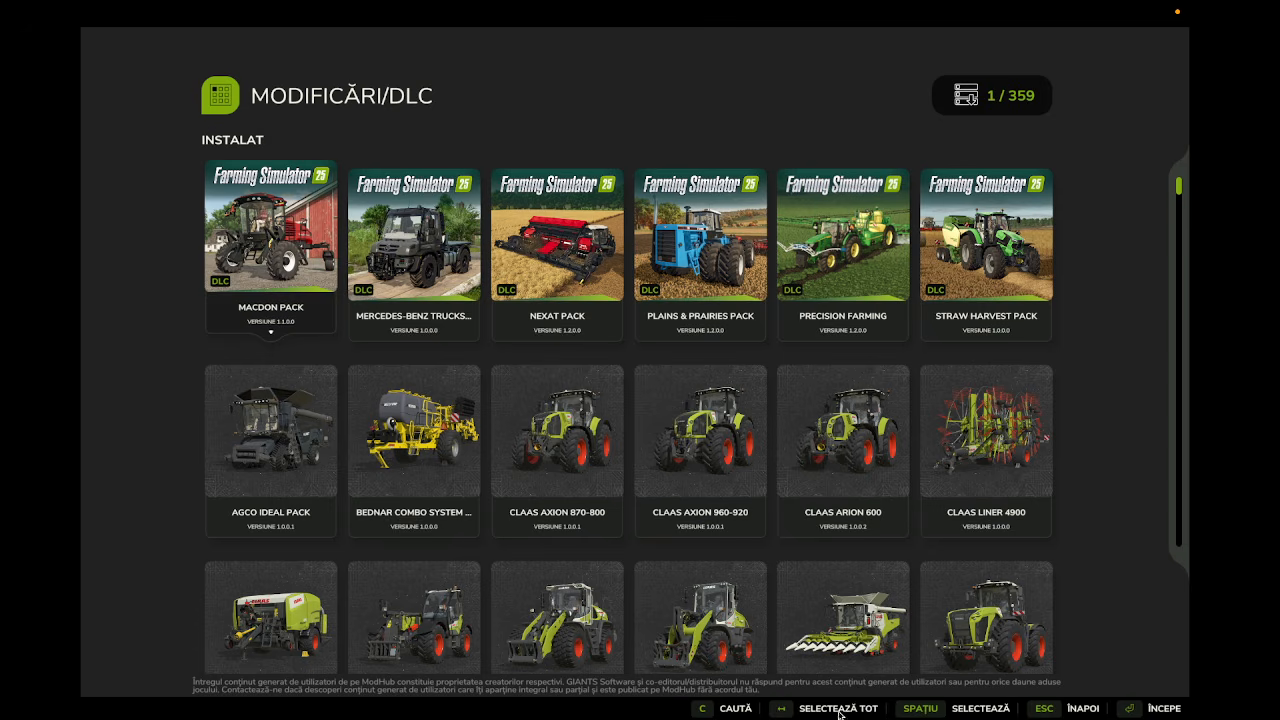
{"action": "left_click", "coordinate": [975, 253]}
{"action": "left_click", "coordinate": [831, 264]}
{"action": "left_click", "coordinate": [713, 266]}
{"action": "left_click", "coordinate": [558, 262]}
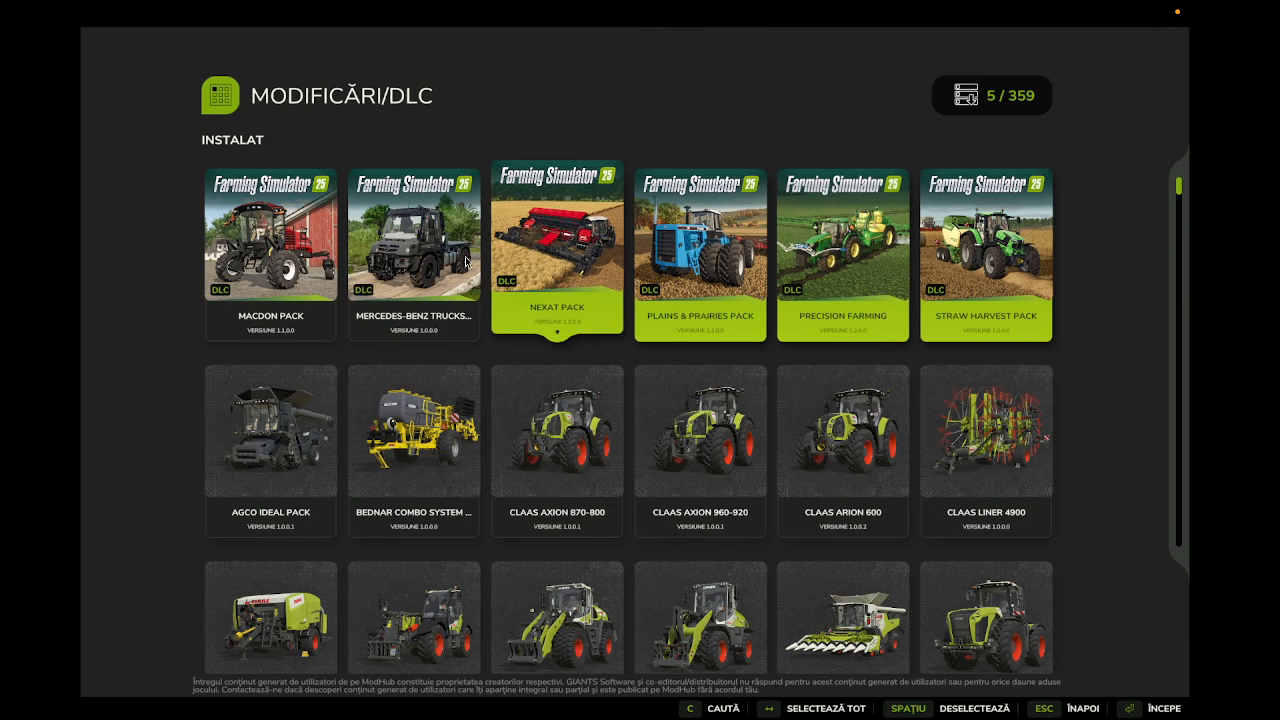
{"action": "left_click", "coordinate": [388, 260]}
{"action": "left_click", "coordinate": [302, 252]}
Enable the Easy Development Controls mod in the installed mods list.
{"action": "scroll", "coordinate": [634, 310], "scroll_direction": "down", "scroll_amount": 20}
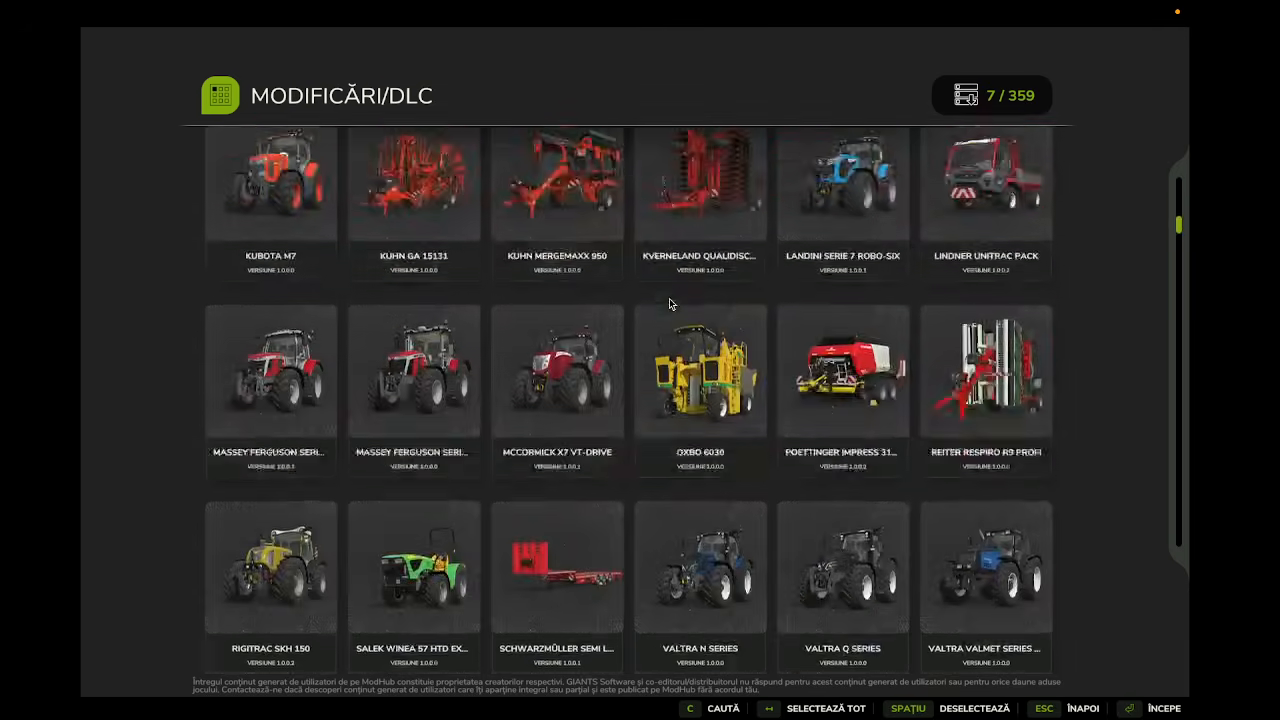
{"action": "scroll", "coordinate": [672, 303], "scroll_direction": "down", "scroll_amount": 6}
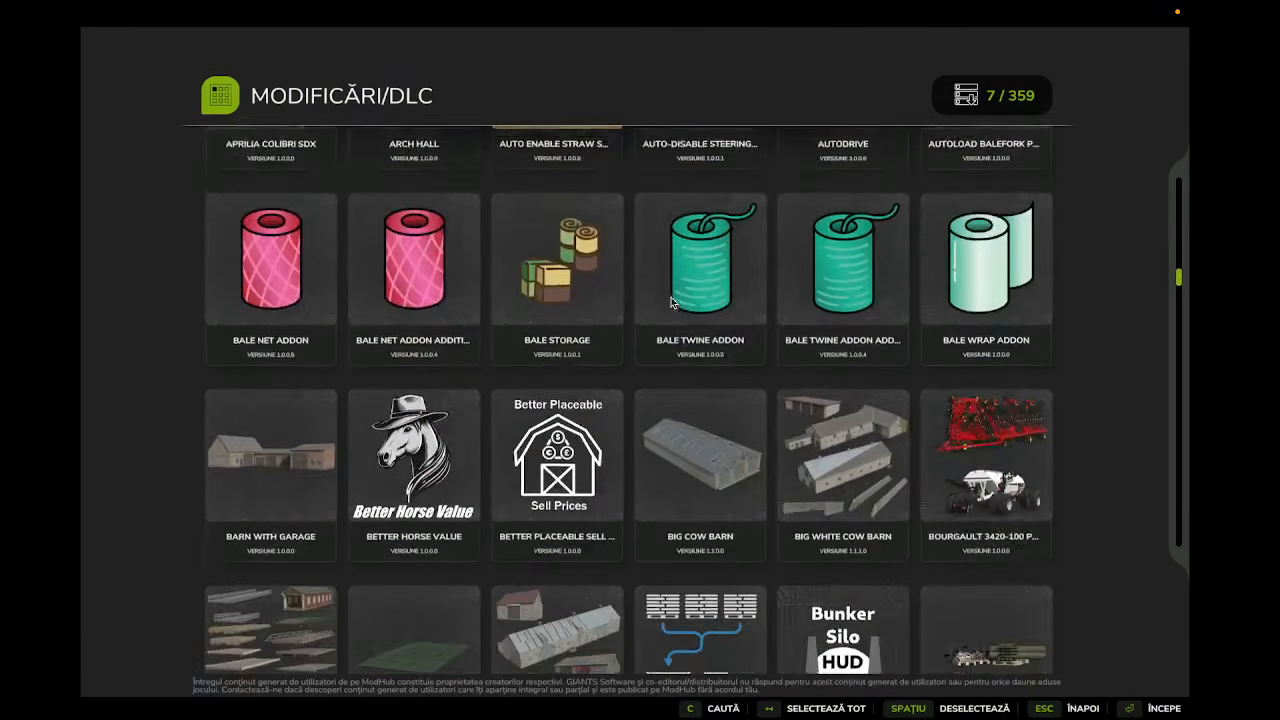
{"action": "scroll", "coordinate": [676, 300], "scroll_direction": "down", "scroll_amount": 3}
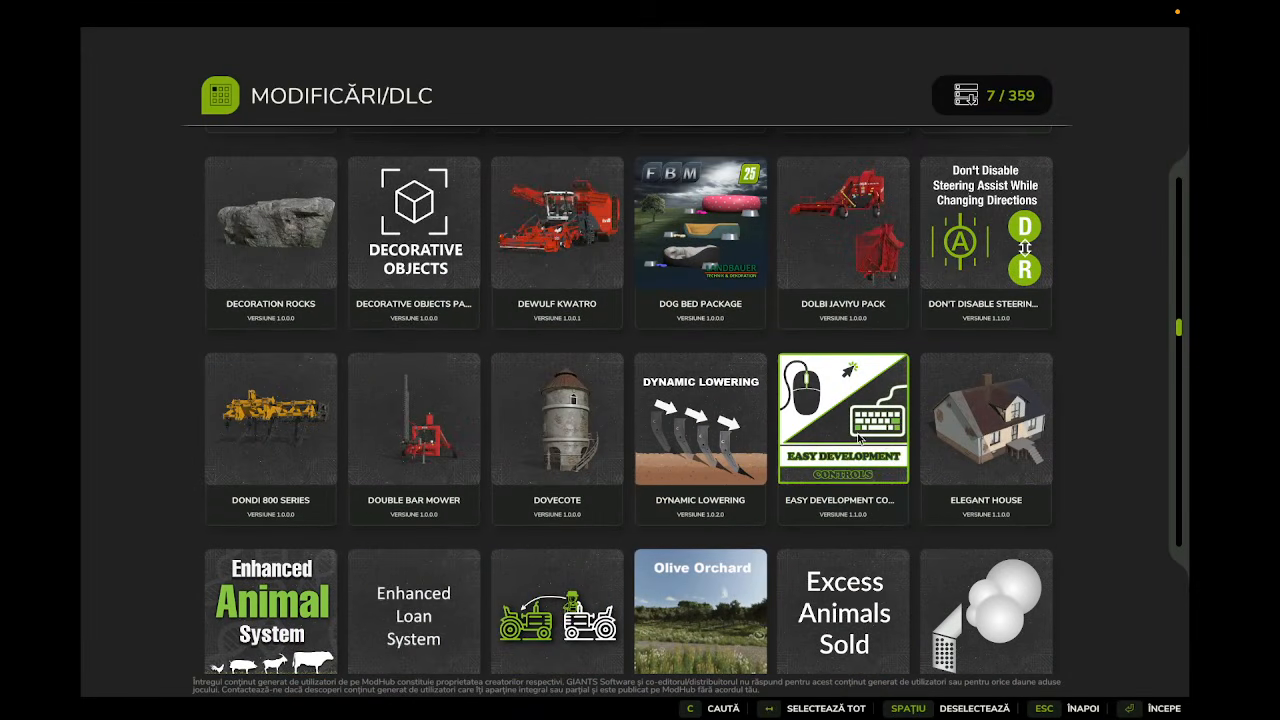
{"action": "left_click", "coordinate": [867, 444]}
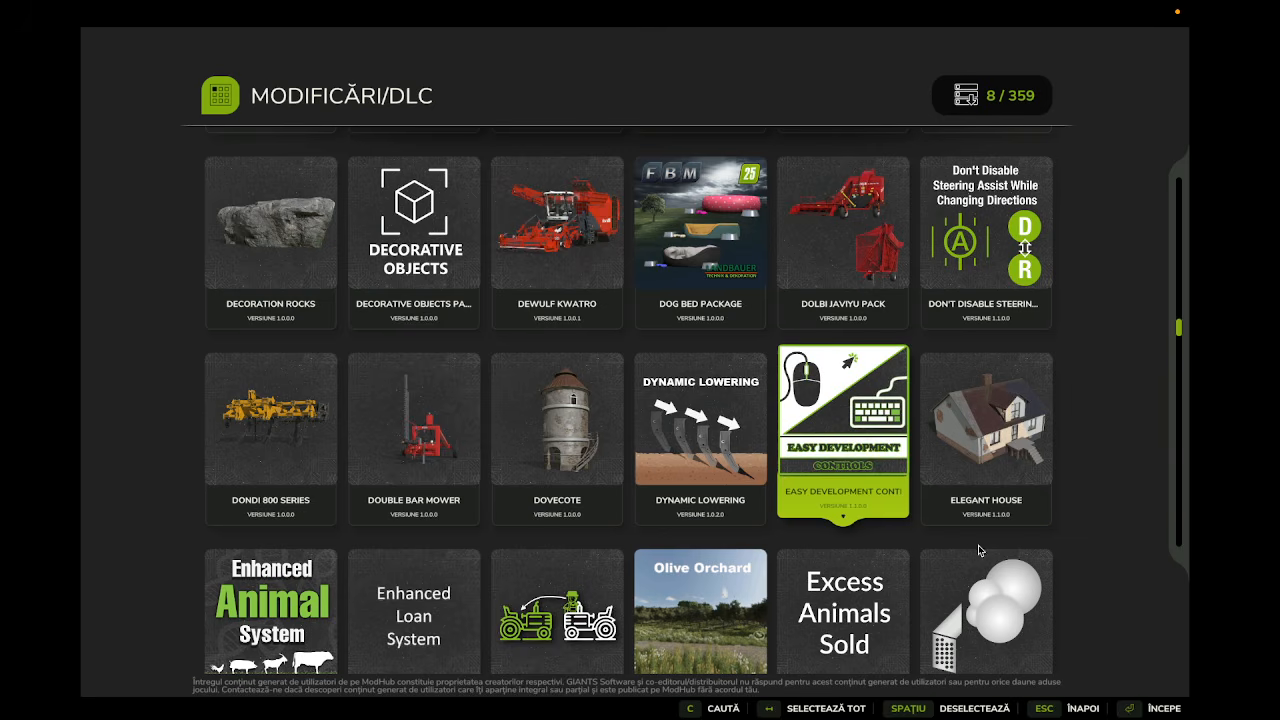
Start the game with the selected mods, accept adding the required Horsch Pronto Pack, and enter the loaded map.
{"action": "left_click", "coordinate": [1162, 711]}
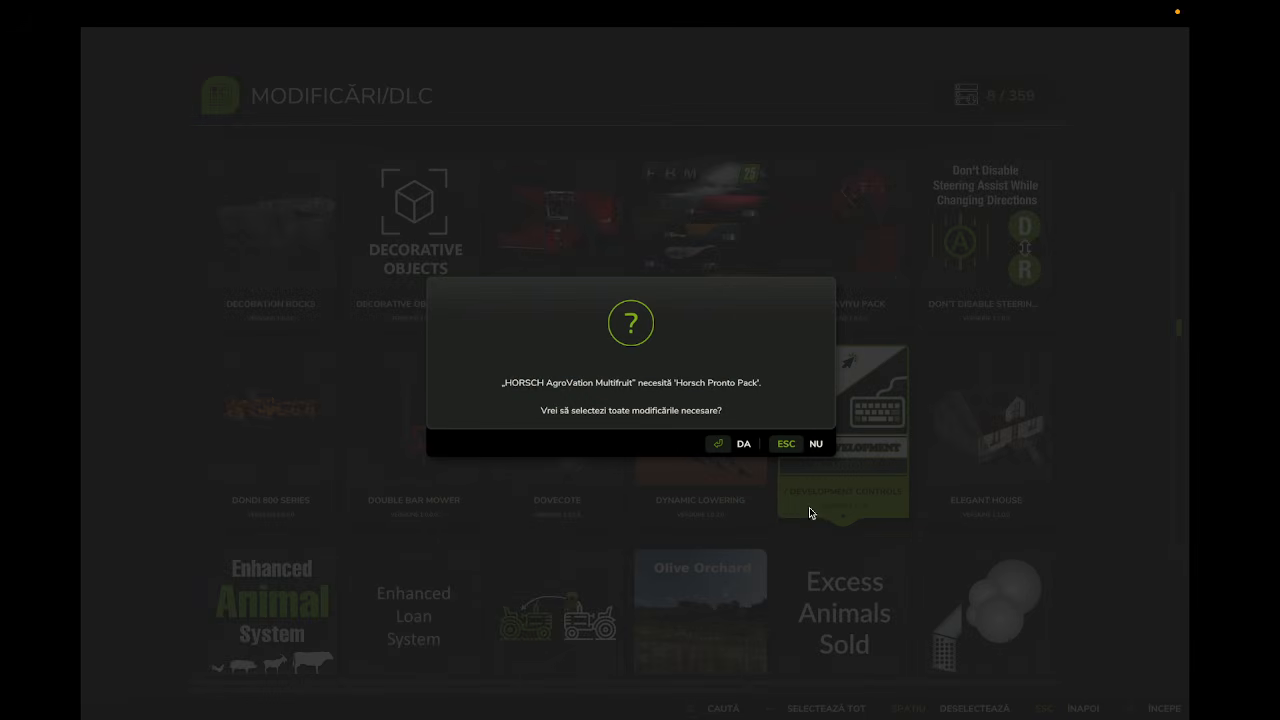
{"action": "left_click", "coordinate": [742, 448]}
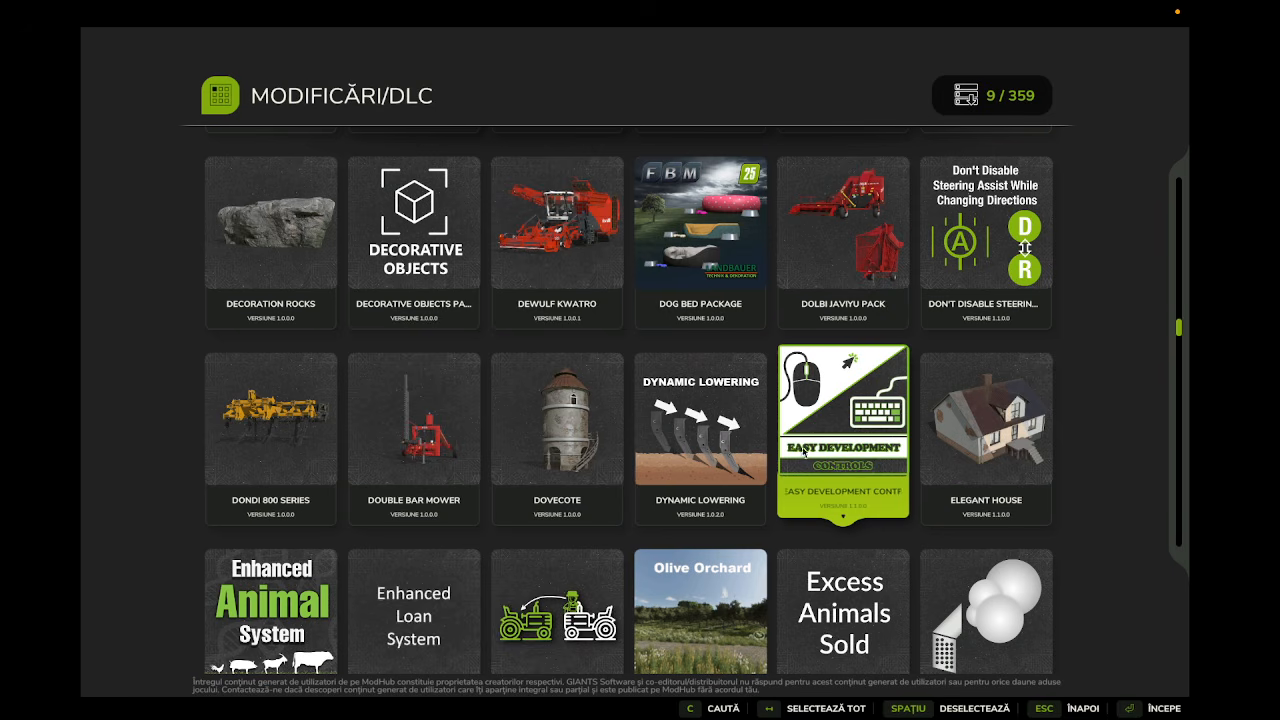
{"action": "left_click", "coordinate": [1162, 711]}
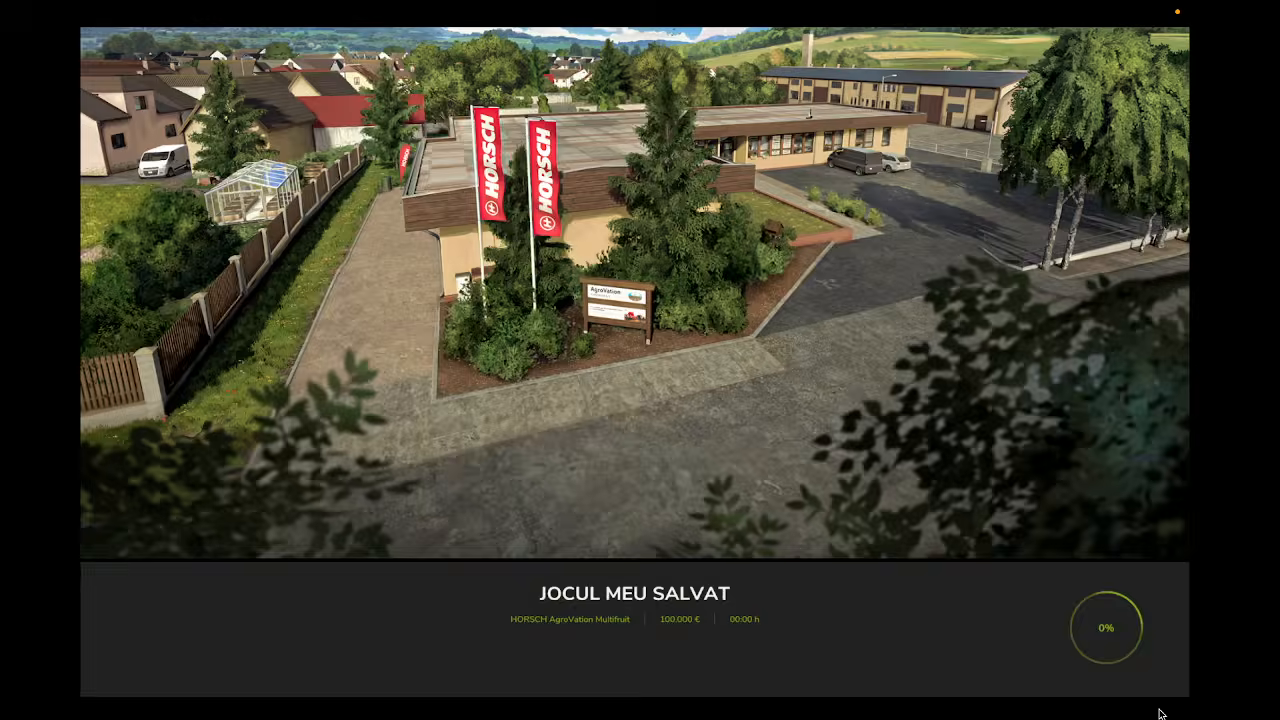
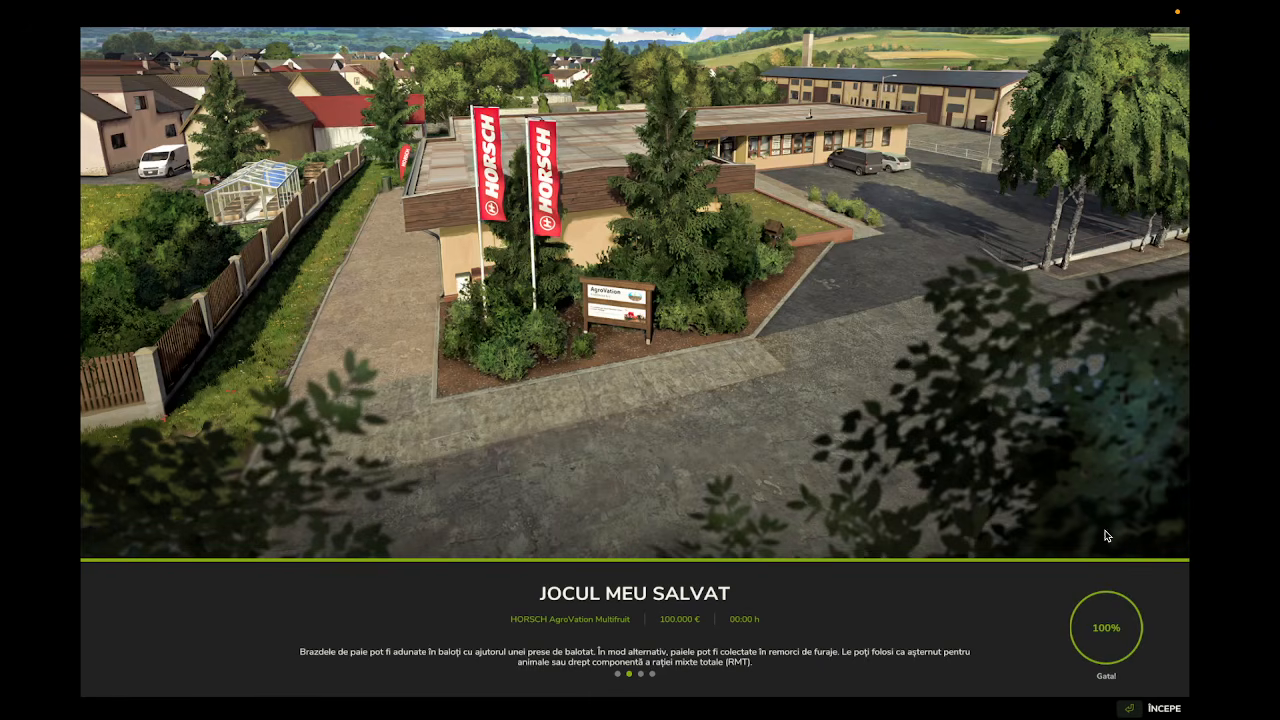
{"action": "left_click", "coordinate": [1164, 708]}
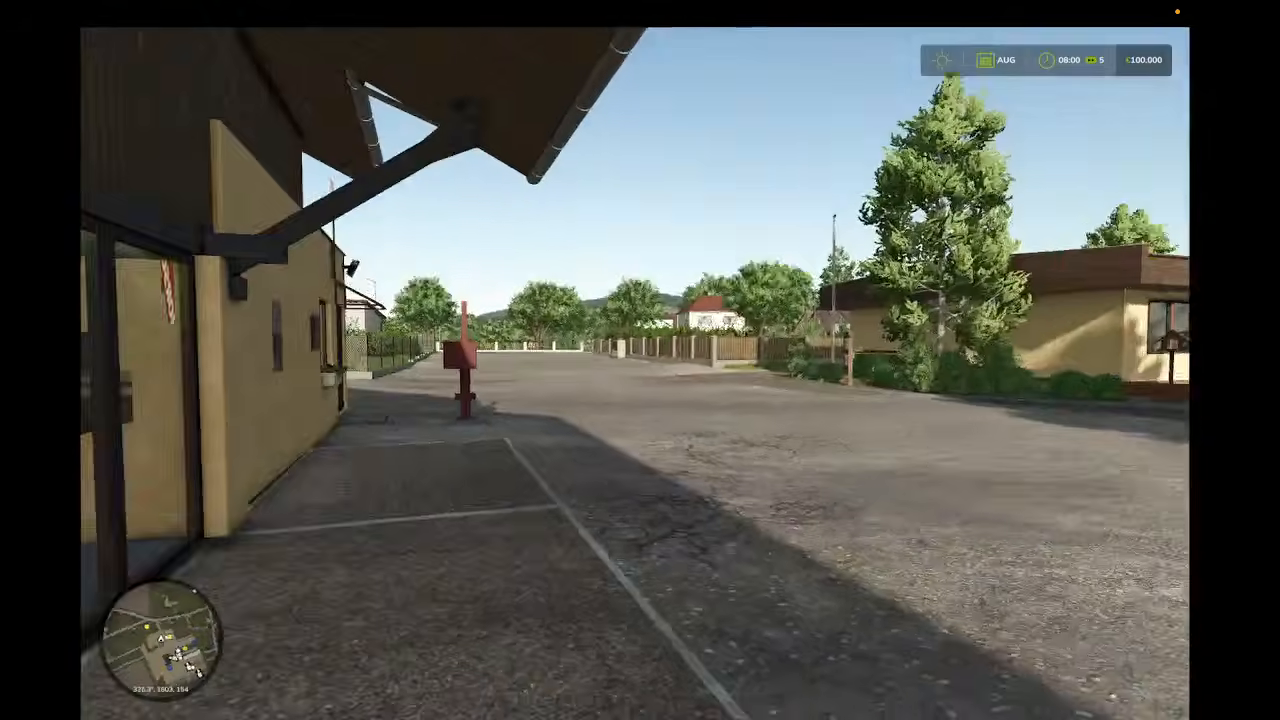
Walk from the farmyard past the trees and gravel area into the harvested wheat field 2.
{"action": "key", "text": "w"}
{"action": "key", "text": "w"}
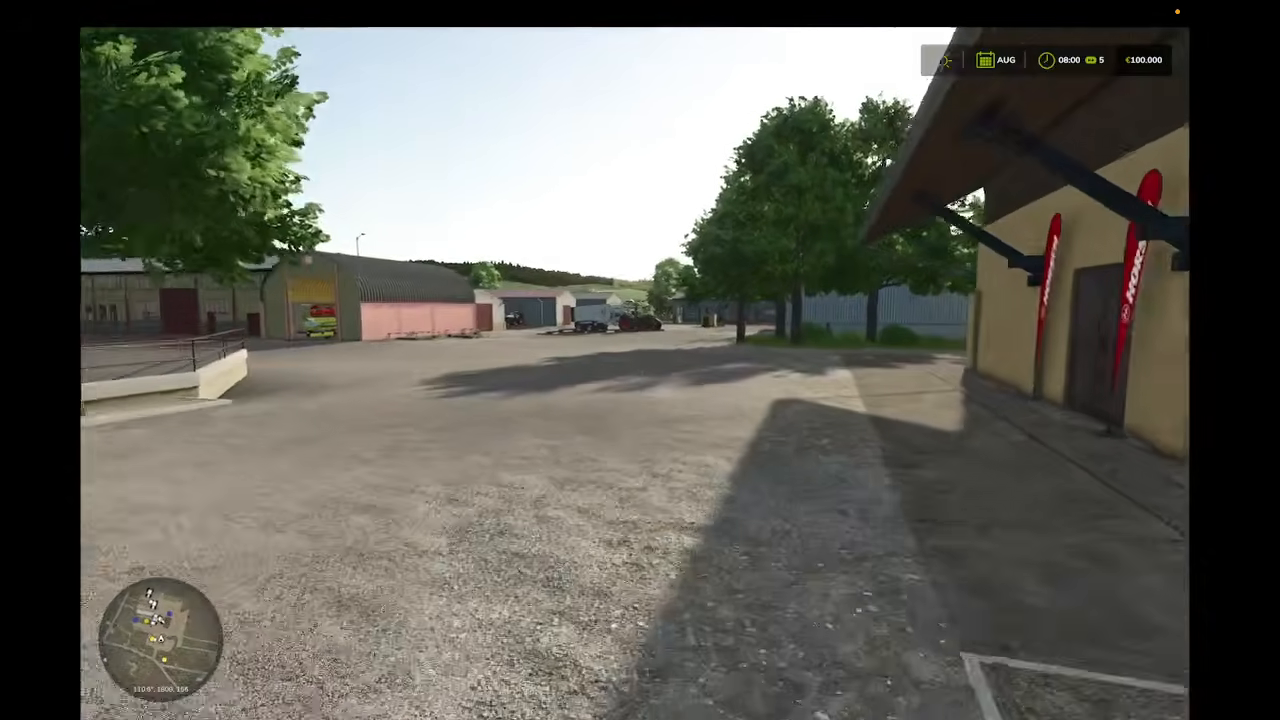
{"action": "key", "text": "w"}
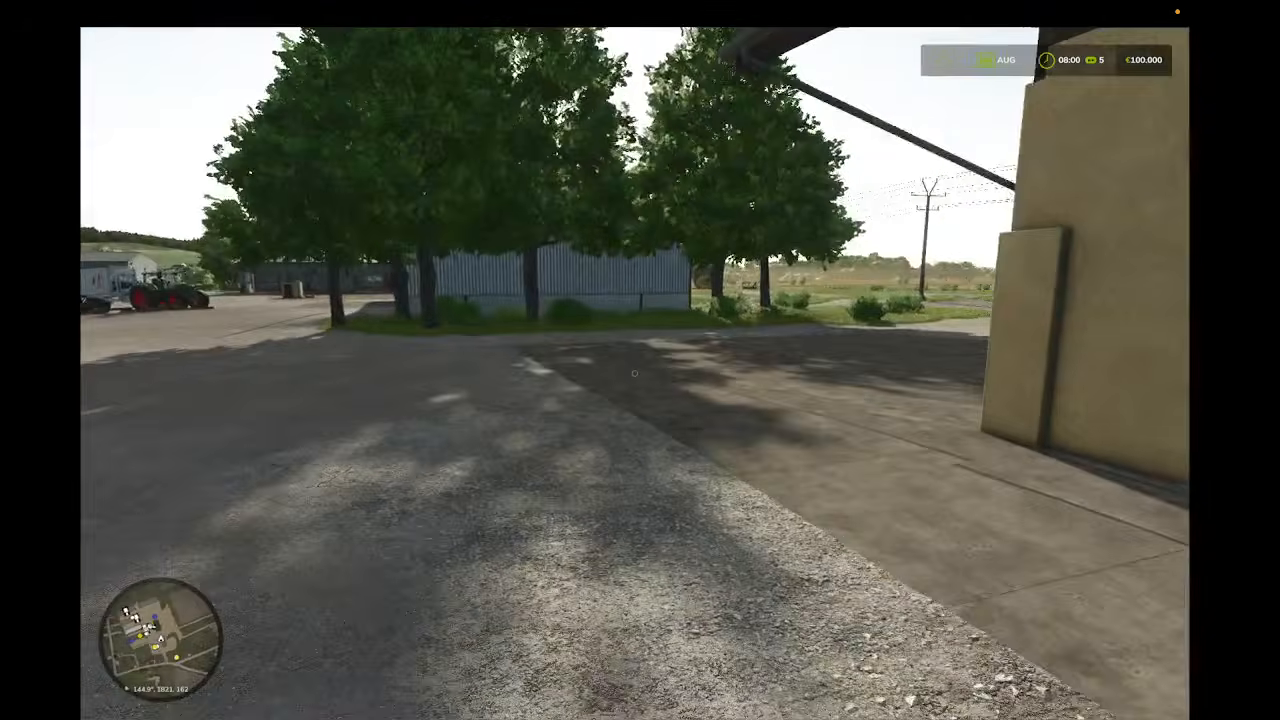
{"action": "key", "text": "w"}
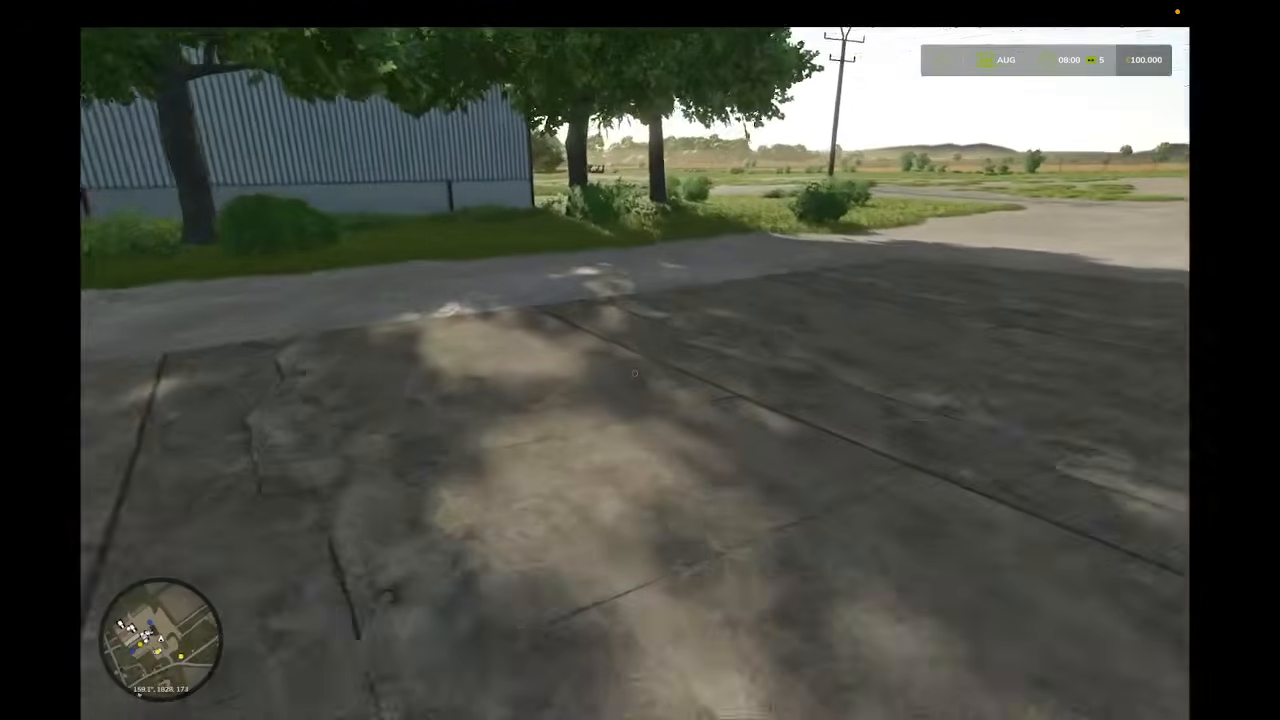
{"action": "key", "text": "w"}
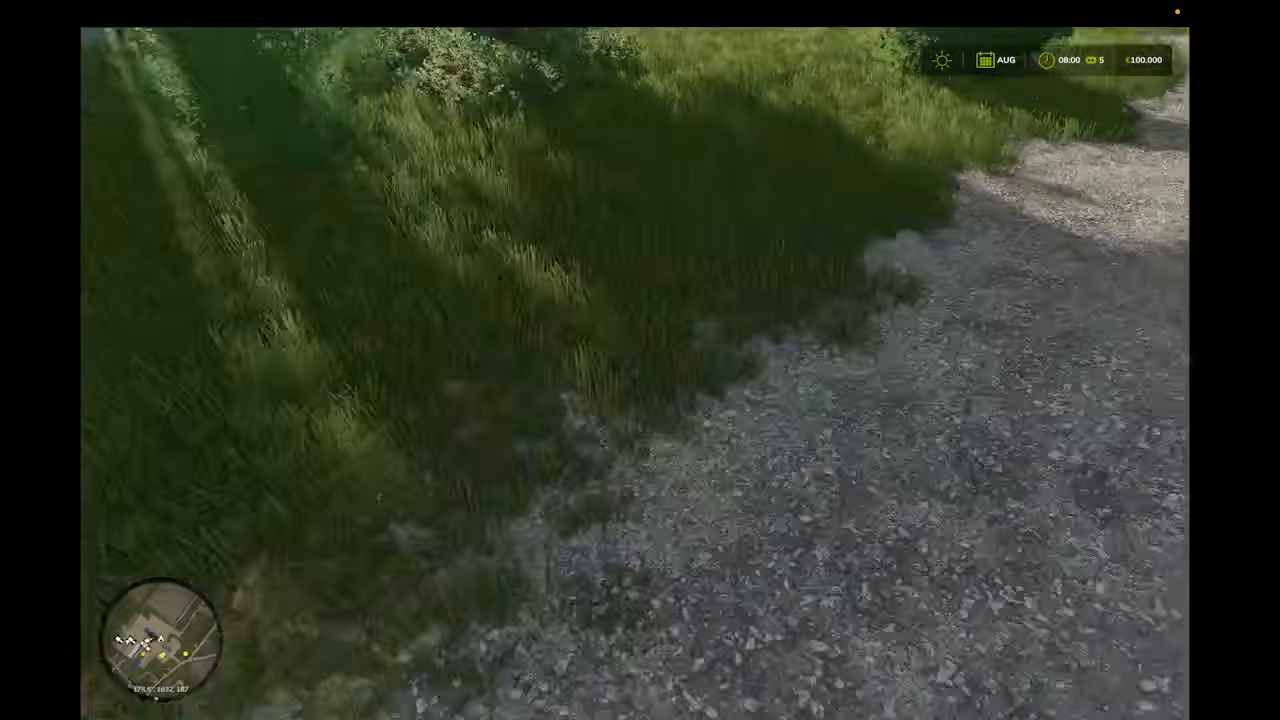
{"action": "key", "text": "w"}
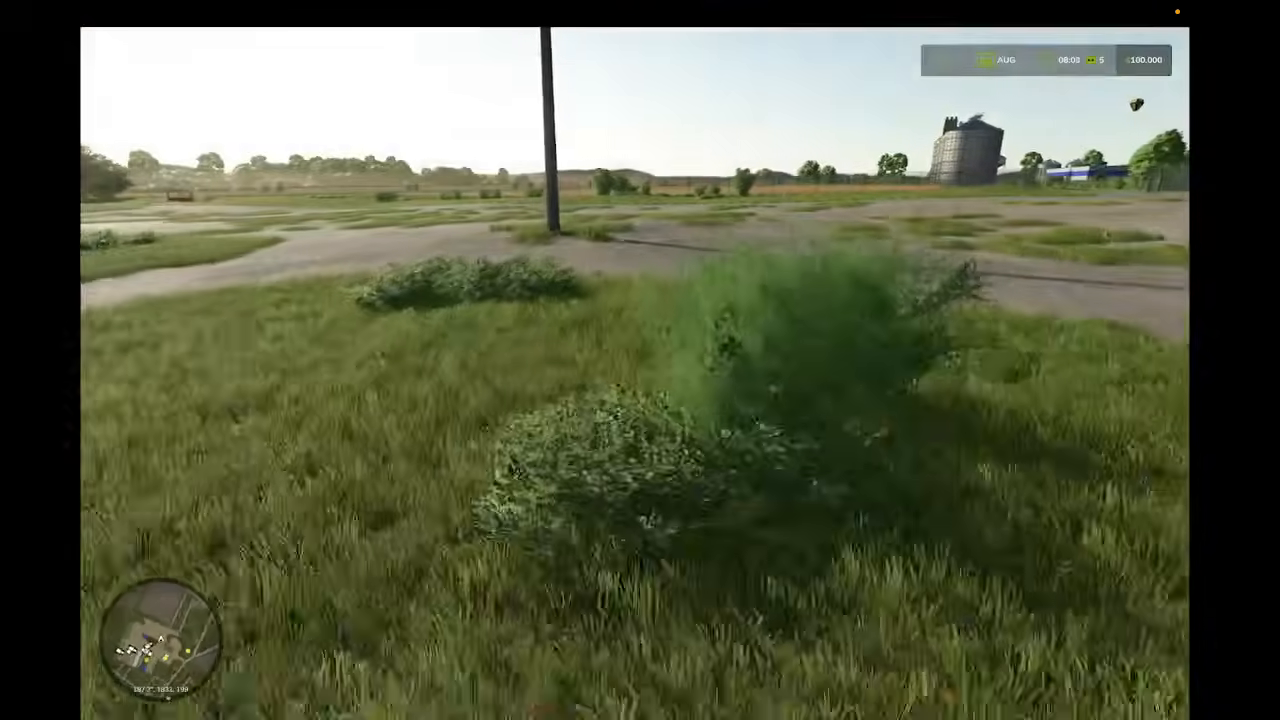
{"action": "key", "text": "w"}
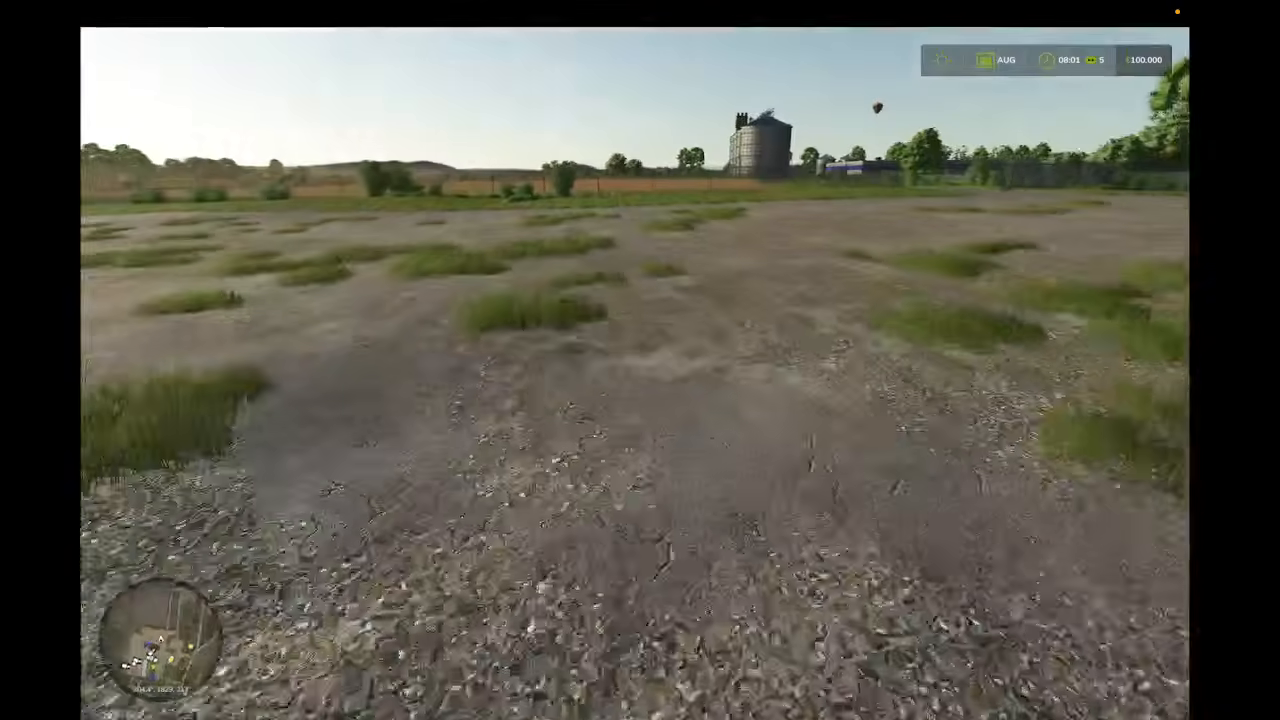
{"action": "key", "text": "w"}
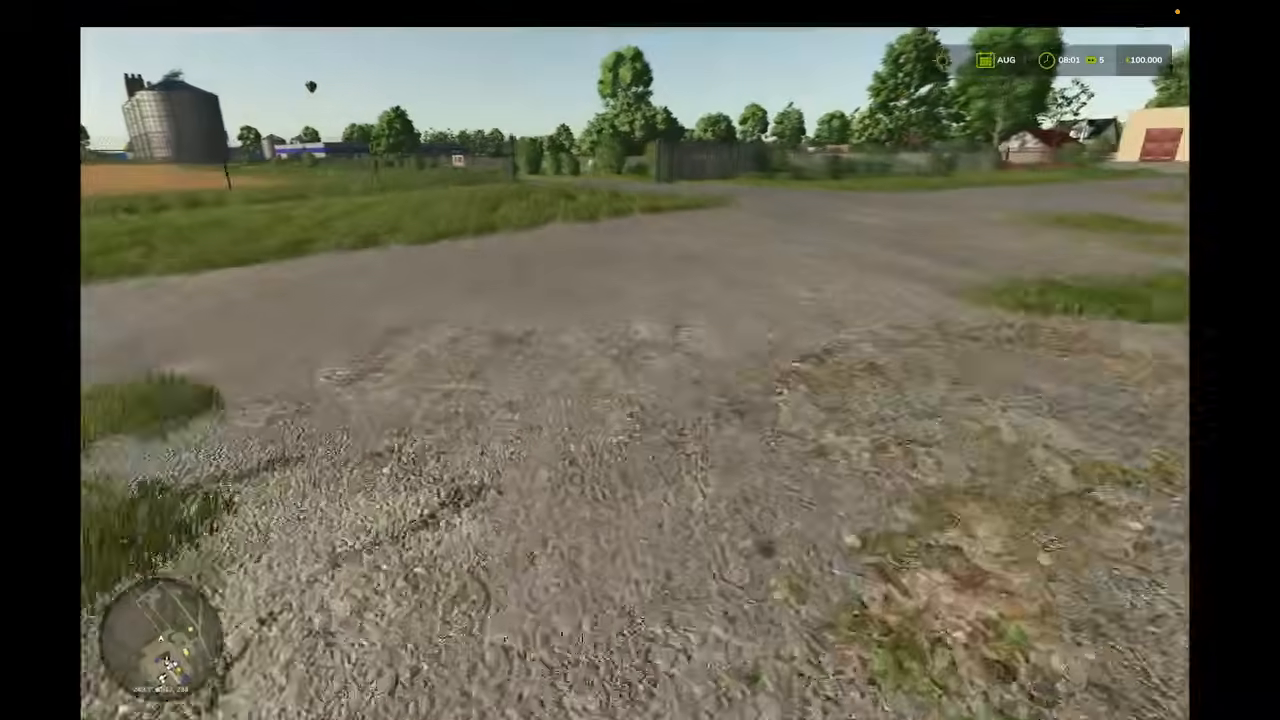
{"action": "key", "text": "w"}
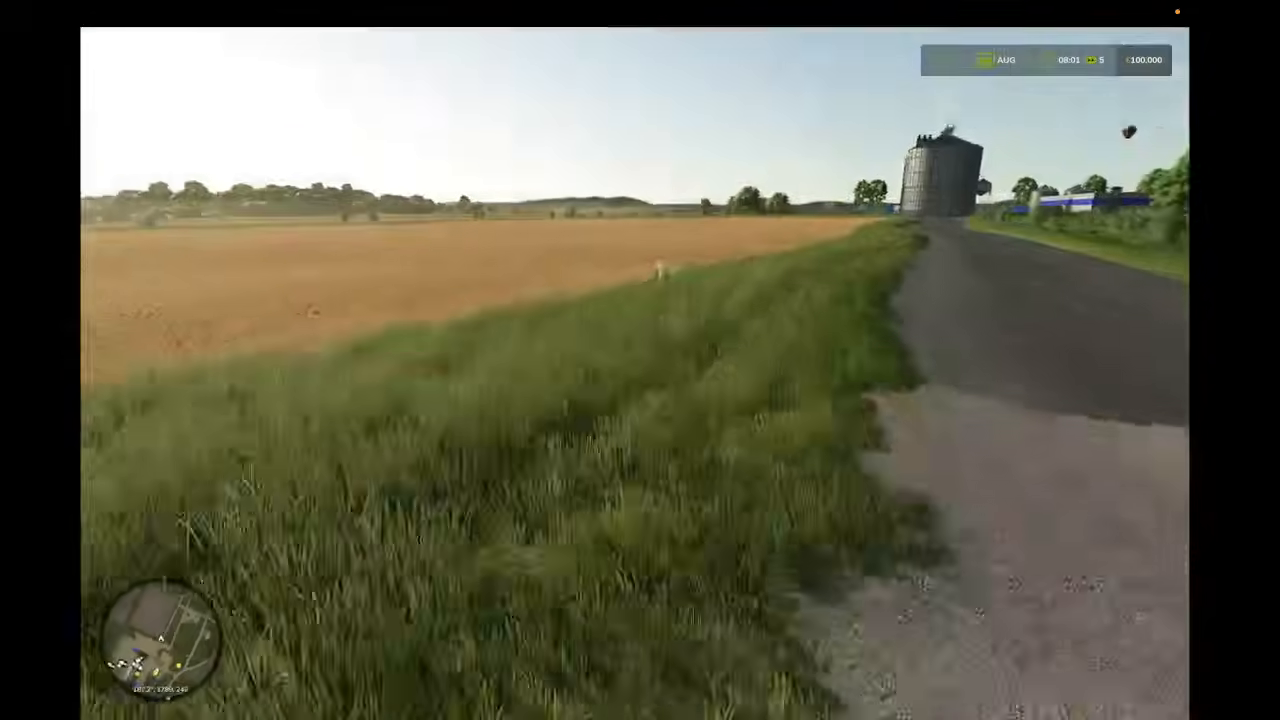
{"action": "key", "text": "w"}
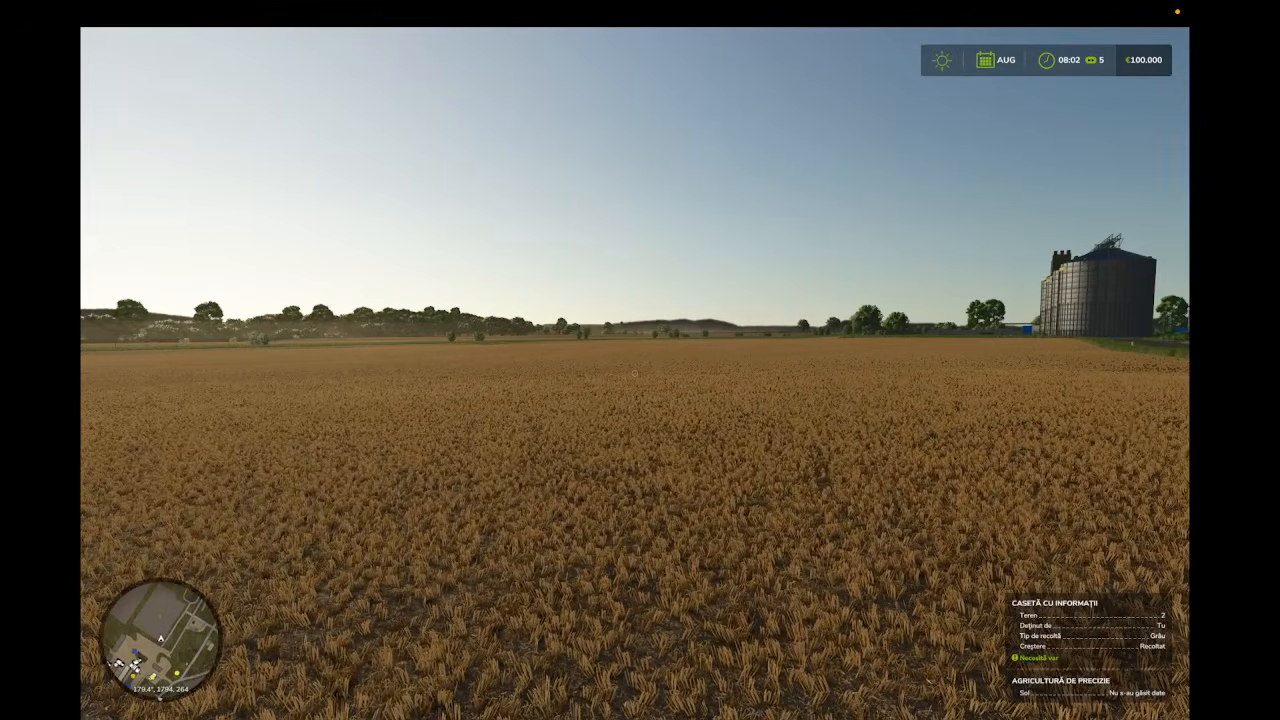
Open the Set Field Ground dialog for field 2 from Easy Development Controls' Fields / Farmland section.
{"action": "key", "text": "ctrl+KP_0"}
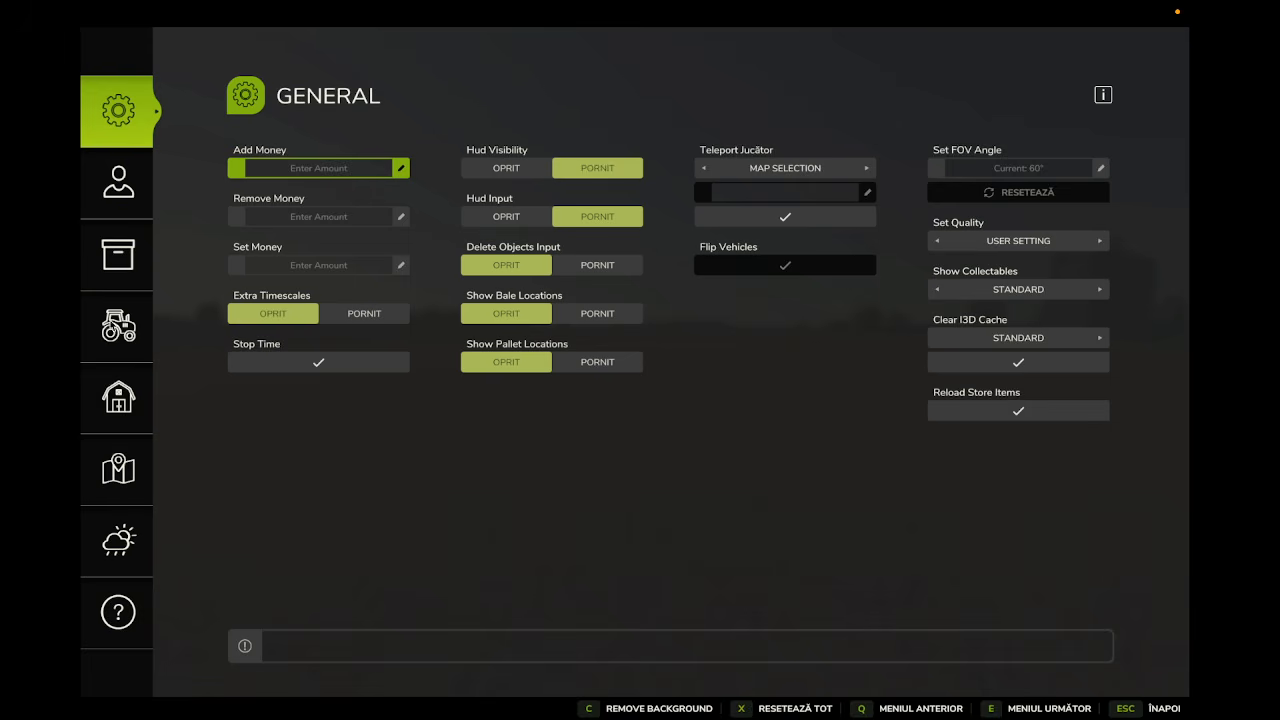
{"action": "left_click", "coordinate": [116, 500]}
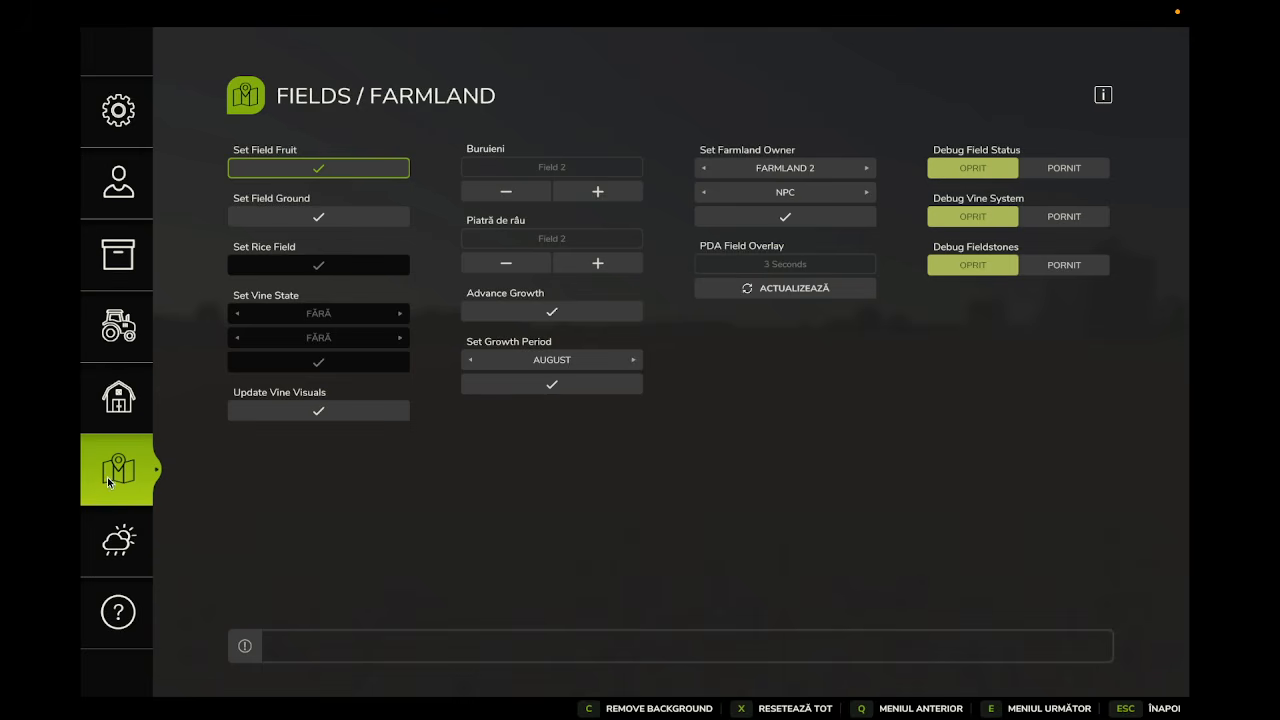
{"action": "left_click", "coordinate": [300, 170]}
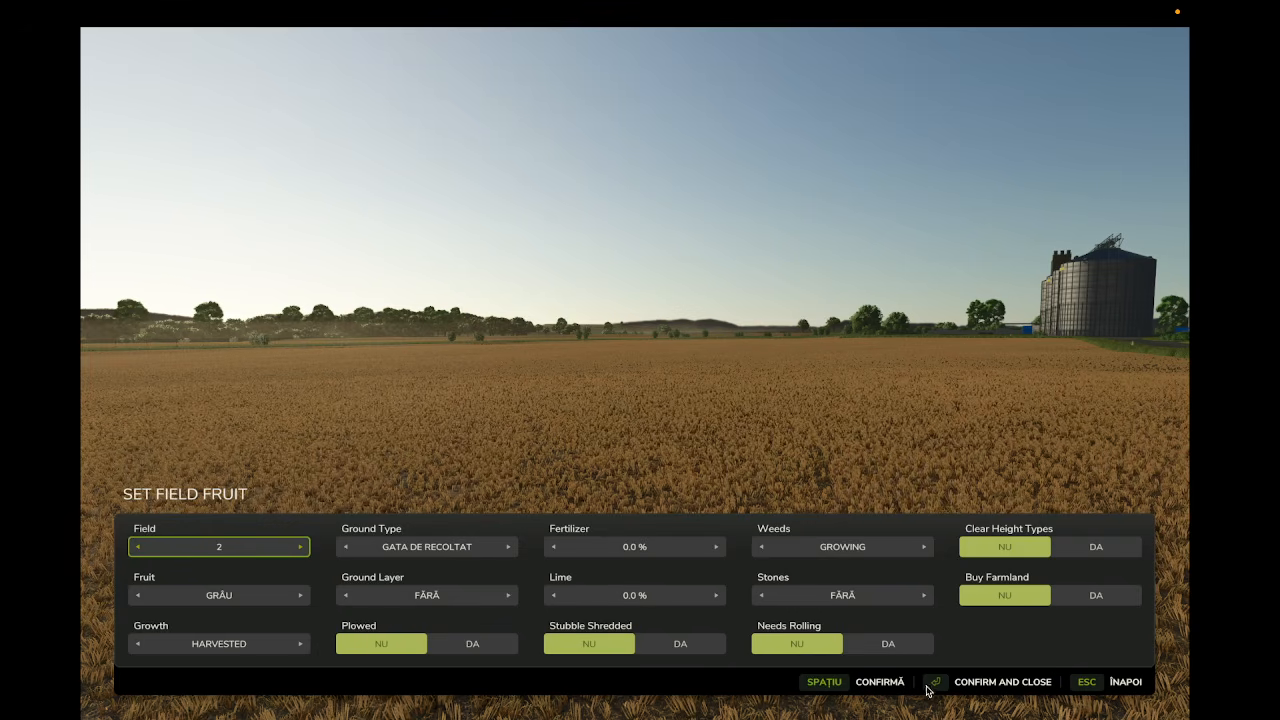
{"action": "left_click", "coordinate": [1099, 684]}
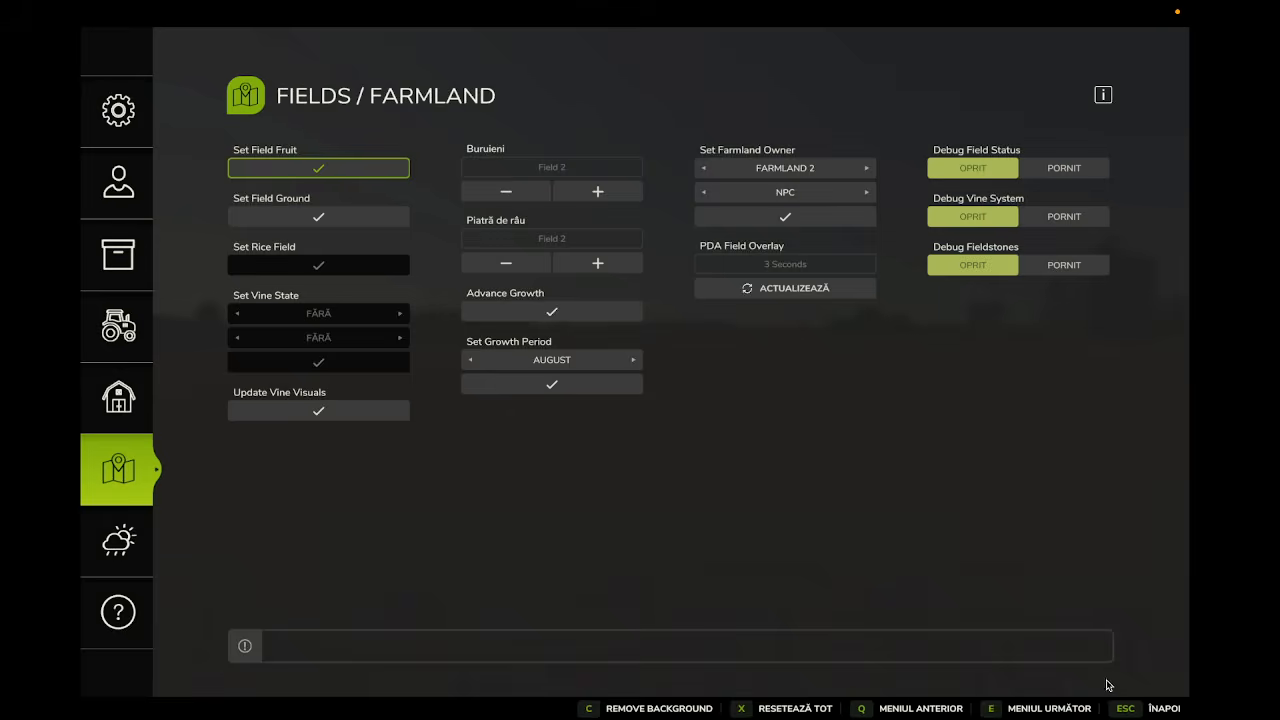
{"action": "left_click", "coordinate": [276, 212]}
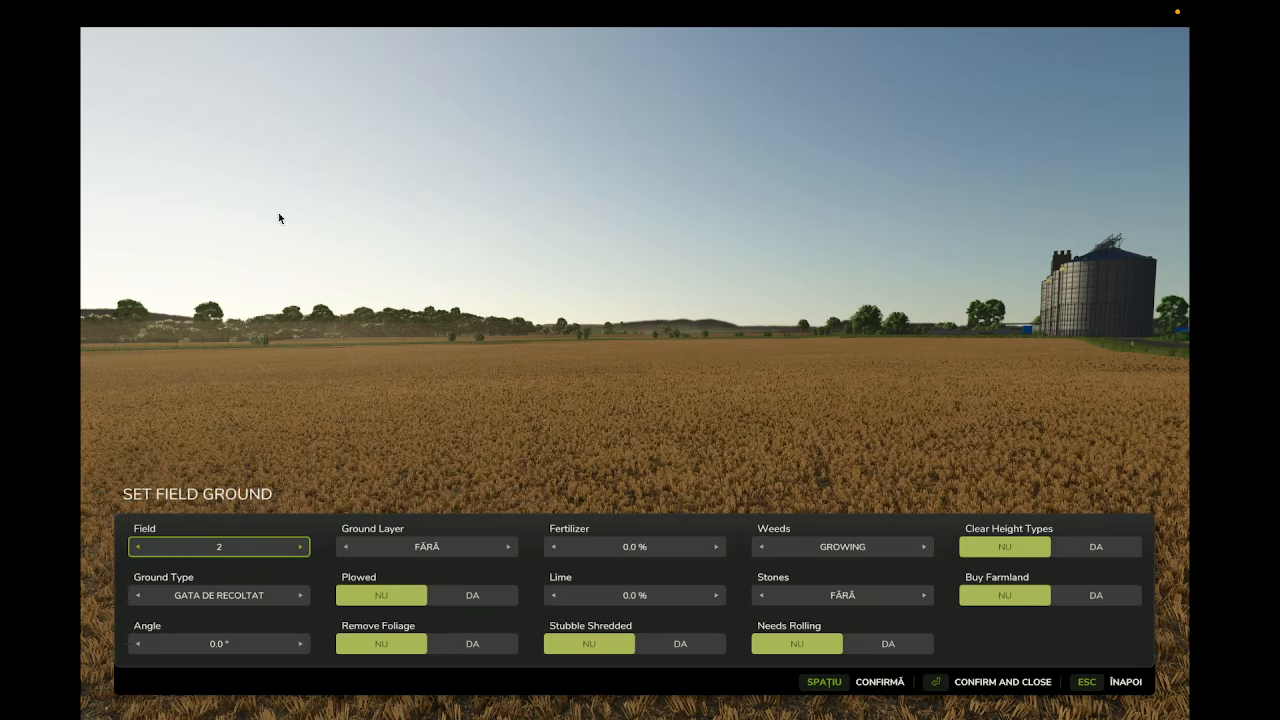
Set the field ground type to CULTIVAT and enable Remove Foliage and Clear Height Types.
{"action": "left_click", "coordinate": [298, 597]}
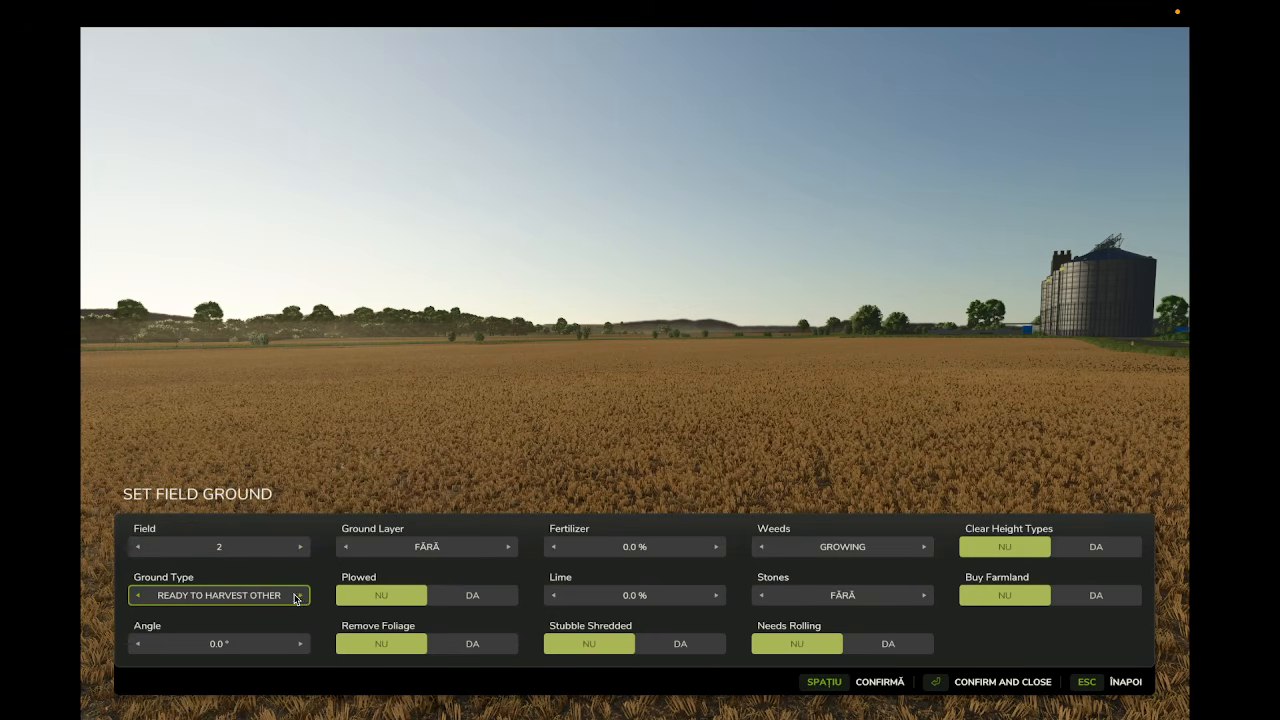
{"action": "left_click", "coordinate": [299, 597]}
{"action": "left_click", "coordinate": [299, 597]}
{"action": "left_click", "coordinate": [299, 597]}
{"action": "left_click", "coordinate": [299, 597]}
{"action": "left_click", "coordinate": [299, 597]}
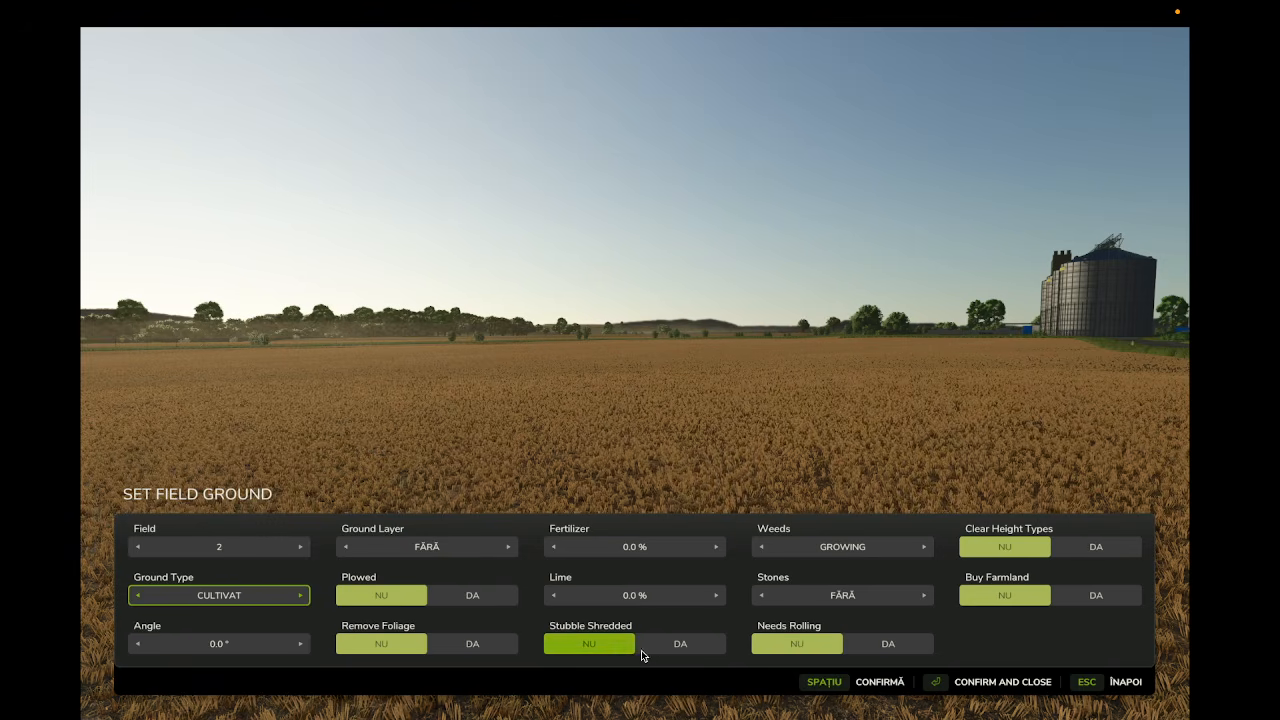
{"action": "left_click", "coordinate": [484, 650]}
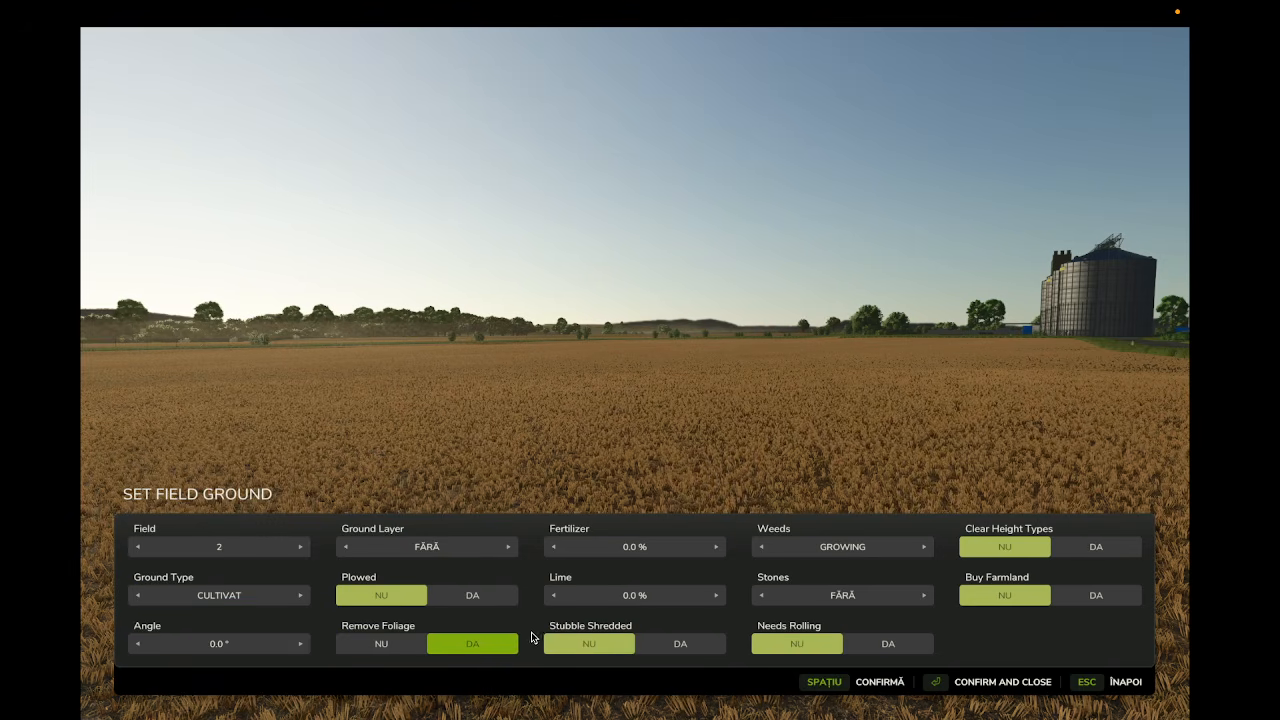
{"action": "left_click", "coordinate": [1103, 545]}
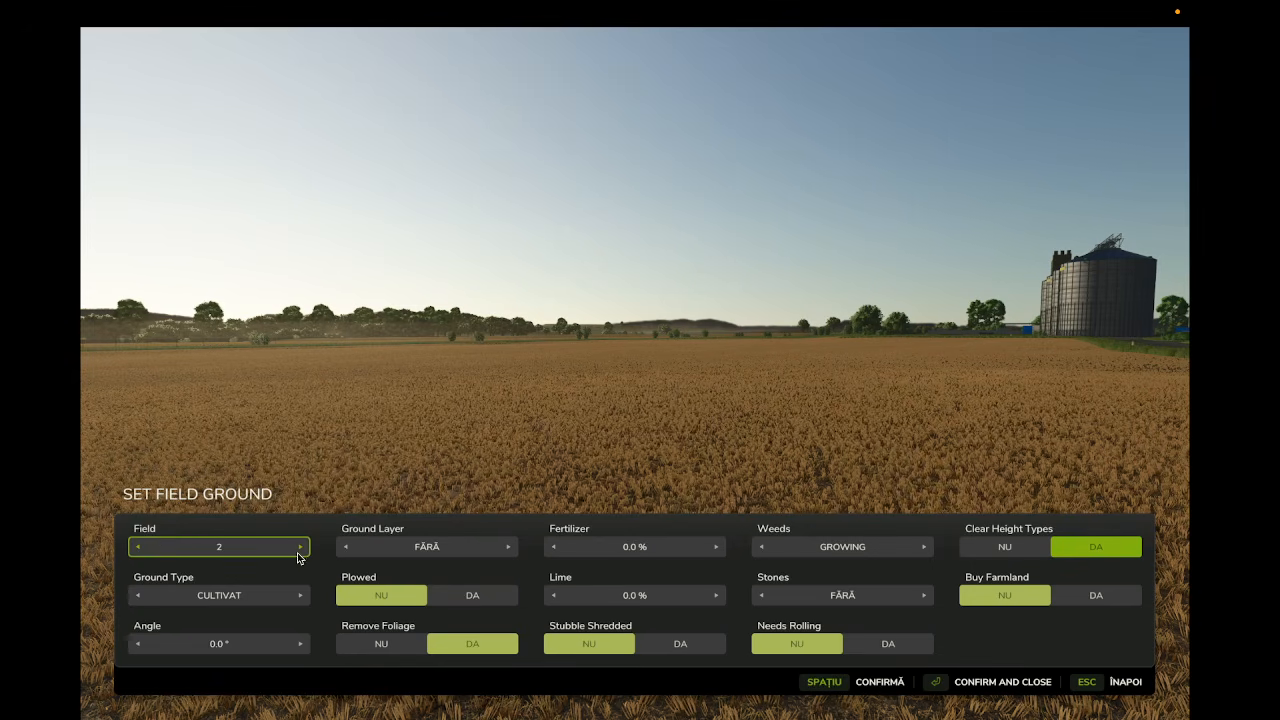
Apply the ground settings to all fields and return to the game view.
{"action": "left_click", "coordinate": [138, 548]}
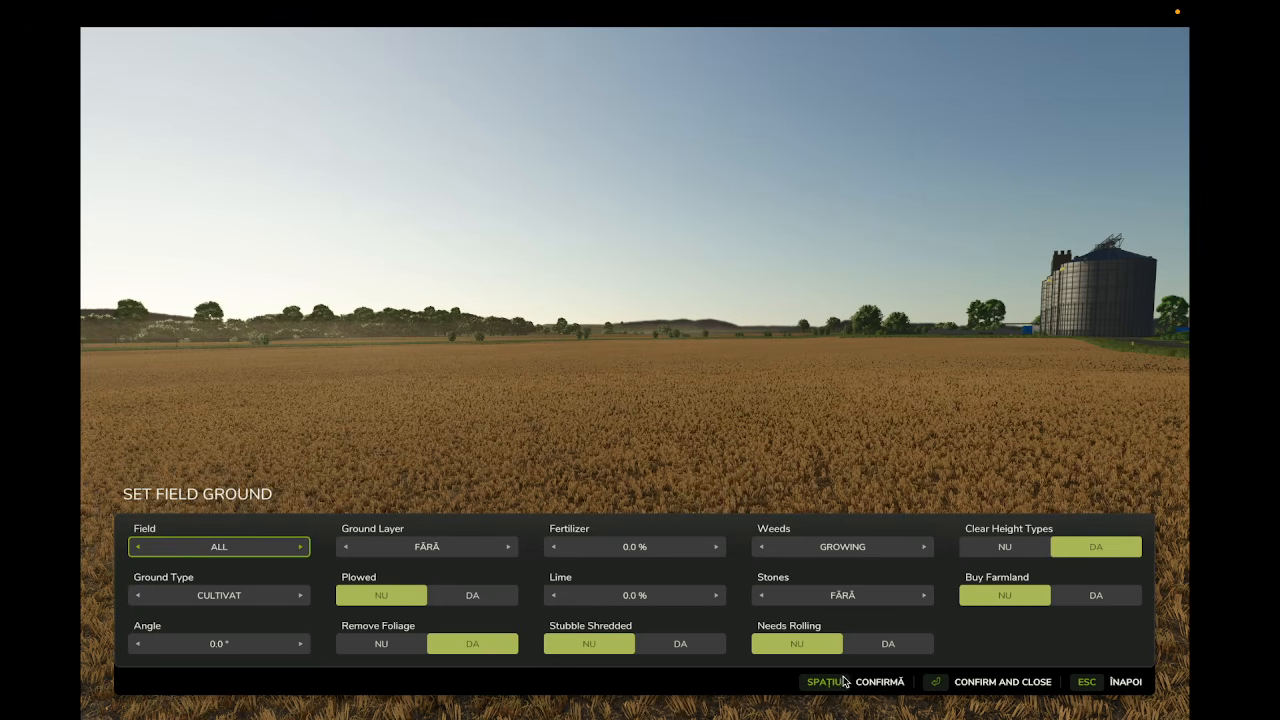
{"action": "left_click", "coordinate": [880, 684]}
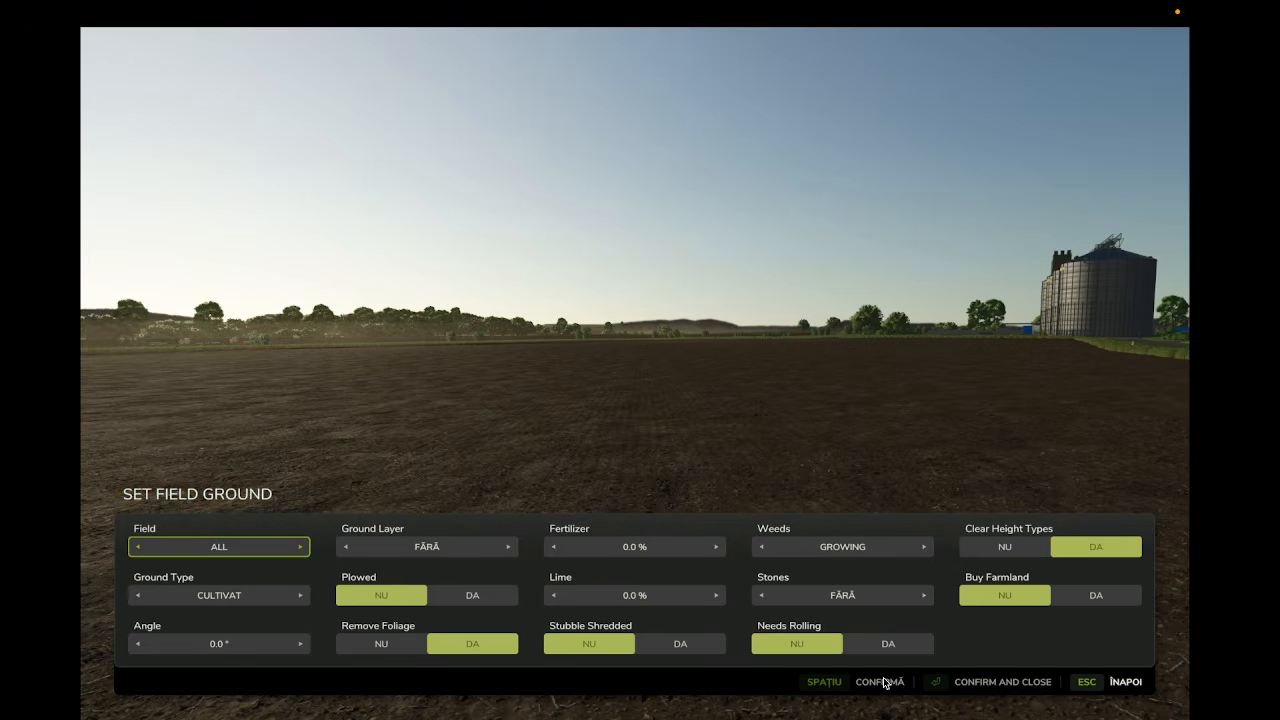
{"action": "left_click", "coordinate": [1120, 684]}
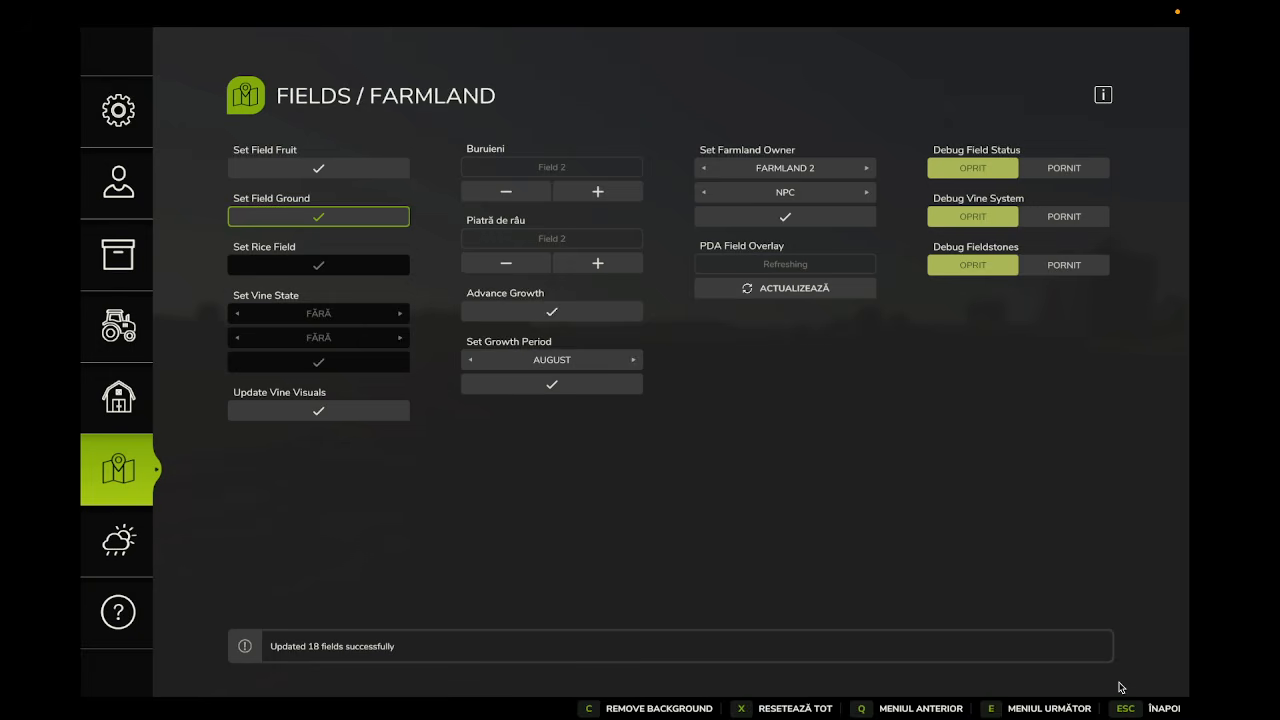
{"action": "left_click", "coordinate": [1124, 706]}
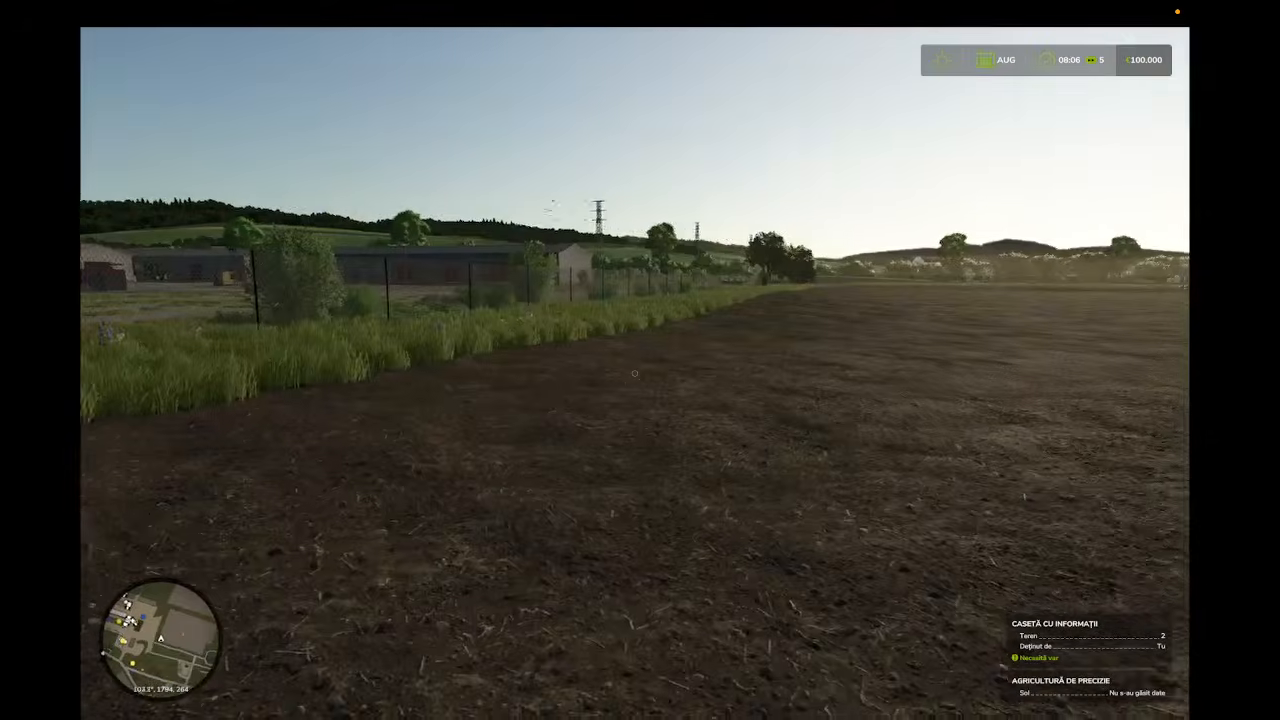
Examine the fields on the in-game map and the ground of field 2 to check the reset.
{"action": "key", "text": "Escape"}
{"action": "scroll", "coordinate": [729, 519], "scroll_direction": "down", "scroll_amount": 3}
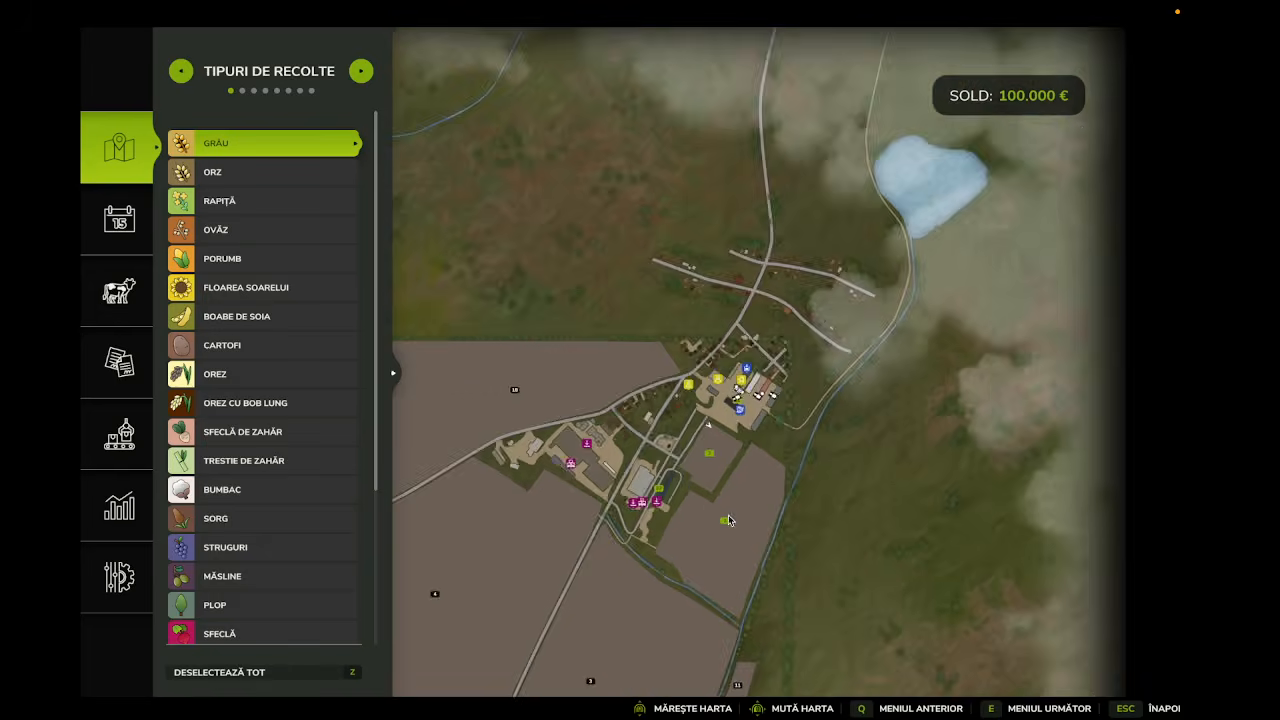
{"action": "left_click_drag", "start_coordinate": [729, 519], "coordinate": [960, 200]}
{"action": "left_click_drag", "start_coordinate": [624, 453], "coordinate": [820, 430]}
{"action": "left_click_drag", "start_coordinate": [898, 338], "coordinate": [891, 383]}
{"action": "key", "text": "Escape"}
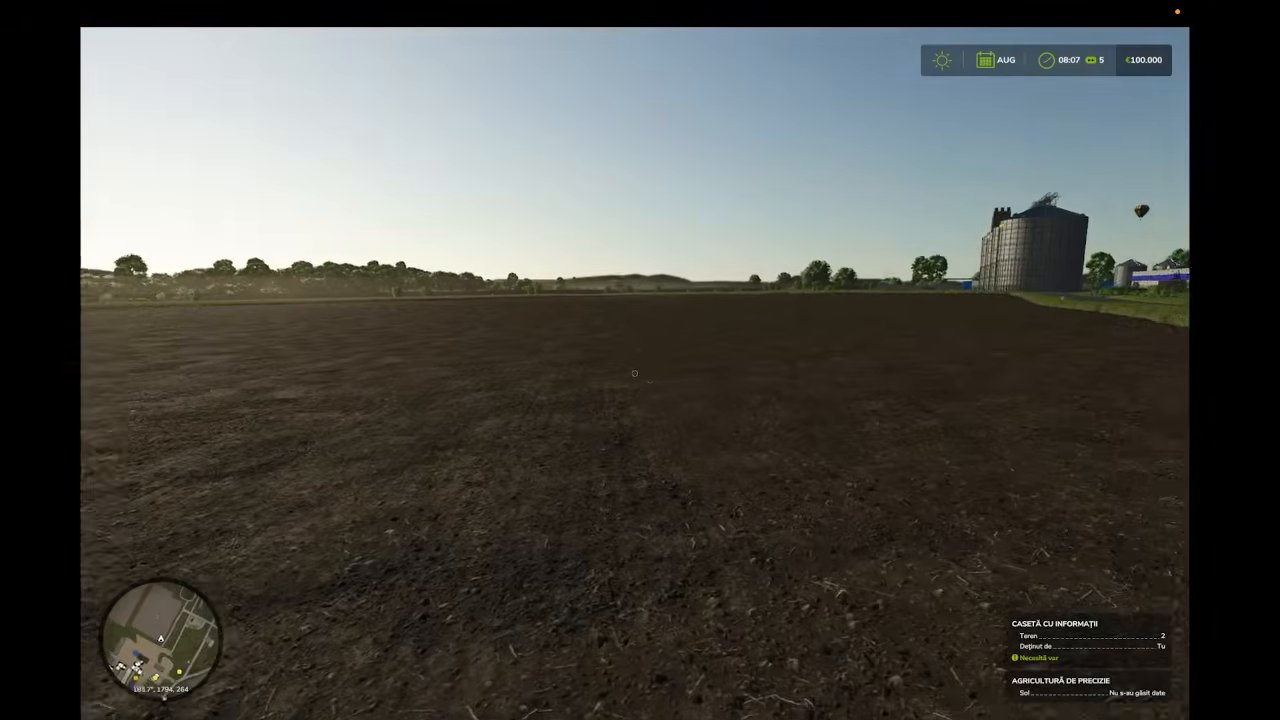
{"action": "key", "text": "w"}
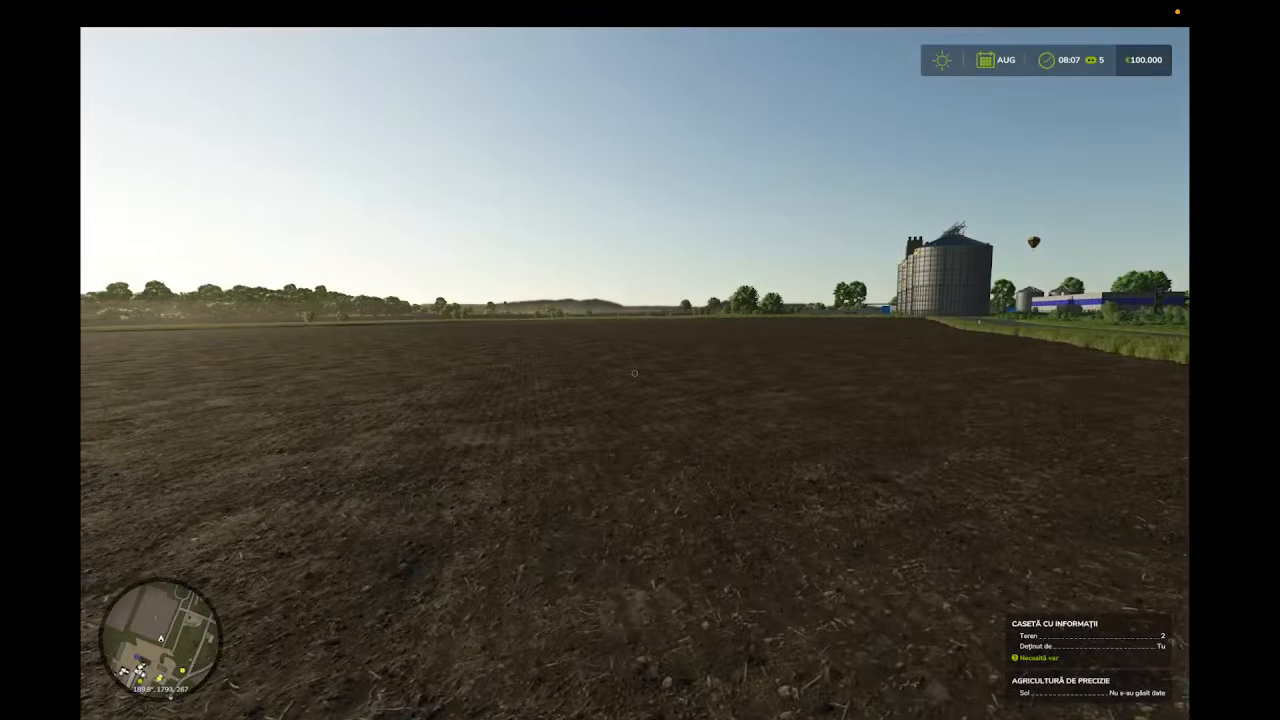
Save the game and exit to the main menu, confirming the exit.
{"action": "key", "text": "Escape"}
{"action": "left_click", "coordinate": [120, 598]}
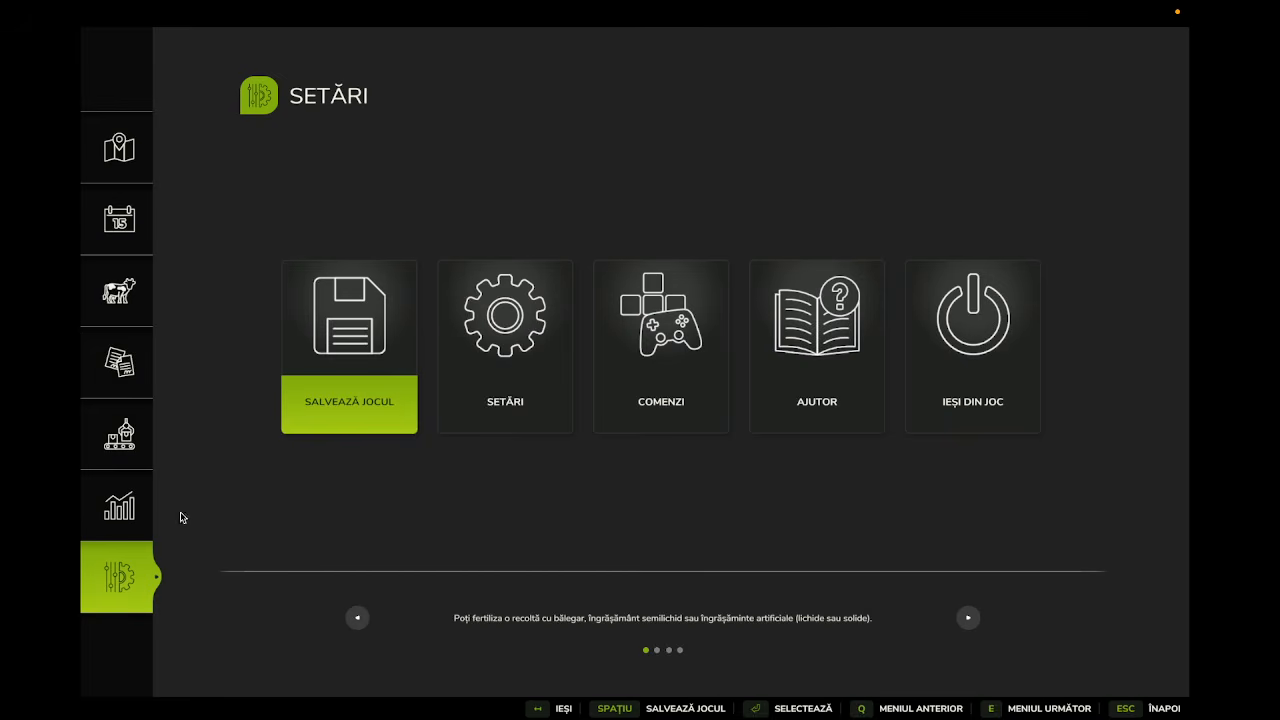
{"action": "left_click", "coordinate": [350, 343]}
{"action": "left_click", "coordinate": [963, 378]}
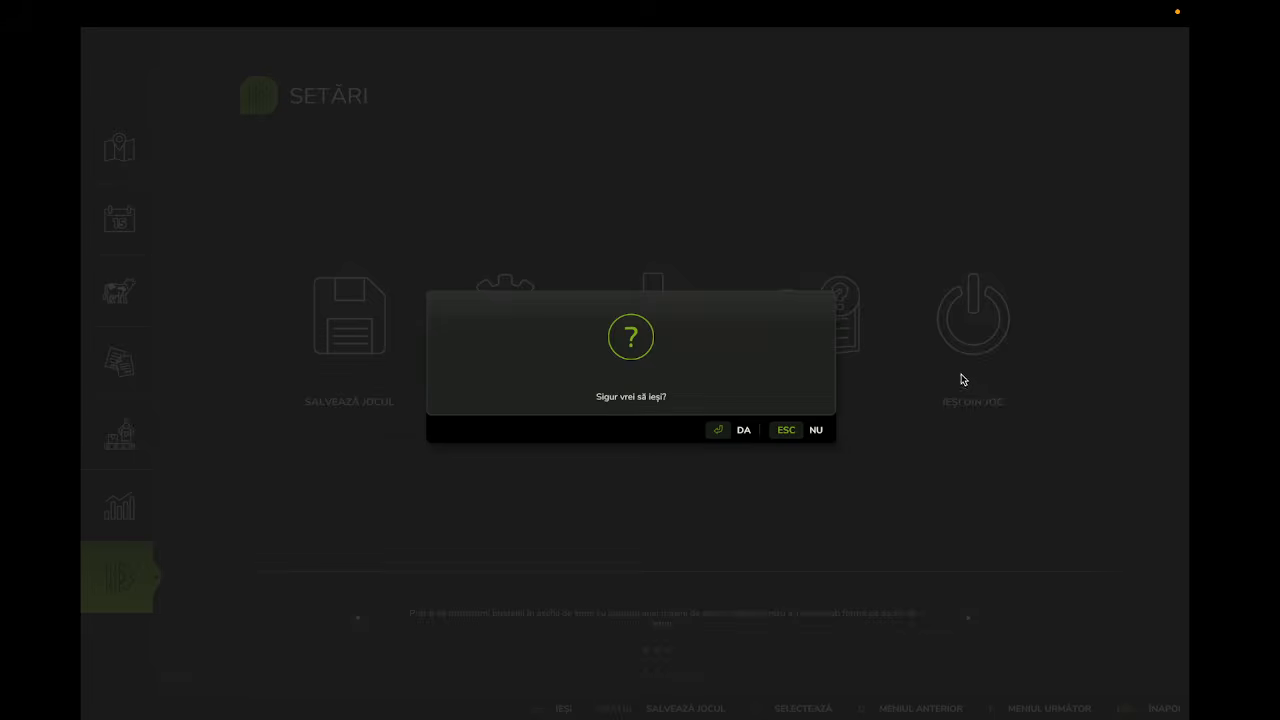
{"action": "left_click", "coordinate": [731, 438]}
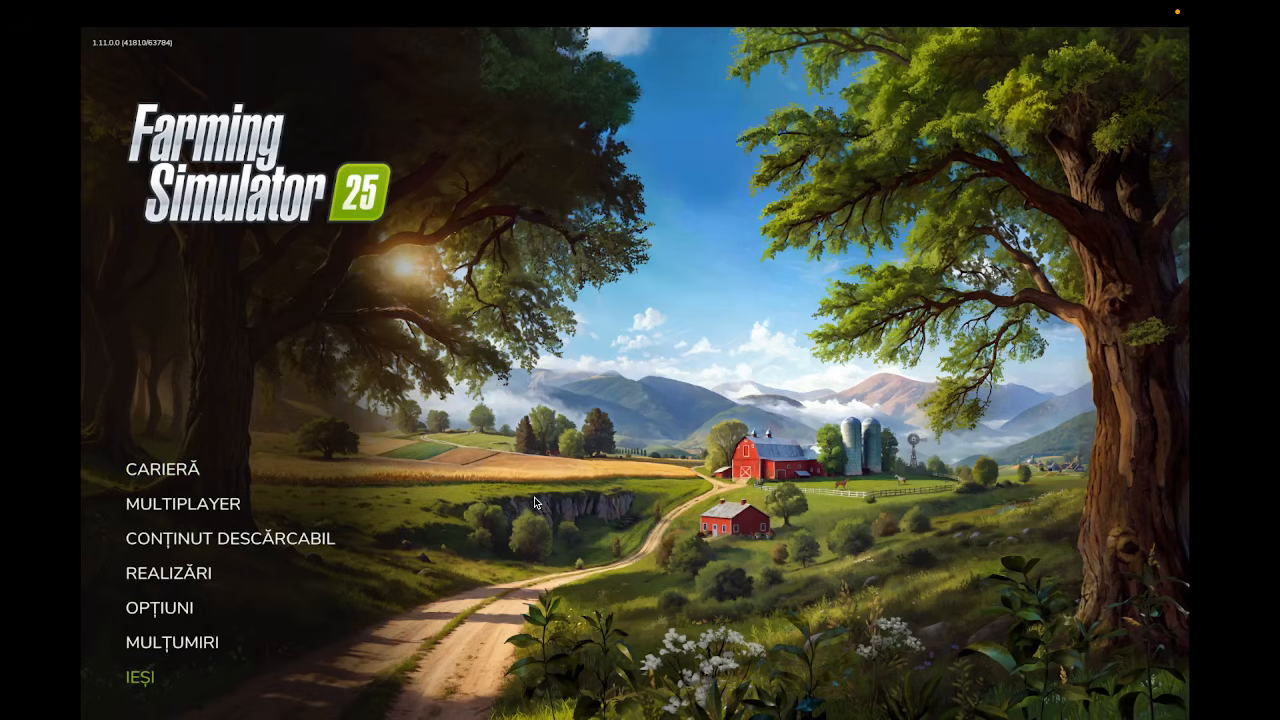
Switch to Finder and open the savegame4 folder inside FarmingSimulator2025.
{"action": "key", "text": "ctrl+Left"}
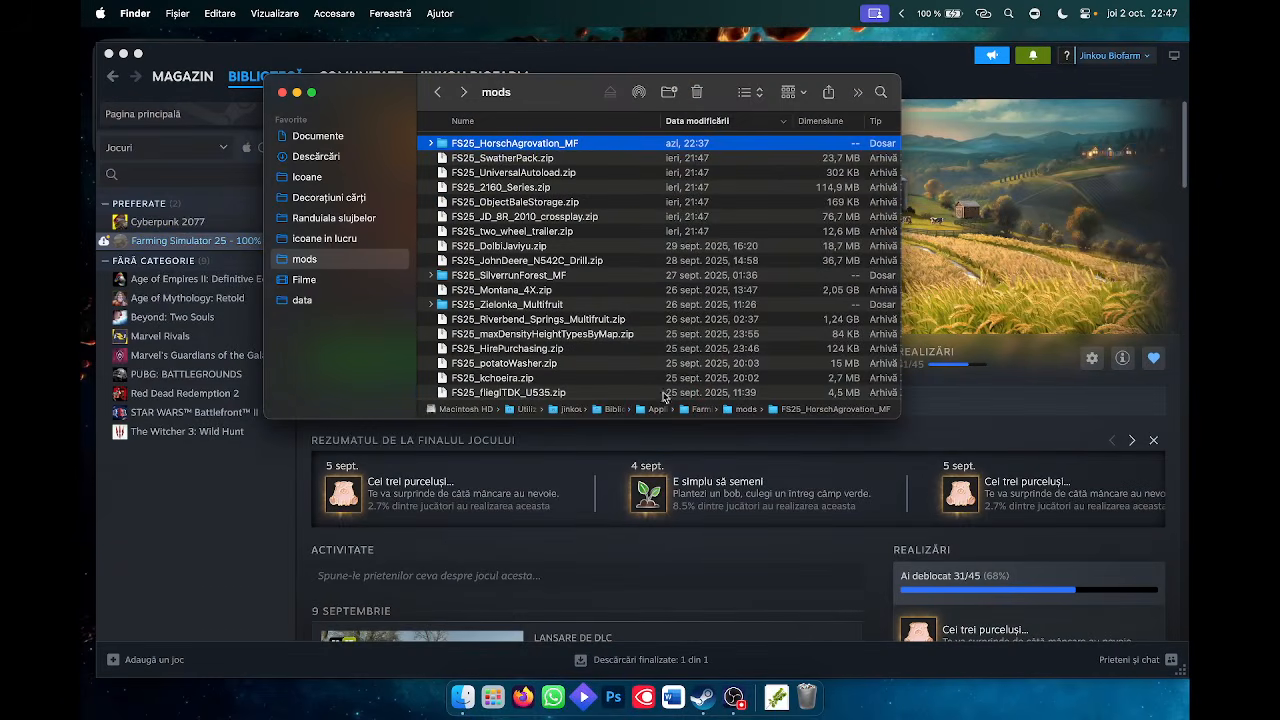
{"action": "double_click", "coordinate": [704, 410]}
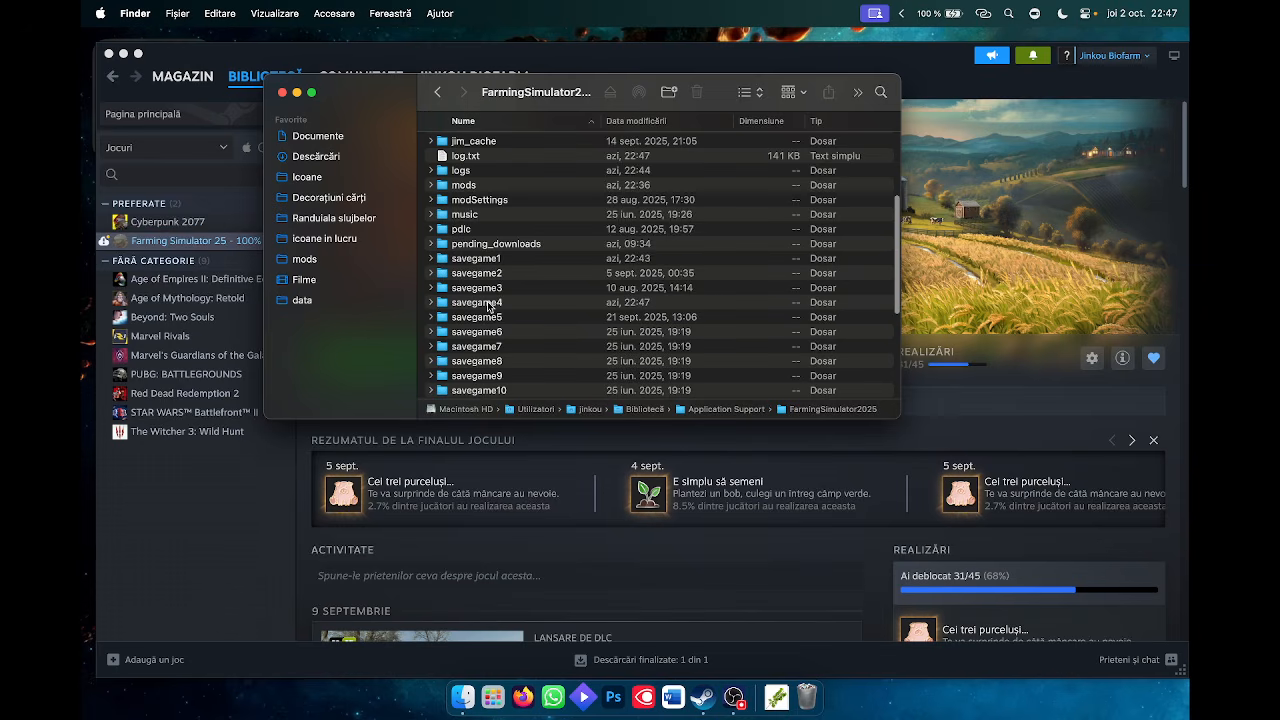
{"action": "double_click", "coordinate": [486, 303]}
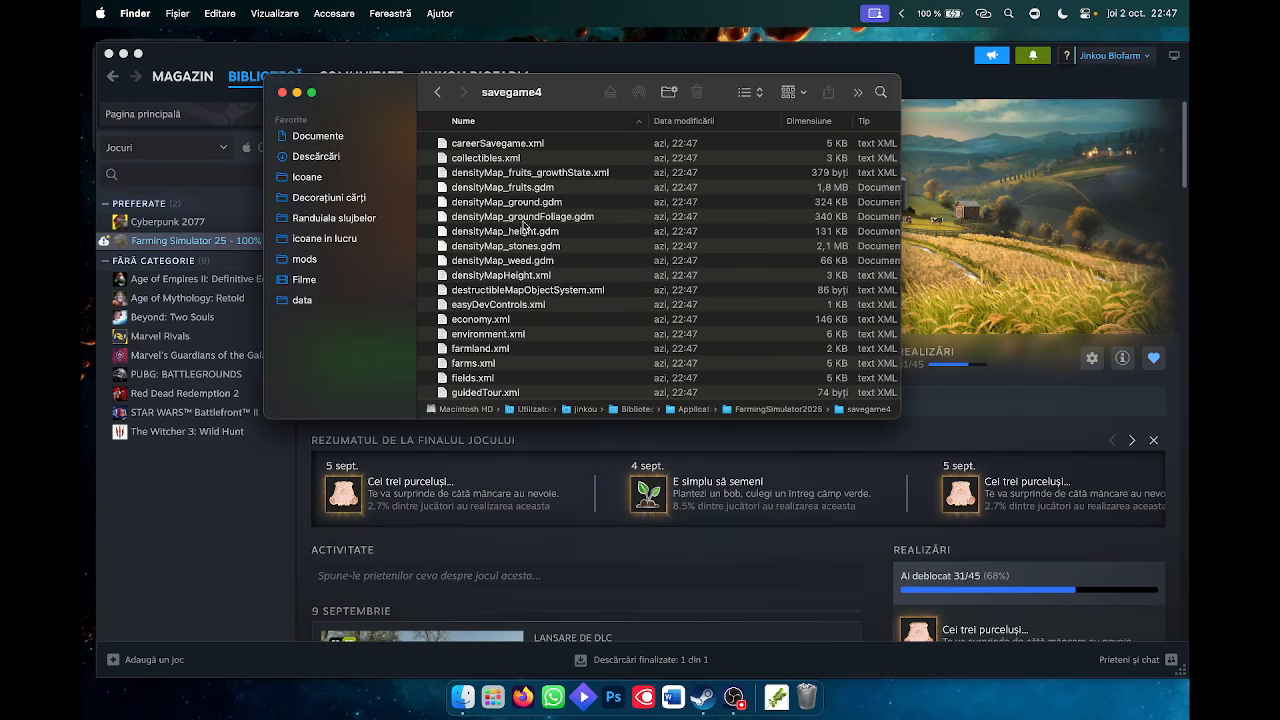
Check the map ID and title in careerSavegame.xml, and close the file.
{"action": "double_click", "coordinate": [510, 148]}
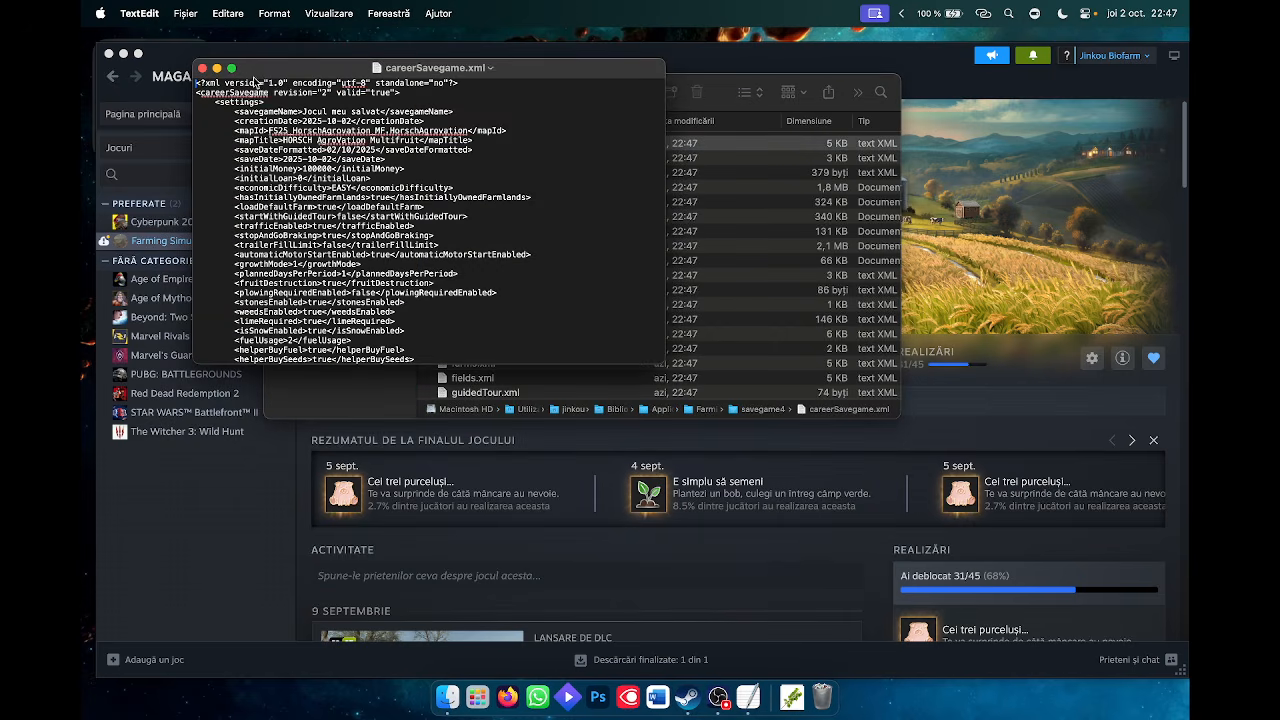
{"action": "scroll", "coordinate": [264, 91], "scroll_direction": "up", "scroll_amount": 5}
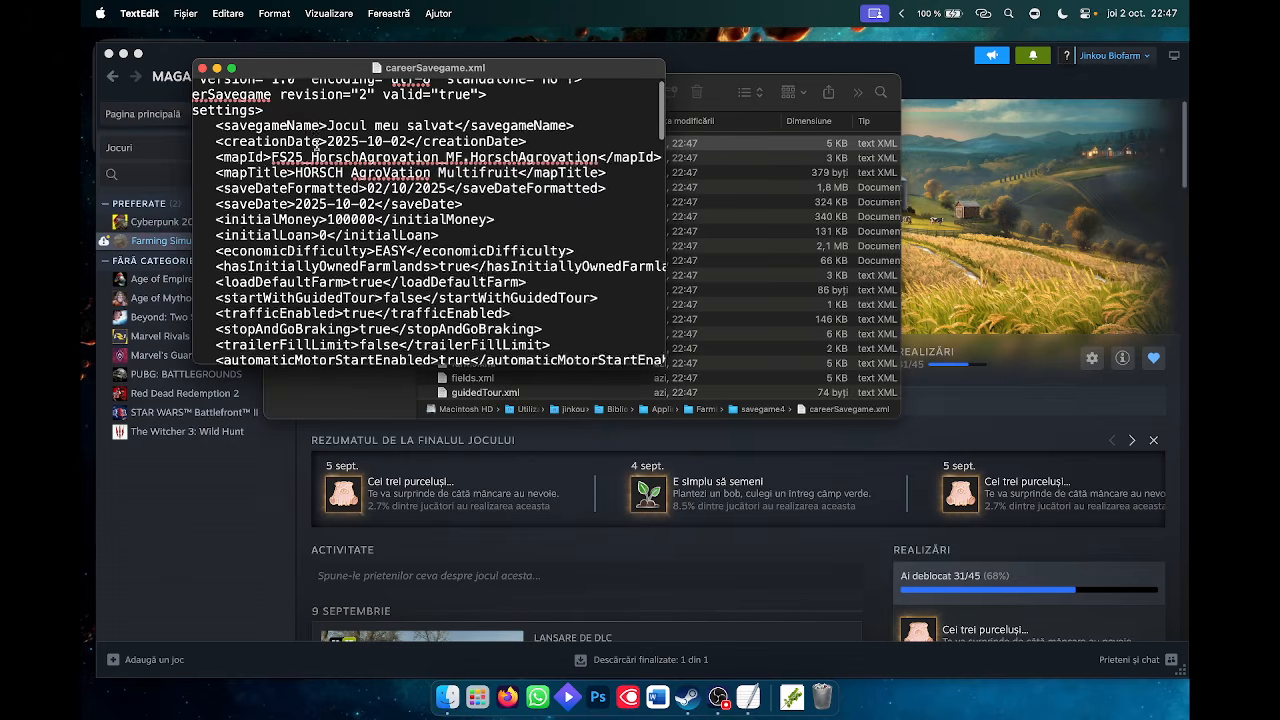
{"action": "left_click", "coordinate": [202, 68]}
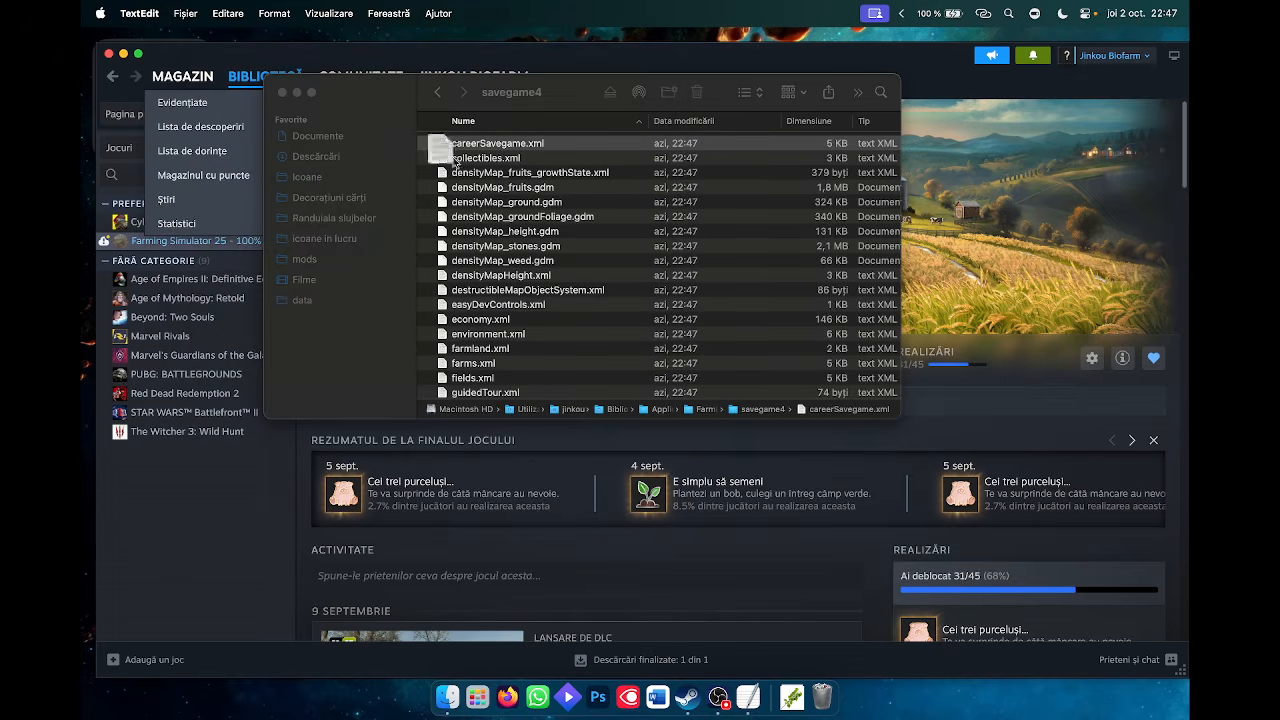
Move densityMap_fruits.gdm from the savegame4 folder to the desktop and close the Steam window.
{"action": "left_click", "coordinate": [506, 188]}
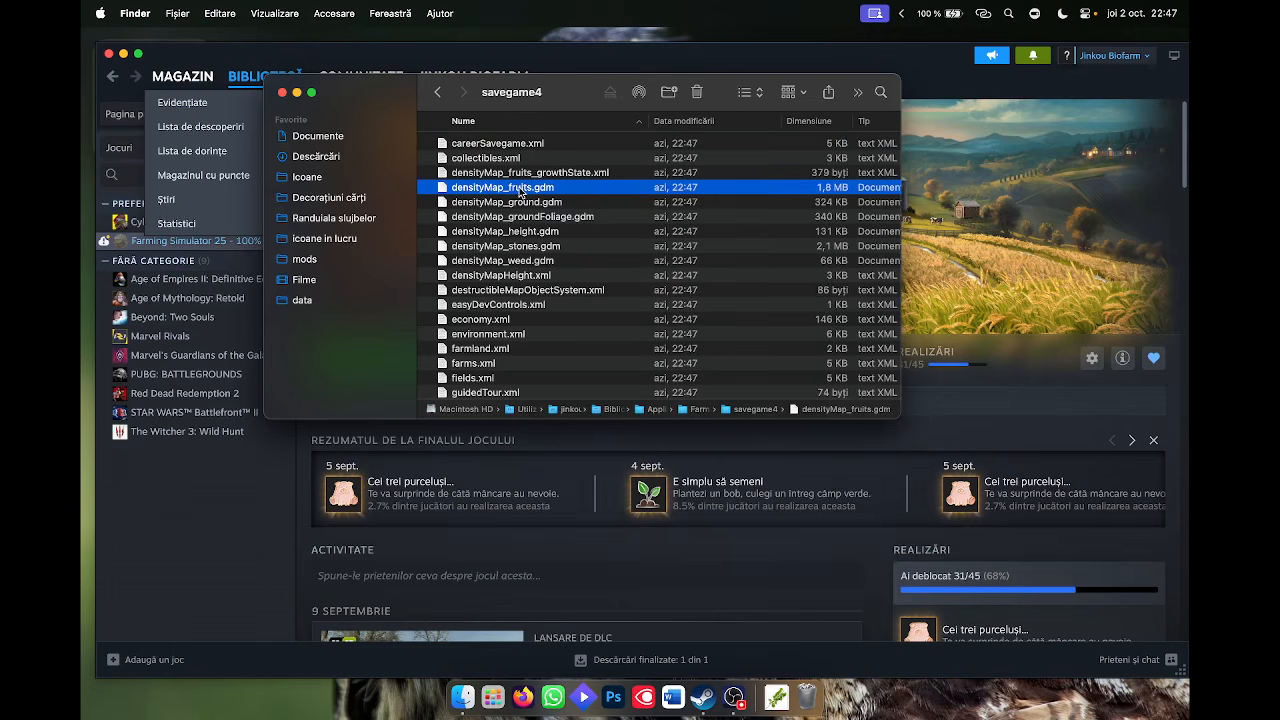
{"action": "left_click_drag", "start_coordinate": [519, 190], "coordinate": [996, 688]}
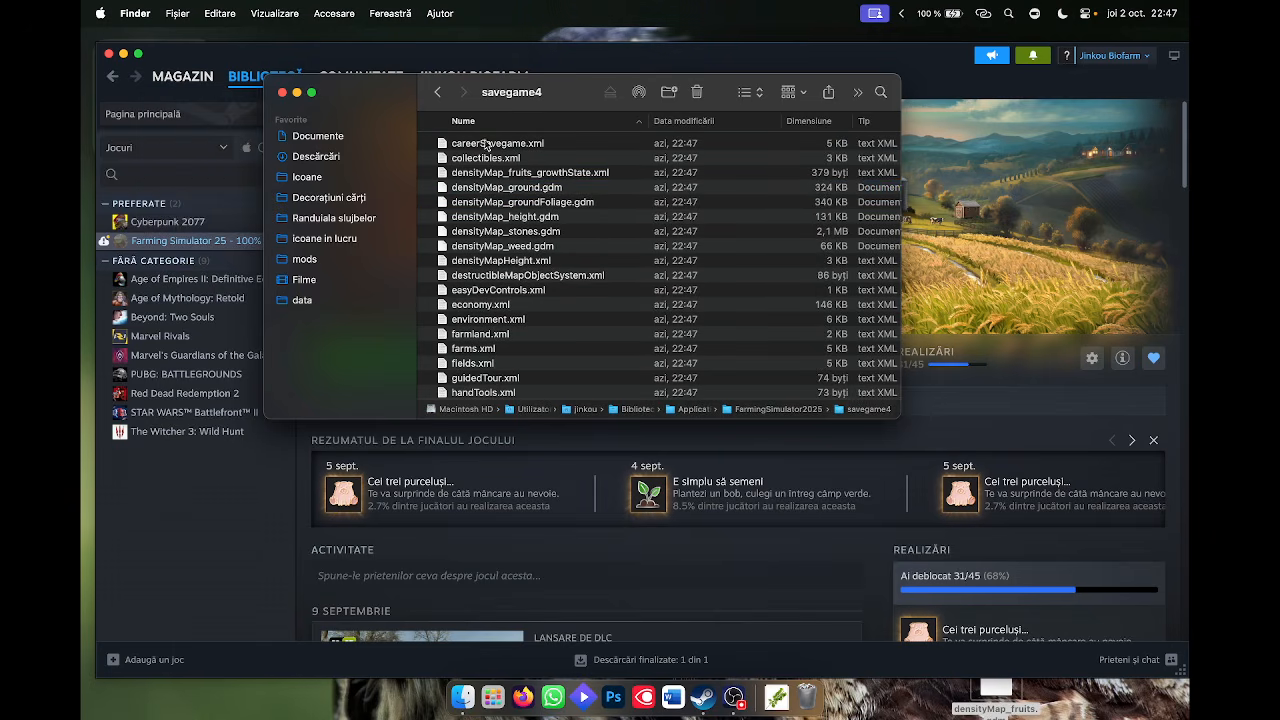
{"action": "left_click", "coordinate": [109, 54]}
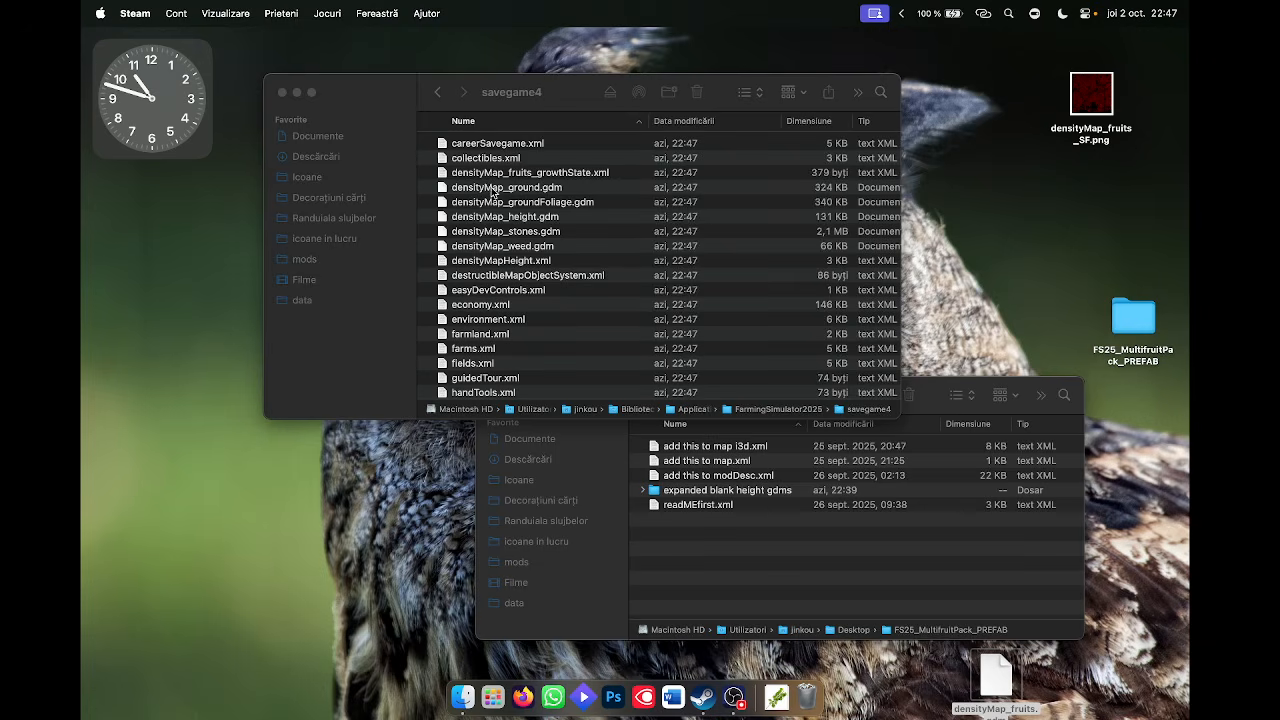
Open the map's data folder inside the FS25_HorschAgrovation_MF mod folder.
{"action": "left_click", "coordinate": [307, 265]}
{"action": "left_click", "coordinate": [307, 262]}
{"action": "left_click", "coordinate": [507, 145]}
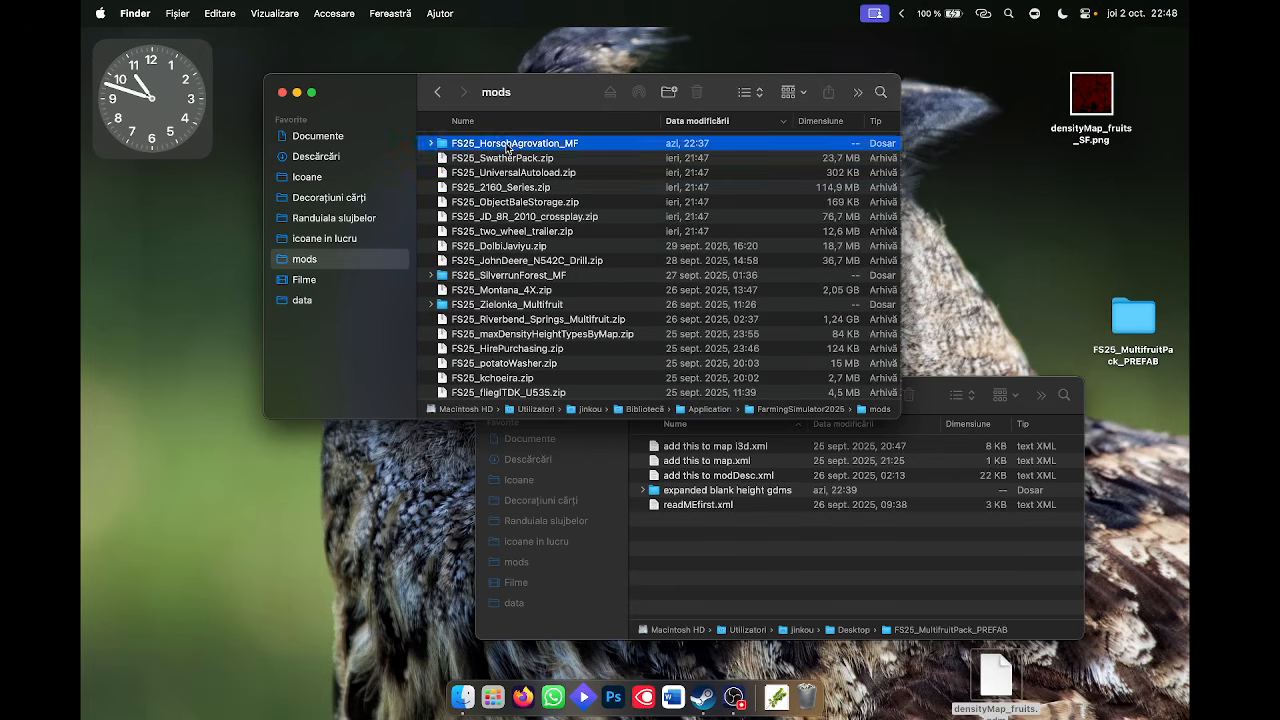
{"action": "double_click", "coordinate": [507, 145]}
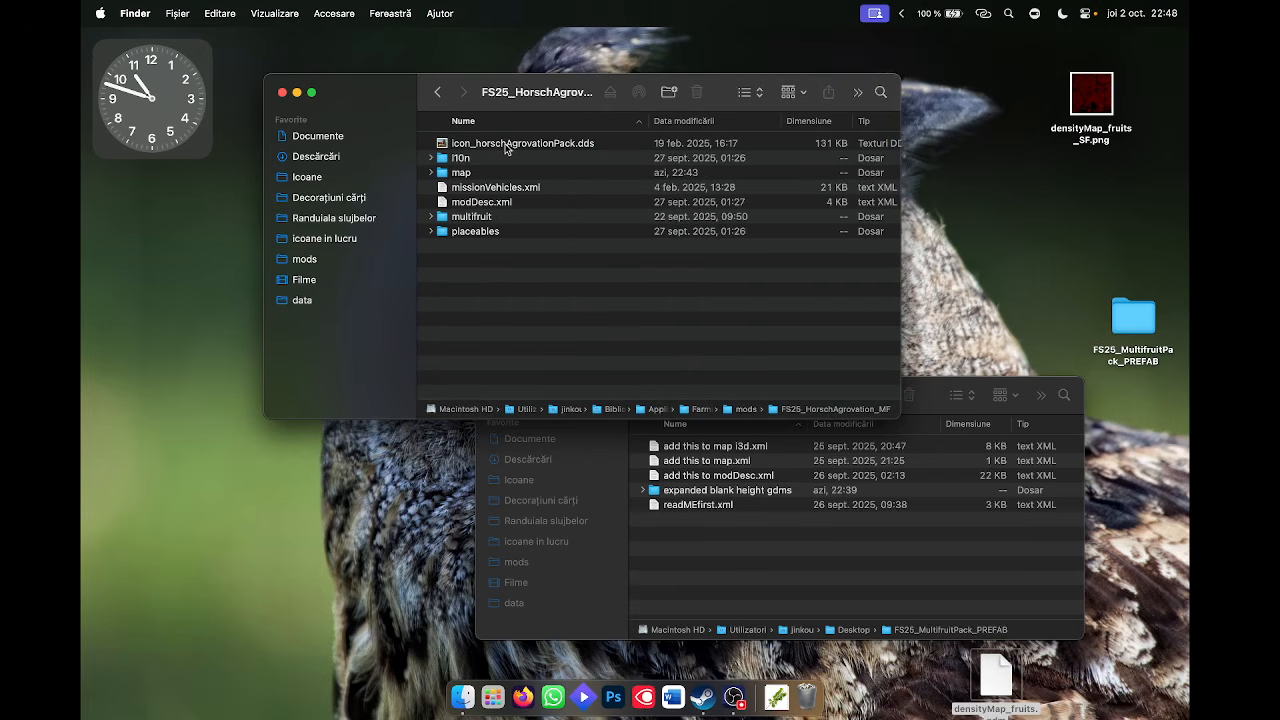
{"action": "double_click", "coordinate": [460, 174]}
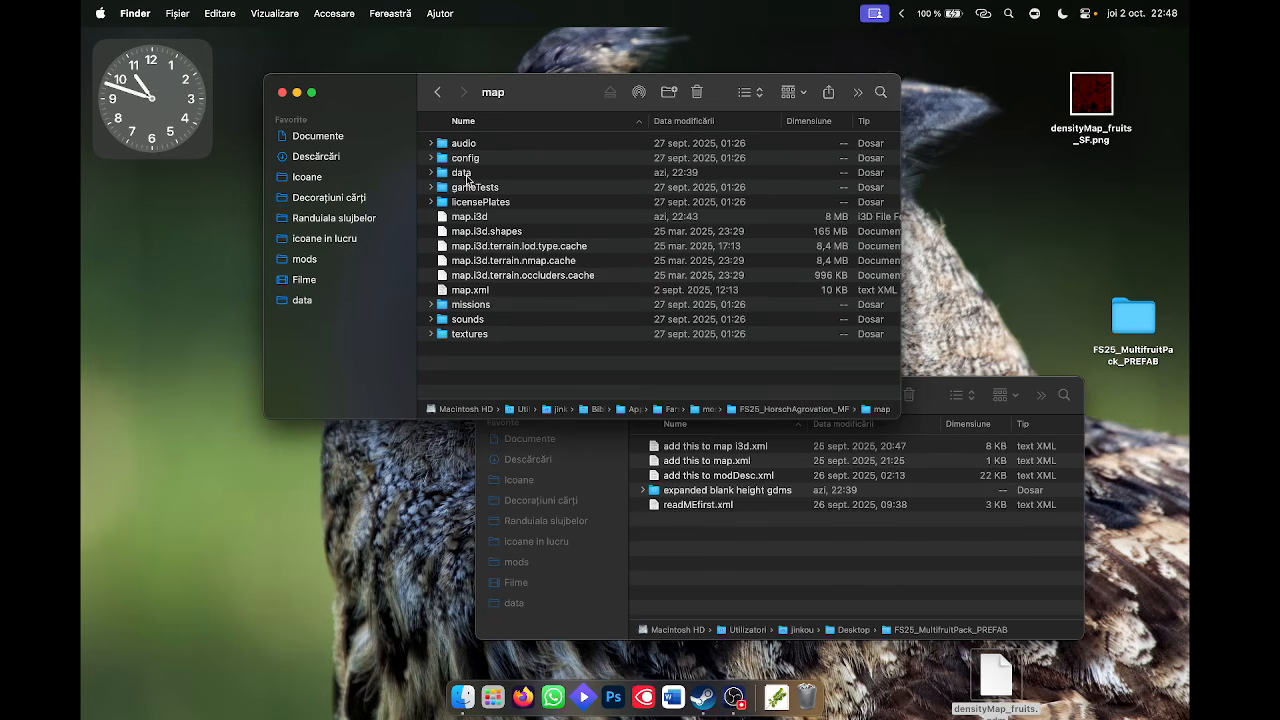
{"action": "double_click", "coordinate": [466, 177]}
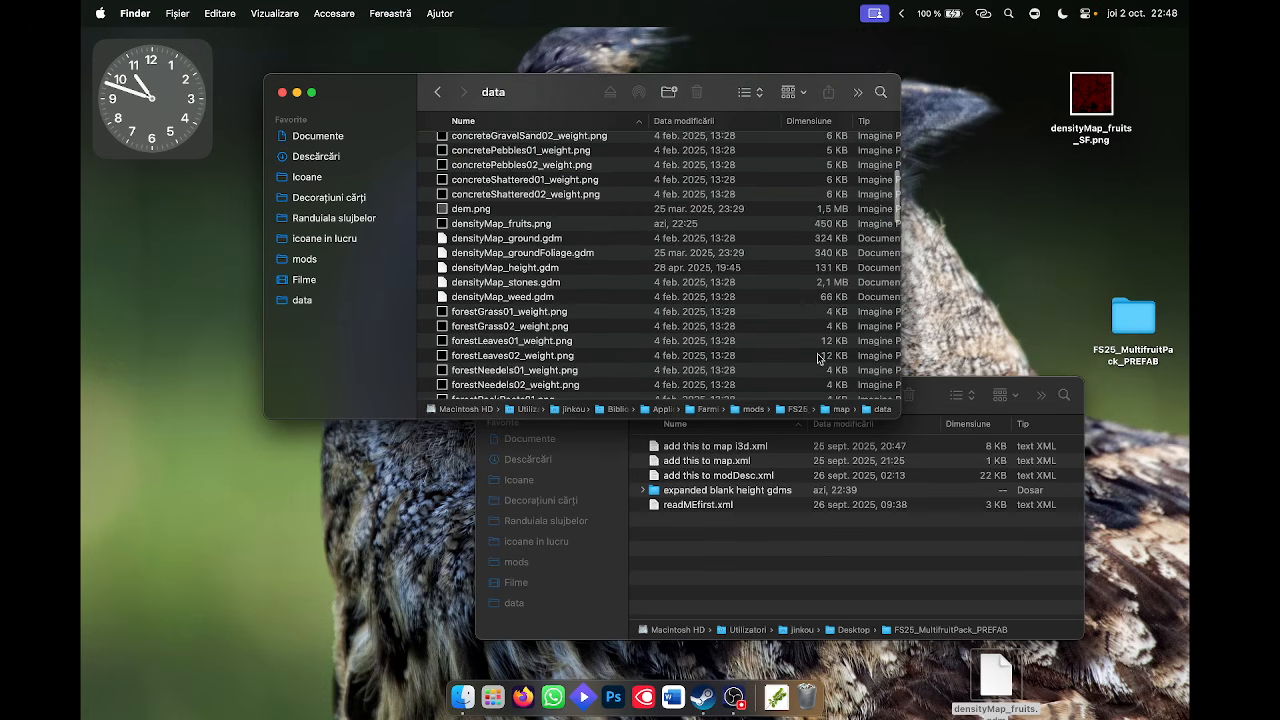
Trash densityMap_fruits.png in the data folder and move densityMap_fruits.gdm there from the desktop.
{"action": "left_click", "coordinate": [485, 224]}
{"action": "right_click", "coordinate": [485, 224]}
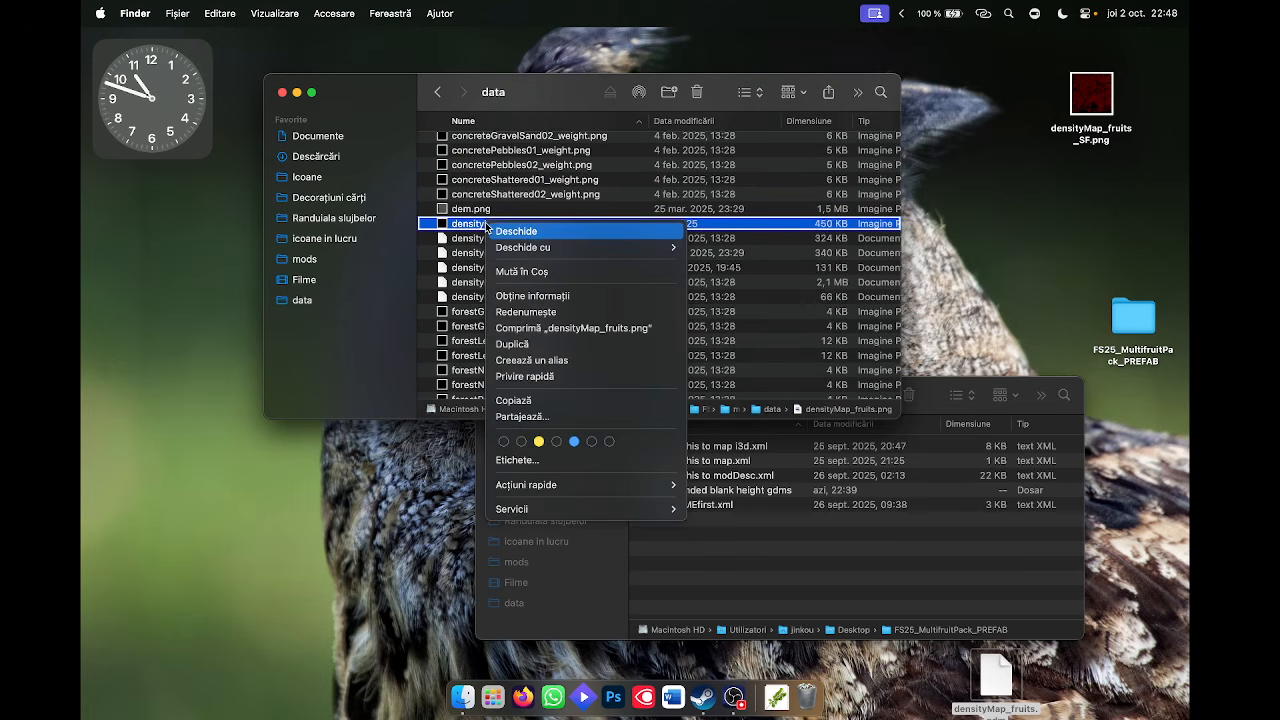
{"action": "left_click", "coordinate": [530, 269]}
{"action": "left_click_drag", "start_coordinate": [996, 693], "coordinate": [586, 289]}
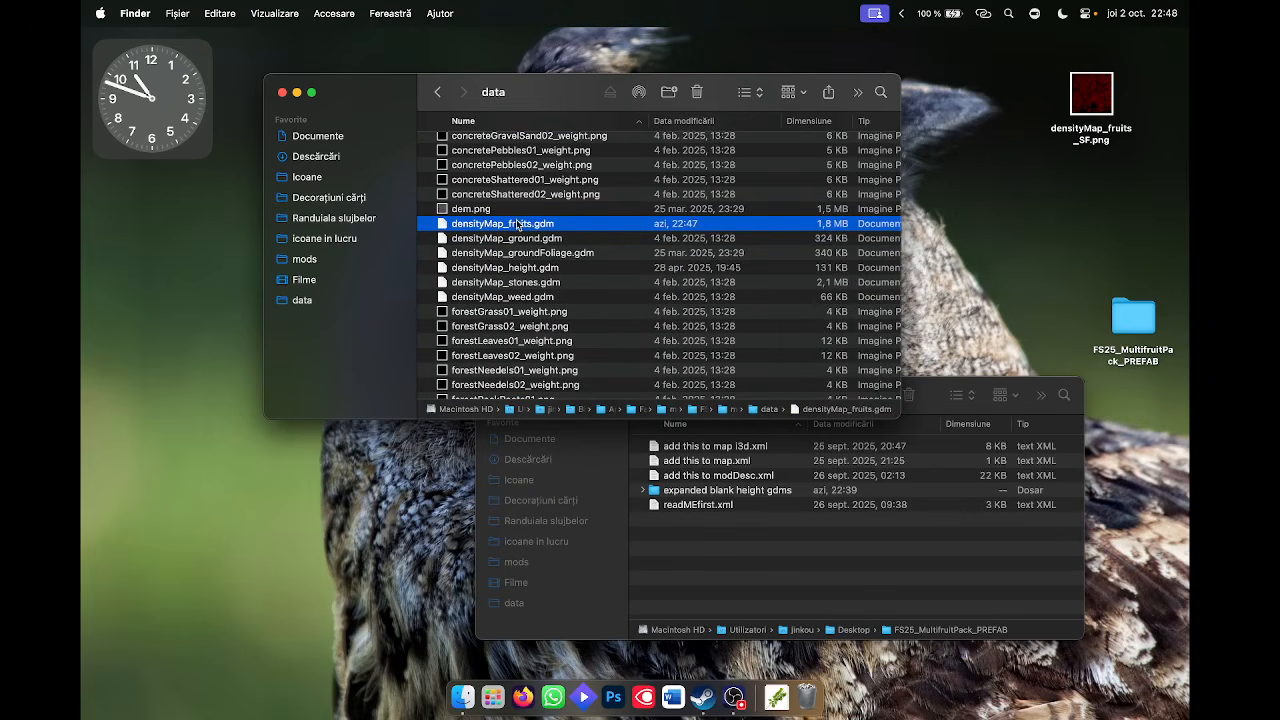
Open map.i3d from the map folder in TextEdit and show it full screen.
{"action": "left_click", "coordinate": [437, 92]}
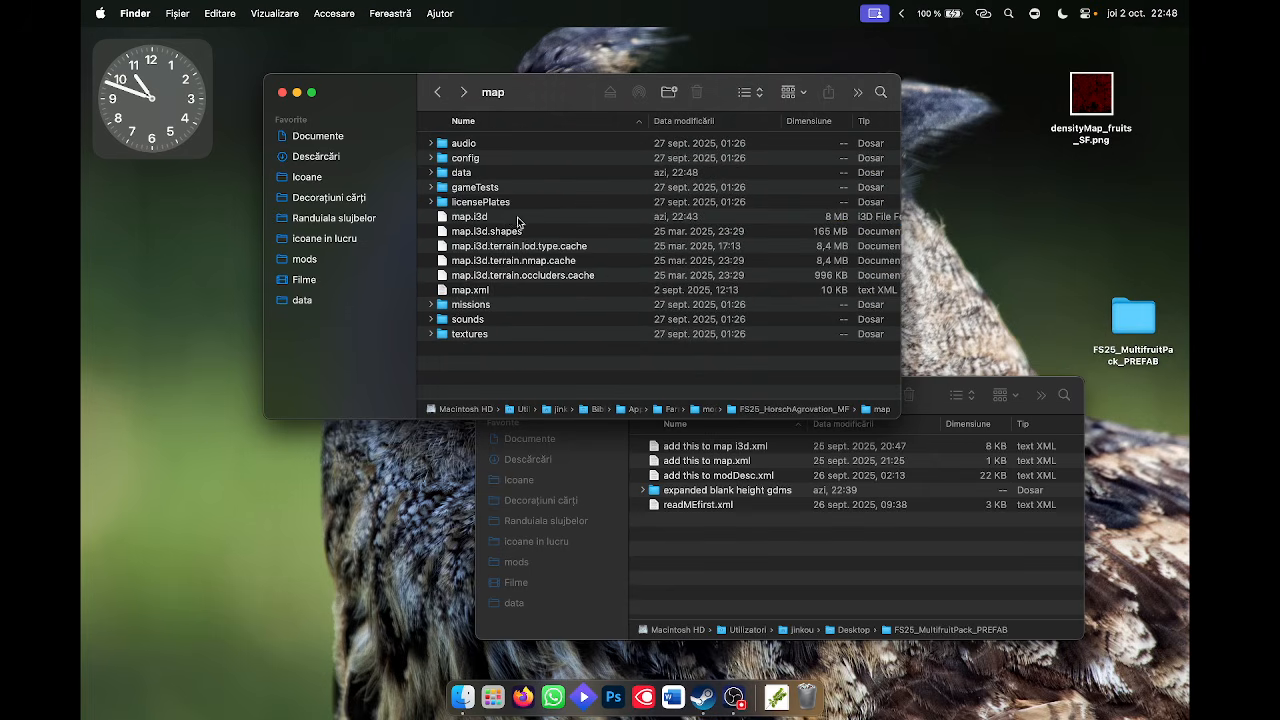
{"action": "left_click", "coordinate": [474, 218]}
{"action": "right_click", "coordinate": [474, 218]}
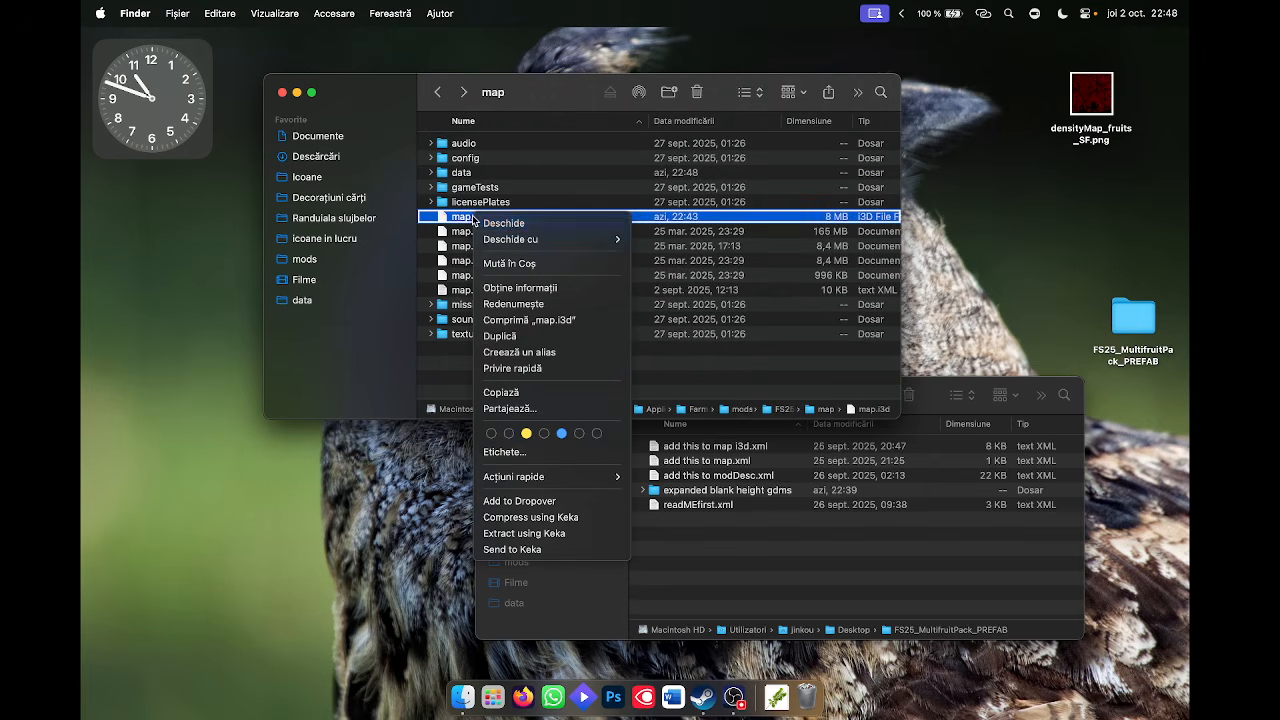
{"action": "mouse_move", "coordinate": [590, 239]}
{"action": "left_click", "coordinate": [656, 240]}
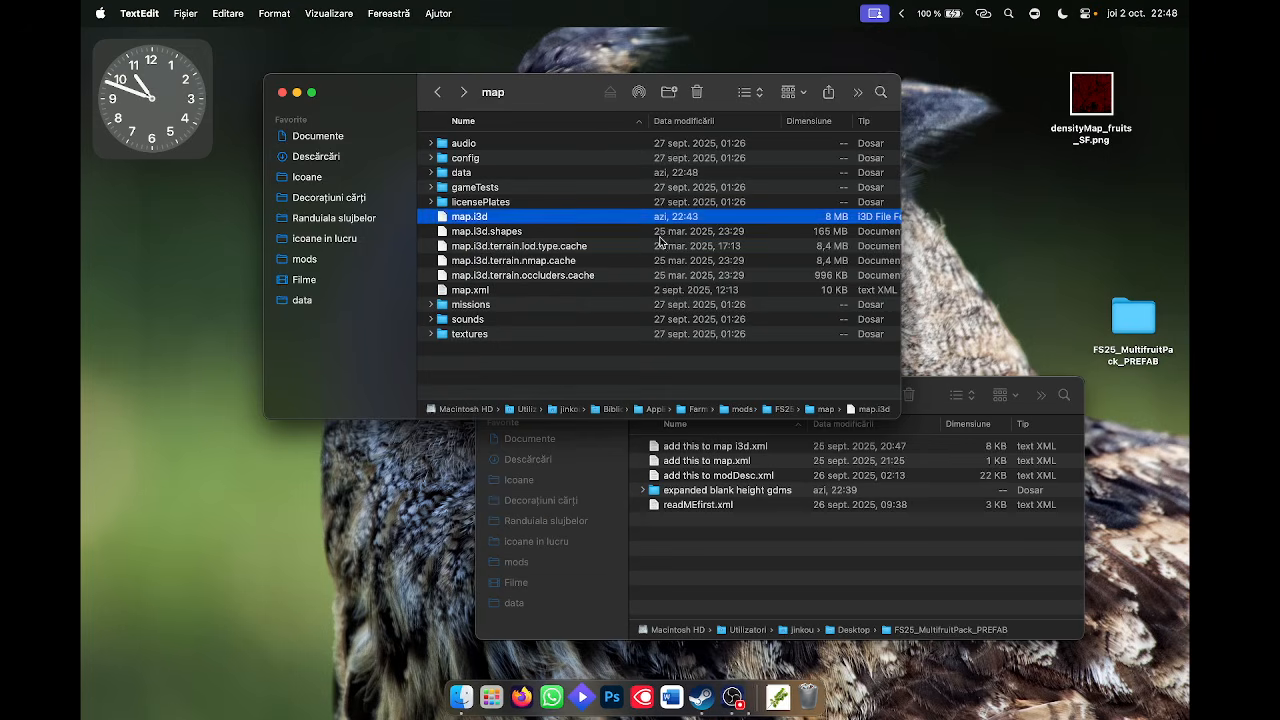
{"action": "left_click", "coordinate": [307, 70]}
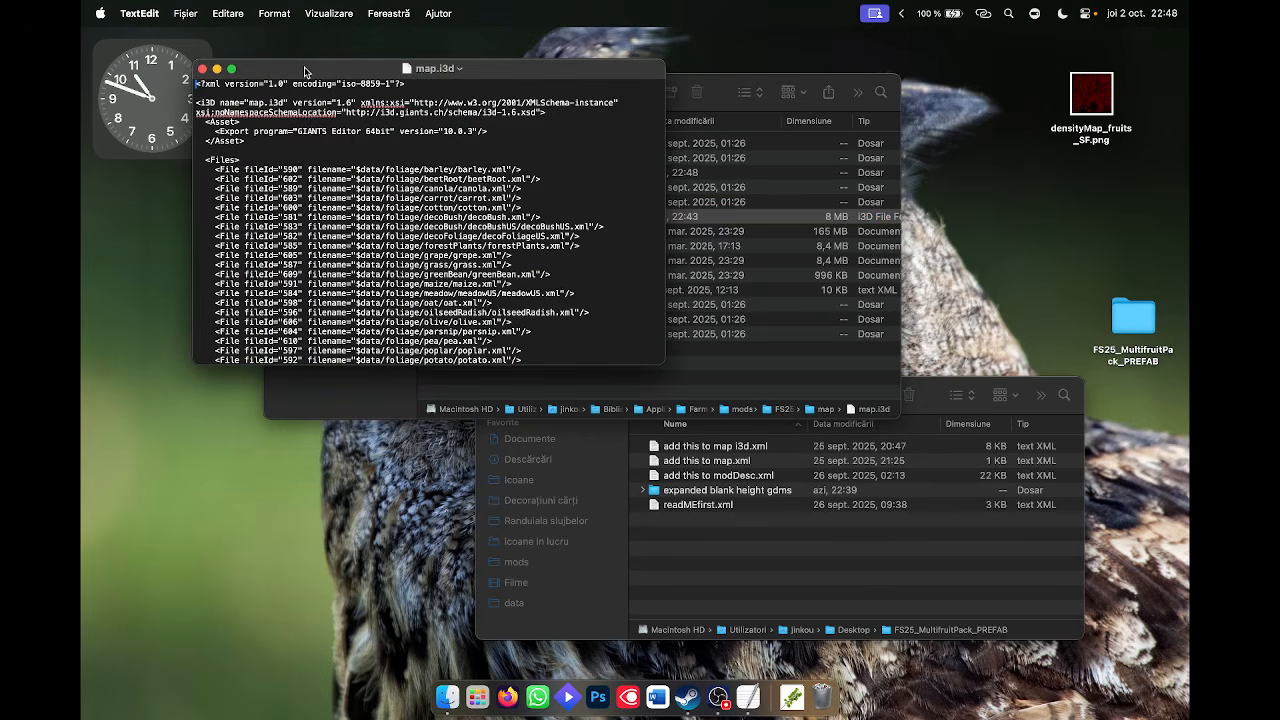
{"action": "left_click", "coordinate": [231, 68]}
Find the densityMap_fruits.png reference in map.i3d, change its extension to gdm, and quit TextEdit.
{"action": "key", "text": "super+f"}
{"action": "type", "text": "fruits.pn"}
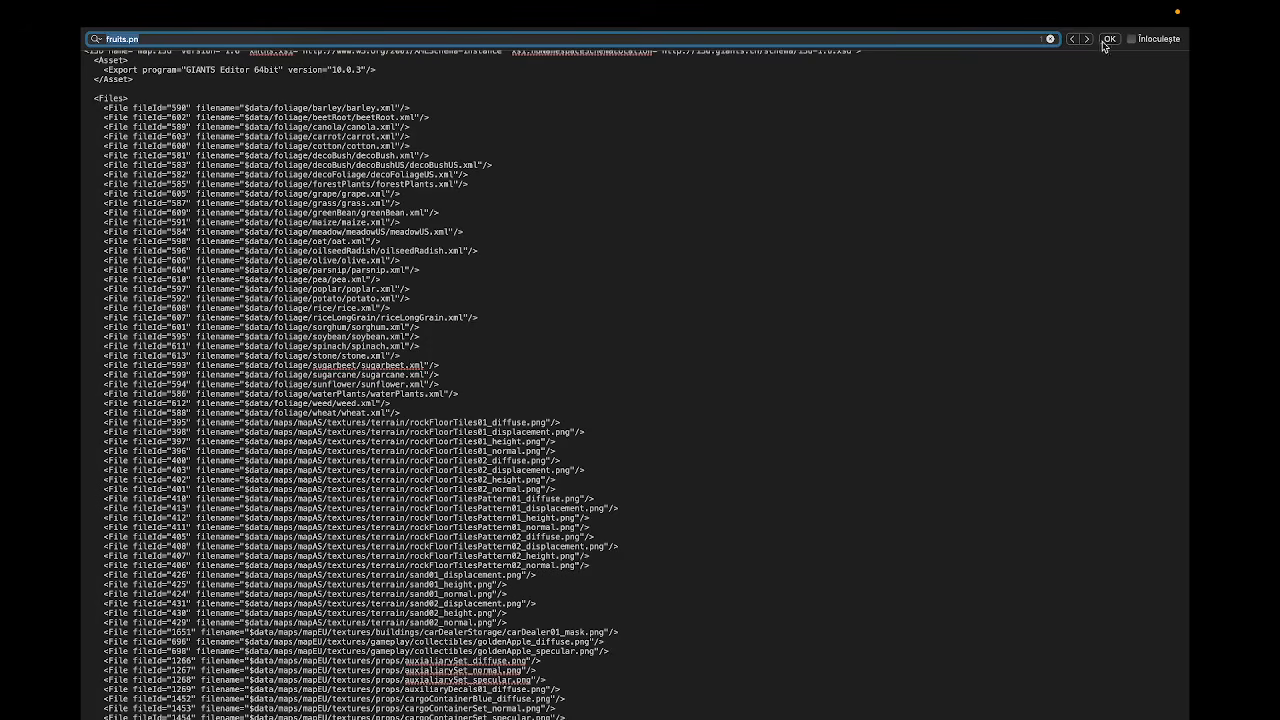
{"action": "left_click", "coordinate": [1096, 42]}
{"action": "left_click", "coordinate": [370, 478]}
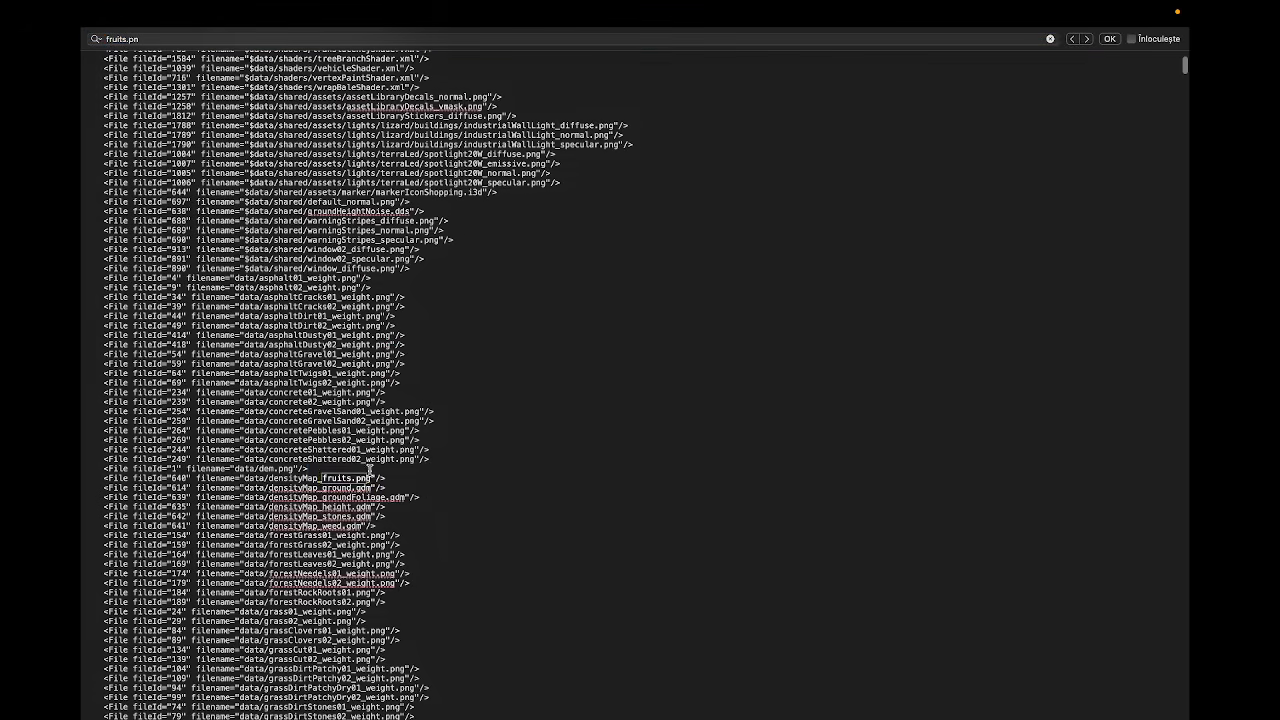
{"action": "scroll", "coordinate": [366, 482], "scroll_direction": "up", "scroll_amount": 5}
{"action": "left_click_drag", "start_coordinate": [346, 470], "coordinate": [376, 469]}
{"action": "type", "text": "gd"}
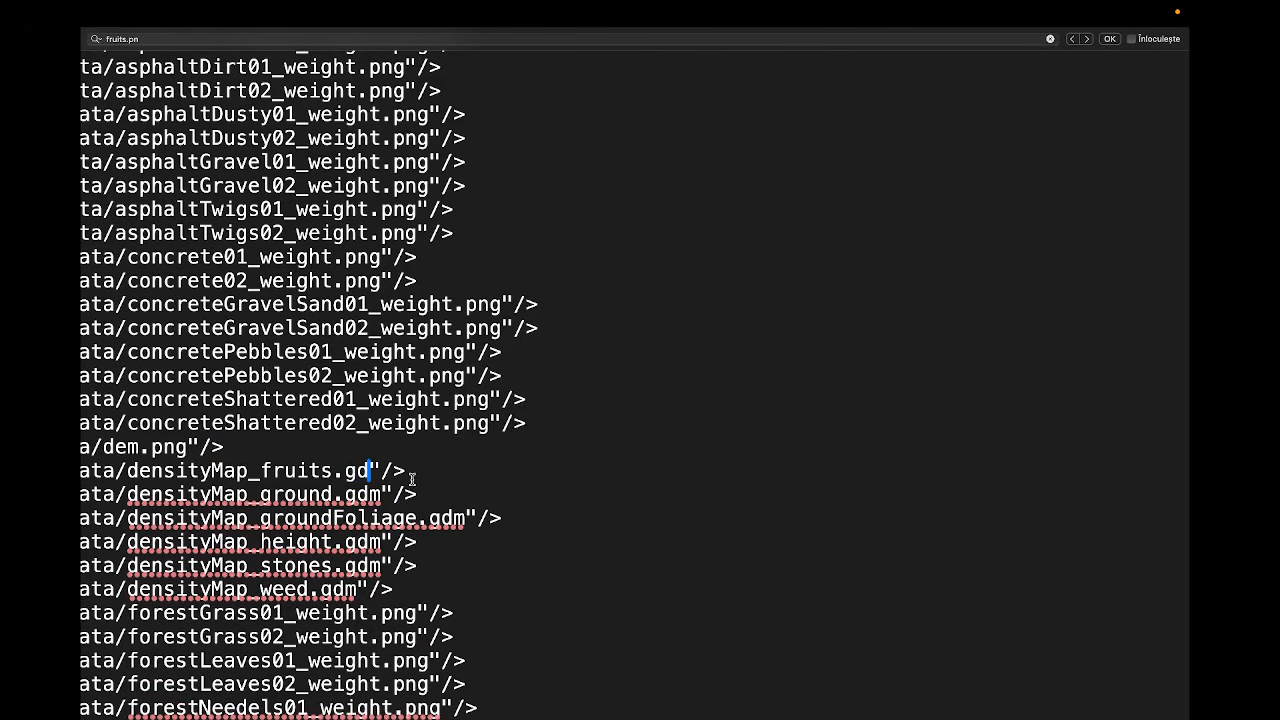
{"action": "type", "text": "m"}
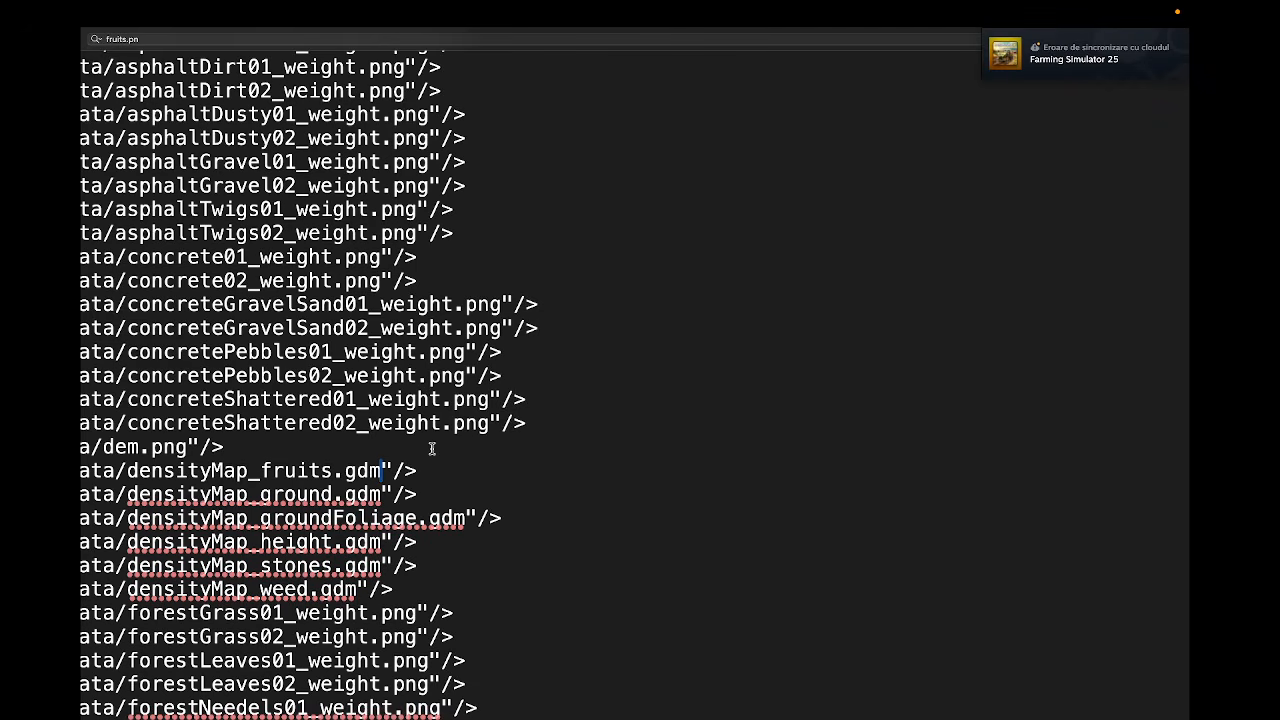
{"action": "key", "text": "super+q"}
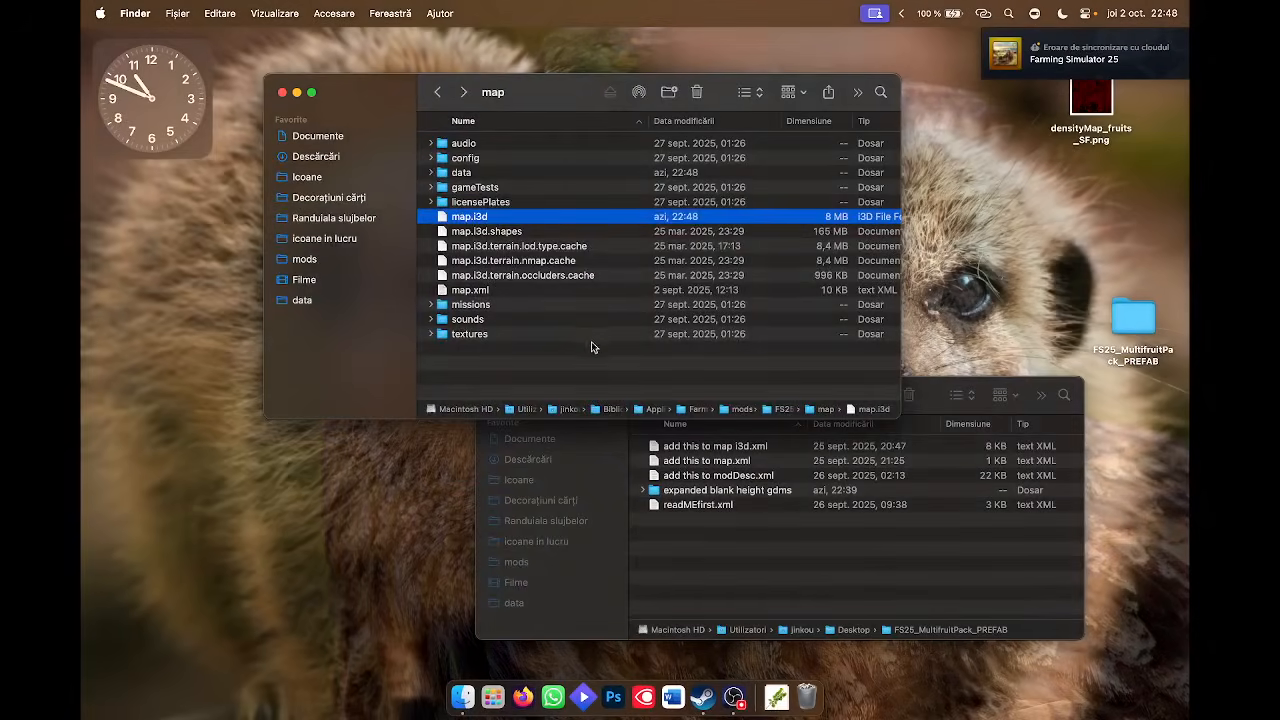
Open "add this to map i3d.xml" from the FS25_MultifruitPack_PREFAB folder full screen and read its foliage and height layer instructions.
{"action": "left_click", "coordinate": [586, 352]}
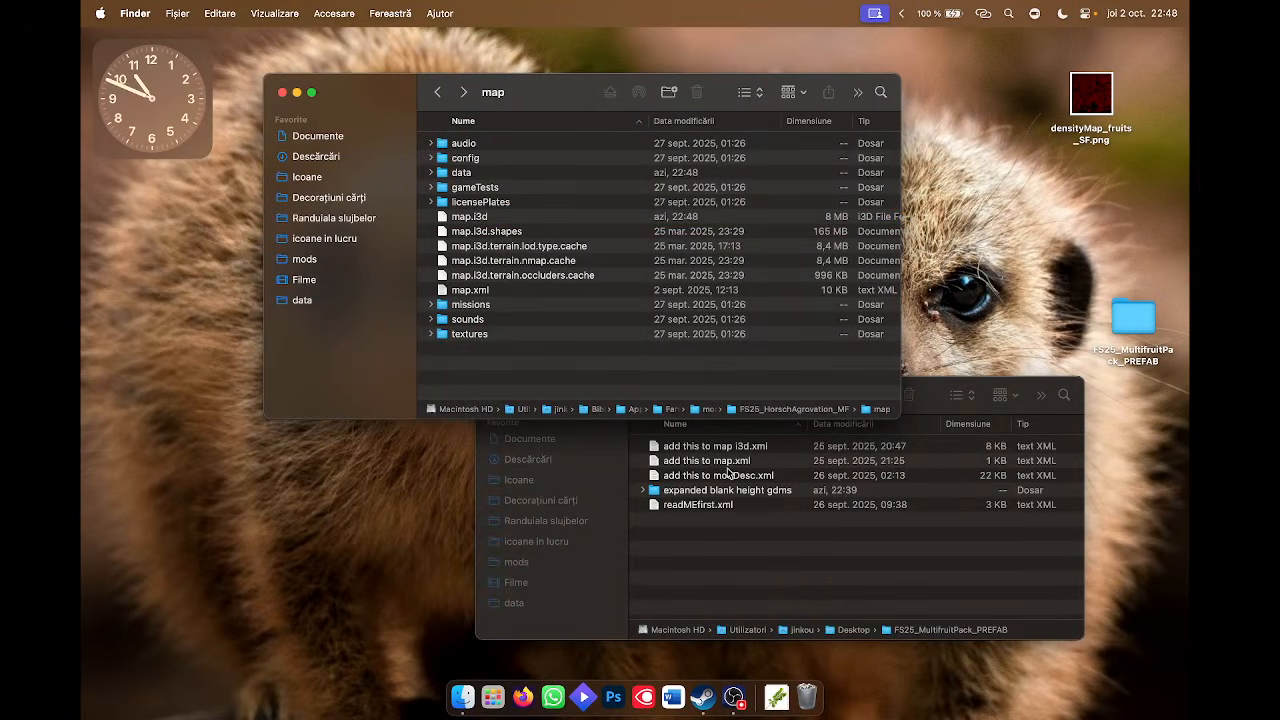
{"action": "left_click", "coordinate": [782, 554]}
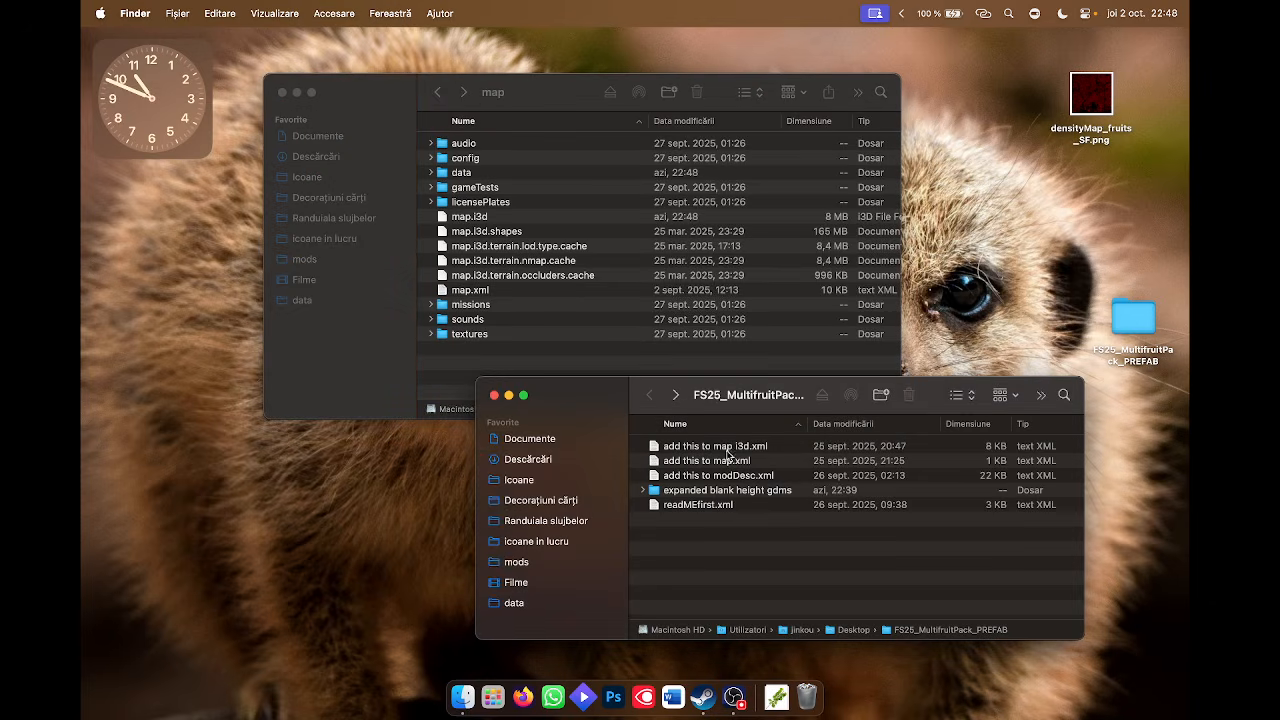
{"action": "left_click", "coordinate": [718, 451]}
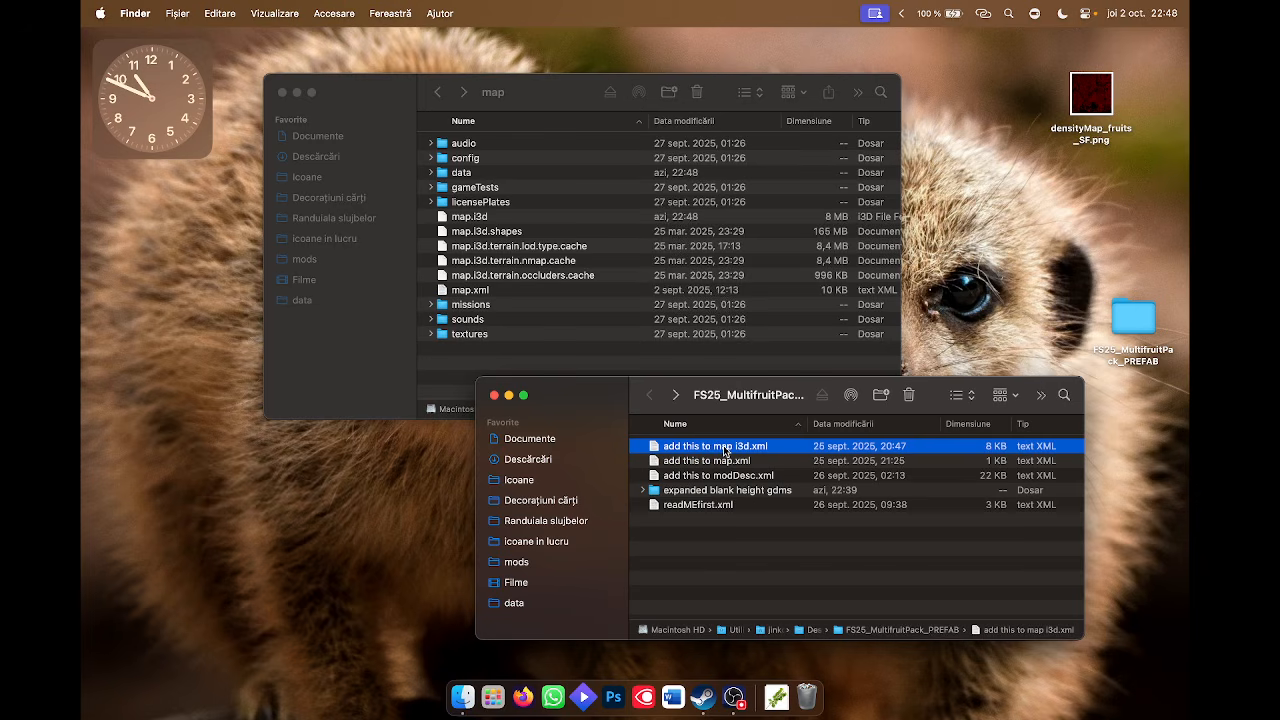
{"action": "double_click", "coordinate": [718, 448]}
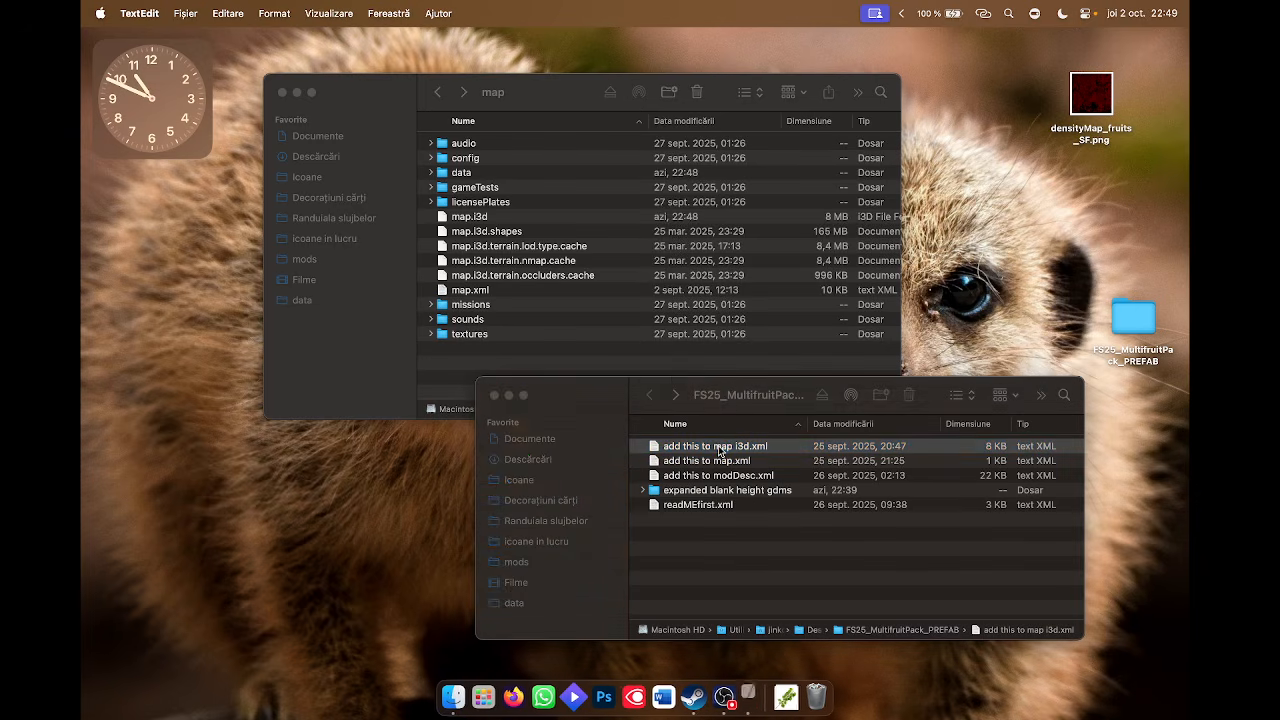
{"action": "left_click", "coordinate": [231, 68]}
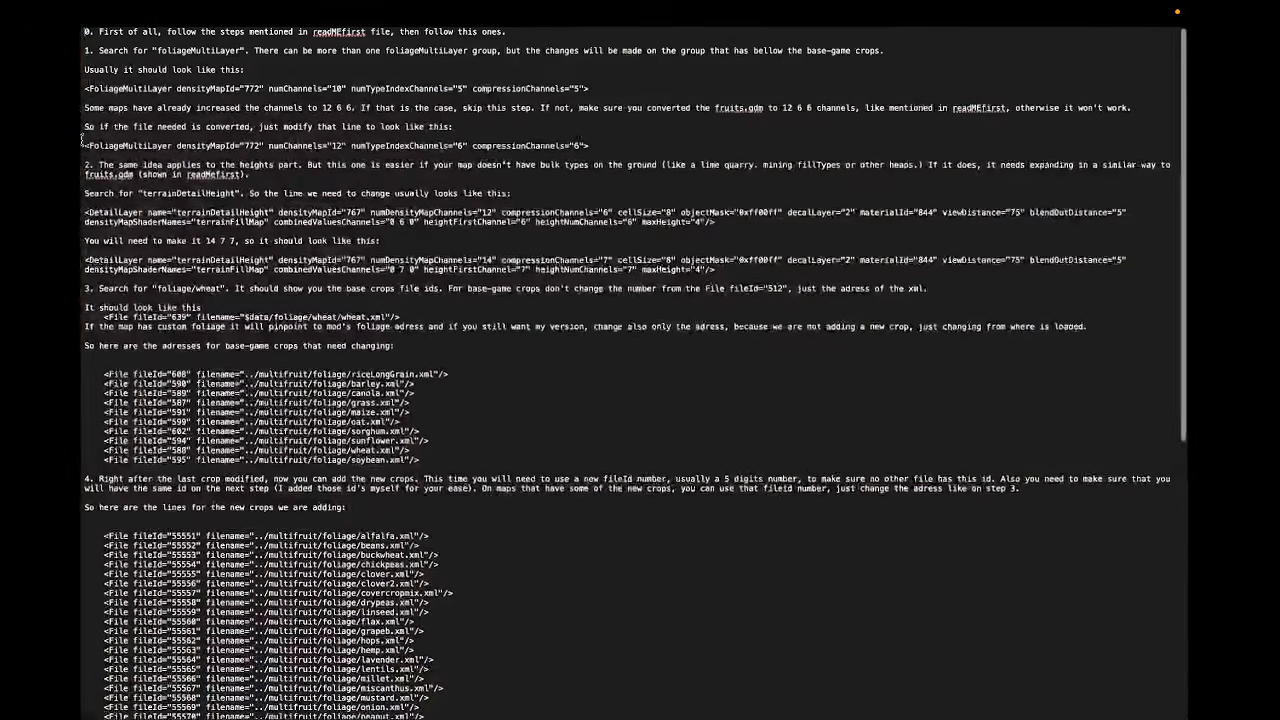
{"action": "scroll", "coordinate": [106, 245], "scroll_direction": "up", "scroll_amount": 5}
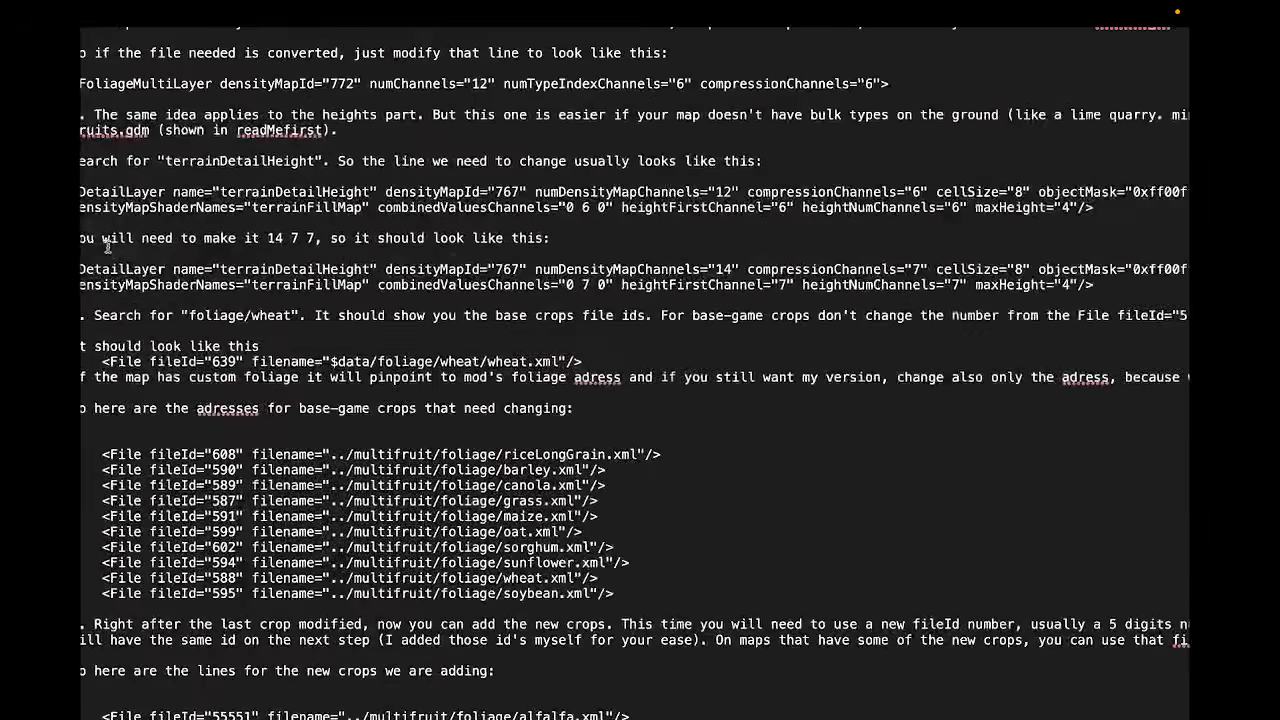
{"action": "scroll", "coordinate": [107, 246], "scroll_direction": "down", "scroll_amount": 1}
{"action": "scroll", "coordinate": [115, 269], "scroll_direction": "left", "scroll_amount": 1}
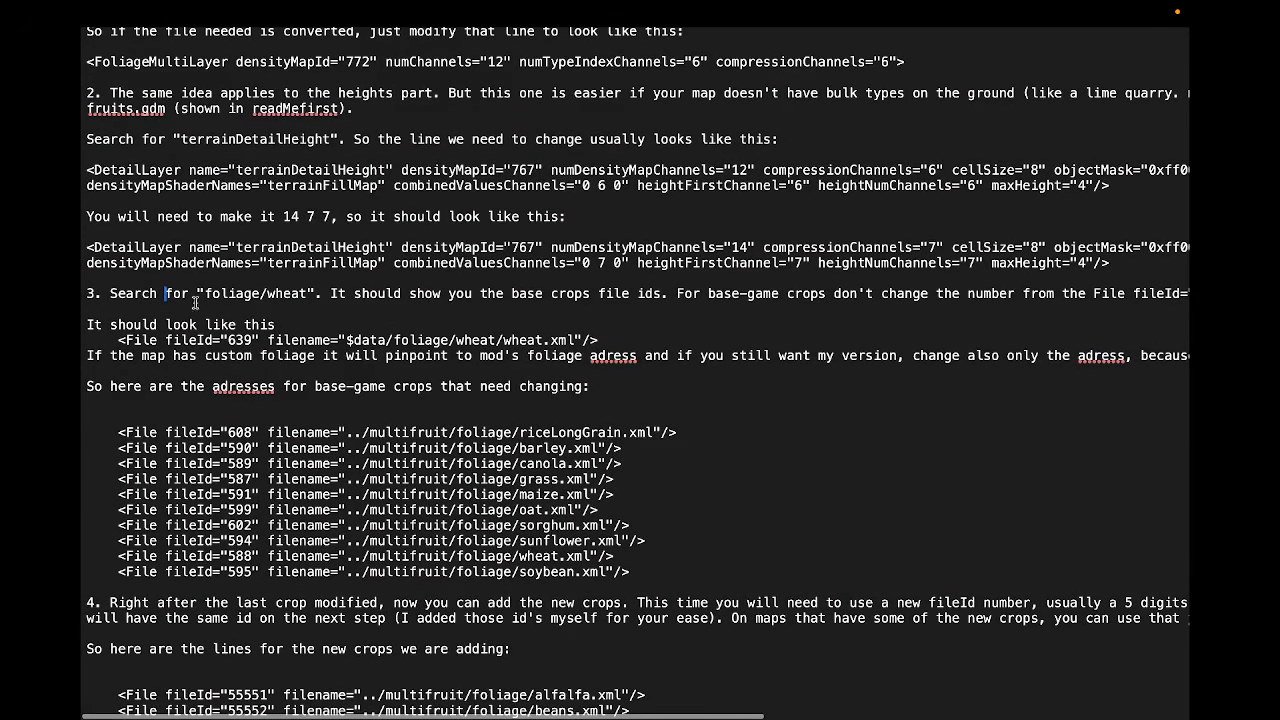
Reopen map.i3d from the map folder in TextEdit, show it full screen and bring up its text search.
{"action": "key", "text": "ctrl+Left"}
{"action": "left_click", "coordinate": [461, 218]}
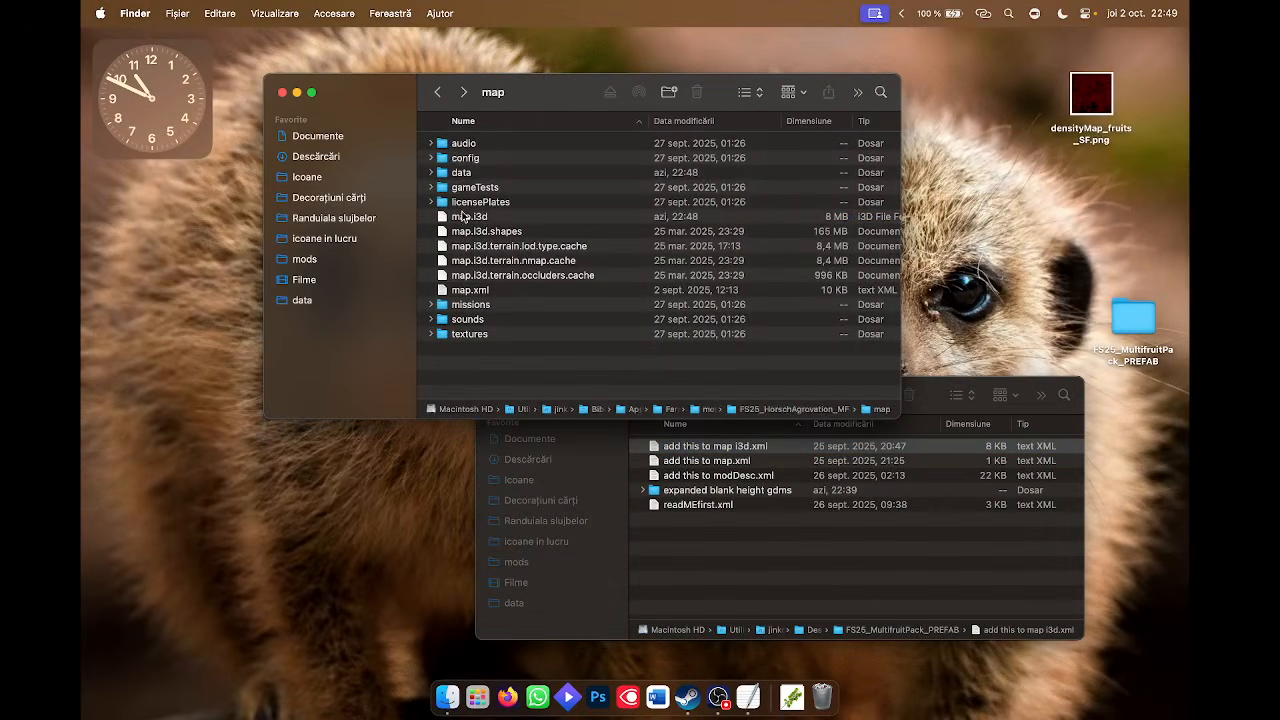
{"action": "right_click", "coordinate": [466, 217]}
{"action": "mouse_move", "coordinate": [577, 241]}
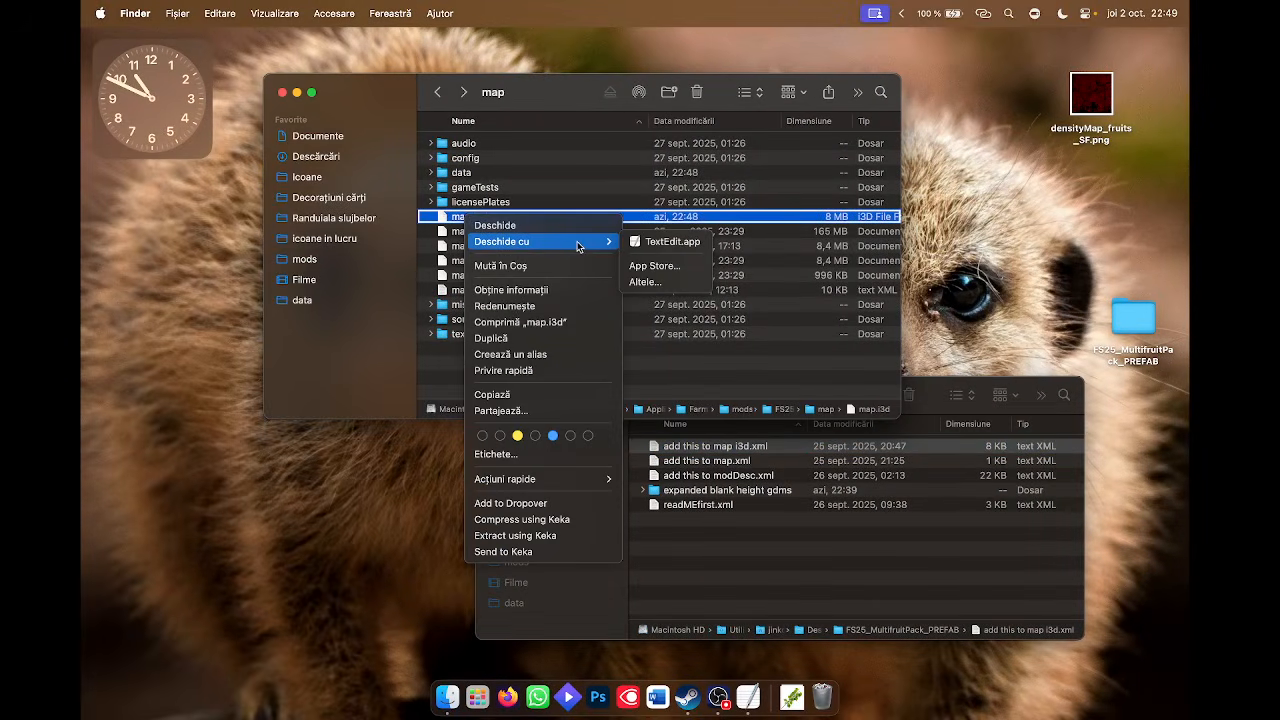
{"action": "left_click", "coordinate": [670, 242]}
{"action": "left_click", "coordinate": [253, 90]}
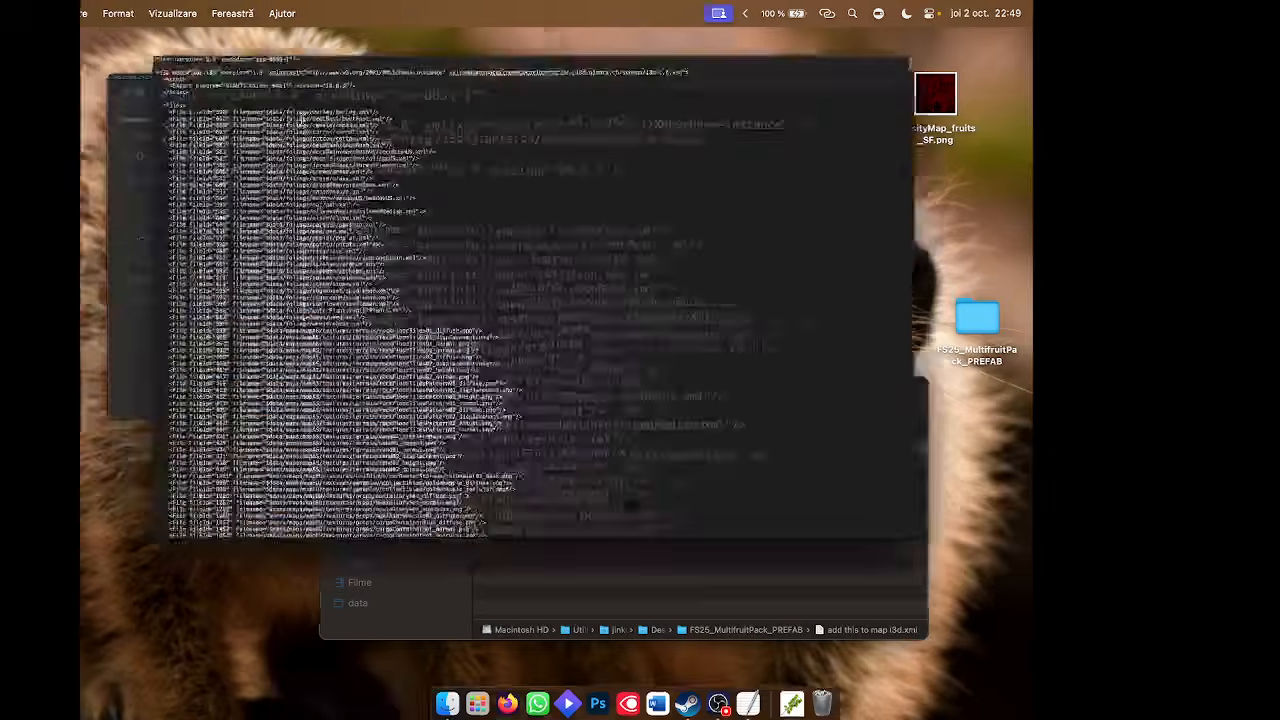
{"action": "key", "text": "super+f"}
{"action": "type", "text": "fruits.pn"}
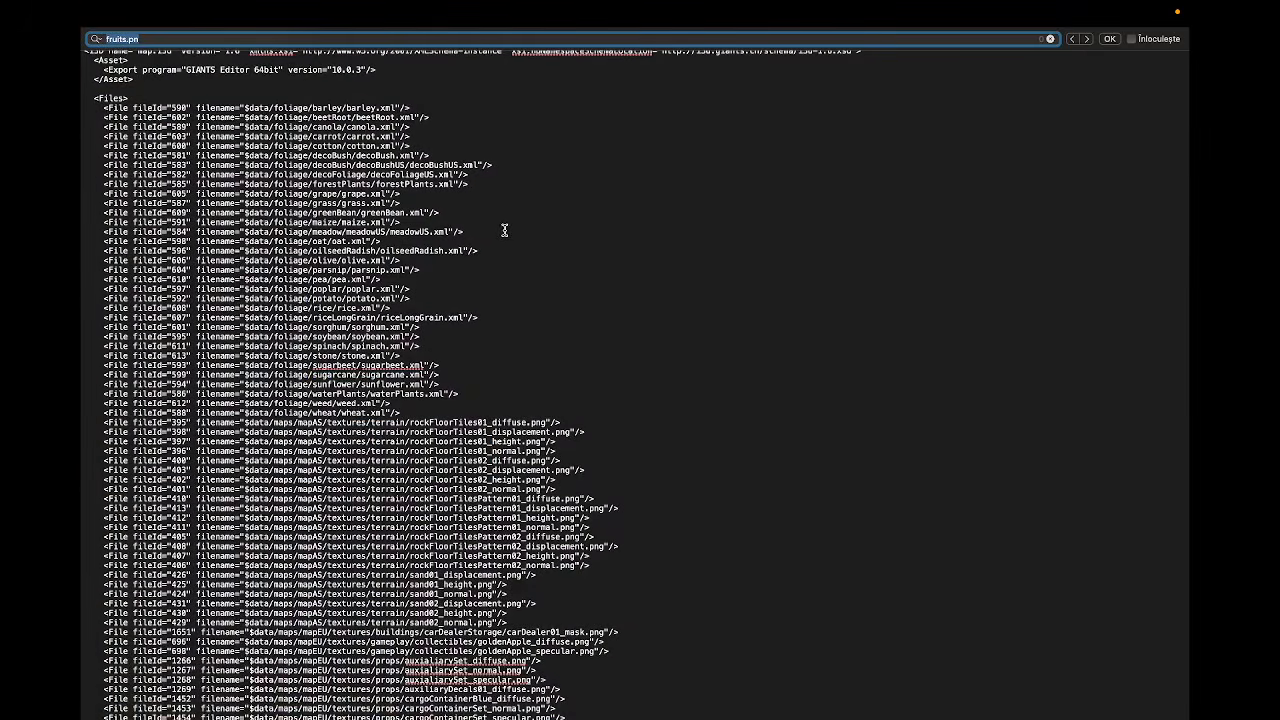
Search the map file for "foliage/wheat" and place the cursor in the wheat entry.
{"action": "key", "text": "super+a"}
{"action": "type", "text": "foliage"}
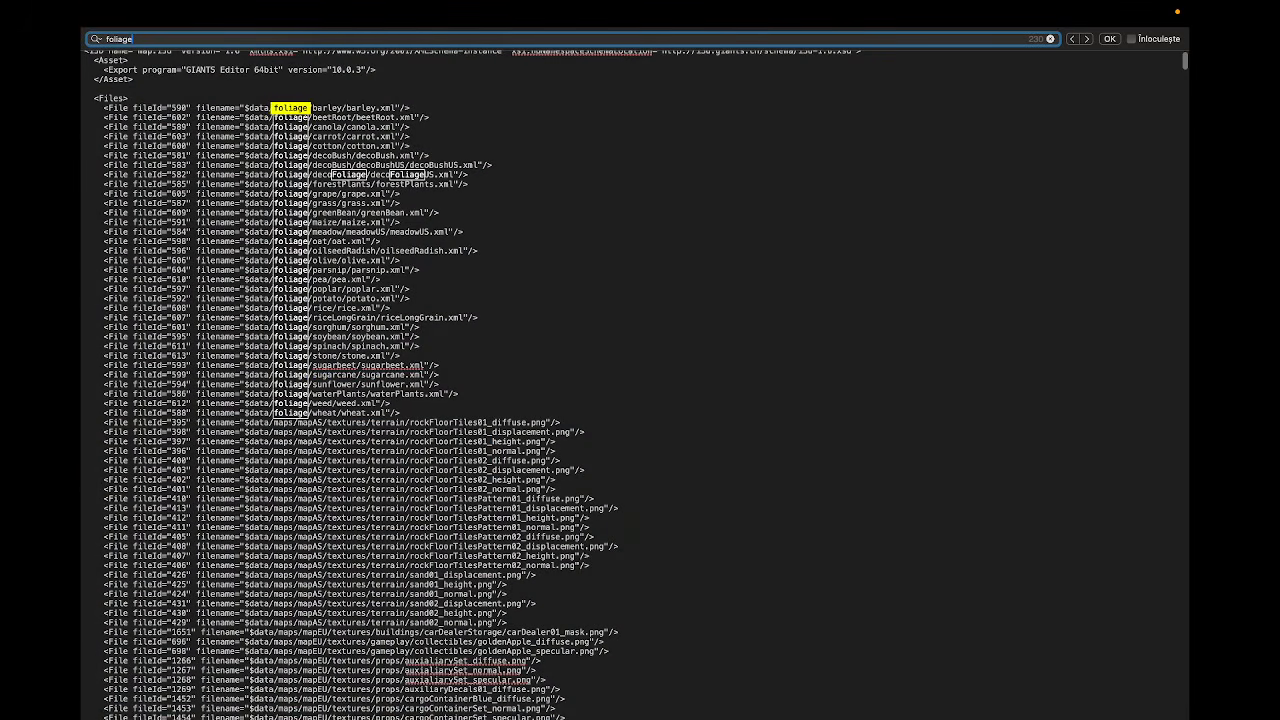
{"action": "type", "text": "/wheat"}
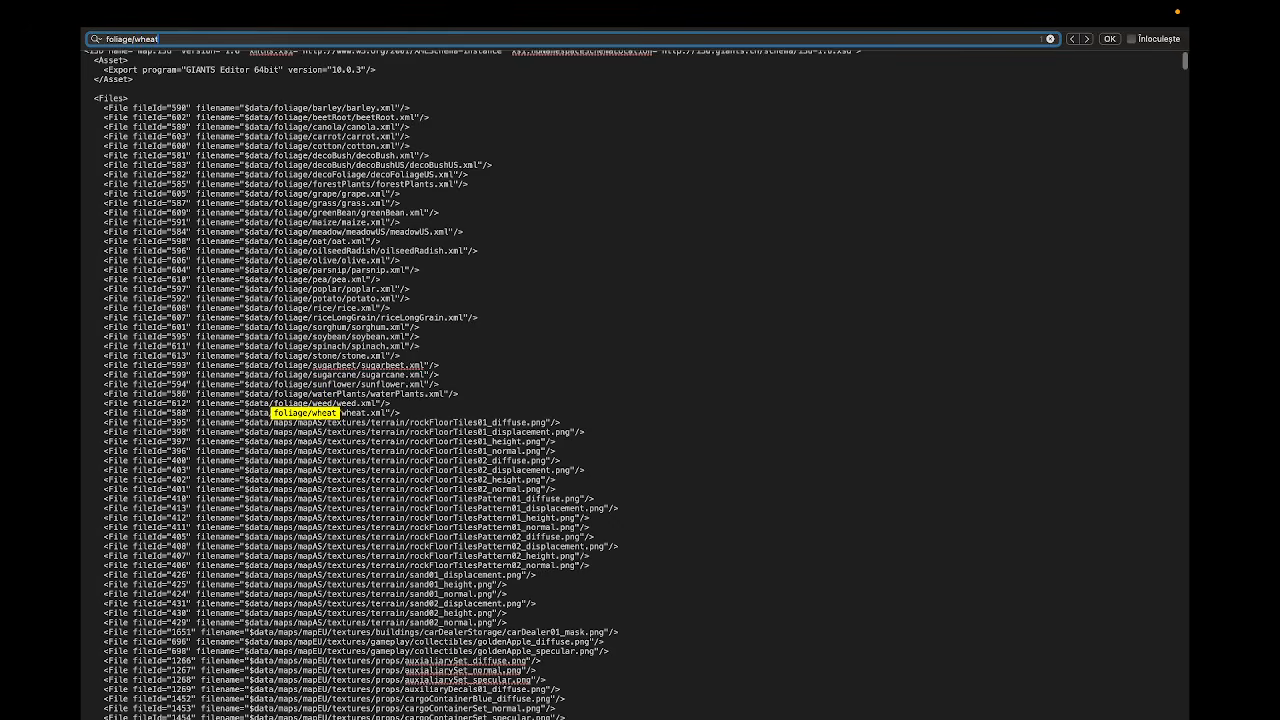
{"action": "scroll", "coordinate": [315, 267], "scroll_direction": "up", "scroll_amount": 5}
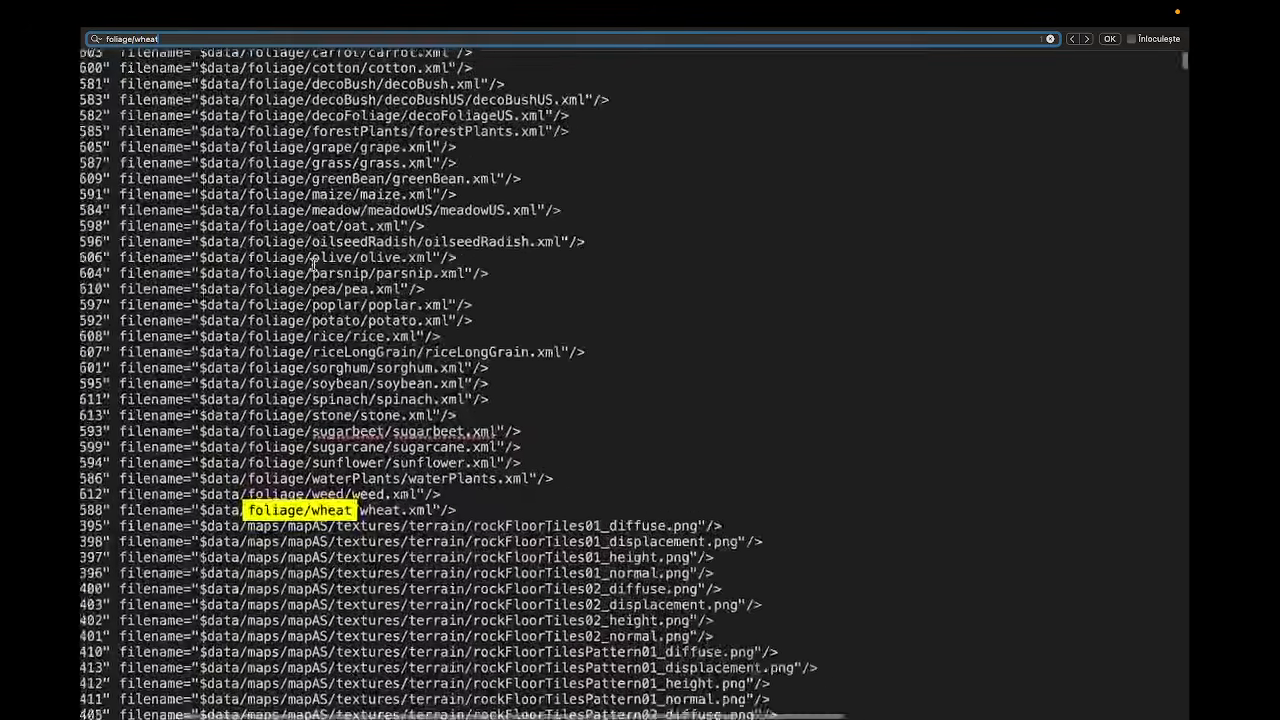
{"action": "scroll", "coordinate": [308, 262], "scroll_direction": "down", "scroll_amount": 5}
{"action": "scroll", "coordinate": [165, 207], "scroll_direction": "up", "scroll_amount": 3}
{"action": "scroll", "coordinate": [165, 207], "scroll_direction": "up", "scroll_amount": 5}
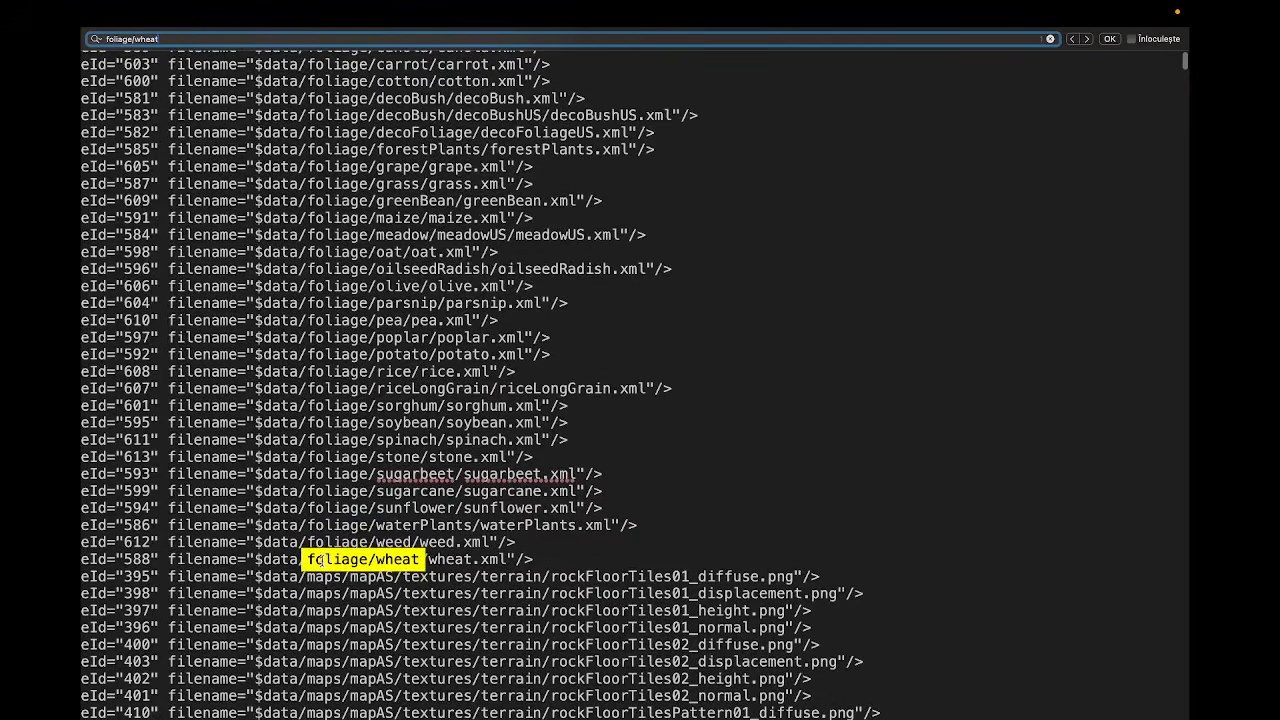
{"action": "left_click", "coordinate": [309, 560]}
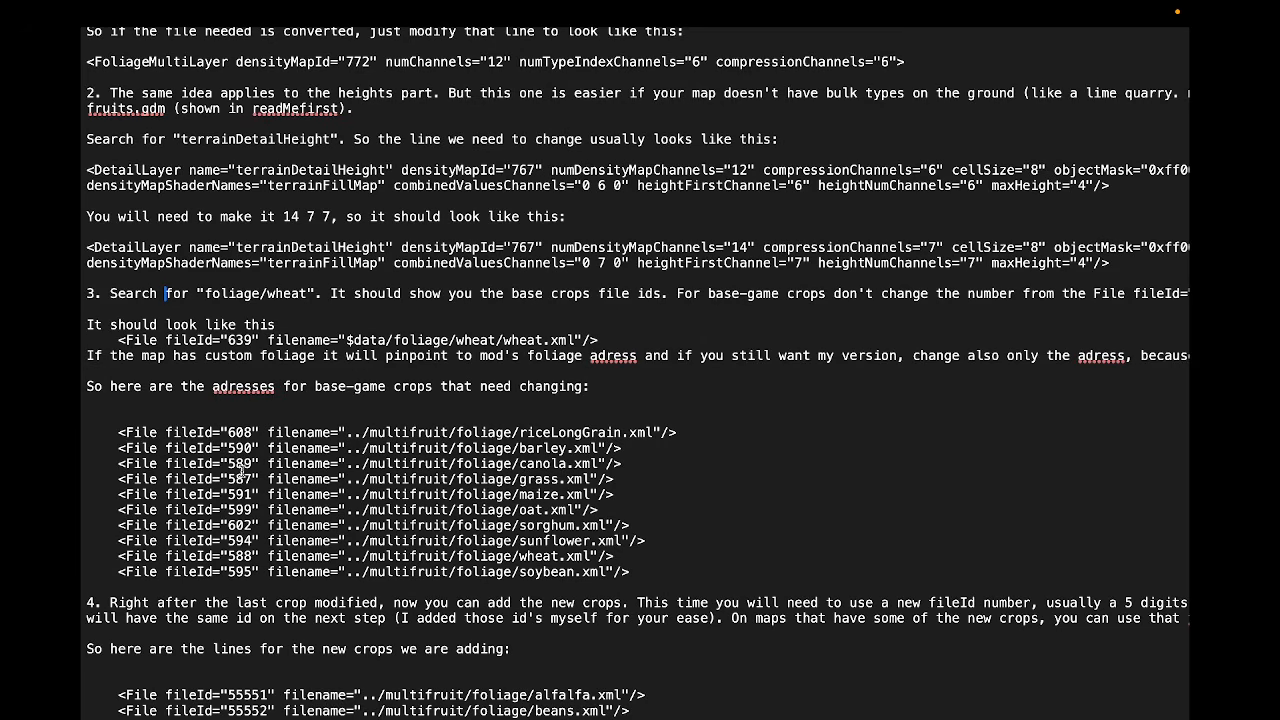
Replace the wheat entry's filename in the map file with "../multifruit/foliage/wheat.xml" copied from the instructions document.
{"action": "key", "text": "ctrl+Left"}
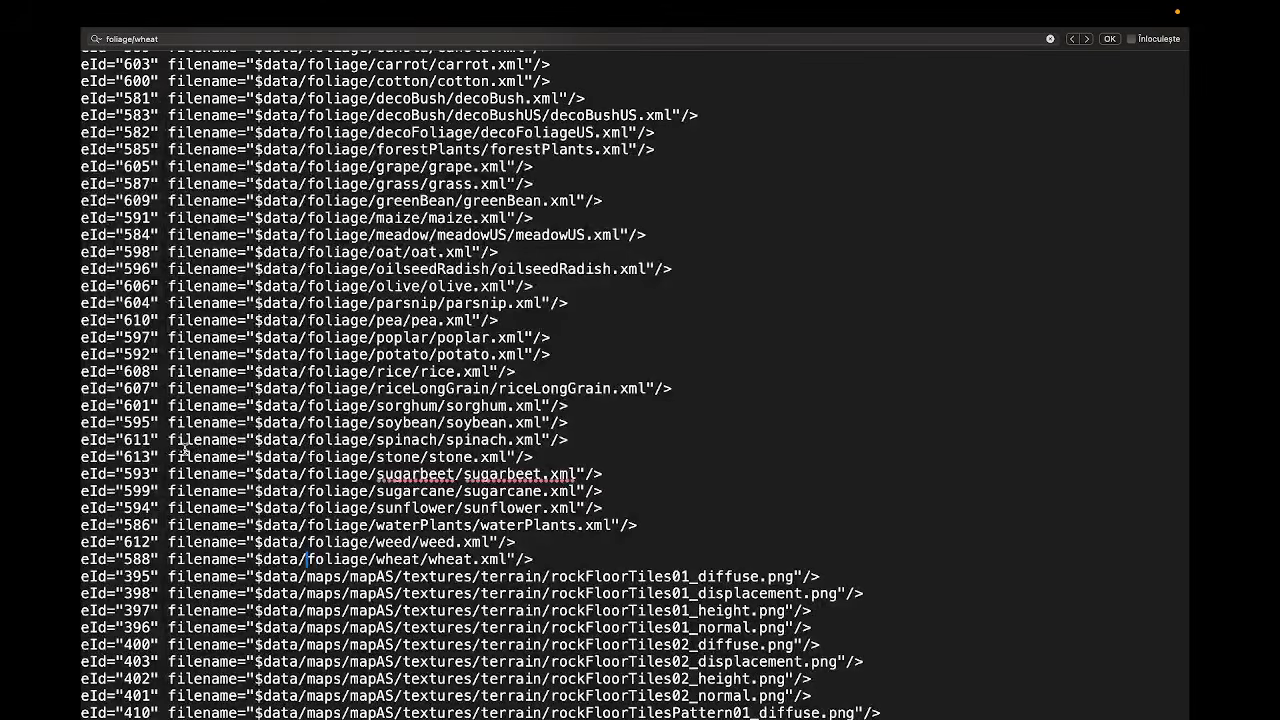
{"action": "scroll", "coordinate": [184, 450], "scroll_direction": "left", "scroll_amount": 3}
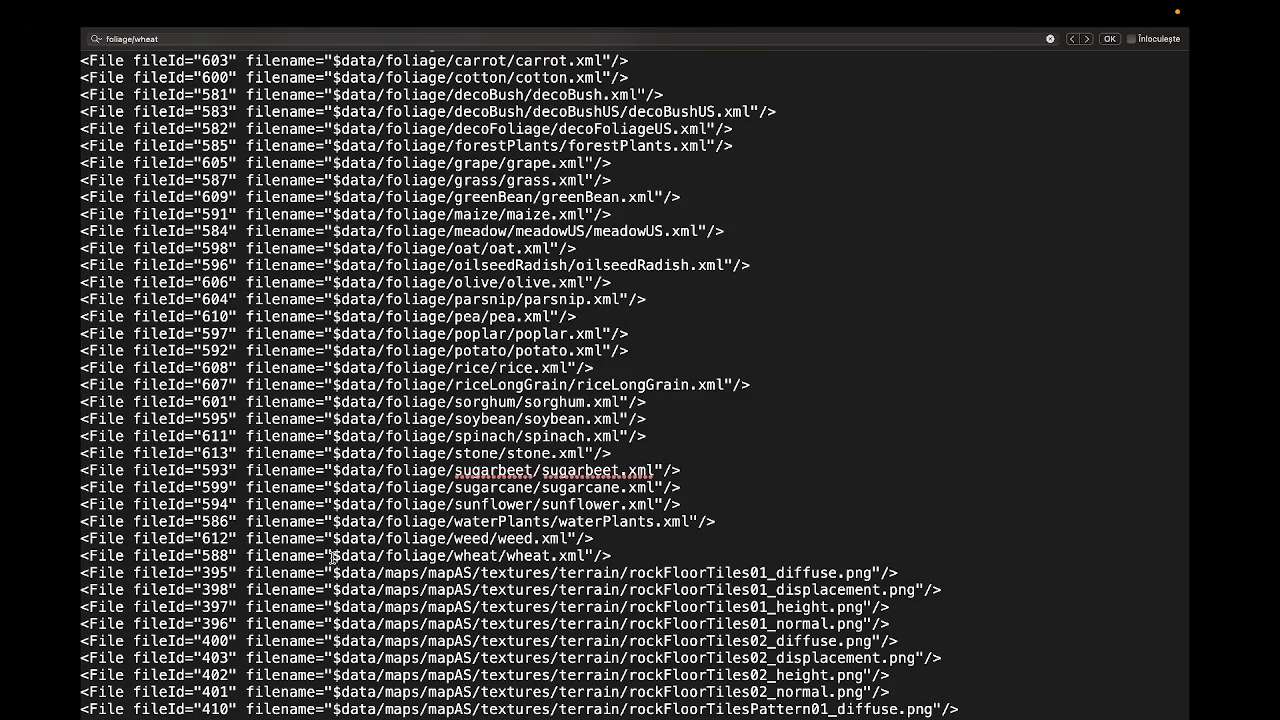
{"action": "left_click_drag", "start_coordinate": [331, 556], "coordinate": [376, 556]}
{"action": "key", "text": "ctrl+Right"}
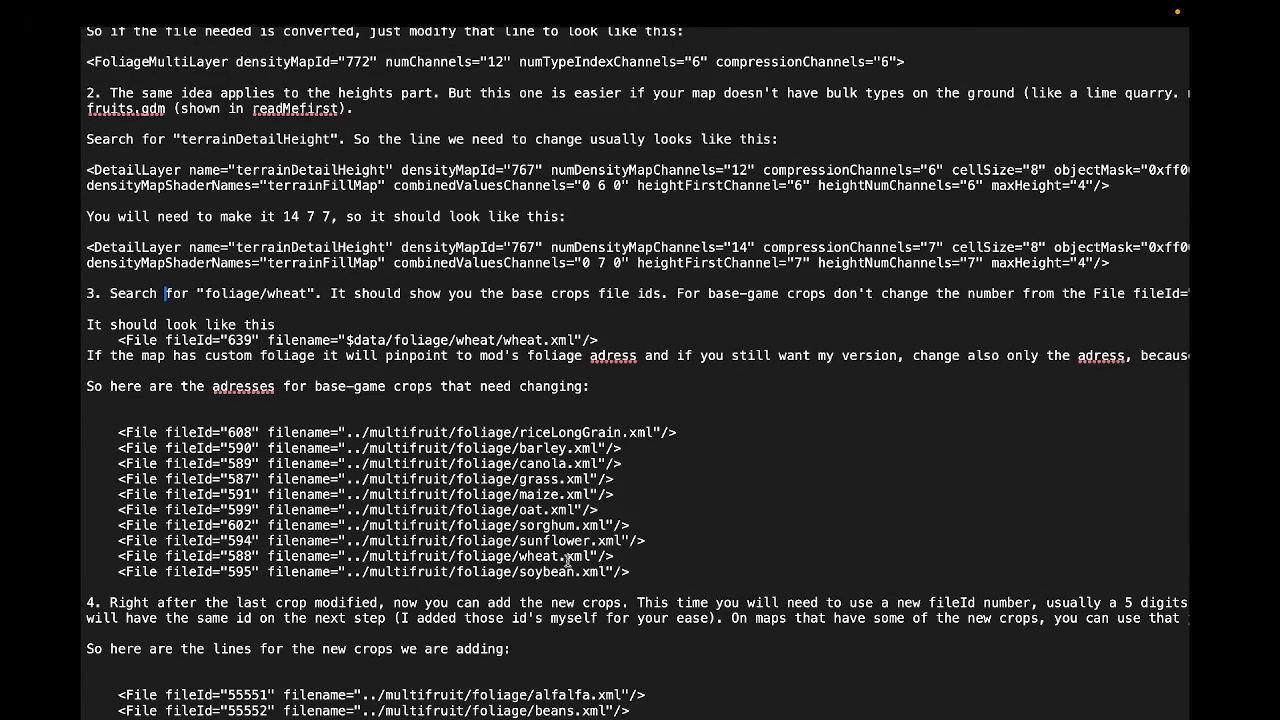
{"action": "left_click_drag", "start_coordinate": [595, 556], "coordinate": [352, 560]}
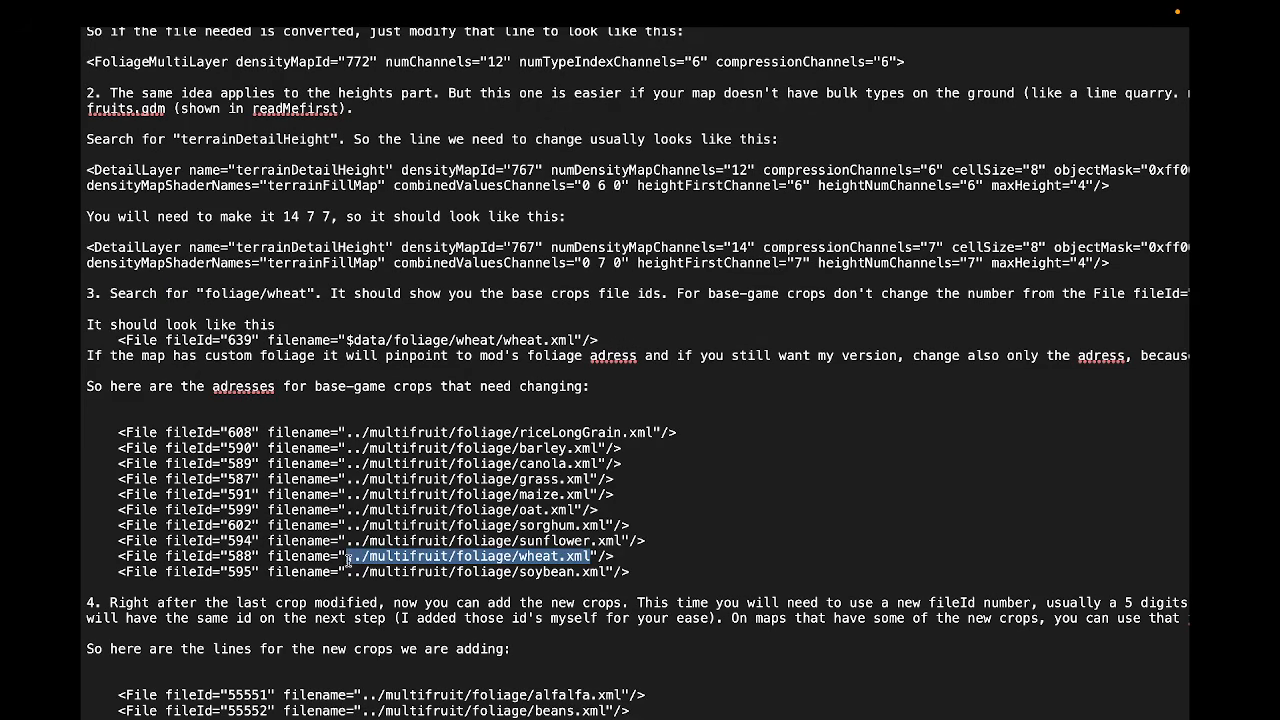
{"action": "key", "text": "ctrl+Left"}
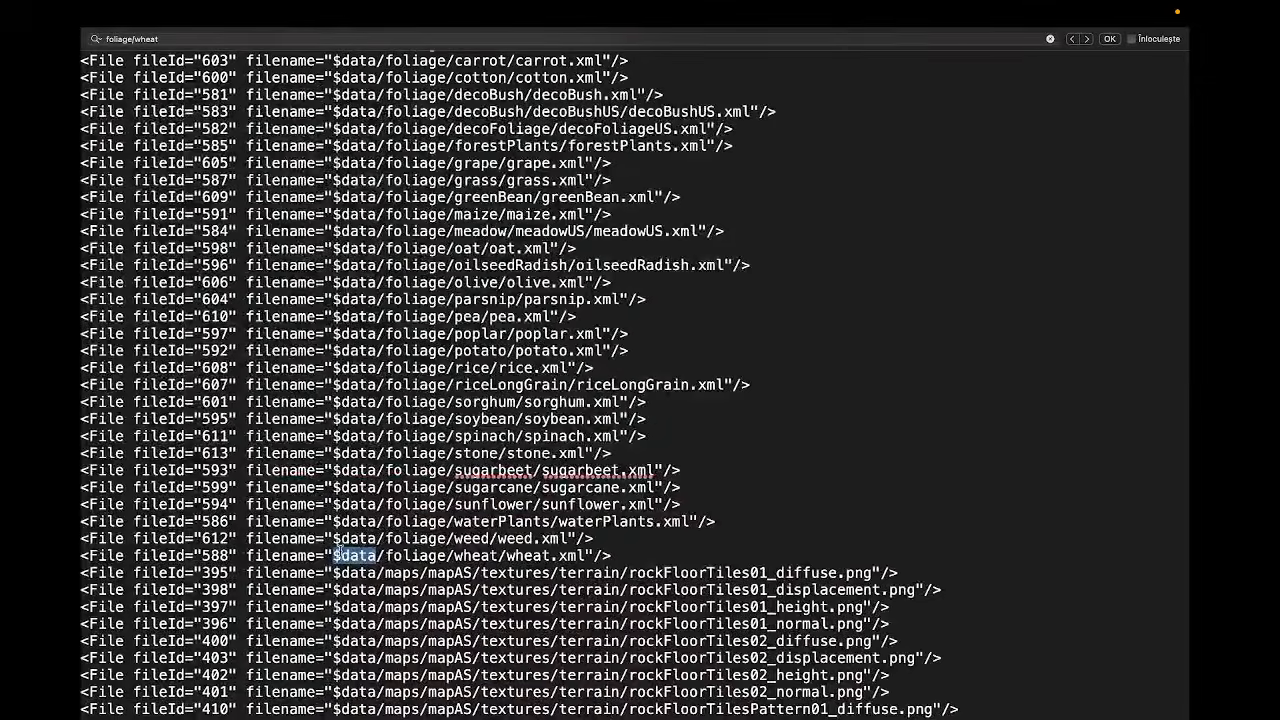
{"action": "left_click", "coordinate": [338, 555]}
{"action": "left_click_drag", "start_coordinate": [333, 556], "coordinate": [579, 551]}
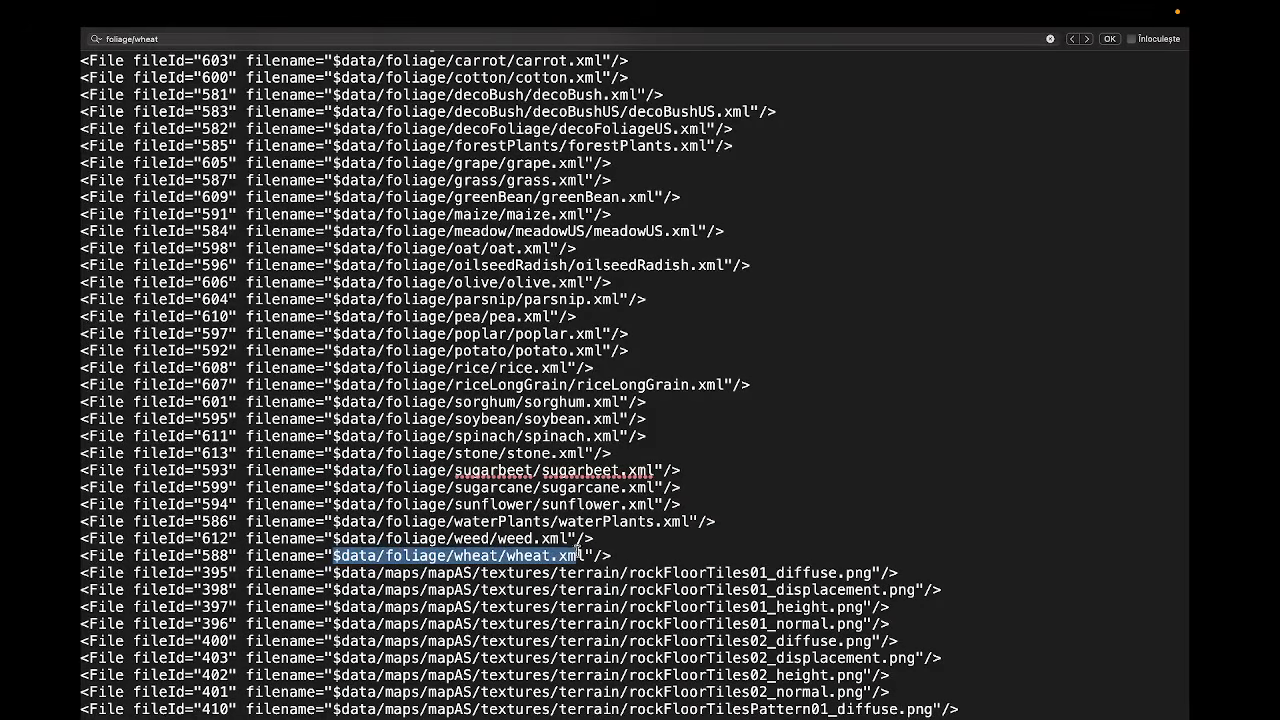
{"action": "type", "text": "../multifruit/foliage/wheat.xml"}
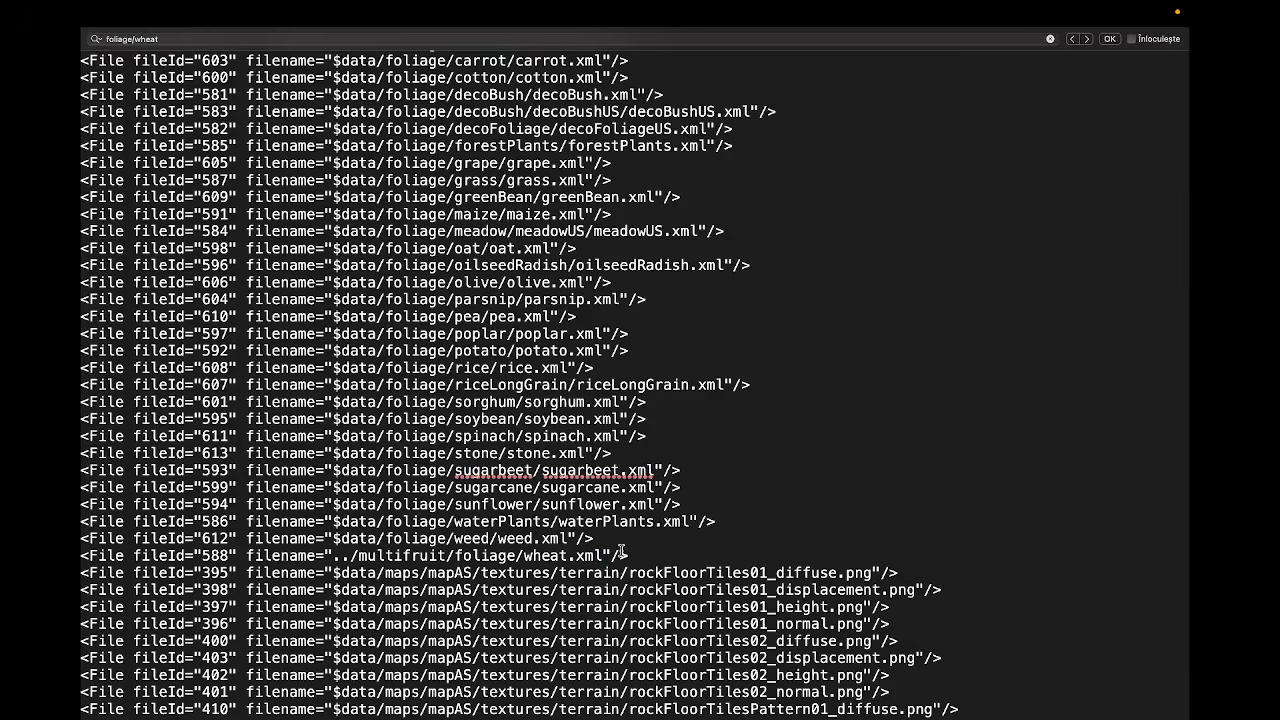
Copy "../multifruit/foliage/riceLongGrain.xml" from the instructions and replace the riceLongGrain entry's filename in the map file with it.
{"action": "key", "text": "ctrl+Right"}
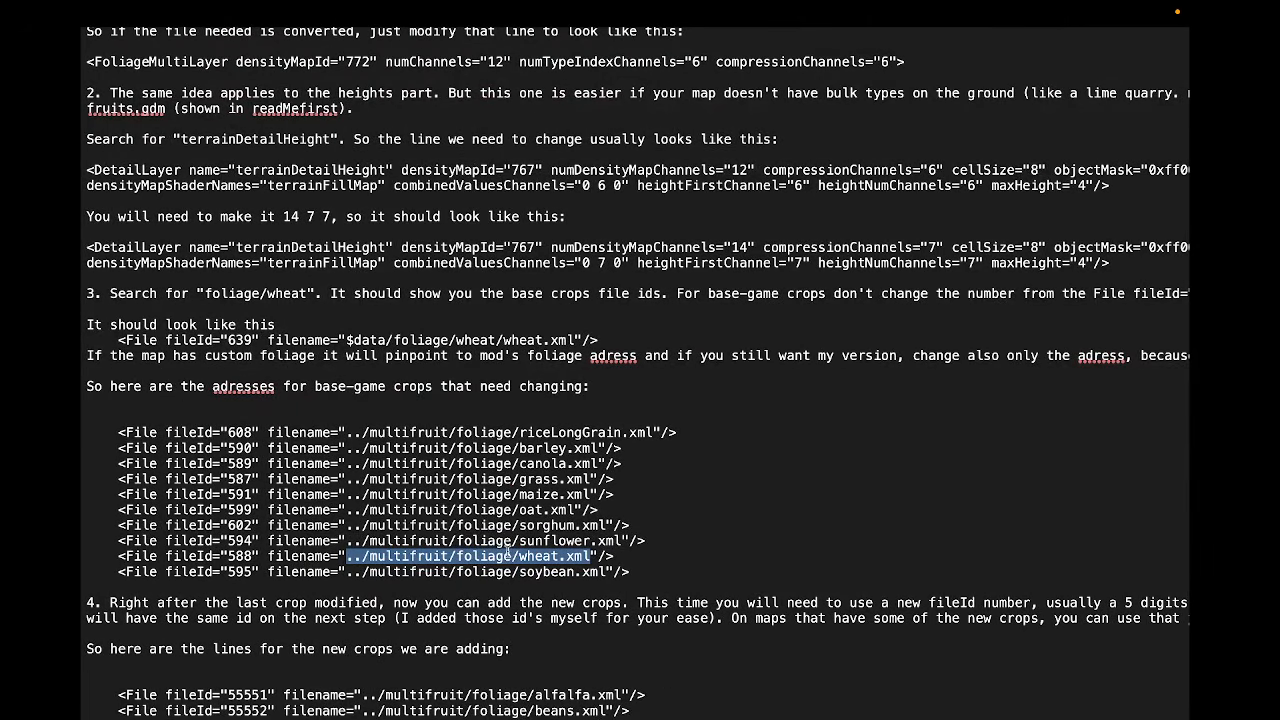
{"action": "left_click", "coordinate": [353, 432]}
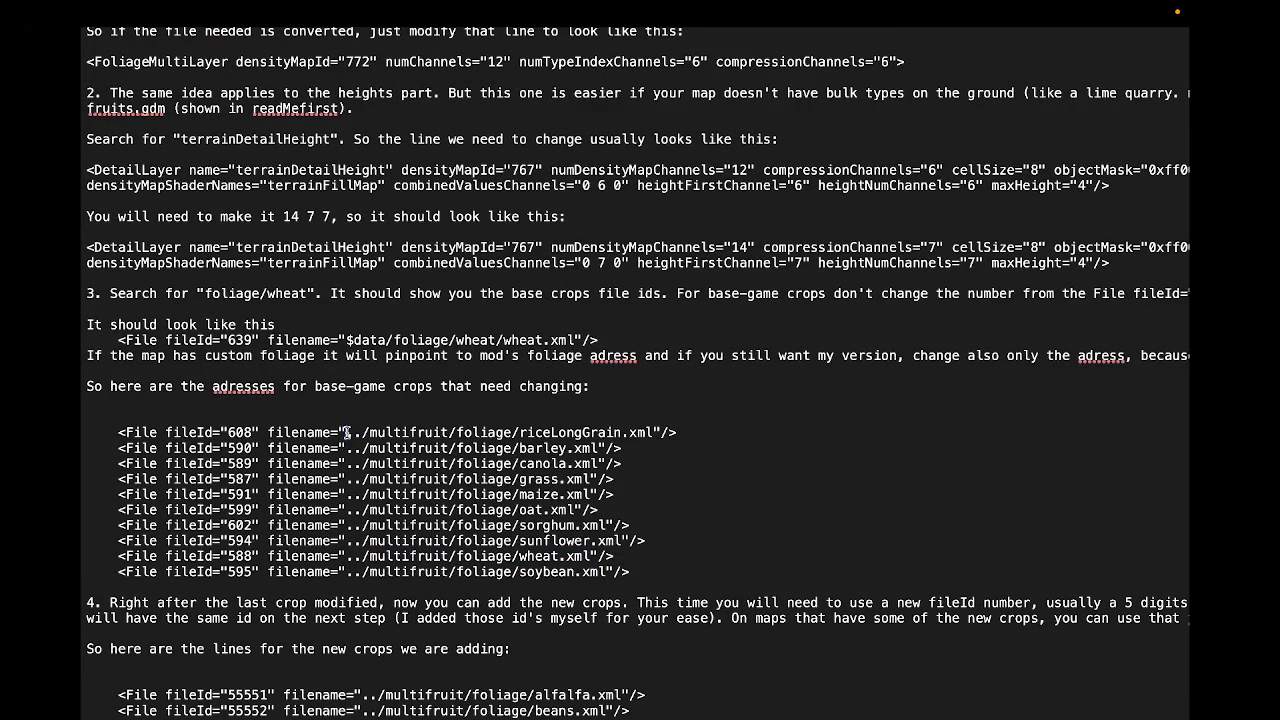
{"action": "left_click_drag", "start_coordinate": [346, 432], "coordinate": [653, 432]}
{"action": "key", "text": "super+c"}
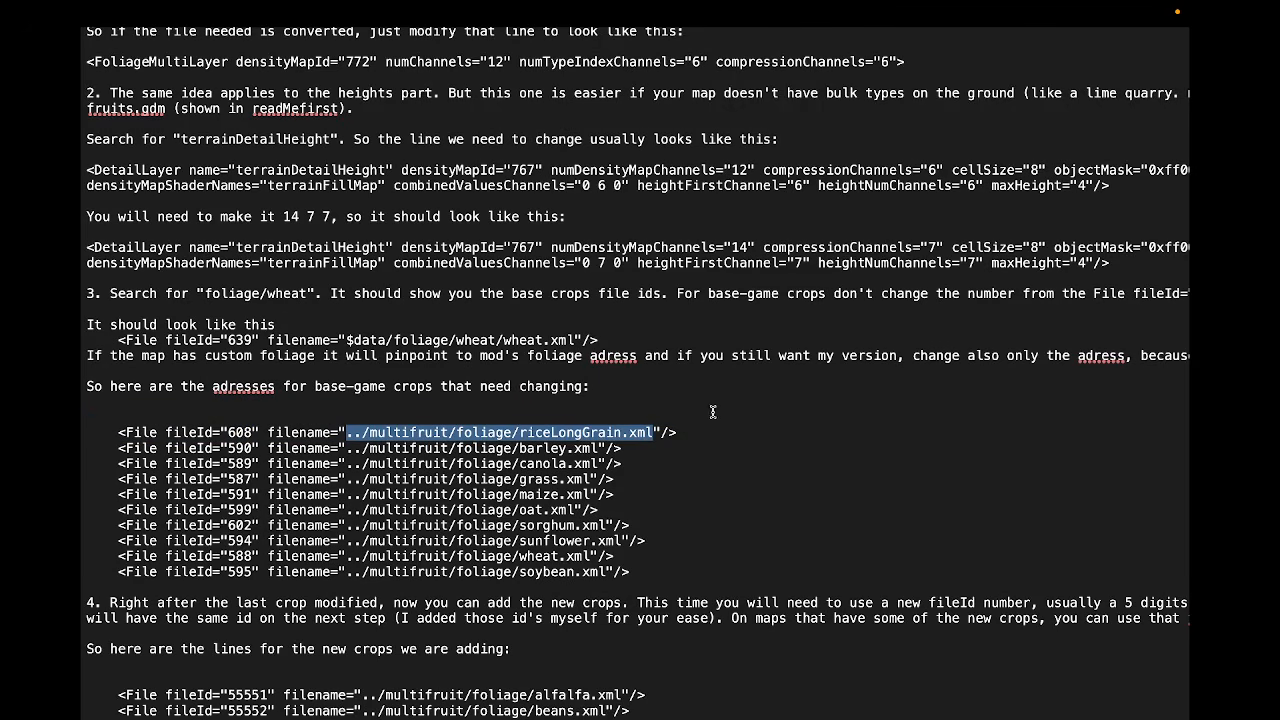
{"action": "key", "text": "ctrl+Left"}
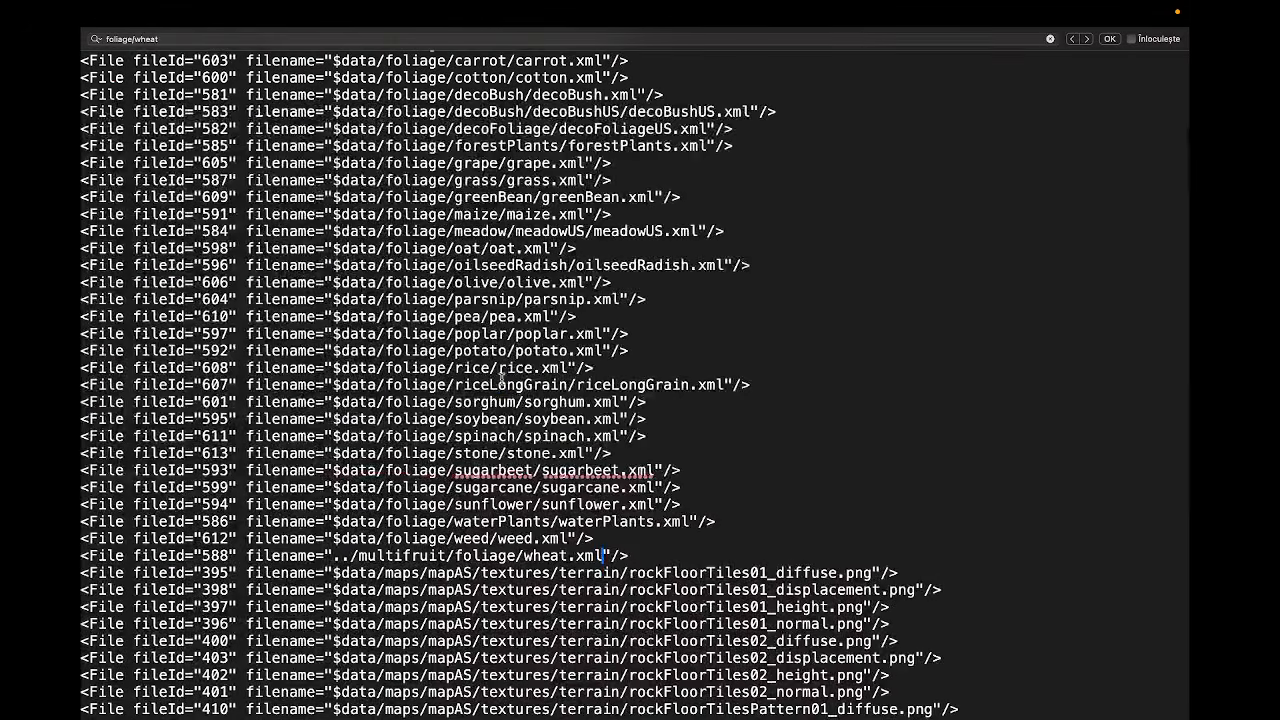
{"action": "left_click_drag", "start_coordinate": [722, 385], "coordinate": [327, 392]}
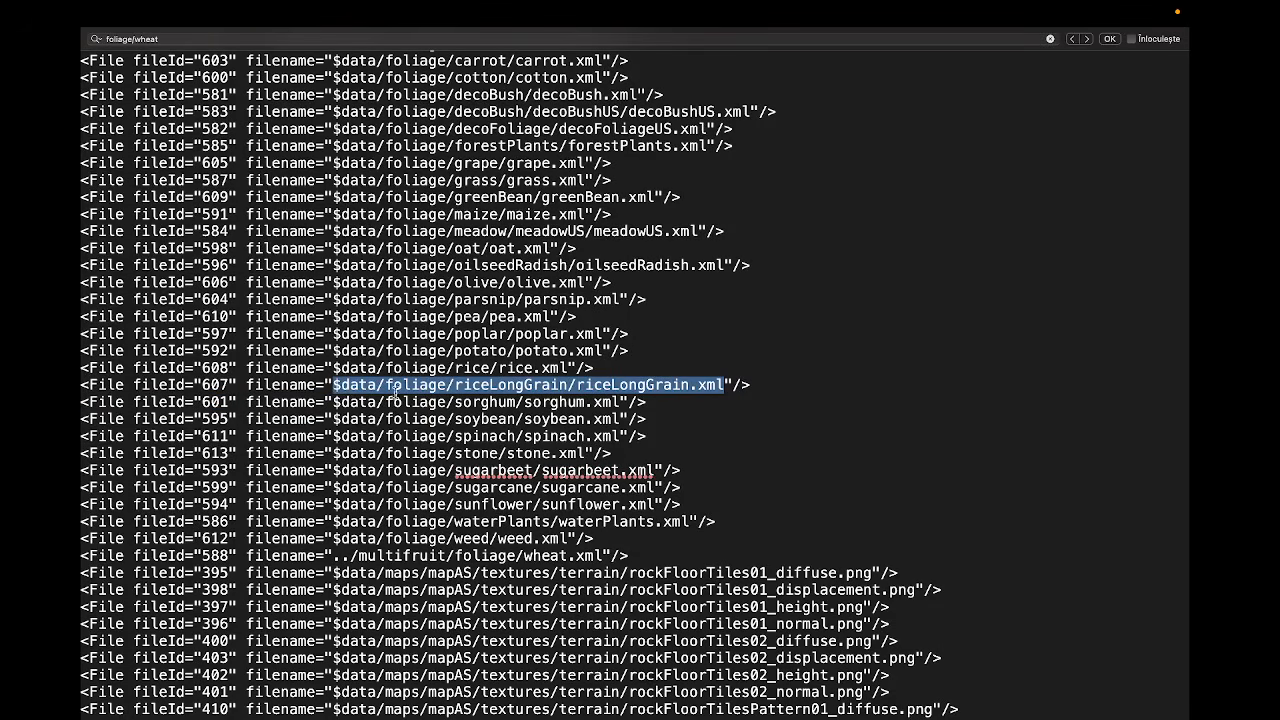
{"action": "key", "text": "super+v"}
Copy "../multifruit/foliage/barley.xml" from the instructions and replace the barley entry's filename in the map file with it.
{"action": "key", "text": "ctrl+Right"}
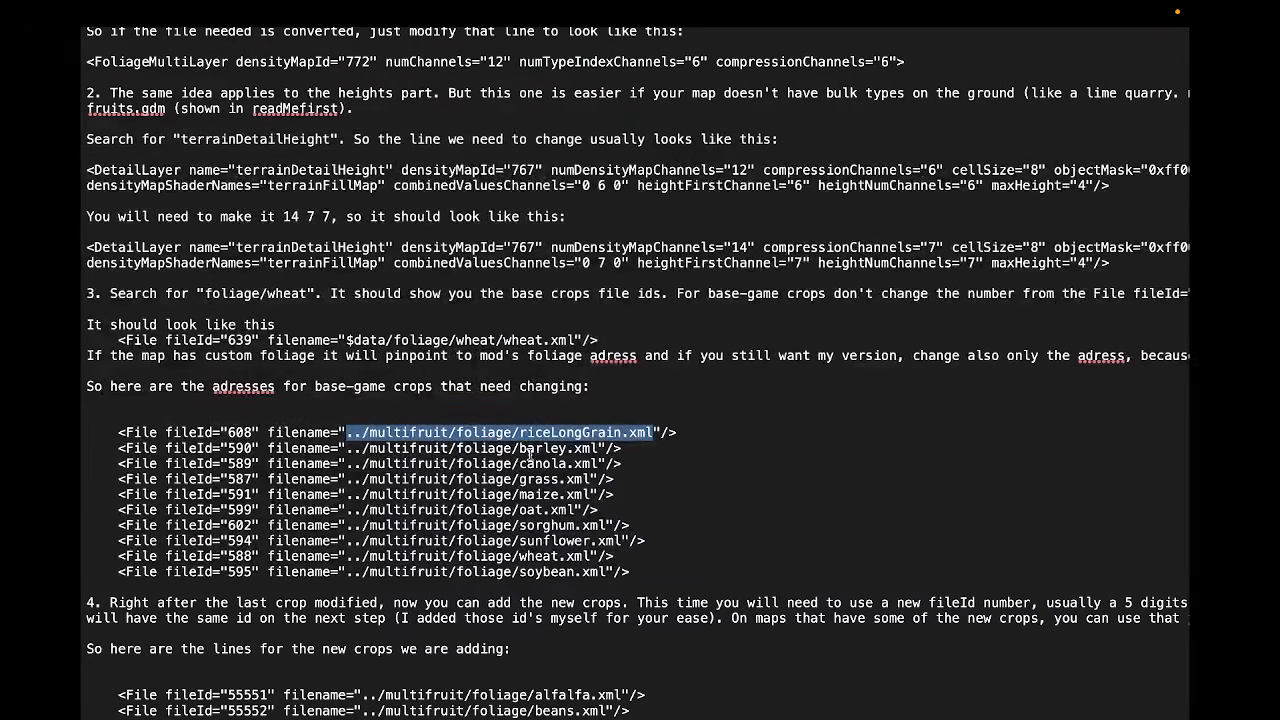
{"action": "left_click_drag", "start_coordinate": [597, 449], "coordinate": [349, 447]}
{"action": "key", "text": "super+c"}
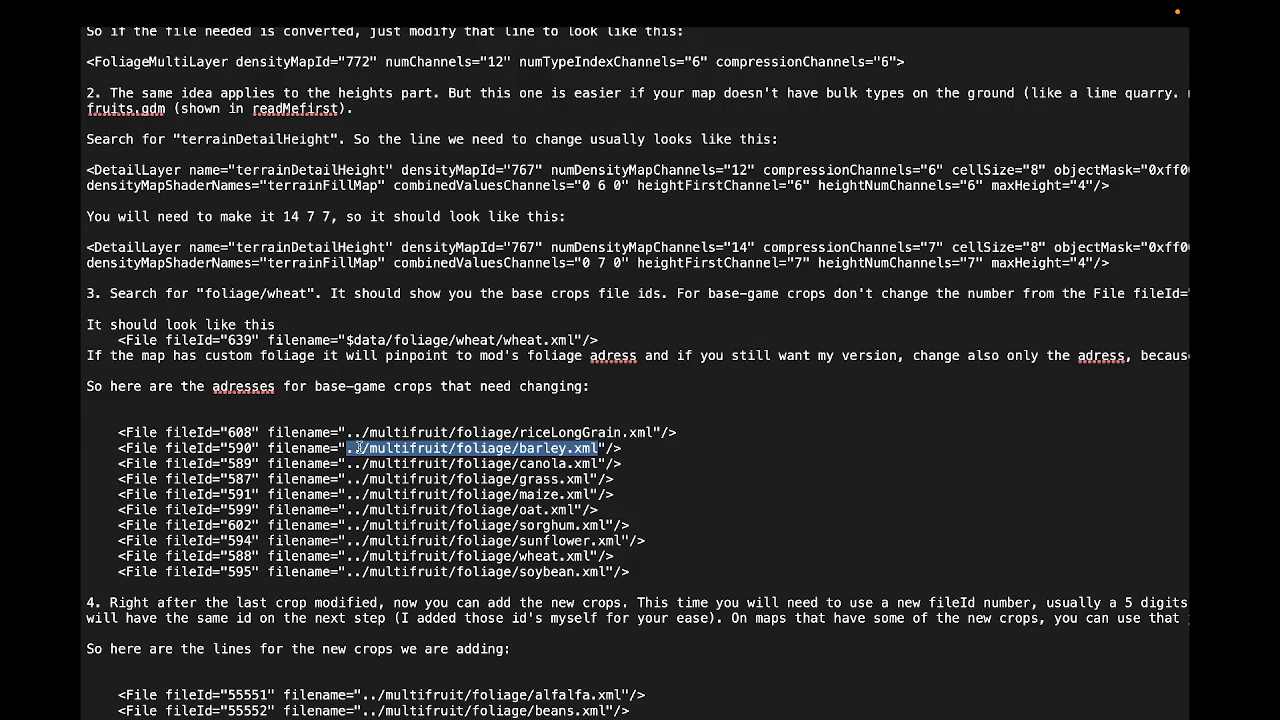
{"action": "key", "text": "ctrl+Left"}
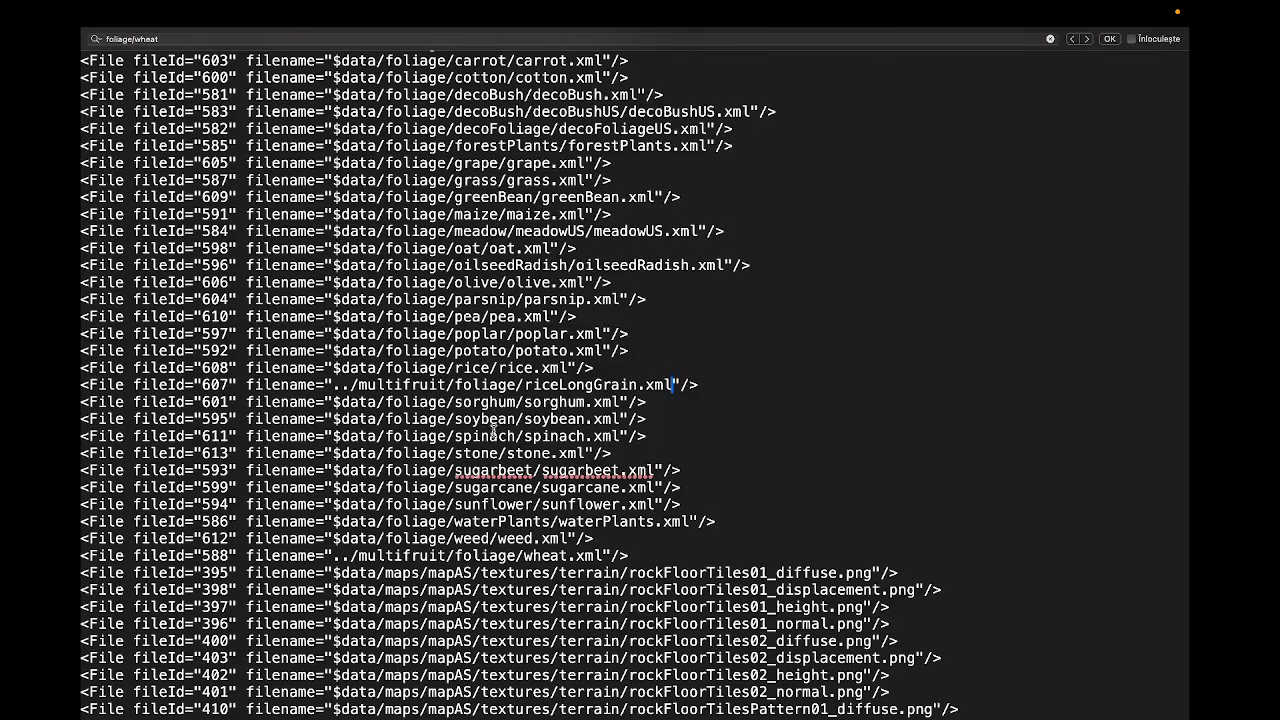
{"action": "scroll", "coordinate": [483, 466], "scroll_direction": "up", "scroll_amount": 1}
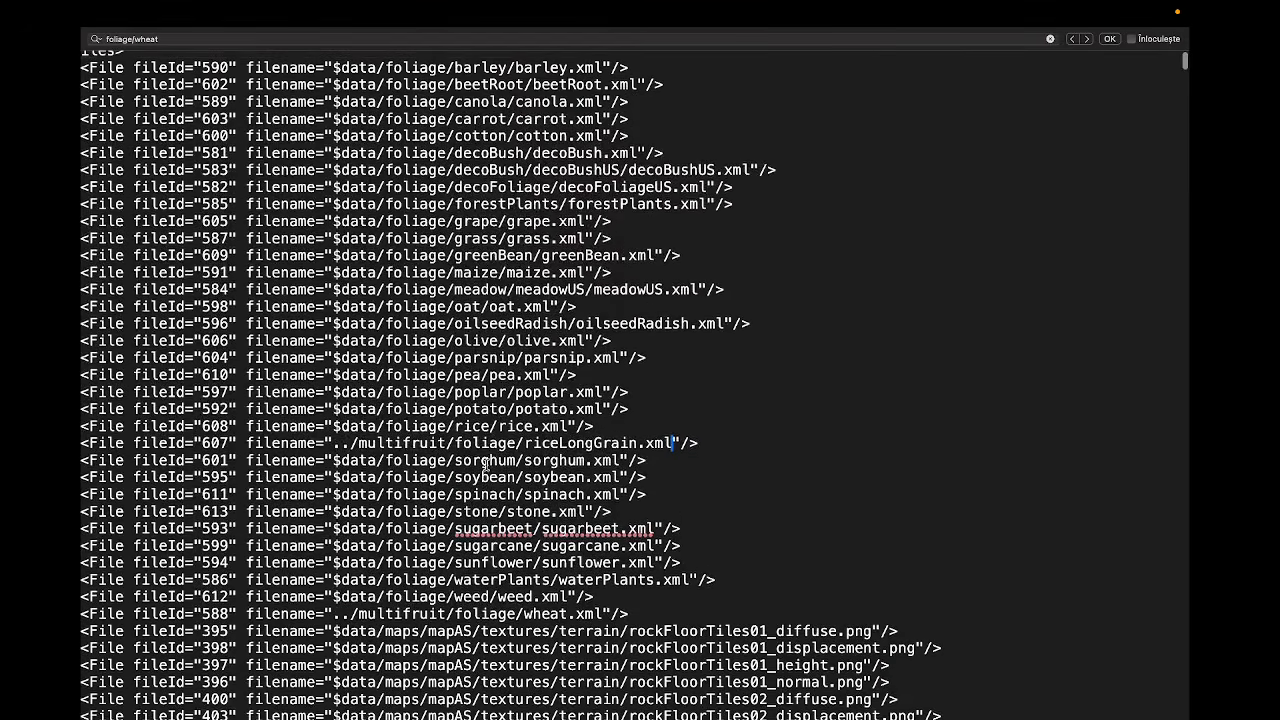
{"action": "scroll", "coordinate": [485, 465], "scroll_direction": "up", "scroll_amount": 1}
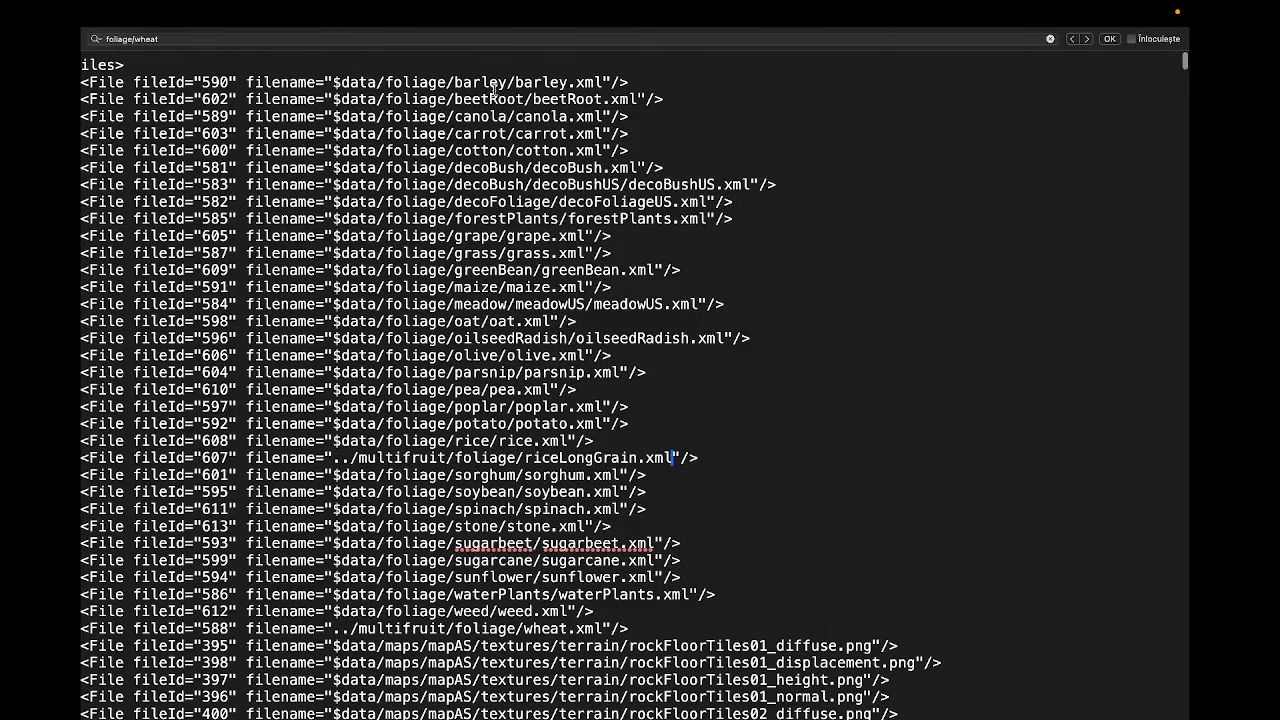
{"action": "left_click_drag", "start_coordinate": [603, 82], "coordinate": [336, 81]}
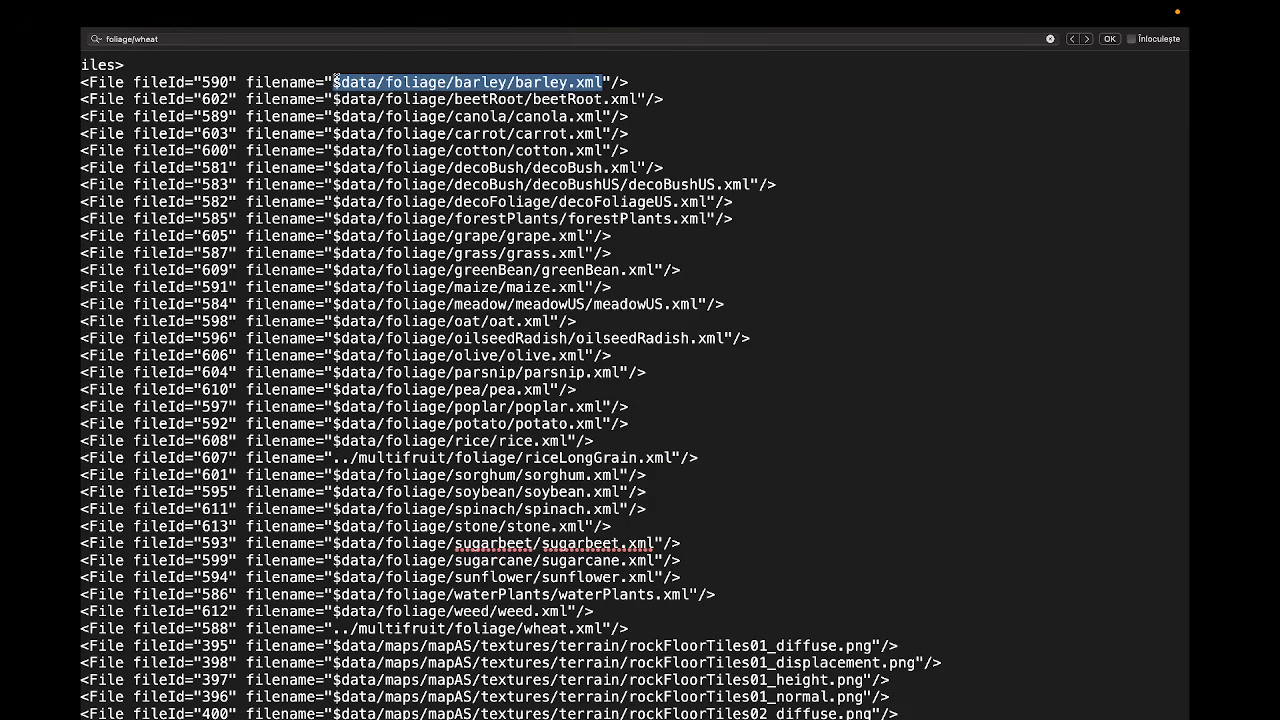
{"action": "key", "text": "super+v"}
Copy "../multifruit/foliage/canola.xml" from the instructions and replace the canola entry's filename in the map file with it.
{"action": "key", "text": "super+Tab"}
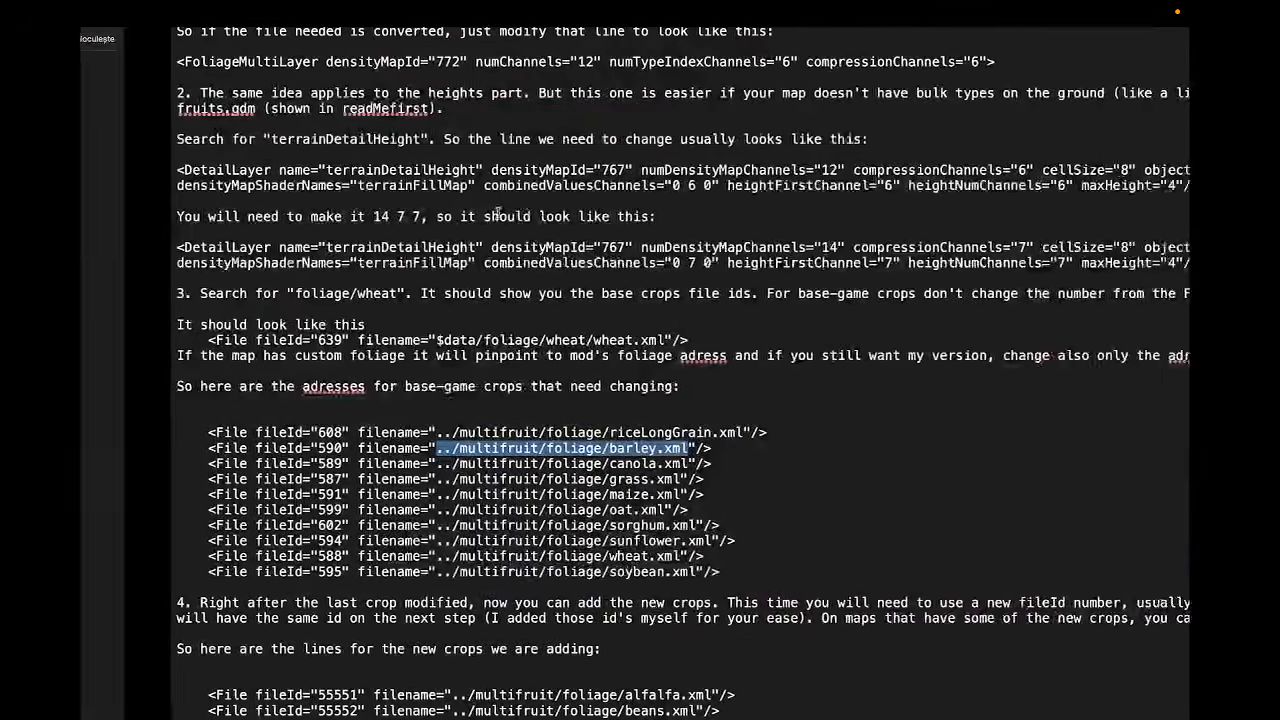
{"action": "left_click_drag", "start_coordinate": [347, 464], "coordinate": [599, 461]}
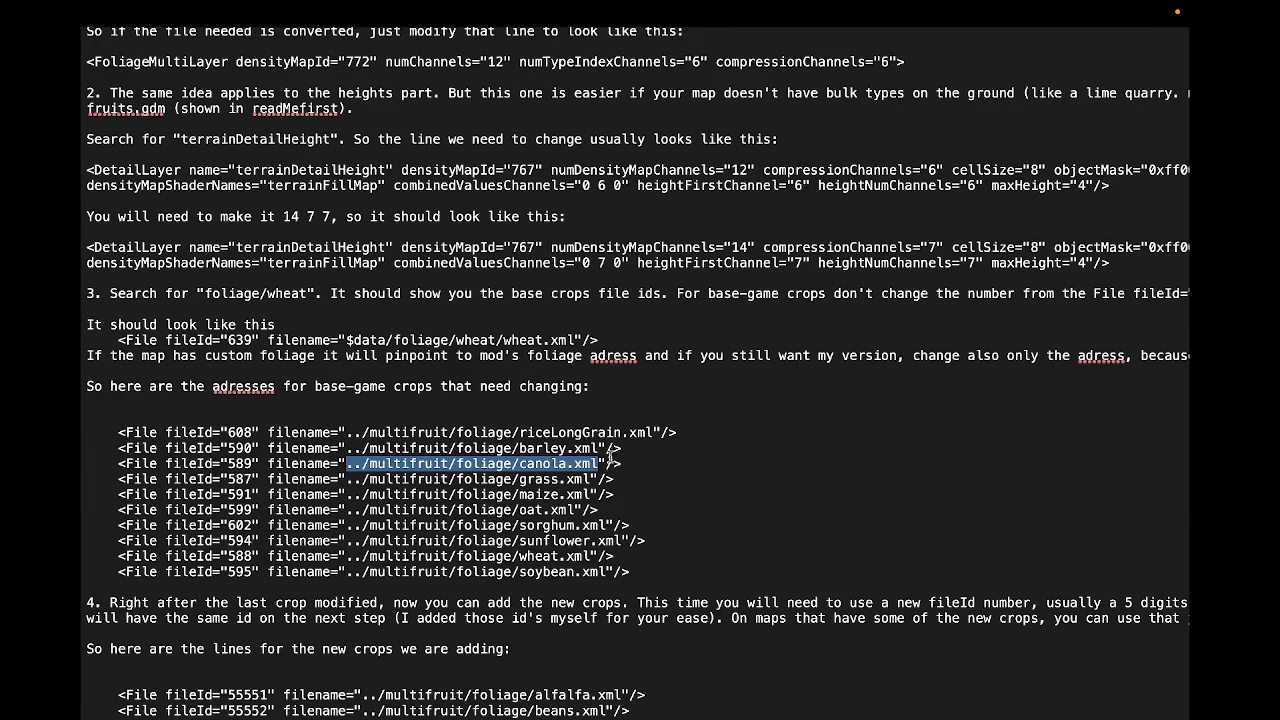
{"action": "key", "text": "super+c"}
{"action": "key", "text": "super+Tab"}
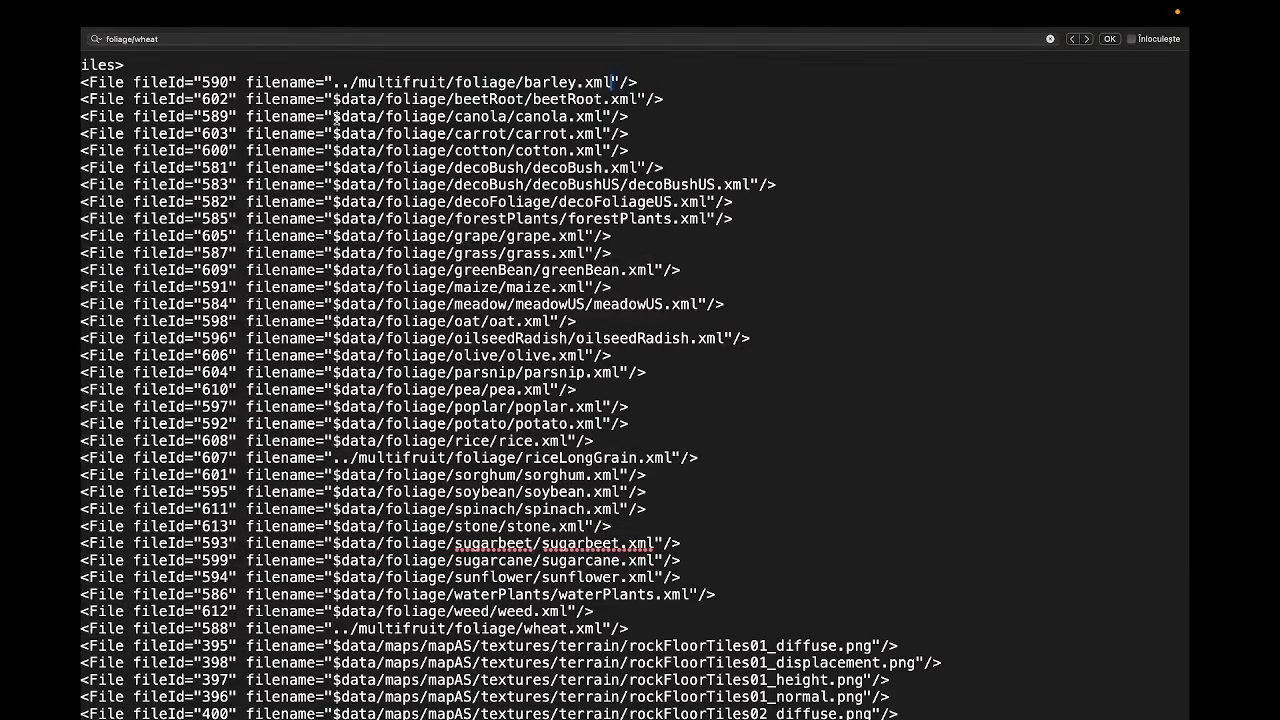
{"action": "left_click_drag", "start_coordinate": [334, 117], "coordinate": [604, 114]}
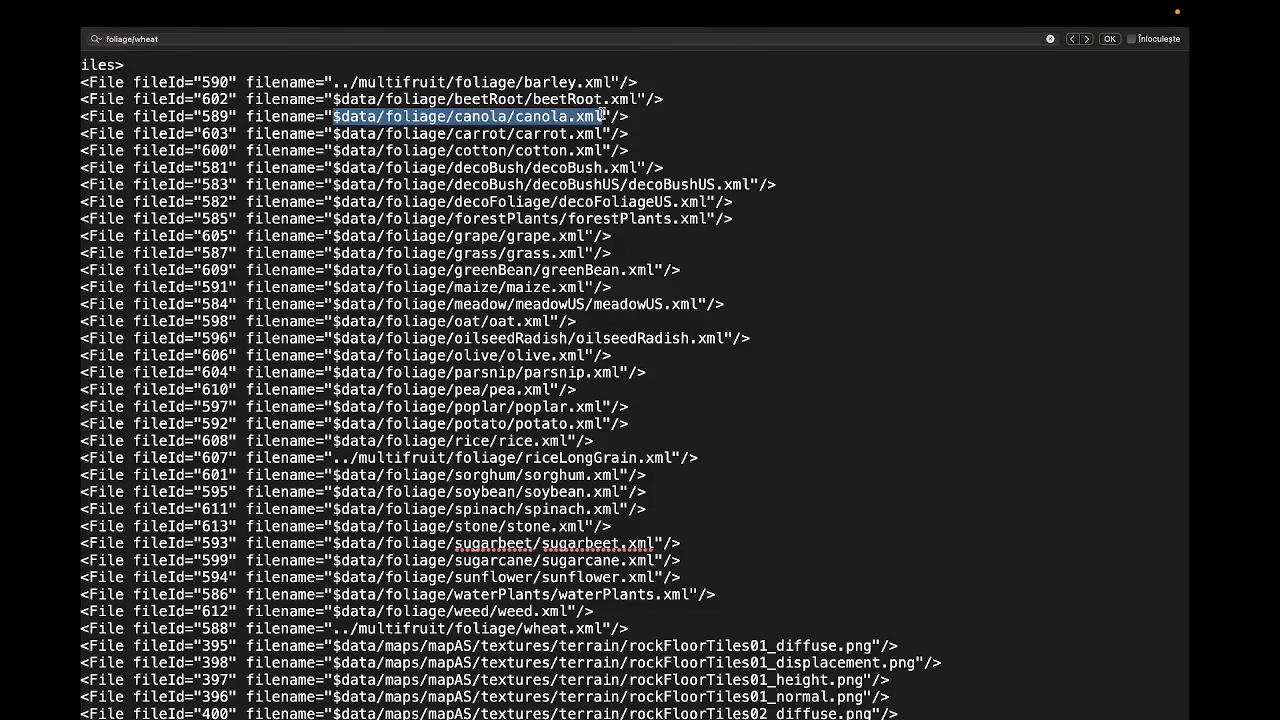
{"action": "key", "text": "super+v"}
Copy "../multifruit/foliage/grass.xml" from the instructions and replace the grass entry's filename in the map file with it.
{"action": "key", "text": "super+Tab"}
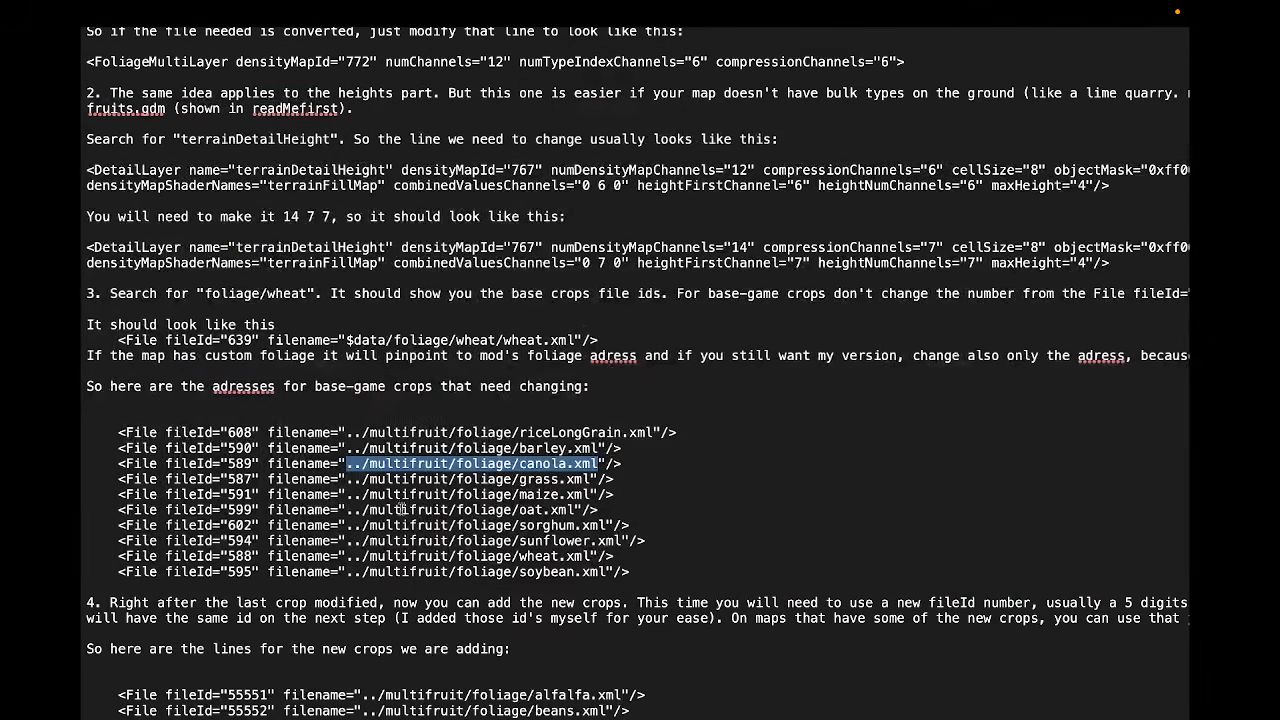
{"action": "left_click_drag", "start_coordinate": [346, 479], "coordinate": [597, 475]}
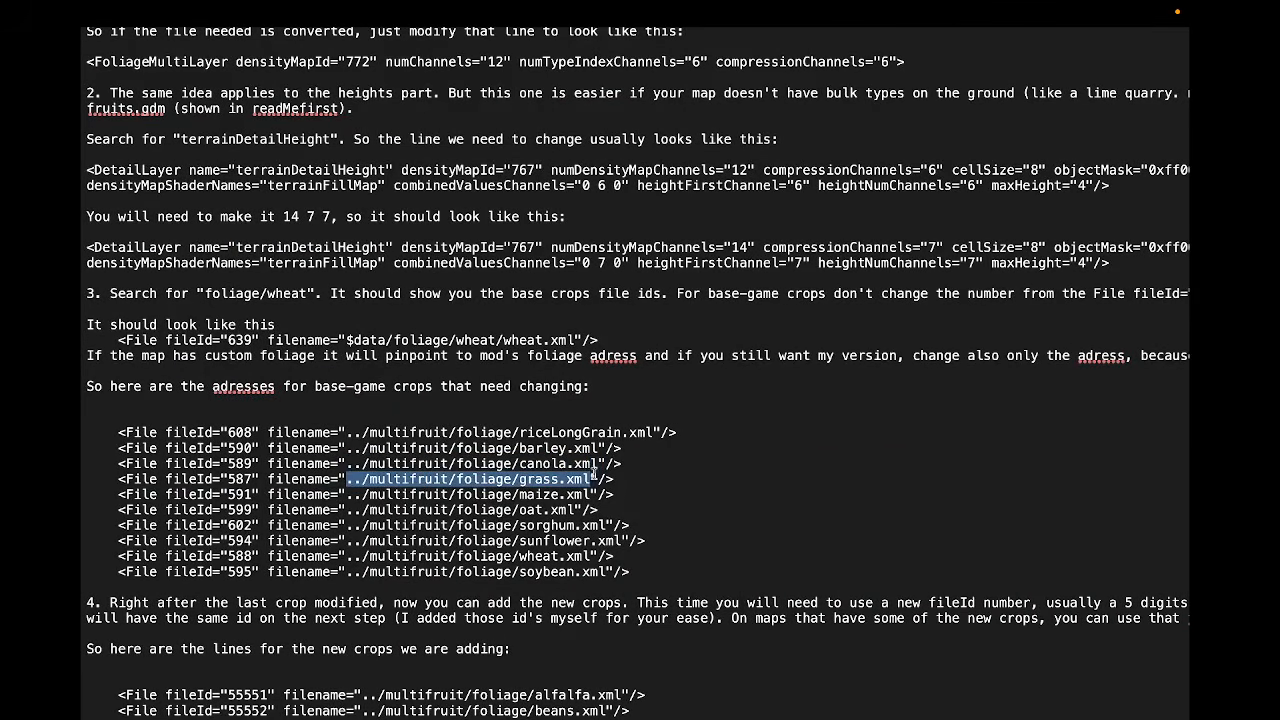
{"action": "key", "text": "super+Tab"}
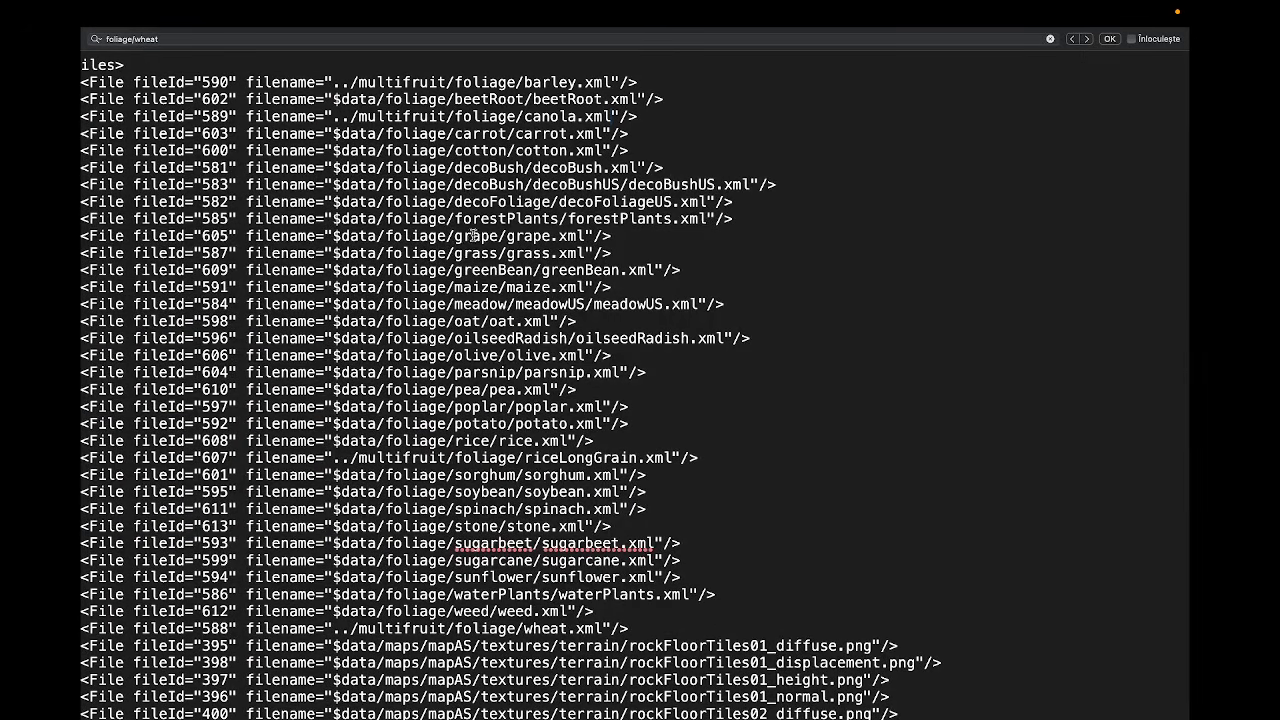
{"action": "left_click_drag", "start_coordinate": [333, 253], "coordinate": [585, 253]}
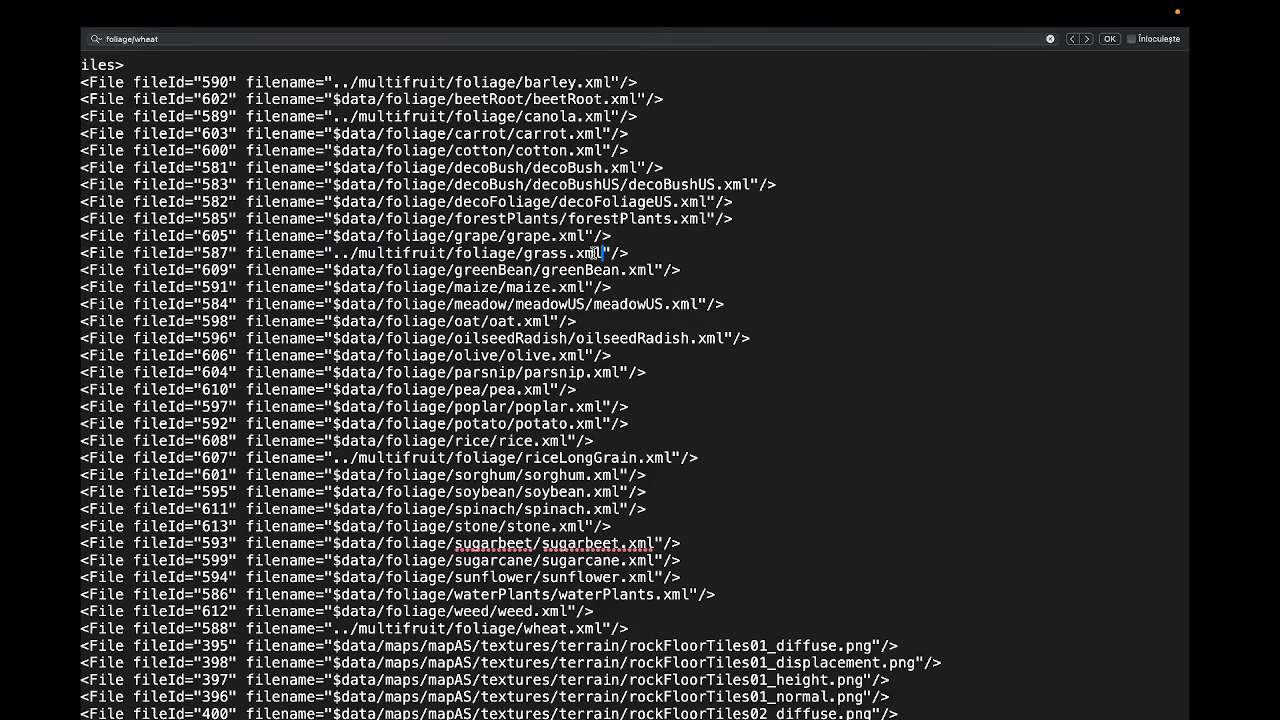
Copy "../multifruit/foliage/maize.xml" from the instructions and replace the maize entry's filename in the map file with it.
{"action": "key", "text": "super+Tab"}
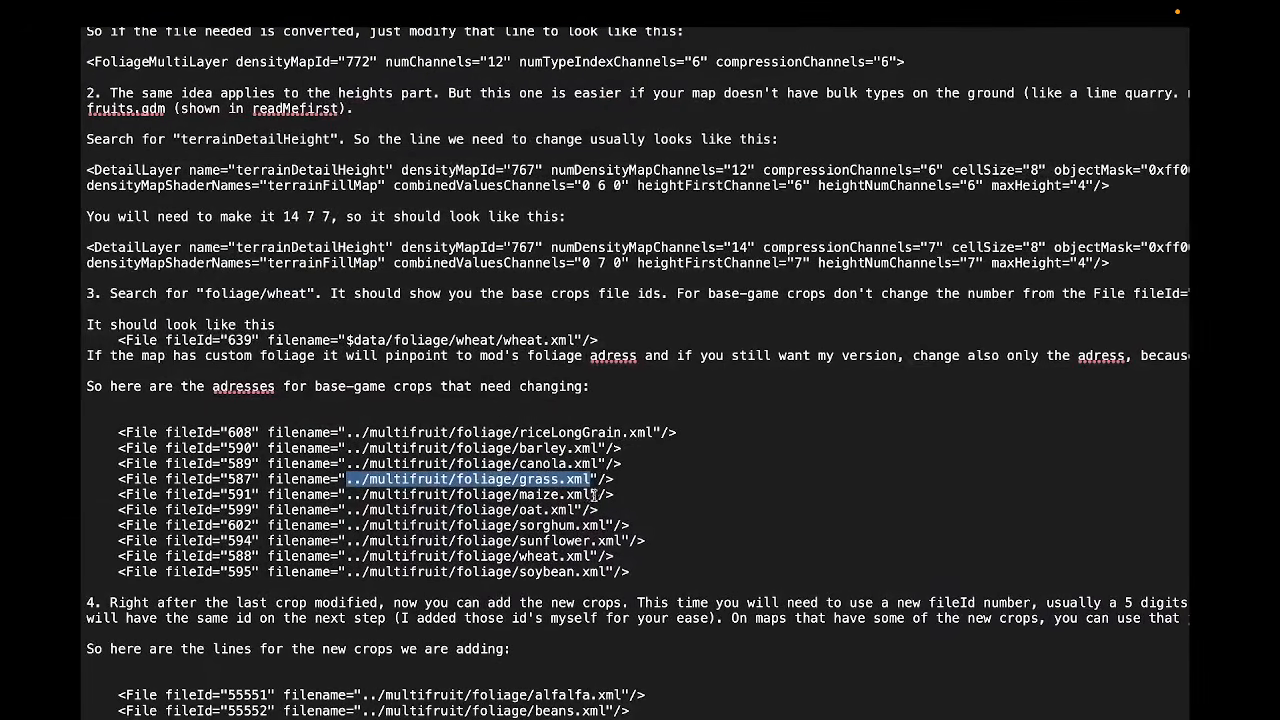
{"action": "left_click_drag", "start_coordinate": [591, 494], "coordinate": [350, 497]}
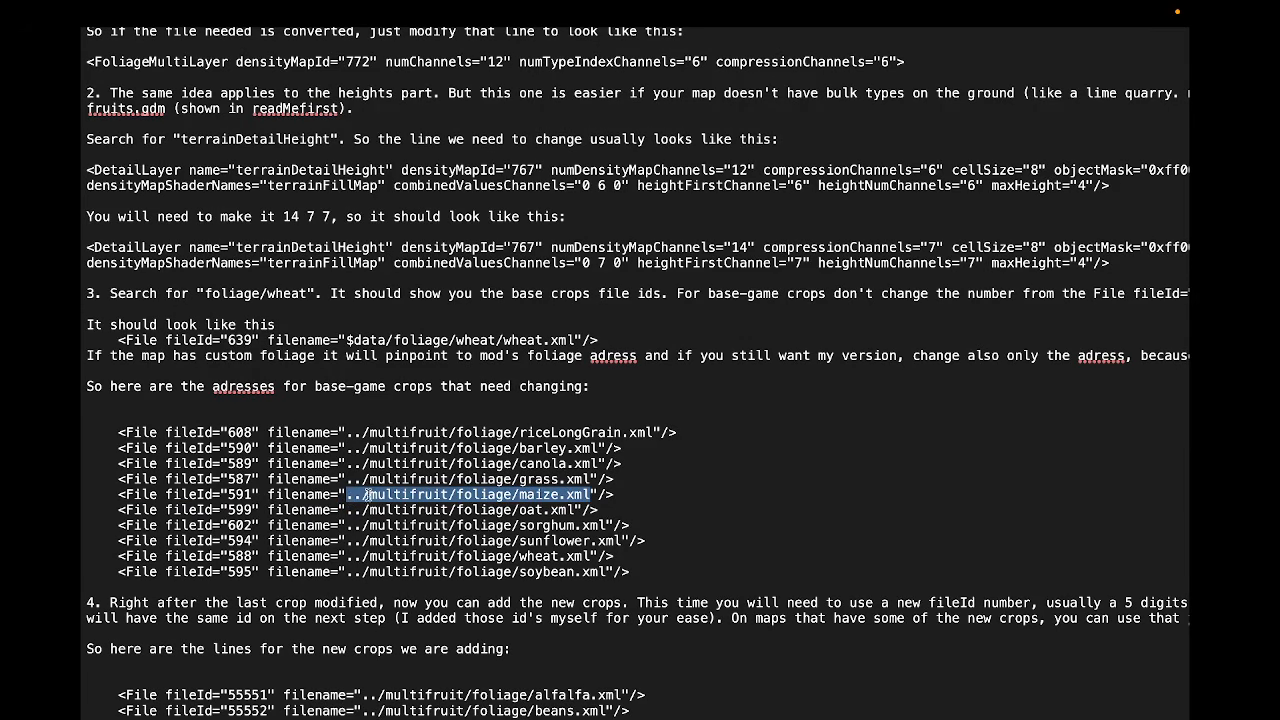
{"action": "key", "text": "super+Tab"}
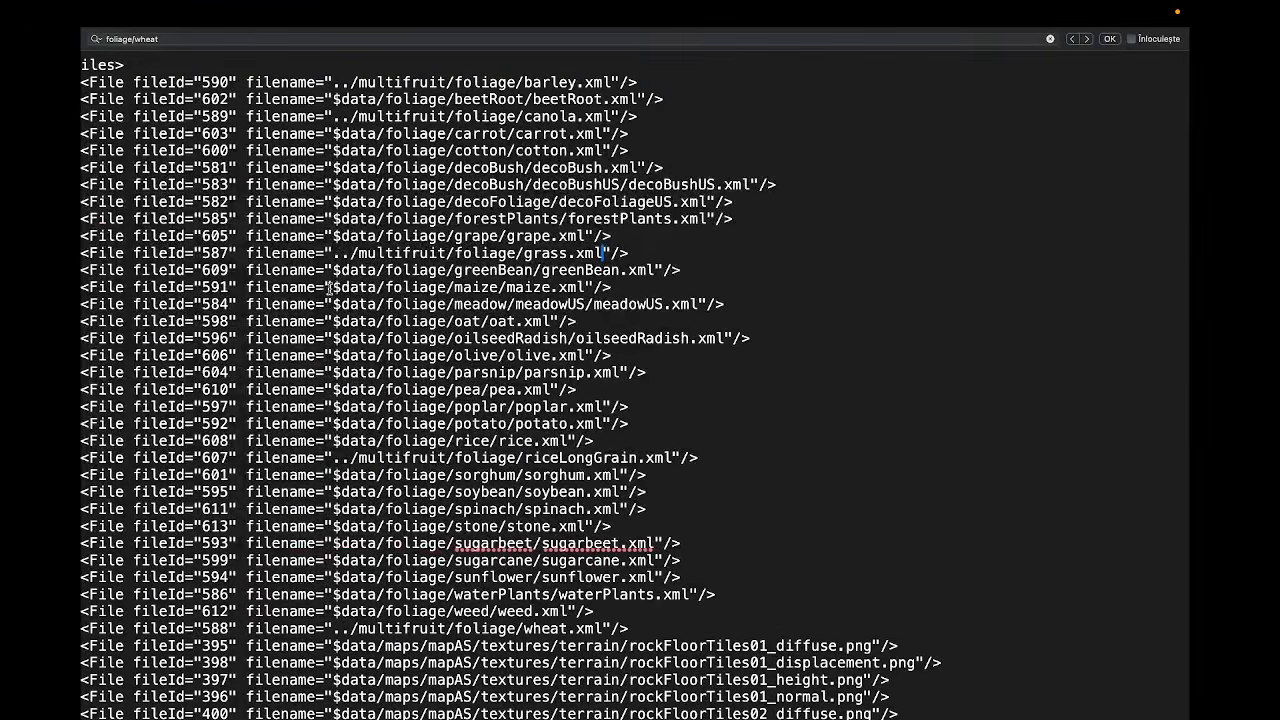
{"action": "left_click_drag", "start_coordinate": [330, 287], "coordinate": [584, 288]}
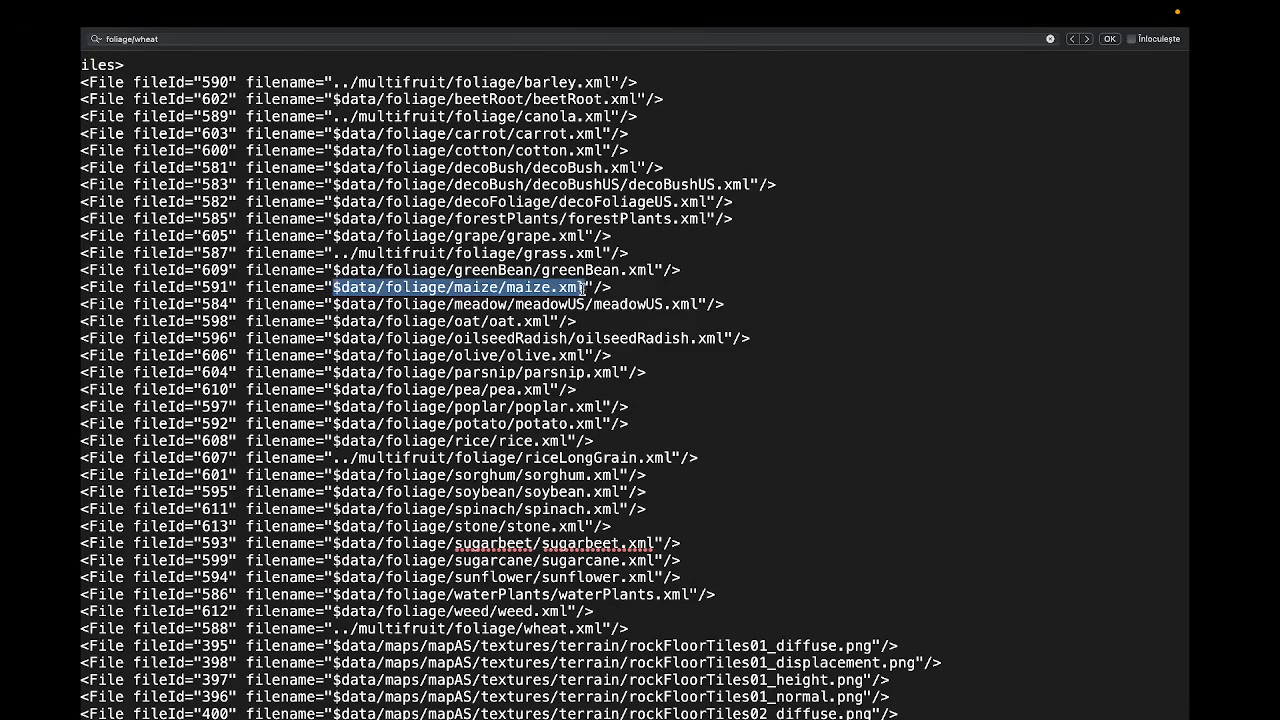
{"action": "key", "text": "super+v"}
Copy "../multifruit/foliage/oat.xml" from the instructions and replace the oat entry's filename in the map file with it.
{"action": "key", "text": "super+Tab"}
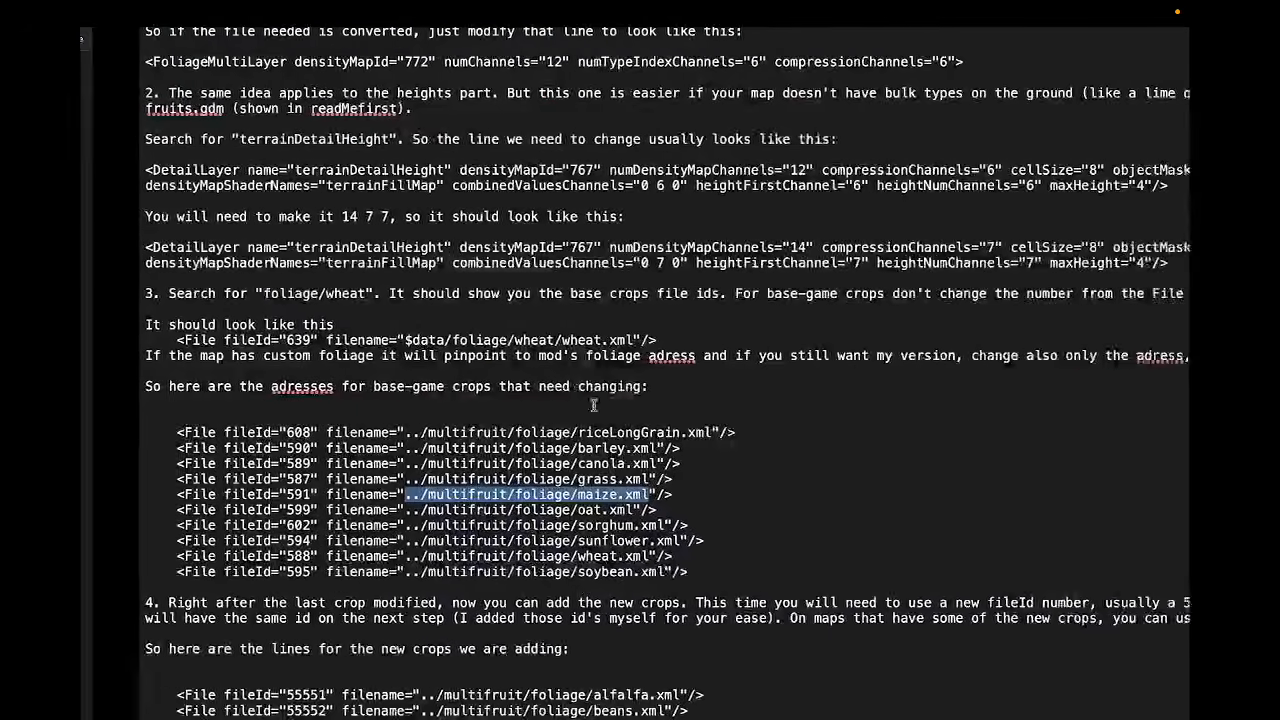
{"action": "left_click", "coordinate": [568, 510]}
{"action": "left_click_drag", "start_coordinate": [568, 510], "coordinate": [358, 508]}
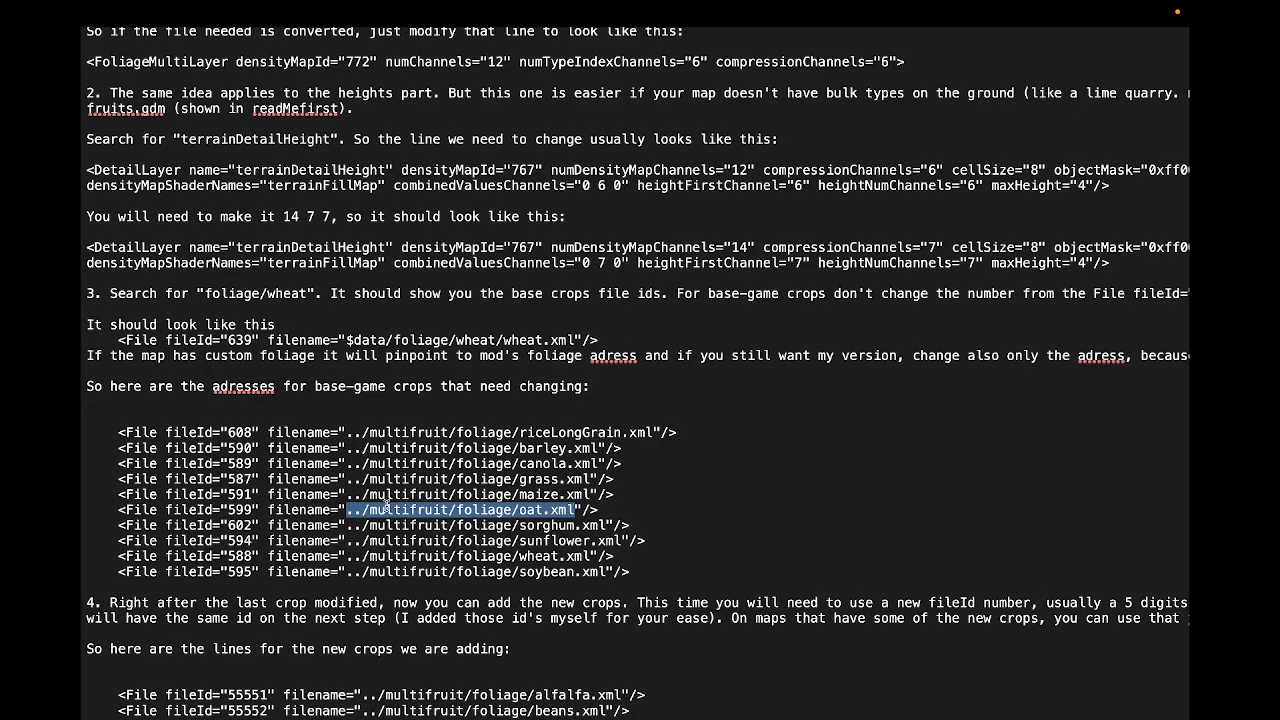
{"action": "key", "text": "super+Tab"}
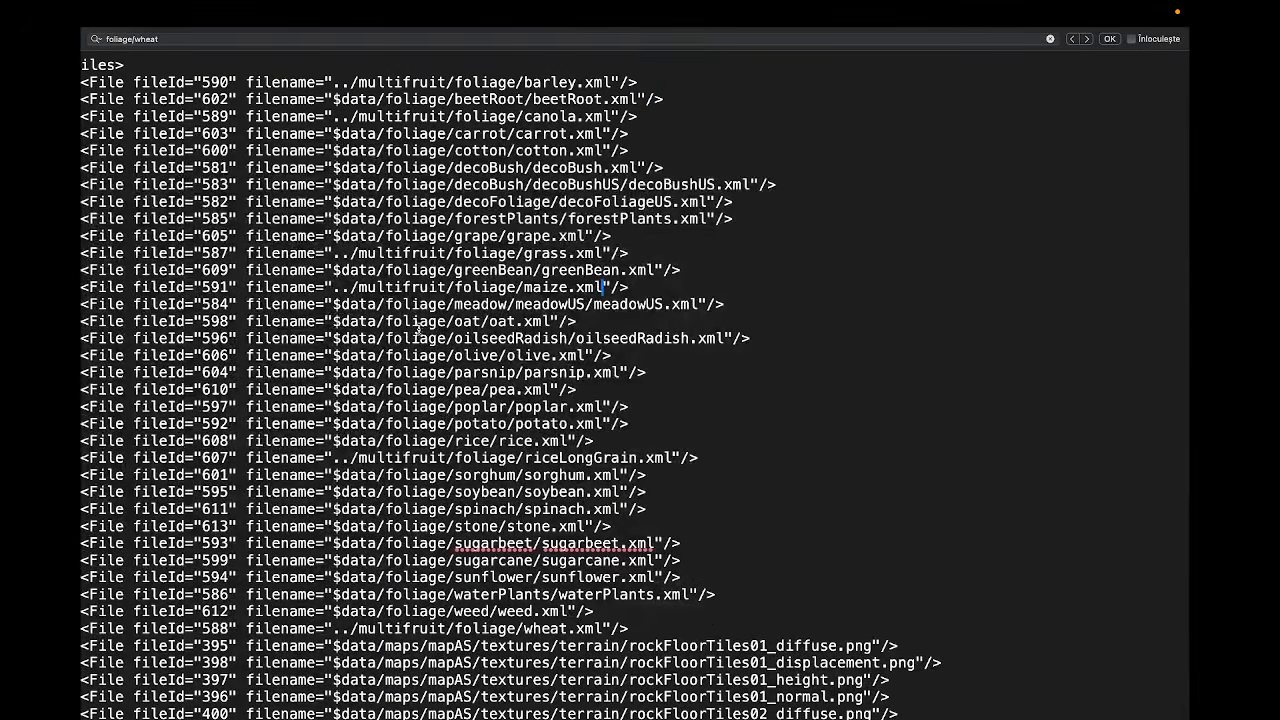
{"action": "left_click_drag", "start_coordinate": [334, 321], "coordinate": [551, 321]}
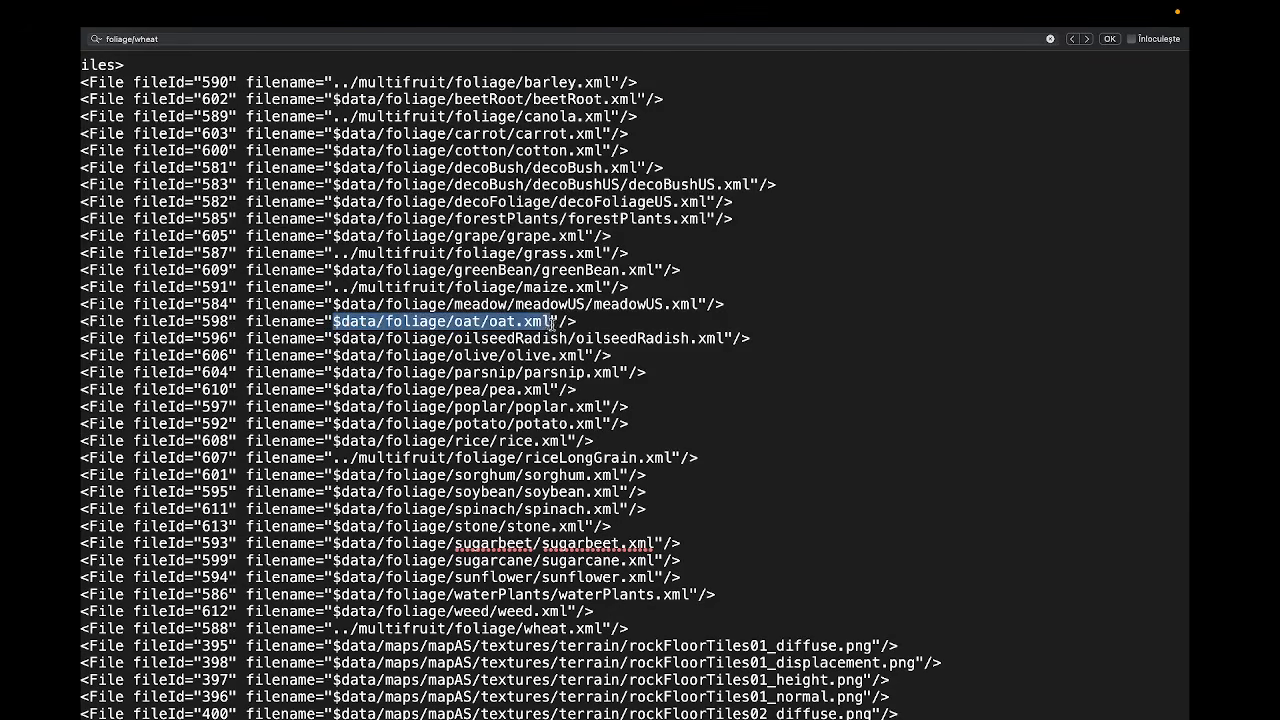
{"action": "key", "text": "super+v"}
Copy "../multifruit/foliage/sorghum.xml" from the instructions and replace the sorghum entry's filename in the map file with it.
{"action": "key", "text": "super+Tab"}
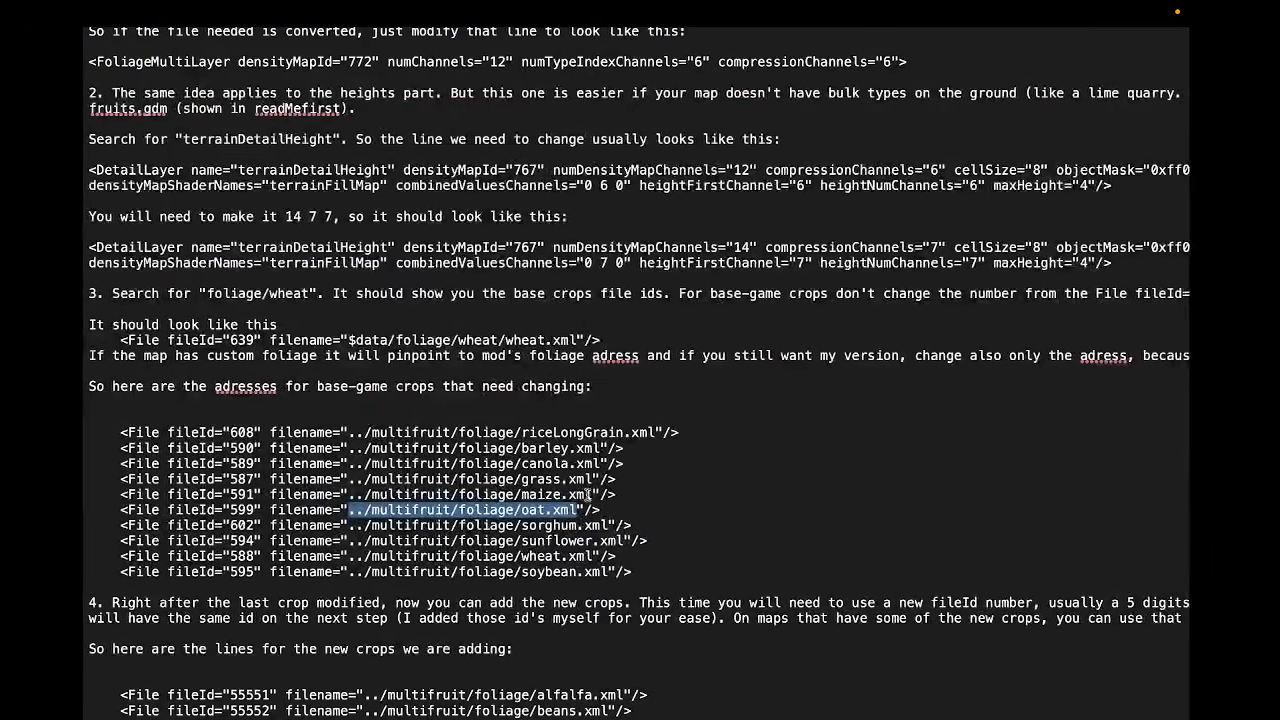
{"action": "left_click", "coordinate": [605, 525]}
{"action": "double_click", "coordinate": [605, 525]}
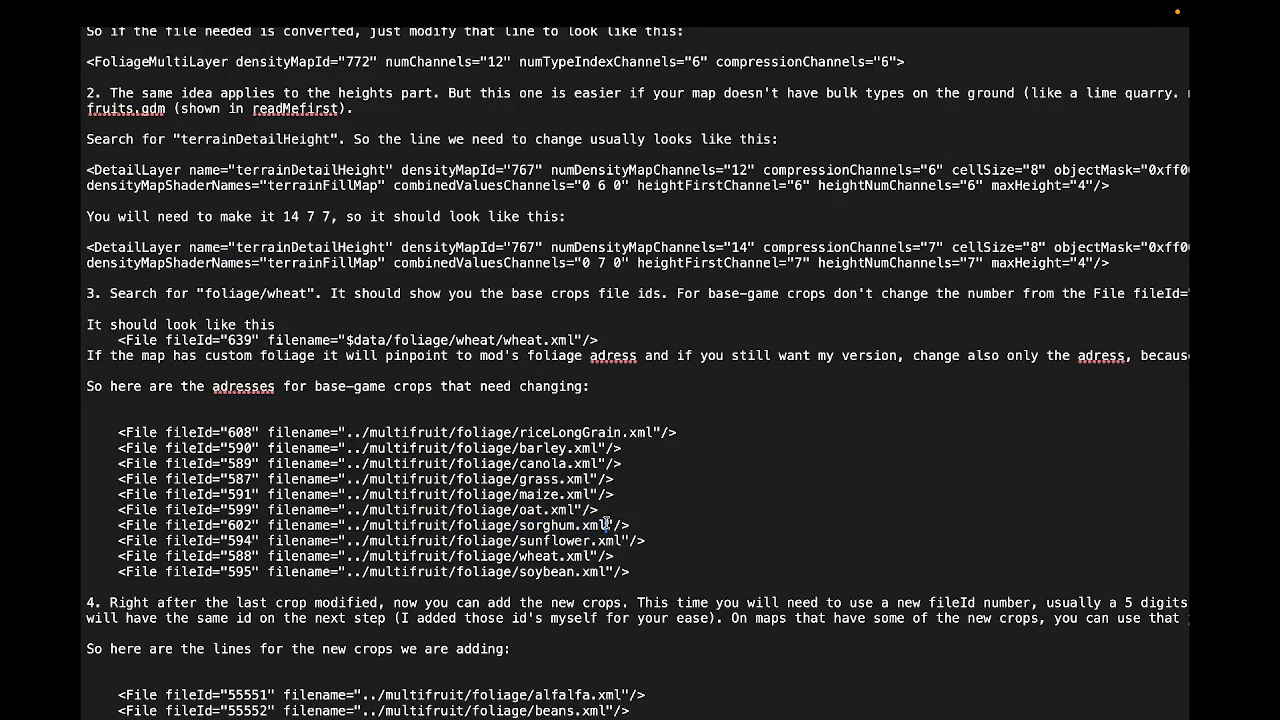
{"action": "left_click_drag", "start_coordinate": [607, 525], "coordinate": [349, 521]}
{"action": "key", "text": "super+c"}
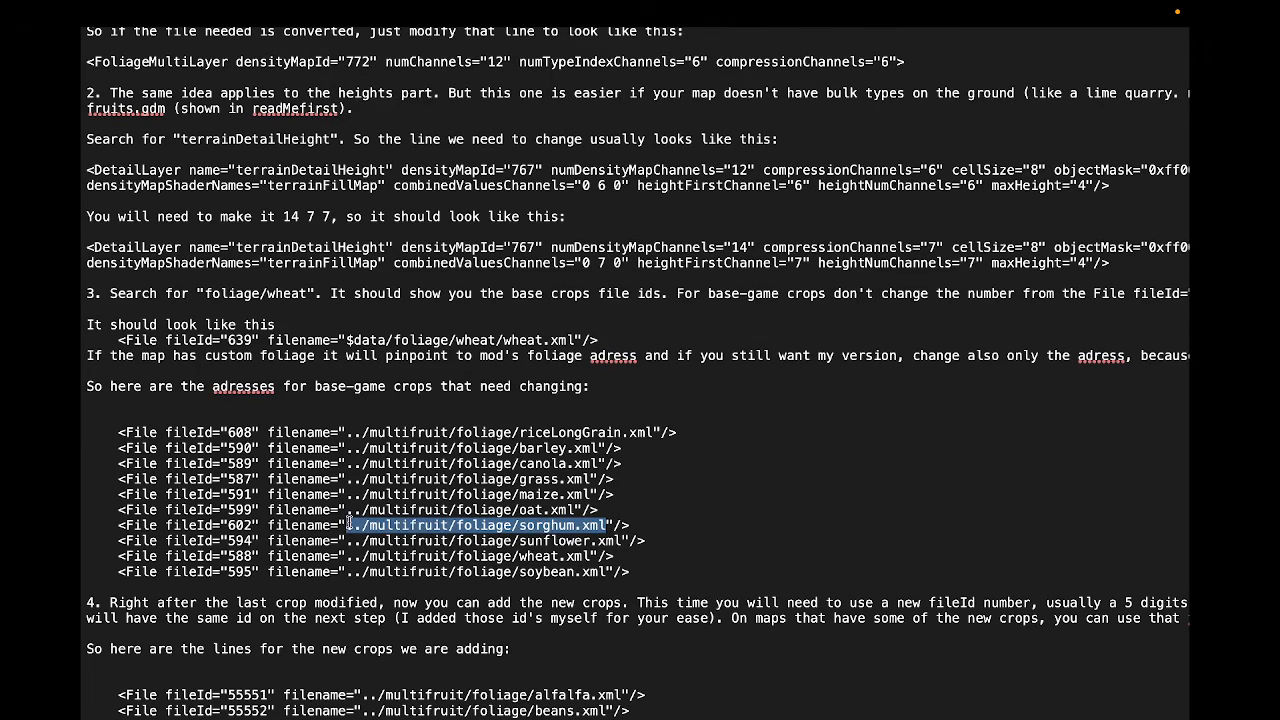
{"action": "key", "text": "super+Tab"}
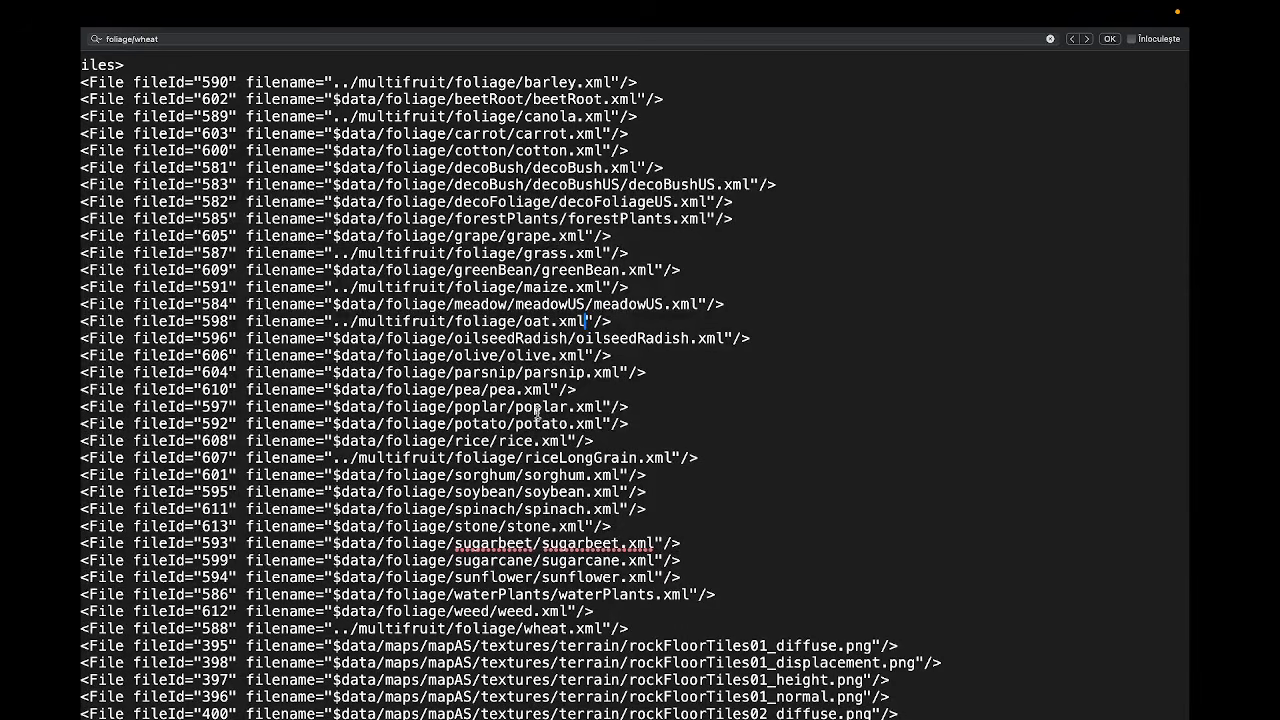
{"action": "left_click_drag", "start_coordinate": [620, 474], "coordinate": [336, 470]}
{"action": "key", "text": "super+v"}
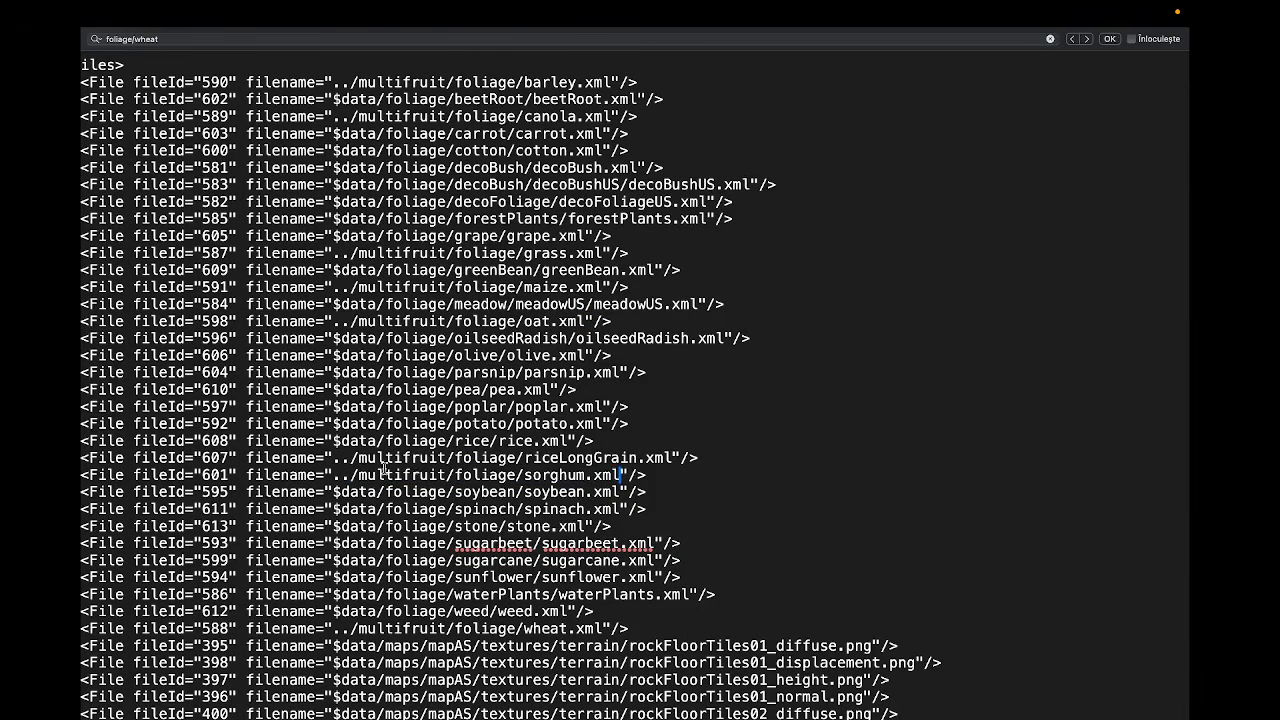
Copy "../multifruit/foliage/sunflower.xml" from the instructions and replace the filename of the soybean entry (fileId 595) in the map file with it.
{"action": "key", "text": "ctrl+Right"}
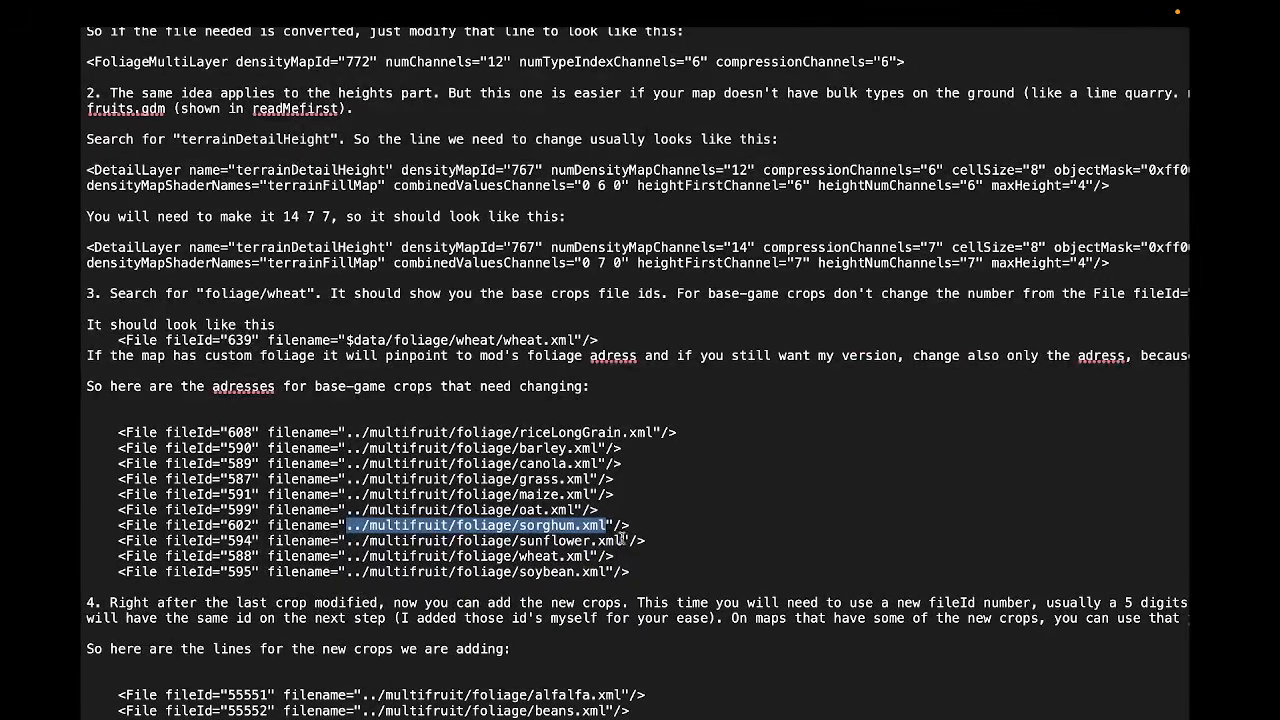
{"action": "left_click_drag", "start_coordinate": [620, 541], "coordinate": [340, 548]}
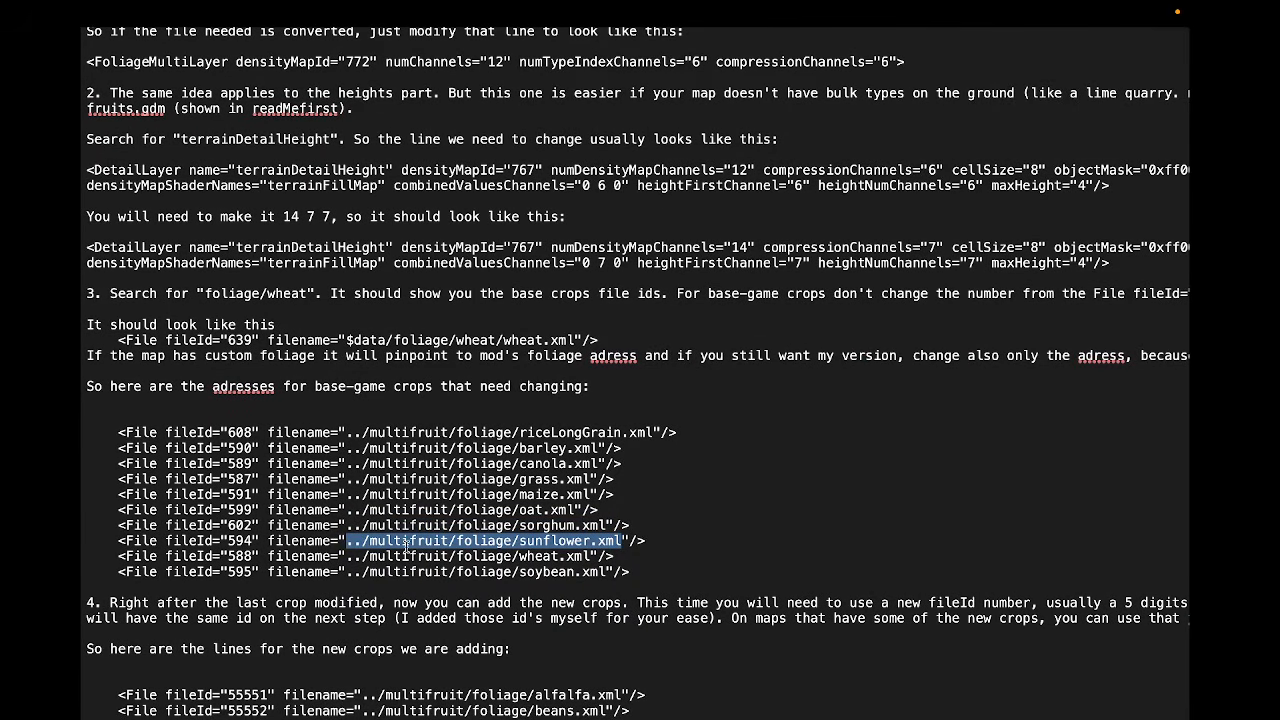
{"action": "key", "text": "ctrl+Left"}
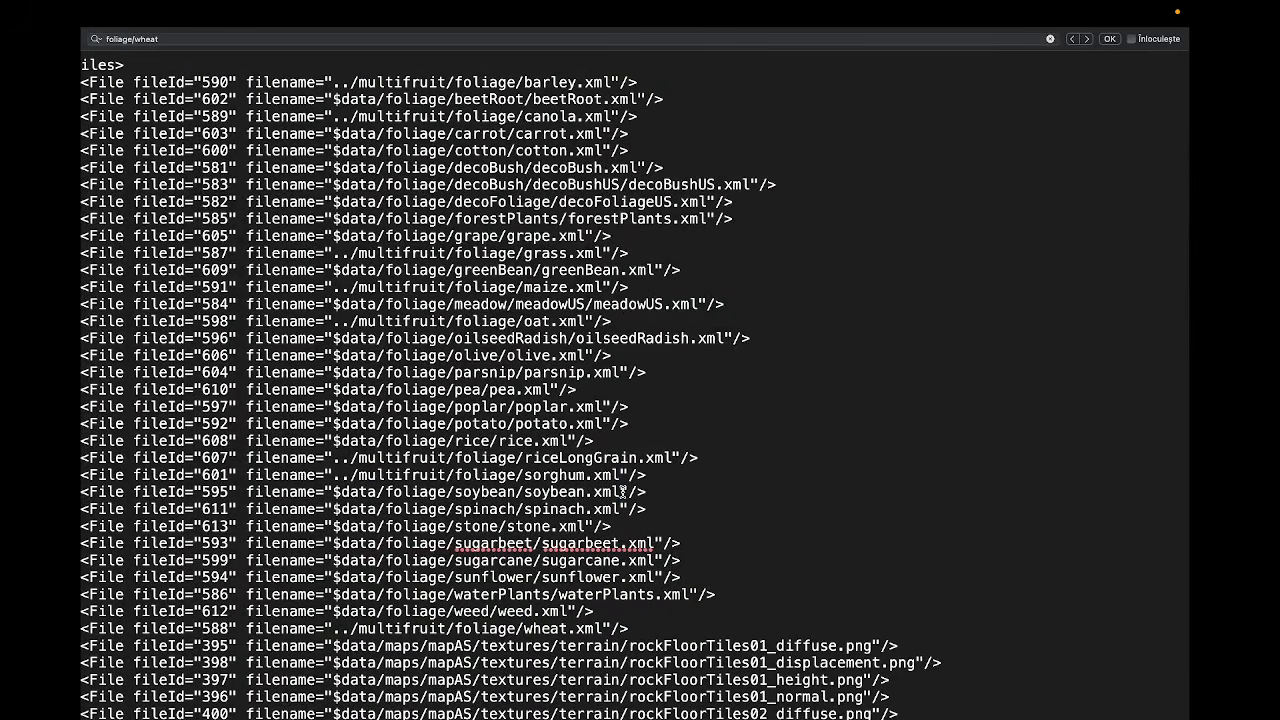
{"action": "left_click_drag", "start_coordinate": [622, 491], "coordinate": [331, 490]}
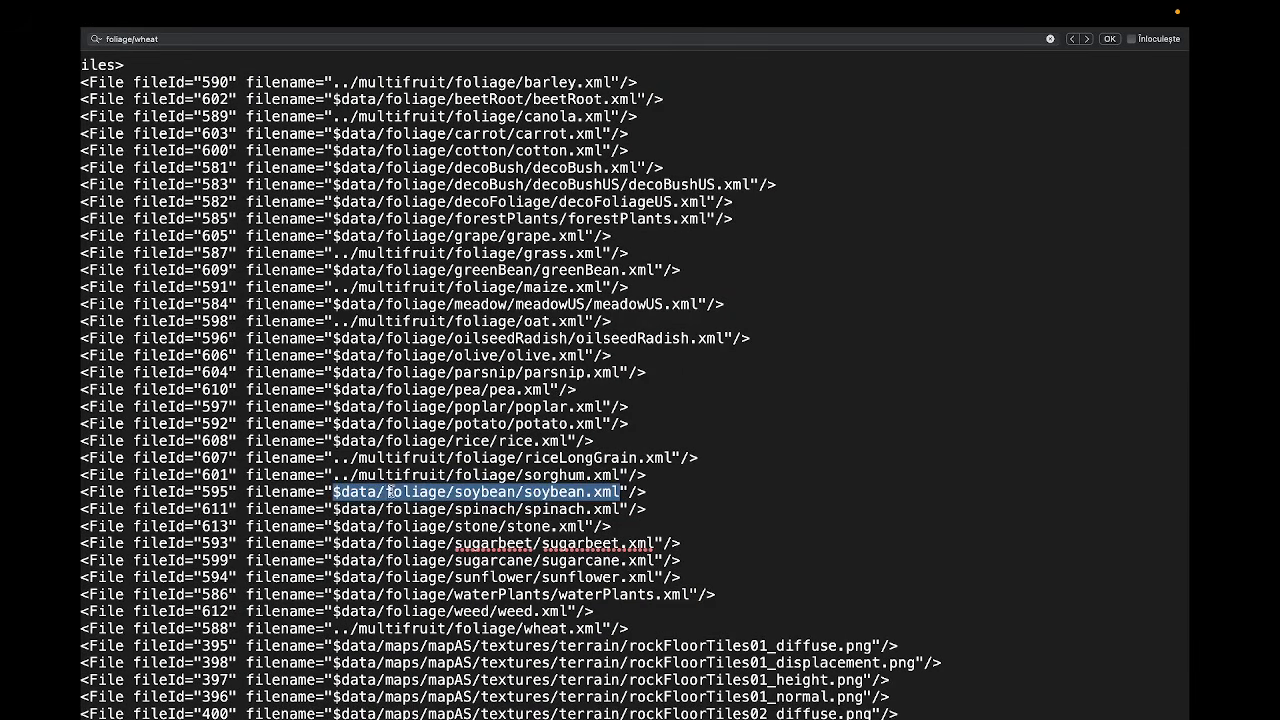
Copy "../multifruit/foliage/soybean.xml" from the instructions and return to the map file.
{"action": "key", "text": "ctrl+Right"}
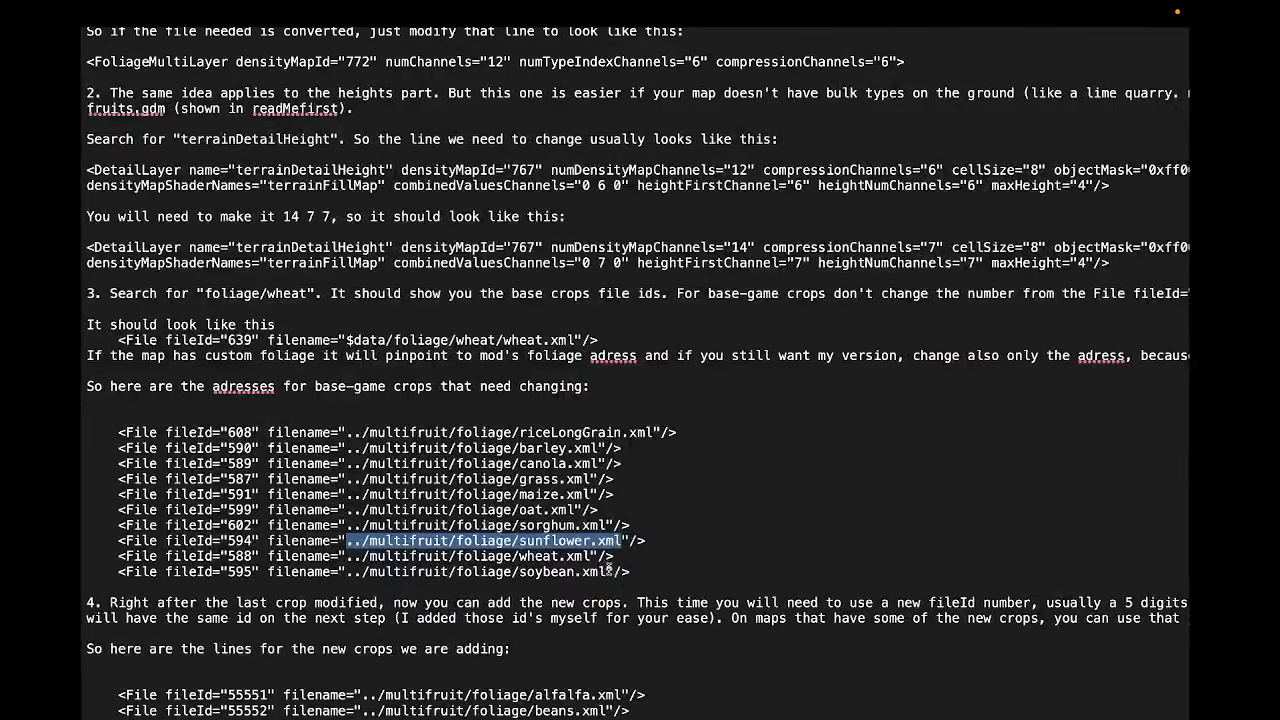
{"action": "left_click_drag", "start_coordinate": [608, 568], "coordinate": [350, 577]}
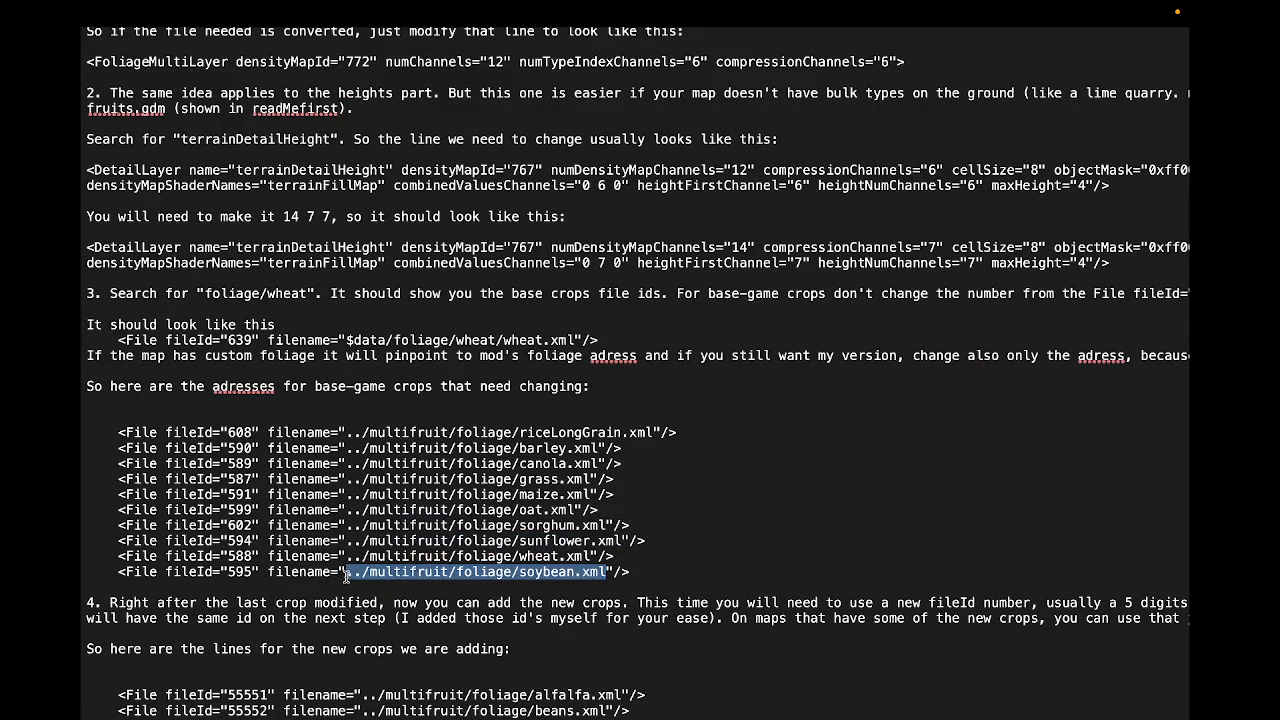
{"action": "key", "text": "ctrl+Left"}
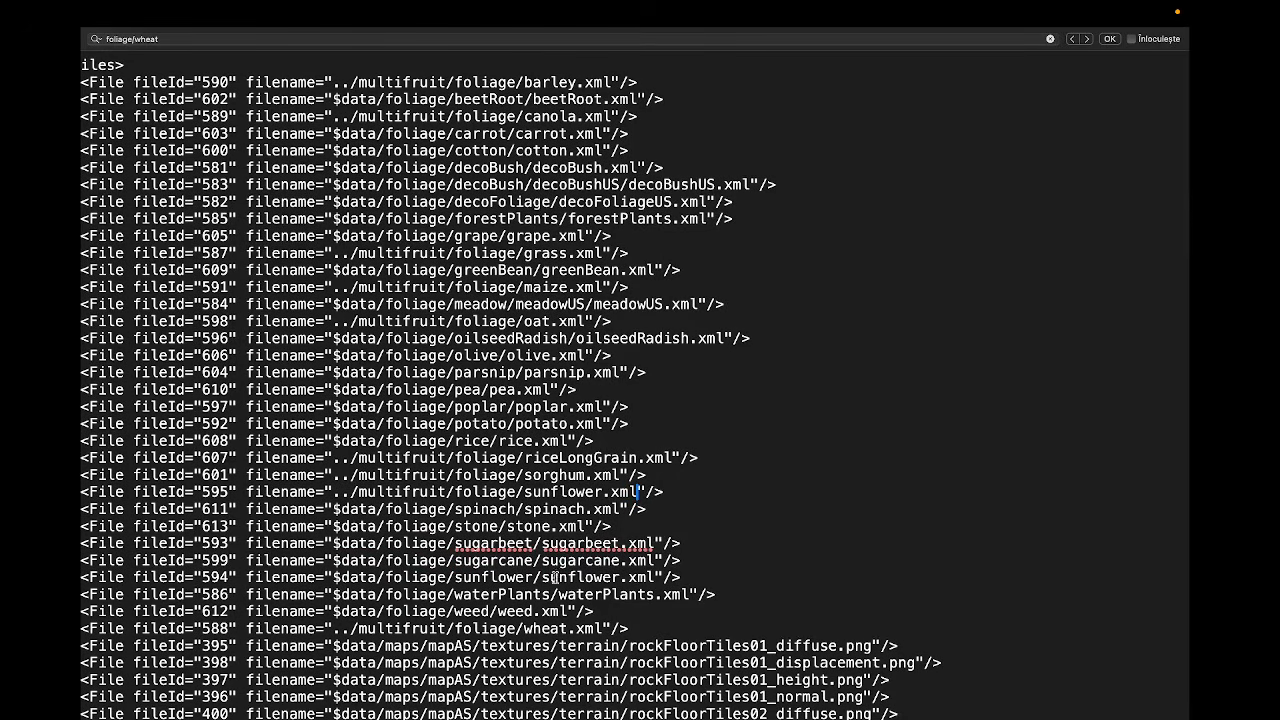
Look through the foliage file entries in the map file for the soybean entry.
{"action": "scroll", "coordinate": [519, 465], "scroll_direction": "up", "scroll_amount": 1}
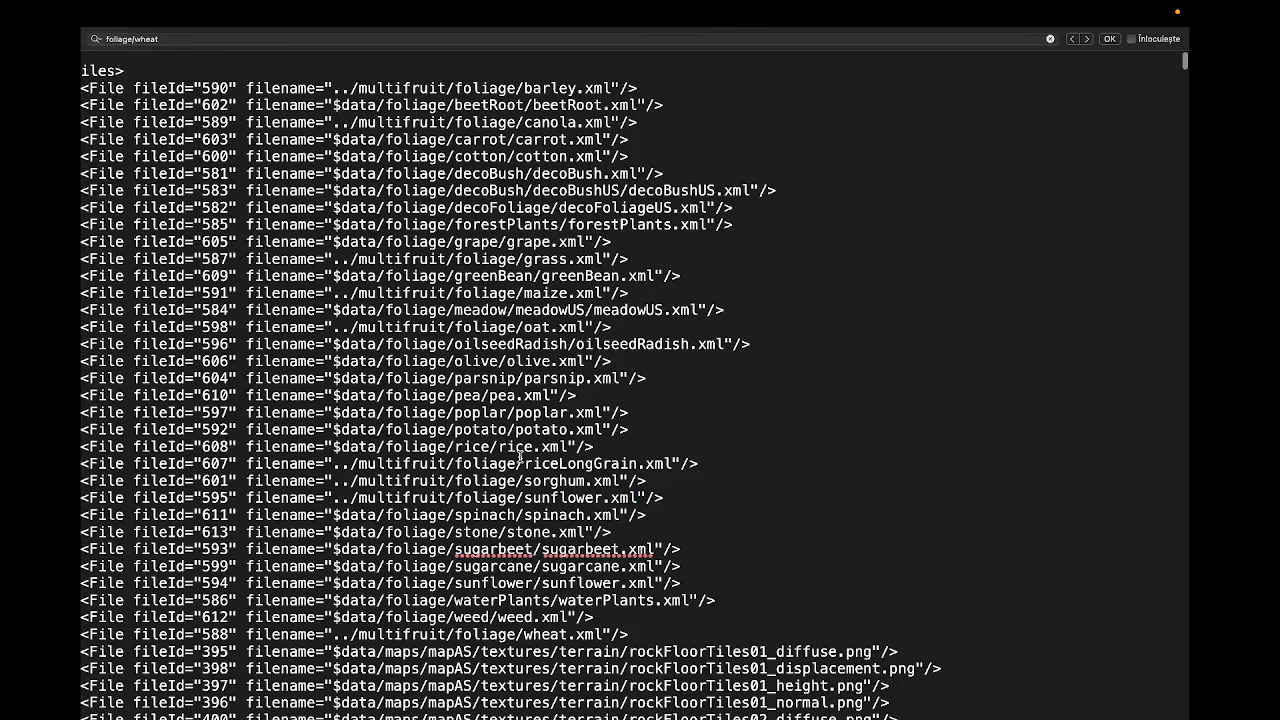
{"action": "scroll", "coordinate": [520, 466], "scroll_direction": "down", "scroll_amount": 2}
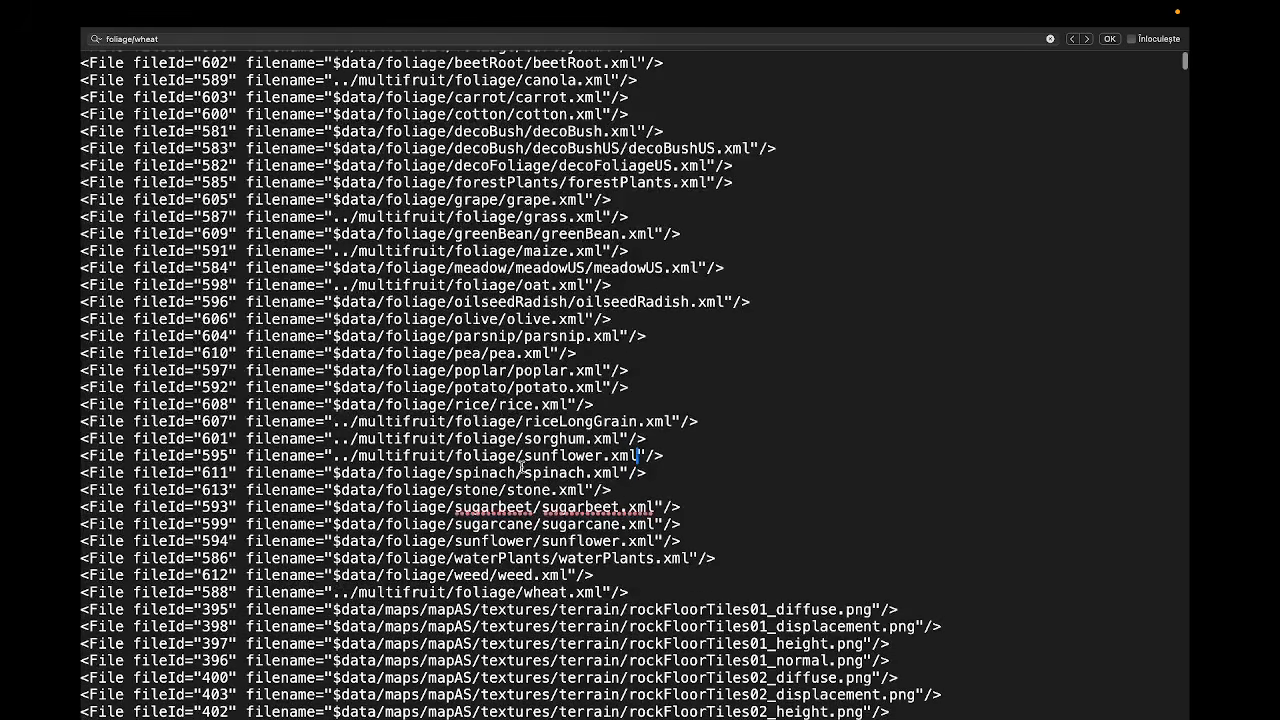
{"action": "scroll", "coordinate": [540, 490], "scroll_direction": "down", "scroll_amount": 1}
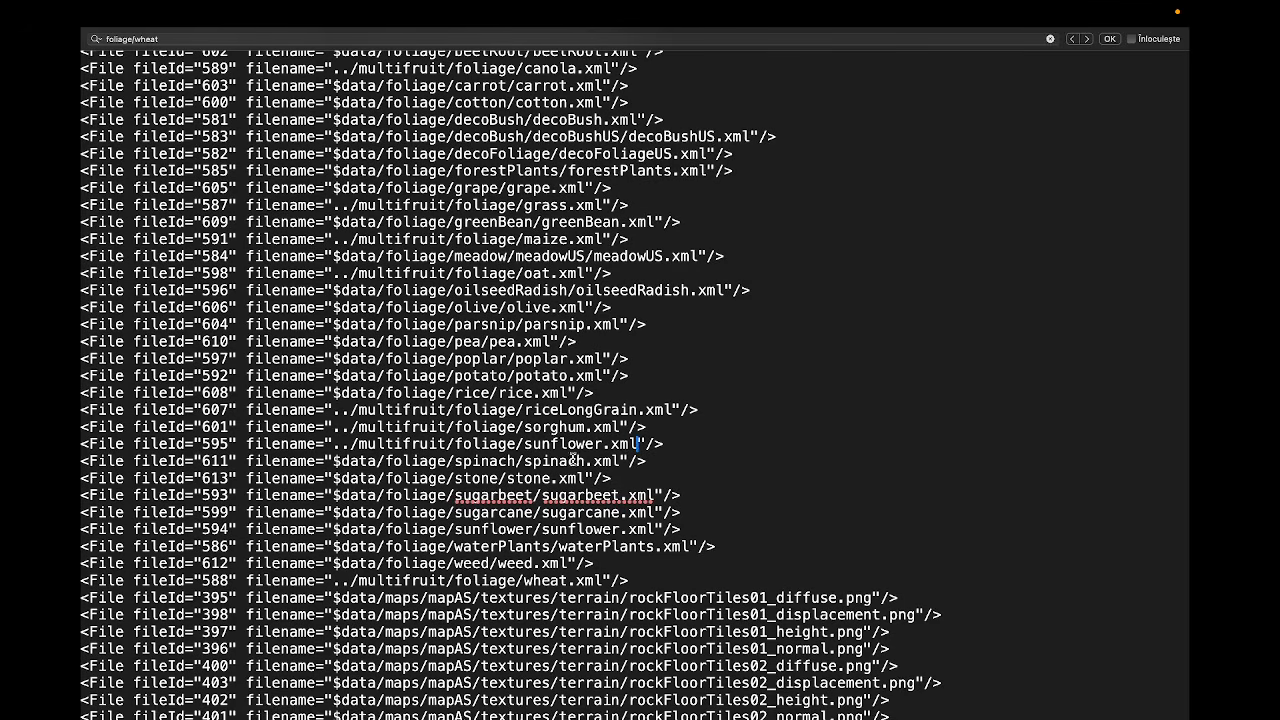
{"action": "scroll", "coordinate": [580, 462], "scroll_direction": "up", "scroll_amount": 2}
{"action": "scroll", "coordinate": [550, 462], "scroll_direction": "up", "scroll_amount": 2}
{"action": "scroll", "coordinate": [548, 462], "scroll_direction": "up", "scroll_amount": 1}
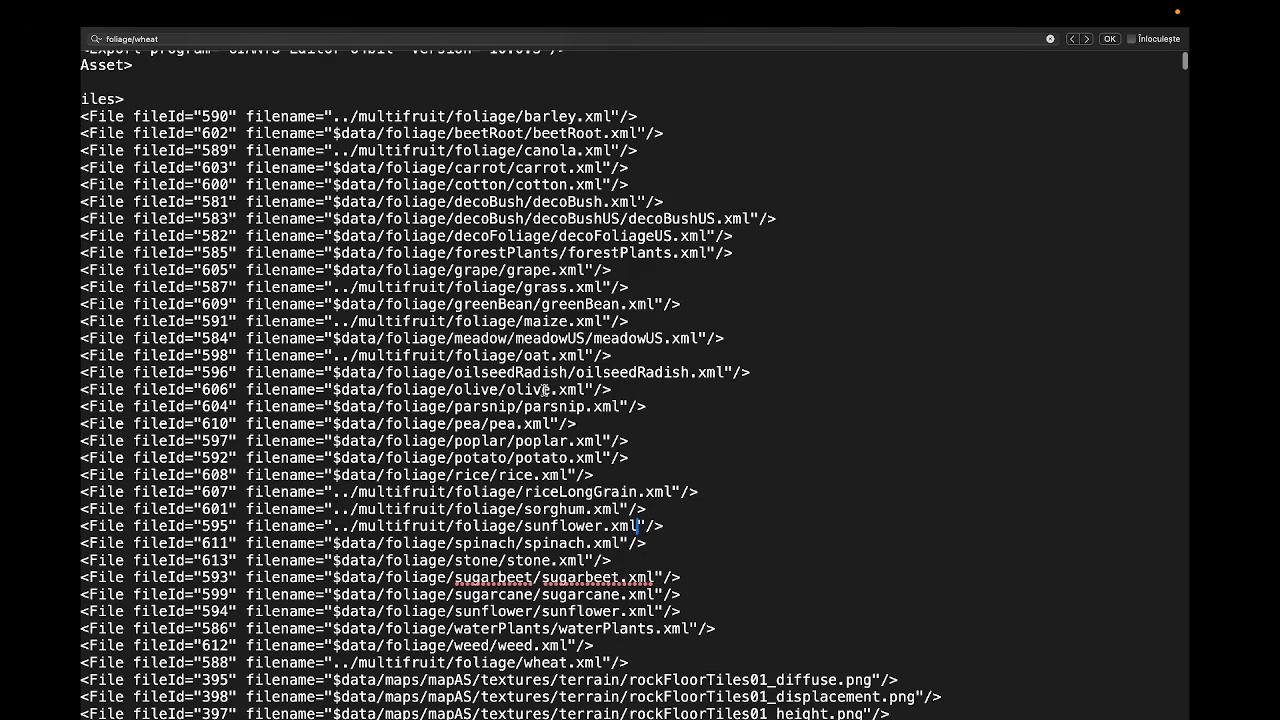
{"action": "scroll", "coordinate": [540, 431], "scroll_direction": "down", "scroll_amount": 10}
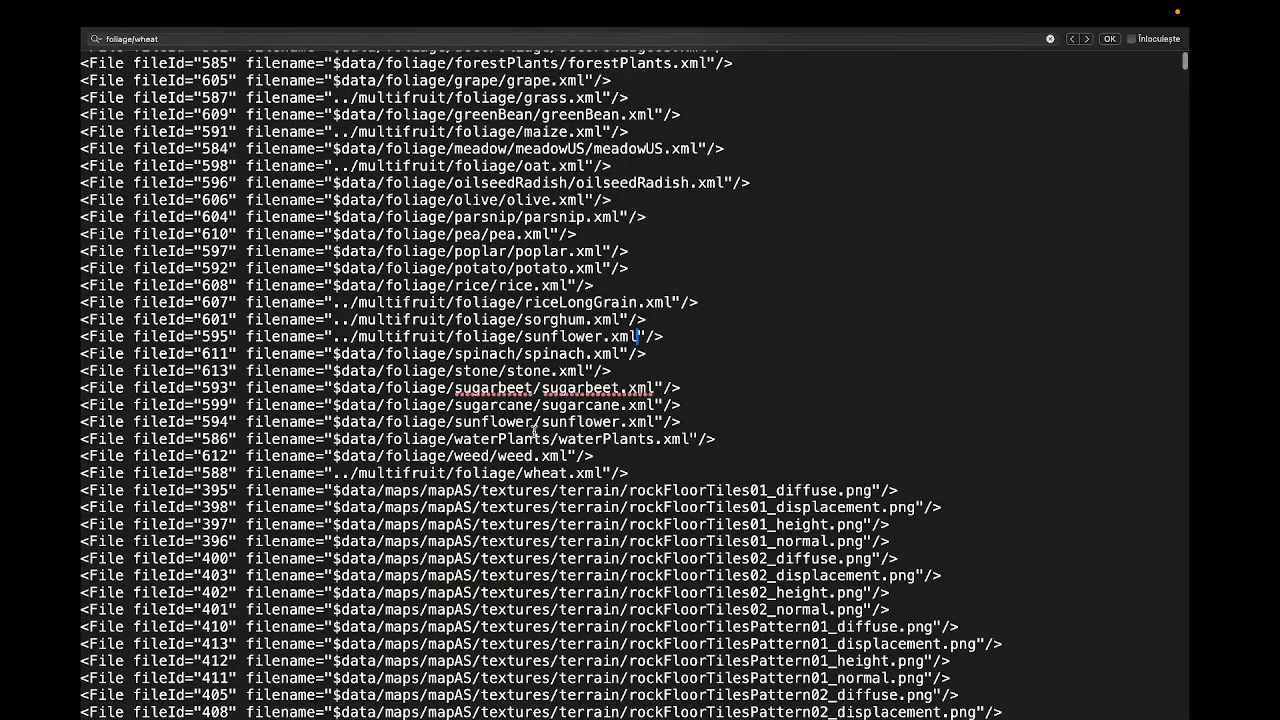
{"action": "scroll", "coordinate": [534, 430], "scroll_direction": "up", "scroll_amount": 2}
{"action": "scroll", "coordinate": [531, 430], "scroll_direction": "up", "scroll_amount": 3}
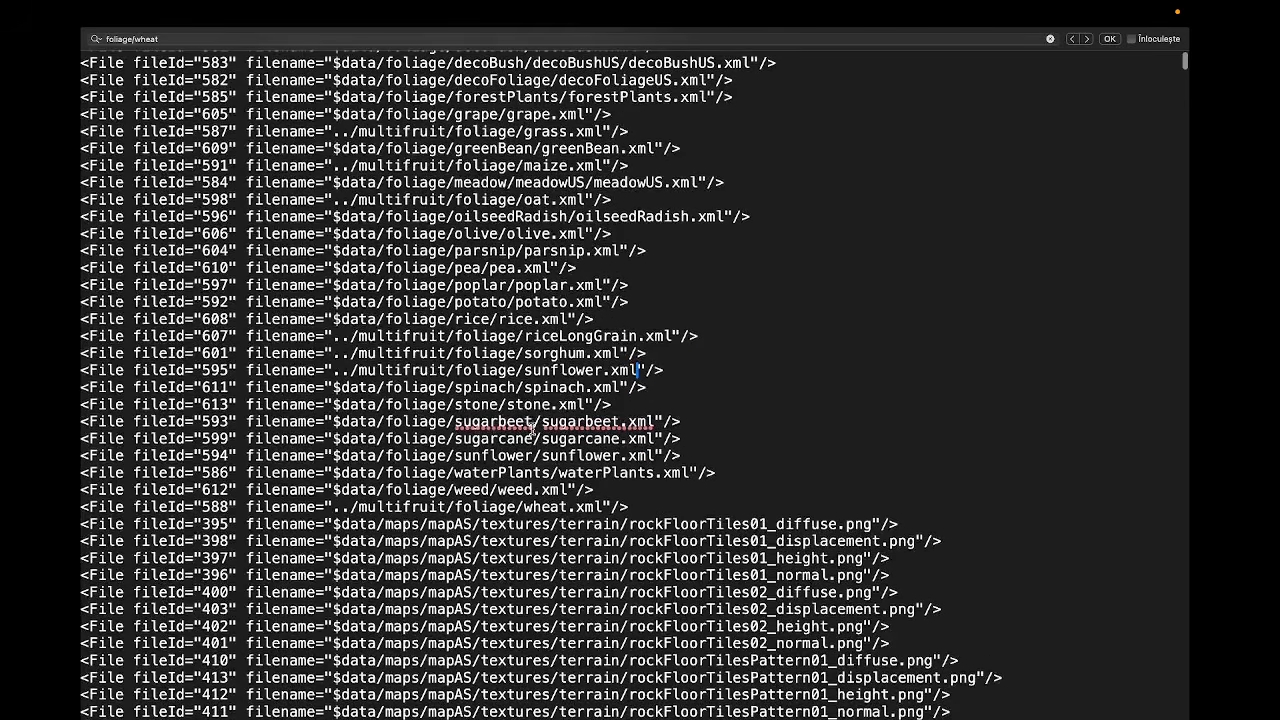
{"action": "scroll", "coordinate": [374, 241], "scroll_direction": "up", "scroll_amount": 5}
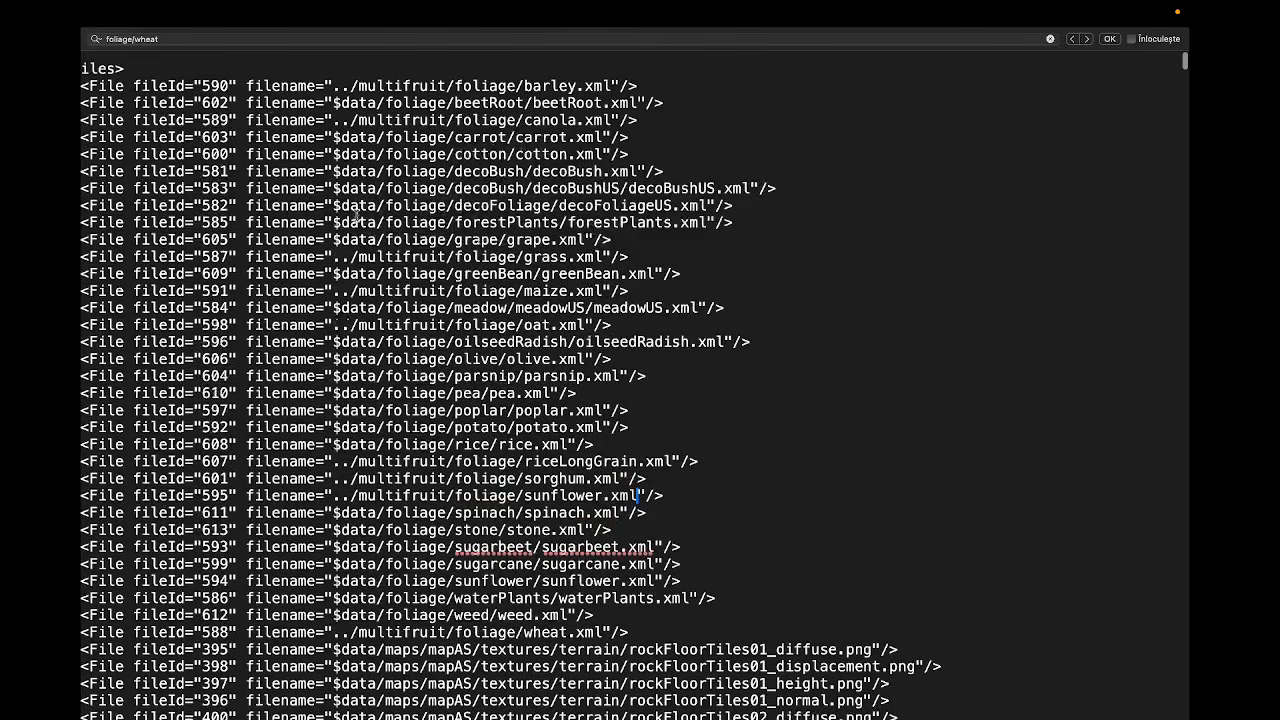
Search the map file for "foliage/soybean" and check the foliage entries.
{"action": "left_click", "coordinate": [205, 38]}
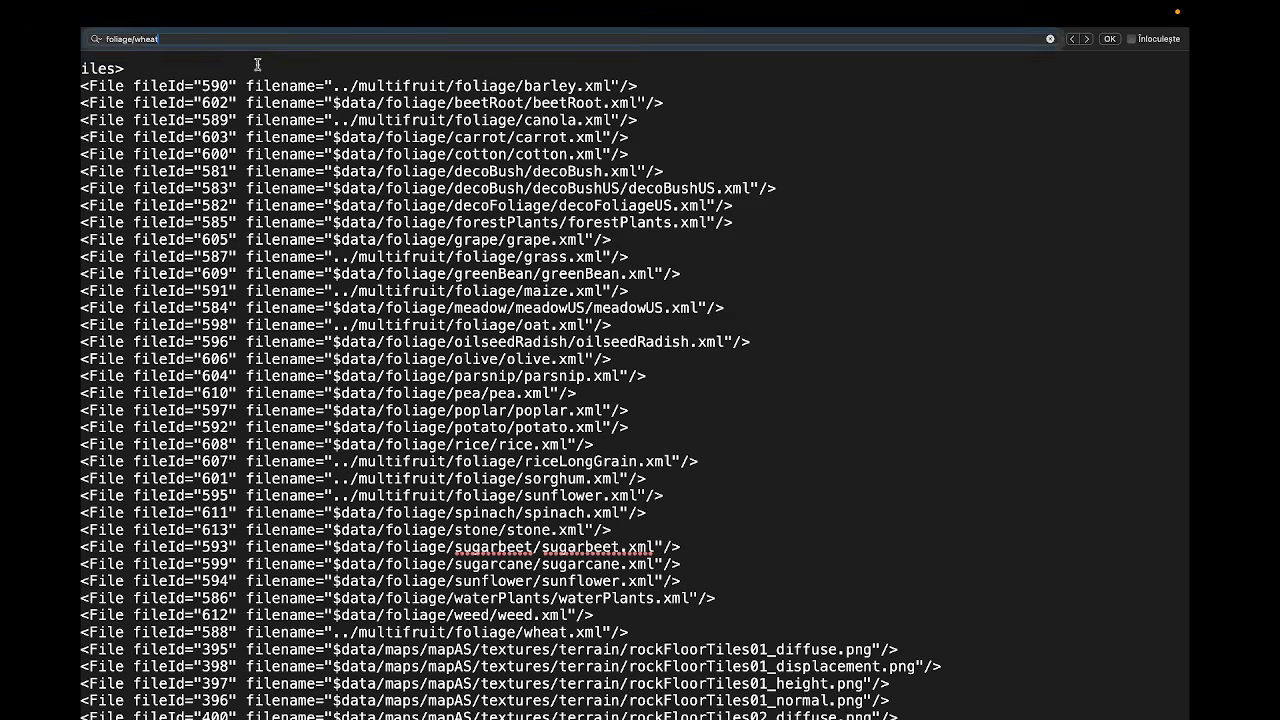
{"action": "key", "text": "BackSpace"}
{"action": "key", "text": "BackSpace"}
{"action": "key", "text": "BackSpace"}
{"action": "key", "text": "BackSpace"}
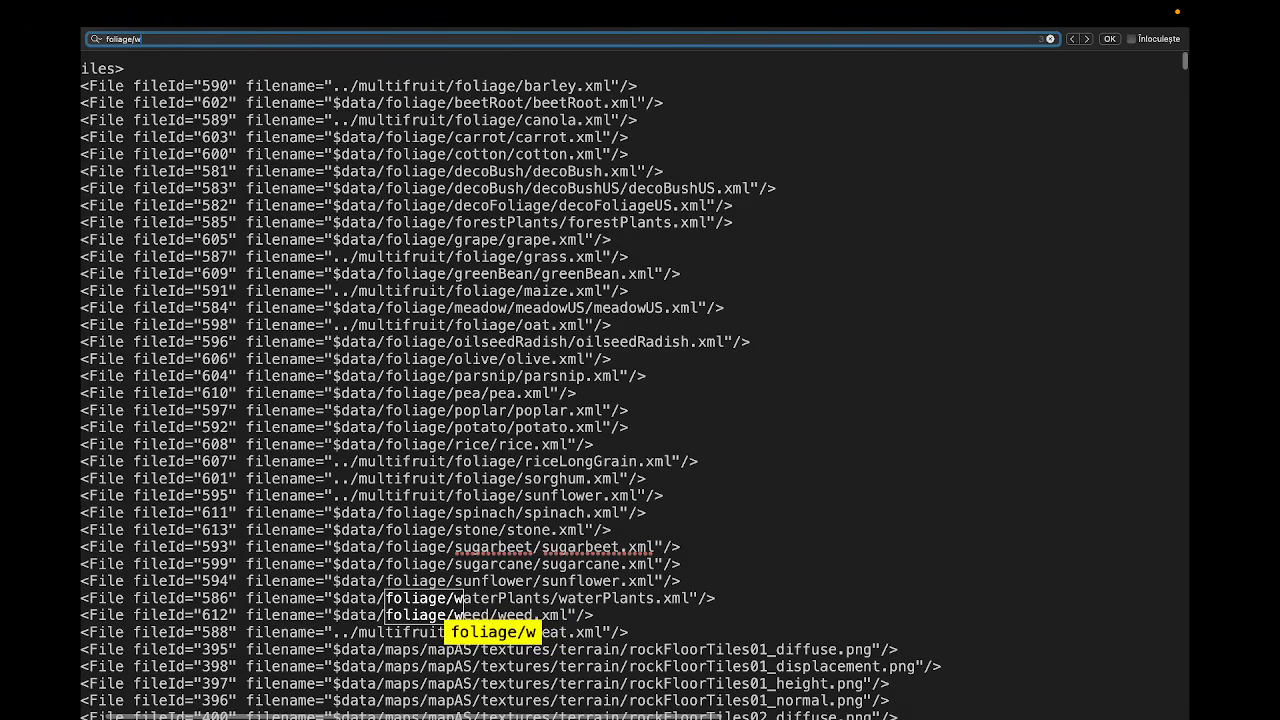
{"action": "key", "text": "BackSpace"}
{"action": "type", "text": "soybean"}
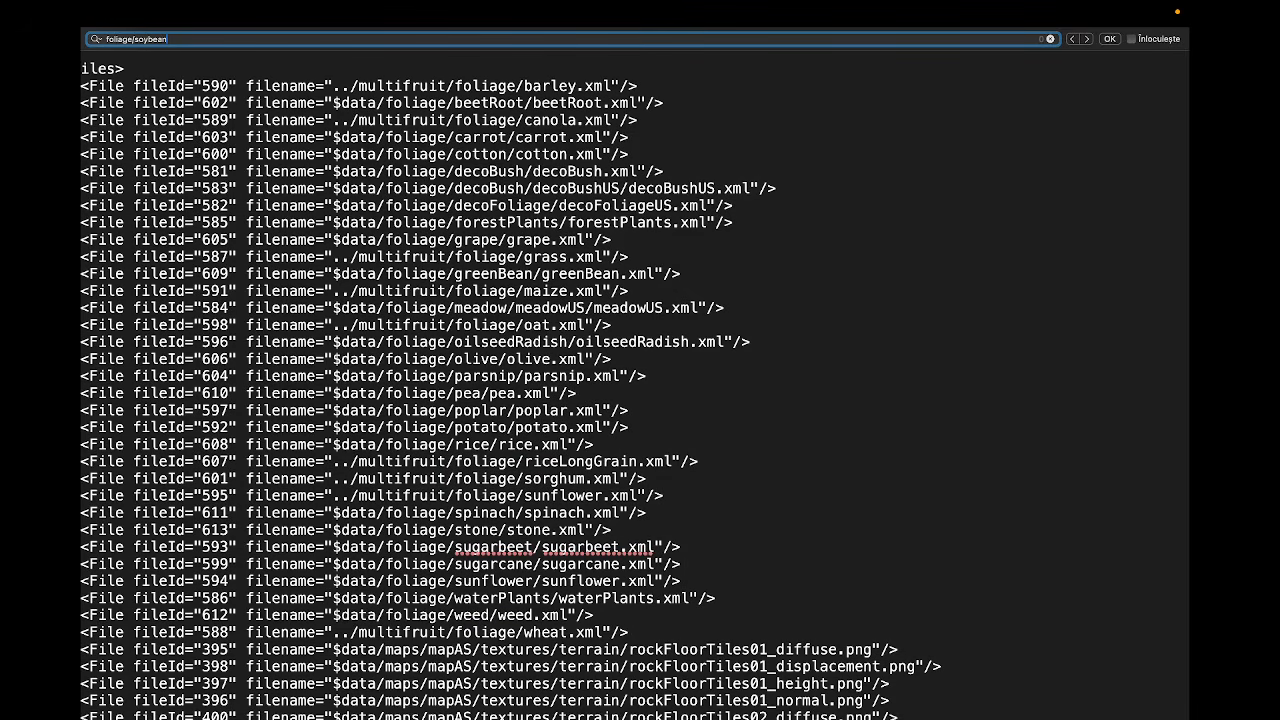
{"action": "scroll", "coordinate": [696, 300], "scroll_direction": "down", "scroll_amount": 2}
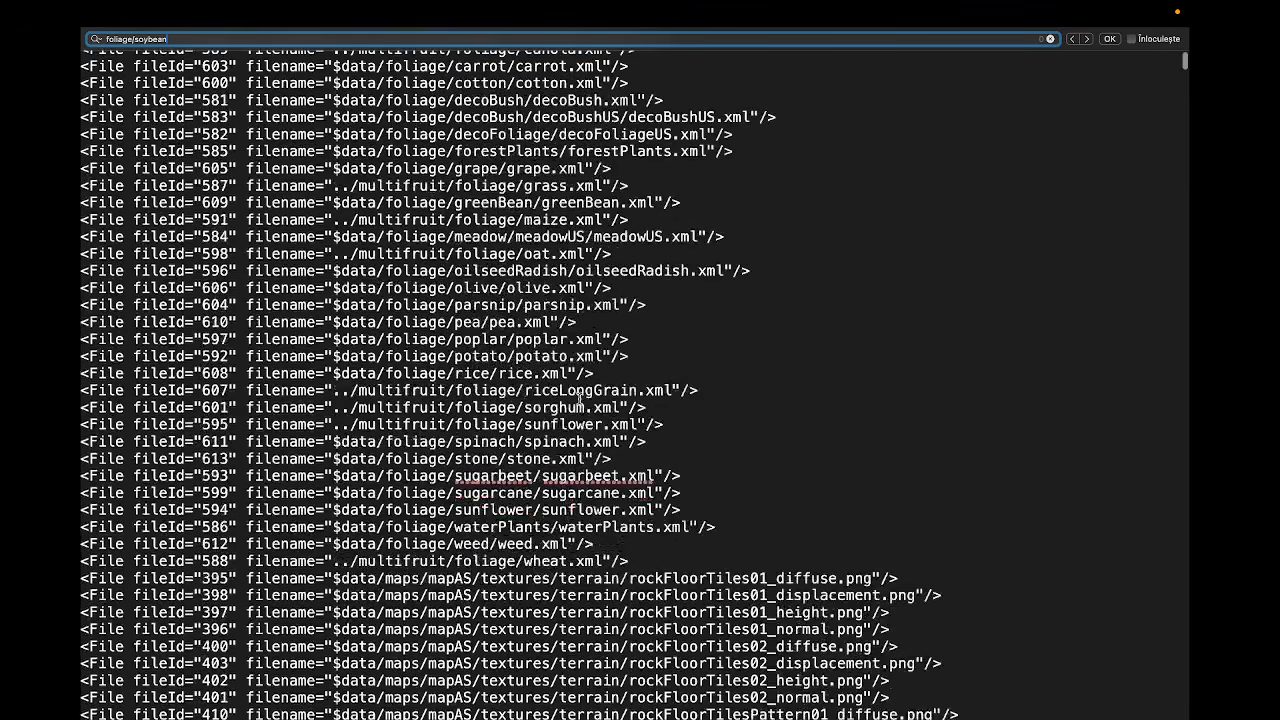
{"action": "scroll", "coordinate": [1005, 157], "scroll_direction": "up", "scroll_amount": 3}
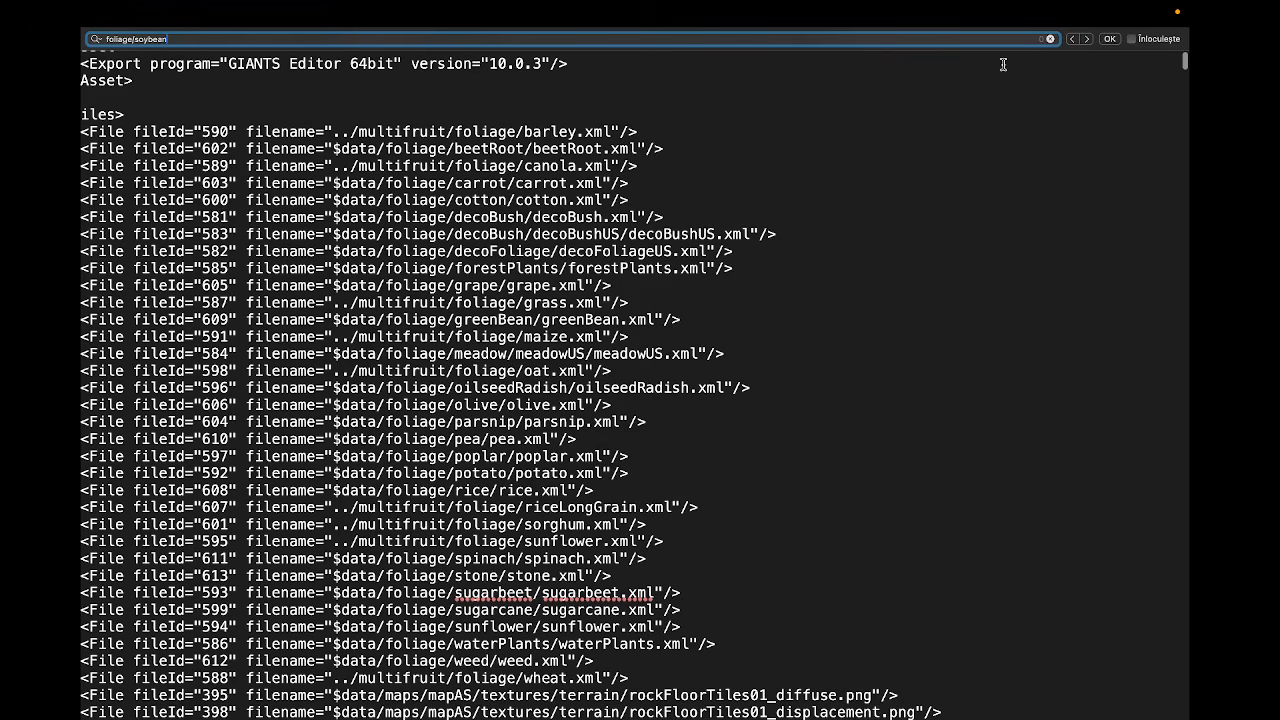
{"action": "scroll", "coordinate": [613, 284], "scroll_direction": "down", "scroll_amount": 1}
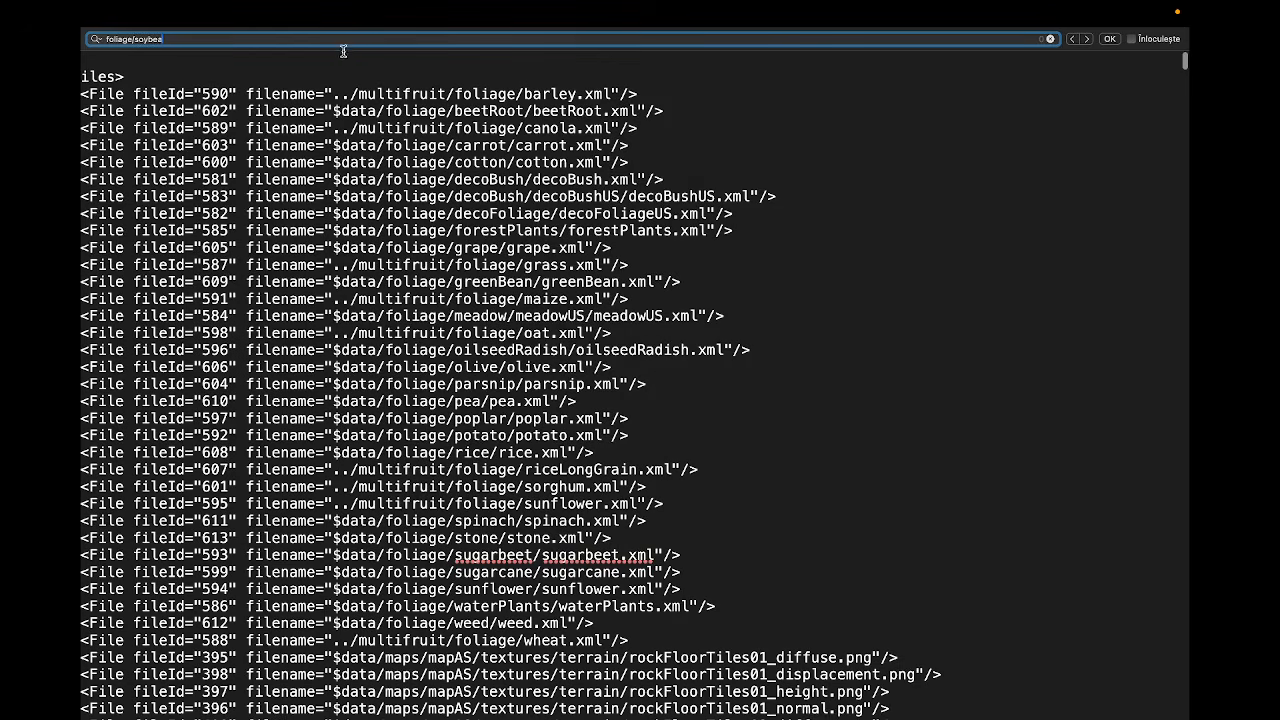
Clear the "foliage/soybean" search term completely.
{"action": "key", "text": "BackSpace"}
{"action": "key", "text": "BackSpace"}
{"action": "key", "text": "BackSpace"}
{"action": "key", "text": "BackSpace"}
{"action": "key", "text": "BackSpace"}
{"action": "key", "text": "BackSpace"}
{"action": "key", "text": "BackSpace"}
{"action": "key", "text": "BackSpace"}
{"action": "key", "text": "BackSpace"}
{"action": "key", "text": "BackSpace"}
{"action": "key", "text": "BackSpace"}
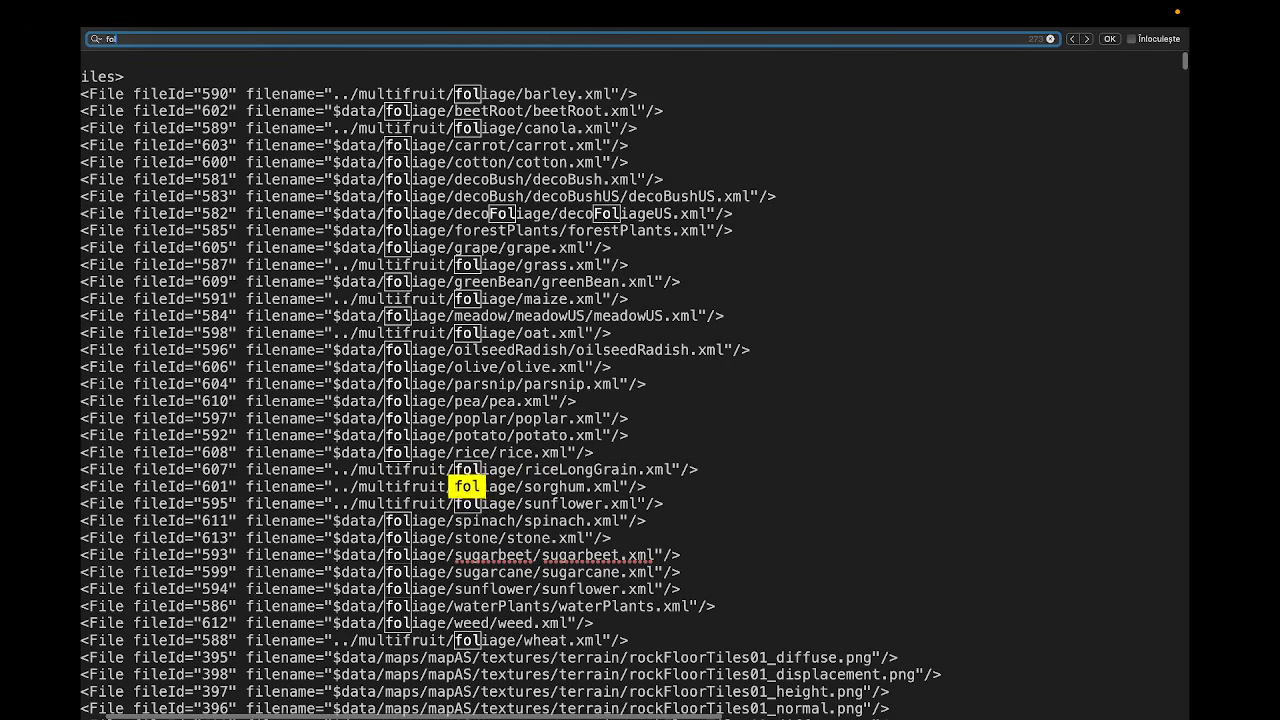
{"action": "key", "text": "BackSpace"}
{"action": "key", "text": "BackSpace"}
{"action": "key", "text": "BackSpace"}
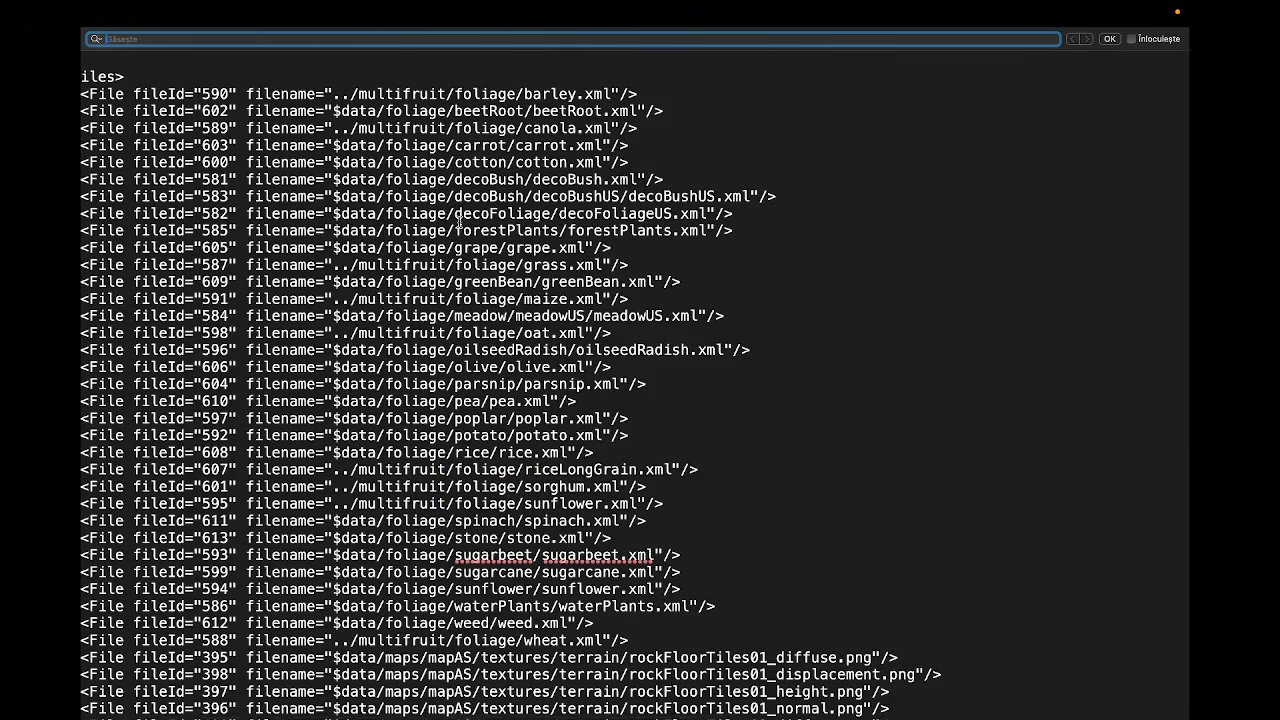
Copy the new crop file lines from alfalfa (55551) to sesame (55578) in the instructions and return to the map file.
{"action": "key", "text": "ctrl+Right"}
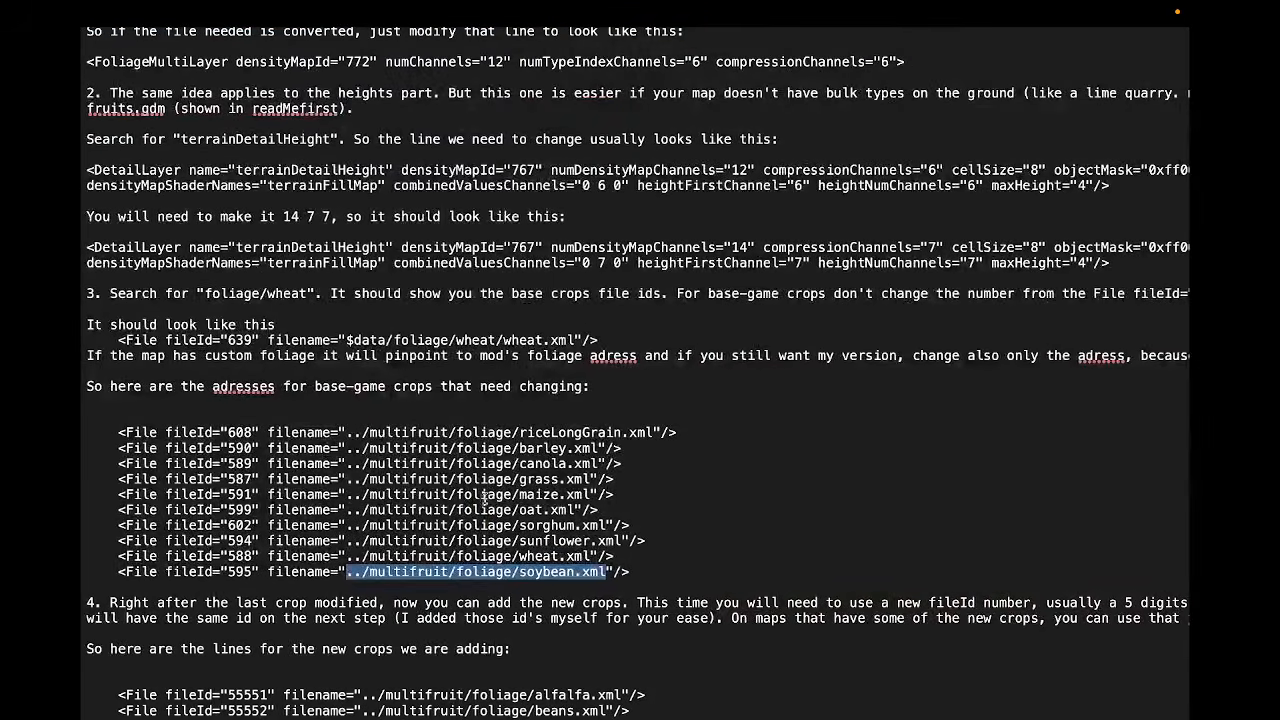
{"action": "left_click", "coordinate": [481, 508]}
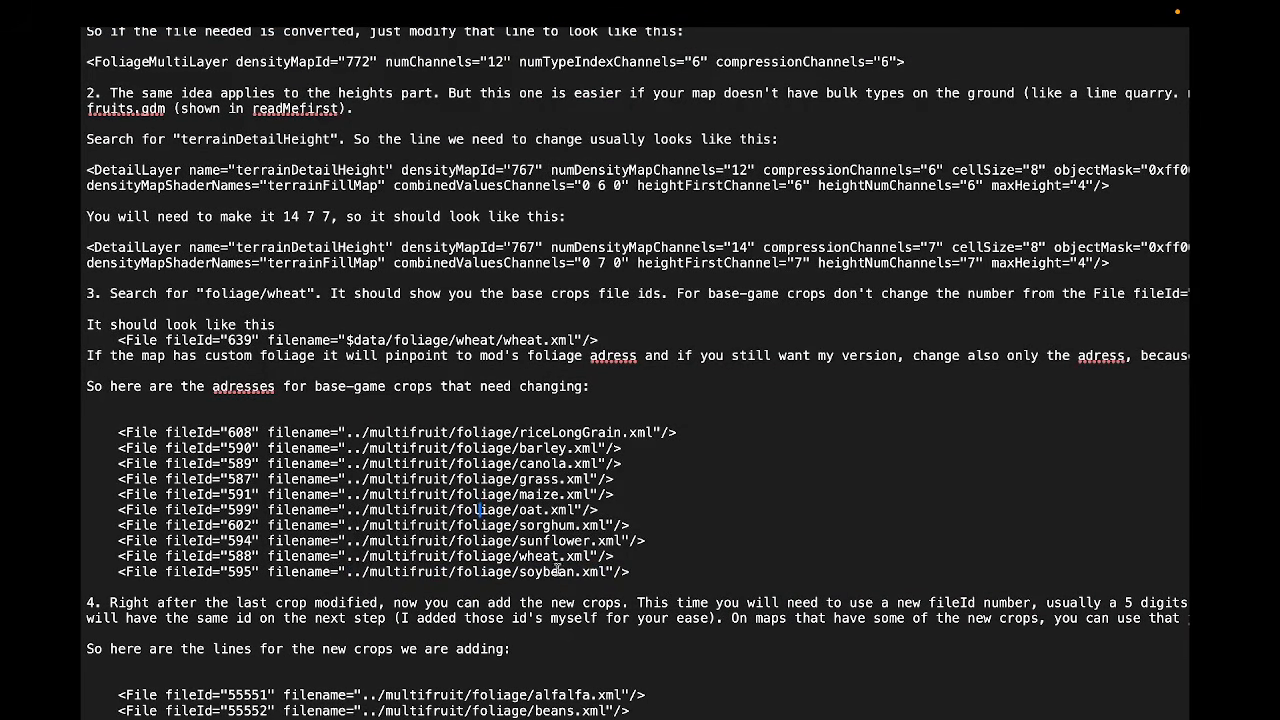
{"action": "scroll", "coordinate": [558, 588], "scroll_direction": "down", "scroll_amount": 6}
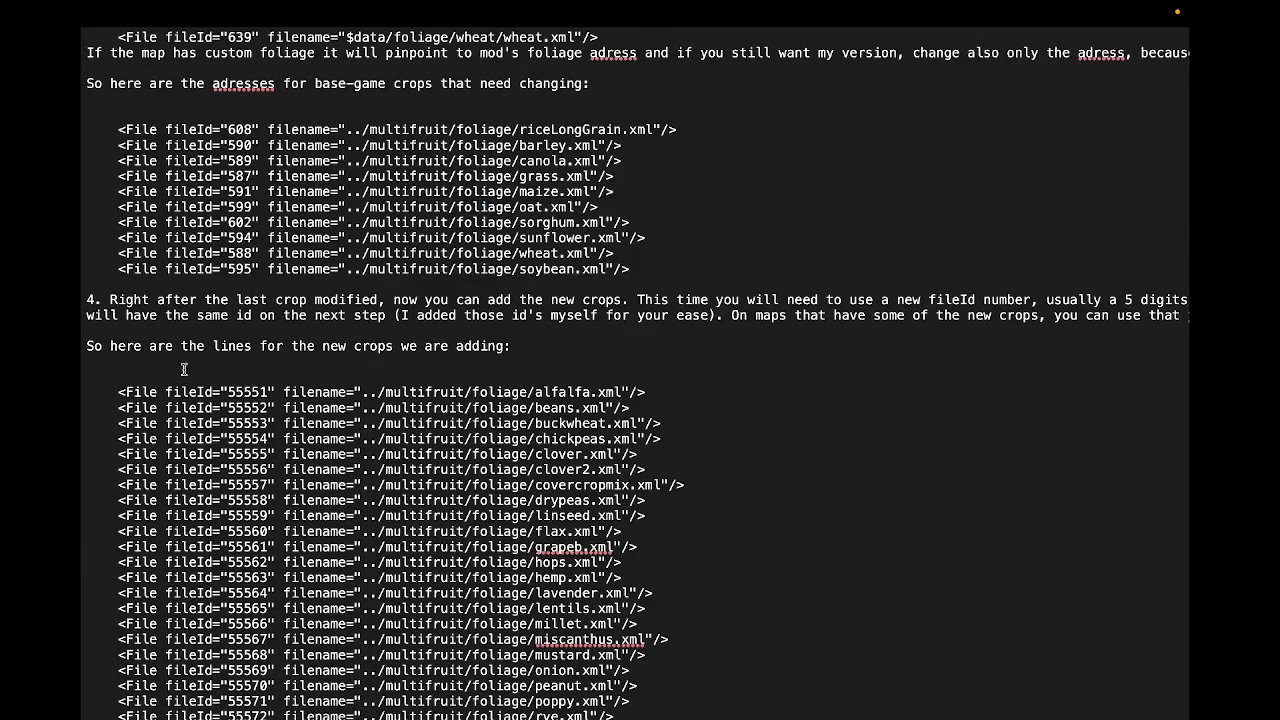
{"action": "scroll", "coordinate": [185, 368], "scroll_direction": "down", "scroll_amount": 3}
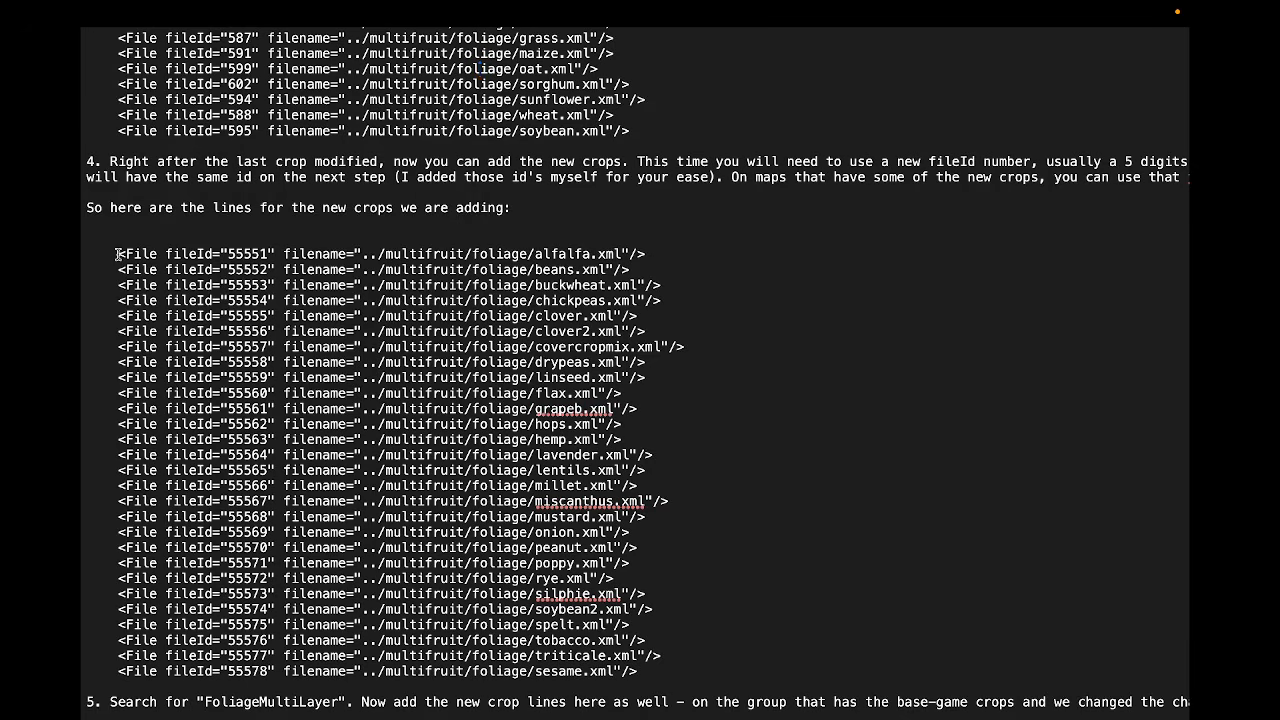
{"action": "left_click_drag", "start_coordinate": [117, 254], "coordinate": [651, 668]}
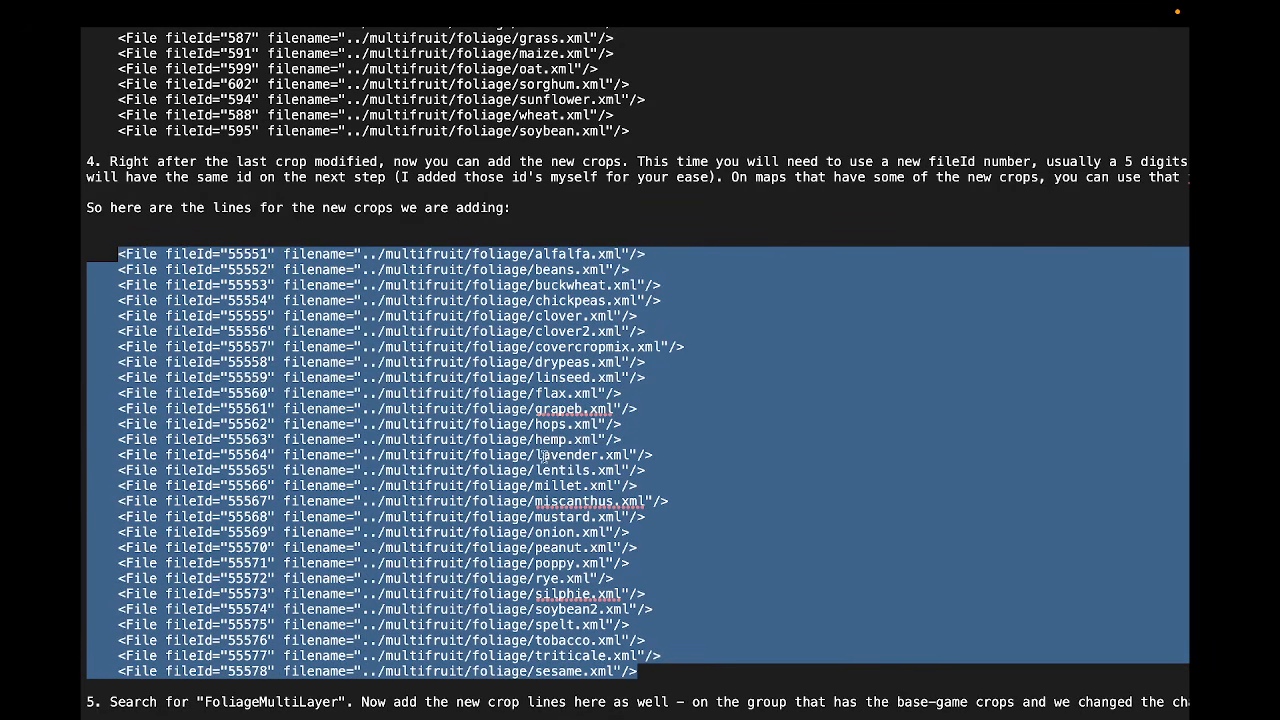
{"action": "key", "text": "ctrl+Left"}
Paste the new crop file lines on a new line below the wheat.xml entry and indent the alfalfa line.
{"action": "scroll", "coordinate": [487, 412], "scroll_direction": "down", "scroll_amount": 3}
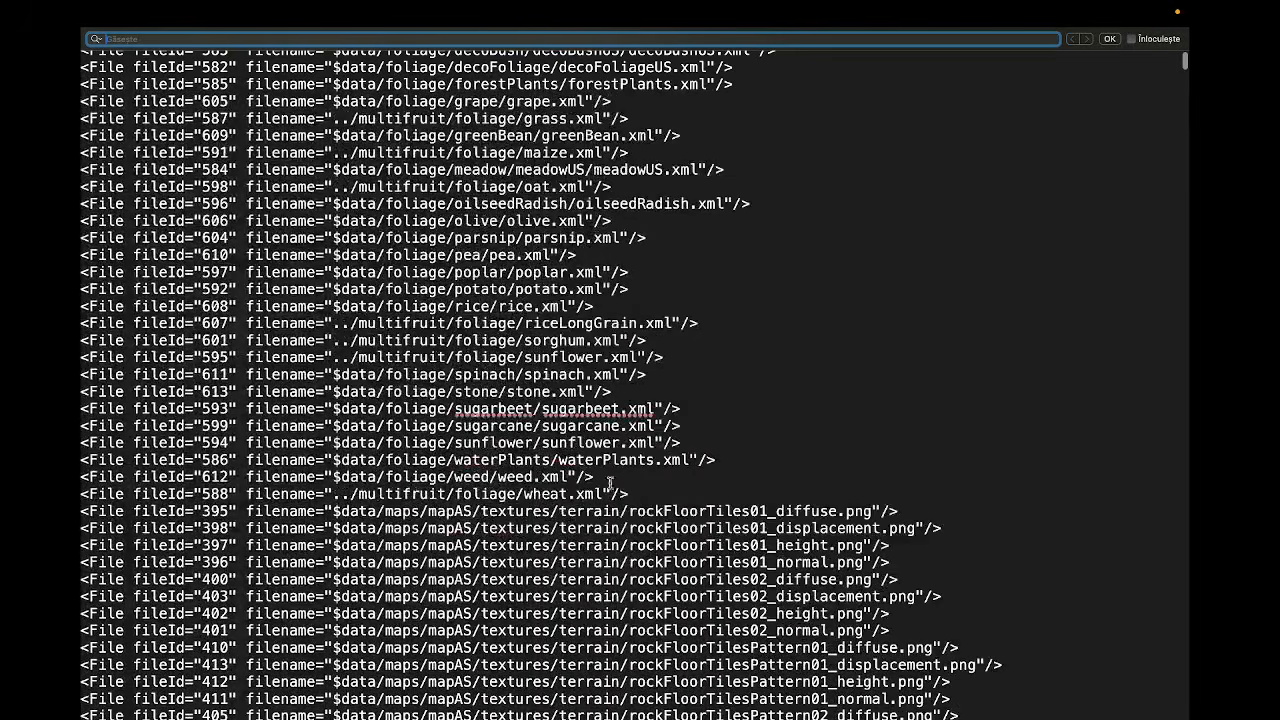
{"action": "left_click", "coordinate": [630, 495]}
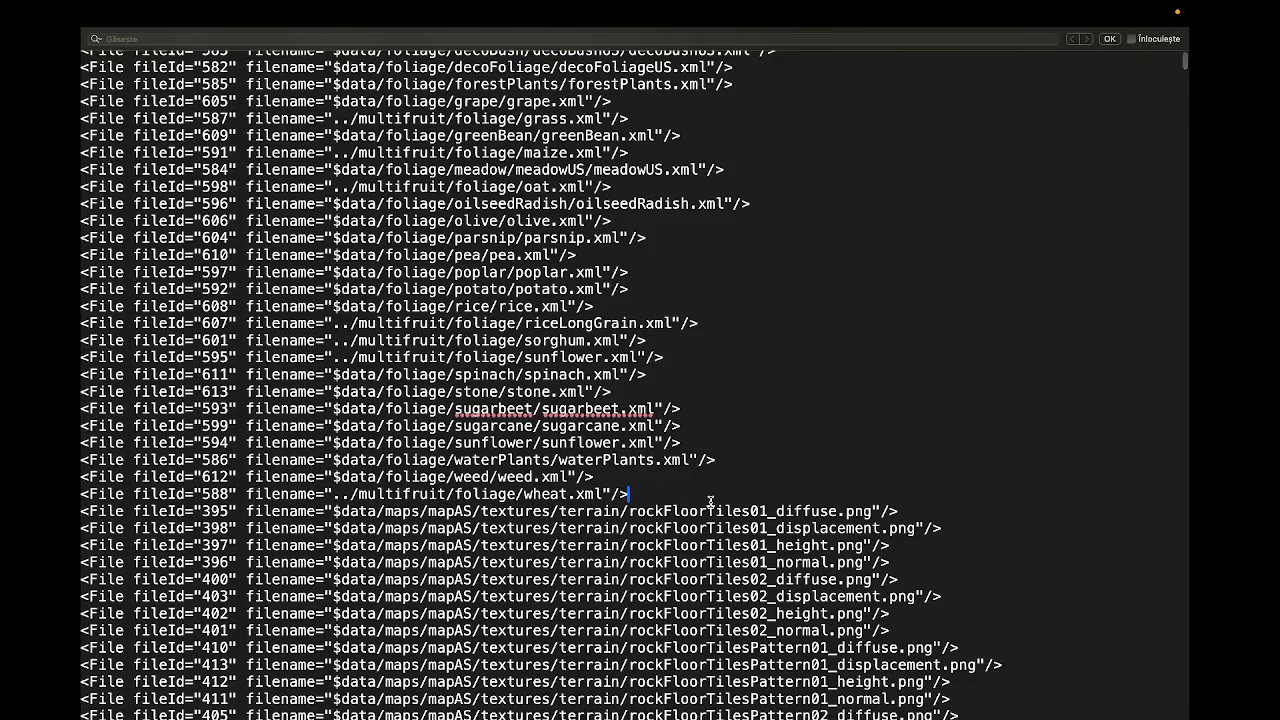
{"action": "key", "text": "Return"}
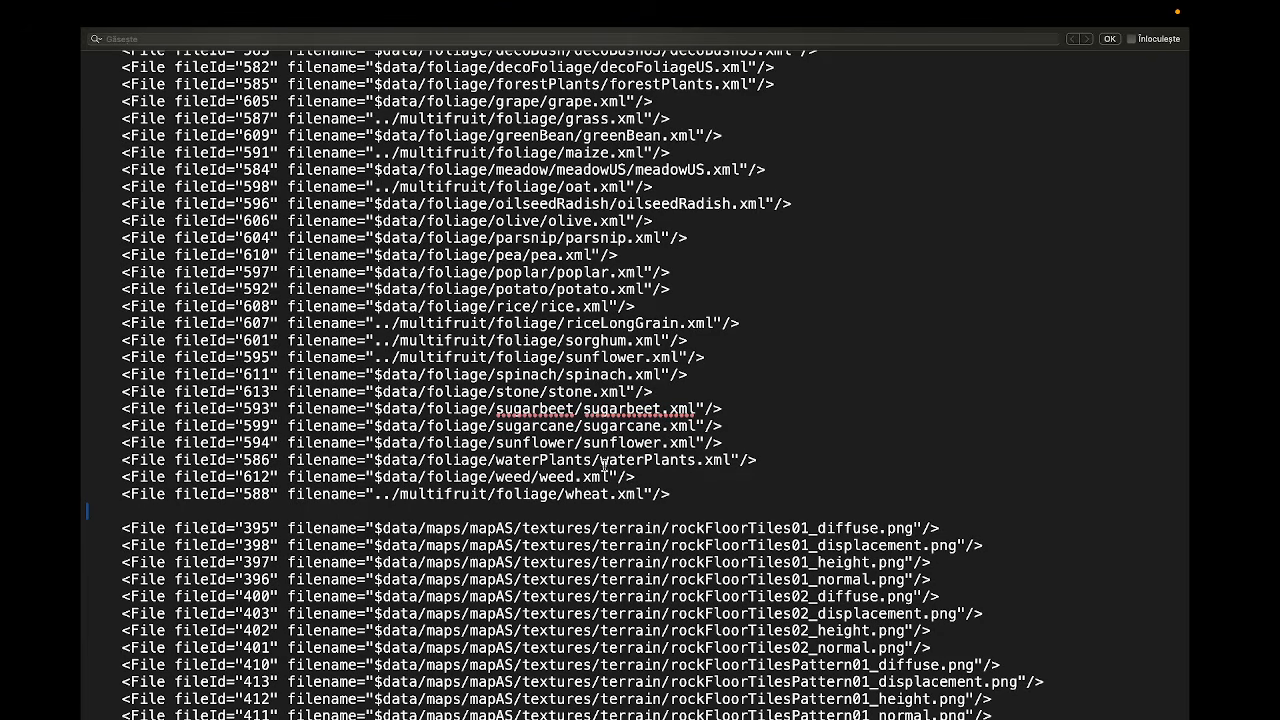
{"action": "key", "text": "super+v"}
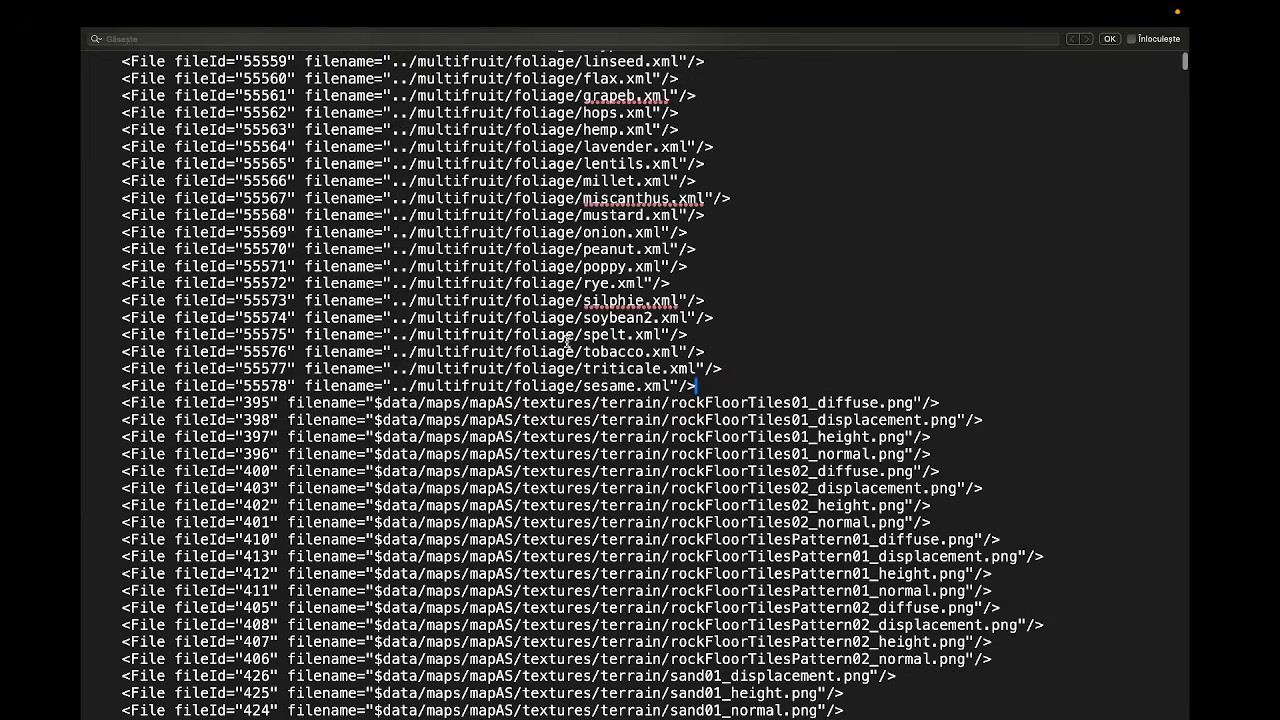
{"action": "scroll", "coordinate": [609, 372], "scroll_direction": "up", "scroll_amount": 7}
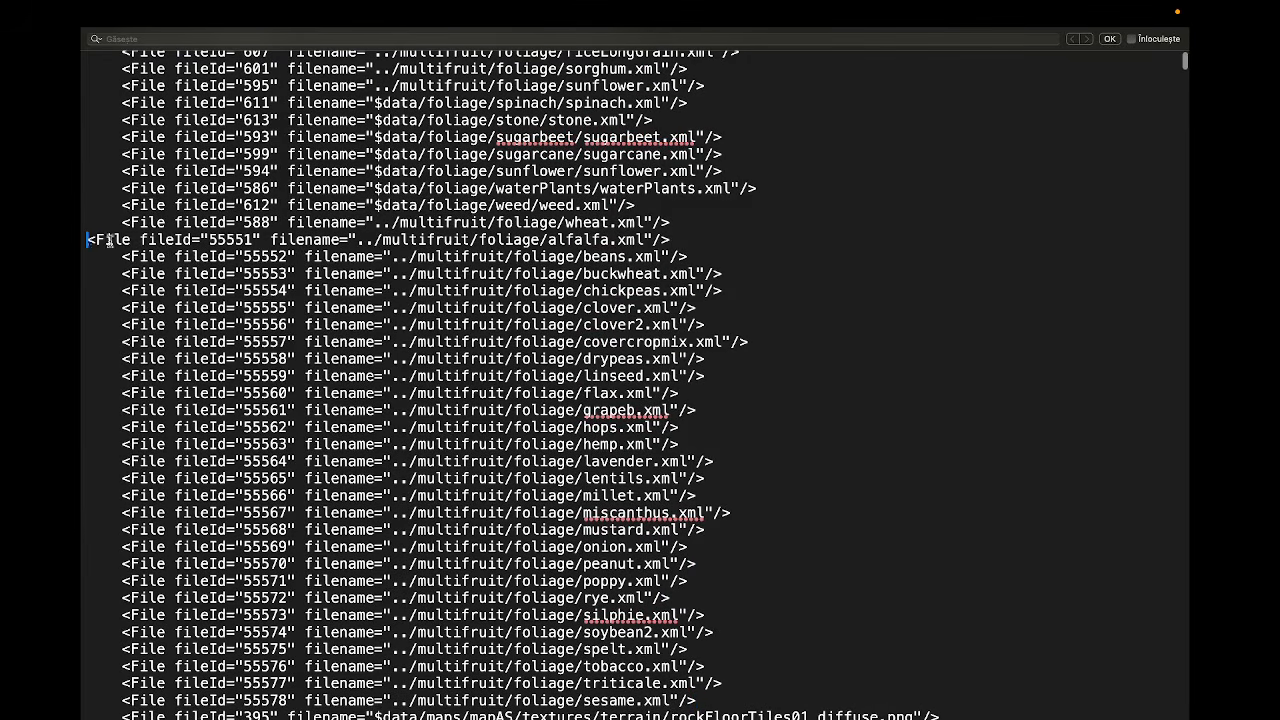
{"action": "key", "text": "Tab"}
{"action": "key", "text": "Tab"}
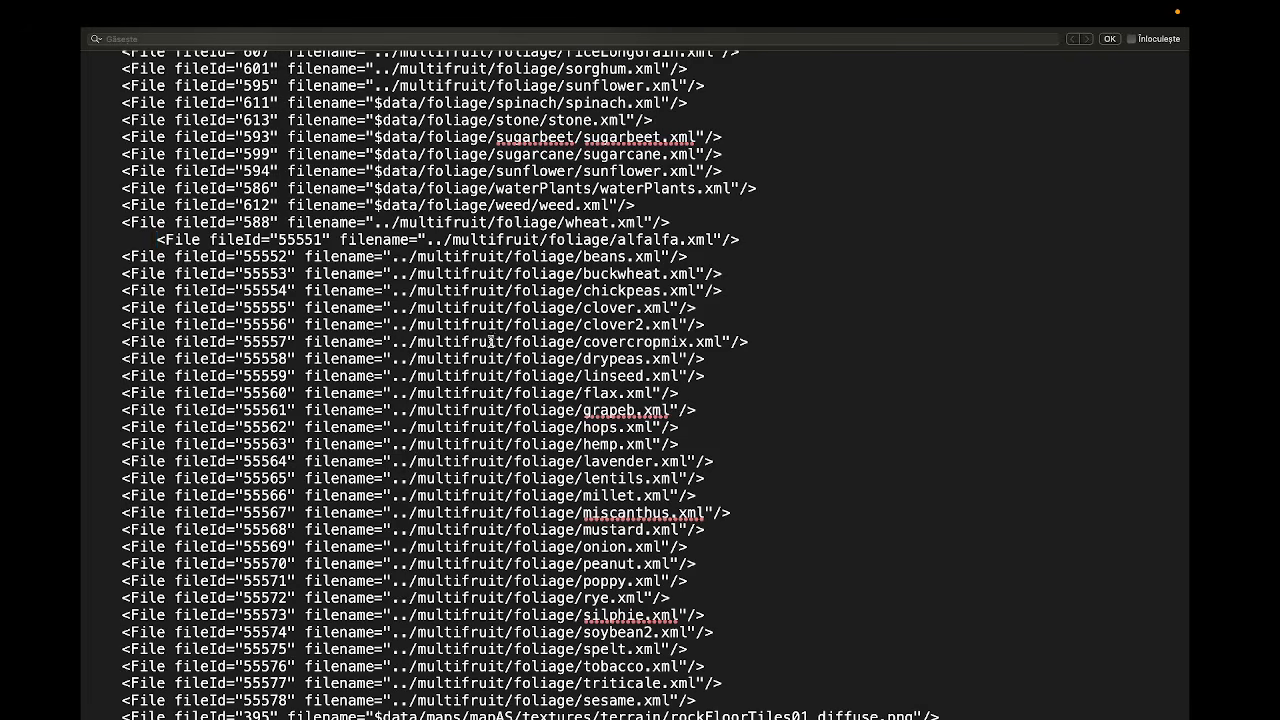
Duplicate the sesame.xml file line directly below itself.
{"action": "scroll", "coordinate": [380, 248], "scroll_direction": "down", "scroll_amount": 3}
{"action": "left_click_drag", "start_coordinate": [698, 603], "coordinate": [733, 588]}
{"action": "key", "text": "super+c"}
{"action": "left_click", "coordinate": [708, 601]}
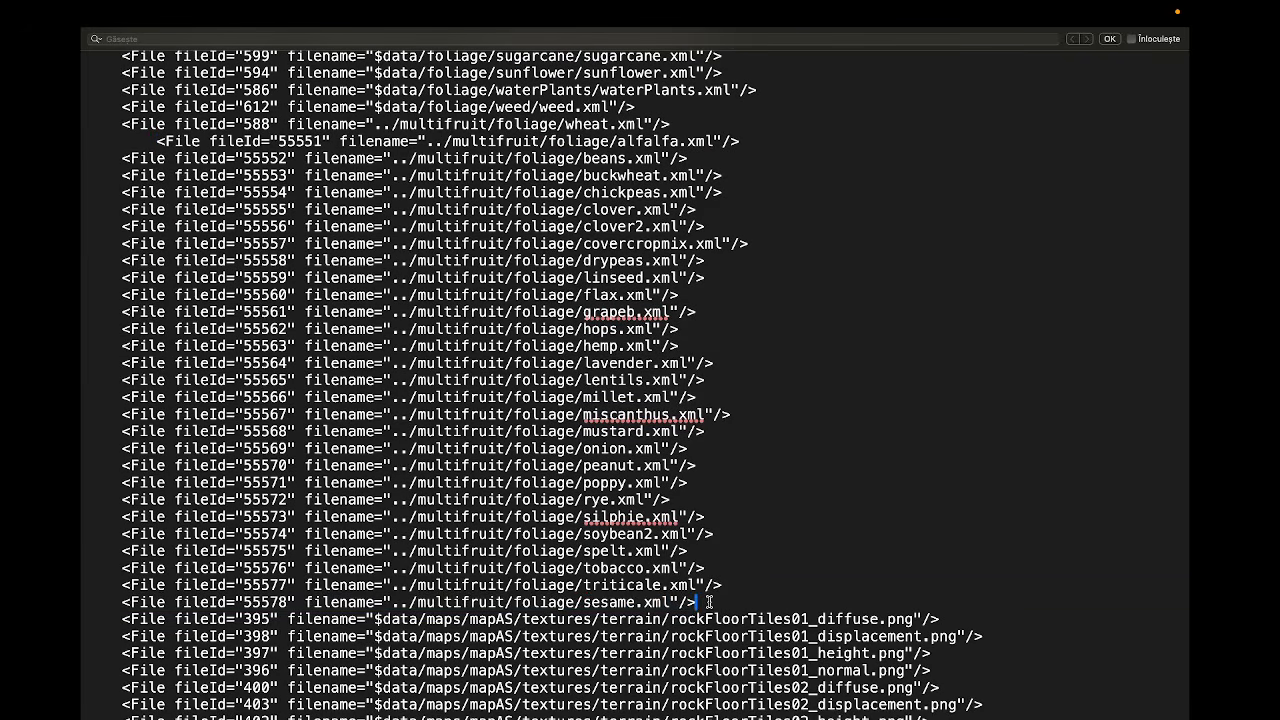
{"action": "key", "text": "super+v"}
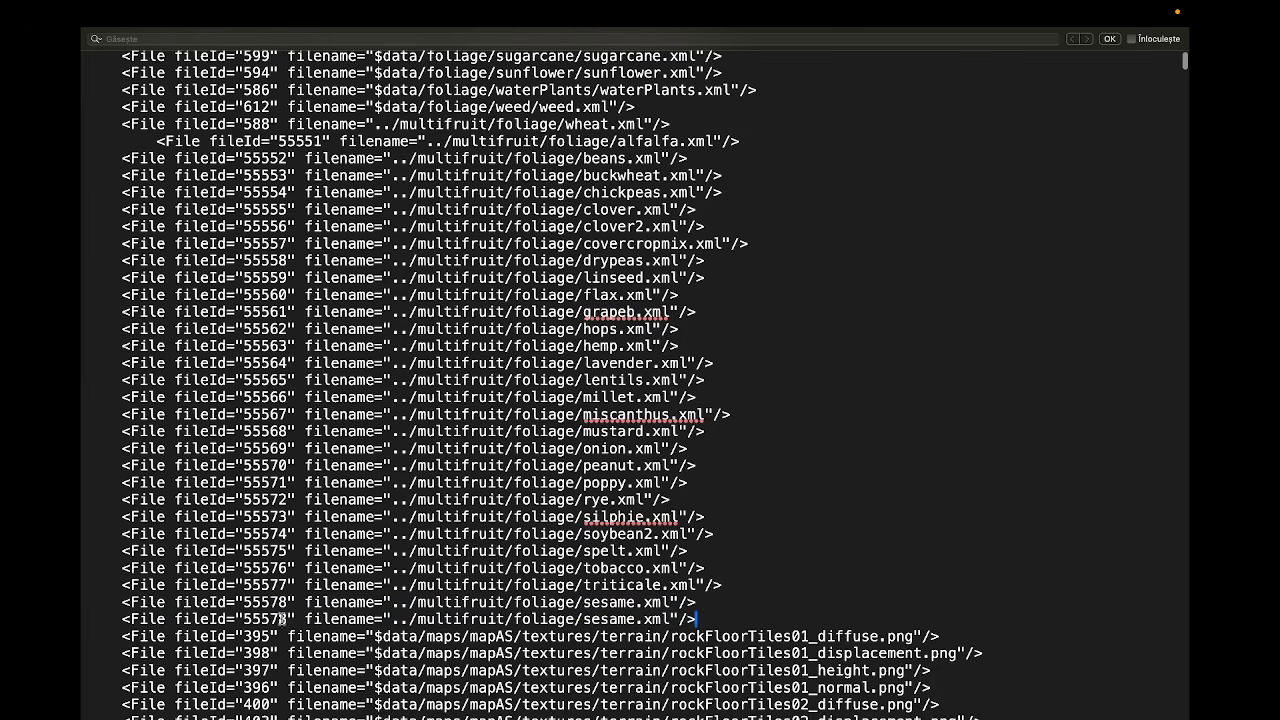
Change the duplicated sesame line to fileId 55579 and the file name soybean.xml.
{"action": "scroll", "coordinate": [282, 624], "scroll_direction": "up", "scroll_amount": 3}
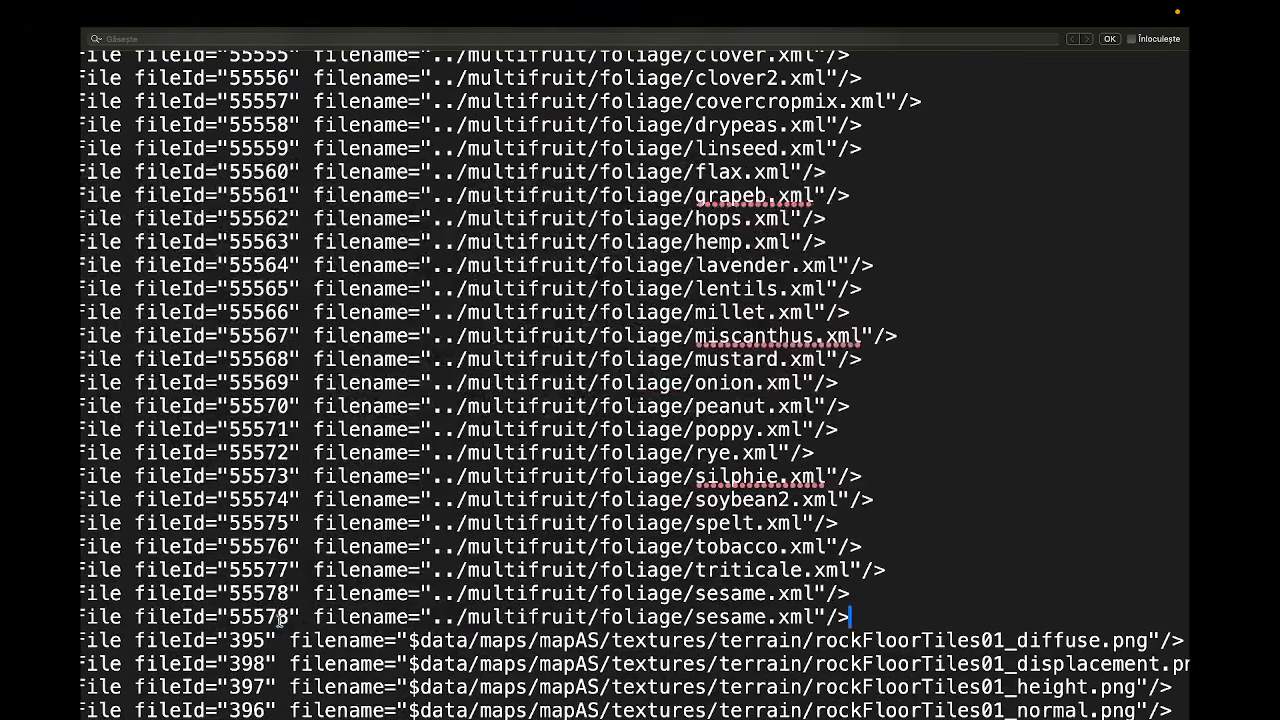
{"action": "left_click_drag", "start_coordinate": [278, 620], "coordinate": [285, 620]}
{"action": "type", "text": "9"}
{"action": "left_click_drag", "start_coordinate": [707, 617], "coordinate": [768, 618]}
{"action": "type", "text": "oybean"}
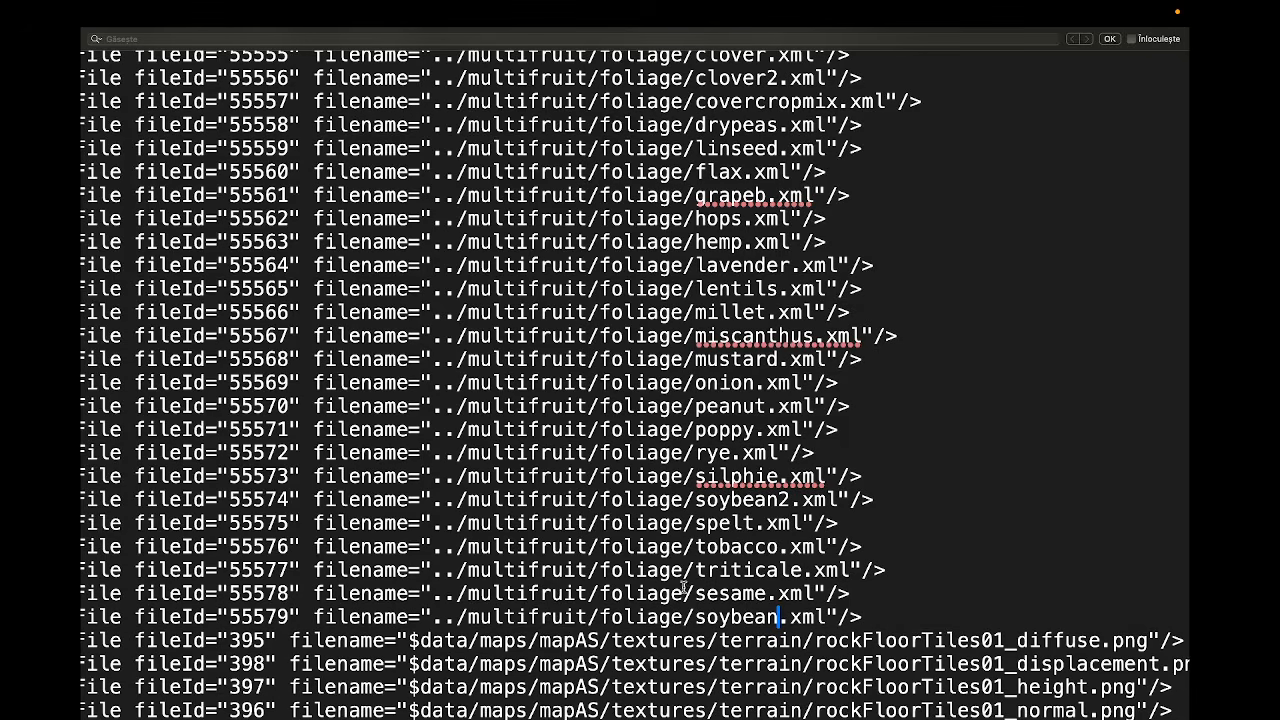
{"action": "scroll", "coordinate": [710, 590], "scroll_direction": "down", "scroll_amount": 4}
{"action": "scroll", "coordinate": [683, 588], "scroll_direction": "down", "scroll_amount": 3}
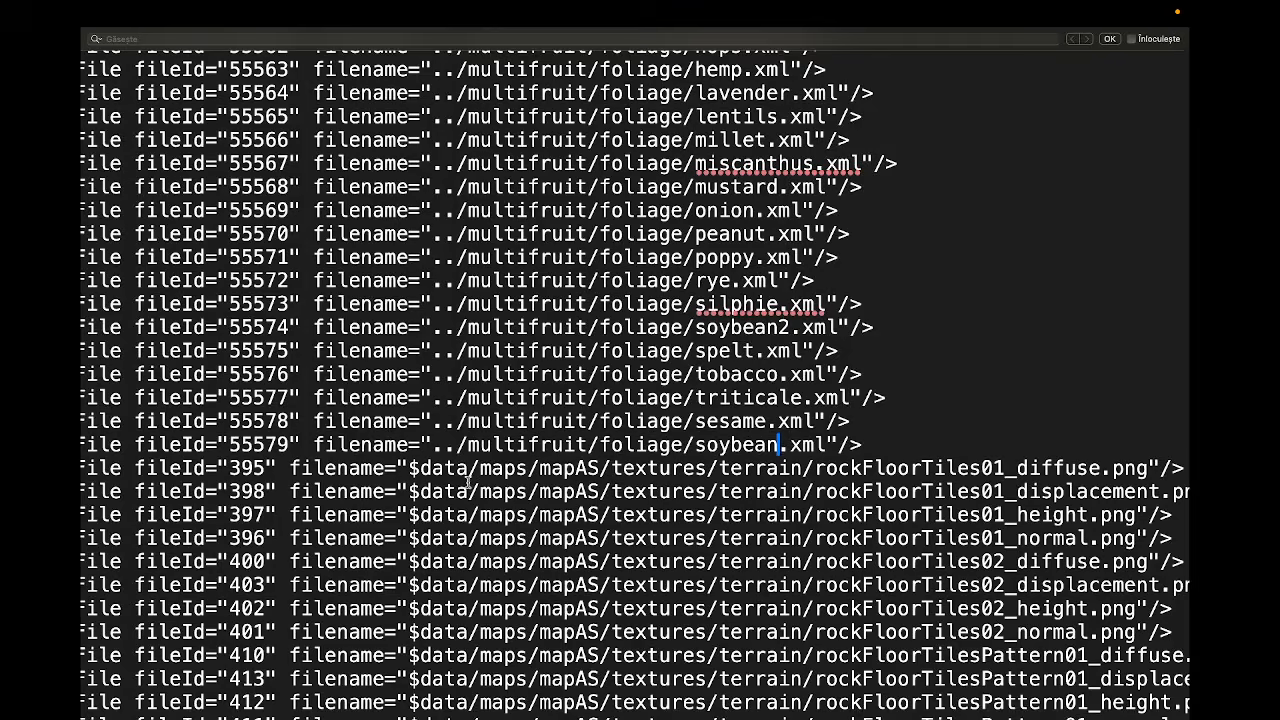
{"action": "scroll", "coordinate": [467, 483], "scroll_direction": "down", "scroll_amount": 2}
{"action": "scroll", "coordinate": [467, 483], "scroll_direction": "down", "scroll_amount": 8}
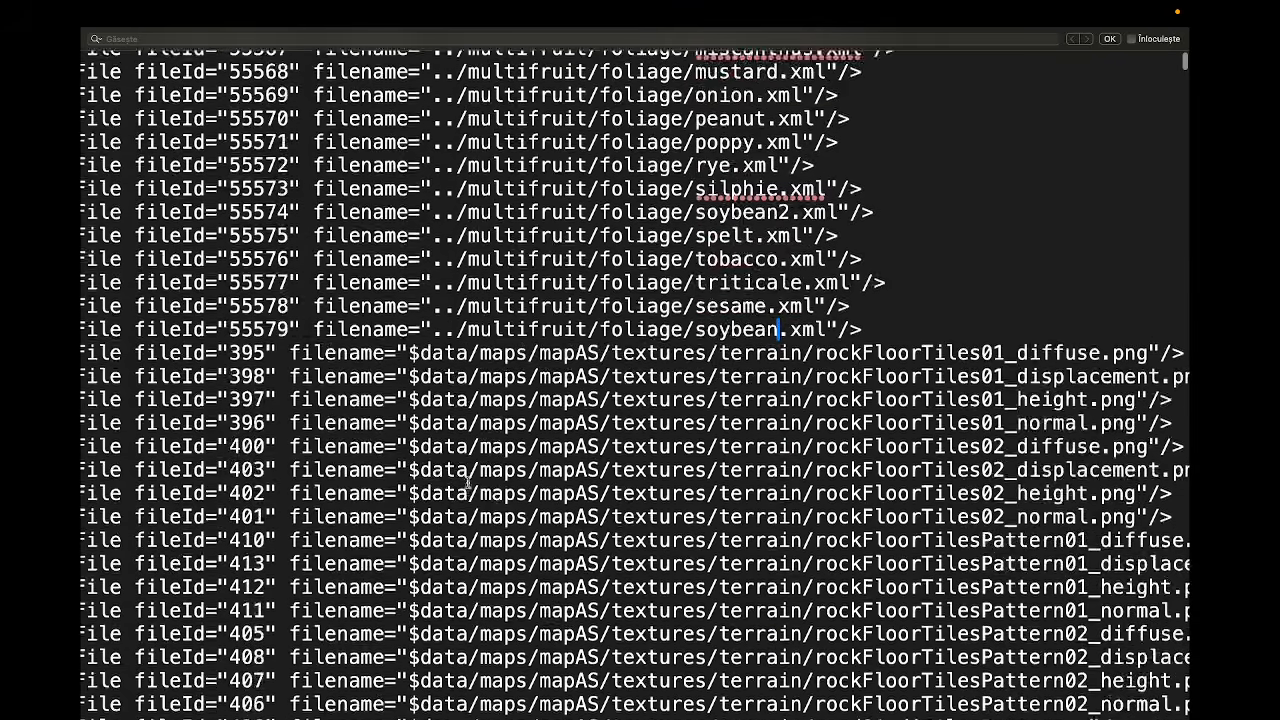
{"action": "scroll", "coordinate": [467, 483], "scroll_direction": "up", "scroll_amount": 13}
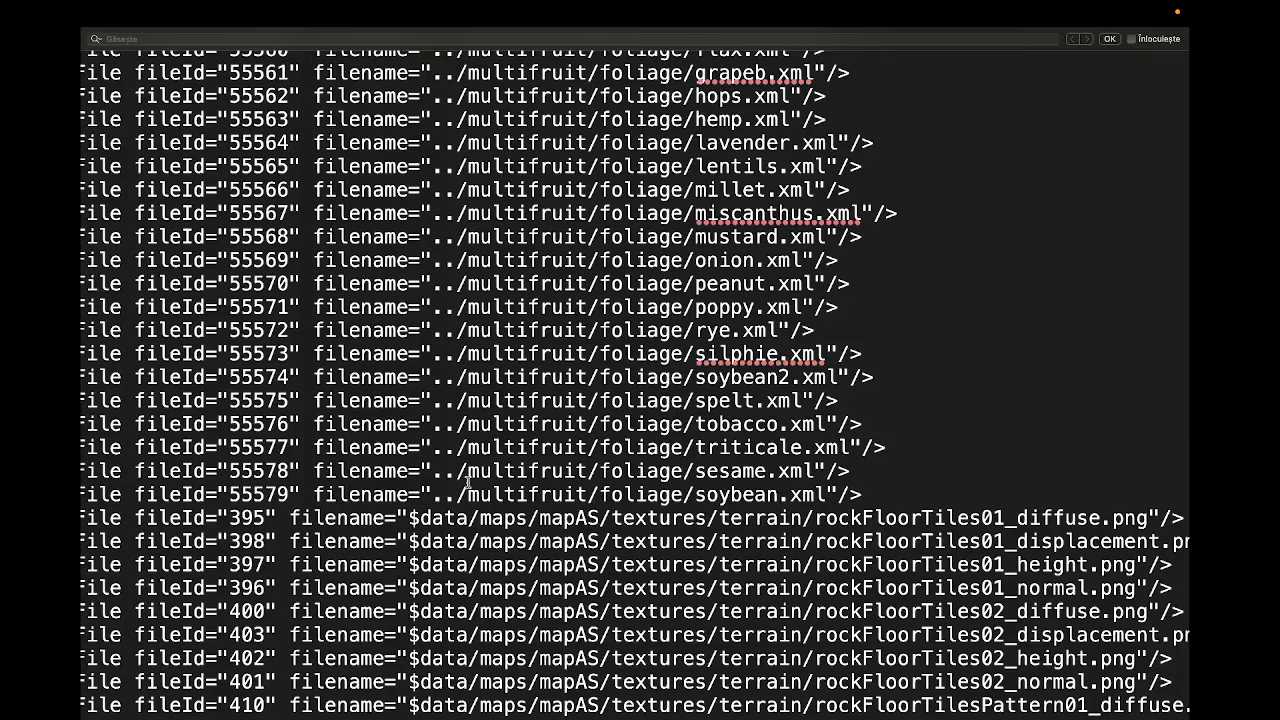
{"action": "scroll", "coordinate": [467, 483], "scroll_direction": "left", "scroll_amount": 3}
{"action": "scroll", "coordinate": [467, 483], "scroll_direction": "down", "scroll_amount": 1}
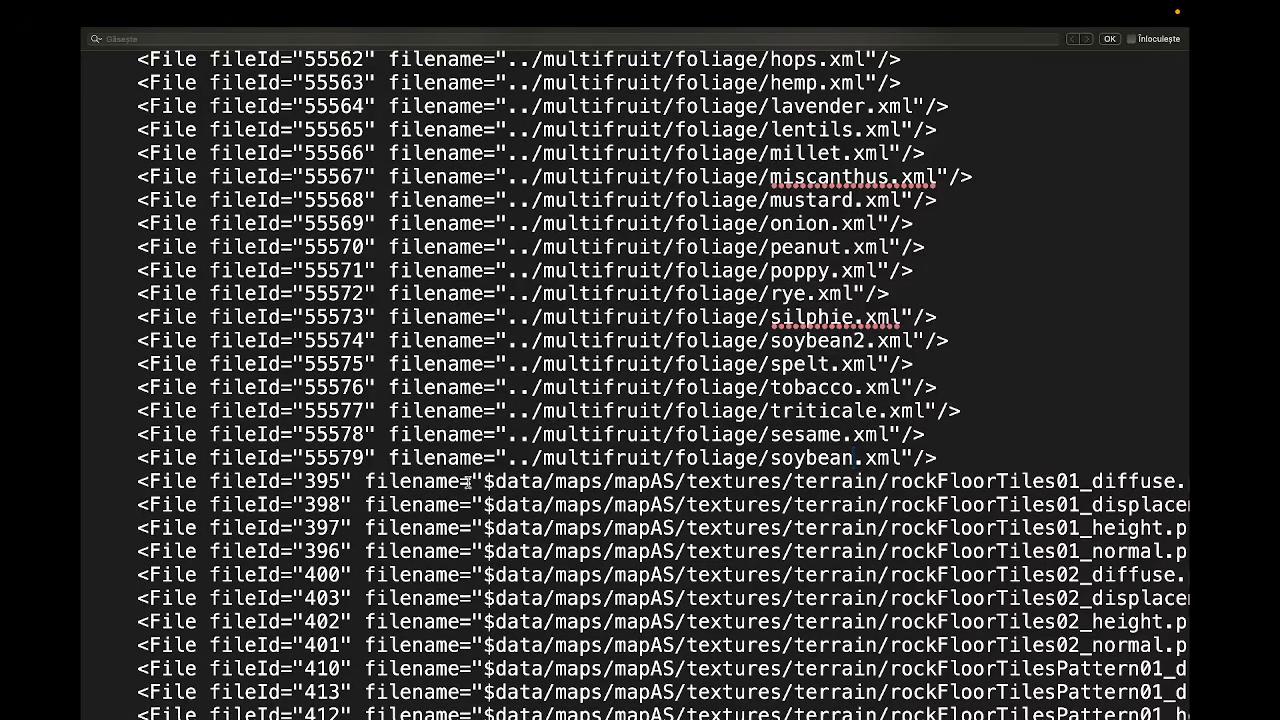
Read step 5 of the instructions about adding FoliageType lines and compare it with the crop file ids listed above.
{"action": "key", "text": "ctrl+Right"}
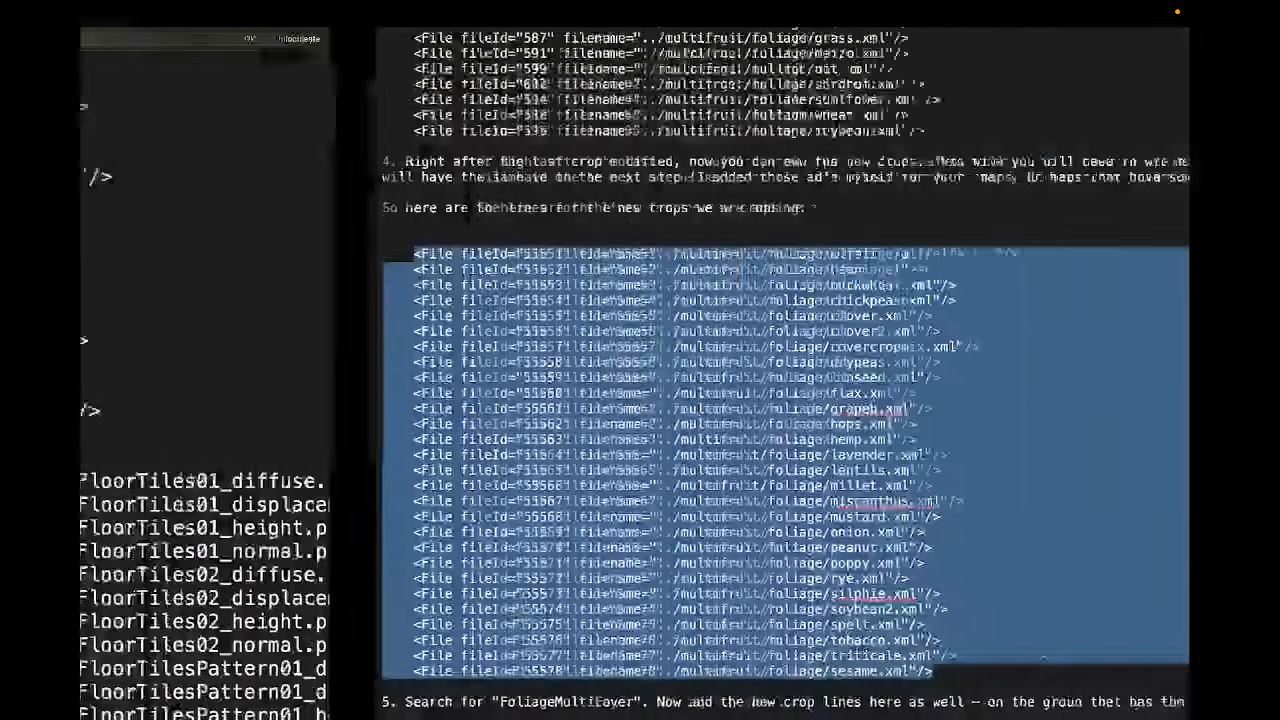
{"action": "scroll", "coordinate": [439, 499], "scroll_direction": "down", "scroll_amount": 2}
{"action": "scroll", "coordinate": [369, 562], "scroll_direction": "down", "scroll_amount": 7}
{"action": "scroll", "coordinate": [366, 563], "scroll_direction": "down", "scroll_amount": 7}
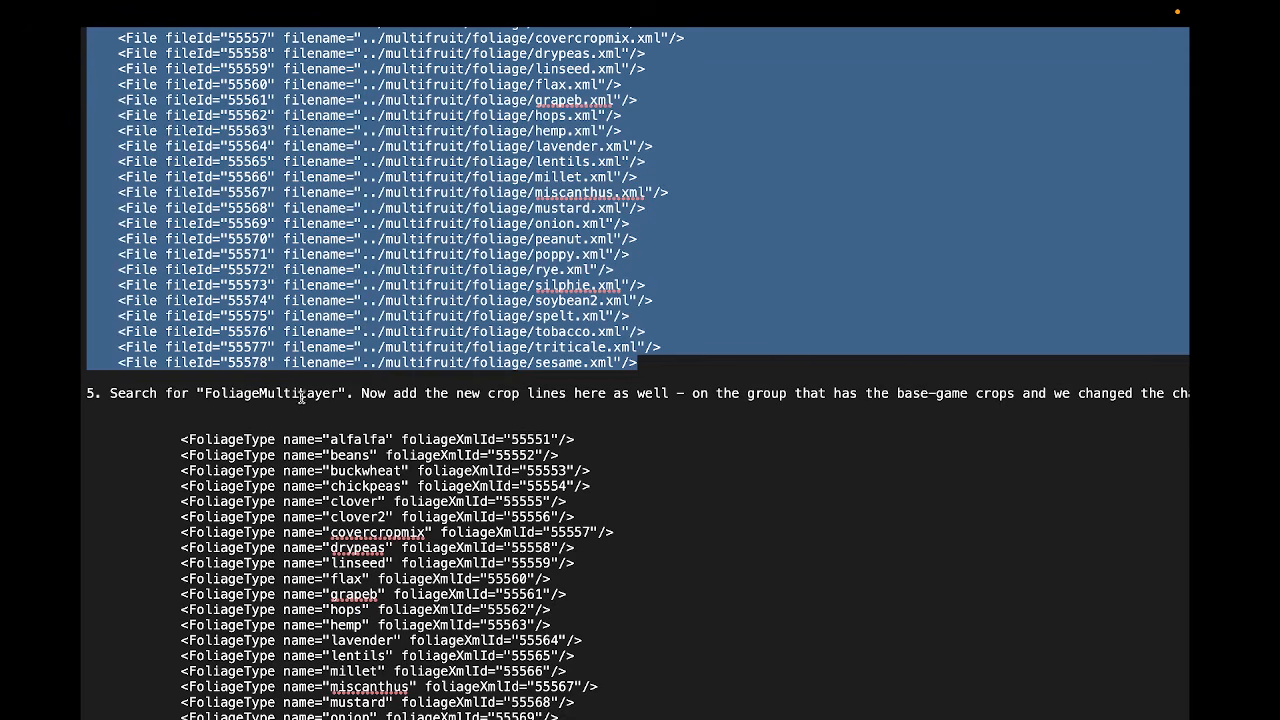
{"action": "scroll", "coordinate": [328, 428], "scroll_direction": "down", "scroll_amount": 6}
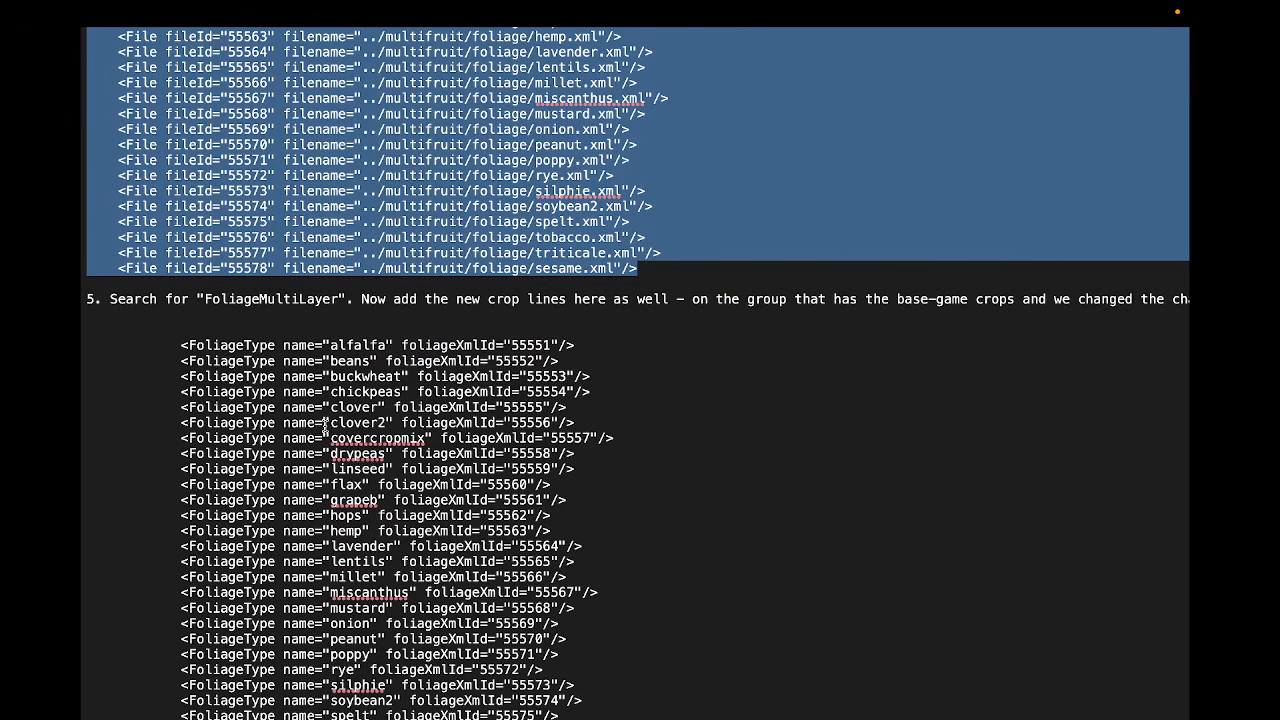
{"action": "left_click", "coordinate": [324, 392]}
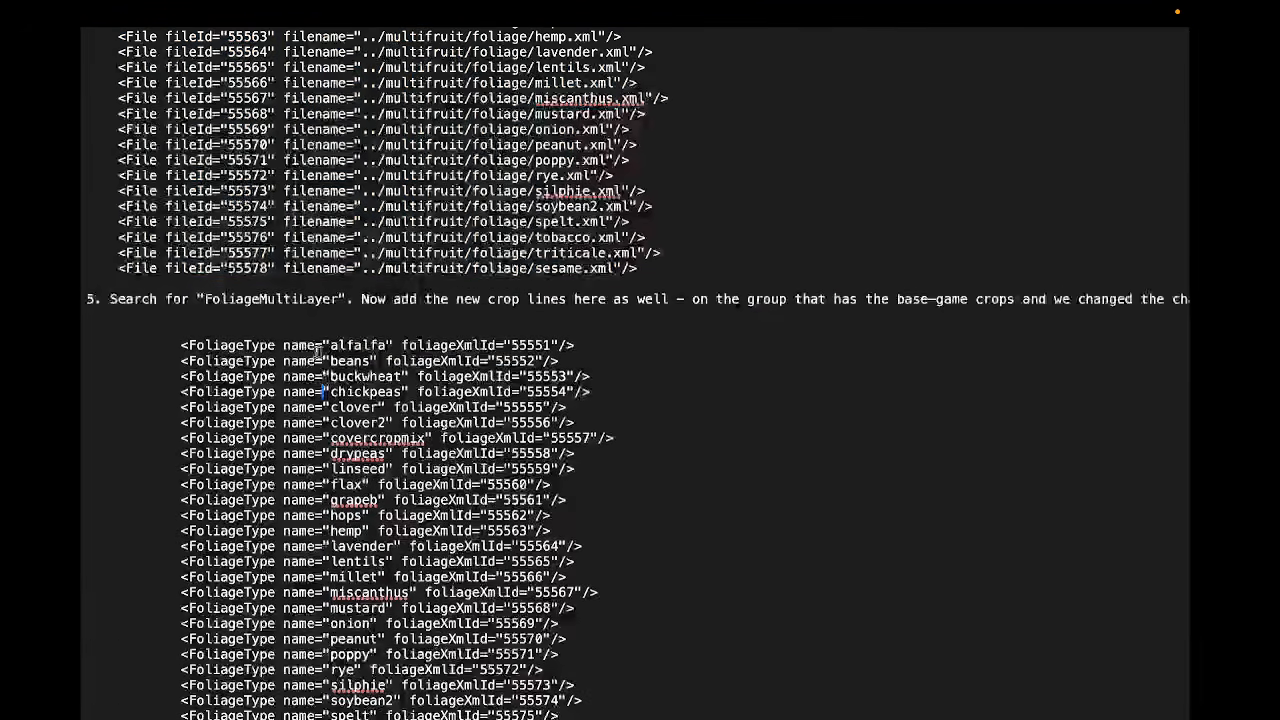
{"action": "scroll", "coordinate": [320, 392], "scroll_direction": "down", "scroll_amount": 4}
{"action": "scroll", "coordinate": [320, 392], "scroll_direction": "up", "scroll_amount": 15}
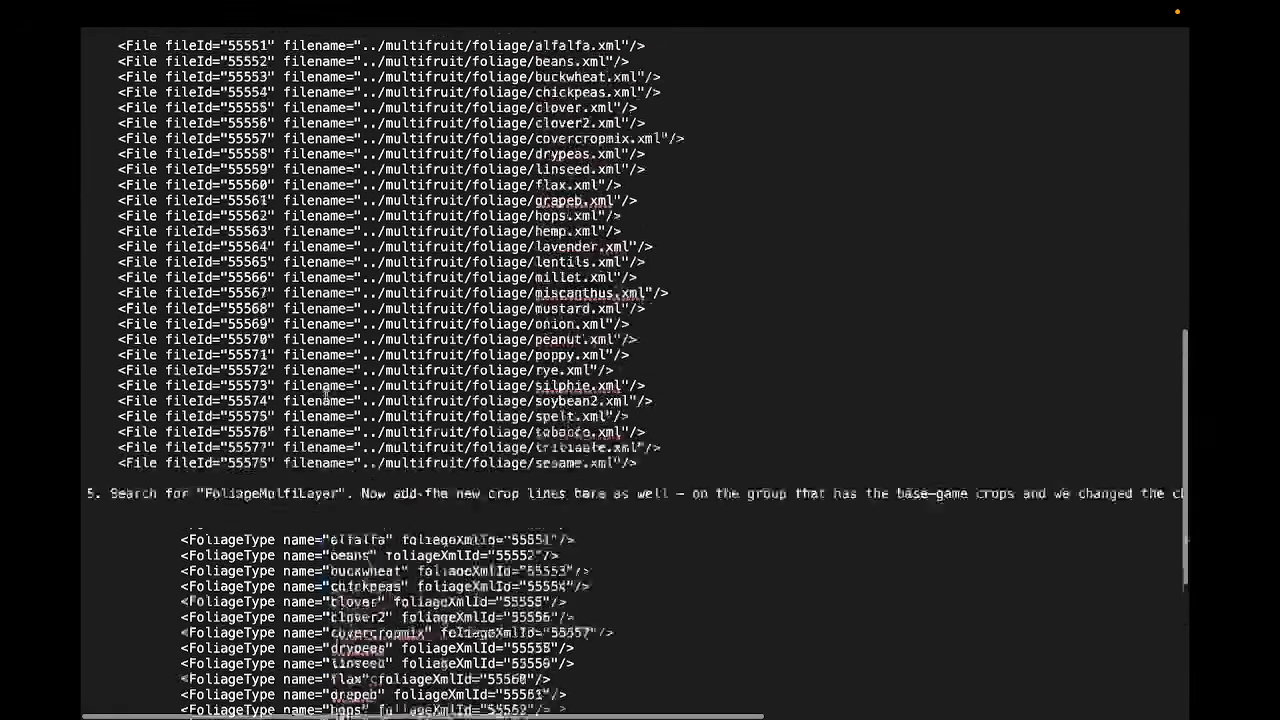
{"action": "scroll", "coordinate": [330, 397], "scroll_direction": "up", "scroll_amount": 3}
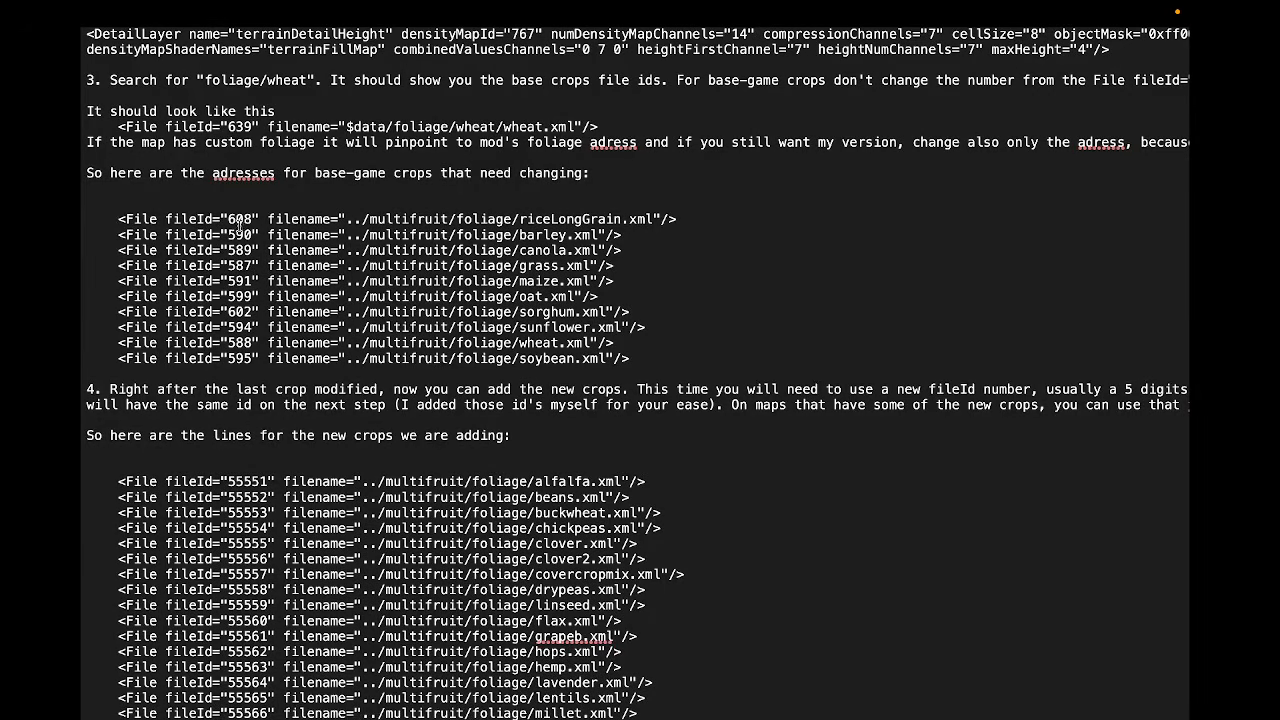
{"action": "scroll", "coordinate": [260, 305], "scroll_direction": "down", "scroll_amount": 15}
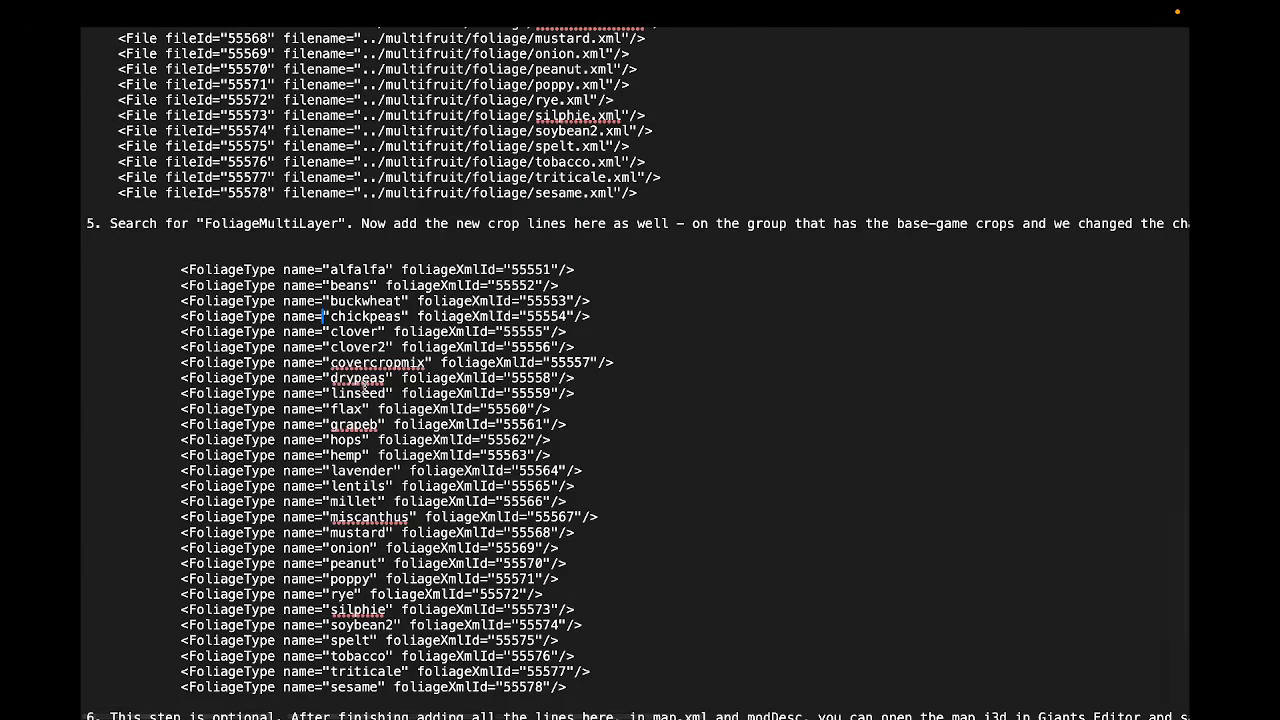
Copy the FoliageType lines from alfalfa (55551) to sesame (55578) in the instructions and return to the map file.
{"action": "left_click_drag", "start_coordinate": [575, 689], "coordinate": [571, 661]}
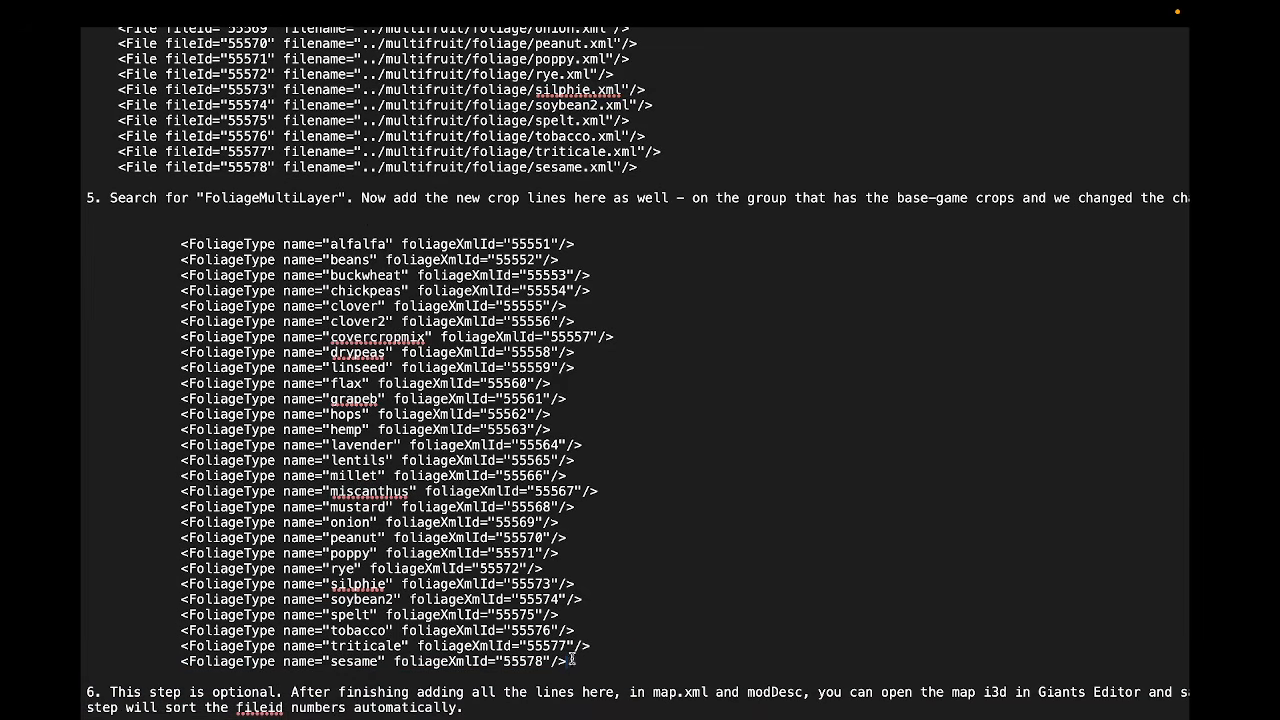
{"action": "scroll", "coordinate": [360, 284], "scroll_direction": "up", "scroll_amount": 3}
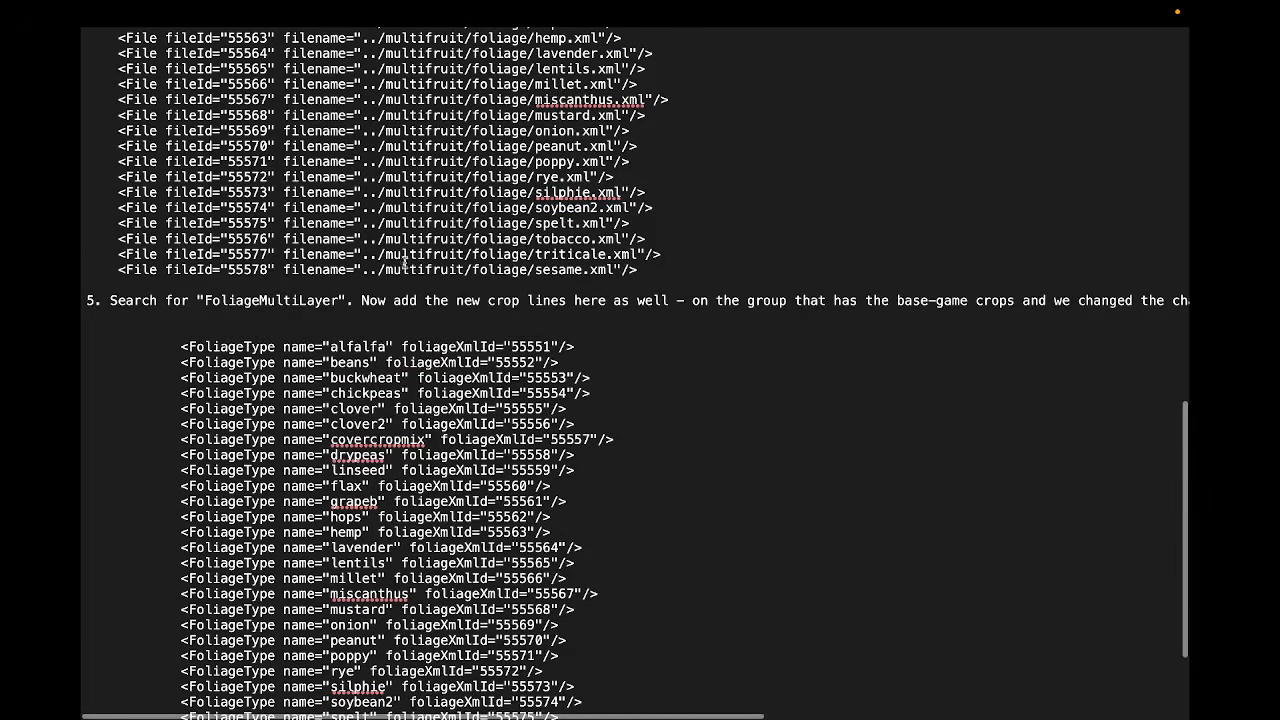
{"action": "scroll", "coordinate": [419, 336], "scroll_direction": "up", "scroll_amount": 3}
{"action": "mouse_move", "coordinate": [637, 47]}
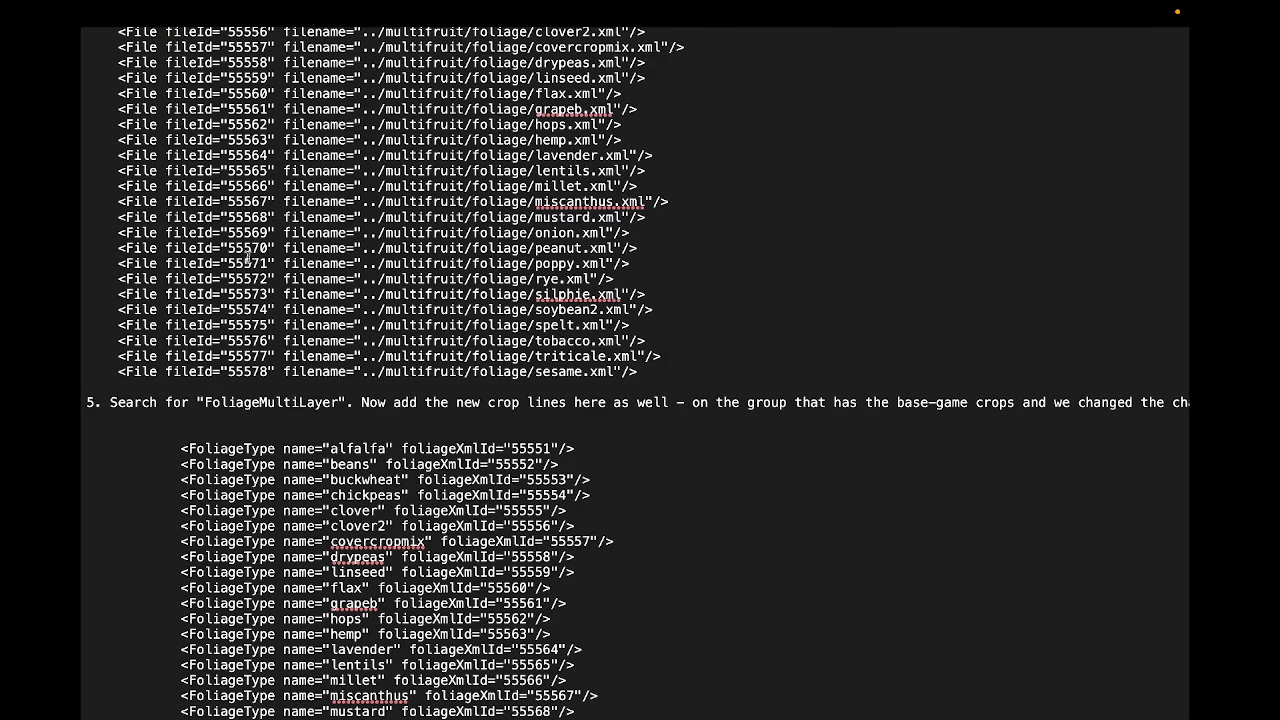
{"action": "scroll", "coordinate": [408, 578], "scroll_direction": "down", "scroll_amount": 6}
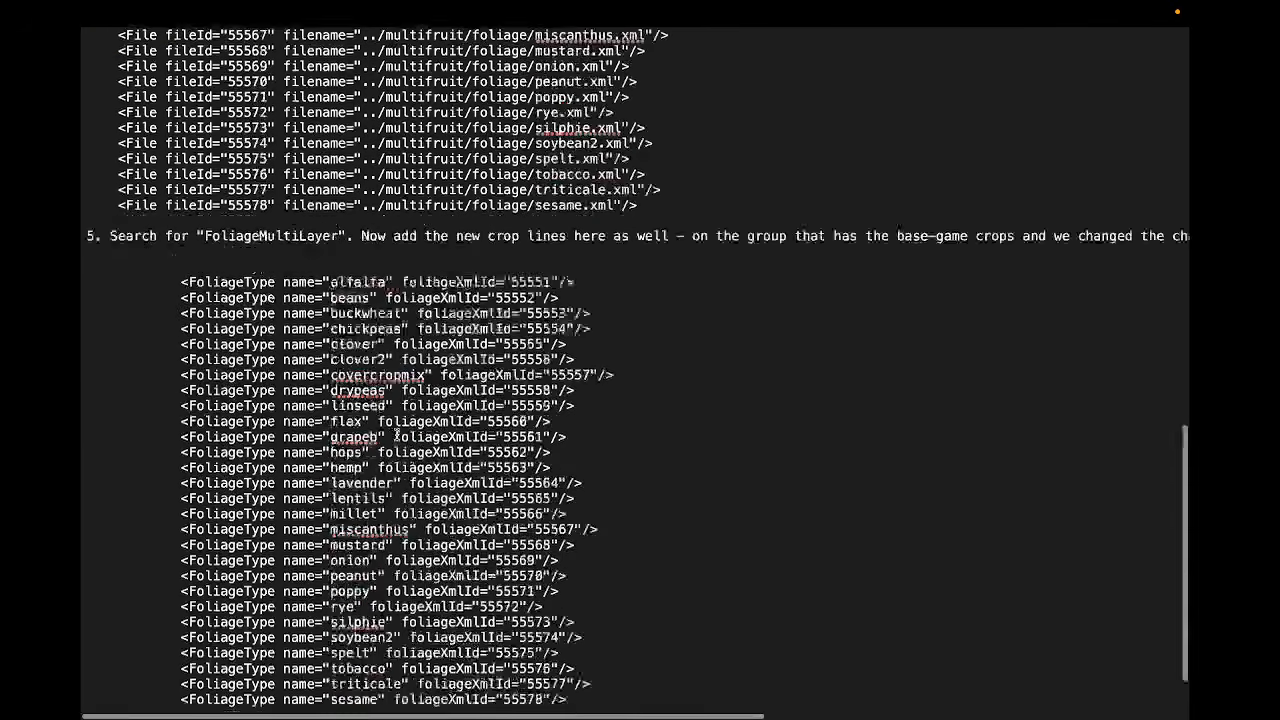
{"action": "left_click_drag", "start_coordinate": [567, 601], "coordinate": [166, 183]}
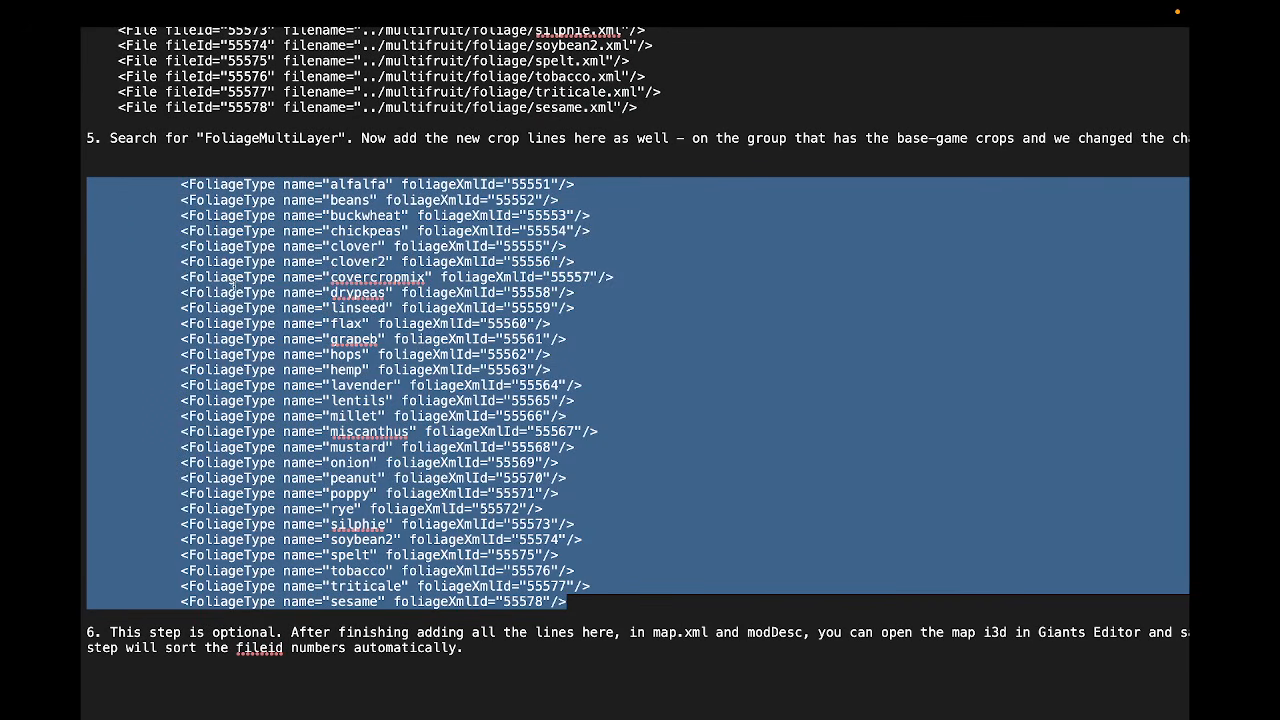
{"action": "key", "text": "ctrl+Left"}
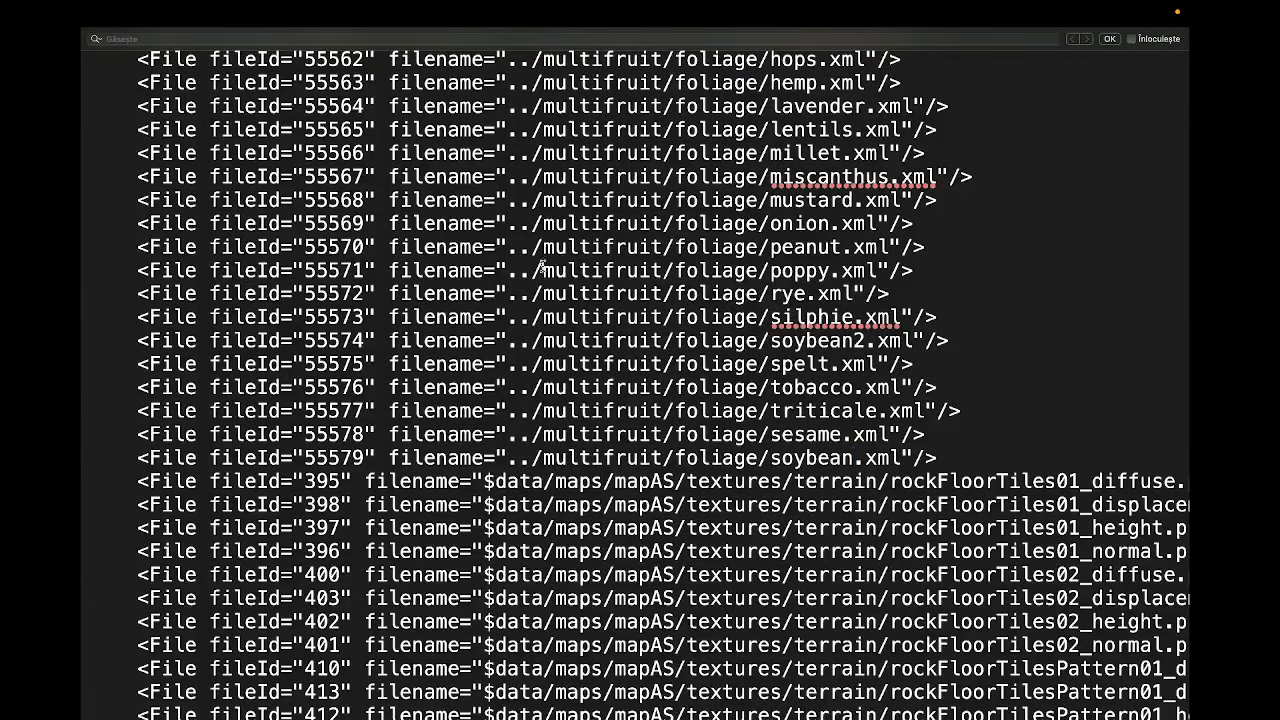
Find the FoliageMultiLayer group containing the base-game crops and paste the copied FoliageType lines directly below the spinach line.
{"action": "key", "text": "super+f"}
{"action": "type", "text": "foliagem"}
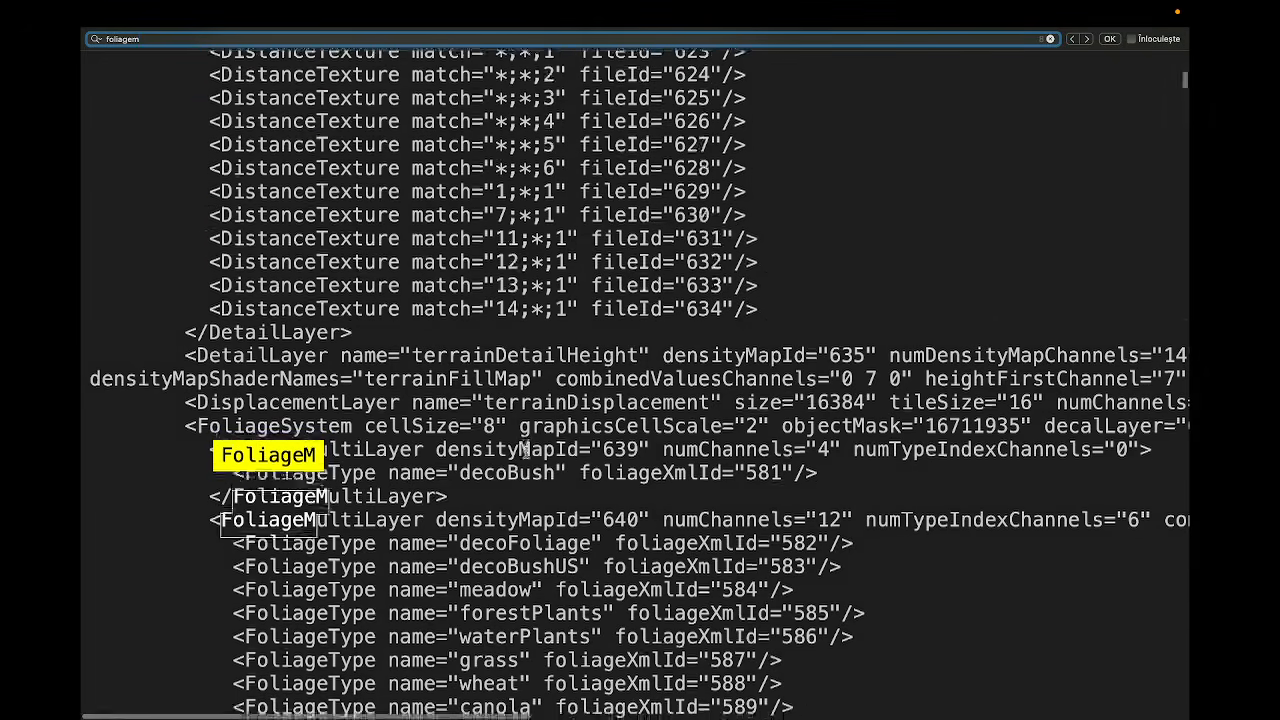
{"action": "scroll", "coordinate": [525, 449], "scroll_direction": "down", "scroll_amount": 10}
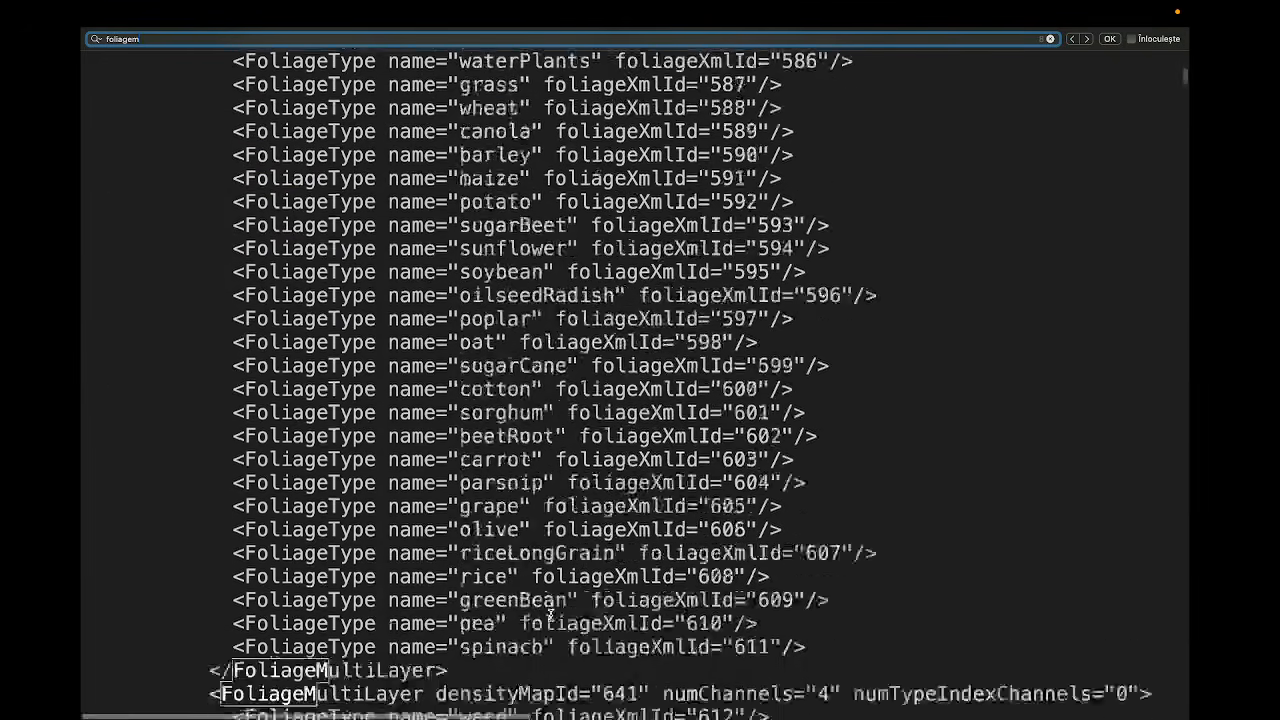
{"action": "scroll", "coordinate": [550, 614], "scroll_direction": "down", "scroll_amount": 3}
{"action": "left_click", "coordinate": [812, 507]}
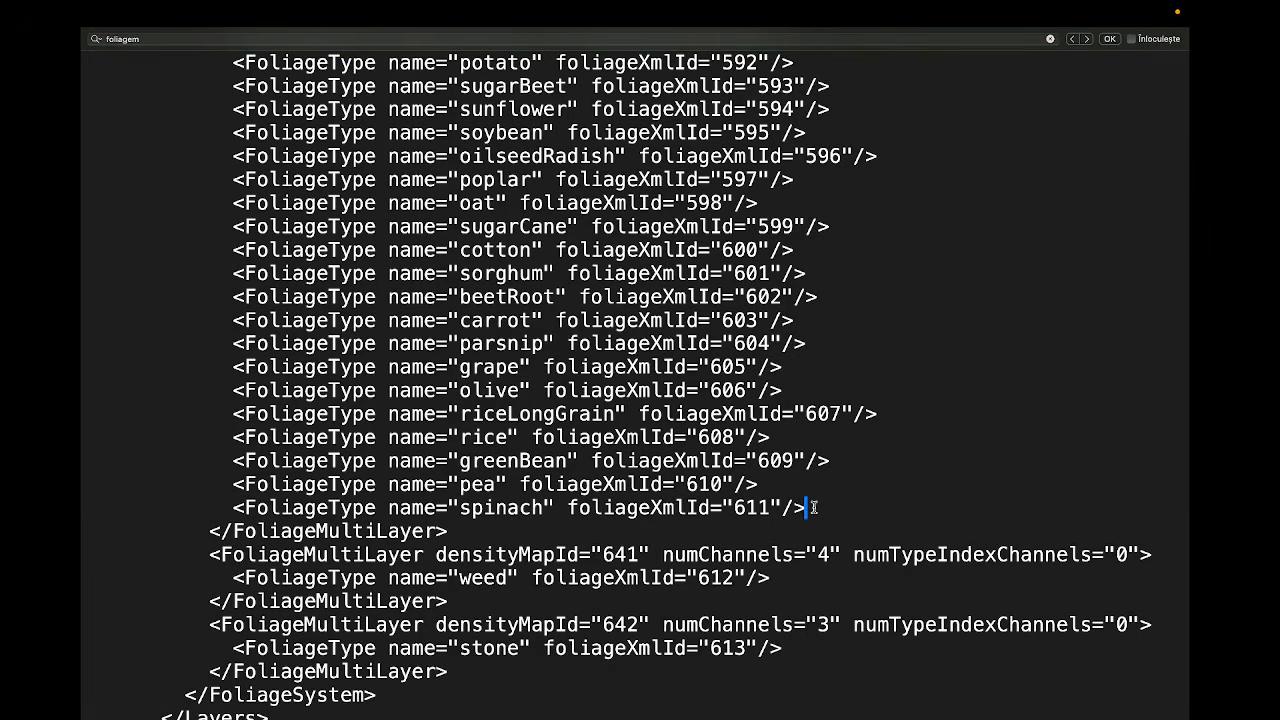
{"action": "key", "text": "Return"}
{"action": "key", "text": "ctrl+v"}
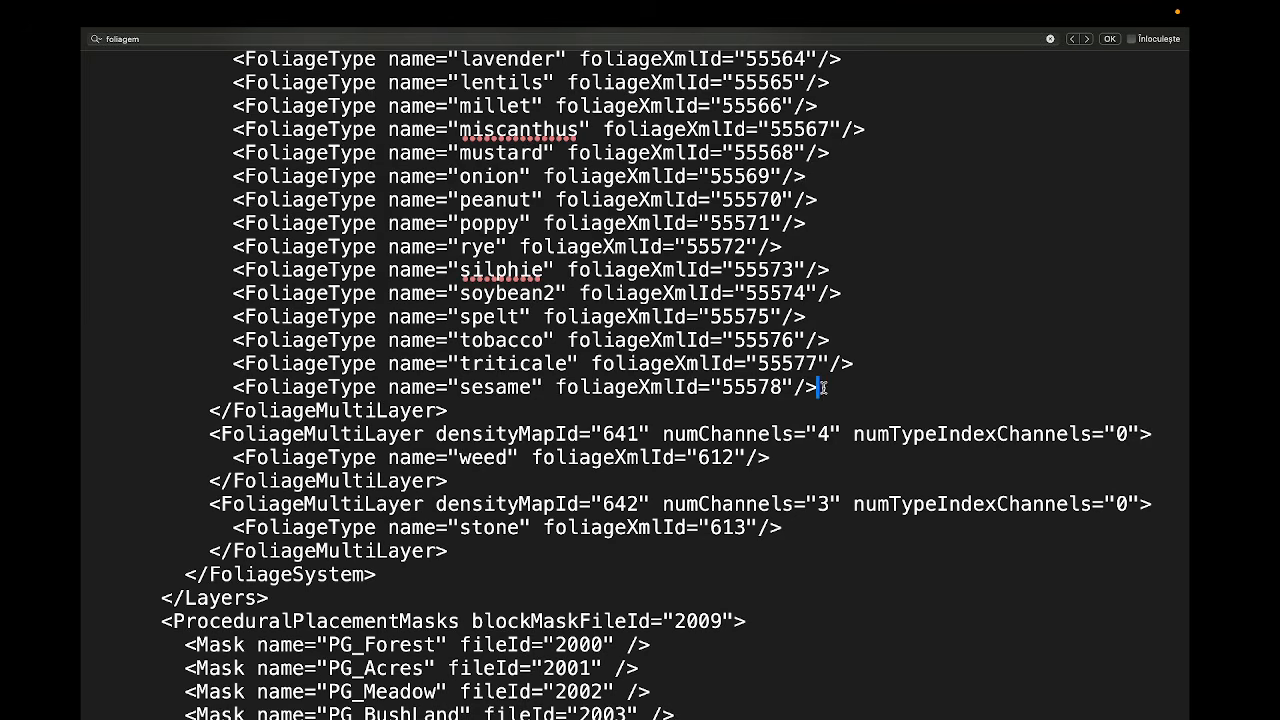
Duplicate the sesame FoliageType line directly below itself, leaving no blank line between the two.
{"action": "left_click_drag", "start_coordinate": [822, 387], "coordinate": [856, 368]}
{"action": "key", "text": "super+c"}
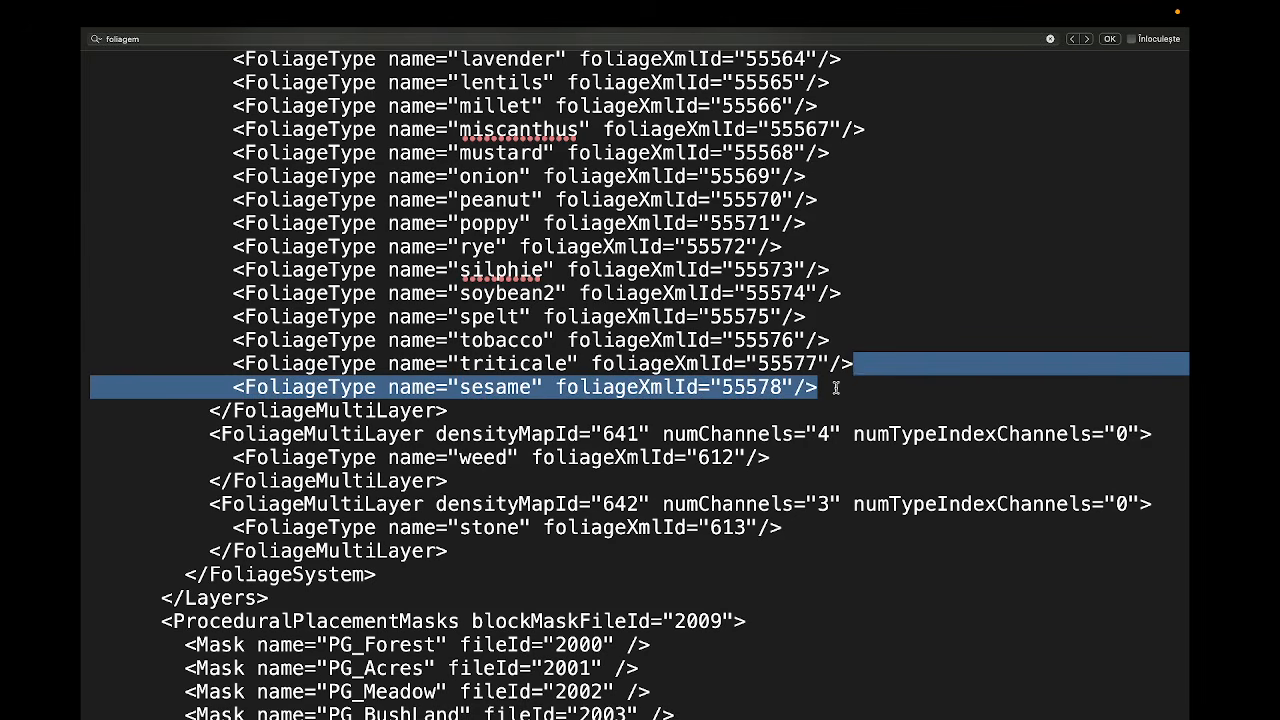
{"action": "left_click", "coordinate": [833, 388]}
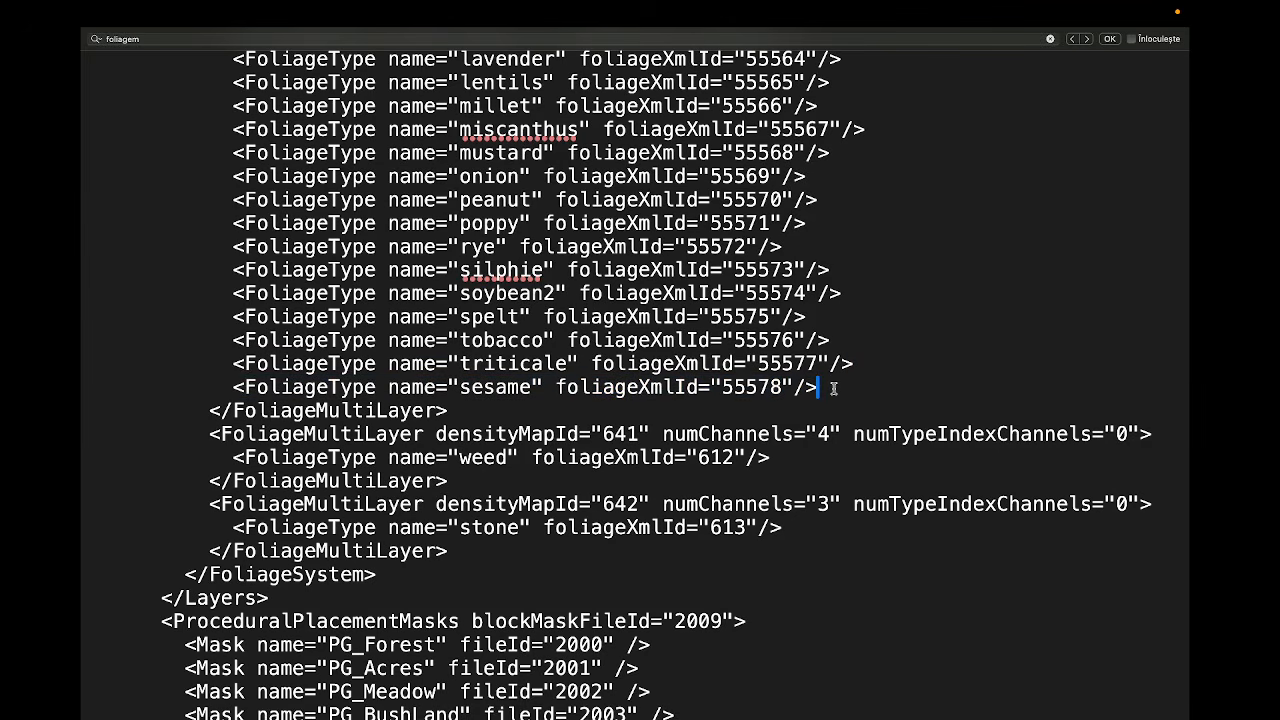
{"action": "key", "text": "Return"}
{"action": "key", "text": "super+v"}
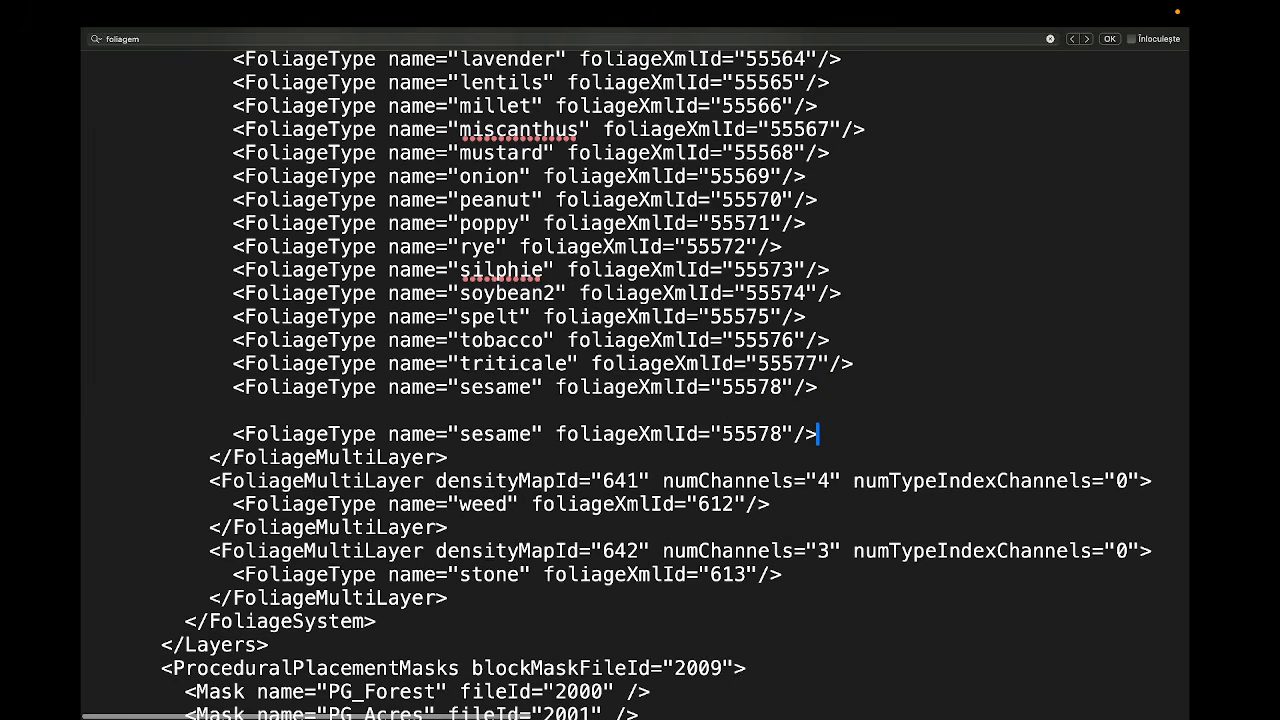
{"action": "left_click", "coordinate": [649, 412]}
{"action": "key", "text": "BackSpace"}
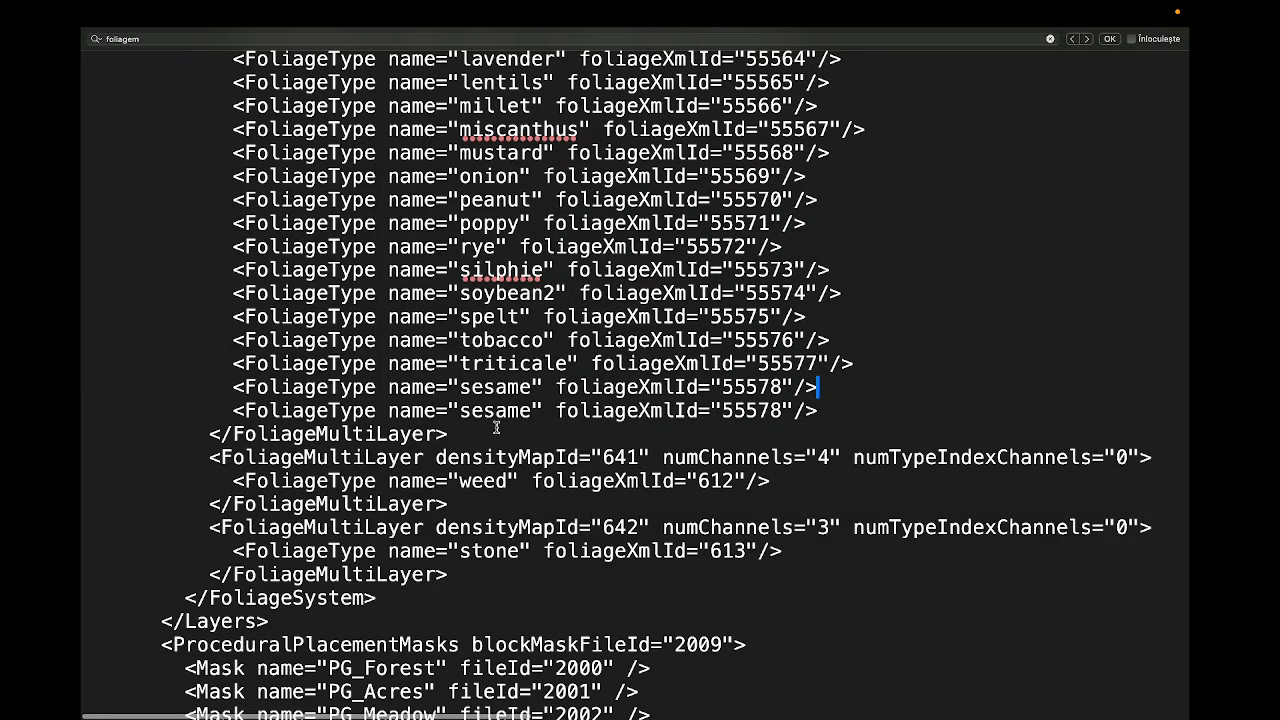
Change the duplicated sesame FoliageType line to the name soybean and foliageXmlId 55579.
{"action": "left_click_drag", "start_coordinate": [461, 412], "coordinate": [527, 415]}
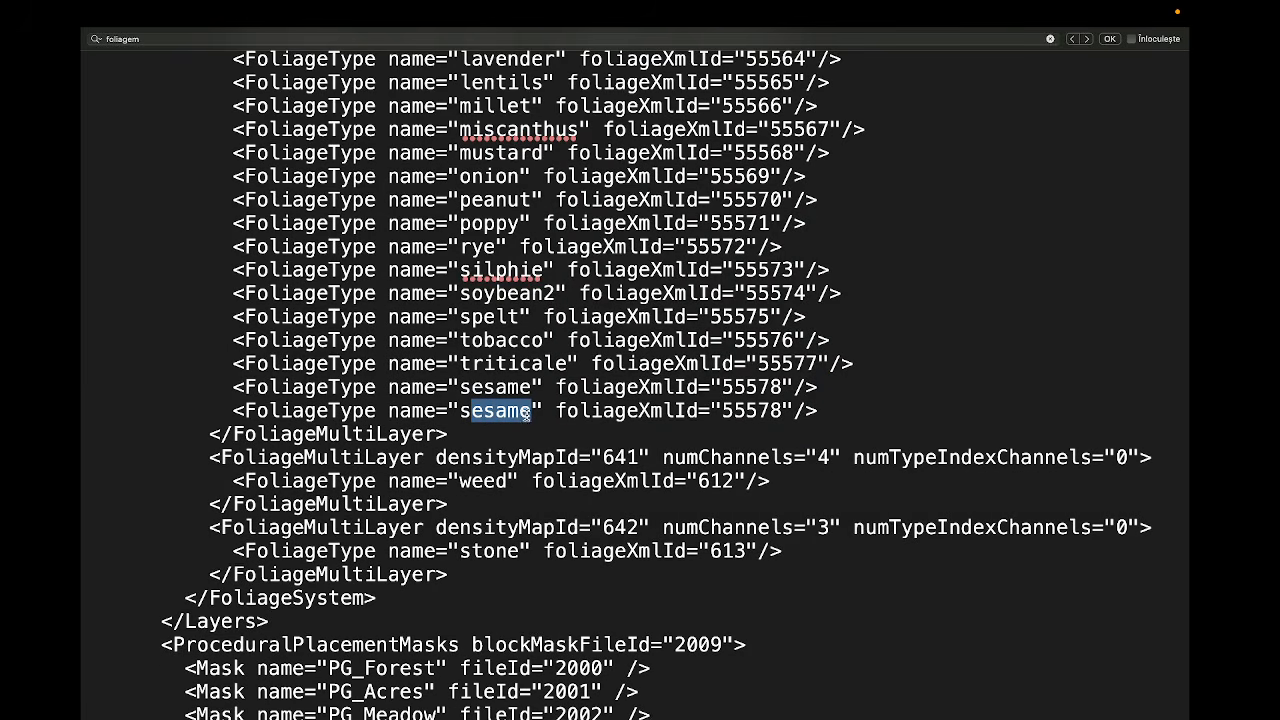
{"action": "type", "text": "oybean"}
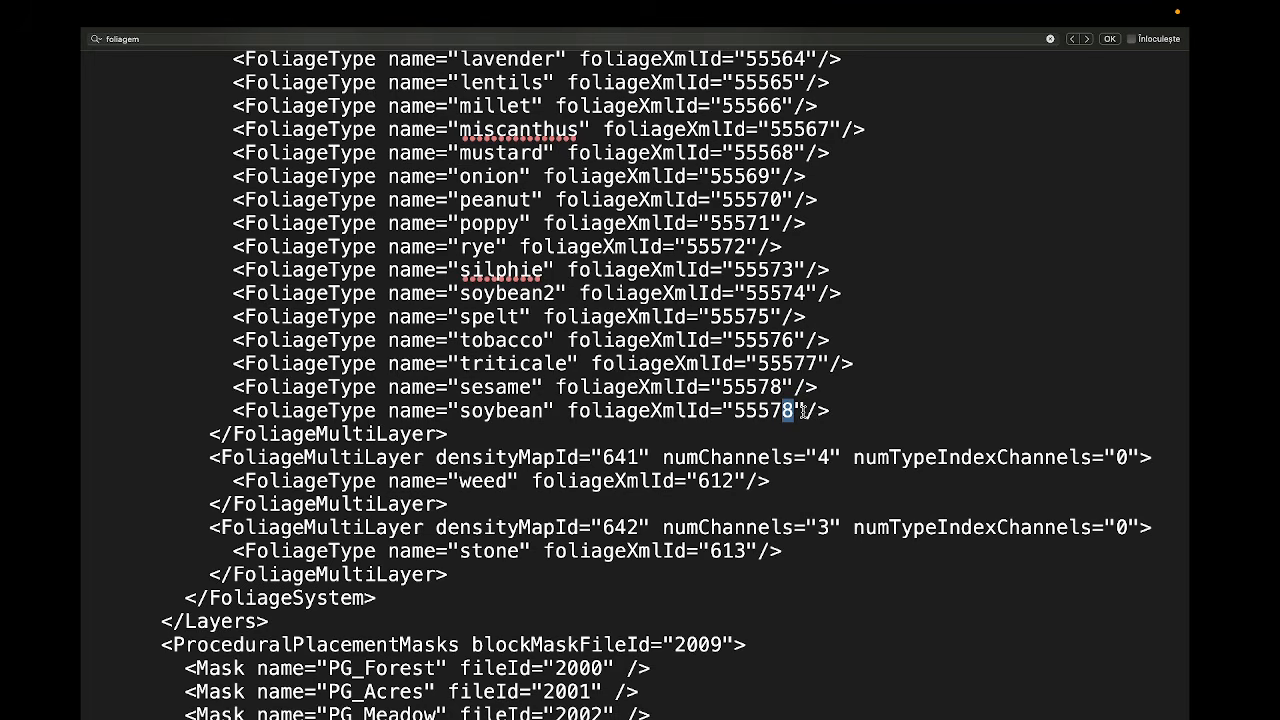
{"action": "type", "text": "9"}
Switch to the instructions and read all of optional step 6 about opening and saving the map i3d in Giants Editor.
{"action": "key", "text": "ctrl+Right"}
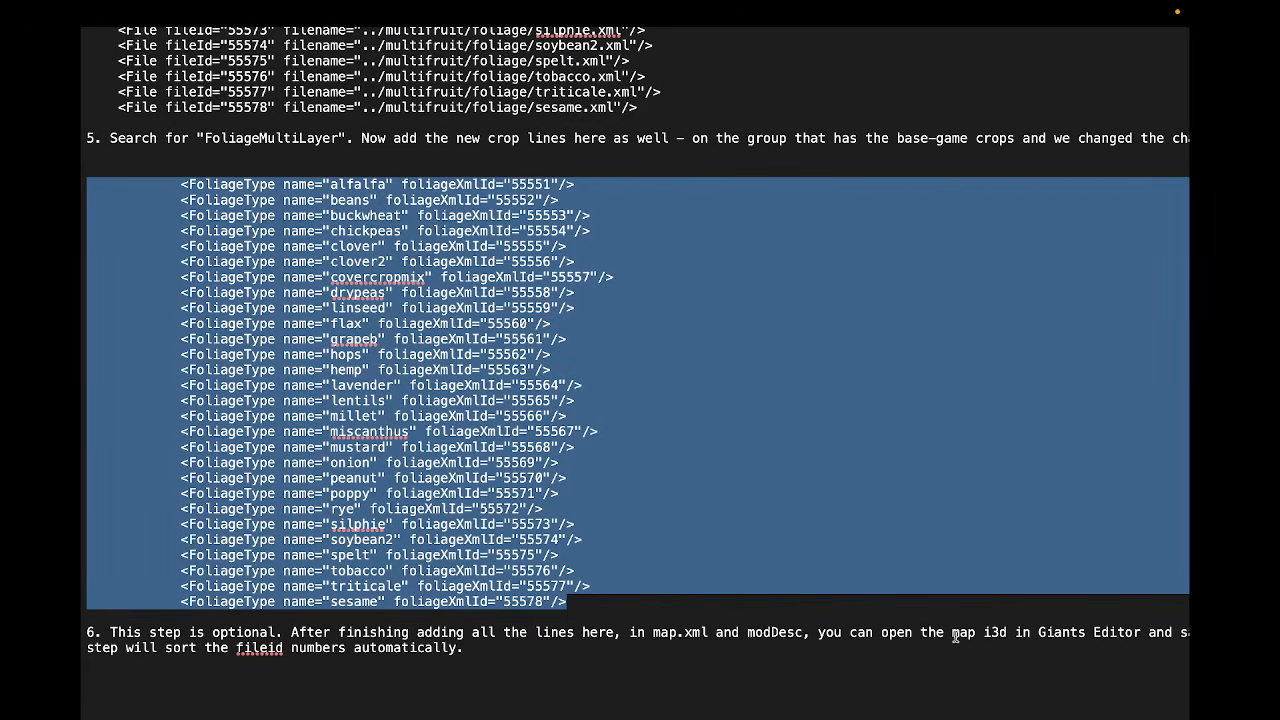
{"action": "scroll", "coordinate": [940, 636], "scroll_direction": "right", "scroll_amount": 5}
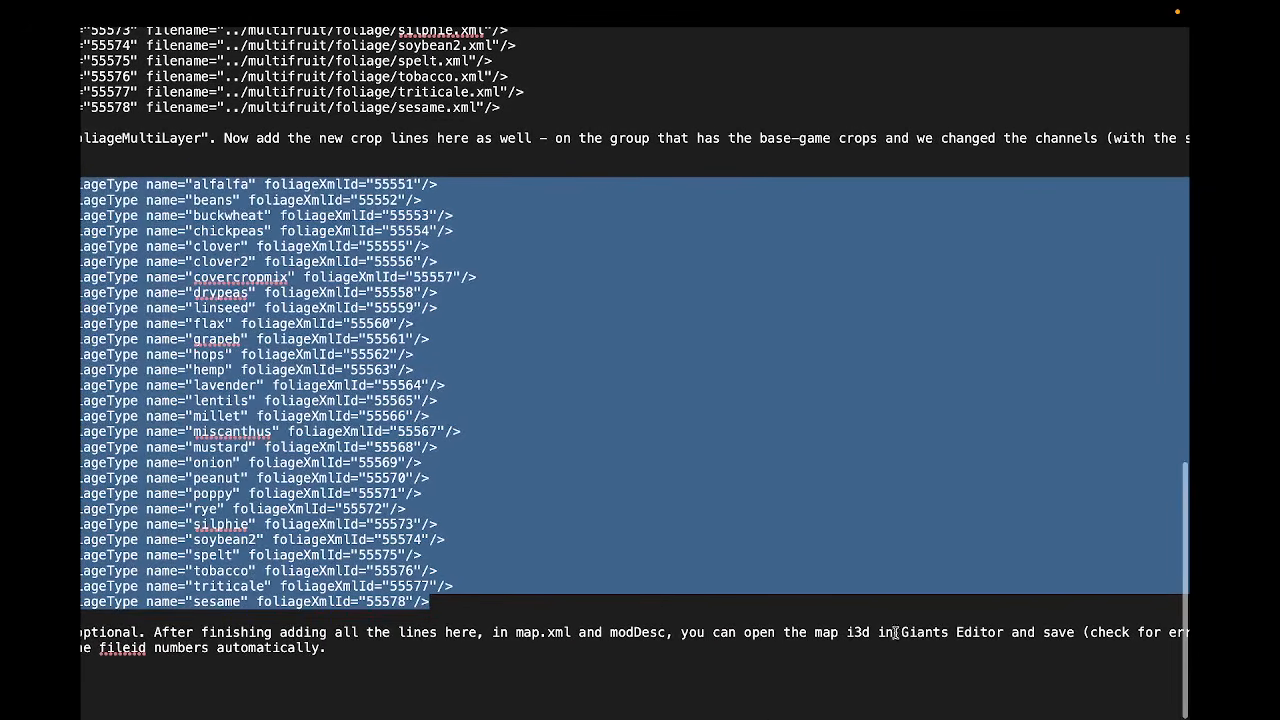
{"action": "scroll", "coordinate": [895, 632], "scroll_direction": "right", "scroll_amount": 6}
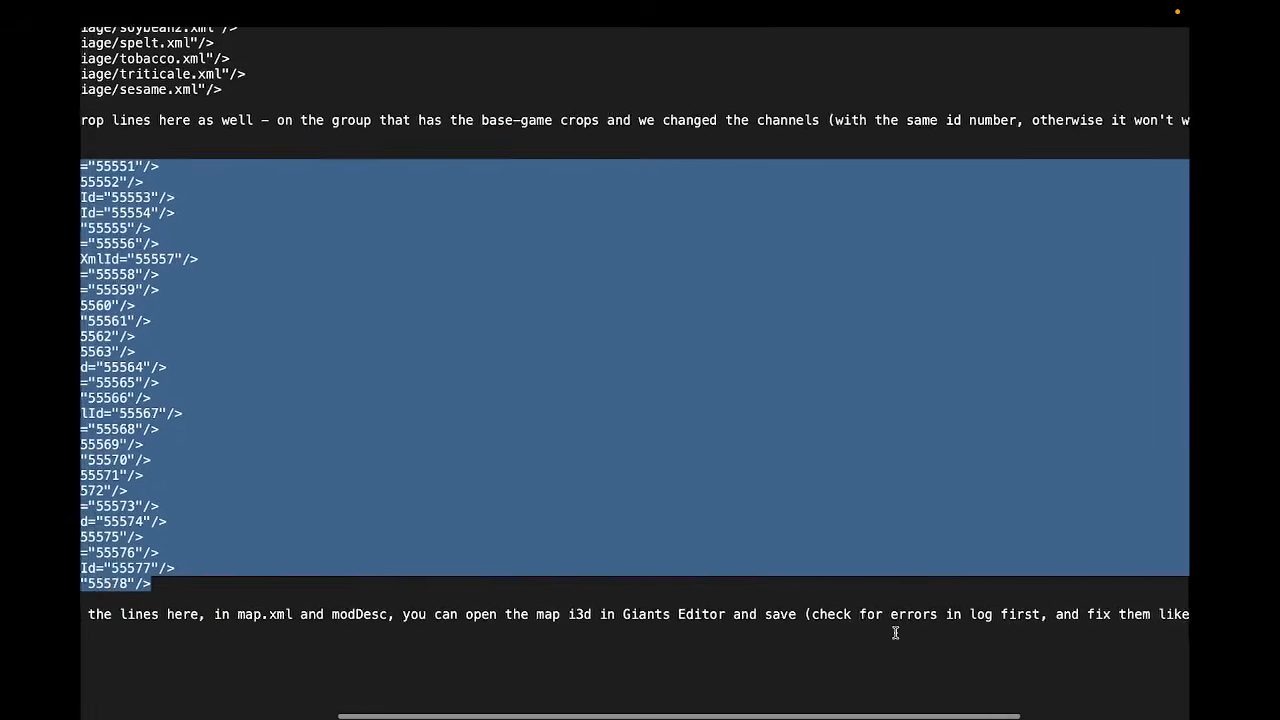
{"action": "scroll", "coordinate": [895, 632], "scroll_direction": "up", "scroll_amount": 1}
{"action": "left_click", "coordinate": [884, 527]}
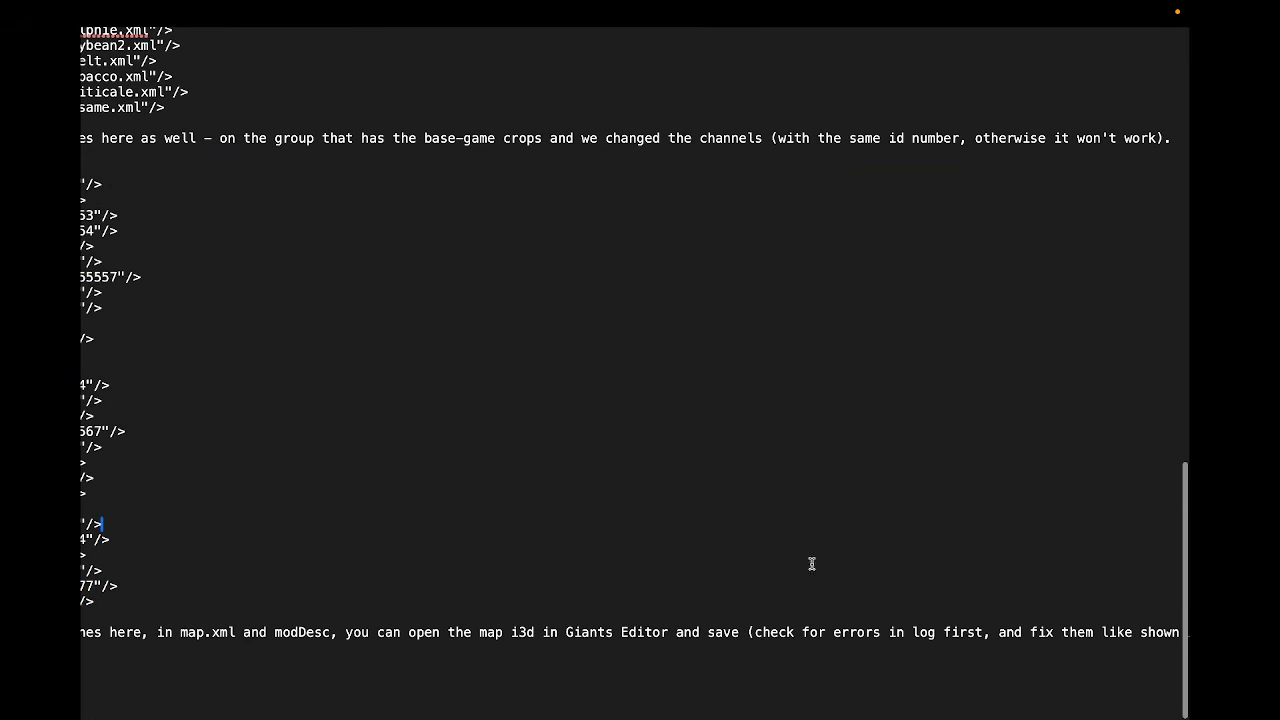
{"action": "scroll", "coordinate": [787, 560], "scroll_direction": "right", "scroll_amount": 5}
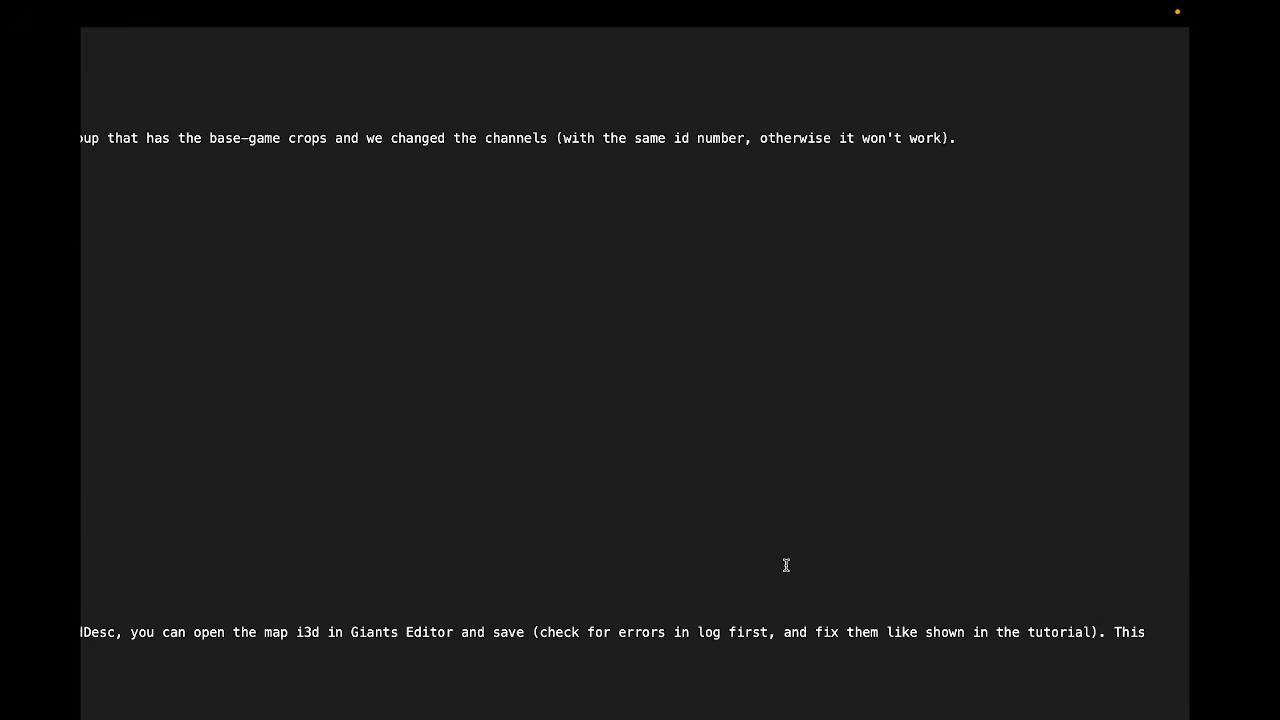
{"action": "scroll", "coordinate": [786, 565], "scroll_direction": "left", "scroll_amount": 5}
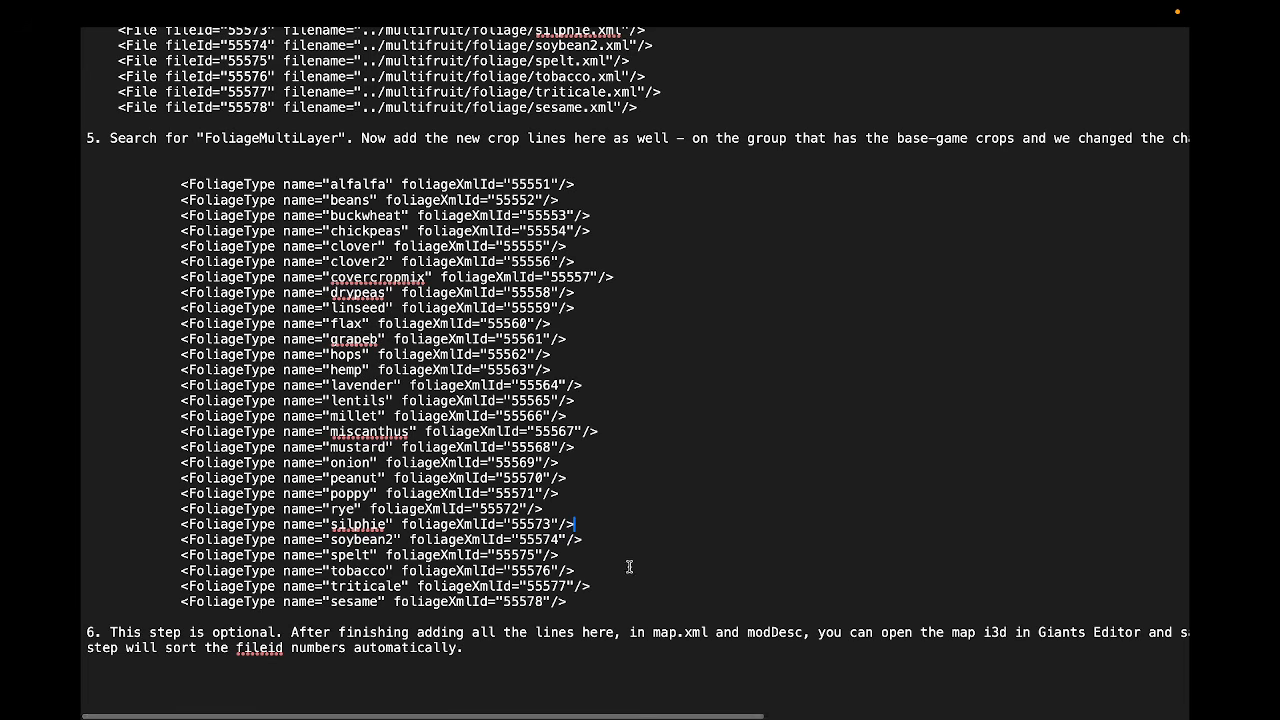
{"action": "scroll", "coordinate": [597, 540], "scroll_direction": "right", "scroll_amount": 10}
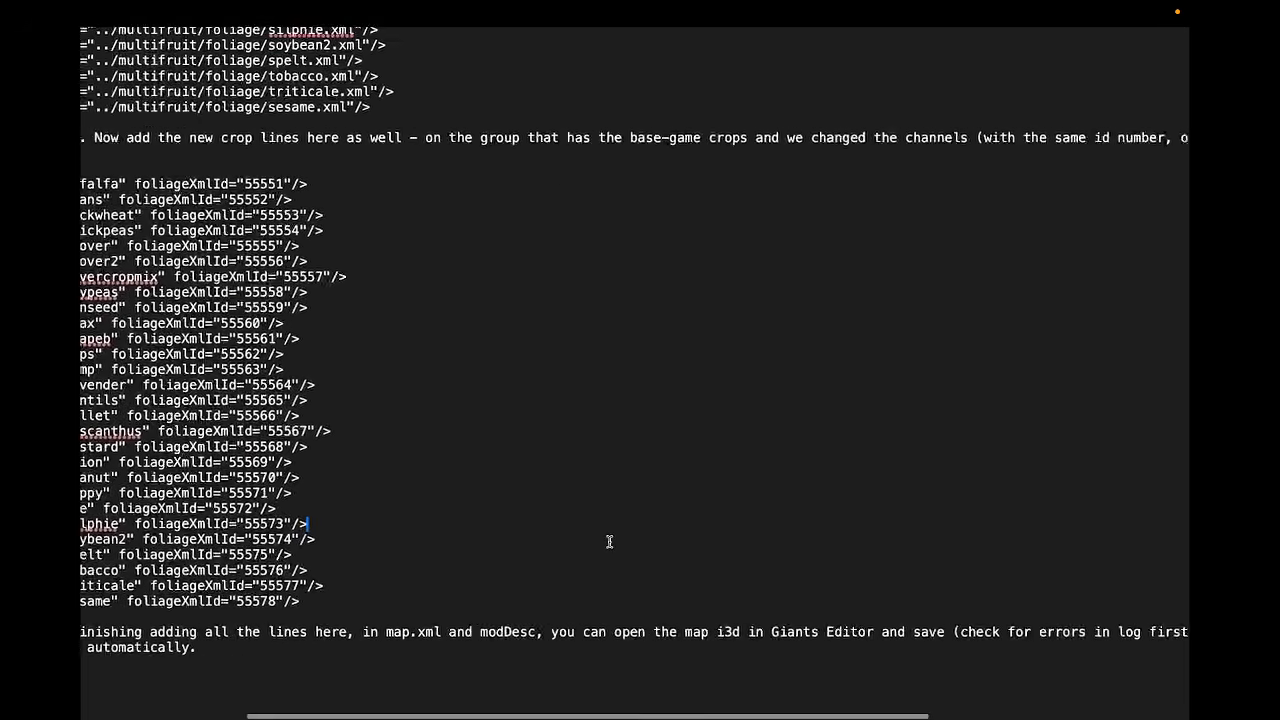
{"action": "scroll", "coordinate": [657, 586], "scroll_direction": "right", "scroll_amount": 10}
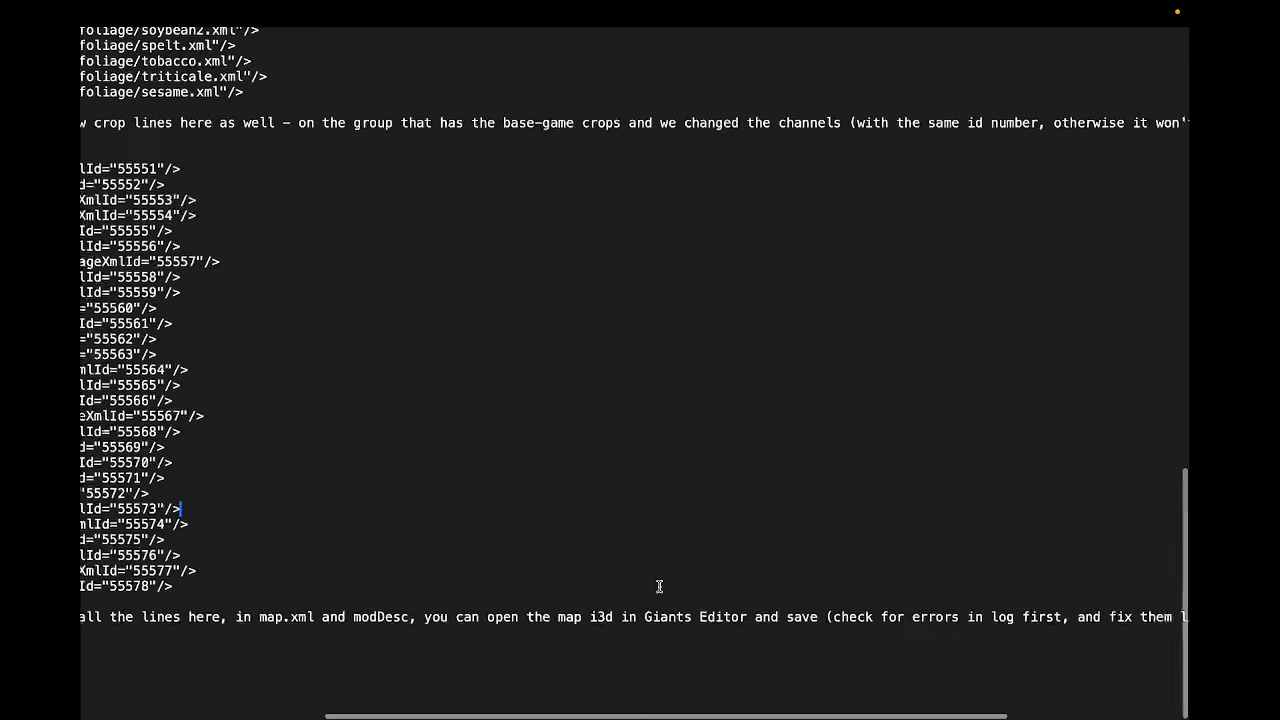
{"action": "scroll", "coordinate": [659, 586], "scroll_direction": "left", "scroll_amount": 20}
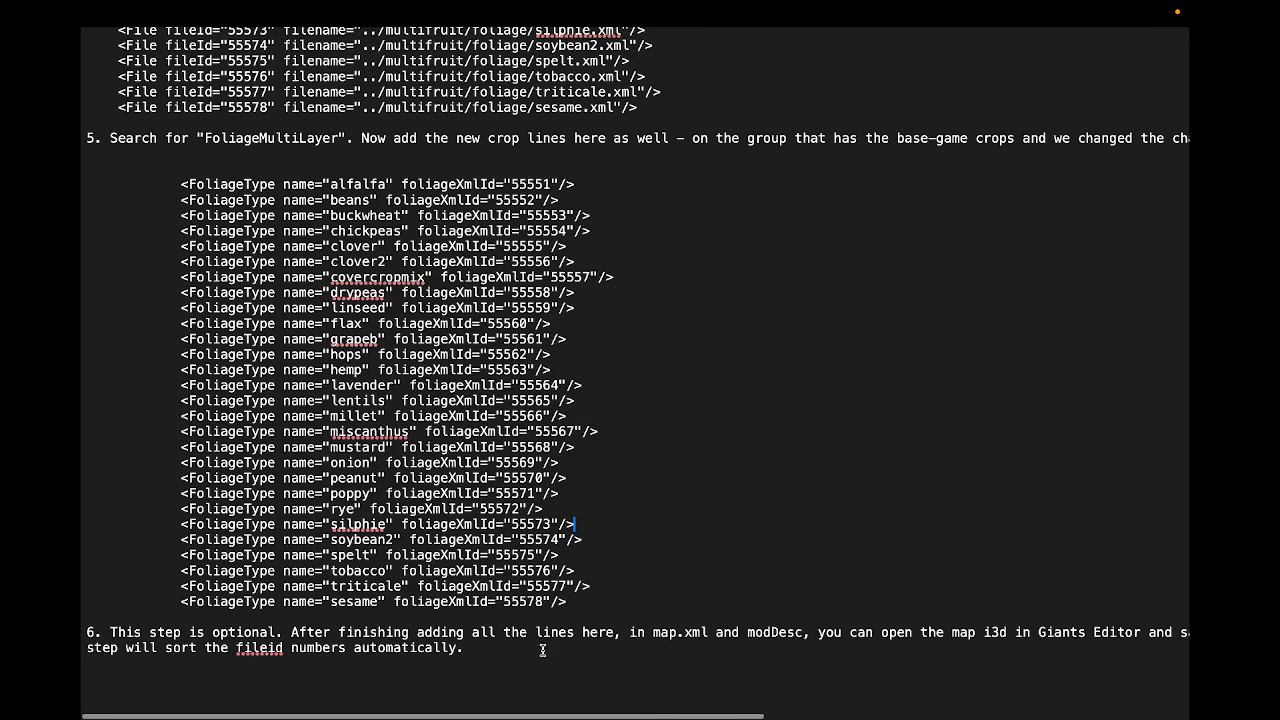
{"action": "scroll", "coordinate": [718, 647], "scroll_direction": "right", "scroll_amount": 3}
{"action": "scroll", "coordinate": [718, 647], "scroll_direction": "right", "scroll_amount": 3}
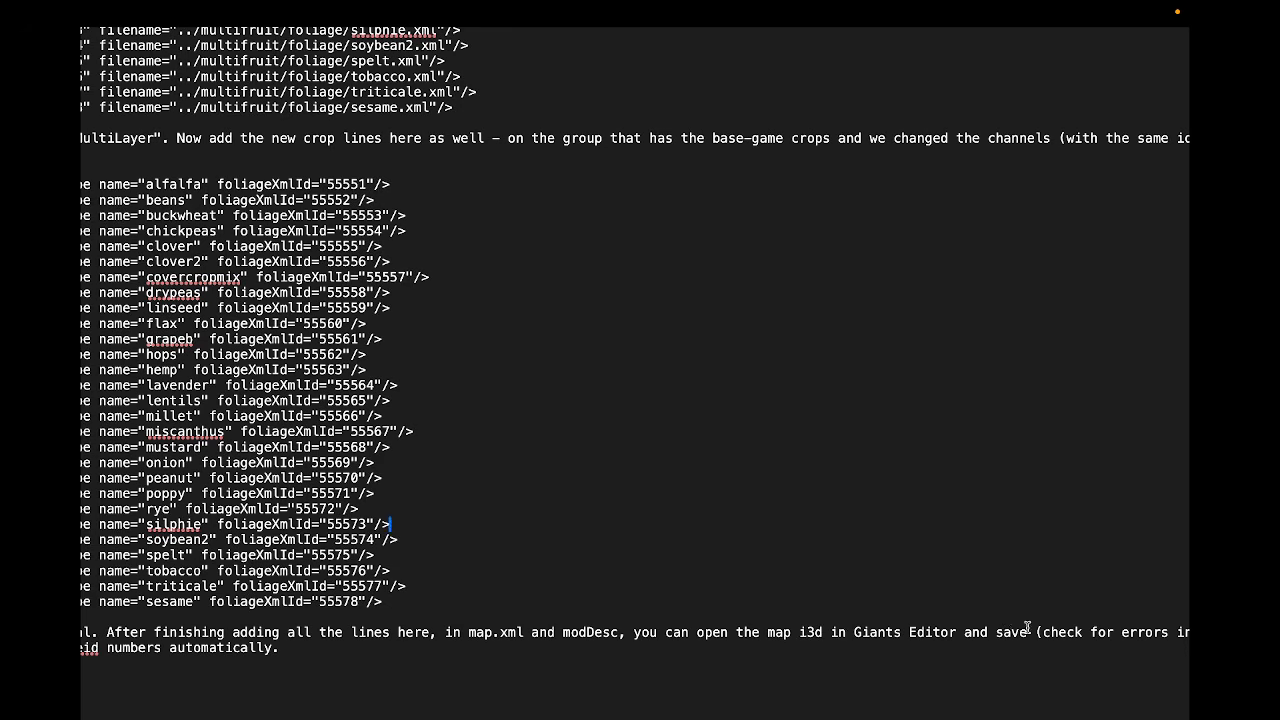
{"action": "scroll", "coordinate": [1020, 630], "scroll_direction": "right", "scroll_amount": 1}
{"action": "scroll", "coordinate": [1025, 632], "scroll_direction": "right", "scroll_amount": 5}
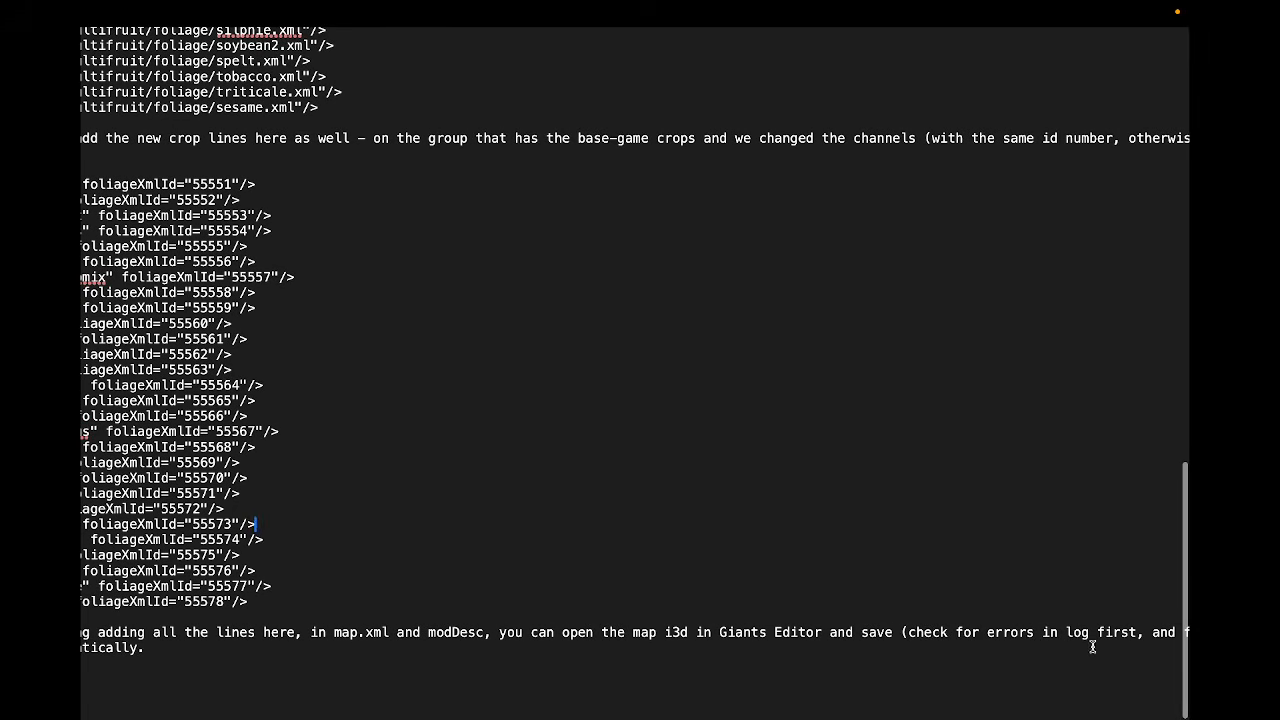
{"action": "scroll", "coordinate": [1097, 645], "scroll_direction": "right", "scroll_amount": 5}
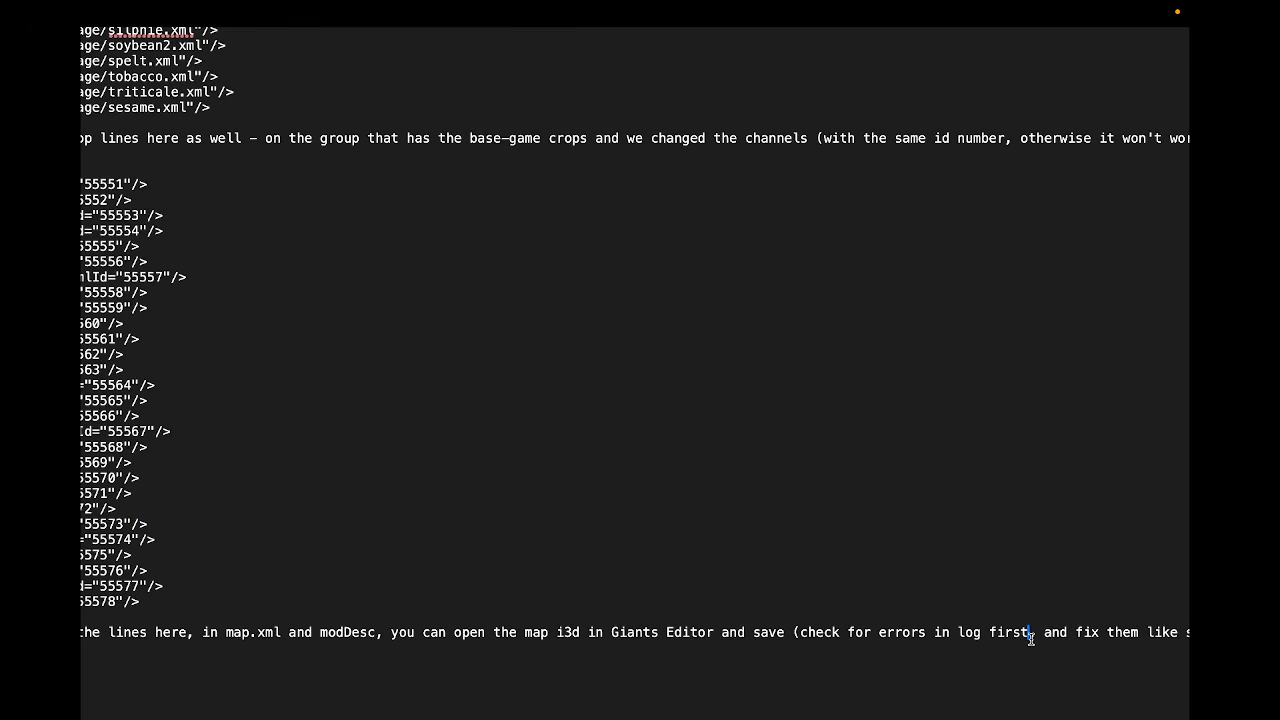
{"action": "left_click", "coordinate": [1066, 634]}
{"action": "scroll", "coordinate": [1094, 634], "scroll_direction": "right", "scroll_amount": 6}
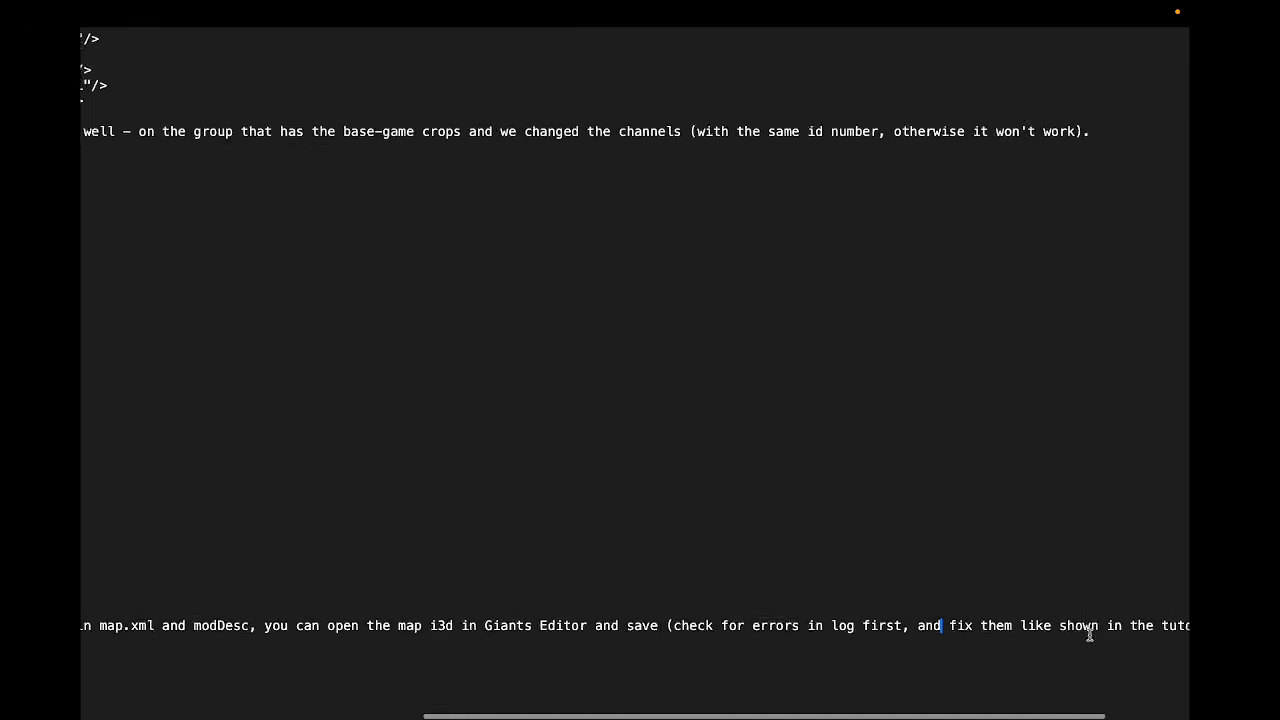
{"action": "scroll", "coordinate": [1071, 634], "scroll_direction": "left", "scroll_amount": 10}
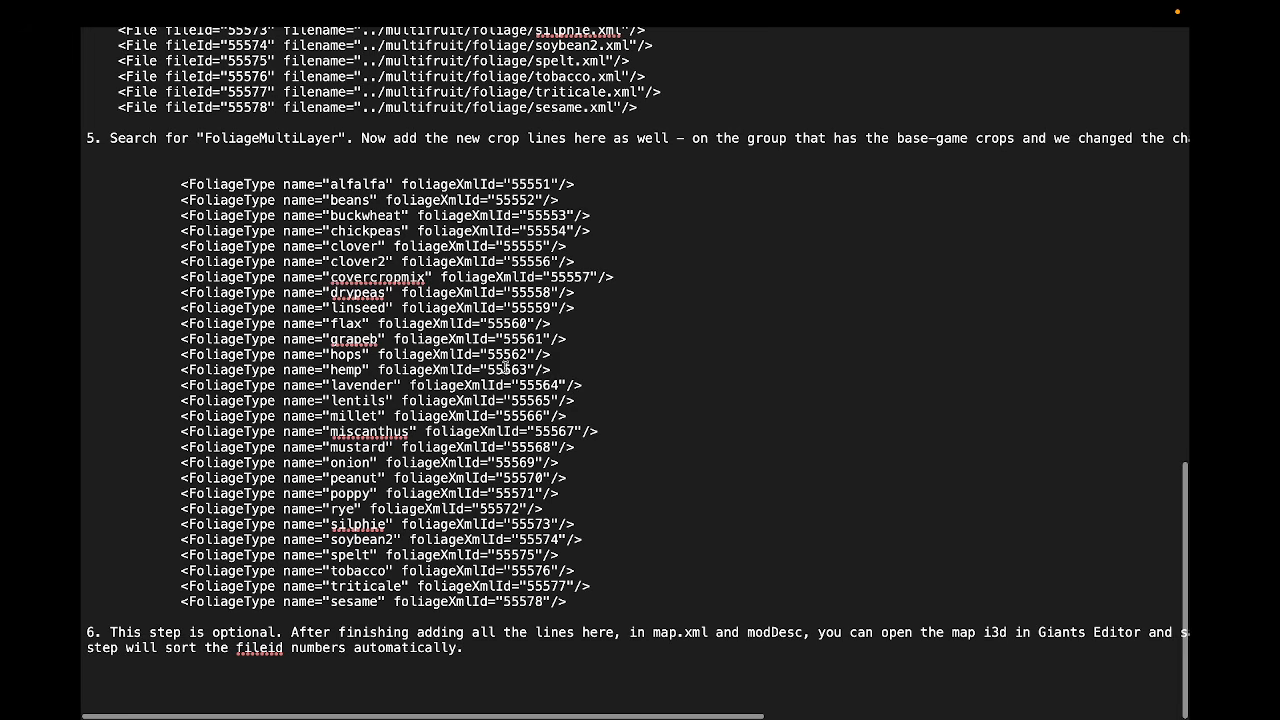
Review steps 3 to 5 of the instructions, comparing the base-game crop addresses, new crop file lines and FoliageType lines.
{"action": "scroll", "coordinate": [505, 367], "scroll_direction": "up", "scroll_amount": 5}
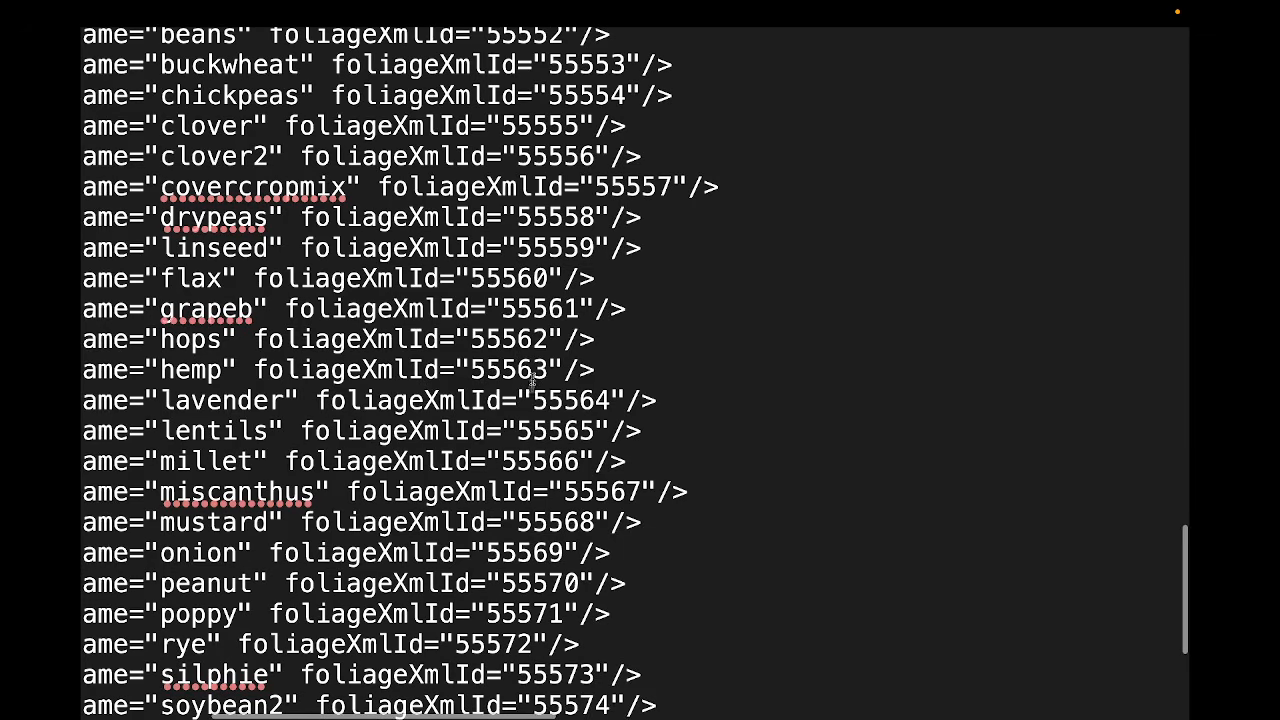
{"action": "scroll", "coordinate": [532, 378], "scroll_direction": "down", "scroll_amount": 5}
{"action": "scroll", "coordinate": [395, 368], "scroll_direction": "up", "scroll_amount": 3}
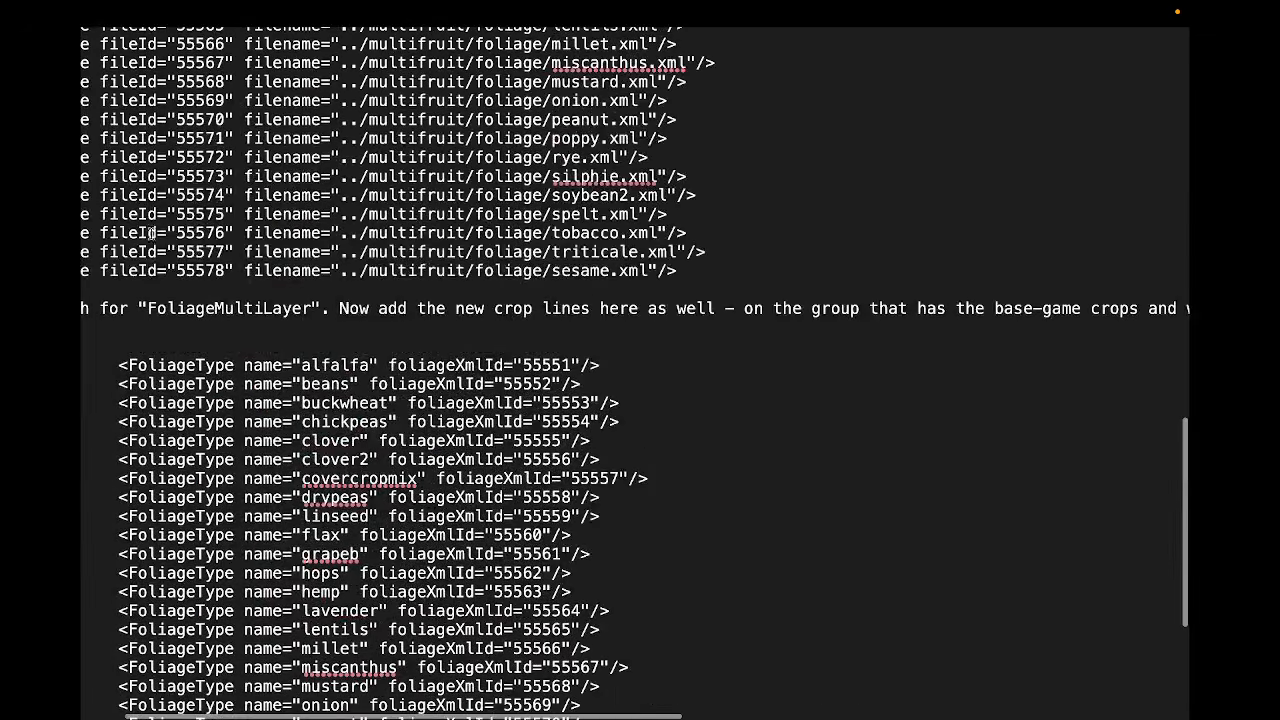
{"action": "scroll", "coordinate": [240, 295], "scroll_direction": "up", "scroll_amount": 10}
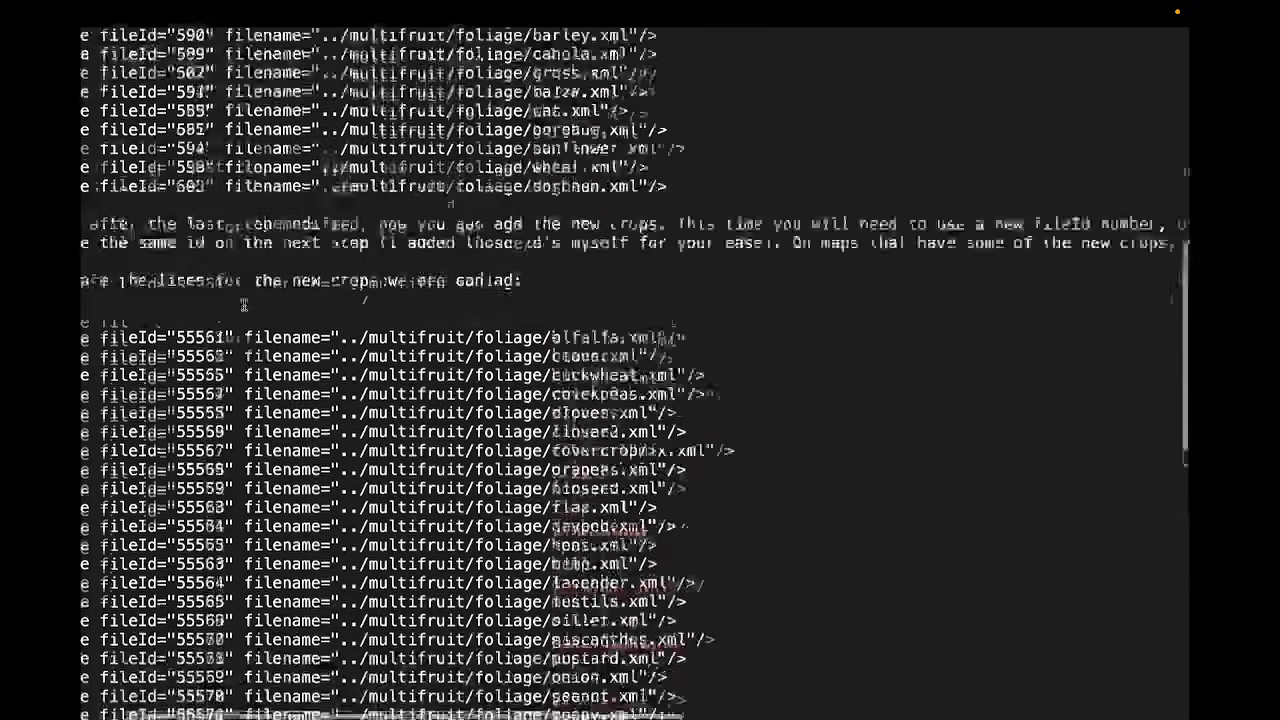
{"action": "scroll", "coordinate": [243, 304], "scroll_direction": "up", "scroll_amount": 5}
{"action": "scroll", "coordinate": [243, 306], "scroll_direction": "down", "scroll_amount": 8}
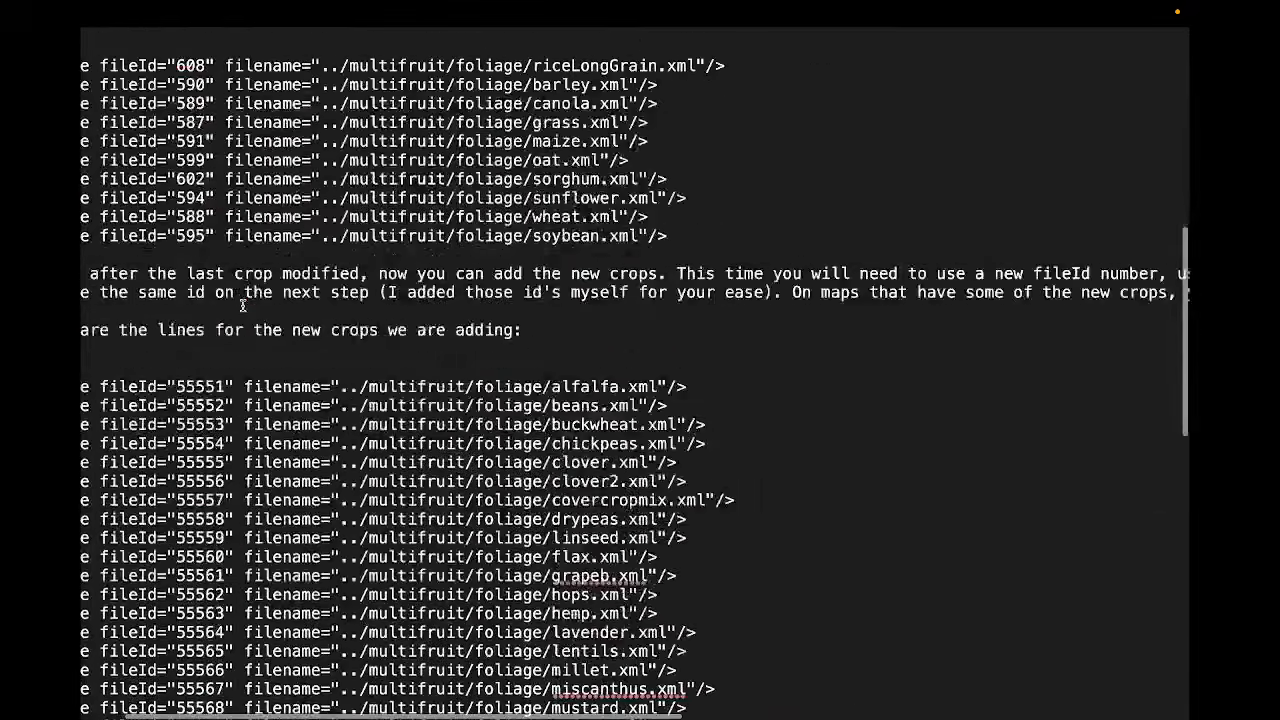
{"action": "scroll", "coordinate": [243, 306], "scroll_direction": "left", "scroll_amount": 3}
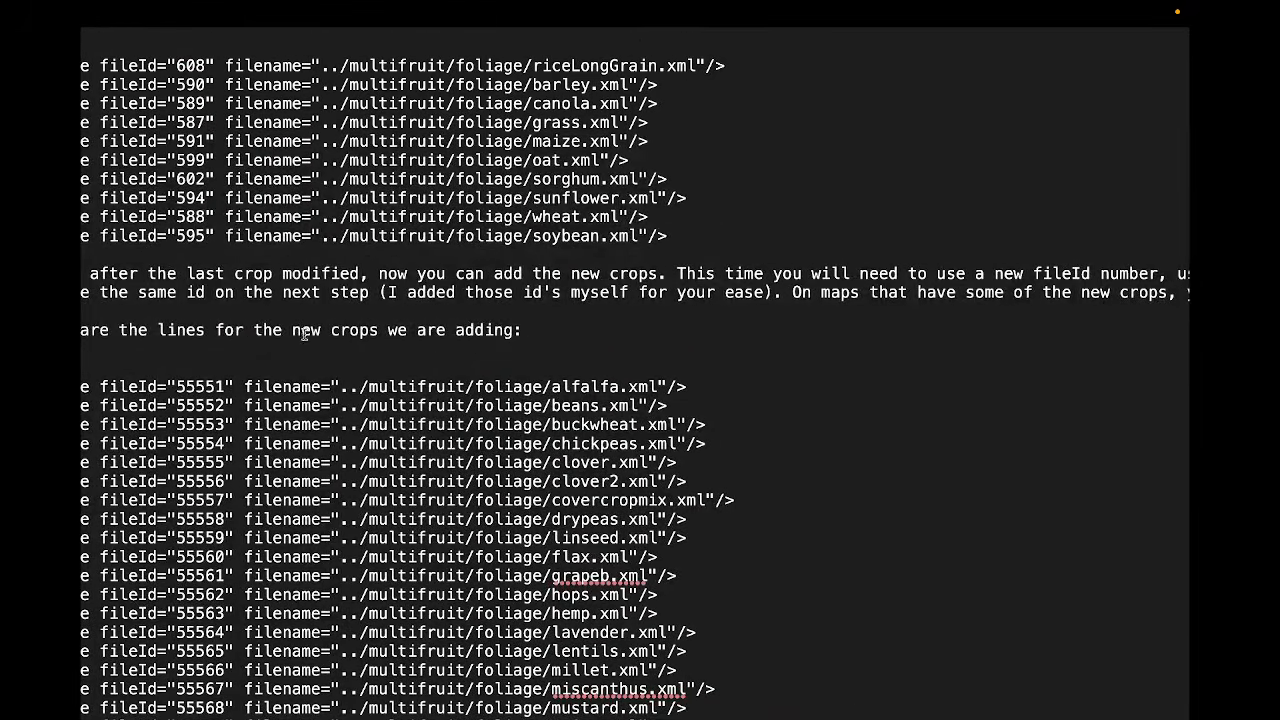
{"action": "scroll", "coordinate": [305, 338], "scroll_direction": "up", "scroll_amount": 3}
{"action": "scroll", "coordinate": [312, 350], "scroll_direction": "down", "scroll_amount": 8}
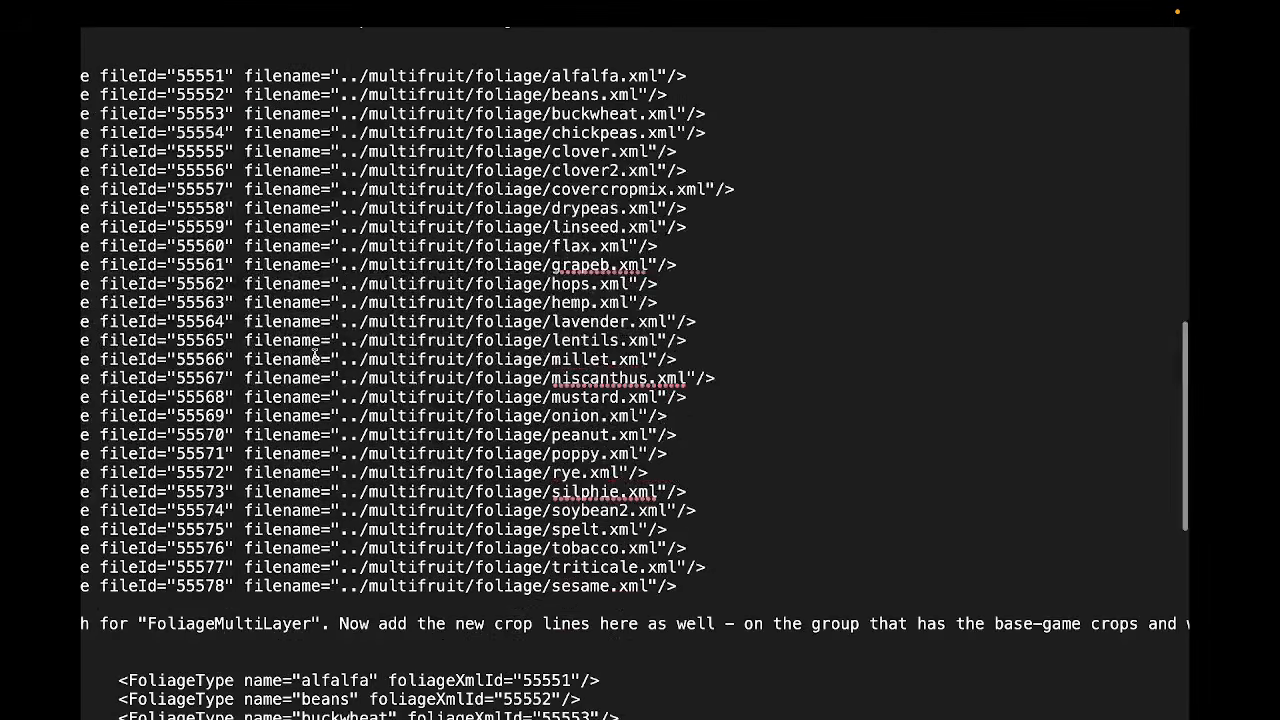
{"action": "scroll", "coordinate": [315, 354], "scroll_direction": "up", "scroll_amount": 5}
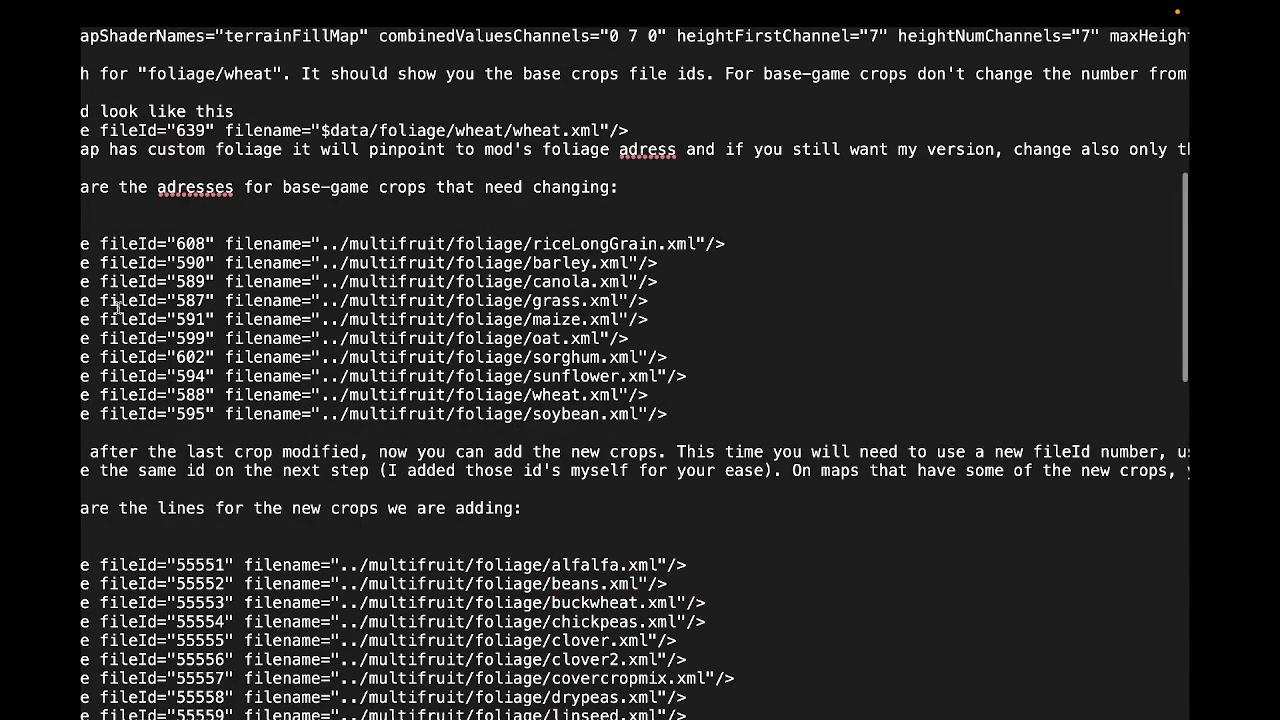
{"action": "scroll", "coordinate": [100, 353], "scroll_direction": "left", "scroll_amount": 3}
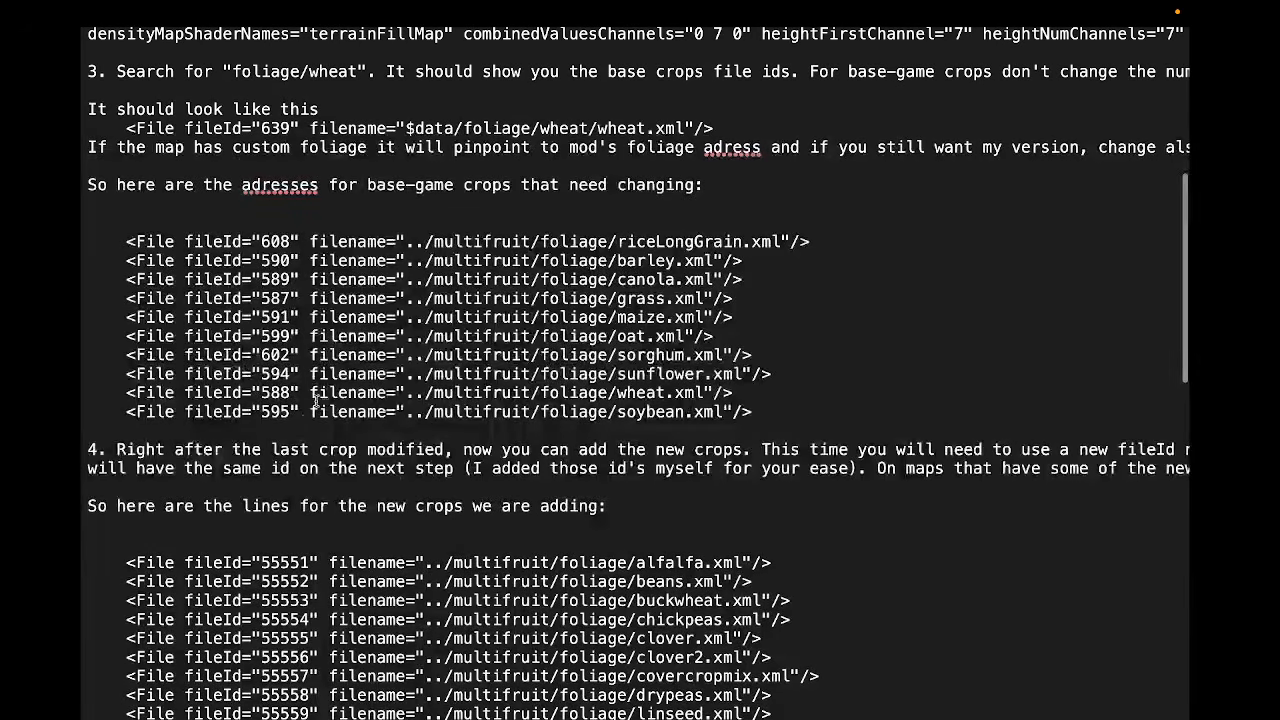
{"action": "scroll", "coordinate": [263, 578], "scroll_direction": "down", "scroll_amount": 5}
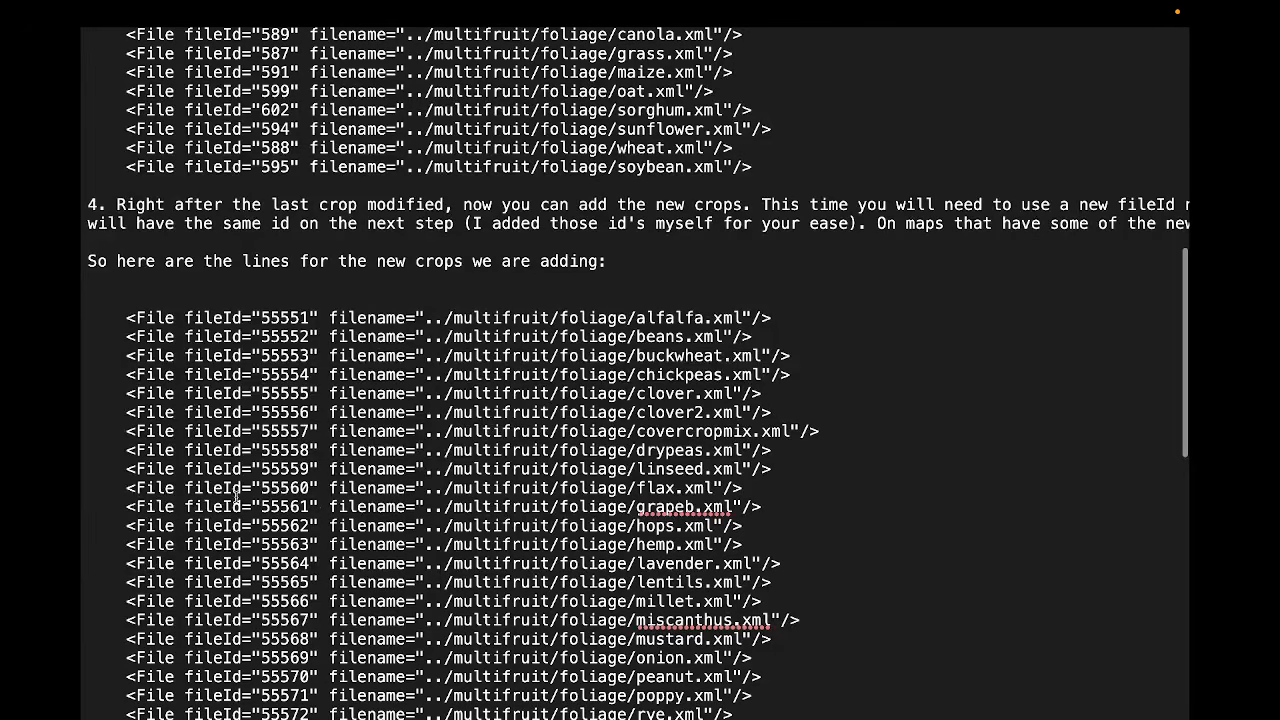
{"action": "scroll", "coordinate": [410, 467], "scroll_direction": "down", "scroll_amount": 4}
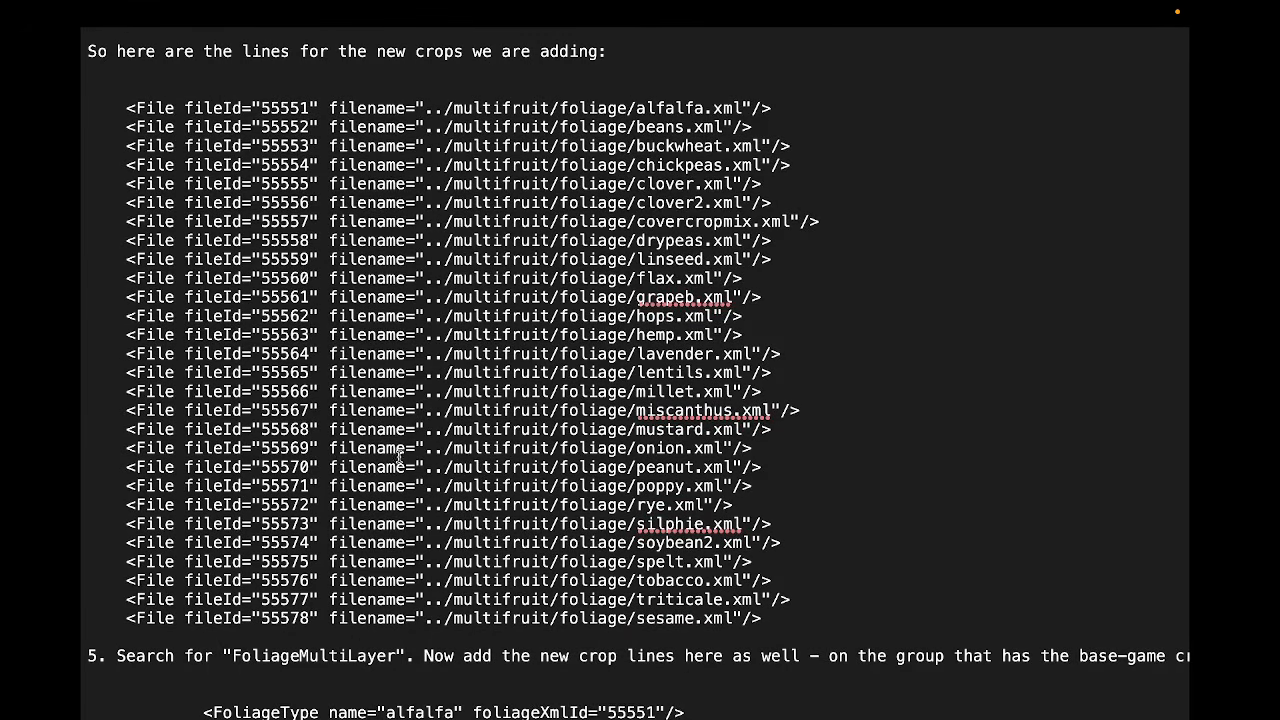
{"action": "scroll", "coordinate": [398, 457], "scroll_direction": "down", "scroll_amount": 12}
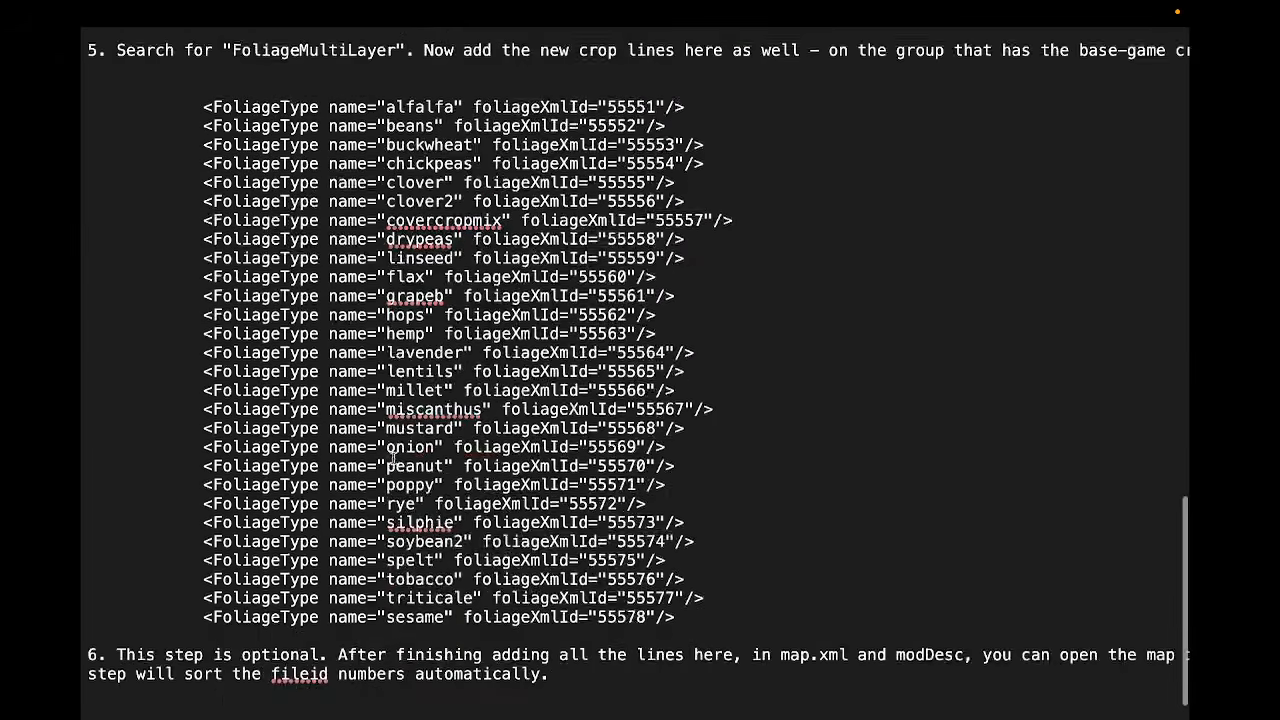
Recheck the instructions from the base-game crop addresses through the new crop File lines to the FoliageType lines of step 5.
{"action": "scroll", "coordinate": [393, 459], "scroll_direction": "down", "scroll_amount": 1}
{"action": "scroll", "coordinate": [391, 459], "scroll_direction": "up", "scroll_amount": 20}
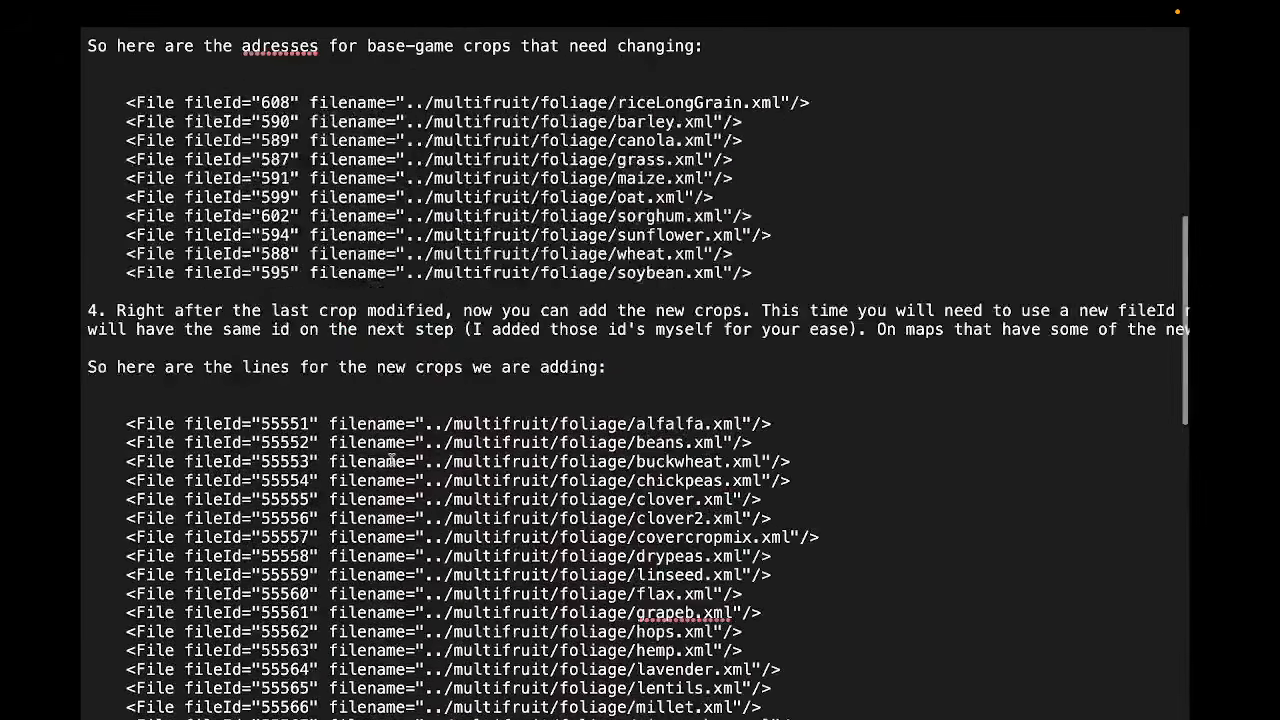
{"action": "scroll", "coordinate": [390, 457], "scroll_direction": "down", "scroll_amount": 16}
{"action": "scroll", "coordinate": [391, 458], "scroll_direction": "down", "scroll_amount": 1}
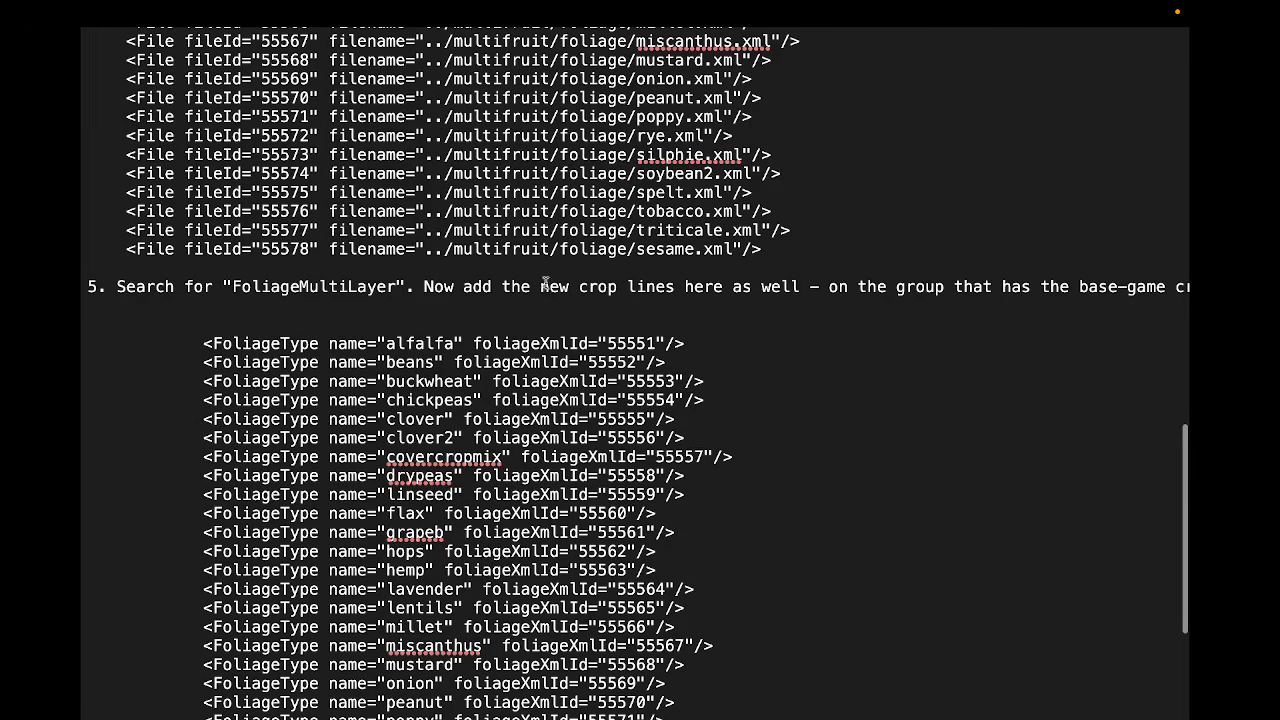
{"action": "scroll", "coordinate": [546, 283], "scroll_direction": "down", "scroll_amount": 5}
{"action": "scroll", "coordinate": [508, 333], "scroll_direction": "up", "scroll_amount": 8}
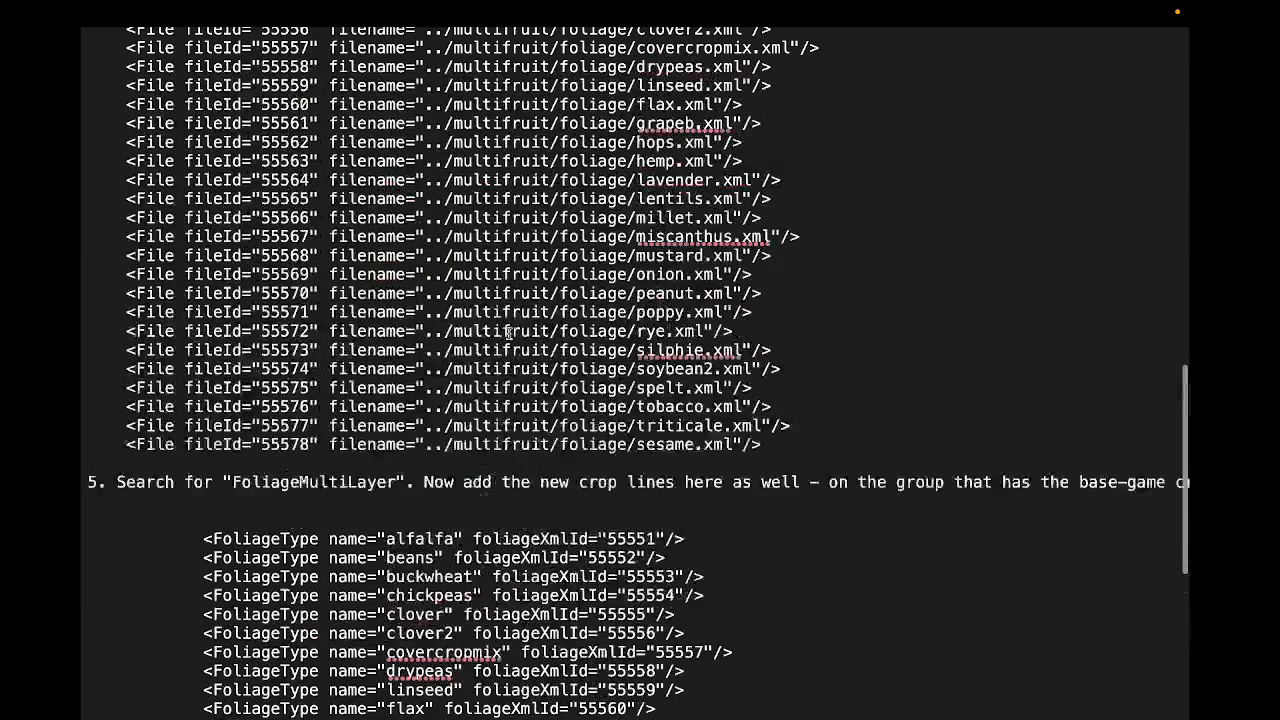
Close map.i3d and its instructions file, and switch to the map folder in Finder.
{"action": "key", "text": "ctrl+Left"}
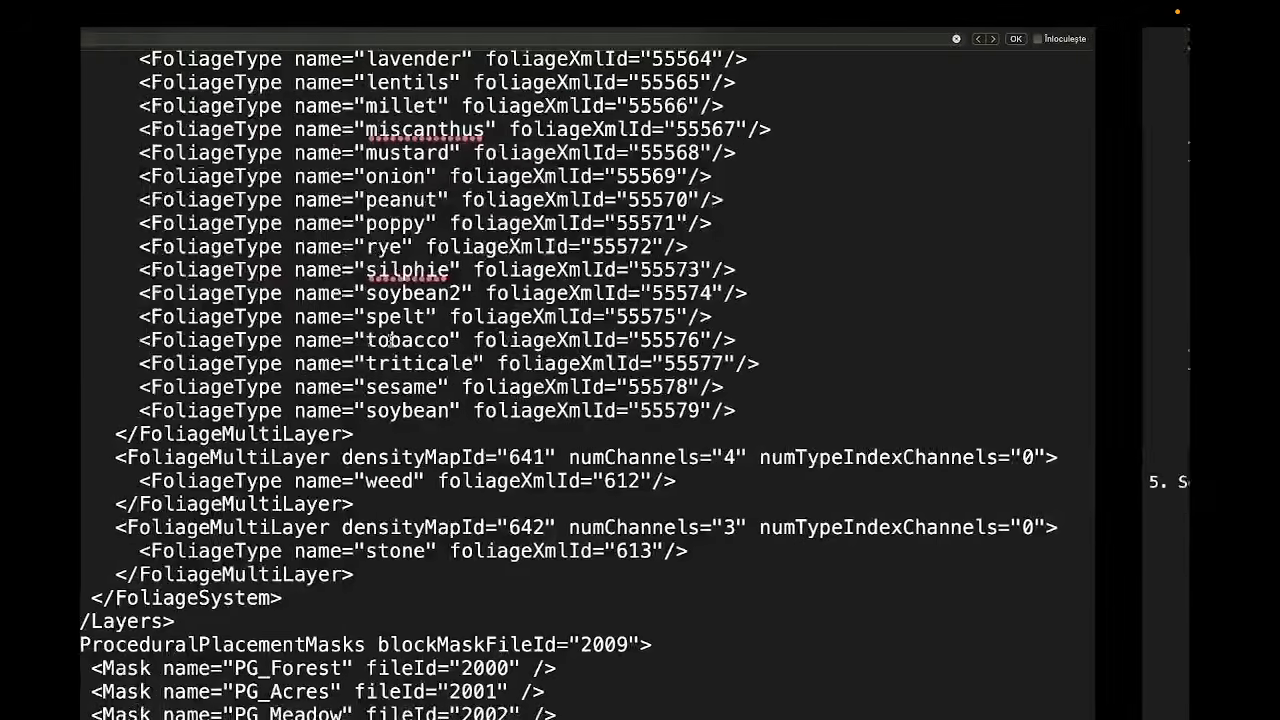
{"action": "left_click", "coordinate": [495, 343]}
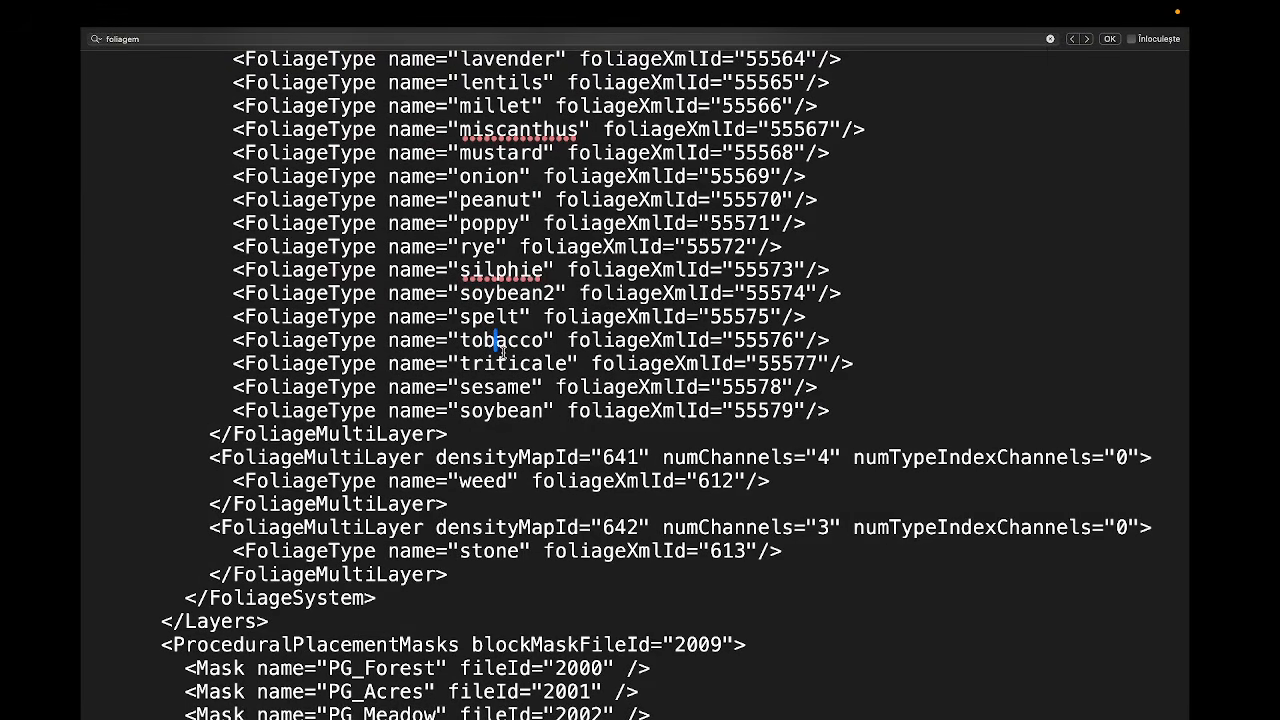
{"action": "key", "text": "ctrl+Left"}
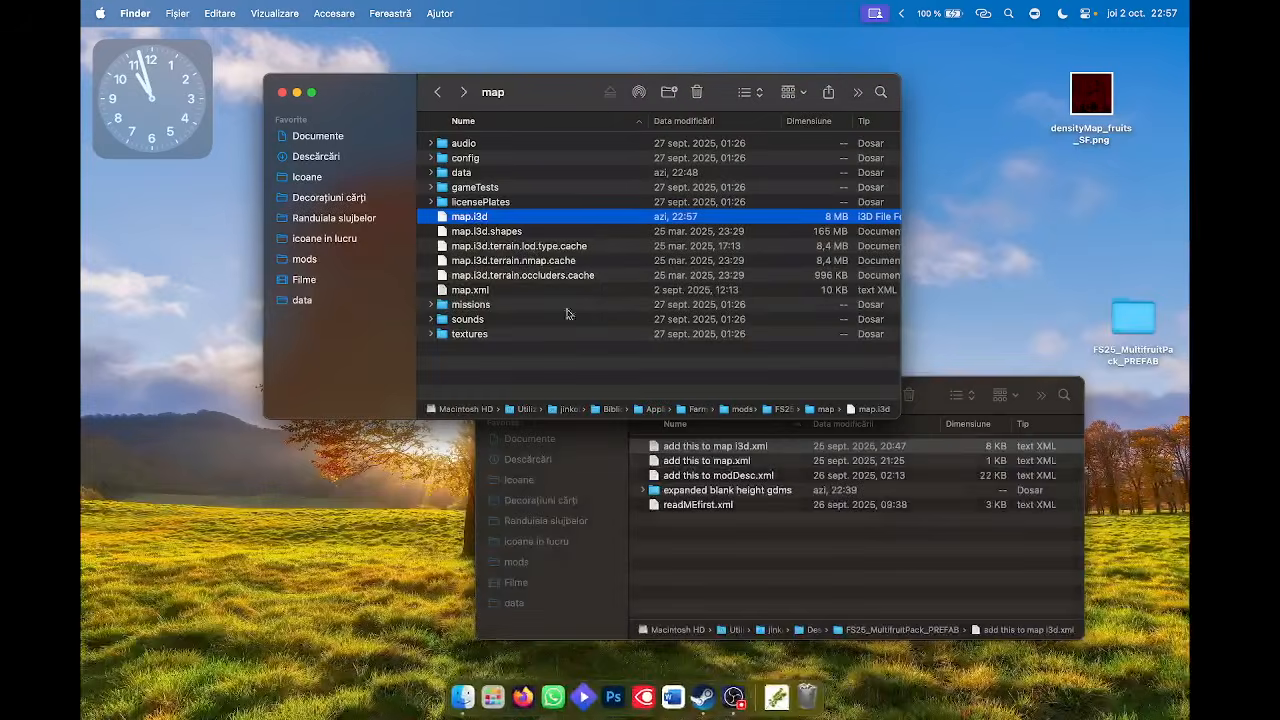
{"action": "left_click", "coordinate": [516, 348]}
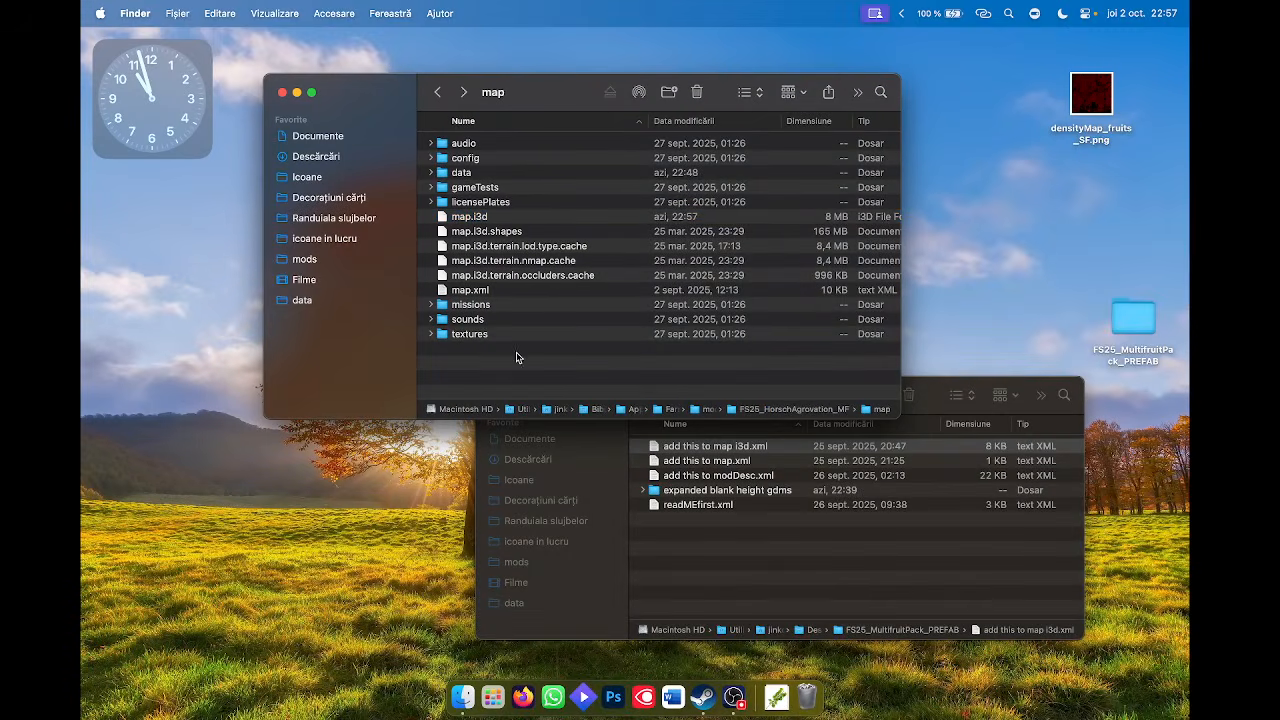
Open "add this to map.xml" from the FS25_MultifruitPack_PREFAB folder and show it full screen.
{"action": "left_click", "coordinate": [766, 591]}
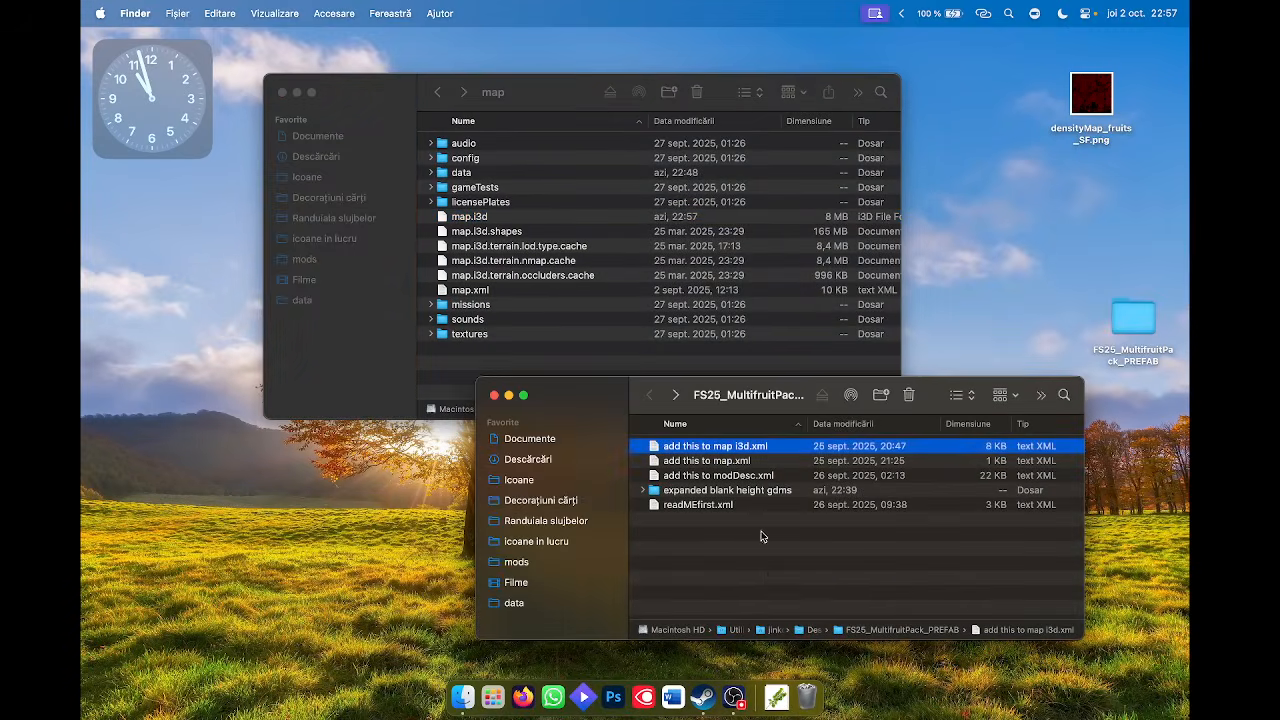
{"action": "left_click", "coordinate": [729, 463]}
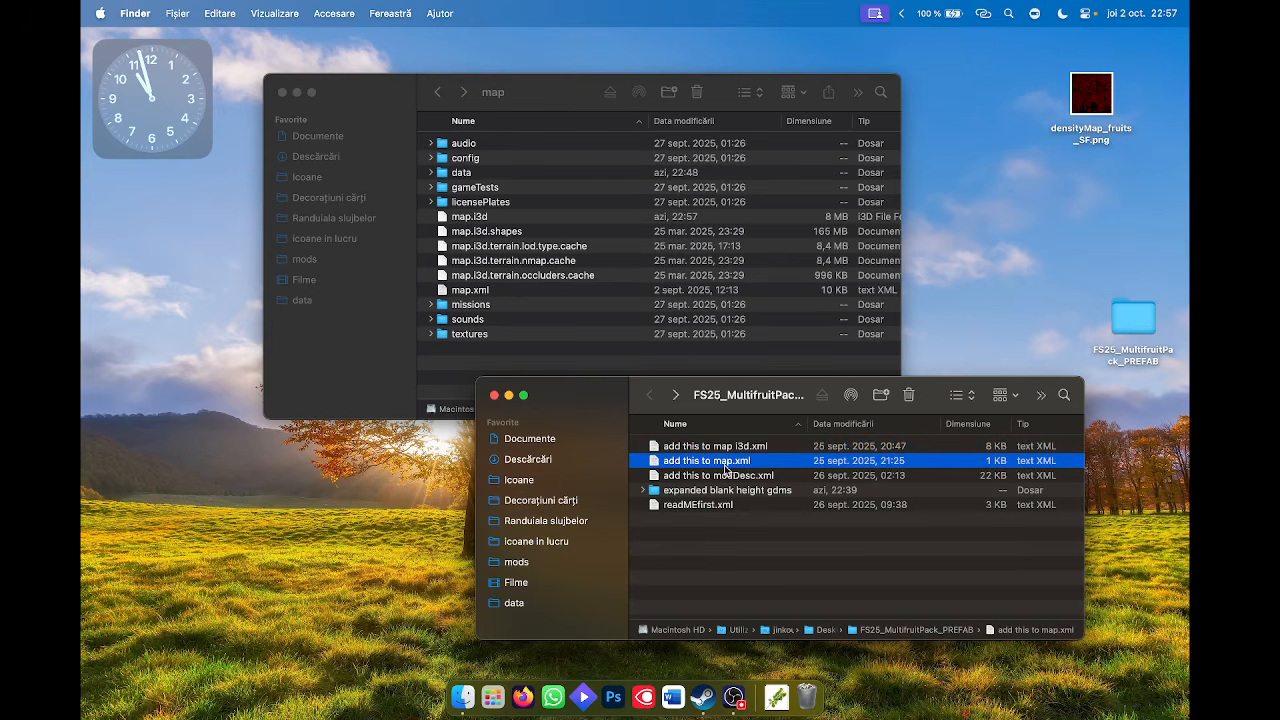
{"action": "left_click", "coordinate": [724, 466]}
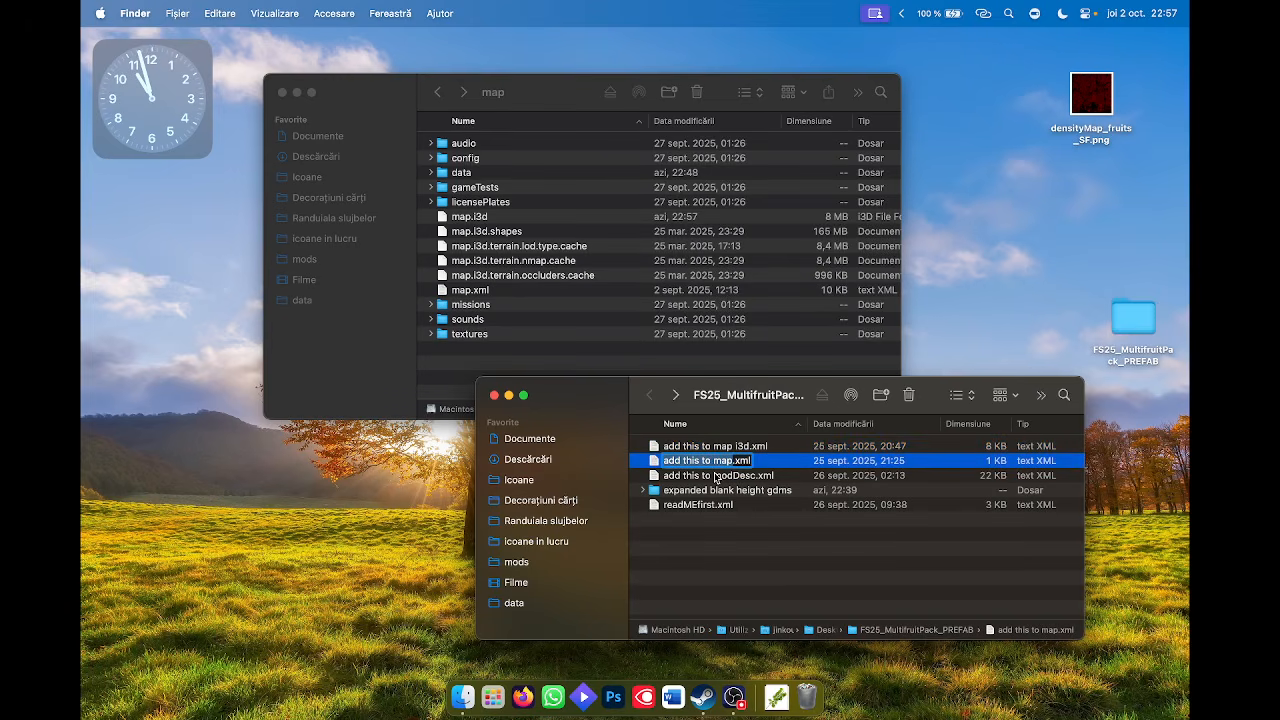
{"action": "left_click", "coordinate": [716, 478]}
{"action": "double_click", "coordinate": [716, 463]}
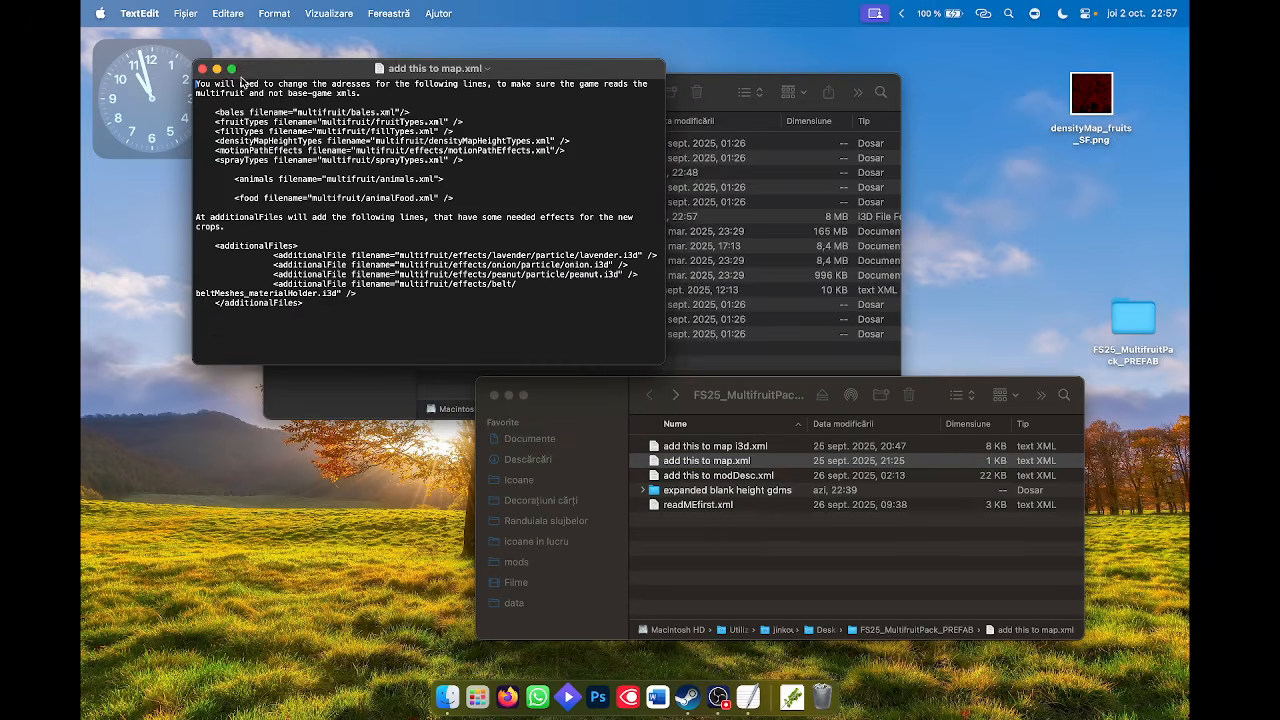
{"action": "left_click", "coordinate": [231, 68]}
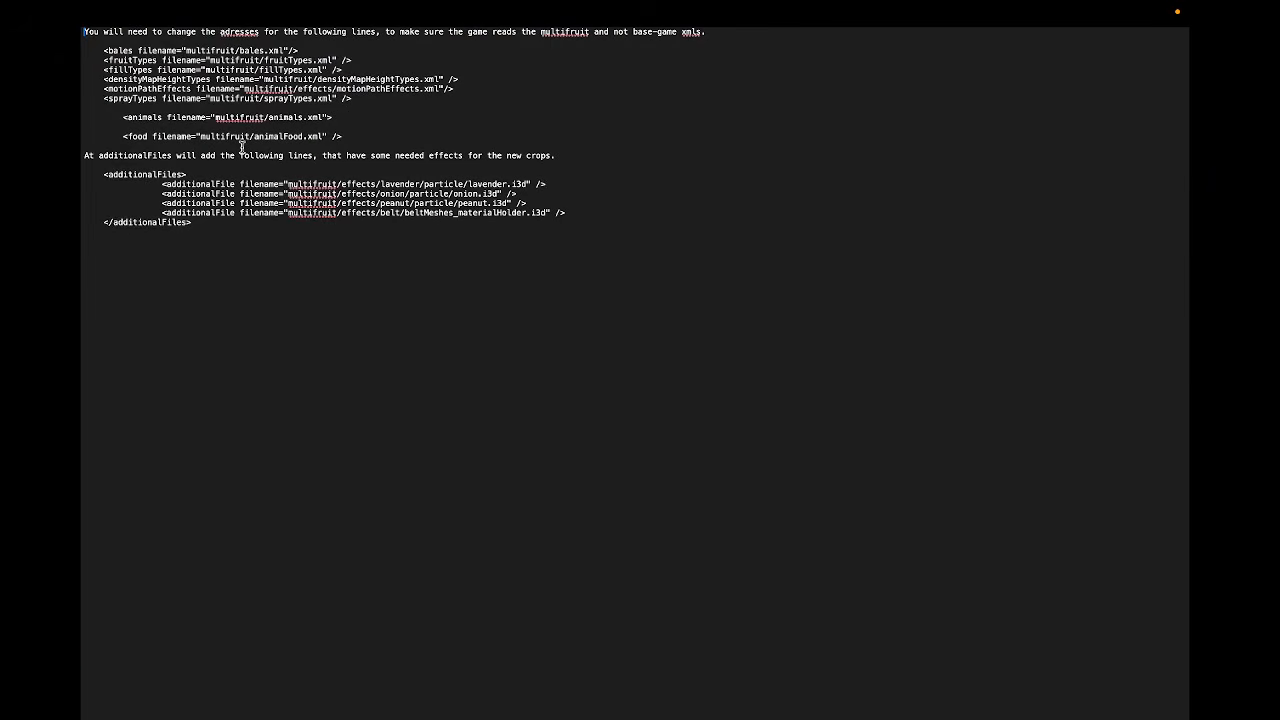
Open map.xml from the map folder and show it full screen.
{"action": "key", "text": "ctrl+Left"}
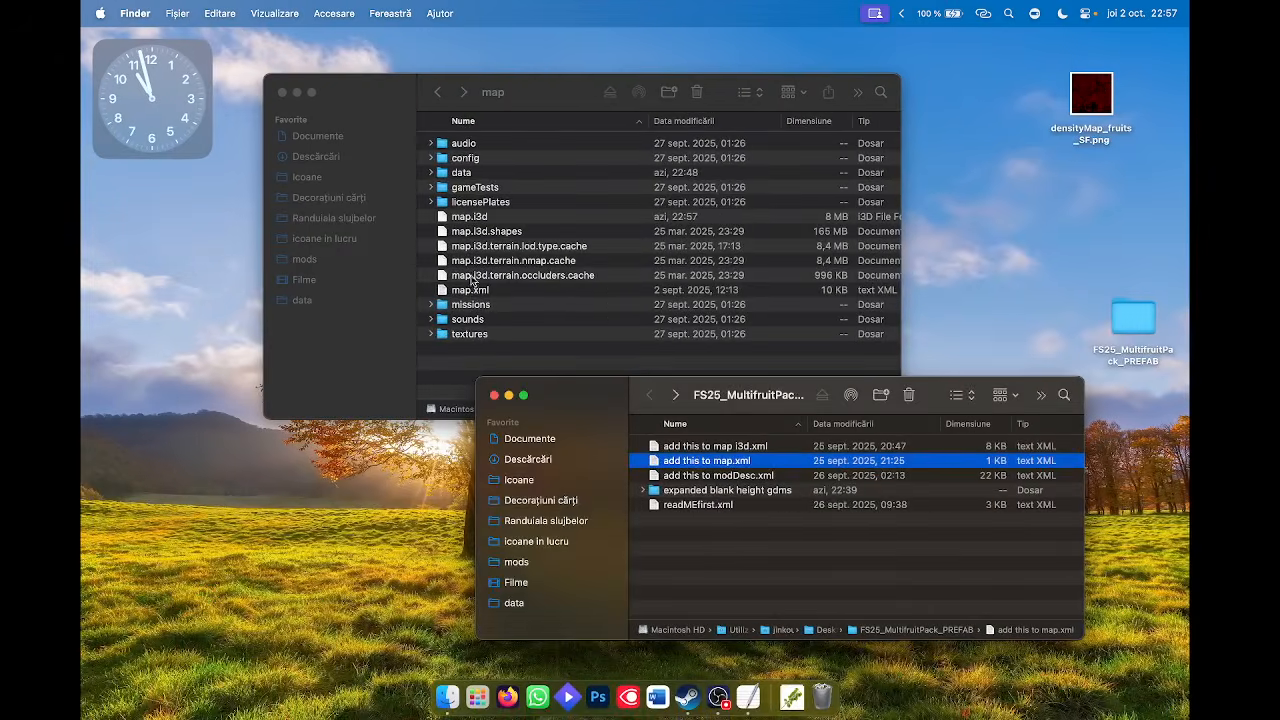
{"action": "left_click", "coordinate": [474, 290]}
{"action": "double_click", "coordinate": [474, 290]}
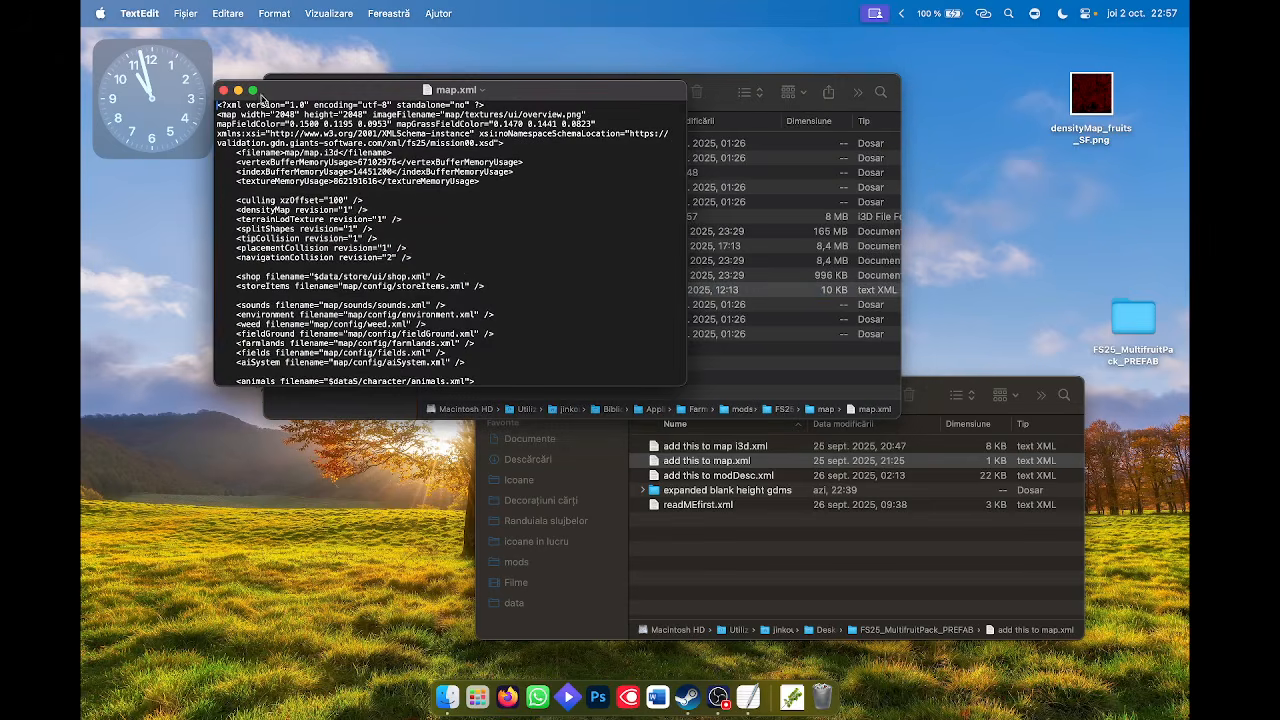
{"action": "left_click", "coordinate": [257, 93]}
Enlarge the instructions text and read which filename addresses and additionalFile lines map.xml needs.
{"action": "key", "text": "ctrl+Right"}
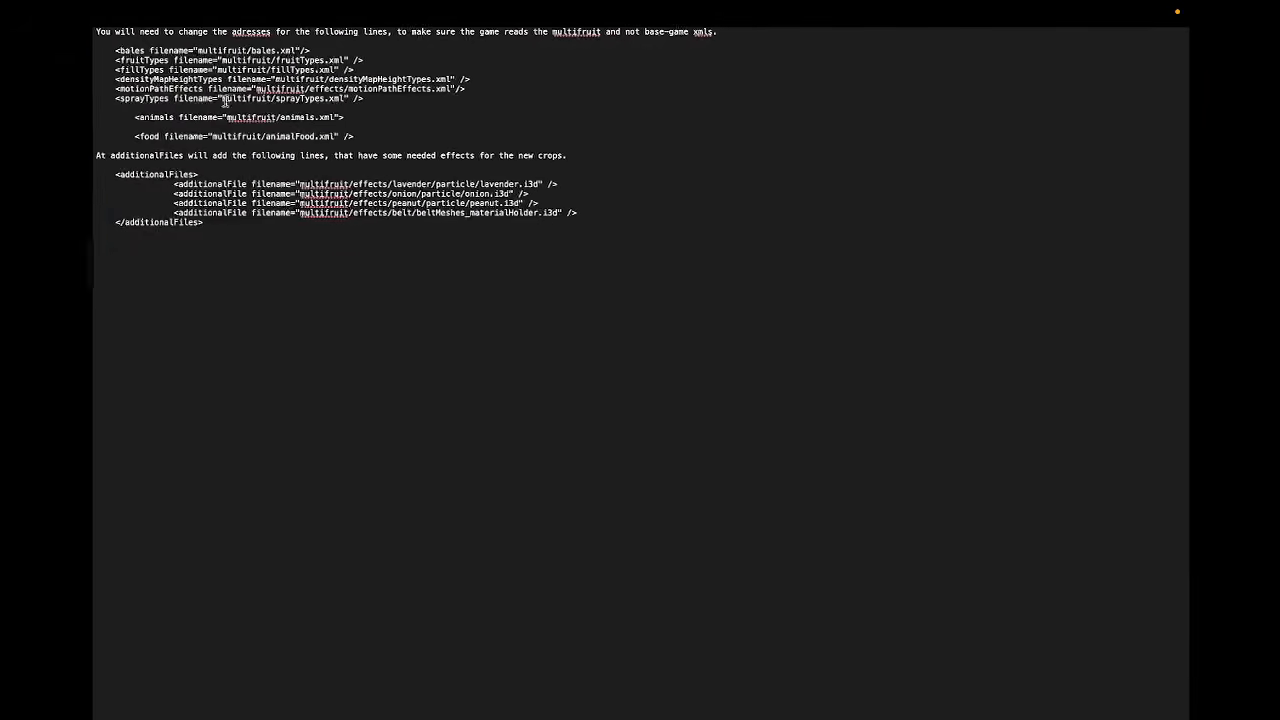
{"action": "scroll", "coordinate": [170, 75], "scroll_direction": "up", "scroll_amount": 4}
{"action": "scroll", "coordinate": [170, 75], "scroll_direction": "up", "scroll_amount": 2}
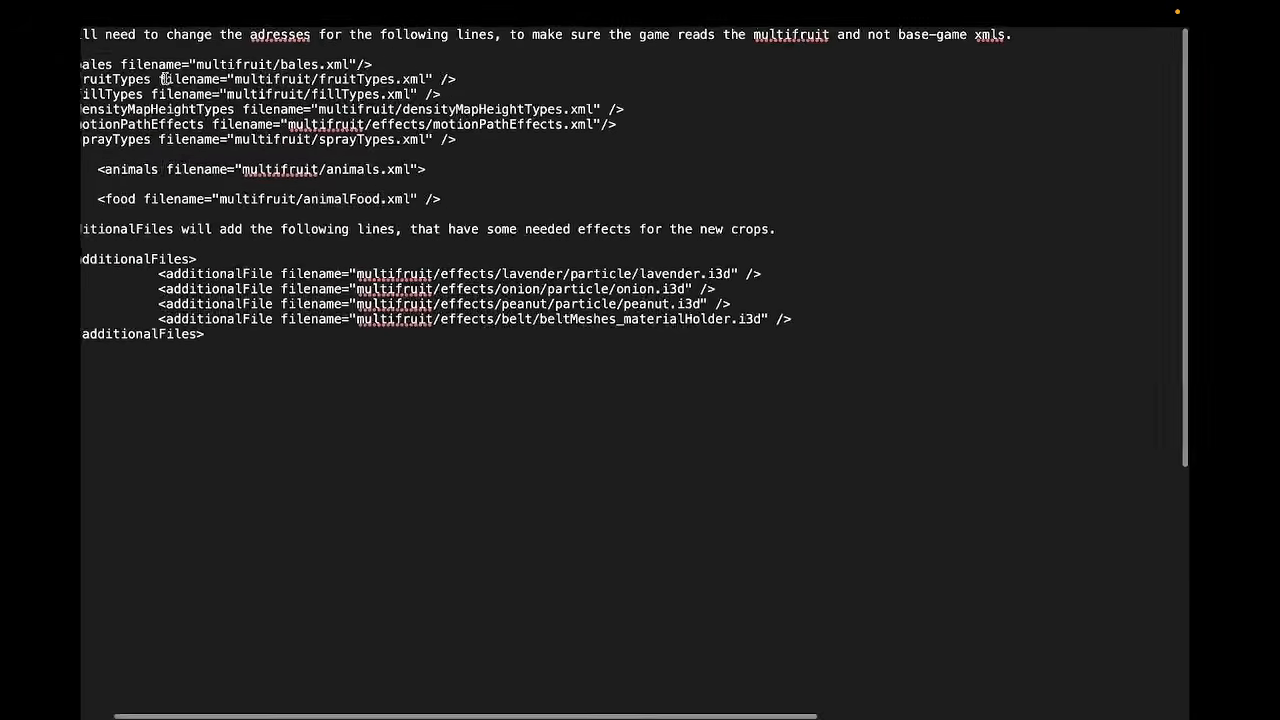
{"action": "scroll", "coordinate": [165, 73], "scroll_direction": "left", "scroll_amount": 3}
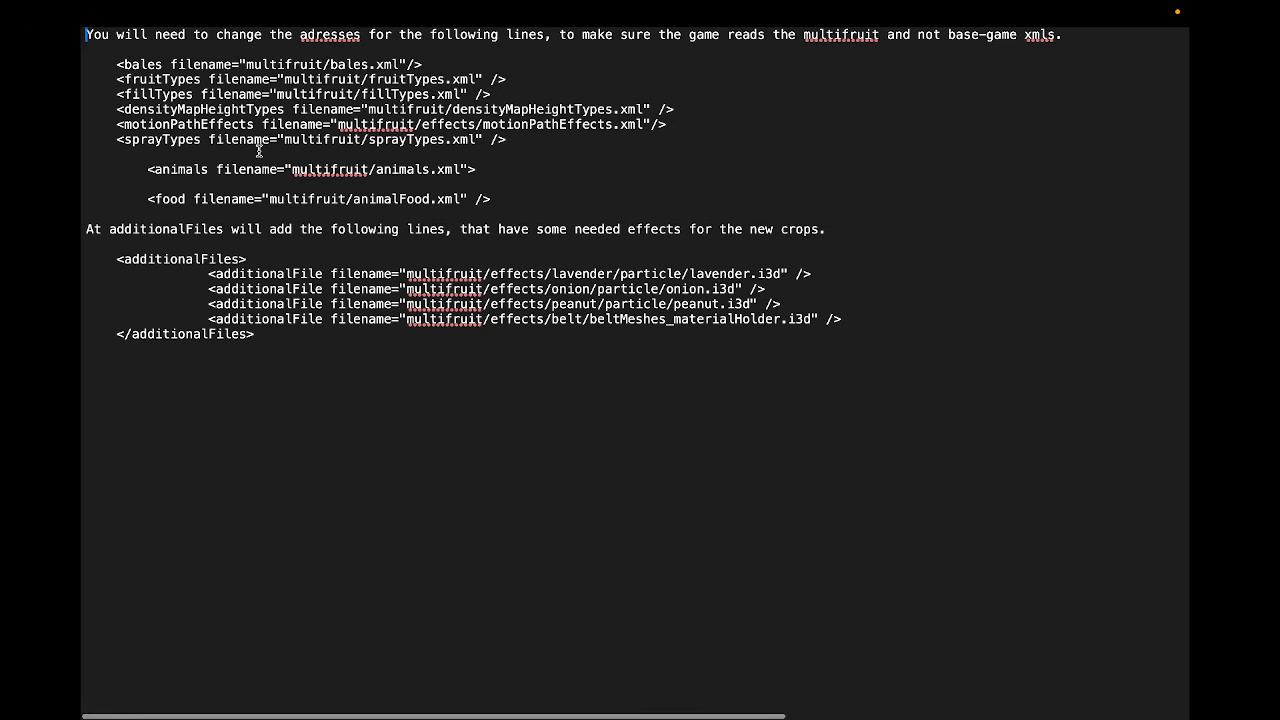
Enlarge the map.xml text and examine its animals, bales, motionPathEffects, fruitTypes and additionalFiles entries against the instructions.
{"action": "key", "text": "ctrl+Left"}
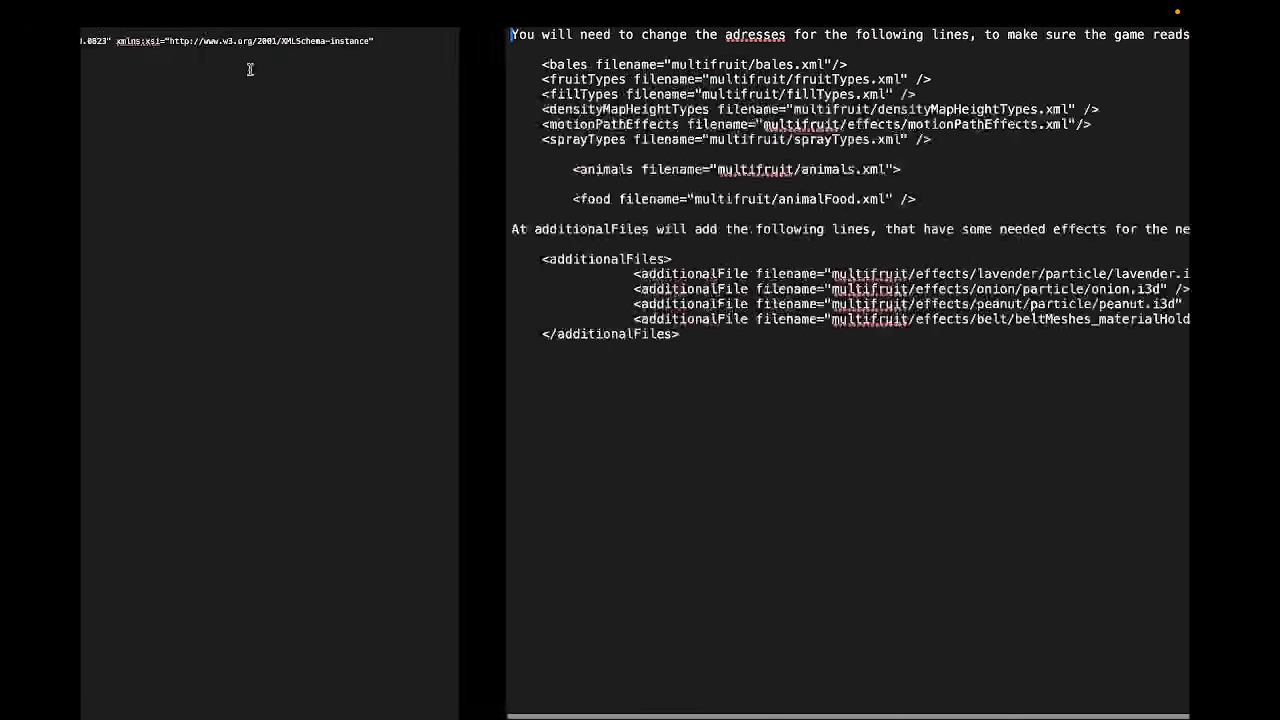
{"action": "scroll", "coordinate": [108, 135], "scroll_direction": "up", "scroll_amount": 5}
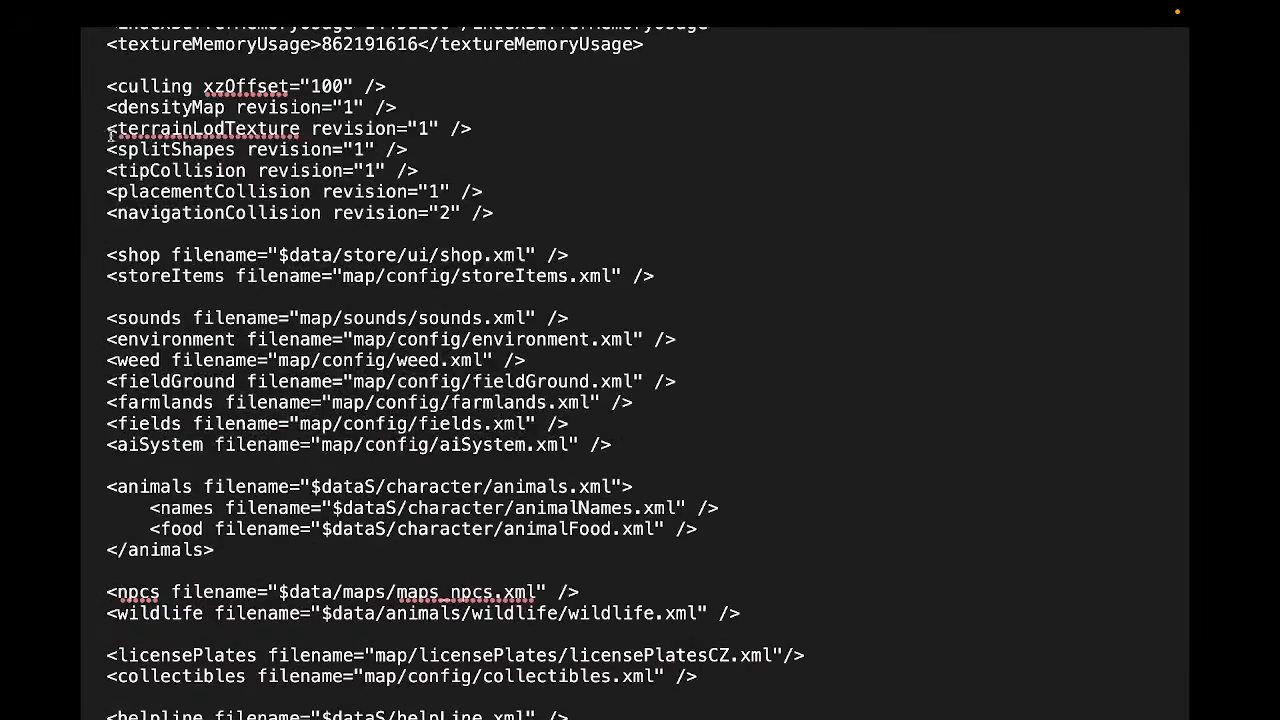
{"action": "scroll", "coordinate": [131, 191], "scroll_direction": "down", "scroll_amount": 10}
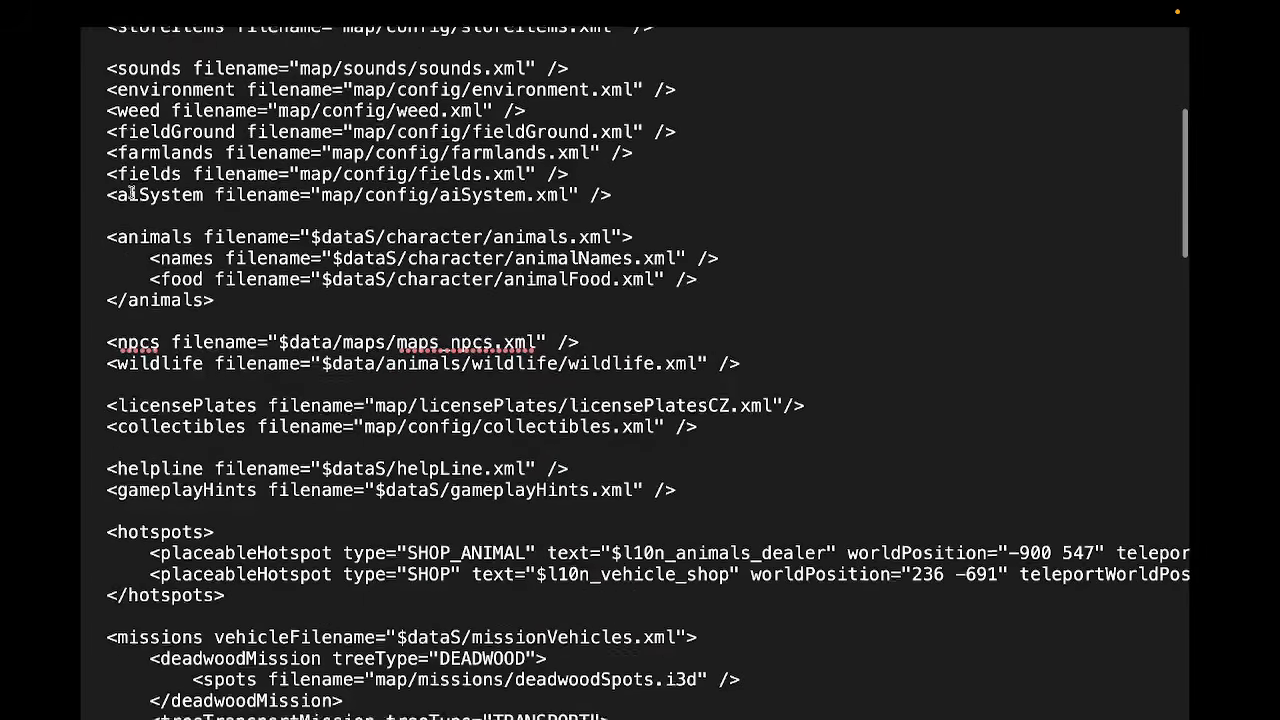
{"action": "scroll", "coordinate": [131, 191], "scroll_direction": "down", "scroll_amount": 13}
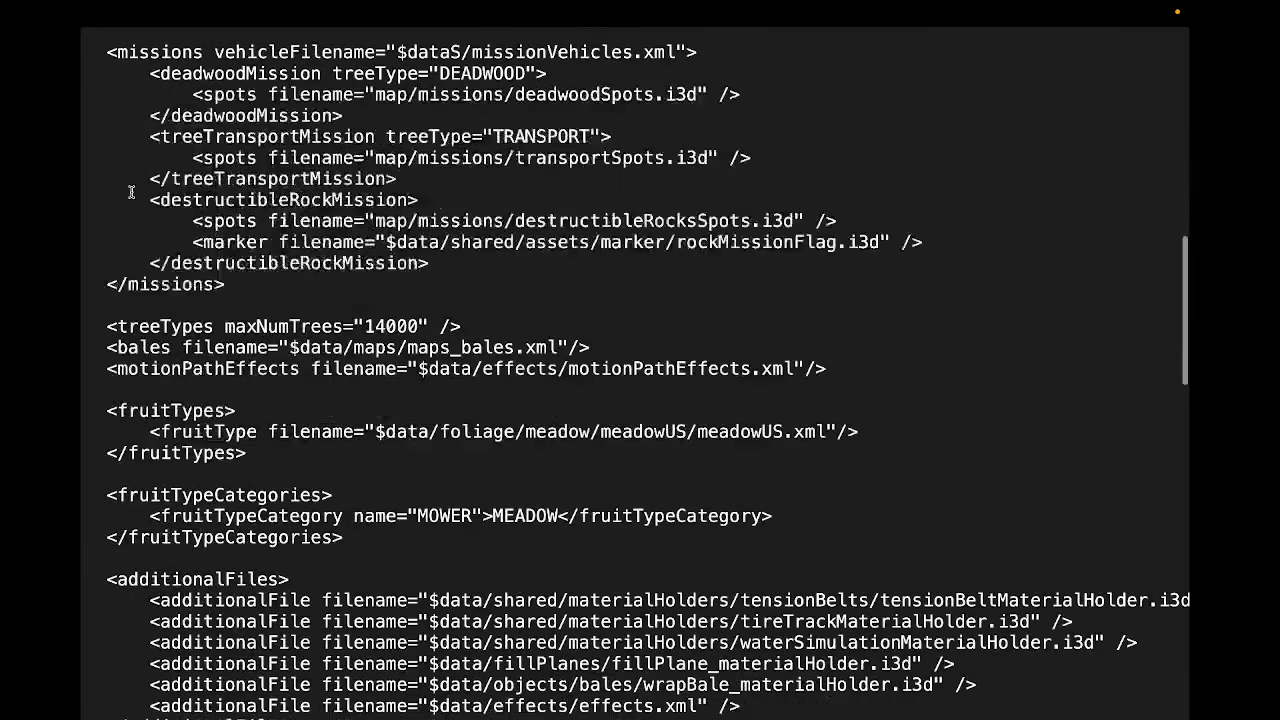
{"action": "scroll", "coordinate": [144, 210], "scroll_direction": "down", "scroll_amount": 1}
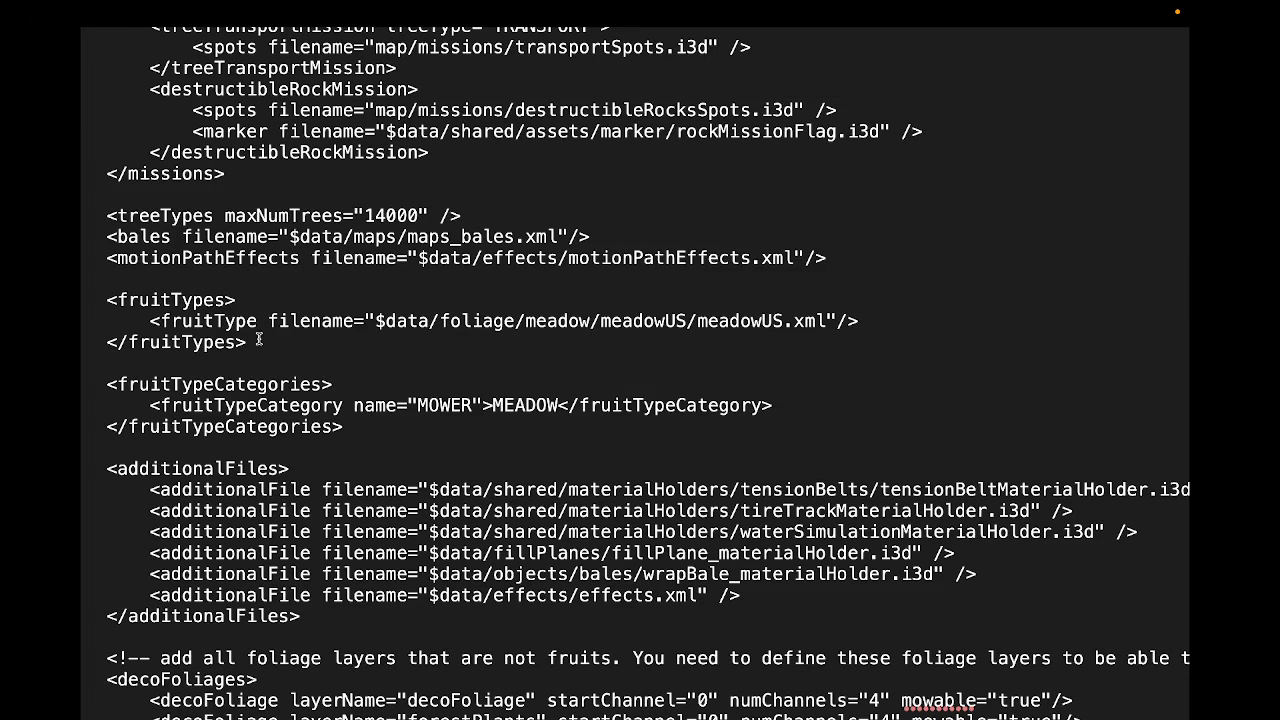
{"action": "scroll", "coordinate": [299, 303], "scroll_direction": "up", "scroll_amount": 1}
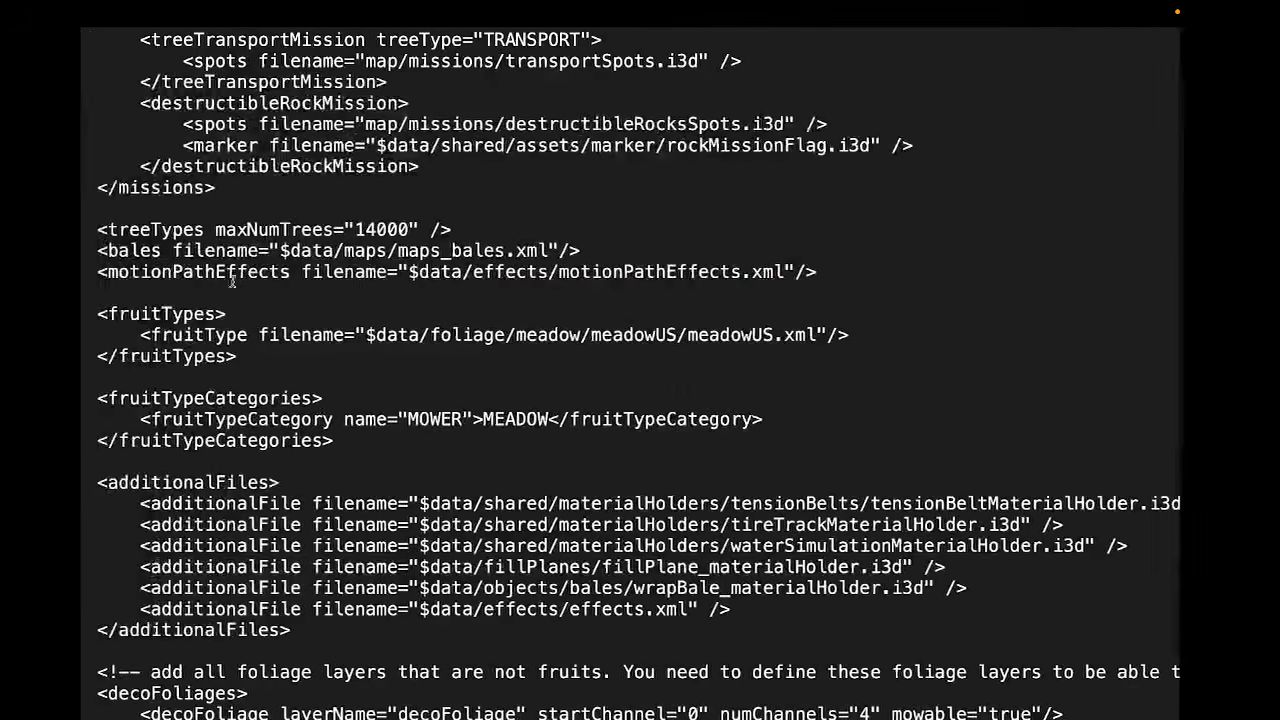
{"action": "scroll", "coordinate": [205, 336], "scroll_direction": "down", "scroll_amount": 5}
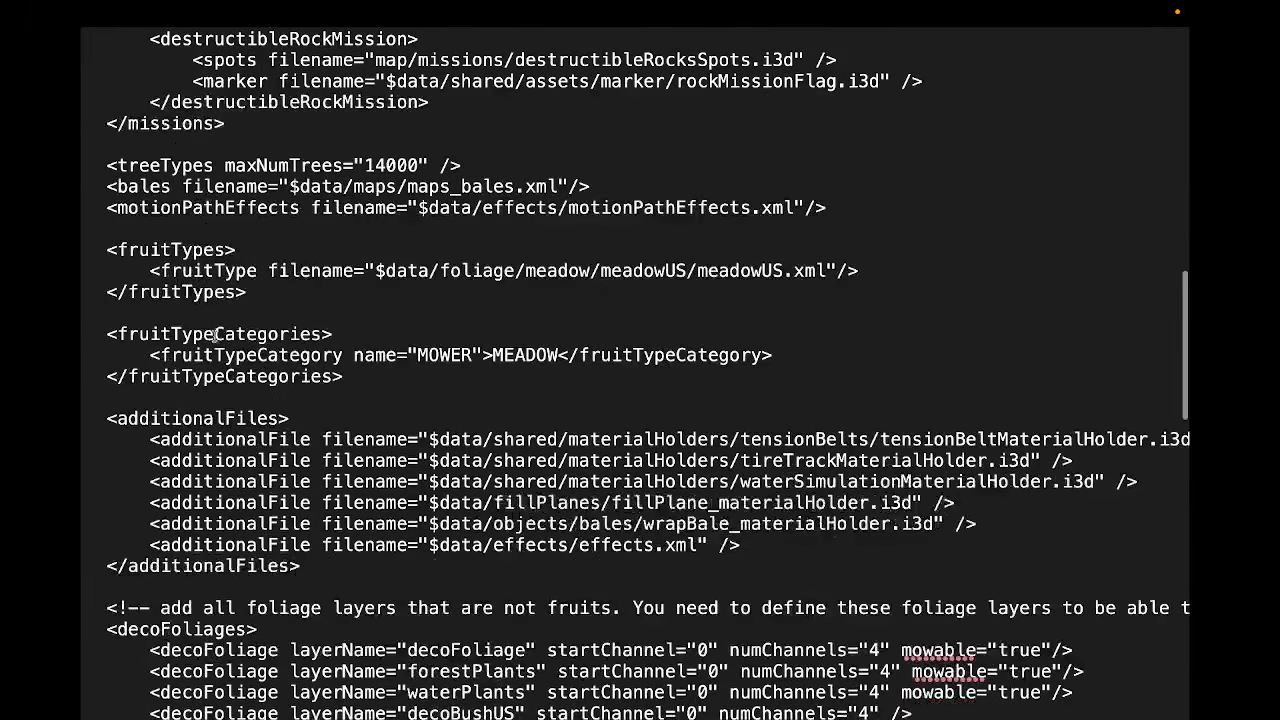
{"action": "scroll", "coordinate": [230, 335], "scroll_direction": "up", "scroll_amount": 14}
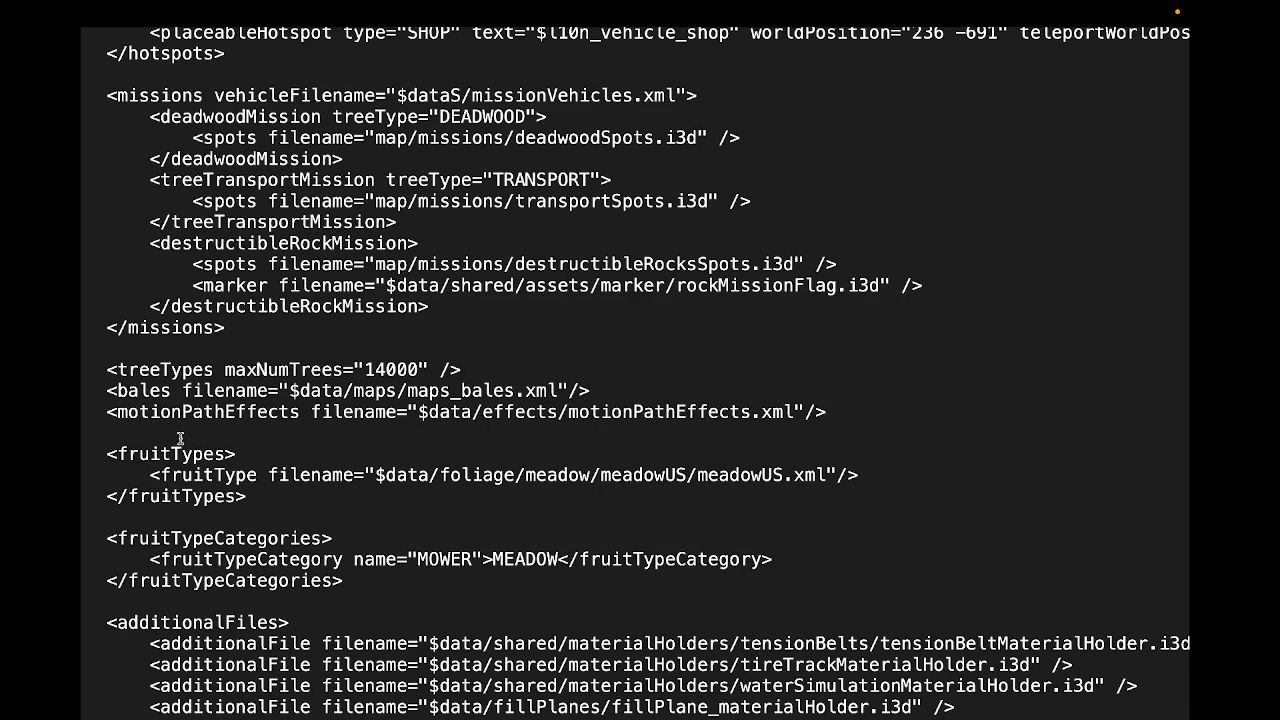
{"action": "scroll", "coordinate": [203, 454], "scroll_direction": "down", "scroll_amount": 5}
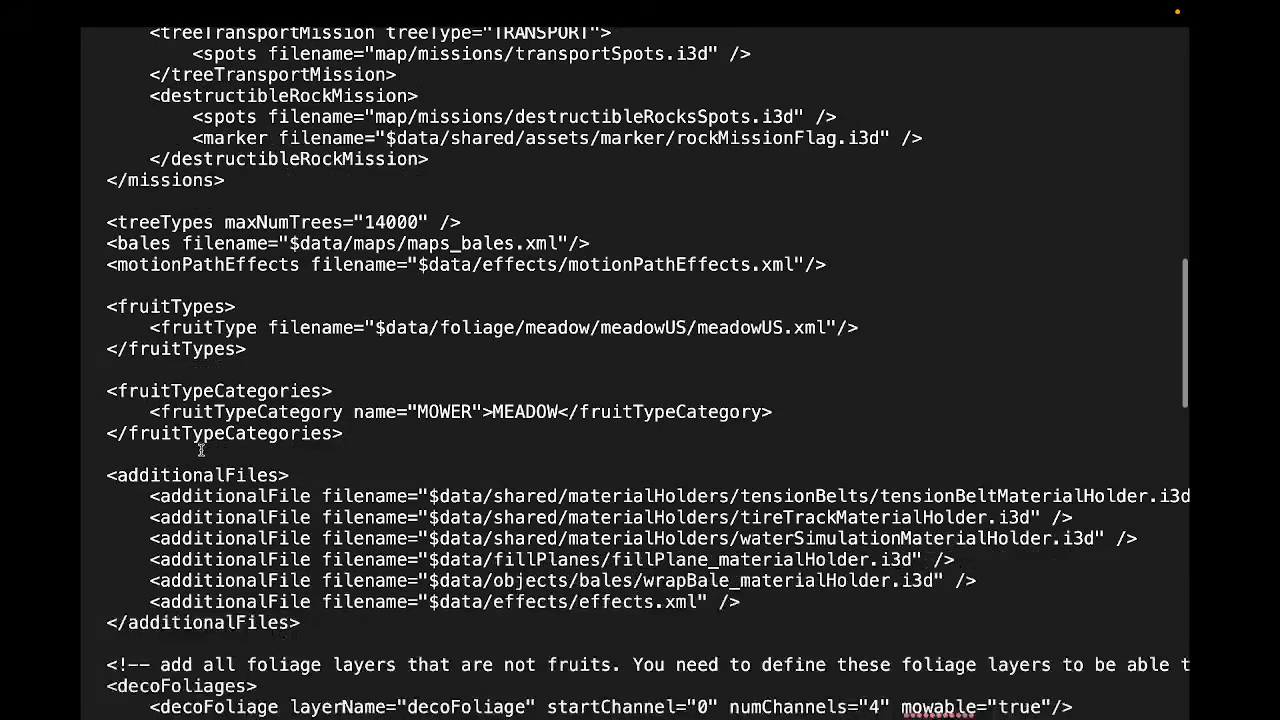
{"action": "scroll", "coordinate": [201, 447], "scroll_direction": "down", "scroll_amount": 4}
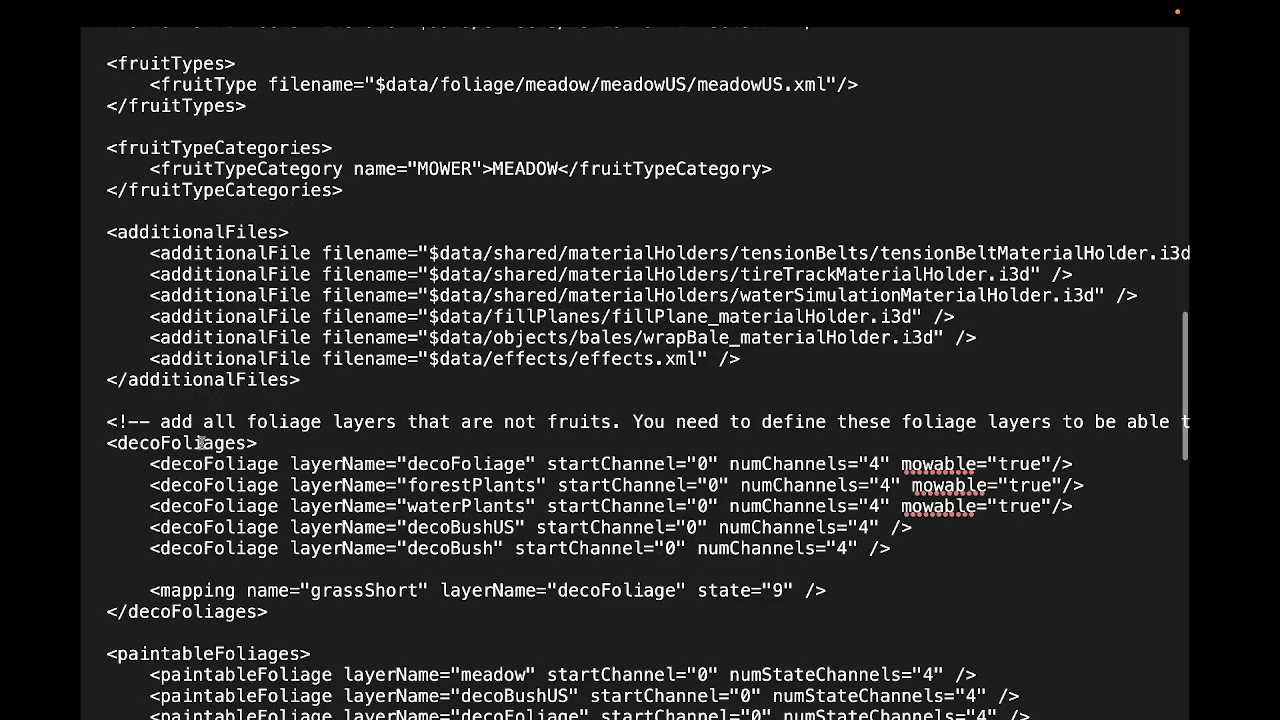
{"action": "scroll", "coordinate": [201, 443], "scroll_direction": "up", "scroll_amount": 3}
{"action": "scroll", "coordinate": [204, 436], "scroll_direction": "down", "scroll_amount": 5}
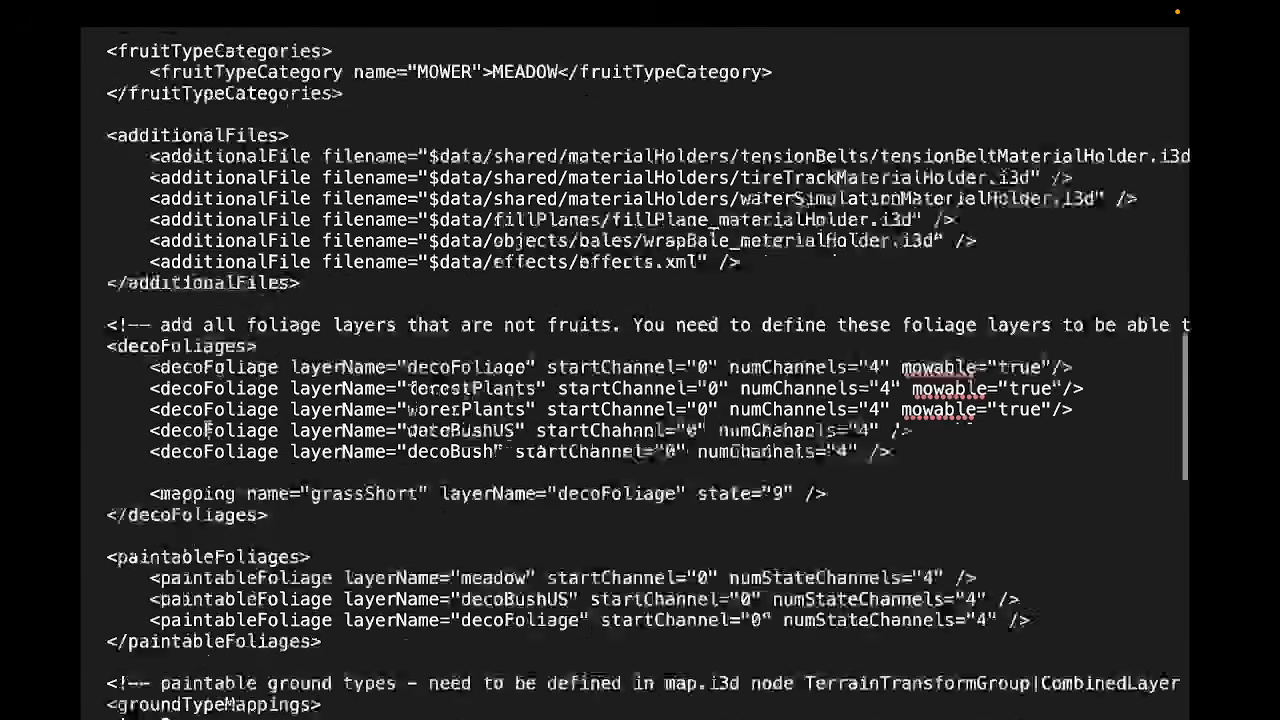
{"action": "scroll", "coordinate": [207, 430], "scroll_direction": "down", "scroll_amount": 3}
{"action": "scroll", "coordinate": [208, 434], "scroll_direction": "up", "scroll_amount": 13}
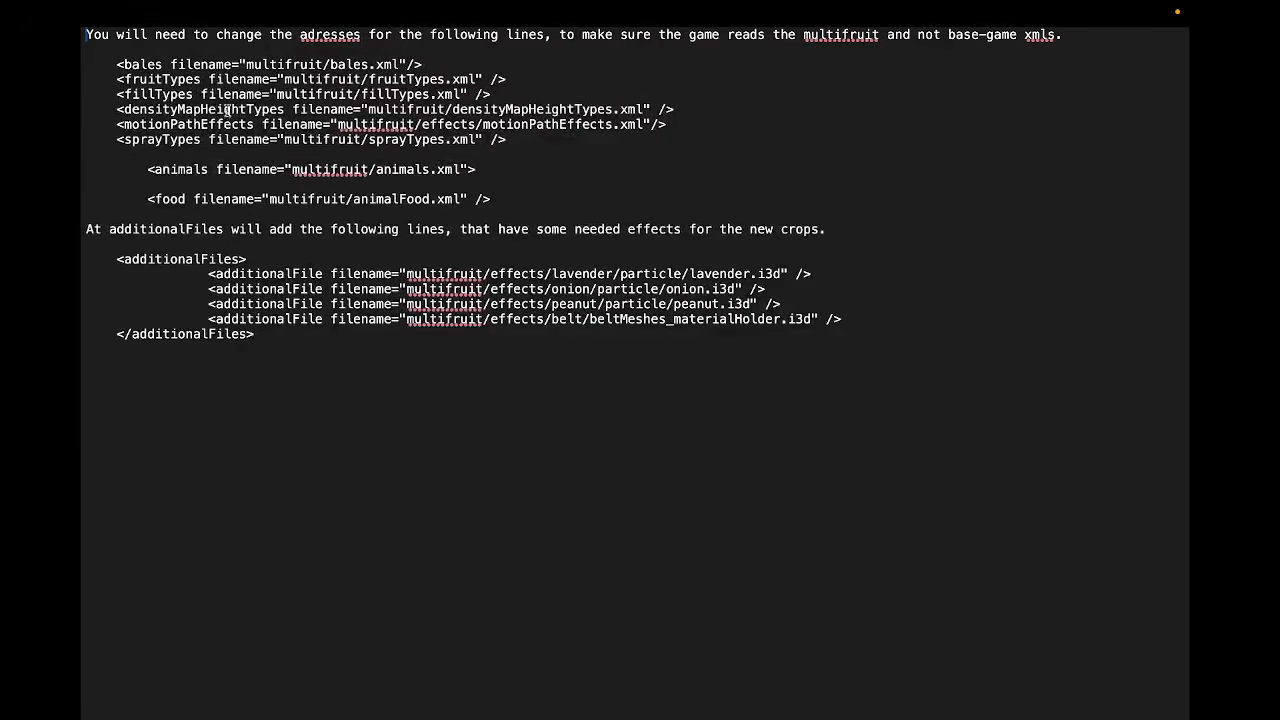
Copy multifruit/bales.xml from the instructions and replace the bales filename in map.xml with it.
{"action": "left_click_drag", "start_coordinate": [246, 64], "coordinate": [396, 62]}
{"action": "key", "text": "super+c"}
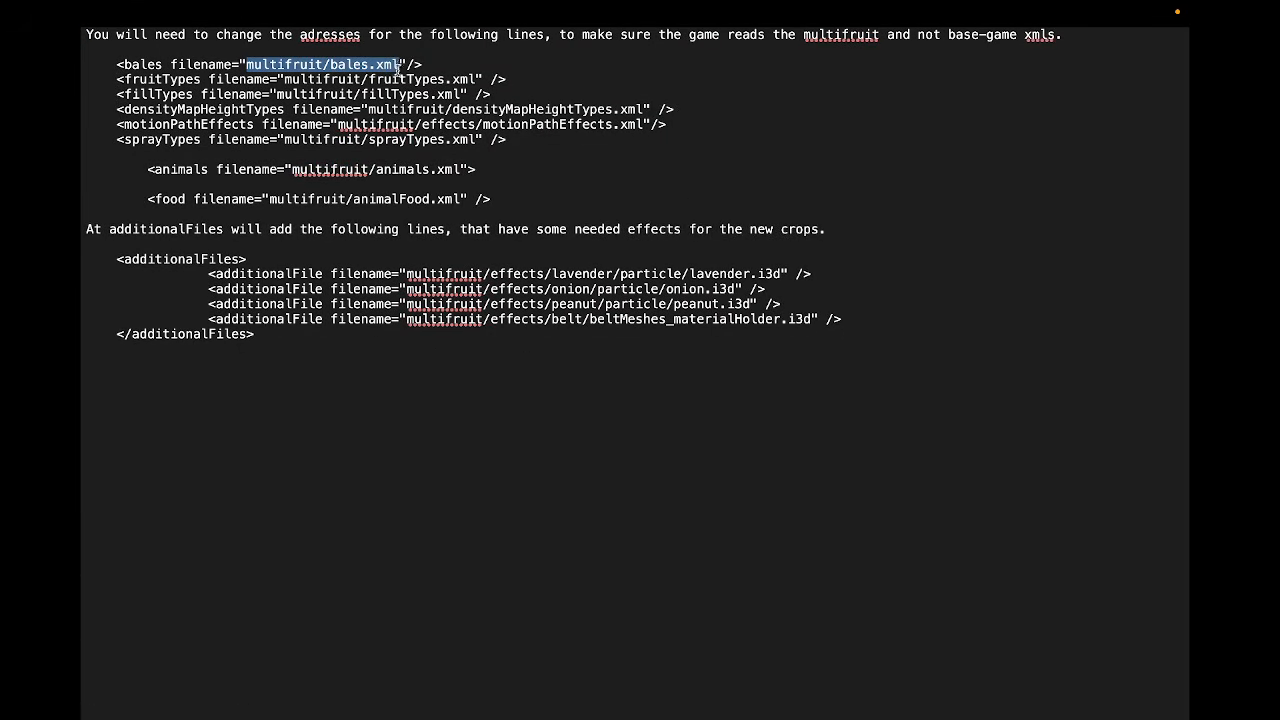
{"action": "key", "text": "ctrl+Left"}
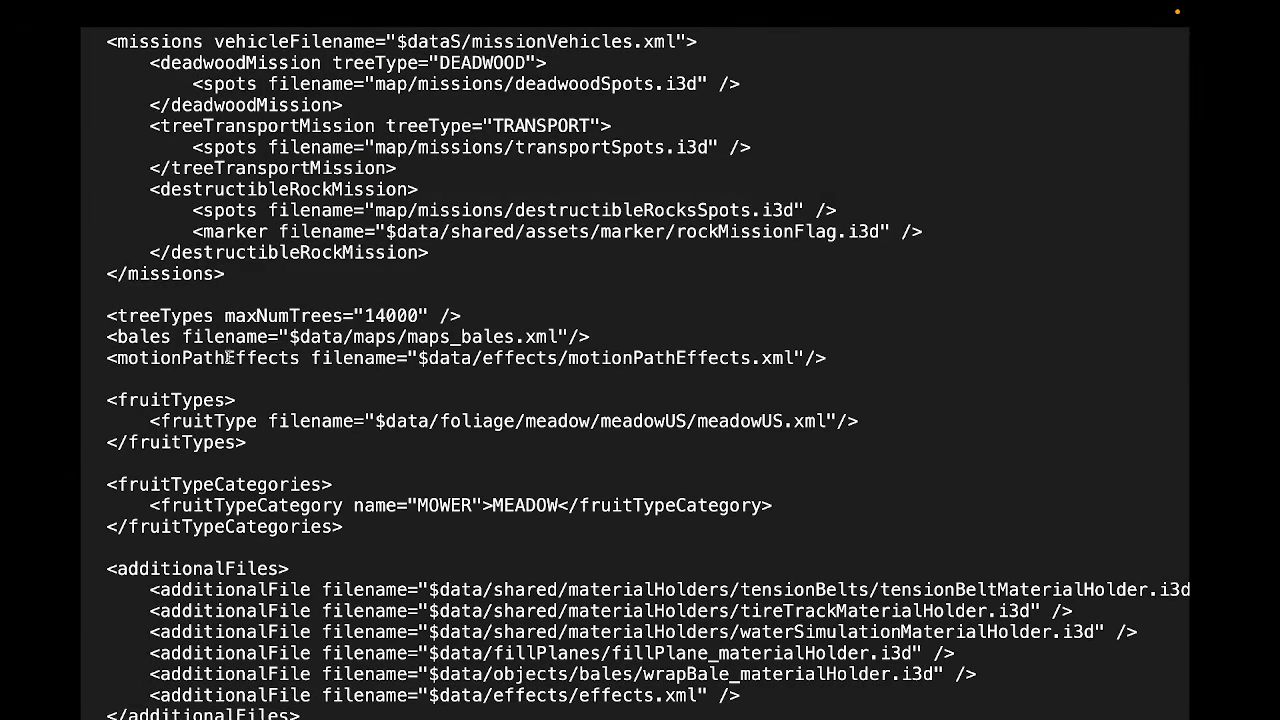
{"action": "left_click_drag", "start_coordinate": [291, 336], "coordinate": [563, 331]}
{"action": "left_click", "coordinate": [567, 336]}
{"action": "left_click_drag", "start_coordinate": [290, 336], "coordinate": [557, 336]}
{"action": "key", "text": "super+v"}
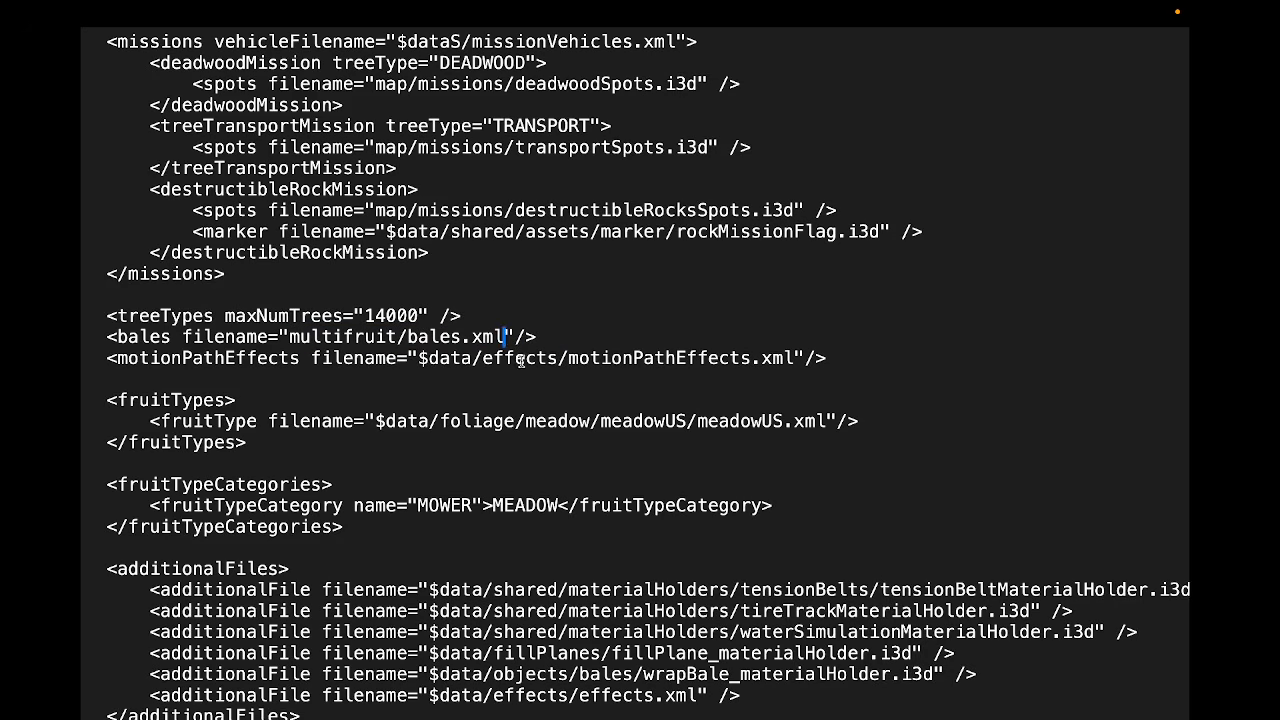
Copy multifruit/effects/motionPathEffects.xml from the instructions and replace the motionPathEffects filename in map.xml with it.
{"action": "key", "text": "ctrl+Right"}
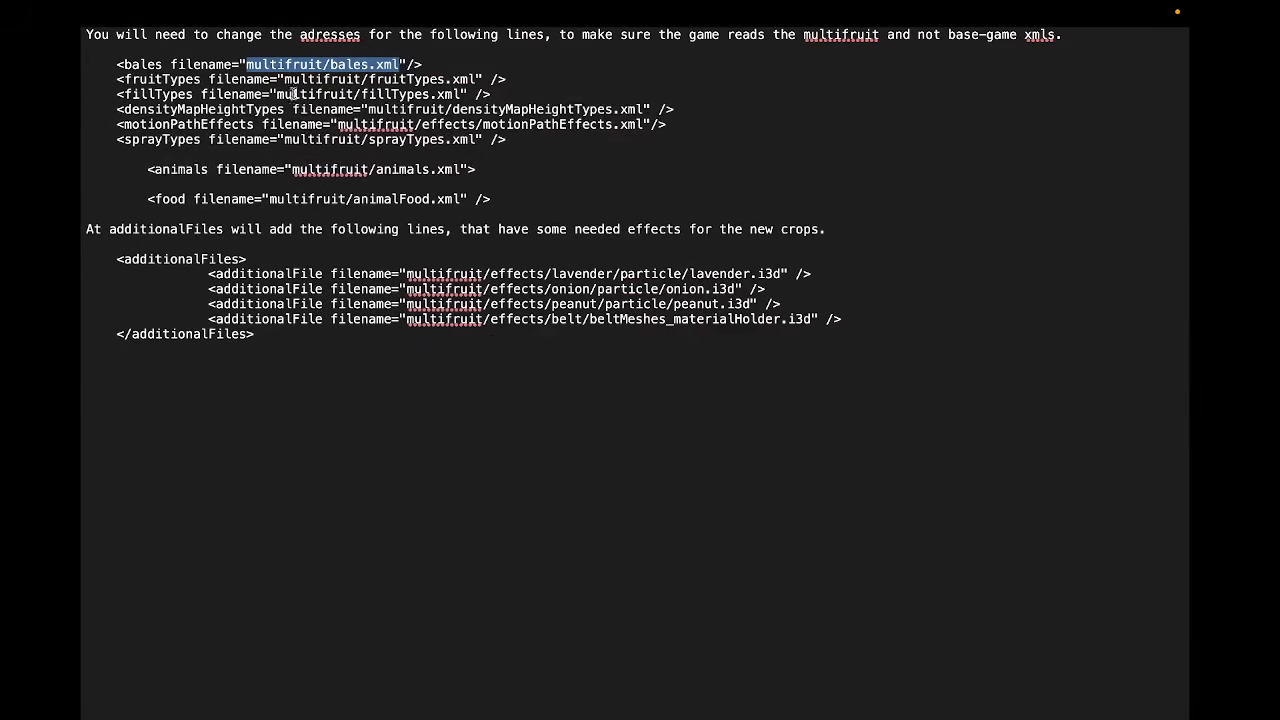
{"action": "left_click_drag", "start_coordinate": [338, 127], "coordinate": [642, 127]}
{"action": "key", "text": "super+c"}
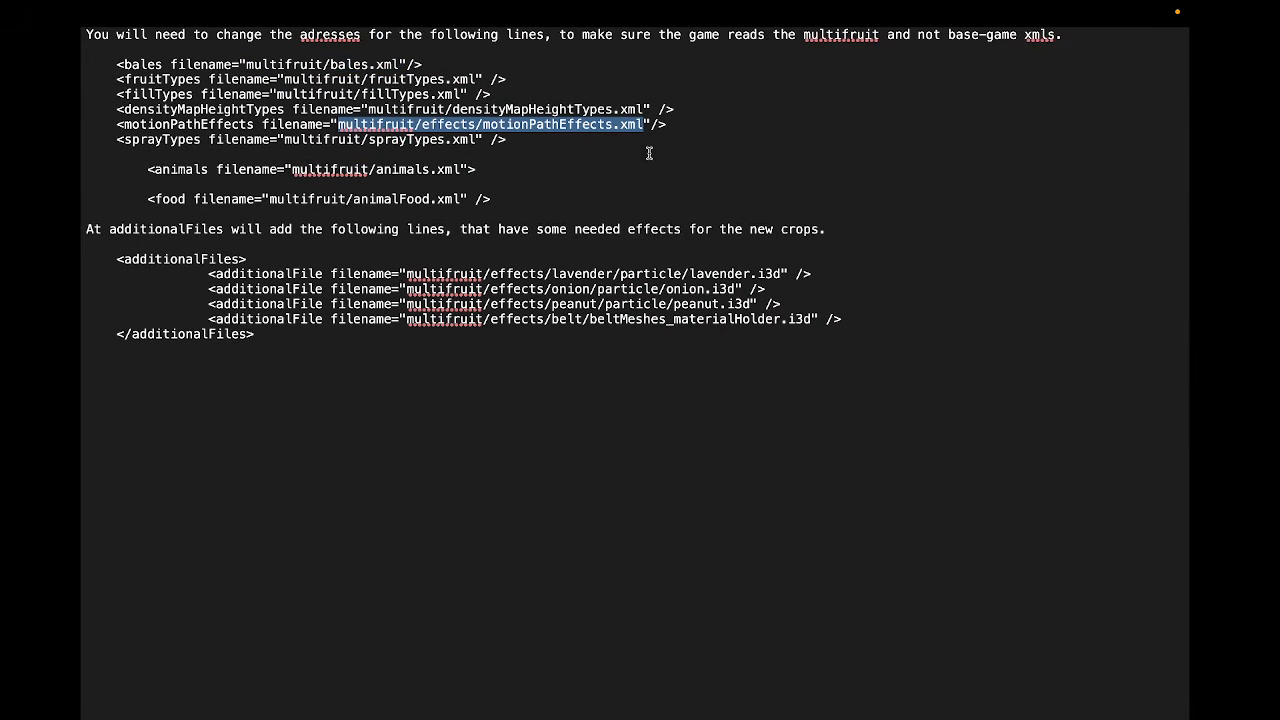
{"action": "key", "text": "ctrl+Left"}
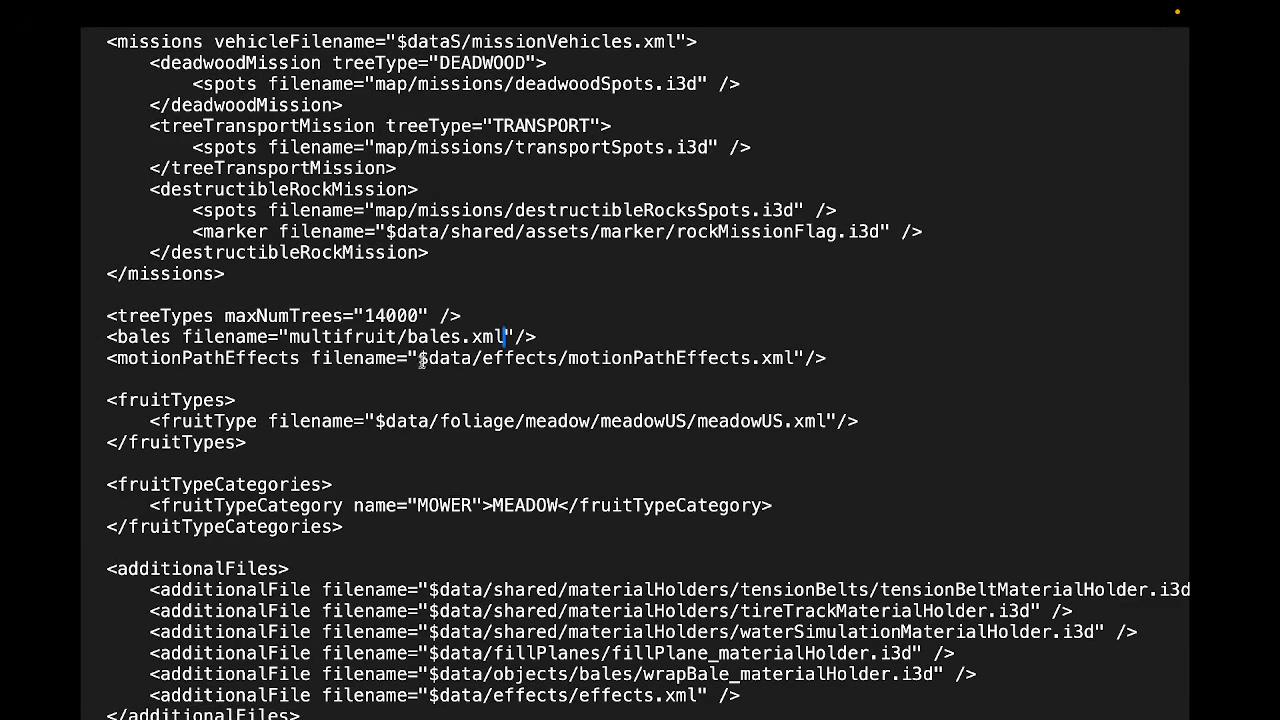
{"action": "left_click_drag", "start_coordinate": [421, 362], "coordinate": [792, 362]}
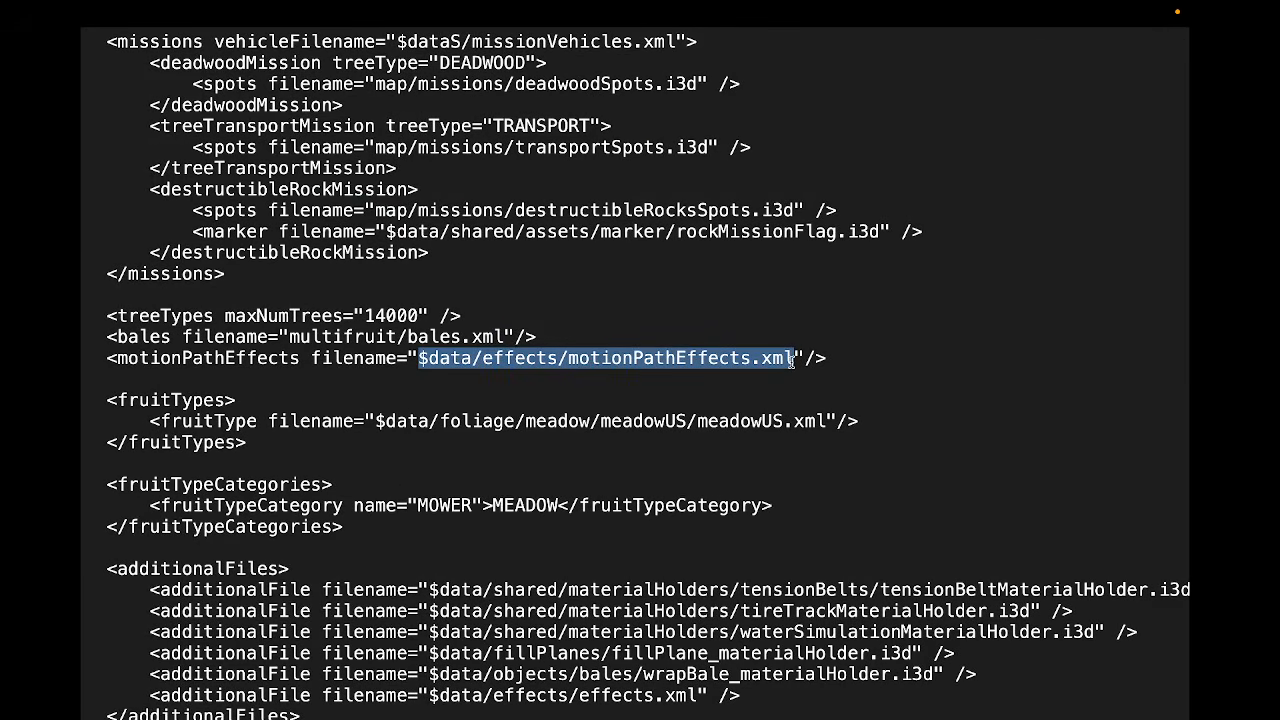
{"action": "key", "text": "super+v"}
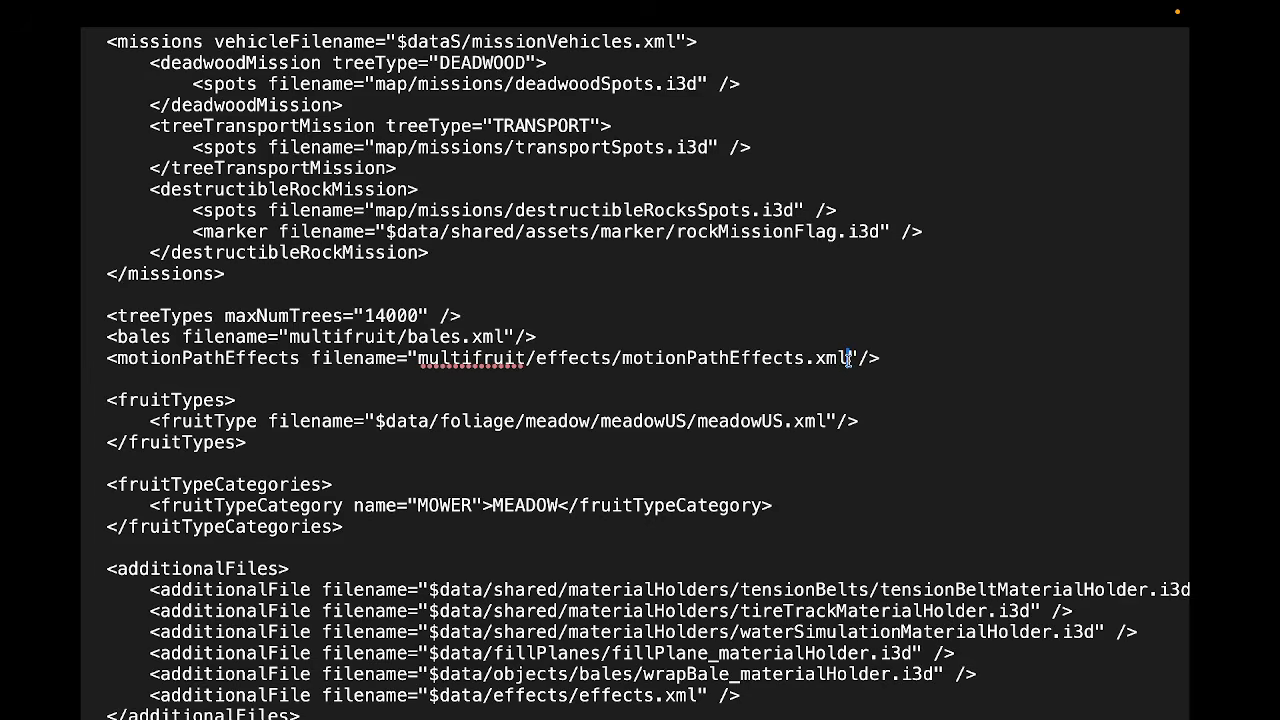
Replace the bales and motionPathEffects lines in map.xml with the instructions' six multifruit lines, from bales through sprayTypes.
{"action": "key", "text": "ctrl+Right"}
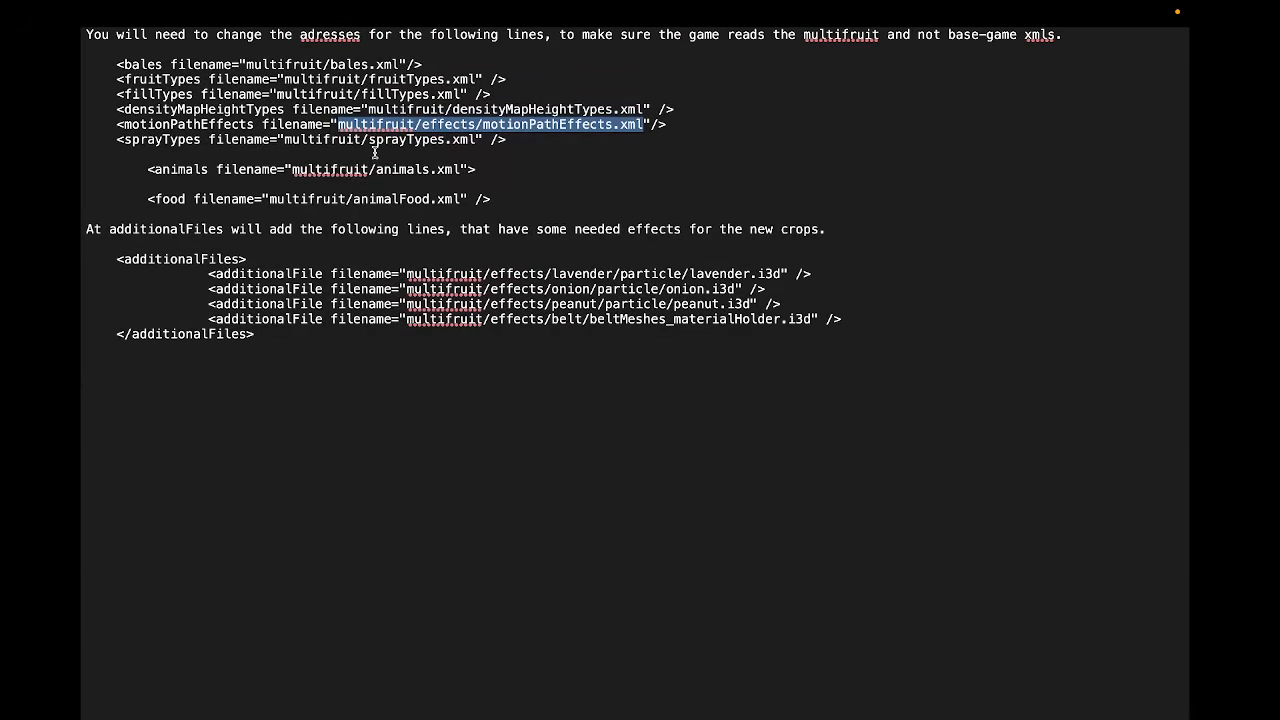
{"action": "mouse_move", "coordinate": [514, 142]}
{"action": "left_mouse_down"}
{"action": "mouse_move", "coordinate": [500, 124]}
{"action": "mouse_move", "coordinate": [232, 64]}
{"action": "mouse_move", "coordinate": [82, 62]}
{"action": "left_mouse_up"}
{"action": "key", "text": "super+c"}
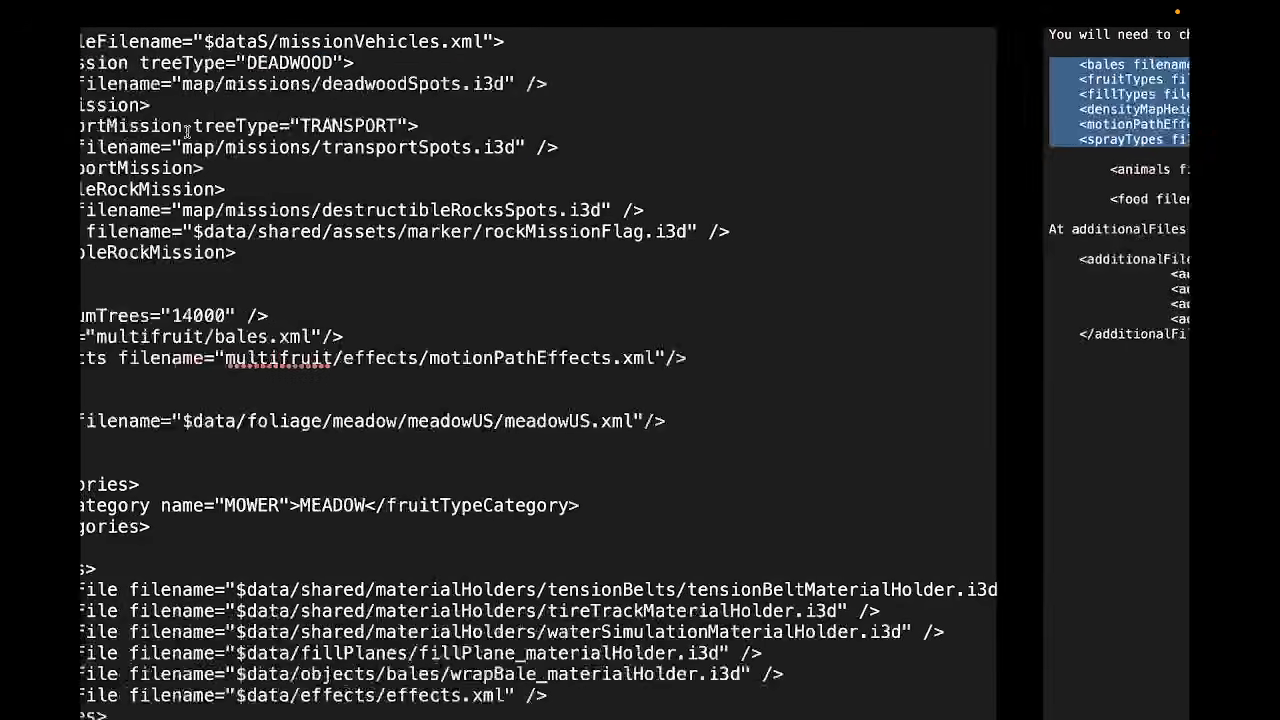
{"action": "left_click", "coordinate": [846, 357]}
{"action": "left_click_drag", "start_coordinate": [914, 357], "coordinate": [862, 322]}
{"action": "key", "text": "super+v"}
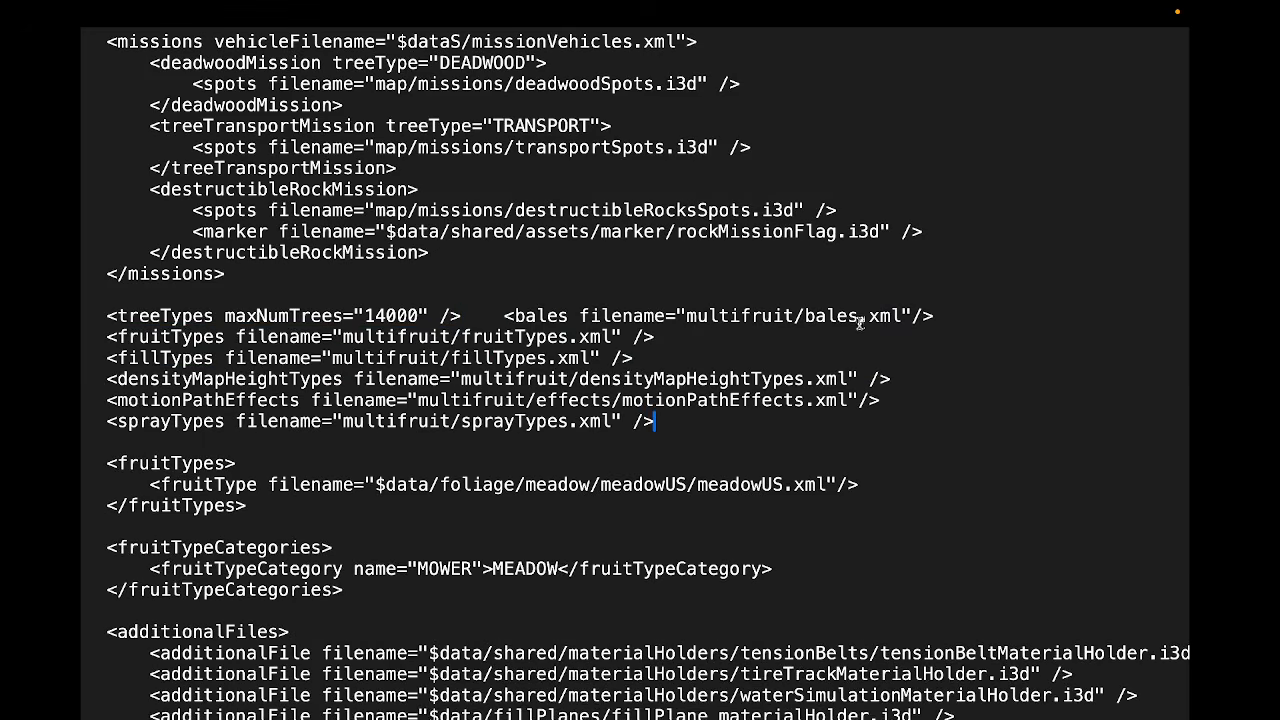
Move the pasted bales entry onto its own line below treeTypes and indent it.
{"action": "left_click", "coordinate": [503, 316]}
{"action": "key", "text": "Return"}
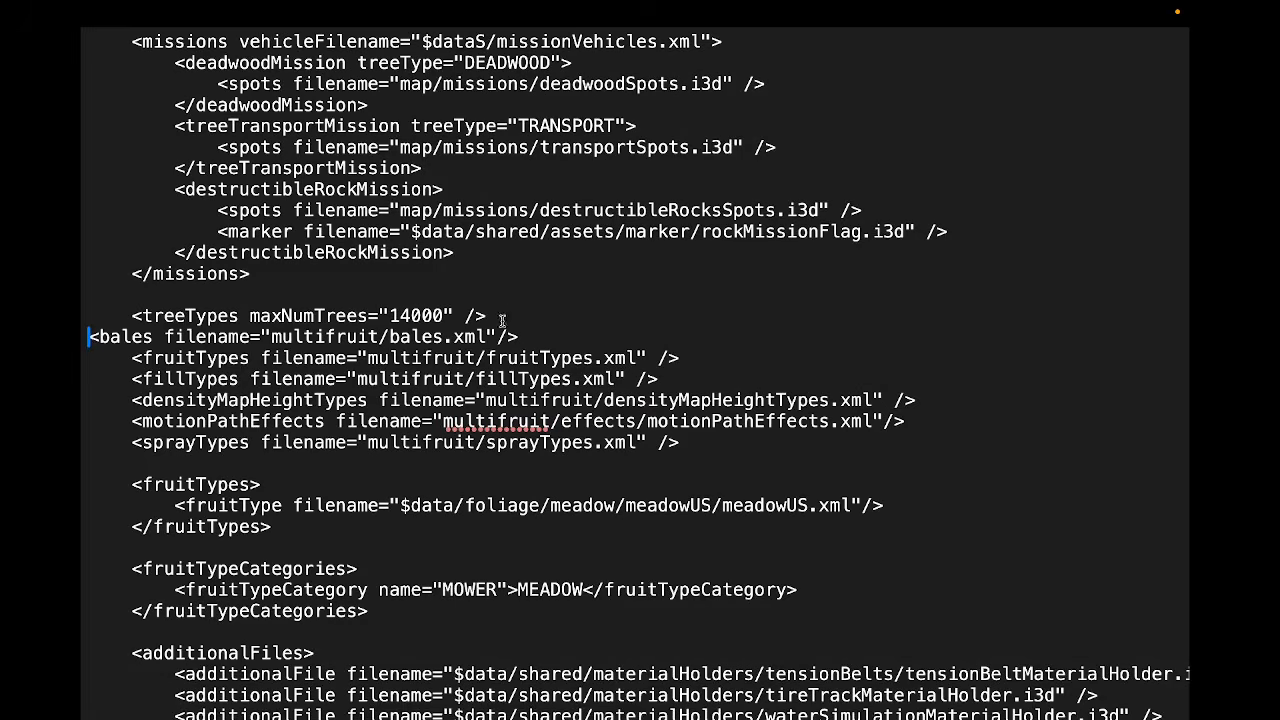
{"action": "key", "text": "Tab"}
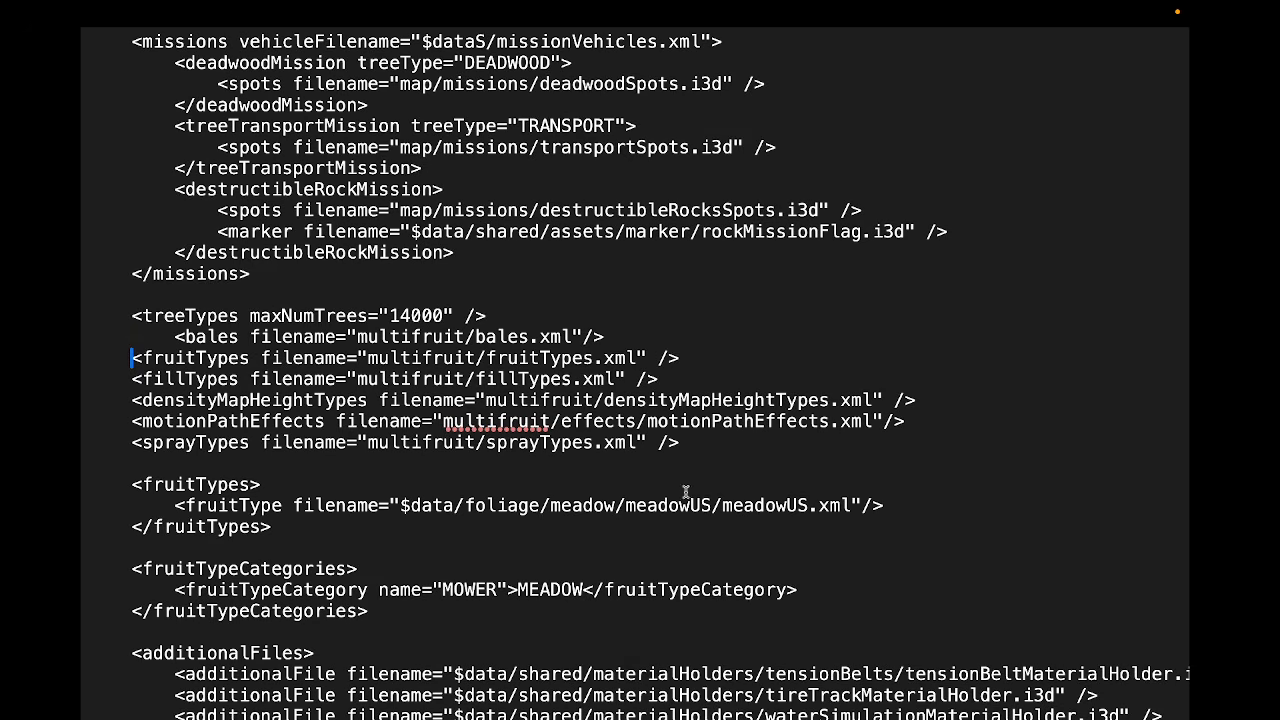
Copy multifruit/animals.xml from the instructions and replace the animals filename in map.xml with it.
{"action": "mouse_move", "coordinate": [714, 40]}
{"action": "scroll", "coordinate": [429, 538], "scroll_direction": "down", "scroll_amount": 1}
{"action": "scroll", "coordinate": [429, 538], "scroll_direction": "down", "scroll_amount": 1}
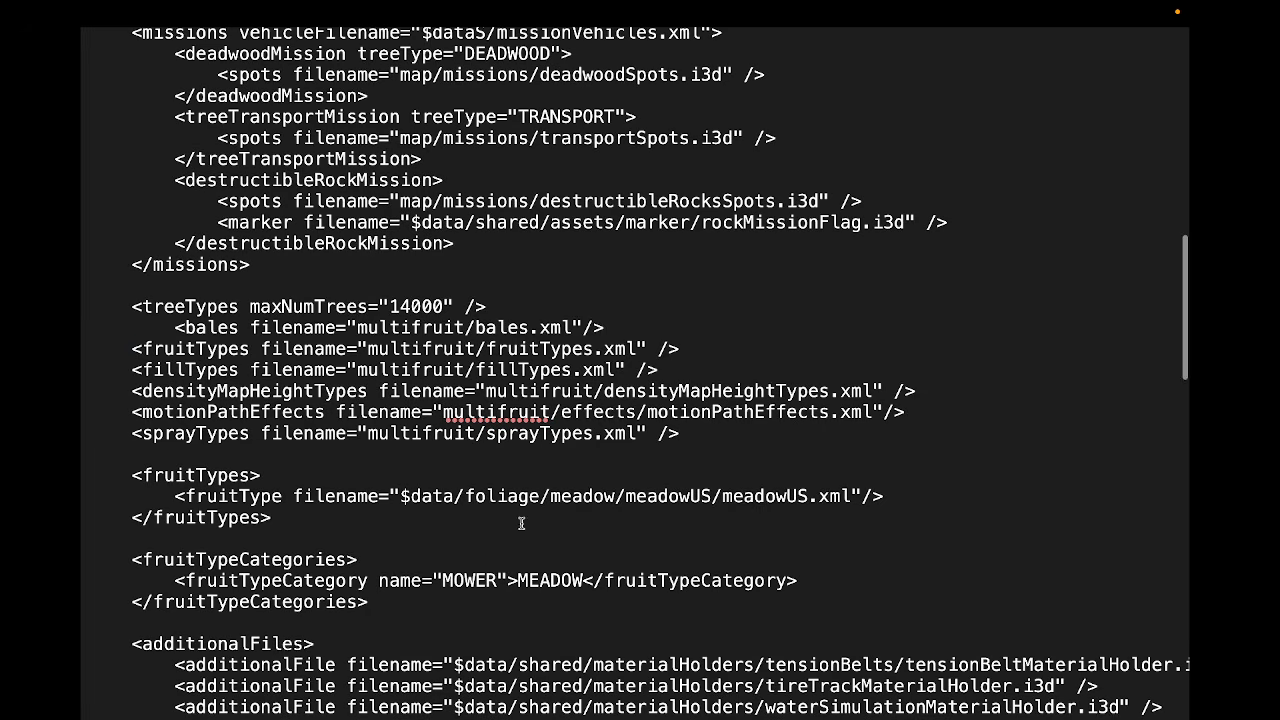
{"action": "key", "text": "ctrl+Right"}
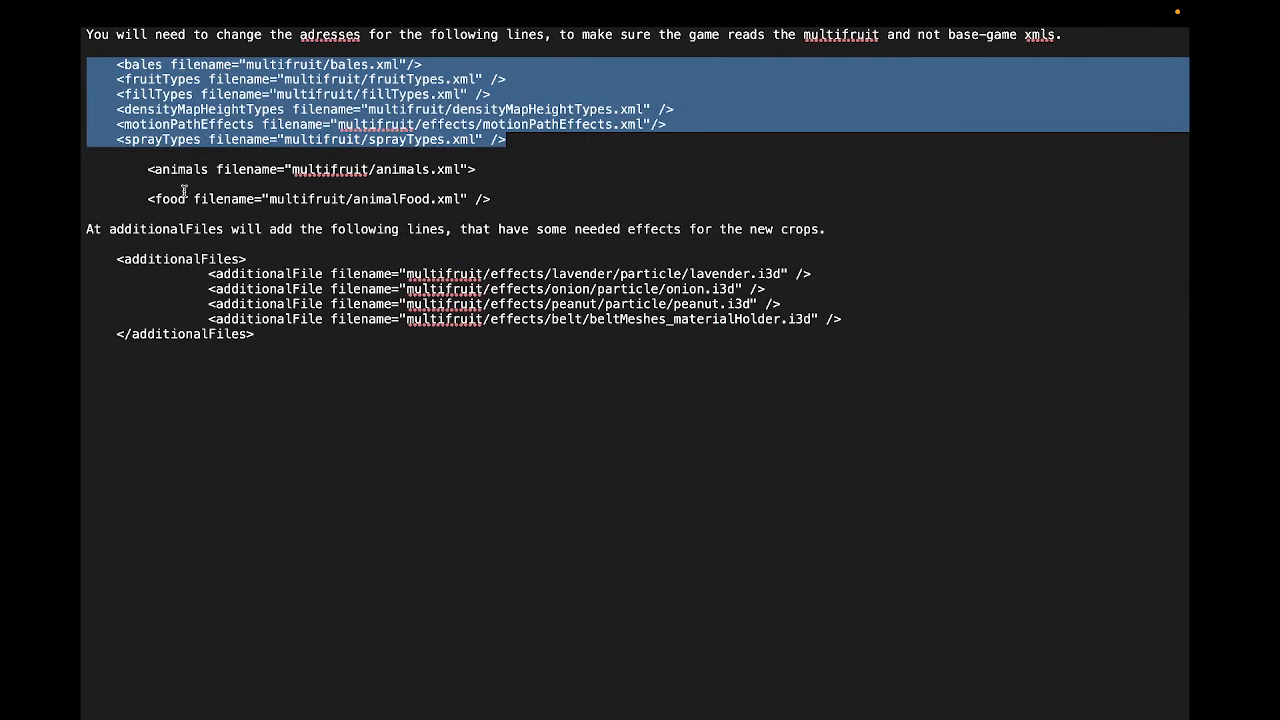
{"action": "left_click", "coordinate": [171, 184]}
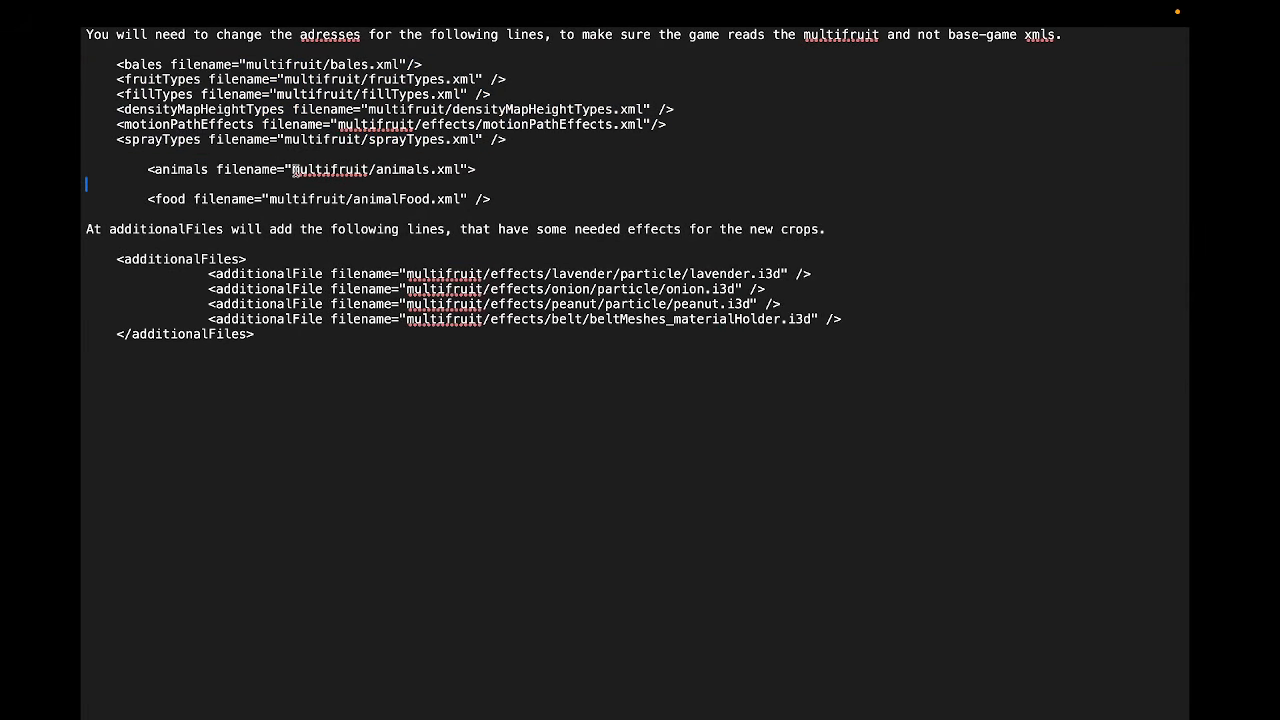
{"action": "left_click_drag", "start_coordinate": [294, 169], "coordinate": [462, 168]}
{"action": "key", "text": "super+c"}
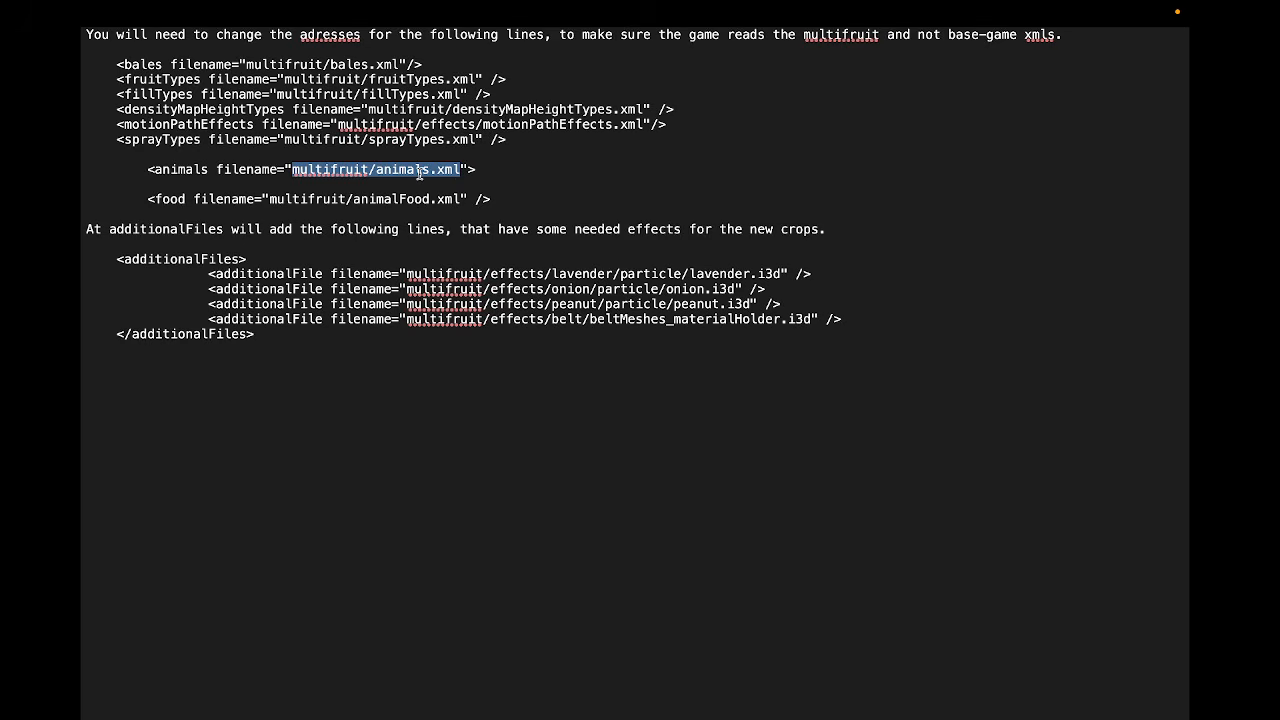
{"action": "key", "text": "ctrl+Left"}
{"action": "scroll", "coordinate": [307, 219], "scroll_direction": "up", "scroll_amount": 5}
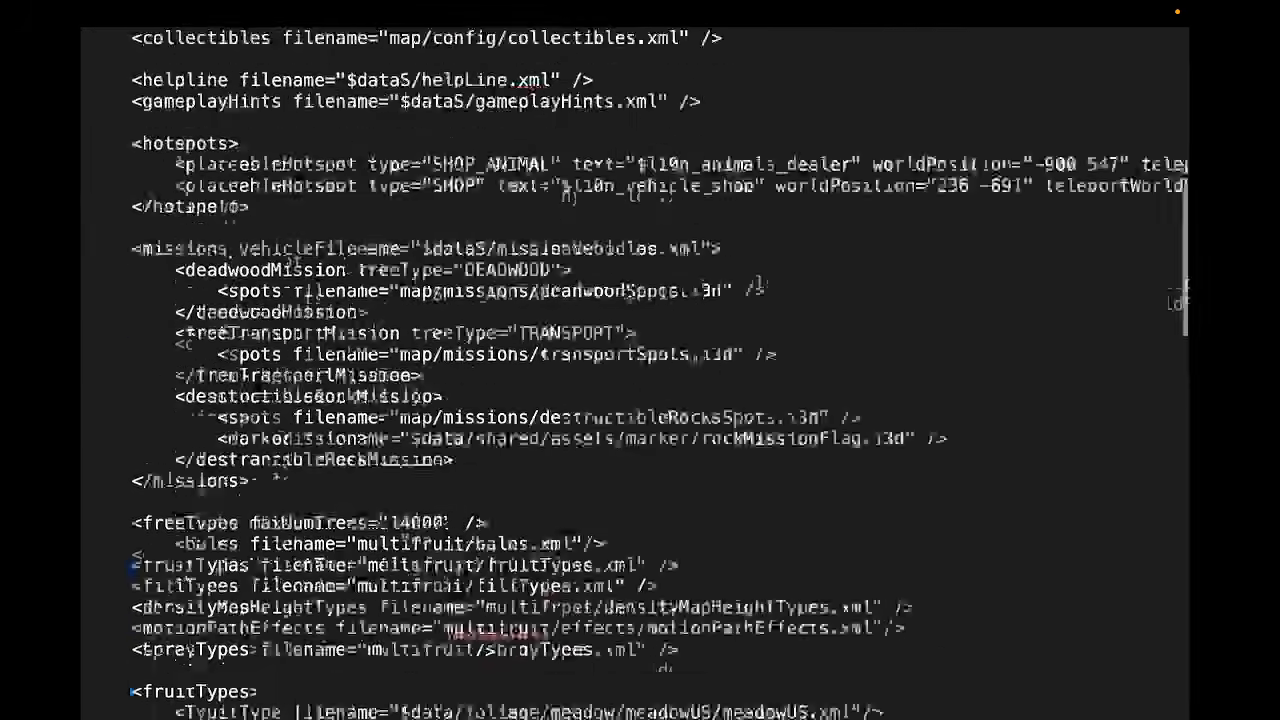
{"action": "scroll", "coordinate": [325, 213], "scroll_direction": "up", "scroll_amount": 10}
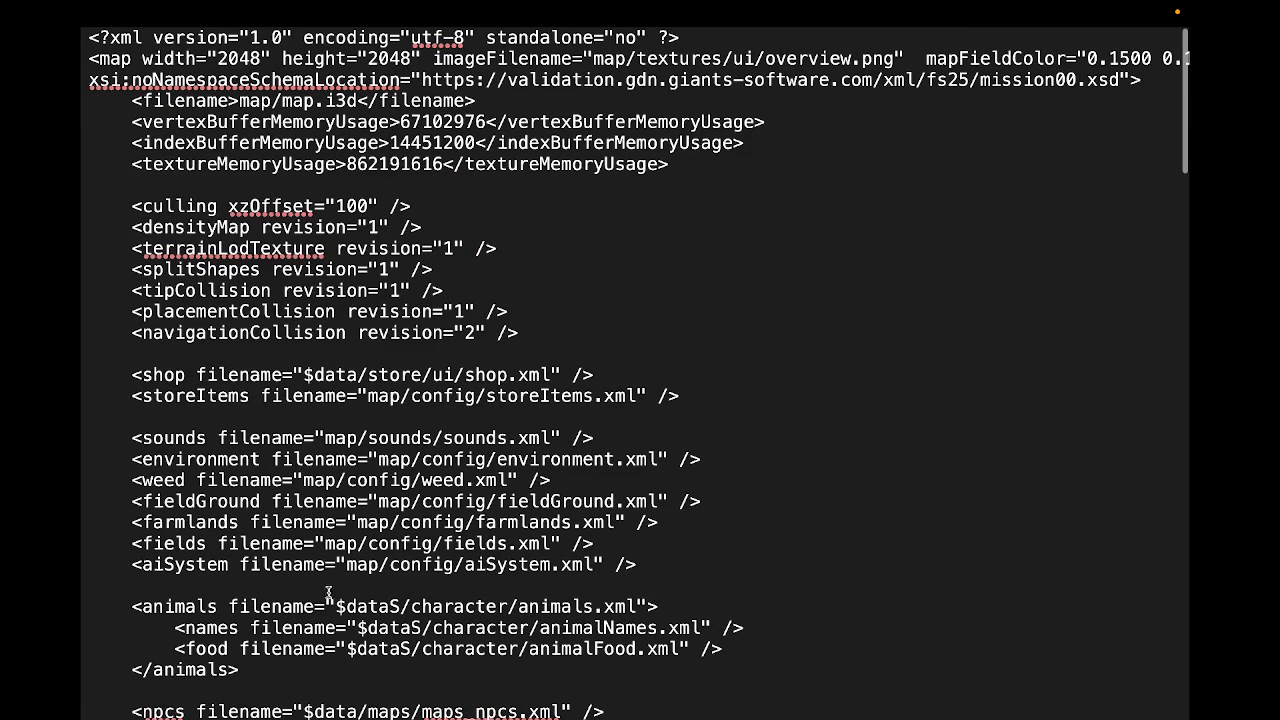
{"action": "left_click_drag", "start_coordinate": [337, 606], "coordinate": [640, 607]}
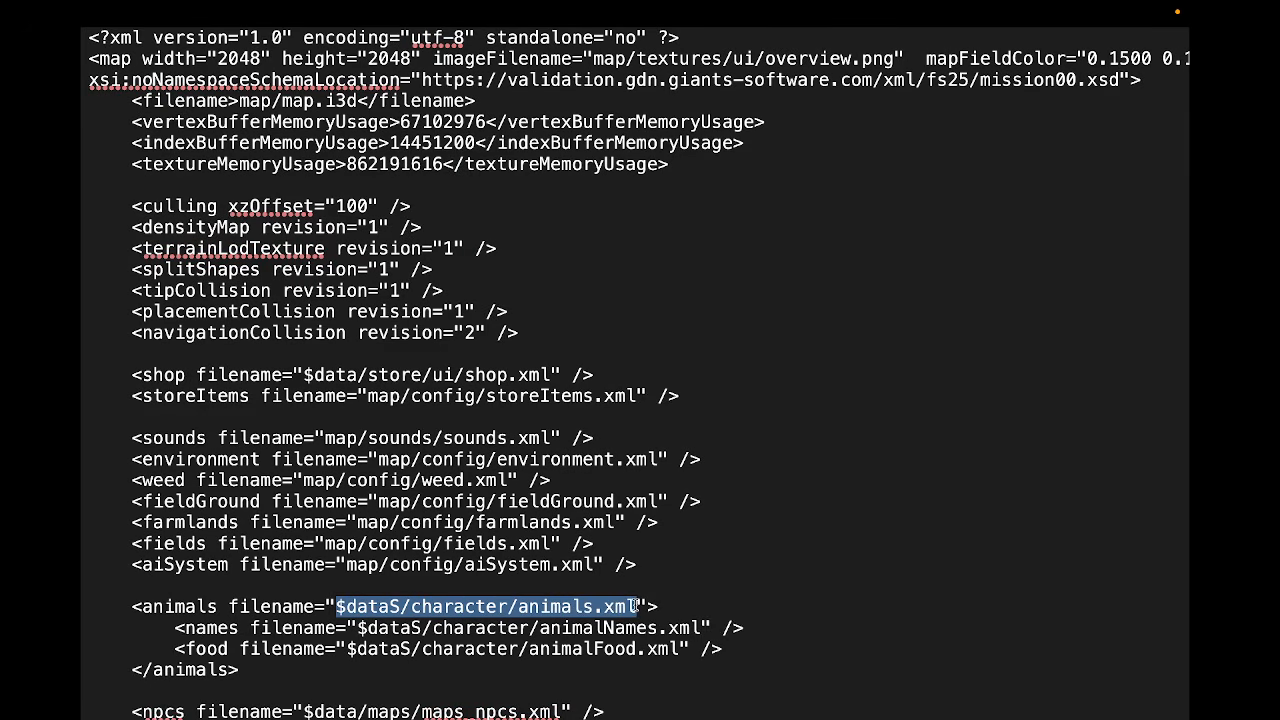
{"action": "key", "text": "super+v"}
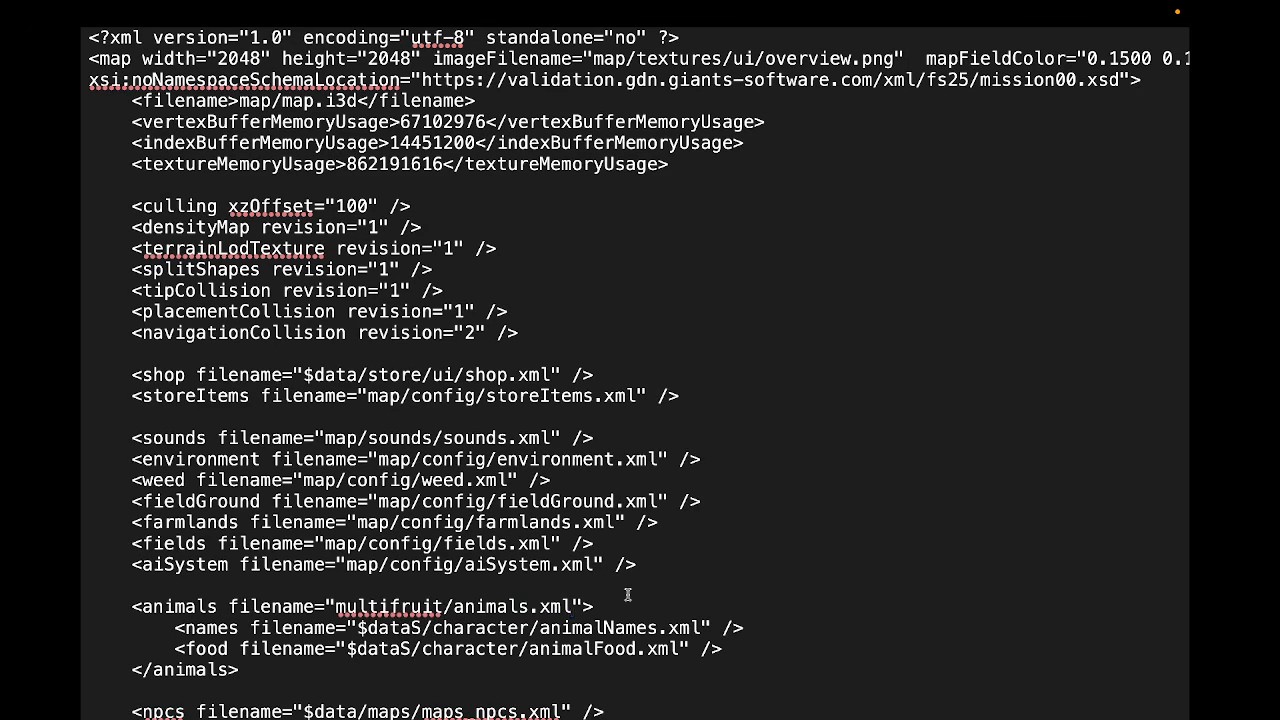
Copy multifruit/animalFood.xml from the instructions and replace the food filename inside the animals block of map.xml.
{"action": "key", "text": "ctrl+Right"}
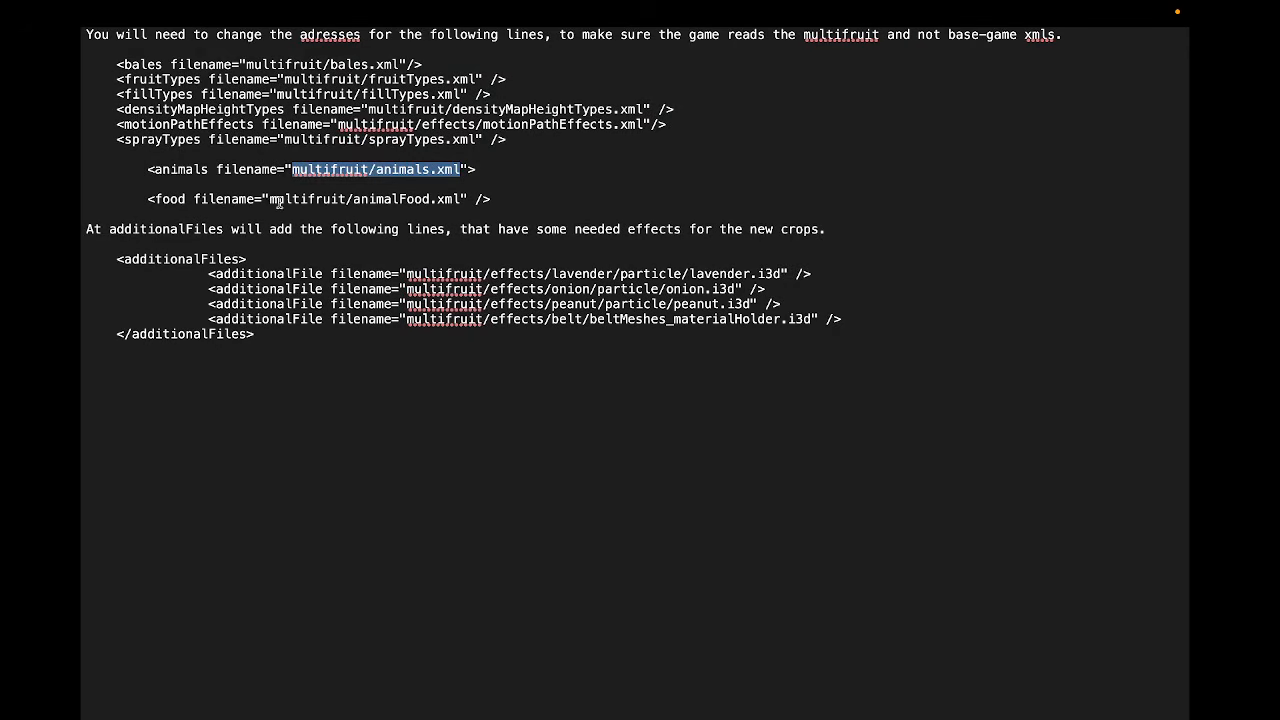
{"action": "left_click_drag", "start_coordinate": [268, 199], "coordinate": [457, 203]}
{"action": "key", "text": "super+c"}
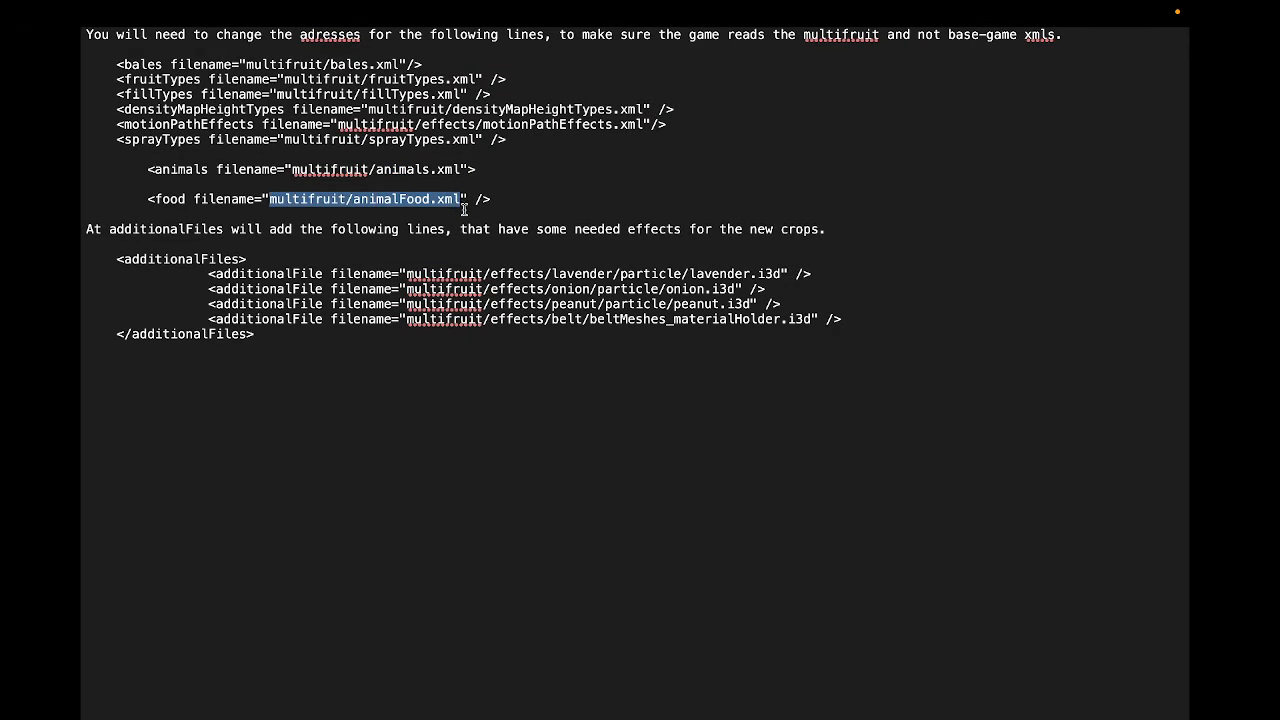
{"action": "key", "text": "ctrl+Left"}
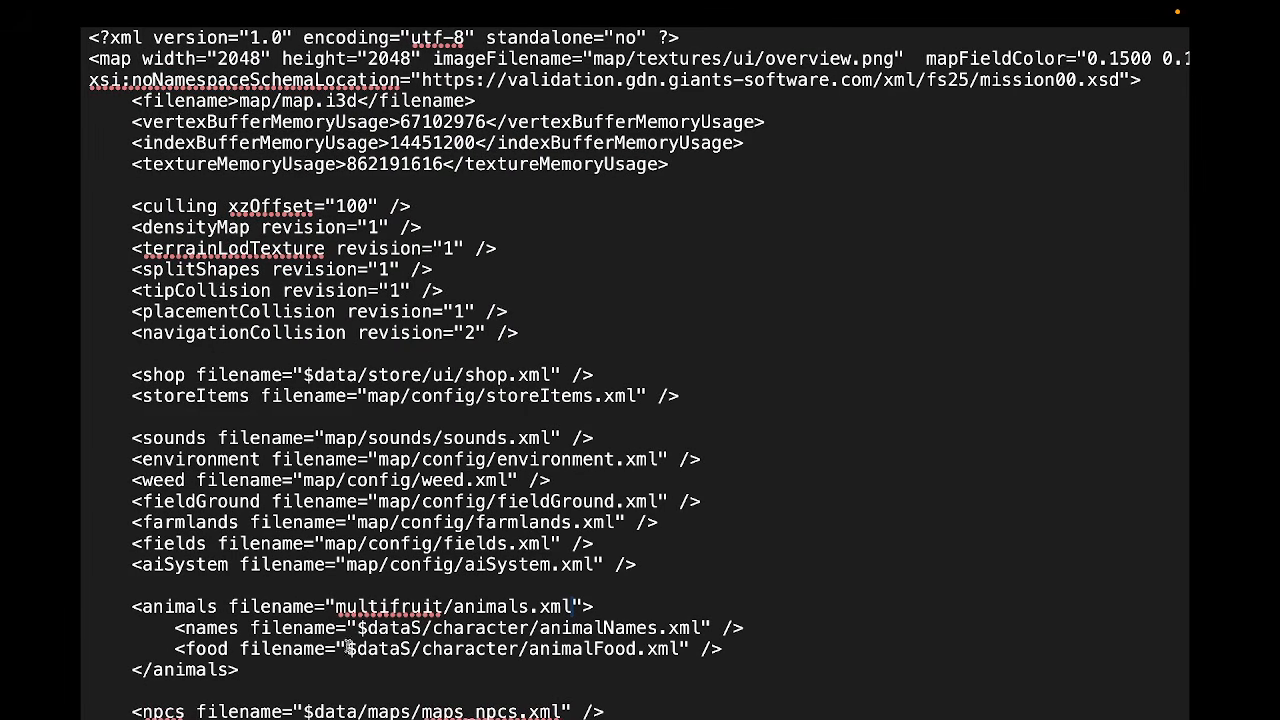
{"action": "left_click_drag", "start_coordinate": [352, 649], "coordinate": [678, 644]}
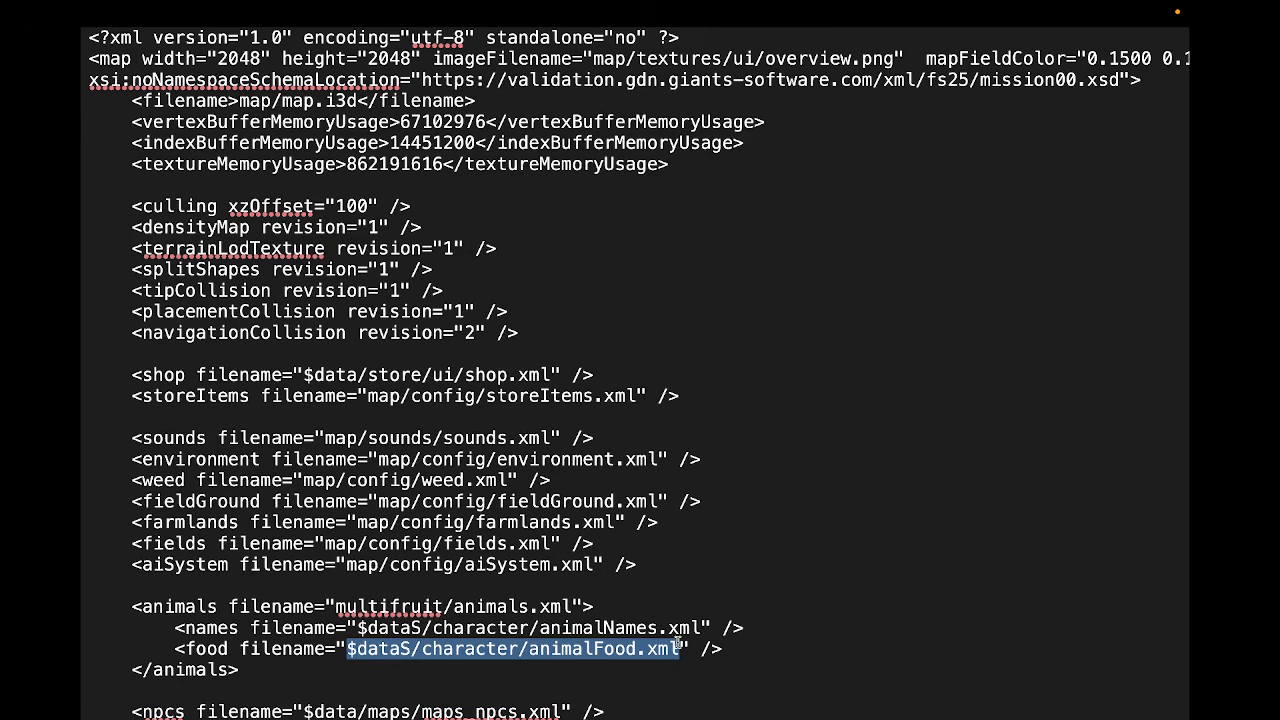
{"action": "key", "text": "super+v"}
Copy the lavender, onion, peanut and beltMeshes_materialHolder additionalFile lines from the instructions into map.xml's additionalFiles block, directly below the effects.xml entry.
{"action": "scroll", "coordinate": [486, 606], "scroll_direction": "down", "scroll_amount": 2}
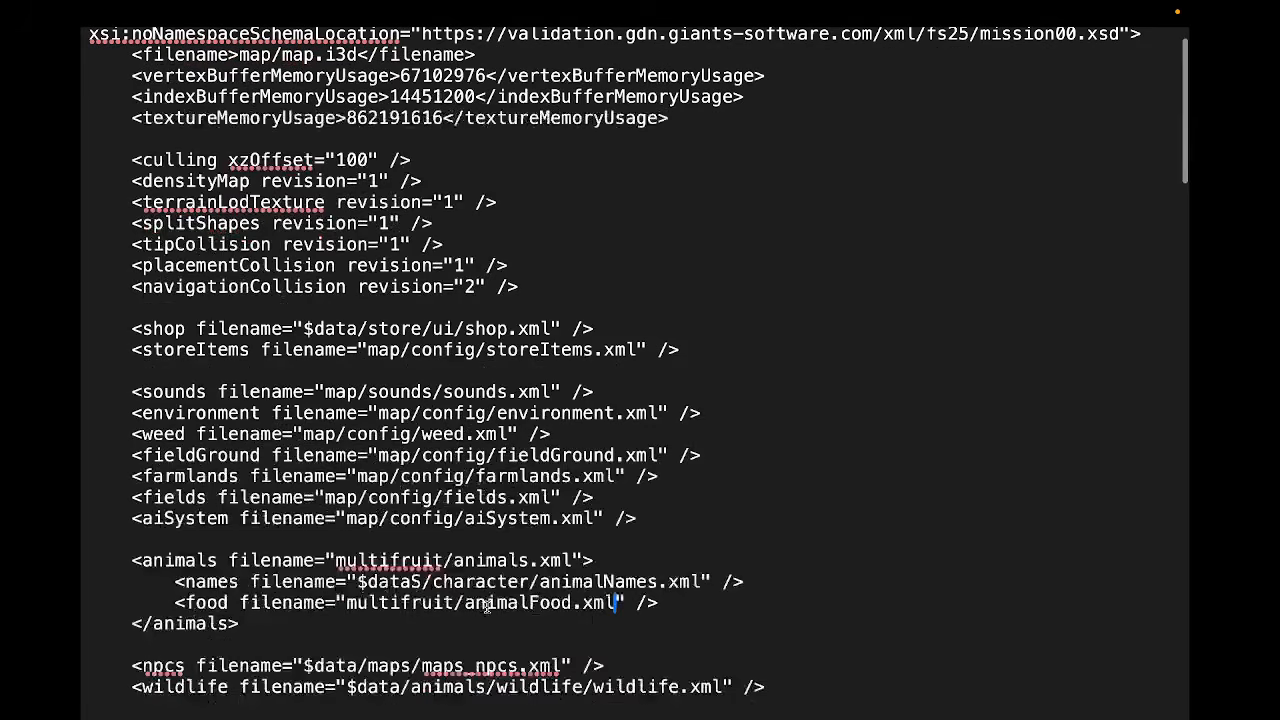
{"action": "key", "text": "ctrl+Right"}
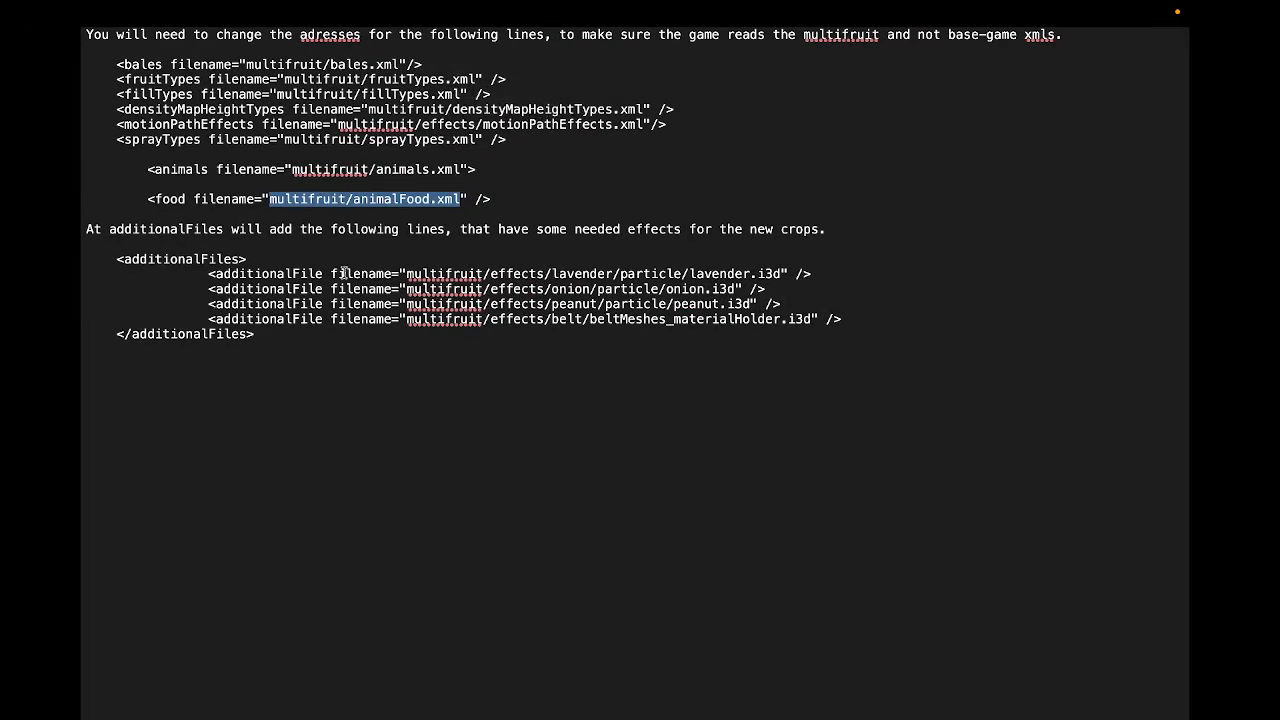
{"action": "left_click", "coordinate": [178, 229]}
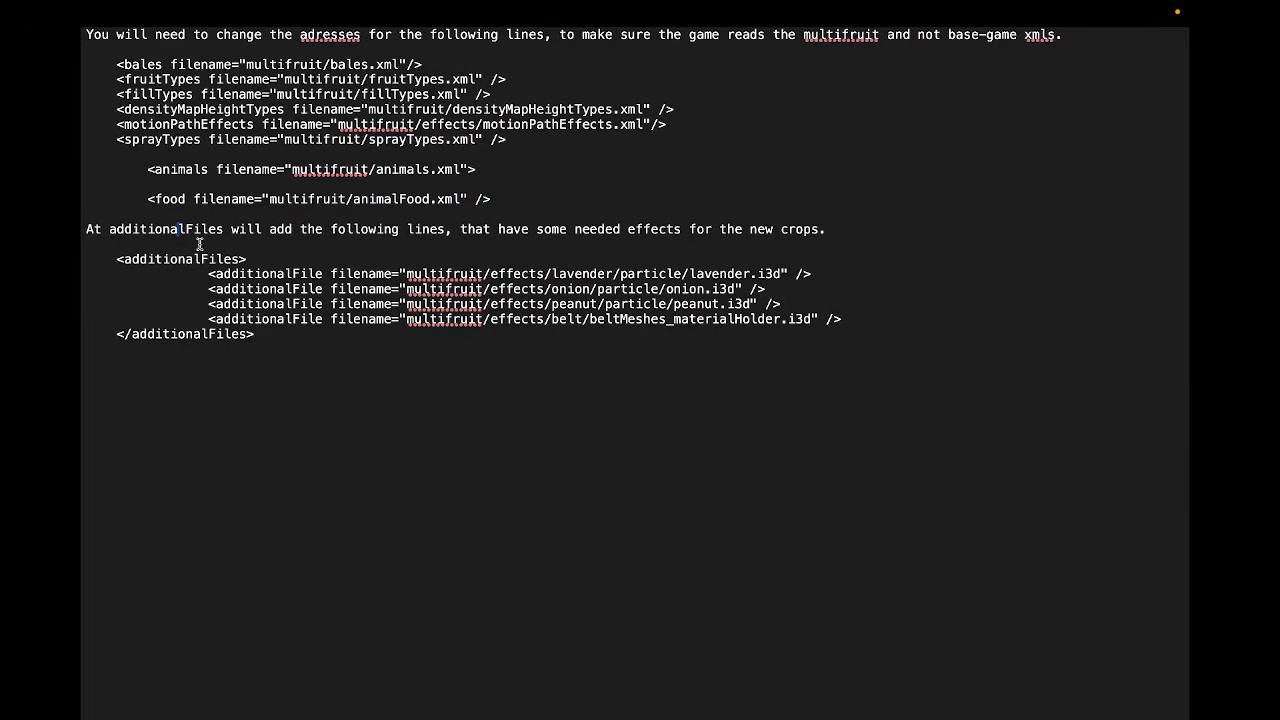
{"action": "scroll", "coordinate": [199, 244], "scroll_direction": "down", "scroll_amount": 1}
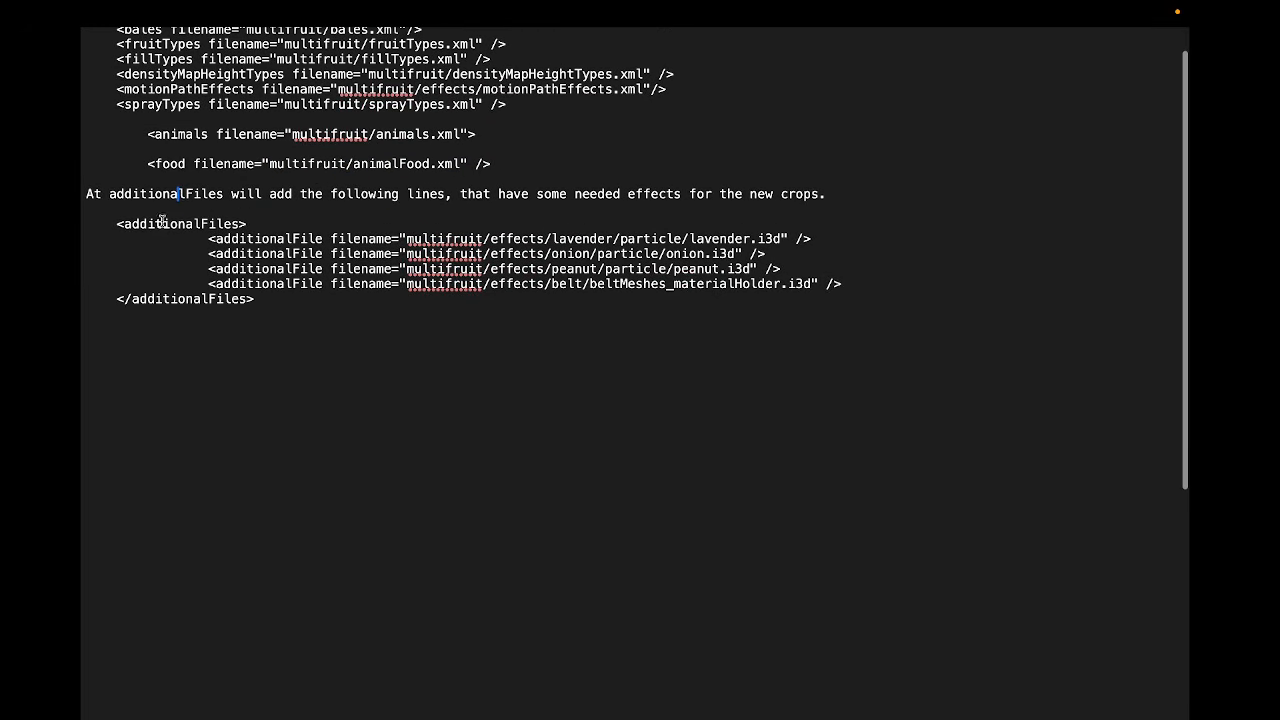
{"action": "key", "text": "ctrl+Left"}
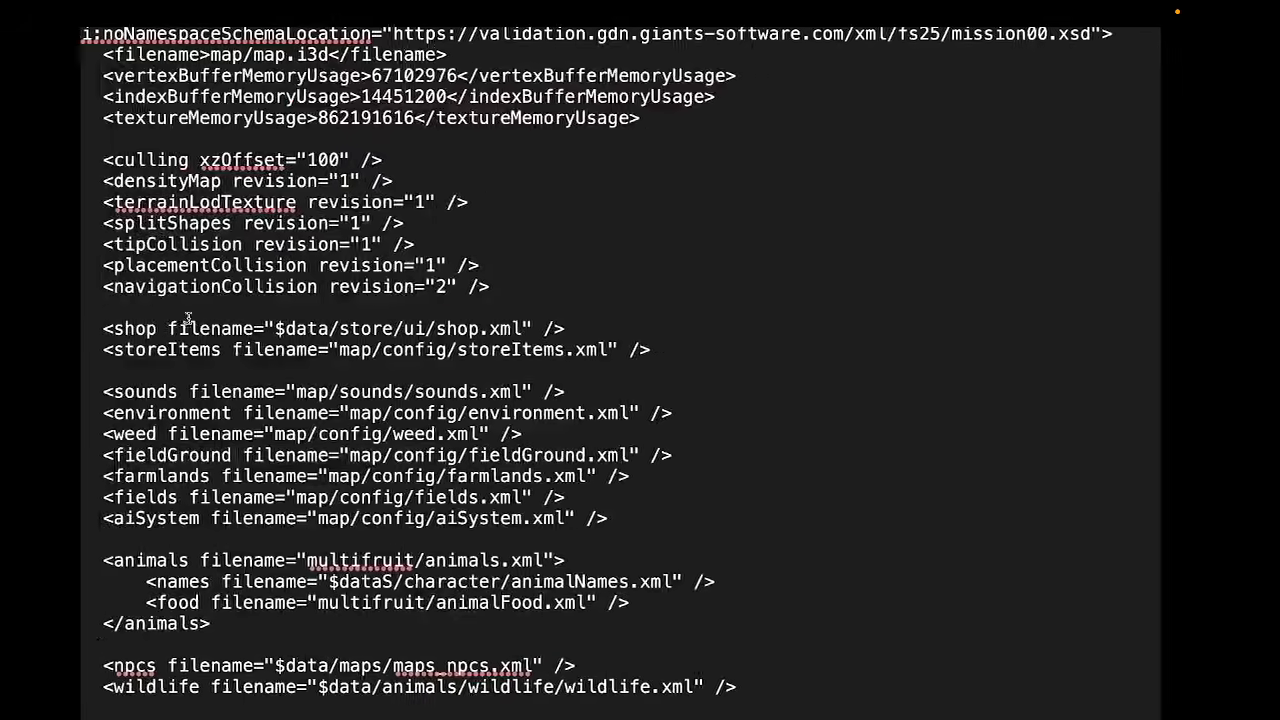
{"action": "scroll", "coordinate": [187, 324], "scroll_direction": "down", "scroll_amount": 2}
{"action": "scroll", "coordinate": [185, 324], "scroll_direction": "down", "scroll_amount": 15}
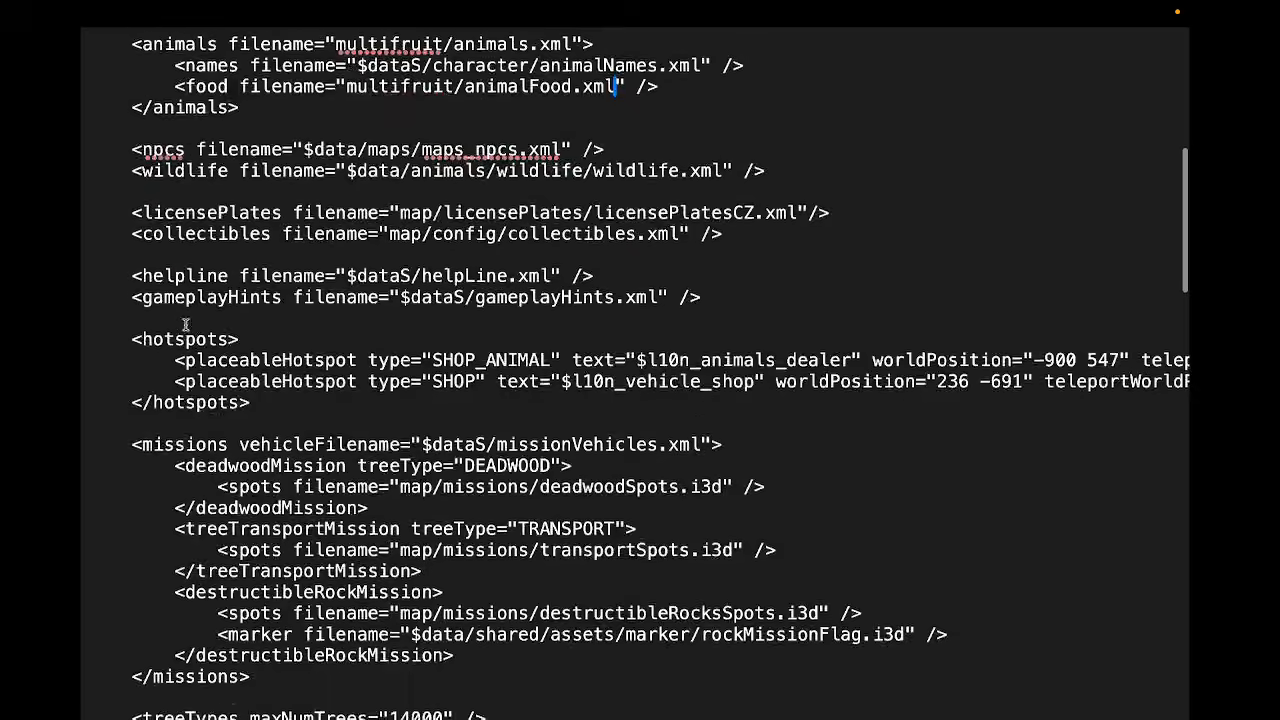
{"action": "scroll", "coordinate": [185, 324], "scroll_direction": "down", "scroll_amount": 5}
{"action": "scroll", "coordinate": [185, 324], "scroll_direction": "down", "scroll_amount": 5}
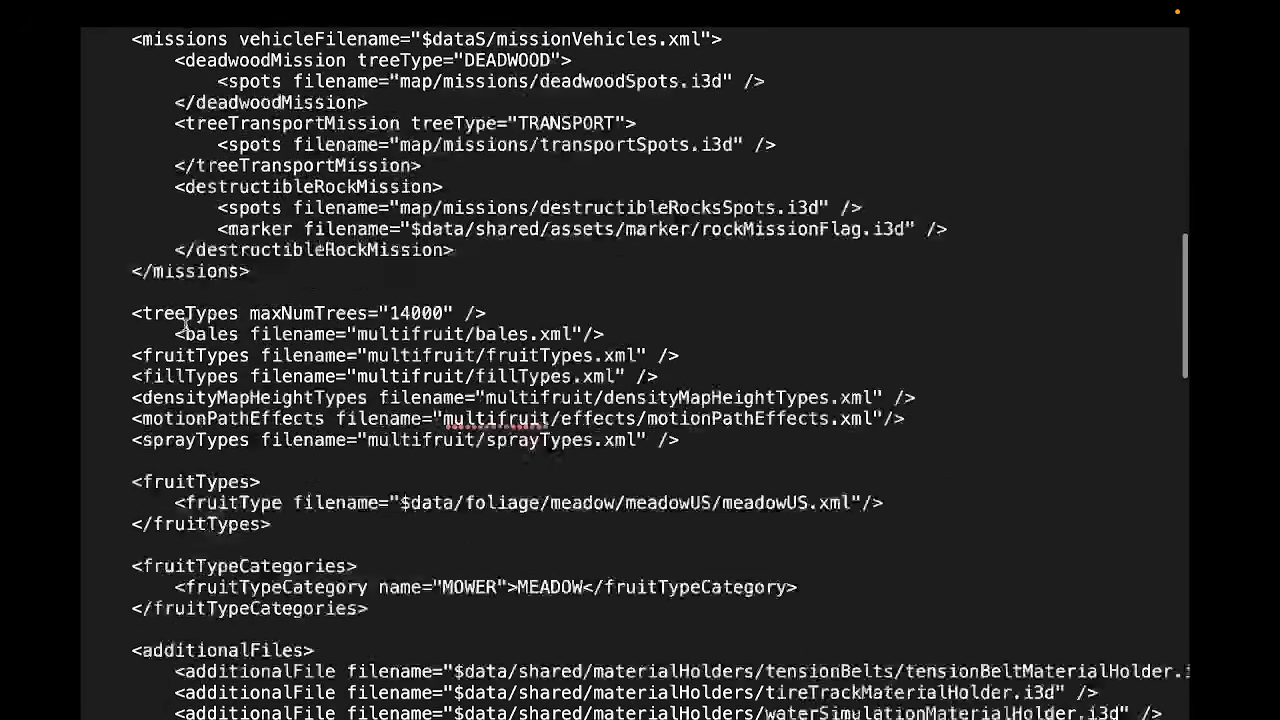
{"action": "scroll", "coordinate": [185, 324], "scroll_direction": "down", "scroll_amount": 1}
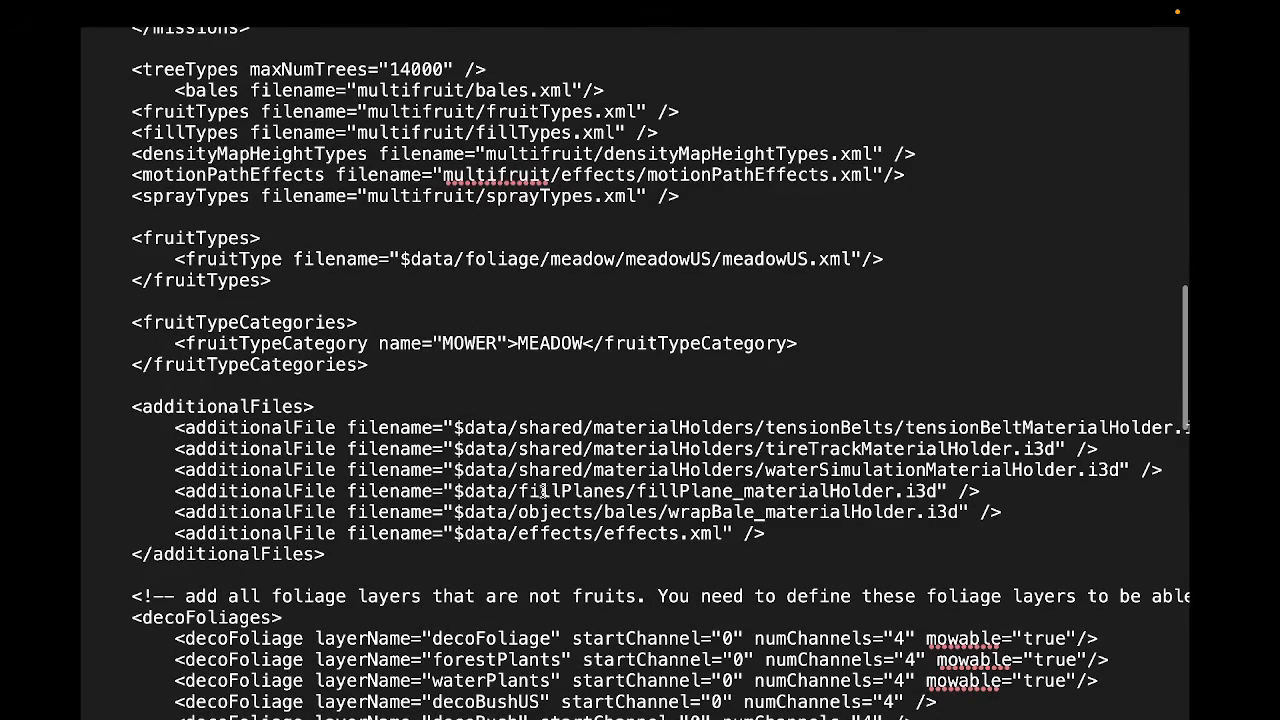
{"action": "left_click", "coordinate": [776, 533]}
{"action": "key", "text": "Return"}
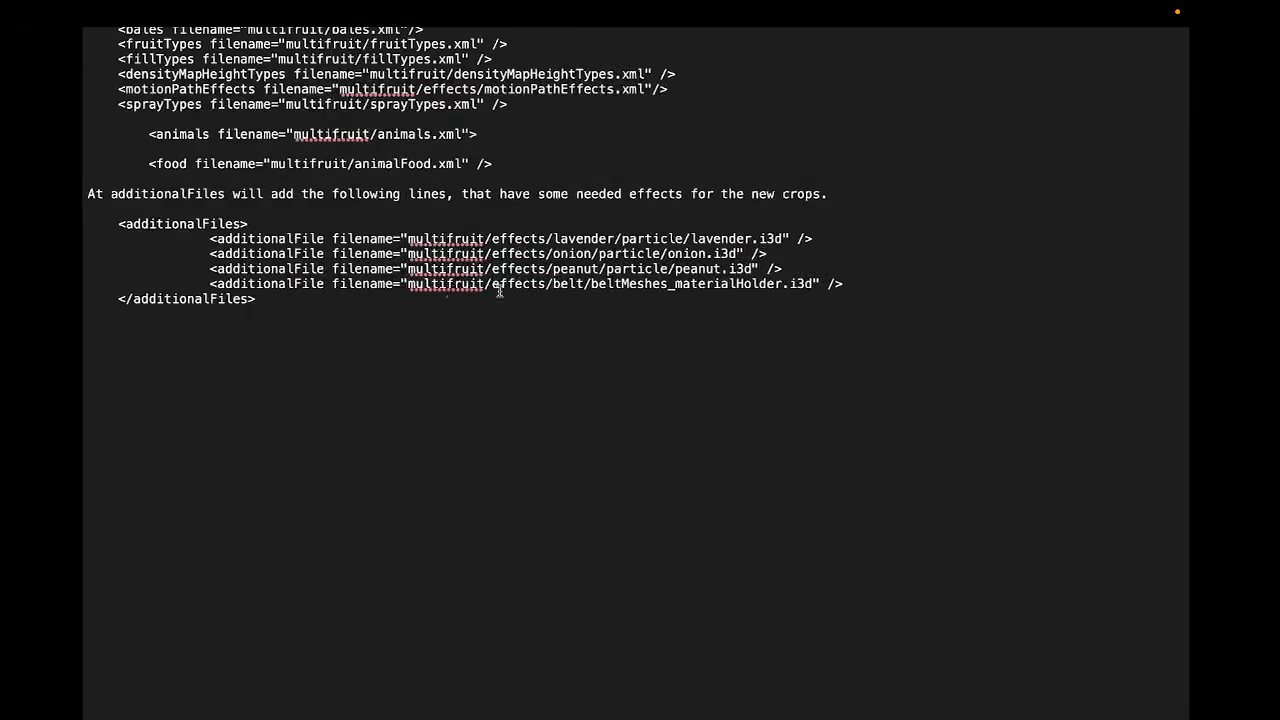
{"action": "left_click_drag", "start_coordinate": [848, 284], "coordinate": [836, 226]}
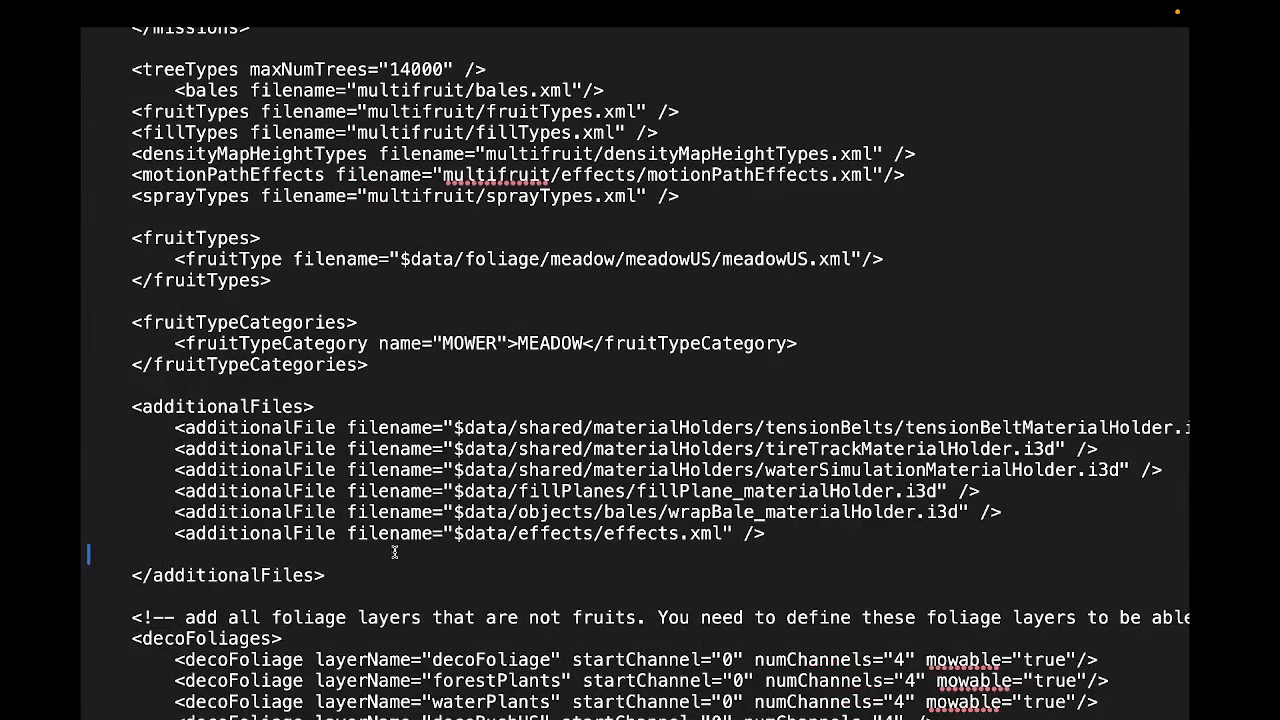
{"action": "type", "text": "<additionalFile filename=\"multifruit/effects/lavender/particle/lavender.i3d\" />                 <additionalFile filename=\"multifruit/effects/onion/particle/onion.i3d\" />                 <additionalFile filename=\"multifruit/effects/peanut/particle/peanut.i3d\" />                 <additionalFile filename=\"multifruit/effects/belt/beltMeshes_materialHolder.i3d\" />"}
{"action": "key", "text": "BackSpace"}
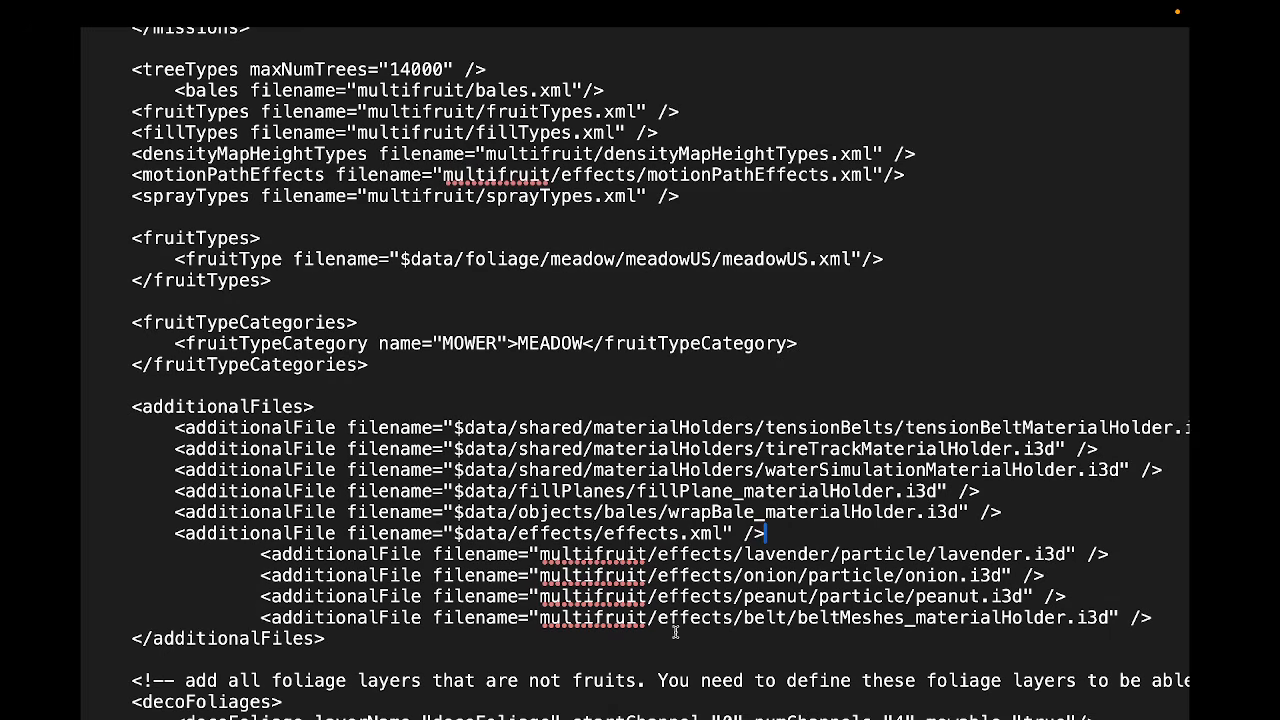
Reduce the indentation of the four added multifruit additionalFile lines to align them with the entries above.
{"action": "left_click", "coordinate": [259, 553]}
{"action": "key", "text": "BackSpace"}
{"action": "key", "text": "BackSpace"}
{"action": "left_click", "coordinate": [259, 575]}
{"action": "key", "text": "BackSpace"}
{"action": "key", "text": "BackSpace"}
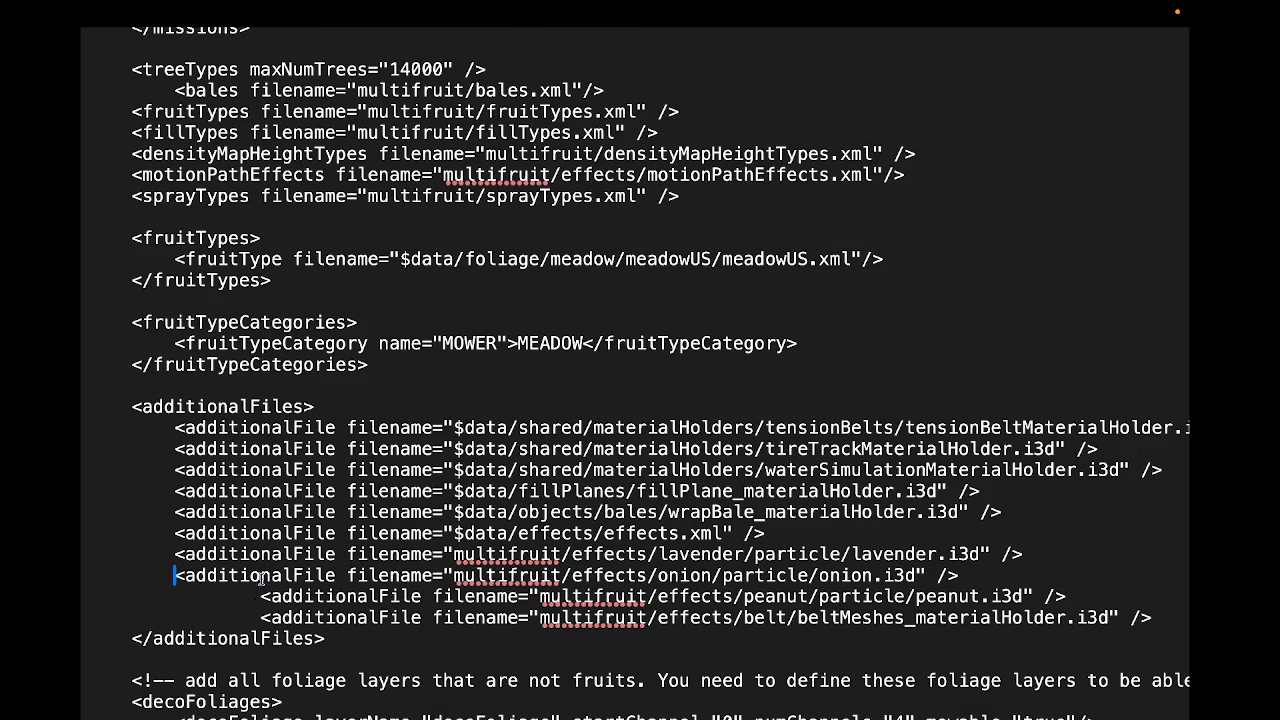
{"action": "left_click", "coordinate": [260, 596]}
{"action": "key", "text": "BackSpace"}
{"action": "key", "text": "BackSpace"}
{"action": "left_click", "coordinate": [263, 617]}
{"action": "key", "text": "BackSpace"}
{"action": "key", "text": "BackSpace"}
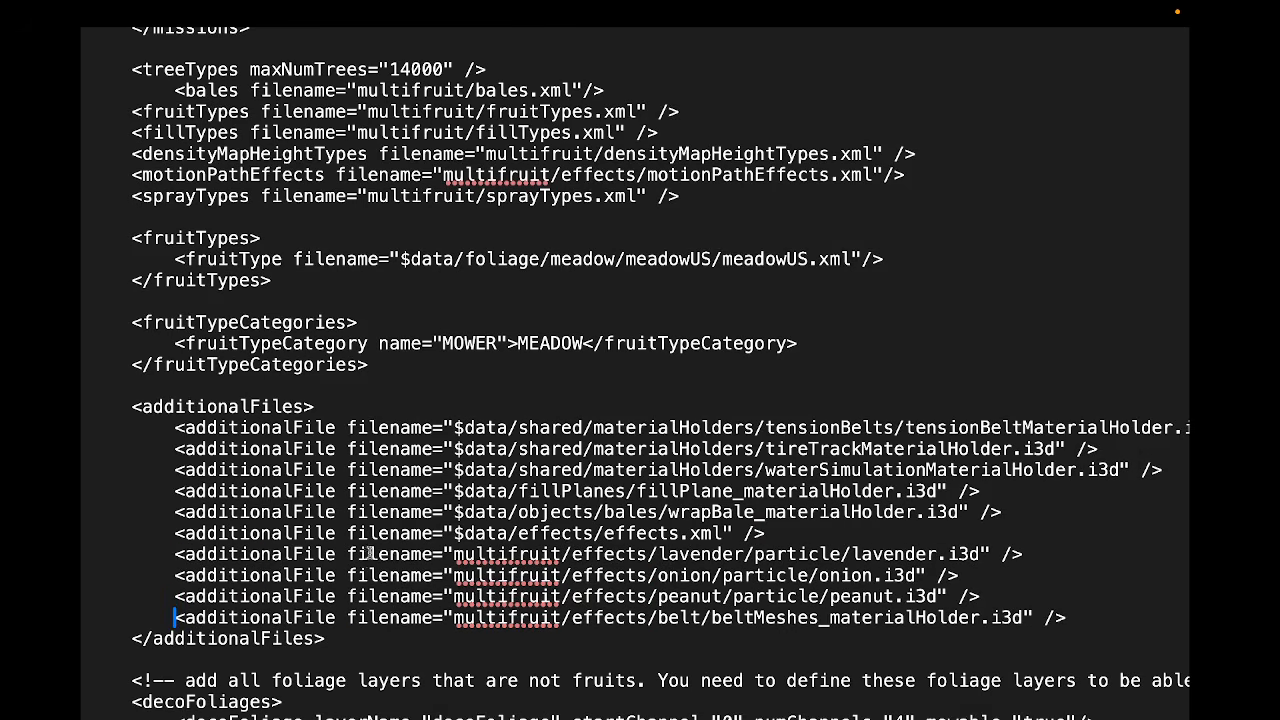
Finish with map.xml and open the instructions file "add this to modDesc.xml" from the multifruit pack folder in full screen.
{"action": "scroll", "coordinate": [369, 553], "scroll_direction": "down", "scroll_amount": 3}
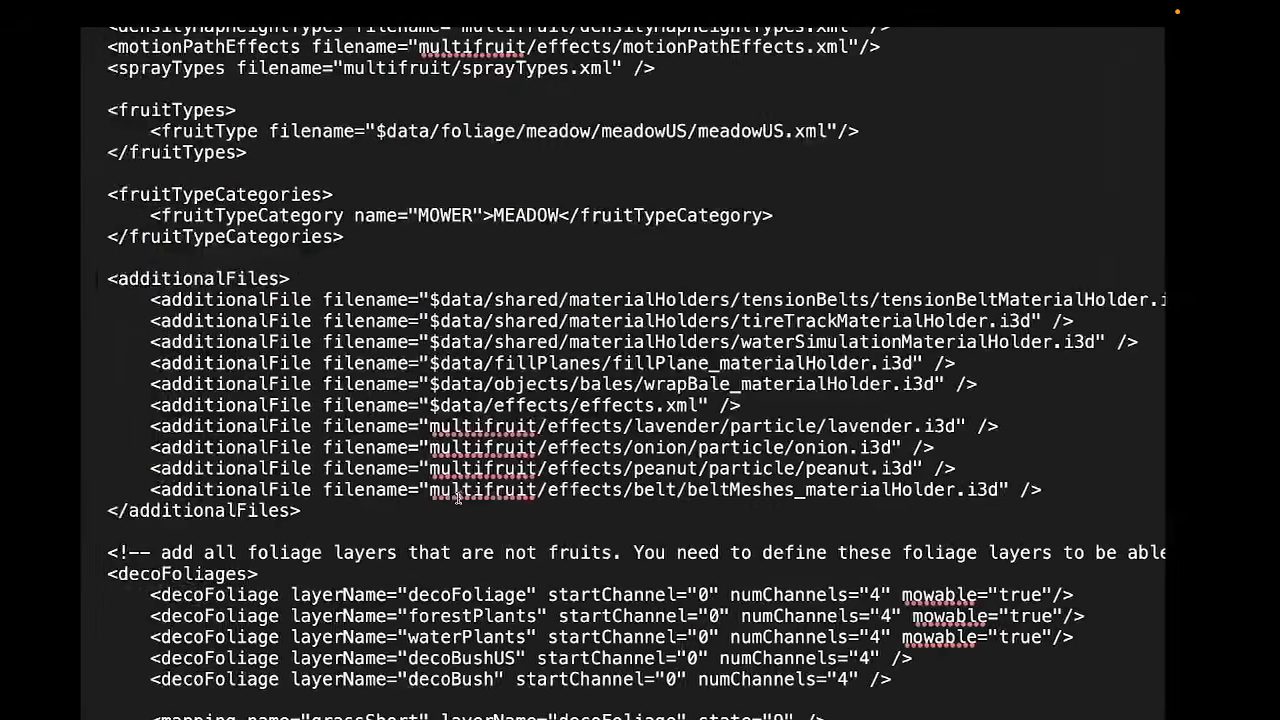
{"action": "scroll", "coordinate": [458, 497], "scroll_direction": "down", "scroll_amount": 3}
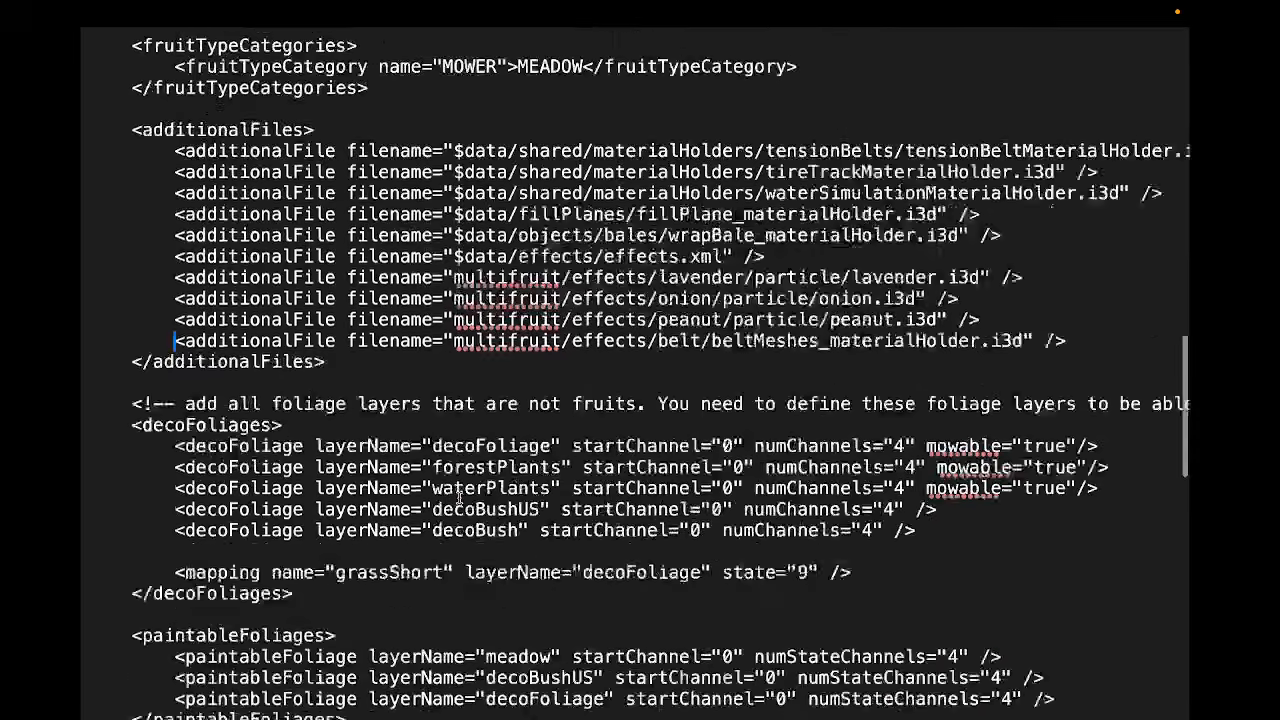
{"action": "scroll", "coordinate": [458, 497], "scroll_direction": "up", "scroll_amount": 10}
{"action": "scroll", "coordinate": [458, 497], "scroll_direction": "up", "scroll_amount": 7}
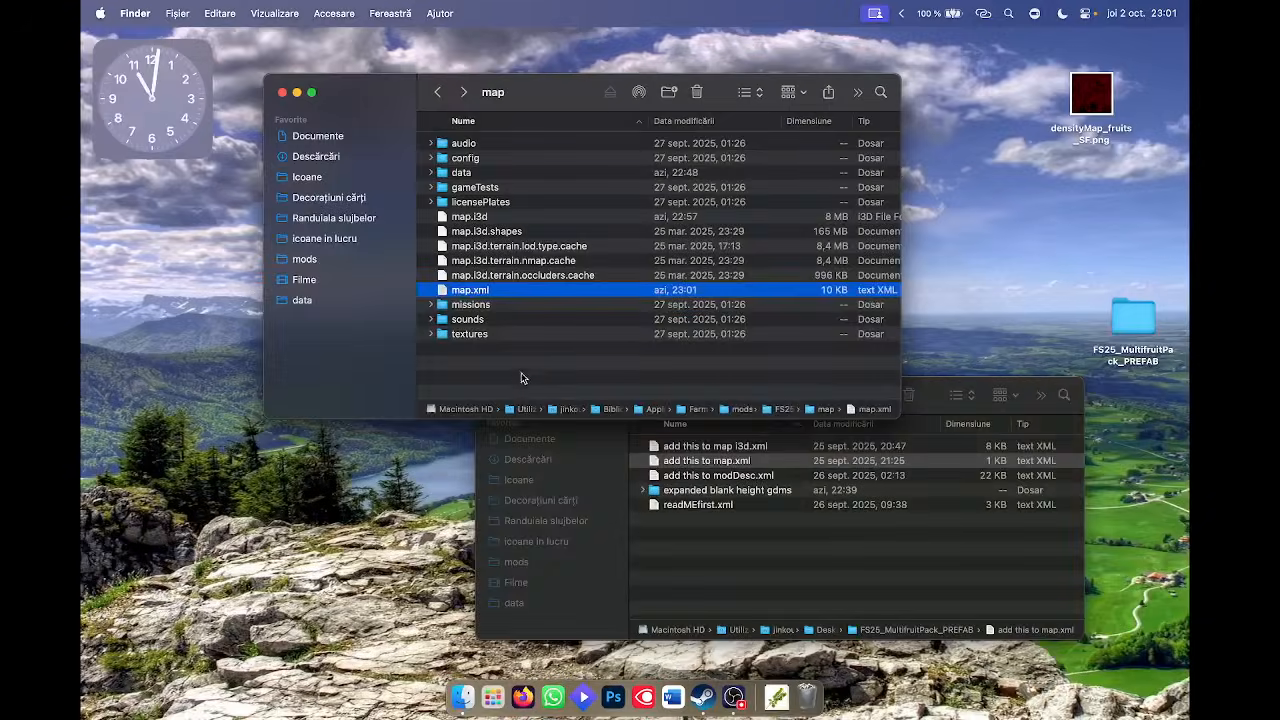
{"action": "left_click", "coordinate": [529, 366]}
{"action": "left_click", "coordinate": [727, 555]}
{"action": "left_click", "coordinate": [727, 476]}
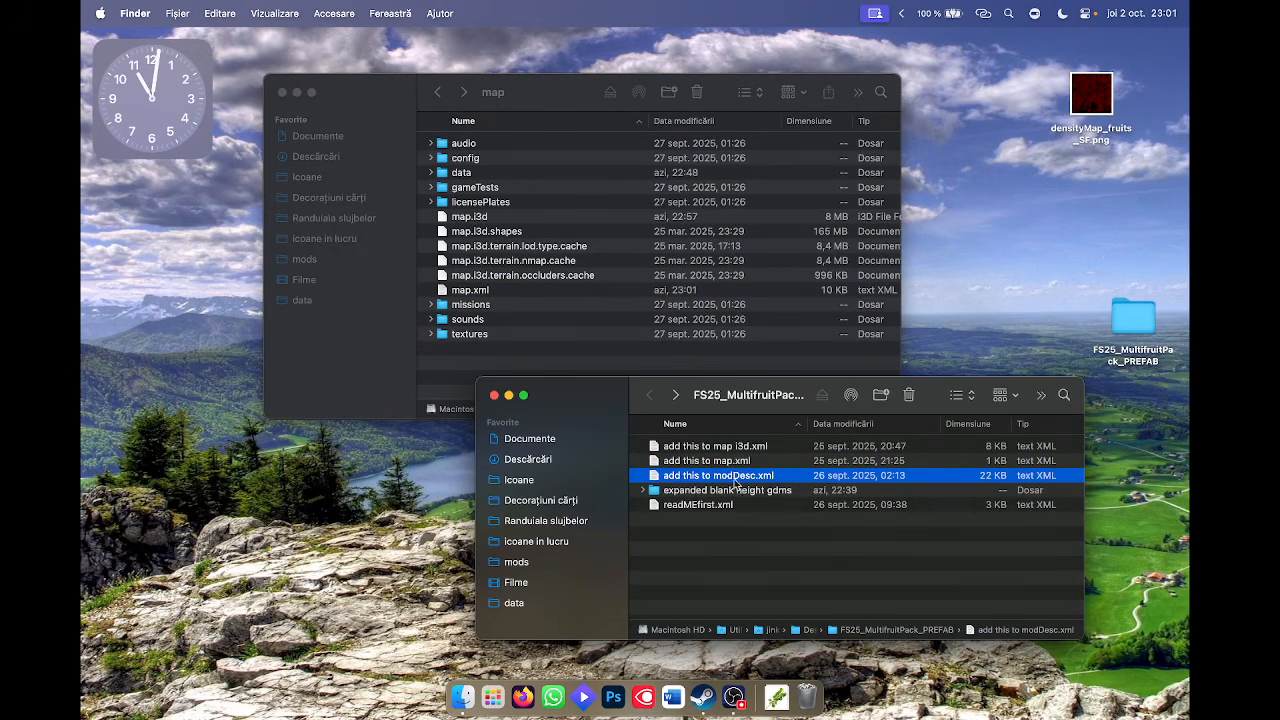
{"action": "double_click", "coordinate": [735, 477]}
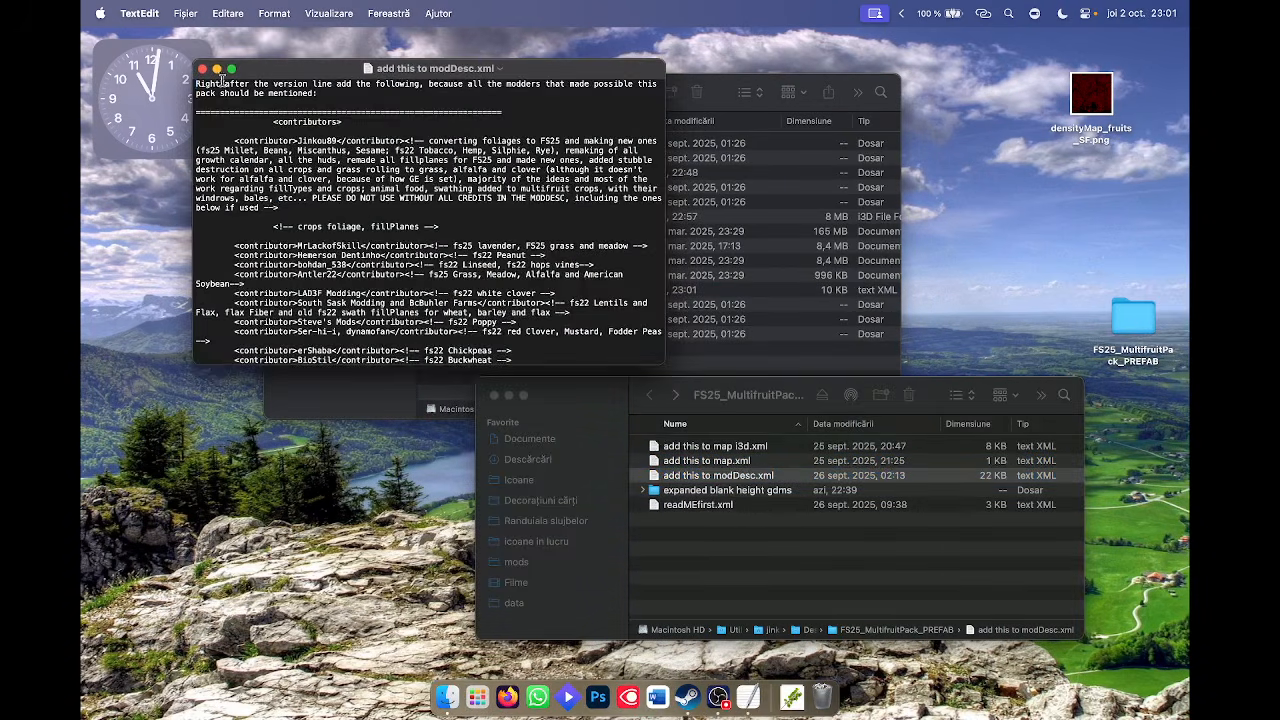
{"action": "left_click", "coordinate": [231, 68]}
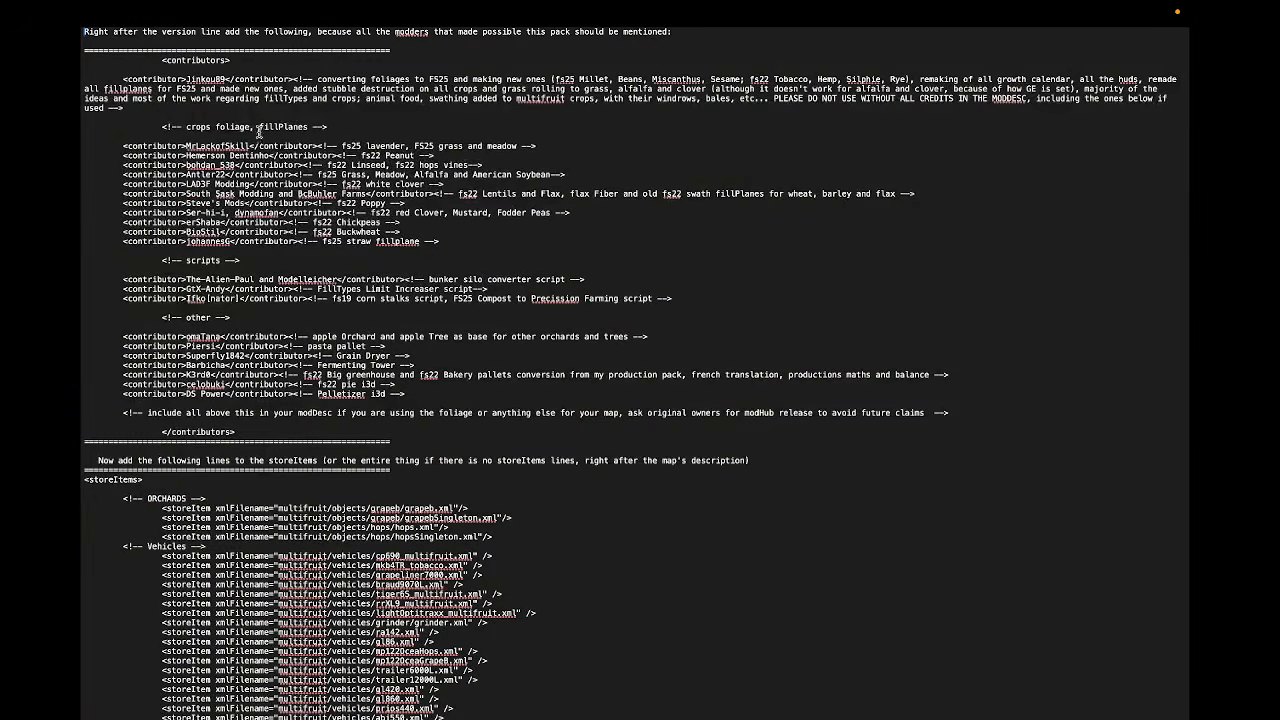
Open modDesc.xml from the FS25_HorschAgrovation_MF folder in full screen and look through it from the version line to the storeItems.
{"action": "key", "text": "ctrl+Left"}
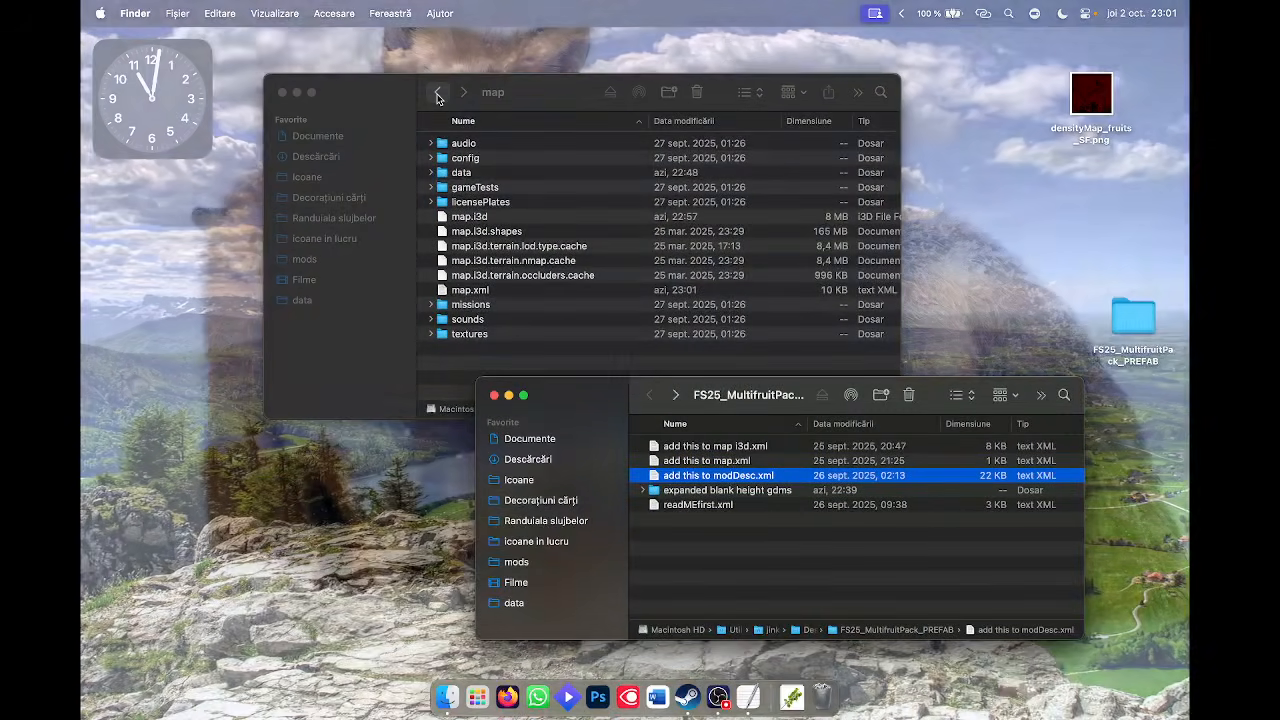
{"action": "left_click", "coordinate": [437, 93]}
{"action": "left_click", "coordinate": [437, 93]}
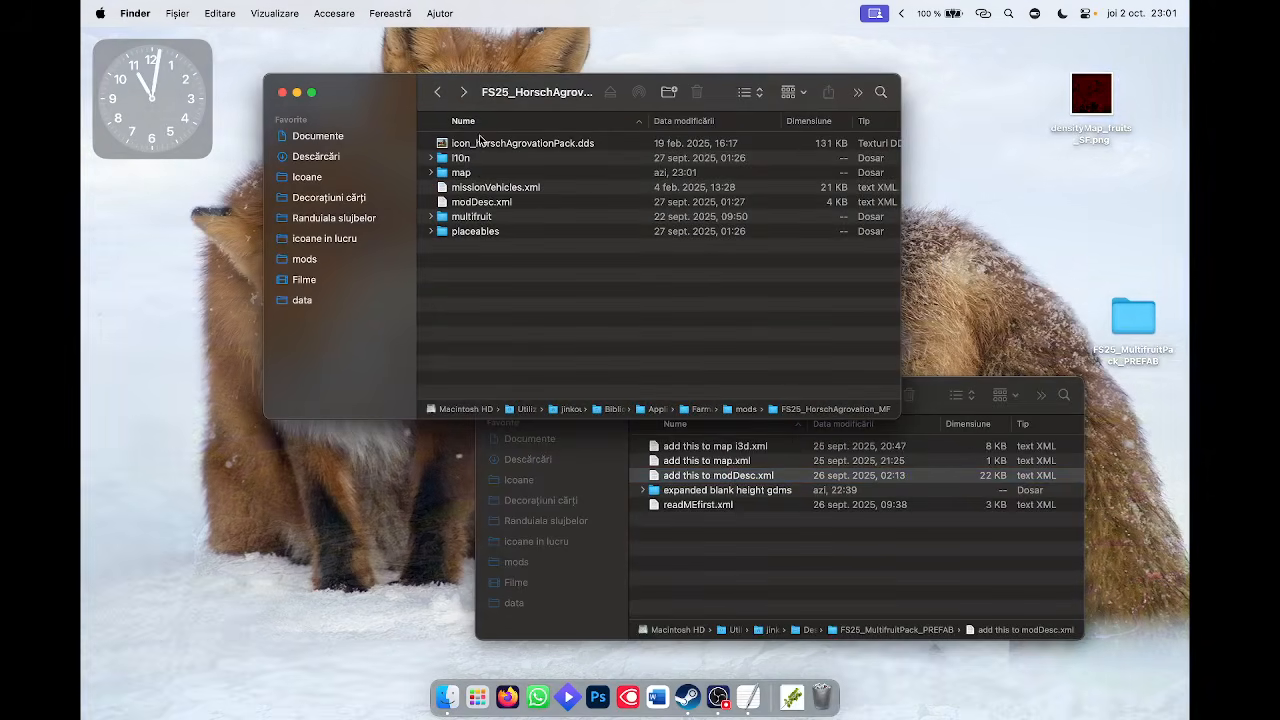
{"action": "double_click", "coordinate": [470, 201]}
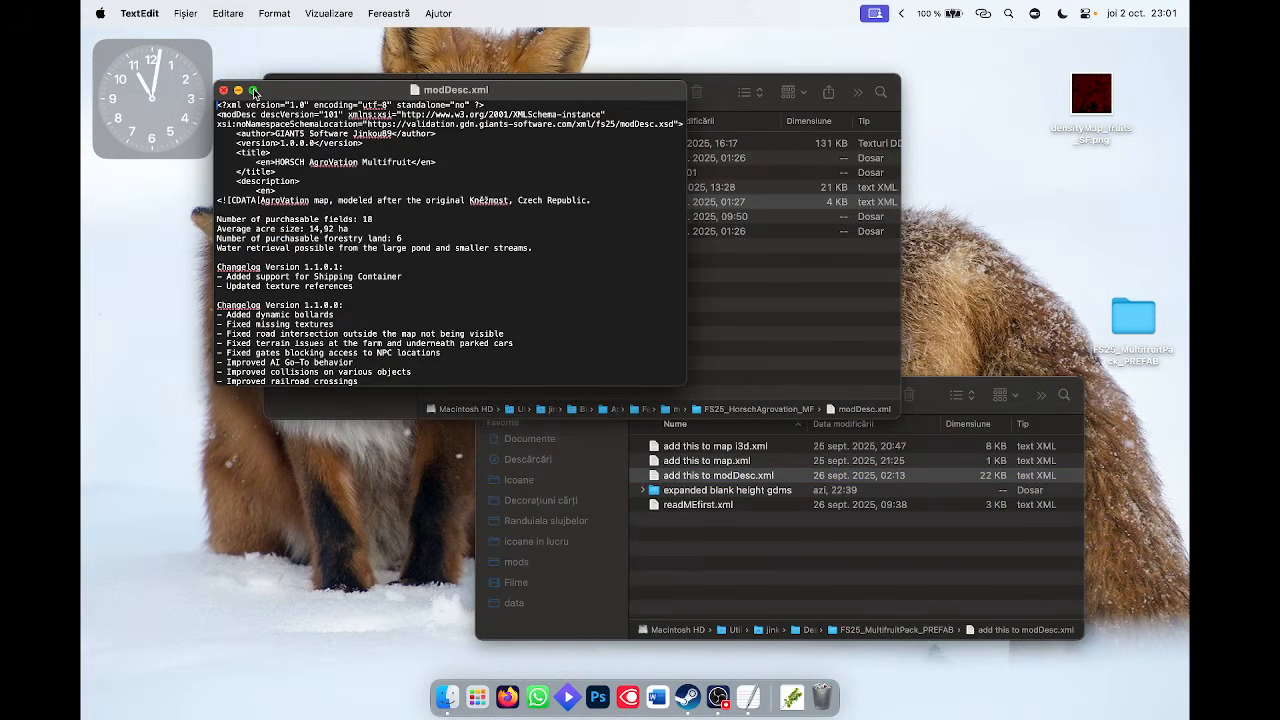
{"action": "left_click", "coordinate": [253, 91]}
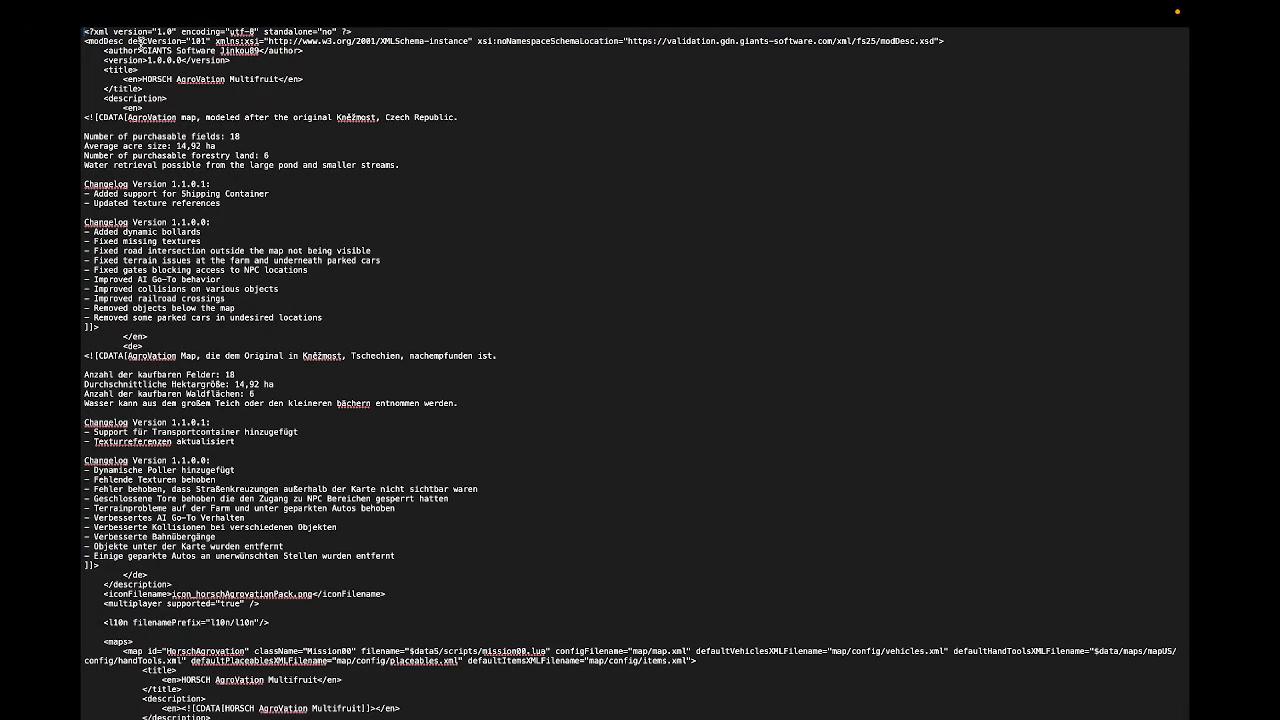
{"action": "scroll", "coordinate": [160, 59], "scroll_direction": "up", "scroll_amount": 5}
{"action": "scroll", "coordinate": [174, 63], "scroll_direction": "left", "scroll_amount": 2}
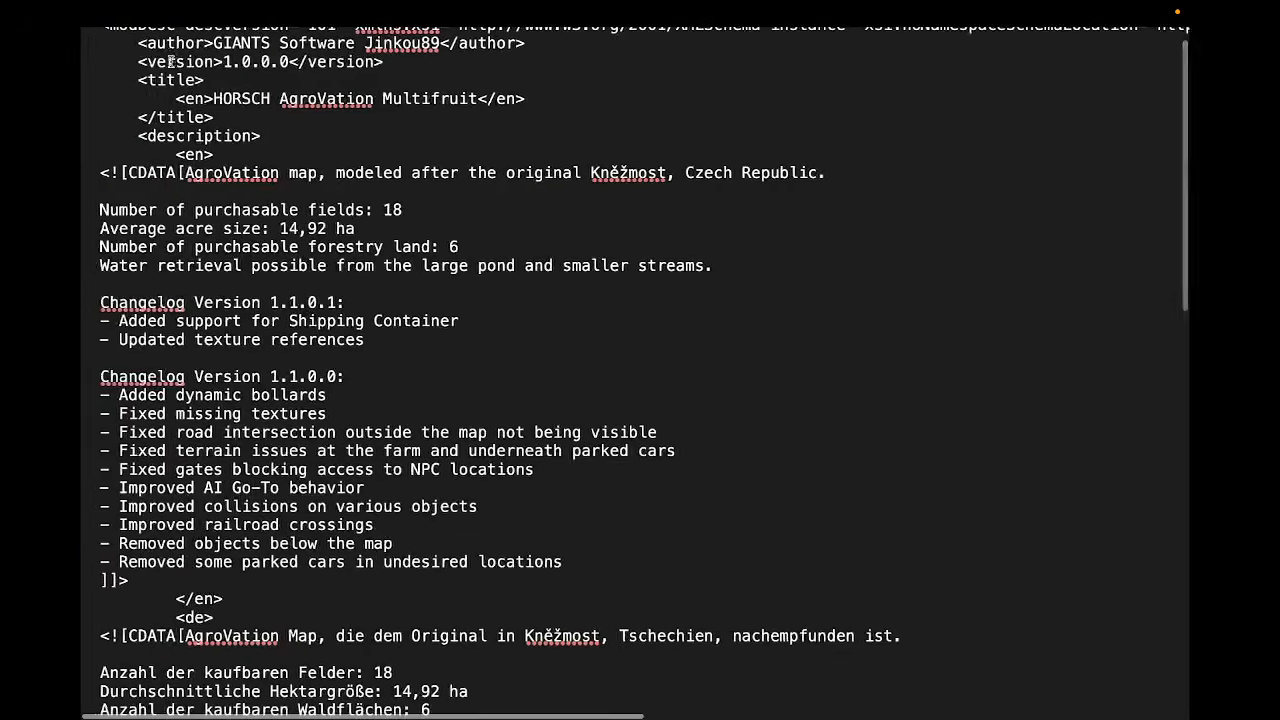
{"action": "scroll", "coordinate": [176, 62], "scroll_direction": "up", "scroll_amount": 2}
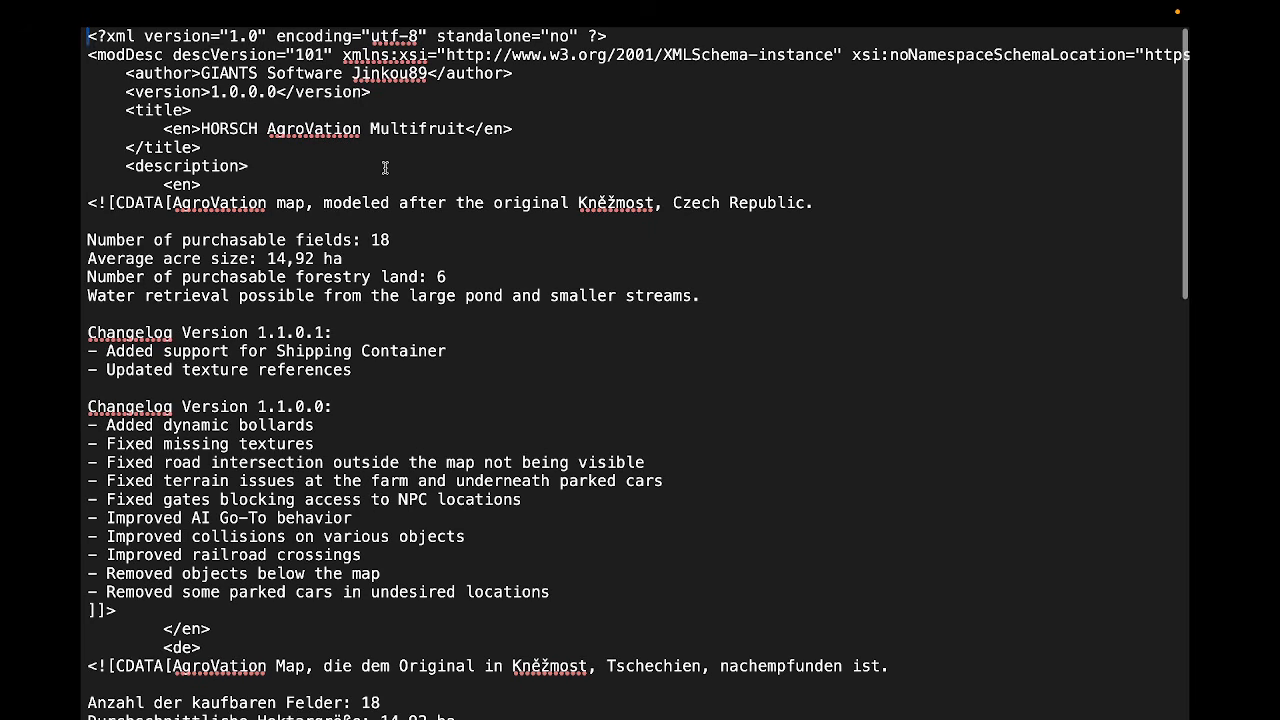
{"action": "scroll", "coordinate": [228, 251], "scroll_direction": "down", "scroll_amount": 8}
{"action": "scroll", "coordinate": [228, 251], "scroll_direction": "down", "scroll_amount": 12}
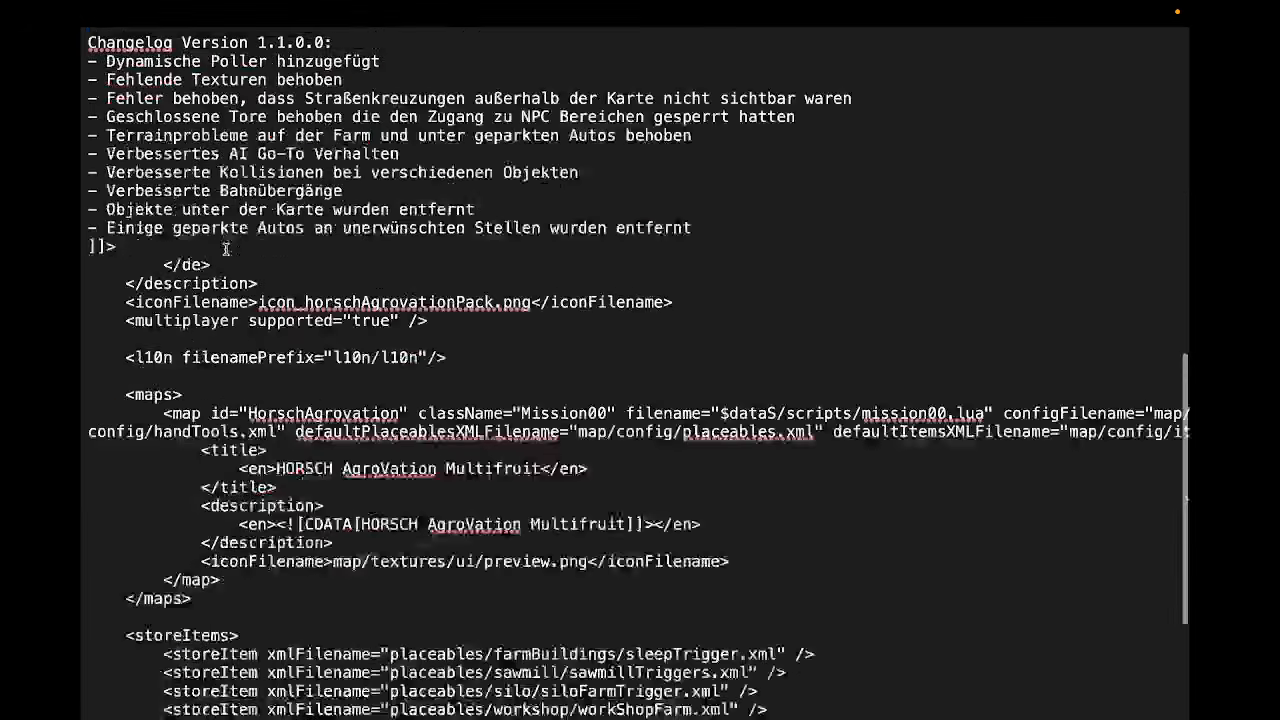
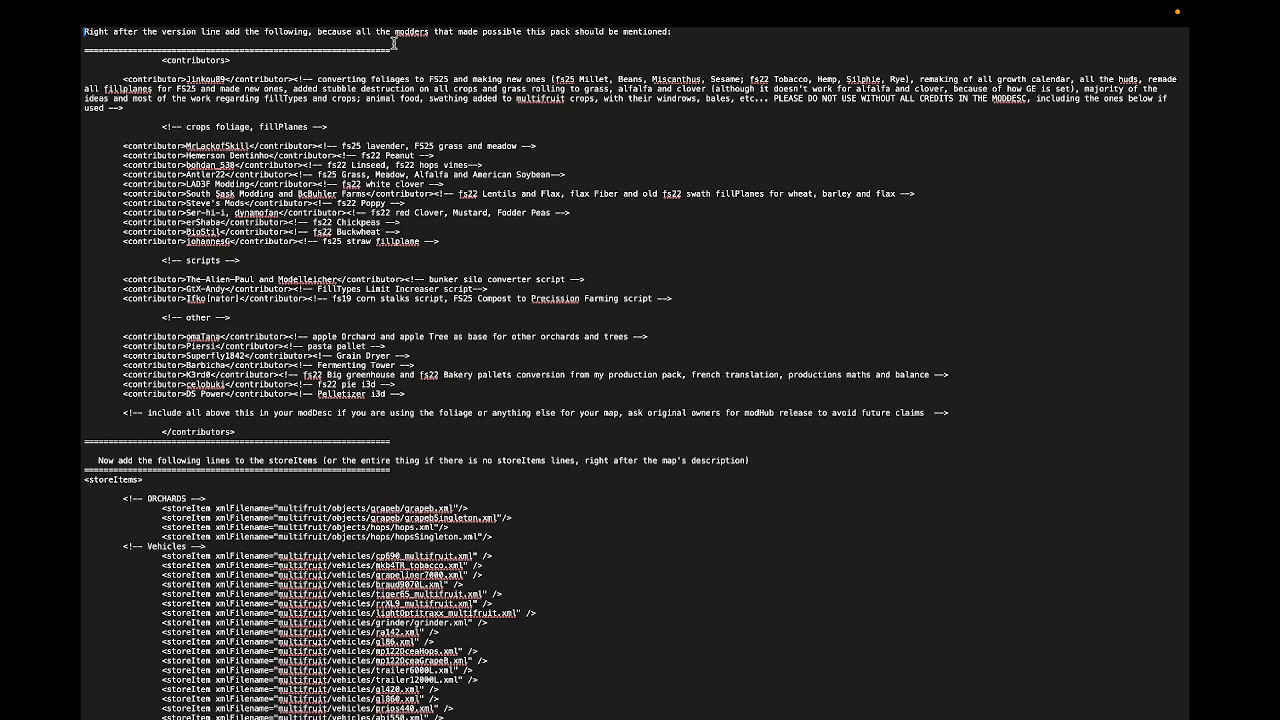
Copy the whole contributors block from the instructions and paste it into modDesc.xml between the version line and the title block.
{"action": "left_click_drag", "start_coordinate": [161, 60], "coordinate": [388, 430]}
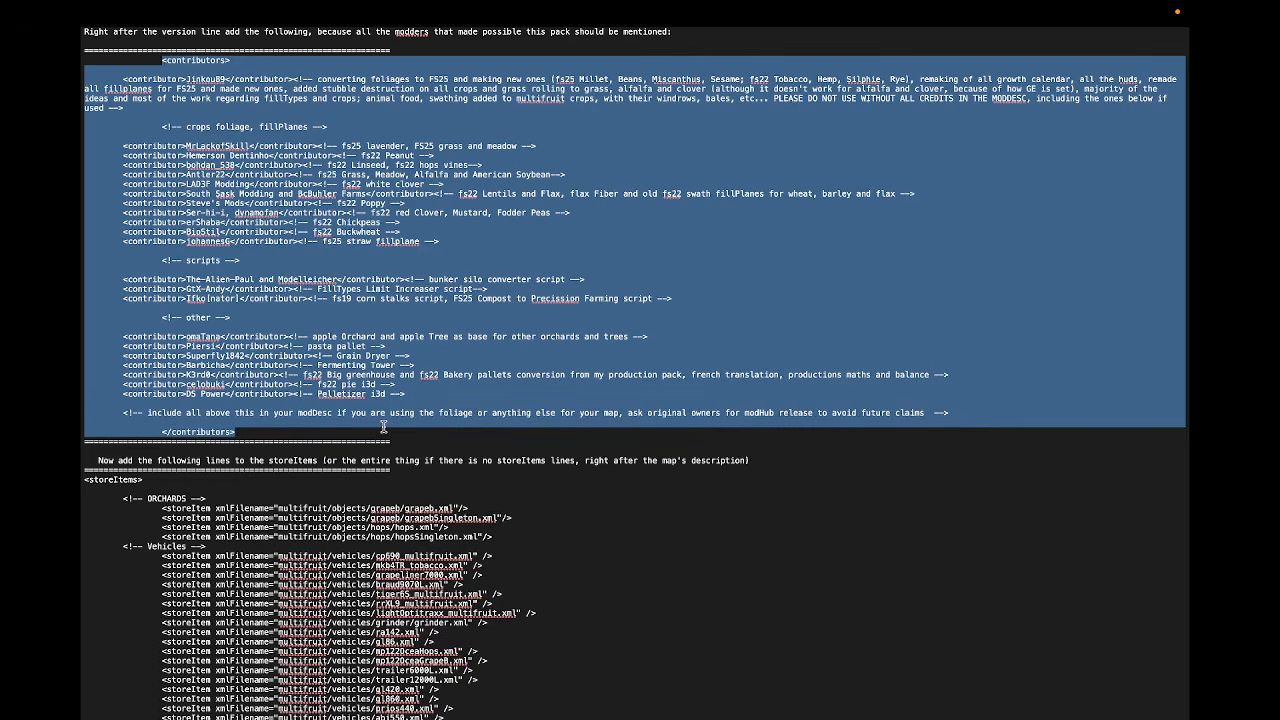
{"action": "key", "text": "ctrl+Left"}
{"action": "scroll", "coordinate": [225, 291], "scroll_direction": "up", "scroll_amount": 10}
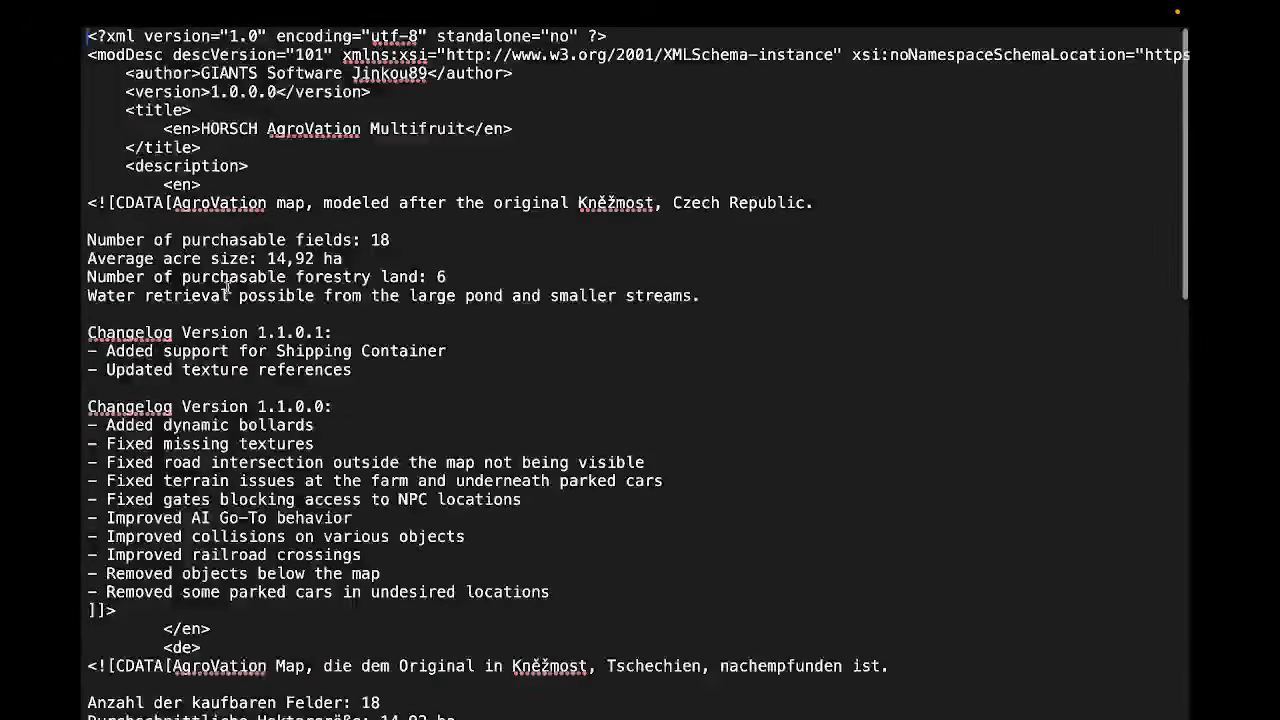
{"action": "left_click", "coordinate": [380, 92]}
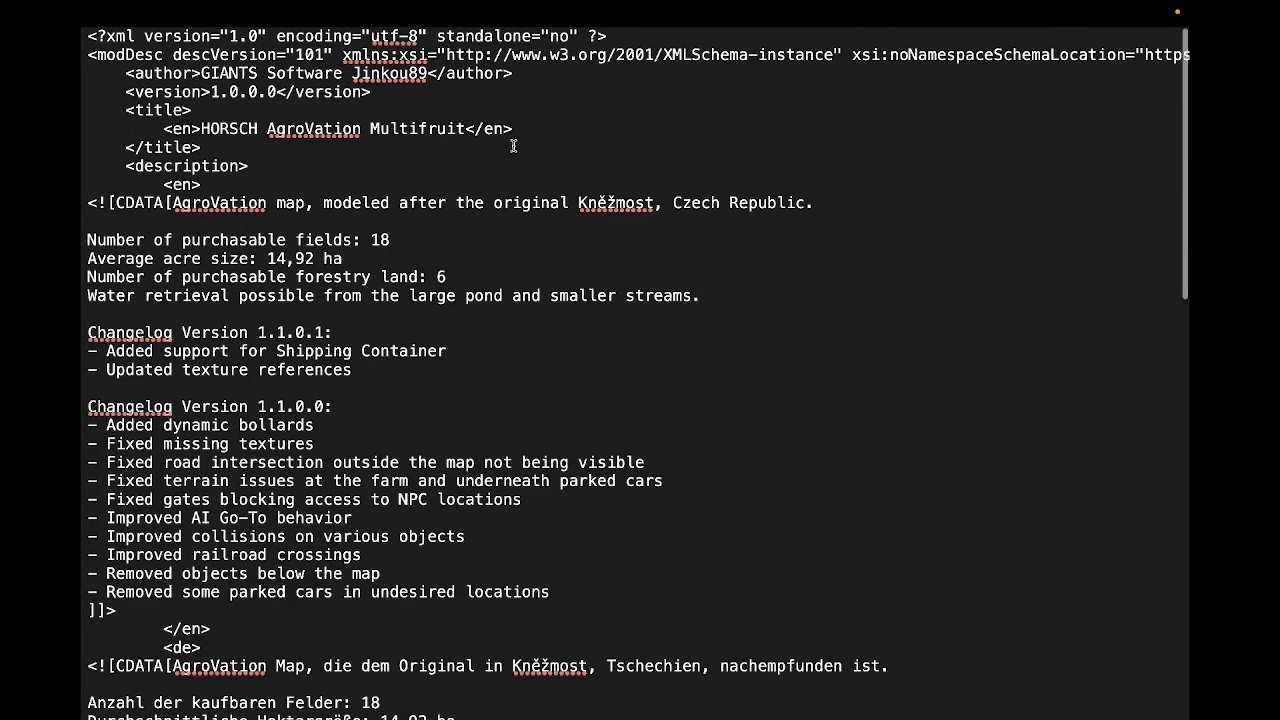
{"action": "key", "text": "Return"}
{"action": "key", "text": "Return"}
{"action": "key", "text": "Return"}
{"action": "key", "text": "Up"}
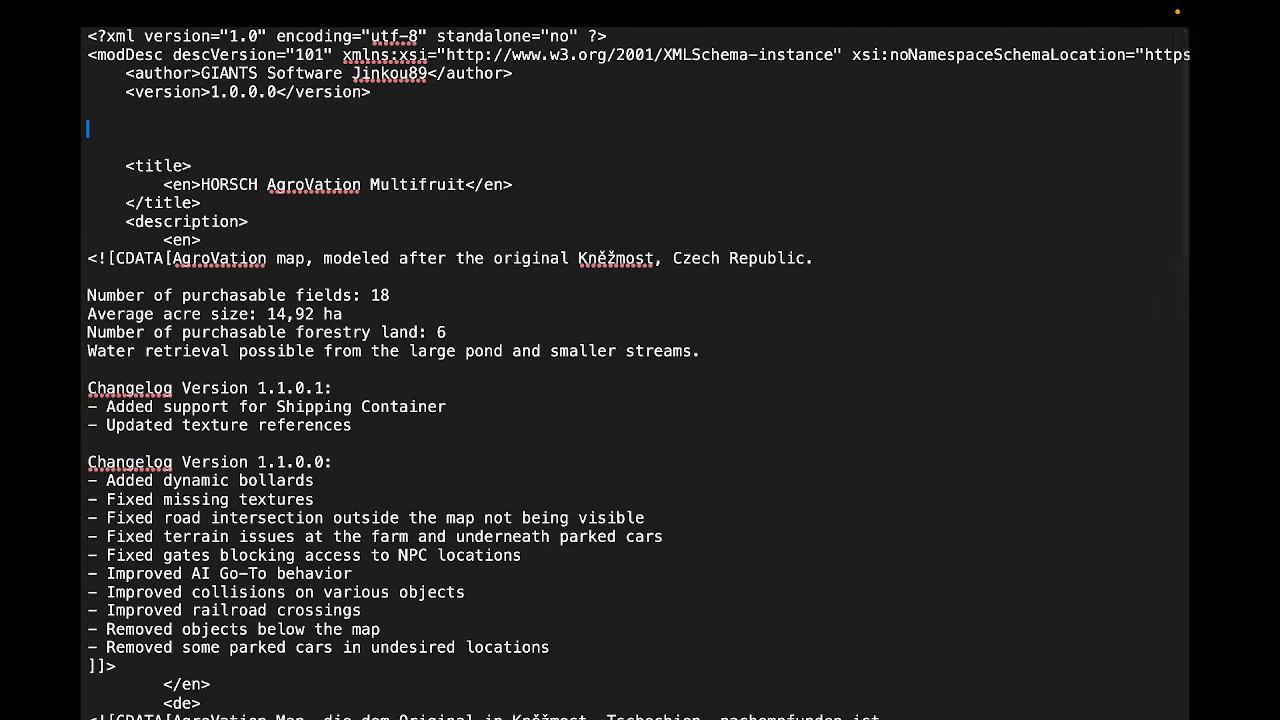
{"action": "key", "text": "ctrl+v"}
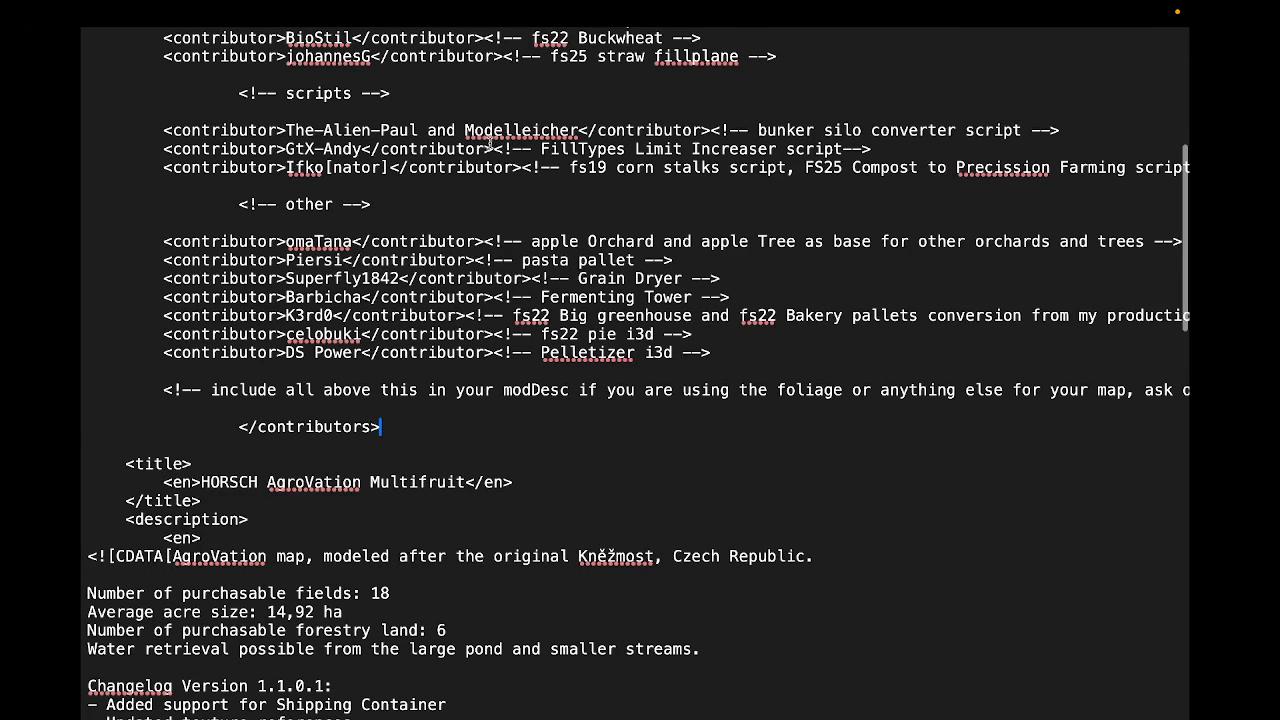
{"action": "scroll", "coordinate": [417, 223], "scroll_direction": "up", "scroll_amount": 4}
{"action": "scroll", "coordinate": [413, 223], "scroll_direction": "up", "scroll_amount": 2}
{"action": "scroll", "coordinate": [413, 223], "scroll_direction": "down", "scroll_amount": 4}
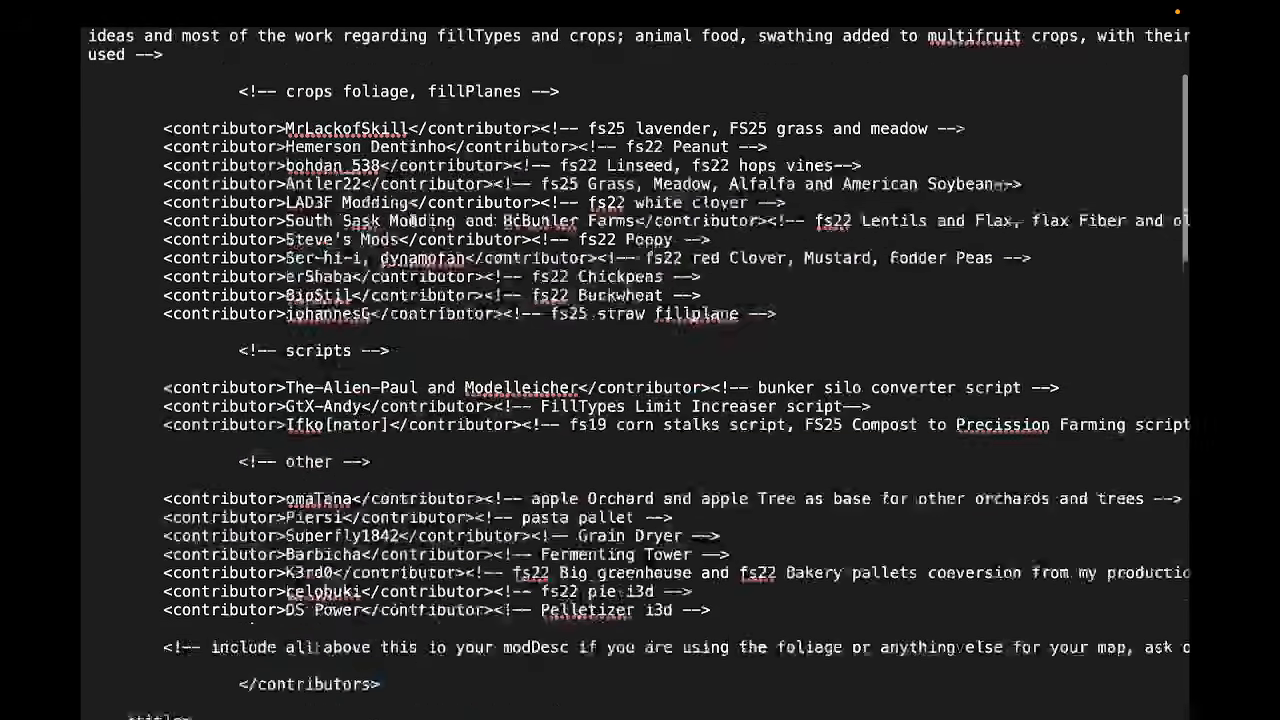
Copy the storeItem entries from the ORCHARDS comment through cakePallet.xml and paste them below the warehouse.xml entry in modDesc.xml's storeItems block.
{"action": "key", "text": "ctrl+Right"}
{"action": "scroll", "coordinate": [280, 380], "scroll_direction": "down", "scroll_amount": 2}
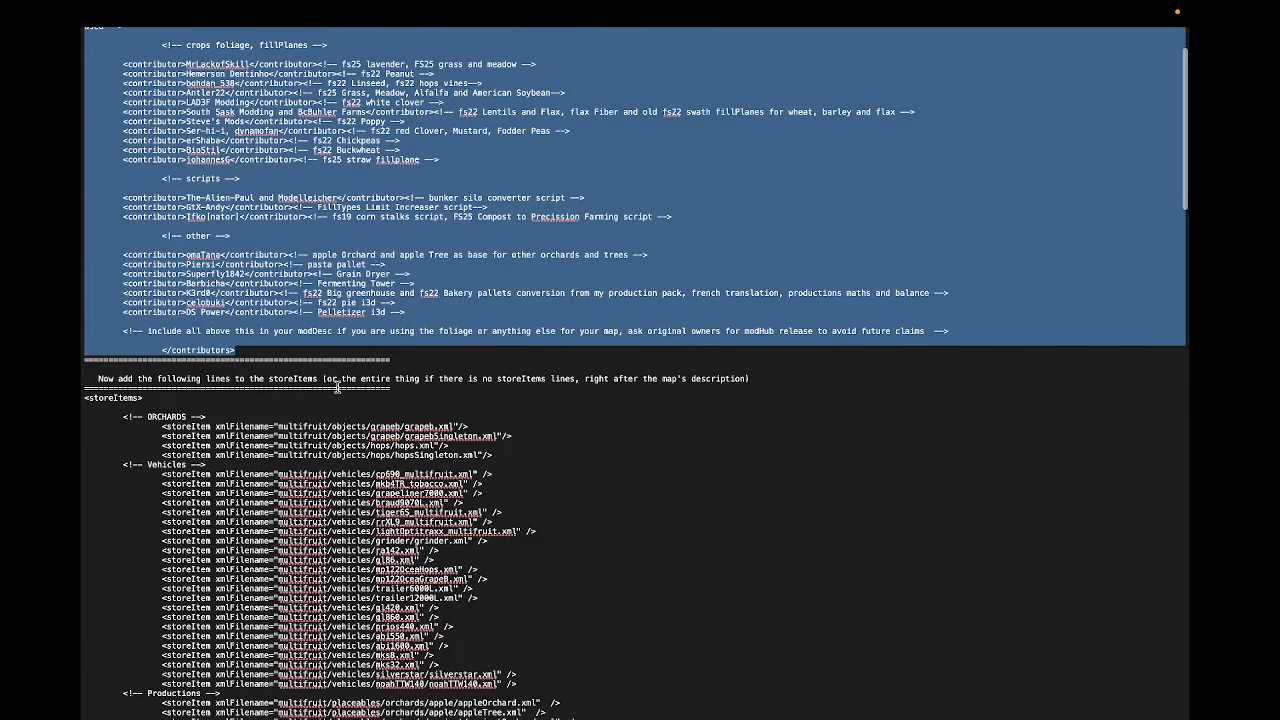
{"action": "scroll", "coordinate": [380, 381], "scroll_direction": "down", "scroll_amount": 4}
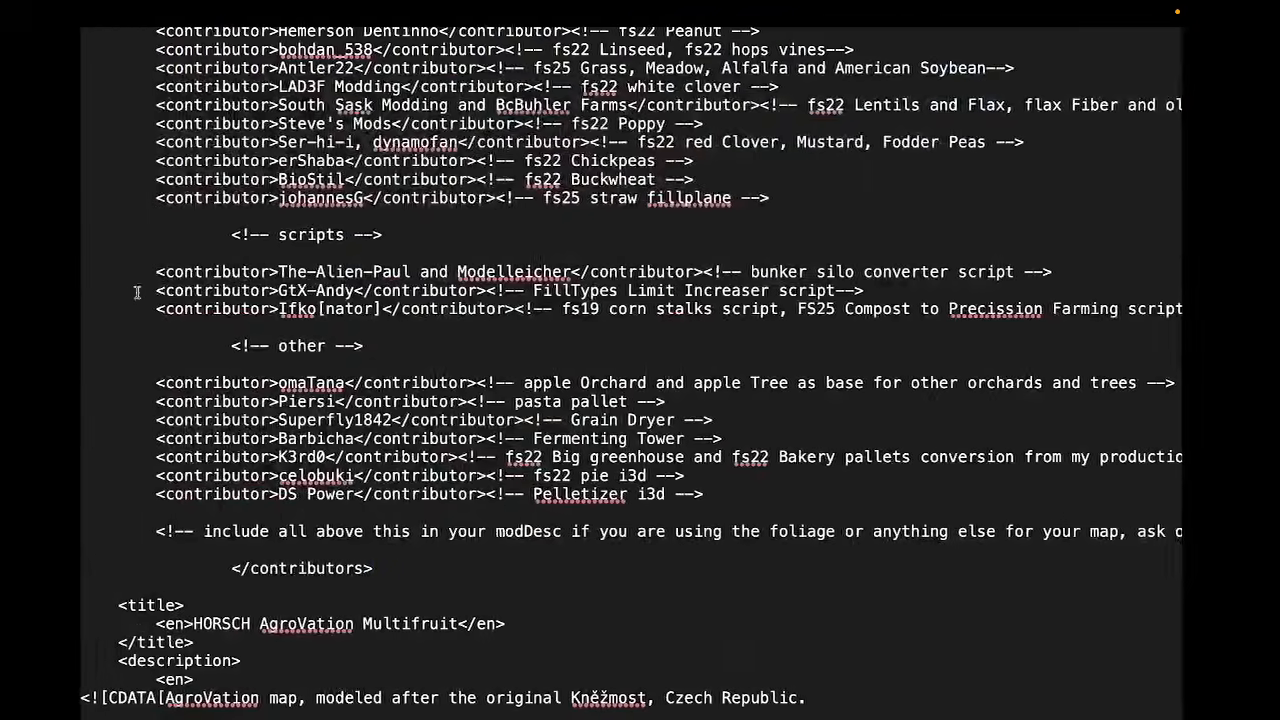
{"action": "type", "text": "</contributors>"}
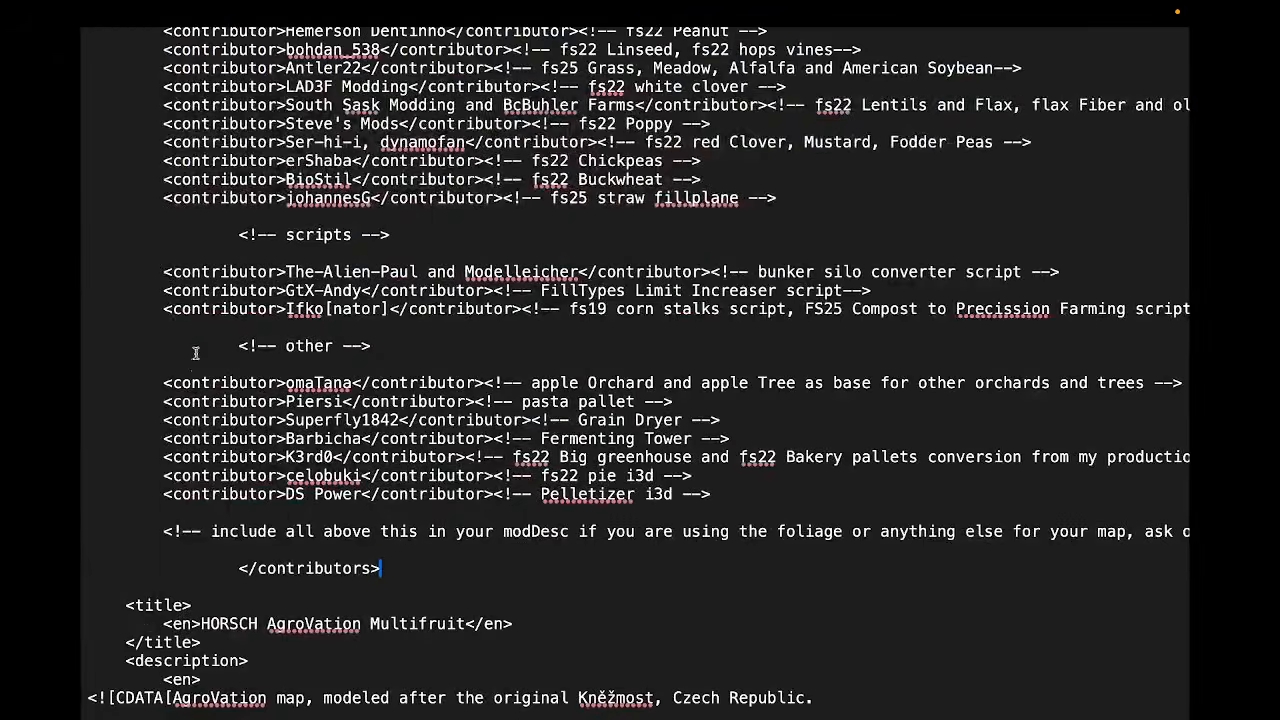
{"action": "scroll", "coordinate": [194, 354], "scroll_direction": "down", "scroll_amount": 5}
{"action": "scroll", "coordinate": [190, 362], "scroll_direction": "down", "scroll_amount": 15}
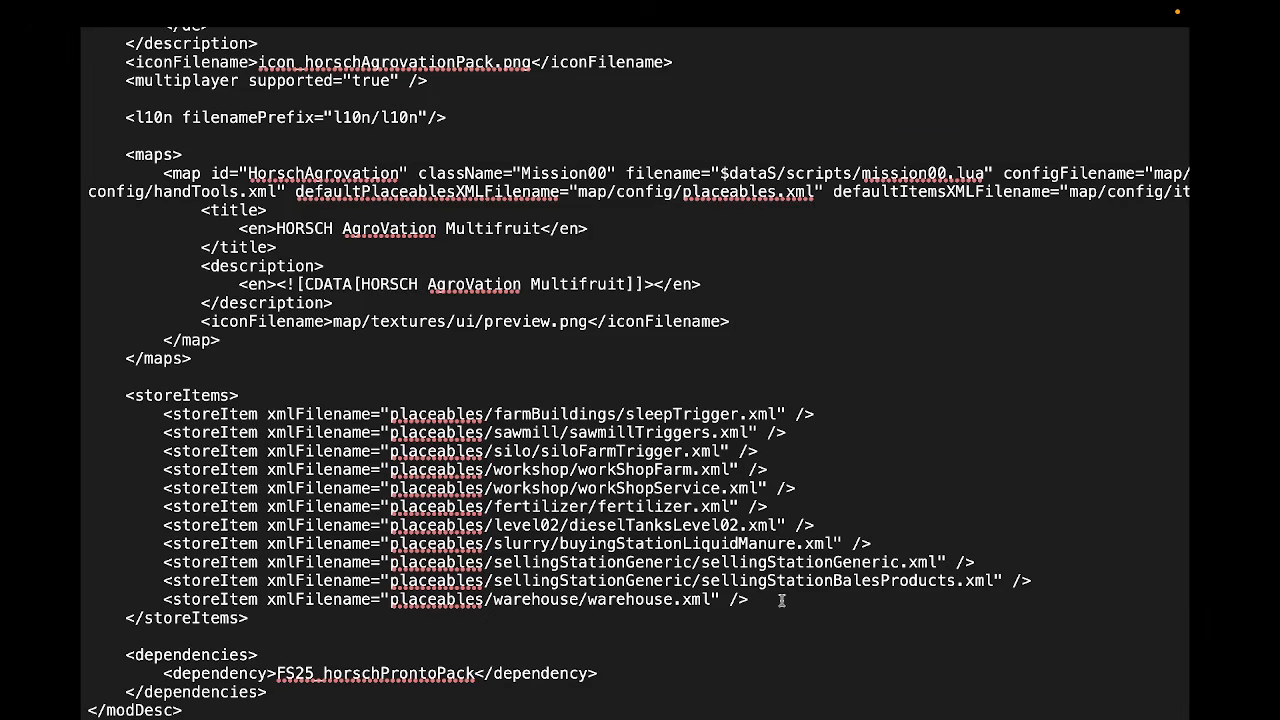
{"action": "key", "text": "Return"}
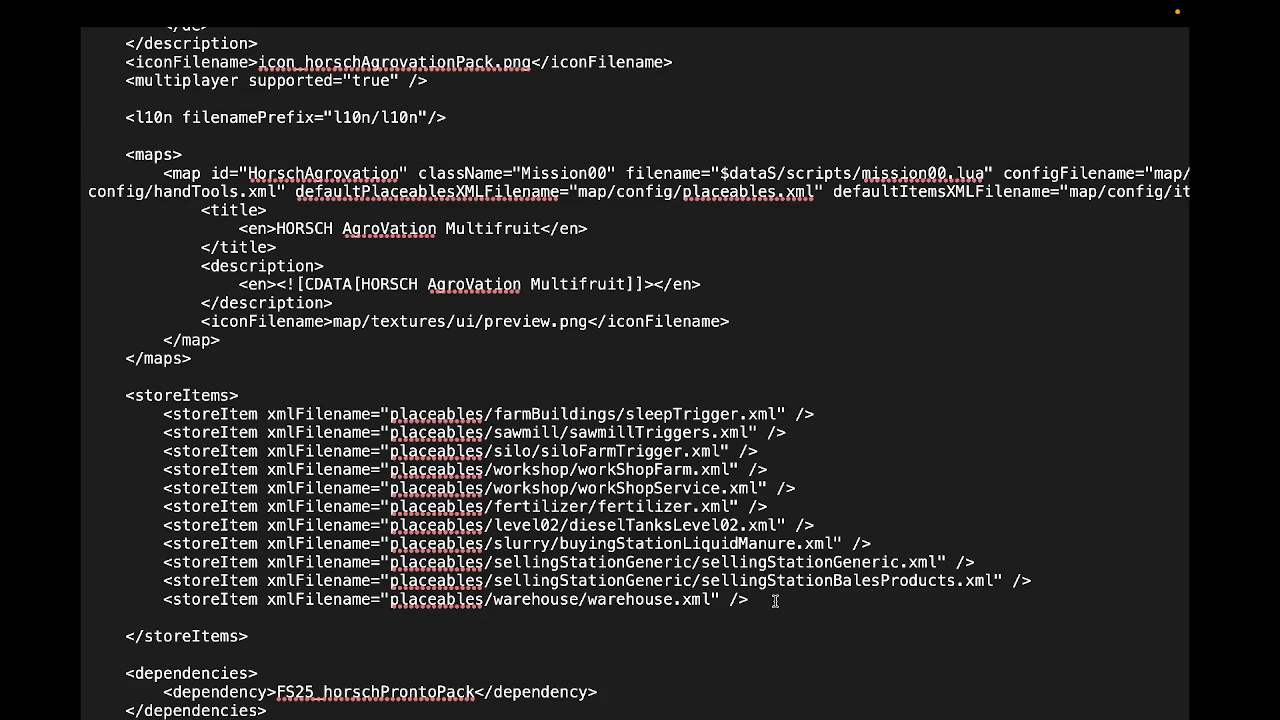
{"action": "key", "text": "ctrl+Right"}
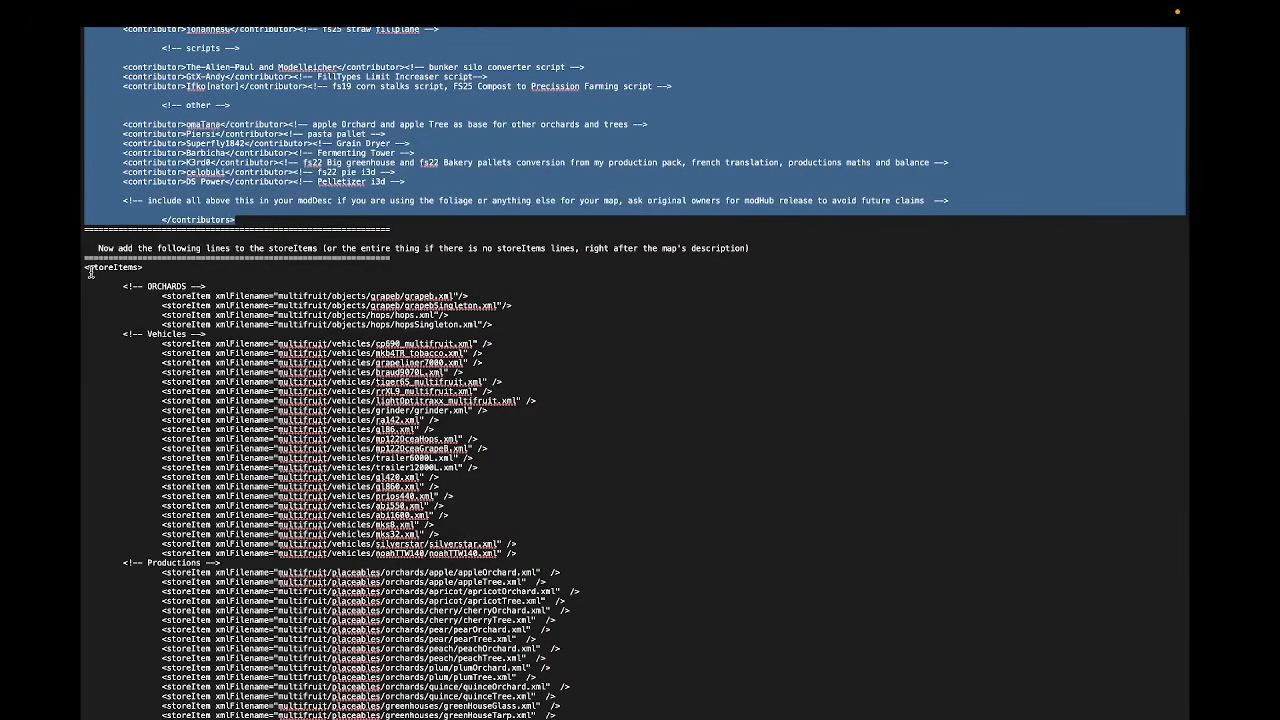
{"action": "left_click_drag", "start_coordinate": [88, 268], "coordinate": [131, 270]}
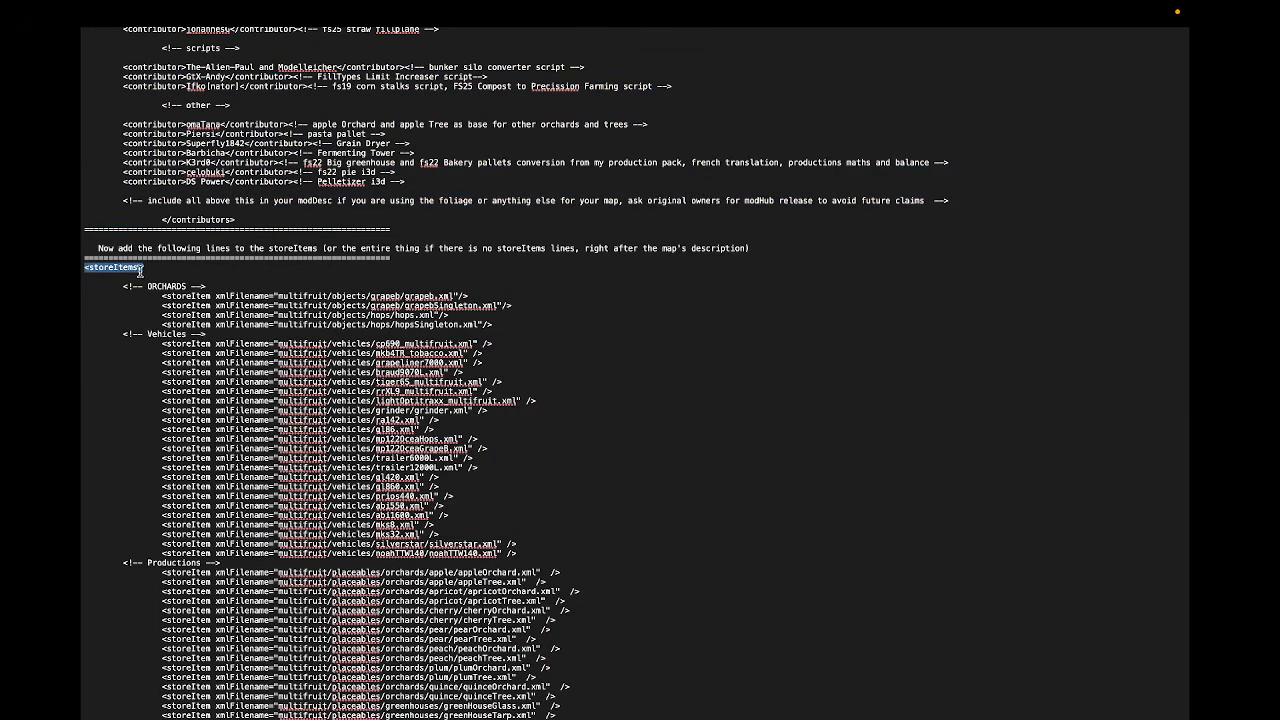
{"action": "scroll", "coordinate": [121, 288], "scroll_direction": "down", "scroll_amount": 5}
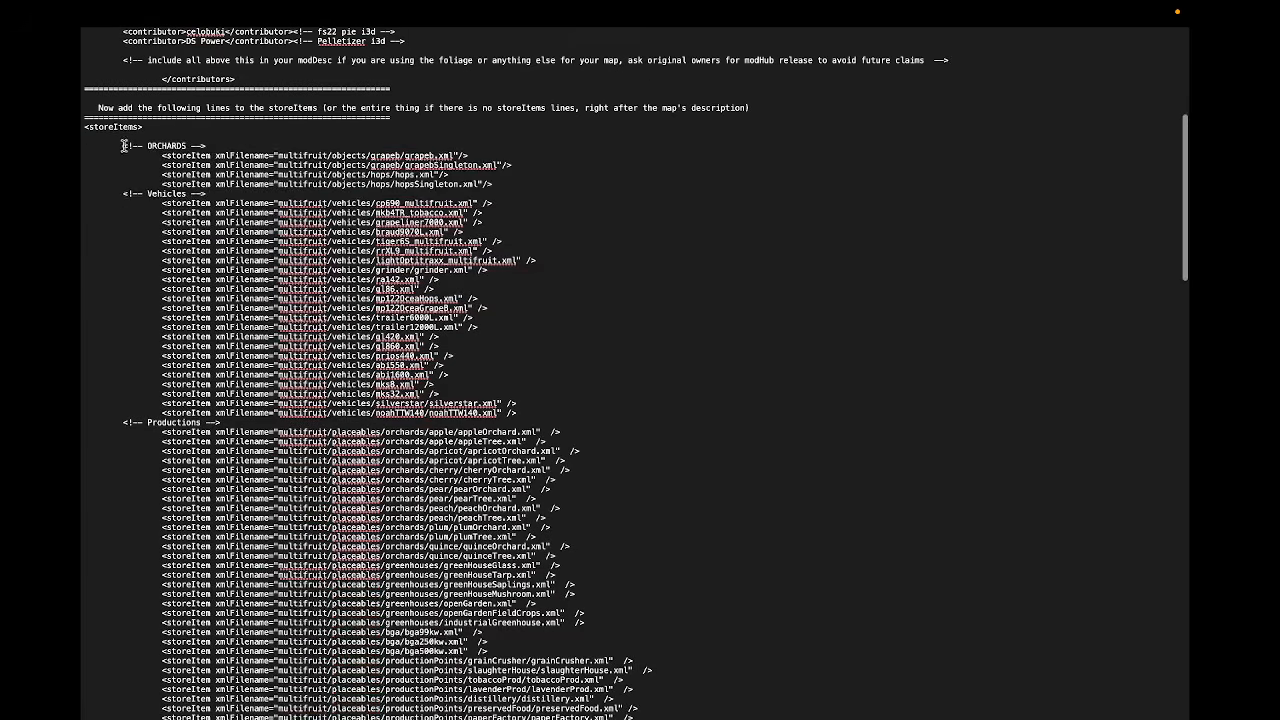
{"action": "left_click_drag", "start_coordinate": [123, 146], "coordinate": [493, 555]}
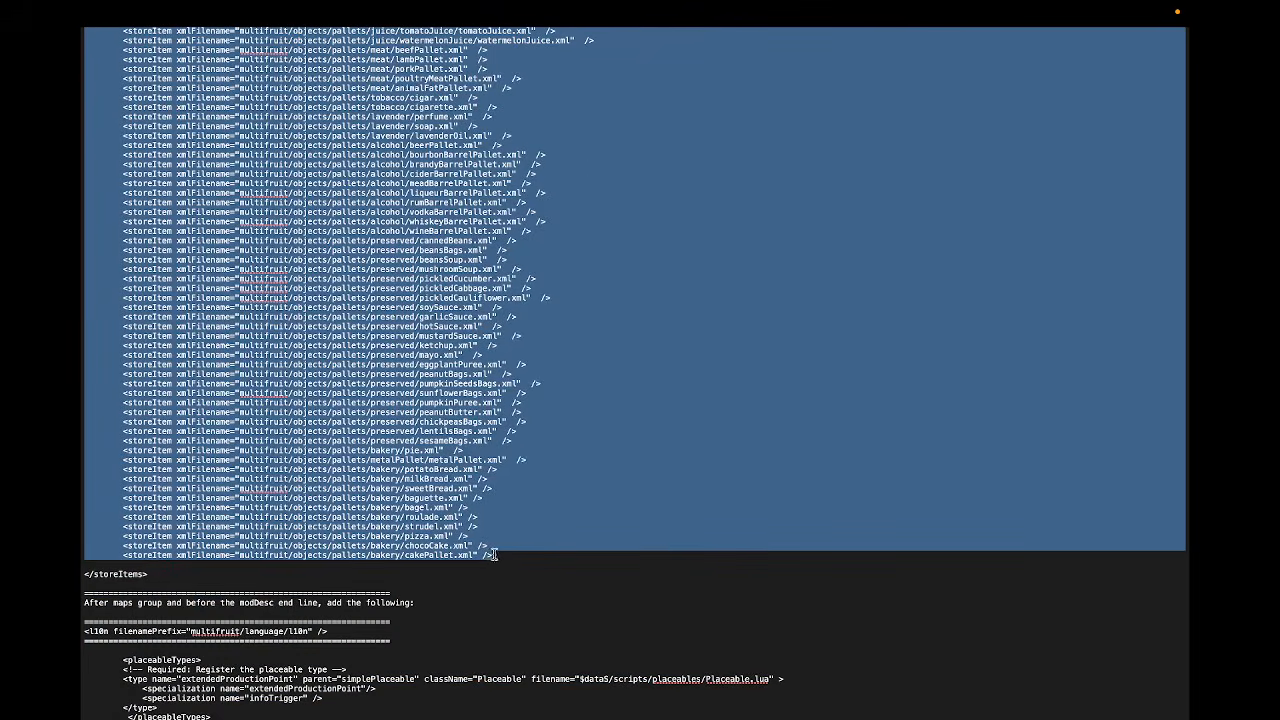
{"action": "key", "text": "ctrl+Left"}
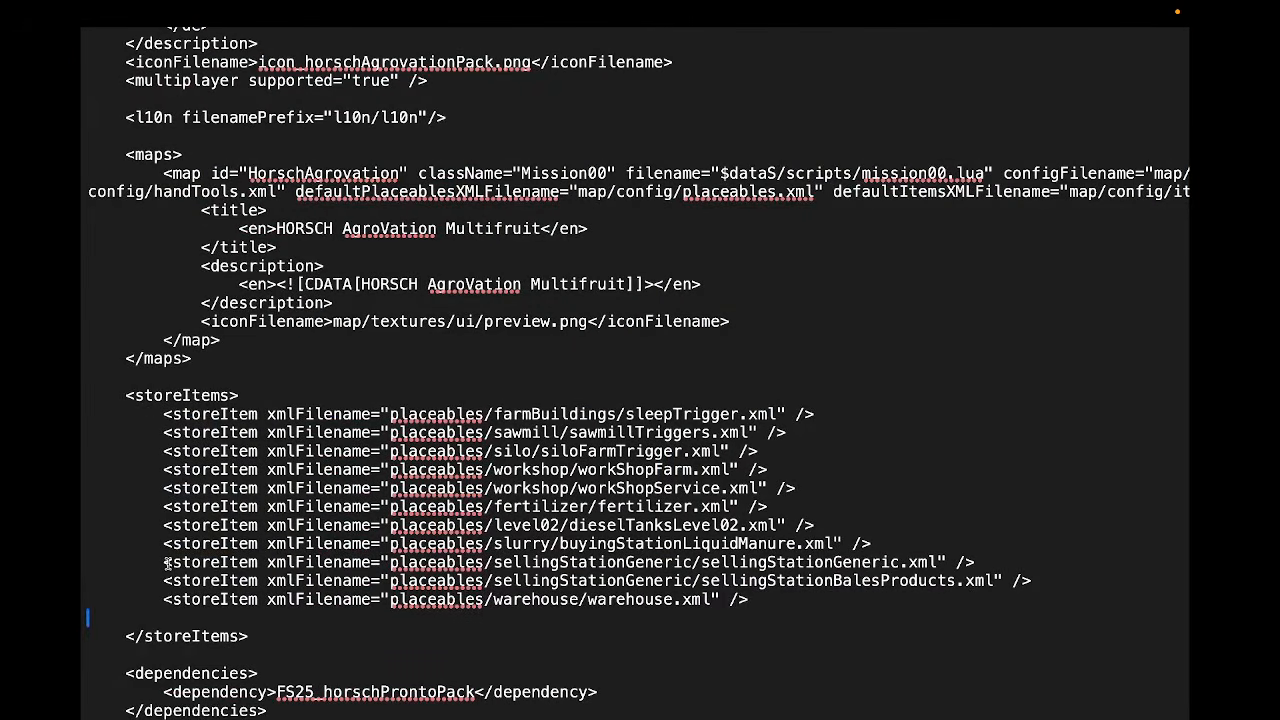
{"action": "key", "text": "ctrl+v"}
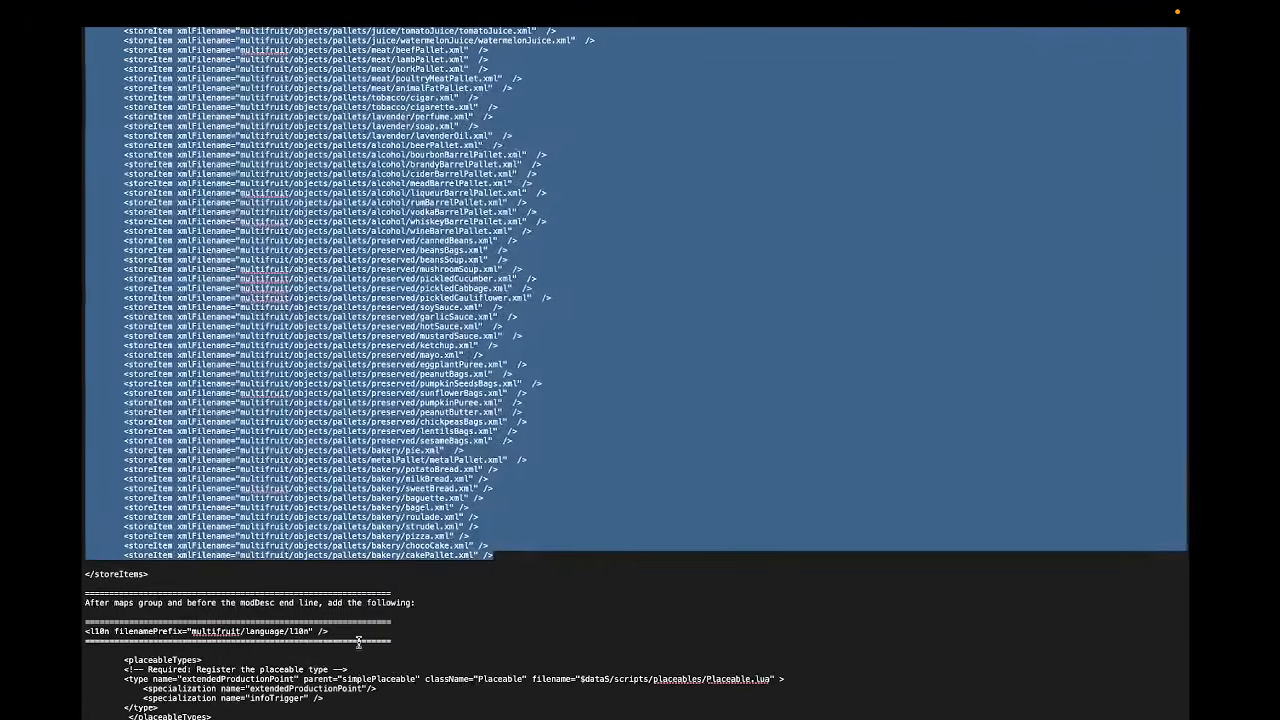
Copy the FS25_maxDensityHeightTypesByMap and FS25_extendedSugarBeetAndPotatoHarvesters dependency lines from the instructions and paste them below FS25_horschProntoPack in modDesc.xml.
{"action": "scroll", "coordinate": [228, 605], "scroll_direction": "down", "scroll_amount": 5}
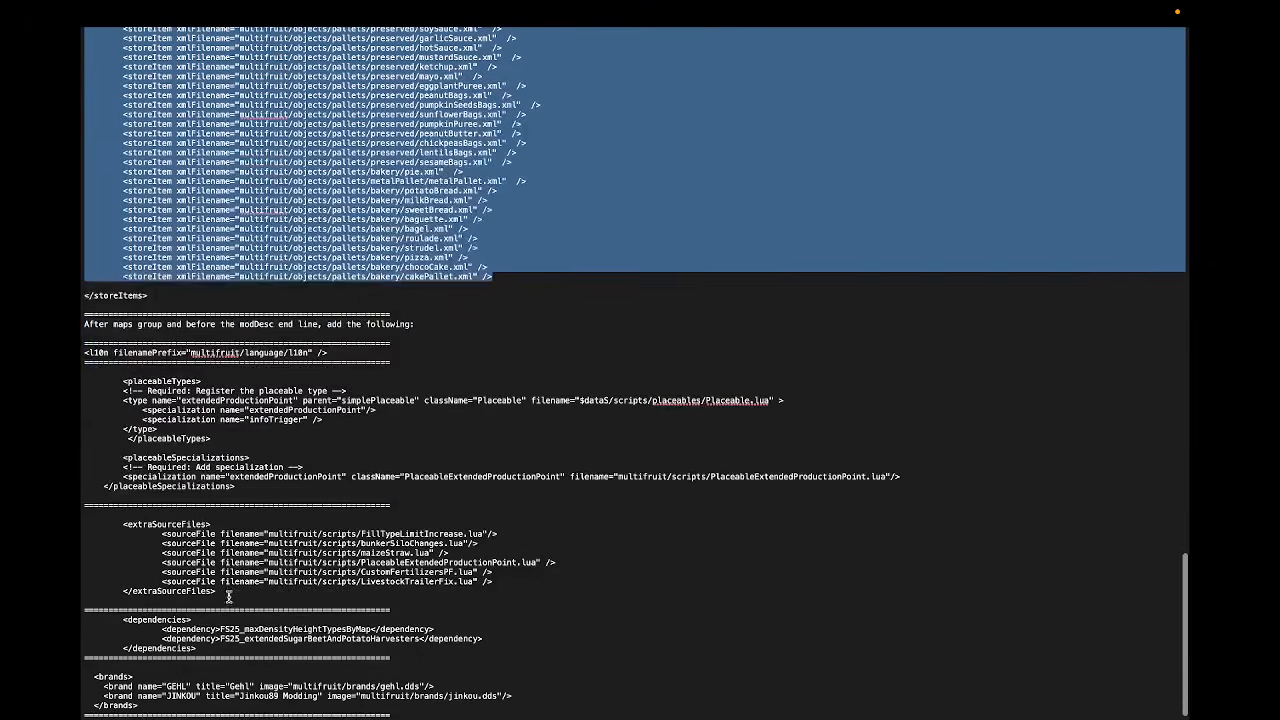
{"action": "scroll", "coordinate": [207, 630], "scroll_direction": "up", "scroll_amount": 5}
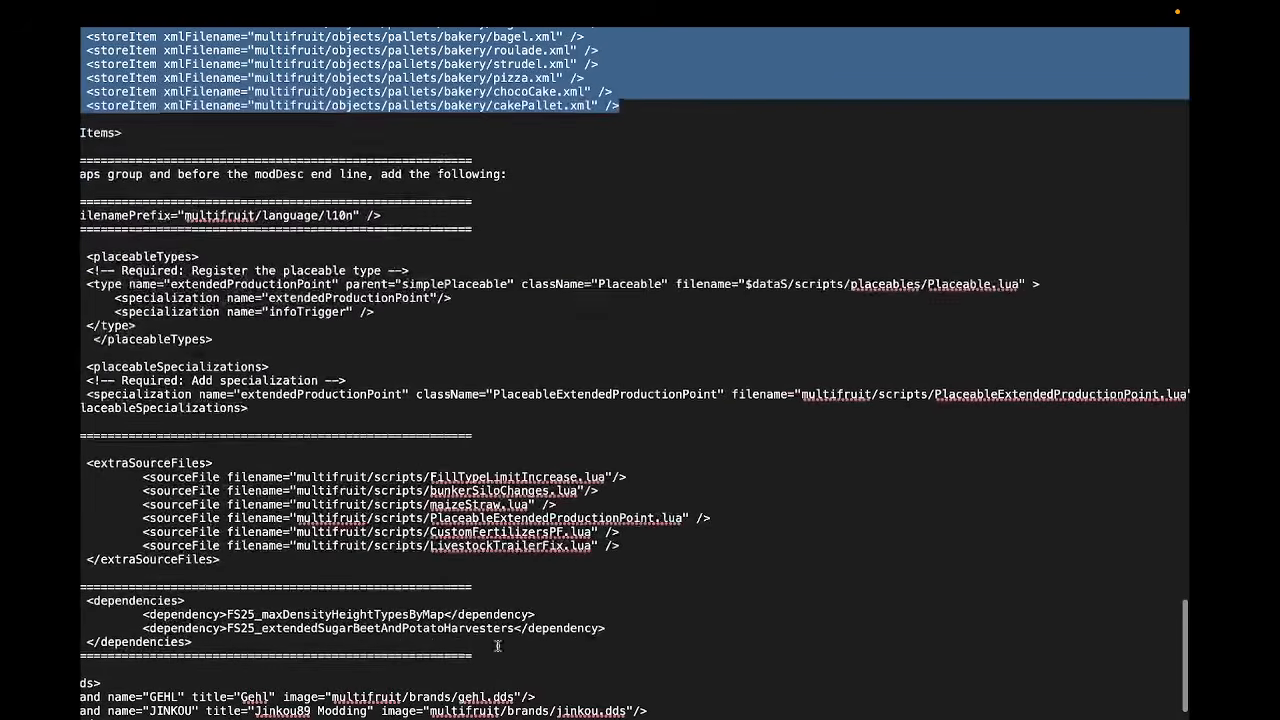
{"action": "left_click", "coordinate": [607, 629]}
{"action": "left_click_drag", "start_coordinate": [607, 629], "coordinate": [601, 604]}
{"action": "key", "text": "super+c"}
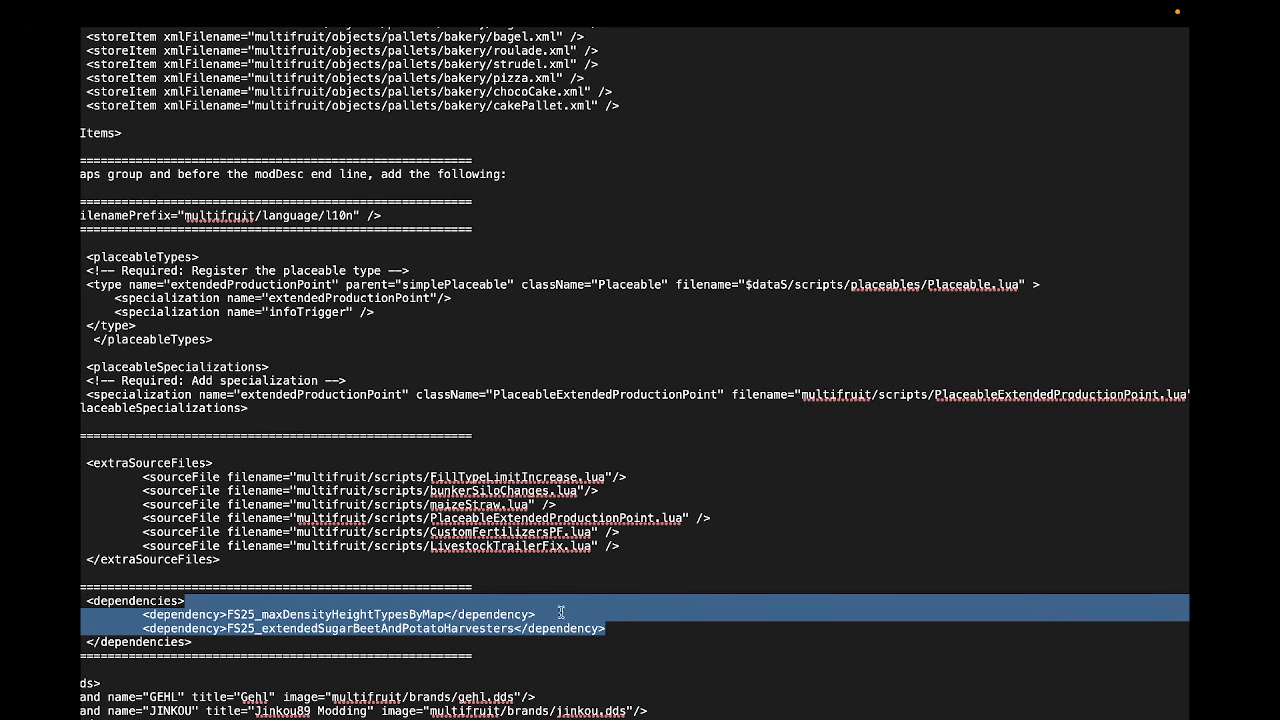
{"action": "key", "text": "ctrl+Left"}
{"action": "left_click", "coordinate": [605, 673]}
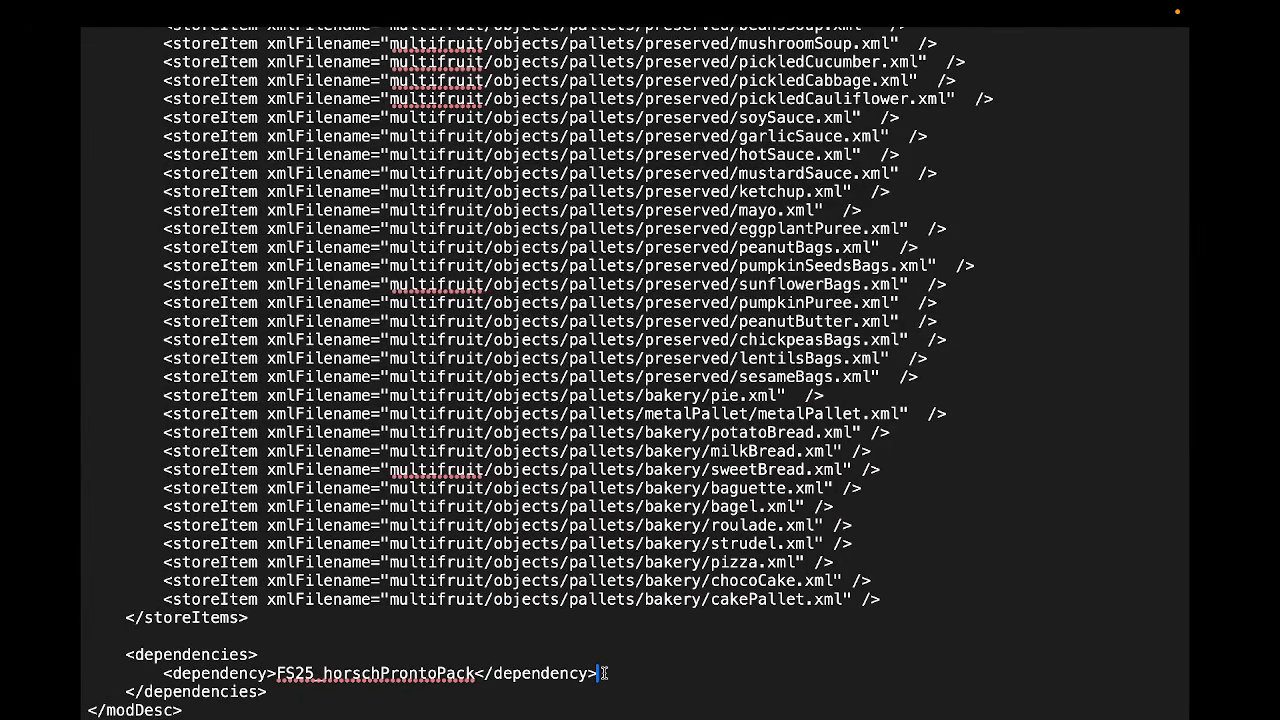
{"action": "key", "text": "super+v"}
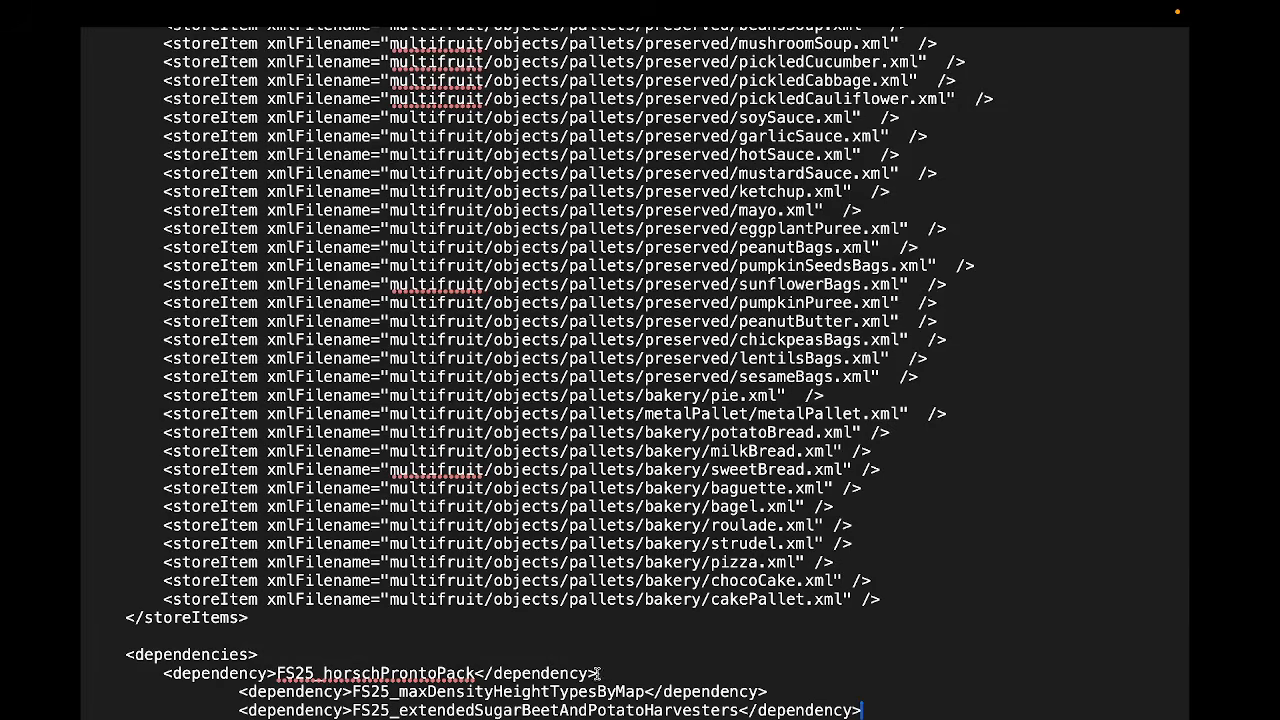
Align the indentation of the two pasted dependency lines with the FS25_horschProntoPack line.
{"action": "scroll", "coordinate": [487, 655], "scroll_direction": "down", "scroll_amount": 1}
{"action": "left_click", "coordinate": [238, 655]}
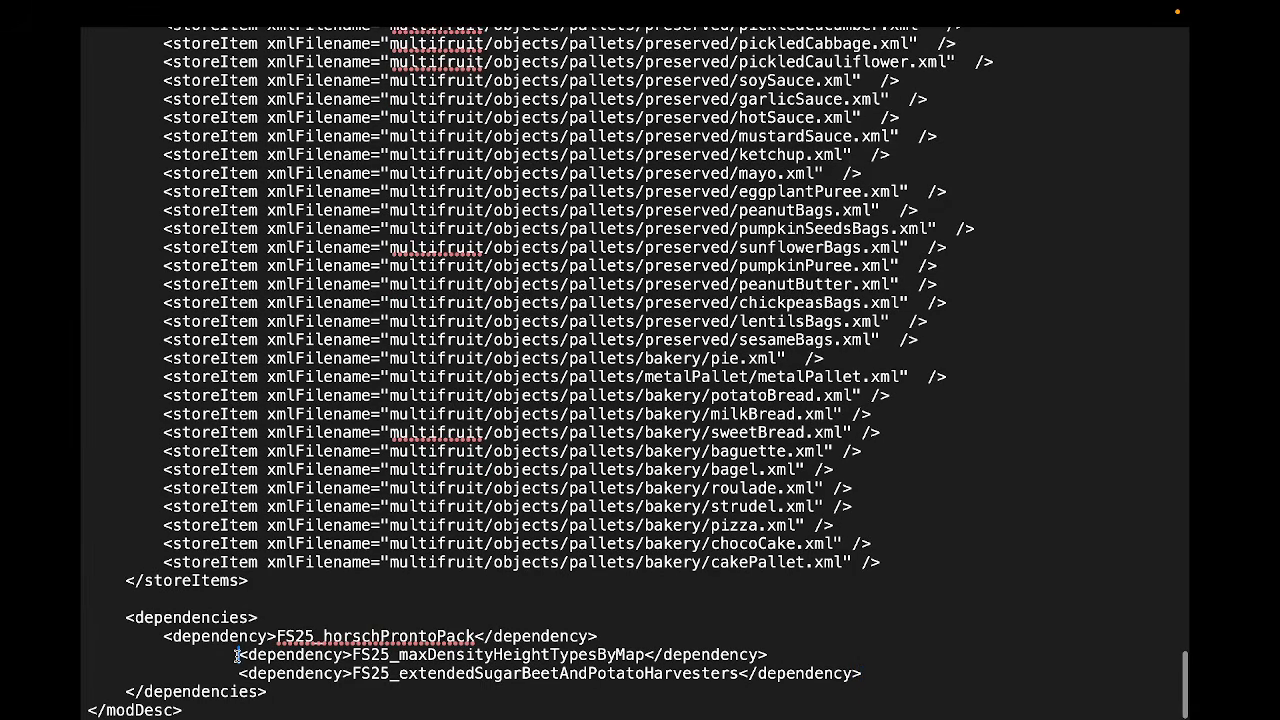
{"action": "key", "text": "BackSpace"}
{"action": "left_click", "coordinate": [240, 673]}
{"action": "key", "text": "BackSpace"}
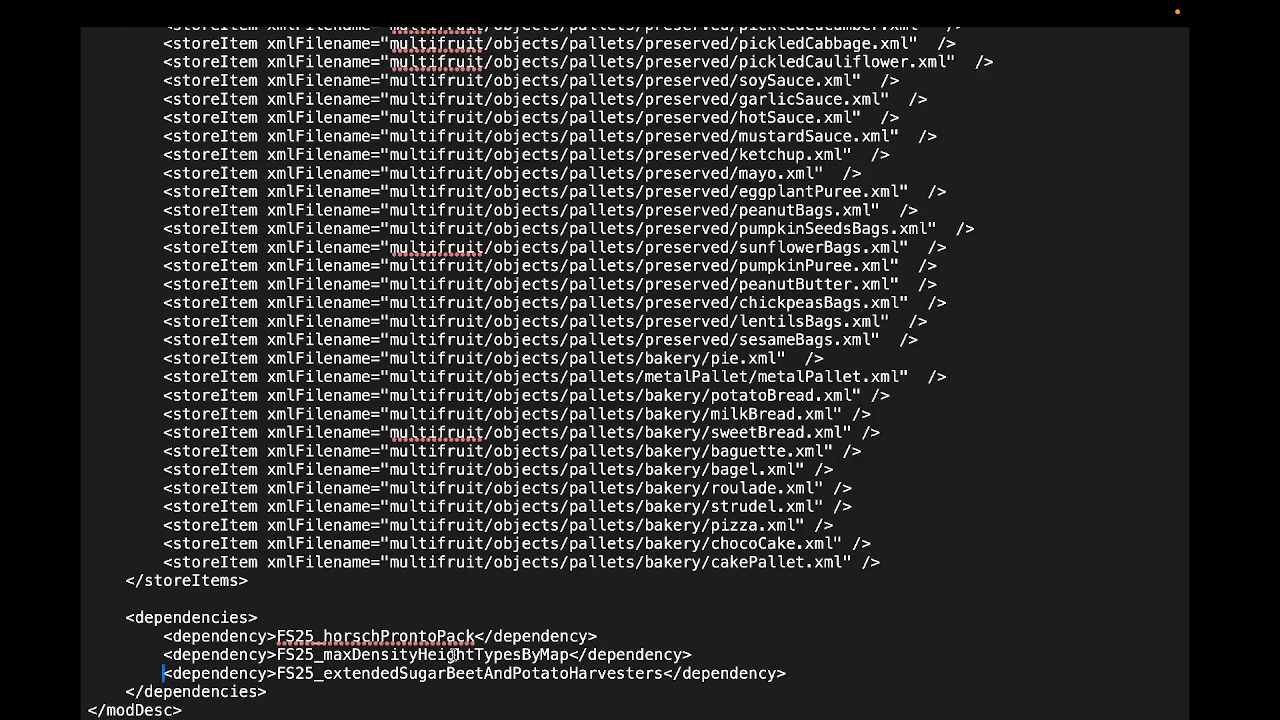
Replace the l10n filenamePrefix value above the maps block in modDesc.xml with the instructions' "multifruit/language/l10n".
{"action": "scroll", "coordinate": [457, 655], "scroll_direction": "right", "scroll_amount": 1}
{"action": "key", "text": "ctrl+Right"}
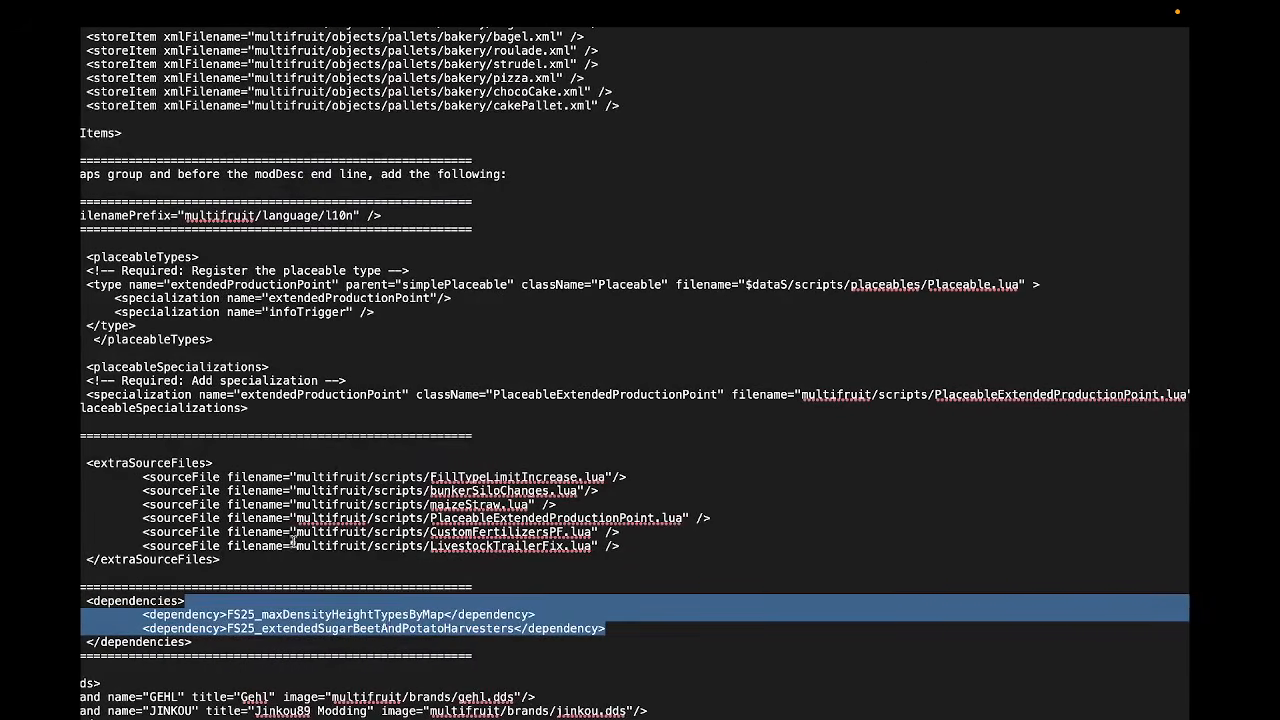
{"action": "scroll", "coordinate": [110, 222], "scroll_direction": "up", "scroll_amount": 5}
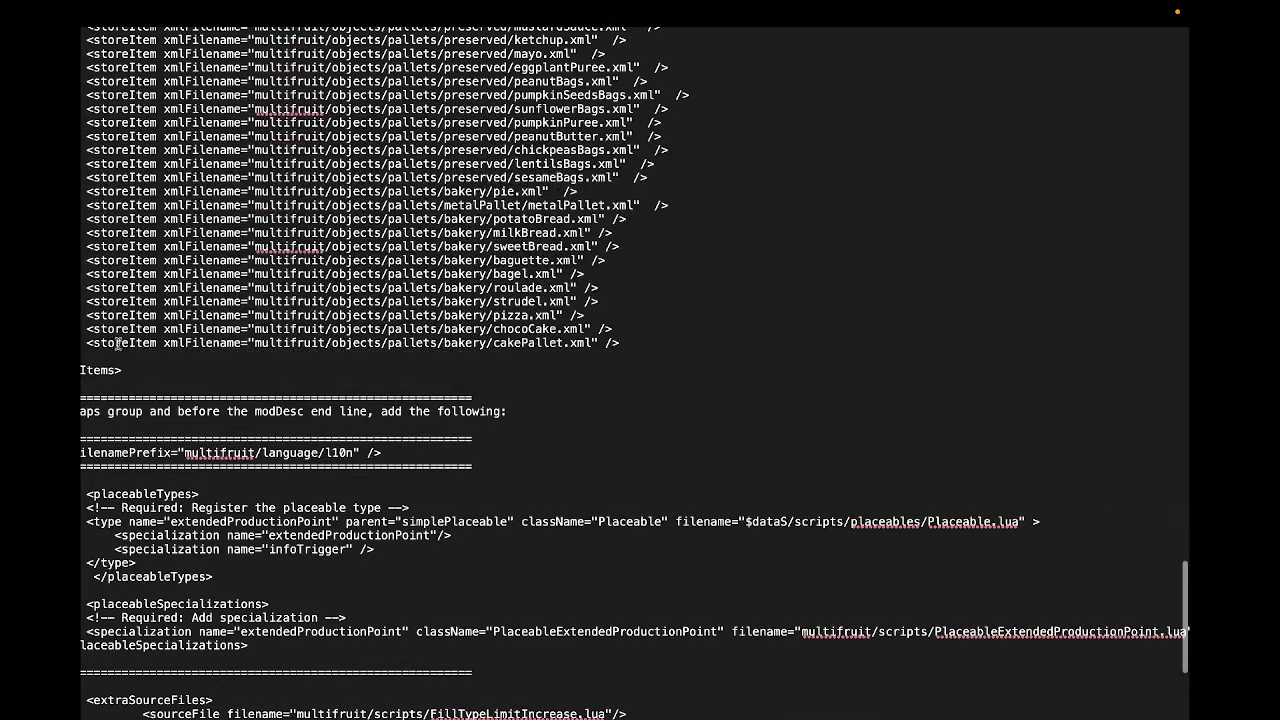
{"action": "scroll", "coordinate": [103, 408], "scroll_direction": "left", "scroll_amount": 3}
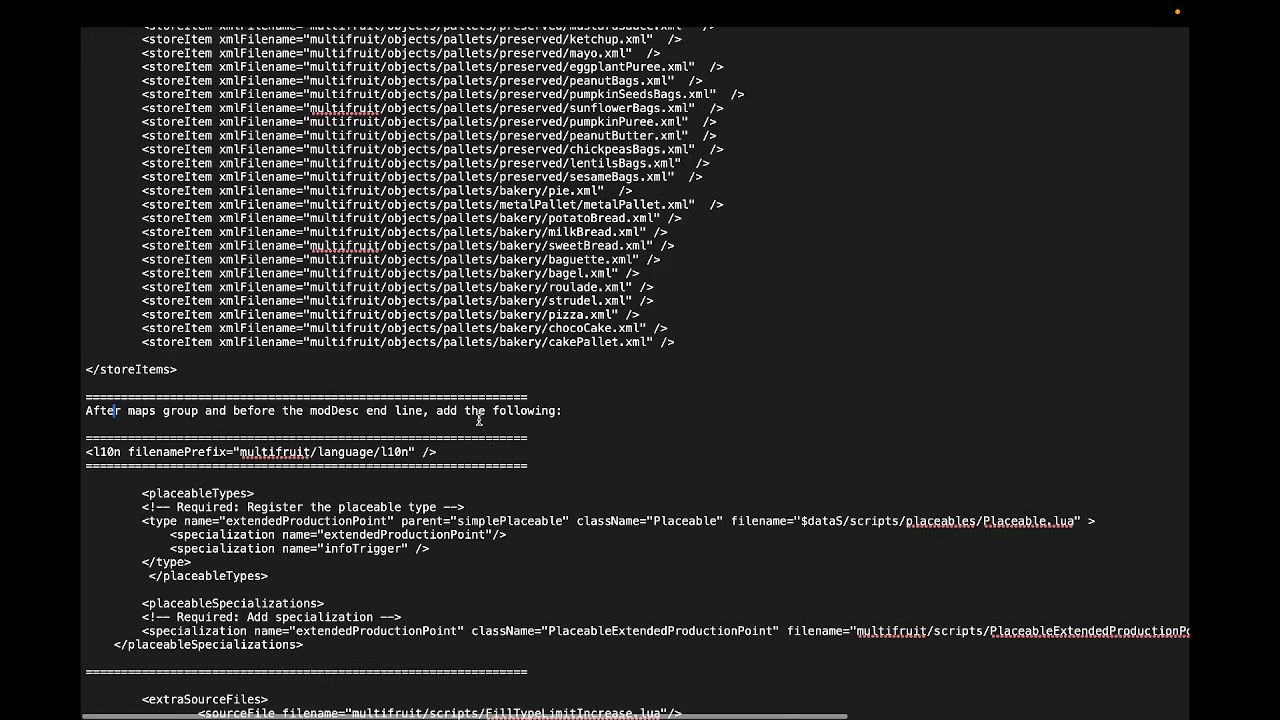
{"action": "left_click_drag", "start_coordinate": [82, 452], "coordinate": [445, 452]}
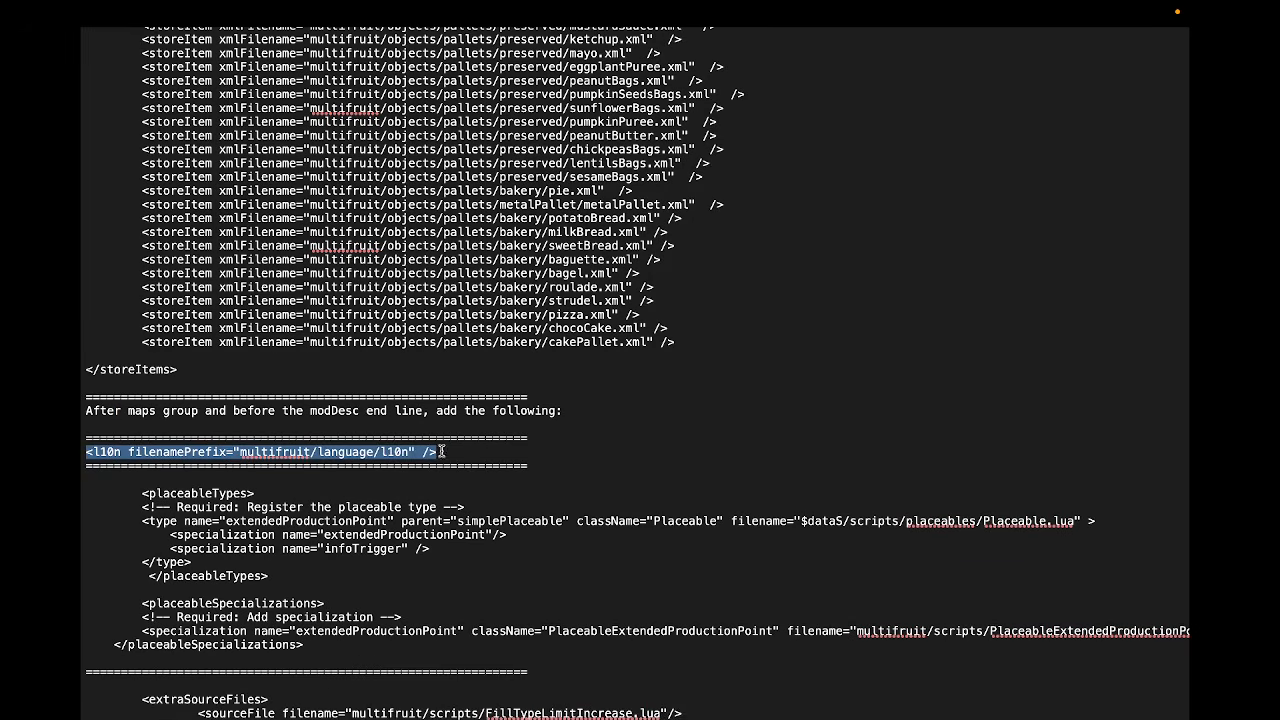
{"action": "left_click", "coordinate": [248, 452]}
{"action": "left_click_drag", "start_coordinate": [240, 452], "coordinate": [404, 452]}
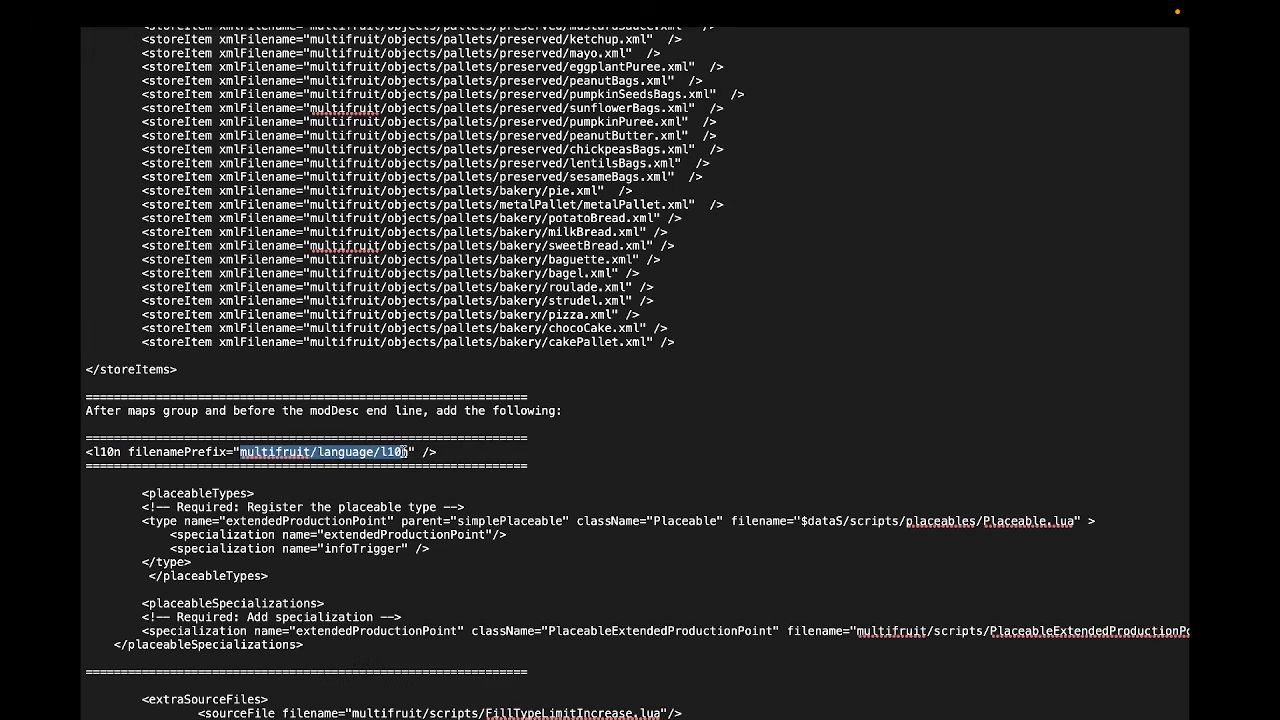
{"action": "key", "text": "ctrl+Left"}
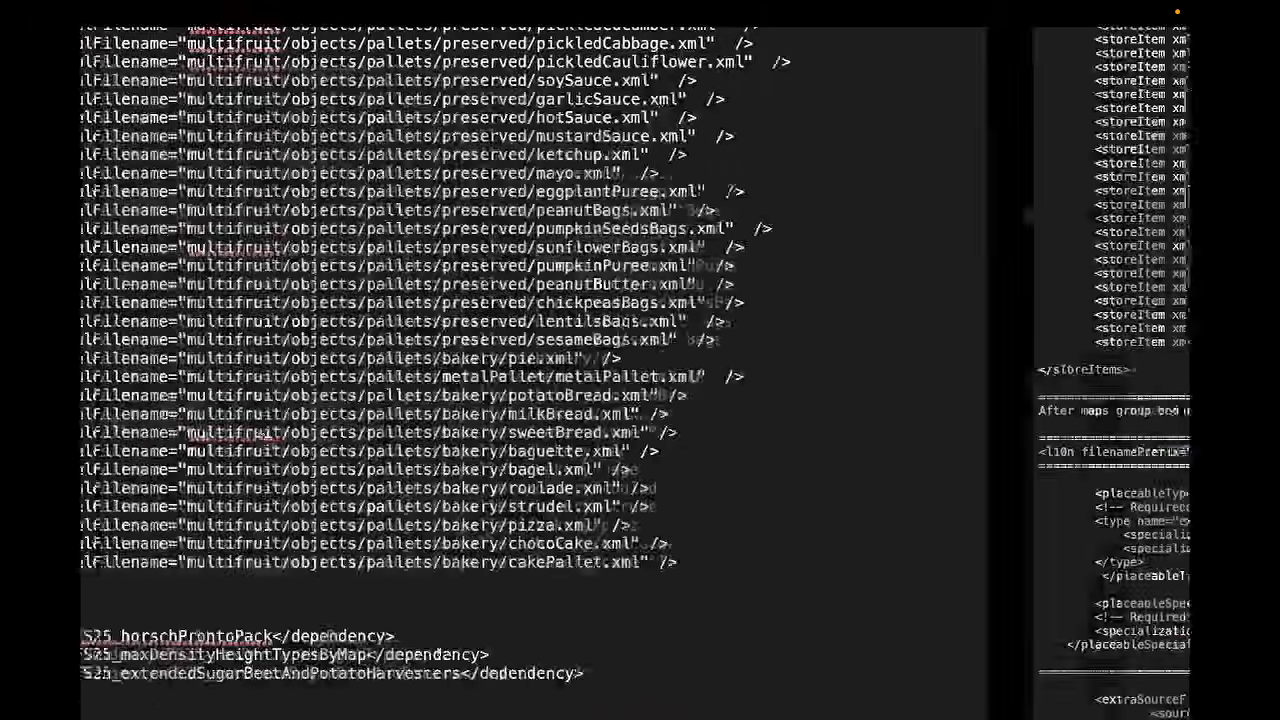
{"action": "scroll", "coordinate": [91, 397], "scroll_direction": "up", "scroll_amount": 10}
{"action": "scroll", "coordinate": [91, 397], "scroll_direction": "up", "scroll_amount": 20}
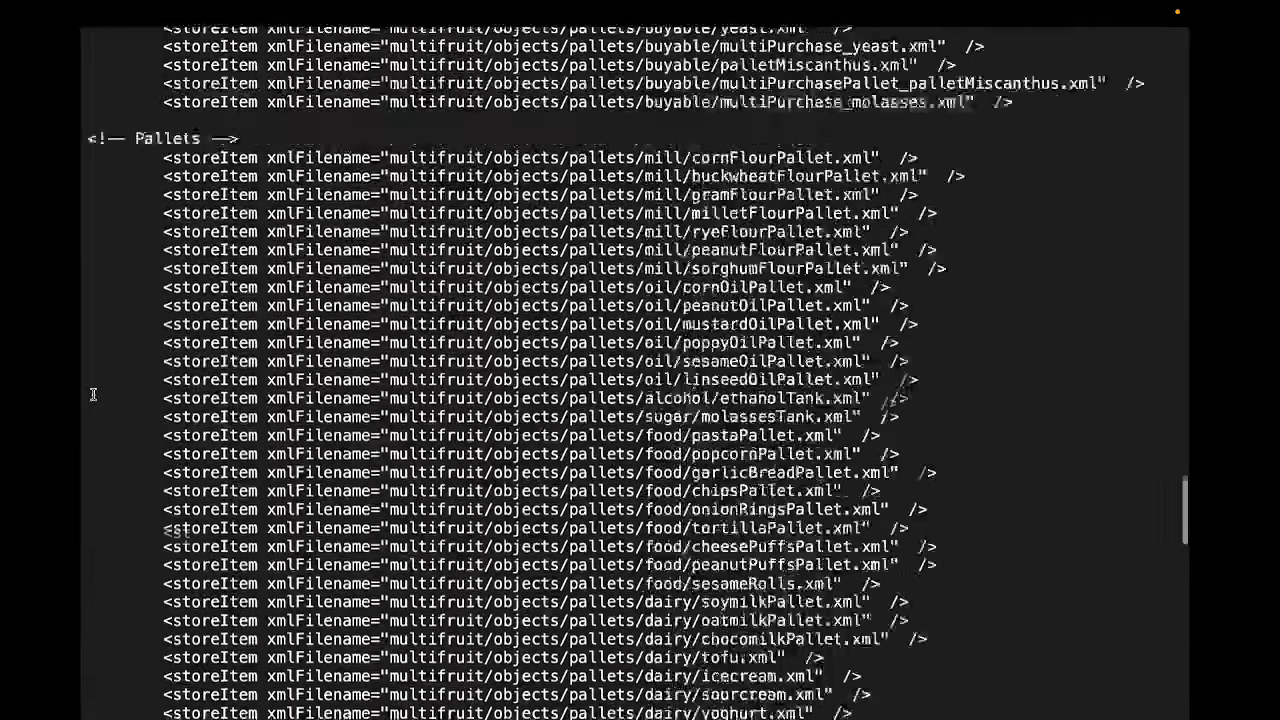
{"action": "scroll", "coordinate": [93, 394], "scroll_direction": "up", "scroll_amount": 15}
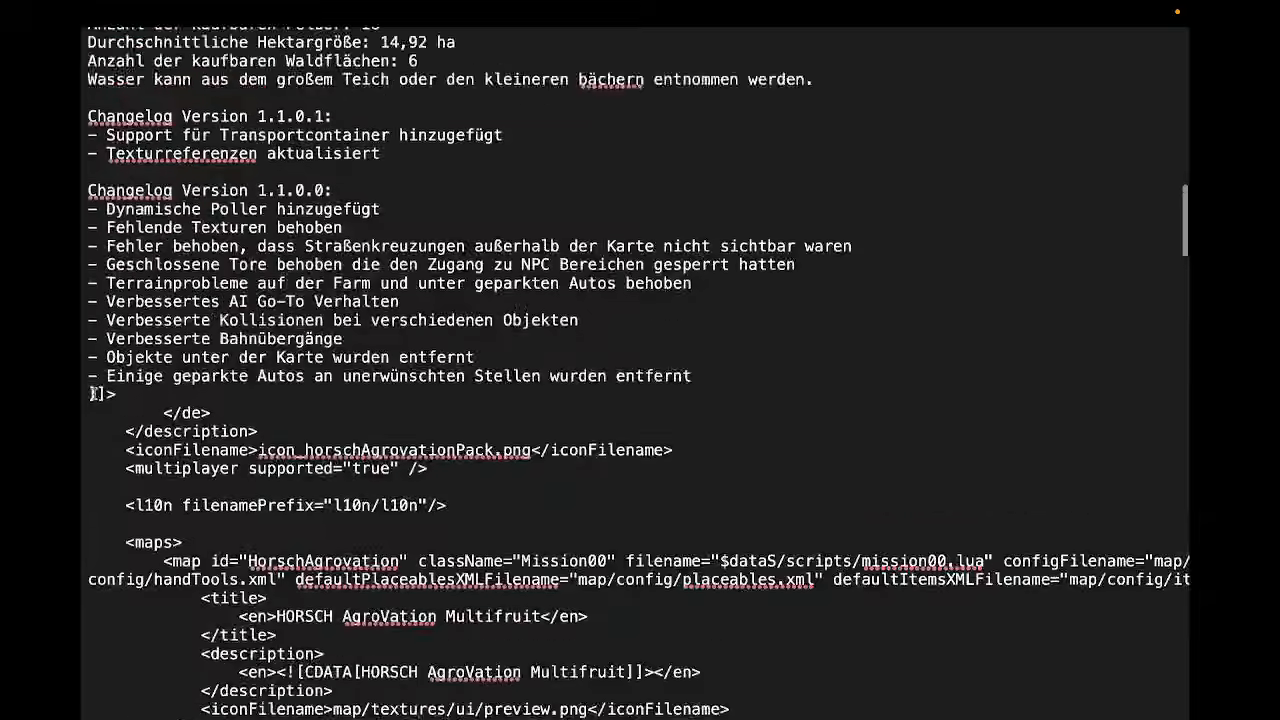
{"action": "scroll", "coordinate": [111, 408], "scroll_direction": "down", "scroll_amount": 3}
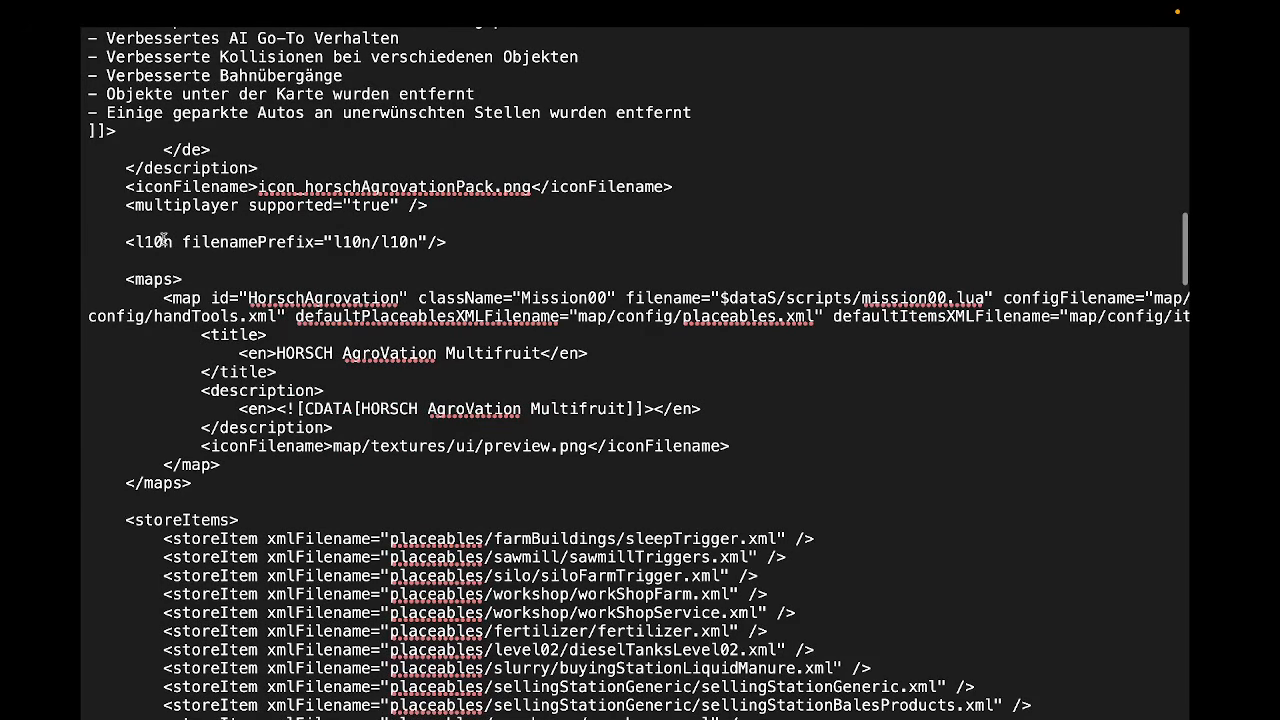
{"action": "left_click_drag", "start_coordinate": [333, 241], "coordinate": [418, 237]}
{"action": "type", "text": "multifruit/language/l10n"}
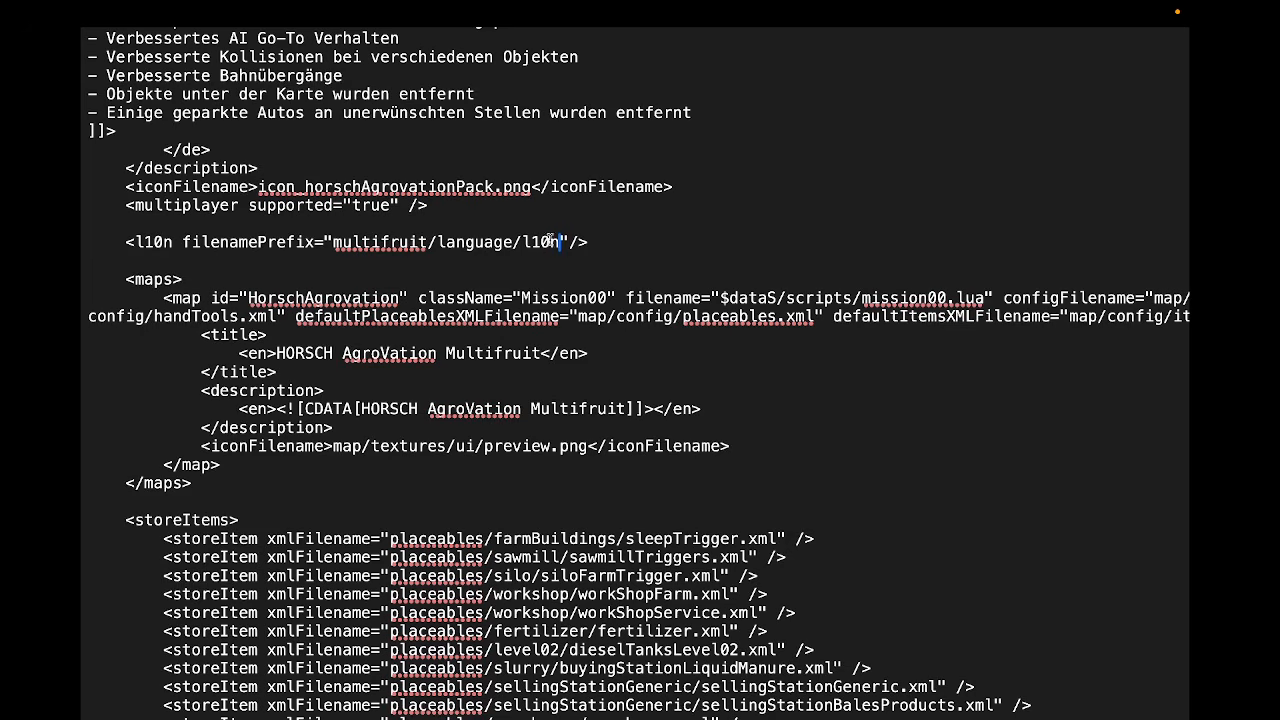
Copy the placeableTypes and placeableSpecializations blocks with their separator lines from the instructions and paste them between storeItems and dependencies in modDesc.xml, with blank lines below.
{"action": "key", "text": "ctrl+Right"}
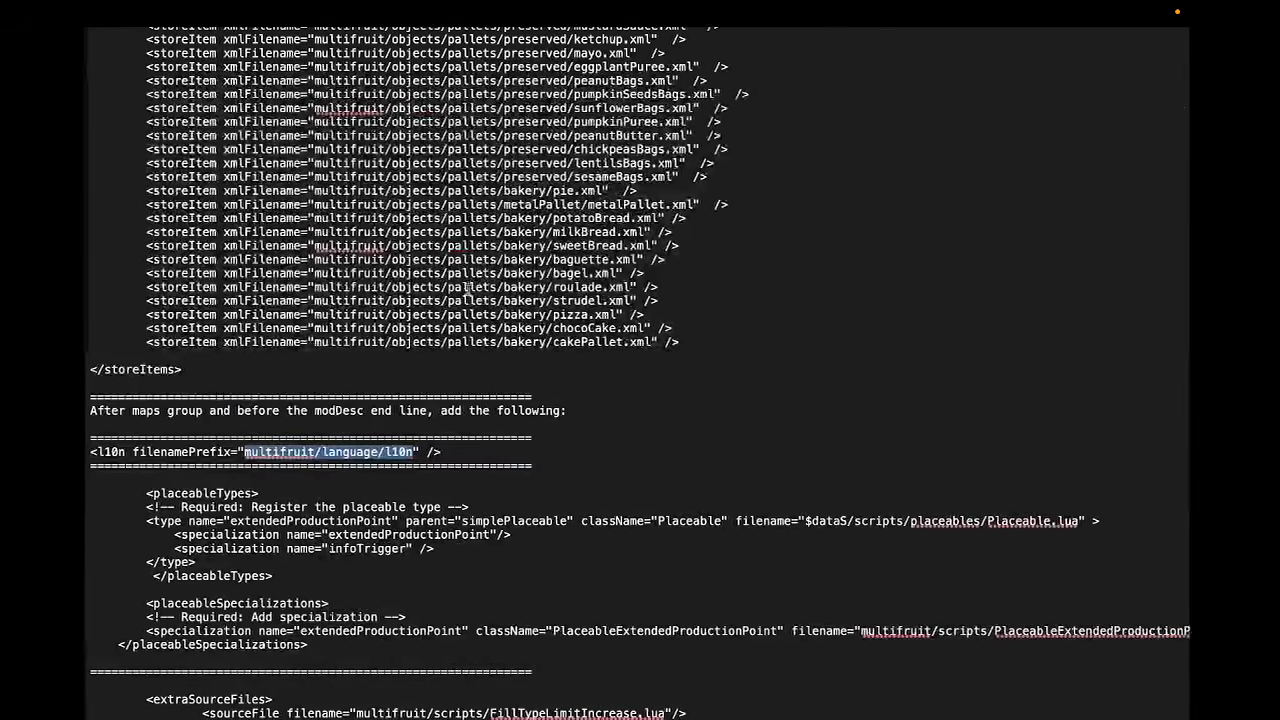
{"action": "scroll", "coordinate": [278, 373], "scroll_direction": "down", "scroll_amount": 5}
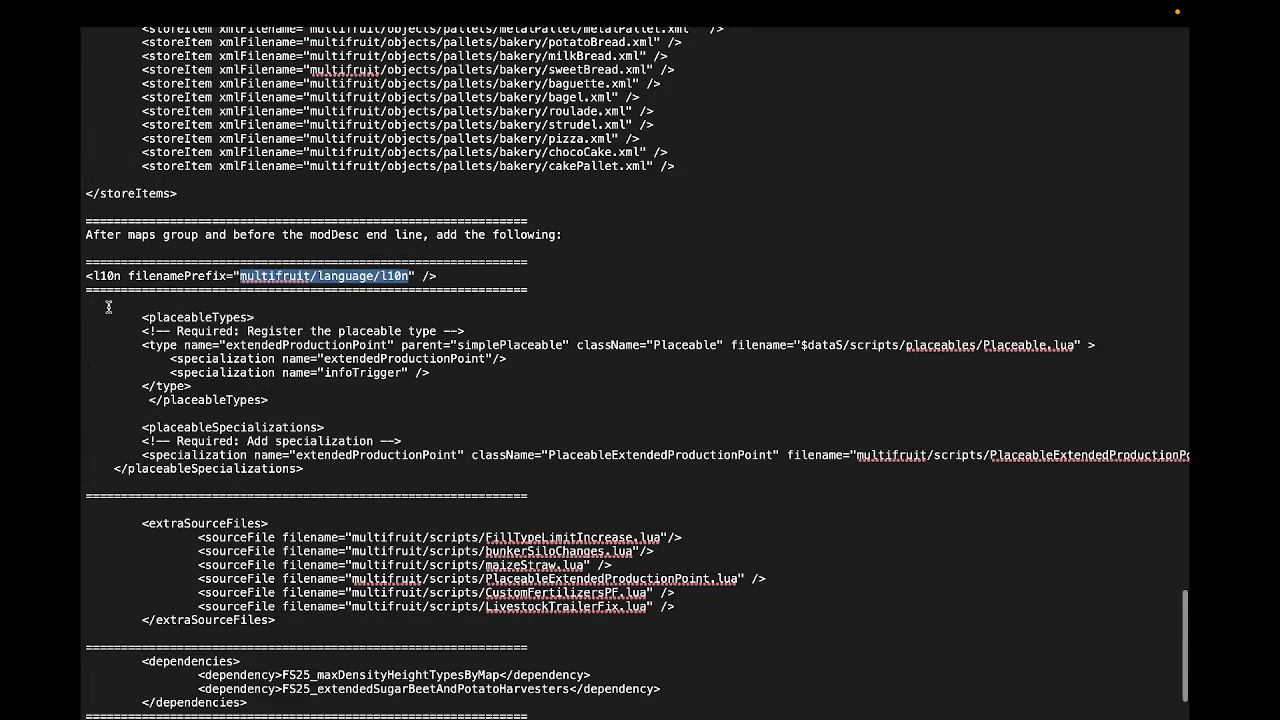
{"action": "left_click_drag", "start_coordinate": [86, 291], "coordinate": [388, 463]}
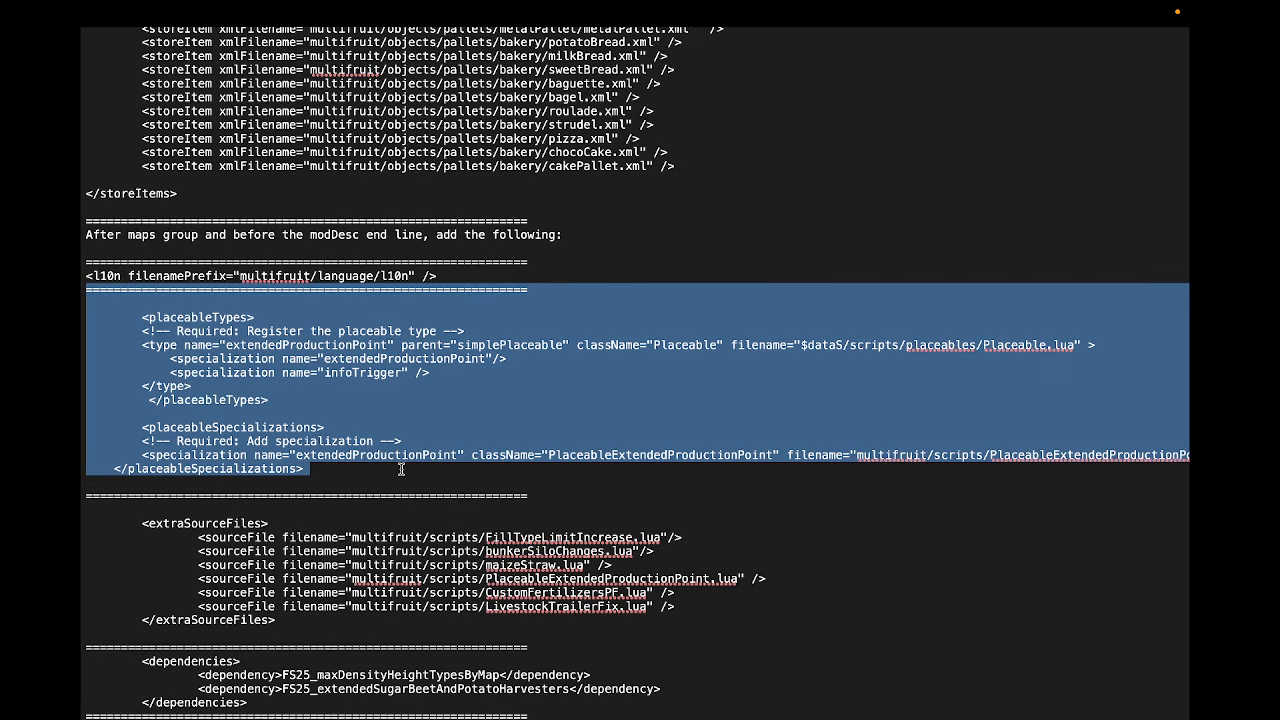
{"action": "left_click_drag", "start_coordinate": [401, 469], "coordinate": [538, 493]}
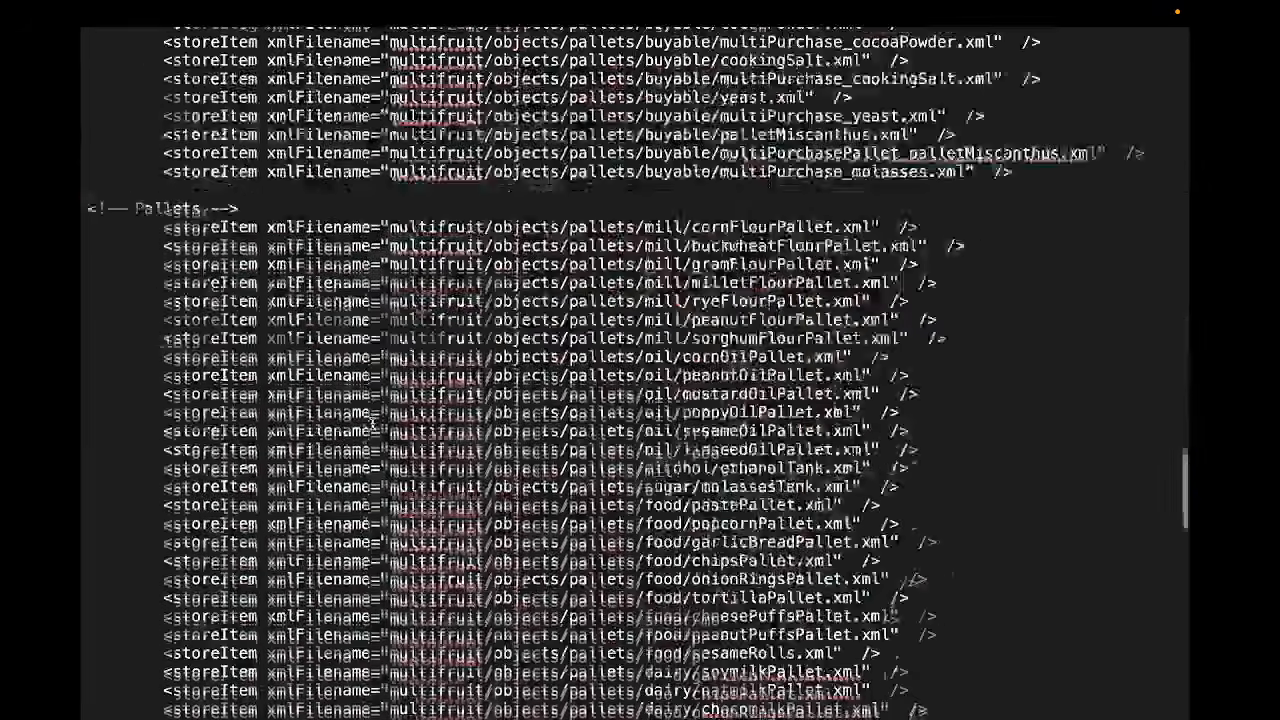
{"action": "scroll", "coordinate": [372, 425], "scroll_direction": "down", "scroll_amount": 20}
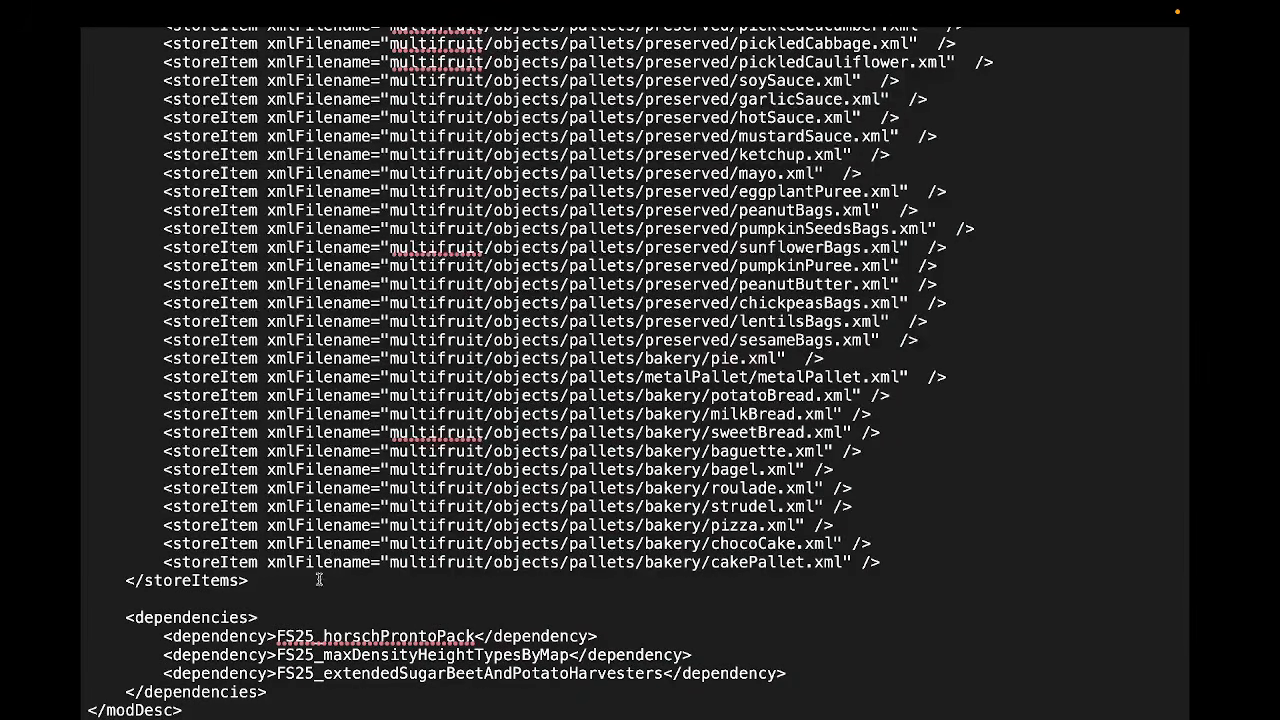
{"action": "left_click", "coordinate": [288, 585]}
{"action": "key", "text": "Return"}
{"action": "key", "text": "Return"}
{"action": "key", "text": "super+v"}
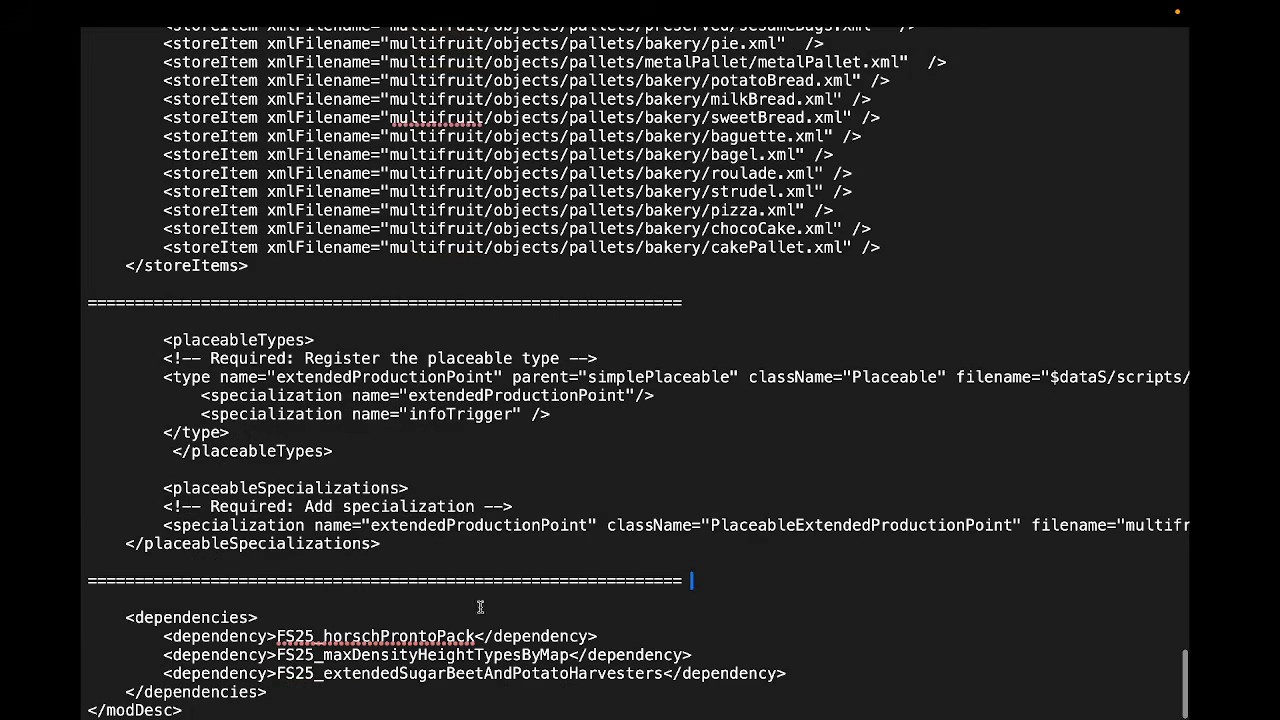
{"action": "key", "text": "Return"}
{"action": "key", "text": "Return"}
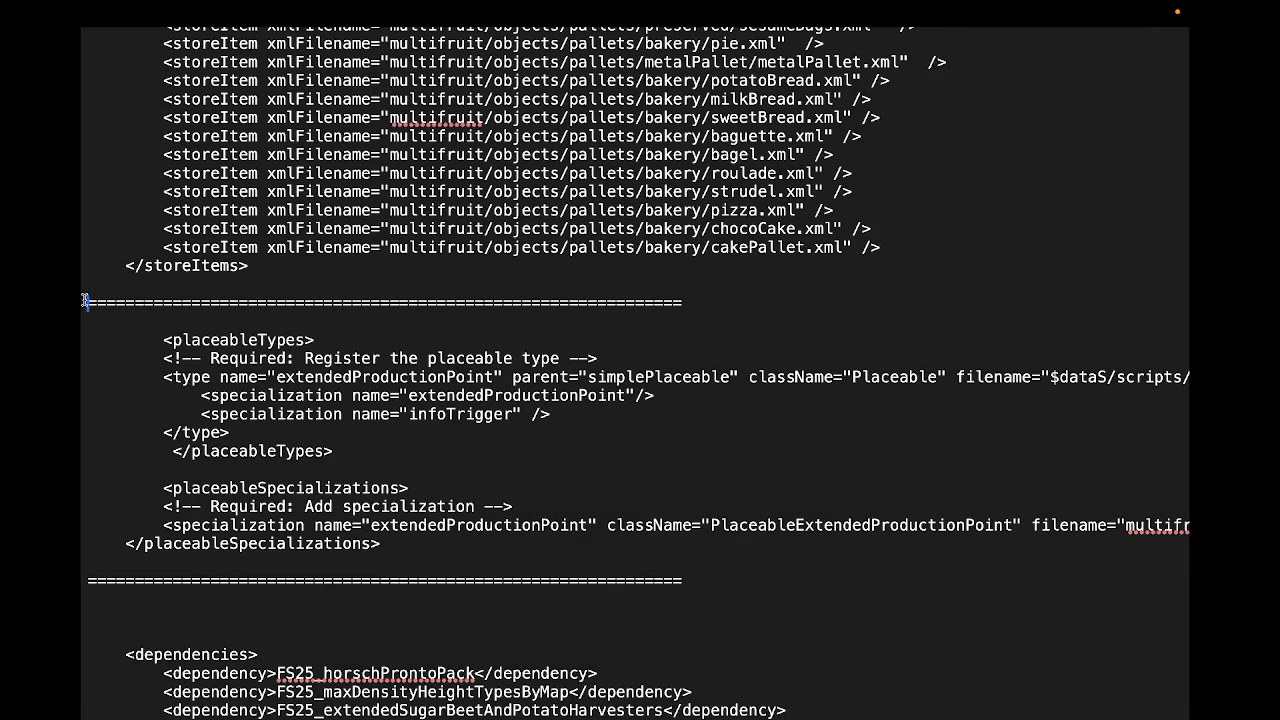
{"action": "left_click_drag", "start_coordinate": [88, 302], "coordinate": [723, 303]}
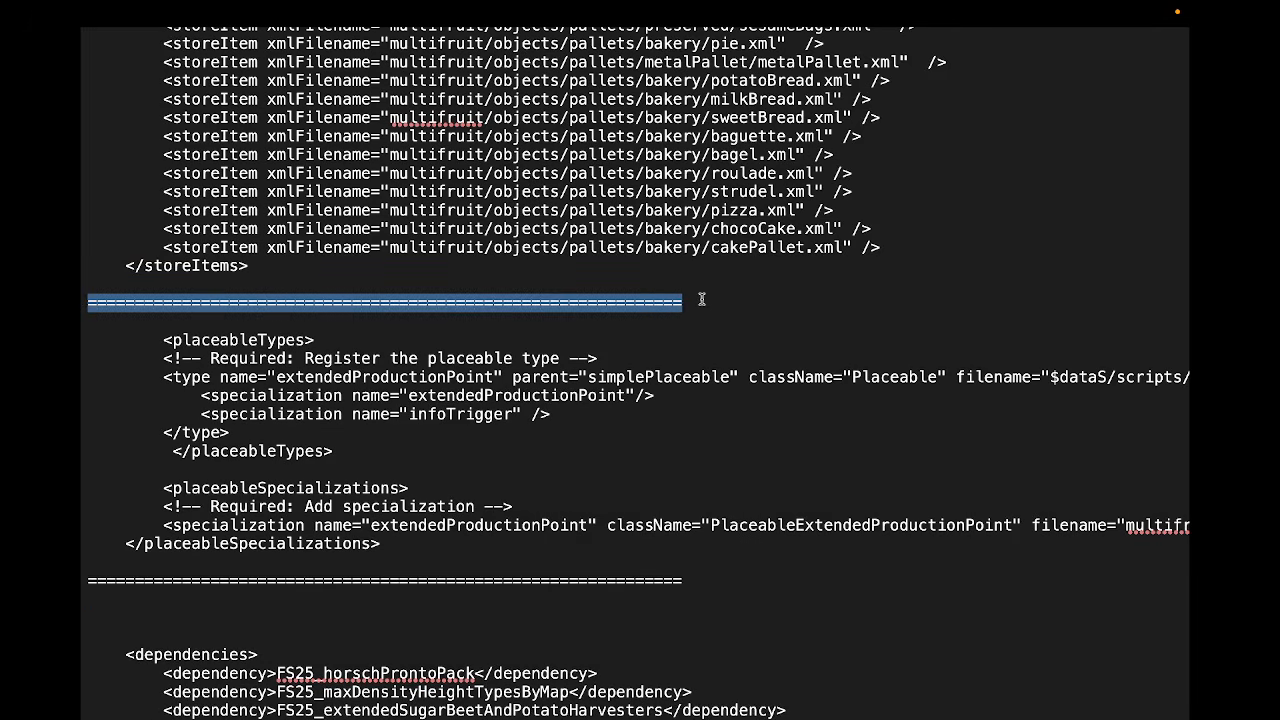
{"action": "left_click", "coordinate": [695, 300]}
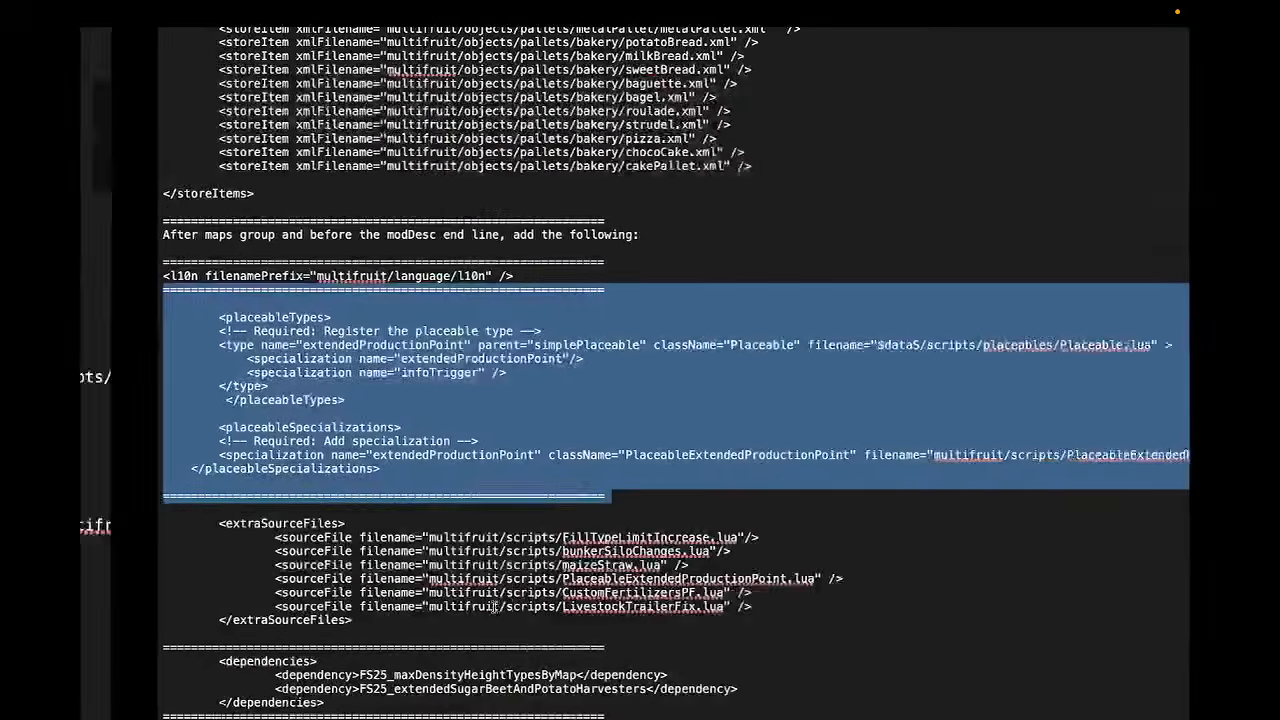
Copy the whole extraSourceFiles block from the instructions, paste it below the second separator line in modDesc.xml and indent its opening tag.
{"action": "left_click", "coordinate": [243, 515]}
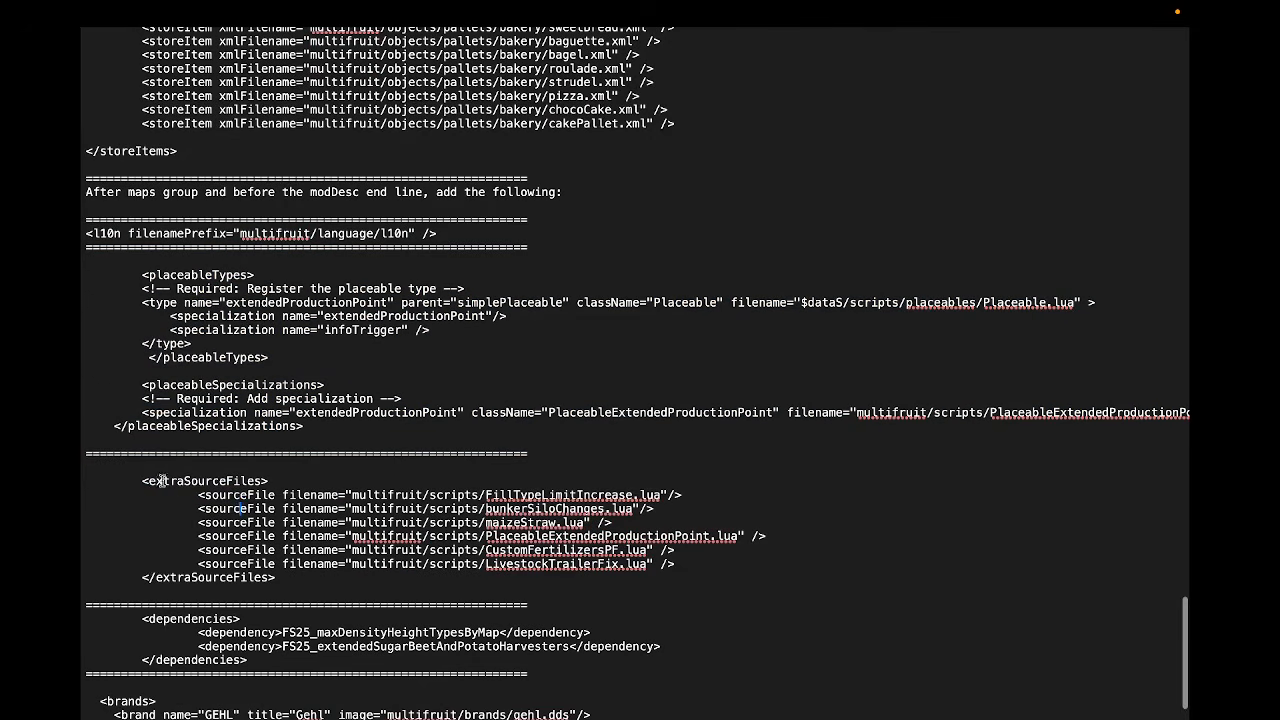
{"action": "left_click_drag", "start_coordinate": [142, 480], "coordinate": [305, 574]}
{"action": "key", "text": "ctrl+c"}
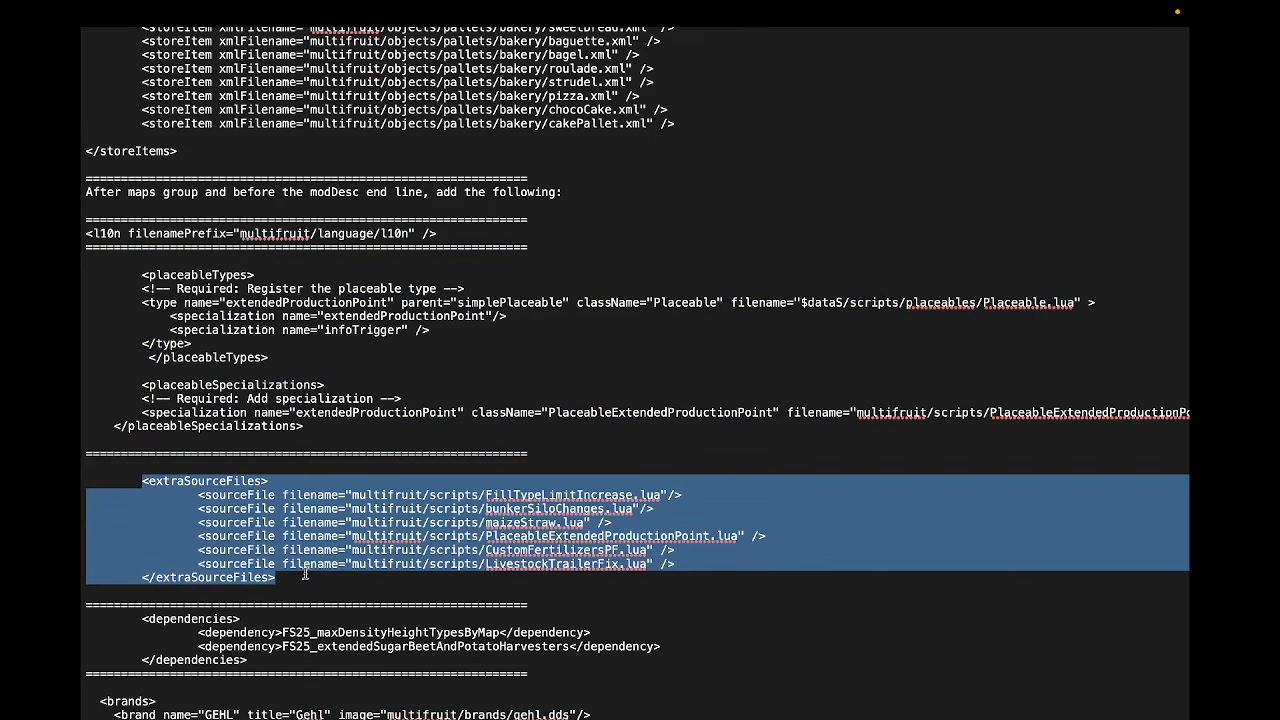
{"action": "left_click", "coordinate": [499, 490]}
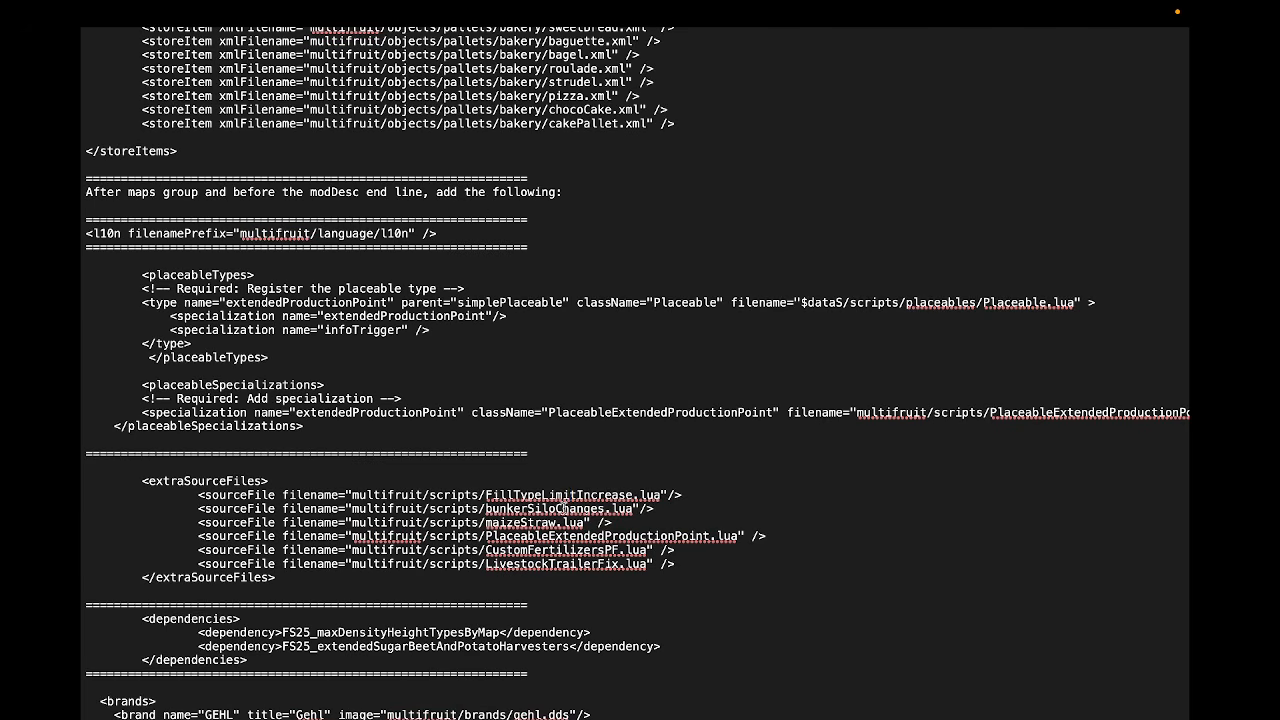
{"action": "left_click", "coordinate": [572, 495]}
{"action": "left_click", "coordinate": [516, 522]}
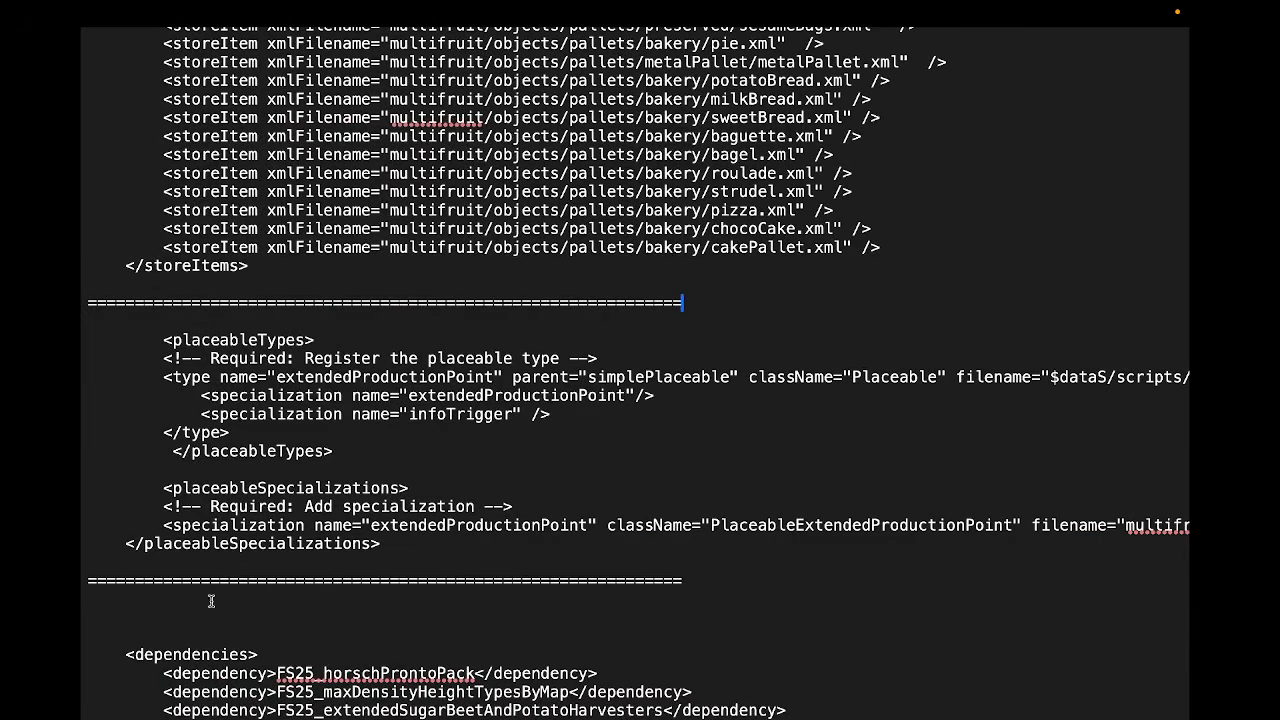
{"action": "left_click", "coordinate": [177, 600]}
{"action": "key", "text": "ctrl+v"}
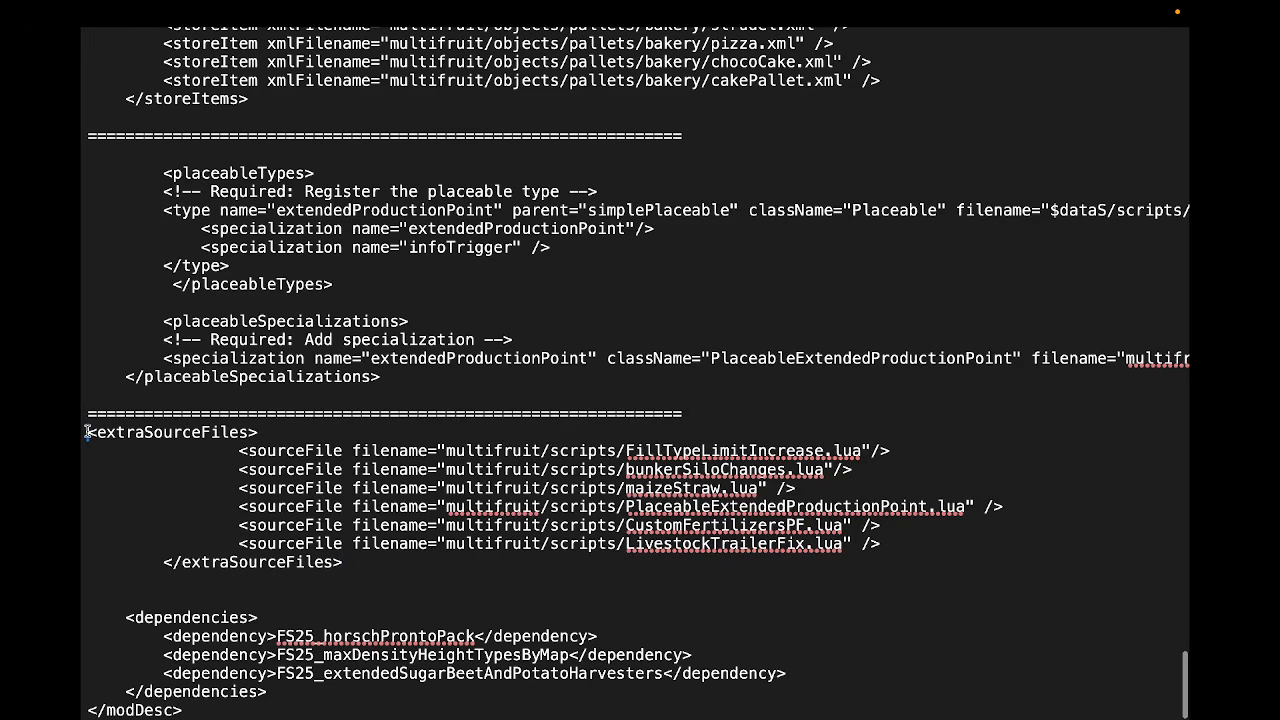
{"action": "key", "text": "Tab"}
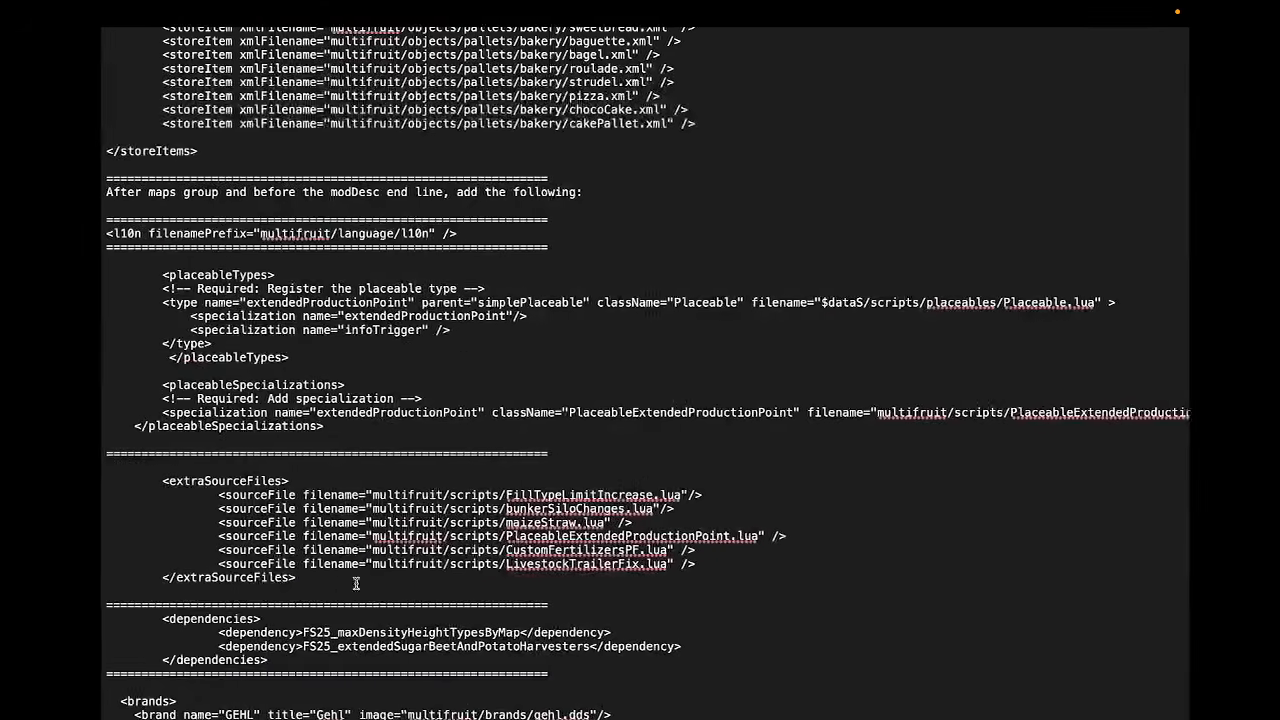
Copy the brands block with its closing separator line from the instructions and paste it between the dependencies block and the closing modDesc tag.
{"action": "scroll", "coordinate": [179, 595], "scroll_direction": "down", "scroll_amount": 2}
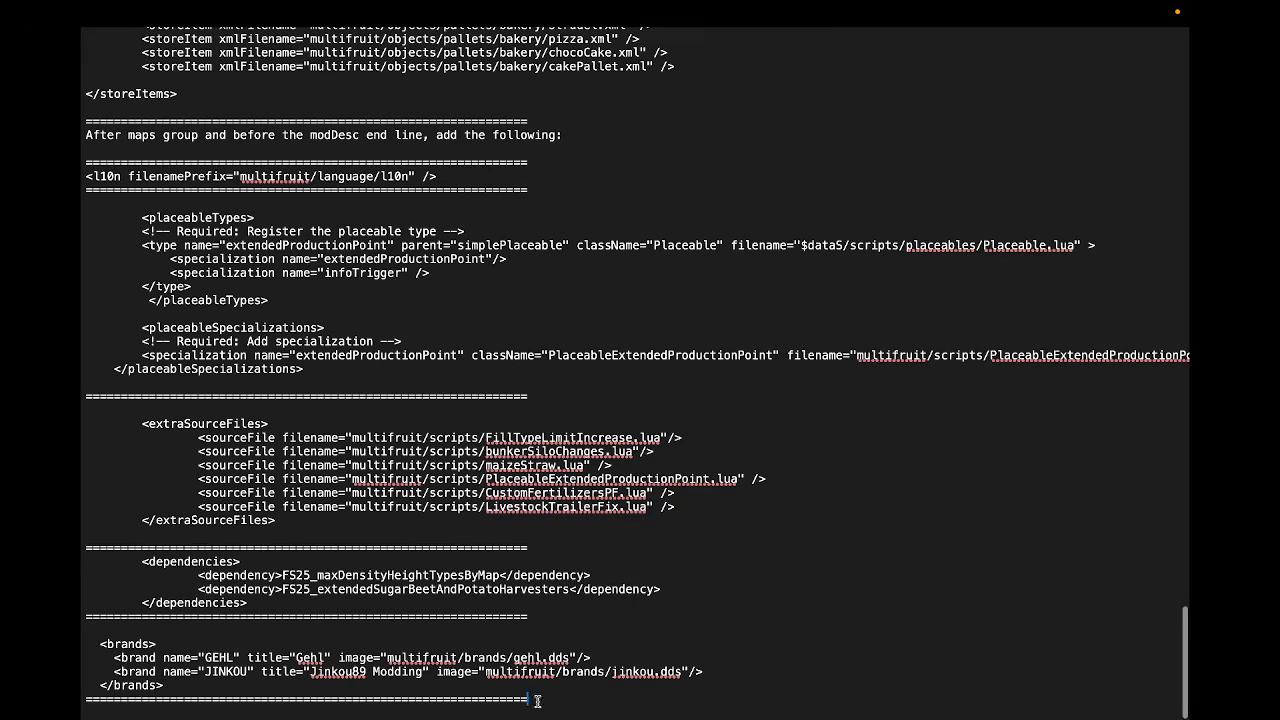
{"action": "left_click_drag", "start_coordinate": [537, 700], "coordinate": [82, 647]}
{"action": "key", "text": "super+c"}
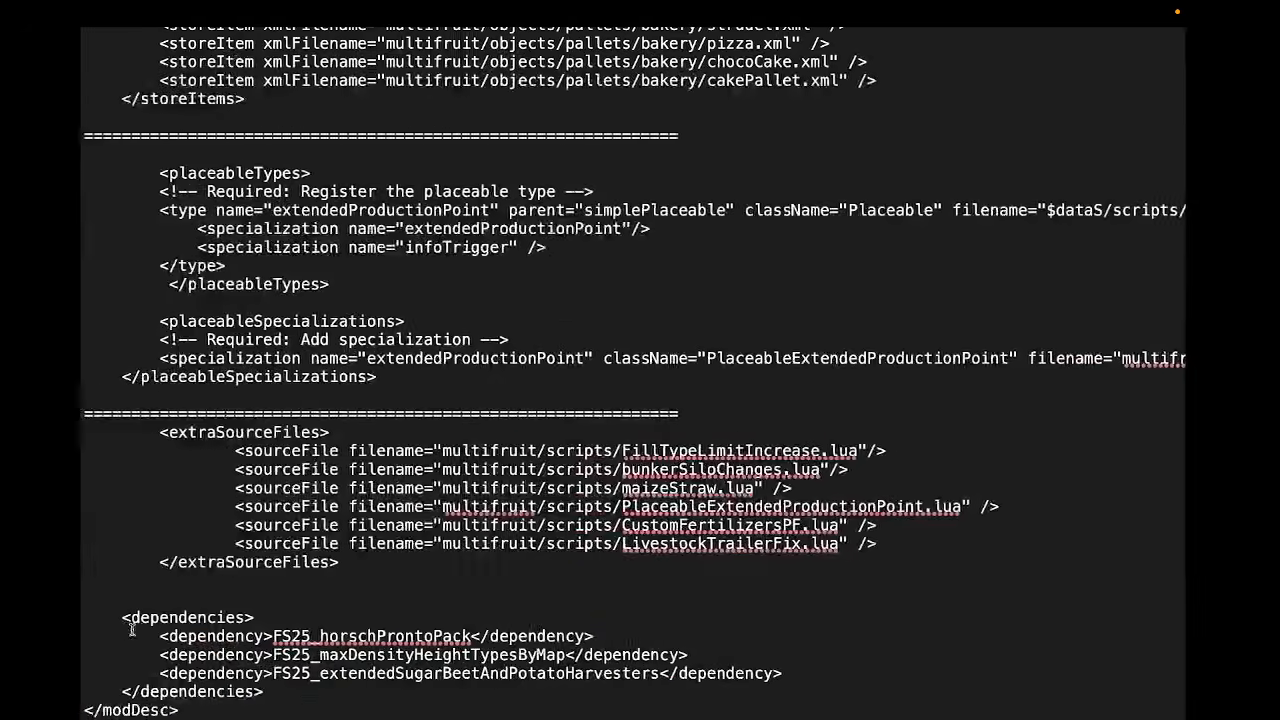
{"action": "left_click", "coordinate": [281, 690]}
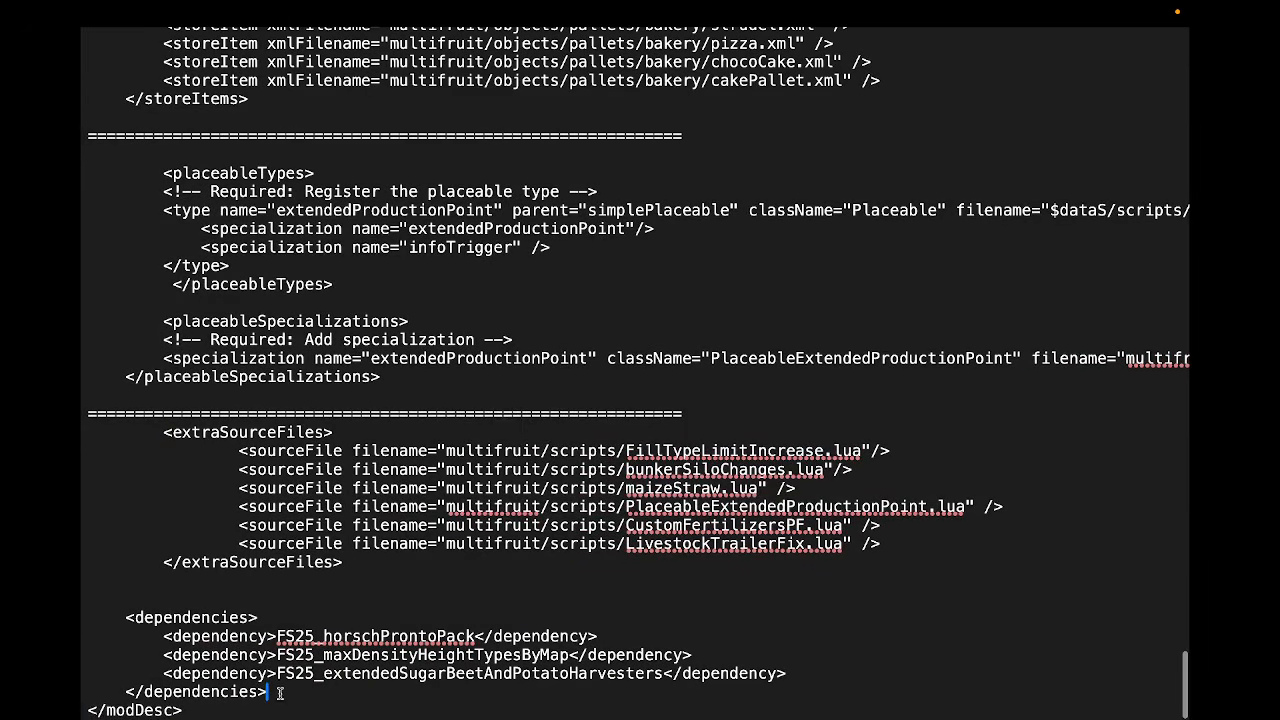
{"action": "key", "text": "Return"}
{"action": "key", "text": "Return"}
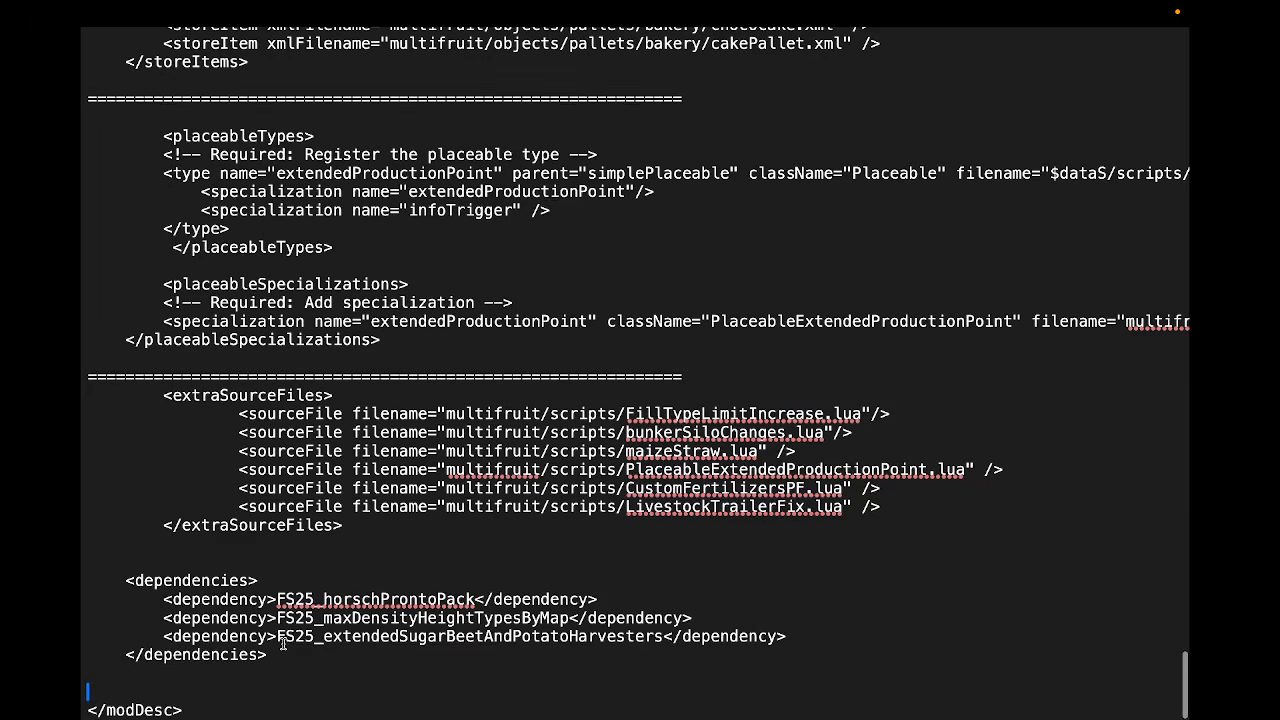
{"action": "key", "text": "super+v"}
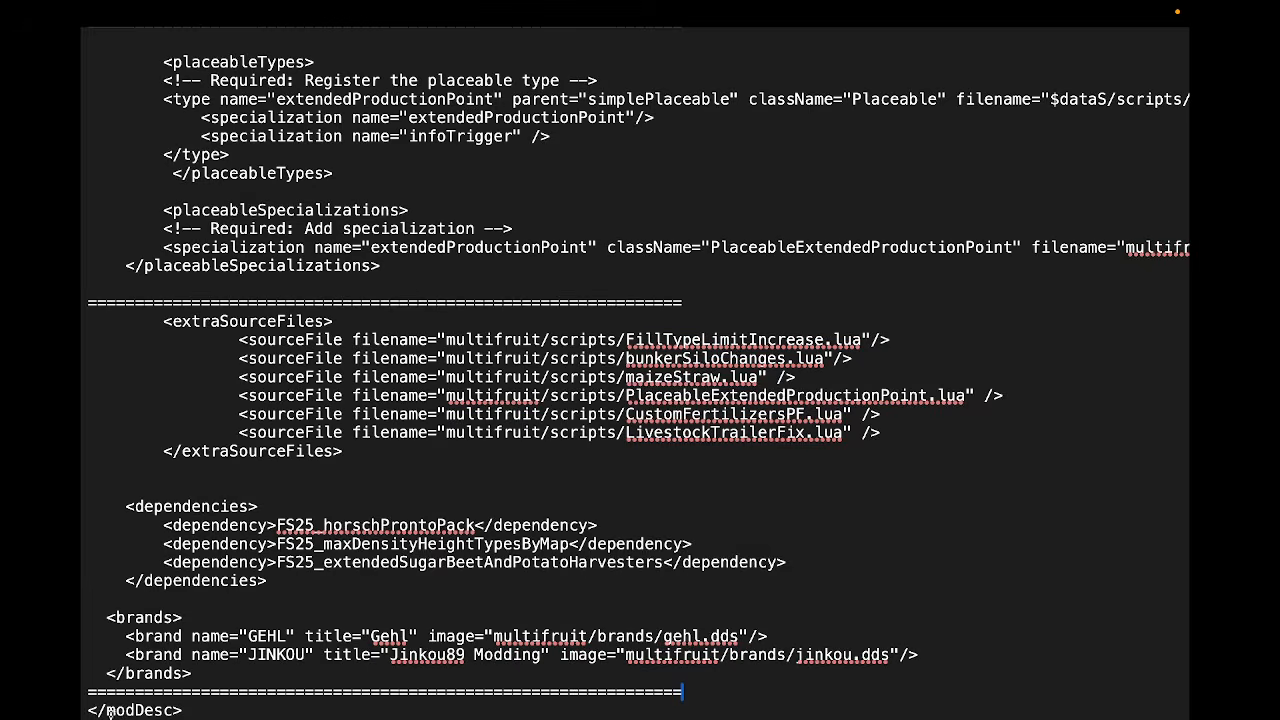
Quit the text editor and close the FS25_MultifruitPack_PREFAB folder window, leaving only the map folder open.
{"action": "mouse_move", "coordinate": [82, 718]}
{"action": "left_click", "coordinate": [562, 635]}
{"action": "key", "text": "super+q"}
{"action": "left_click", "coordinate": [791, 569]}
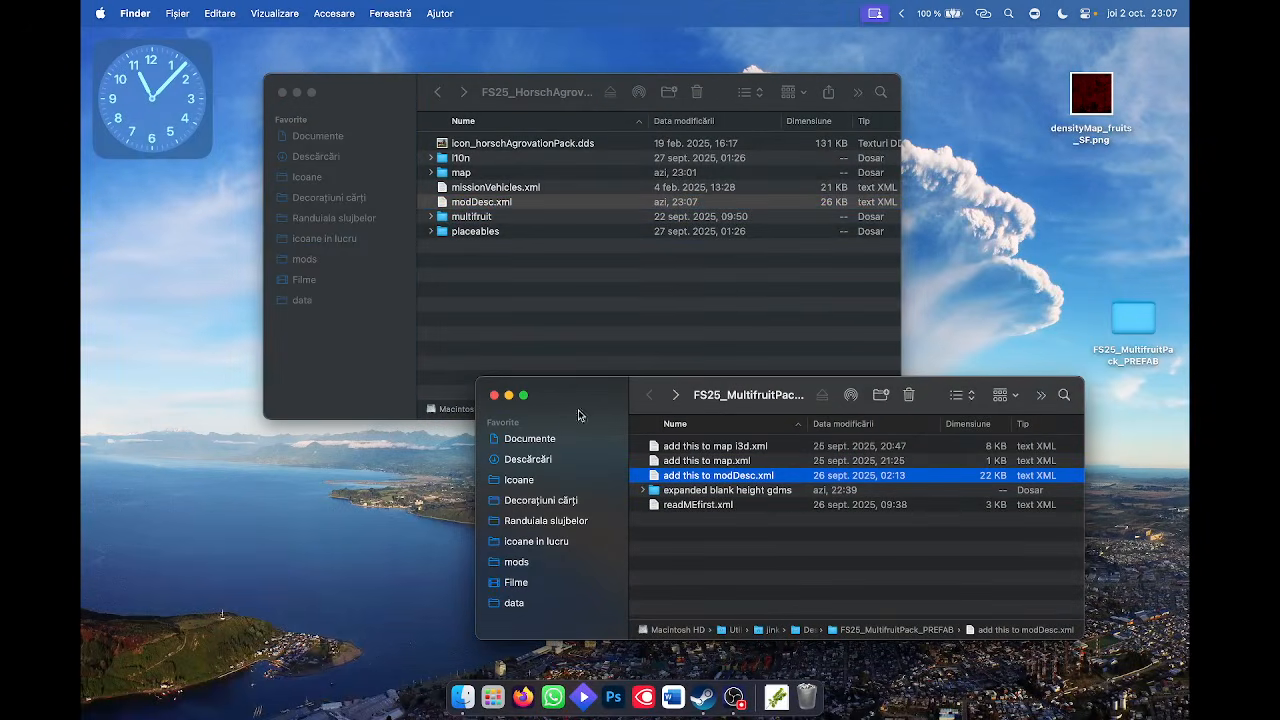
{"action": "left_click", "coordinate": [493, 396]}
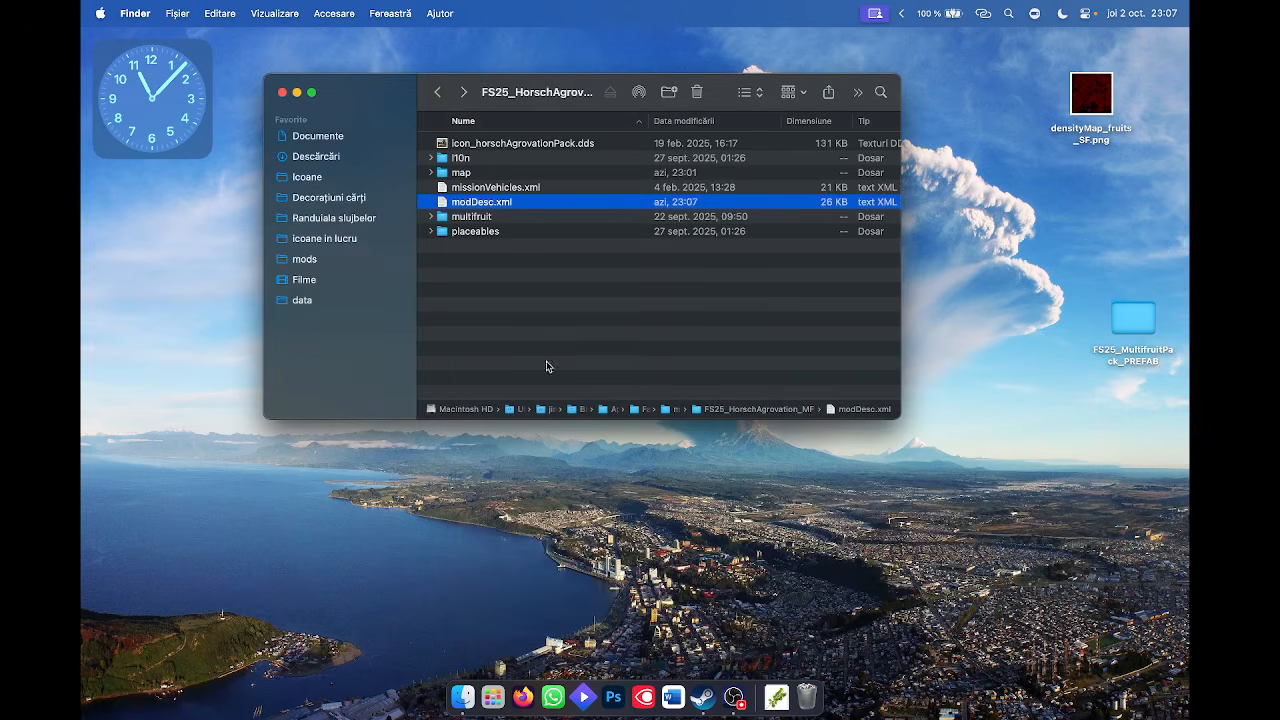
{"action": "left_click", "coordinate": [690, 287]}
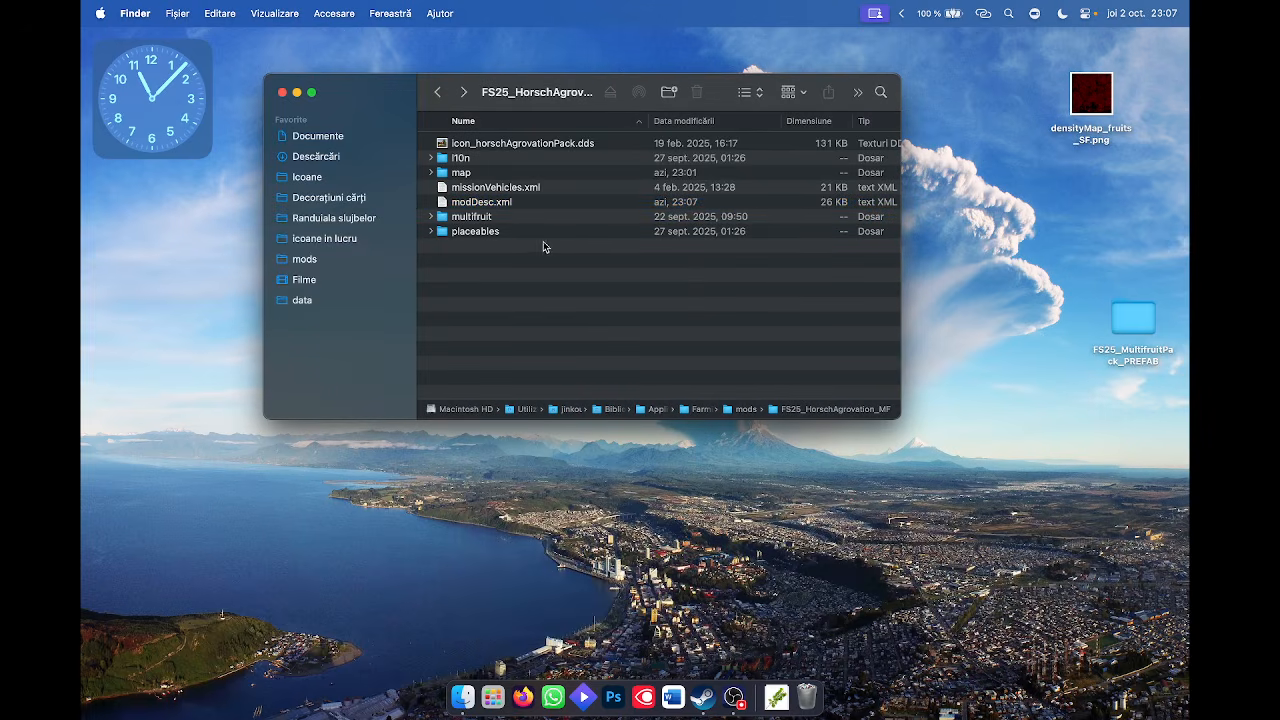
Compare the language files in the map's l10n folder with those in multifruit/language, and return to the map's main folder.
{"action": "right_click", "coordinate": [699, 680]}
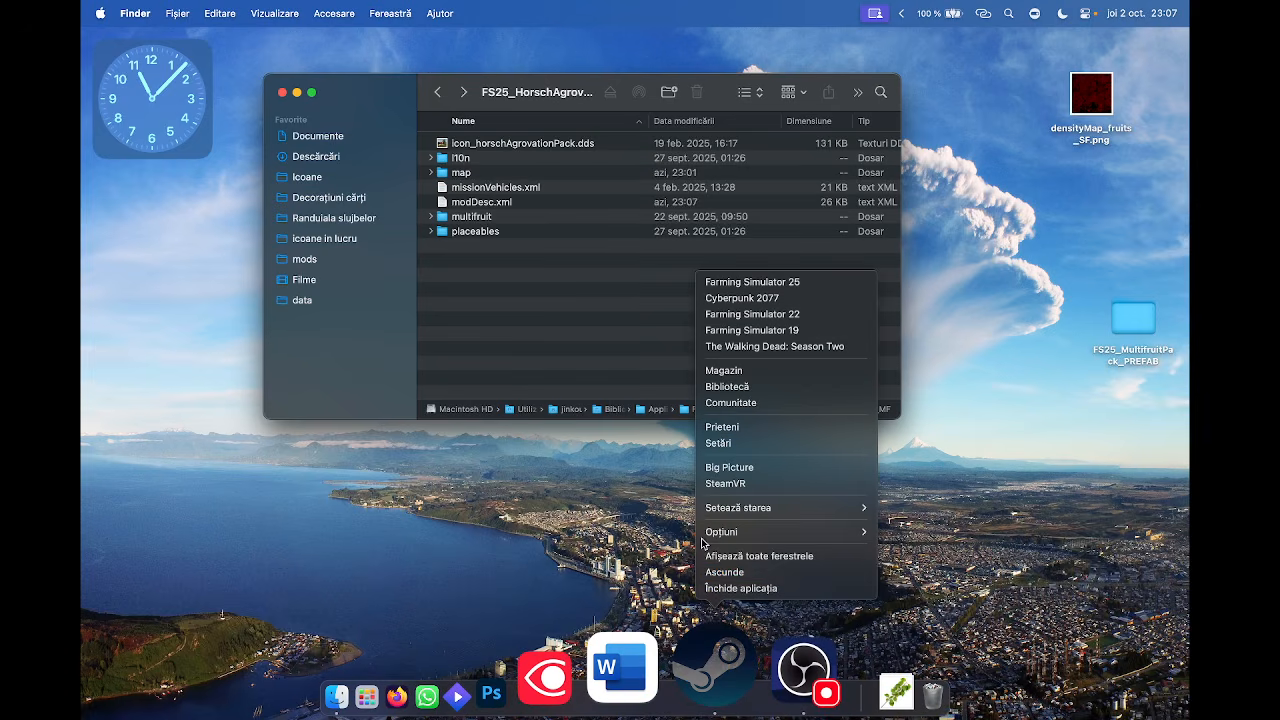
{"action": "left_click", "coordinate": [459, 162]}
{"action": "double_click", "coordinate": [460, 159]}
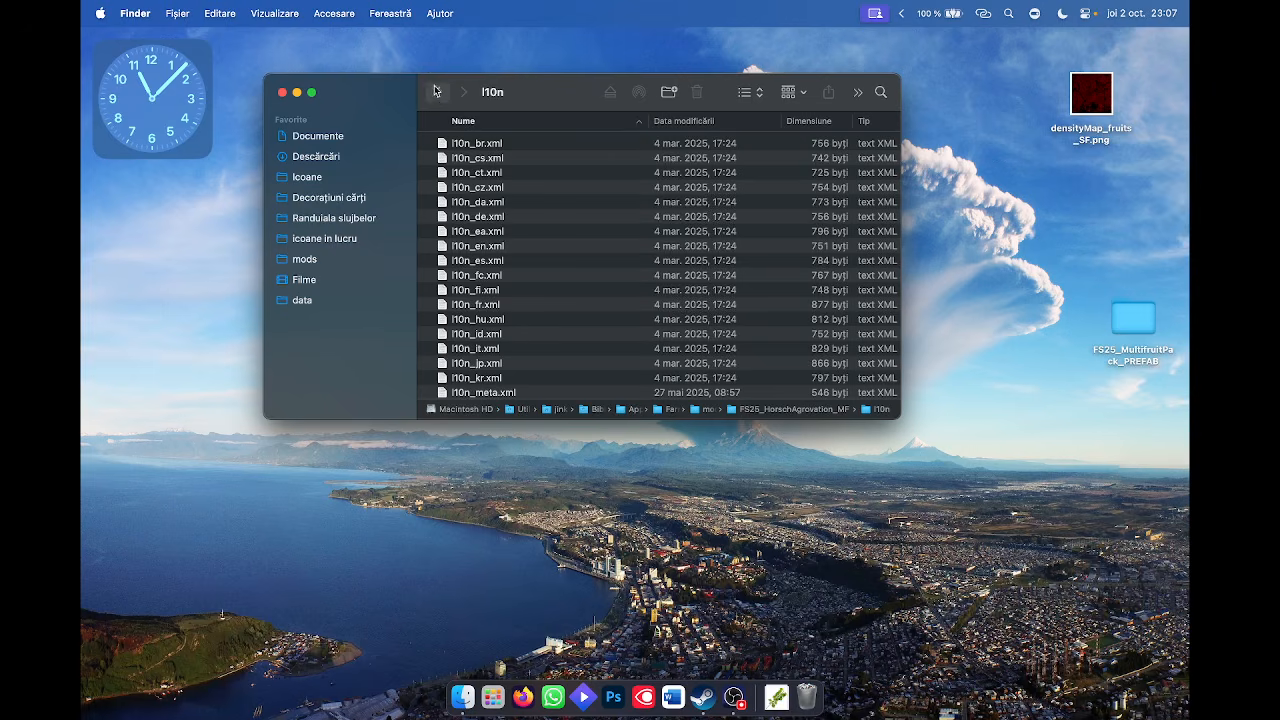
{"action": "left_click", "coordinate": [437, 93]}
{"action": "double_click", "coordinate": [470, 216]}
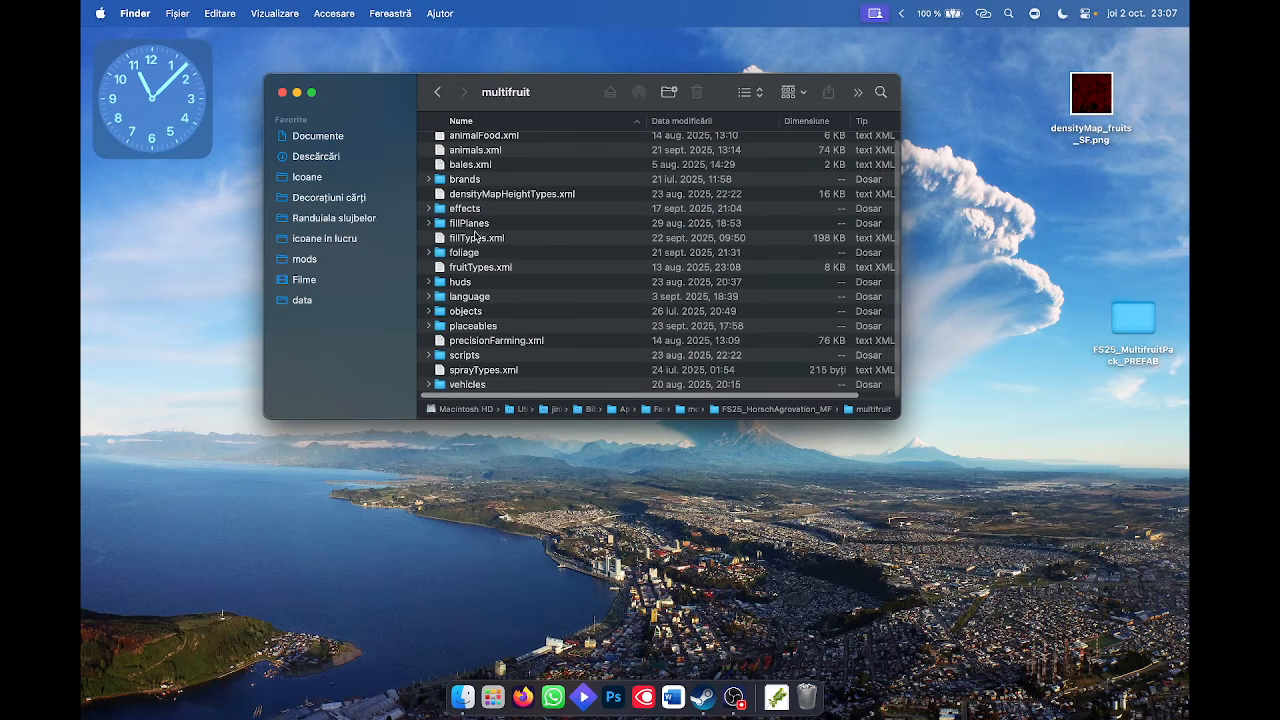
{"action": "double_click", "coordinate": [474, 297]}
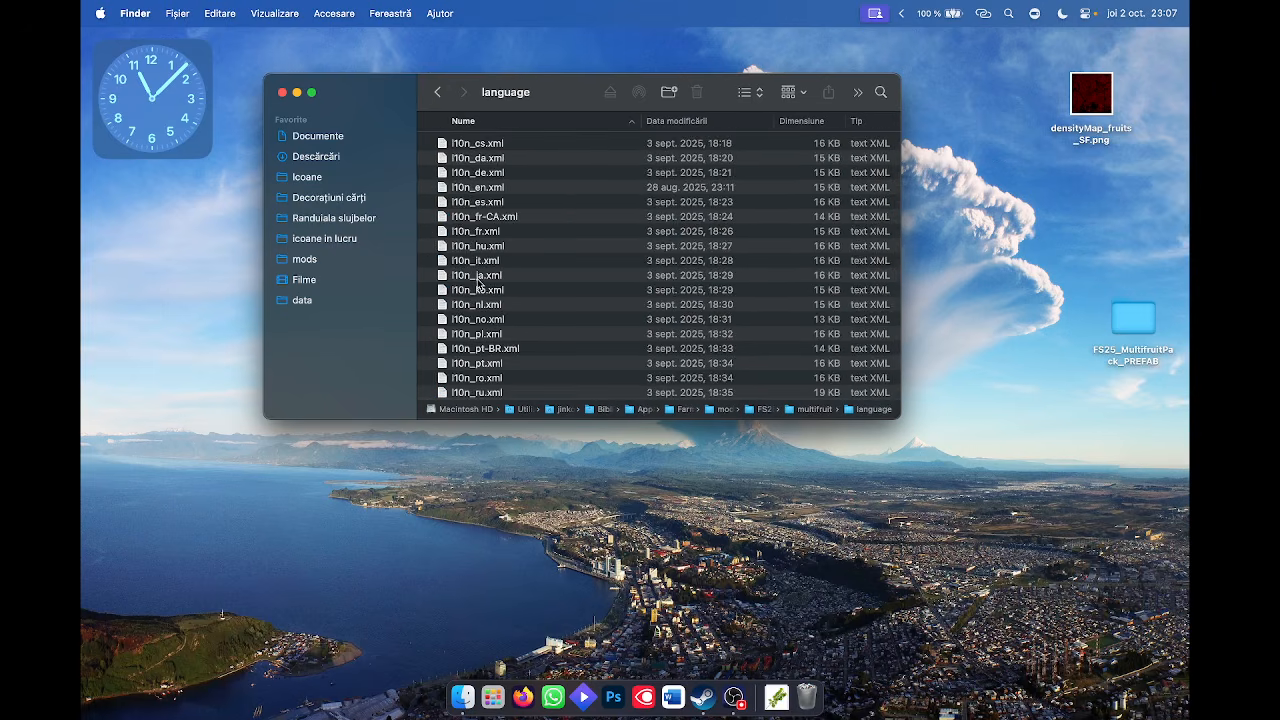
{"action": "left_click", "coordinate": [437, 92]}
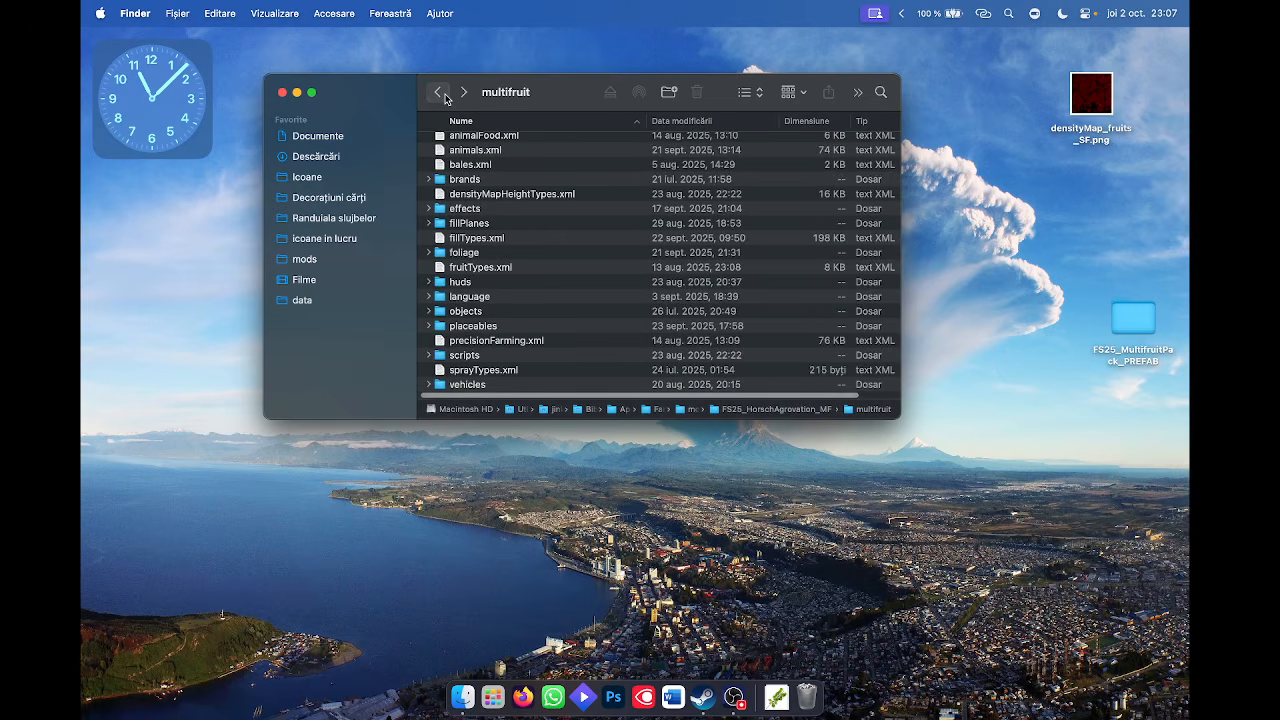
{"action": "left_click", "coordinate": [437, 92]}
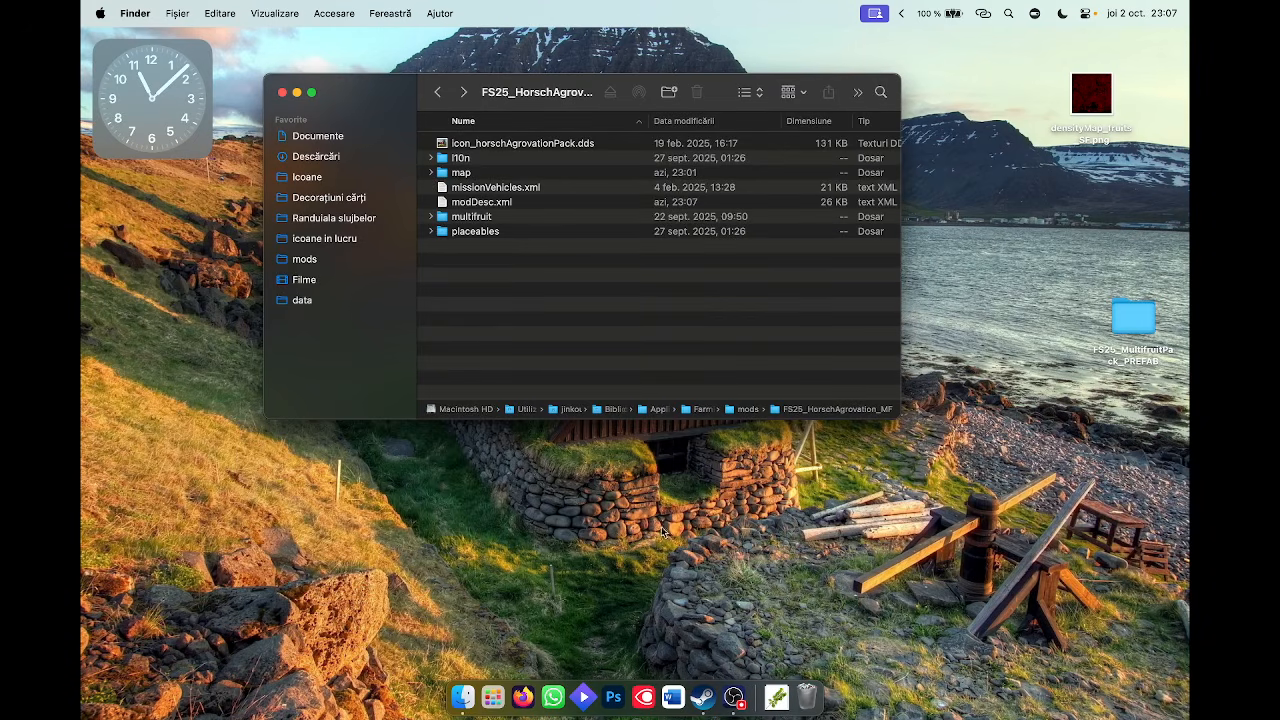
Launch Farming Simulator 25 through Steam to test the edited map.
{"action": "right_click", "coordinate": [710, 692]}
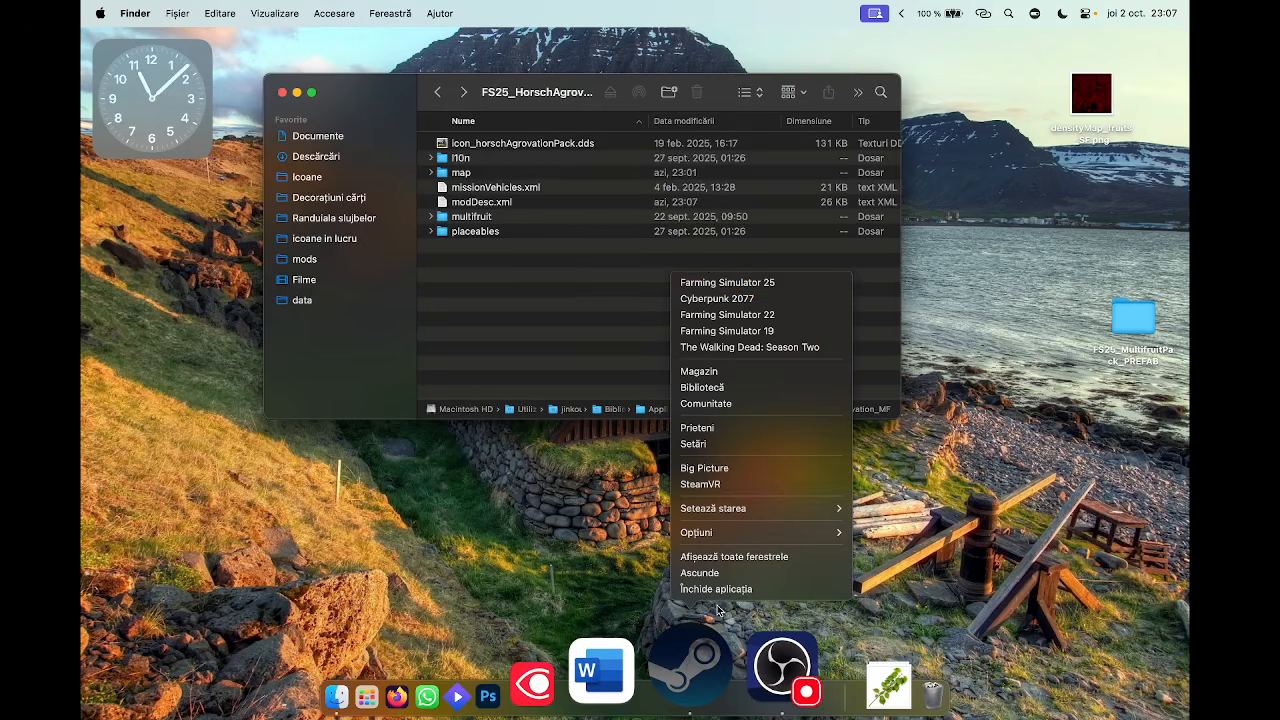
{"action": "left_click", "coordinate": [731, 284]}
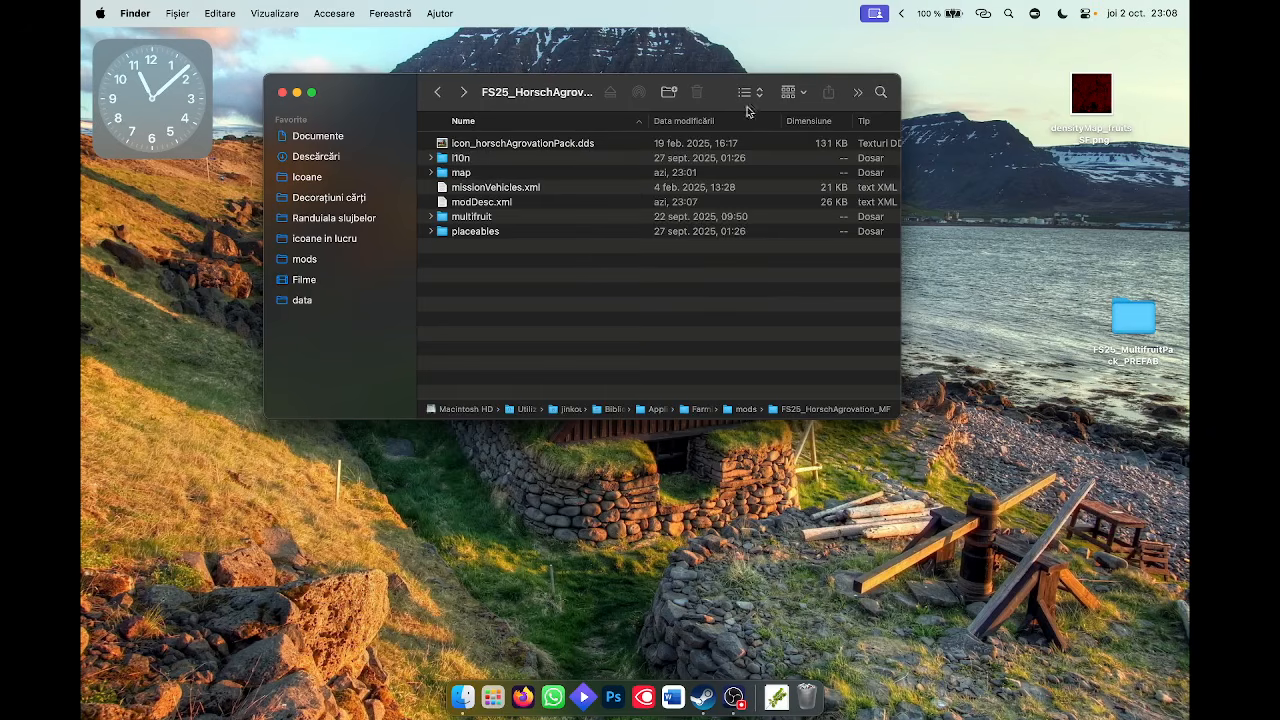
{"action": "left_click_drag", "start_coordinate": [724, 100], "coordinate": [798, 260]}
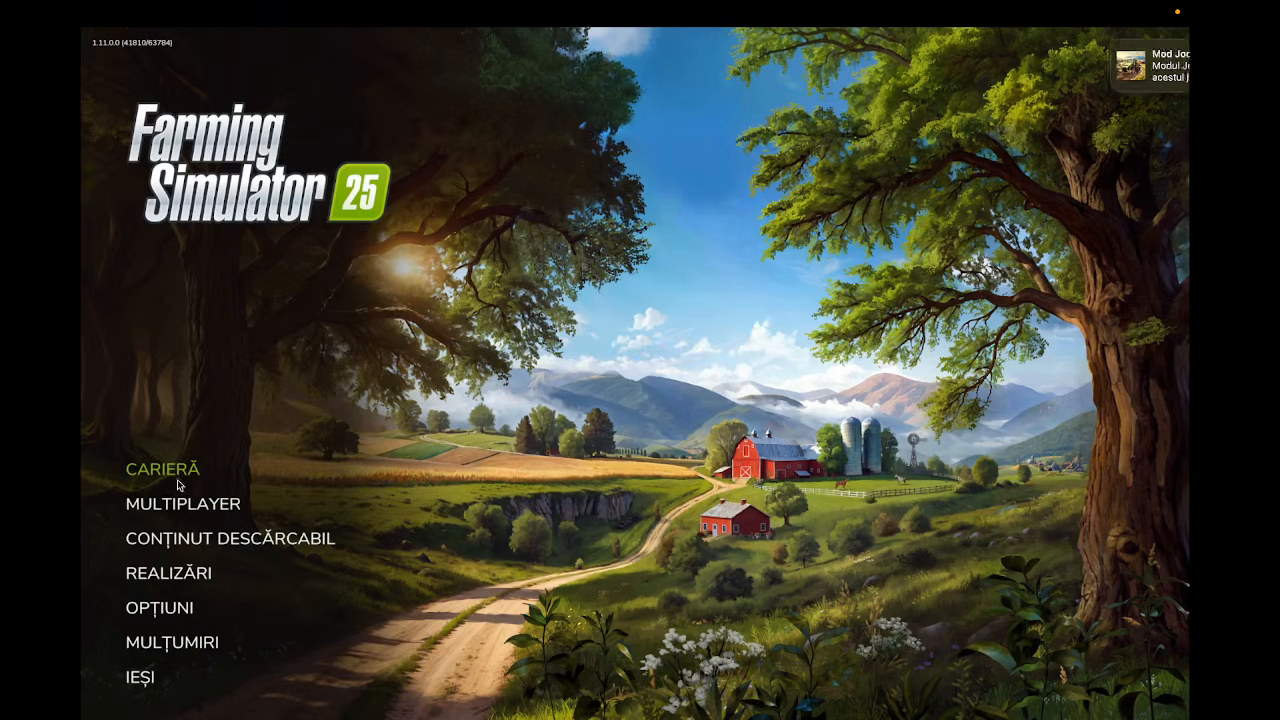
Open the career saves and delete saved game 4 on the HORSCH AgroVation Multifruit map.
{"action": "left_click", "coordinate": [176, 481]}
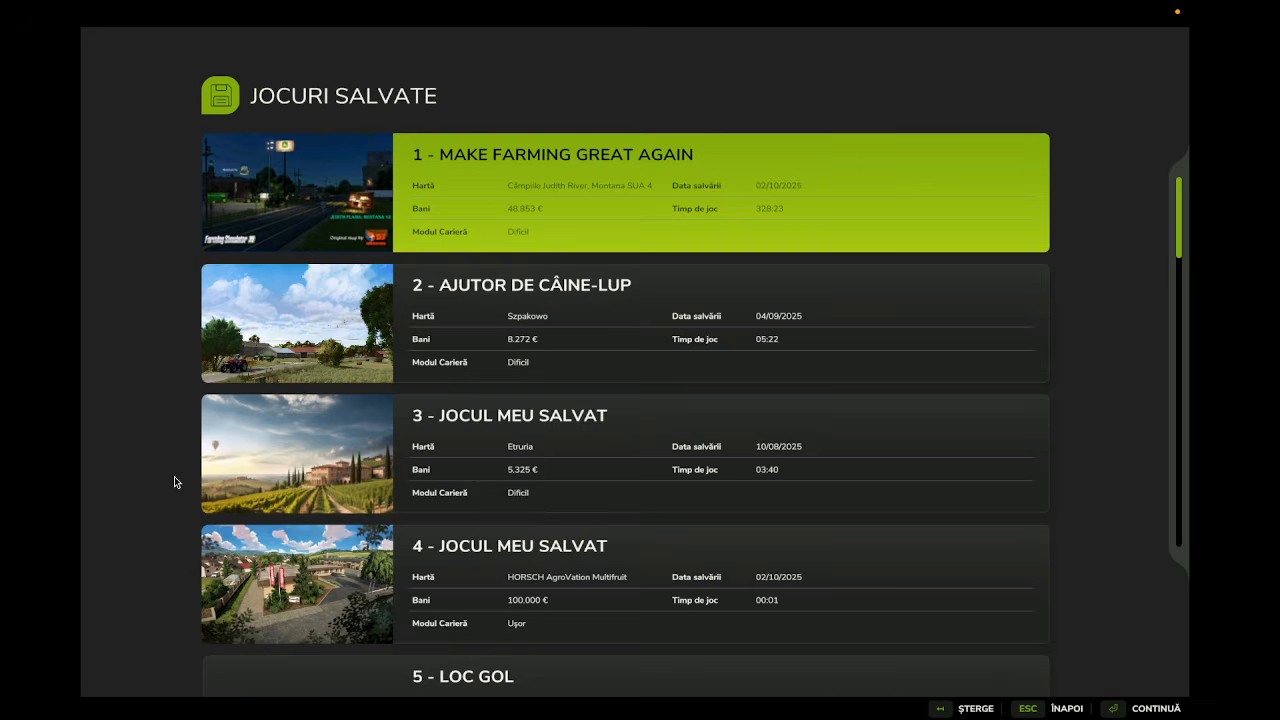
{"action": "left_click", "coordinate": [435, 579]}
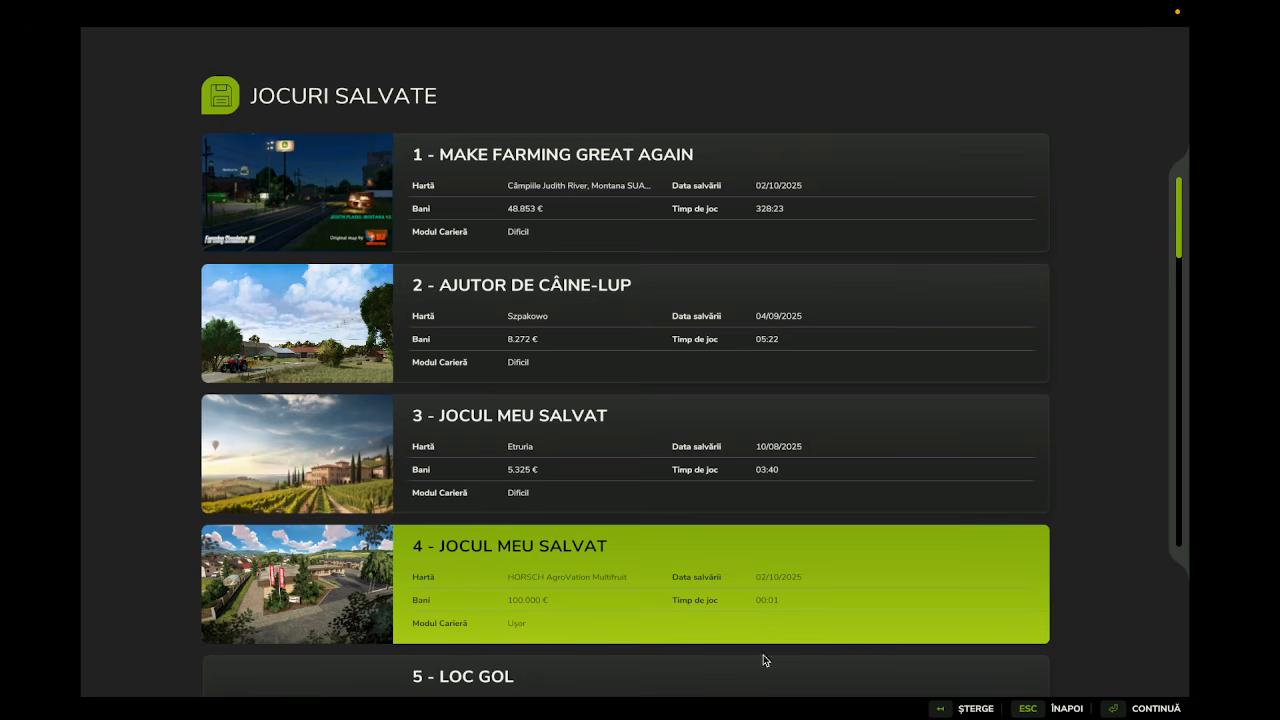
{"action": "left_click", "coordinate": [976, 708]}
{"action": "left_click", "coordinate": [741, 429]}
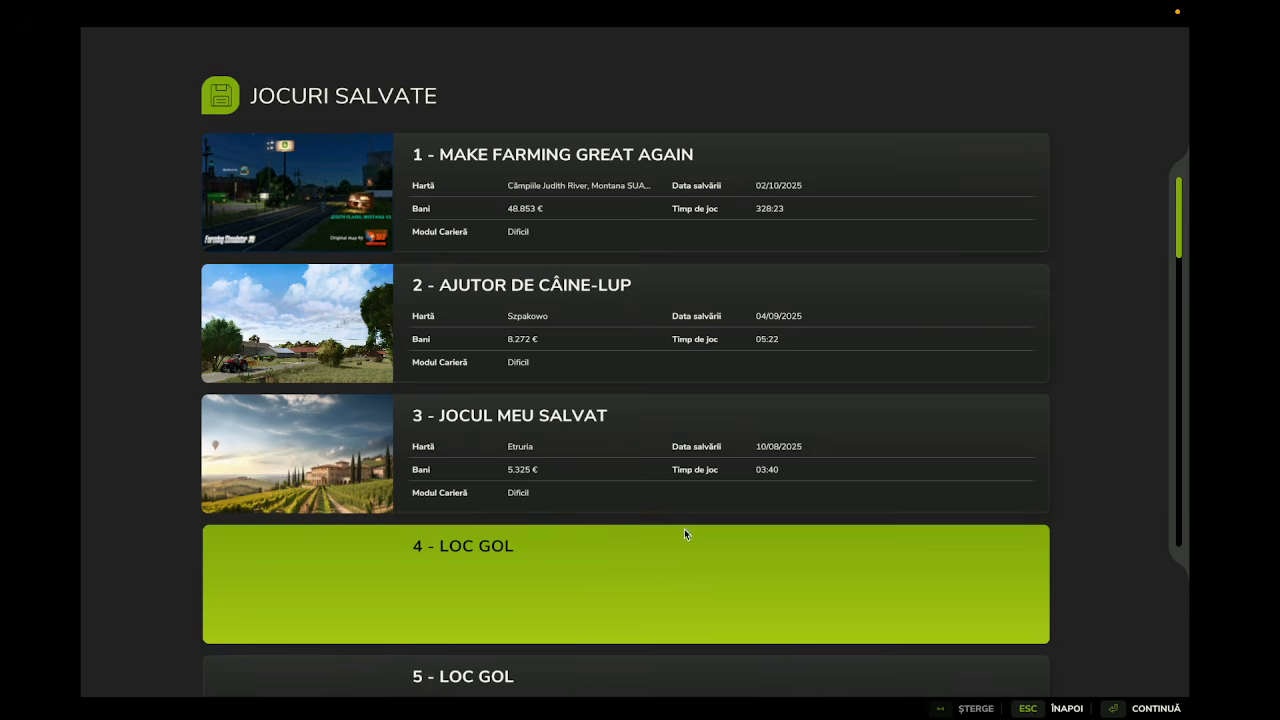
Create a new career in slot 4 on the HORSCH AgroVation Multifruit map with the guided introductory tour off, and continue to mod selection.
{"action": "left_click", "coordinate": [559, 584]}
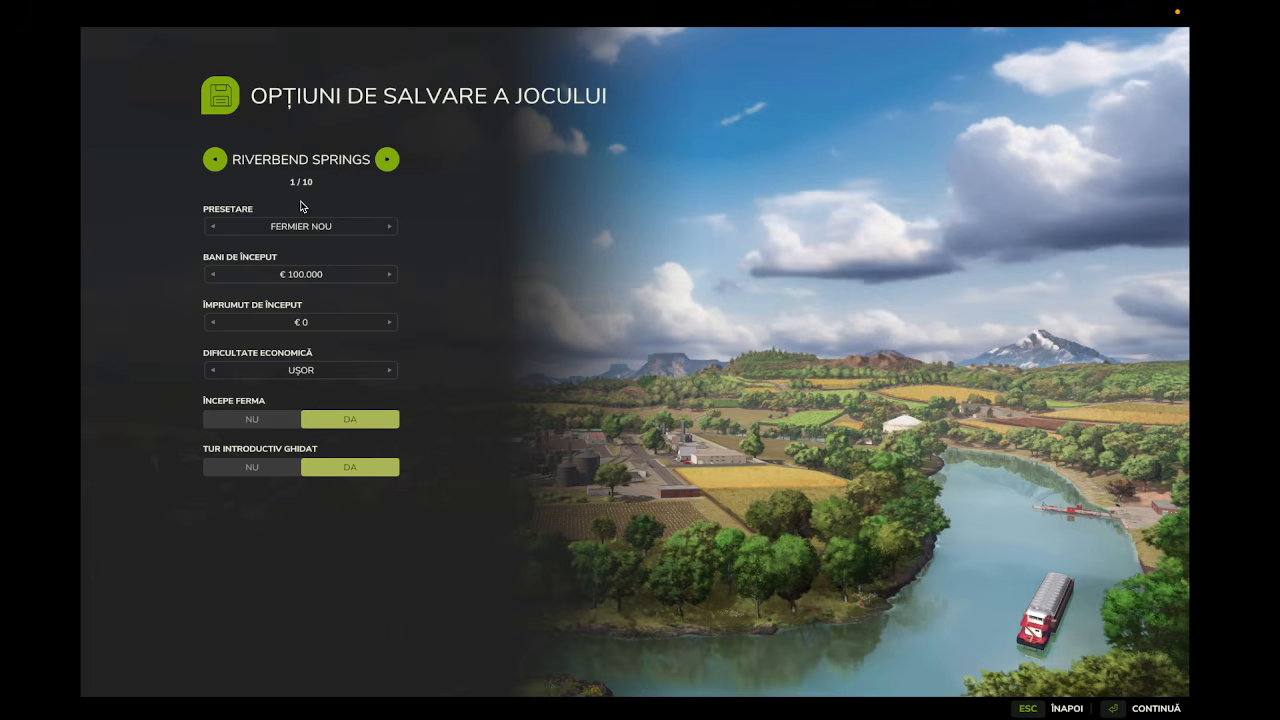
{"action": "left_click", "coordinate": [215, 159]}
{"action": "left_click", "coordinate": [215, 159]}
{"action": "left_click", "coordinate": [215, 159]}
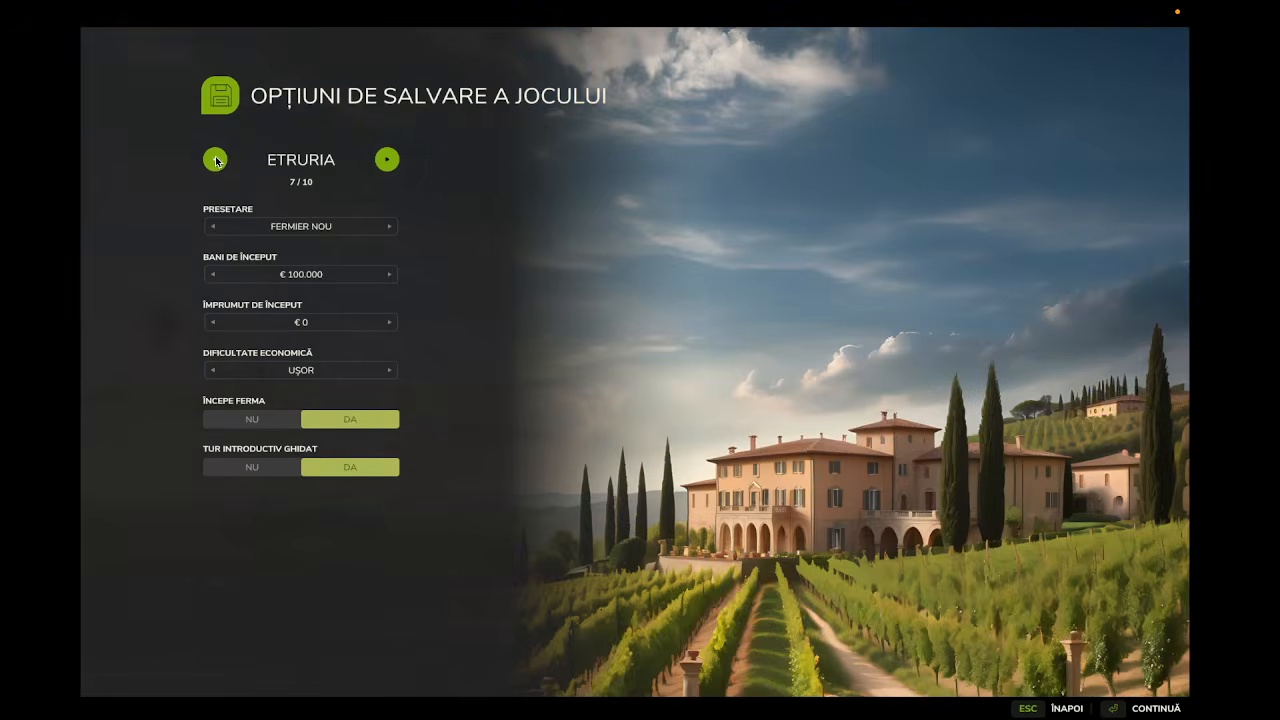
{"action": "left_click", "coordinate": [215, 159]}
{"action": "left_click", "coordinate": [215, 159]}
{"action": "left_click", "coordinate": [215, 159]}
{"action": "left_click", "coordinate": [215, 159]}
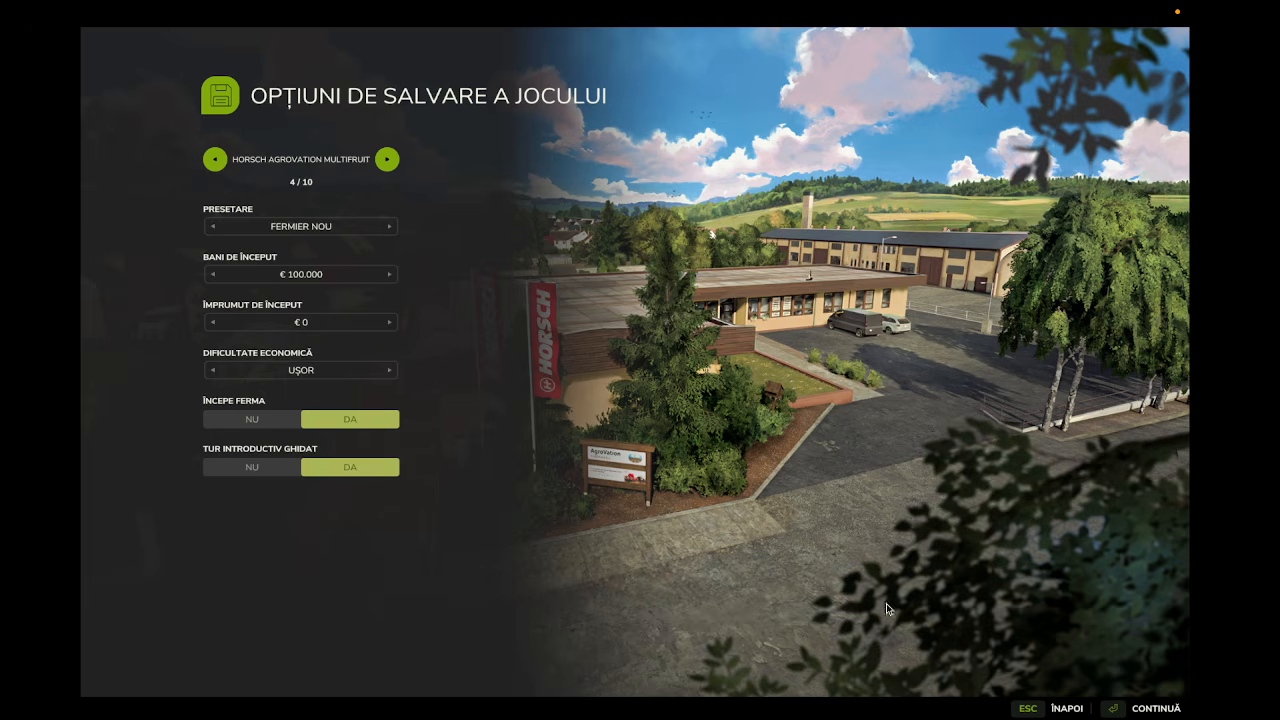
{"action": "left_click", "coordinate": [285, 470]}
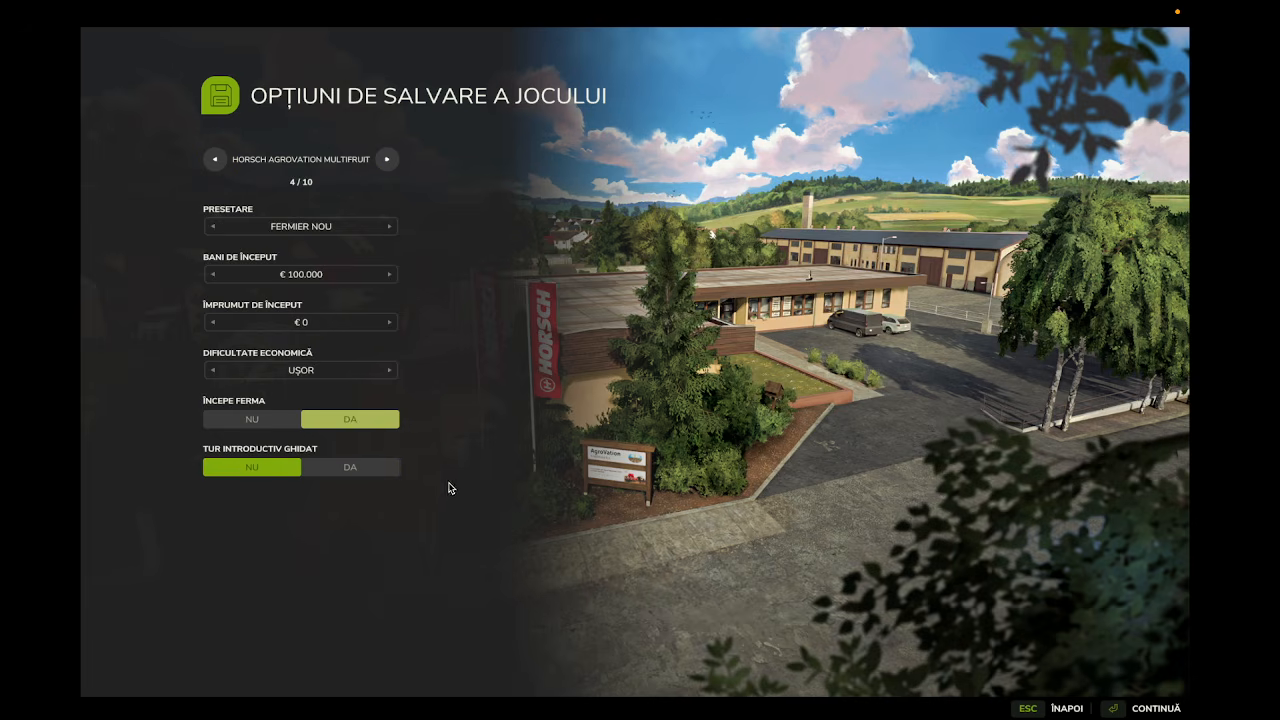
{"action": "left_click", "coordinate": [1160, 707]}
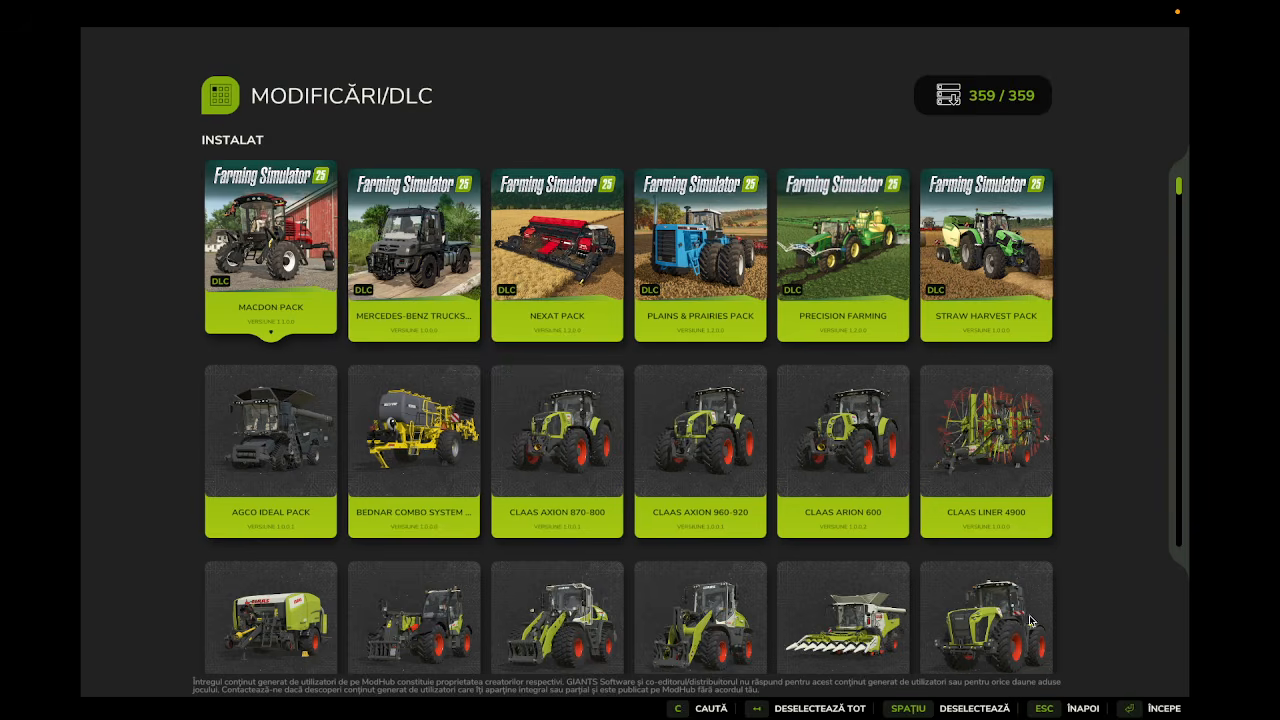
Deselect all mods, leaving only the MacDon, Mercedes-Benz Trucks, Nexat, Plains & Prairies, Precision Farming and Straw Harvest packs selected.
{"action": "left_click", "coordinate": [834, 709]}
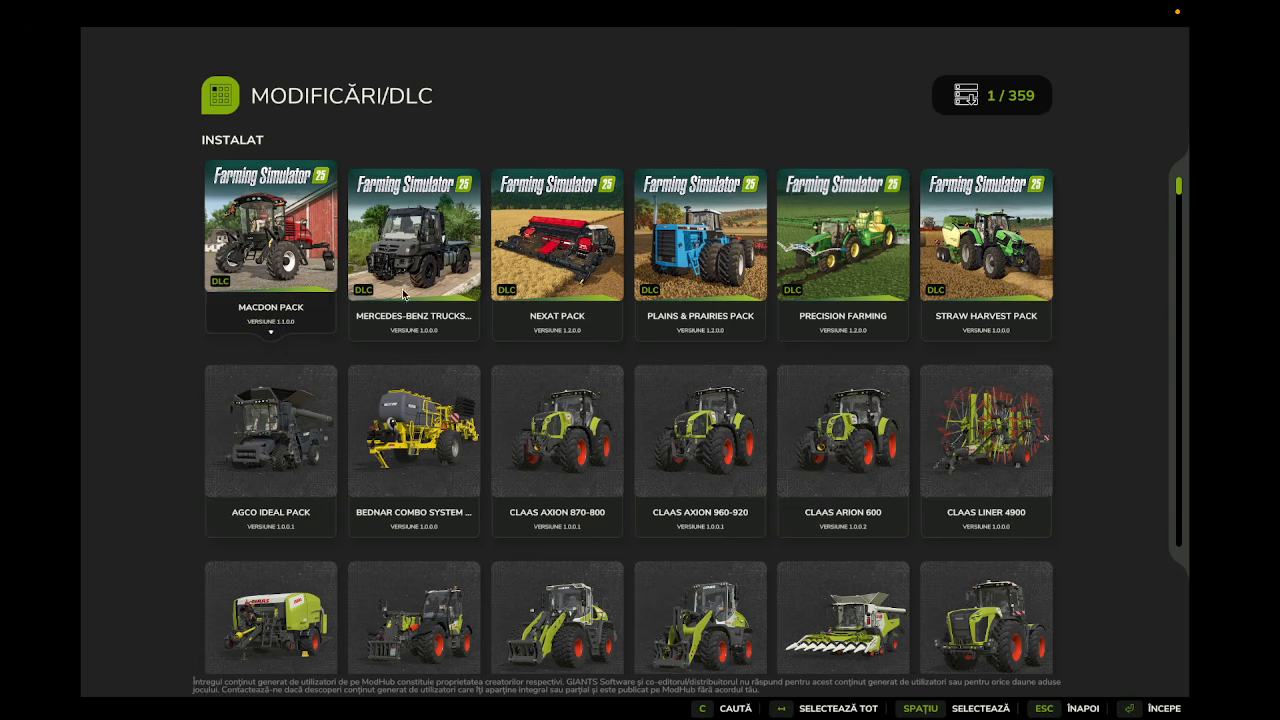
{"action": "left_click", "coordinate": [302, 252]}
{"action": "left_click", "coordinate": [405, 252]}
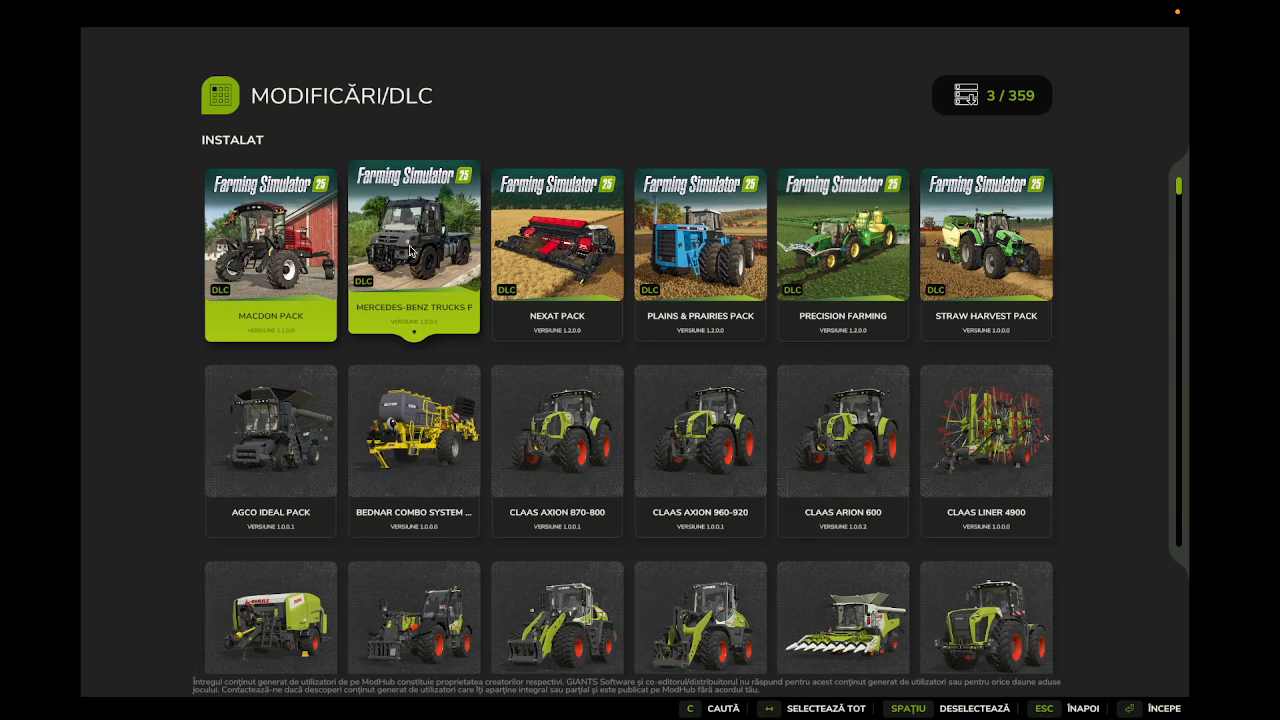
{"action": "left_click", "coordinate": [544, 251]}
{"action": "left_click", "coordinate": [693, 258]}
{"action": "left_click", "coordinate": [840, 260]}
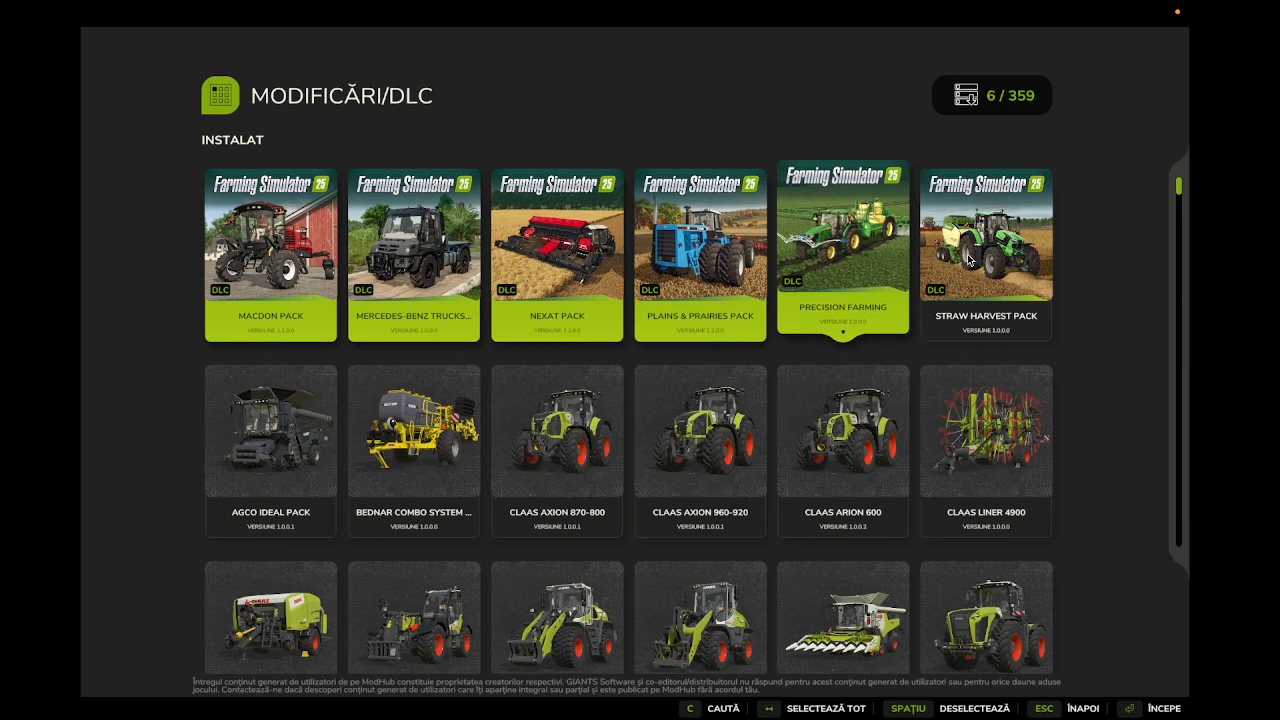
{"action": "left_click", "coordinate": [973, 260]}
Find the Easy Development Controls mod in the installed mod list and add it to the selection.
{"action": "scroll", "coordinate": [860, 437], "scroll_direction": "down", "scroll_amount": 10}
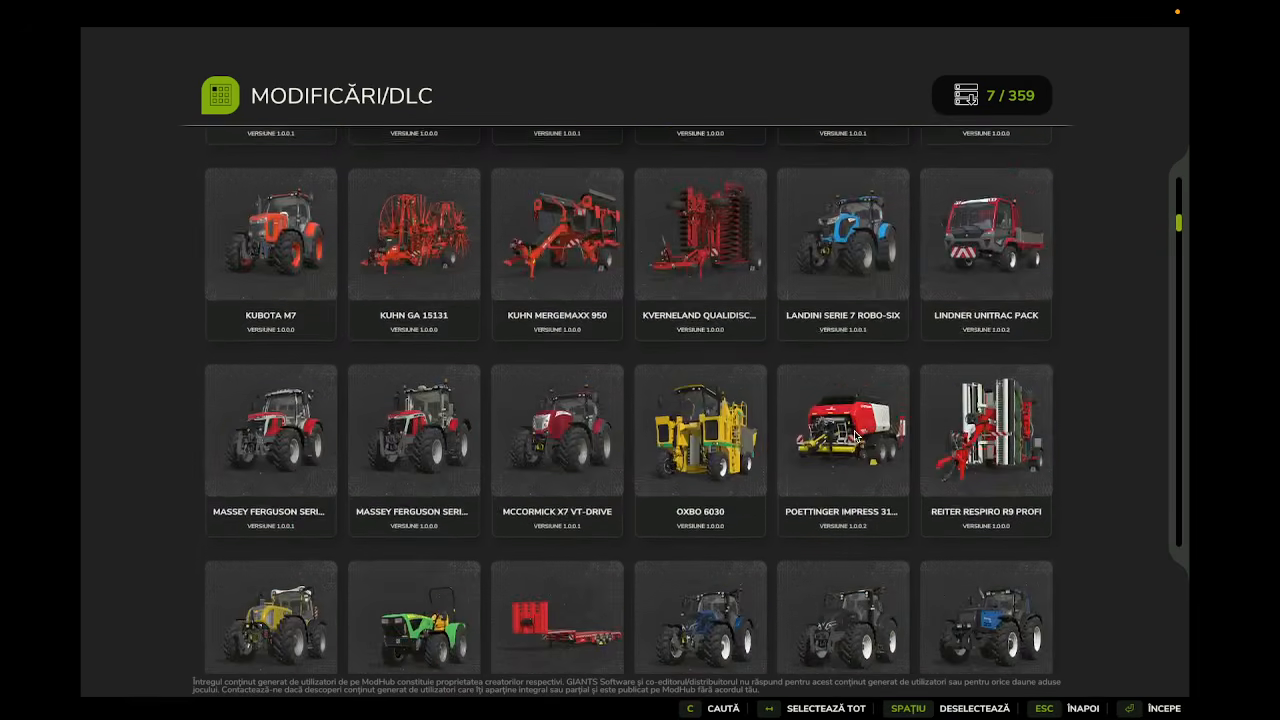
{"action": "scroll", "coordinate": [855, 435], "scroll_direction": "up", "scroll_amount": 15}
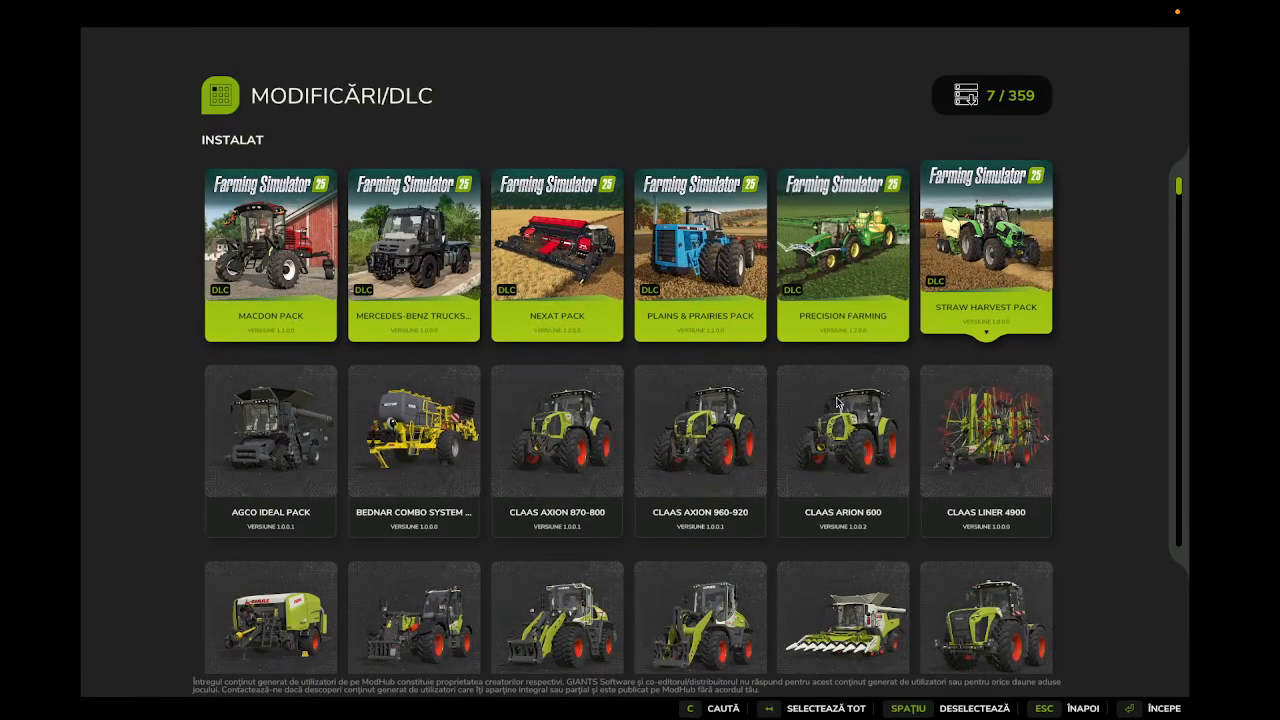
{"action": "scroll", "coordinate": [906, 487], "scroll_direction": "down", "scroll_amount": 10}
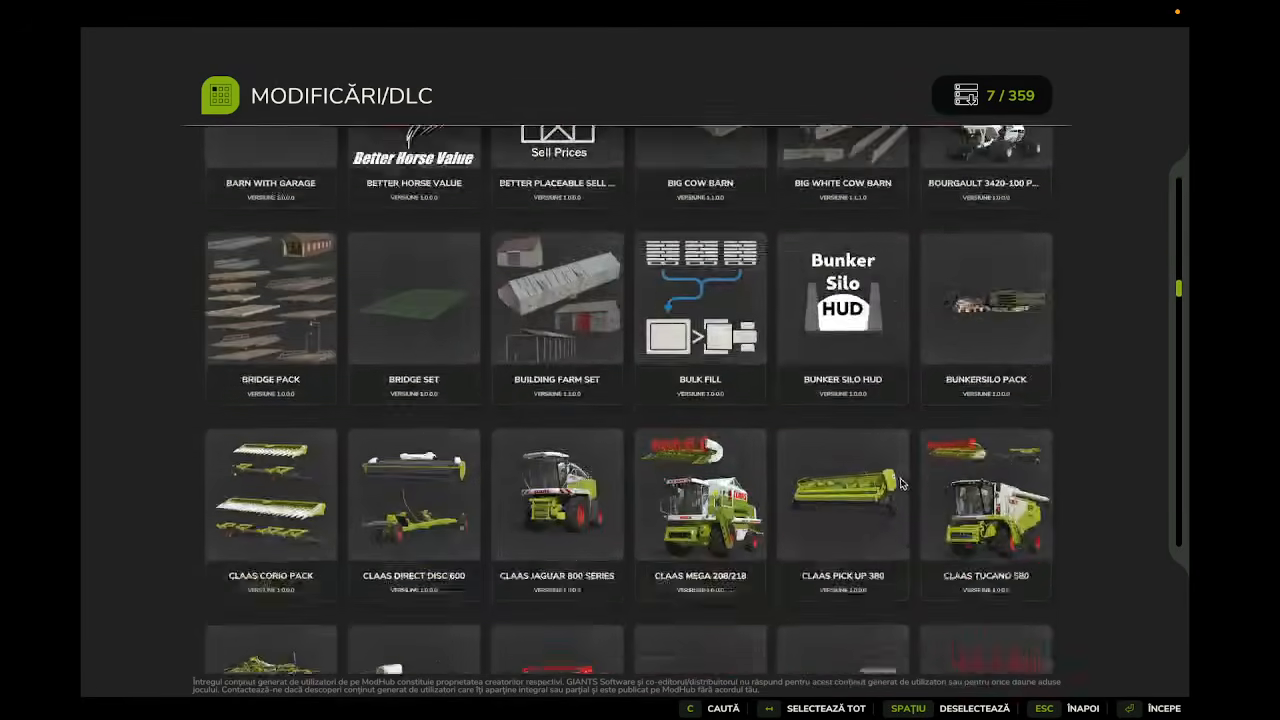
{"action": "scroll", "coordinate": [900, 483], "scroll_direction": "down", "scroll_amount": 6}
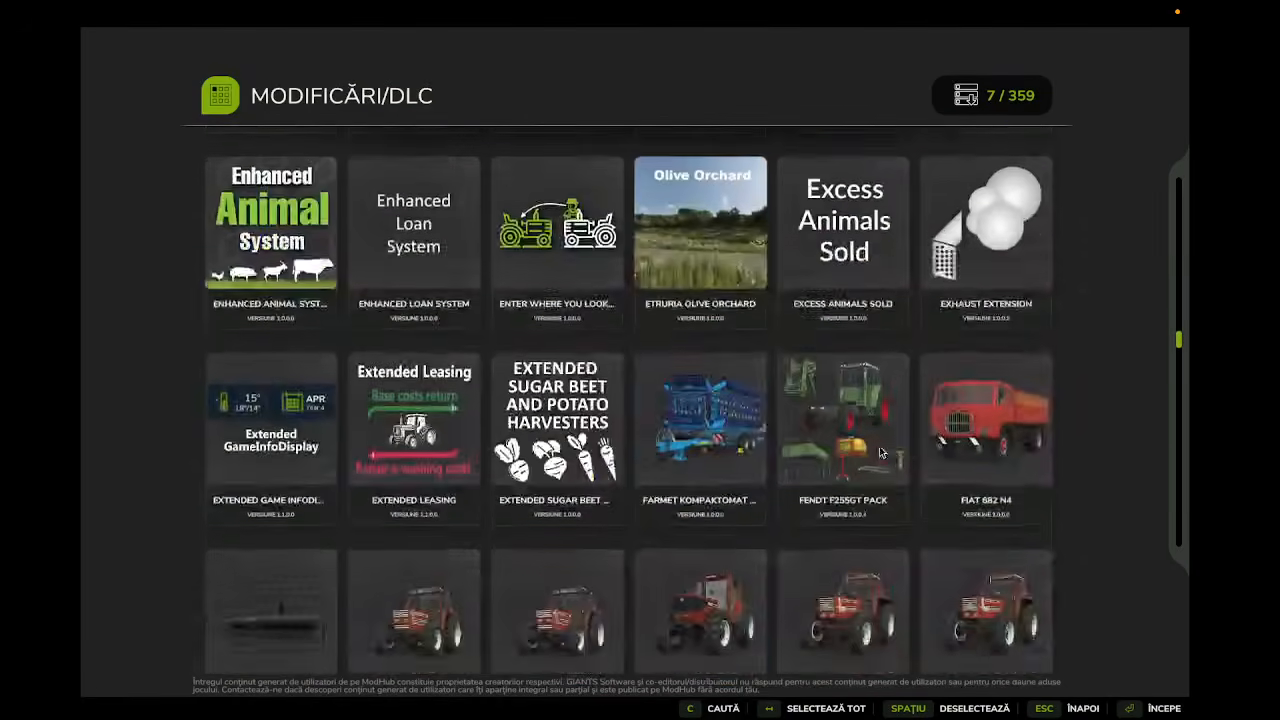
{"action": "scroll", "coordinate": [873, 278], "scroll_direction": "up", "scroll_amount": 1}
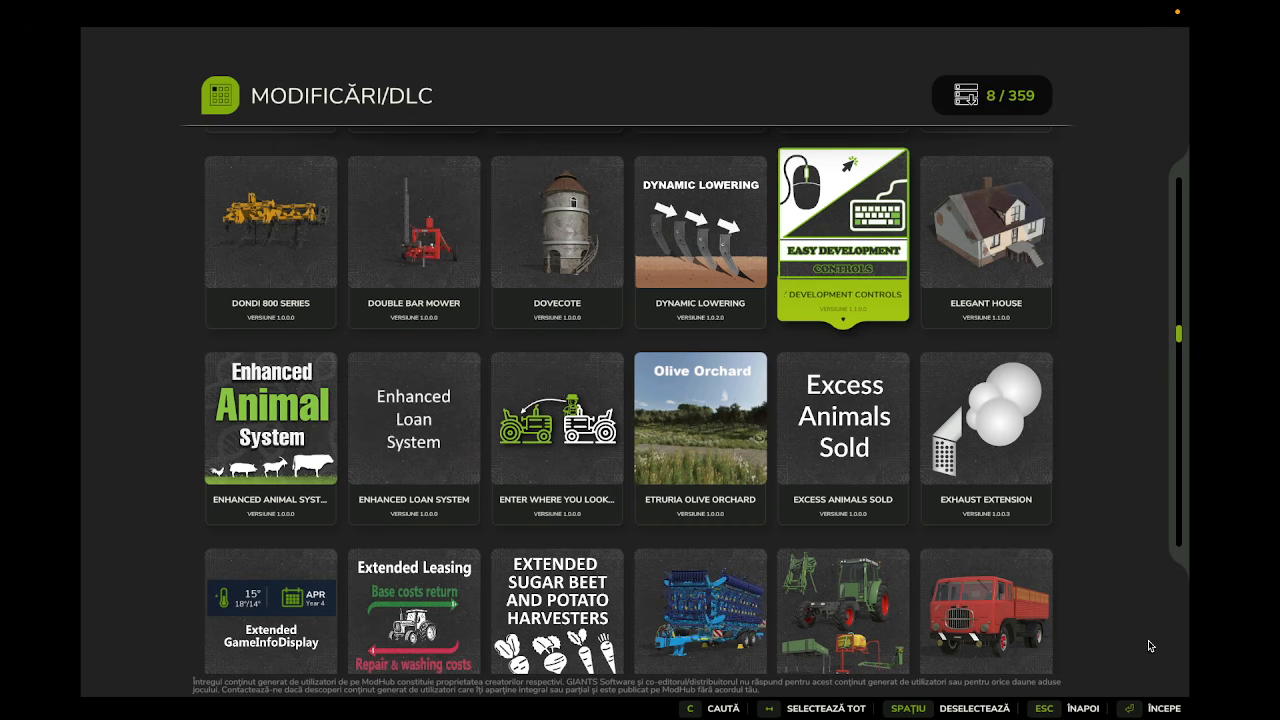
Load the HORSCH AgroVation Multifruit map with all the mods it requires and start playing.
{"action": "left_click", "coordinate": [1155, 708]}
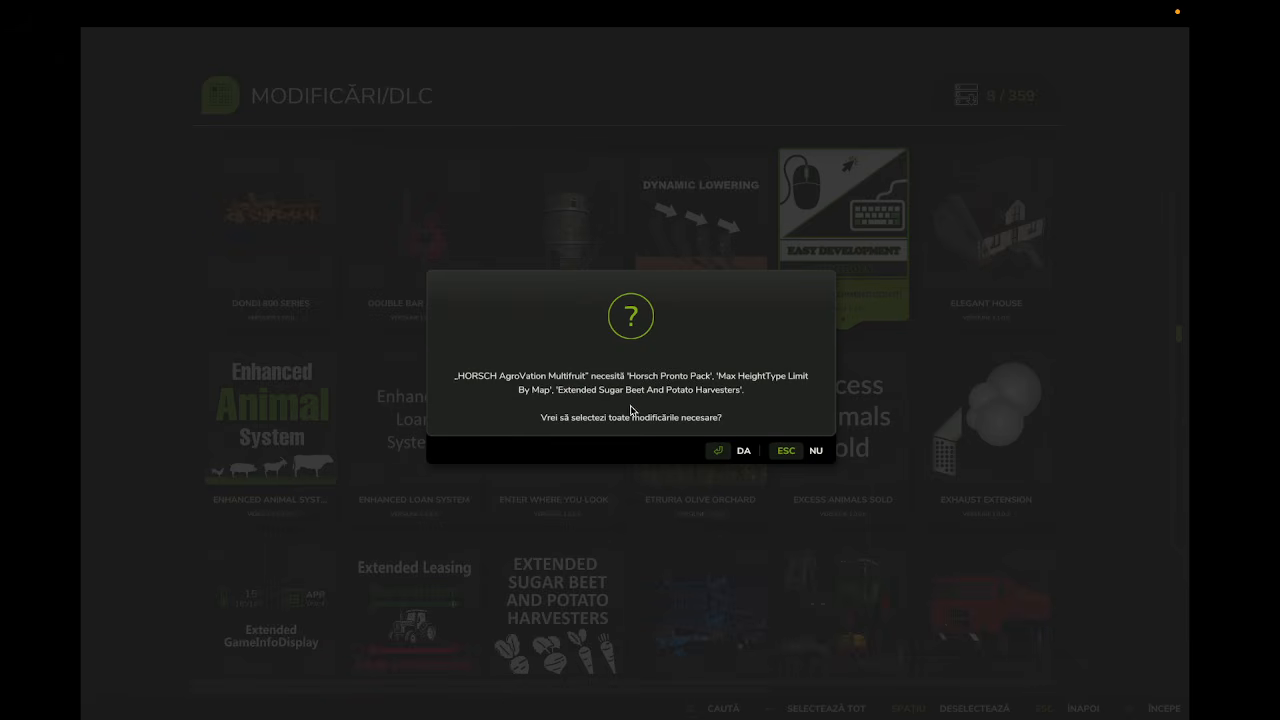
{"action": "left_click", "coordinate": [735, 452]}
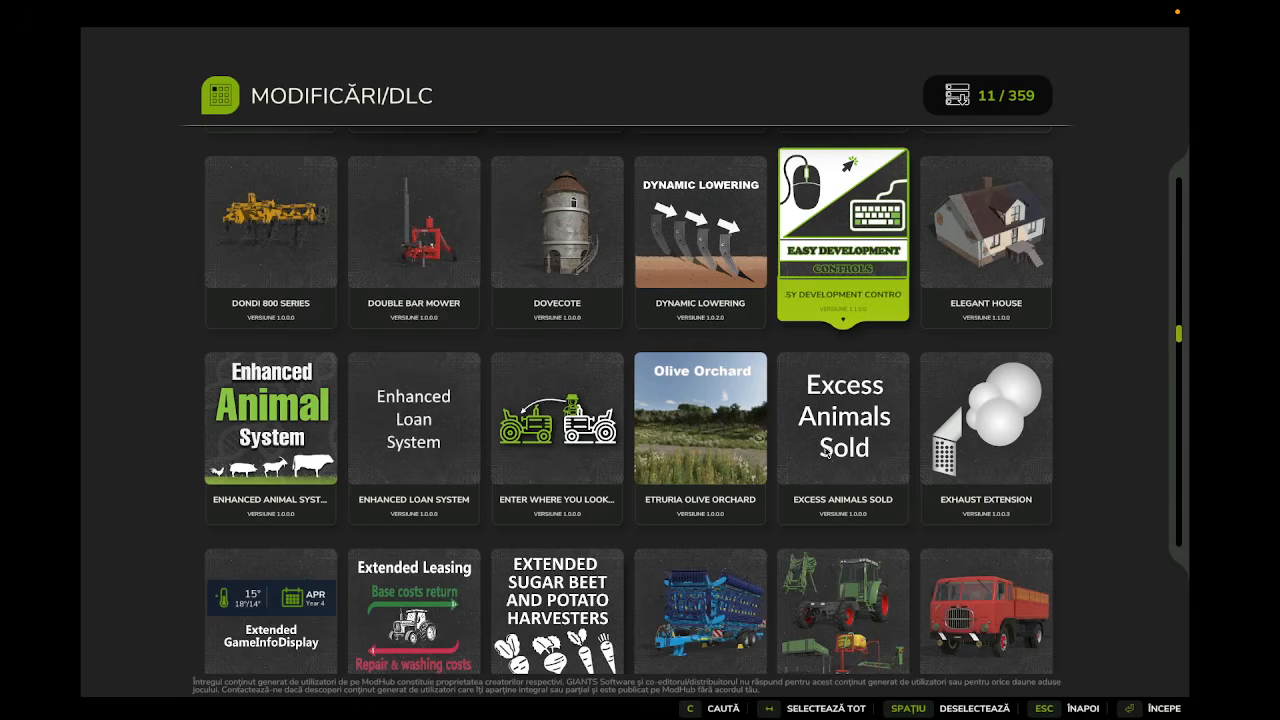
{"action": "left_click", "coordinate": [1165, 710]}
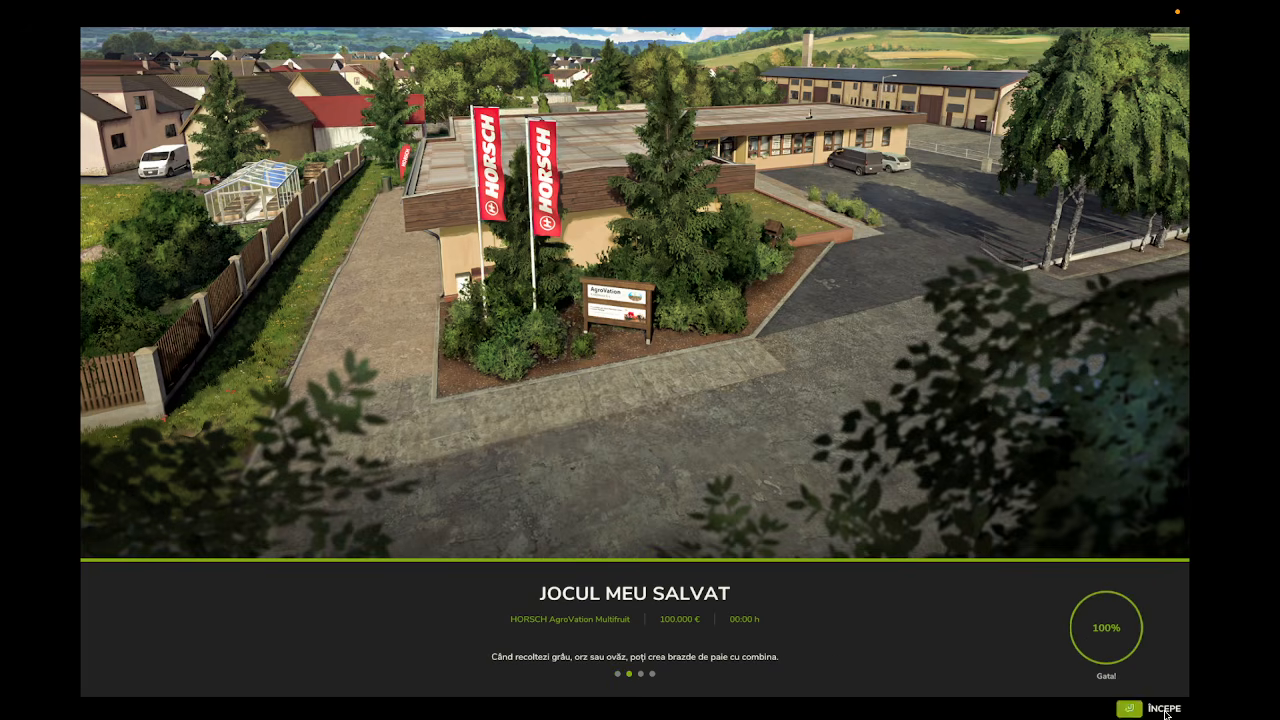
{"action": "left_click", "coordinate": [1163, 708]}
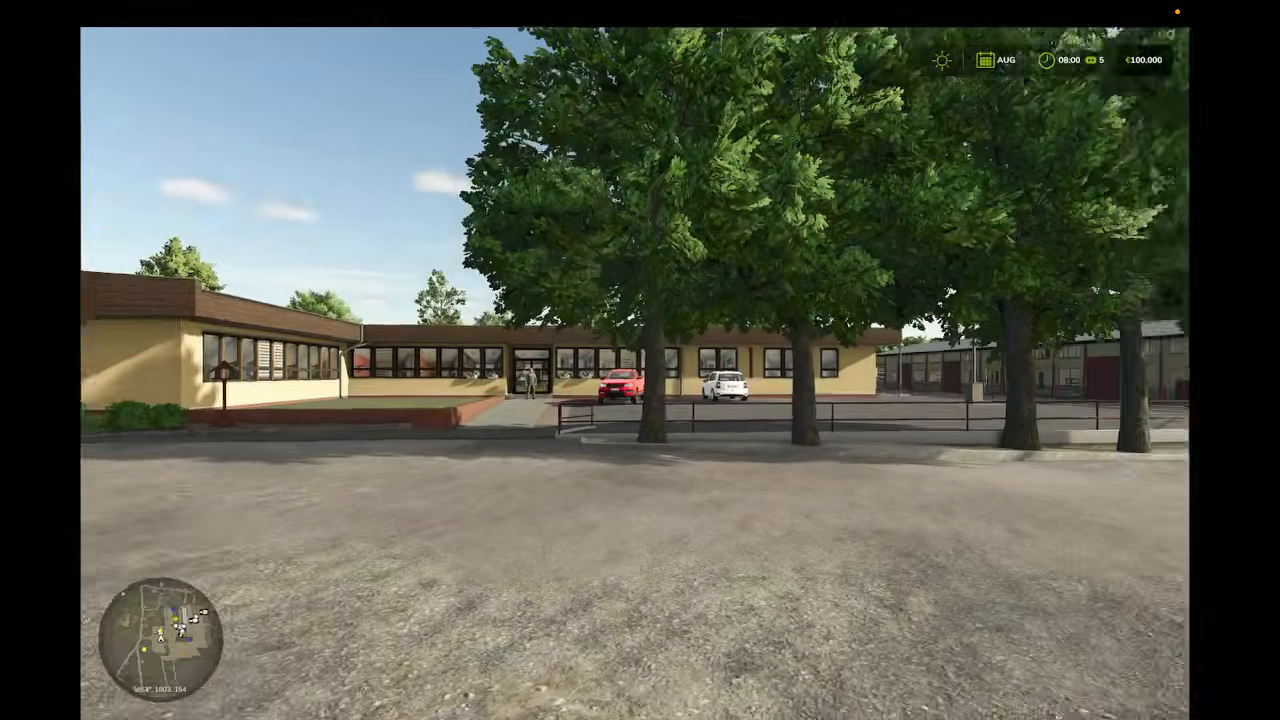
Switch to the third-person camera, check the console log, and run from the farmyard into wheat field 2.
{"action": "key", "text": "c"}
{"action": "key", "text": "w"}
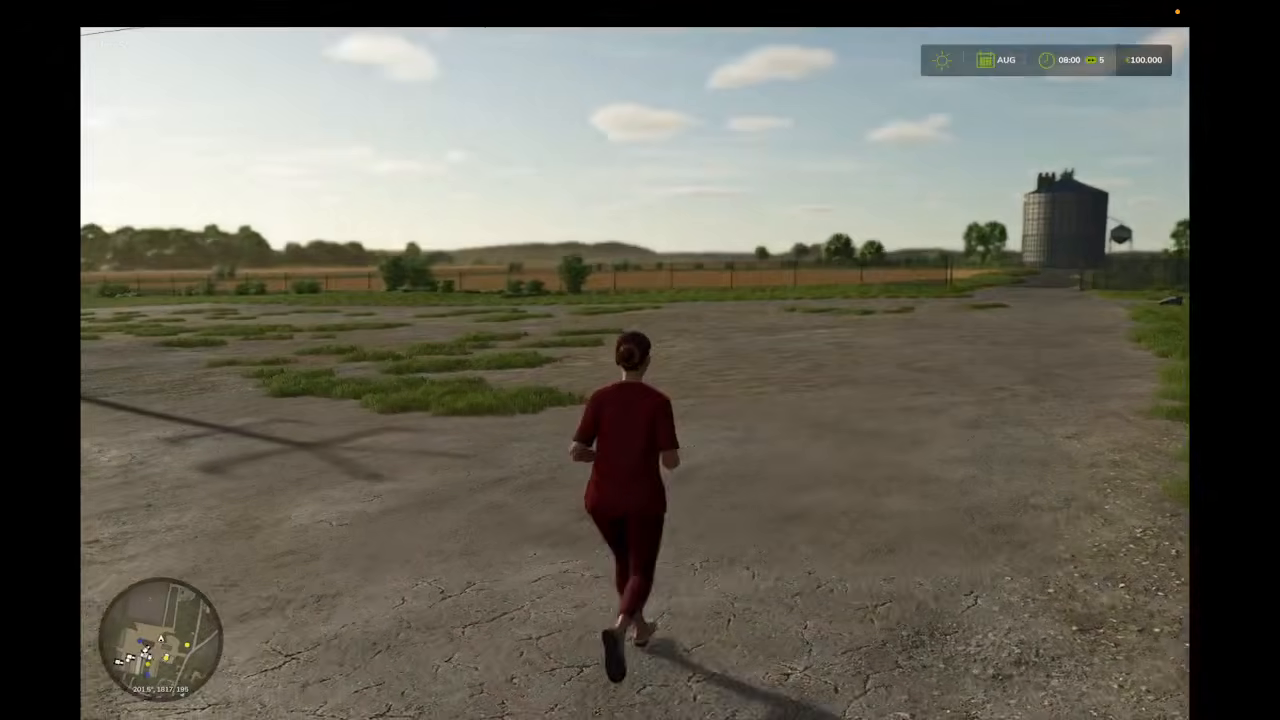
{"action": "key", "text": "grave"}
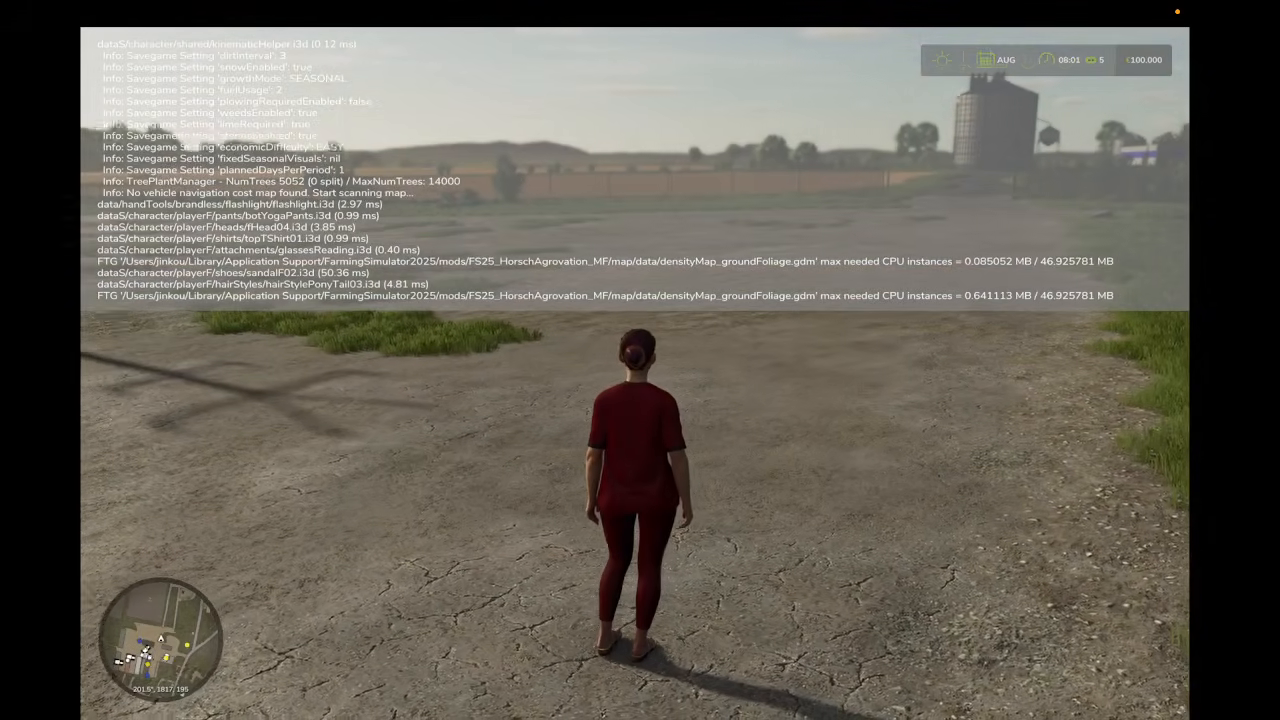
{"action": "key", "text": "grave"}
{"action": "key", "text": "w"}
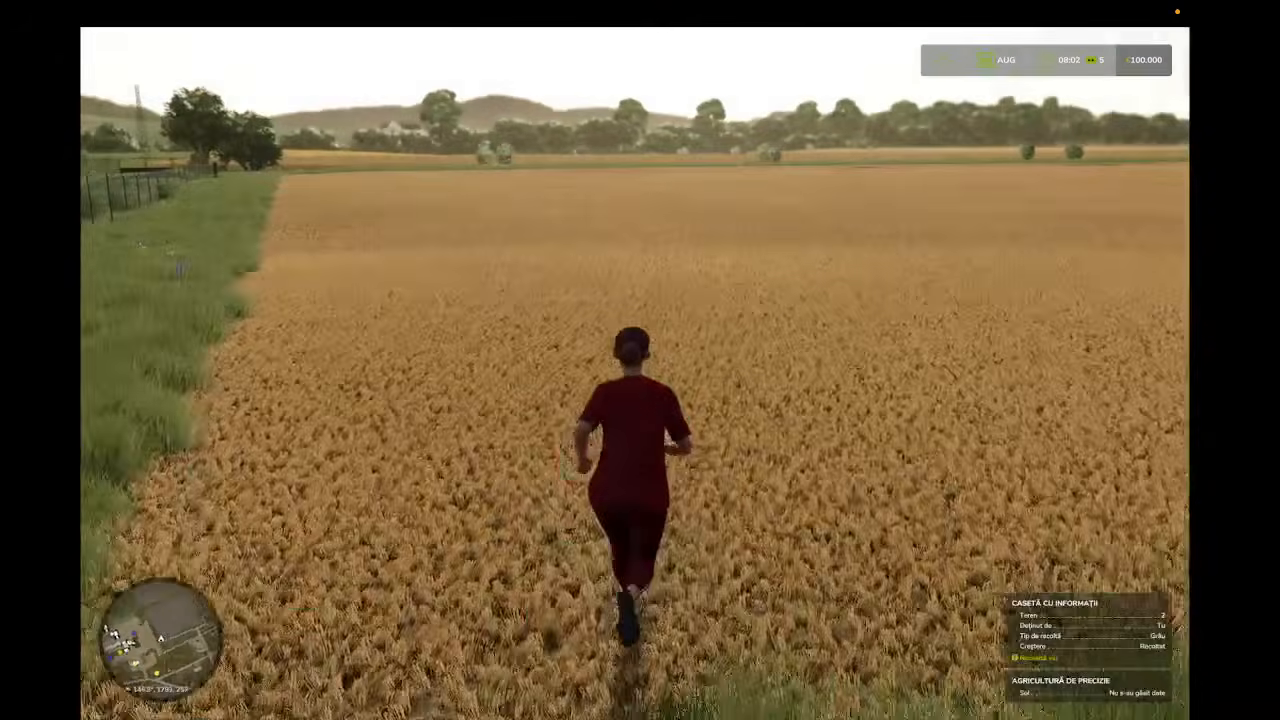
Locate field 3 on the map, travel to it and walk through its crop.
{"action": "key", "text": "Escape"}
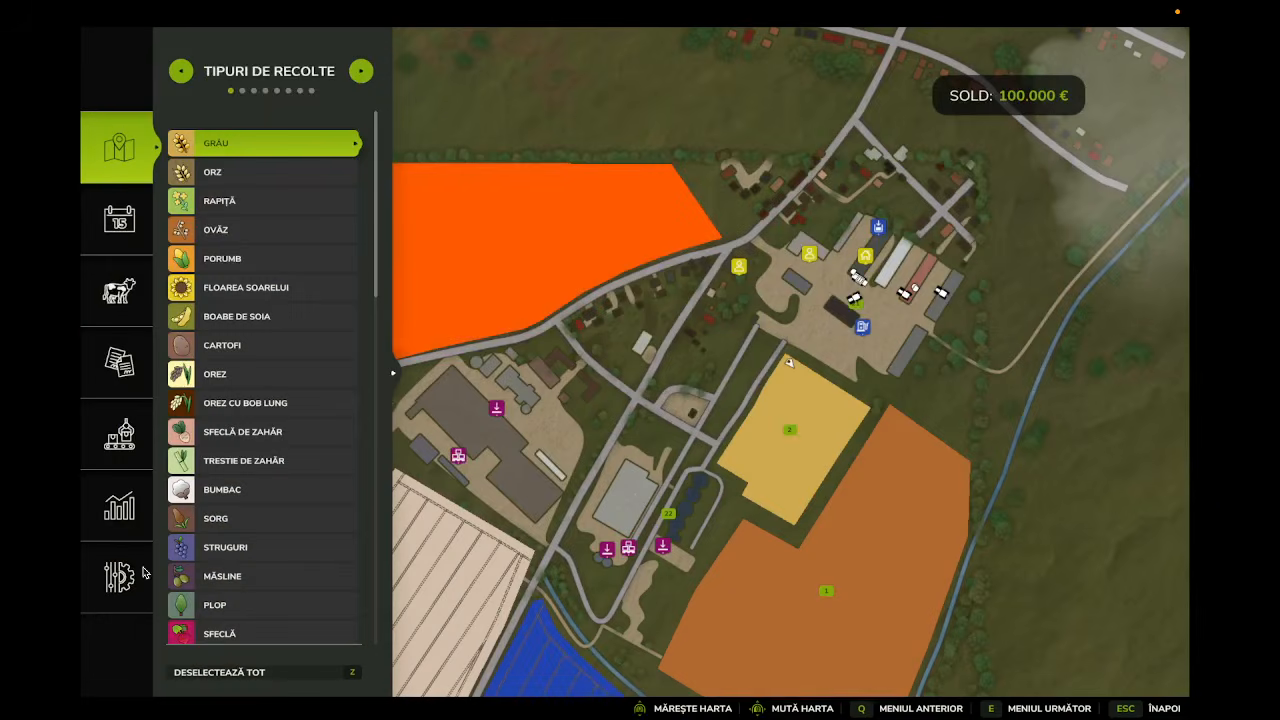
{"action": "scroll", "coordinate": [632, 488], "scroll_direction": "down", "scroll_amount": 3}
{"action": "left_click_drag", "start_coordinate": [639, 556], "coordinate": [673, 304]}
{"action": "left_click_drag", "start_coordinate": [629, 514], "coordinate": [609, 411]}
{"action": "left_click", "coordinate": [614, 406]}
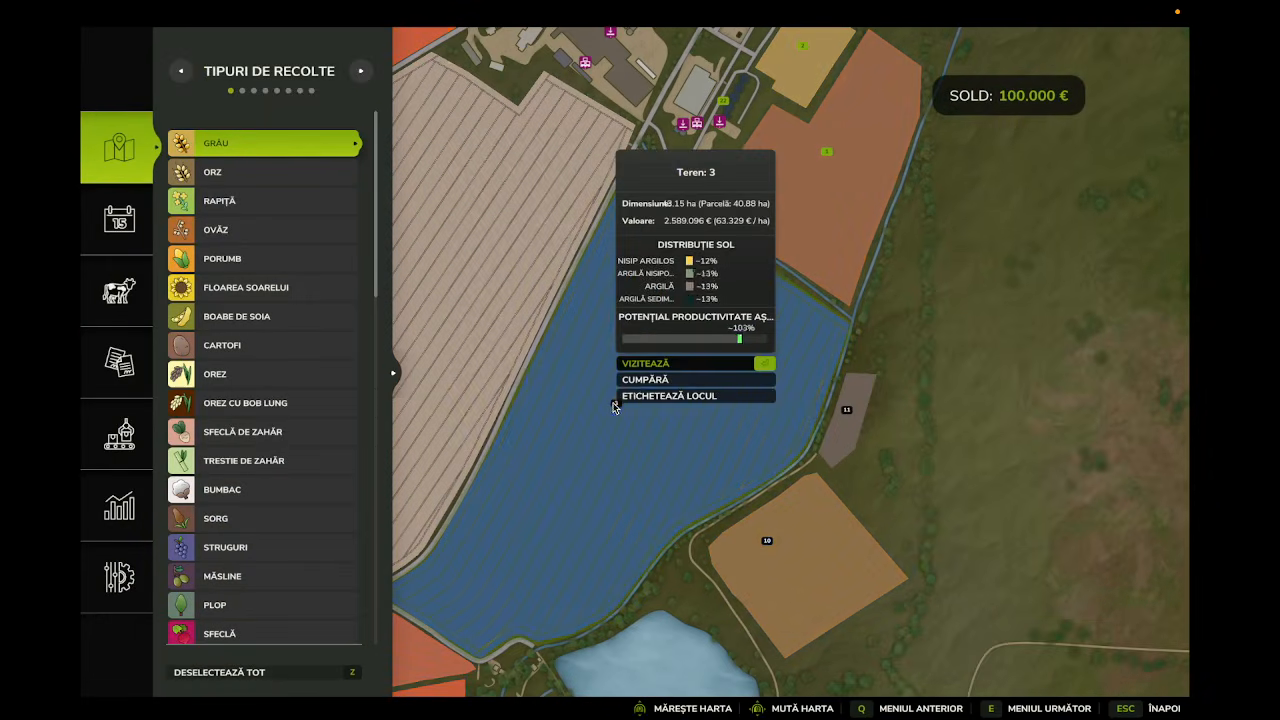
{"action": "left_click", "coordinate": [645, 363]}
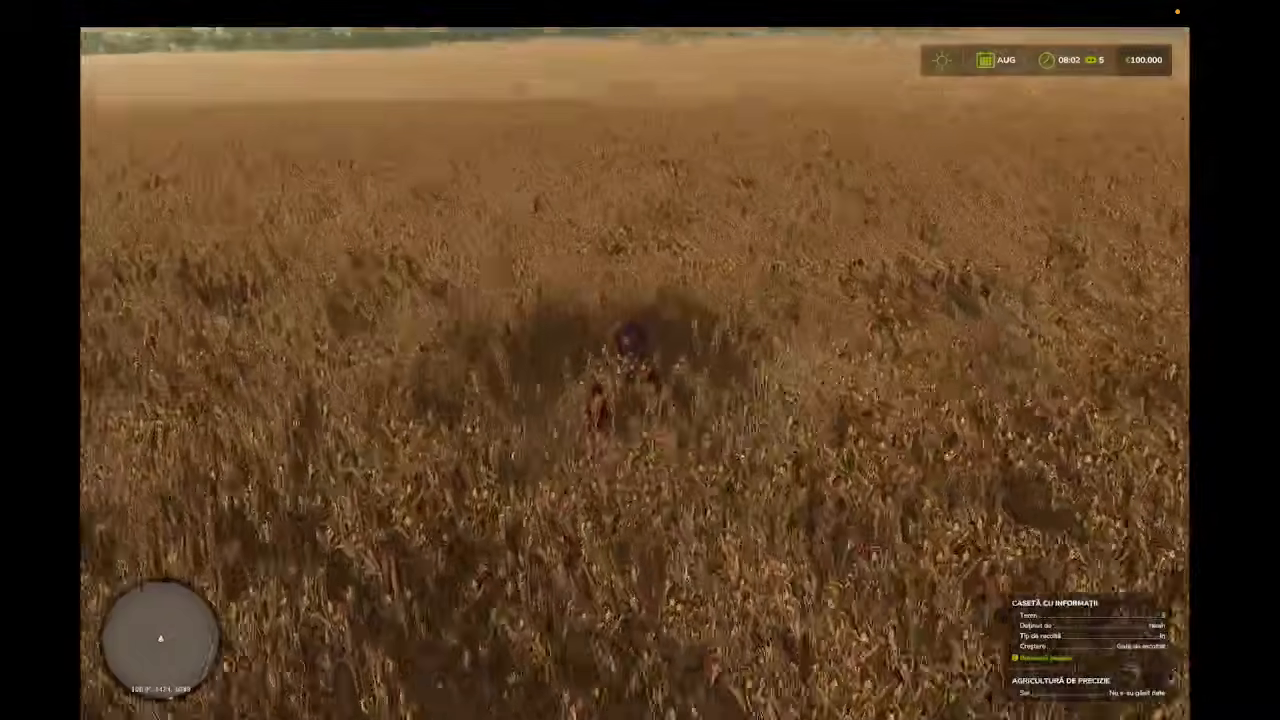
{"action": "key", "text": "w"}
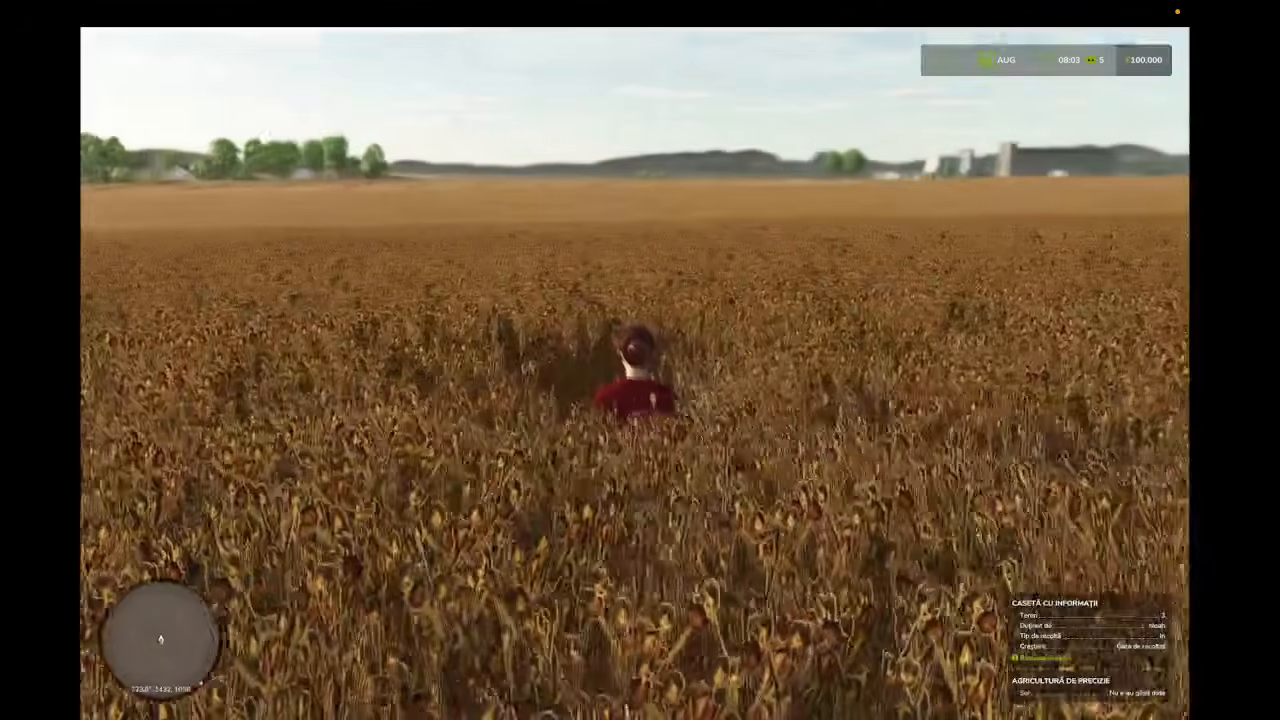
Locate mustard (Muștar) field 8 using the map's crop filter, travel to it and walk through the crop.
{"action": "key", "text": "Escape"}
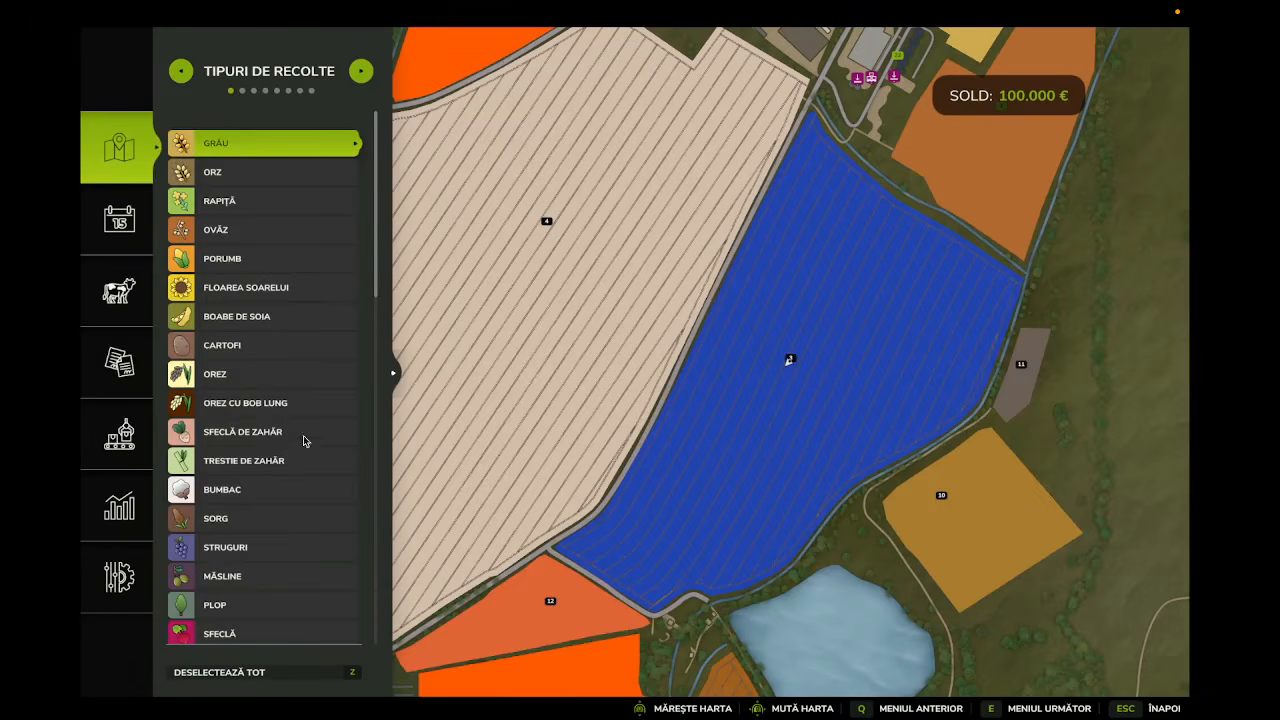
{"action": "scroll", "coordinate": [278, 455], "scroll_direction": "down", "scroll_amount": 10}
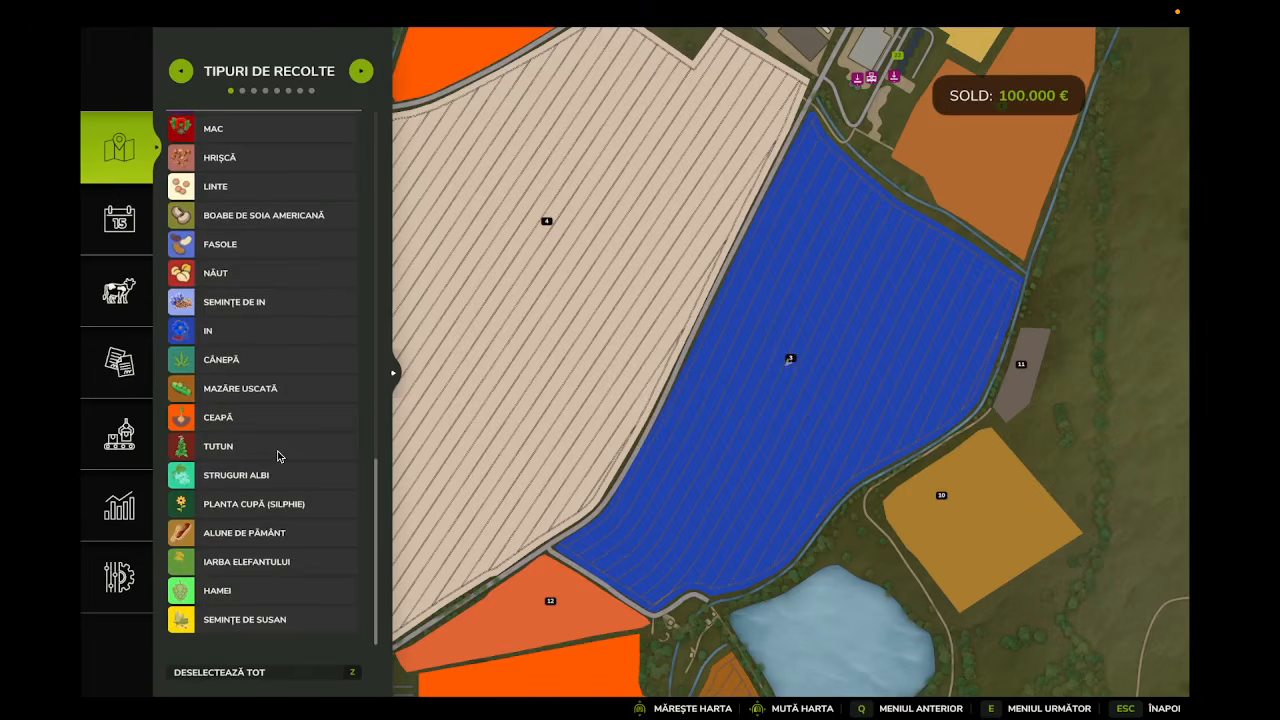
{"action": "scroll", "coordinate": [273, 474], "scroll_direction": "up", "scroll_amount": 5}
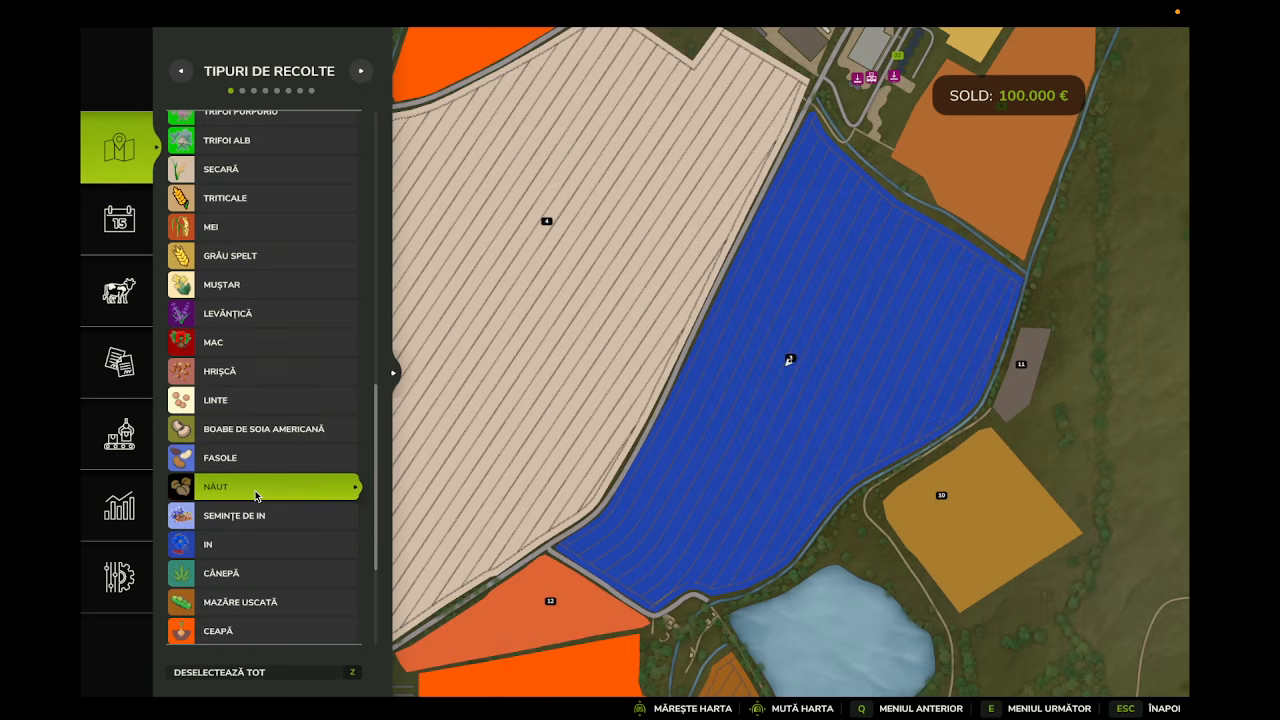
{"action": "scroll", "coordinate": [652, 457], "scroll_direction": "down", "scroll_amount": 5}
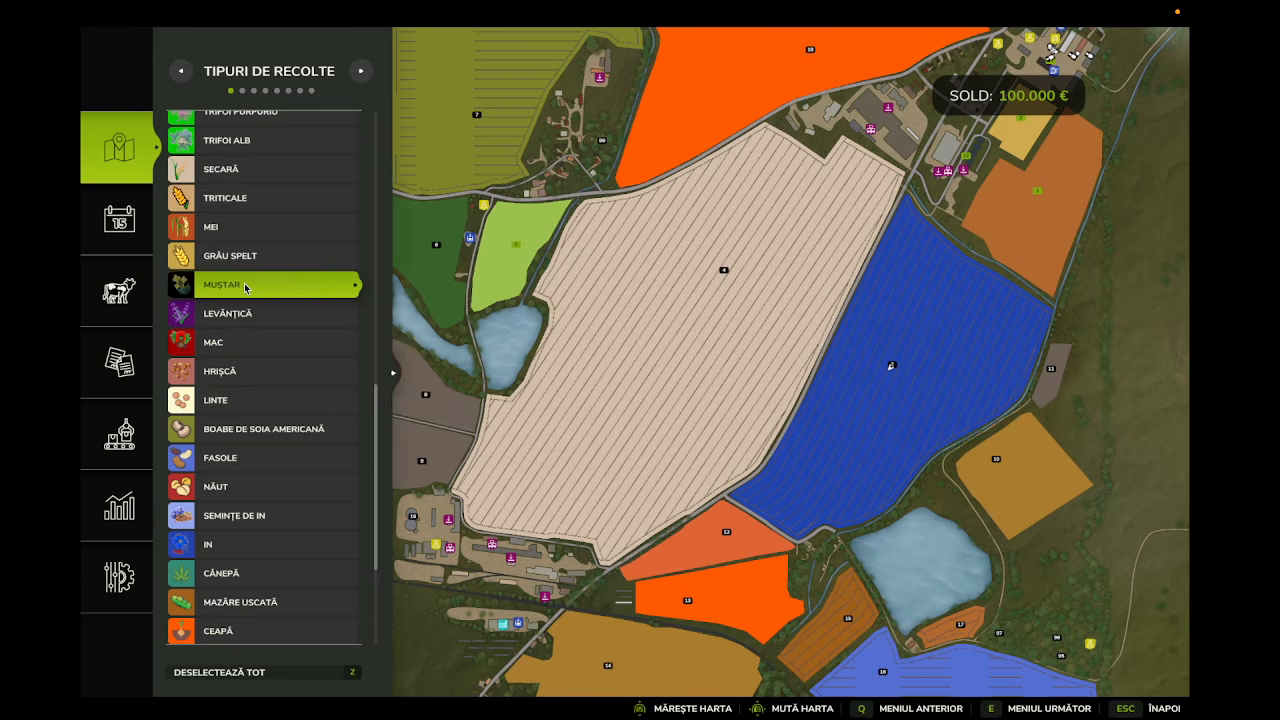
{"action": "left_click_drag", "start_coordinate": [490, 358], "coordinate": [548, 360]}
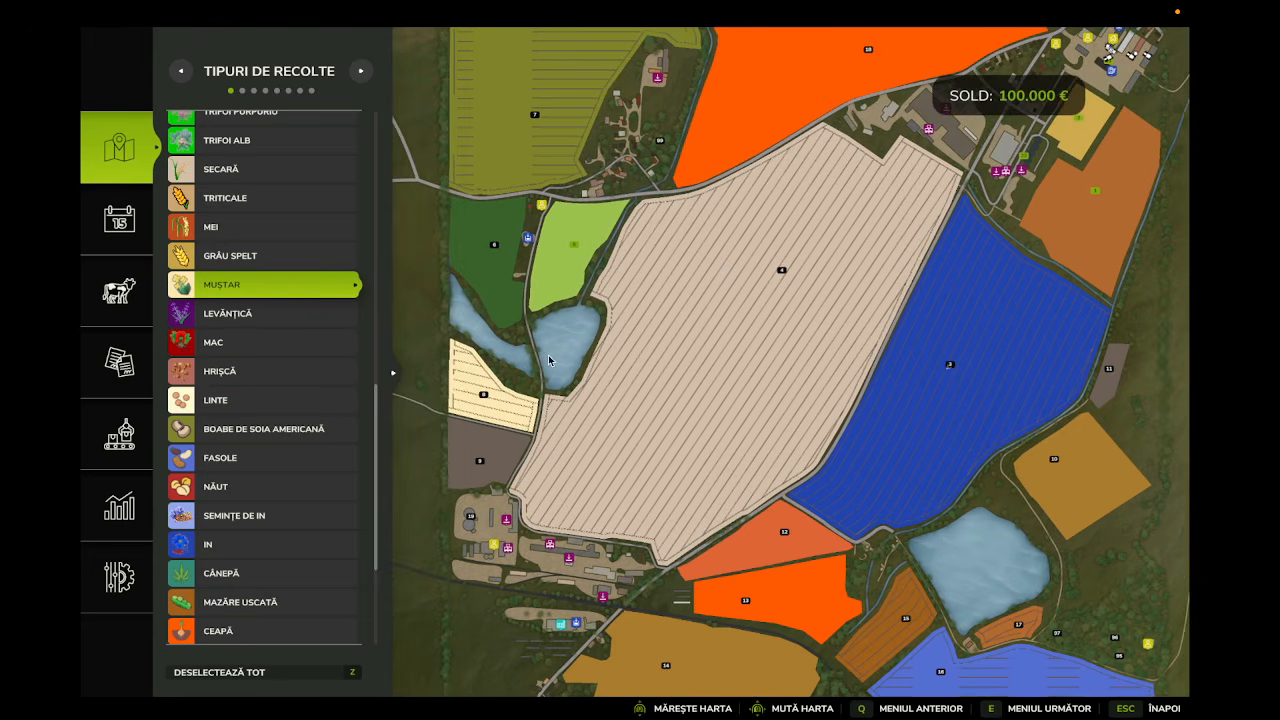
{"action": "left_click", "coordinate": [486, 398]}
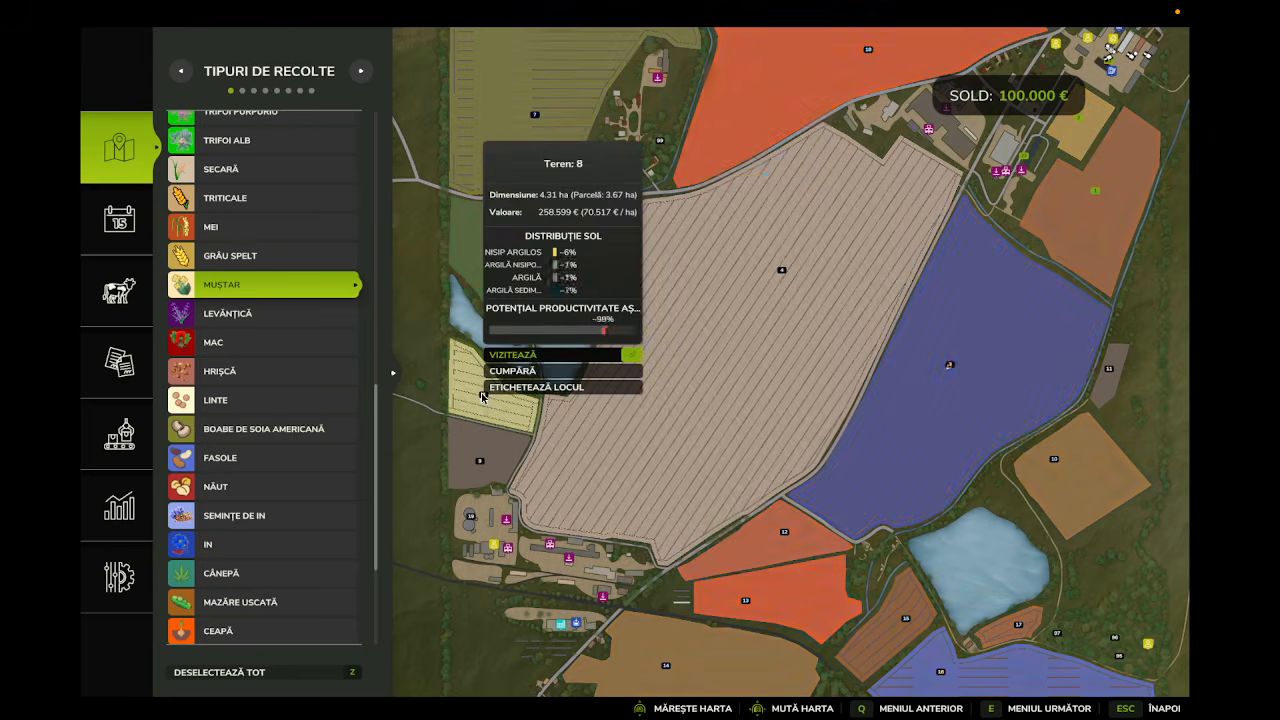
{"action": "left_click", "coordinate": [516, 354]}
{"action": "key", "text": "w"}
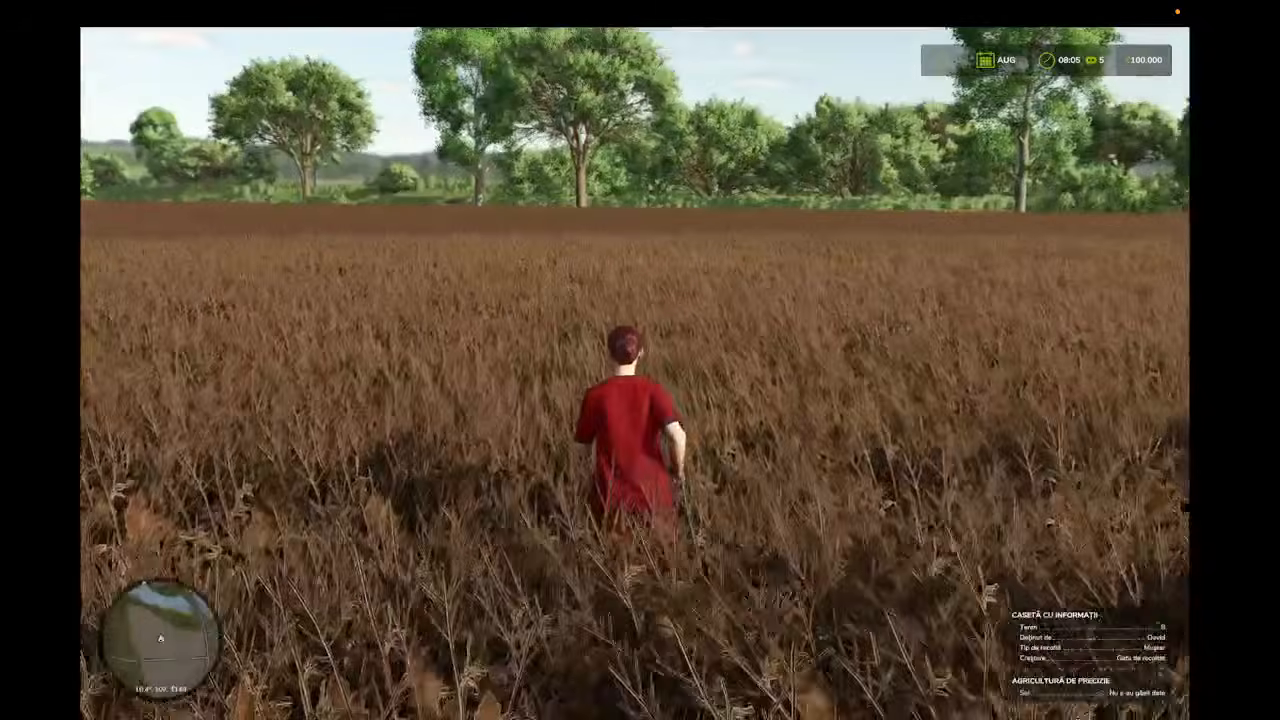
Locate rye (Secară) field 4 using the map's crop filter, travel to it and walk through the crop.
{"action": "key", "text": "Escape"}
{"action": "left_click_drag", "start_coordinate": [1000, 357], "coordinate": [582, 294]}
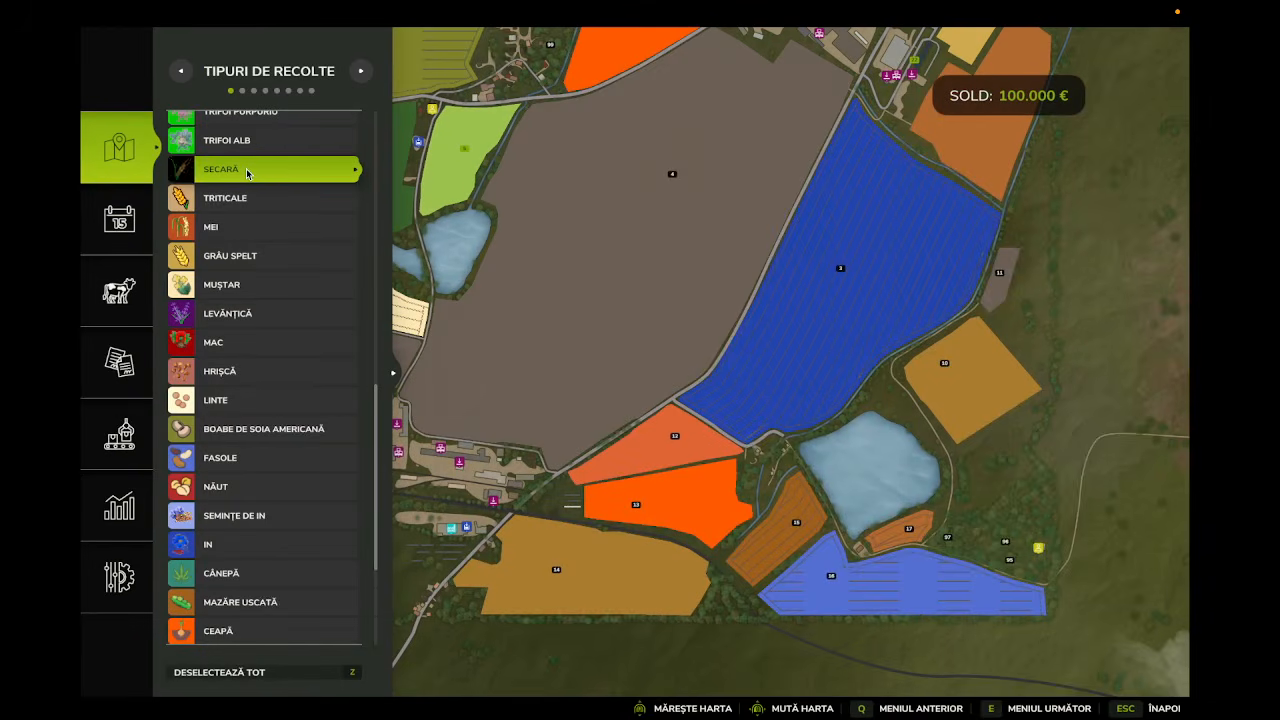
{"action": "left_click", "coordinate": [675, 177]}
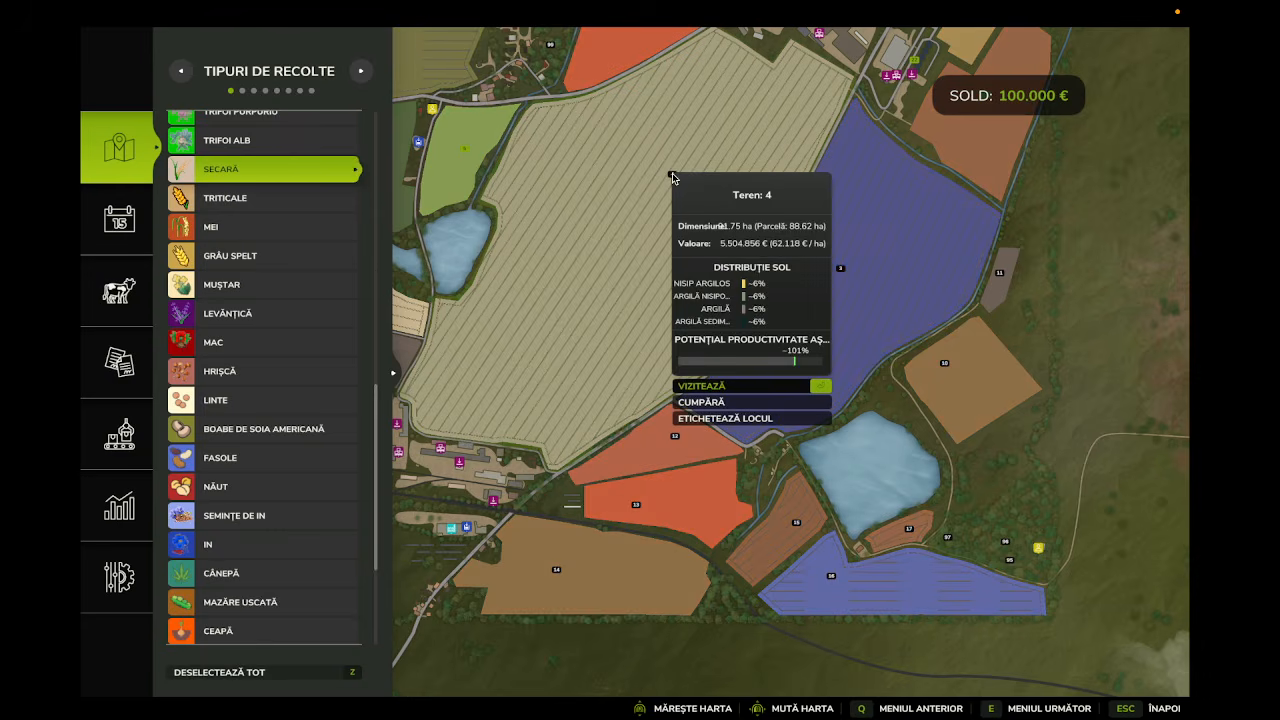
{"action": "left_click", "coordinate": [719, 385]}
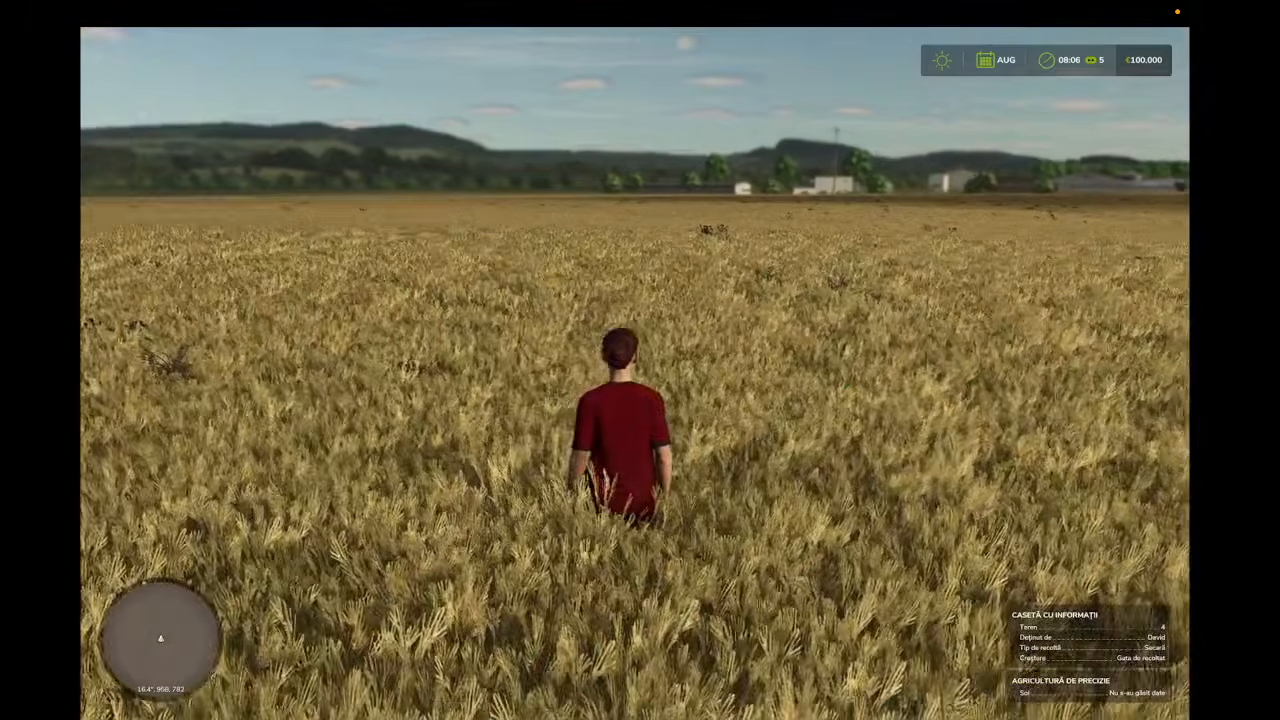
{"action": "key", "text": "w"}
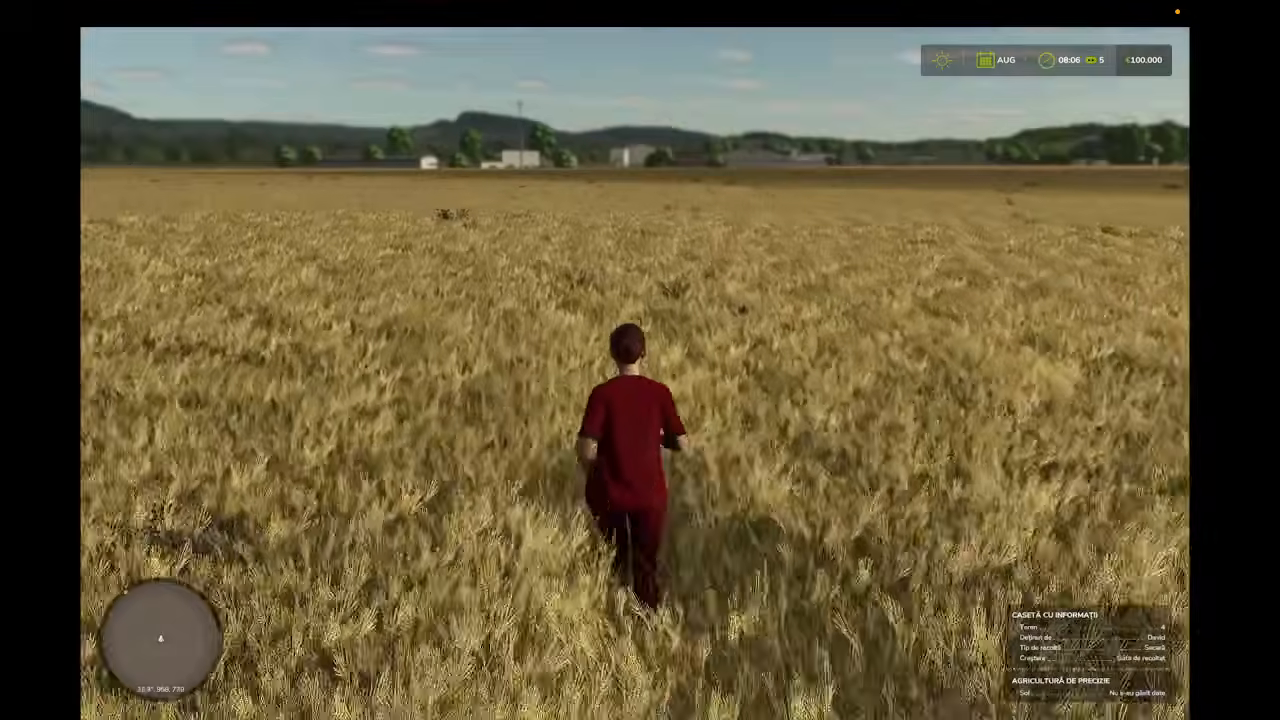
{"action": "key", "text": "w"}
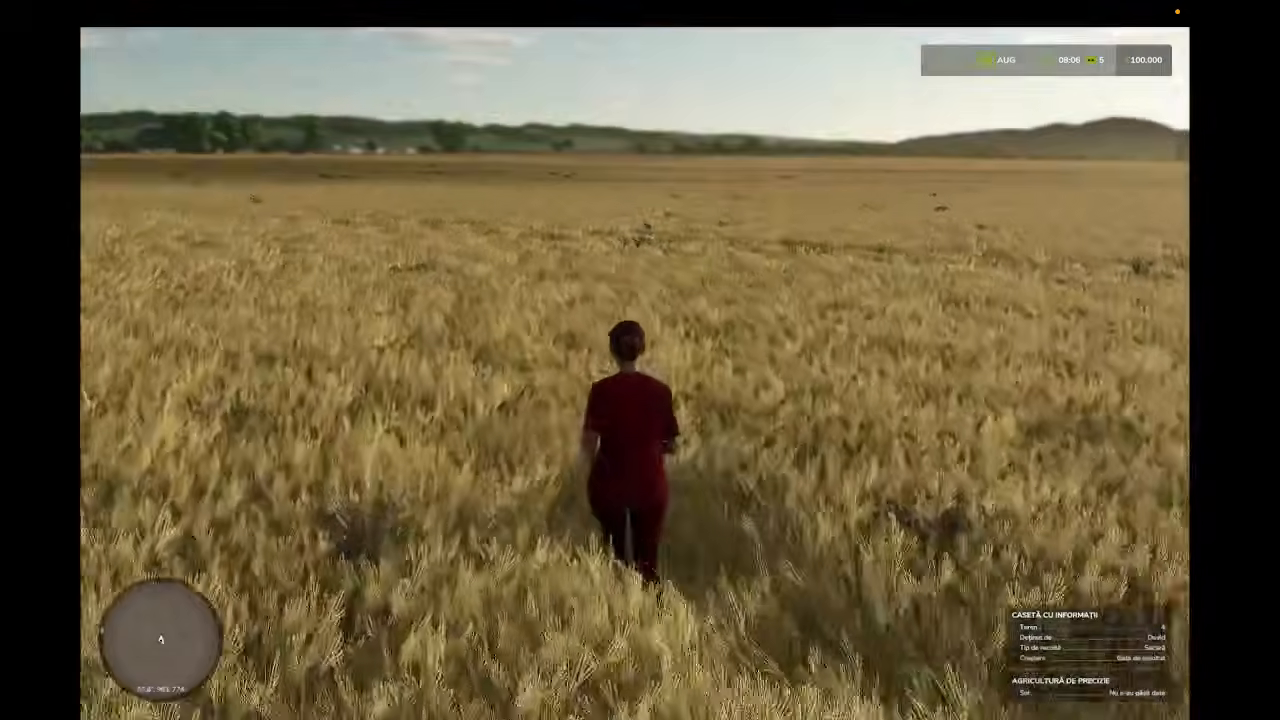
Locate dried pea (Mazăre uscată) field 15 using the map's crop filter, travel to it and look over the crop.
{"action": "key", "text": "Escape"}
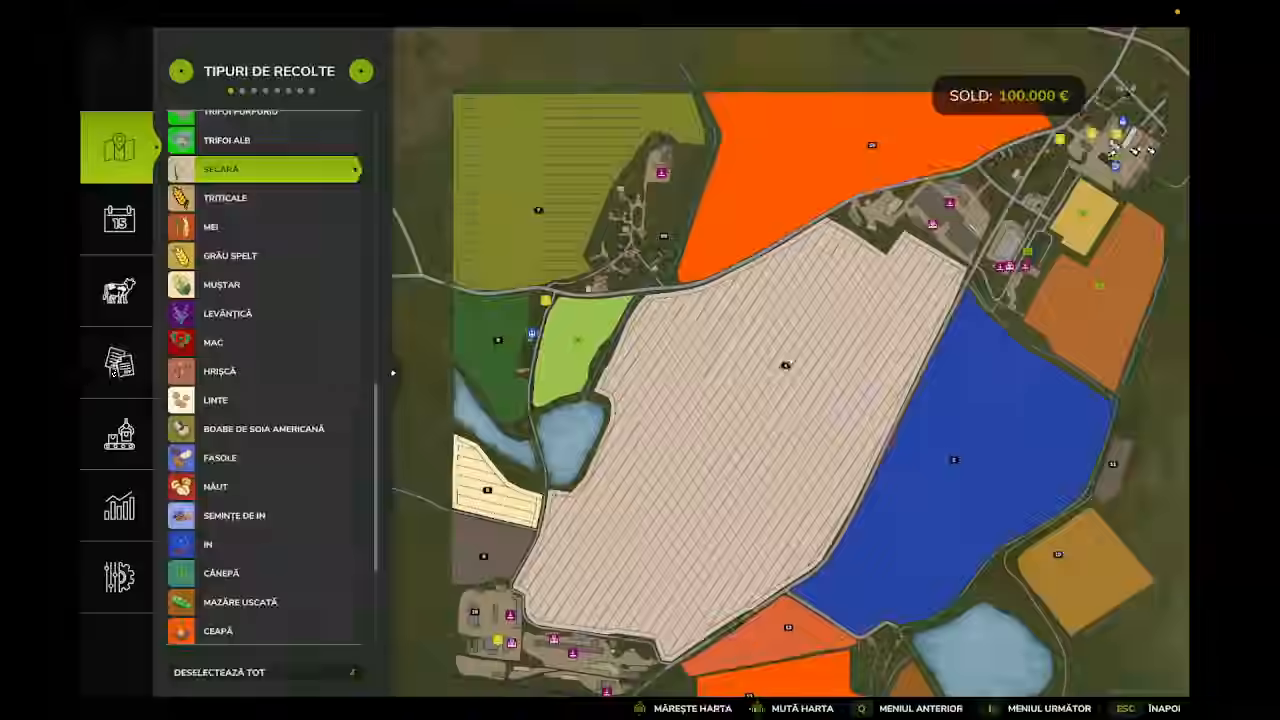
{"action": "left_click_drag", "start_coordinate": [862, 469], "coordinate": [707, 293]}
{"action": "scroll", "coordinate": [704, 315], "scroll_direction": "down", "scroll_amount": 1}
{"action": "left_click_drag", "start_coordinate": [650, 349], "coordinate": [723, 540]}
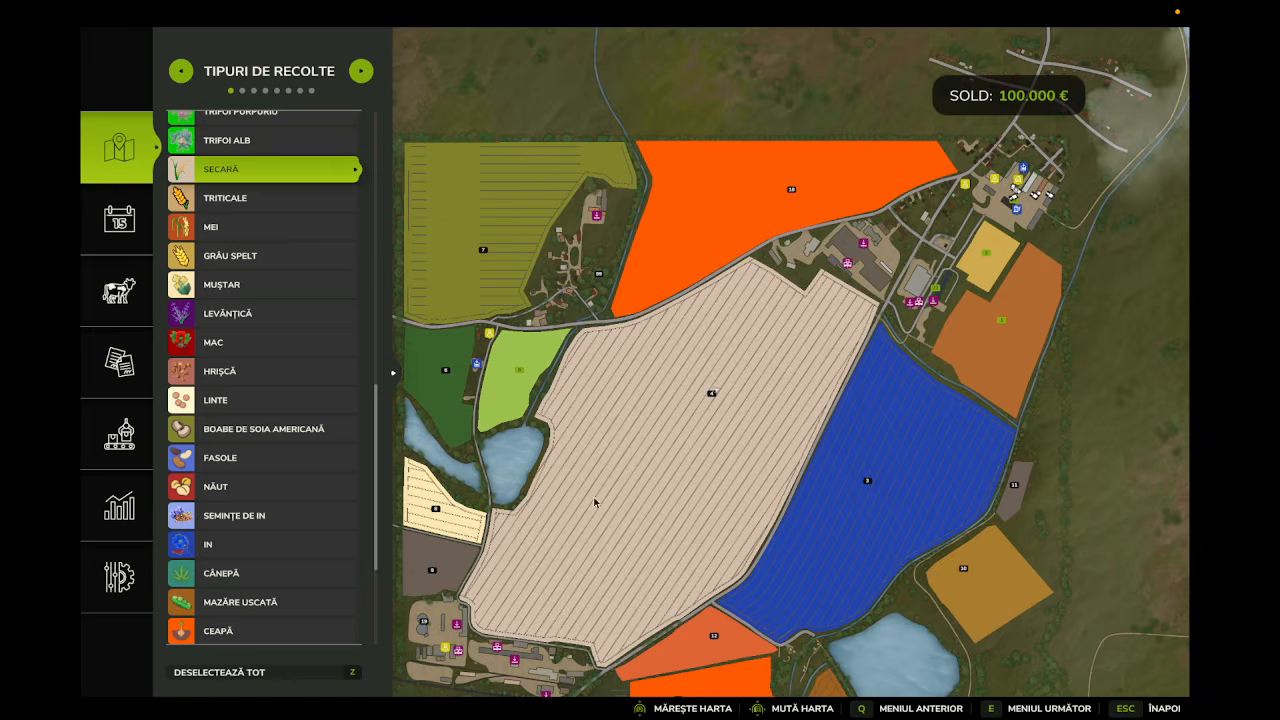
{"action": "left_click_drag", "start_coordinate": [613, 461], "coordinate": [610, 267]}
{"action": "scroll", "coordinate": [218, 428], "scroll_direction": "down", "scroll_amount": 2}
{"action": "scroll", "coordinate": [218, 428], "scroll_direction": "down", "scroll_amount": 1}
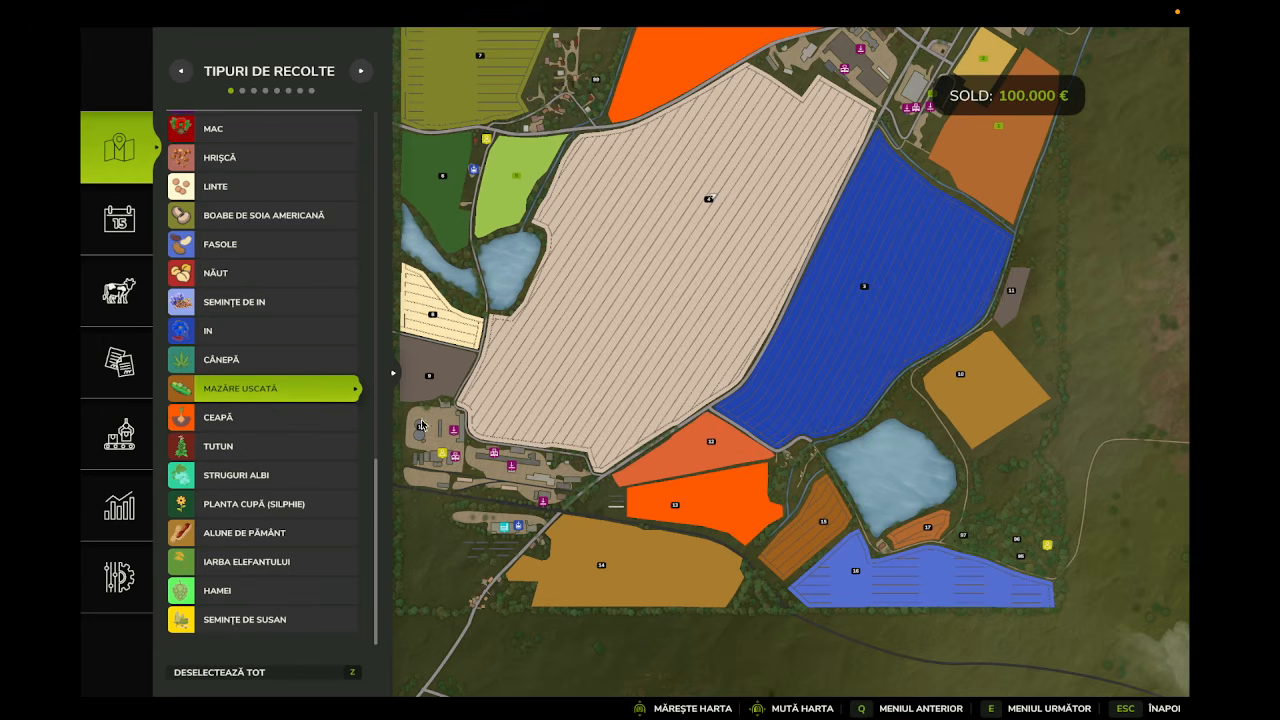
{"action": "left_click", "coordinate": [821, 521]}
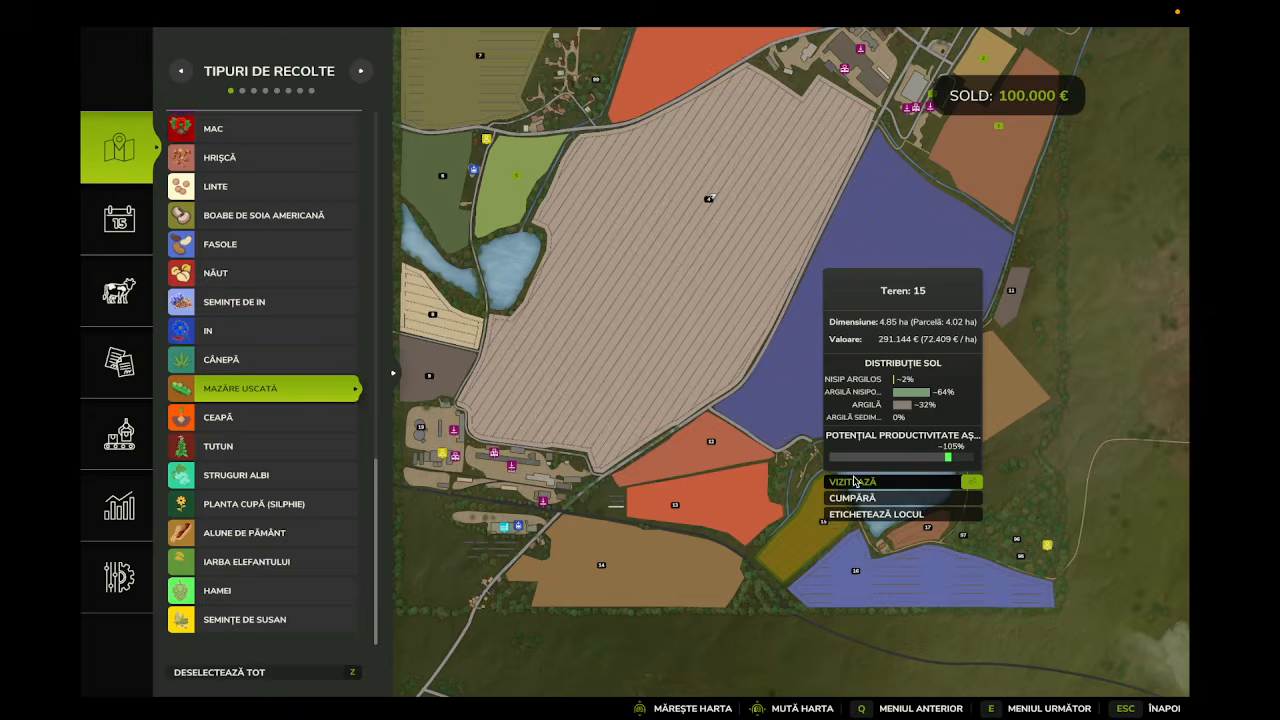
{"action": "left_click", "coordinate": [853, 482]}
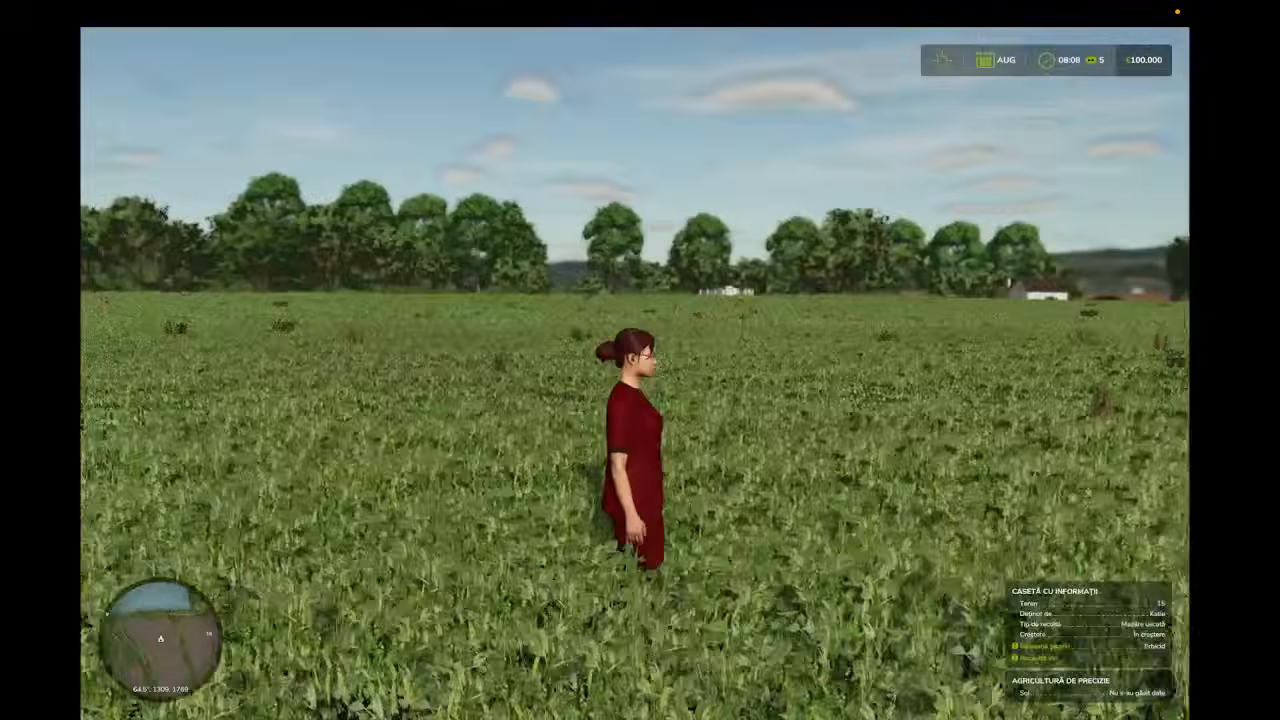
{"action": "key", "text": "w"}
Travel to onion (Ceapă) field 13 from the map and run through its crop rows.
{"action": "key", "text": "Escape"}
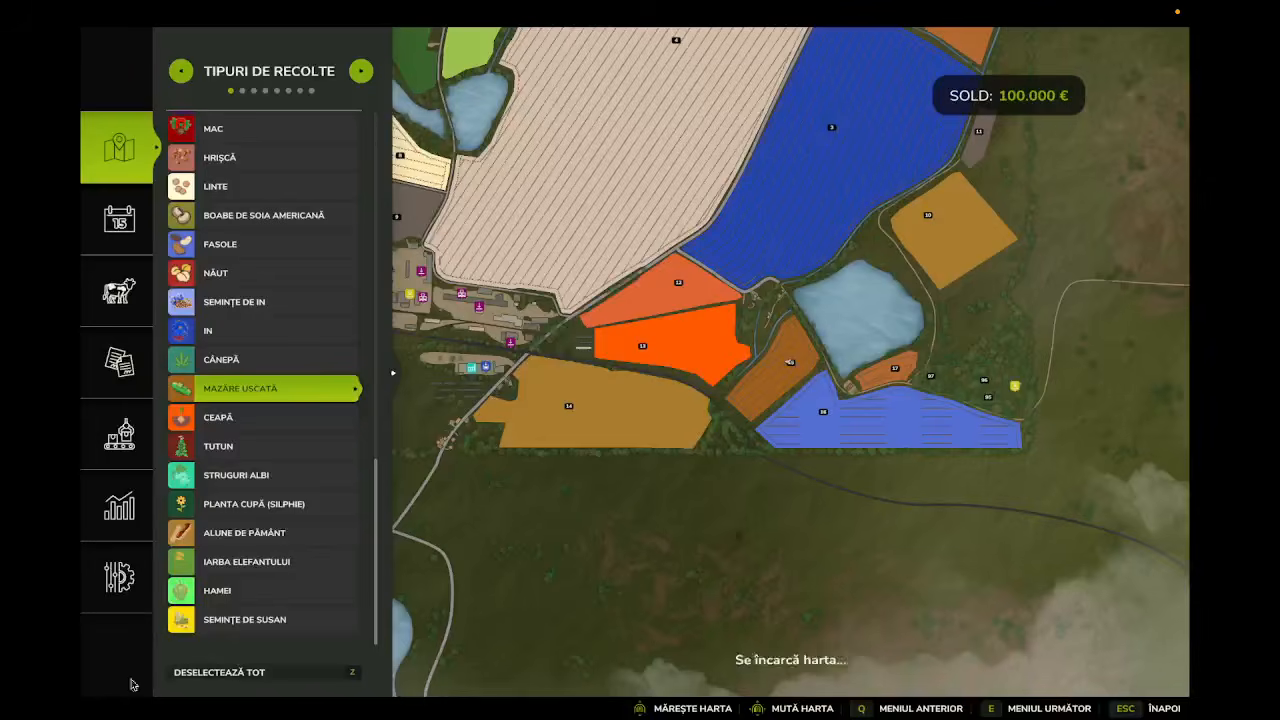
{"action": "left_click", "coordinate": [666, 356]}
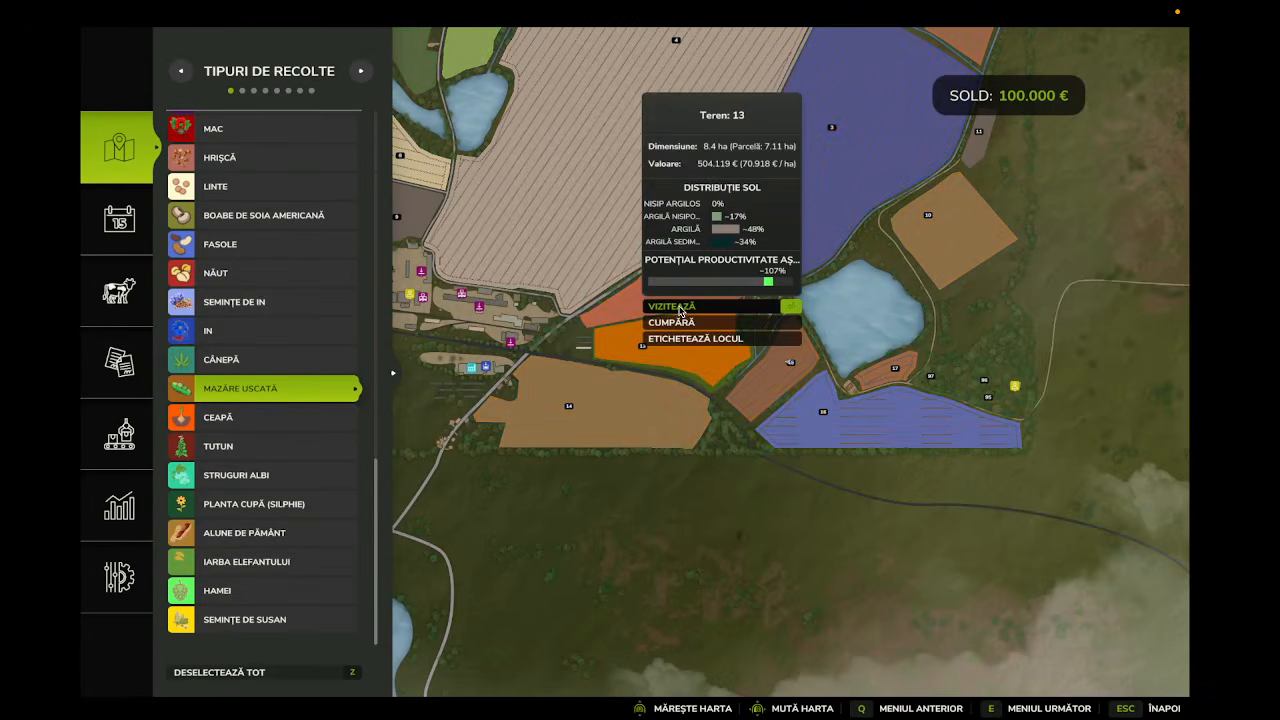
{"action": "left_click", "coordinate": [672, 307]}
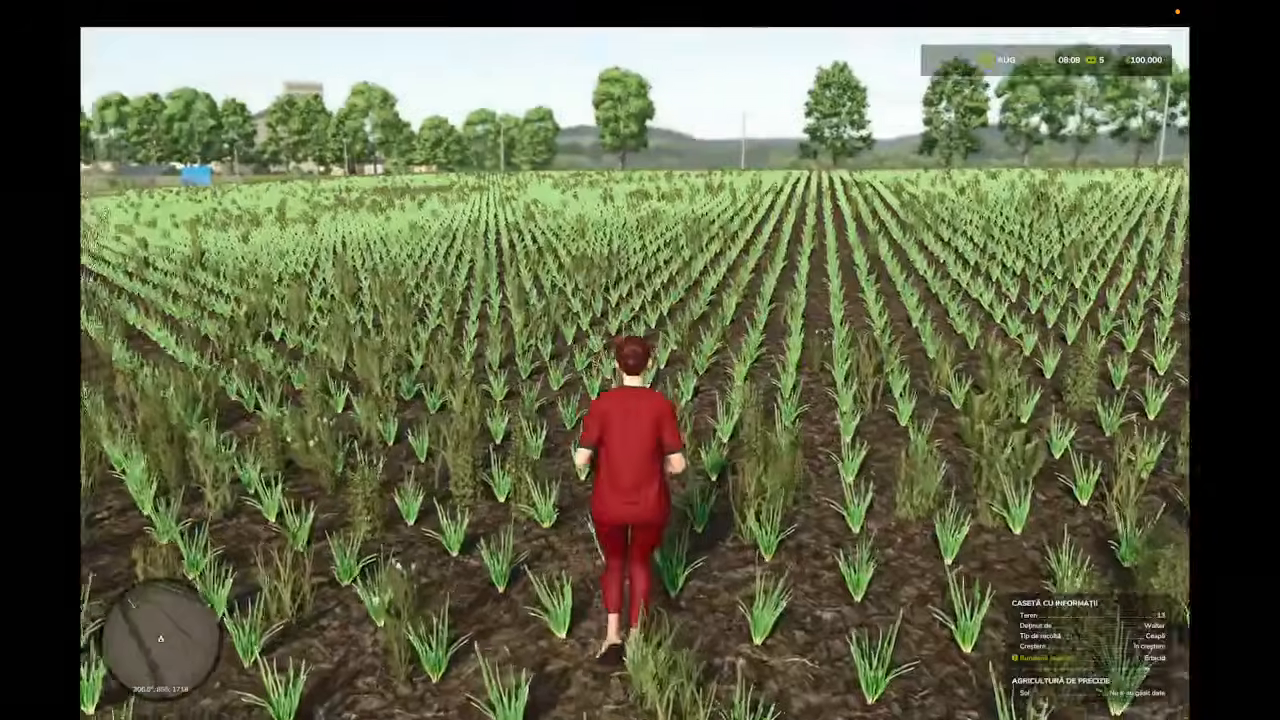
{"action": "key", "text": "Escape"}
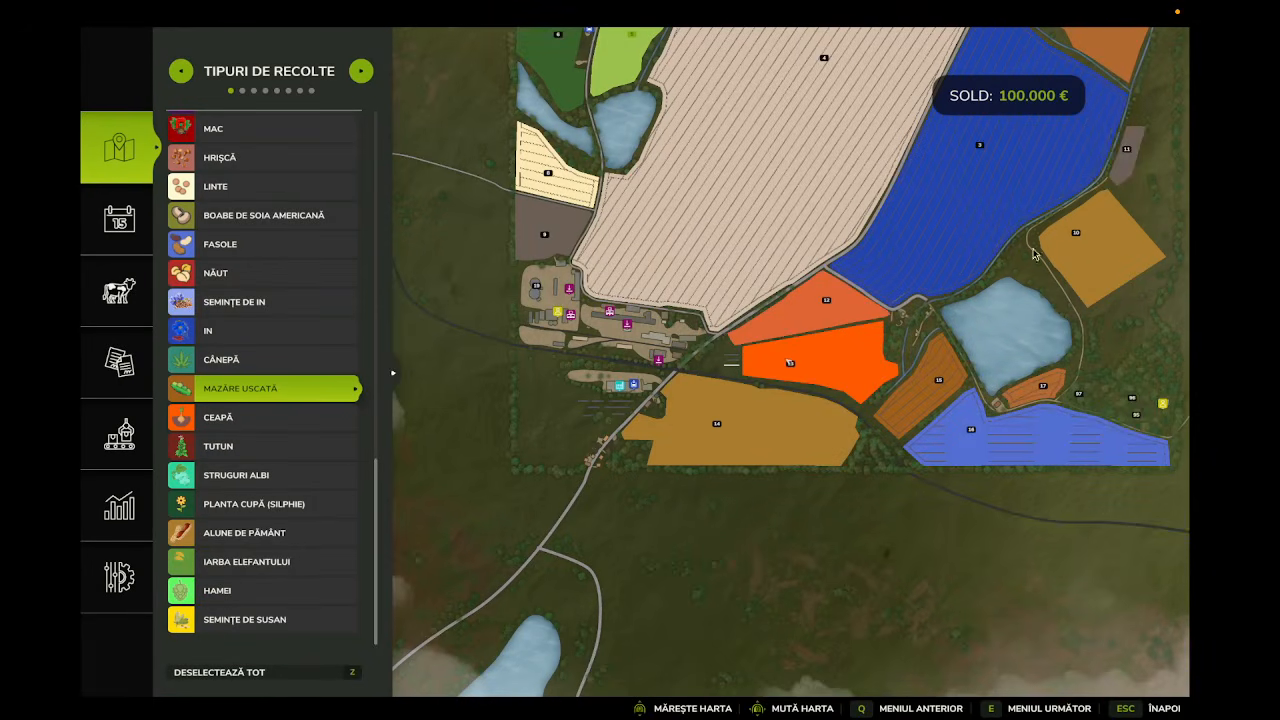
{"action": "left_click_drag", "start_coordinate": [1034, 254], "coordinate": [965, 521]}
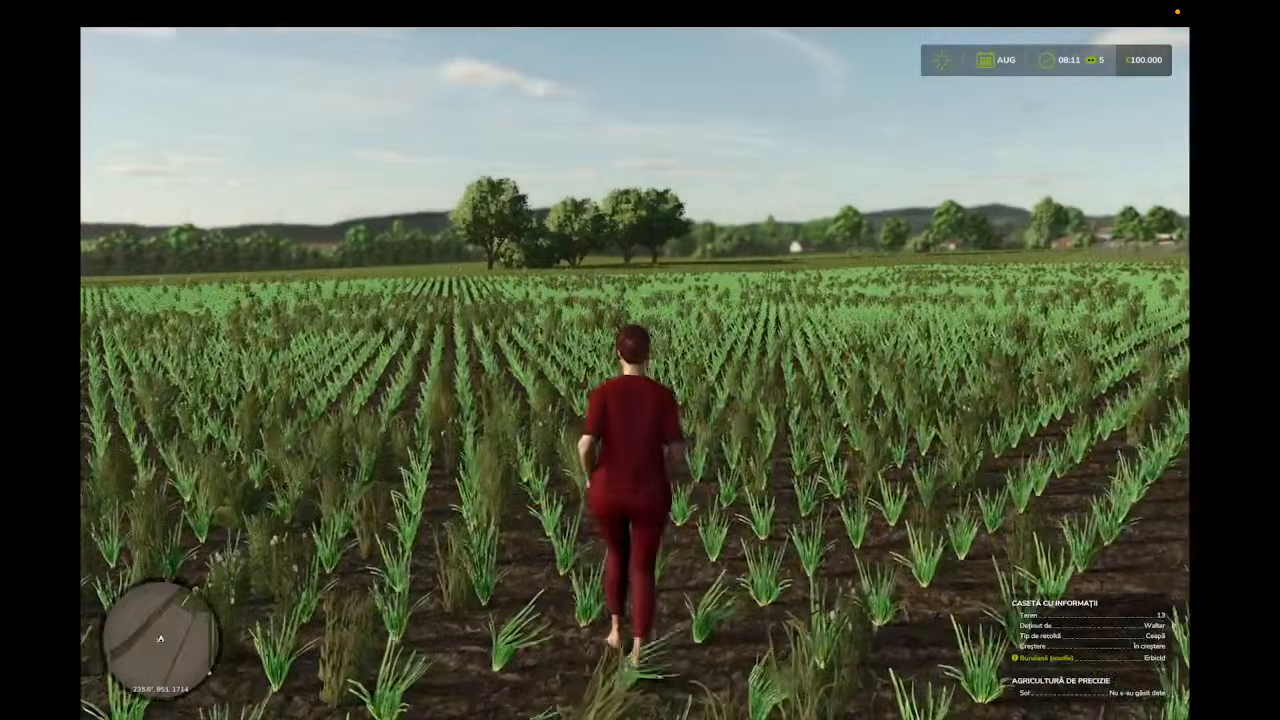
{"action": "key", "text": "w"}
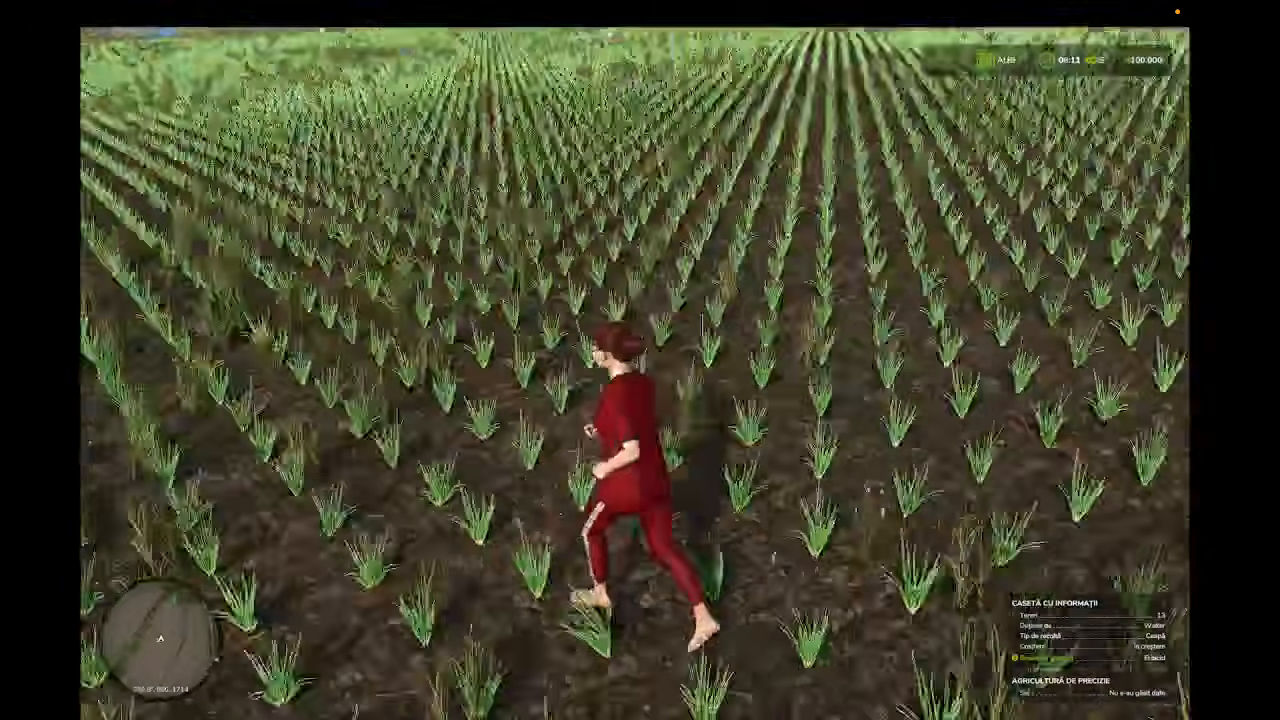
Tip 333 litres of wheat (Grâu) onto the ground in field 13 over a 1 m length and view the heap.
{"action": "key", "text": "ctrl+d"}
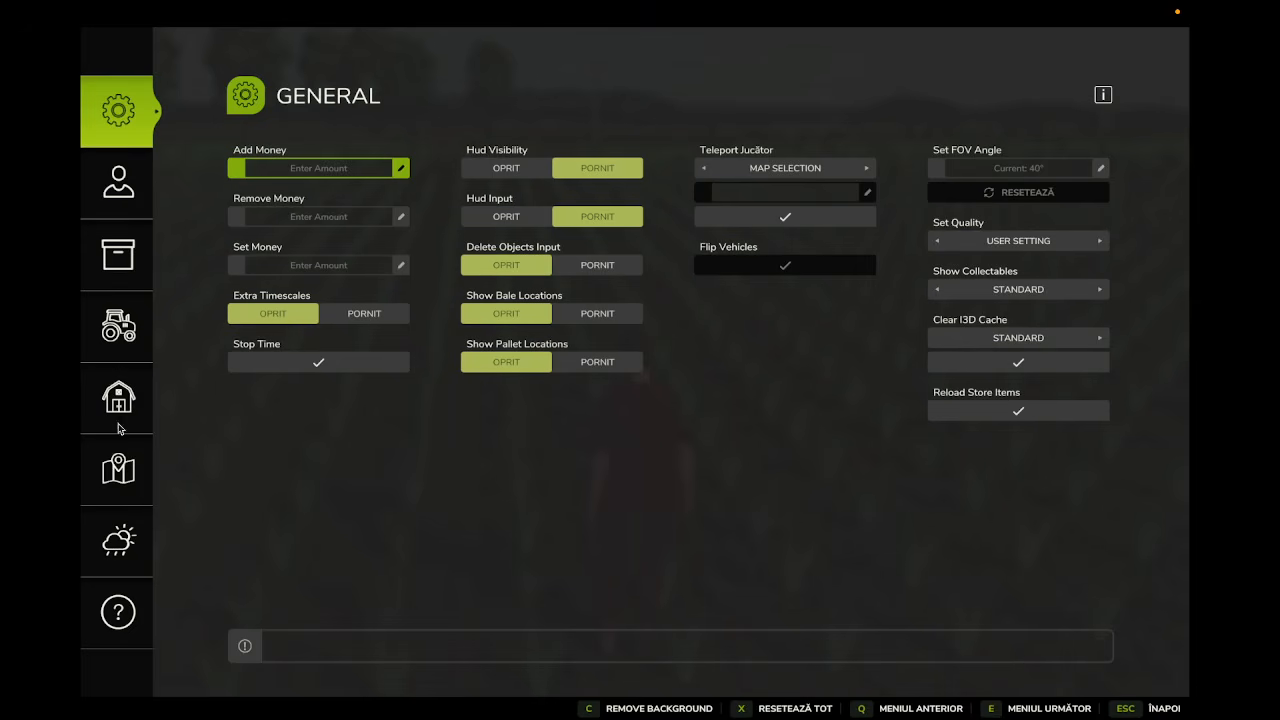
{"action": "left_click", "coordinate": [122, 257]}
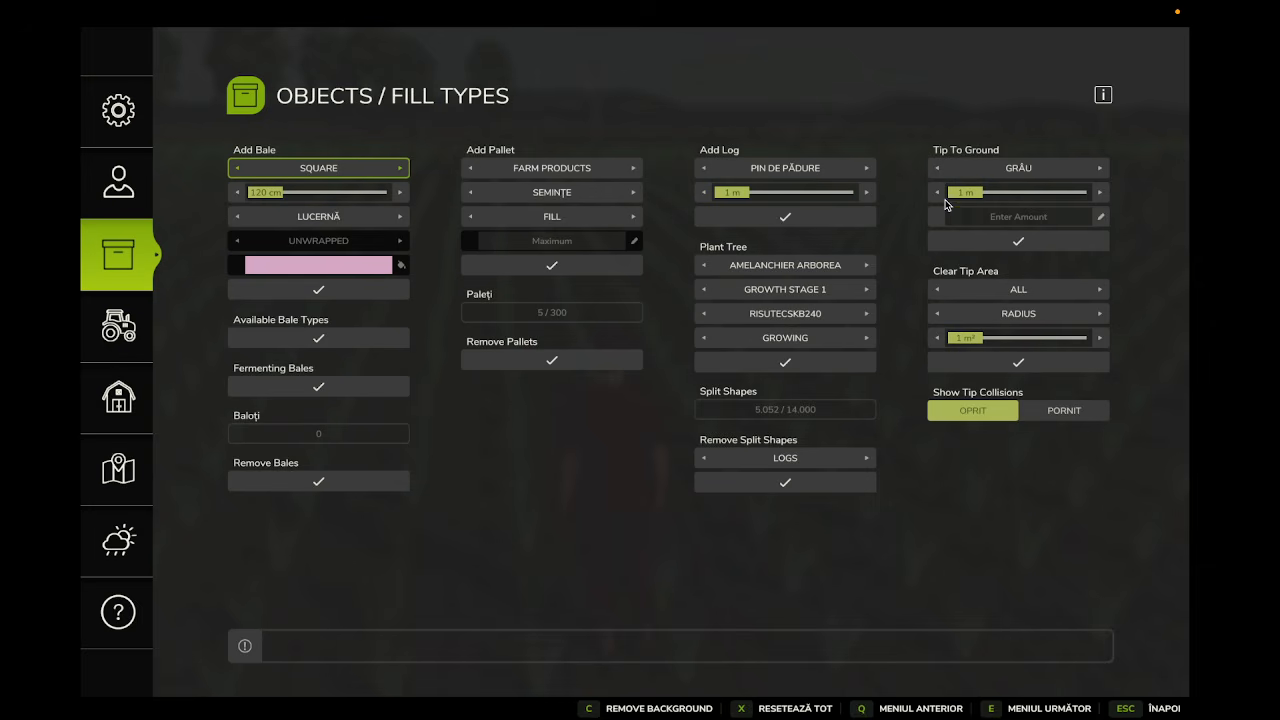
{"action": "left_click", "coordinate": [1005, 217]}
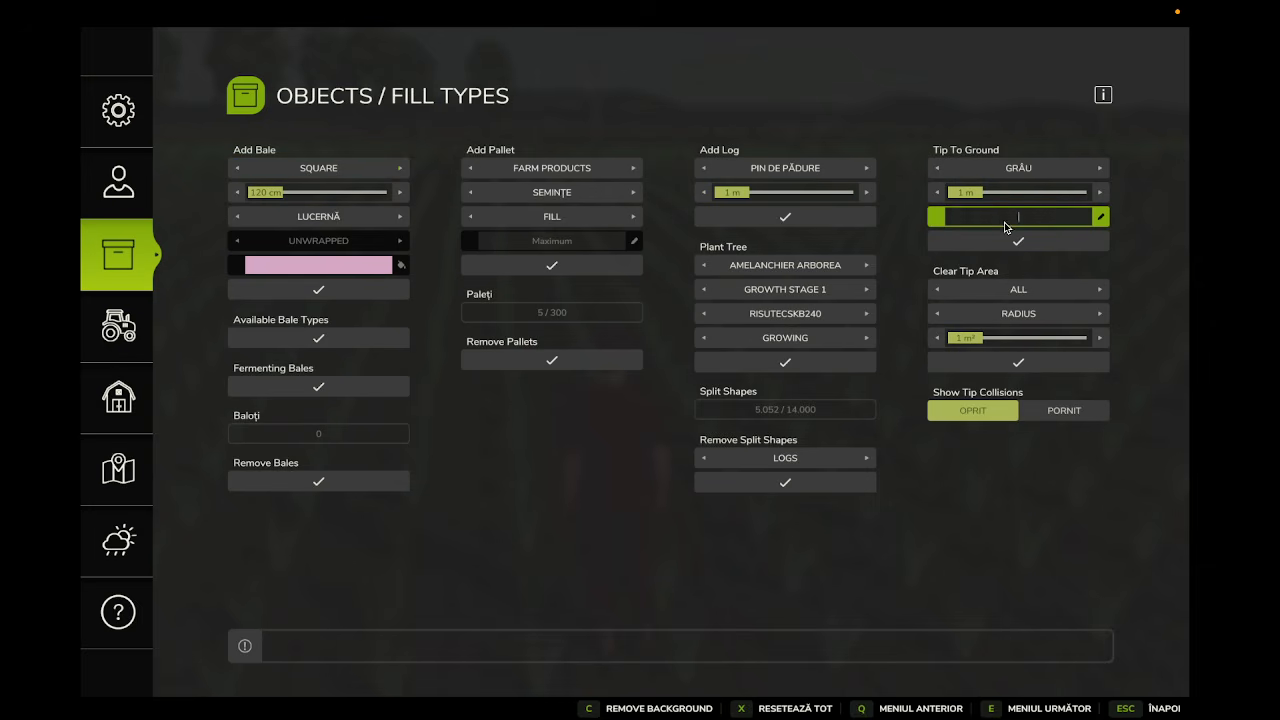
{"action": "type", "text": "333"}
{"action": "left_click", "coordinate": [1019, 241]}
{"action": "key", "text": "Escape"}
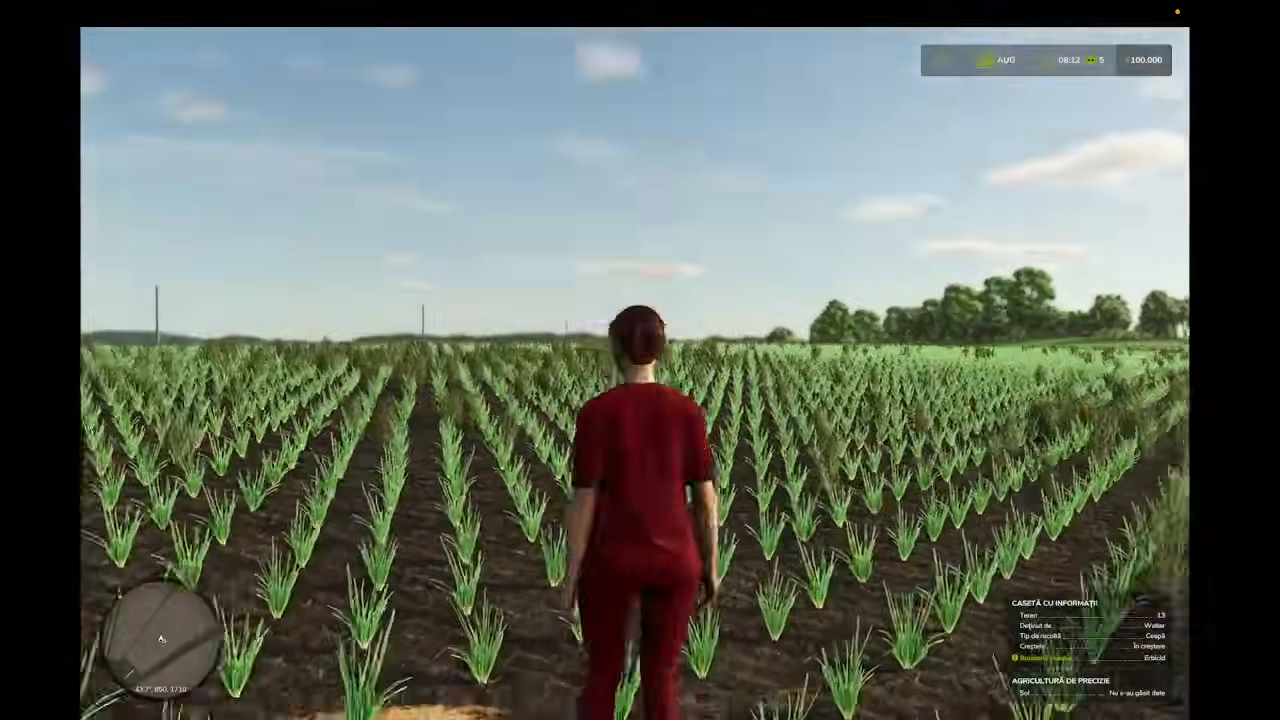
{"action": "key", "text": "s"}
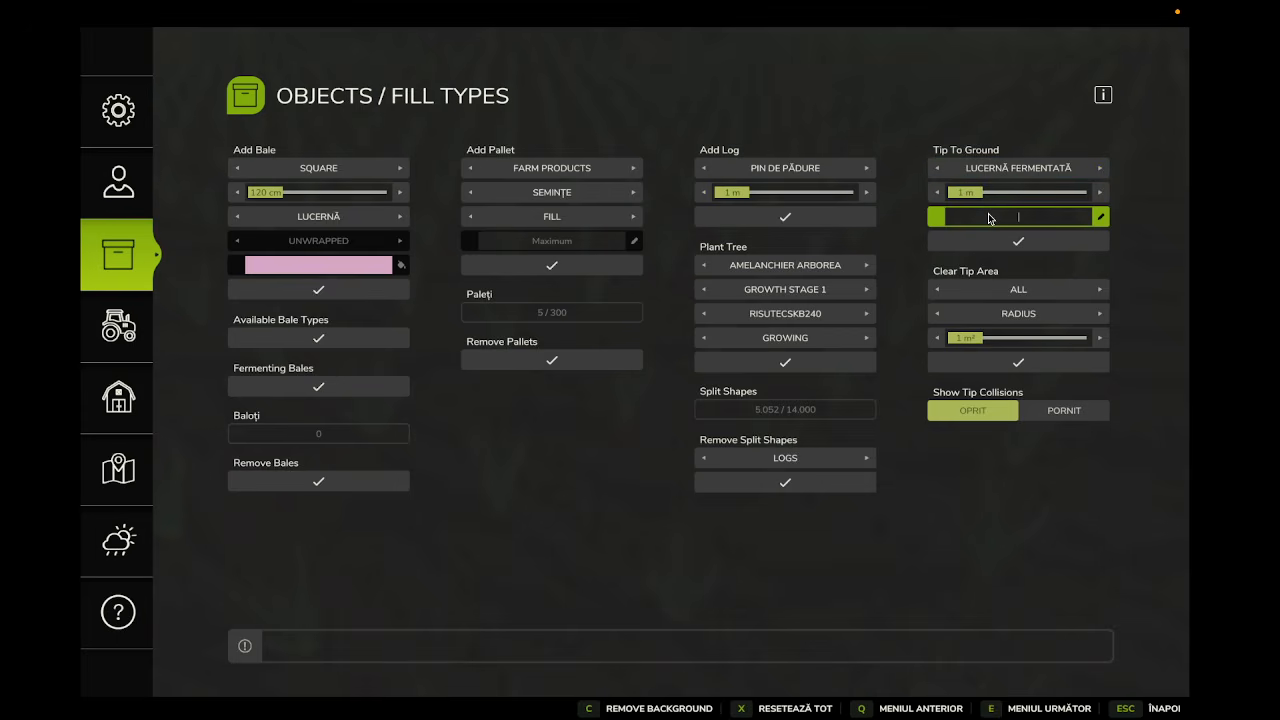
Tip 444 litres of fermented alfalfa (Lucernă fermentată) onto the ground at 1 m length and step back to view it.
{"action": "type", "text": "444"}
{"action": "left_click", "coordinate": [1017, 242]}
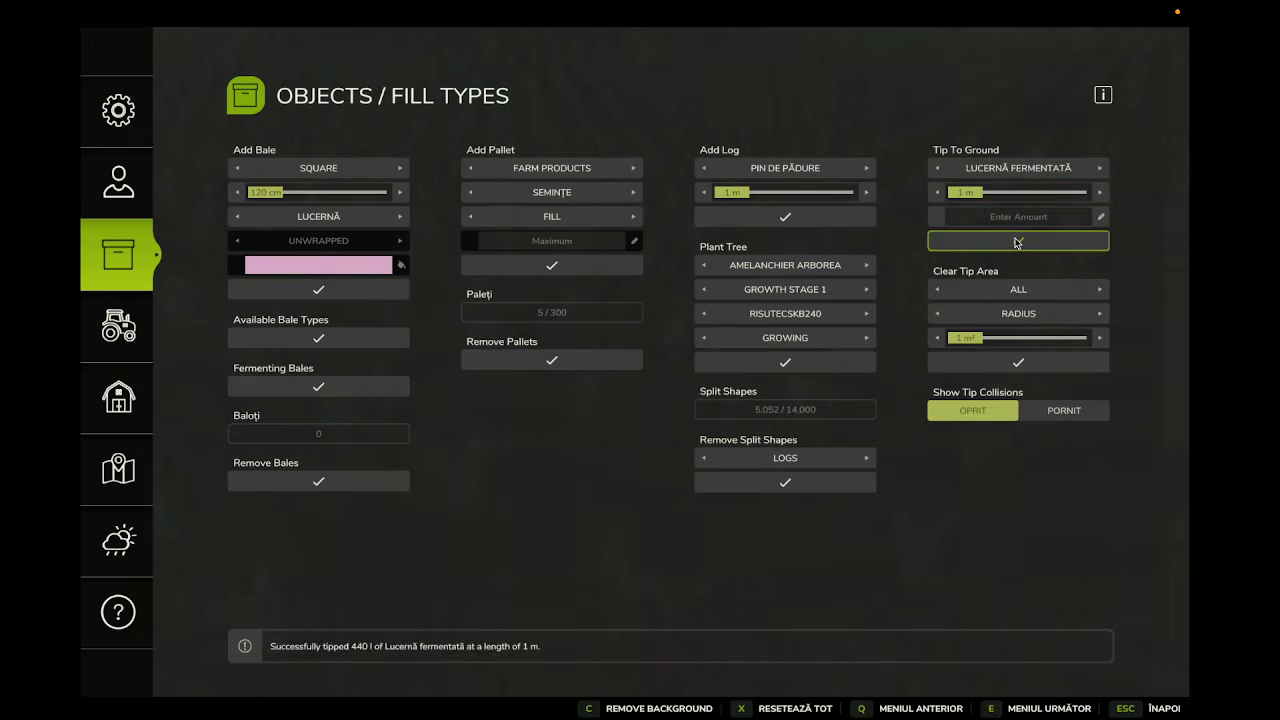
{"action": "key", "text": "Escape"}
{"action": "key", "text": "s"}
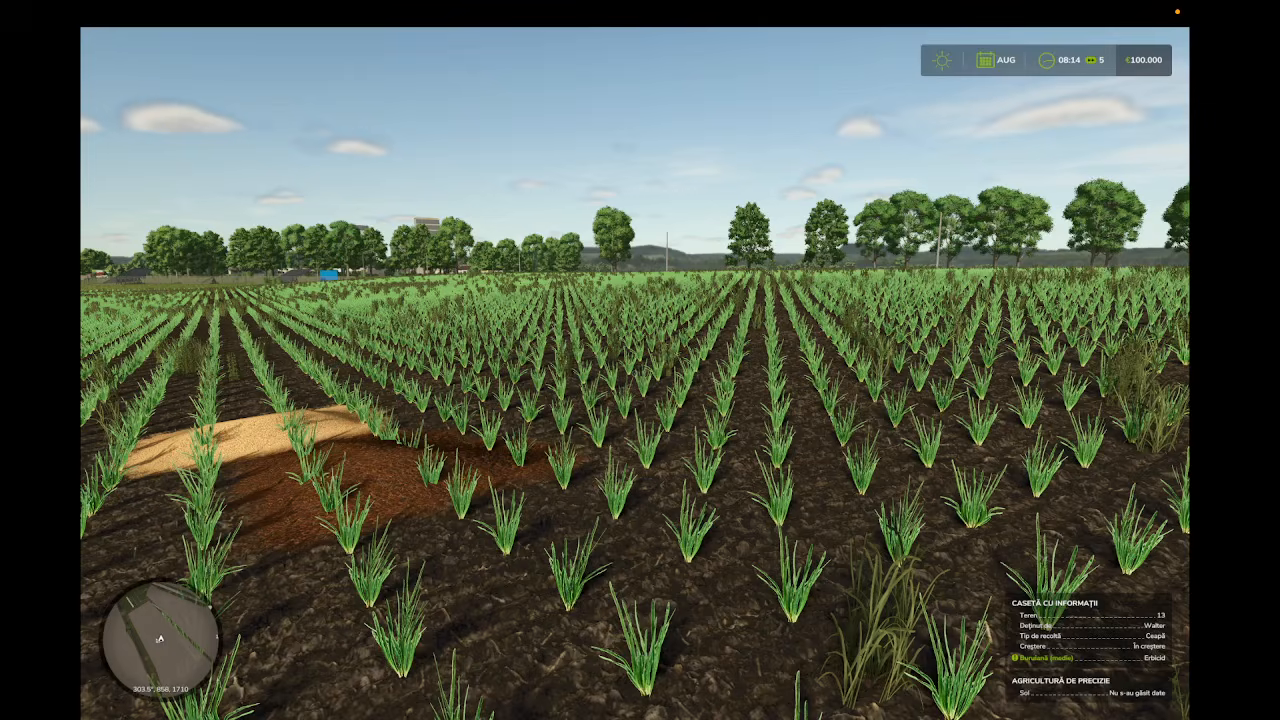
Quit the game and move the FS25_MultifruitPack_PREFAB folder from the desktop to the trash.
{"action": "key", "text": "super+q"}
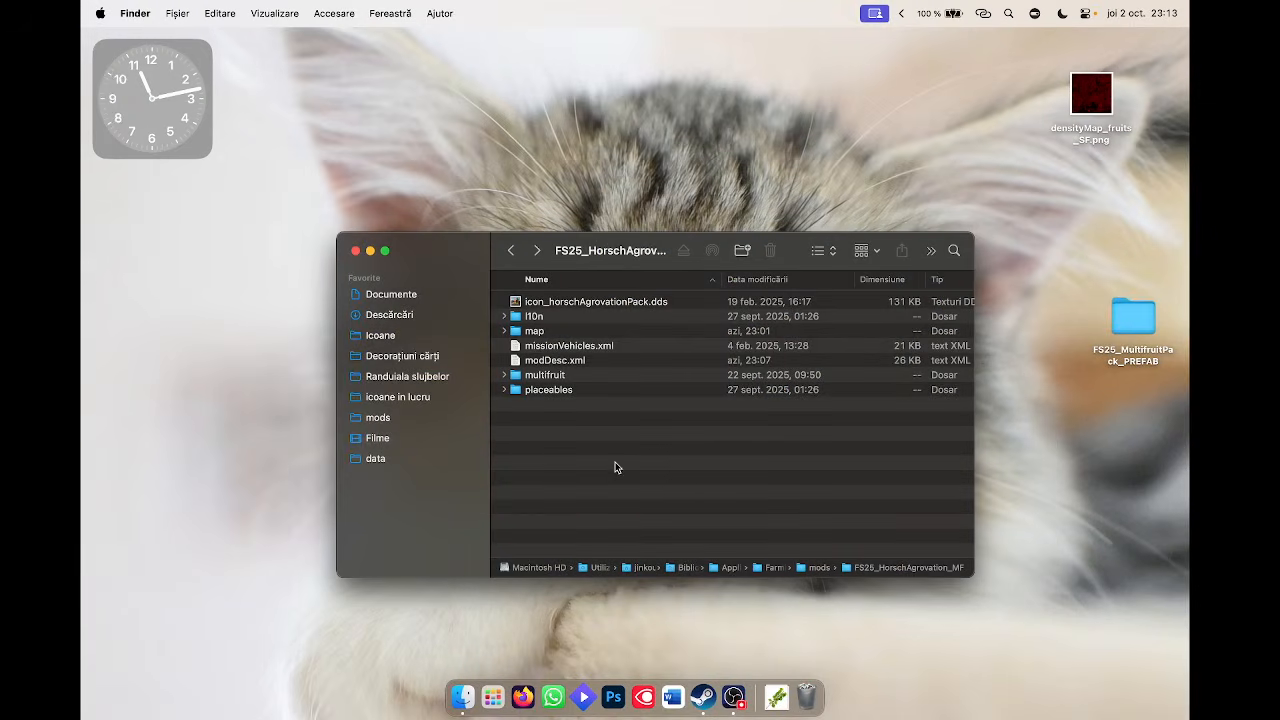
{"action": "right_click", "coordinate": [1124, 326]}
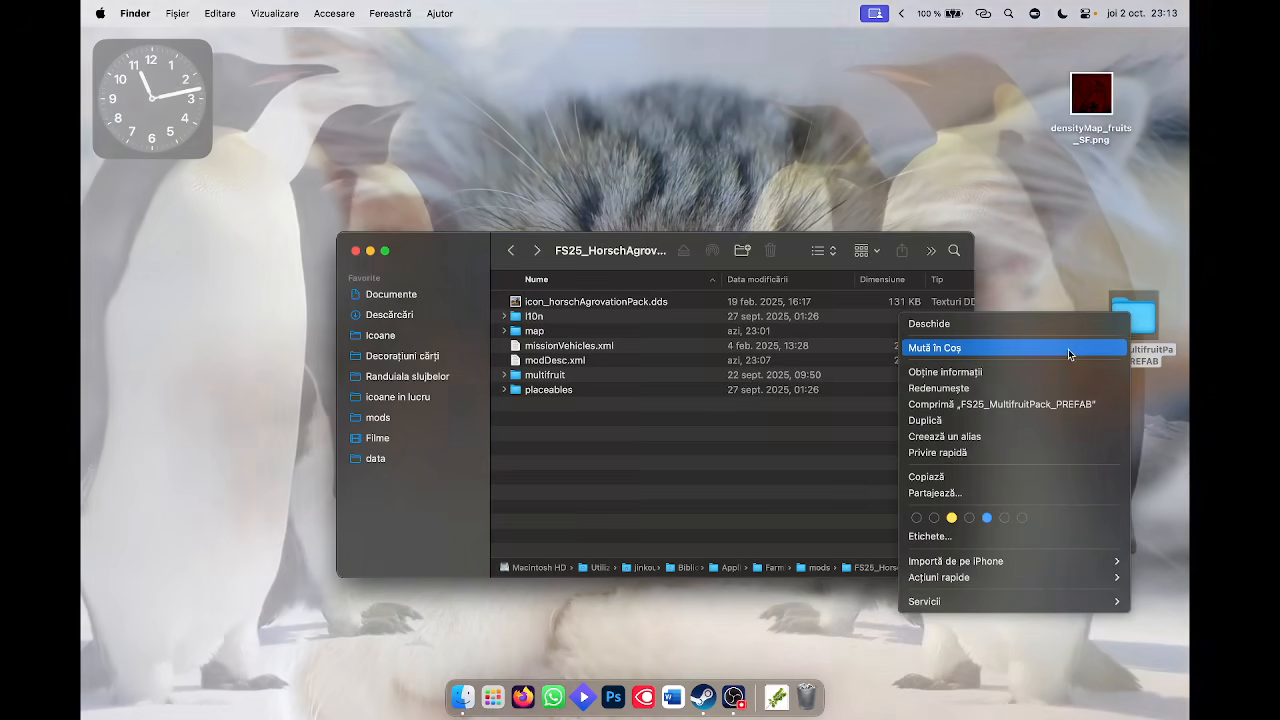
{"action": "left_click", "coordinate": [1068, 349]}
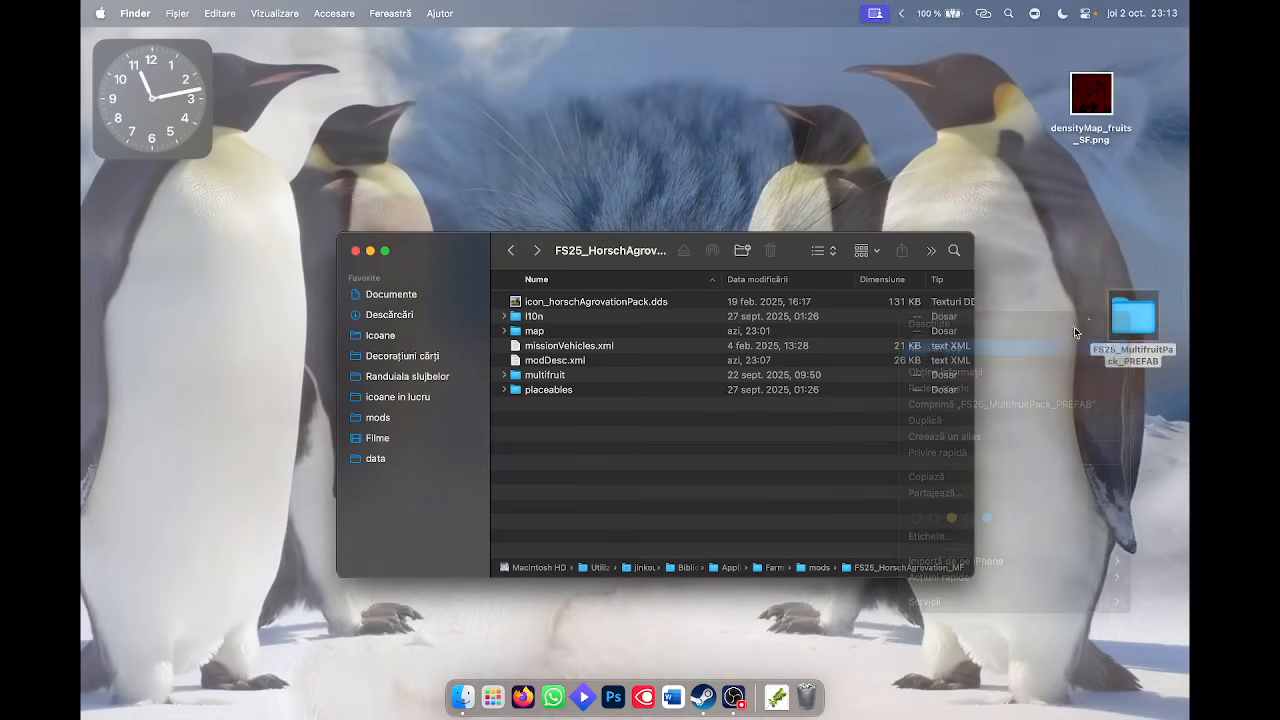
Move the map mod's l10n folder to the desktop and open it side by side with the multifruit language folder.
{"action": "left_click_drag", "start_coordinate": [672, 270], "coordinate": [547, 230]}
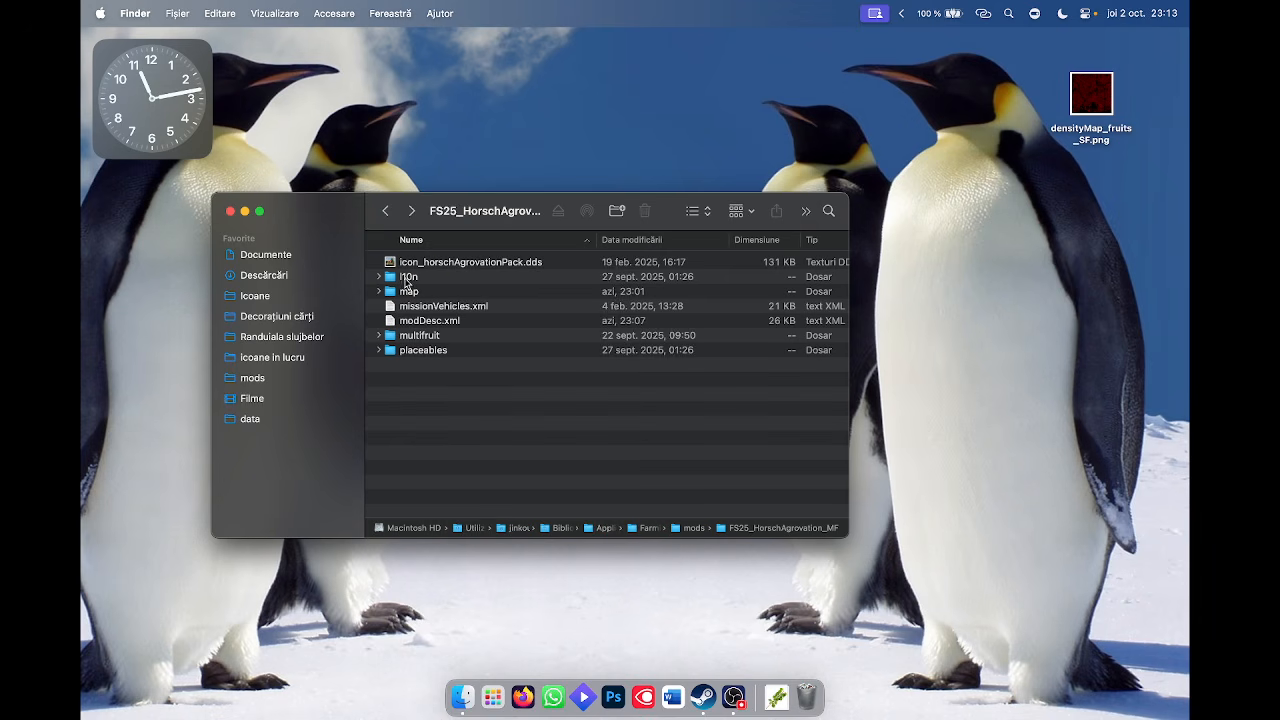
{"action": "left_click_drag", "start_coordinate": [406, 284], "coordinate": [1150, 215]}
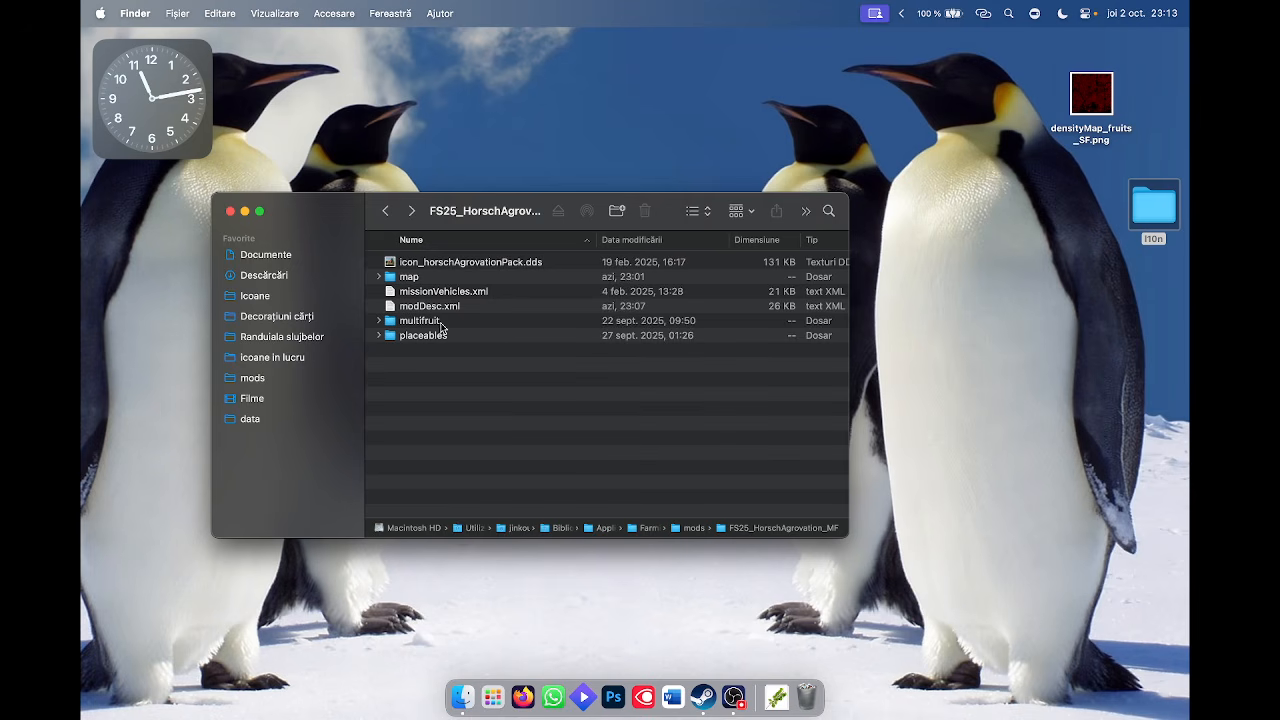
{"action": "double_click", "coordinate": [432, 322]}
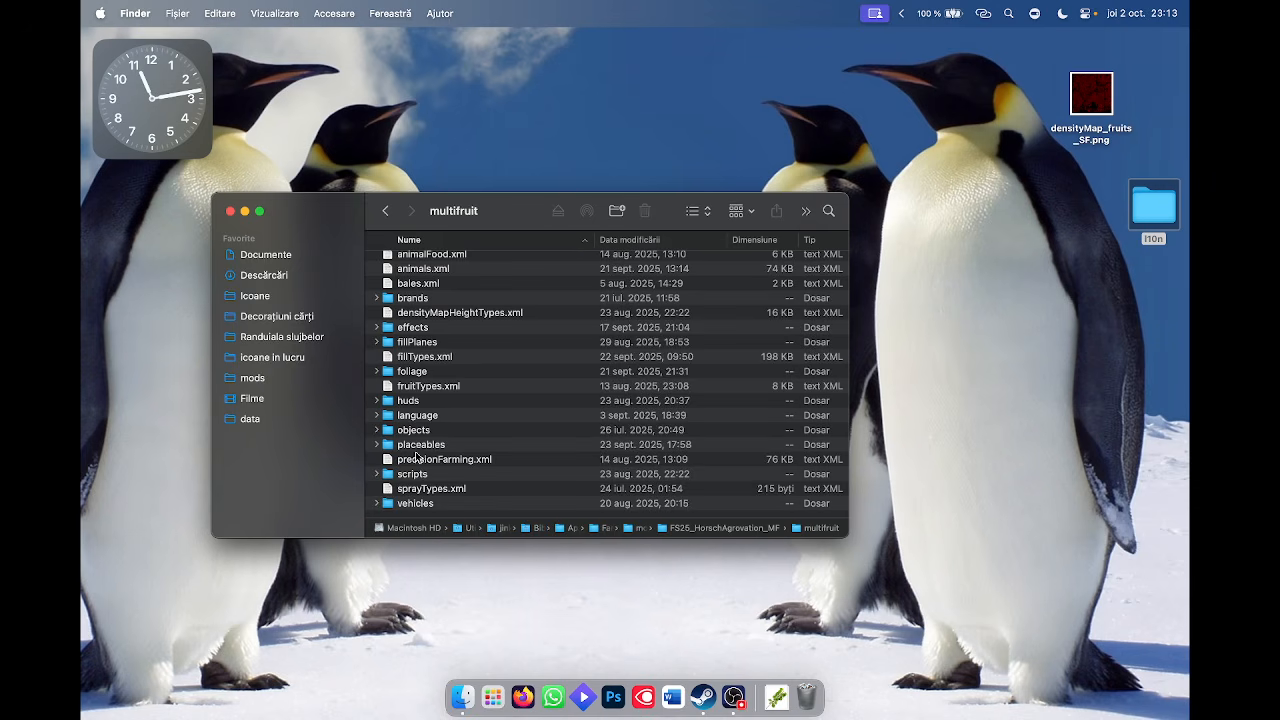
{"action": "double_click", "coordinate": [427, 420]}
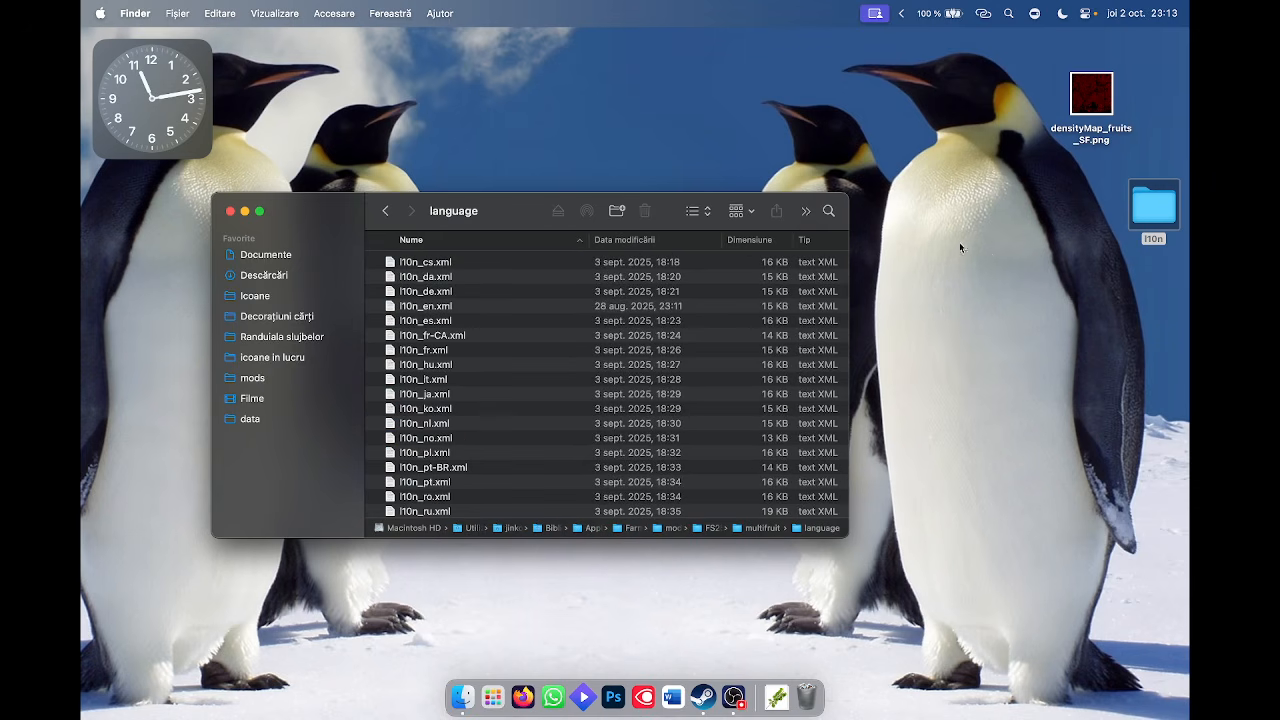
{"action": "double_click", "coordinate": [1160, 212]}
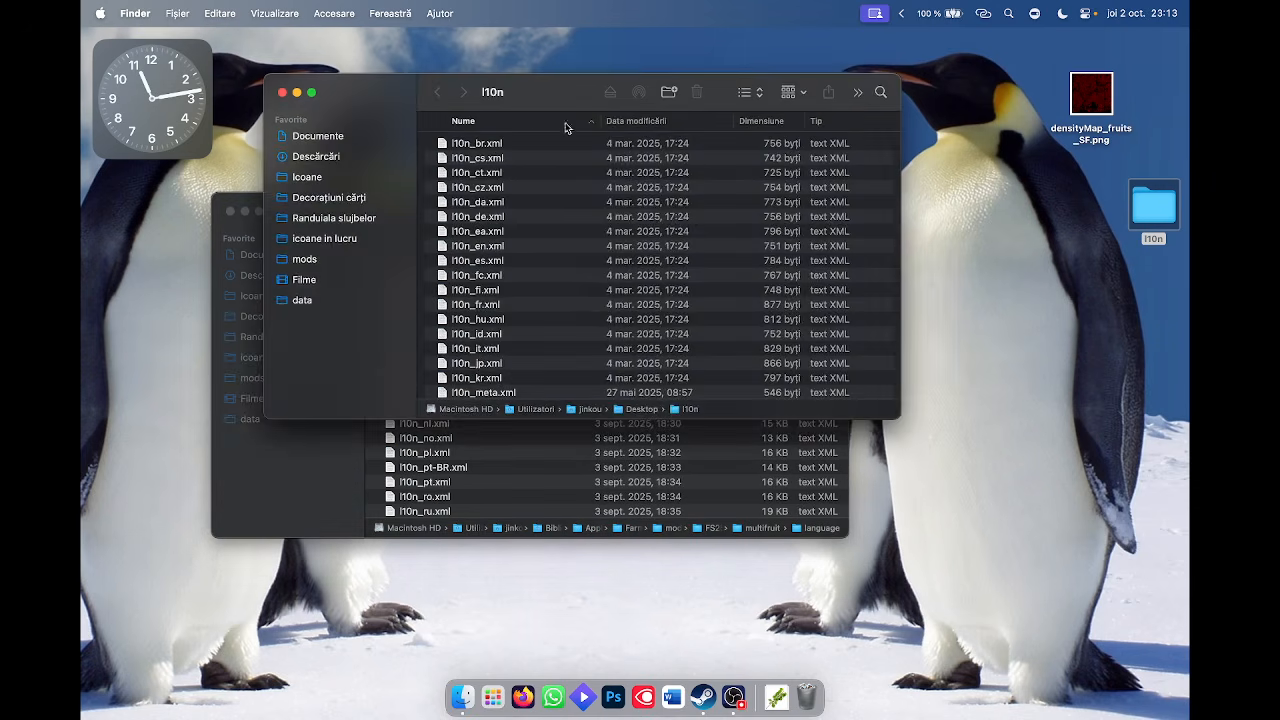
{"action": "left_click_drag", "start_coordinate": [565, 98], "coordinate": [1185, 207]}
{"action": "left_click_drag", "start_coordinate": [511, 211], "coordinate": [82, 274]}
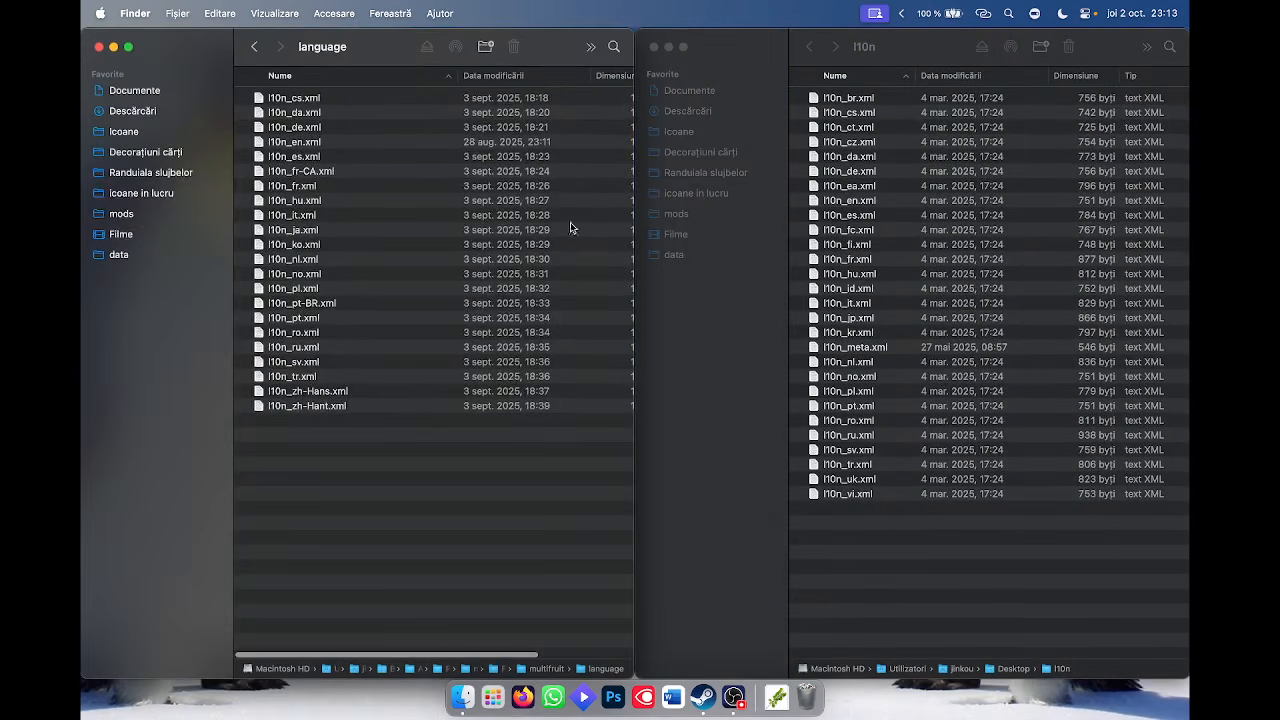
Open l10n_en.xml from the desktop l10n folder and select its whole elements block, including the opening and closing tags.
{"action": "left_click", "coordinate": [842, 203]}
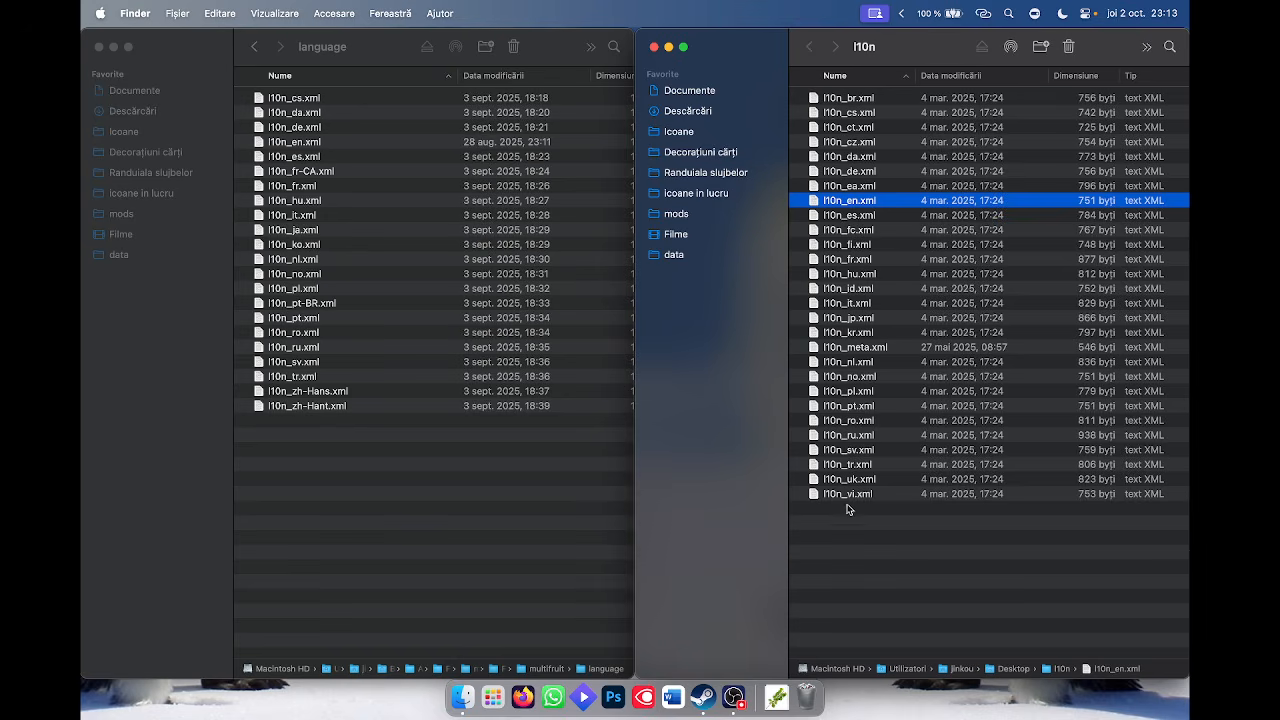
{"action": "double_click", "coordinate": [847, 202]}
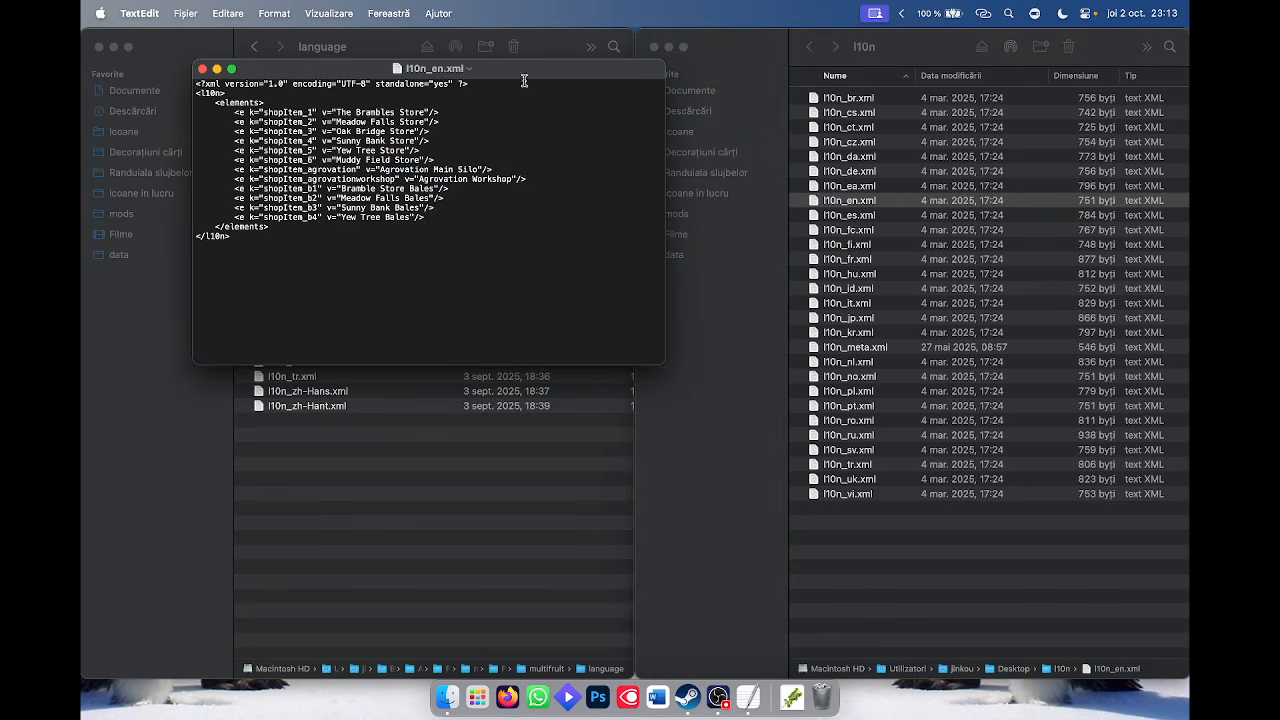
{"action": "left_click_drag", "start_coordinate": [533, 74], "coordinate": [1028, 188]}
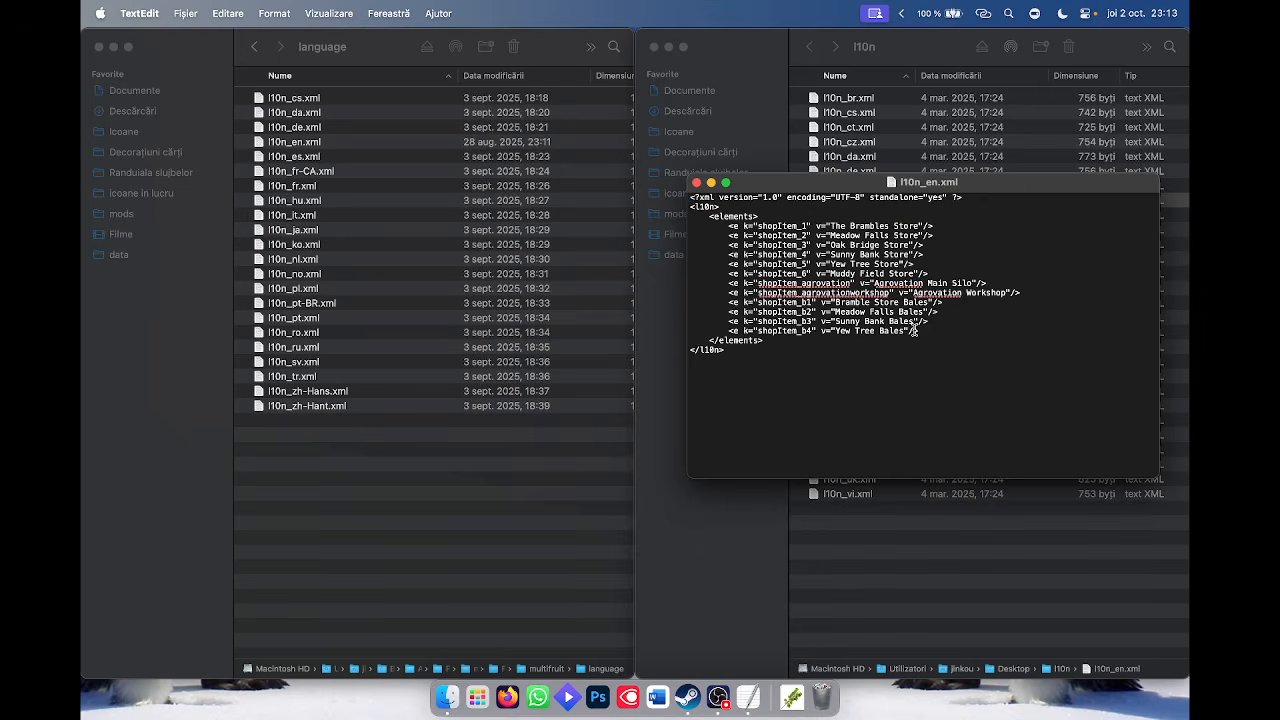
{"action": "left_click_drag", "start_coordinate": [921, 330], "coordinate": [688, 227]}
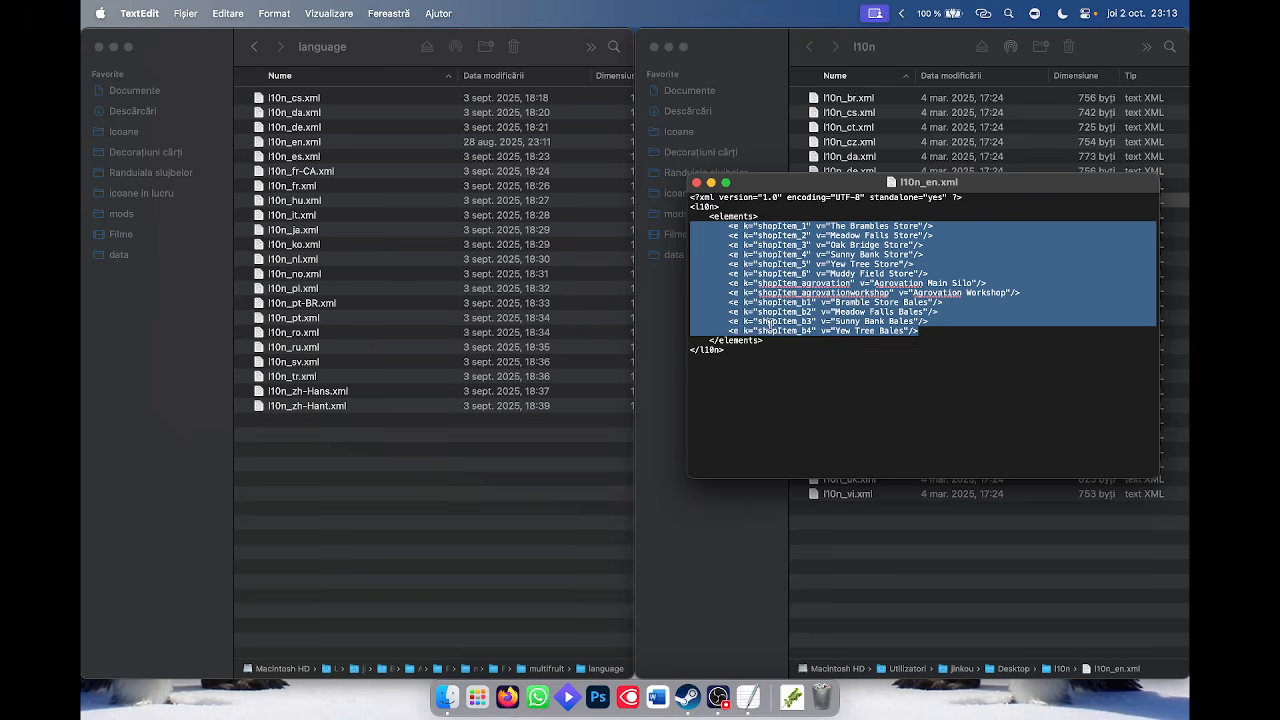
{"action": "left_click_drag", "start_coordinate": [771, 337], "coordinate": [675, 217]}
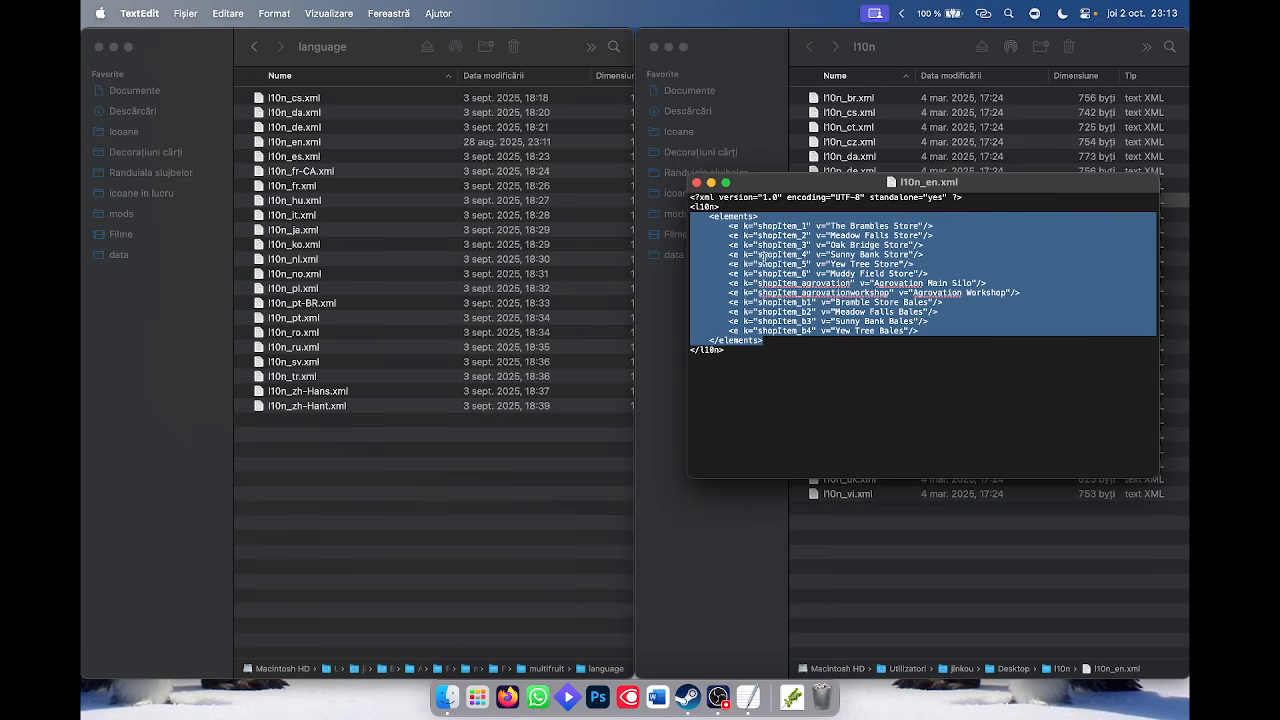
{"action": "scroll", "coordinate": [807, 269], "scroll_direction": "up", "scroll_amount": 3}
{"action": "scroll", "coordinate": [807, 269], "scroll_direction": "down", "scroll_amount": 3}
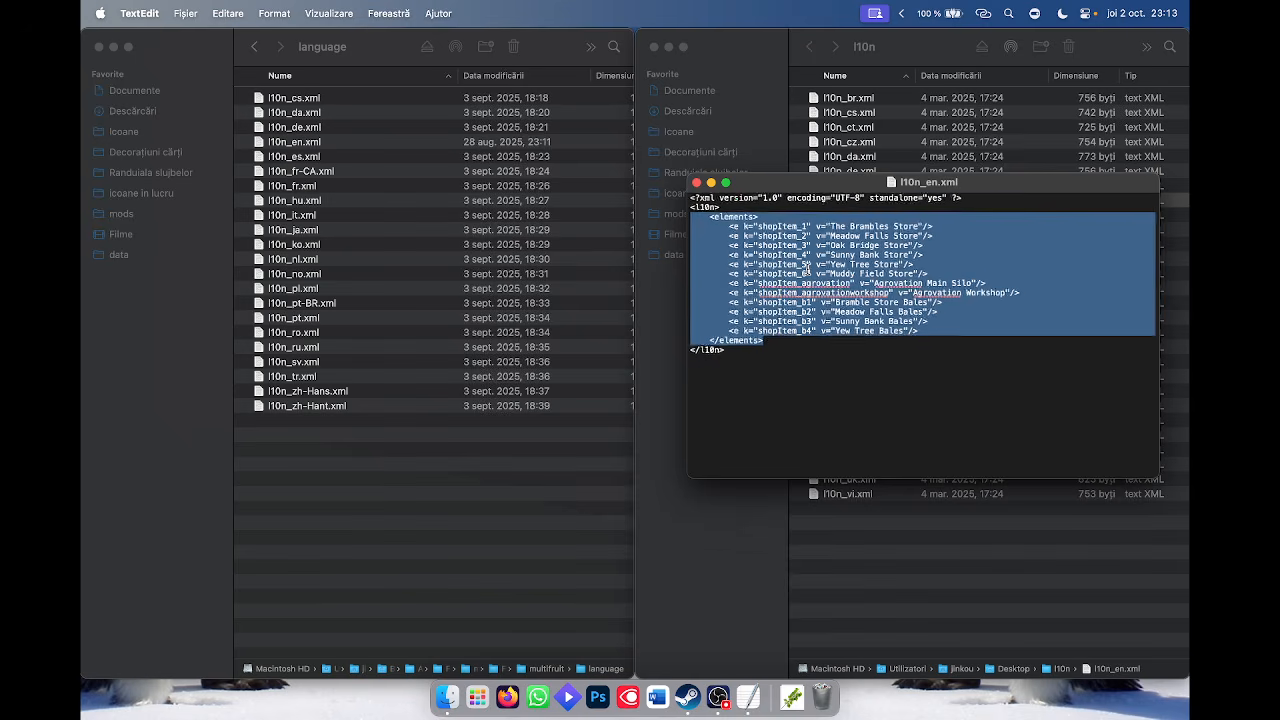
{"action": "scroll", "coordinate": [807, 269], "scroll_direction": "up", "scroll_amount": 5}
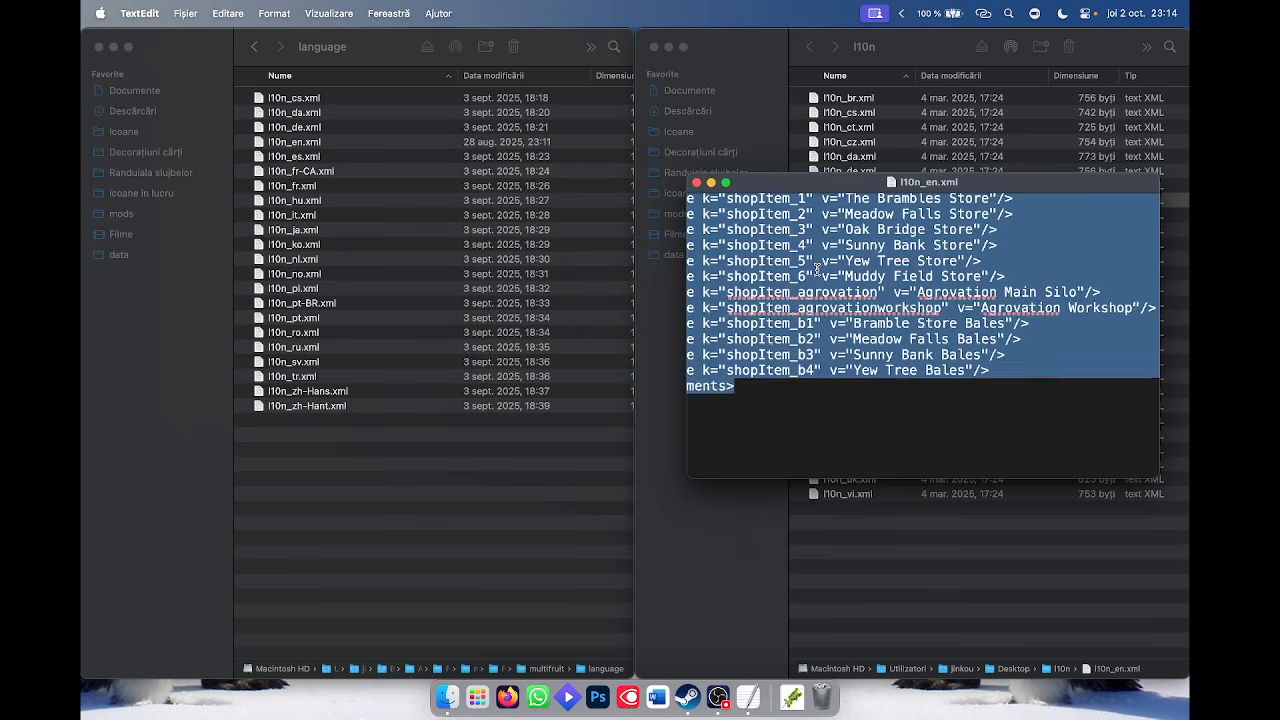
{"action": "scroll", "coordinate": [817, 269], "scroll_direction": "down", "scroll_amount": 5}
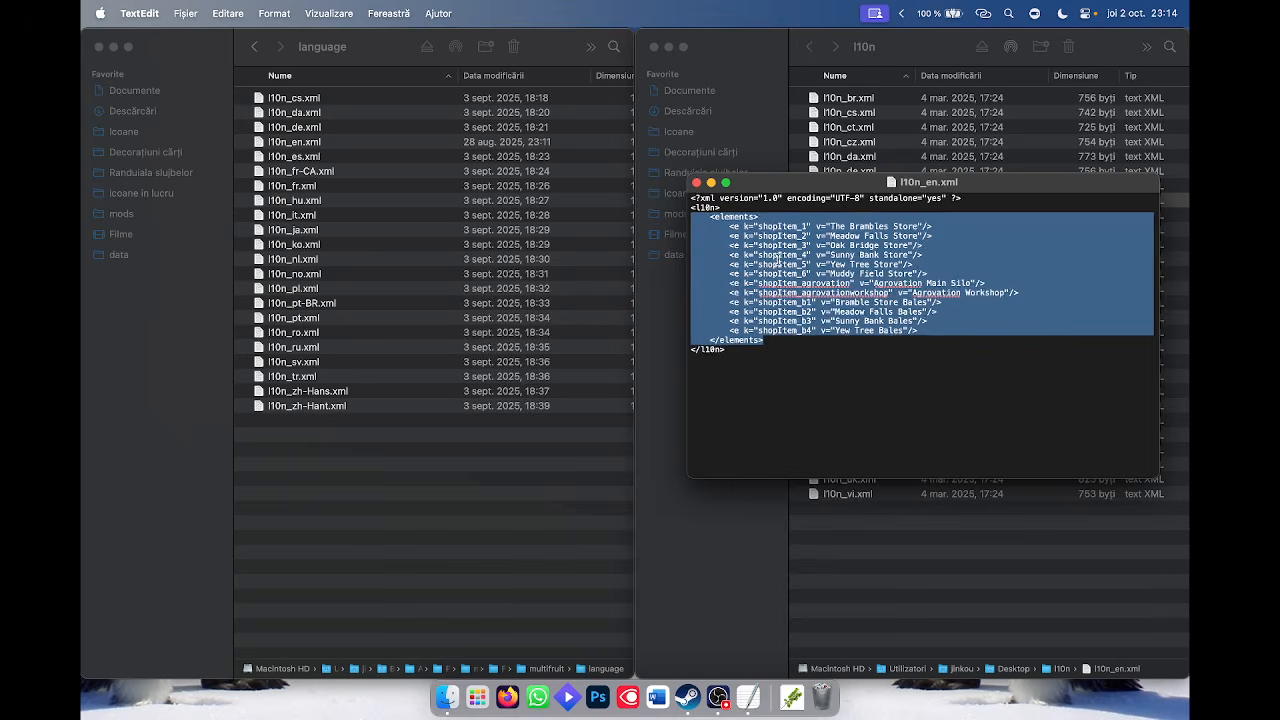
Enlarge the map's l10n_en.xml to full screen and copy its elements block, including the opening and closing tags.
{"action": "left_click", "coordinate": [725, 183]}
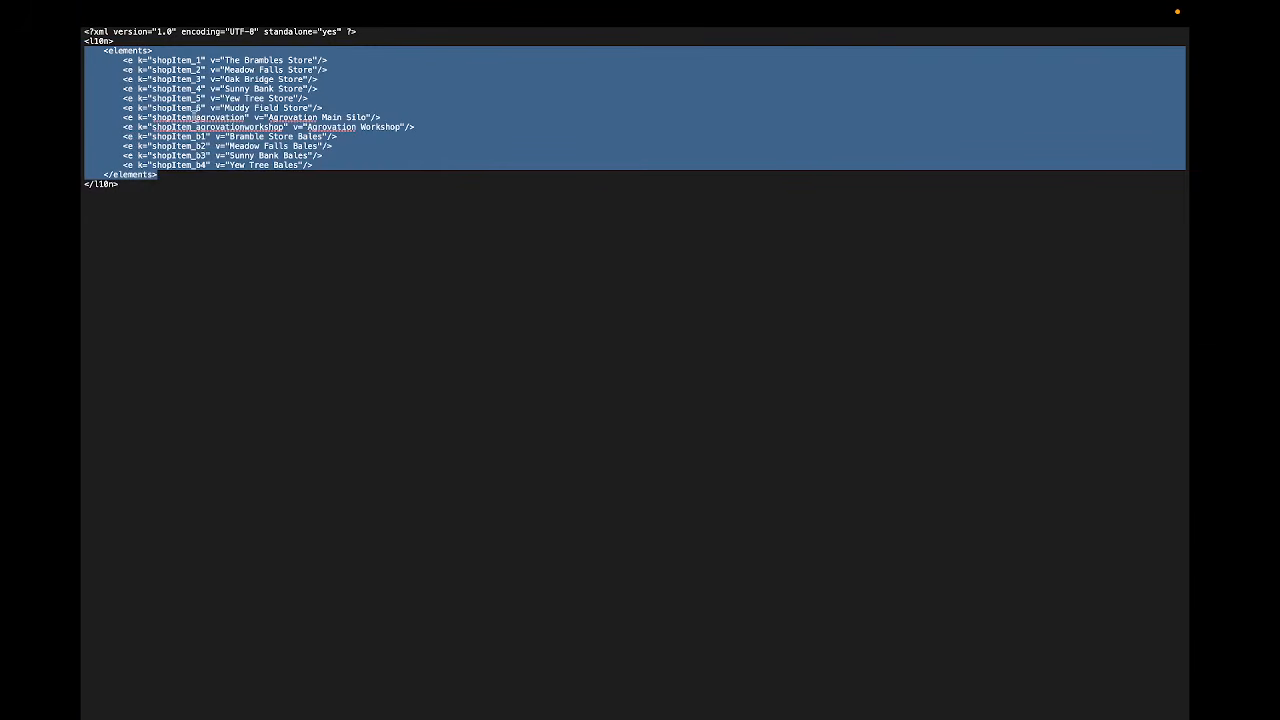
{"action": "scroll", "coordinate": [129, 70], "scroll_direction": "up", "scroll_amount": 5}
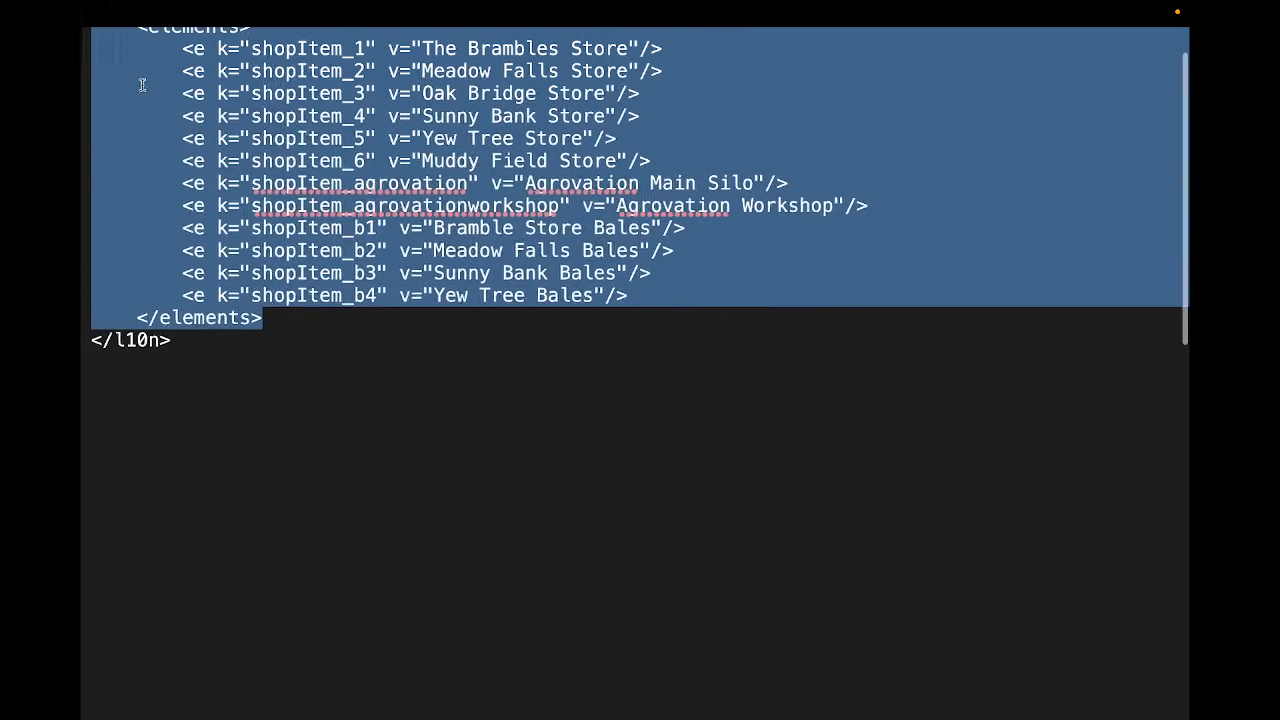
{"action": "scroll", "coordinate": [150, 91], "scroll_direction": "up", "scroll_amount": 3}
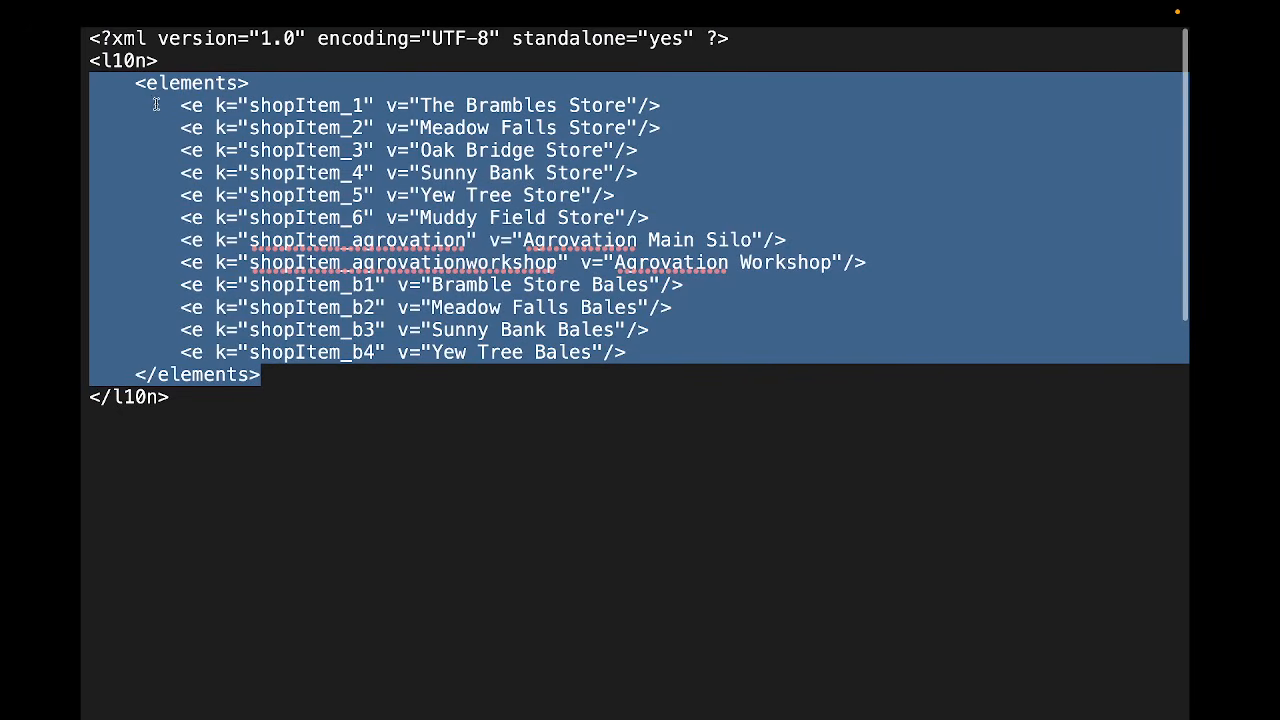
{"action": "left_click", "coordinate": [131, 83]}
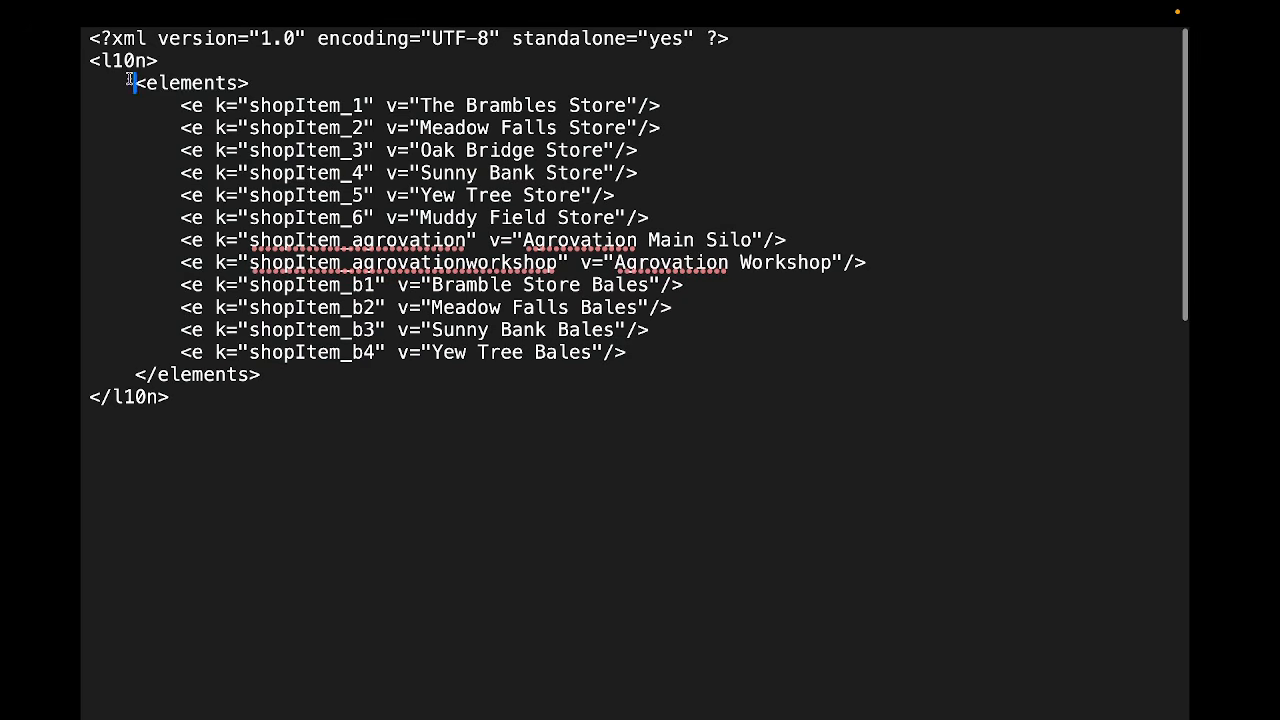
{"action": "left_click_drag", "start_coordinate": [134, 83], "coordinate": [304, 373]}
{"action": "key", "text": "super+c"}
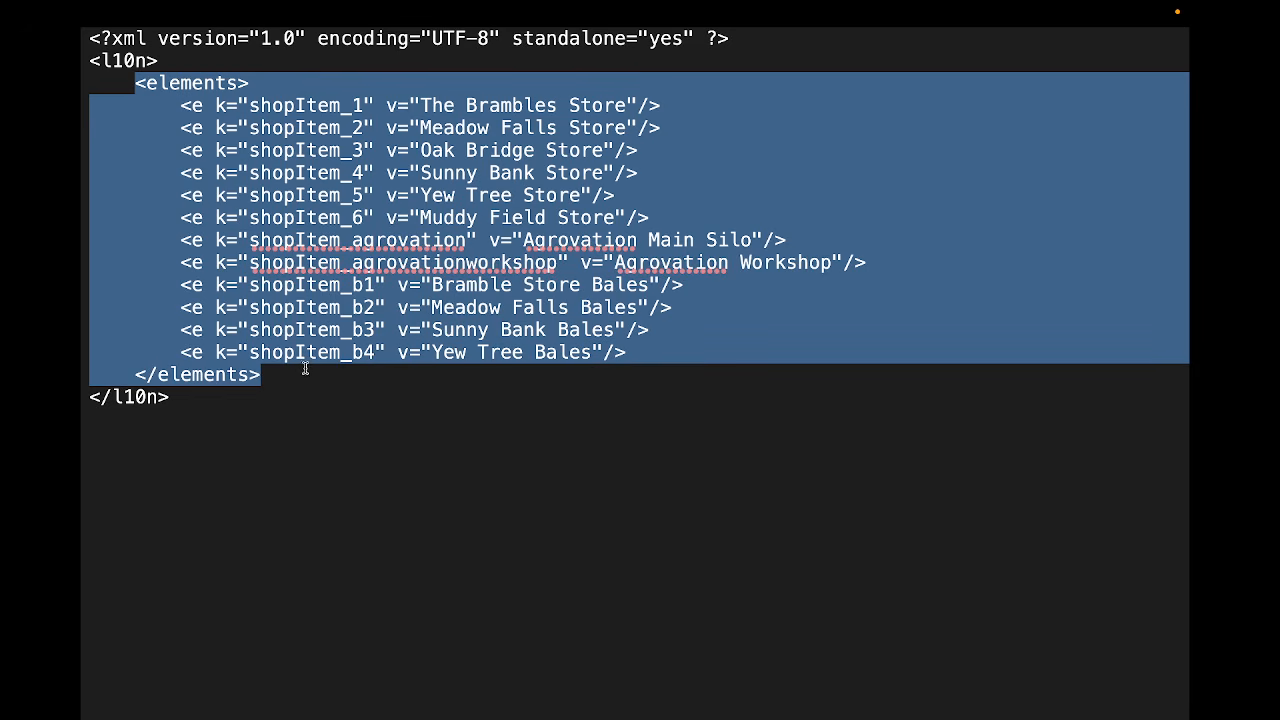
Open l10n_en.xml from the multifruit language folder in full screen.
{"action": "key", "text": "ctrl+Left"}
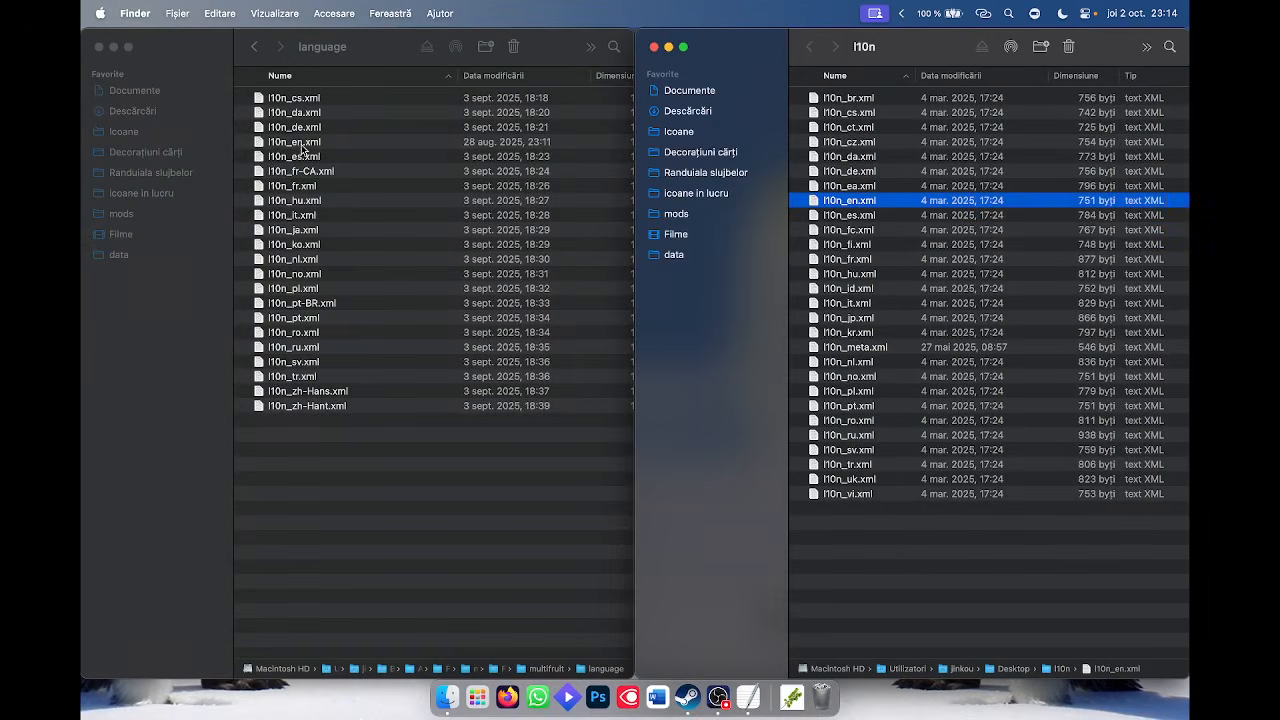
{"action": "left_click", "coordinate": [302, 144]}
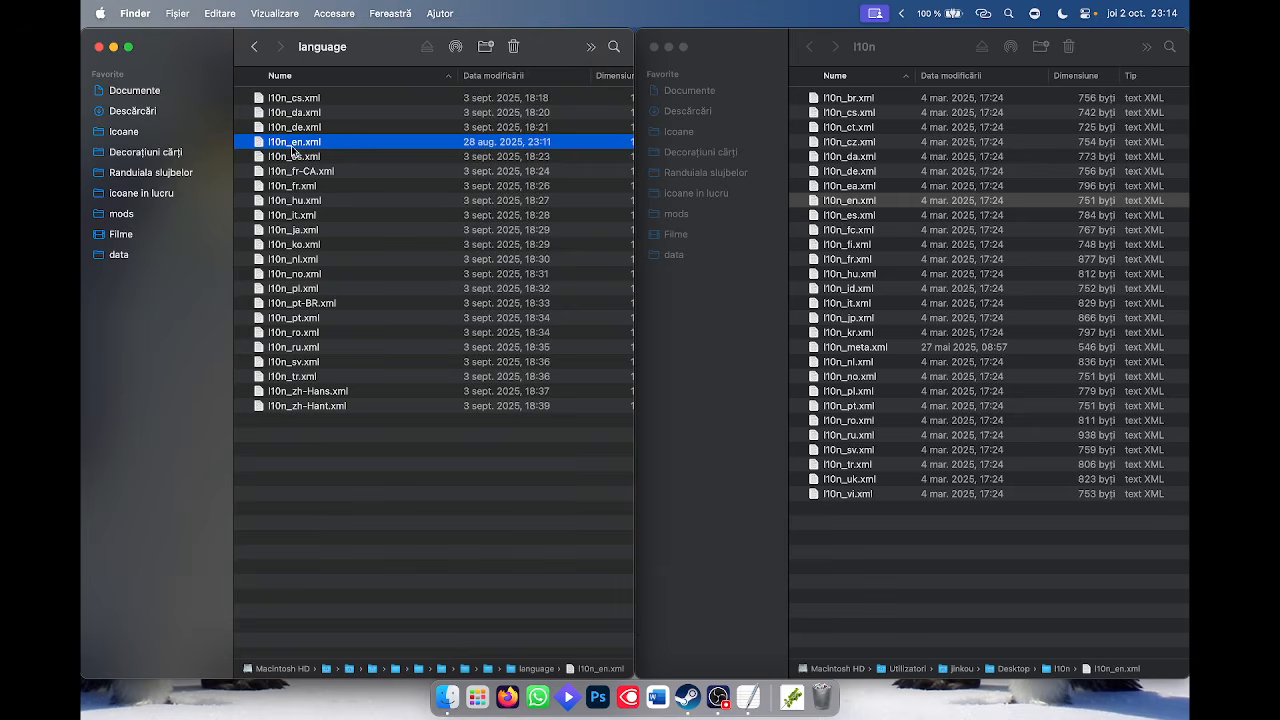
{"action": "double_click", "coordinate": [293, 148]}
{"action": "left_click", "coordinate": [253, 90]}
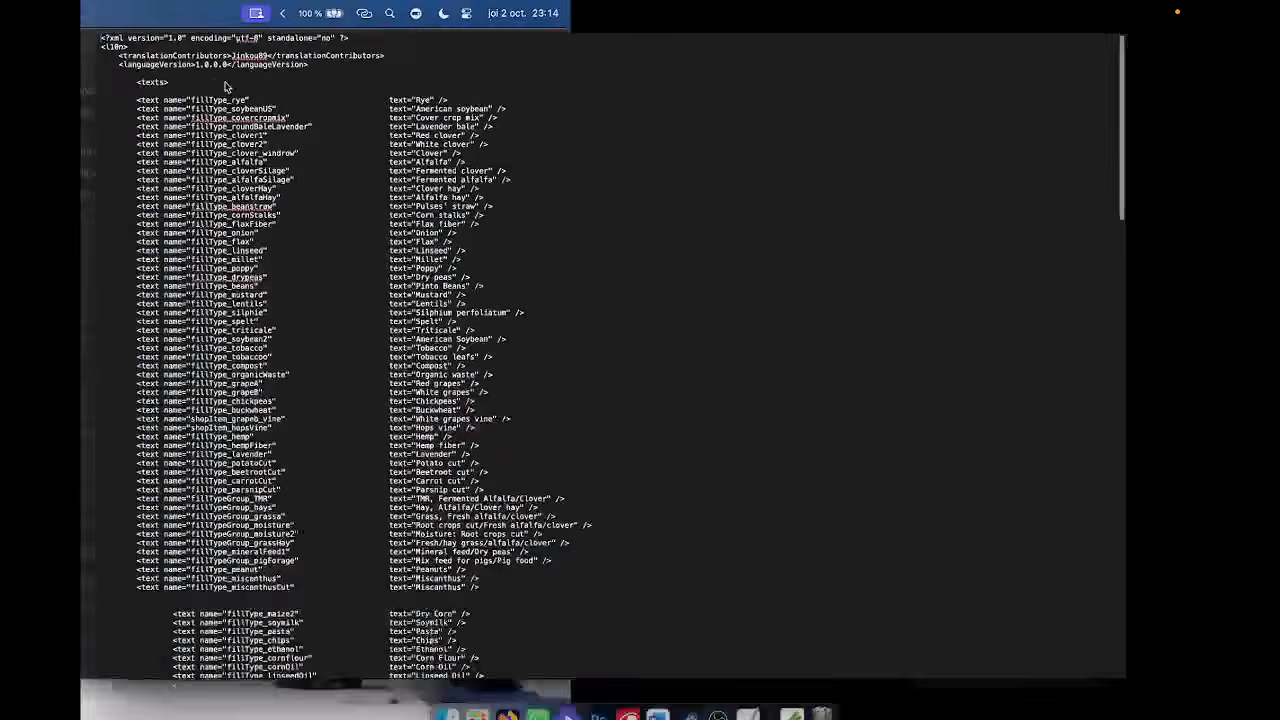
{"action": "key", "text": "super+plus"}
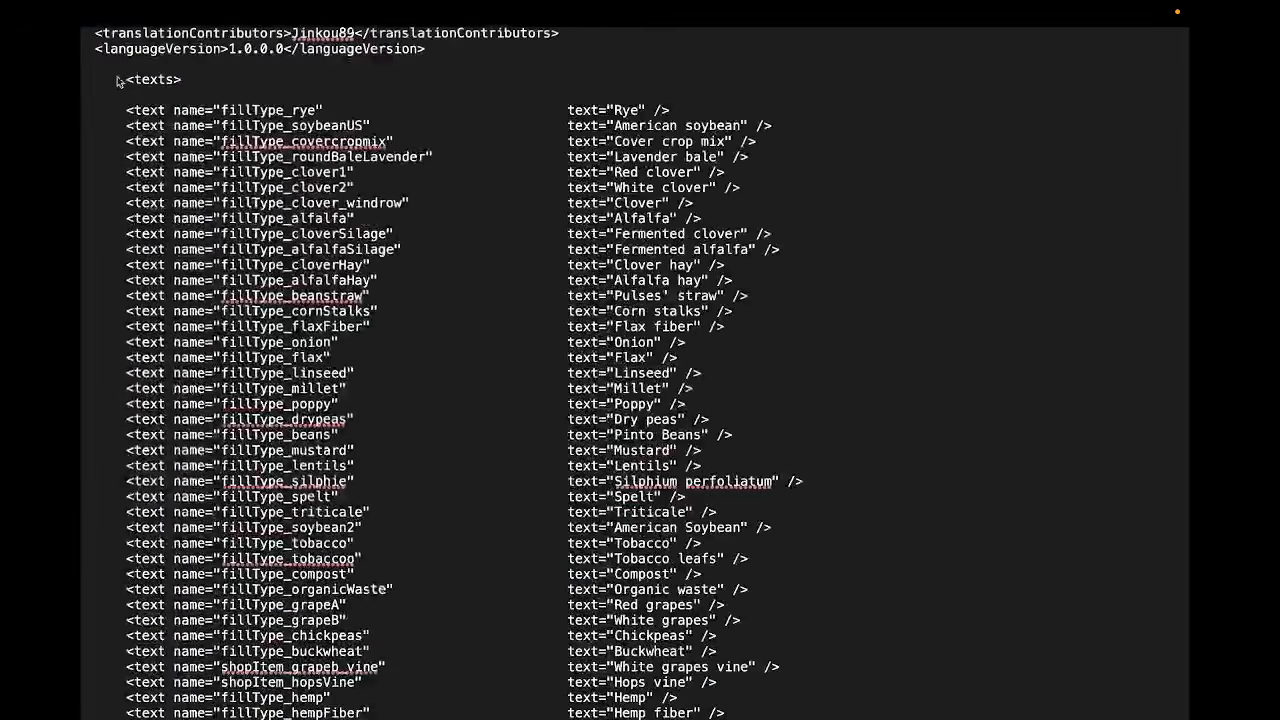
{"action": "key", "text": "super+minus"}
{"action": "key", "text": "super+minus"}
{"action": "key", "text": "super+minus"}
{"action": "key", "text": "super+minus"}
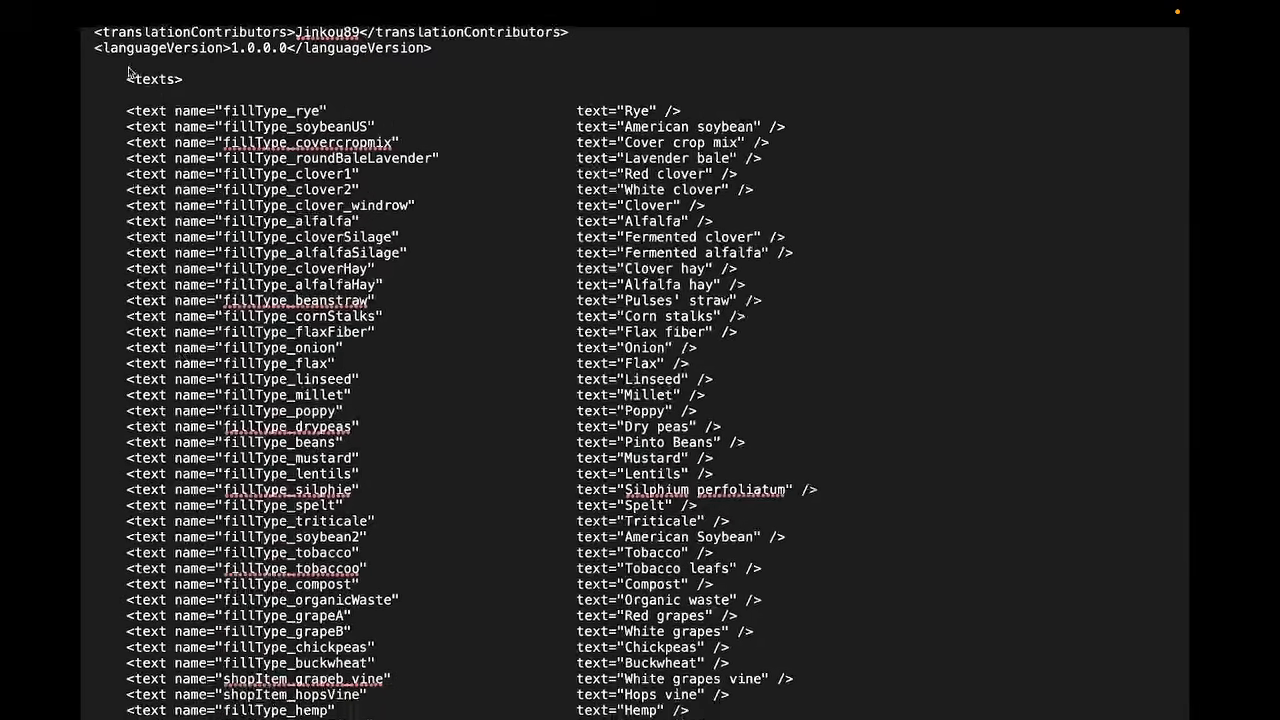
Paste the copied elements block between the closing texts and l10n tags of the multifruit l10n_en.xml, then quit the text editor.
{"action": "scroll", "coordinate": [166, 334], "scroll_direction": "down", "scroll_amount": 15}
{"action": "scroll", "coordinate": [166, 334], "scroll_direction": "down", "scroll_amount": 10}
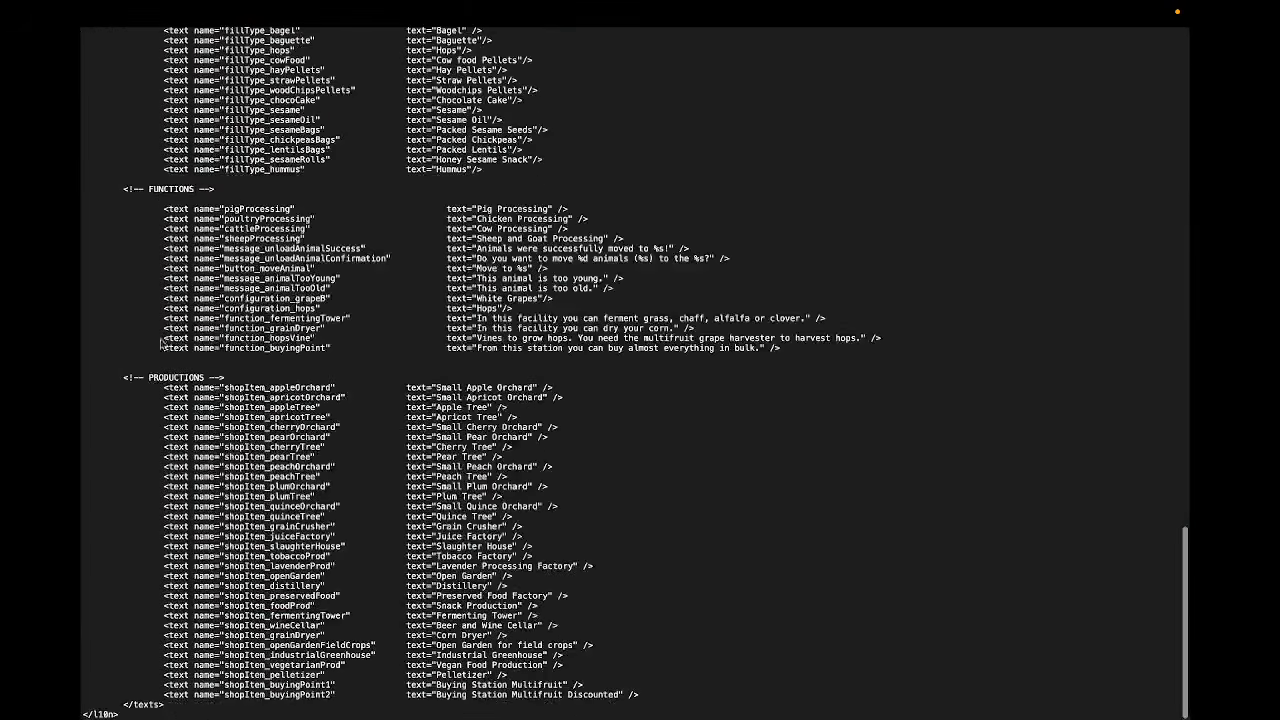
{"action": "left_click", "coordinate": [181, 708]}
{"action": "key", "text": "Return"}
{"action": "key", "text": "Return"}
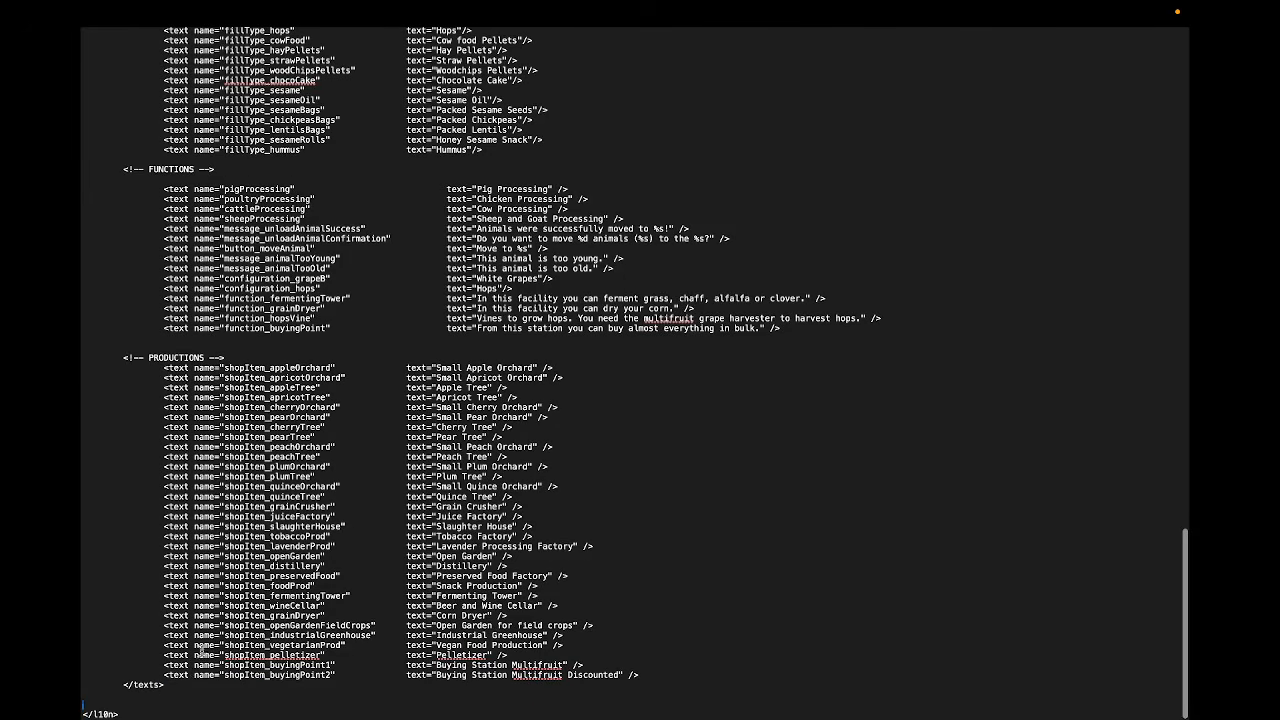
{"action": "mouse_move", "coordinate": [81, 718]}
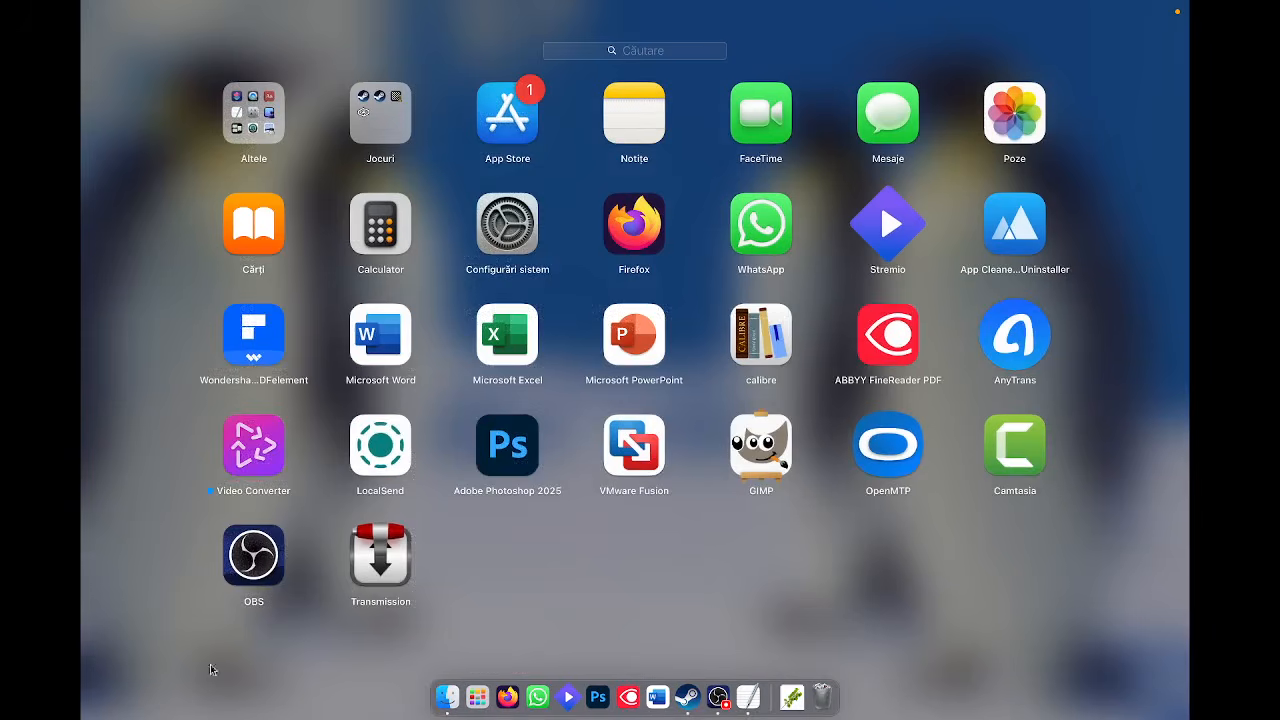
{"action": "left_click", "coordinate": [577, 601]}
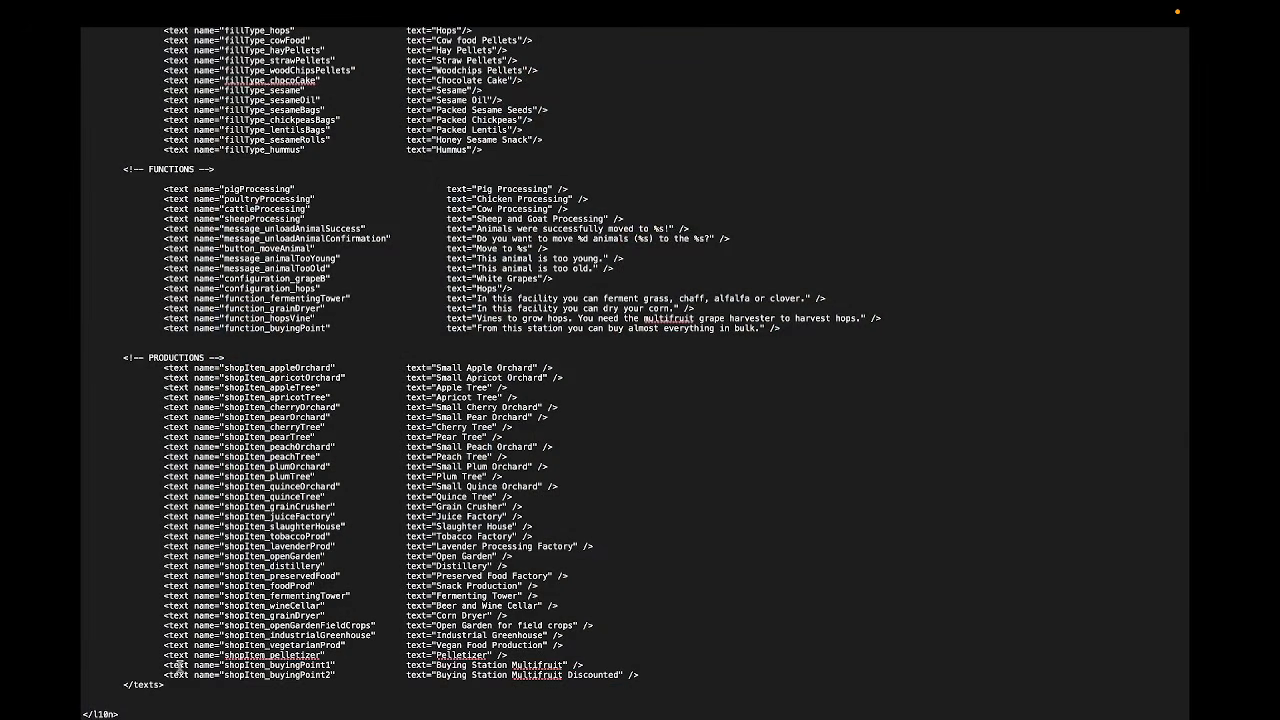
{"action": "key", "text": "super+v"}
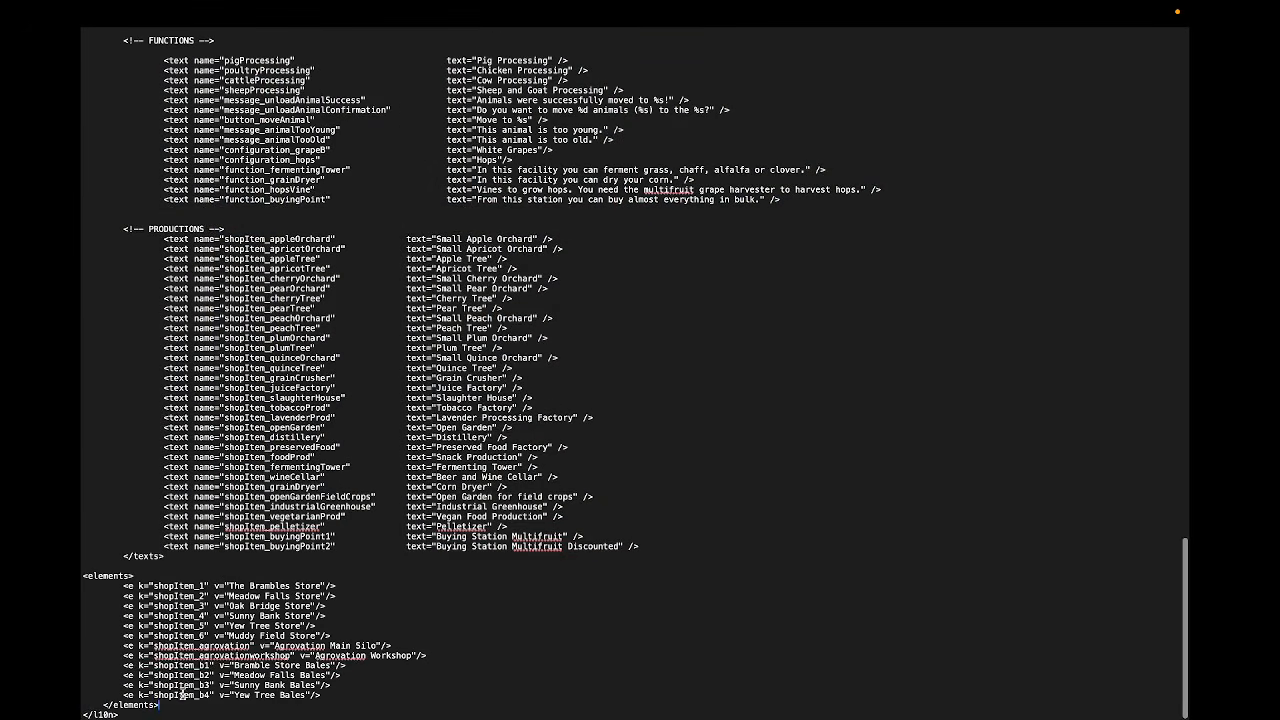
{"action": "key", "text": "Tab"}
{"action": "key", "text": "super+q"}
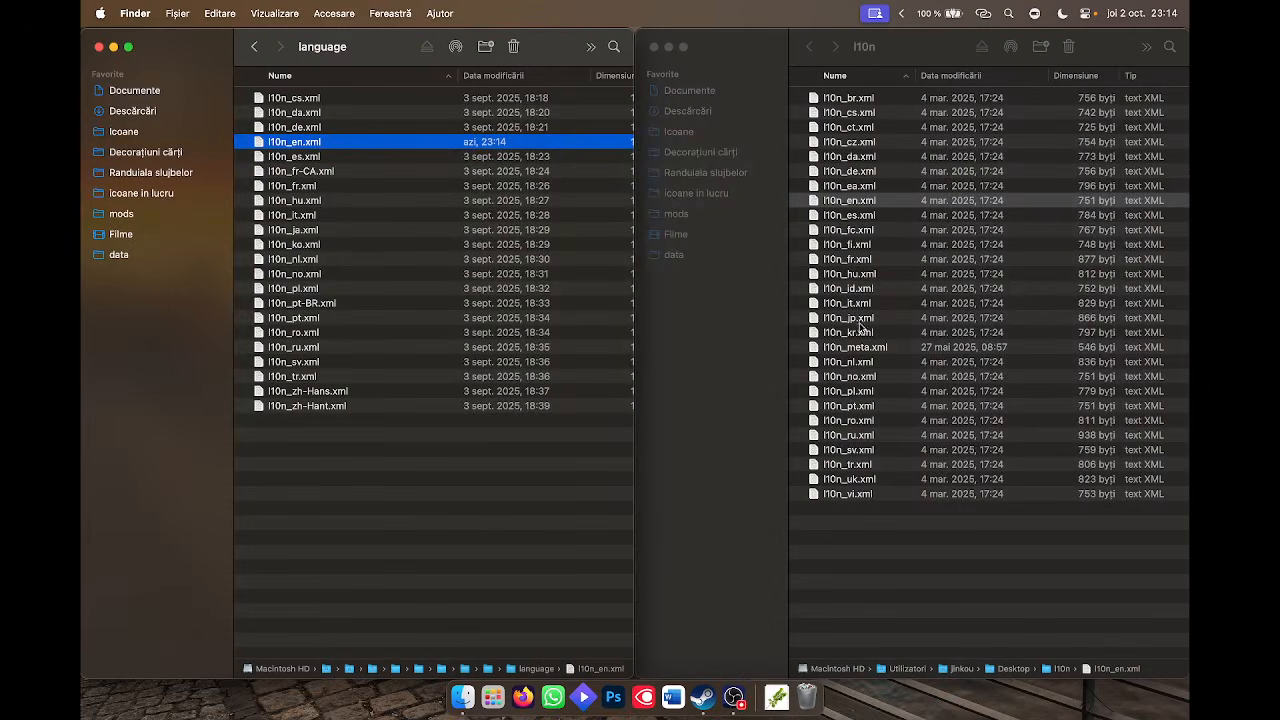
Copy the whole elements block from l10n_ro.xml in the desktop l10n folder and close the file.
{"action": "left_click", "coordinate": [859, 421]}
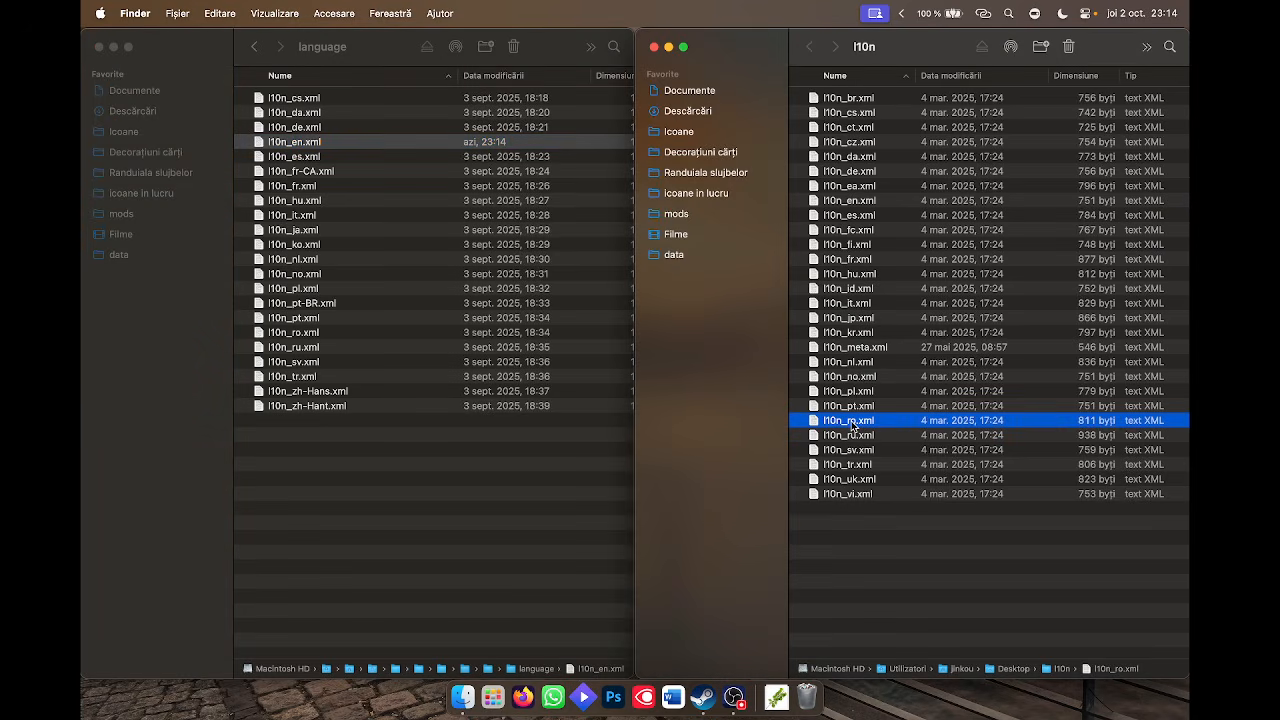
{"action": "double_click", "coordinate": [852, 424]}
{"action": "left_click_drag", "start_coordinate": [278, 227], "coordinate": [168, 104]}
{"action": "key", "text": "super+c"}
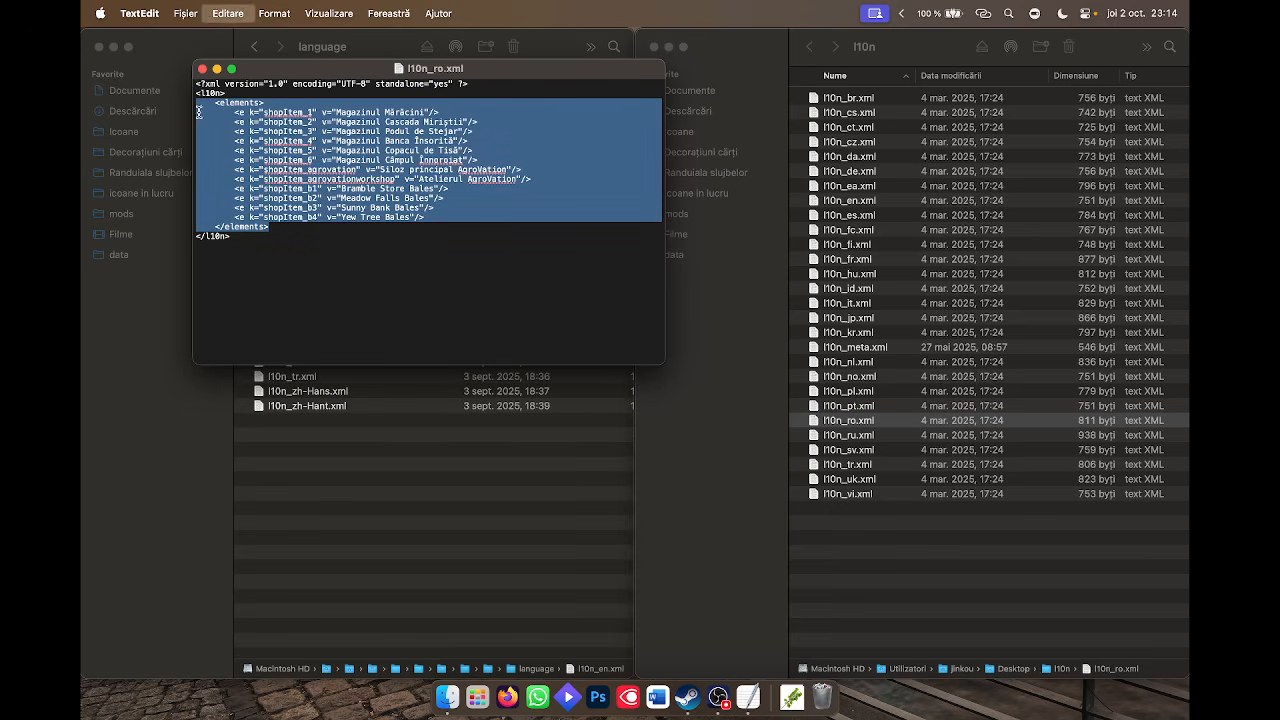
{"action": "left_click", "coordinate": [202, 69]}
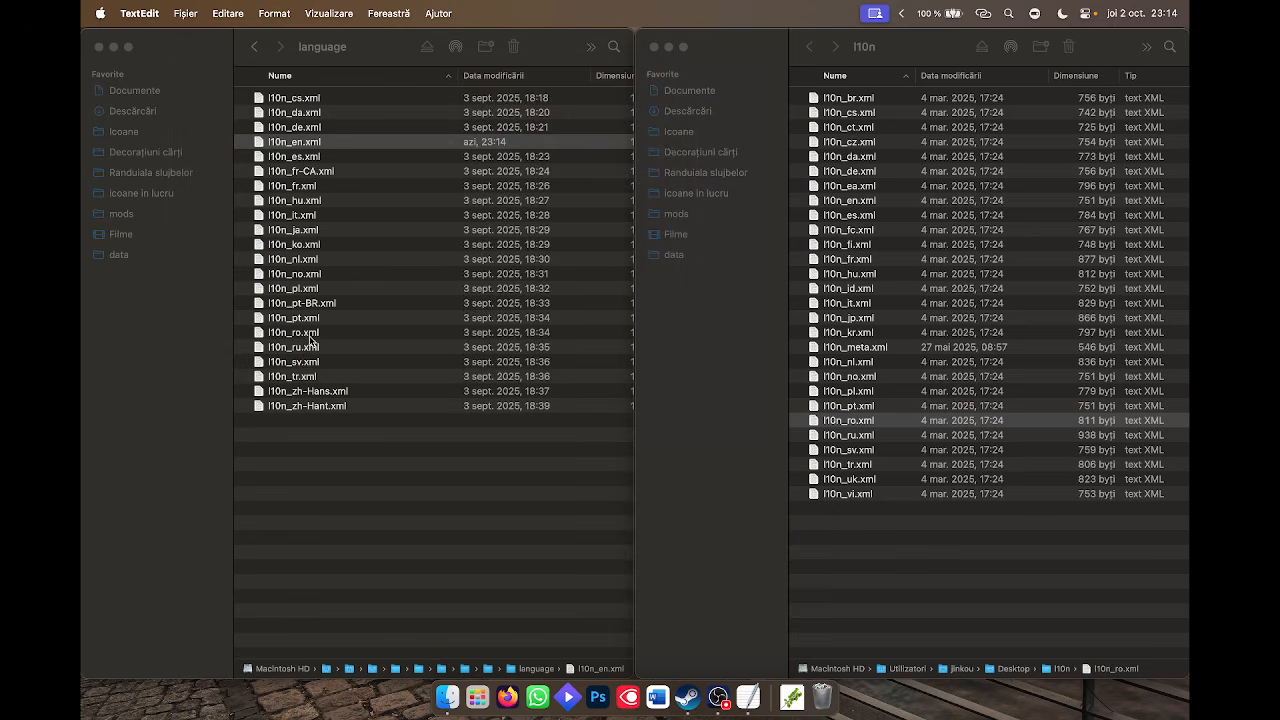
Paste the copied elements block below the closing texts tag in the multifruit folder's l10n_ro.xml, save it and quit the editor.
{"action": "left_click", "coordinate": [299, 333]}
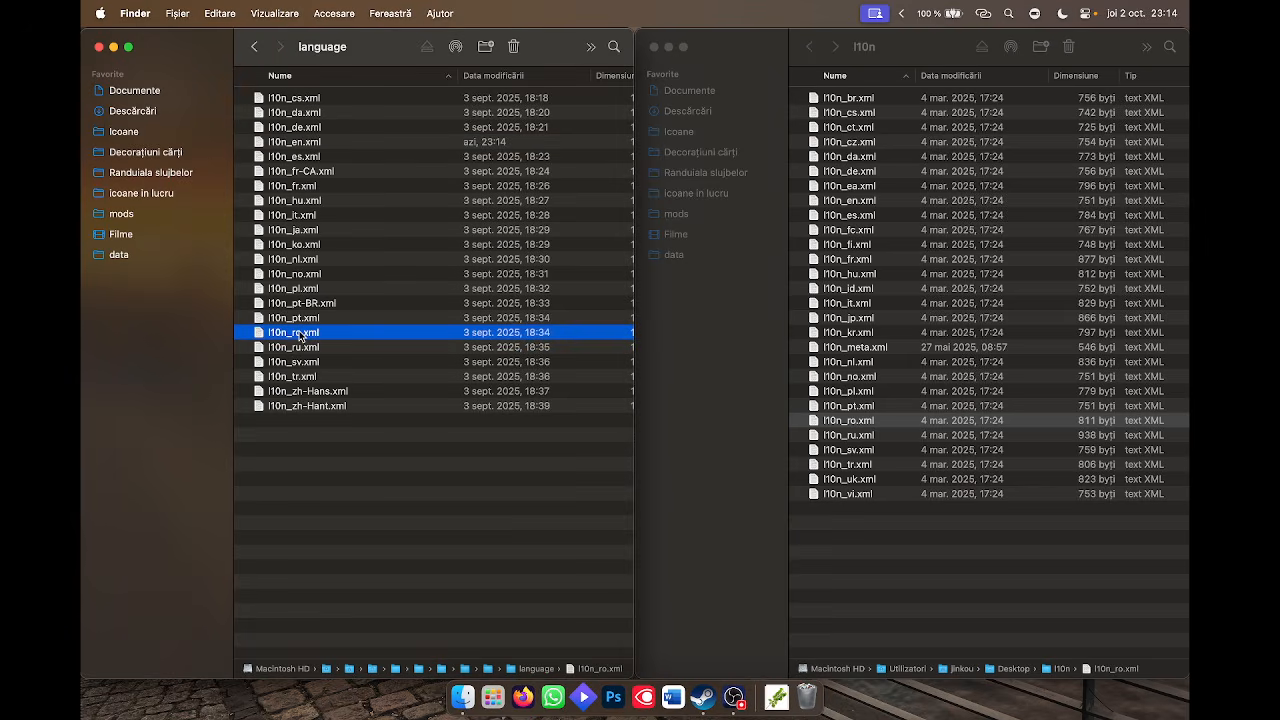
{"action": "double_click", "coordinate": [290, 338]}
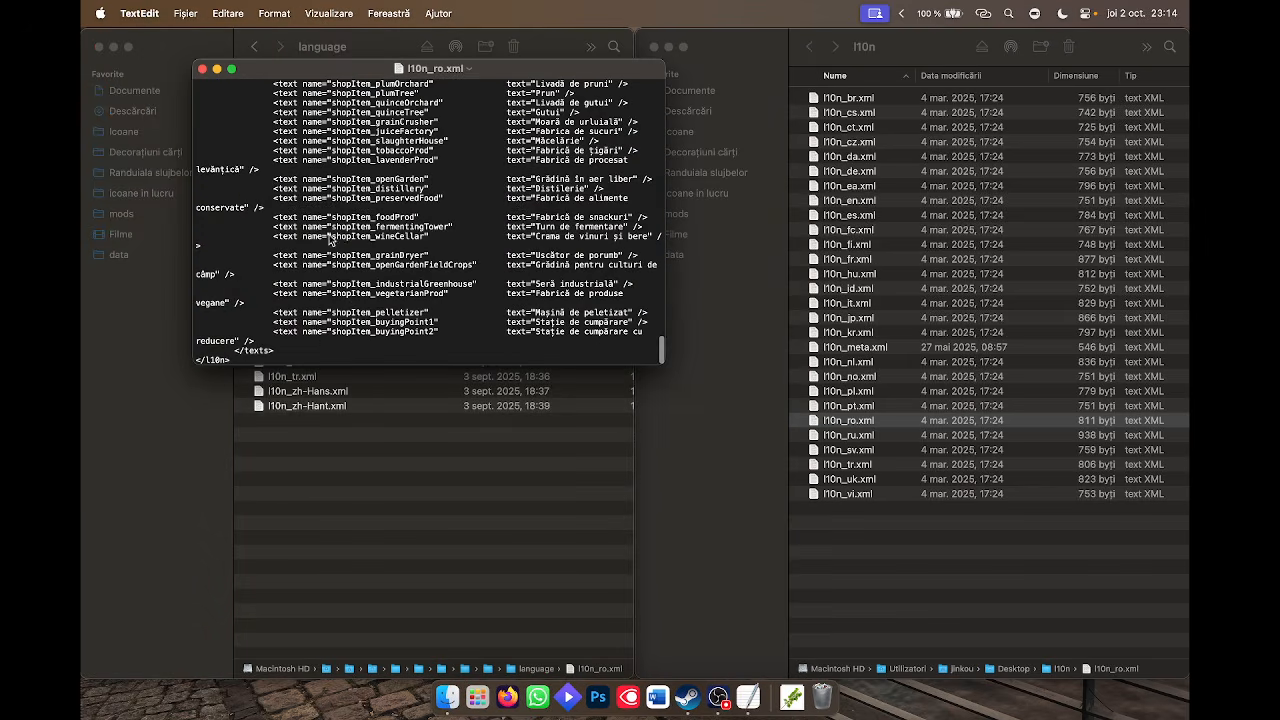
{"action": "left_click", "coordinate": [284, 354]}
{"action": "key", "text": "Return"}
{"action": "key", "text": "Return"}
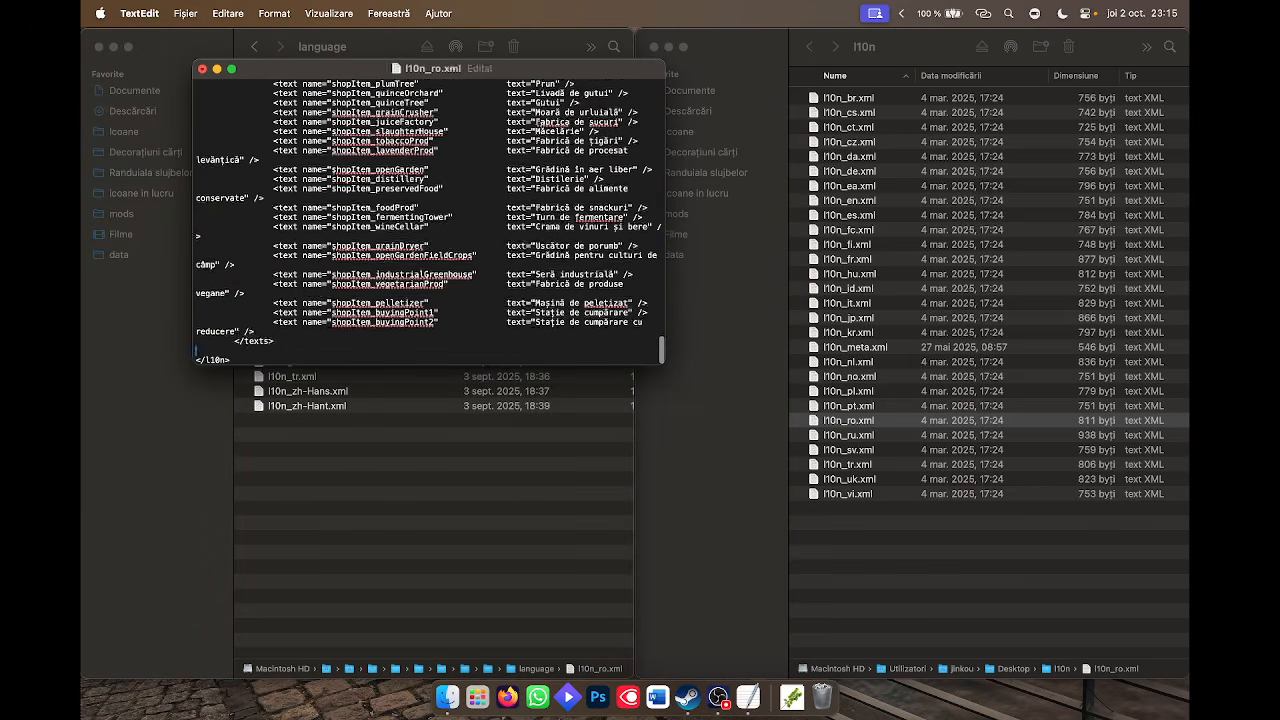
{"action": "key", "text": "Return"}
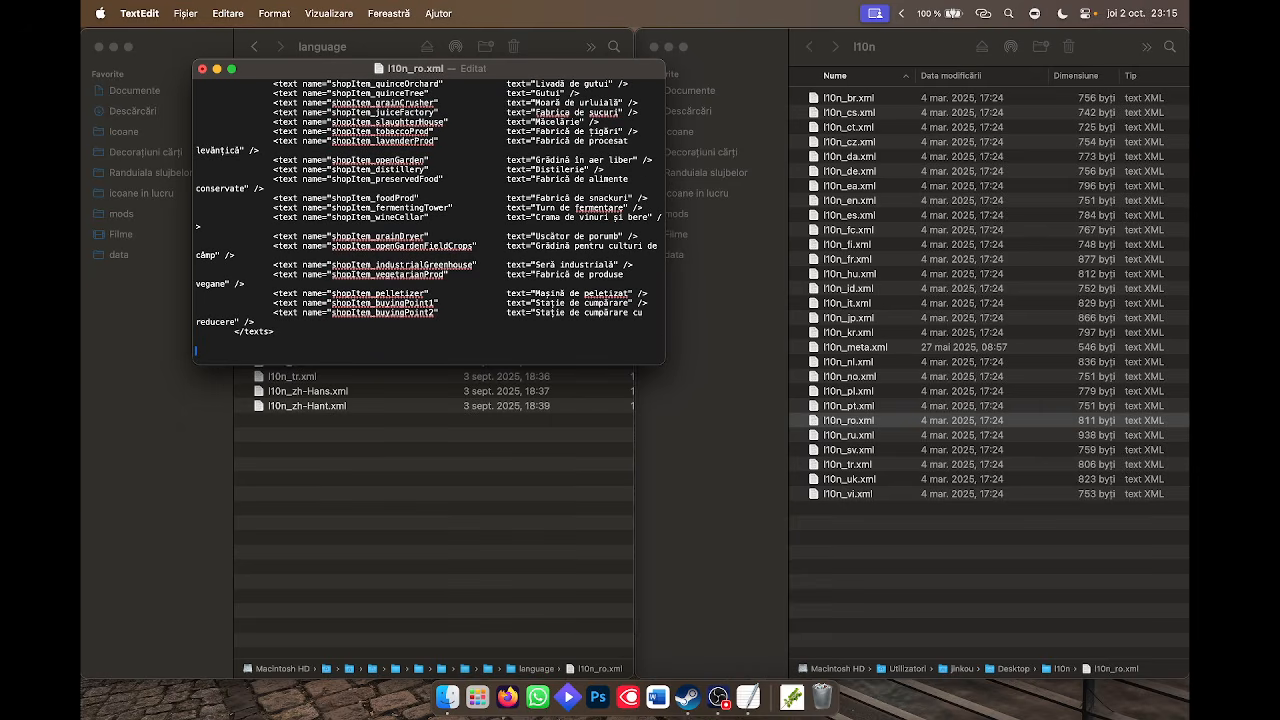
{"action": "key", "text": "super+v"}
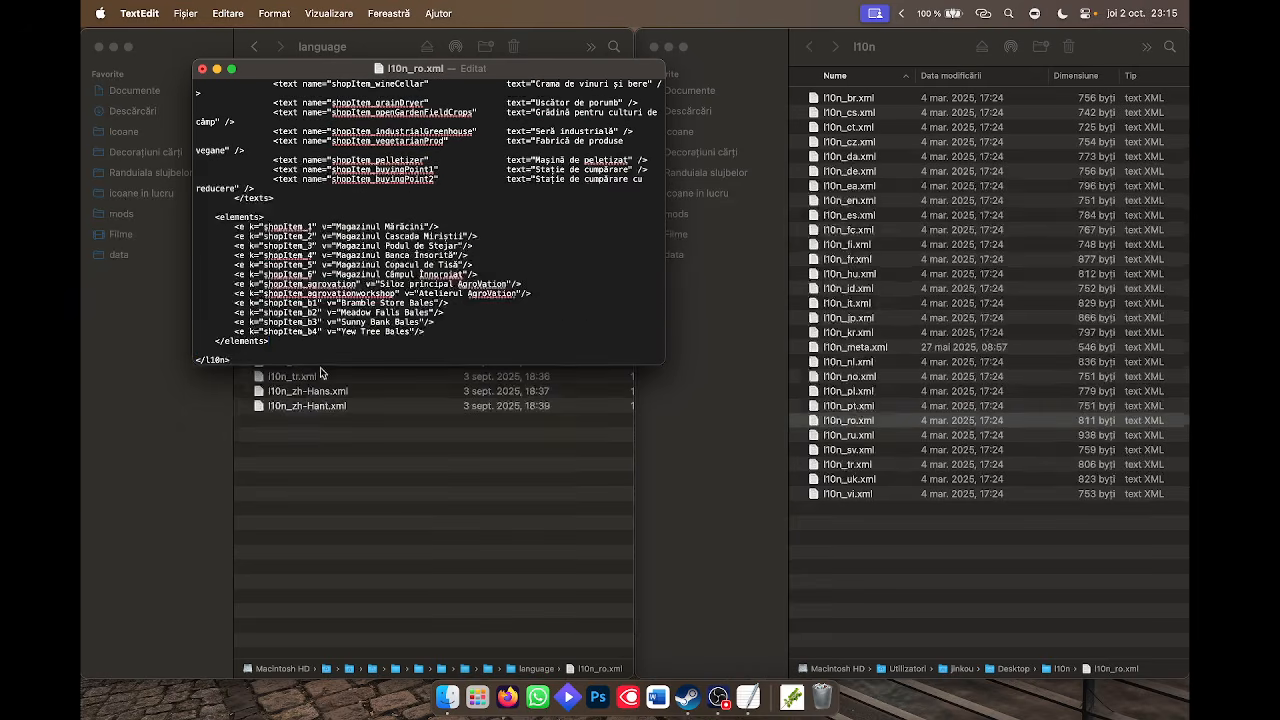
{"action": "key", "text": "super+s"}
{"action": "key", "text": "super+q"}
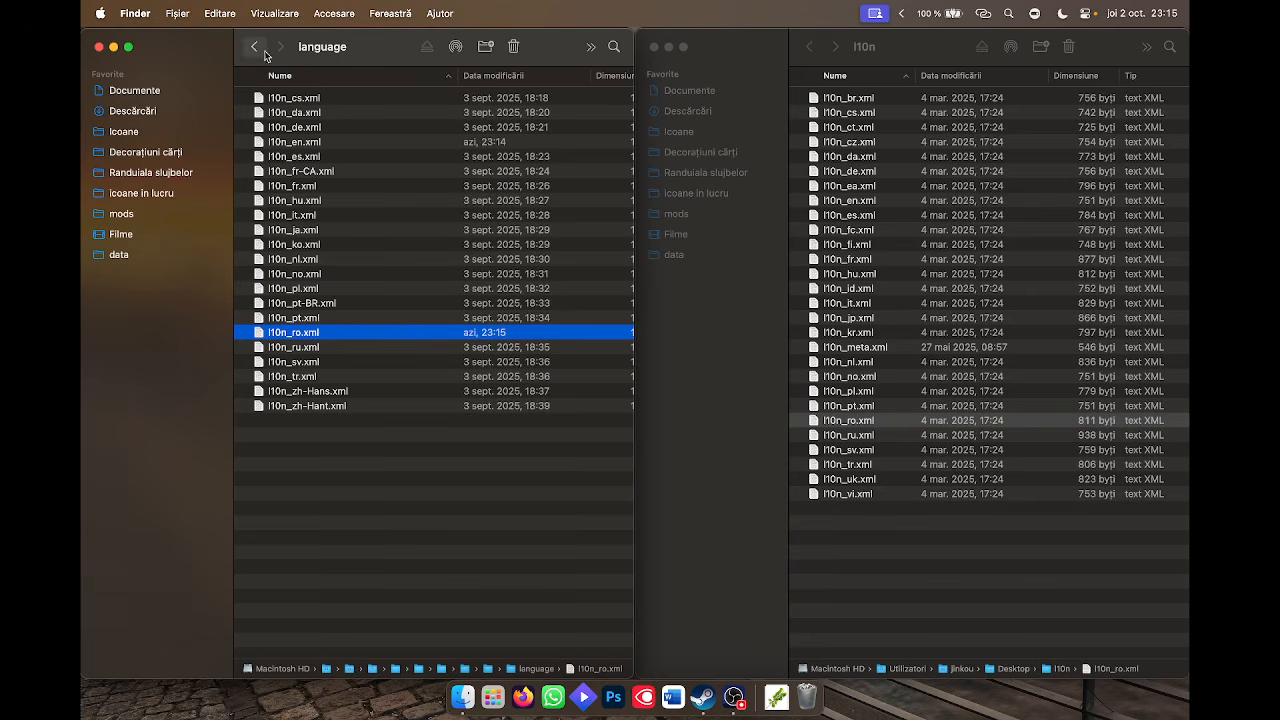
Go back to the parent multifruit folder and launch Farming Simulator 25.
{"action": "left_click", "coordinate": [260, 50]}
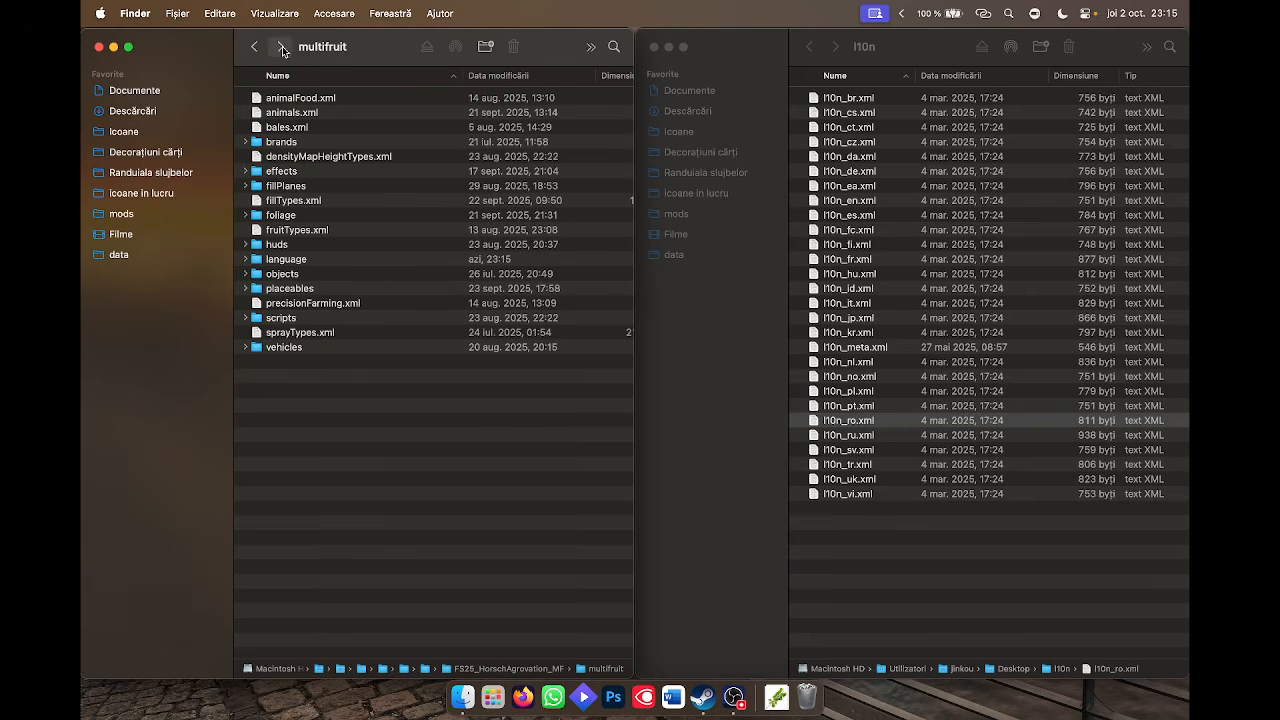
{"action": "right_click", "coordinate": [700, 694]}
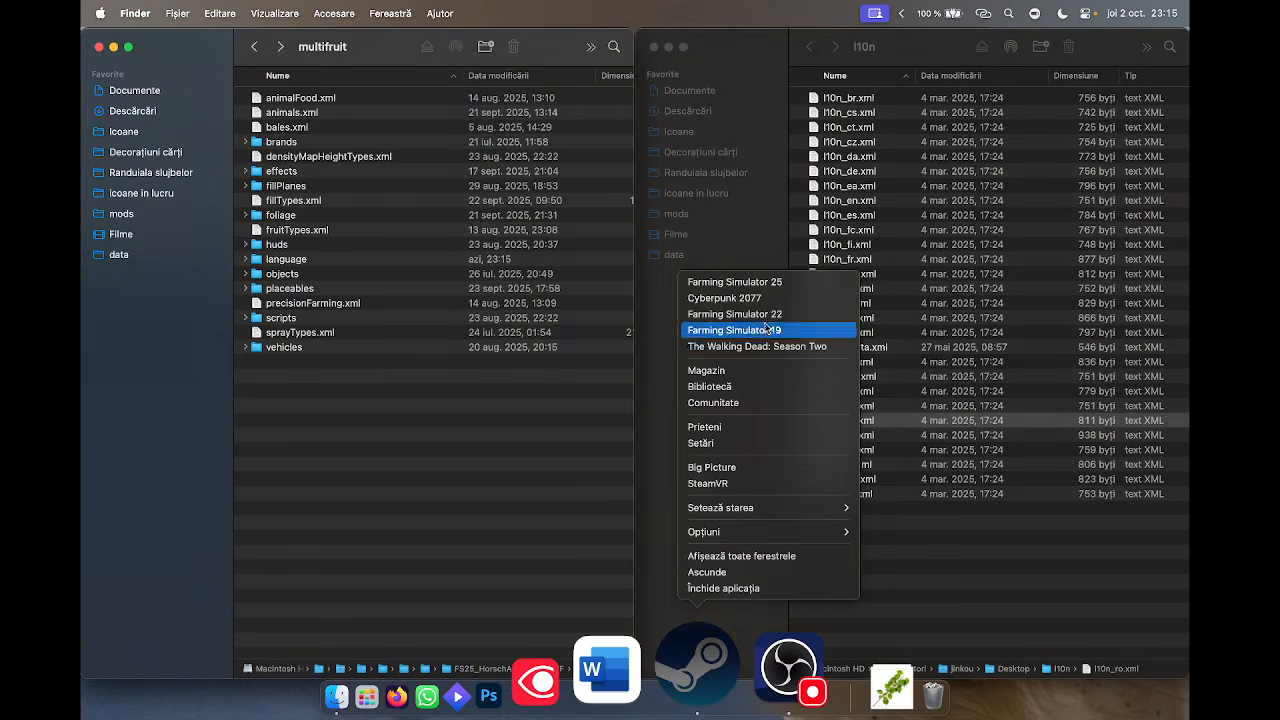
{"action": "left_click", "coordinate": [760, 283]}
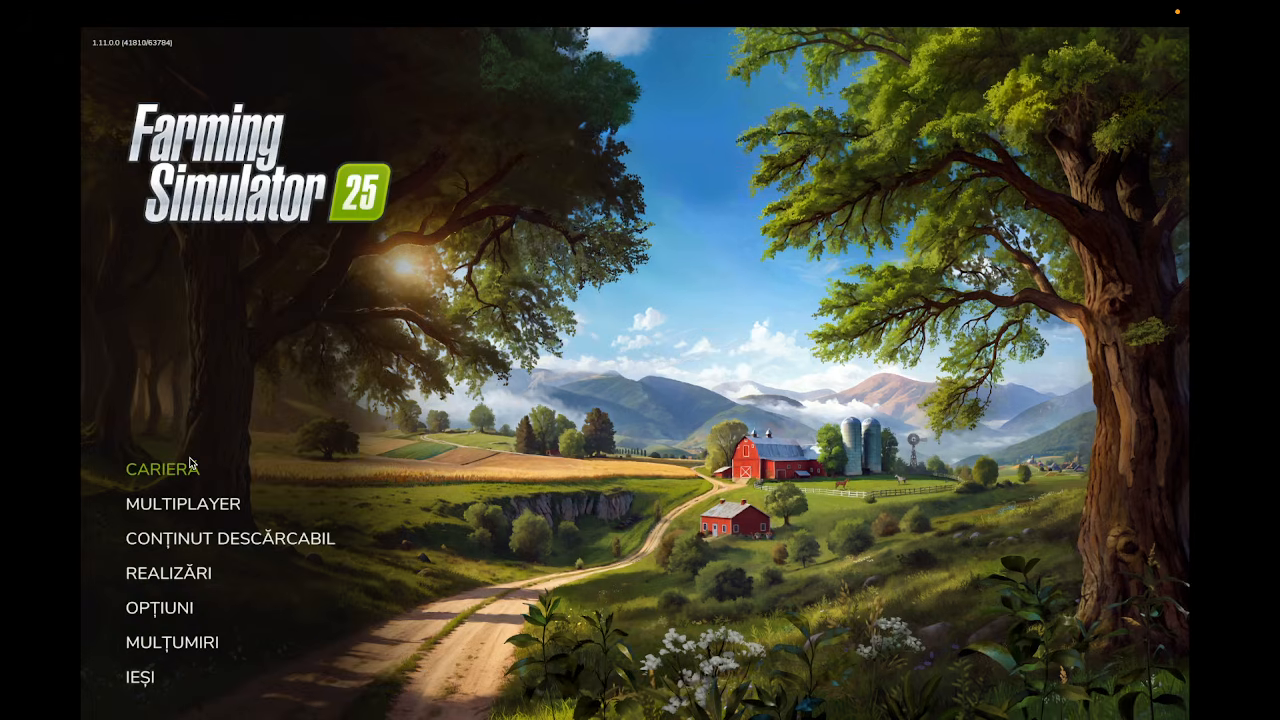
Set up a new career on the HORSCH AgroVation Multifruit map with the guided introductory tour turned off.
{"action": "left_click", "coordinate": [194, 465]}
{"action": "left_click", "coordinate": [443, 547]}
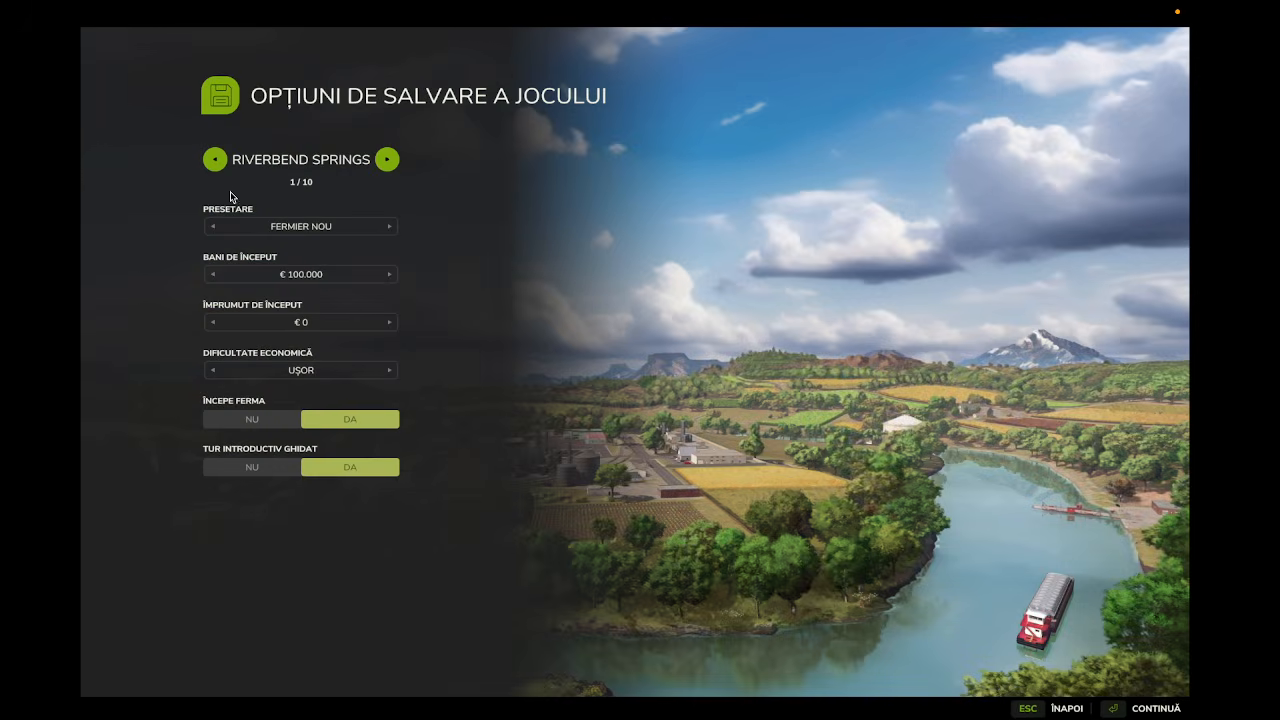
{"action": "left_click", "coordinate": [214, 159]}
{"action": "left_click", "coordinate": [214, 159]}
{"action": "left_click", "coordinate": [214, 159]}
{"action": "left_click", "coordinate": [214, 159]}
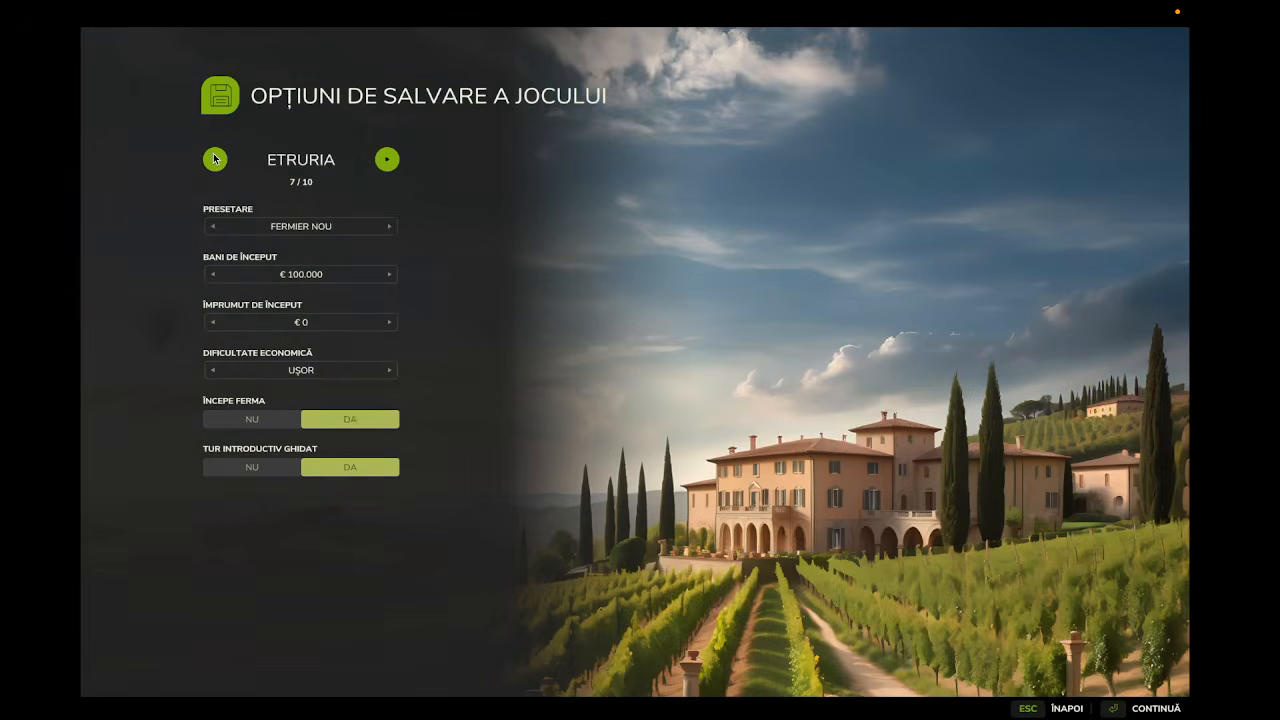
{"action": "left_click", "coordinate": [214, 159]}
{"action": "left_click", "coordinate": [214, 159]}
{"action": "left_click", "coordinate": [214, 159]}
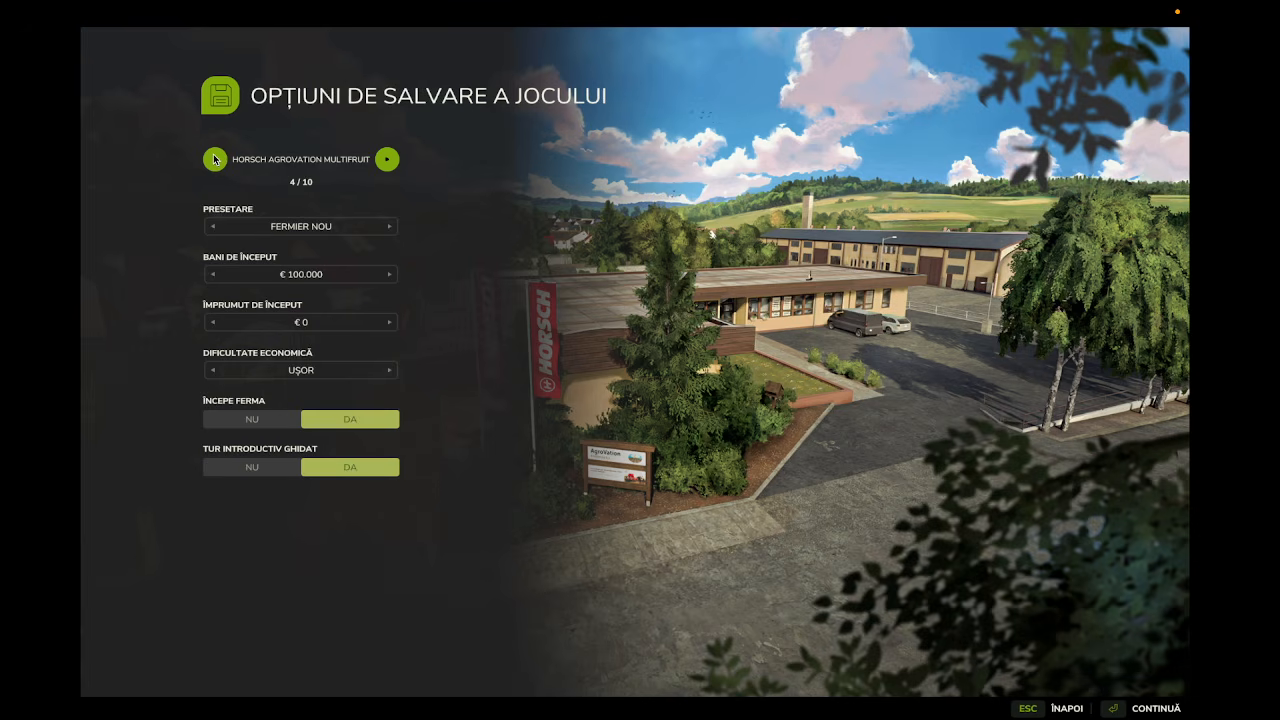
{"action": "left_click", "coordinate": [282, 472]}
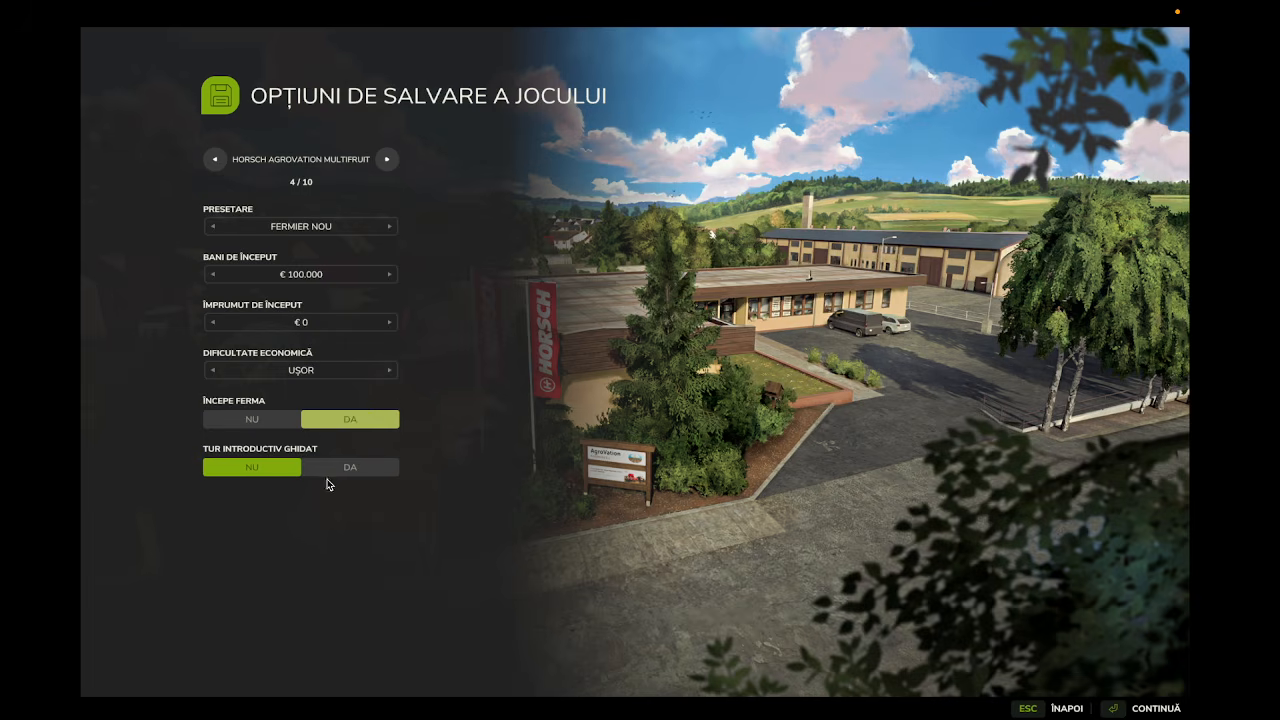
Start the new career with all installed mods and DLC selected, and accept the default character.
{"action": "left_click", "coordinate": [1160, 708]}
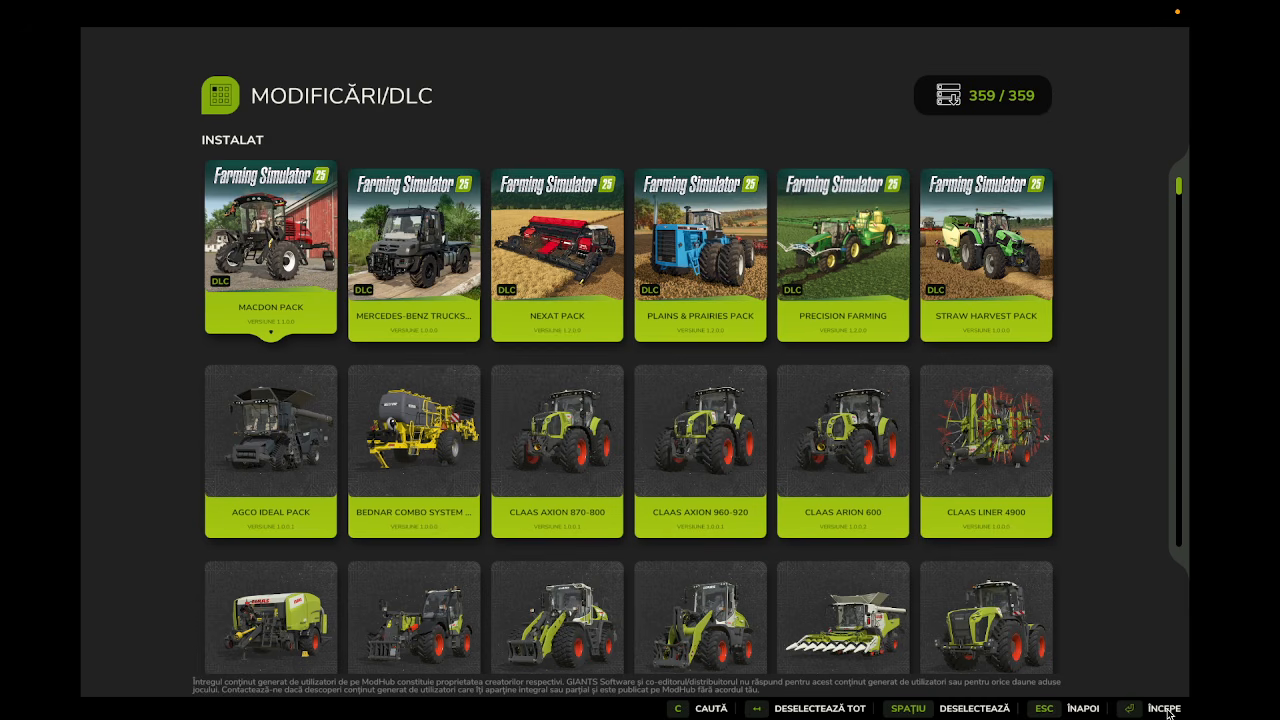
{"action": "left_click", "coordinate": [1164, 708]}
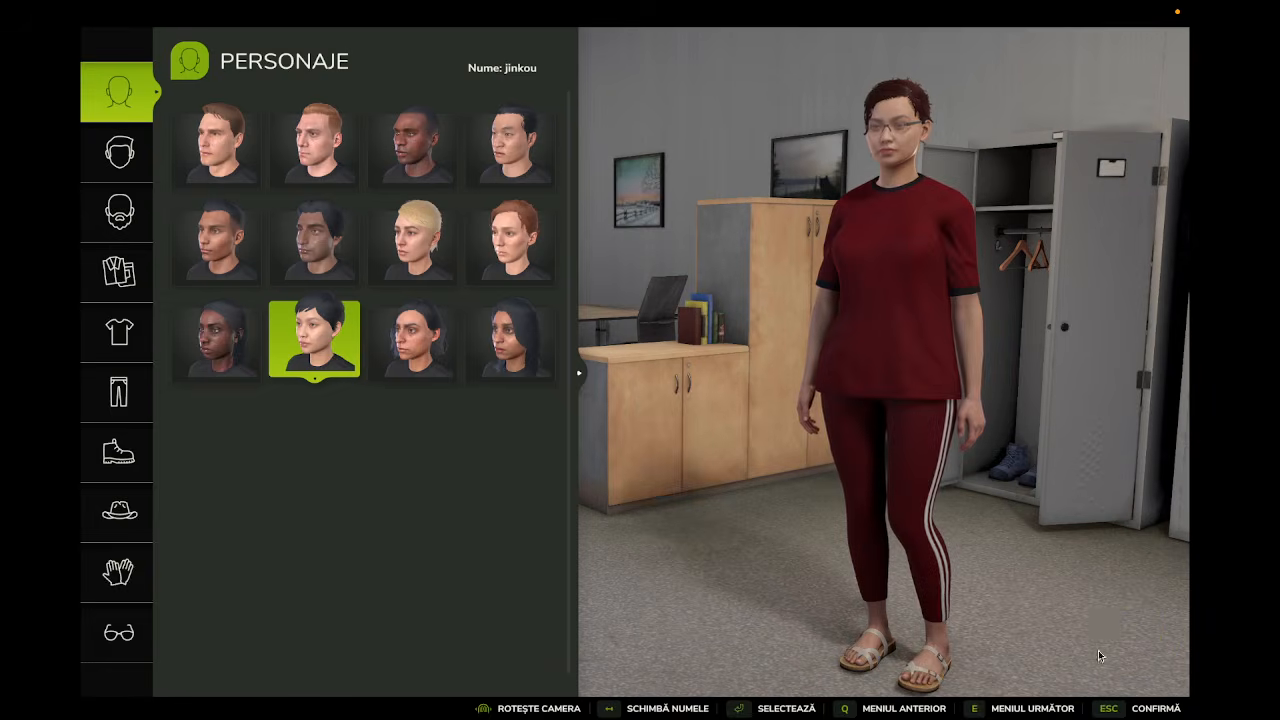
{"action": "left_click", "coordinate": [1124, 712]}
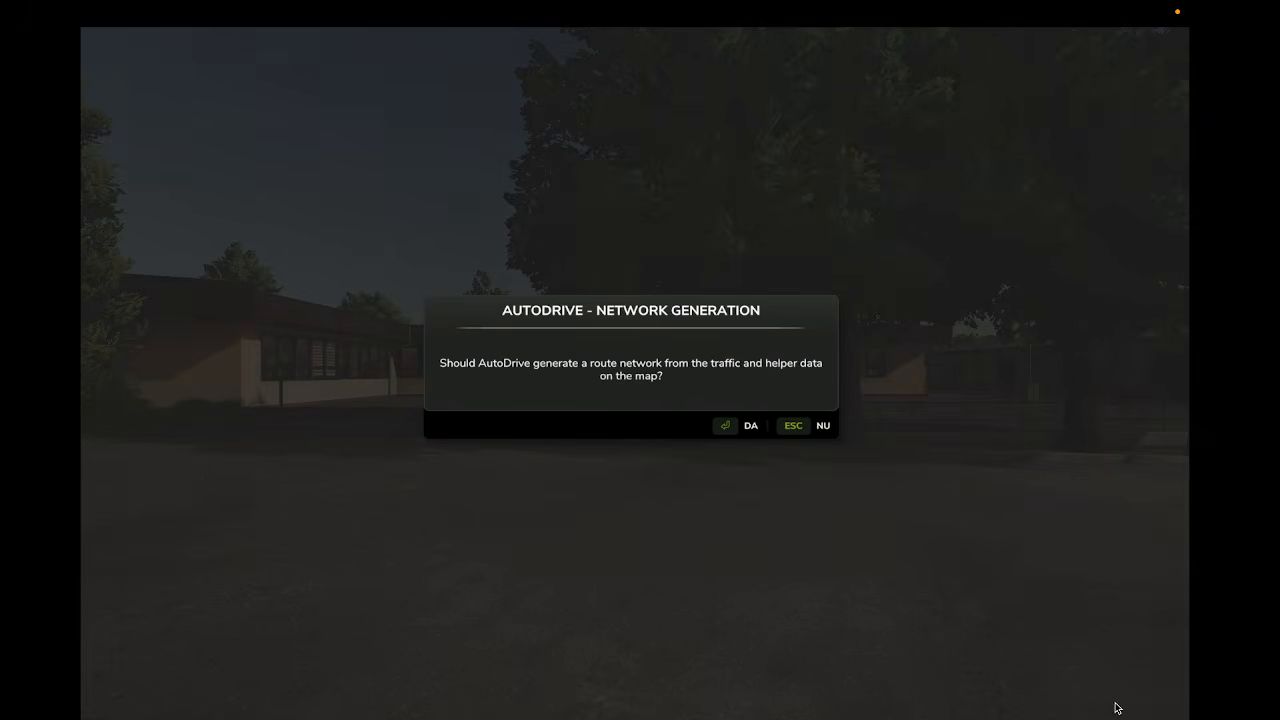
Decline AutoDrive's route network generation and open the in-game price overview to check the selling point names.
{"action": "left_click", "coordinate": [802, 426]}
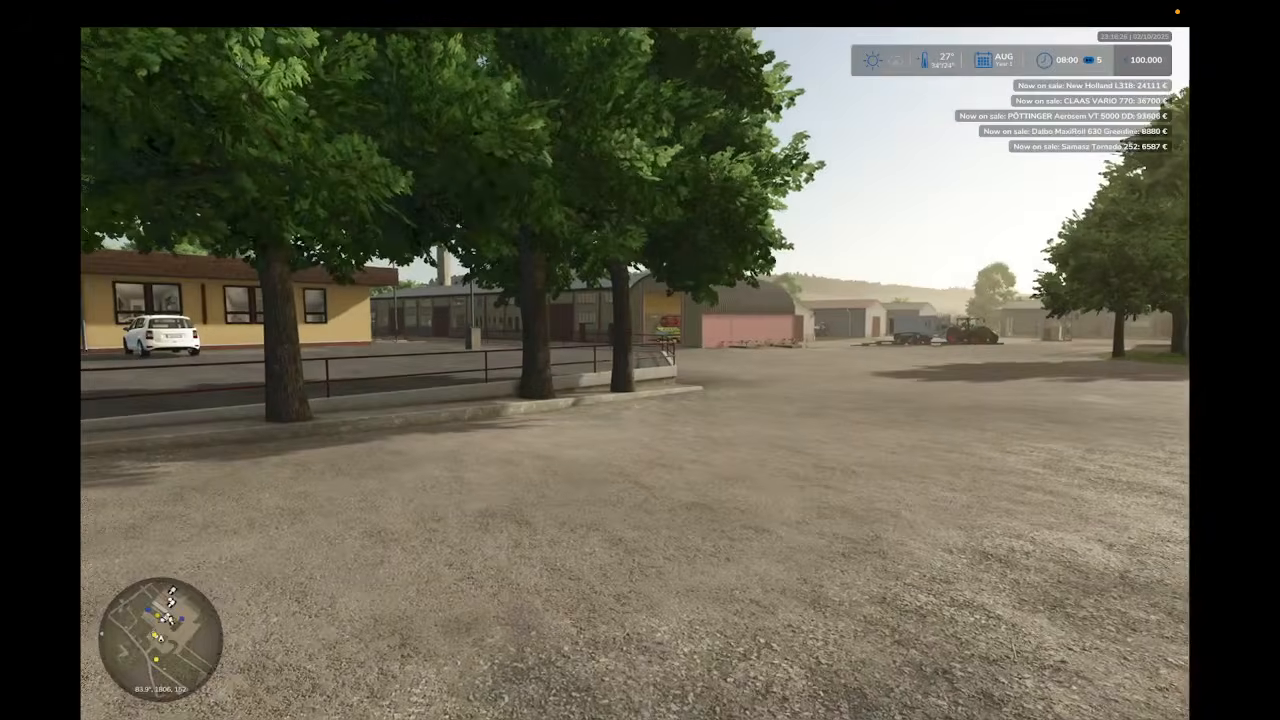
{"action": "key", "text": "Escape"}
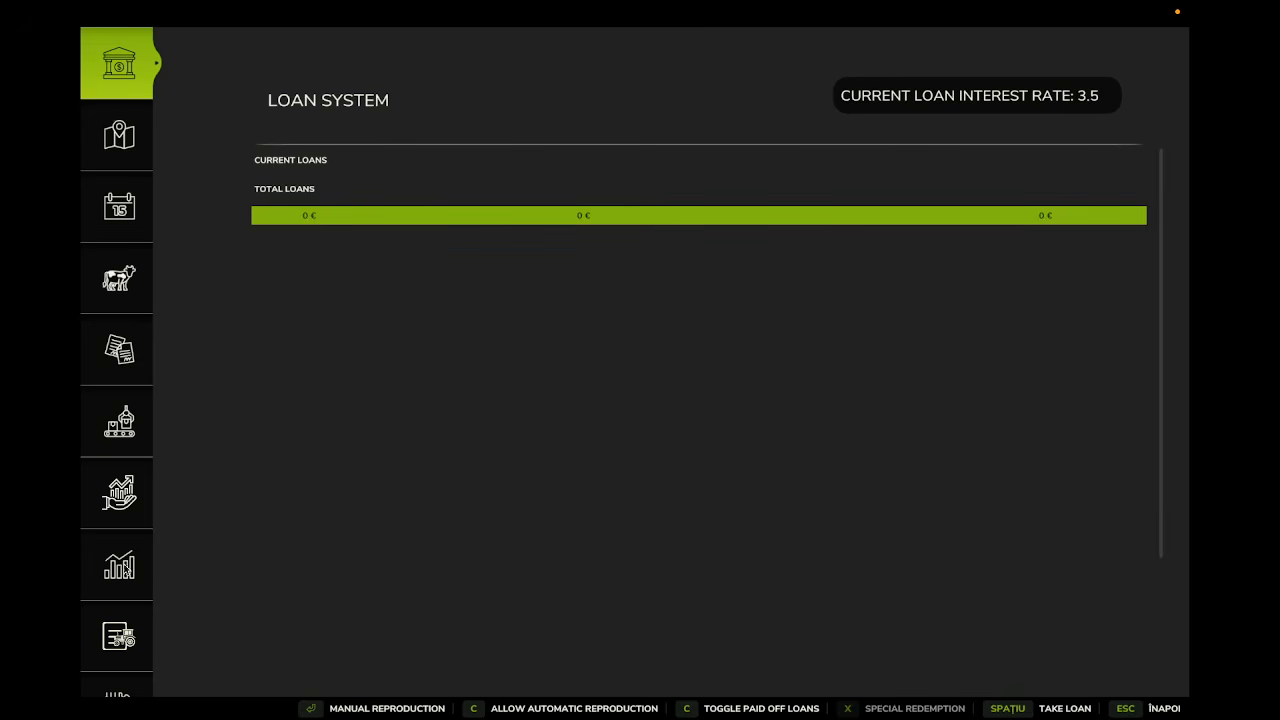
{"action": "left_click", "coordinate": [124, 568]}
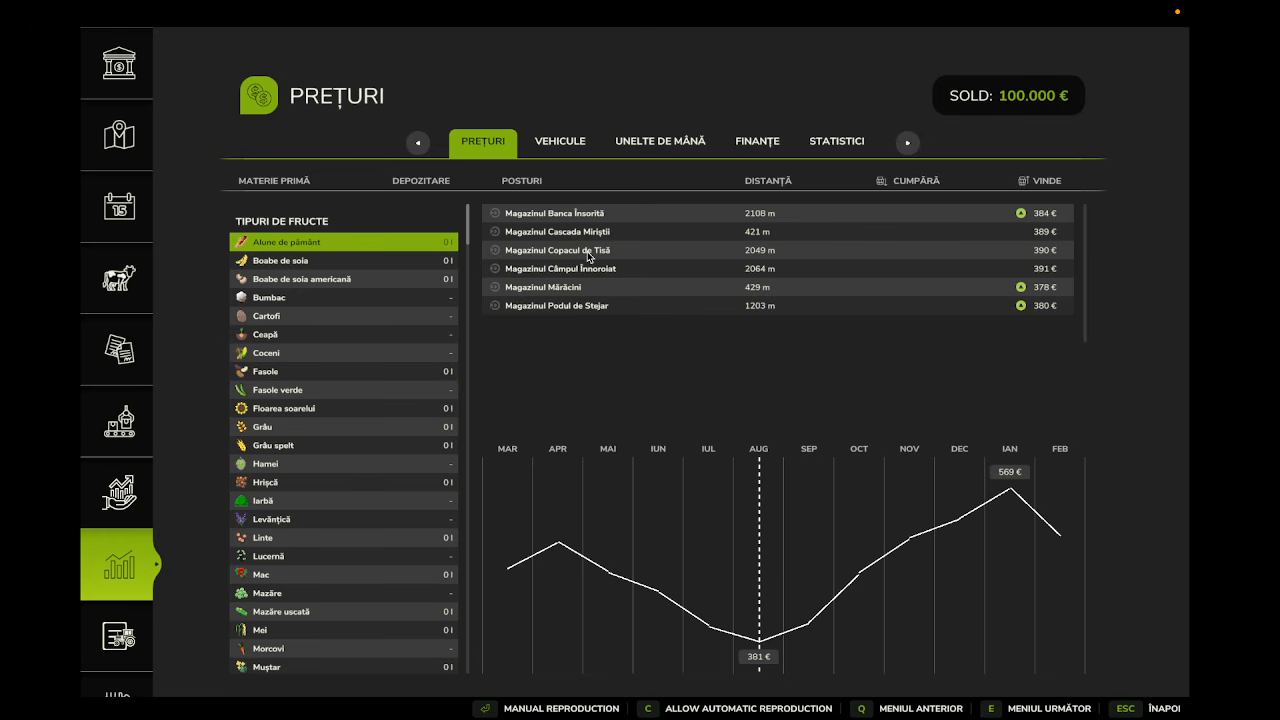
Switch to Finder, open the language folder, and review the shop item names in the l10n folder's l10n_ro.xml before closing it.
{"action": "key", "text": "ctrl+Left"}
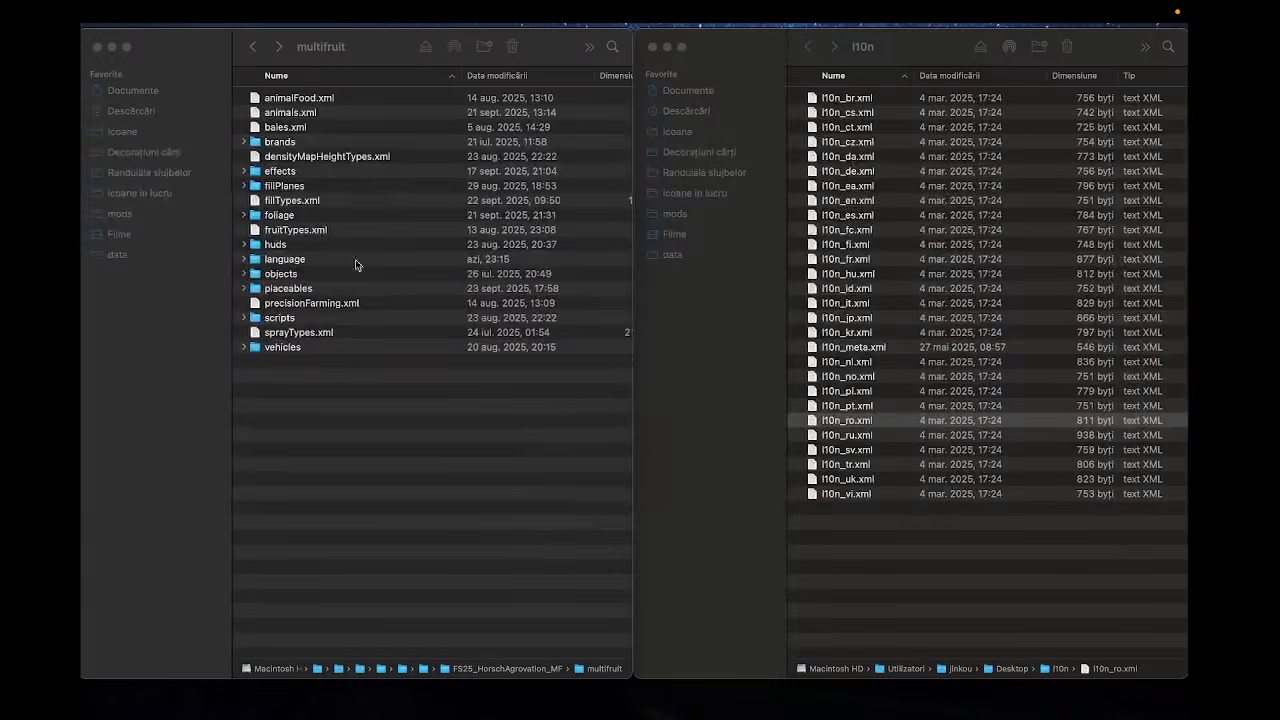
{"action": "double_click", "coordinate": [299, 260]}
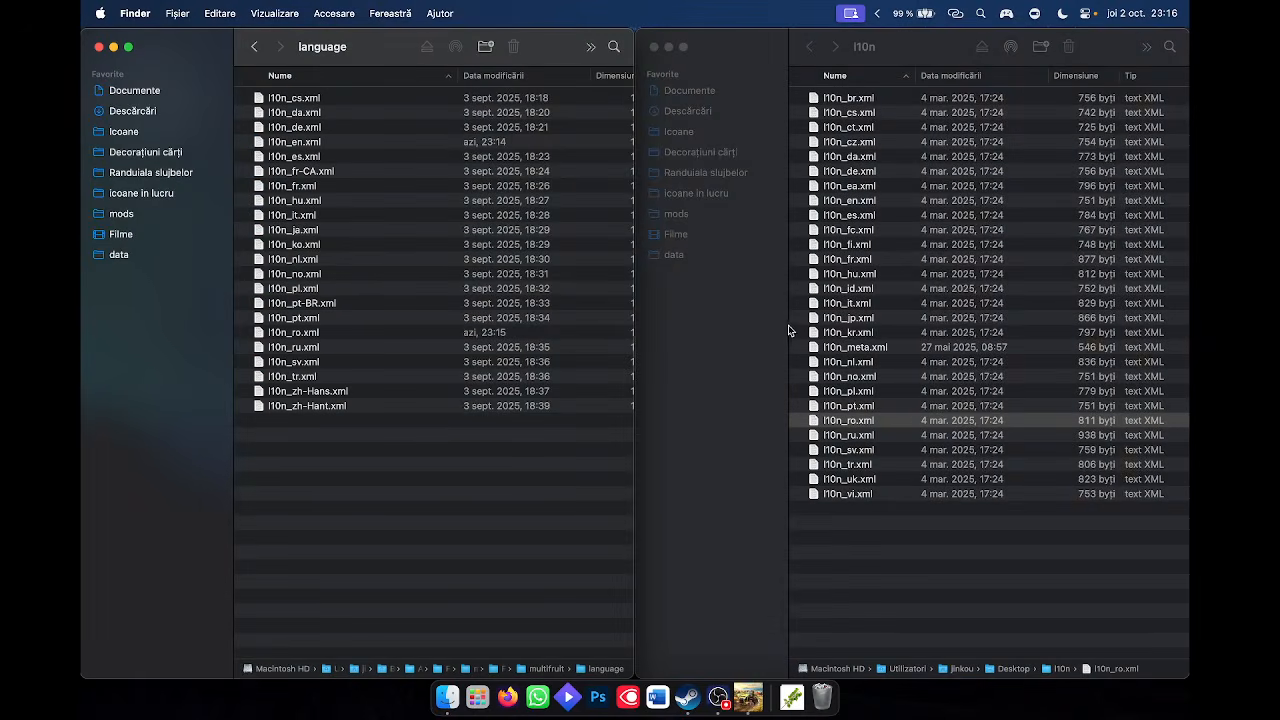
{"action": "left_click", "coordinate": [865, 421]}
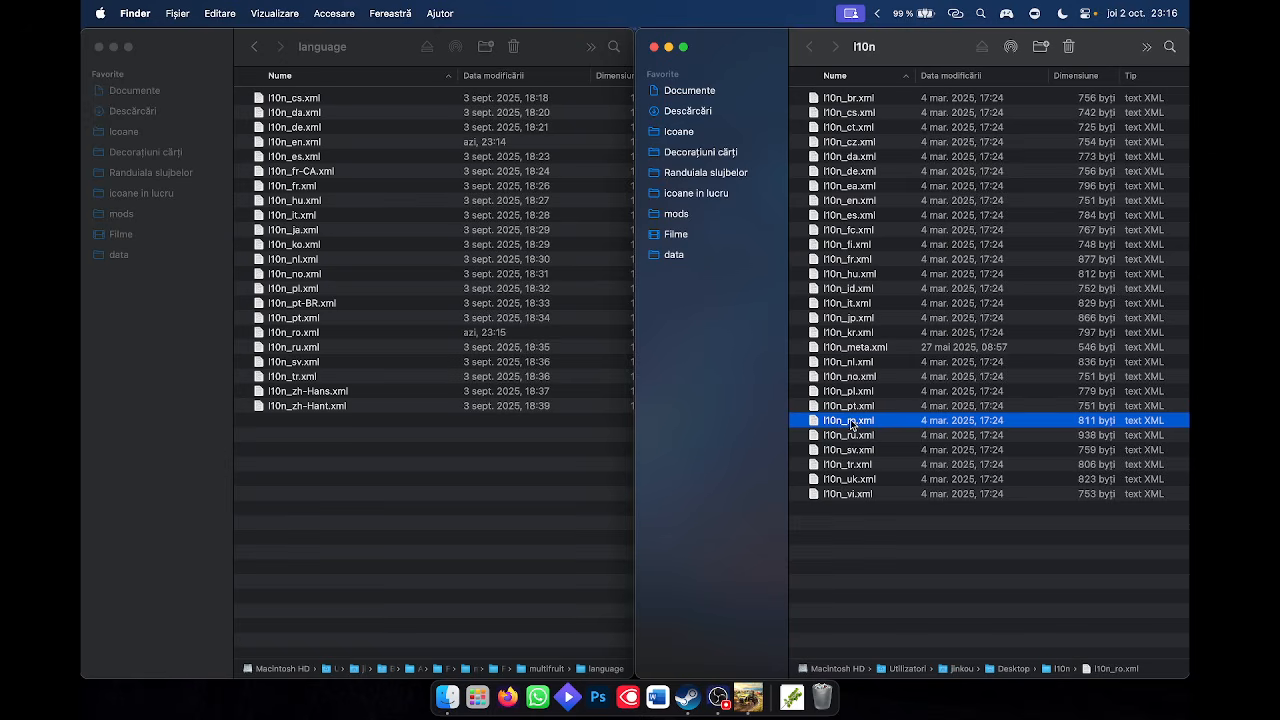
{"action": "double_click", "coordinate": [851, 424]}
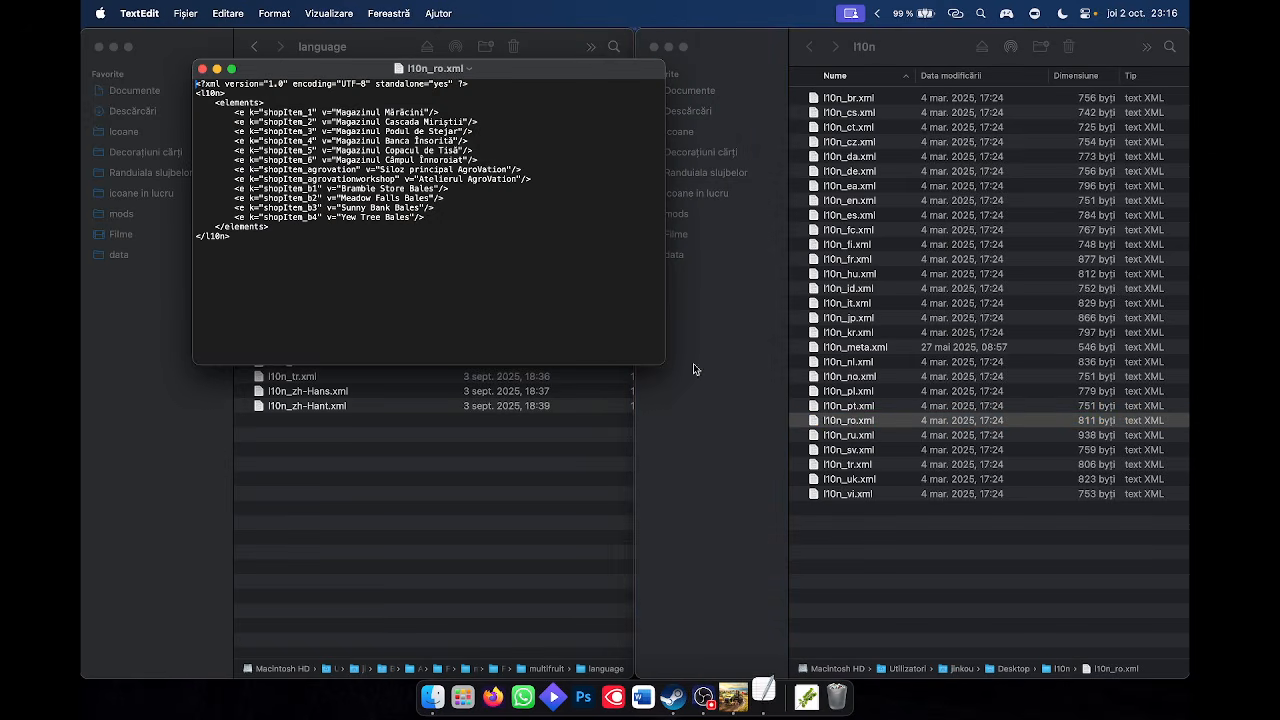
{"action": "scroll", "coordinate": [364, 177], "scroll_direction": "up", "scroll_amount": 5}
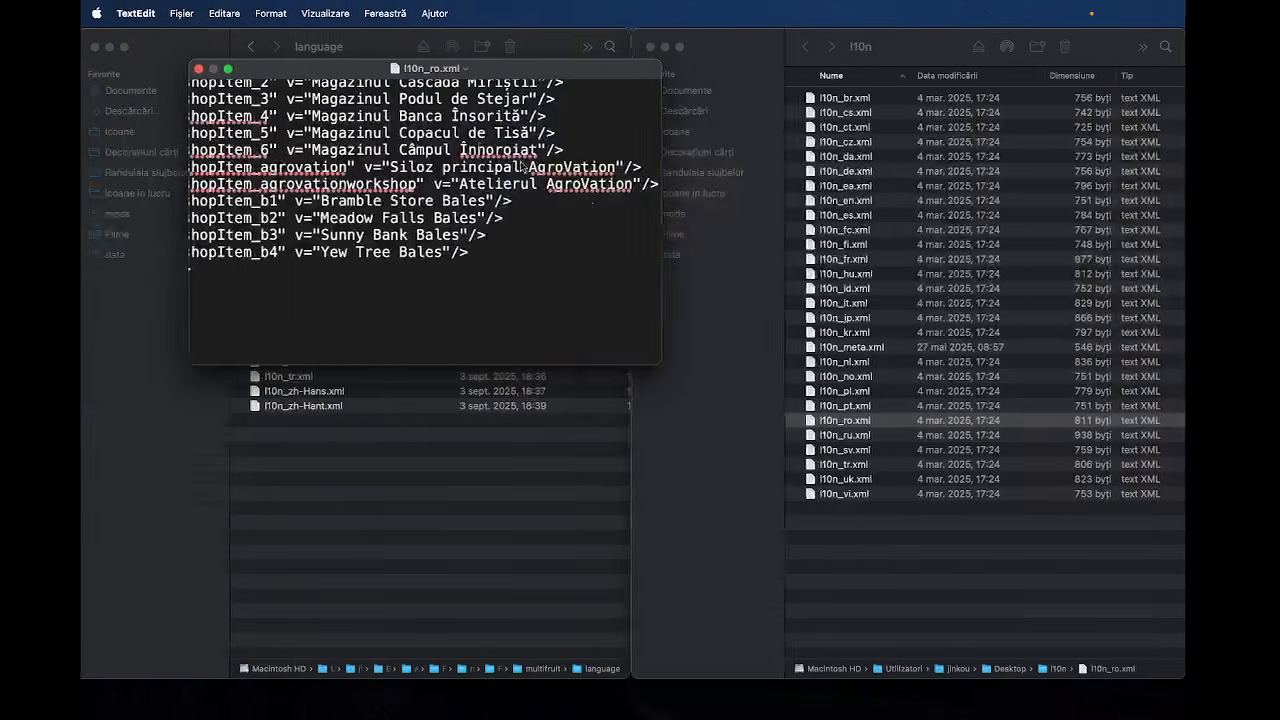
{"action": "left_click", "coordinate": [202, 69]}
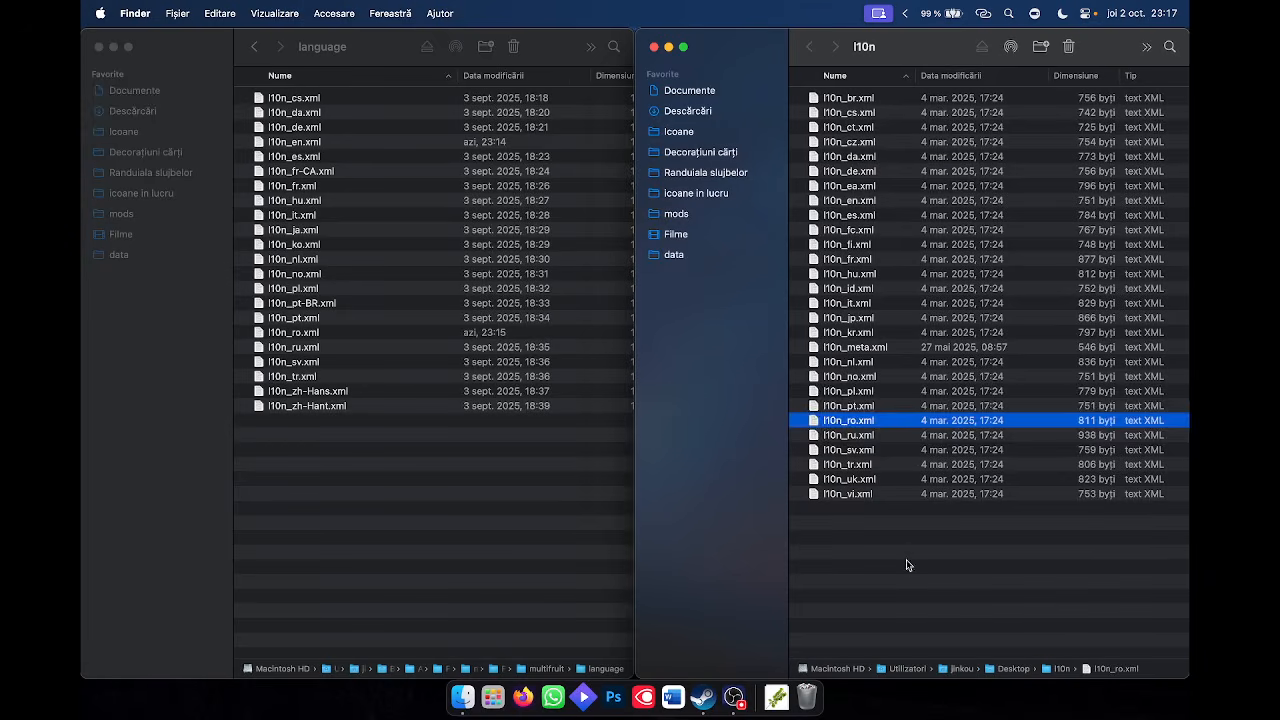
Close the l10n folder window and return from the language folder to the mods folder.
{"action": "left_click", "coordinate": [906, 565]}
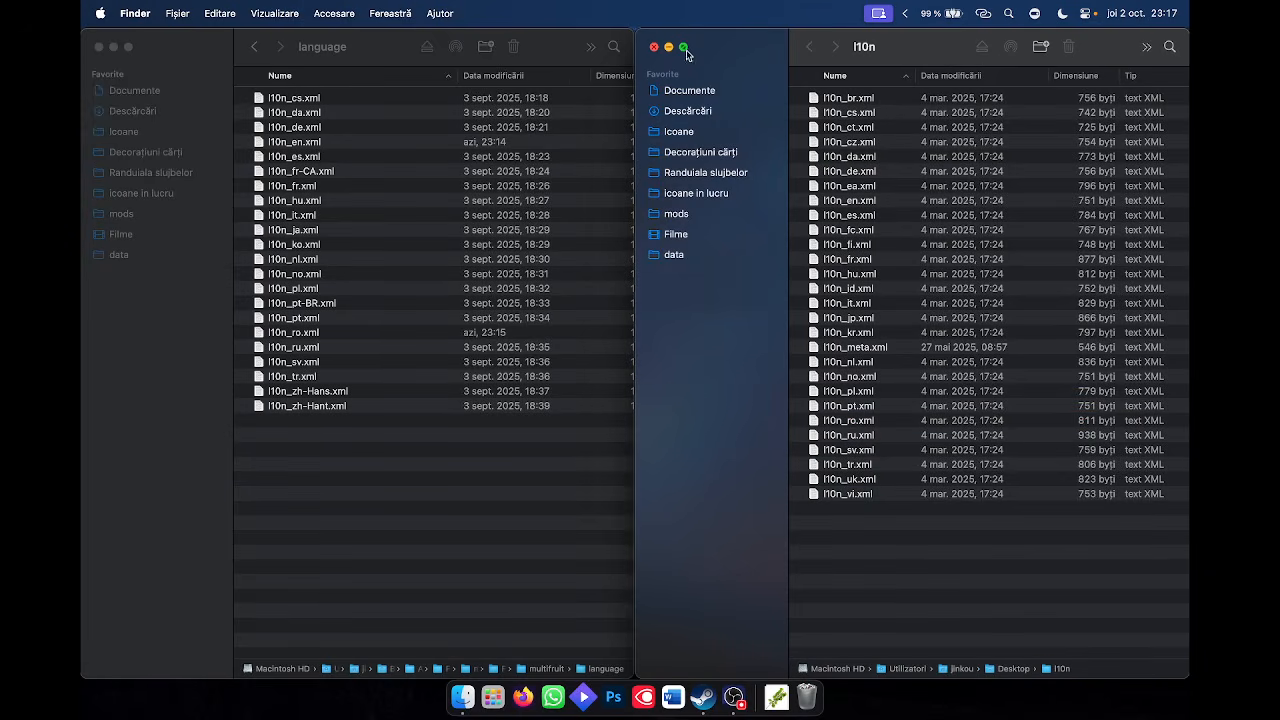
{"action": "left_click", "coordinate": [654, 47]}
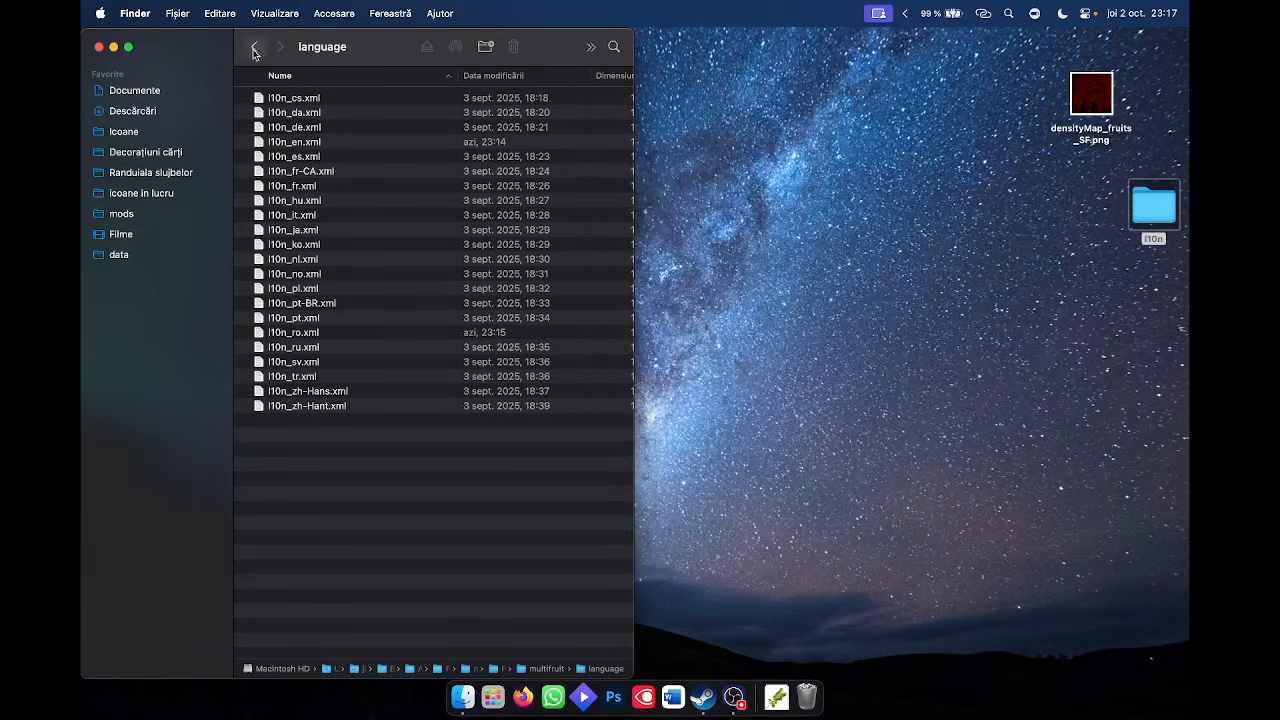
{"action": "left_click", "coordinate": [254, 47]}
{"action": "left_click", "coordinate": [254, 47]}
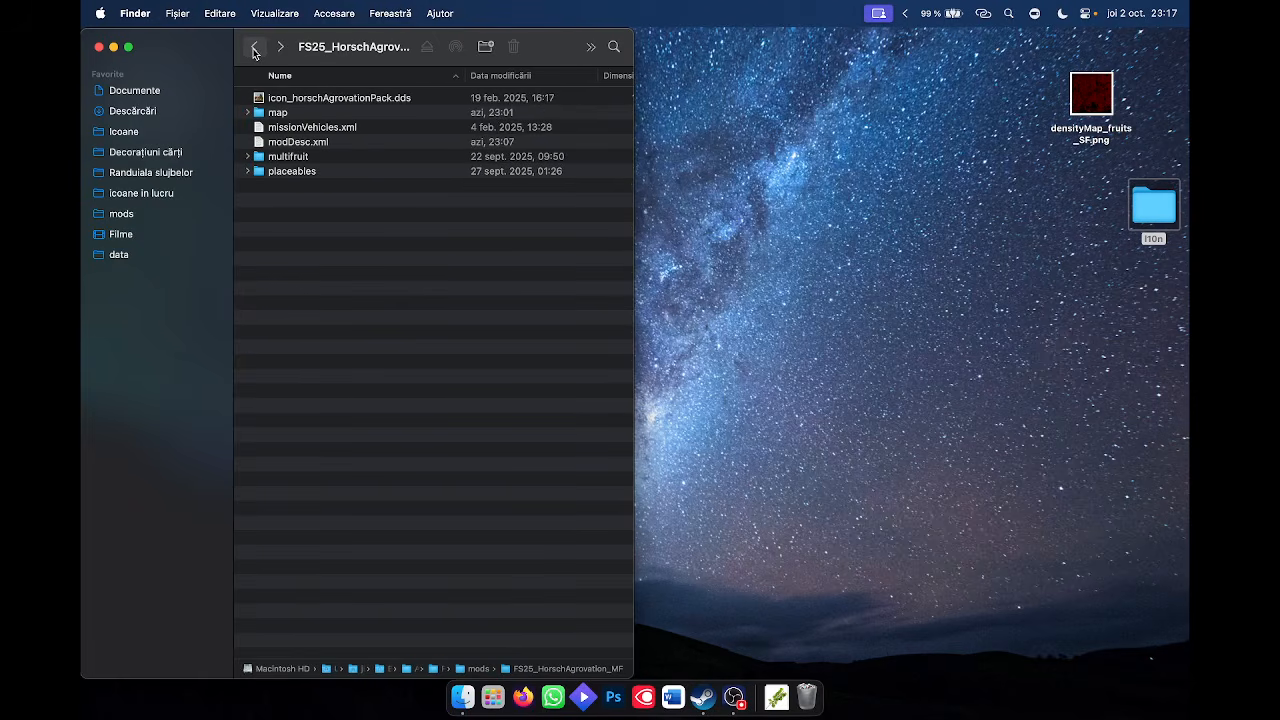
{"action": "left_click", "coordinate": [254, 47]}
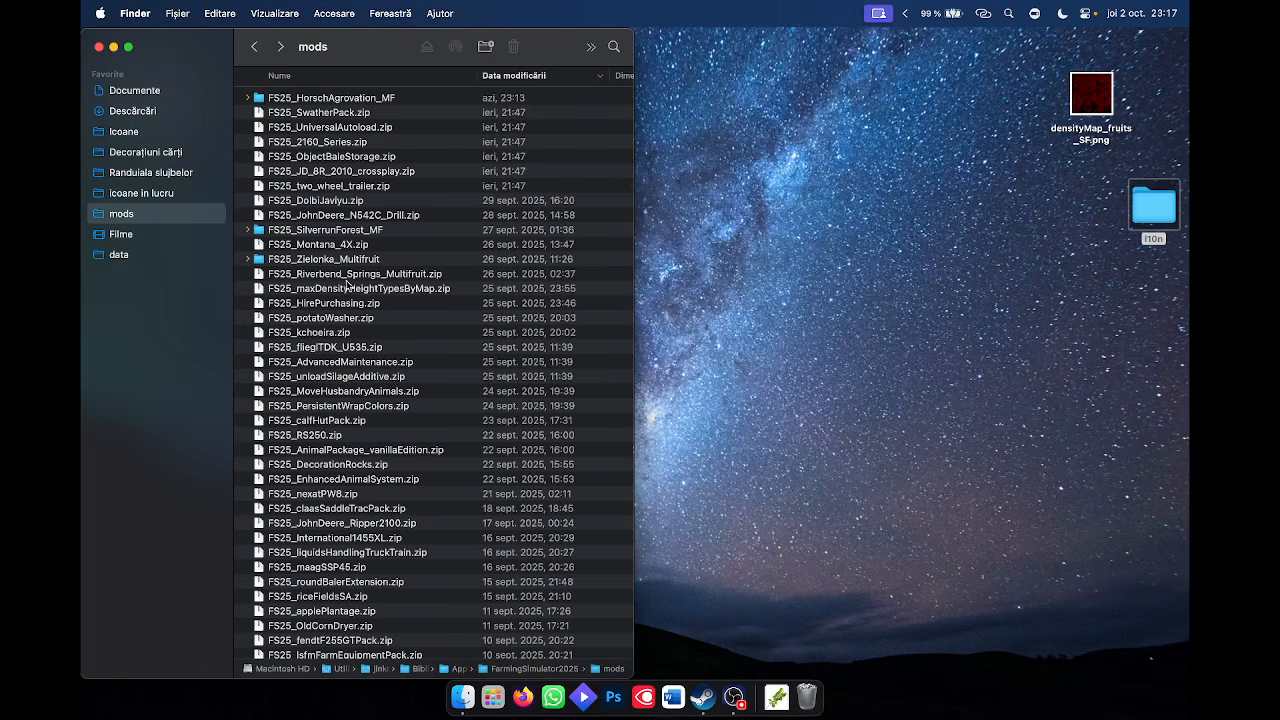
Recover FS25_MultifruitPack_PREFAB from the Trash to the desktop and put FS25_Etruria back in the mods folder.
{"action": "scroll", "coordinate": [343, 549], "scroll_direction": "down", "scroll_amount": 10}
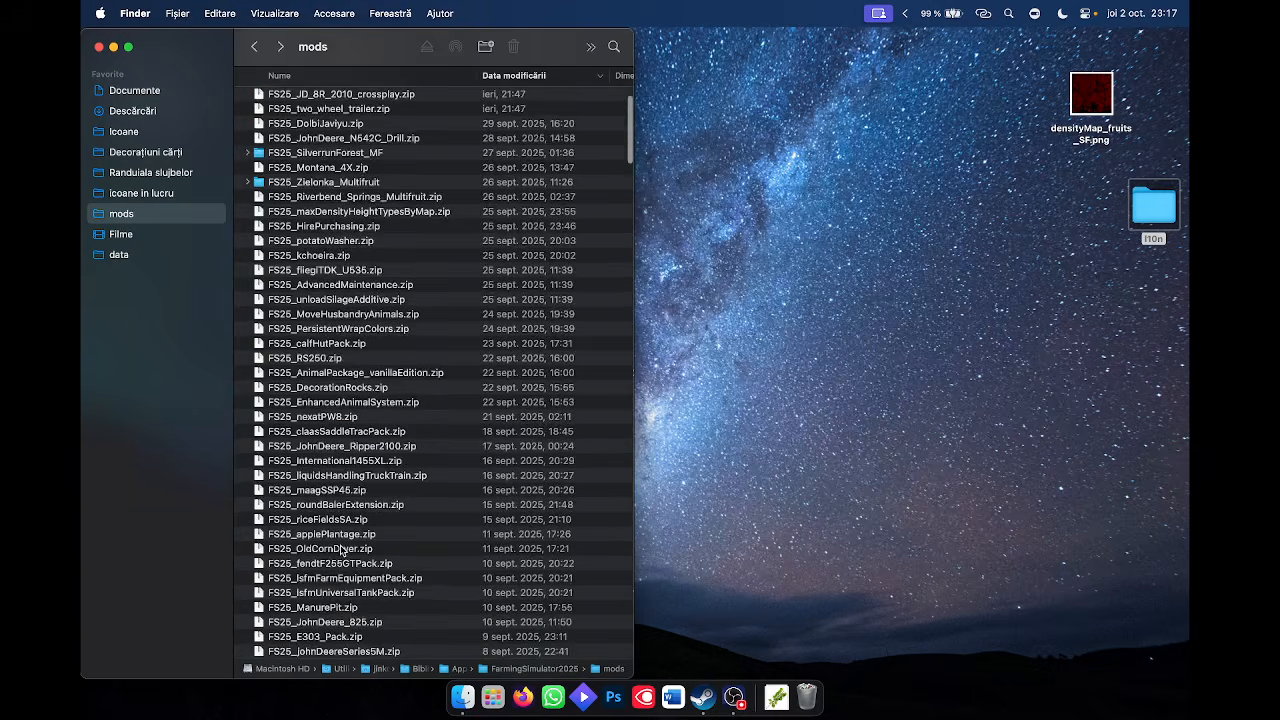
{"action": "left_click", "coordinate": [796, 670]}
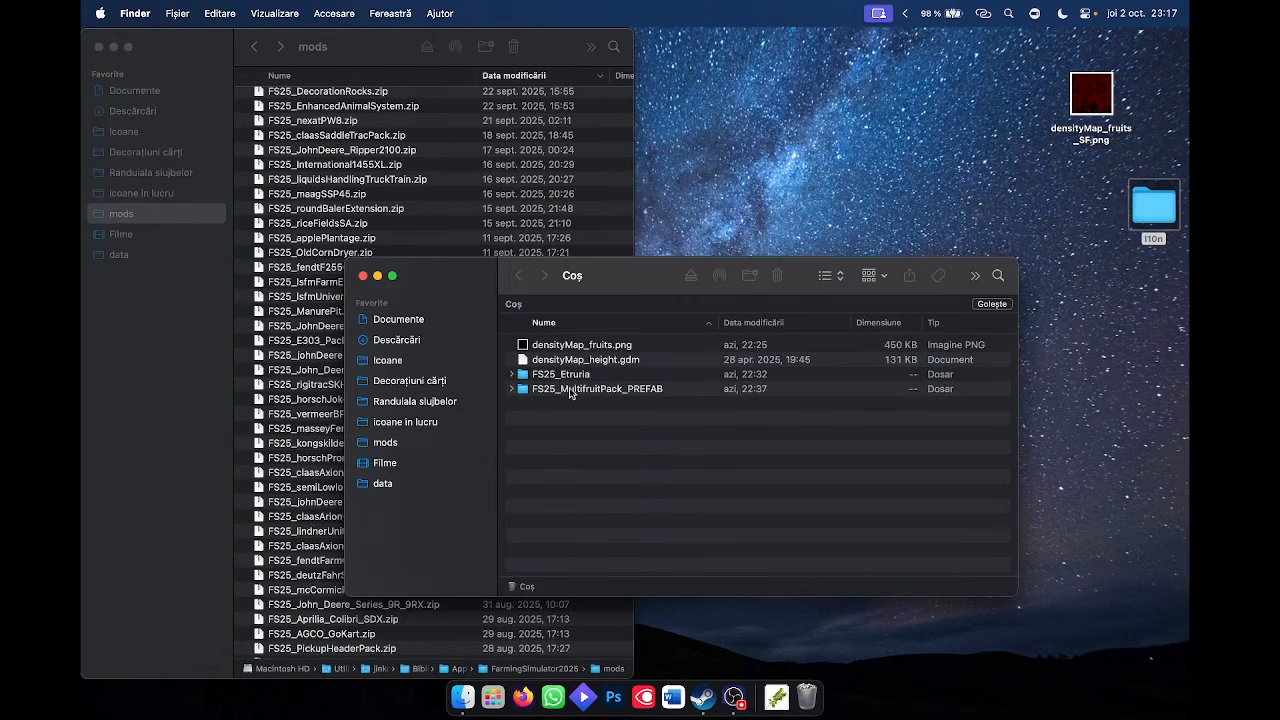
{"action": "left_click_drag", "start_coordinate": [571, 393], "coordinate": [1155, 325]}
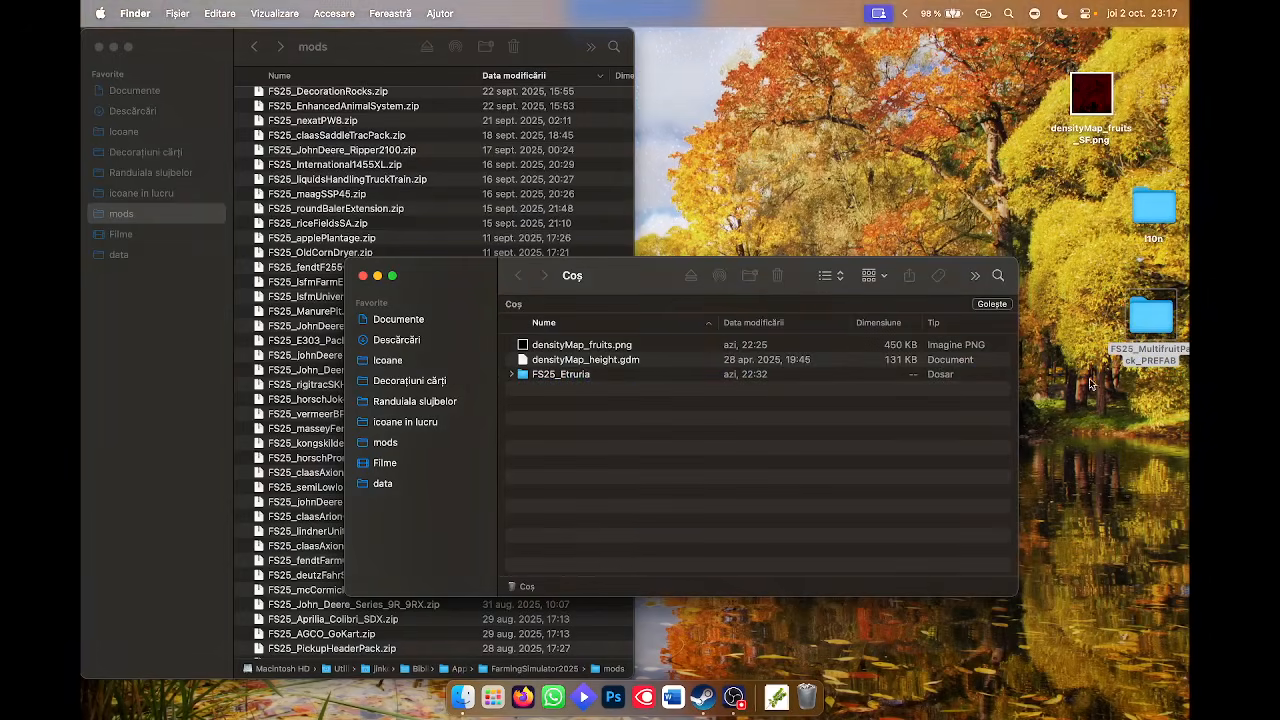
{"action": "right_click", "coordinate": [535, 376]}
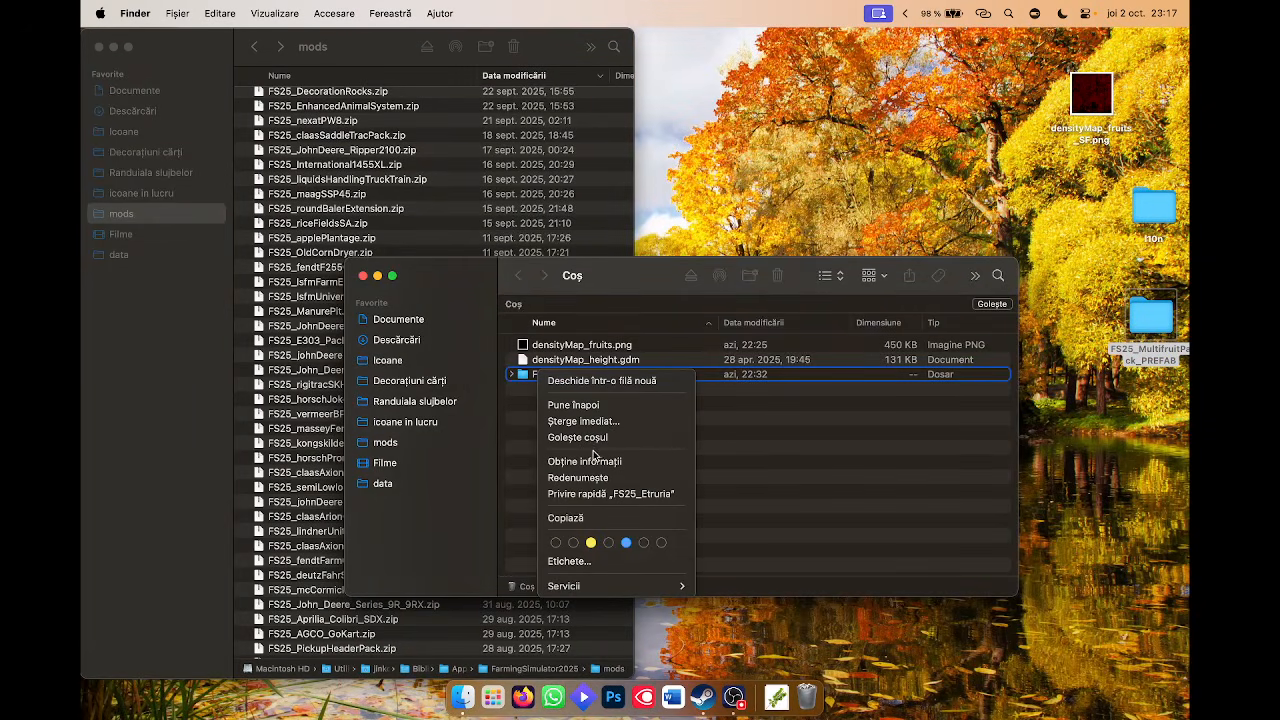
{"action": "left_click", "coordinate": [573, 405]}
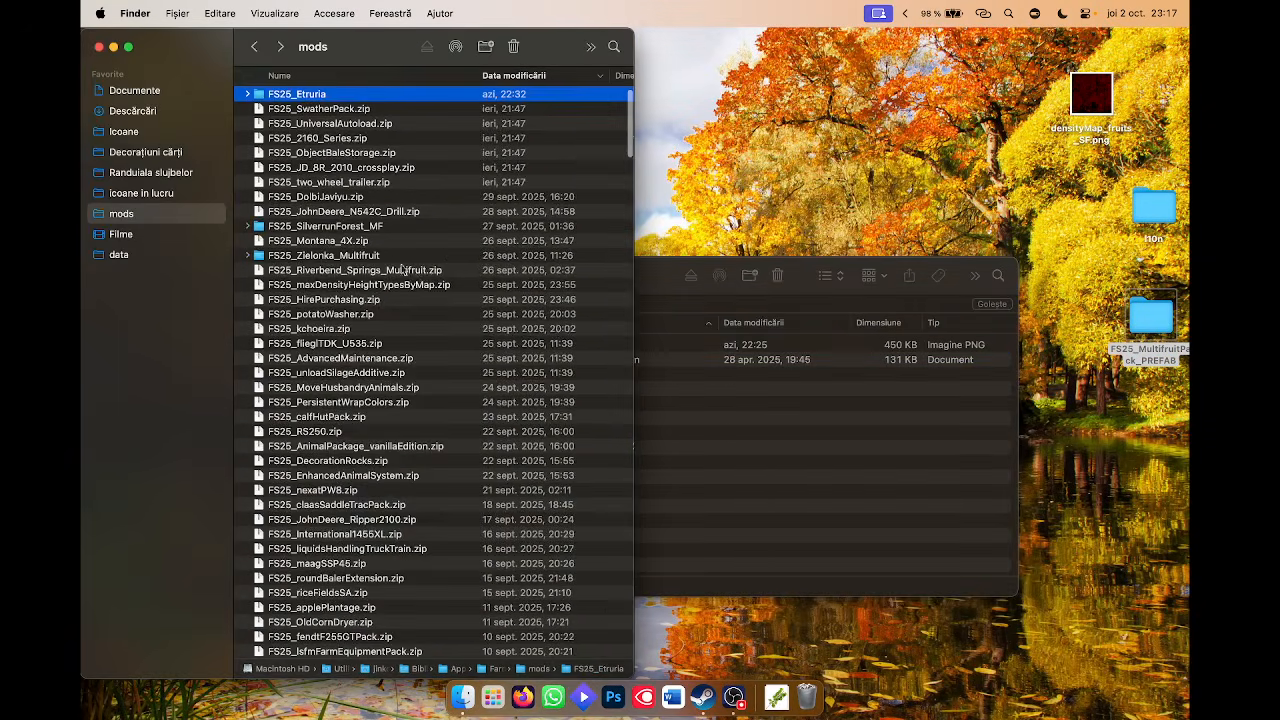
Open the restored FS25_Etruria folder and the desktop's FS25_MultifruitPack_PREFAB folder in separate windows.
{"action": "scroll", "coordinate": [402, 270], "scroll_direction": "up", "scroll_amount": 1}
{"action": "left_click", "coordinate": [300, 125]}
{"action": "left_click", "coordinate": [300, 118]}
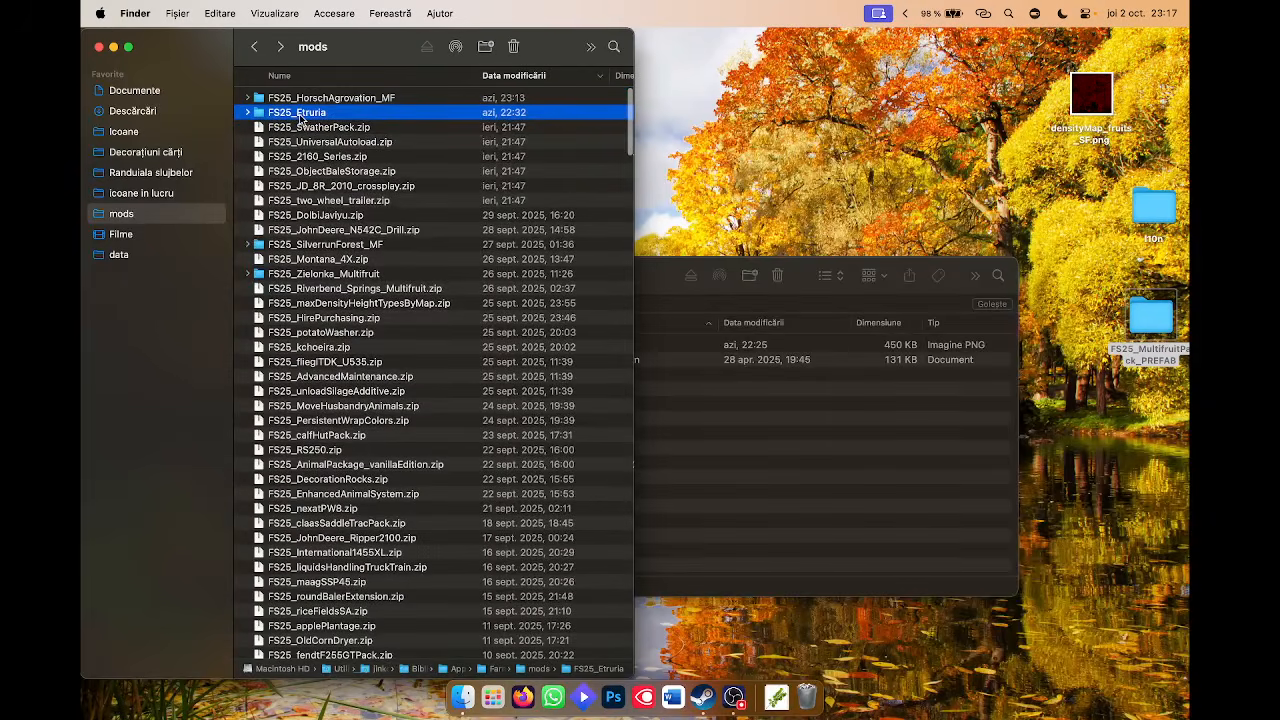
{"action": "double_click", "coordinate": [300, 118]}
{"action": "double_click", "coordinate": [1151, 322]}
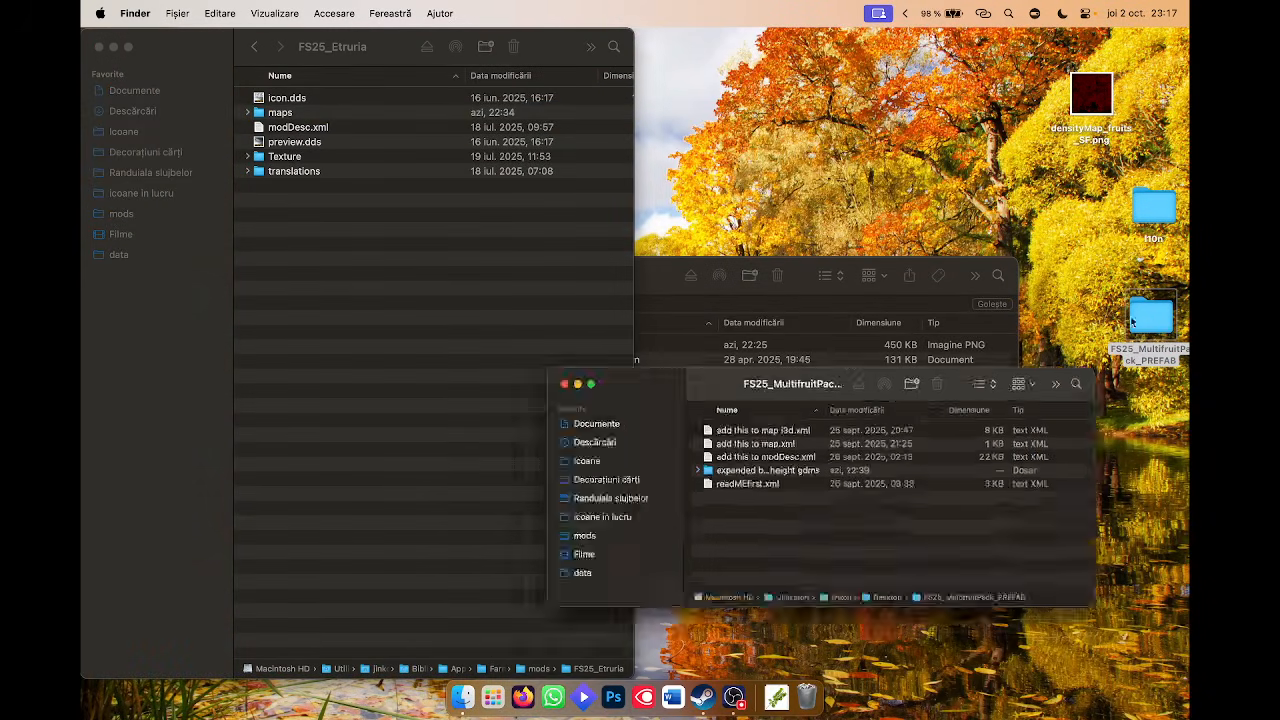
{"action": "right_click", "coordinate": [348, 288]}
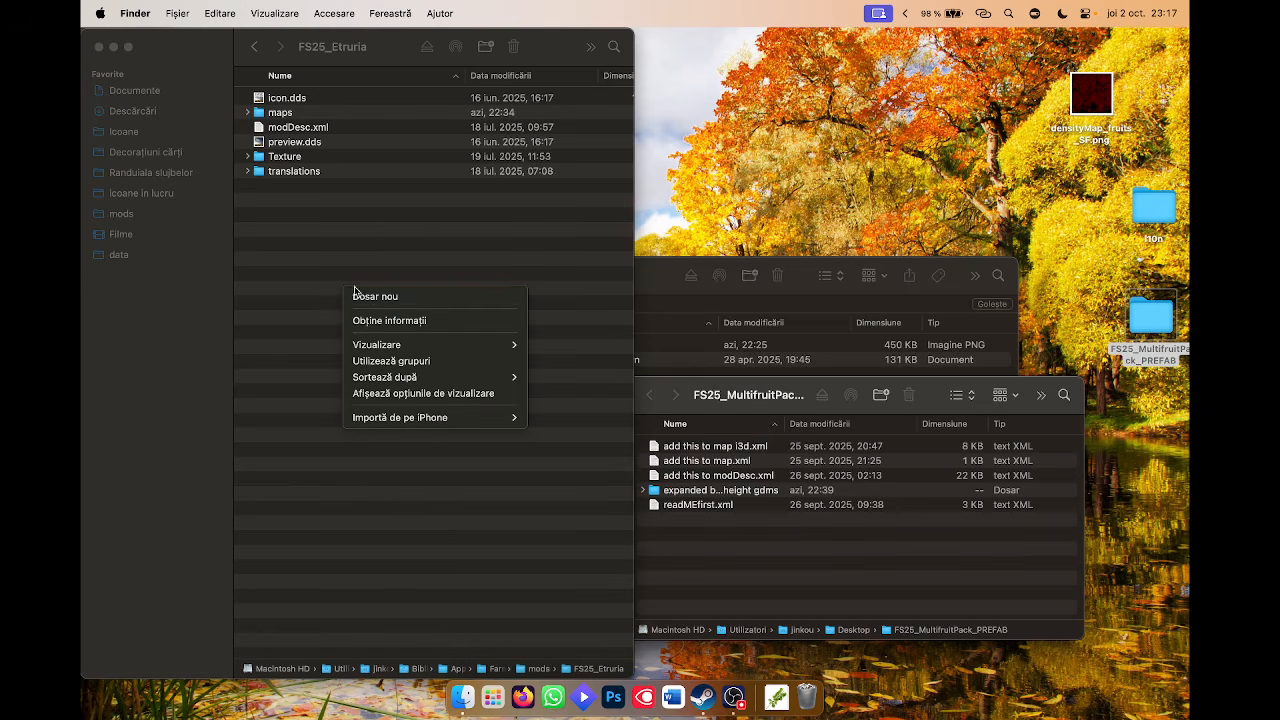
{"action": "left_click", "coordinate": [378, 294]}
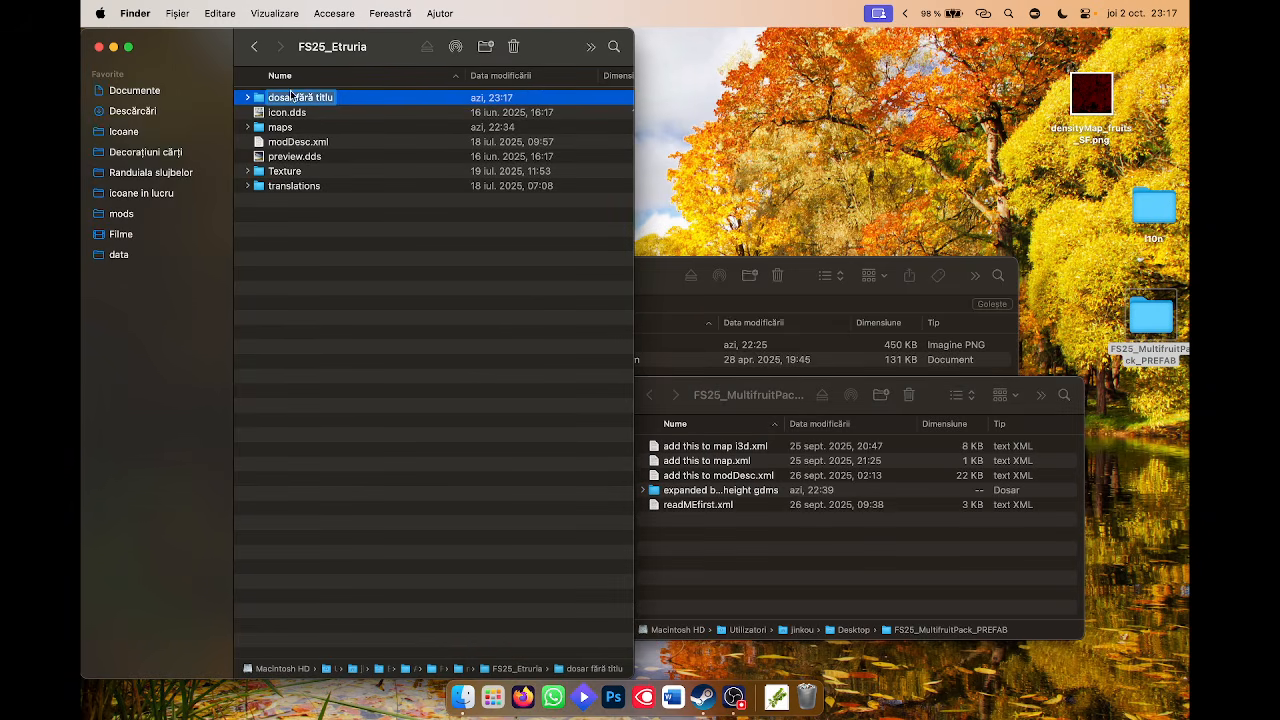
{"action": "right_click", "coordinate": [257, 99]}
{"action": "left_click", "coordinate": [290, 124]}
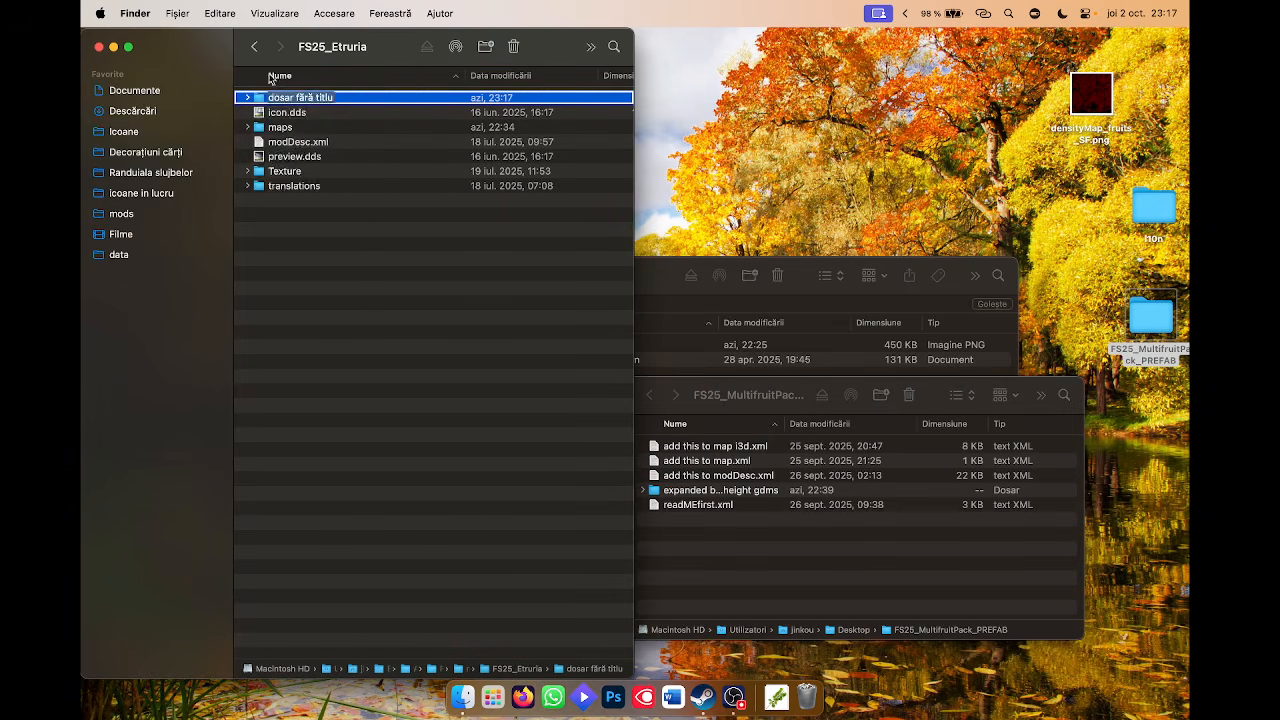
Copy the multifruit folder from FS25_HorschAgrovation_MF into the FS25_Etruria folder.
{"action": "left_click", "coordinate": [253, 48]}
{"action": "double_click", "coordinate": [310, 113]}
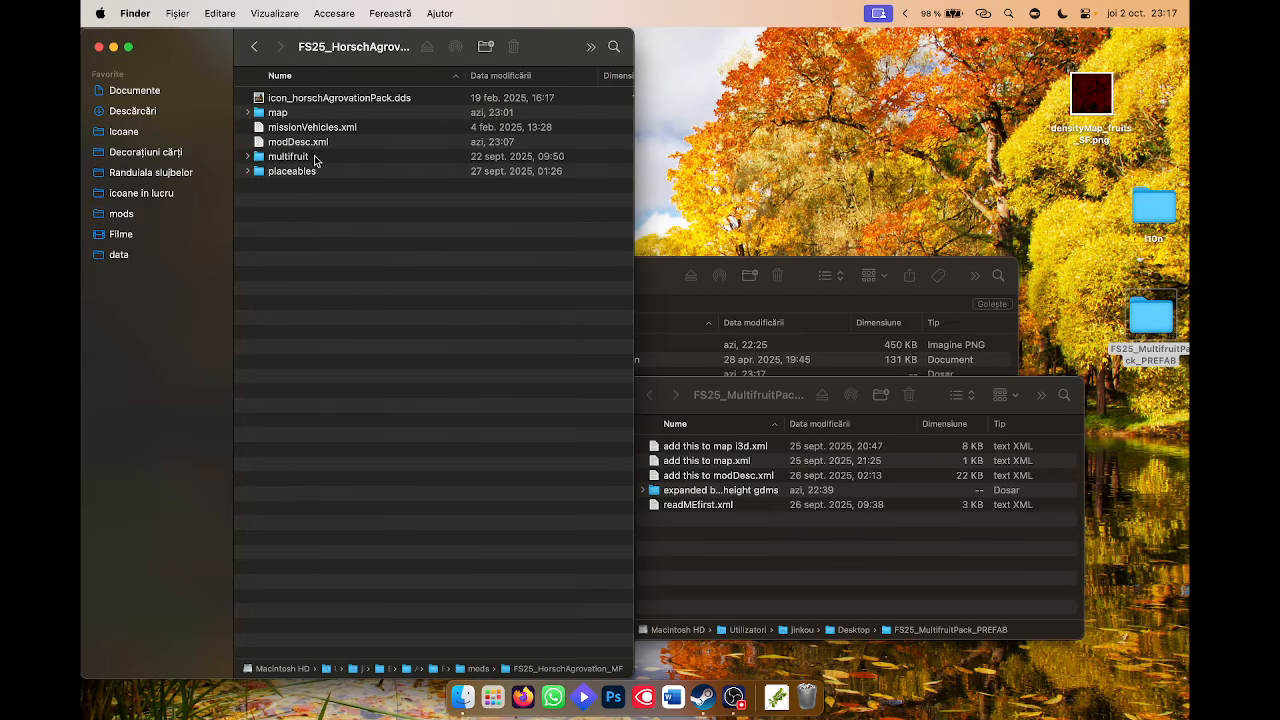
{"action": "left_click", "coordinate": [299, 157]}
{"action": "key", "text": "super+c"}
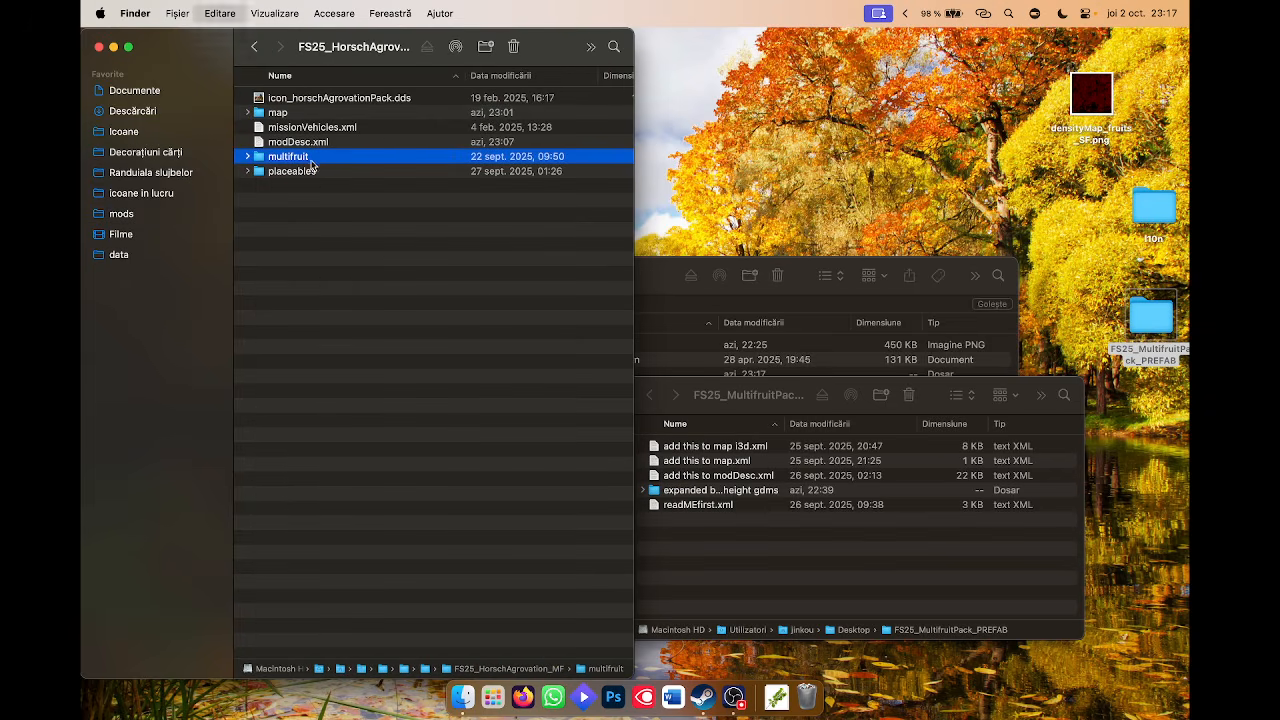
{"action": "left_click", "coordinate": [255, 48]}
{"action": "double_click", "coordinate": [289, 100]}
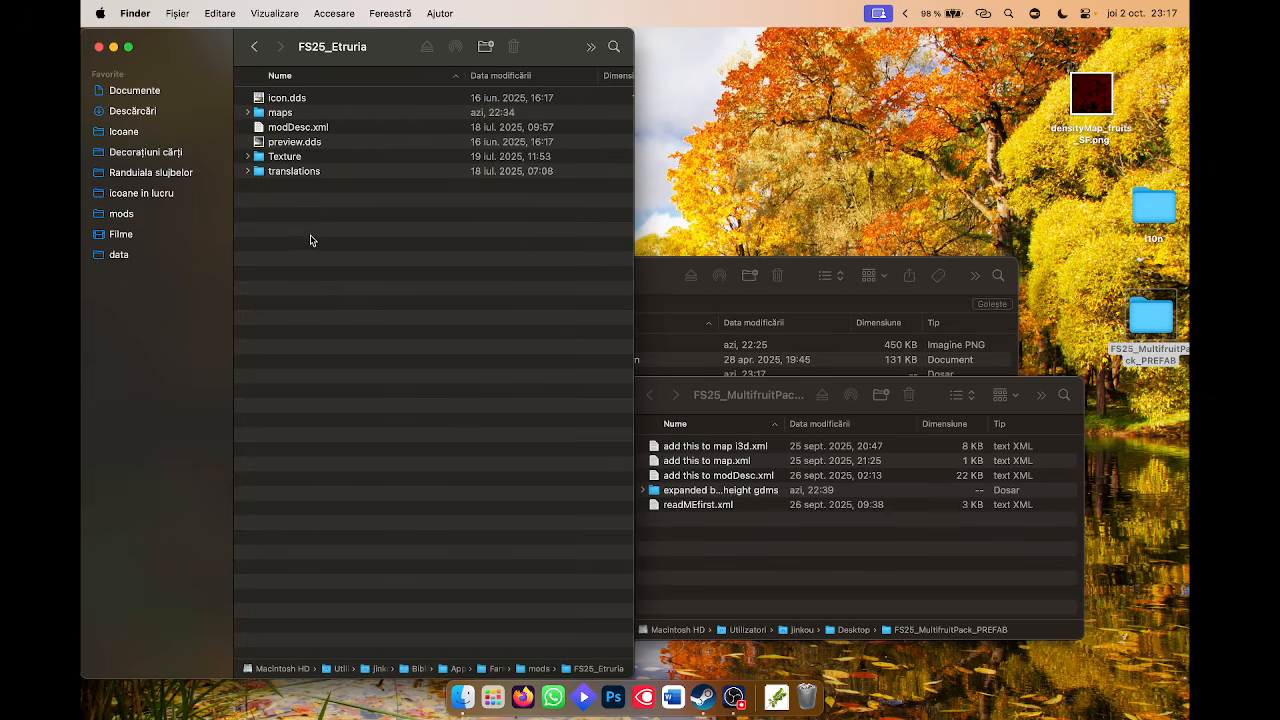
{"action": "key", "text": "super+v"}
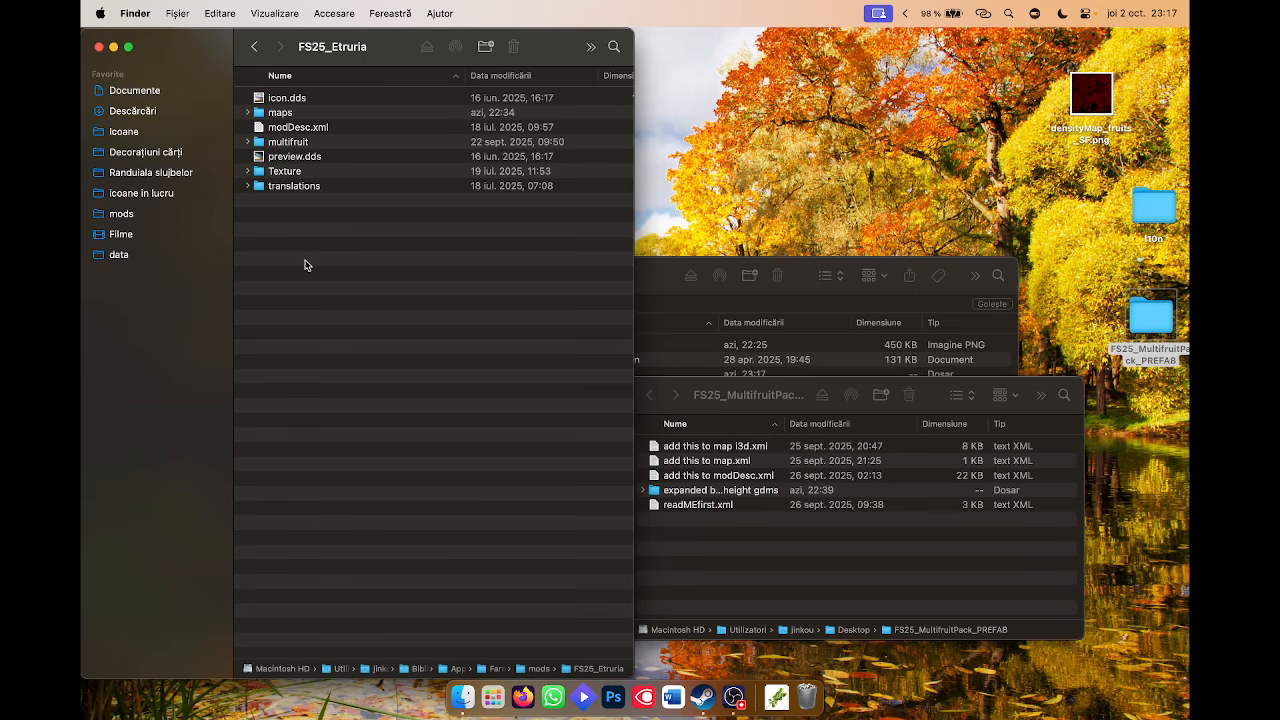
Look through the config and data folders inside FS25_Etruria's maps folder for the map's main XML file.
{"action": "double_click", "coordinate": [280, 113]}
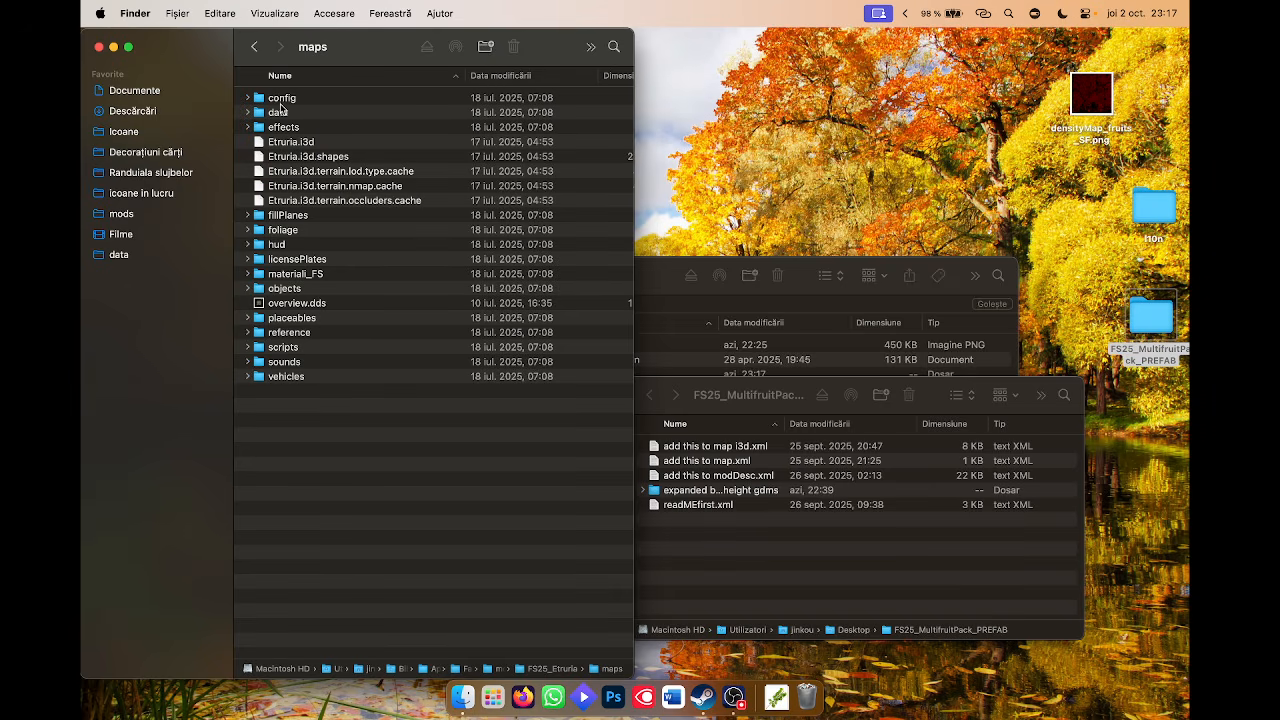
{"action": "double_click", "coordinate": [281, 99]}
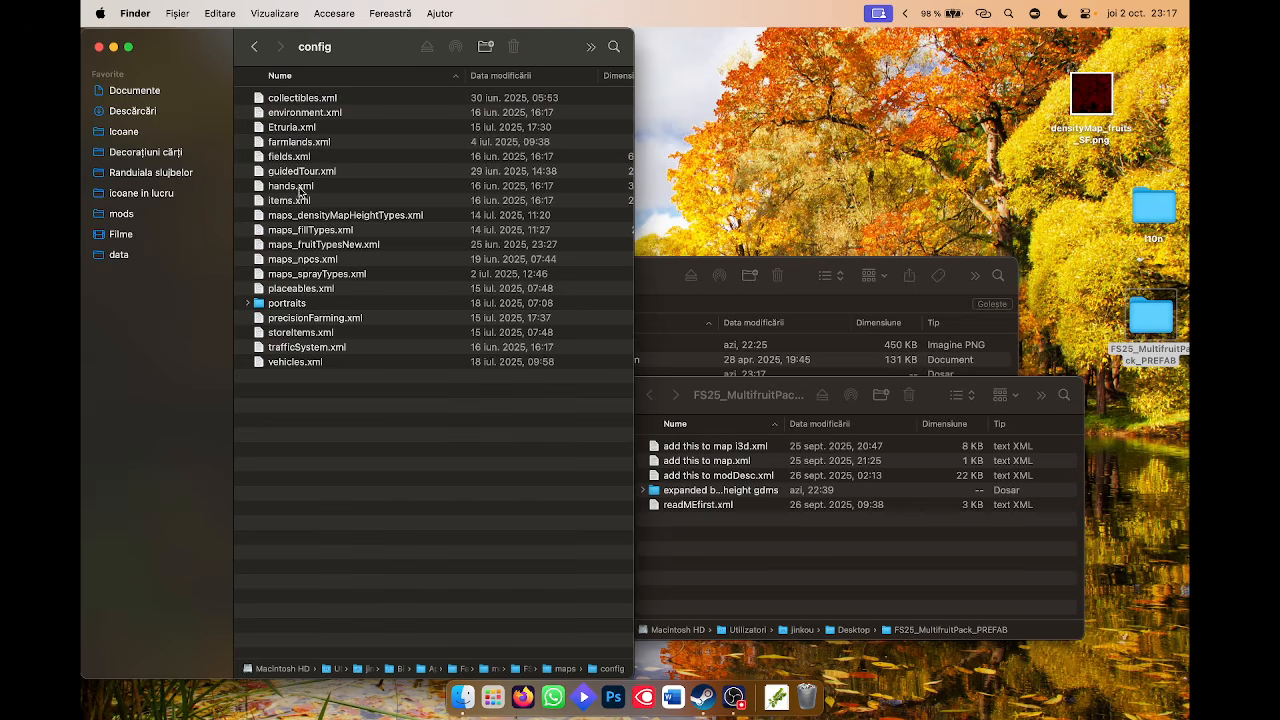
{"action": "left_click", "coordinate": [283, 132]}
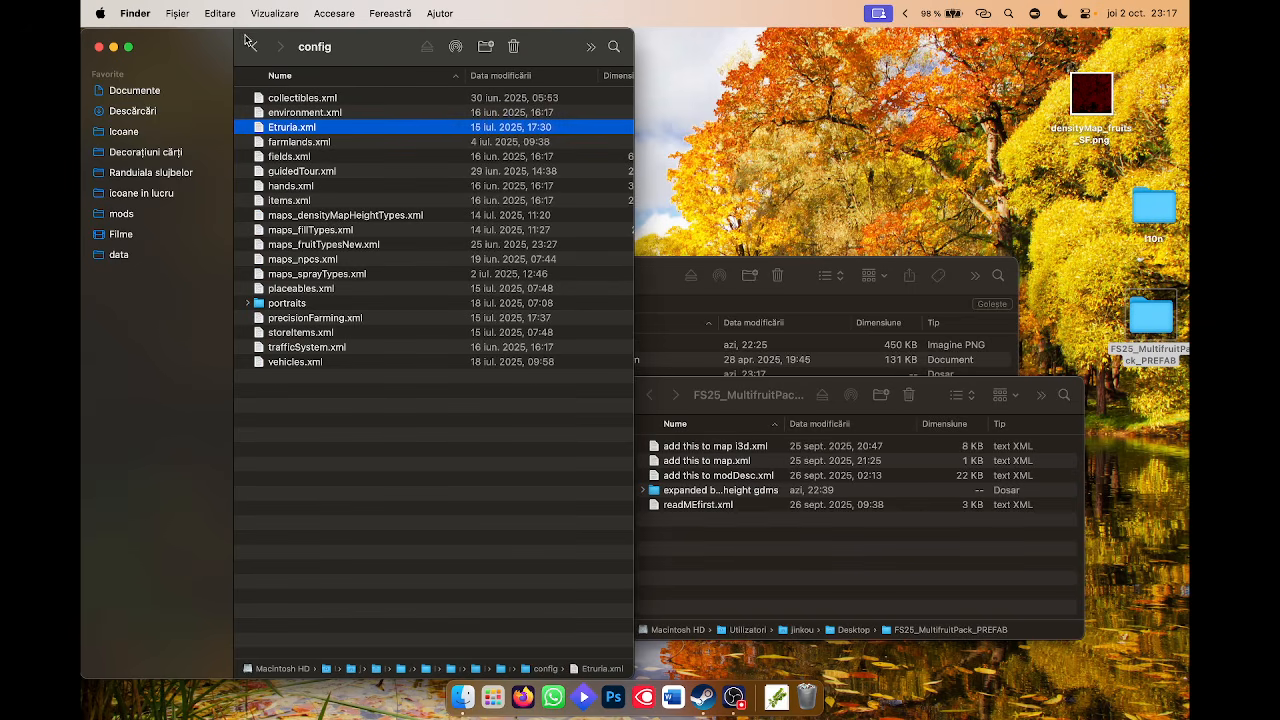
{"action": "left_click", "coordinate": [249, 45]}
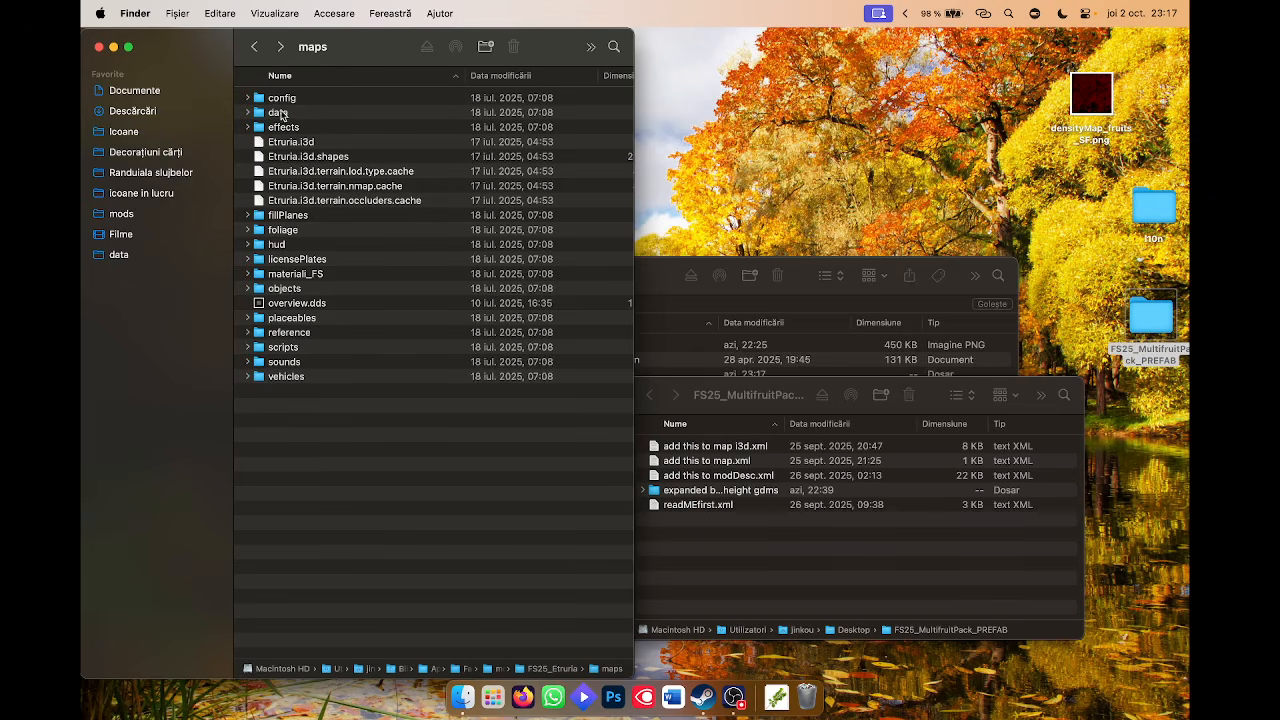
{"action": "double_click", "coordinate": [281, 114]}
{"action": "left_click", "coordinate": [254, 46]}
Open Etruria.xml from the maps config folder in full screen and go to its bales, motionPathEffects and fruitTypes entries.
{"action": "double_click", "coordinate": [285, 98]}
{"action": "double_click", "coordinate": [289, 127]}
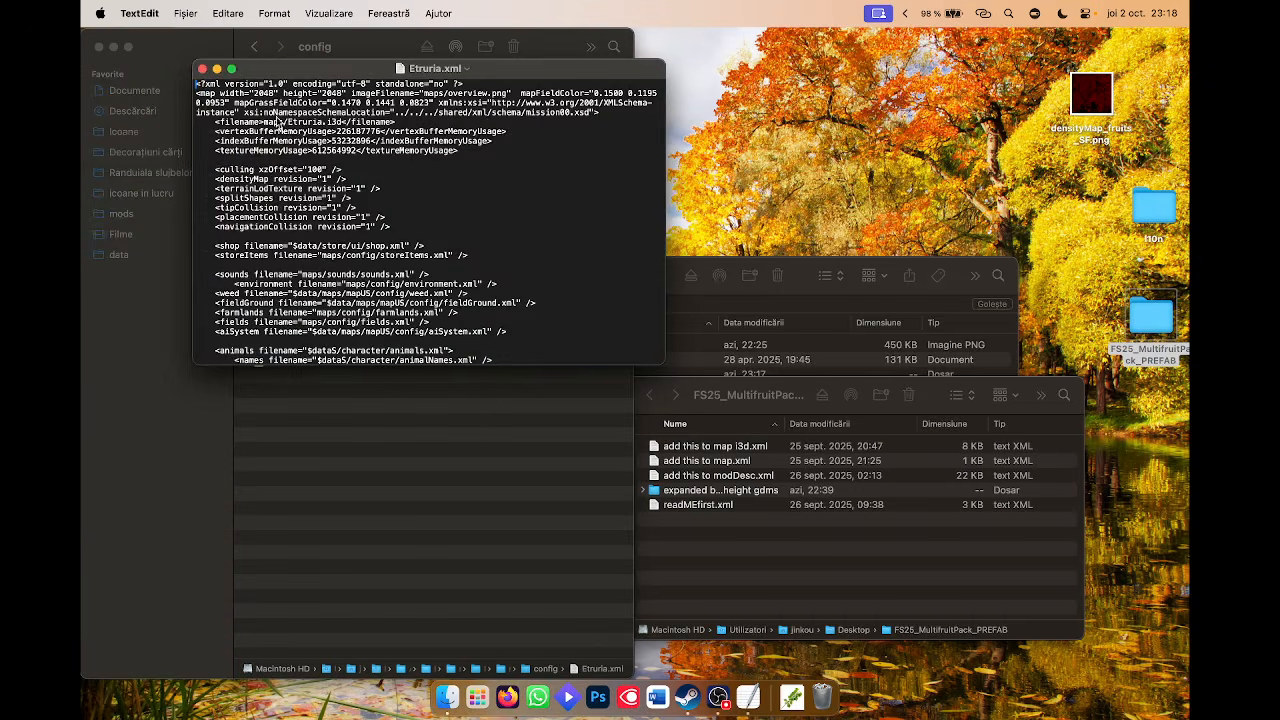
{"action": "left_click", "coordinate": [231, 68]}
{"action": "scroll", "coordinate": [141, 186], "scroll_direction": "down", "scroll_amount": 5}
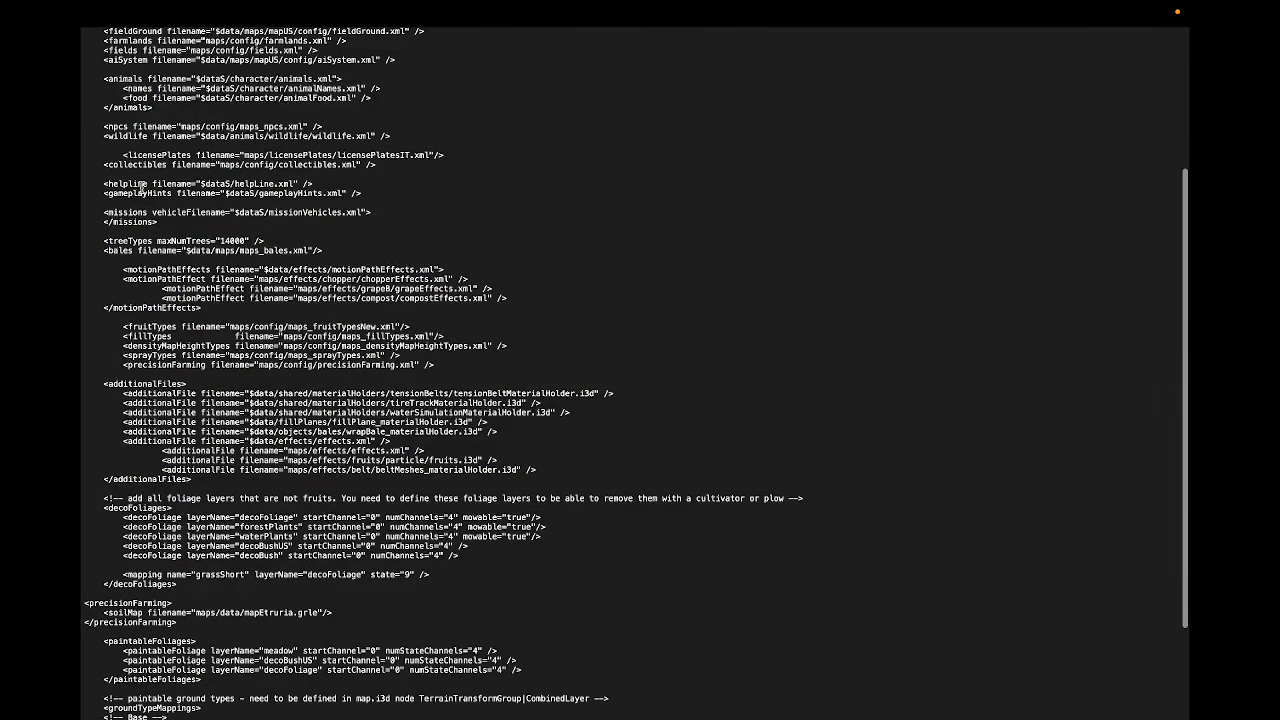
{"action": "scroll", "coordinate": [220, 268], "scroll_direction": "up", "scroll_amount": 5}
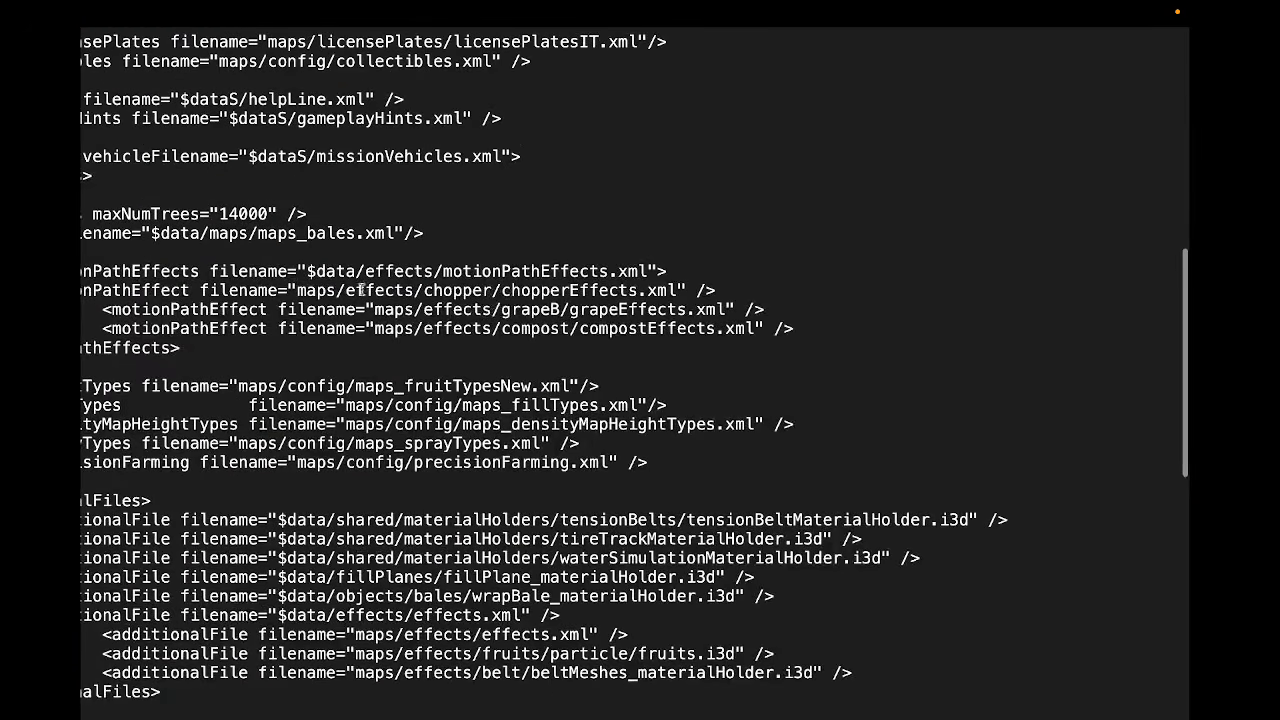
{"action": "scroll", "coordinate": [190, 330], "scroll_direction": "left", "scroll_amount": 3}
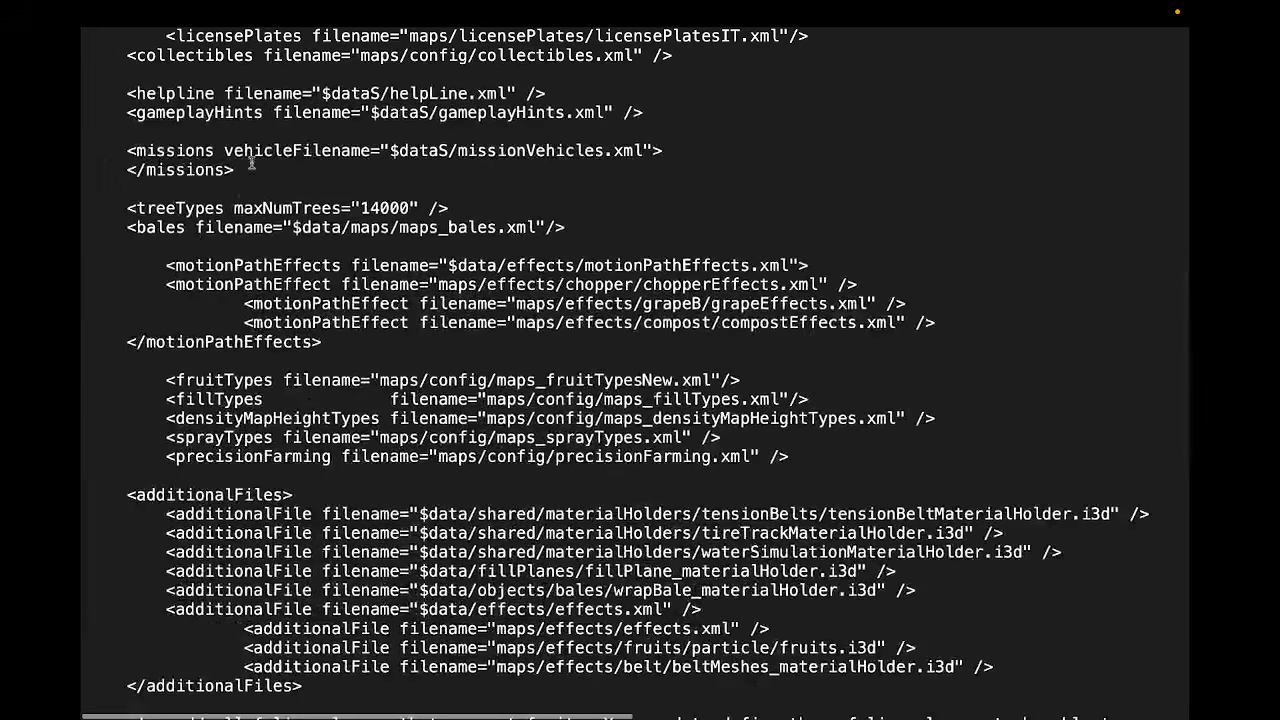
Check the fruitTypes filename and neighbouring config paths in Etruria.xml, and close the file.
{"action": "scroll", "coordinate": [238, 243], "scroll_direction": "down", "scroll_amount": 5}
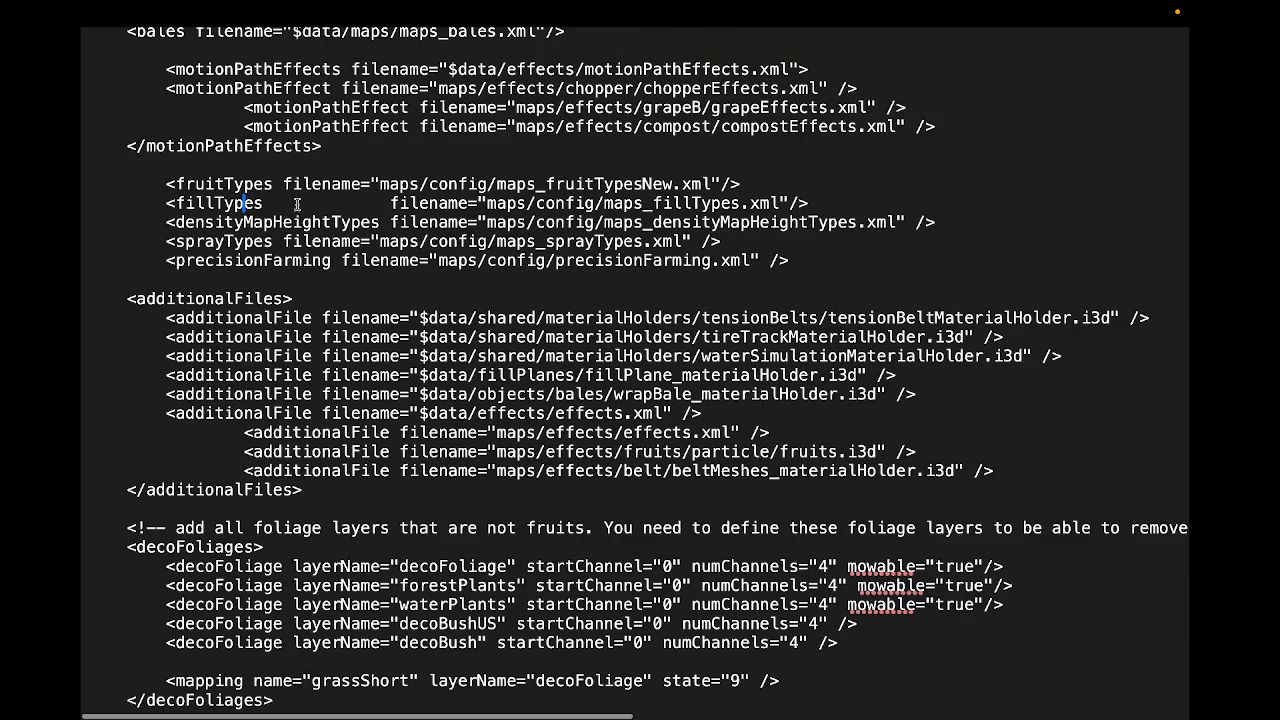
{"action": "left_click", "coordinate": [380, 241]}
{"action": "left_click_drag", "start_coordinate": [380, 184], "coordinate": [716, 182]}
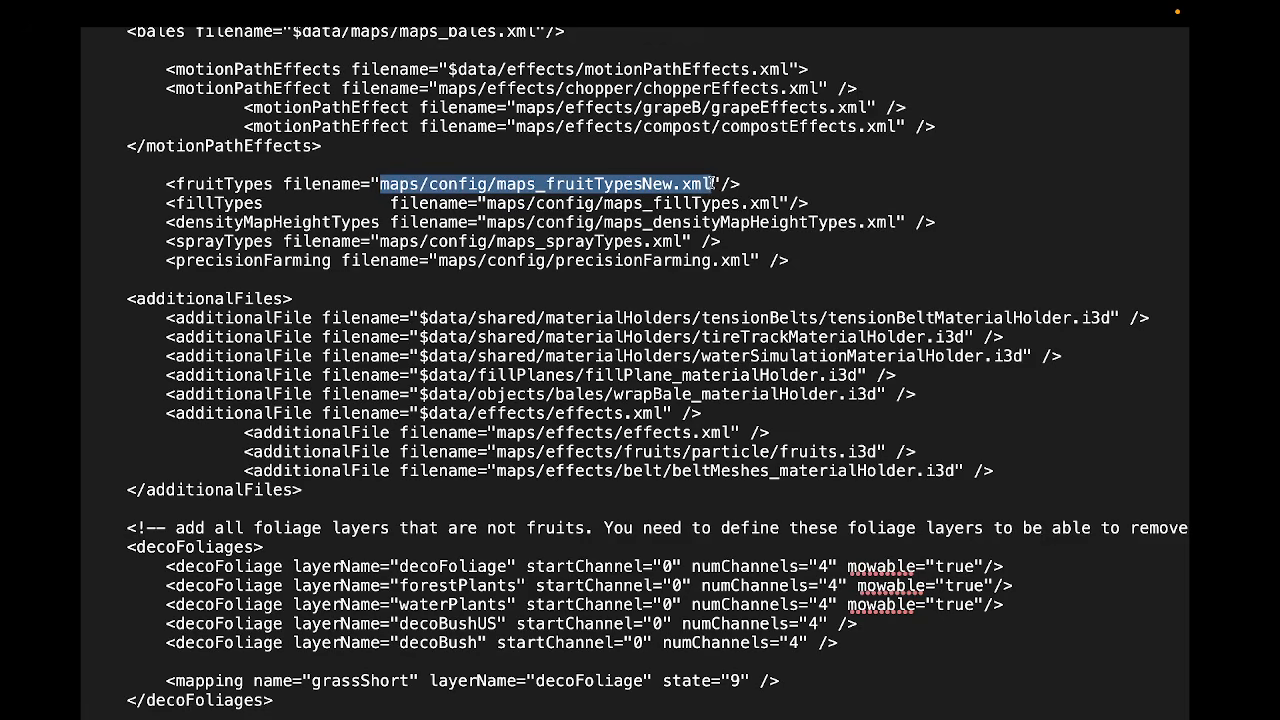
{"action": "left_click", "coordinate": [664, 183]}
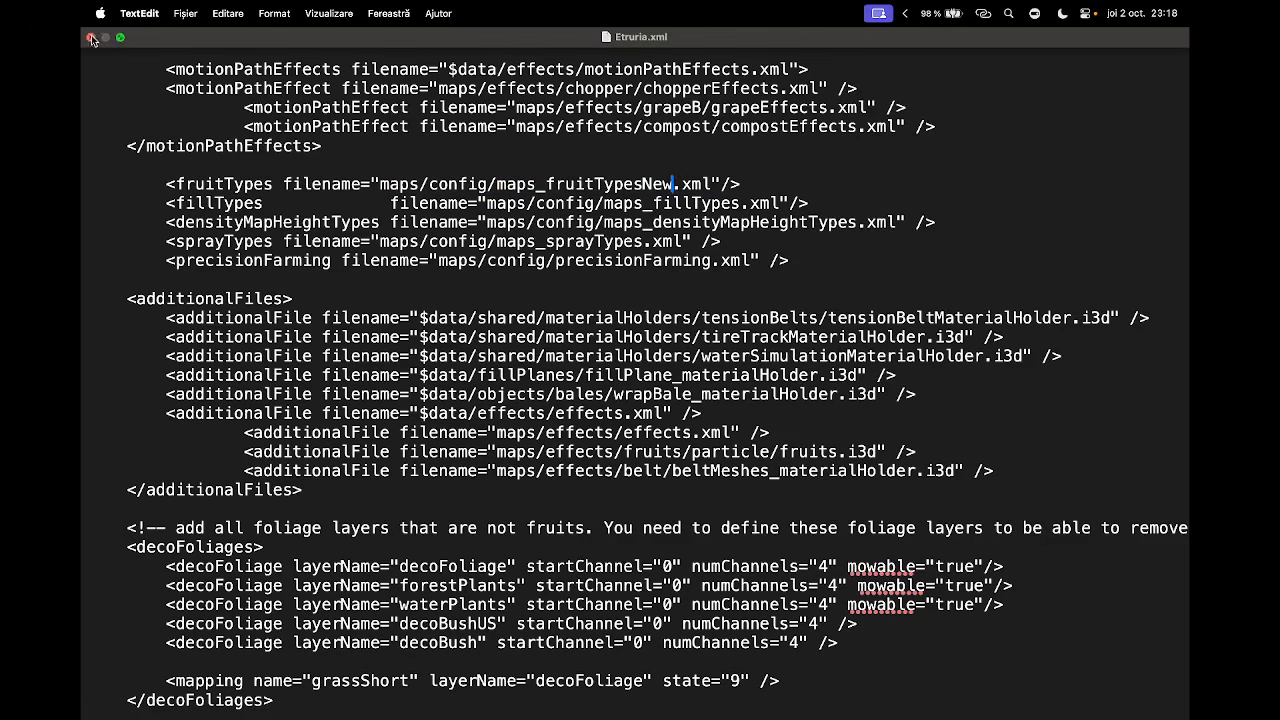
{"action": "left_click", "coordinate": [98, 41]}
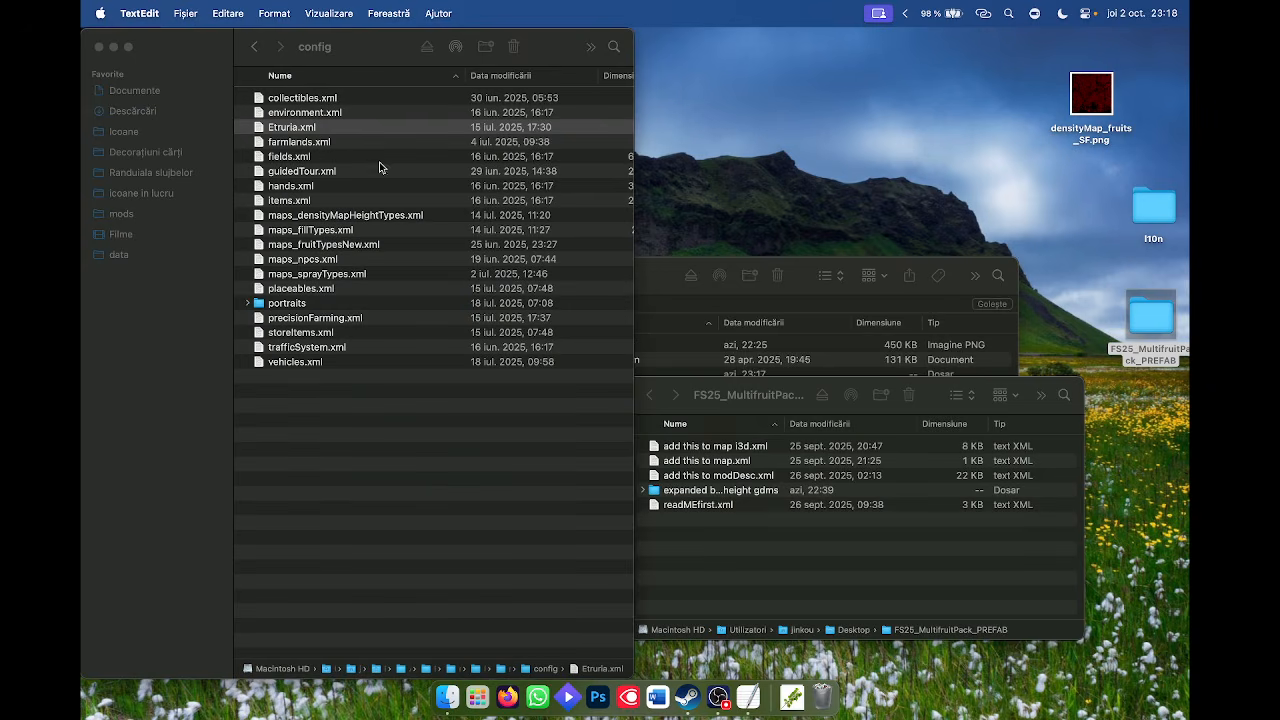
Move maps_densityMapHeightTypes.xml, maps_fillTypes.xml, maps_fruitTypesNew.xml and maps_sprayTypes.xml from the maps config folder to the desktop.
{"action": "left_click", "coordinate": [254, 46]}
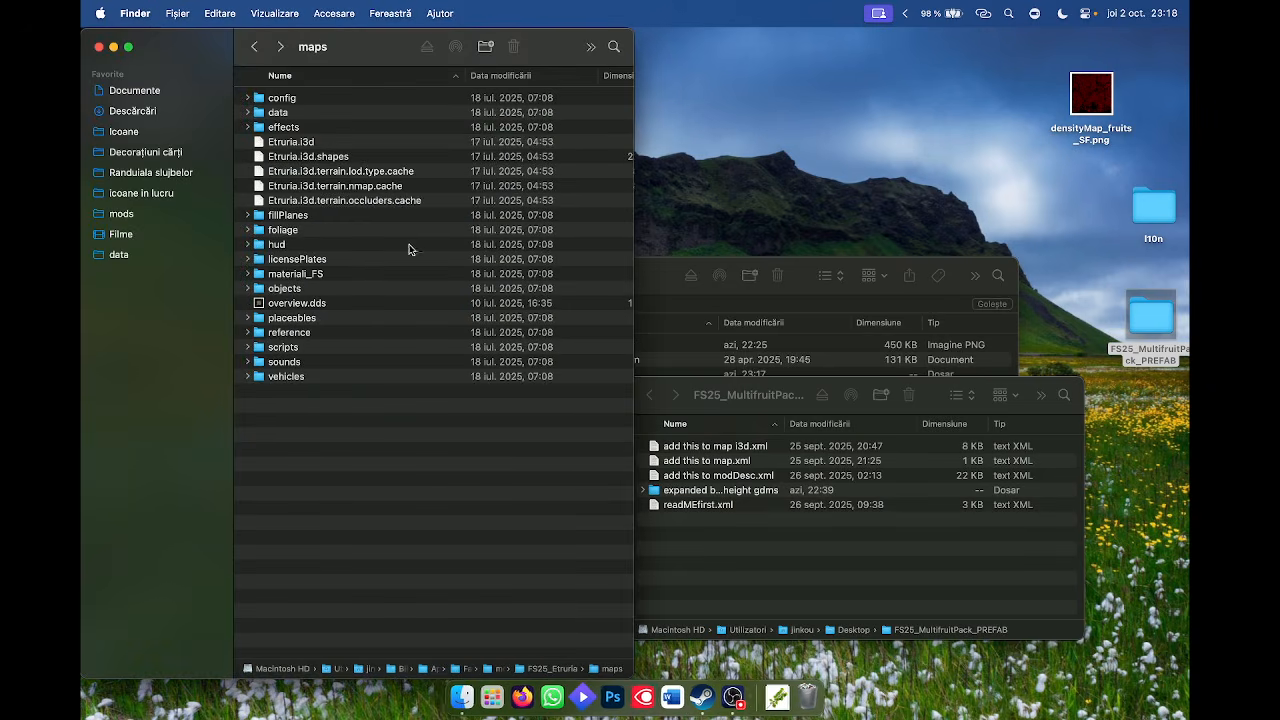
{"action": "double_click", "coordinate": [278, 99]}
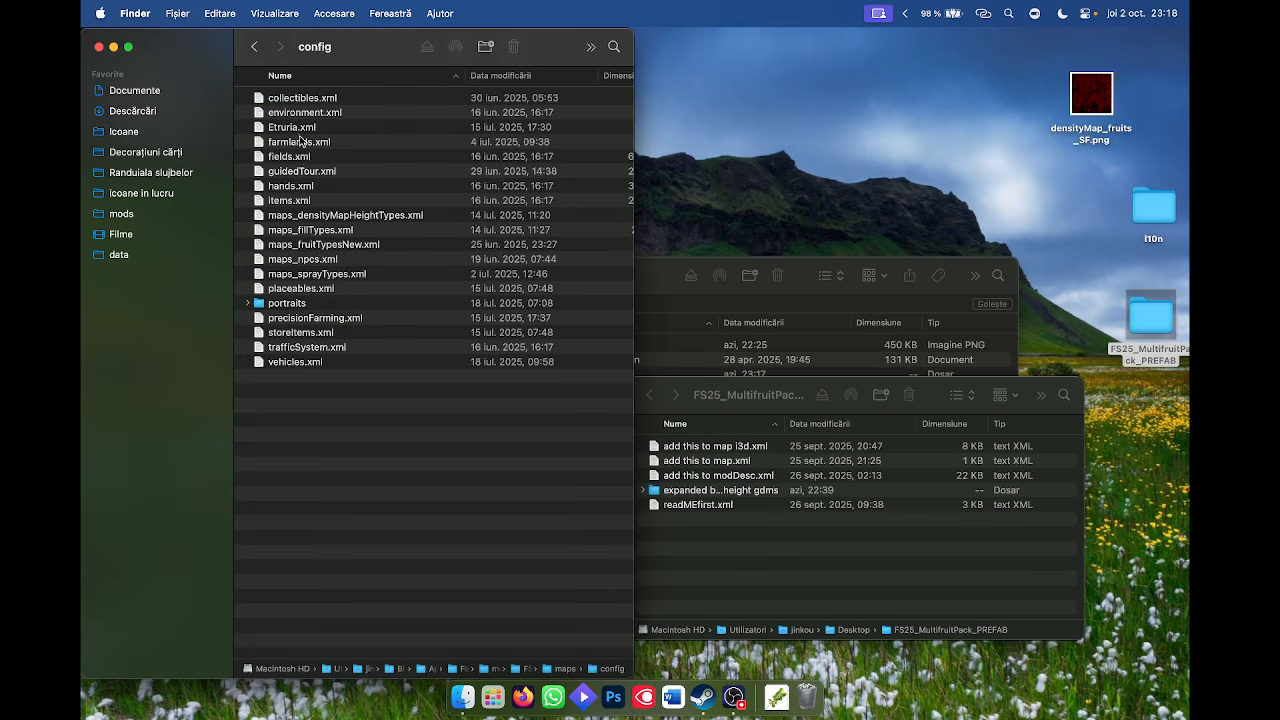
{"action": "left_click", "coordinate": [304, 276]}
{"action": "left_click", "coordinate": [315, 231], "text": "super"}
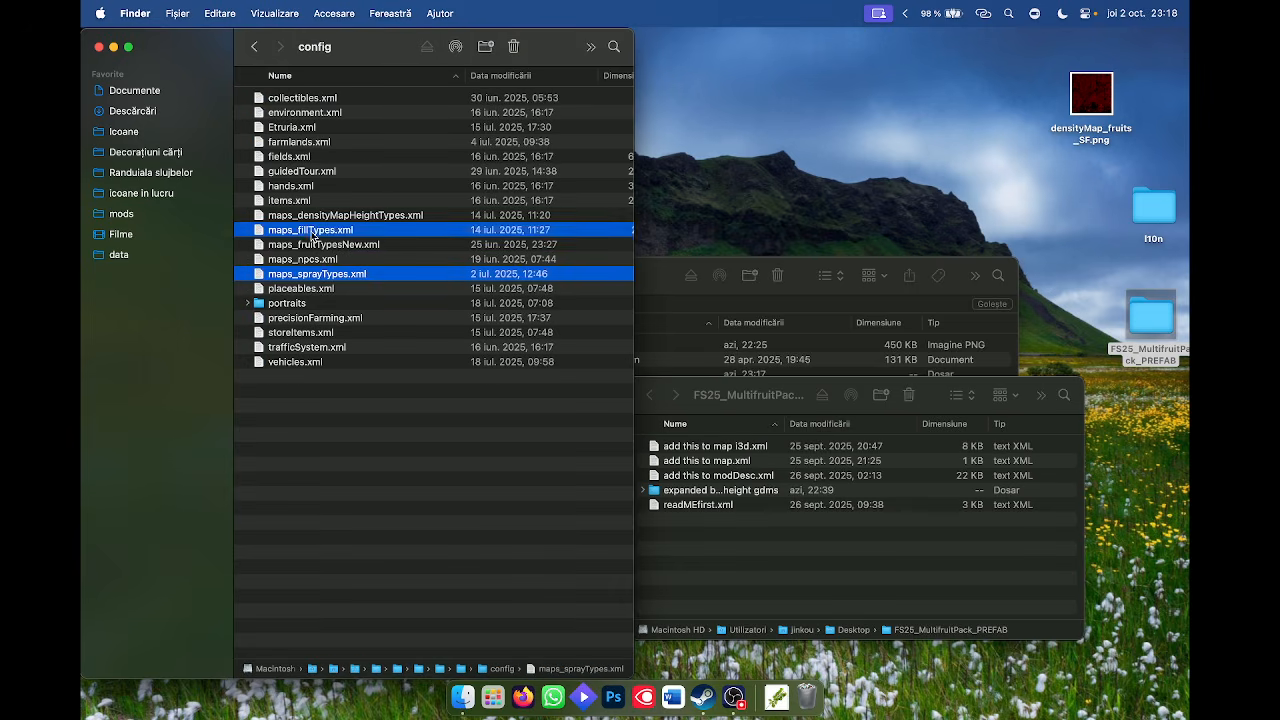
{"action": "left_click", "coordinate": [324, 246], "text": "super"}
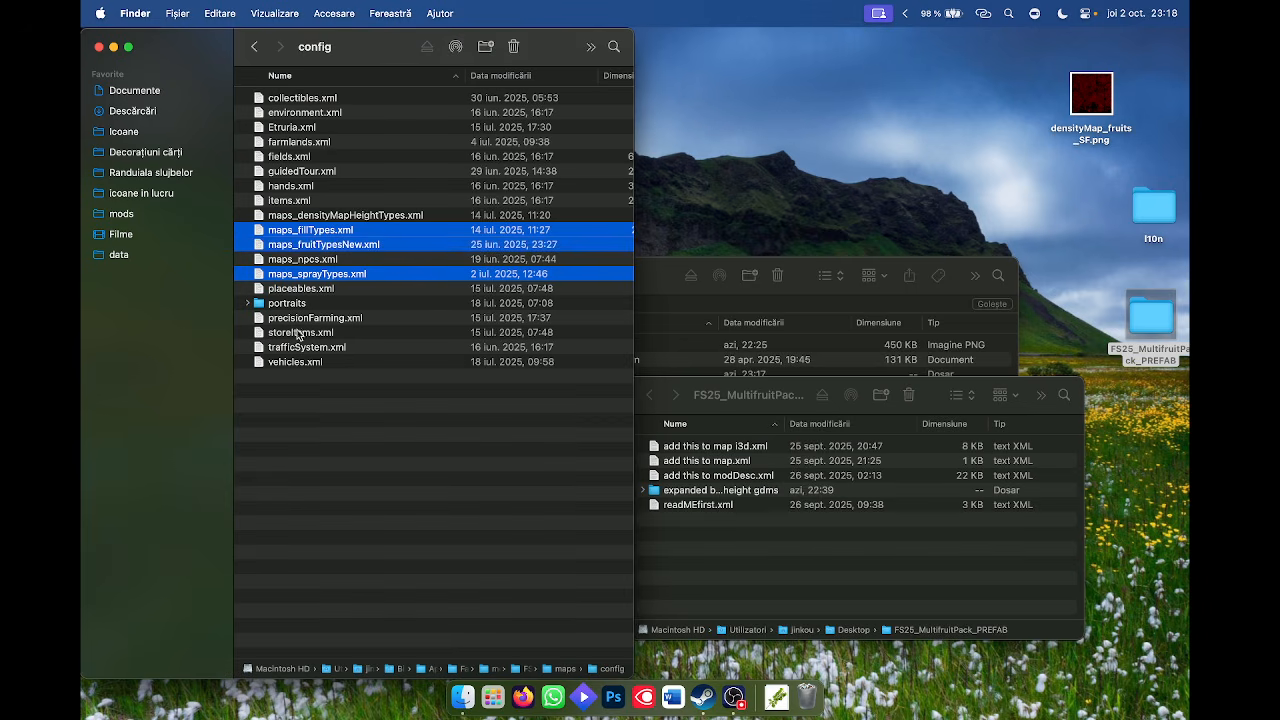
{"action": "left_click", "coordinate": [333, 218], "text": "super"}
{"action": "left_click_drag", "start_coordinate": [333, 218], "coordinate": [1152, 495]}
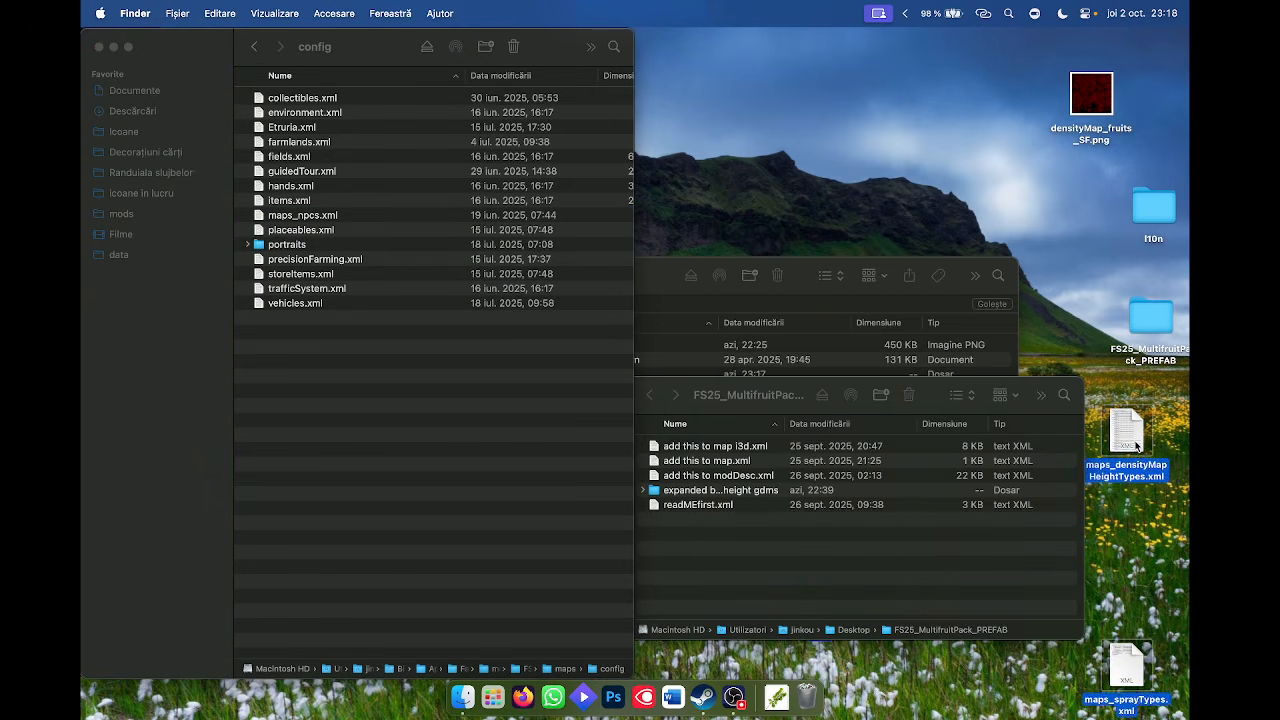
Sort the desktop icons alphabetically so the moved XML files line up in order.
{"action": "right_click", "coordinate": [1117, 469]}
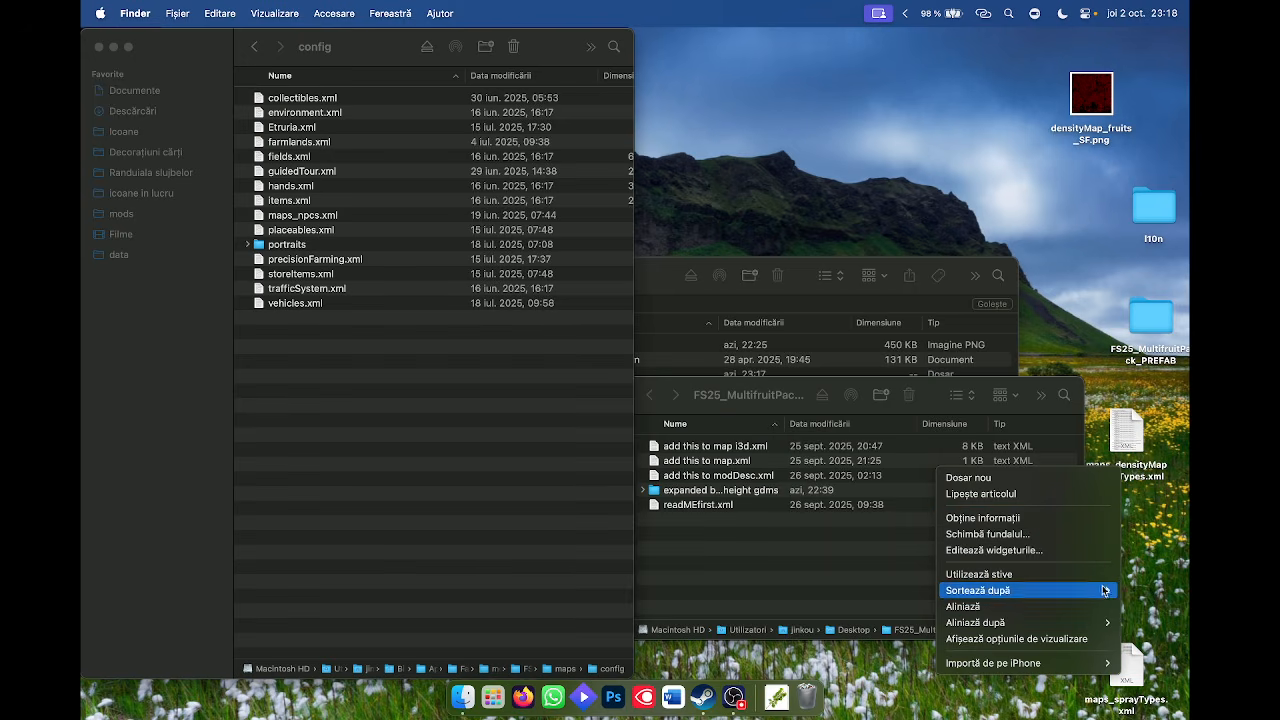
{"action": "mouse_move", "coordinate": [1102, 588]}
{"action": "left_click", "coordinate": [879, 551]}
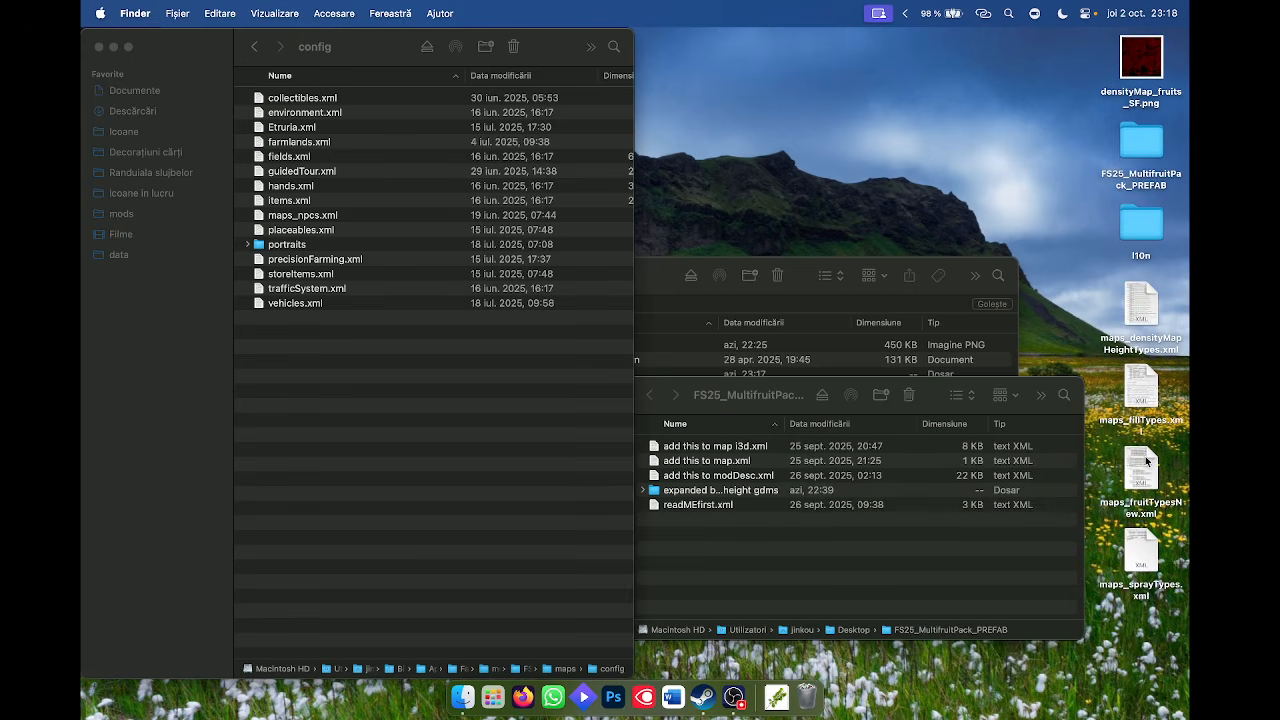
{"action": "left_click", "coordinate": [1084, 304]}
{"action": "left_click", "coordinate": [1084, 305]}
Return to the FS25_Etruria folder and open its multifruit folder.
{"action": "left_click", "coordinate": [254, 46]}
{"action": "left_click", "coordinate": [254, 46]}
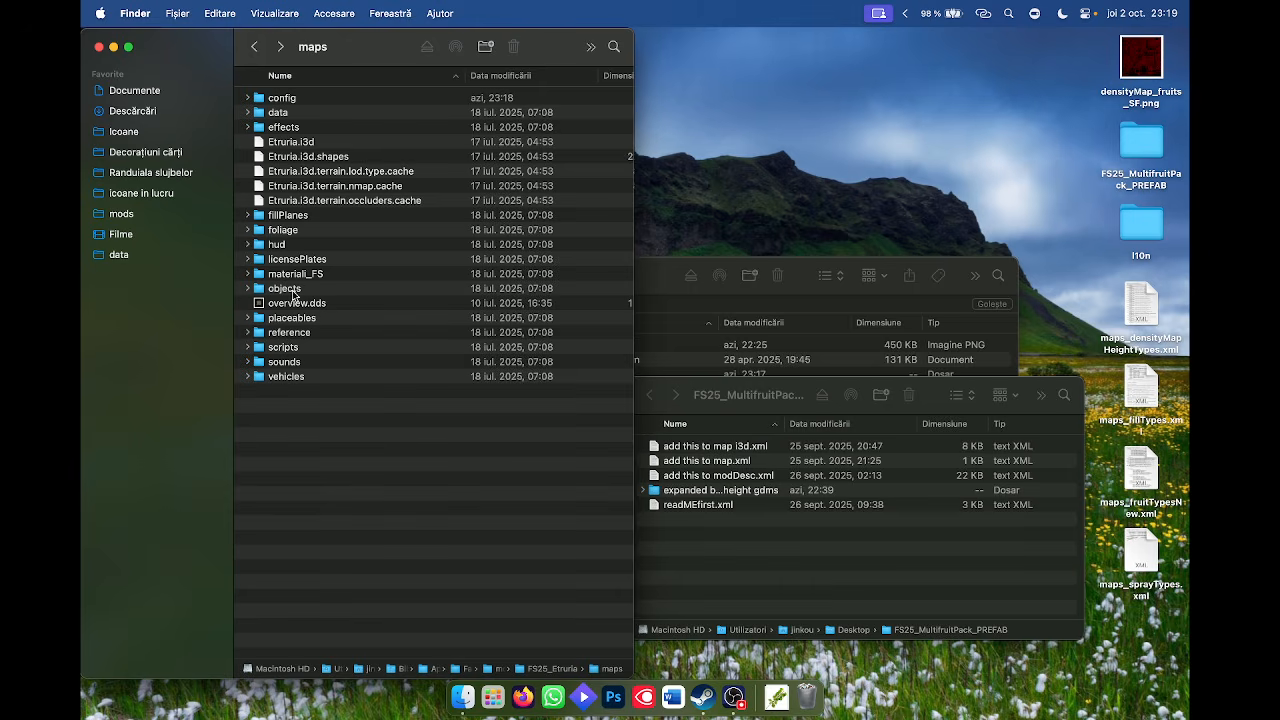
{"action": "left_click", "coordinate": [254, 46]}
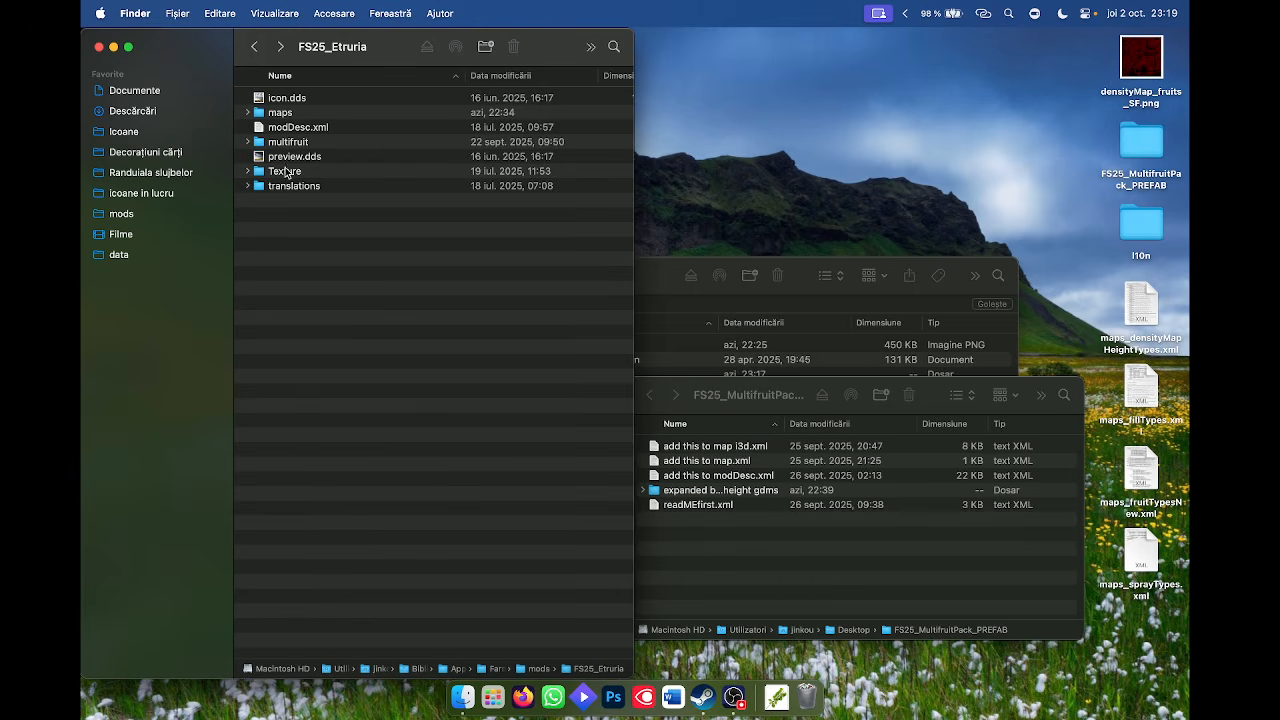
{"action": "double_click", "coordinate": [288, 142]}
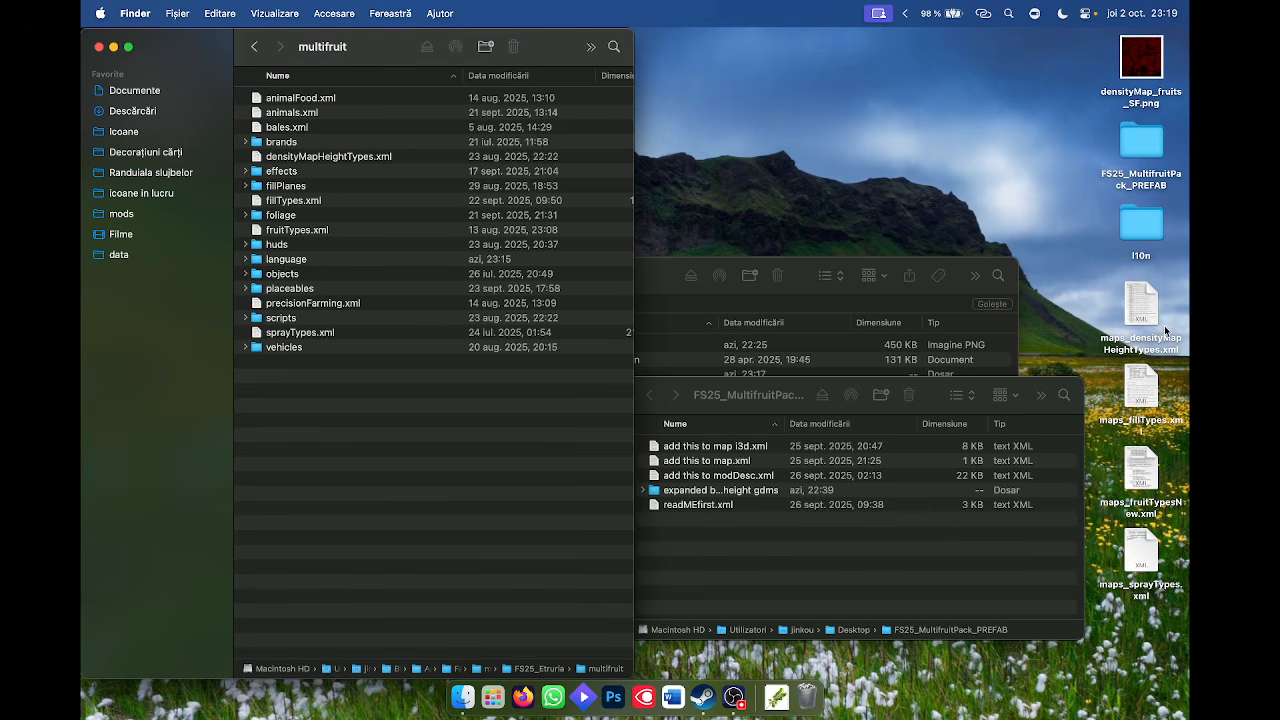
Copy the APPLE, DIGESTATO_SOLIDO, SCARTO_UVA, SANSA and SCARTO_FRUTTA height type entries from the desktop's maps_densityMapHeightTypes.xml.
{"action": "double_click", "coordinate": [1165, 330]}
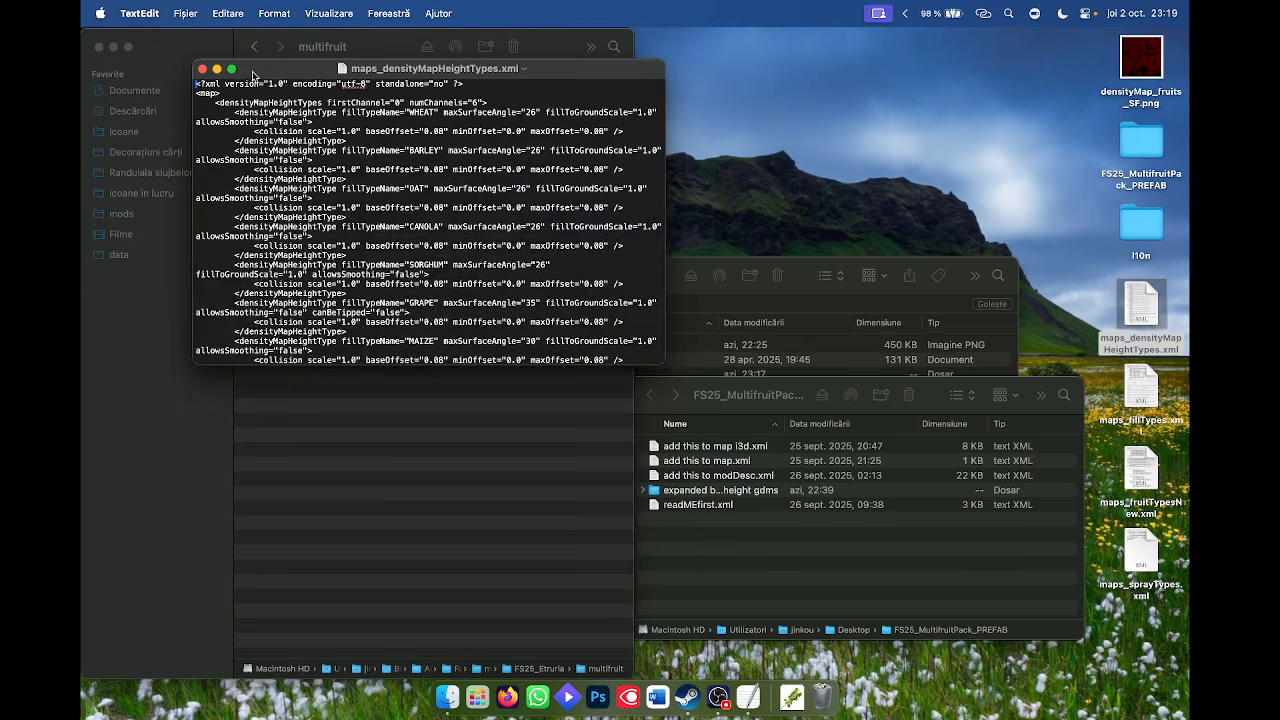
{"action": "left_click", "coordinate": [230, 70]}
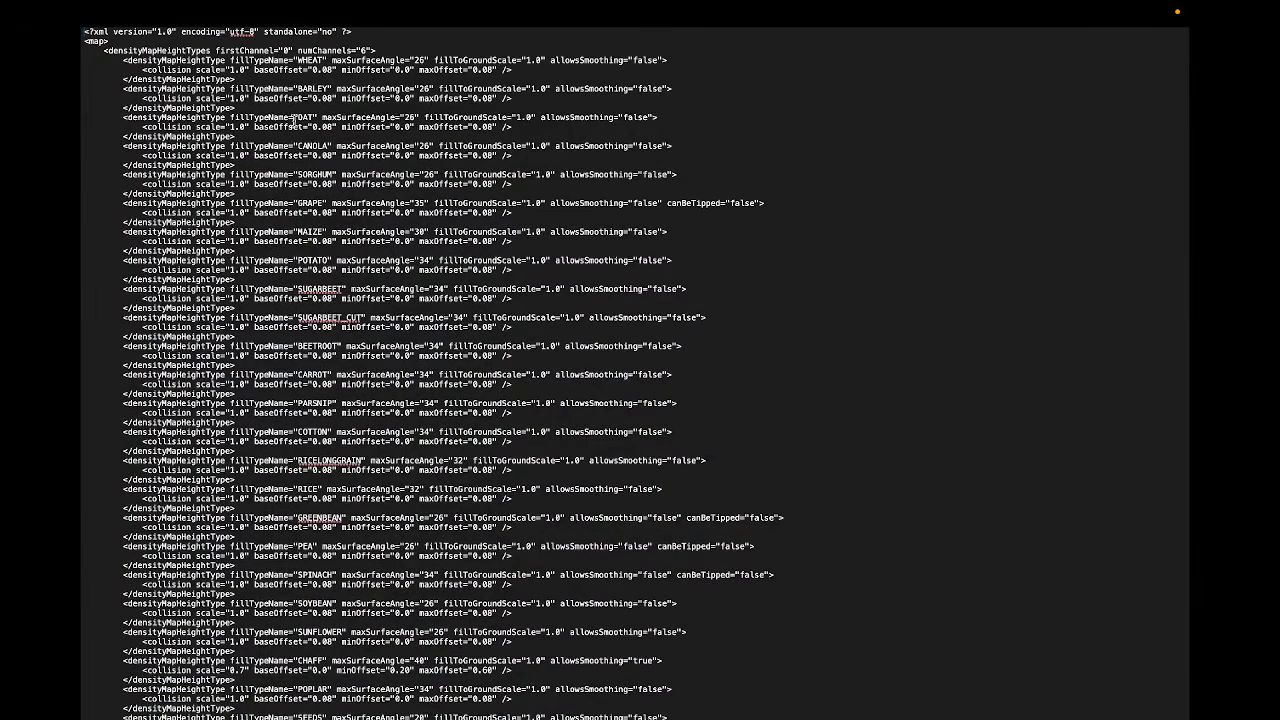
{"action": "scroll", "coordinate": [293, 118], "scroll_direction": "down", "scroll_amount": 20}
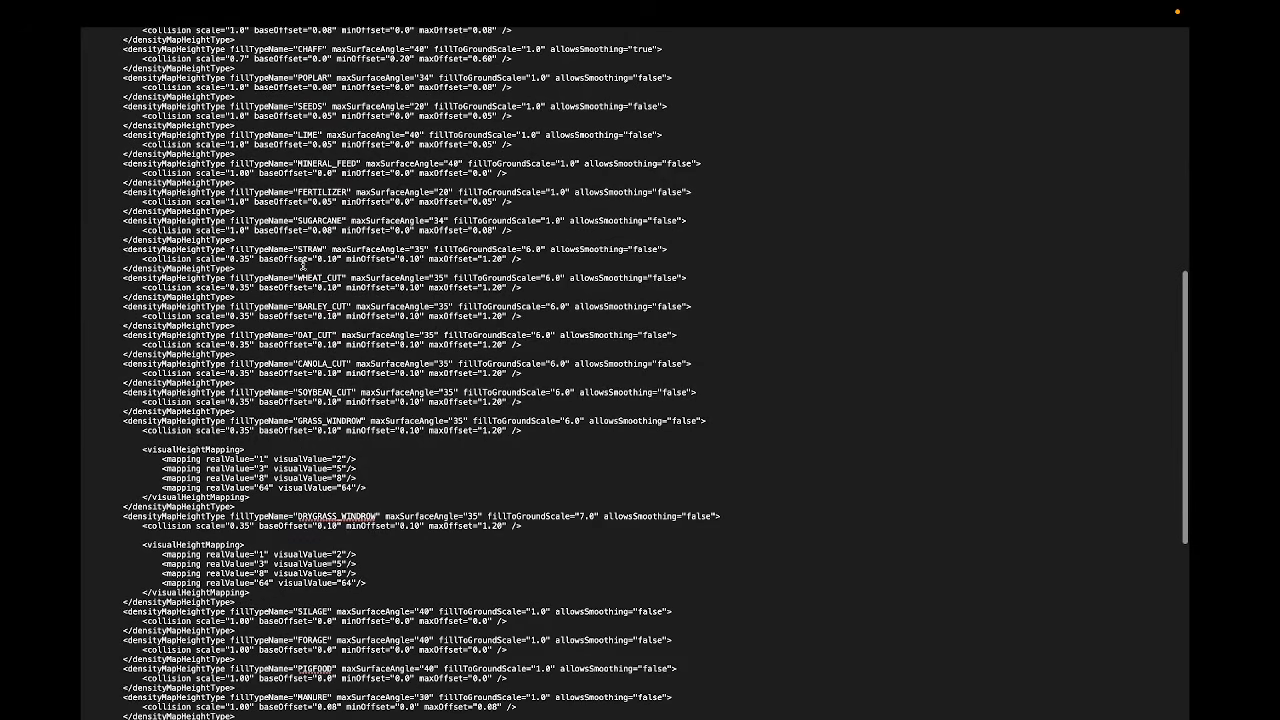
{"action": "scroll", "coordinate": [385, 276], "scroll_direction": "down", "scroll_amount": 15}
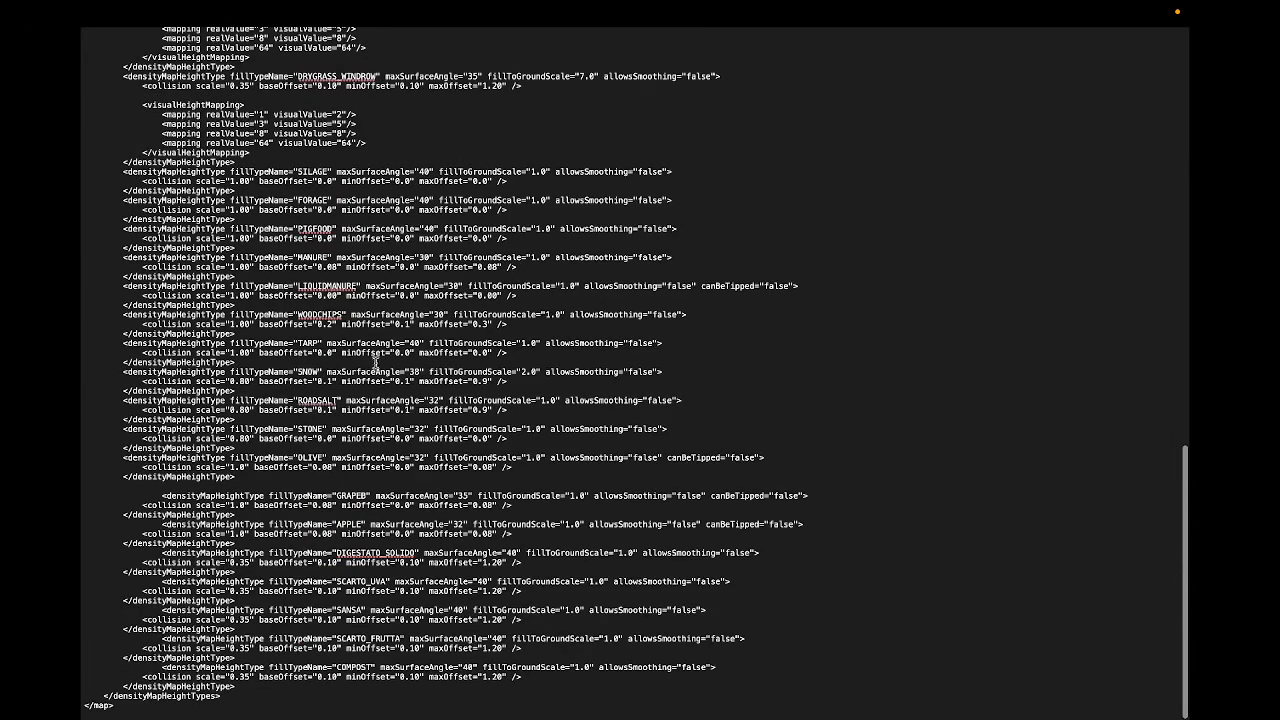
{"action": "scroll", "coordinate": [321, 659], "scroll_direction": "up", "scroll_amount": 4}
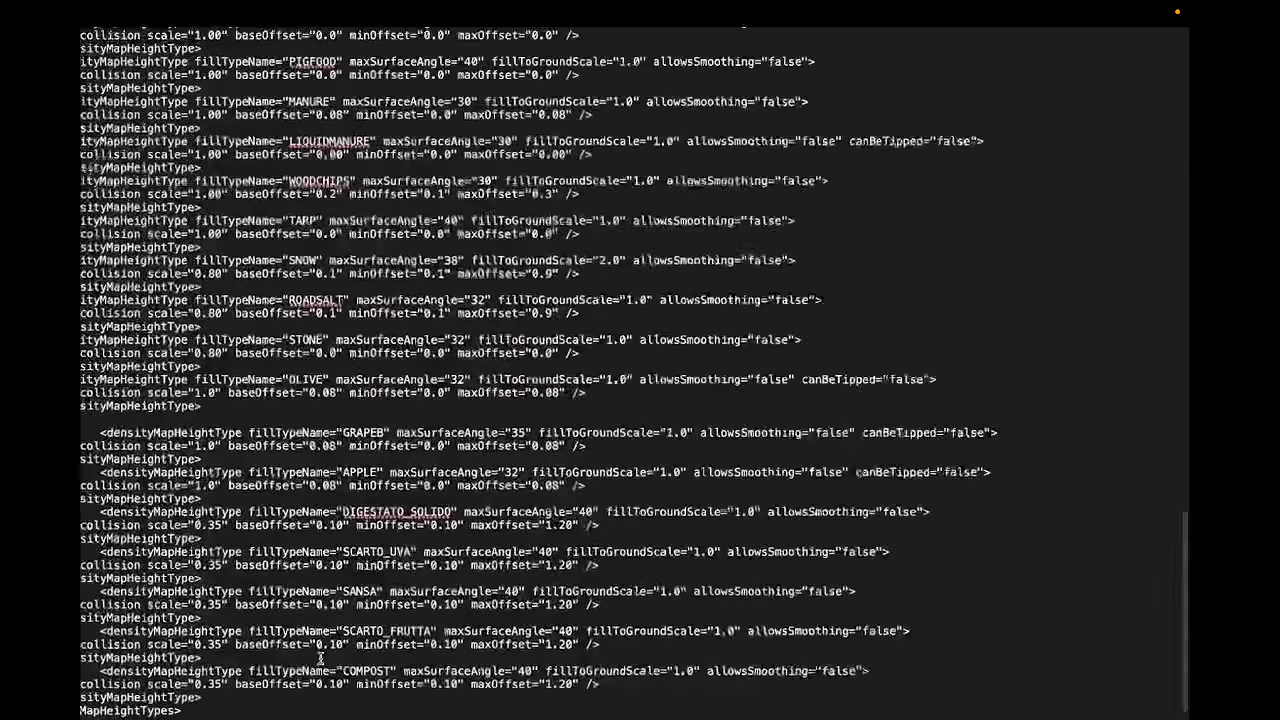
{"action": "scroll", "coordinate": [295, 502], "scroll_direction": "down", "scroll_amount": 1}
{"action": "scroll", "coordinate": [295, 502], "scroll_direction": "left", "scroll_amount": 1}
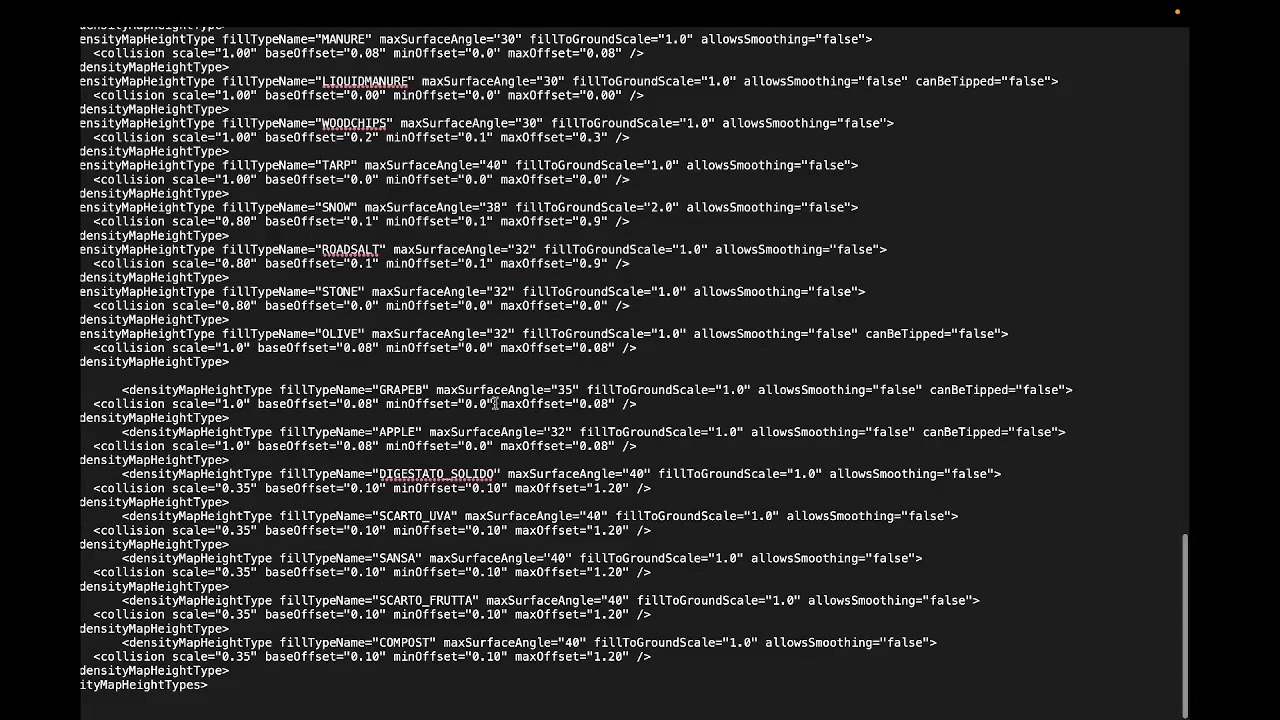
{"action": "left_click_drag", "start_coordinate": [147, 437], "coordinate": [611, 632]}
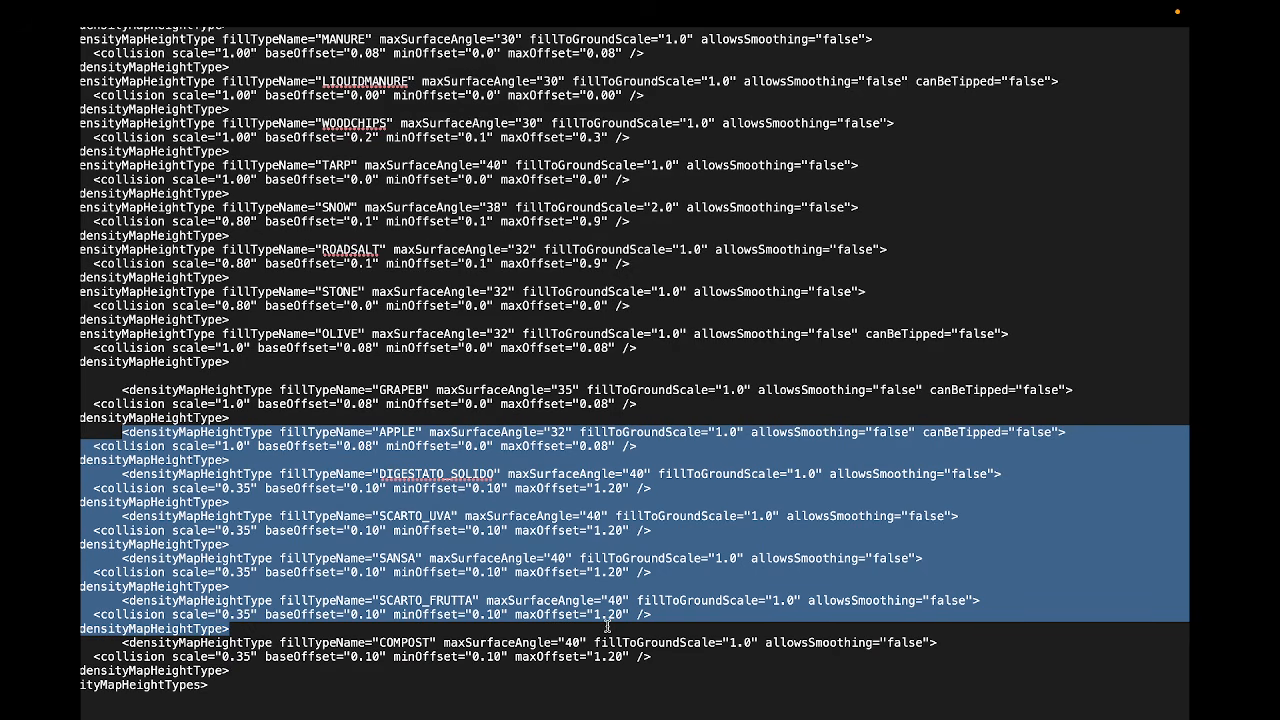
{"action": "key", "text": "ctrl+Left"}
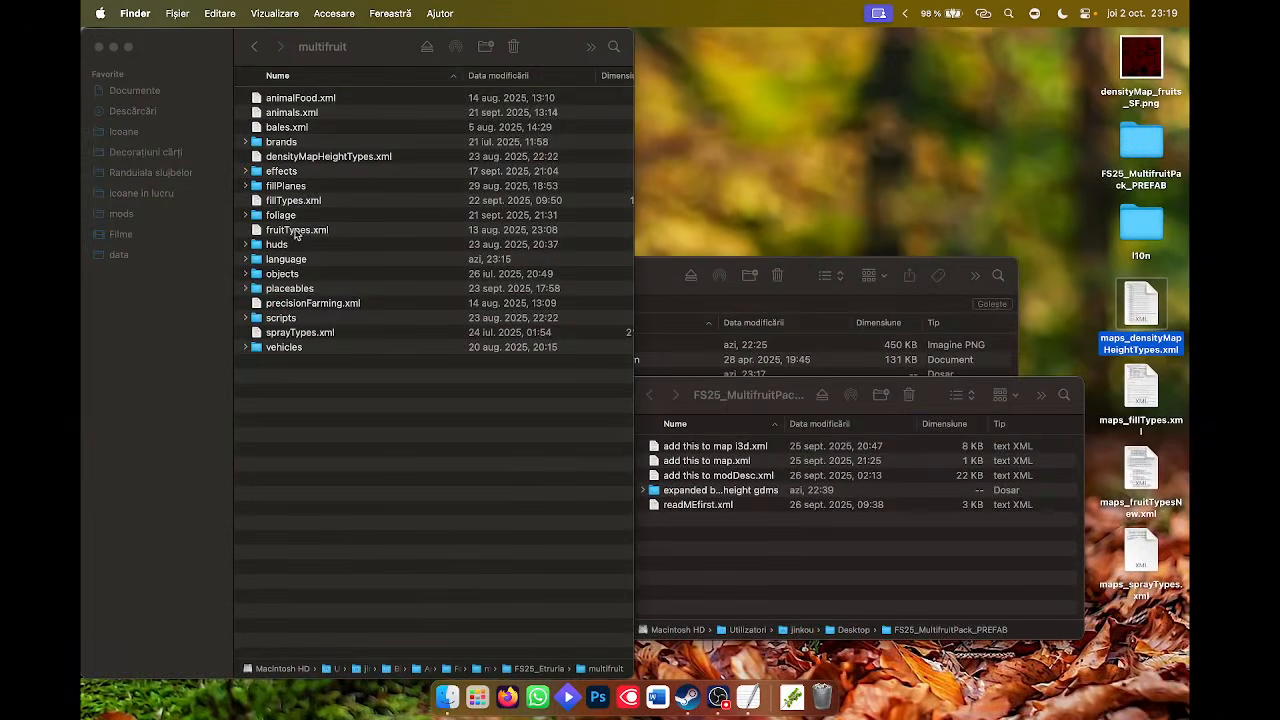
Paste the copied entries after SORGHUM_CUT in the multifruit folder's densityMapHeightTypes.xml and save the file.
{"action": "left_click", "coordinate": [311, 158]}
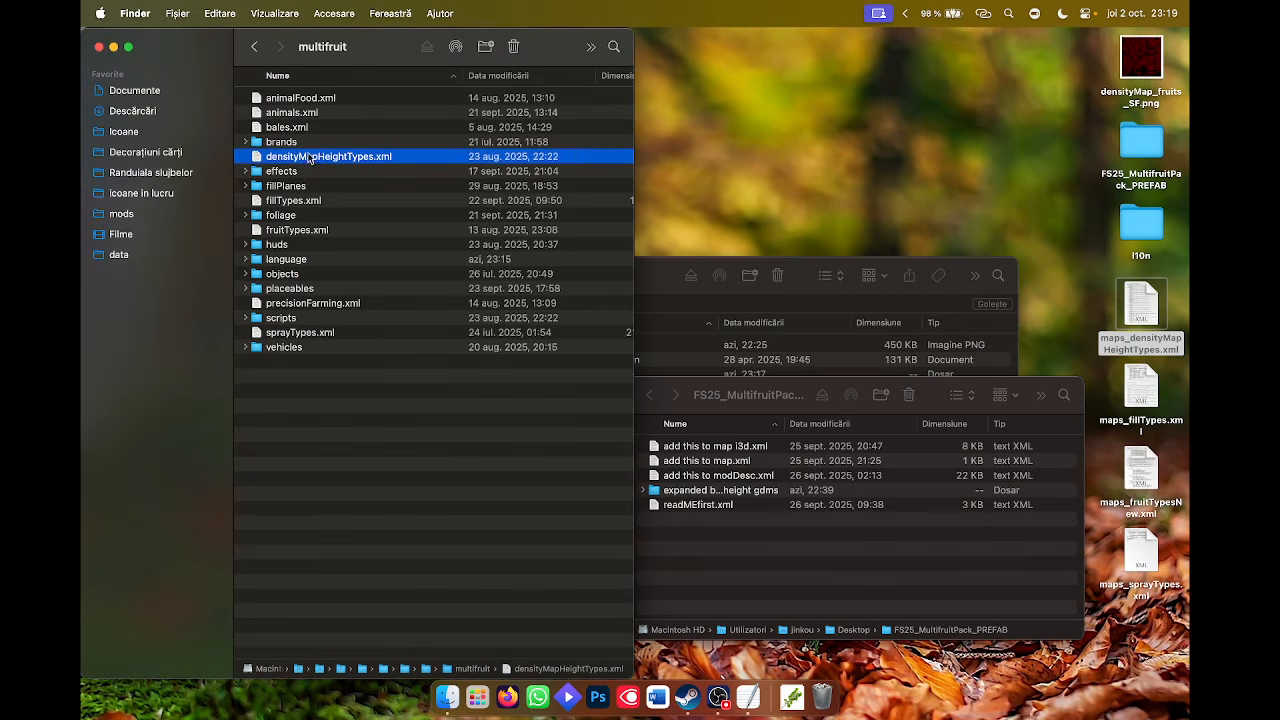
{"action": "left_click", "coordinate": [316, 171]}
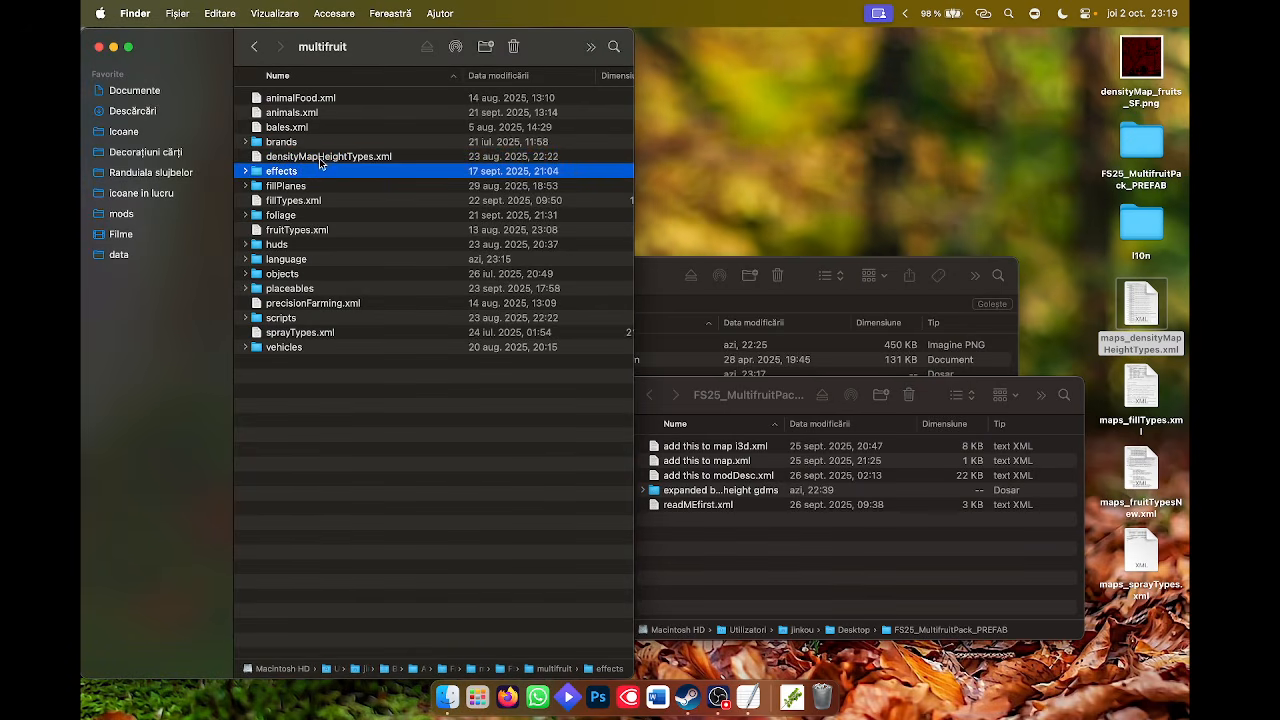
{"action": "double_click", "coordinate": [320, 158]}
{"action": "left_click", "coordinate": [253, 90]}
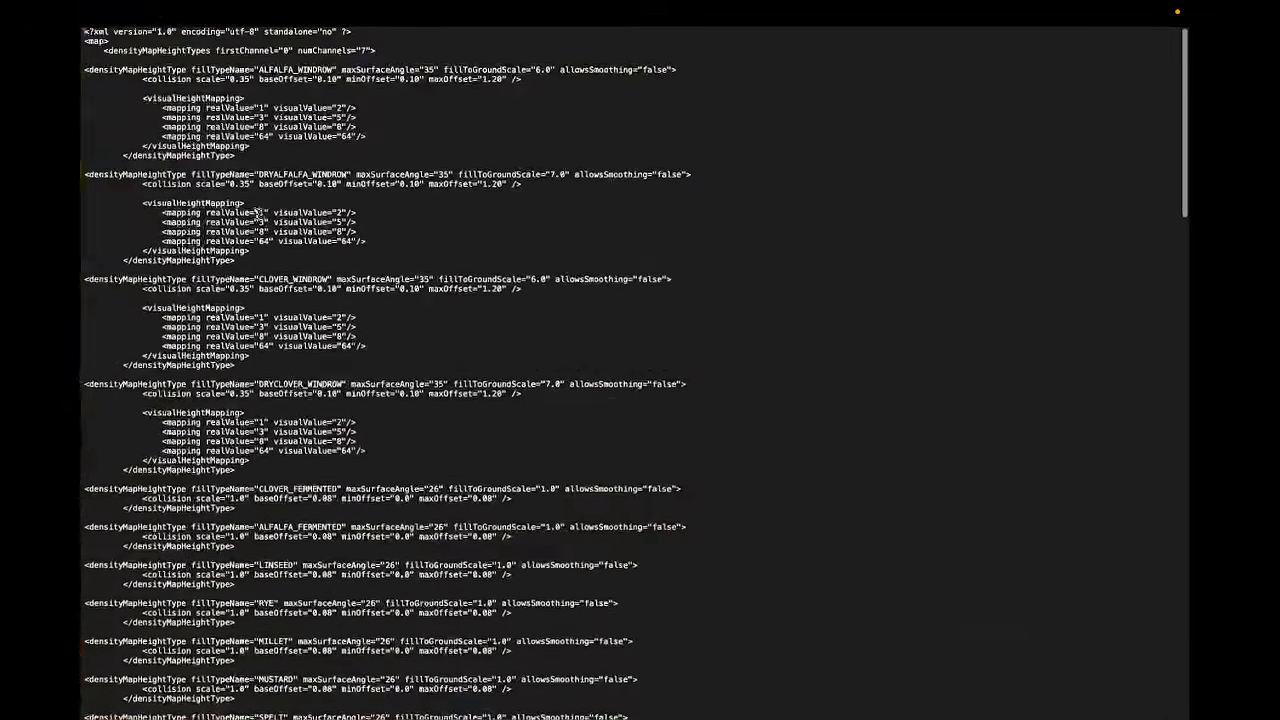
{"action": "scroll", "coordinate": [330, 335], "scroll_direction": "down", "scroll_amount": 20}
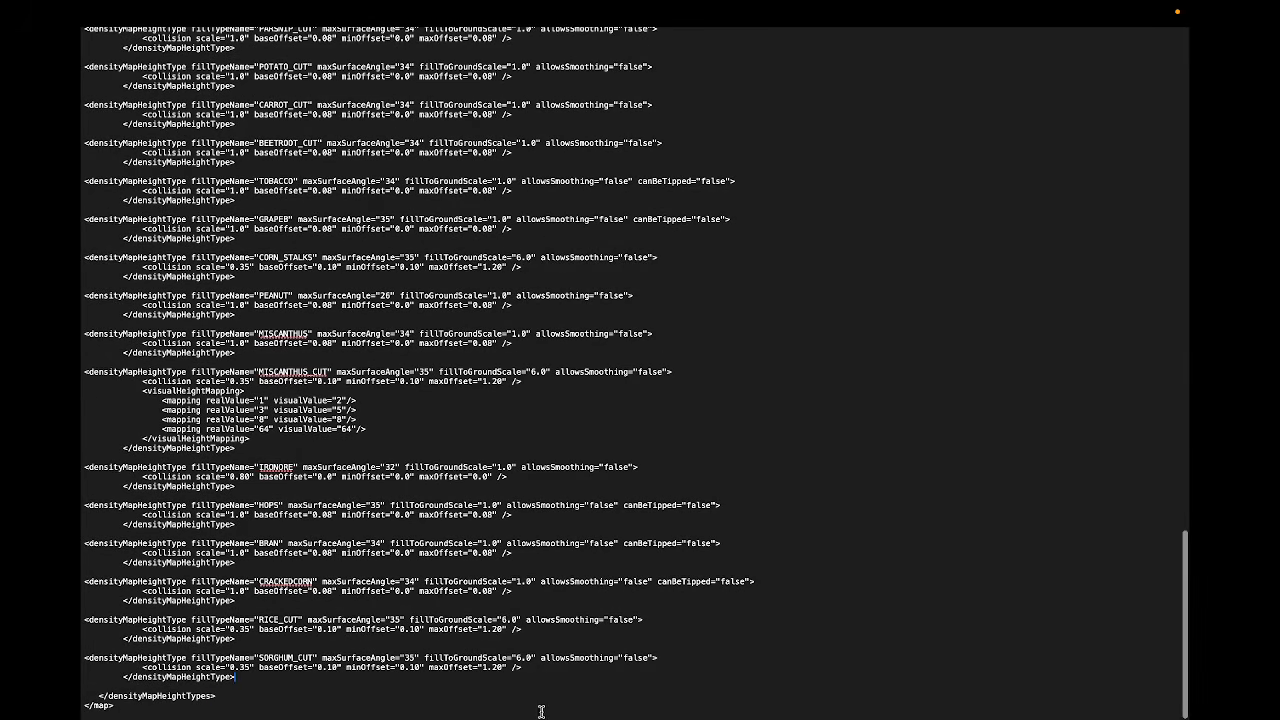
{"action": "key", "text": "Return"}
{"action": "key", "text": "Return"}
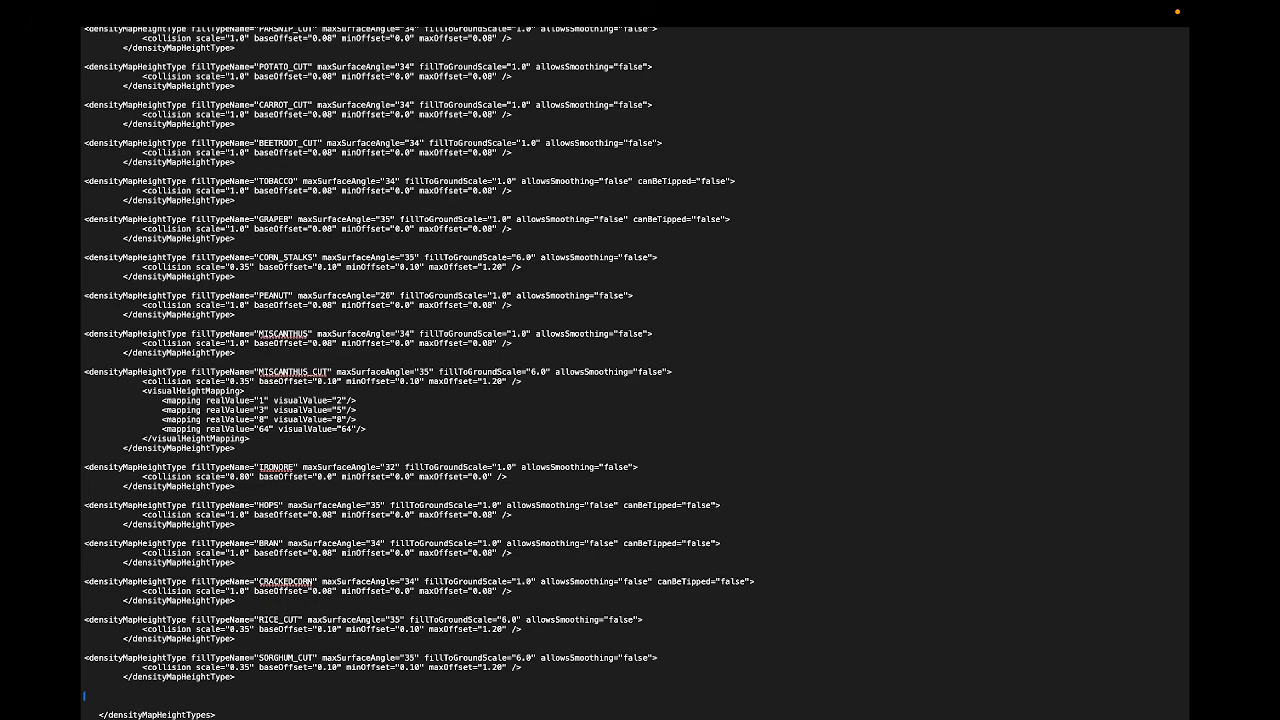
{"action": "type", "text": "<densityMapHeightType fillTypeName=\"APPLE\" maxSurfaceAngle=\"32\" fillToGroundScale=\"1.0\" allowsSmoothing=\"false\" canBeTipped=\"false\"> \t\t\t<collision scale=\"1.0\" baseOffset=\"0.08\" minOffset=\"0.0\" maxOffset=\"0.08\" /> \t\t</densityMapHeightType> \t\t\t\t<densityMapHeightType fillTypeName=\"DIGESTATO_SOLIDO\" maxSurfaceAngle=\"40\" fillToGroundScale=\"1.0\" allowsSmoothing=\"false\"> \t\t\t<collision scale=\"0.35\" baseOffset=\"0.10\" minOffset=\"0.10\" maxOffset=\"1.20\" /> \t\t</densityMapHeightType> \t\t\t\t<densityMapHeightType fillTypeName=\"SCARTO_UVA\" maxSurfaceAngle=\"40\" fillToGroundScale=\"1.0\" allowsSmoothing=\"false\"> \t\t\t<collision scale=\"0.35\" baseOffset=\"0.10\" minOffset=\"0.10\" maxOffset=\"1.20\" /> \t\t</densityMapHeightType> \t\t\t\t<densityMapHeightType fillTypeName=\"SANSA\" maxSurfaceAngle=\"40\" fillToGroundScale=\"1.0\" allowsSmoothing=\"false\"> \t\t\t<collision scale=\"0.35\" baseOffset=\"0.10\" minOffset=\"0.10\" maxOffset=\"1.20\" /> \t\t</densityMapHeightType> \t\t\t\t<densityMapHeightType fillTypeName=\"SCARTO_FRUTTA\" maxSurfaceAngle=\"40\" fillToGroundScale=\"1.0\" allowsSmoothing=\"false\"> \t\t\t<collision scale=\"0.35\" baseOffset=\"0.10\" minOffset=\"0.10\" maxOffset=\"1.20\" /> \t\t</densityMapHeightType>"}
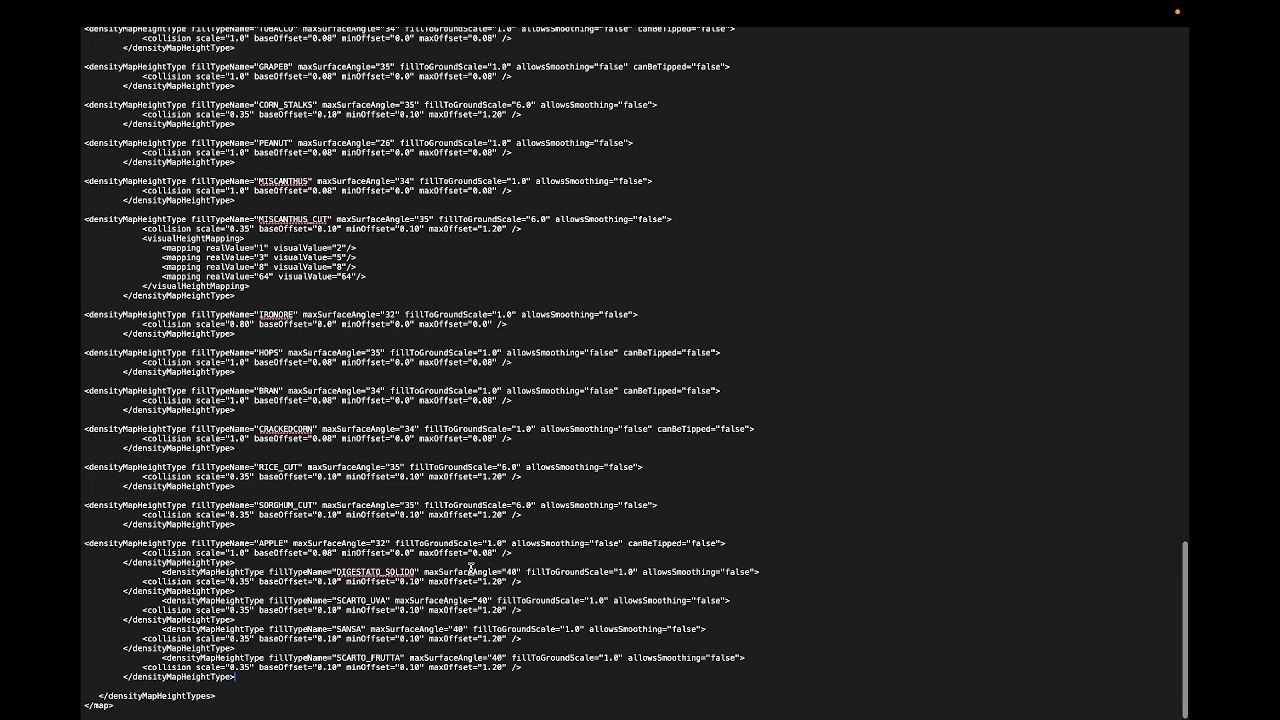
{"action": "key", "text": "ctrl+Left"}
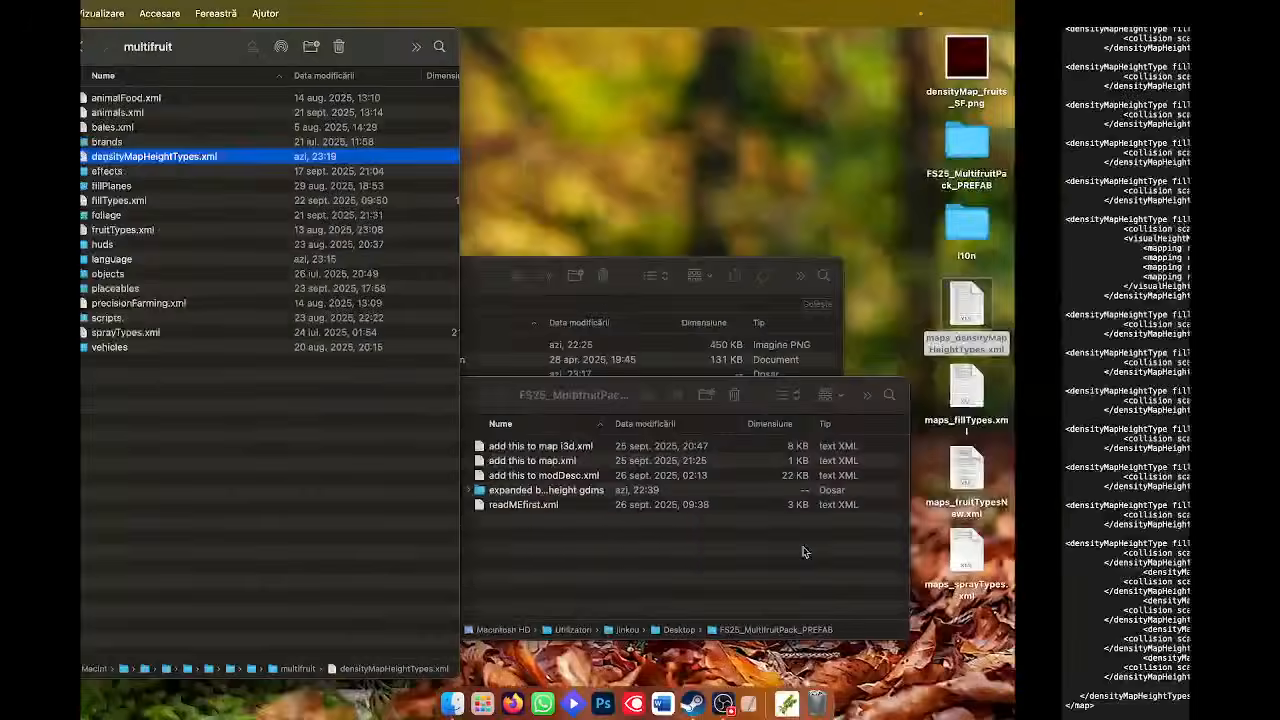
Open maps_fillTypes.xml from the desktop and search it for "apple" to find the map's own fill types.
{"action": "double_click", "coordinate": [1152, 392]}
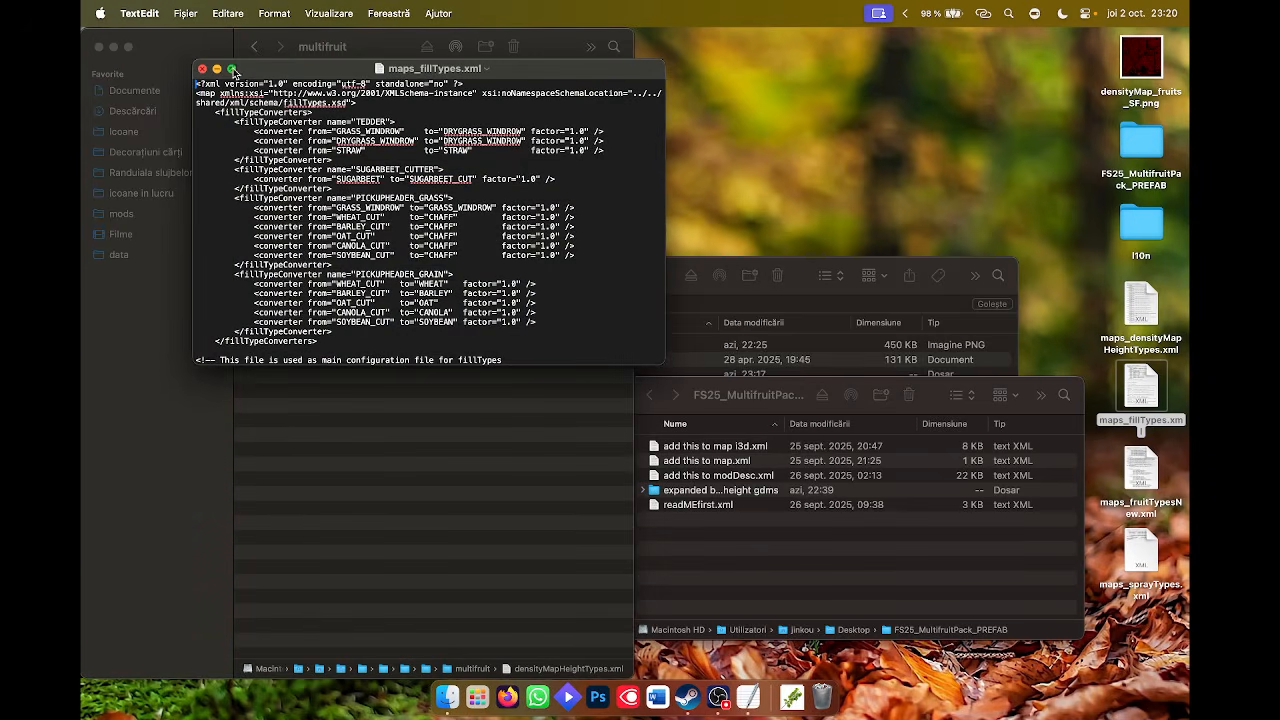
{"action": "left_click", "coordinate": [233, 70]}
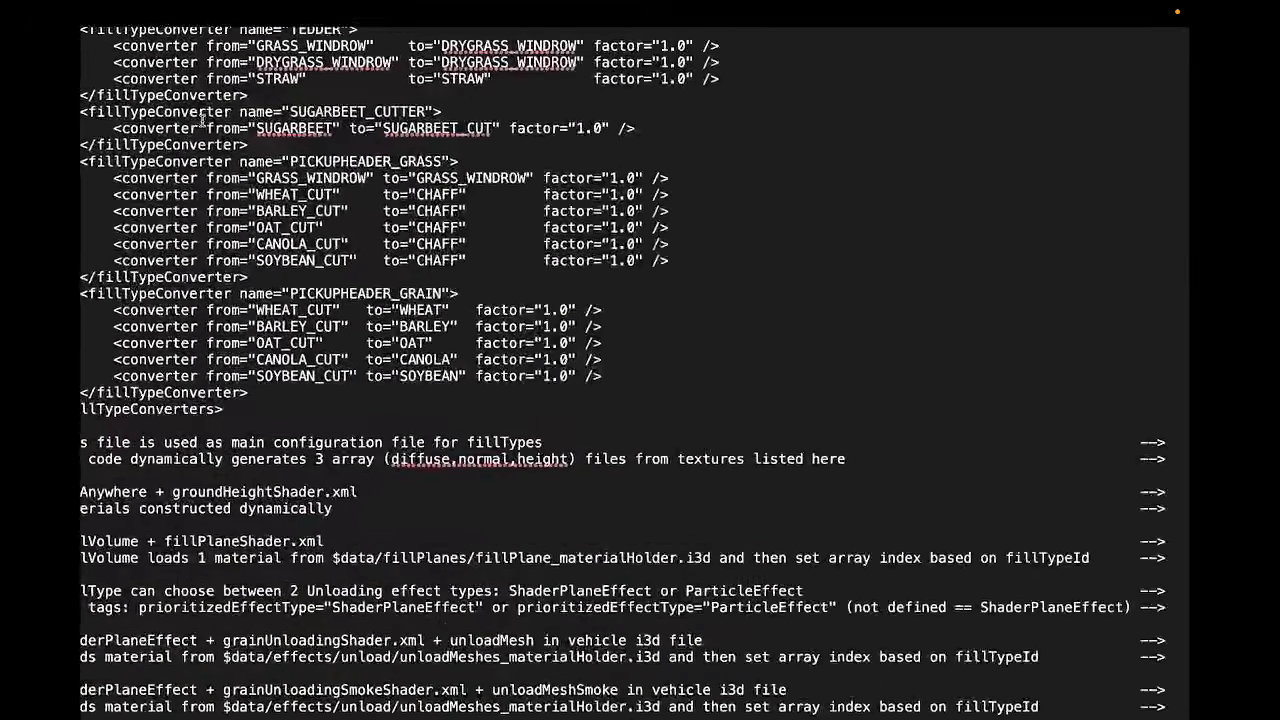
{"action": "scroll", "coordinate": [204, 173], "scroll_direction": "left", "scroll_amount": 2}
{"action": "scroll", "coordinate": [204, 173], "scroll_direction": "down", "scroll_amount": 15}
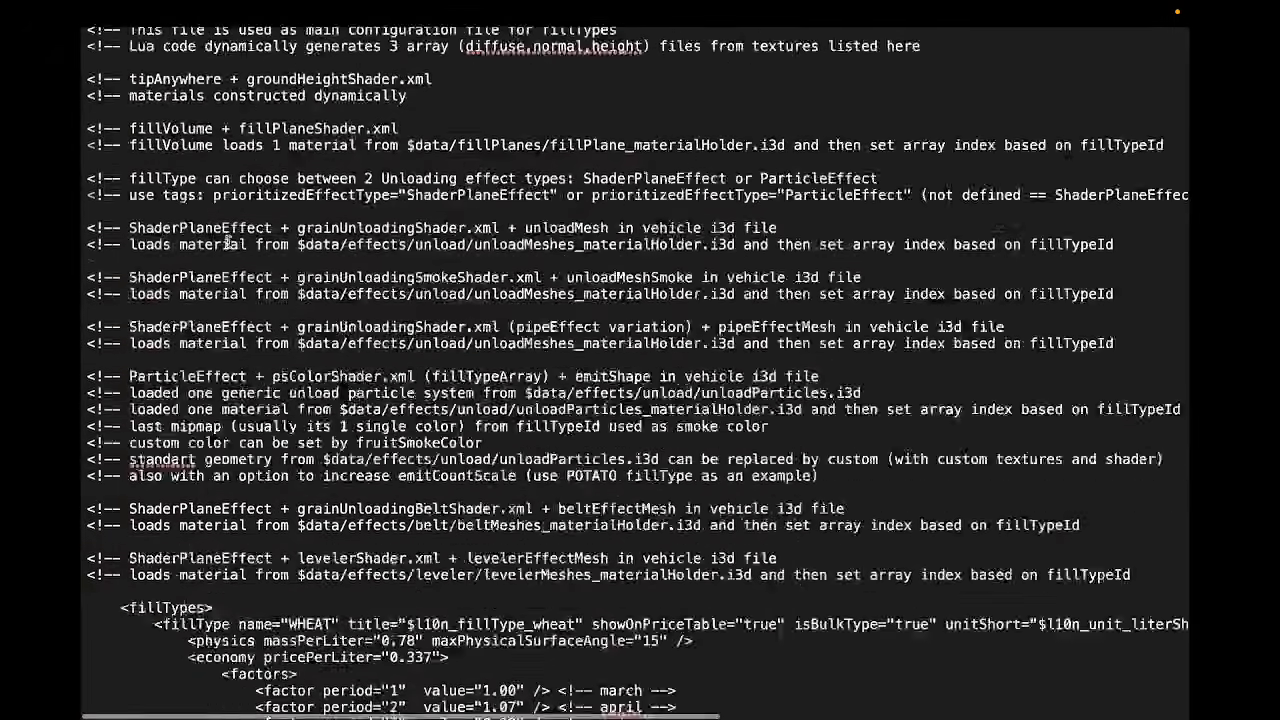
{"action": "scroll", "coordinate": [199, 160], "scroll_direction": "down", "scroll_amount": 3}
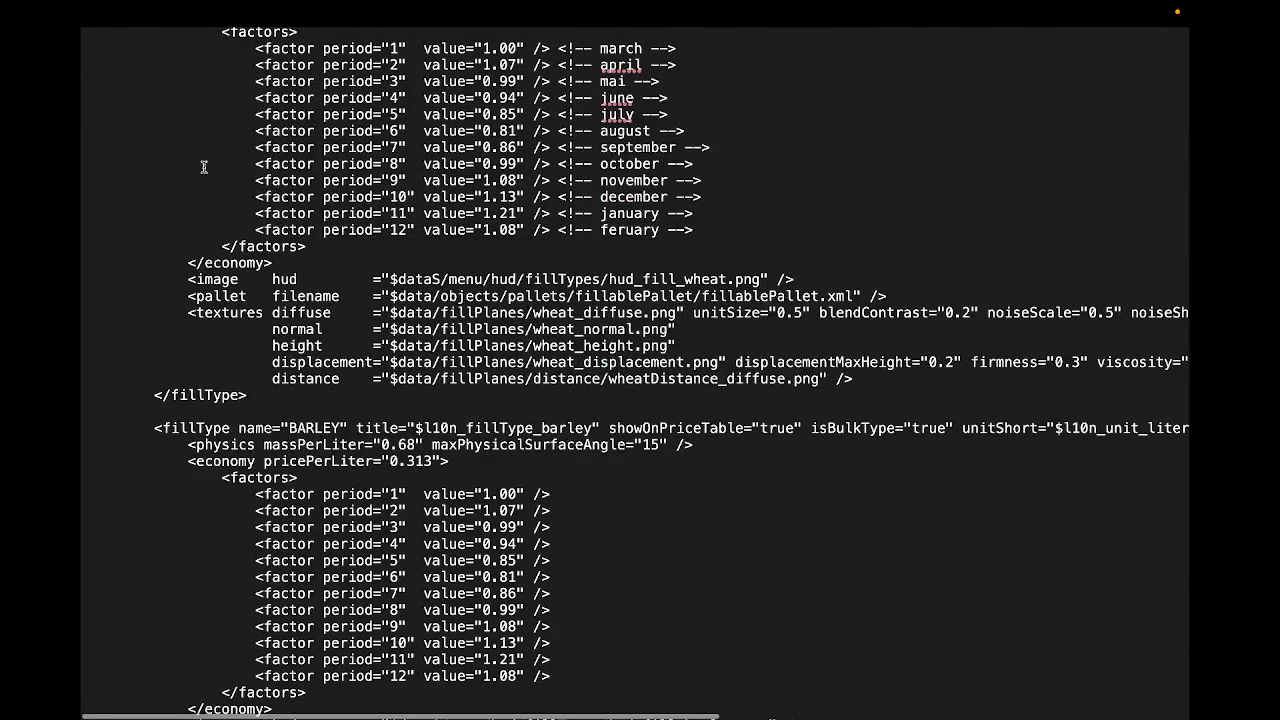
{"action": "scroll", "coordinate": [922, 158], "scroll_direction": "up", "scroll_amount": 4}
{"action": "scroll", "coordinate": [1122, 42], "scroll_direction": "down", "scroll_amount": 5}
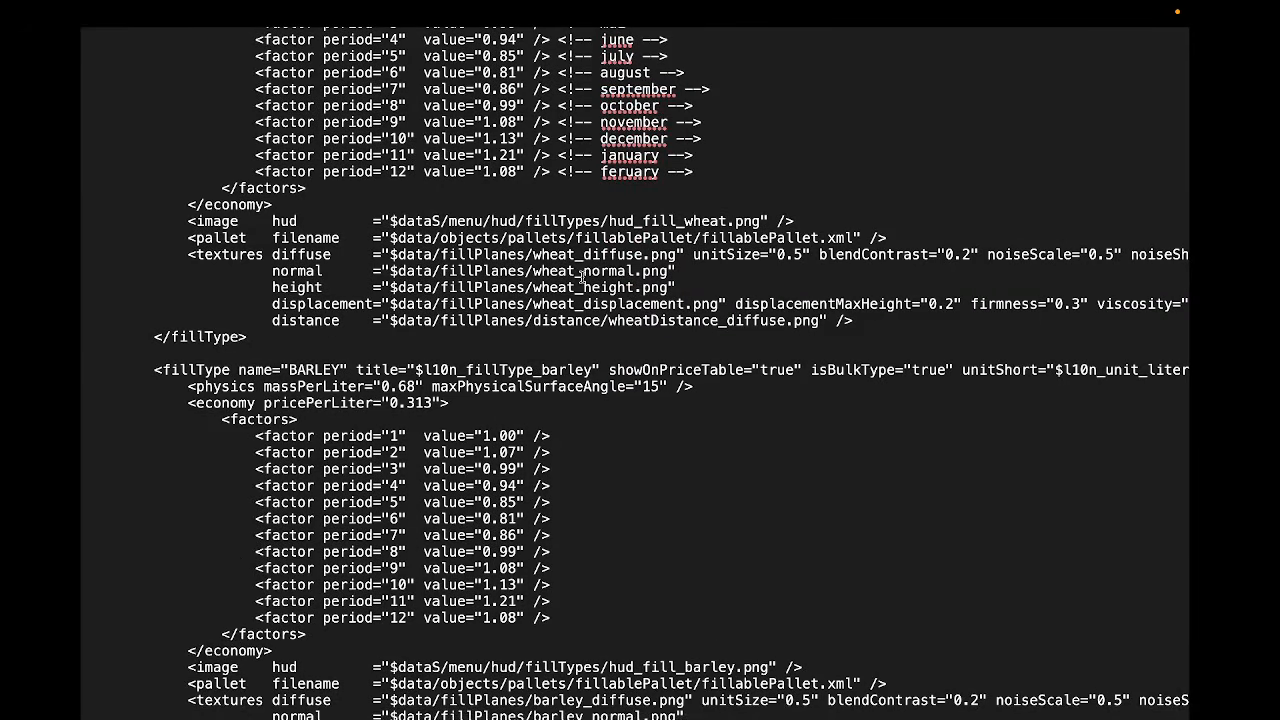
{"action": "scroll", "coordinate": [581, 276], "scroll_direction": "down", "scroll_amount": 1}
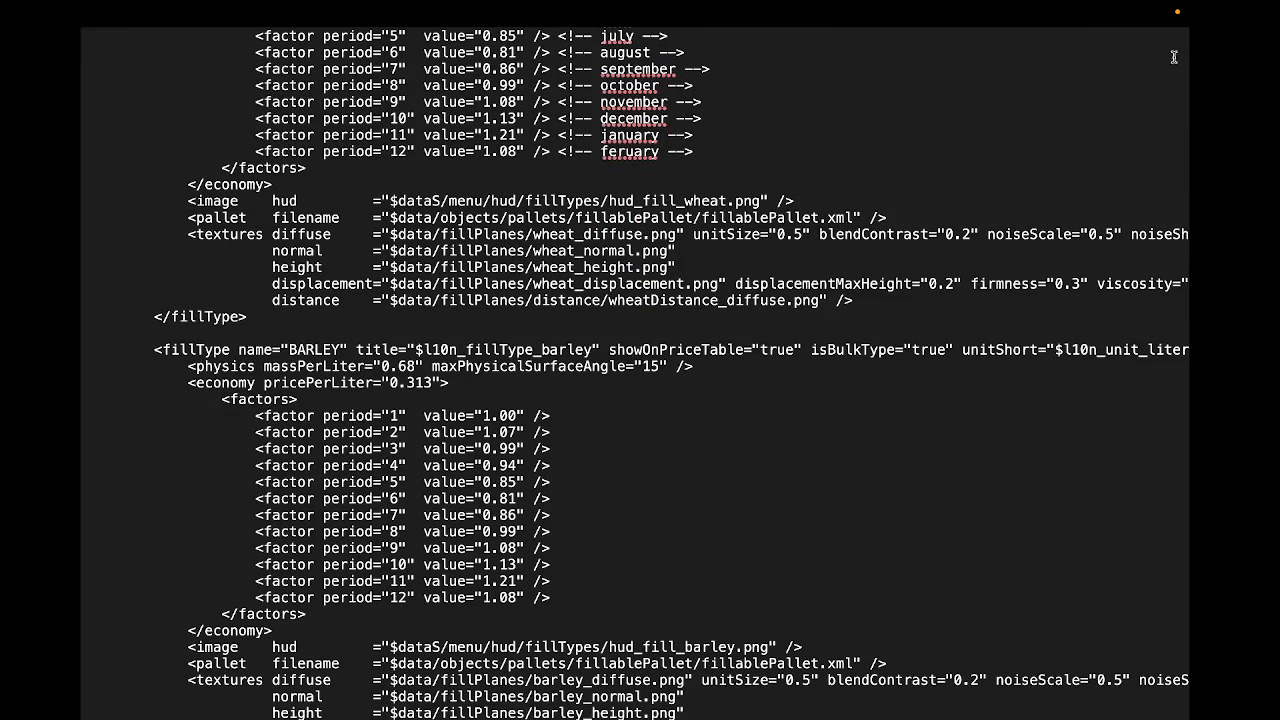
{"action": "scroll", "coordinate": [646, 217], "scroll_direction": "down", "scroll_amount": 10}
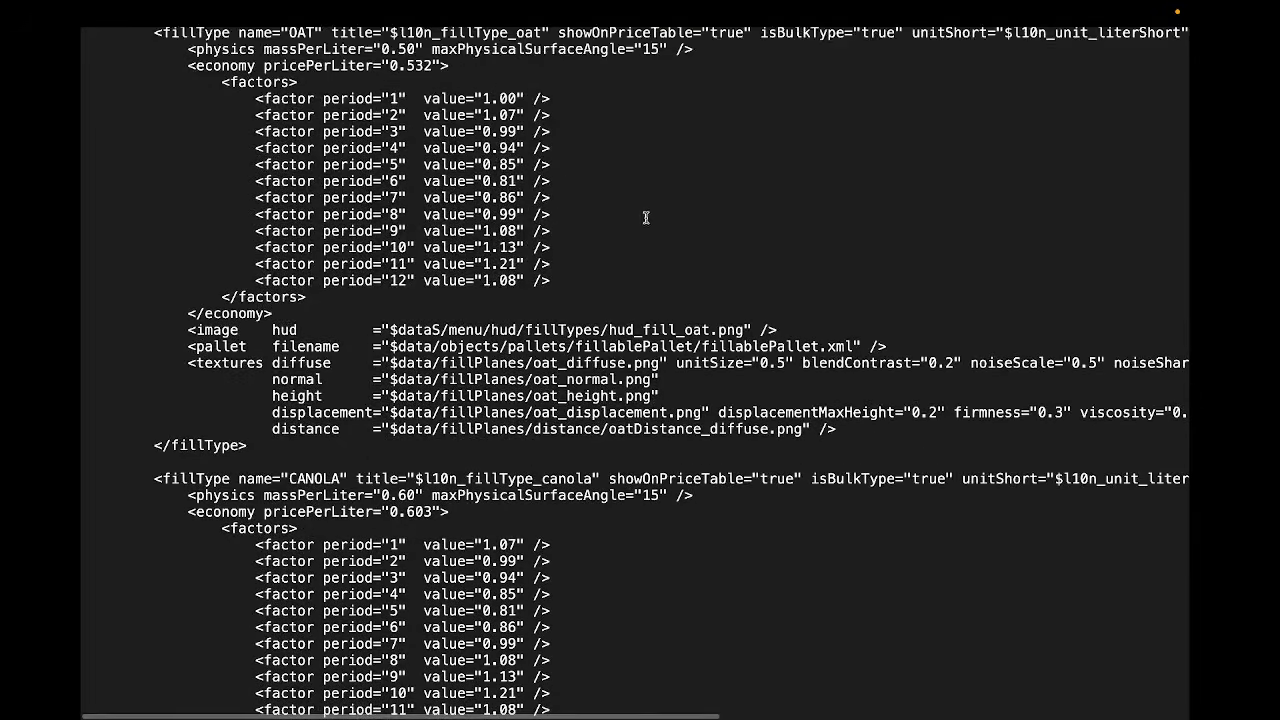
{"action": "key", "text": "super+f"}
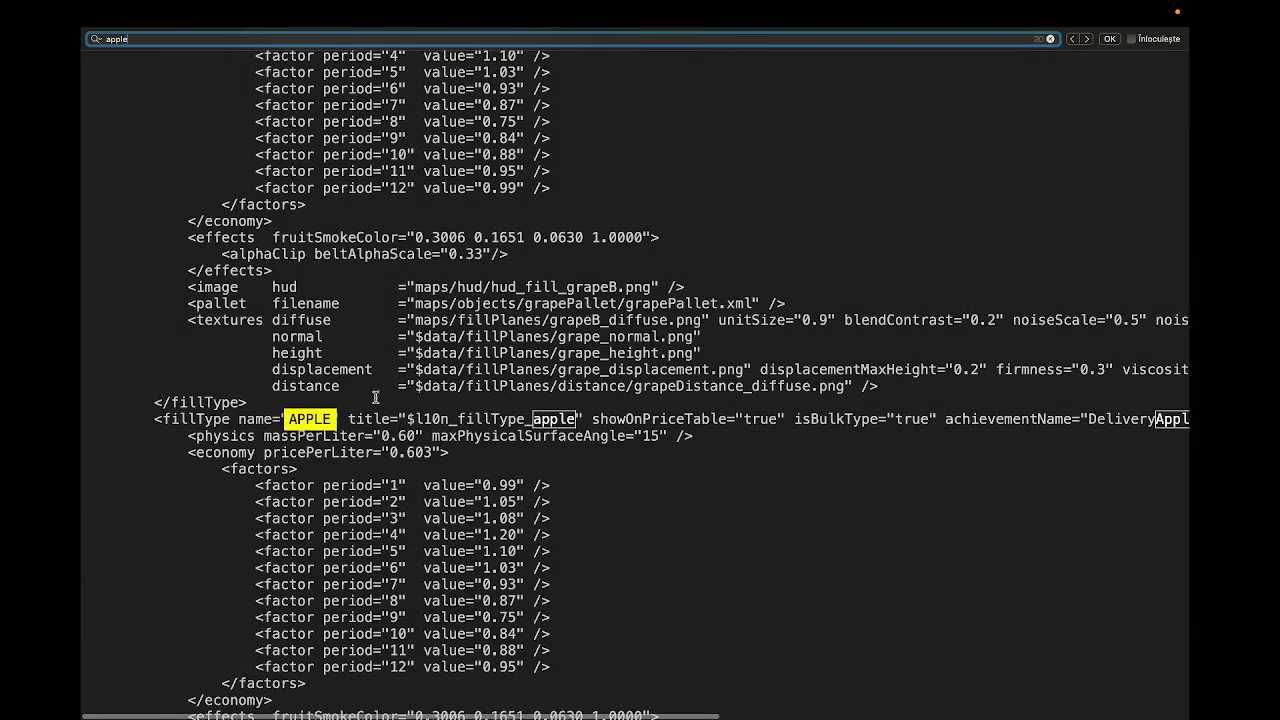
Copy the map's own fill type entries from APPLE through PASTA_UOVO in maps_fillTypes.xml.
{"action": "scroll", "coordinate": [375, 397], "scroll_direction": "up", "scroll_amount": 8}
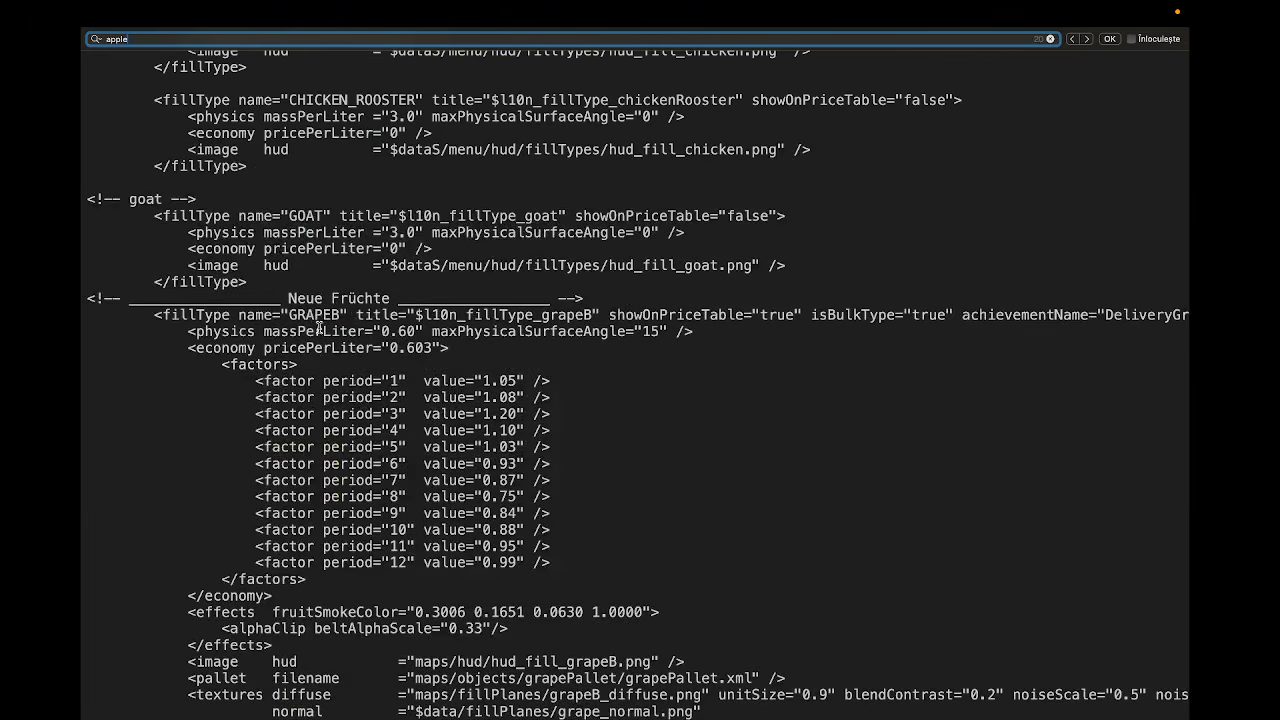
{"action": "left_click", "coordinate": [268, 283]}
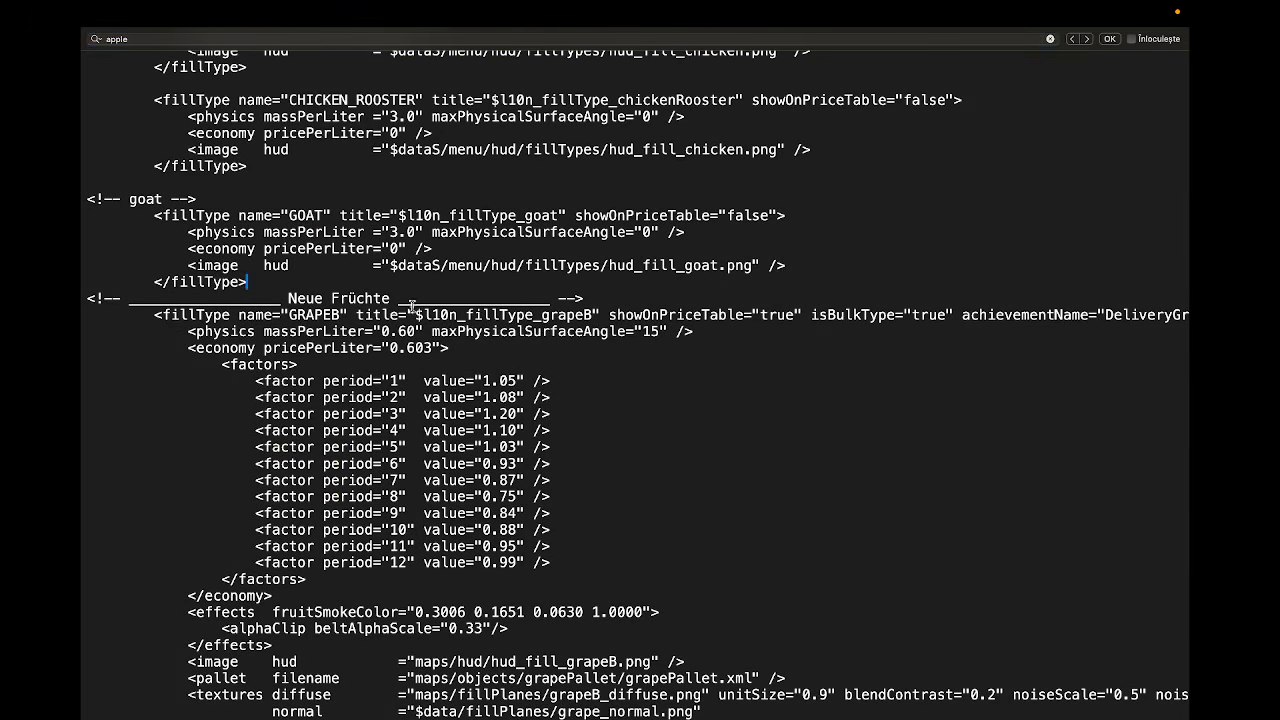
{"action": "scroll", "coordinate": [268, 222], "scroll_direction": "down", "scroll_amount": 3}
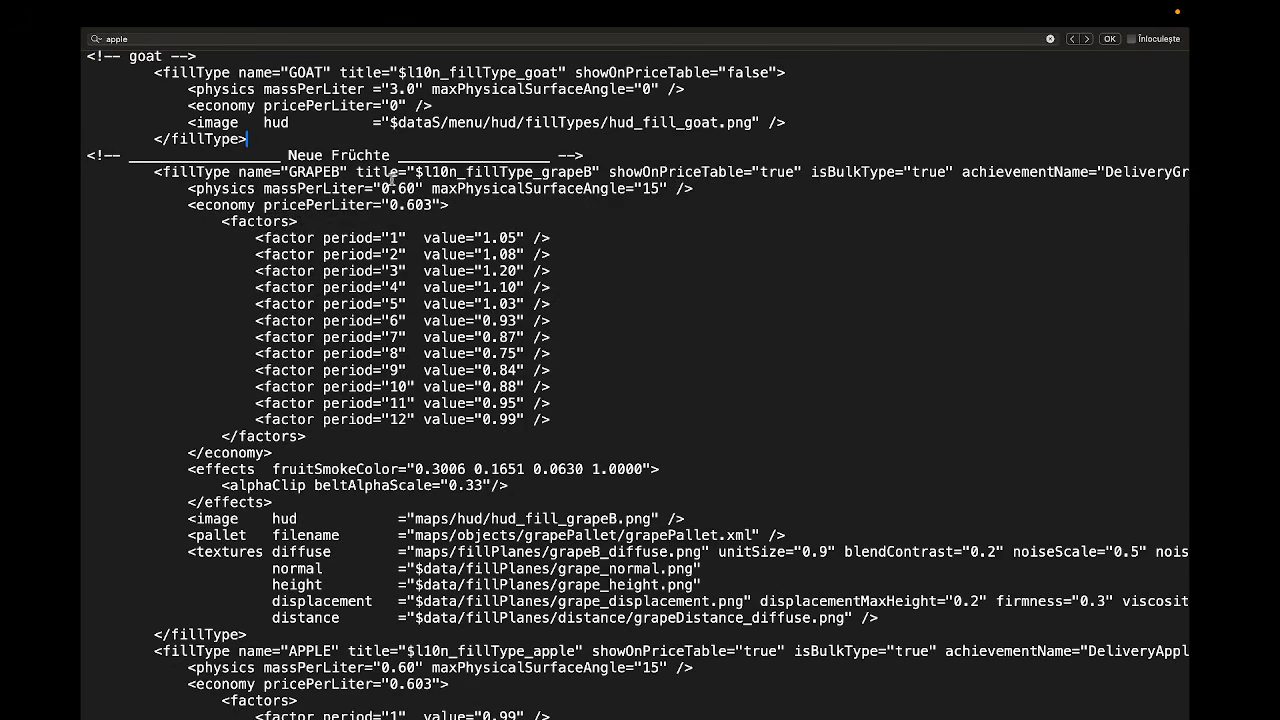
{"action": "scroll", "coordinate": [392, 177], "scroll_direction": "down", "scroll_amount": 8}
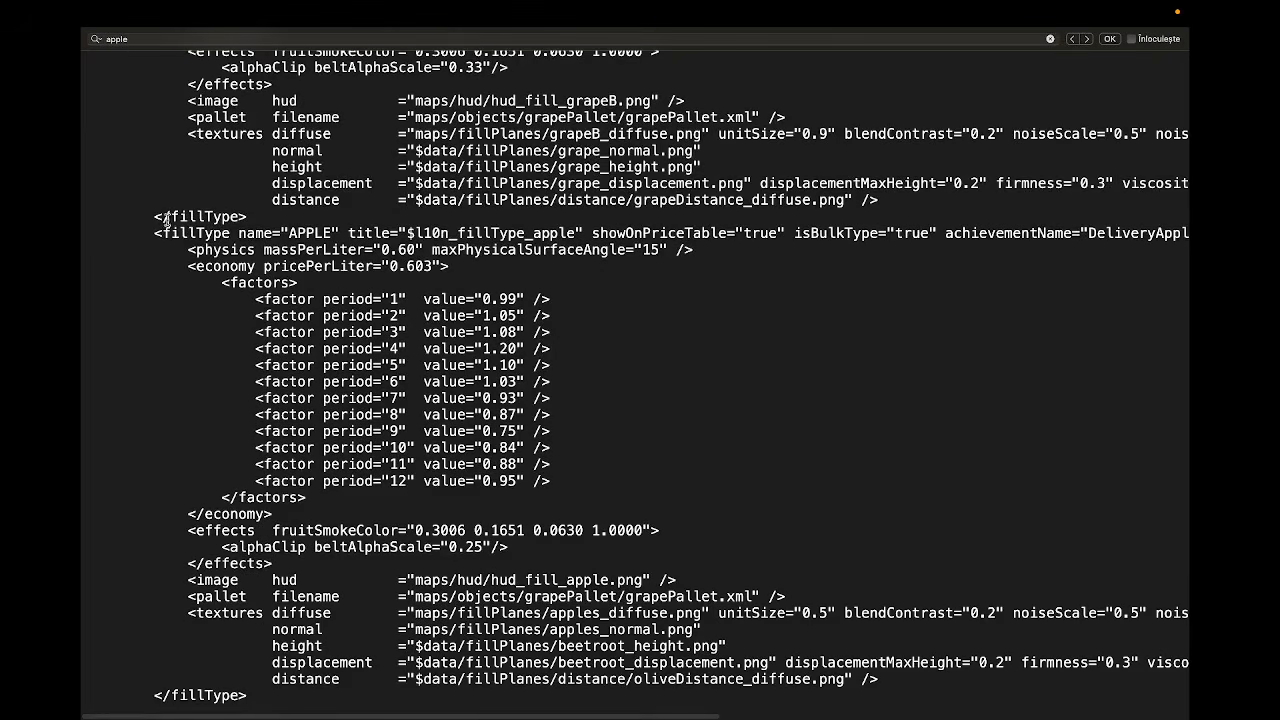
{"action": "left_click_drag", "start_coordinate": [152, 234], "coordinate": [608, 715]}
{"action": "left_click_drag", "start_coordinate": [479, 713], "coordinate": [406, 477]}
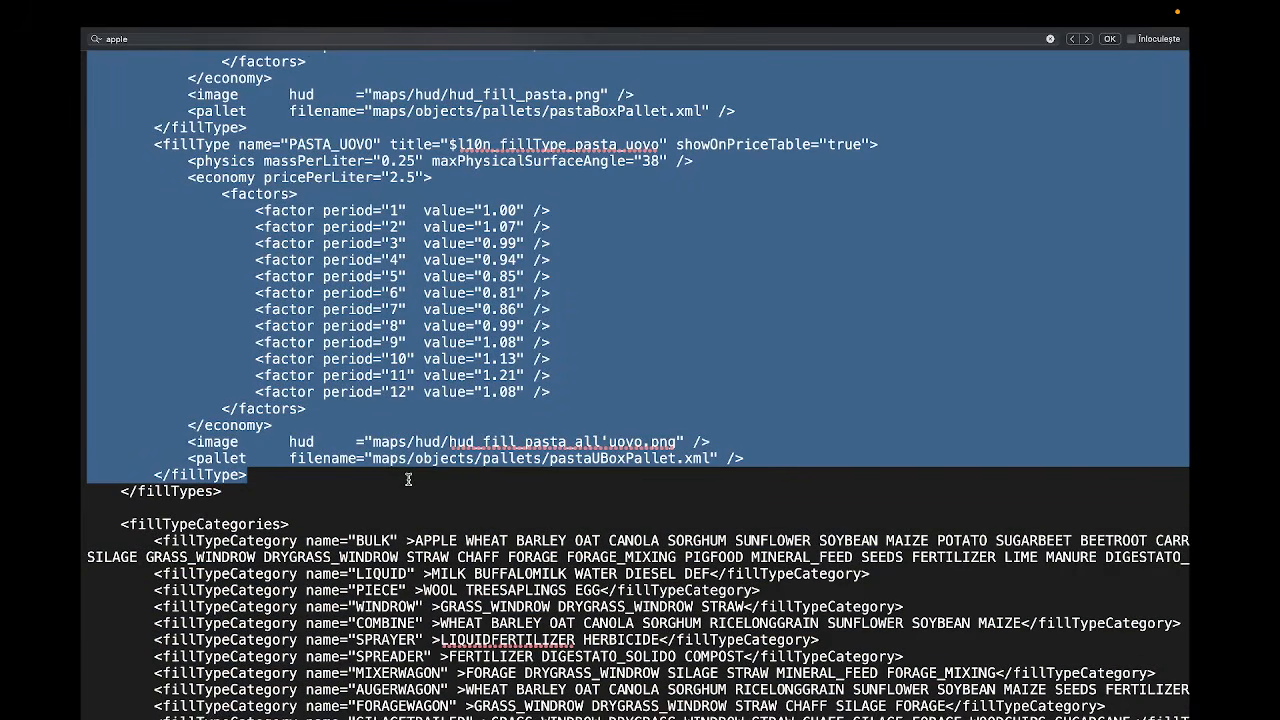
Open fillTypes.xml from the multifruit folder and locate the start of its fillTypes section.
{"action": "key", "text": "ctrl+Left"}
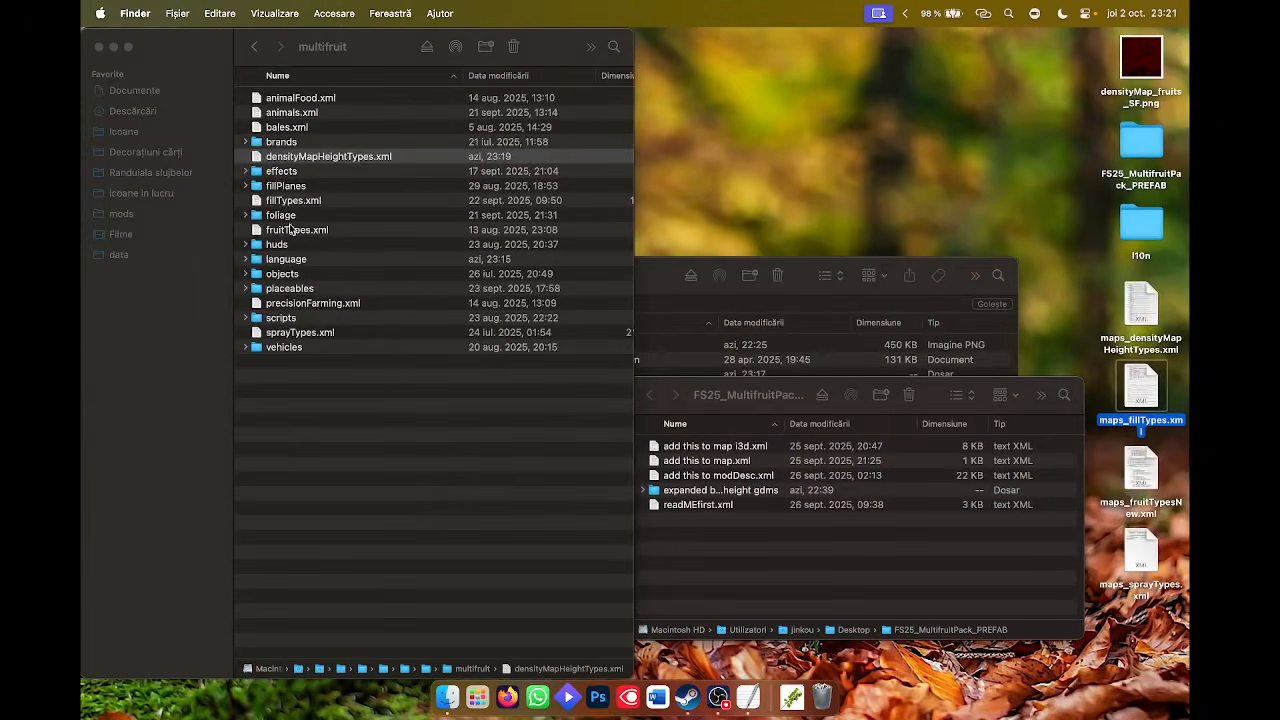
{"action": "left_click", "coordinate": [287, 200]}
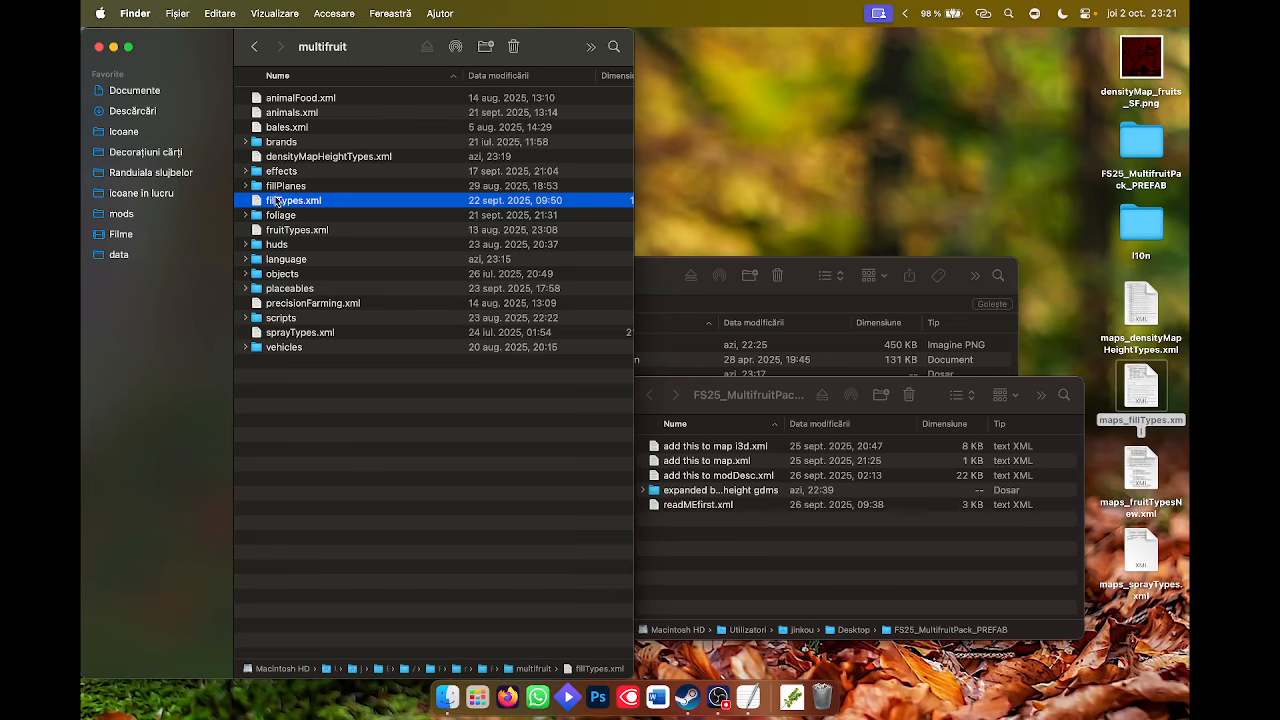
{"action": "key", "text": "space"}
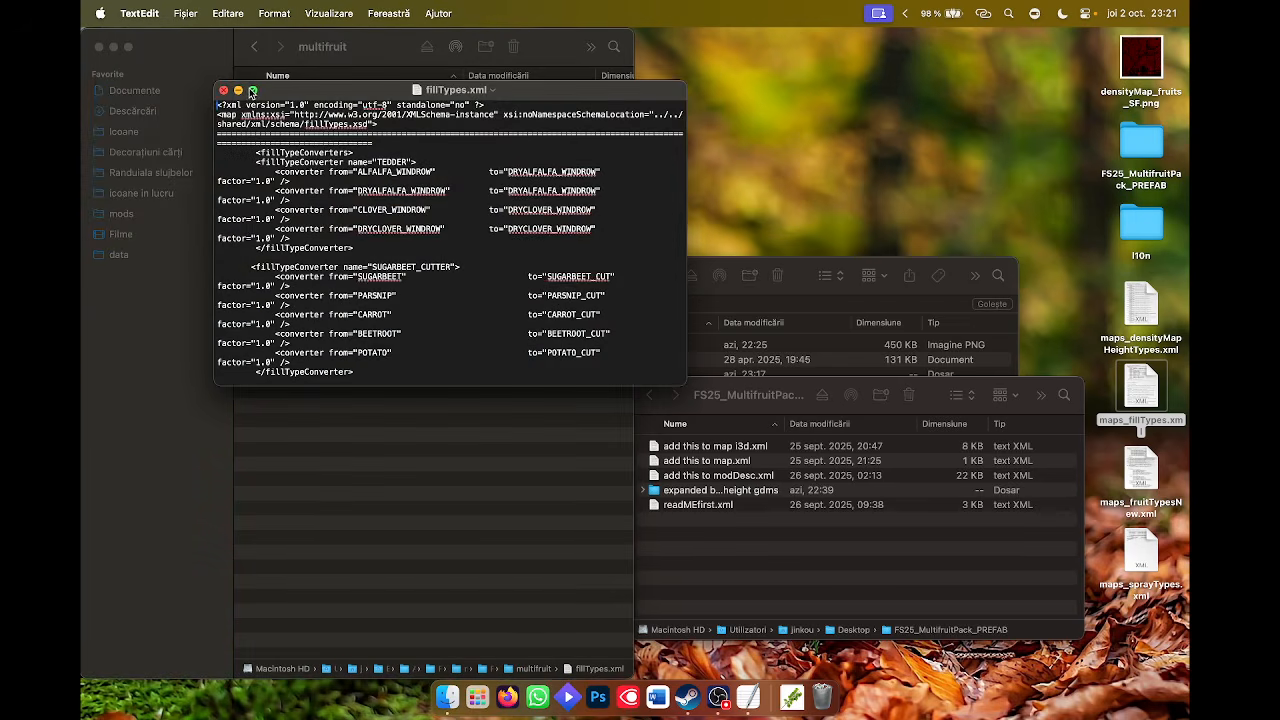
{"action": "key", "text": "ctrl+Right"}
{"action": "scroll", "coordinate": [193, 212], "scroll_direction": "down", "scroll_amount": 20}
{"action": "scroll", "coordinate": [189, 230], "scroll_direction": "up", "scroll_amount": 20}
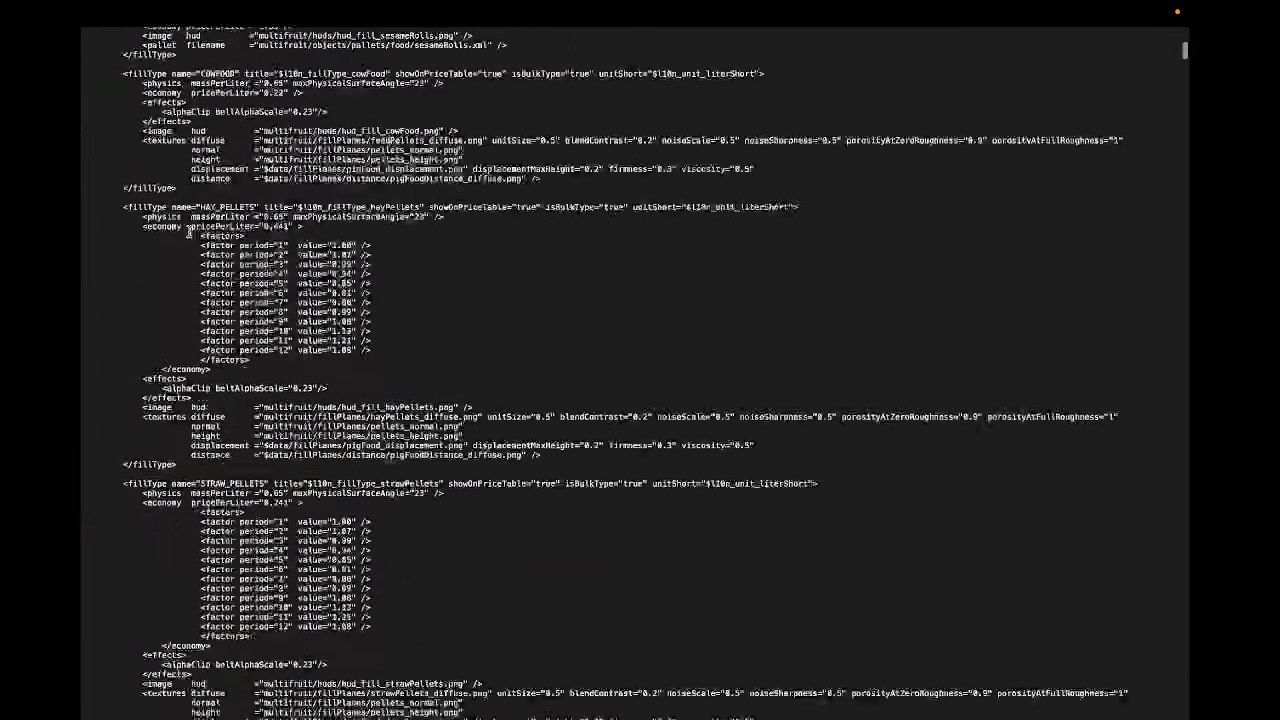
Paste the copied fill type entries on a new line below the New Production Chains comment in fillTypes.xml.
{"action": "left_click", "coordinate": [242, 397]}
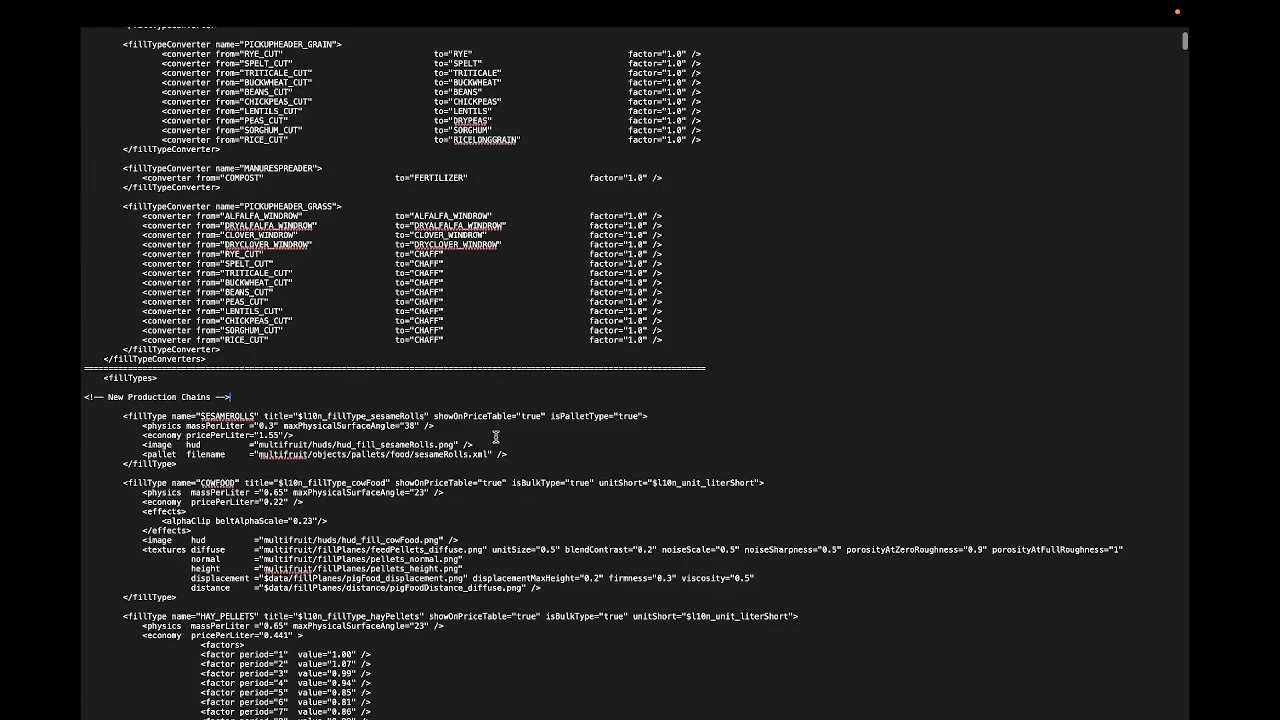
{"action": "key", "text": "Return"}
{"action": "key", "text": "Return"}
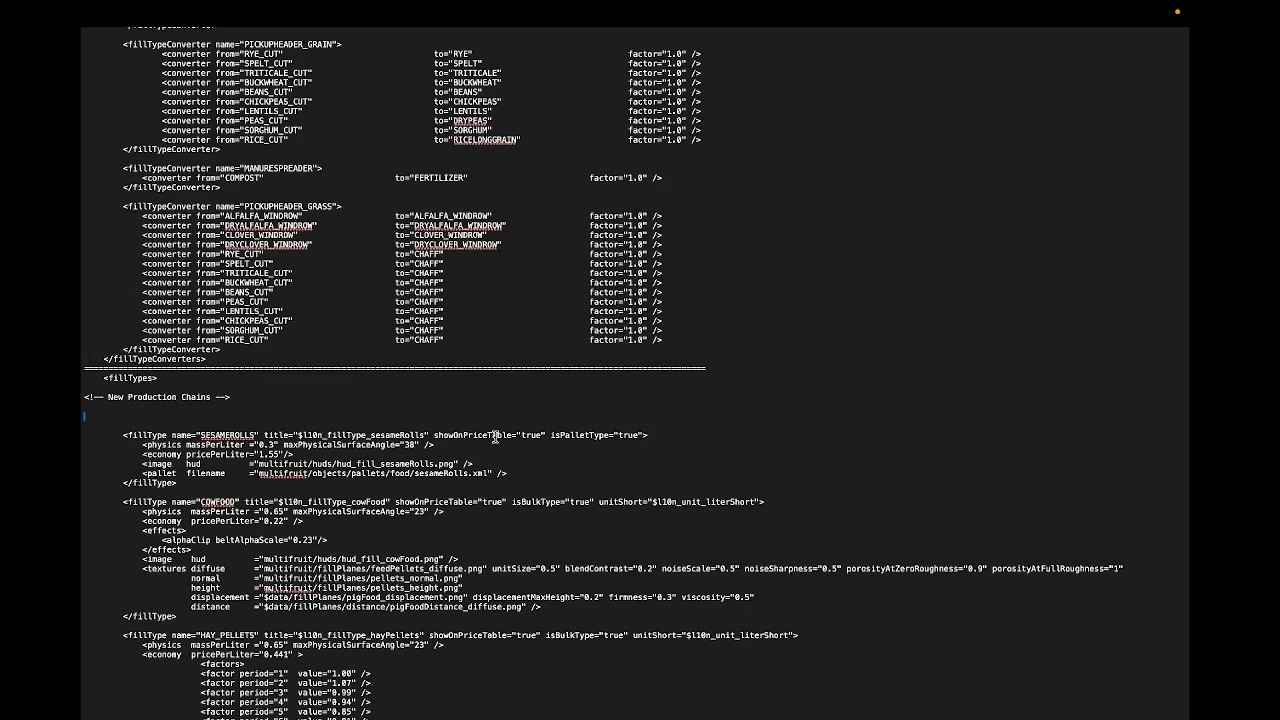
{"action": "key", "text": "super+v"}
Delete the COMPOST fill type entry between the SANSA and GRAPEPALLET entries in the pasted block of the multifruit fillTypes.xml.
{"action": "scroll", "coordinate": [221, 281], "scroll_direction": "up", "scroll_amount": 15}
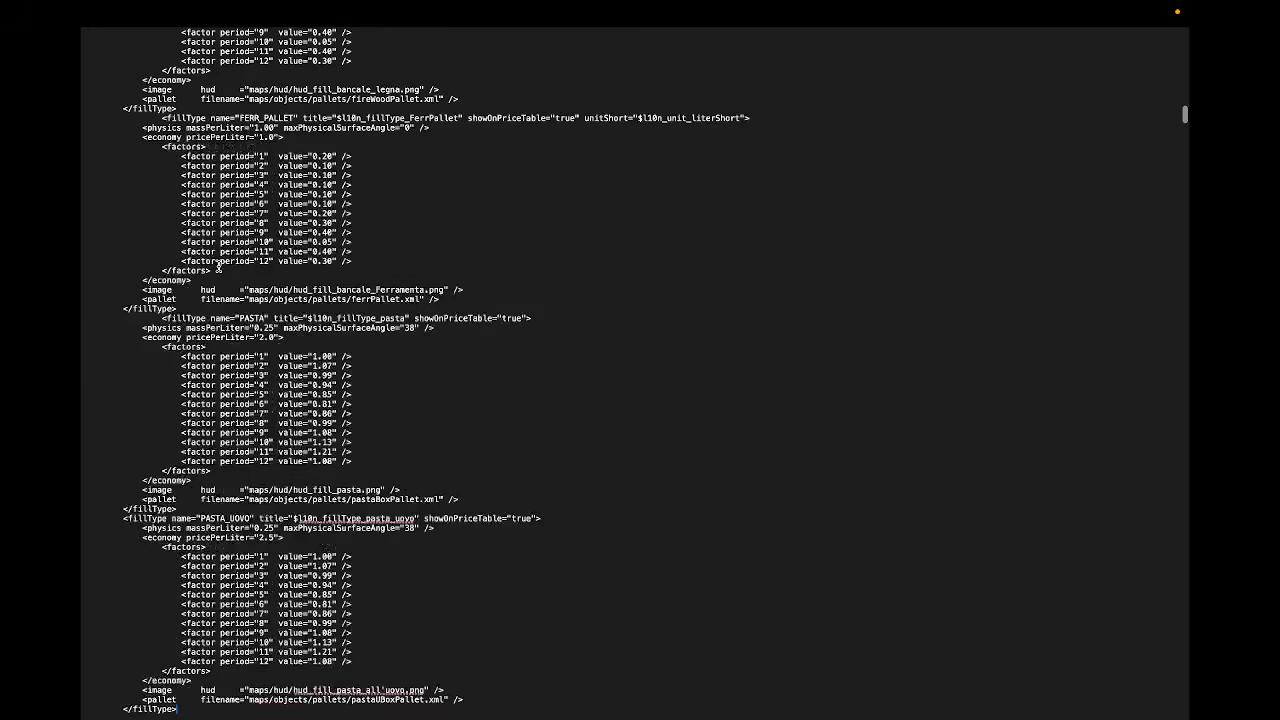
{"action": "scroll", "coordinate": [214, 264], "scroll_direction": "up", "scroll_amount": 8}
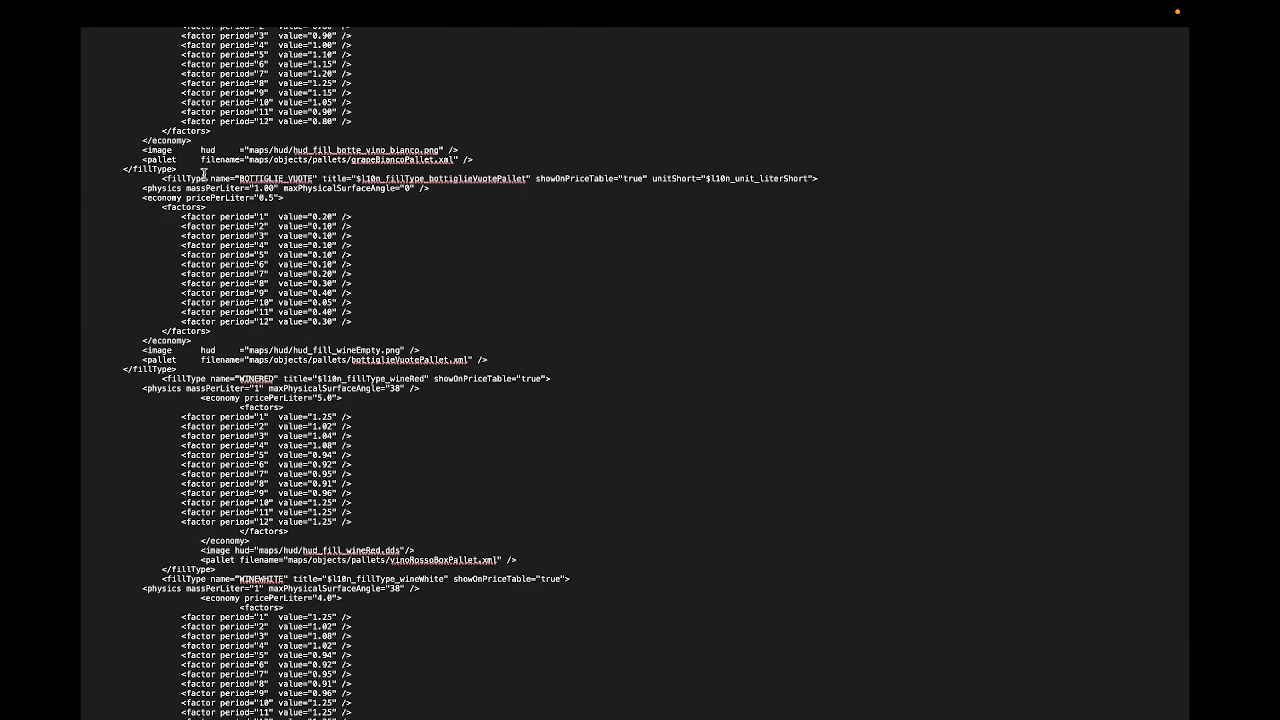
{"action": "scroll", "coordinate": [204, 173], "scroll_direction": "up", "scroll_amount": 10}
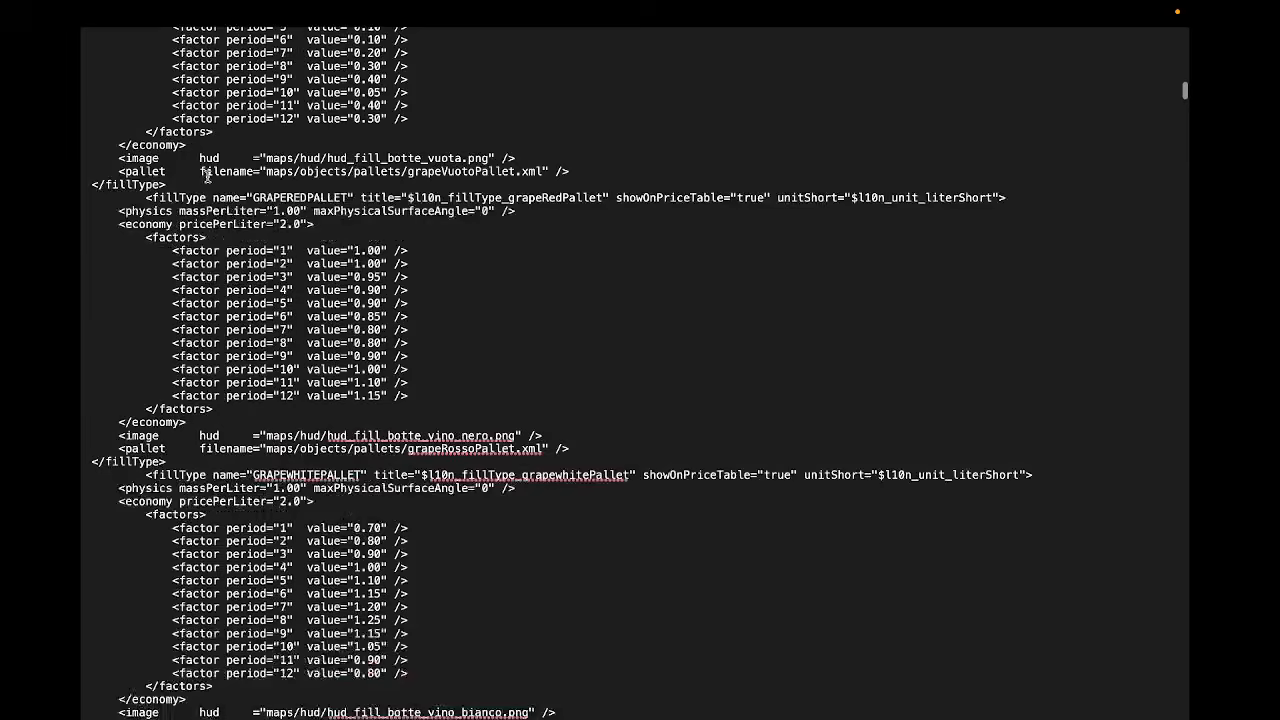
{"action": "scroll", "coordinate": [206, 175], "scroll_direction": "up", "scroll_amount": 14}
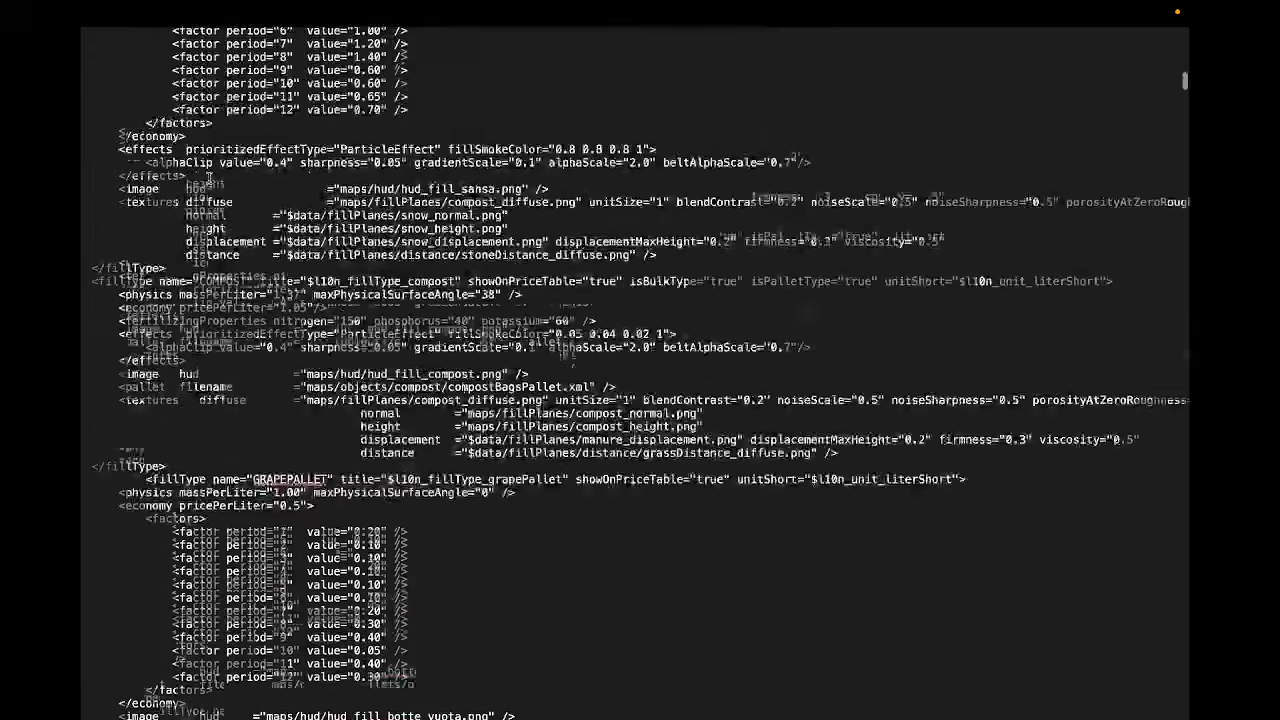
{"action": "scroll", "coordinate": [209, 178], "scroll_direction": "up", "scroll_amount": 4}
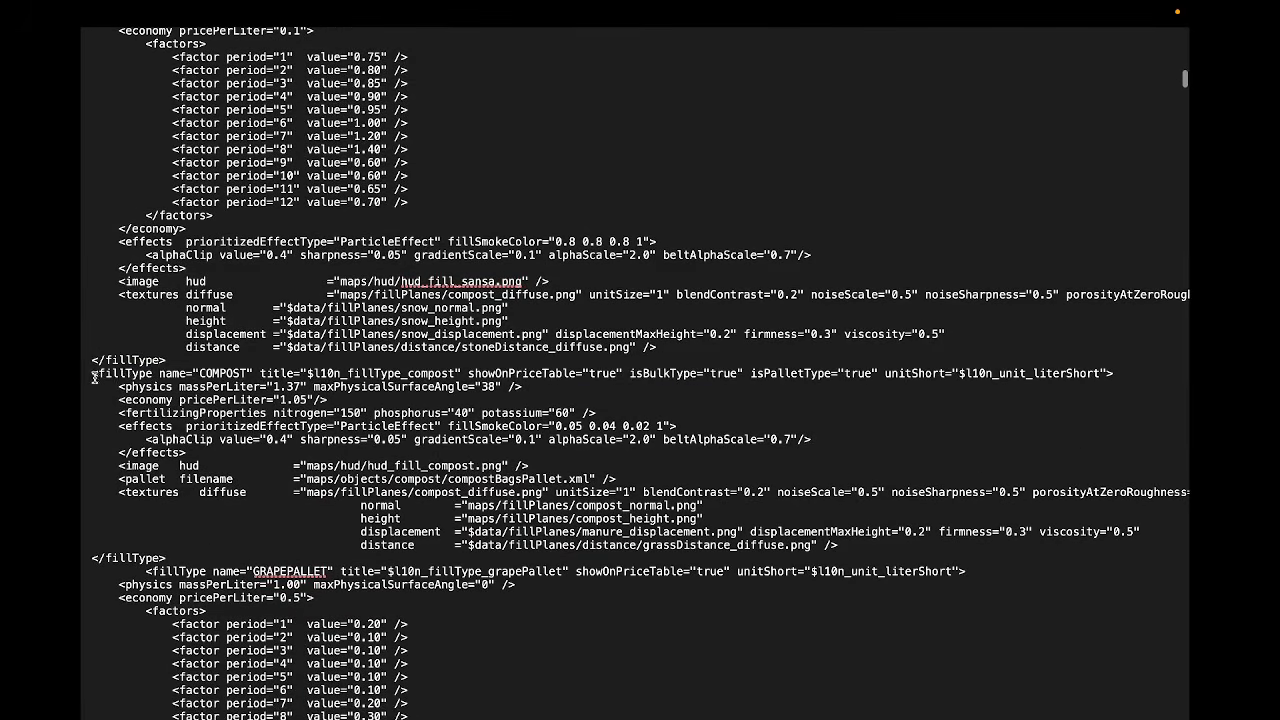
{"action": "left_click_drag", "start_coordinate": [95, 377], "coordinate": [207, 552]}
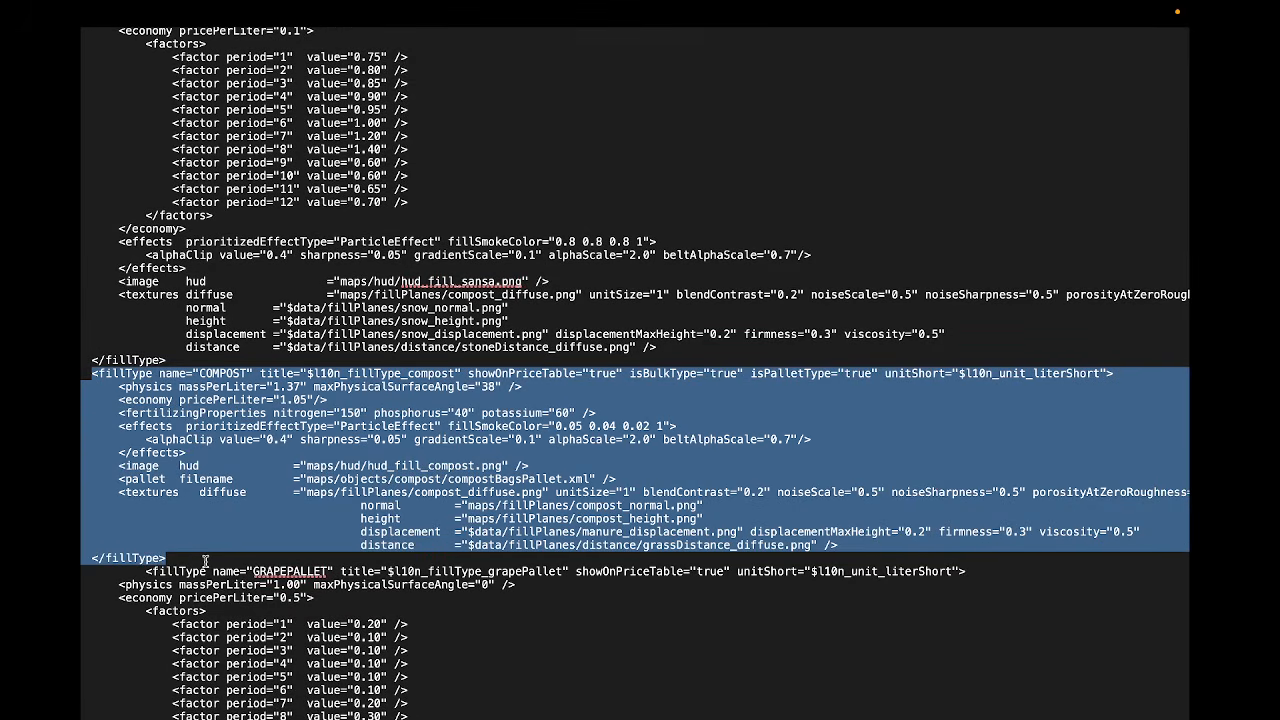
{"action": "key", "text": "BackSpace"}
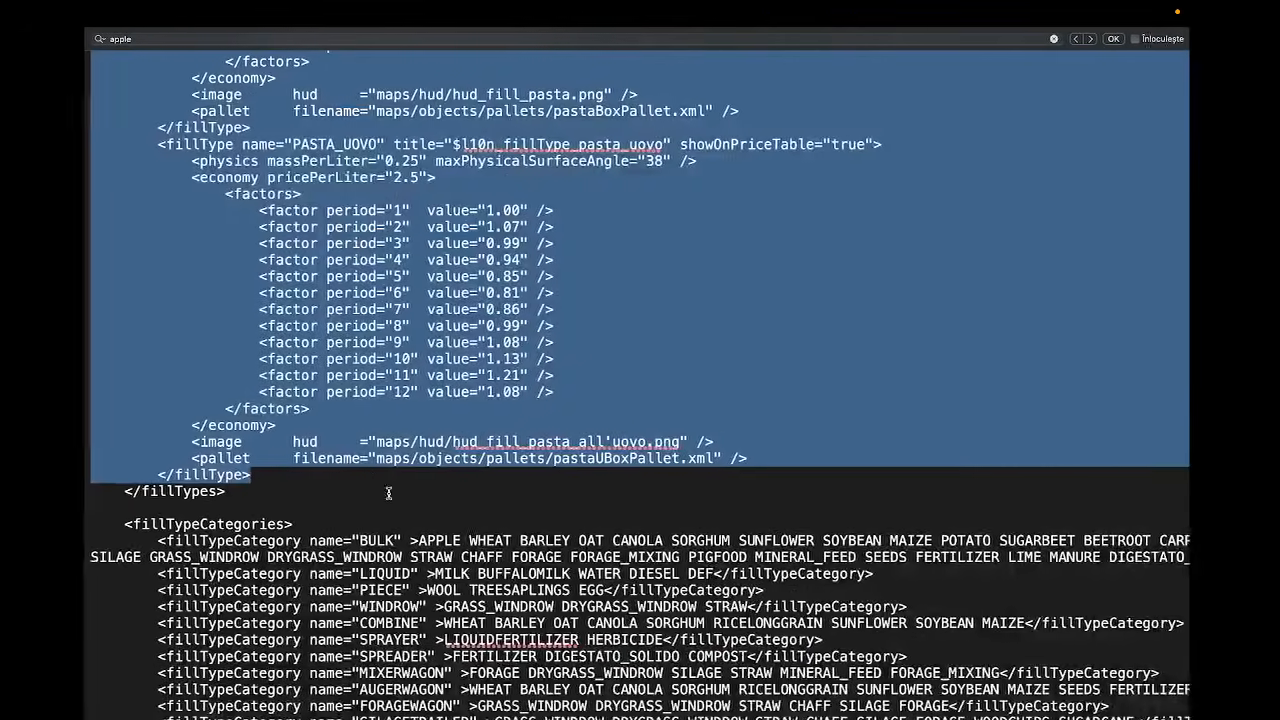
Return to maps_fillTypes.xml and delete WHEAT, BARLEY, OAT and CANOLA from the BULK fill type category.
{"action": "scroll", "coordinate": [287, 343], "scroll_direction": "down", "scroll_amount": 3}
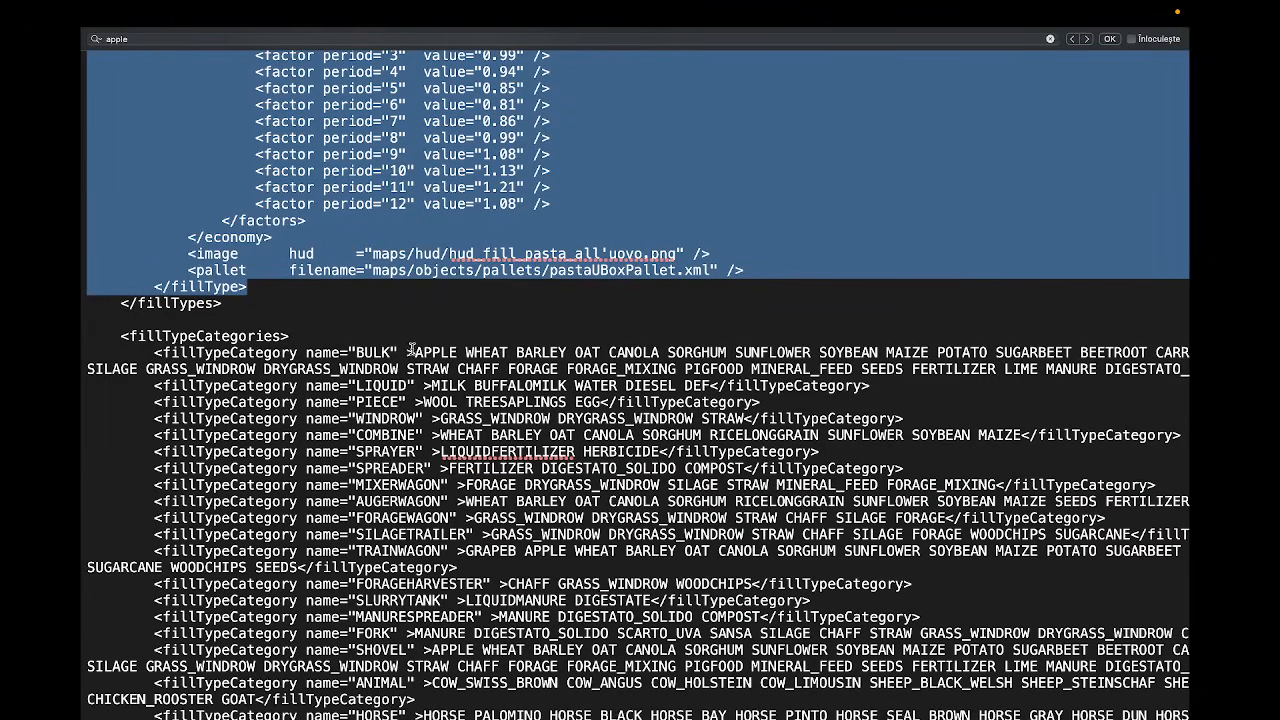
{"action": "scroll", "coordinate": [420, 352], "scroll_direction": "down", "scroll_amount": 1}
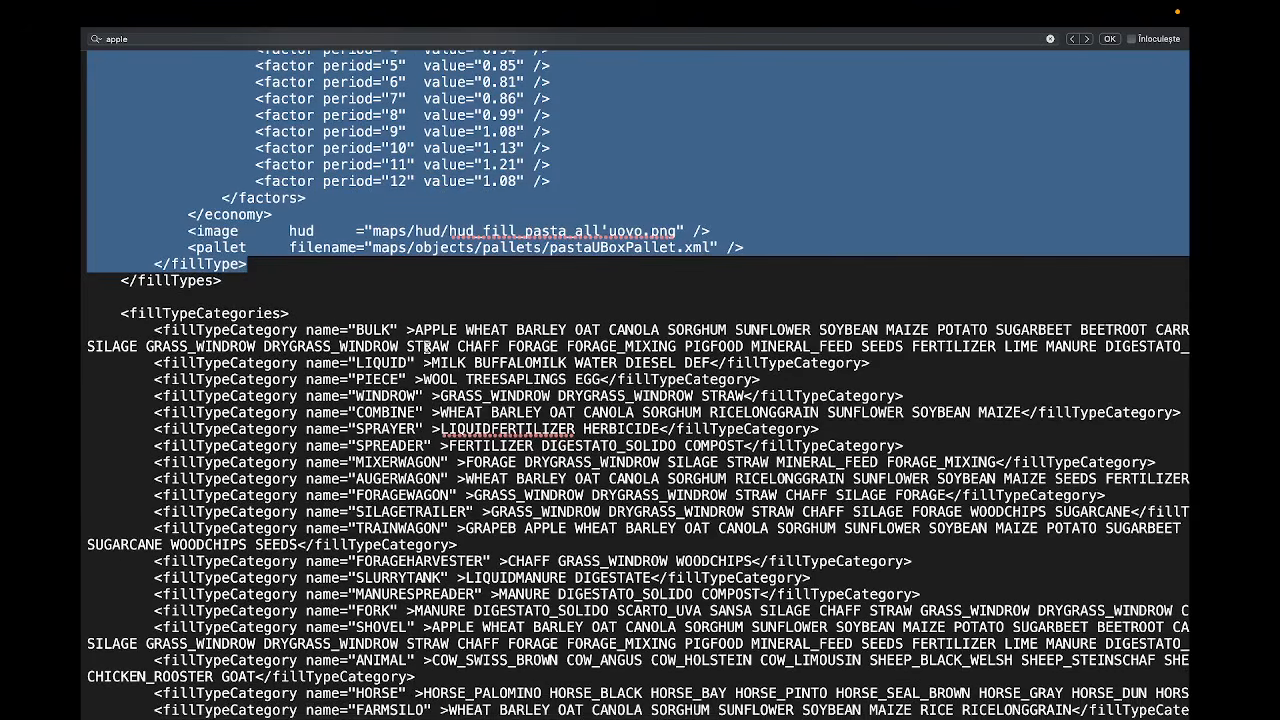
{"action": "scroll", "coordinate": [427, 347], "scroll_direction": "down", "scroll_amount": 3}
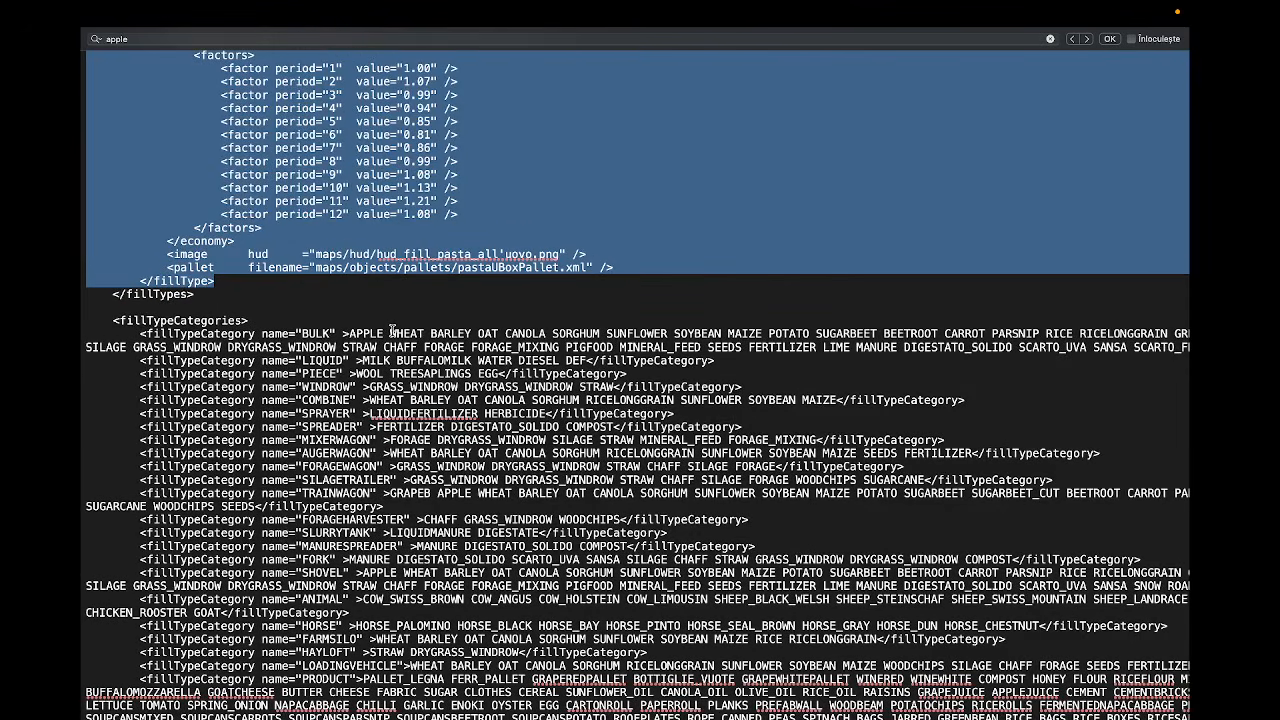
{"action": "scroll", "coordinate": [392, 331], "scroll_direction": "up", "scroll_amount": 3}
{"action": "left_click_drag", "start_coordinate": [388, 334], "coordinate": [652, 330]}
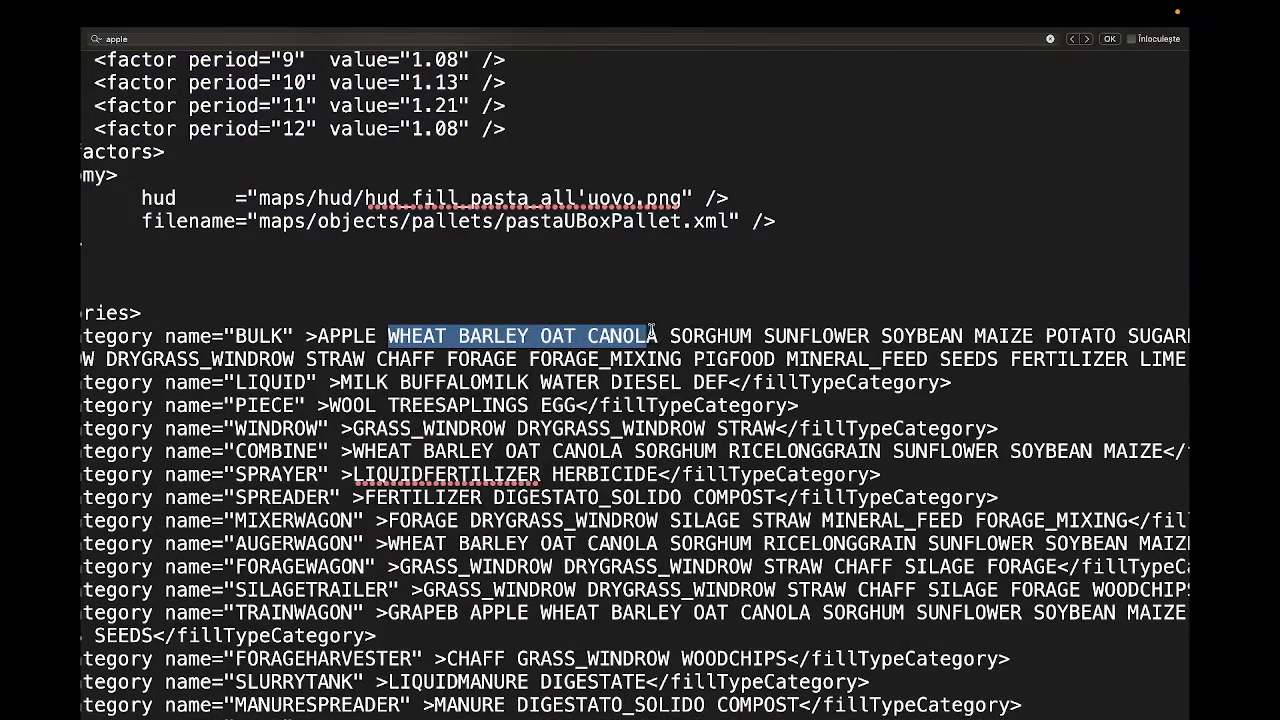
{"action": "key", "text": "BackSpace"}
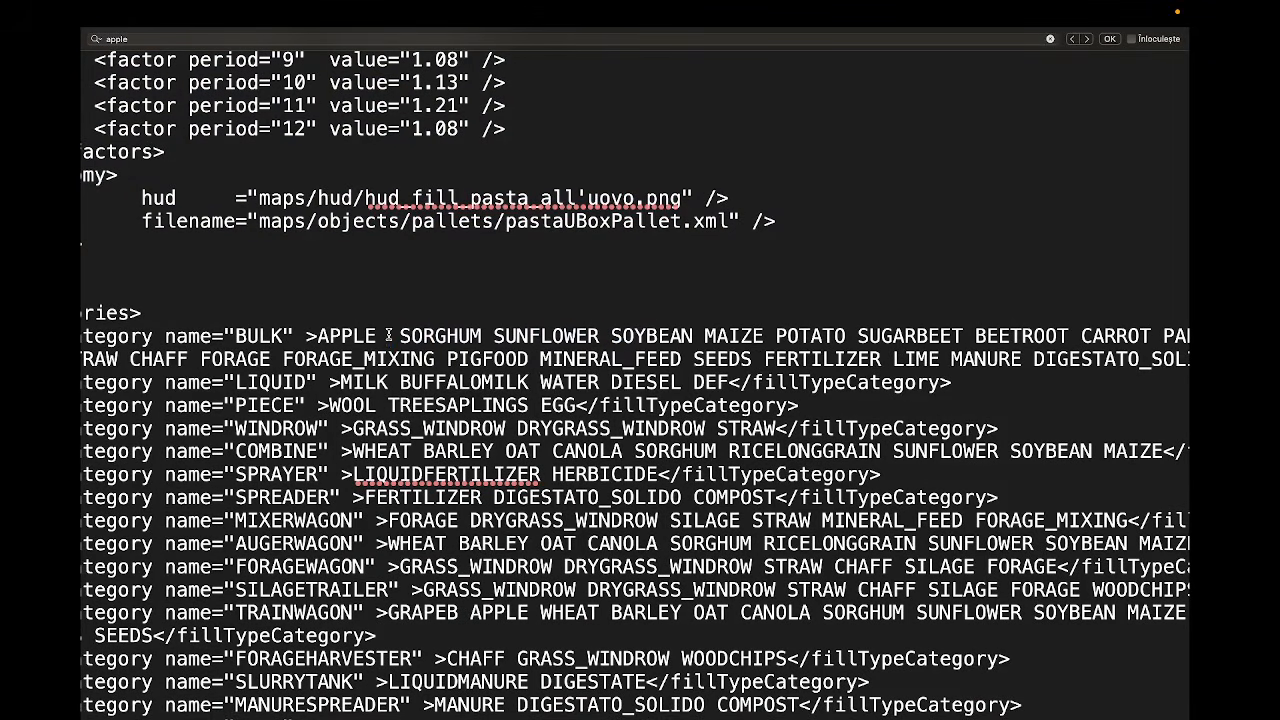
Delete the entries SORGHUM through GRASS_WINDROW from the BULK fill type category in maps_fillTypes.xml, keeping APPLE.
{"action": "left_click_drag", "start_coordinate": [400, 334], "coordinate": [1059, 328]}
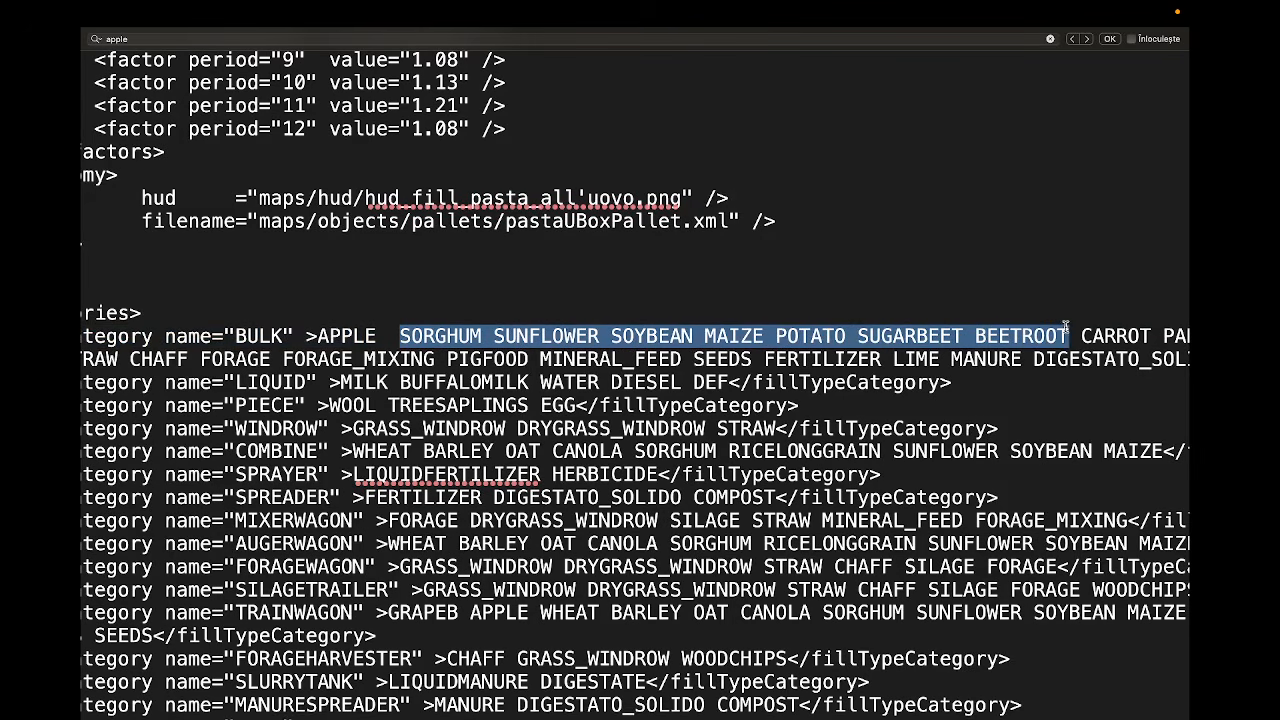
{"action": "key", "text": "BackSpace"}
{"action": "left_click_drag", "start_coordinate": [412, 334], "coordinate": [1058, 330]}
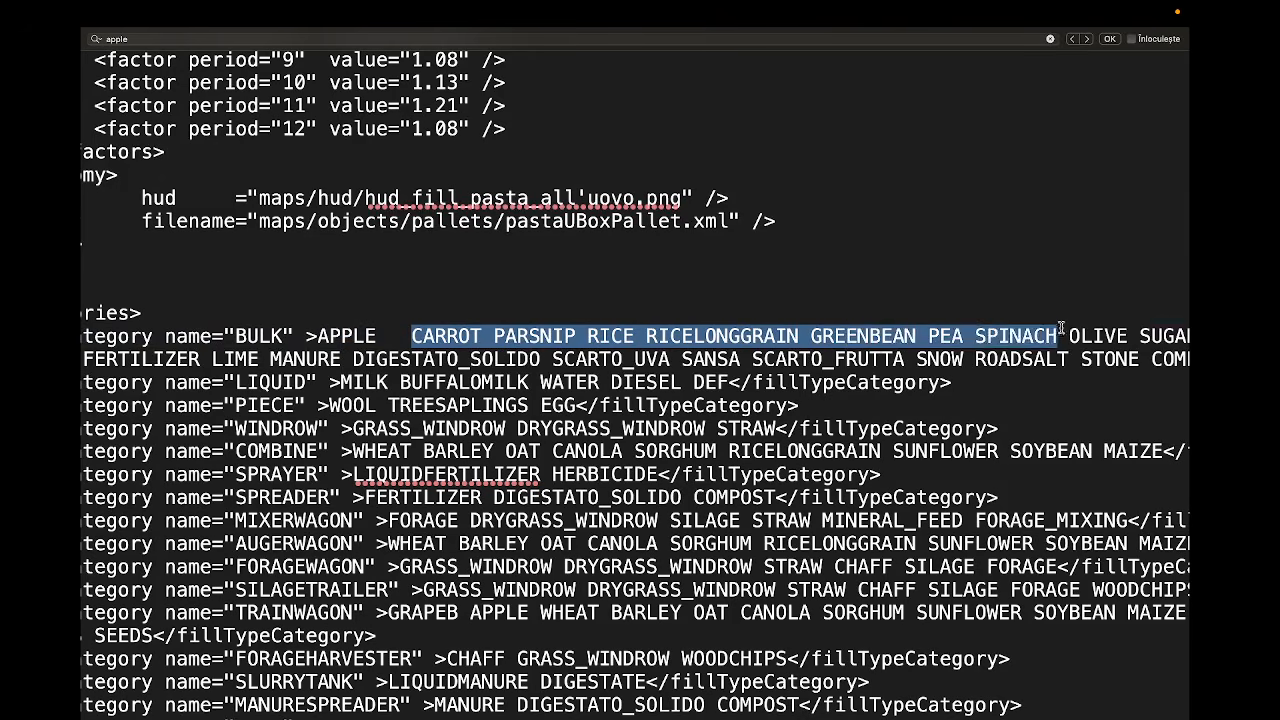
{"action": "key", "text": "BackSpace"}
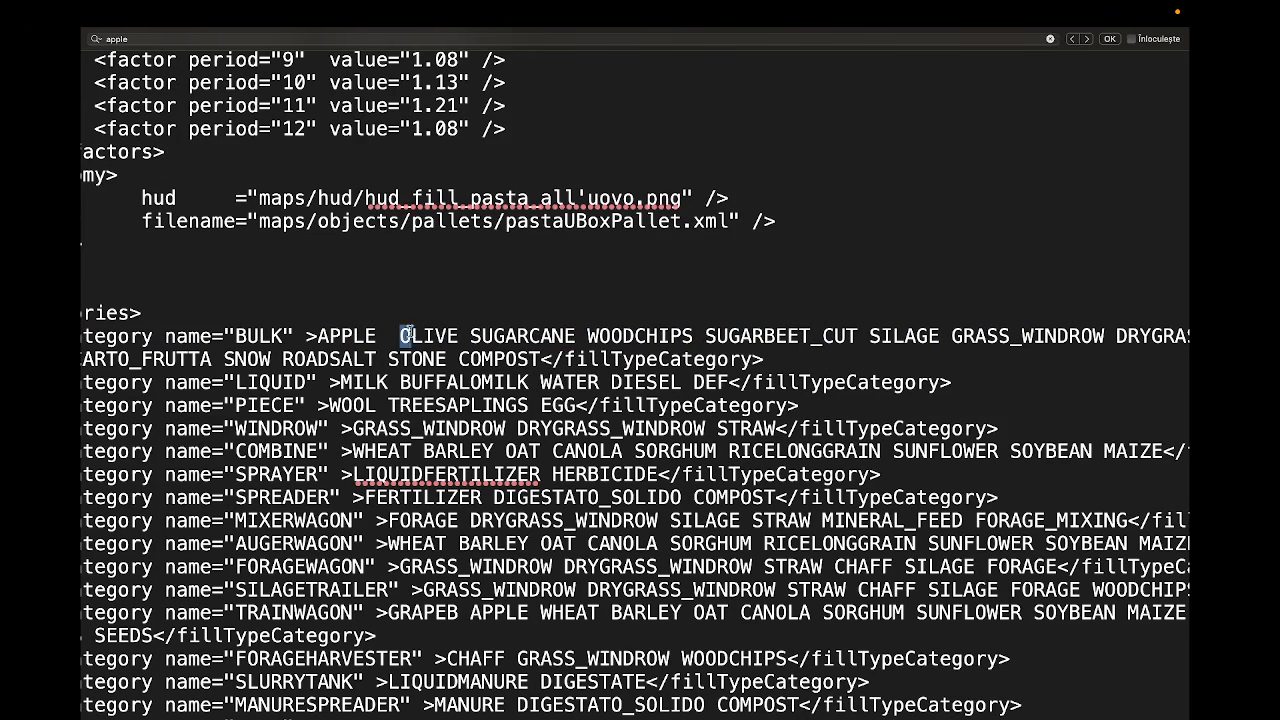
{"action": "left_click_drag", "start_coordinate": [404, 336], "coordinate": [1110, 334]}
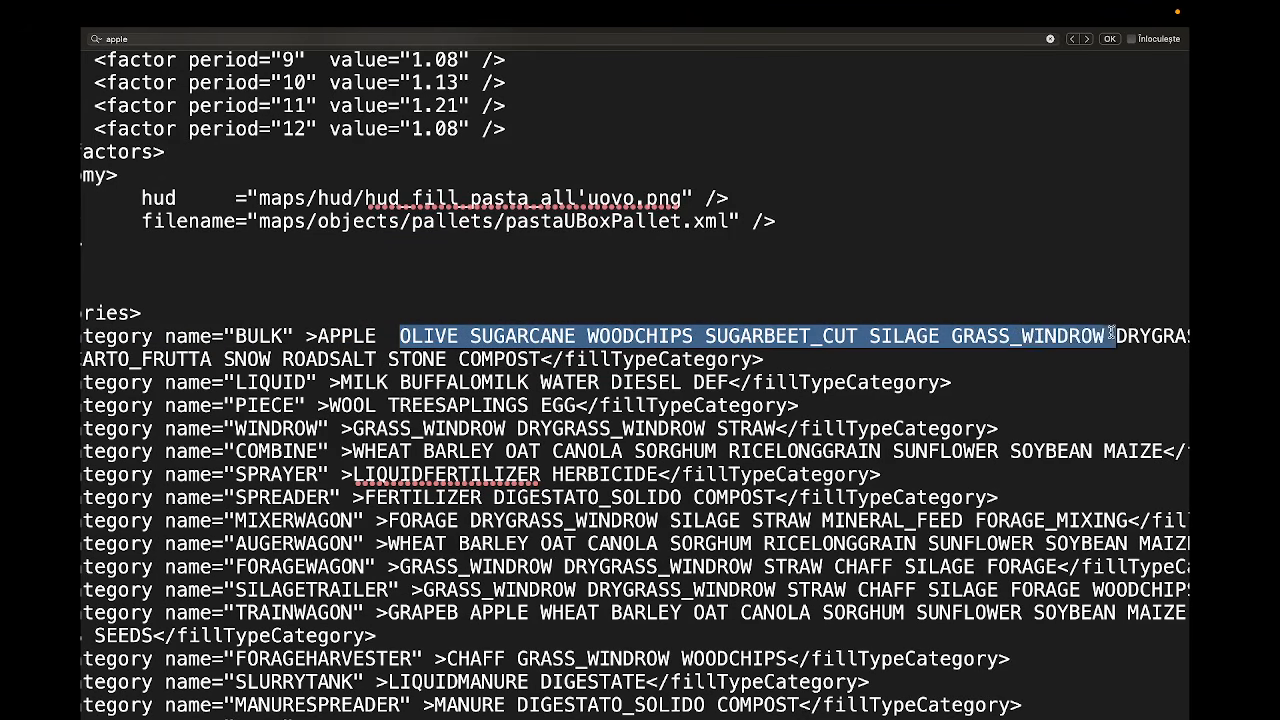
{"action": "key", "text": "BackSpace"}
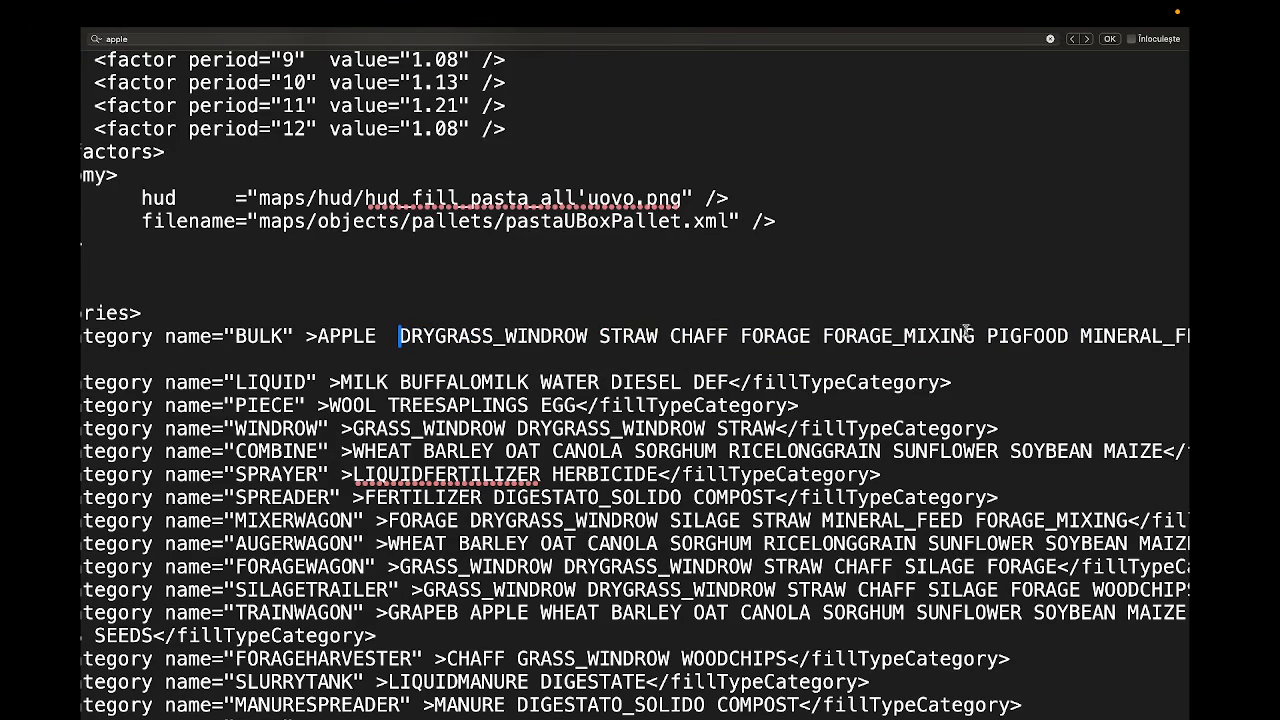
Delete DRYGRASS_WINDROW through MANURE from the BULK category and remove the surplus spaces after APPLE.
{"action": "left_click_drag", "start_coordinate": [1073, 338], "coordinate": [937, 334]}
{"action": "key", "text": "BackSpace"}
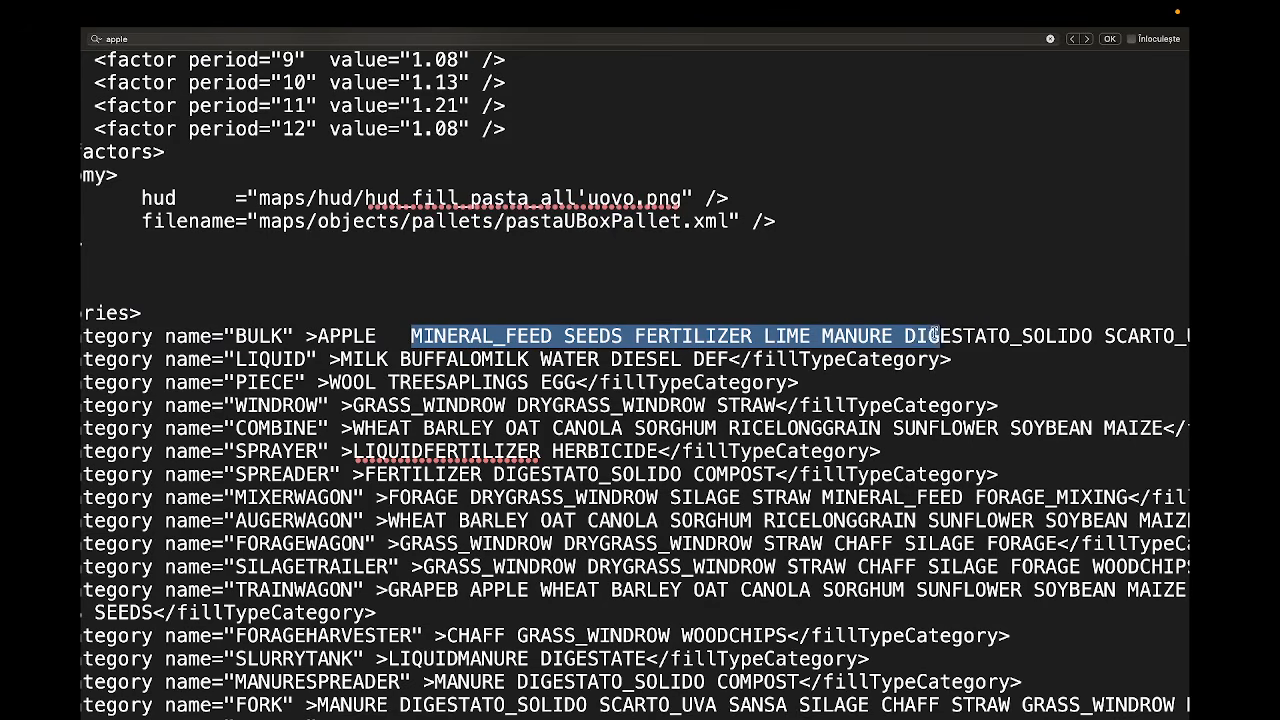
{"action": "key", "text": "BackSpace"}
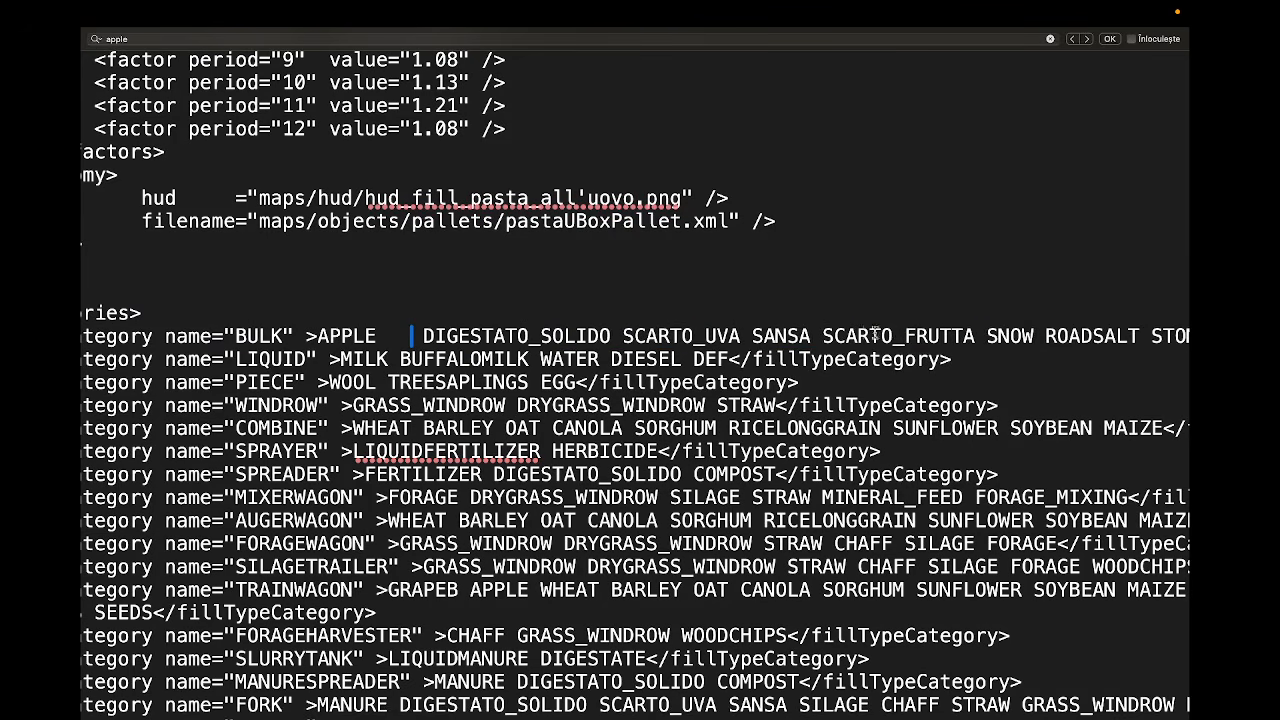
{"action": "key", "text": "BackSpace"}
{"action": "key", "text": "BackSpace"}
{"action": "key", "text": "BackSpace"}
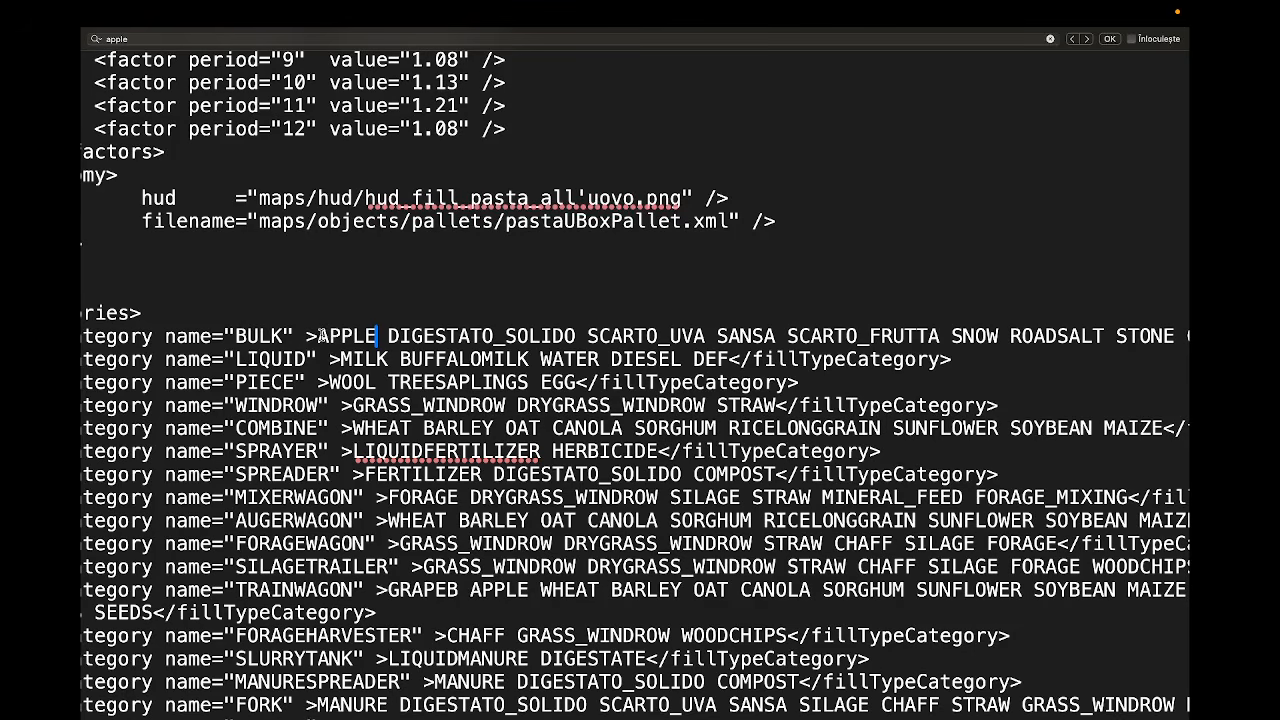
Delete SNOW, ROADSALT, STONE and COMPOST from the end of the BULK category, up to SCARTO_FRUTTA.
{"action": "scroll", "coordinate": [600, 400], "scroll_direction": "right", "scroll_amount": 5}
{"action": "scroll", "coordinate": [600, 400], "scroll_direction": "down", "scroll_amount": 1}
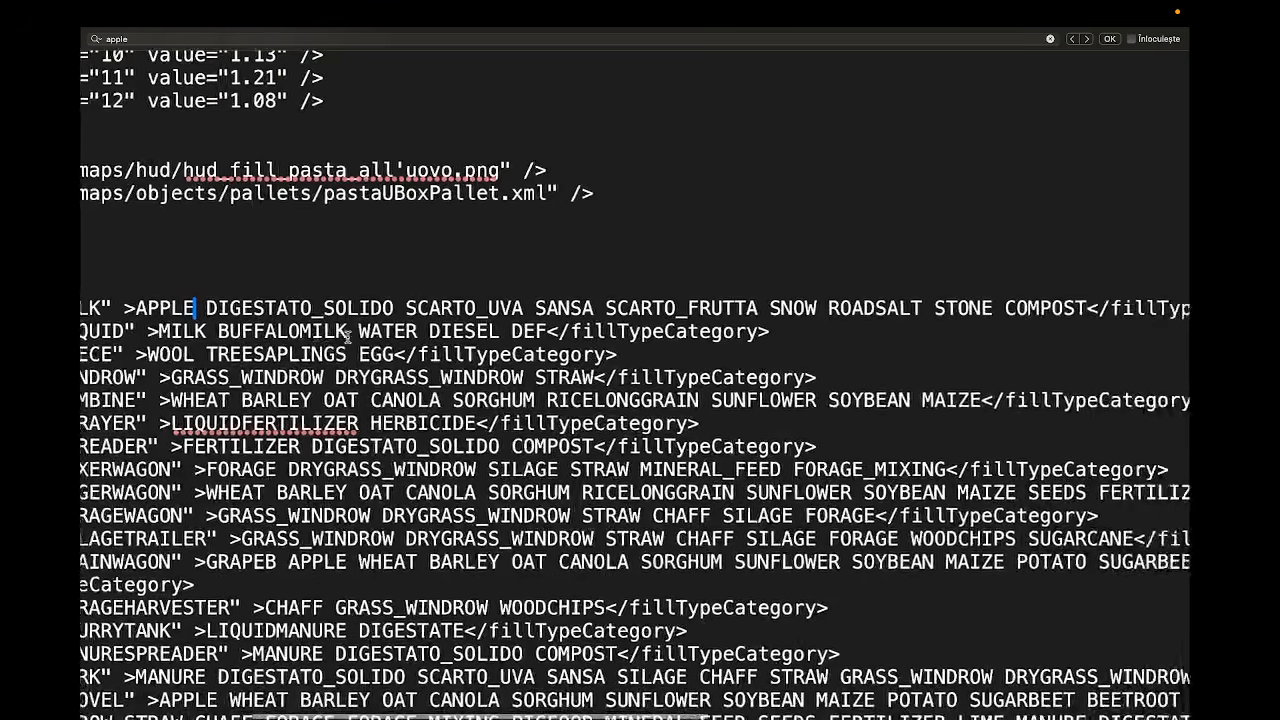
{"action": "left_click_drag", "start_coordinate": [755, 310], "coordinate": [1066, 310]}
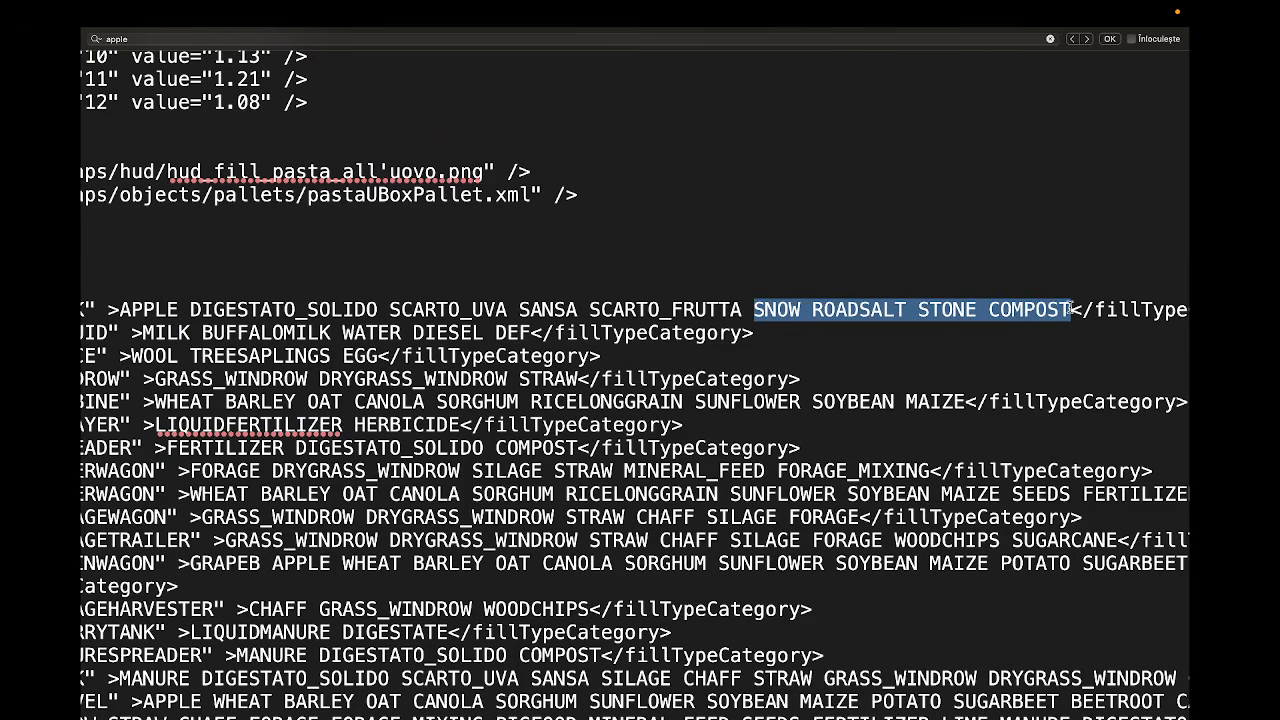
{"action": "key", "text": "BackSpace"}
{"action": "key", "text": "BackSpace"}
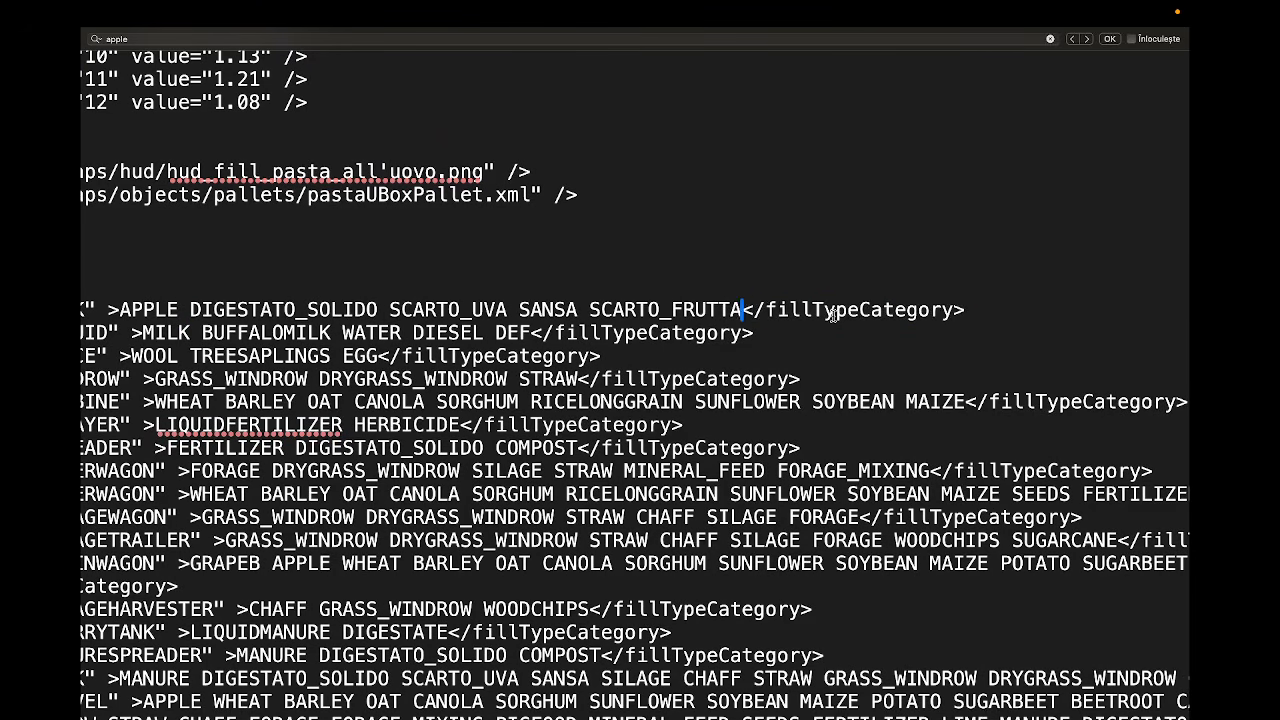
{"action": "scroll", "coordinate": [742, 318], "scroll_direction": "left", "scroll_amount": 5}
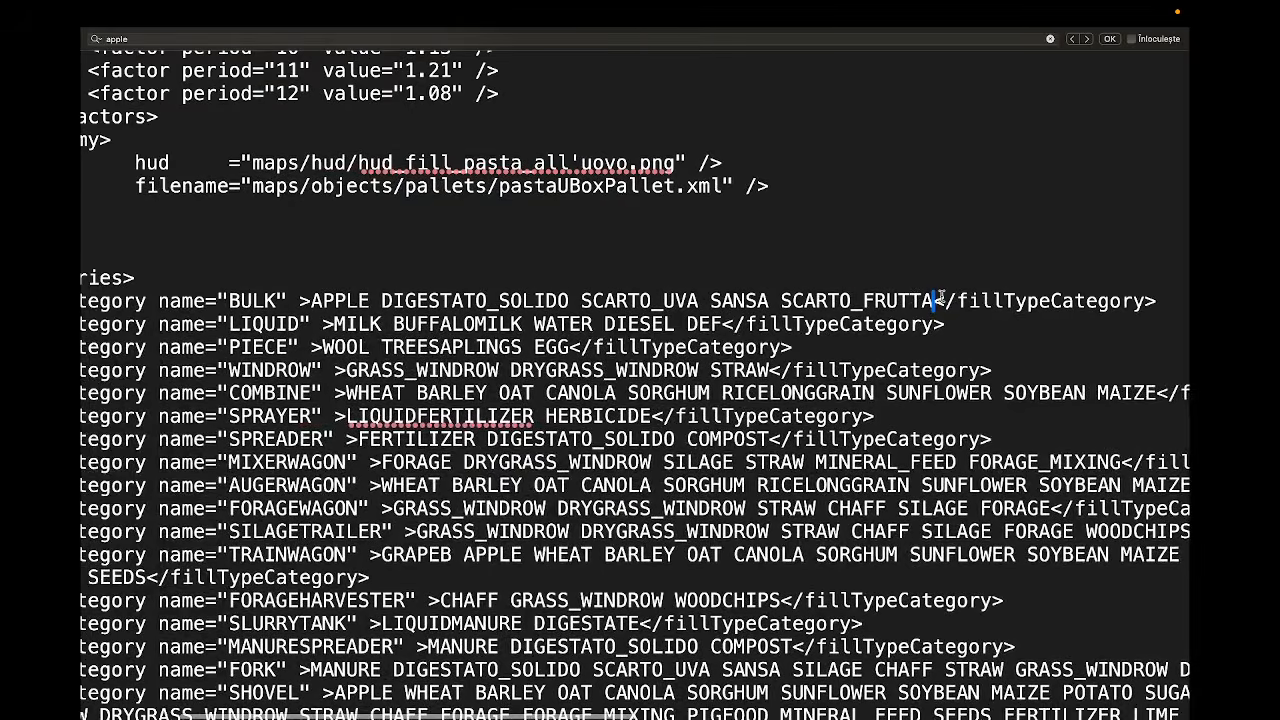
Copy APPLE DIGESTATO_SOLIDO SCARTO_UVA SANSA SCARTO_FRUTTA into the multifruit fillTypes.xml, at the start of the BULK category before SESAME.
{"action": "left_click_drag", "start_coordinate": [918, 300], "coordinate": [372, 299]}
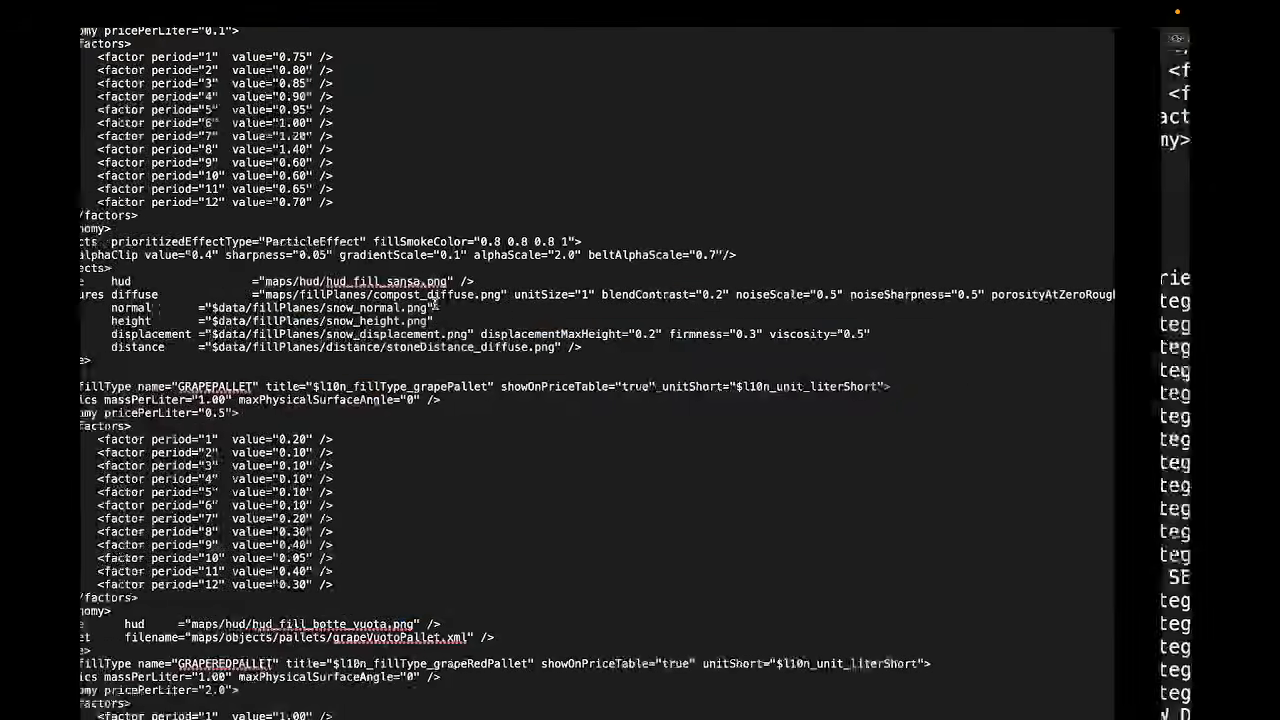
{"action": "scroll", "coordinate": [636, 372], "scroll_direction": "left", "scroll_amount": 3}
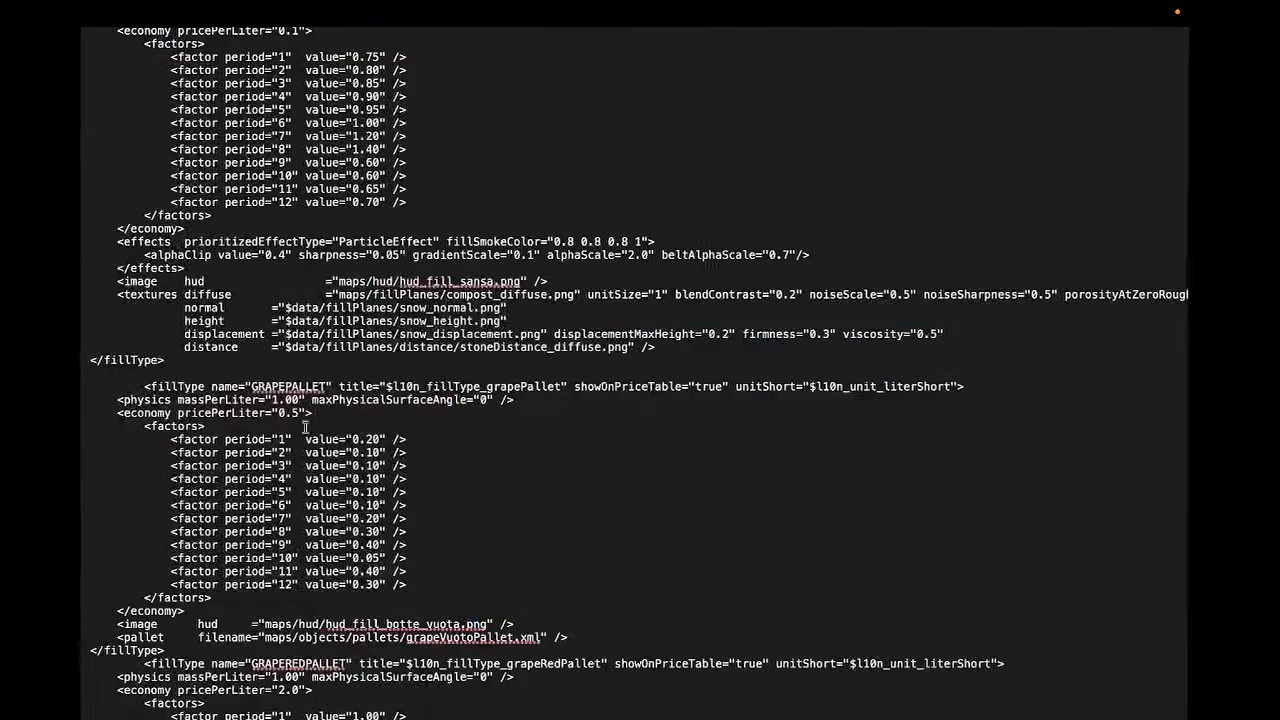
{"action": "scroll", "coordinate": [636, 372], "scroll_direction": "down", "scroll_amount": 2}
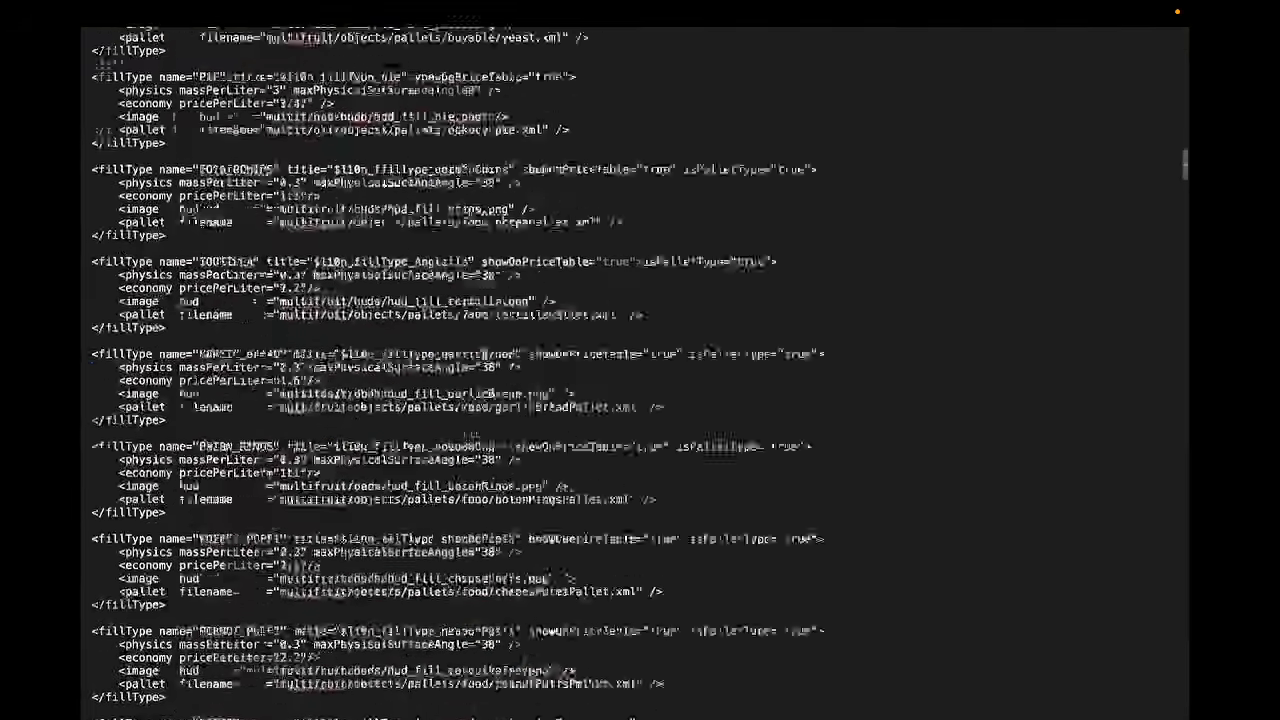
{"action": "scroll", "coordinate": [512, 352], "scroll_direction": "down", "scroll_amount": 20}
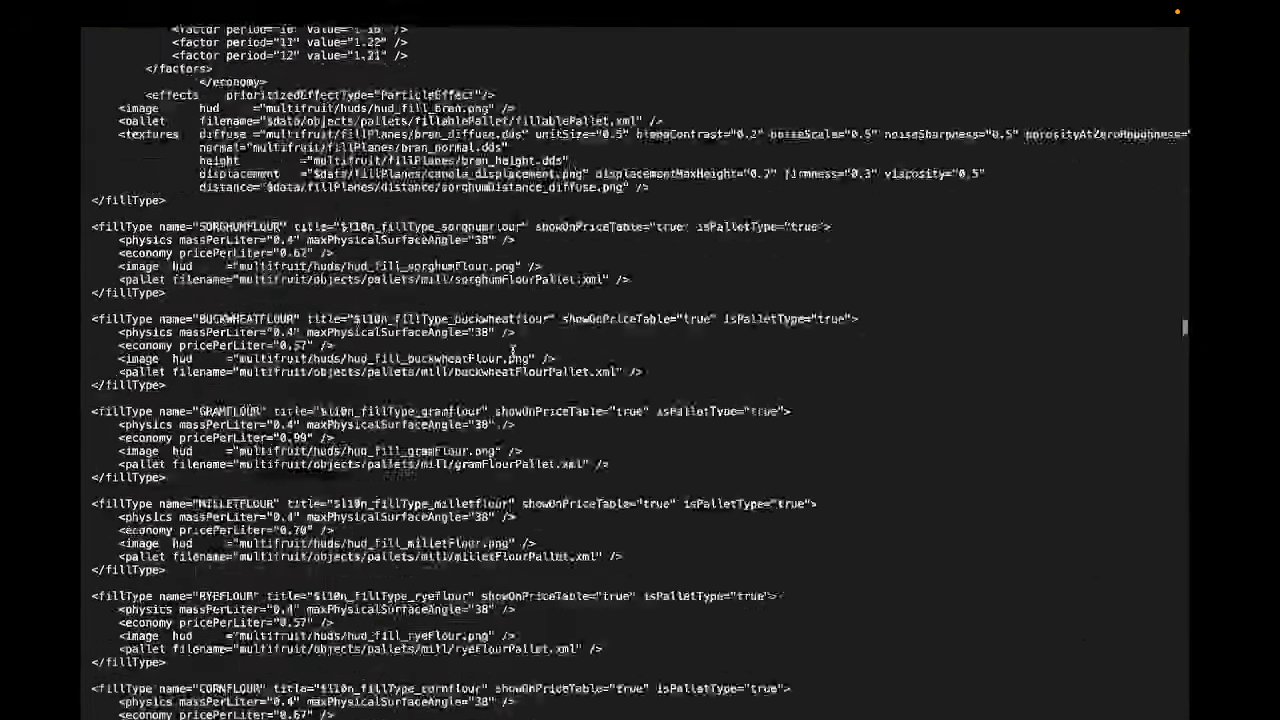
{"action": "scroll", "coordinate": [512, 351], "scroll_direction": "down", "scroll_amount": 20}
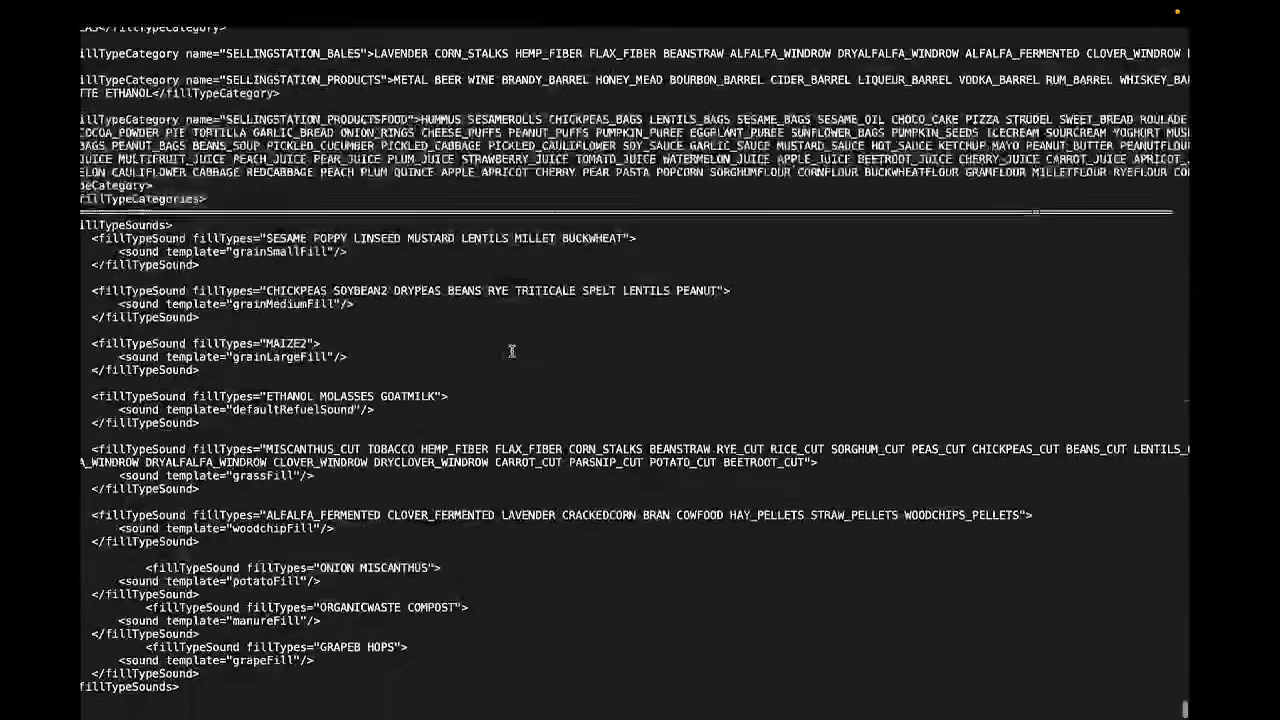
{"action": "scroll", "coordinate": [510, 350], "scroll_direction": "up", "scroll_amount": 10}
{"action": "scroll", "coordinate": [499, 341], "scroll_direction": "up", "scroll_amount": 5}
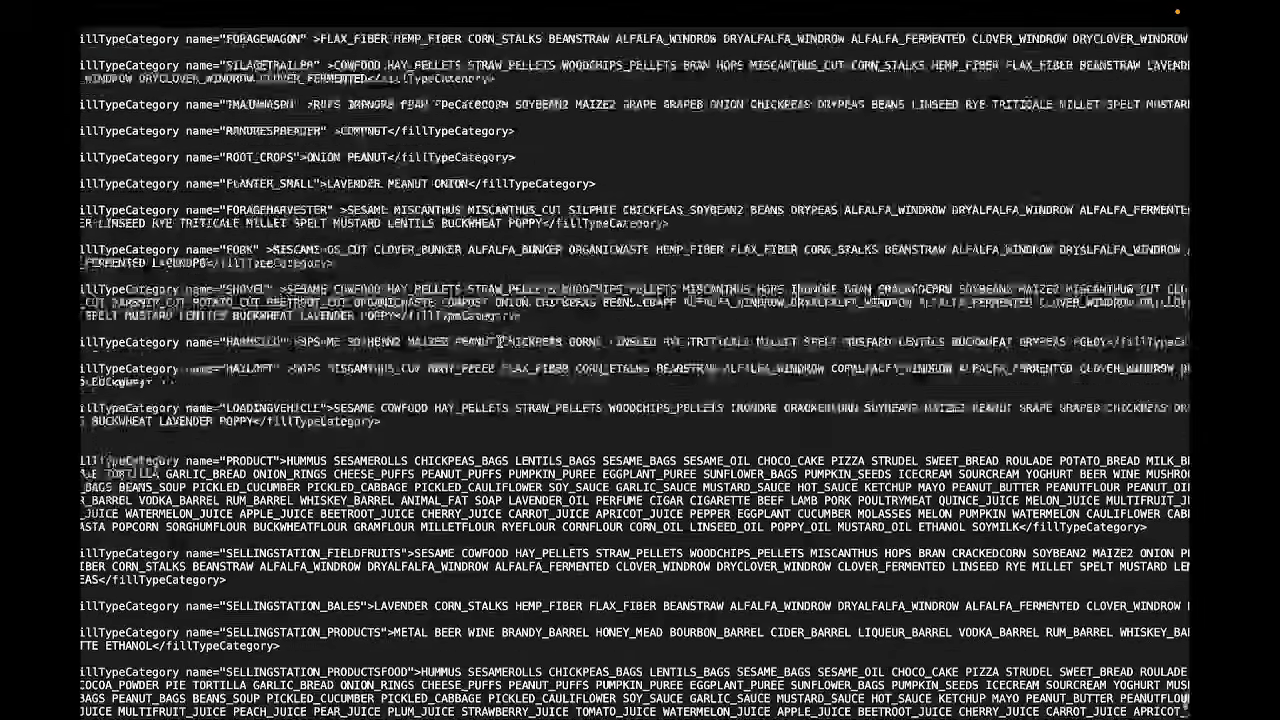
{"action": "scroll", "coordinate": [486, 331], "scroll_direction": "up", "scroll_amount": 5}
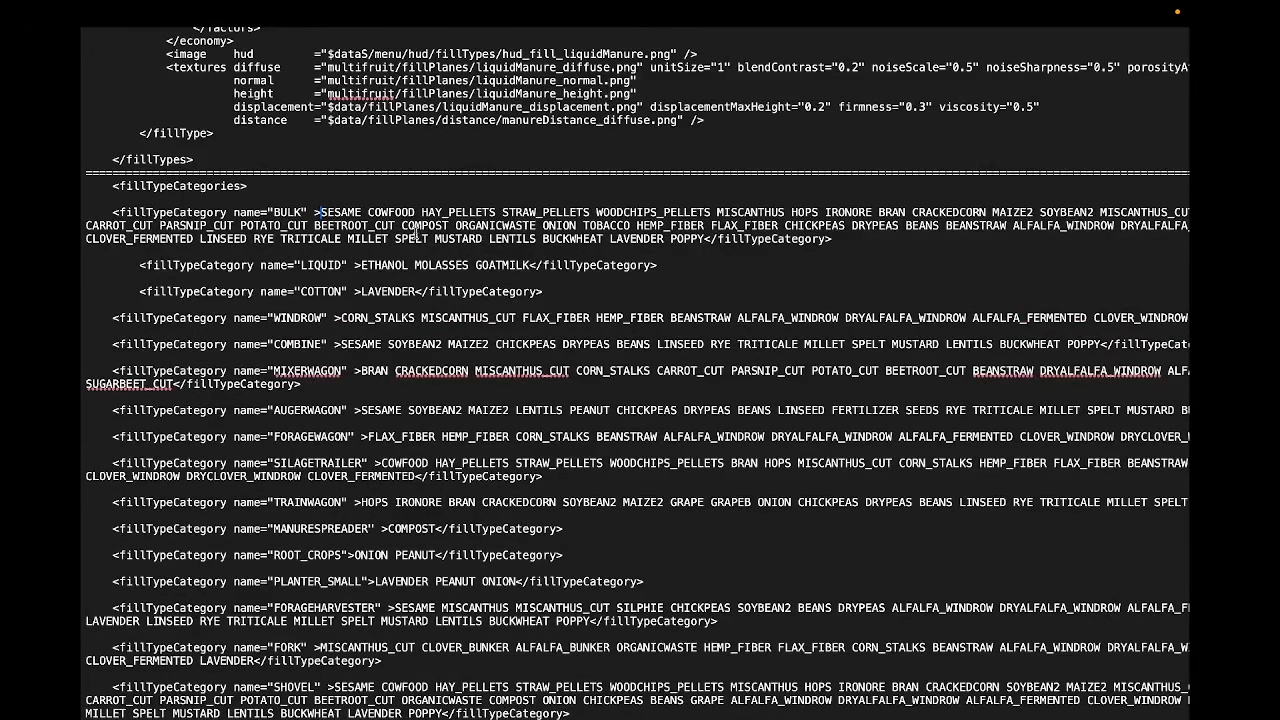
{"action": "type", "text": "APPLE DIGESTATO_SOLIDO SCARTO_UVA SANSA SCARTO_FRUTTA"}
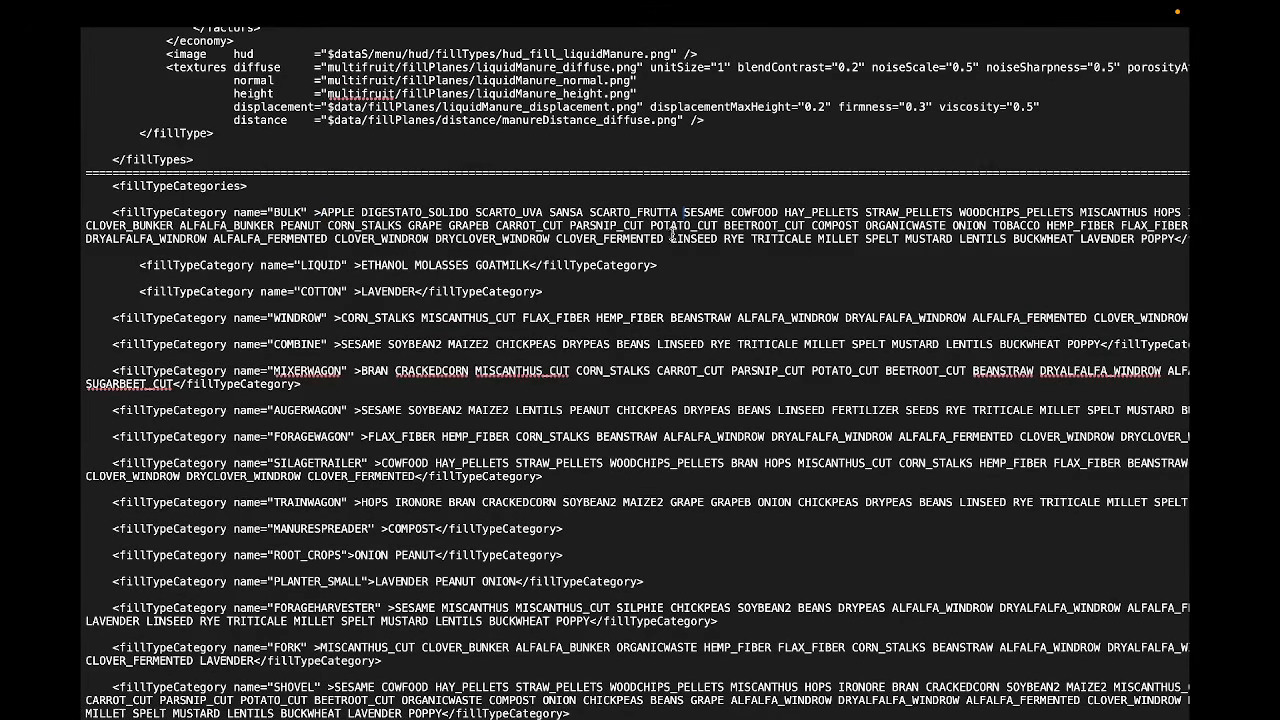
Return to maps_fillTypes.xml and examine the remaining fill type categories, including SHOVEL and SELLINGSTATION_PRODUCTS, for map-specific fill types.
{"action": "key", "text": "ctrl+Right"}
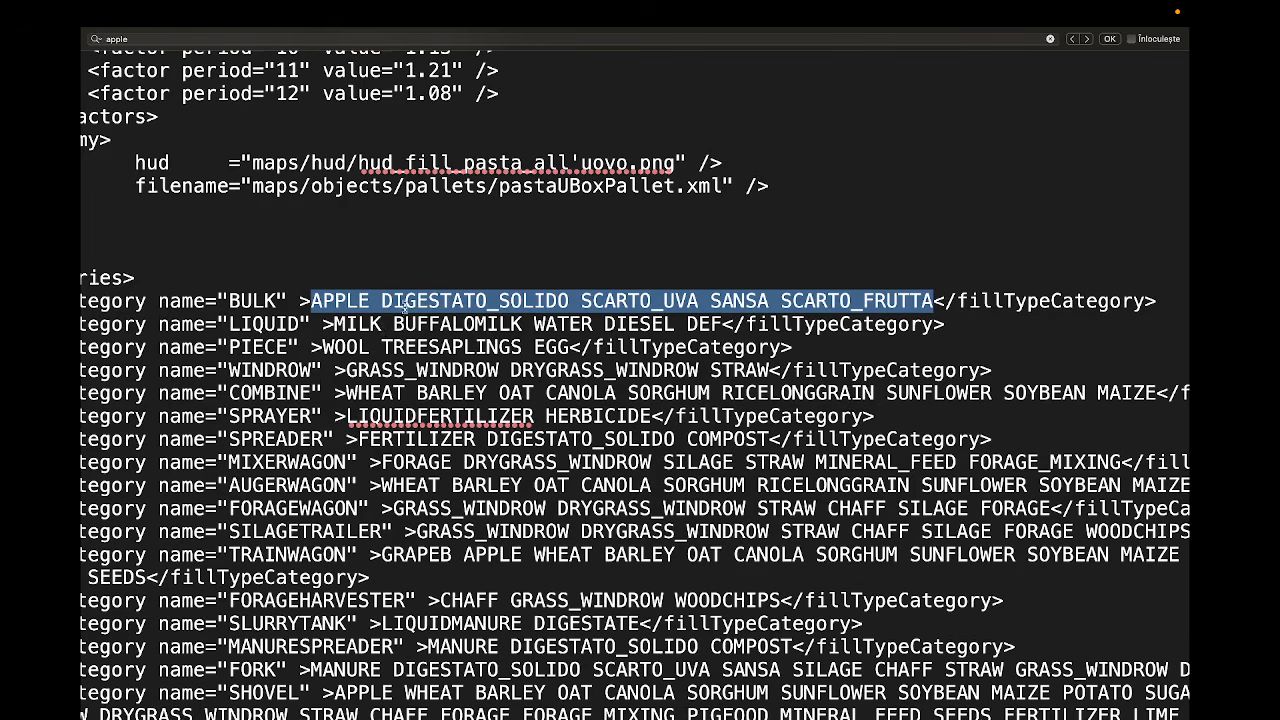
{"action": "left_click", "coordinate": [444, 460]}
{"action": "scroll", "coordinate": [440, 450], "scroll_direction": "down", "scroll_amount": 10}
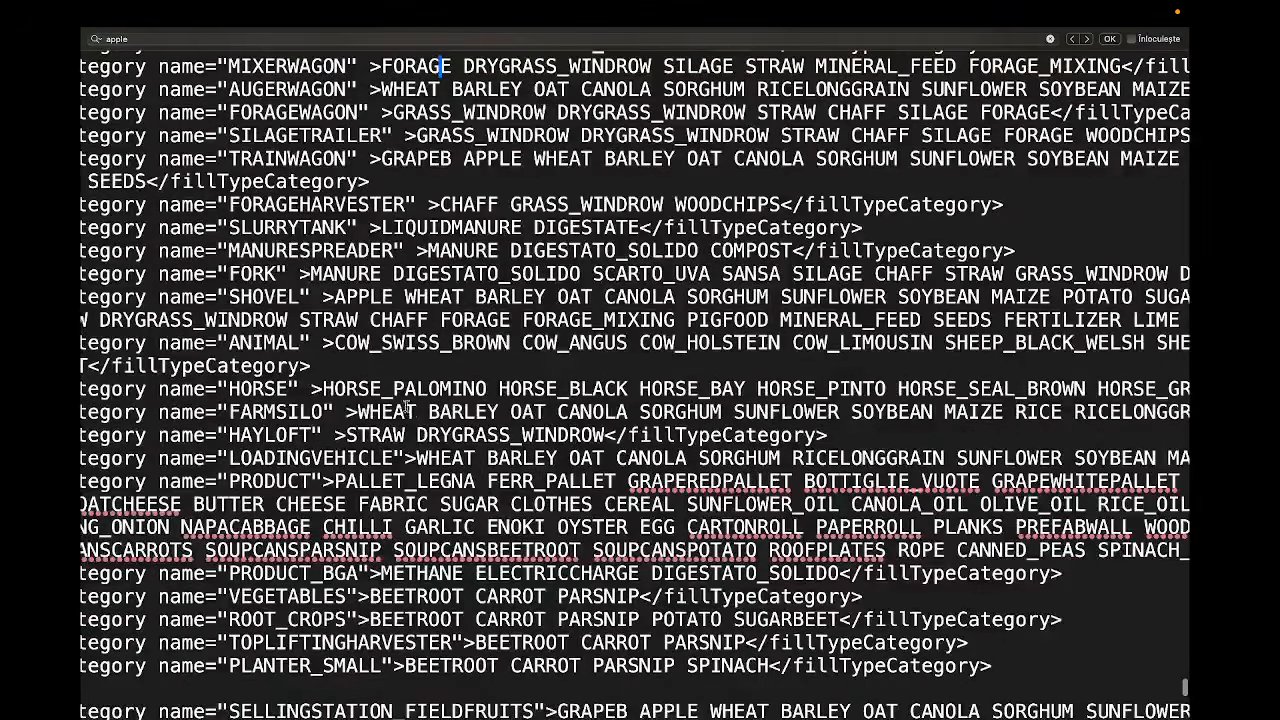
{"action": "scroll", "coordinate": [362, 366], "scroll_direction": "up", "scroll_amount": 2}
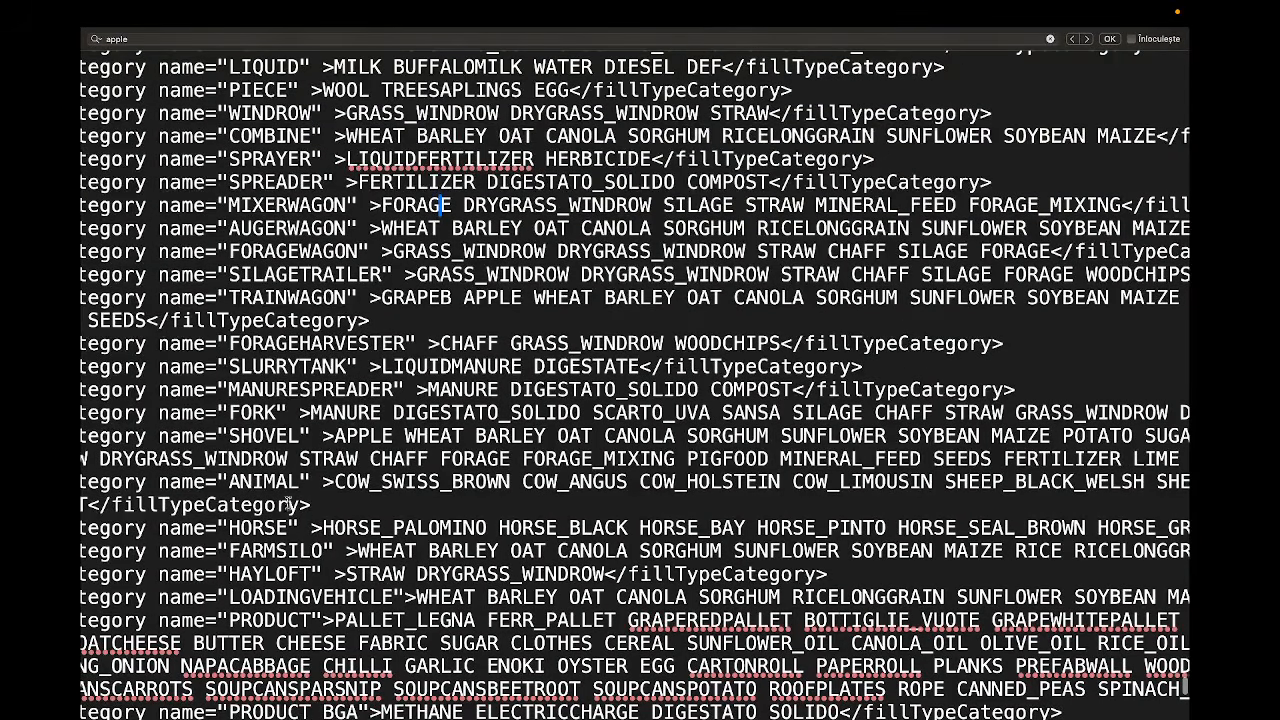
{"action": "scroll", "coordinate": [375, 357], "scroll_direction": "down", "scroll_amount": 2}
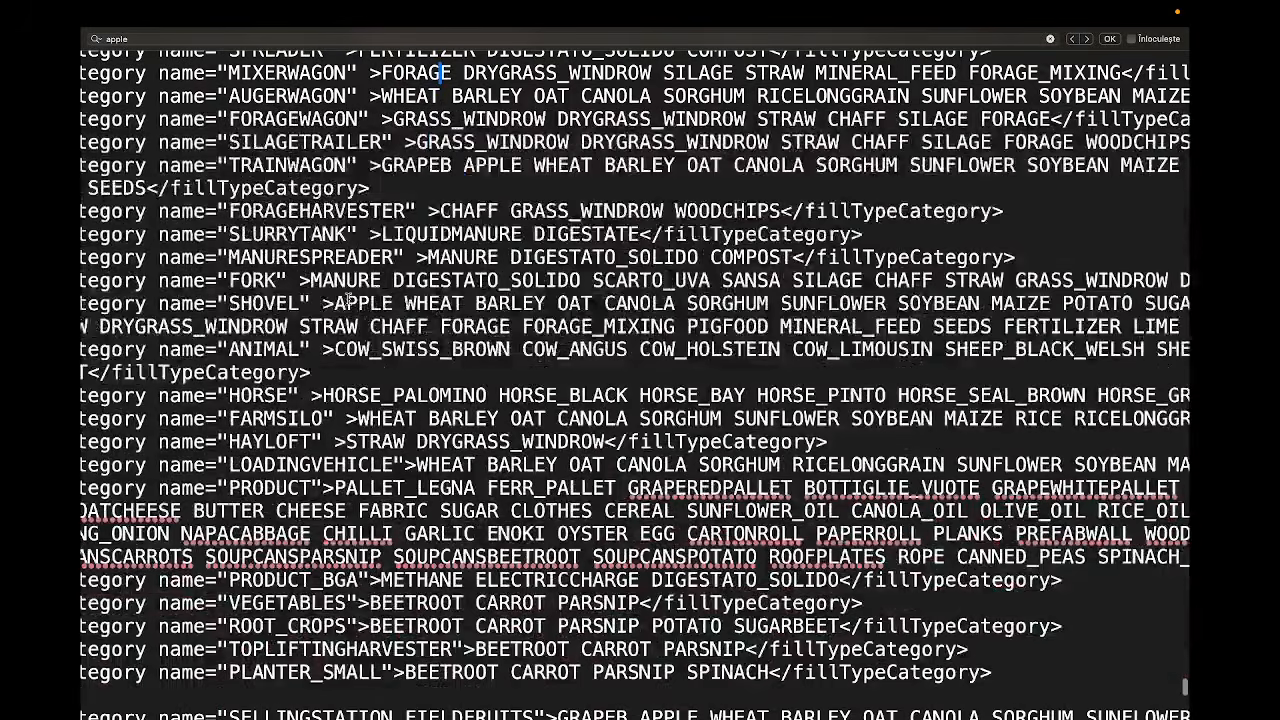
{"action": "left_click_drag", "start_coordinate": [334, 303], "coordinate": [406, 303]}
{"action": "scroll", "coordinate": [437, 425], "scroll_direction": "down", "scroll_amount": 2}
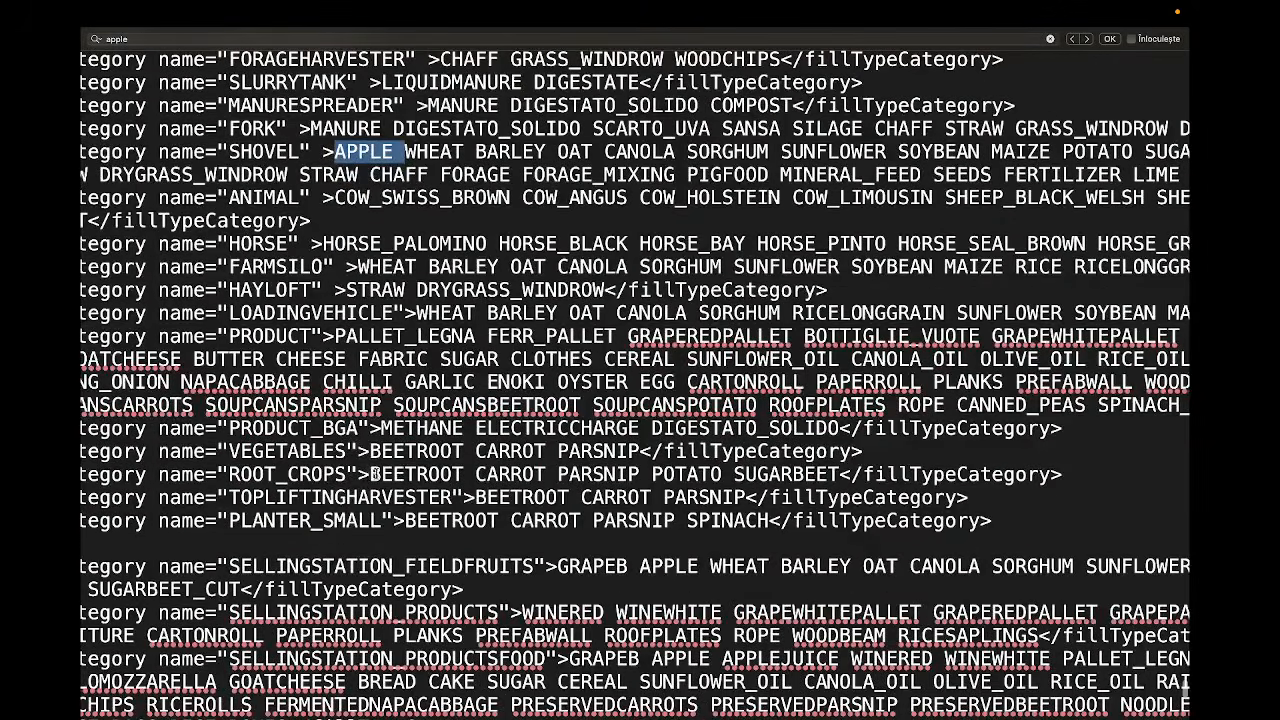
{"action": "scroll", "coordinate": [374, 474], "scroll_direction": "down", "scroll_amount": 1}
{"action": "scroll", "coordinate": [330, 472], "scroll_direction": "down", "scroll_amount": 1}
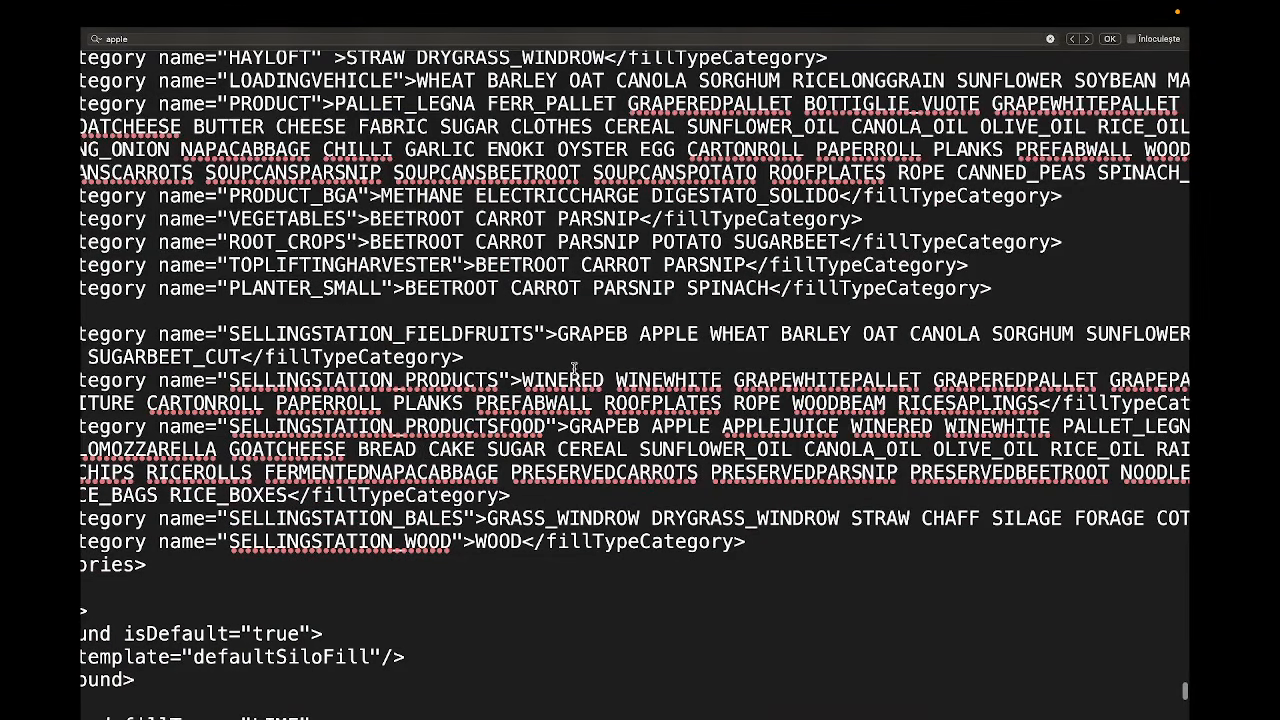
{"action": "left_click_drag", "start_coordinate": [525, 380], "coordinate": [693, 378]}
{"action": "left_click", "coordinate": [697, 379]}
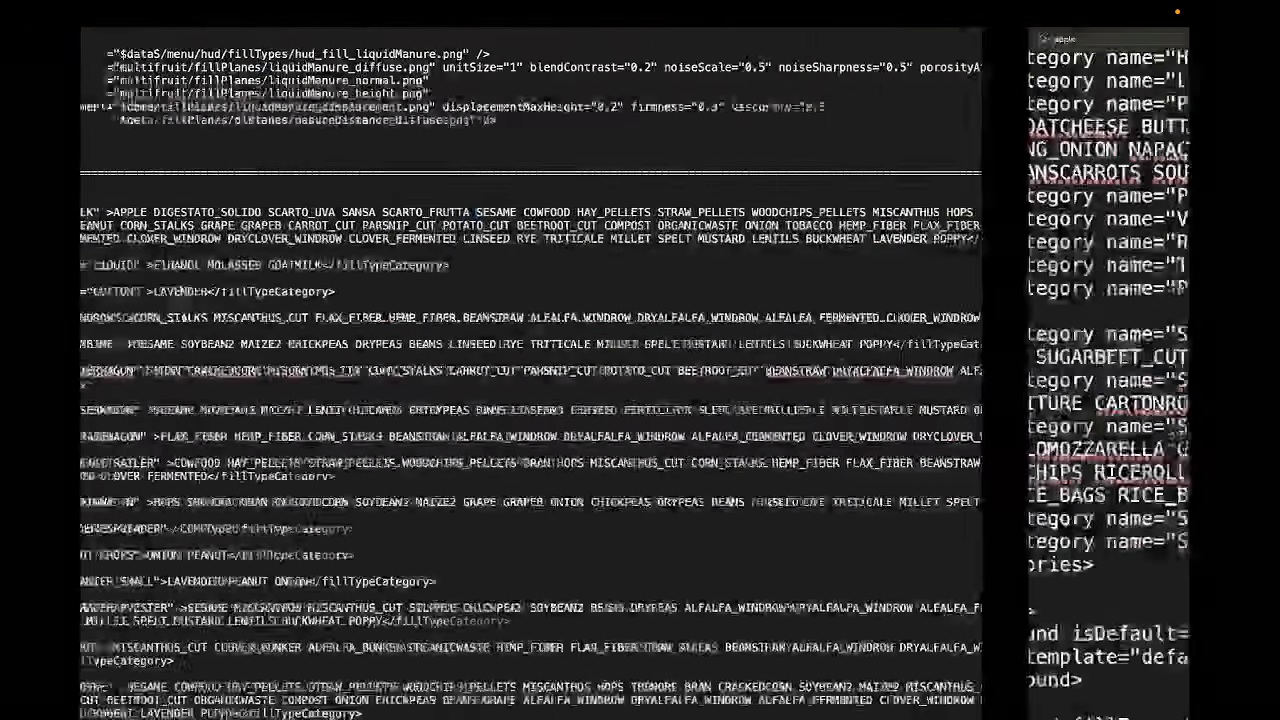
Save the multifruit fillTypes.xml and close maps_fillTypes.xml with its changes discarded.
{"action": "key", "text": "ctrl+Left"}
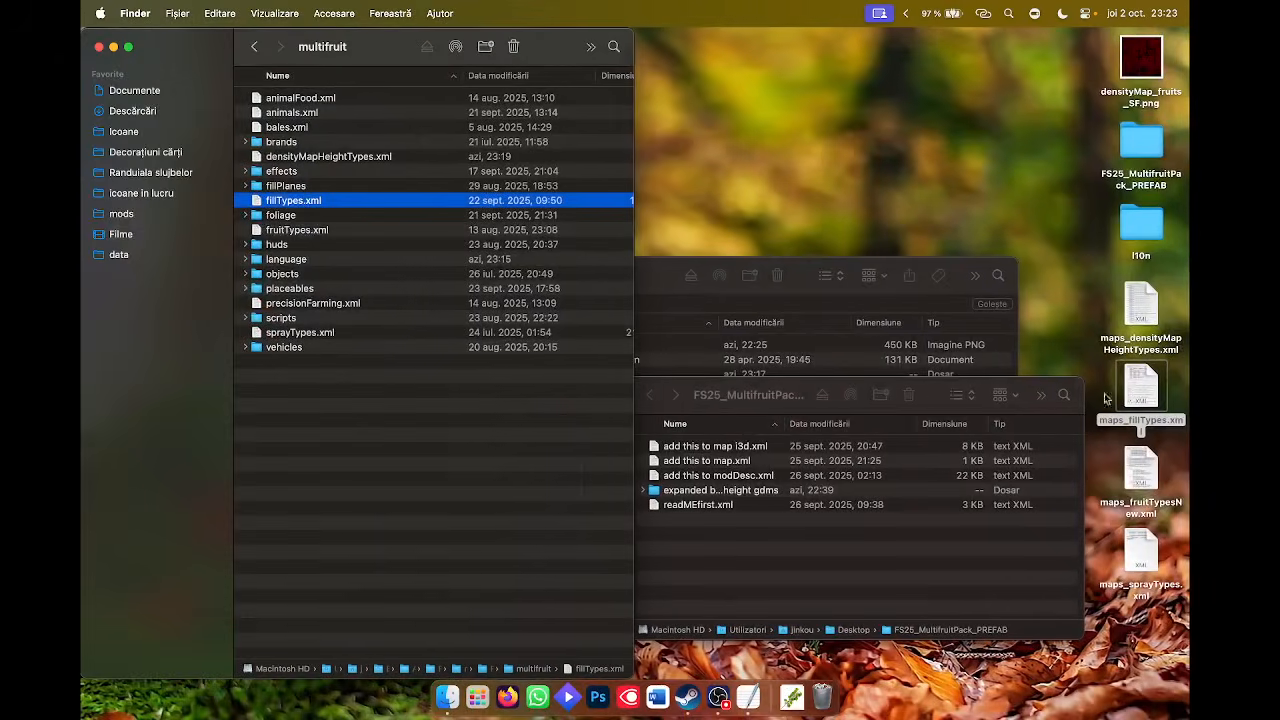
{"action": "key", "text": "ctrl+Right"}
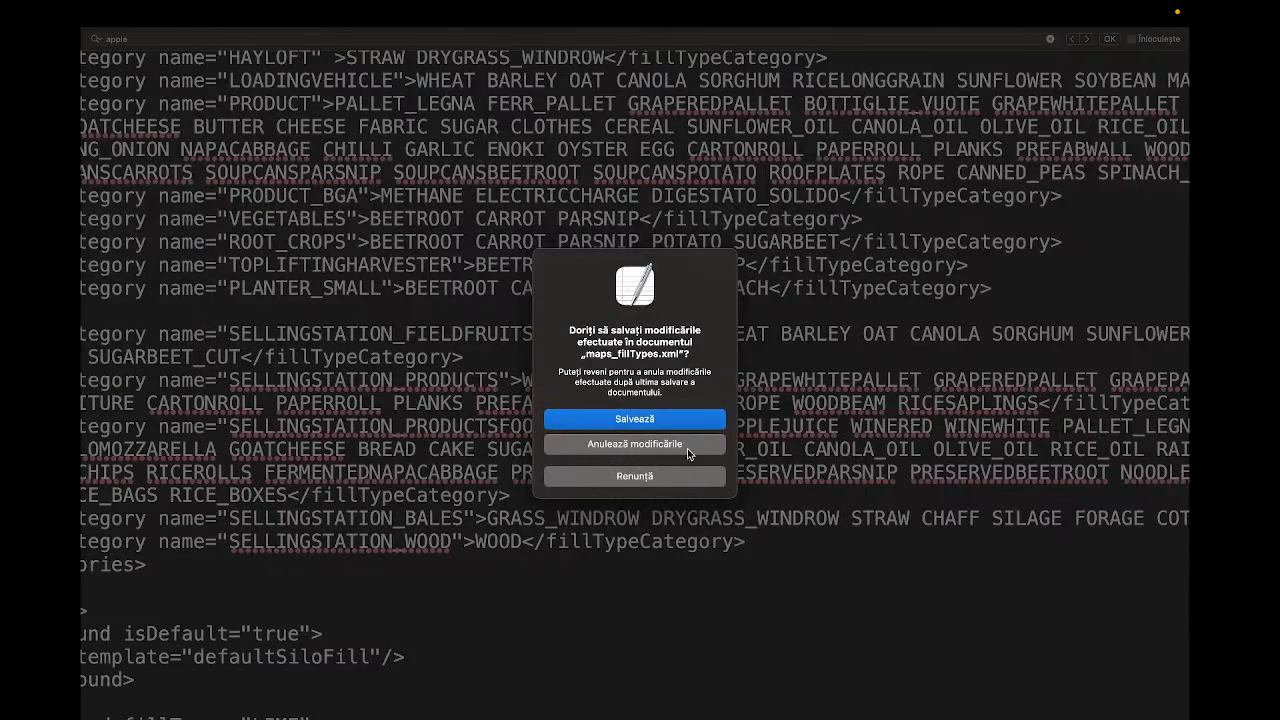
{"action": "left_click", "coordinate": [634, 444]}
{"action": "key", "text": "ctrl+Left"}
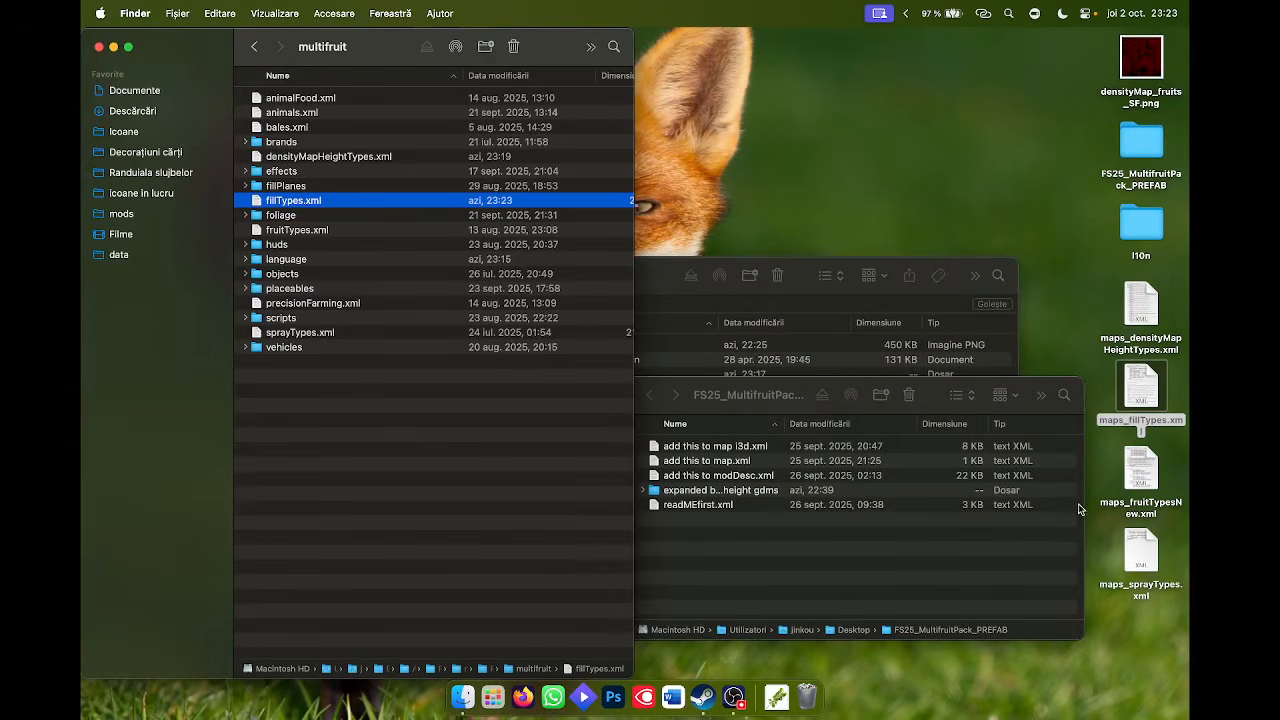
Open maps_fruitTypesNew.xml from the desktop in full screen and examine its fruit types, categories and converters.
{"action": "double_click", "coordinate": [1141, 468]}
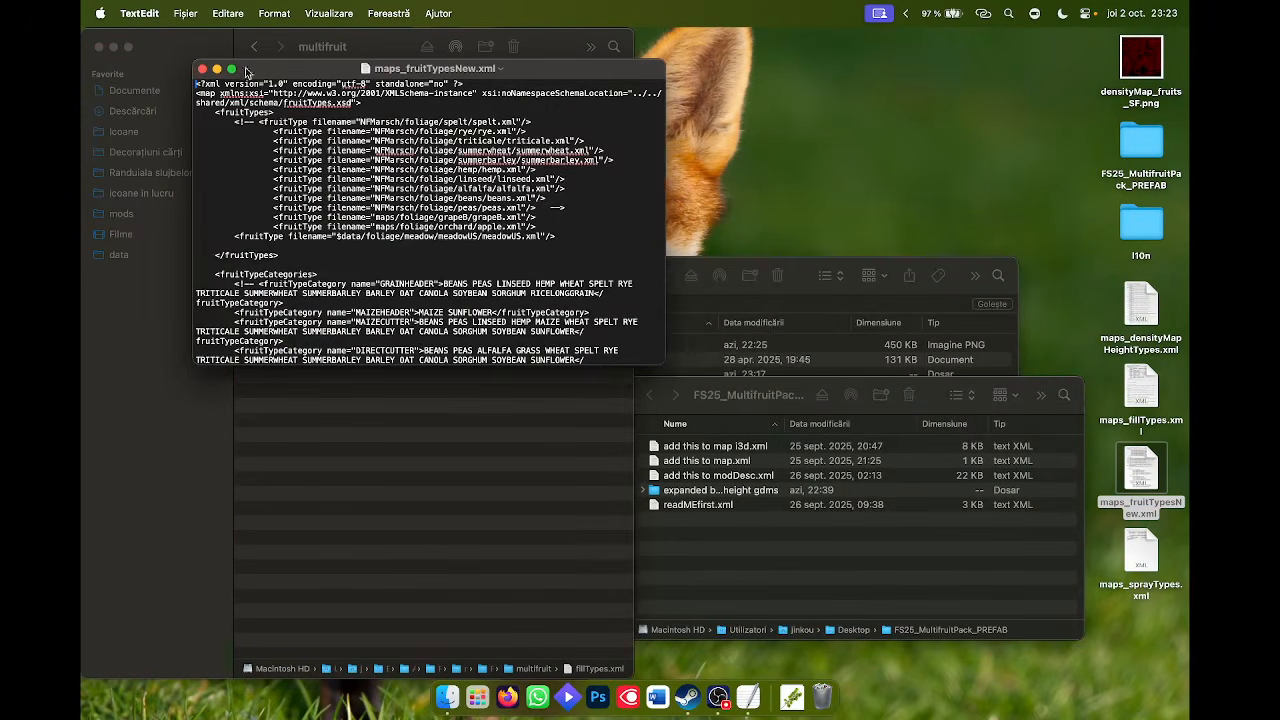
{"action": "left_click", "coordinate": [232, 70]}
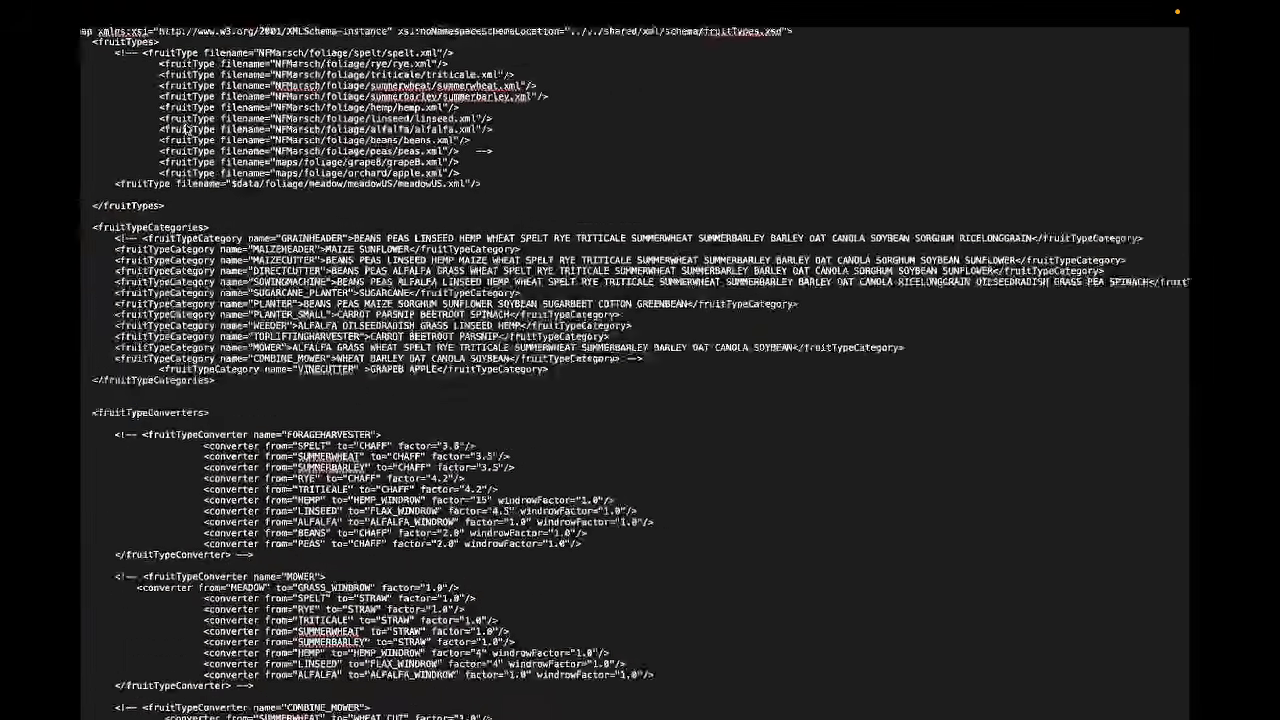
{"action": "scroll", "coordinate": [212, 266], "scroll_direction": "down", "scroll_amount": 6}
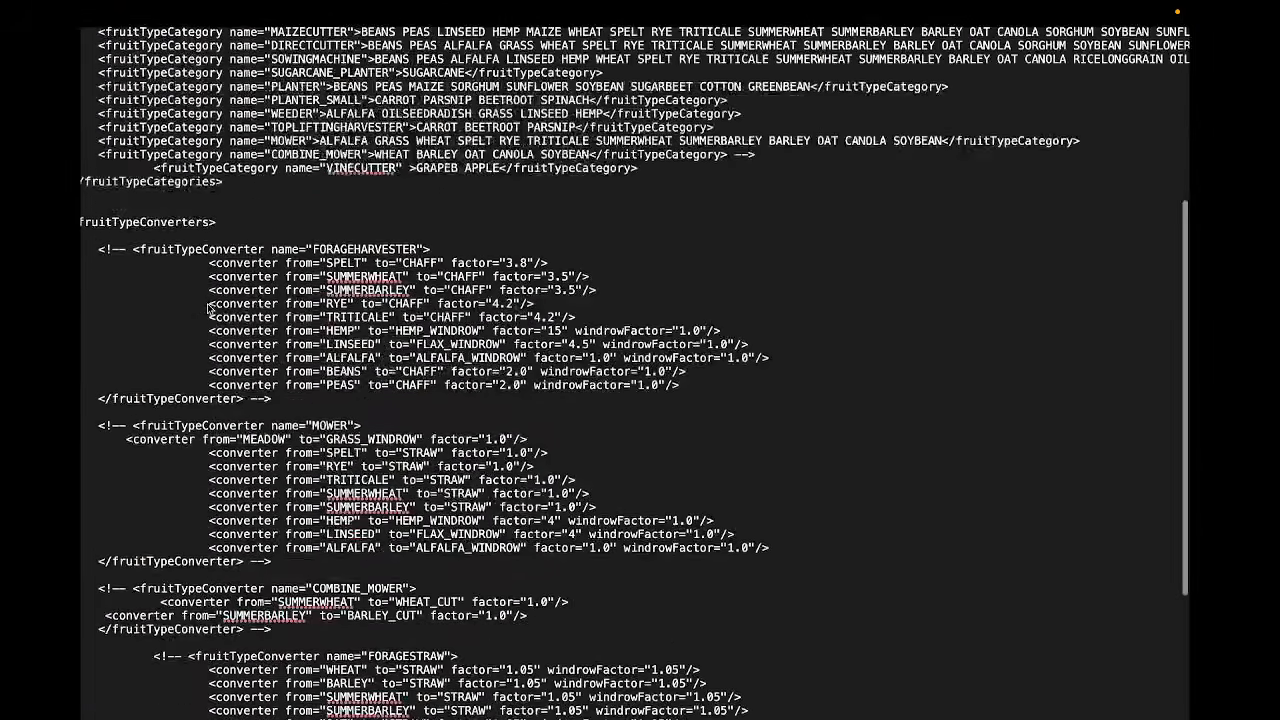
{"action": "scroll", "coordinate": [210, 308], "scroll_direction": "down", "scroll_amount": 4}
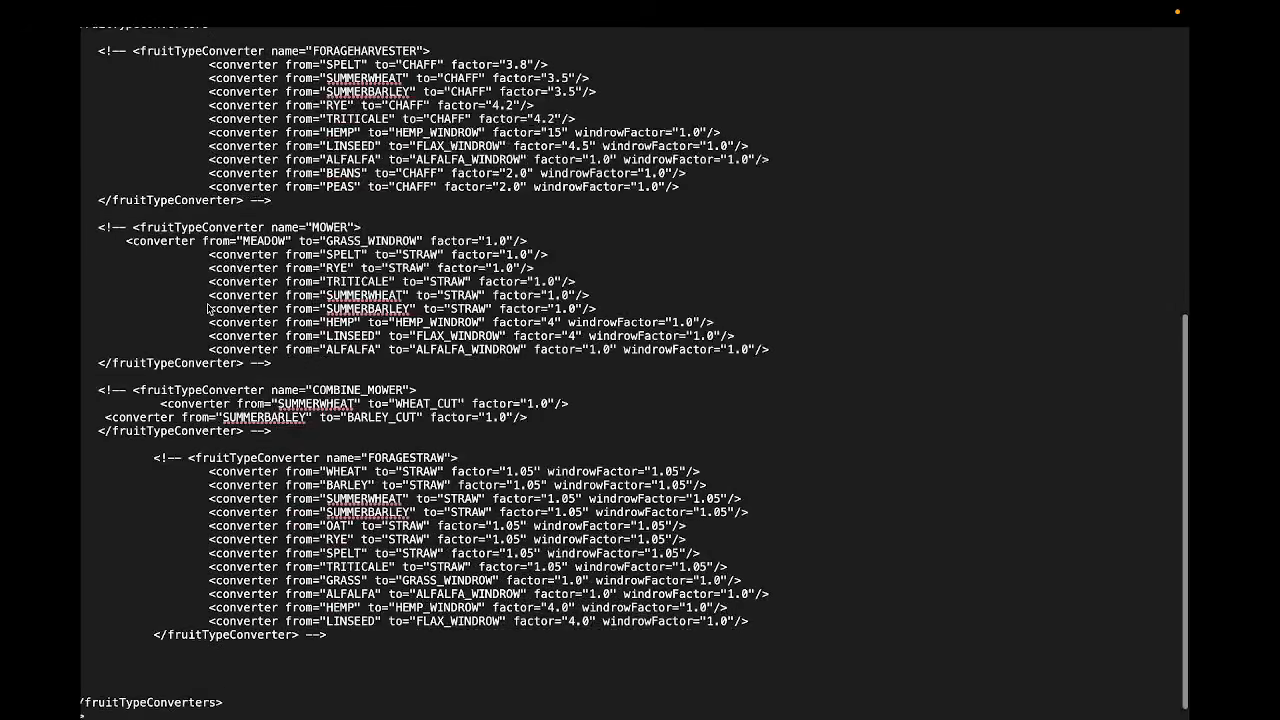
{"action": "scroll", "coordinate": [208, 309], "scroll_direction": "left", "scroll_amount": 2}
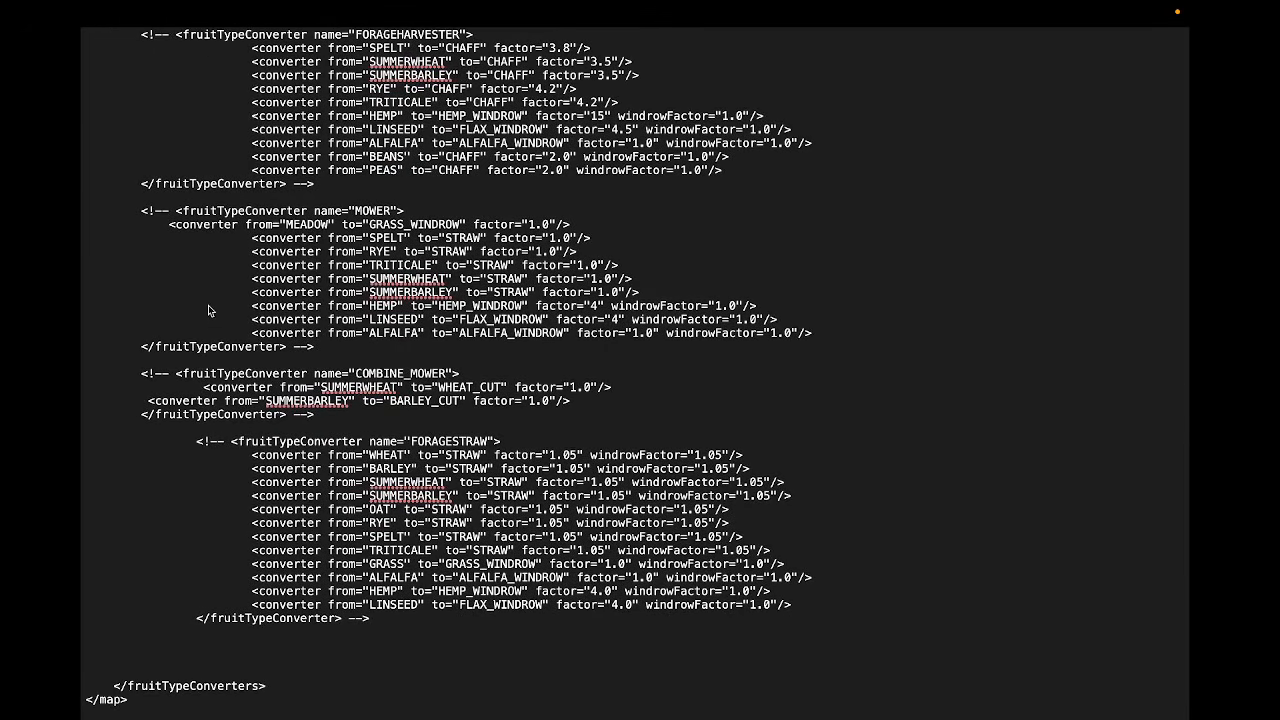
Re-examine the fruit types, categories and converters in maps_fruitTypesNew.xml, including the grapeB, apple and meadowUS entries.
{"action": "scroll", "coordinate": [209, 310], "scroll_direction": "up", "scroll_amount": 10}
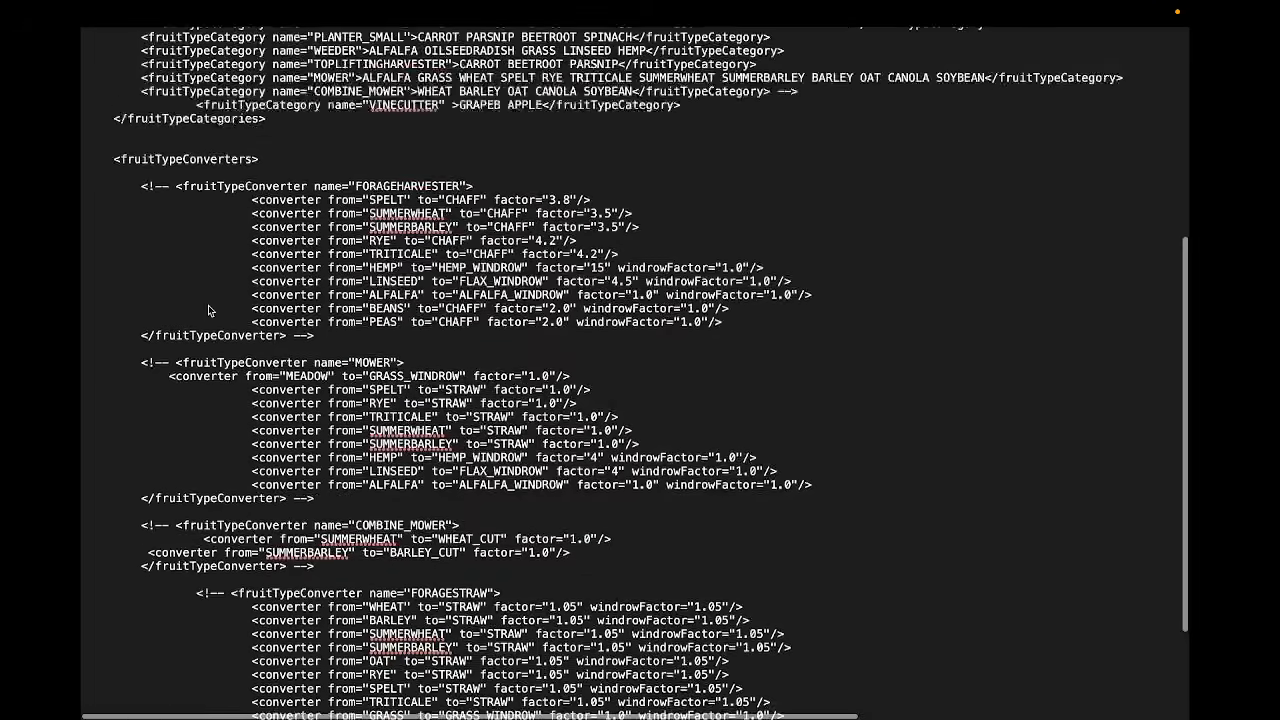
{"action": "scroll", "coordinate": [211, 309], "scroll_direction": "up", "scroll_amount": 2}
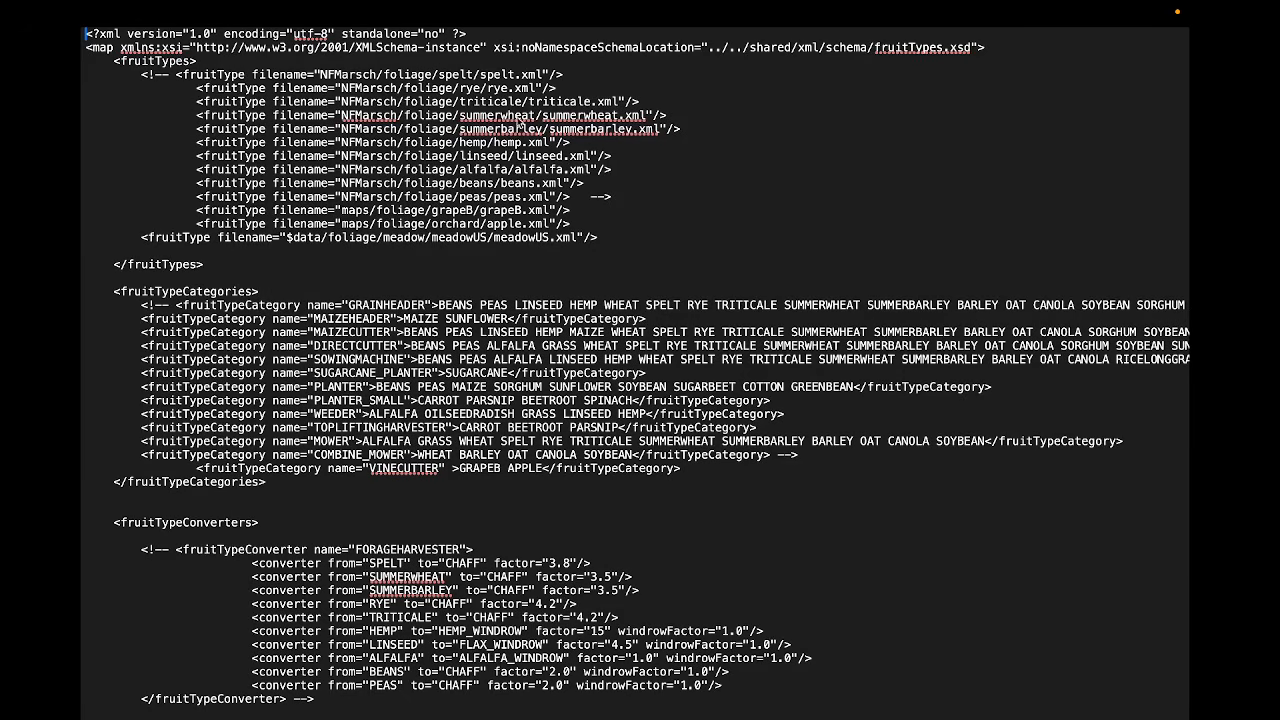
{"action": "scroll", "coordinate": [521, 122], "scroll_direction": "up", "scroll_amount": 5}
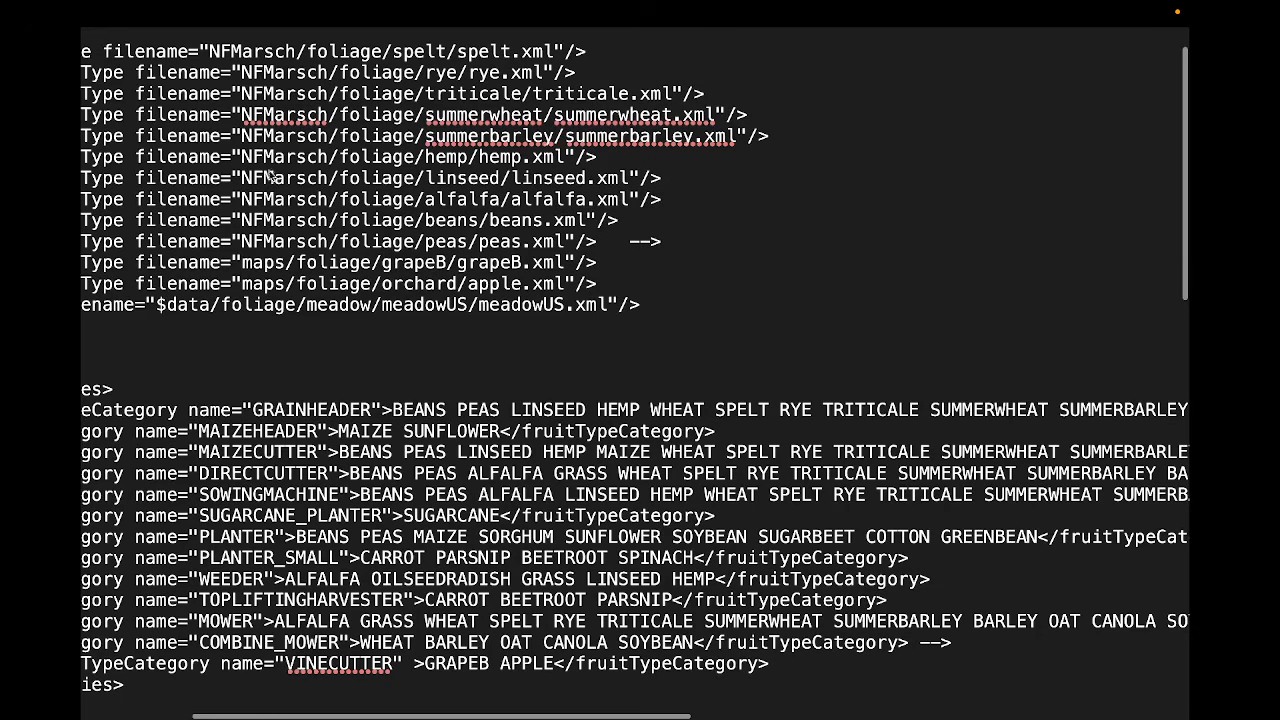
{"action": "scroll", "coordinate": [265, 100], "scroll_direction": "up", "scroll_amount": 2}
{"action": "scroll", "coordinate": [277, 65], "scroll_direction": "left", "scroll_amount": 5}
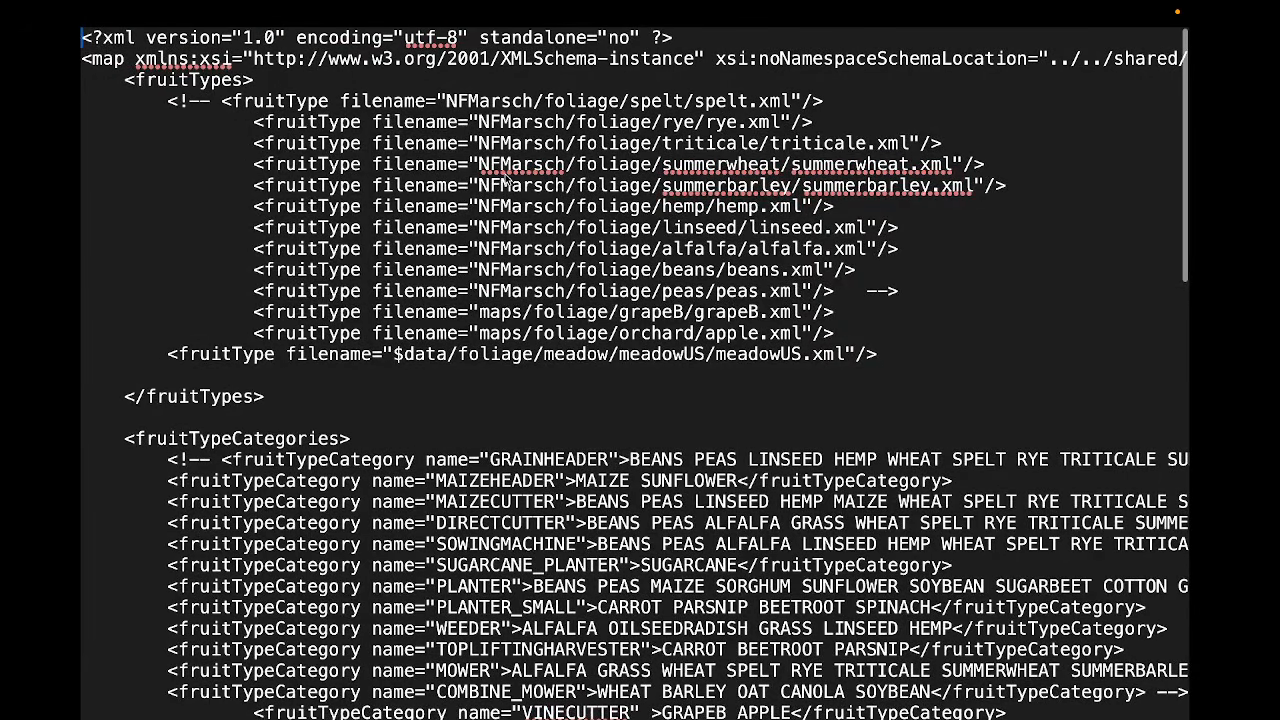
Return the file browser to the FS25_Etruria folder and close maps_fruitTypesNew.xml.
{"action": "key", "text": "ctrl+Left"}
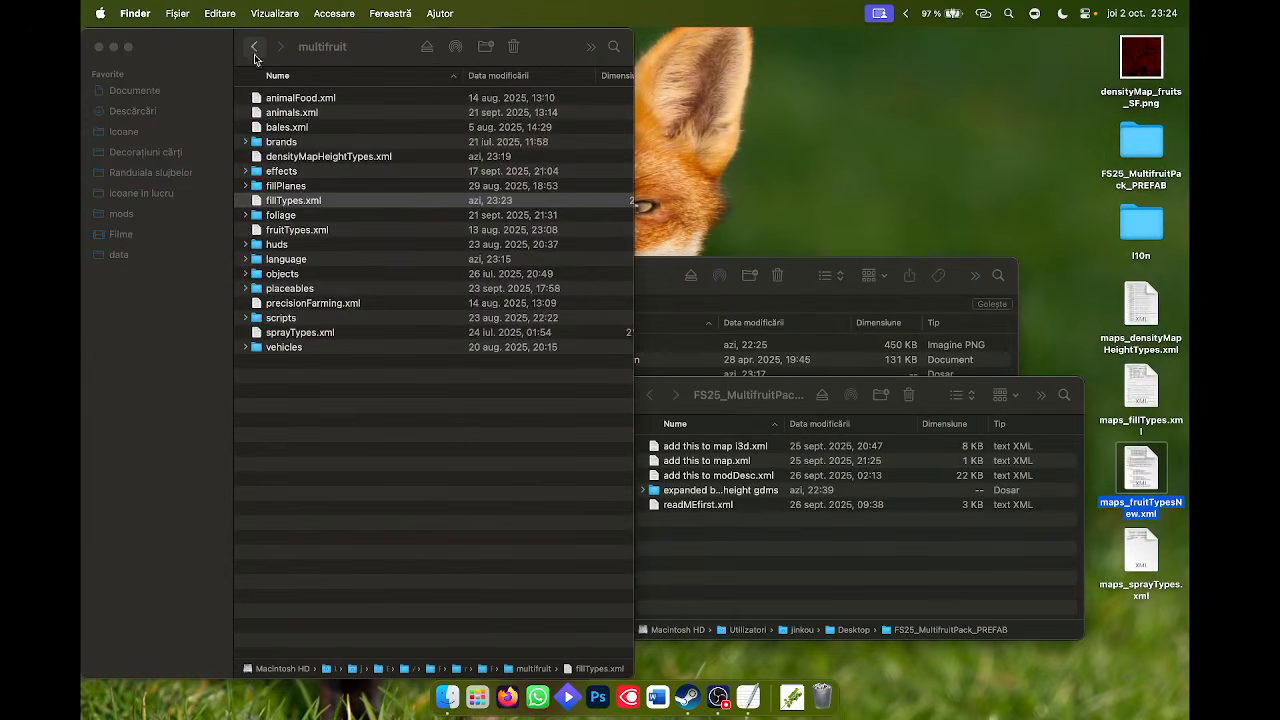
{"action": "left_click", "coordinate": [255, 47]}
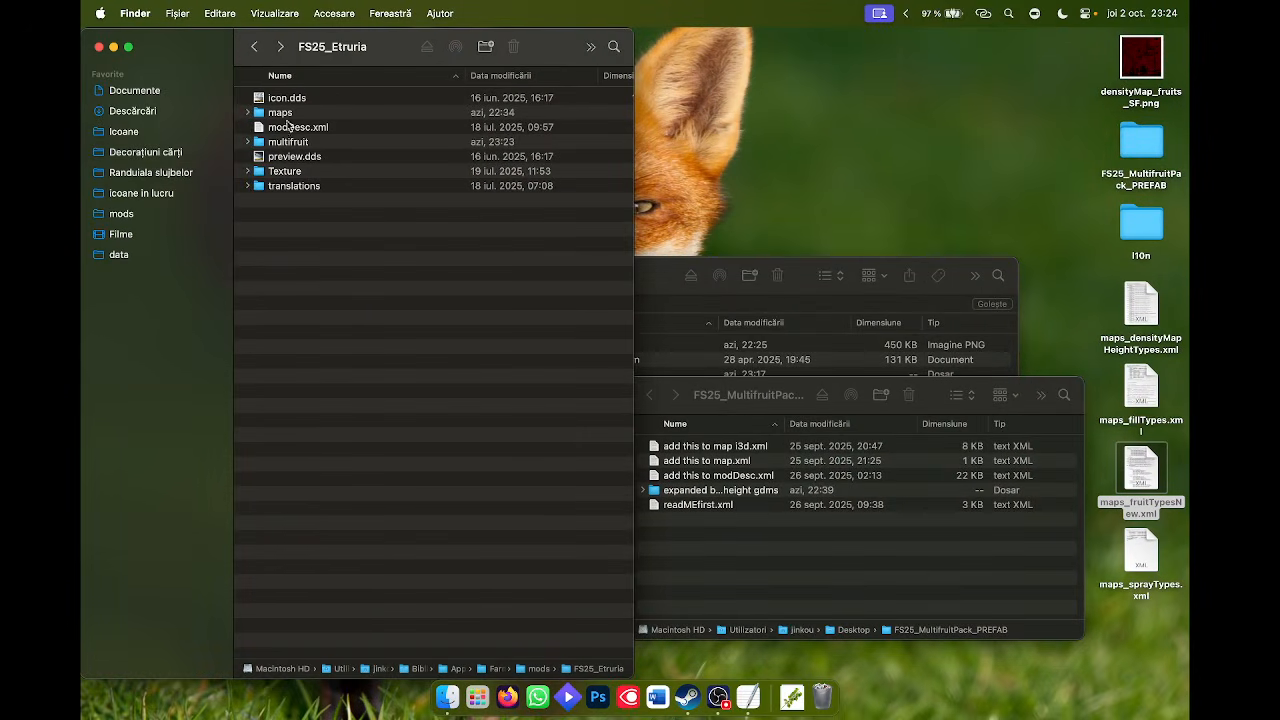
{"action": "key", "text": "ctrl+Right"}
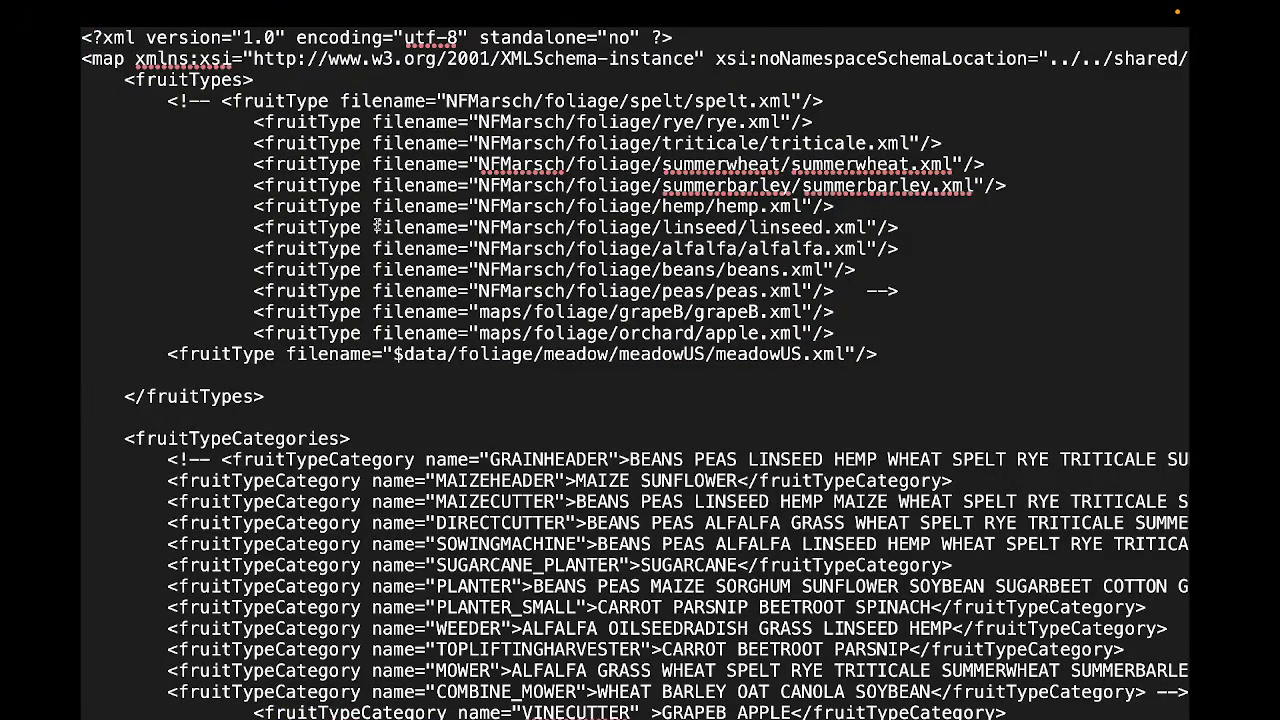
{"action": "left_click", "coordinate": [91, 38]}
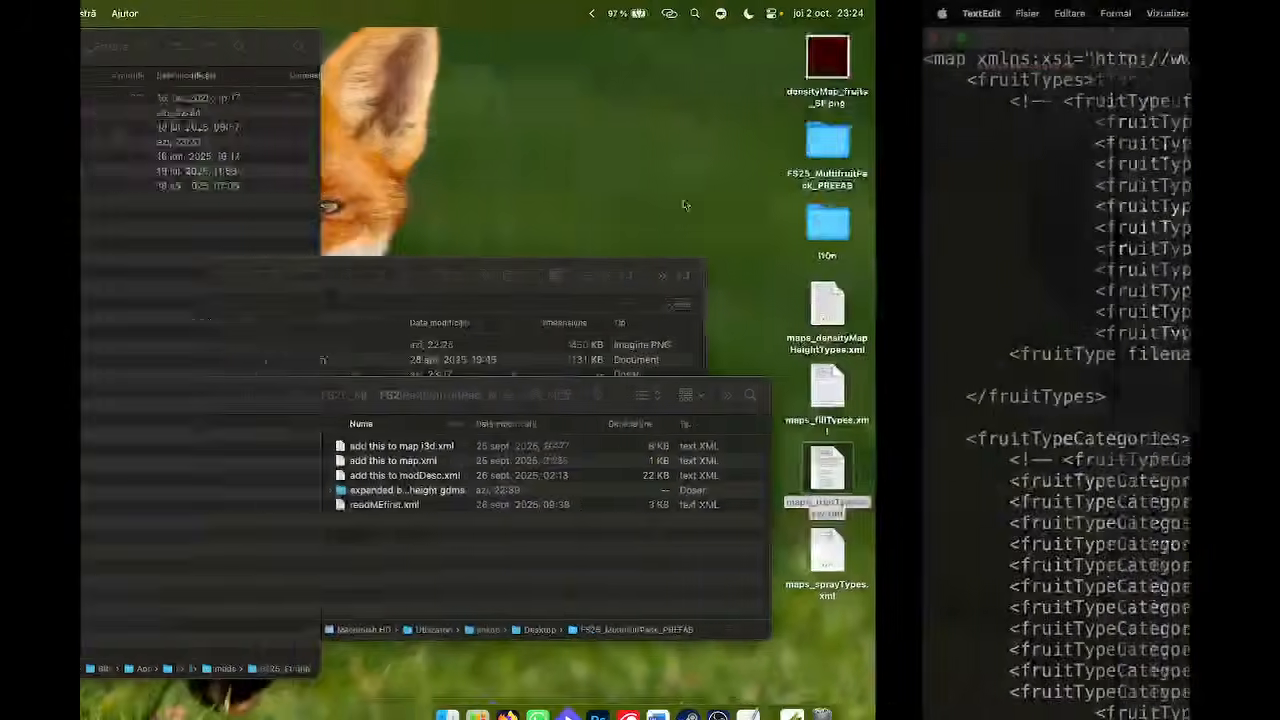
Open maps_sprayTypes.xml from the desktop in full screen and copy its DIGESTATO_SOLIDO spray type line.
{"action": "double_click", "coordinate": [1138, 550]}
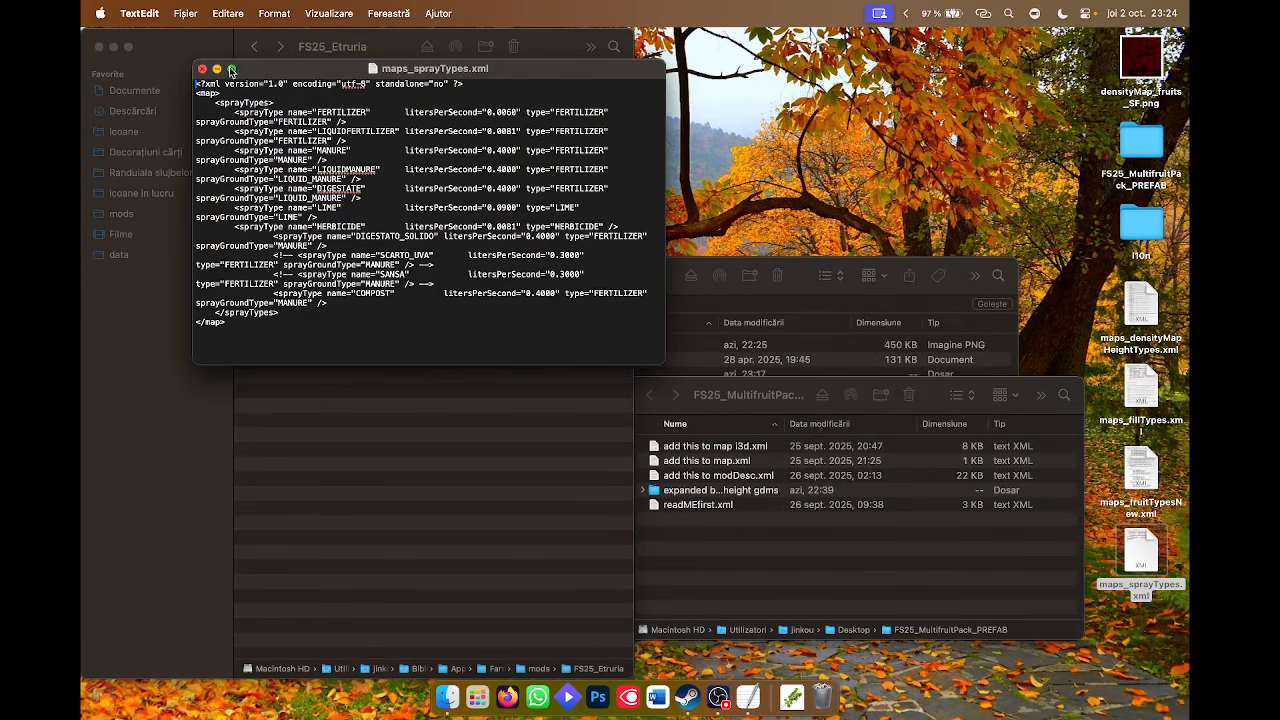
{"action": "left_click", "coordinate": [231, 68]}
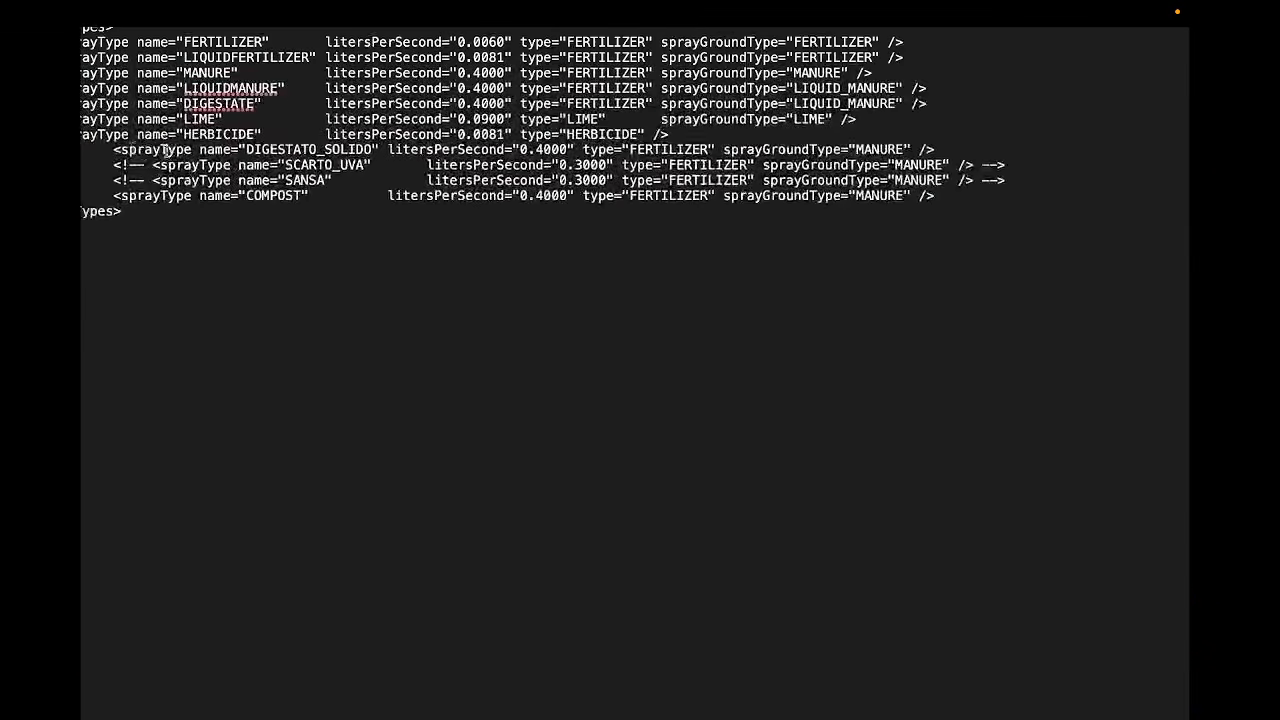
{"action": "left_click_drag", "start_coordinate": [113, 149], "coordinate": [945, 193]}
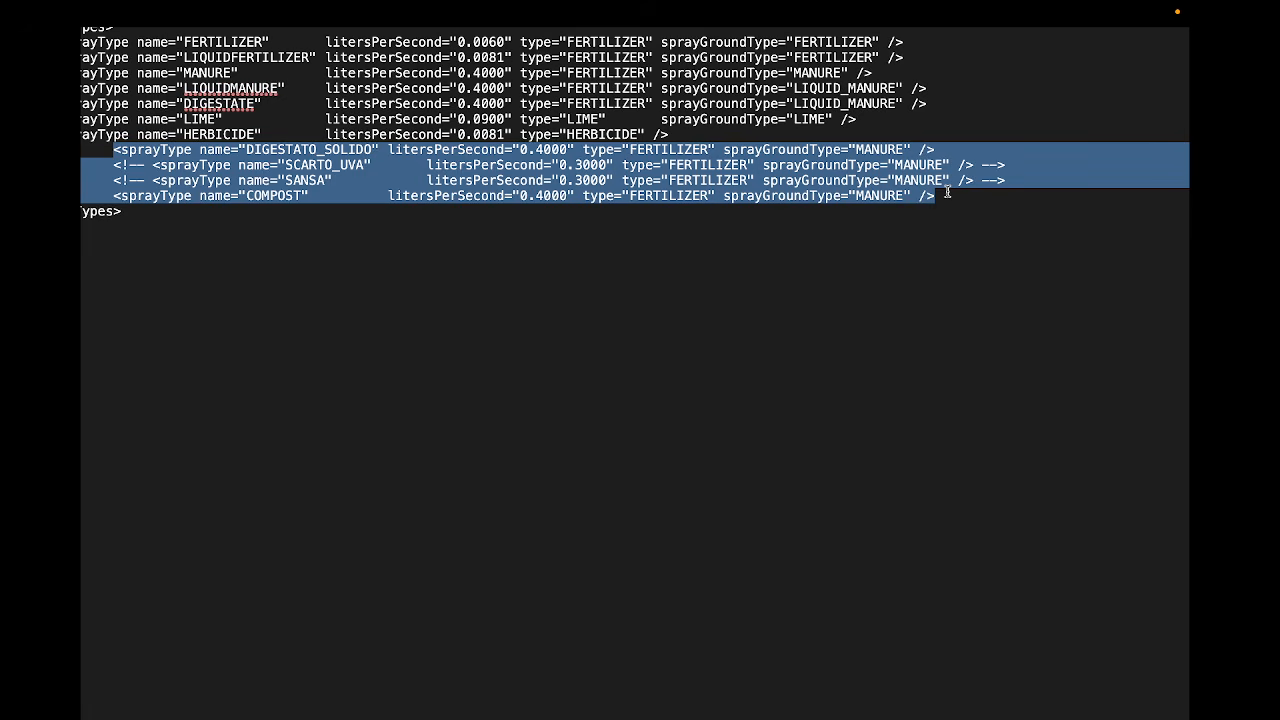
{"action": "left_click", "coordinate": [965, 166]}
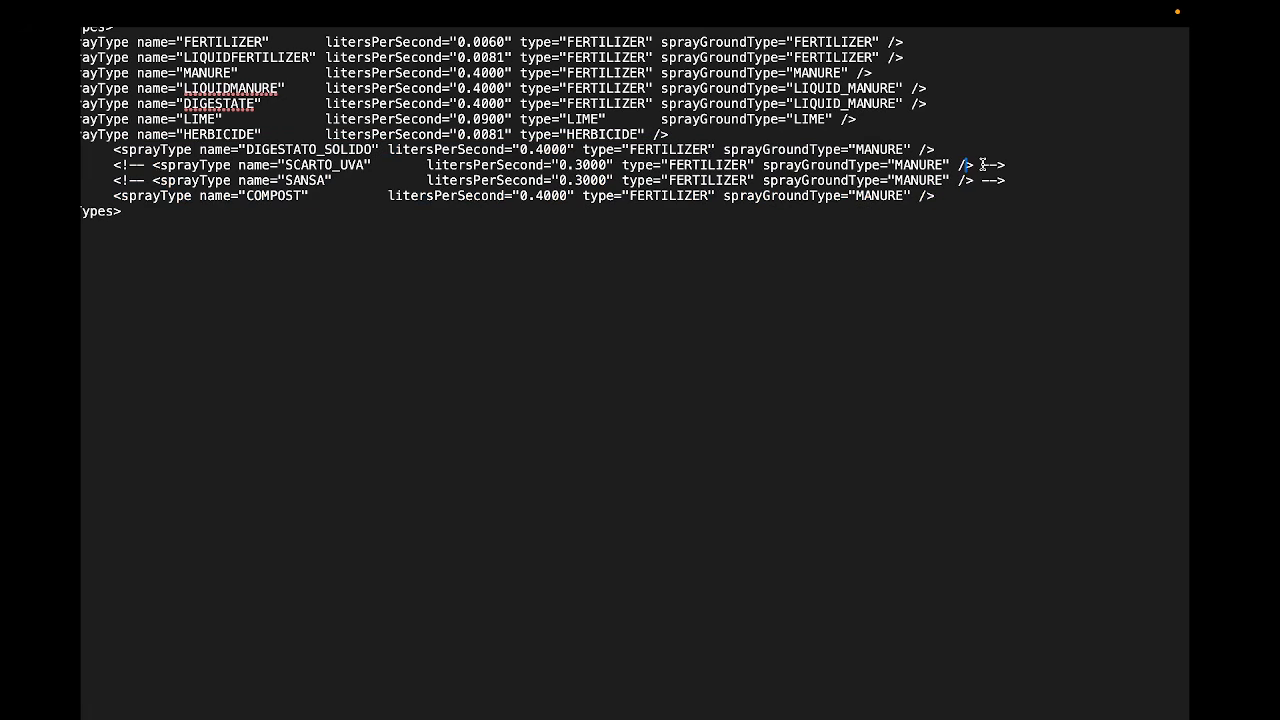
{"action": "left_click_drag", "start_coordinate": [982, 165], "coordinate": [1004, 164]}
{"action": "left_click", "coordinate": [606, 164]}
{"action": "left_click_drag", "start_coordinate": [941, 150], "coordinate": [938, 141]}
{"action": "key", "text": "super+c"}
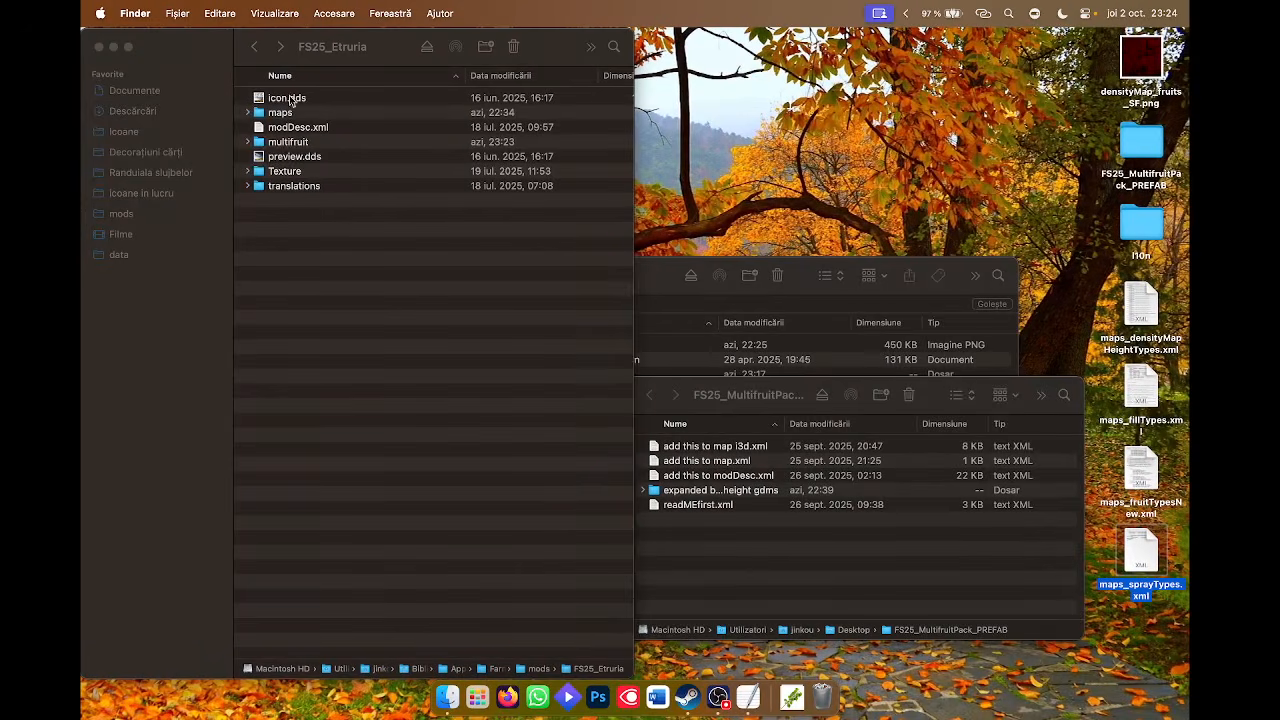
Open sprayTypes.xml in the multifruit folder and paste the DIGESTATO_SOLIDO spray type below the COMPOST entry.
{"action": "double_click", "coordinate": [286, 143]}
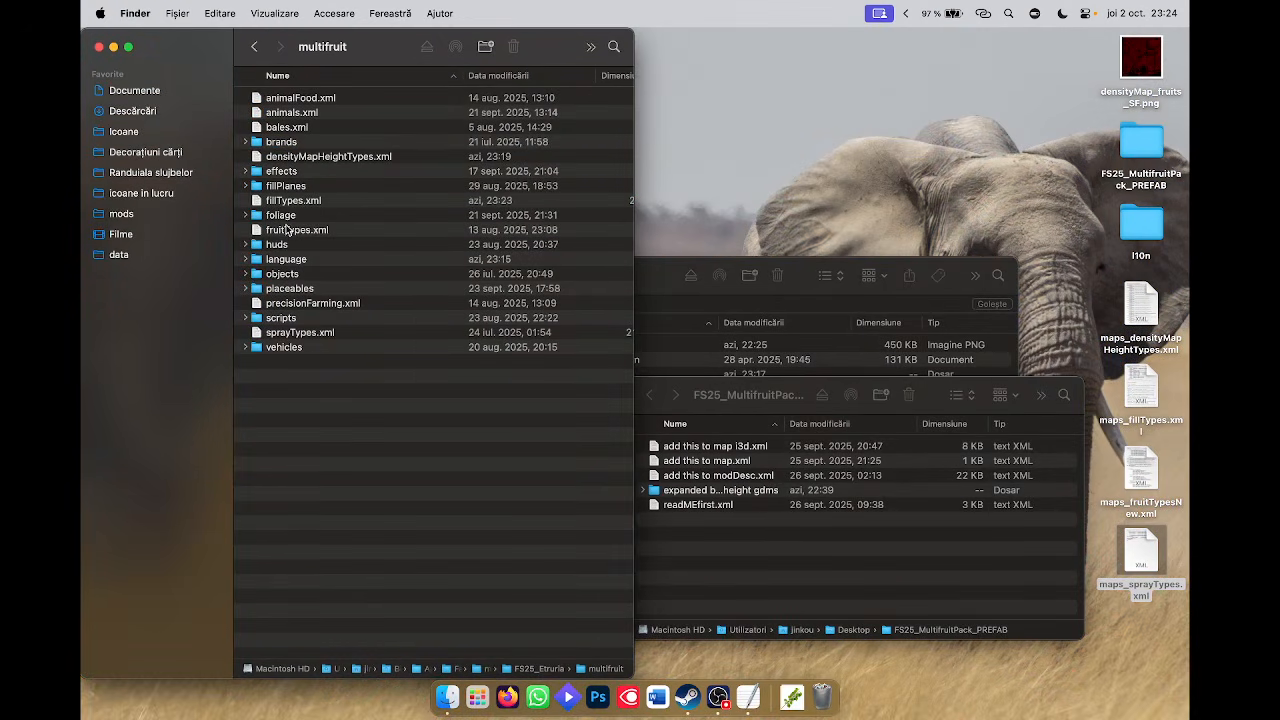
{"action": "double_click", "coordinate": [290, 332]}
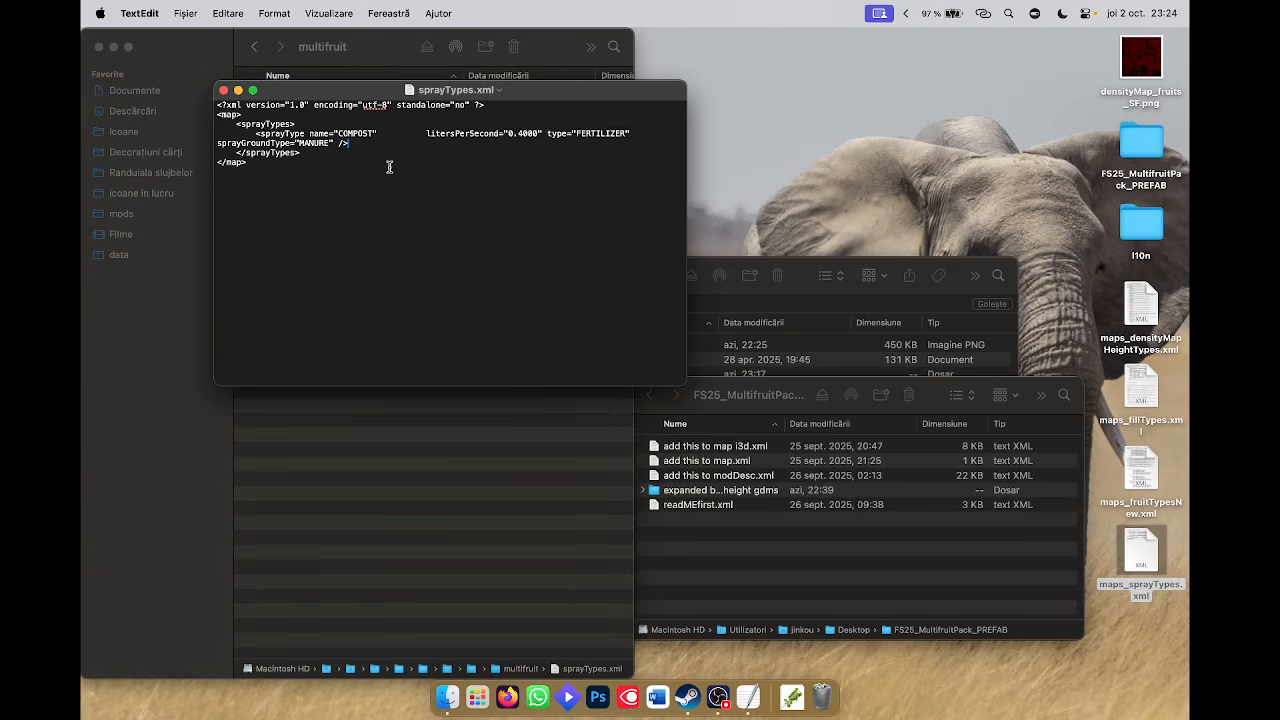
{"action": "key", "text": "Return"}
{"action": "key", "text": "super+v"}
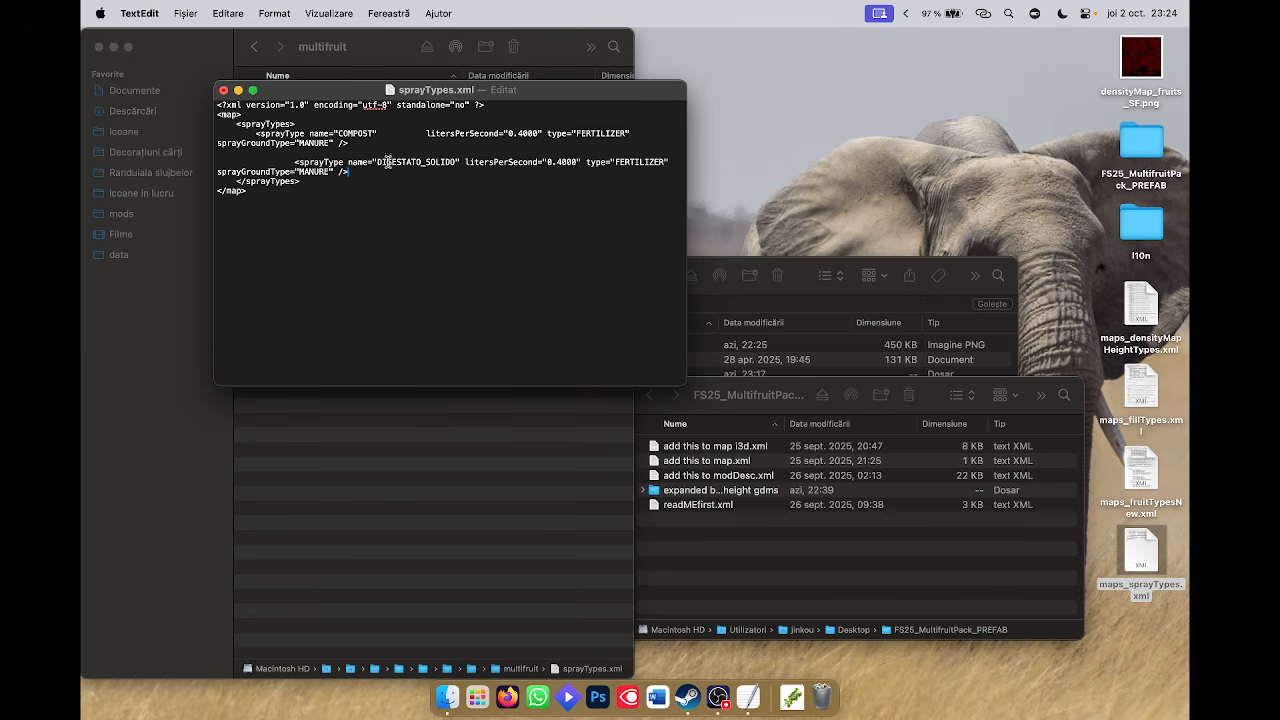
Copy the name DIGESTATO_SOLIDO from the new spray type line, and save and close sprayTypes.xml.
{"action": "scroll", "coordinate": [396, 170], "scroll_direction": "up", "scroll_amount": 3}
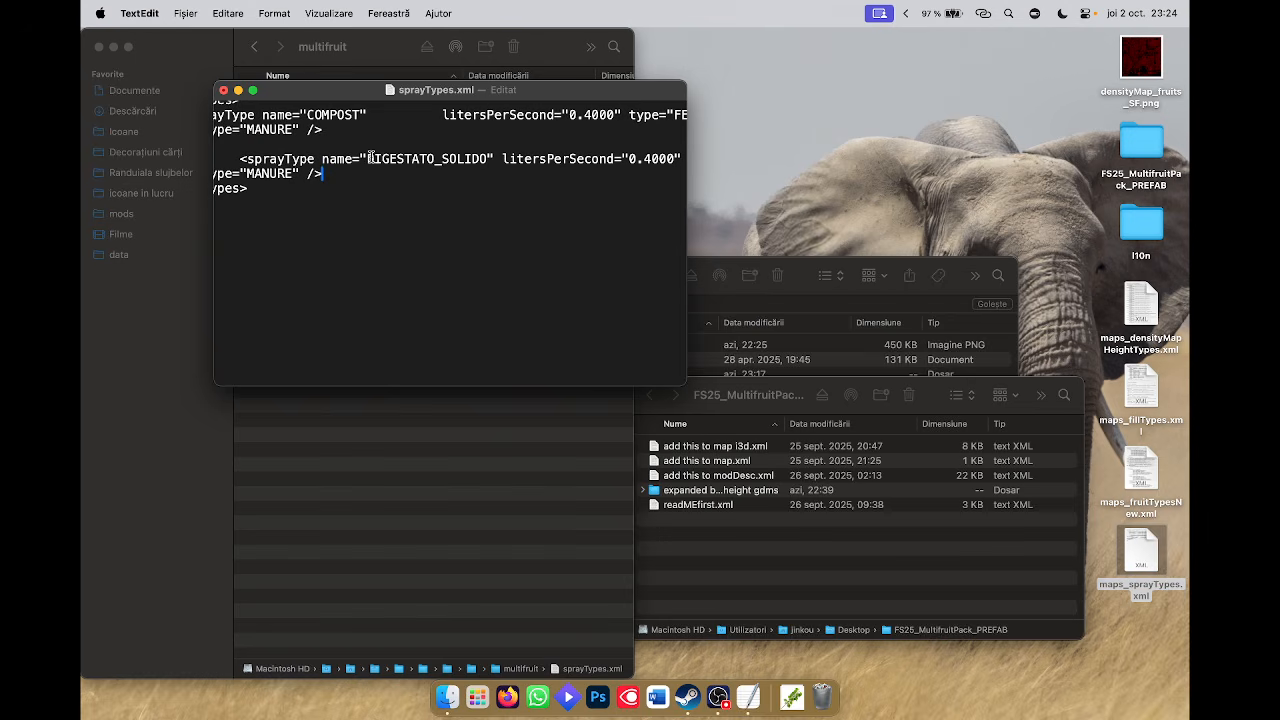
{"action": "left_click_drag", "start_coordinate": [367, 158], "coordinate": [486, 158]}
{"action": "key", "text": "super+c"}
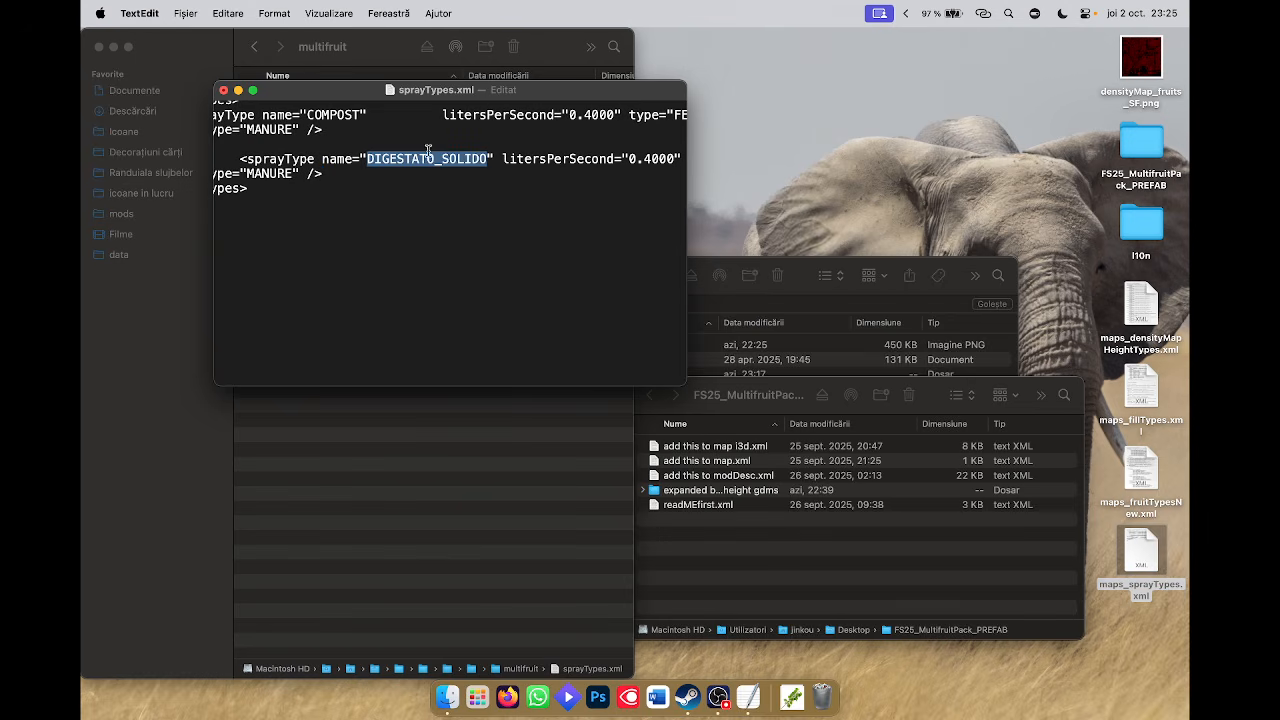
{"action": "key", "text": "super+s"}
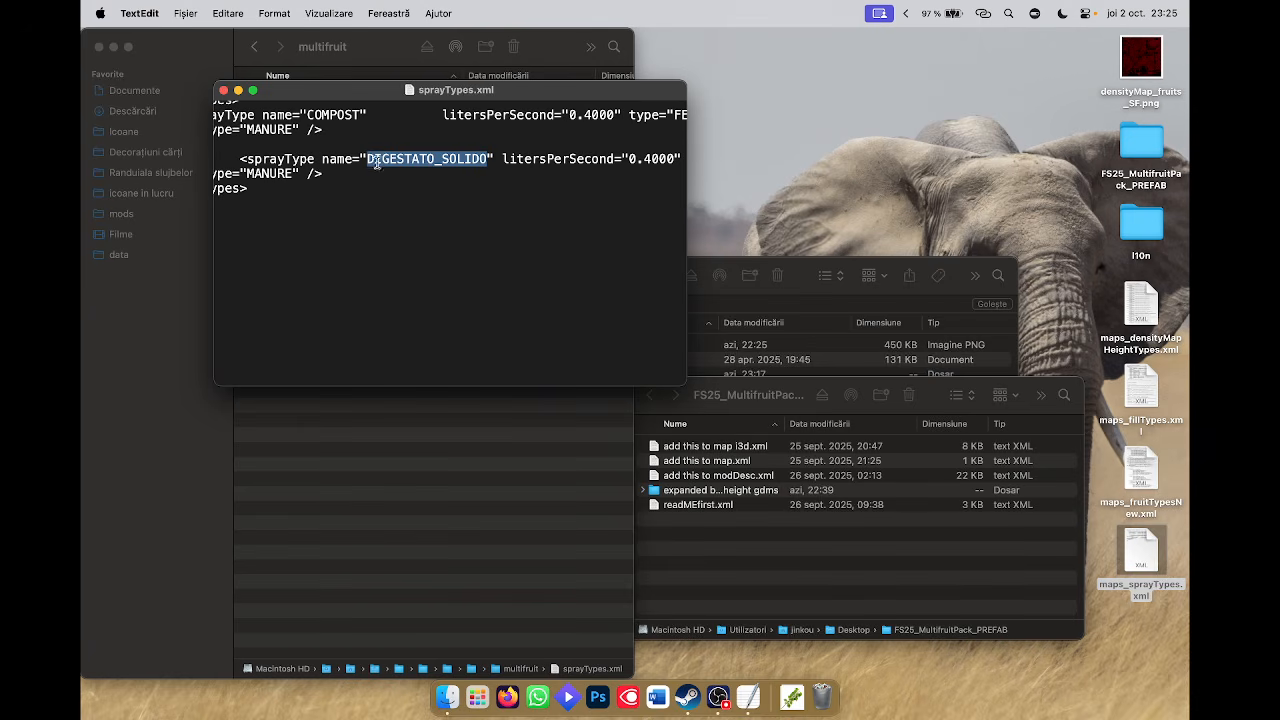
{"action": "left_click", "coordinate": [223, 90]}
Open the multifruit precisionFarming.xml in full screen and search it for compost.
{"action": "left_click", "coordinate": [313, 307]}
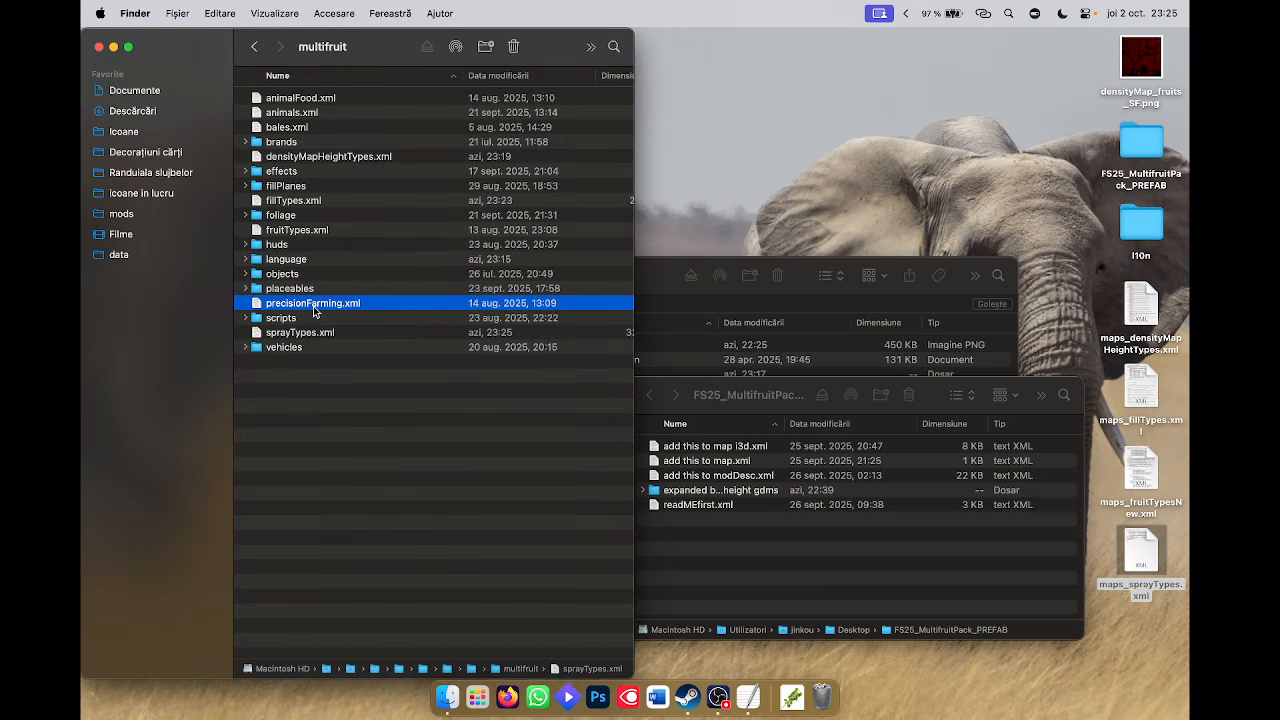
{"action": "double_click", "coordinate": [314, 307]}
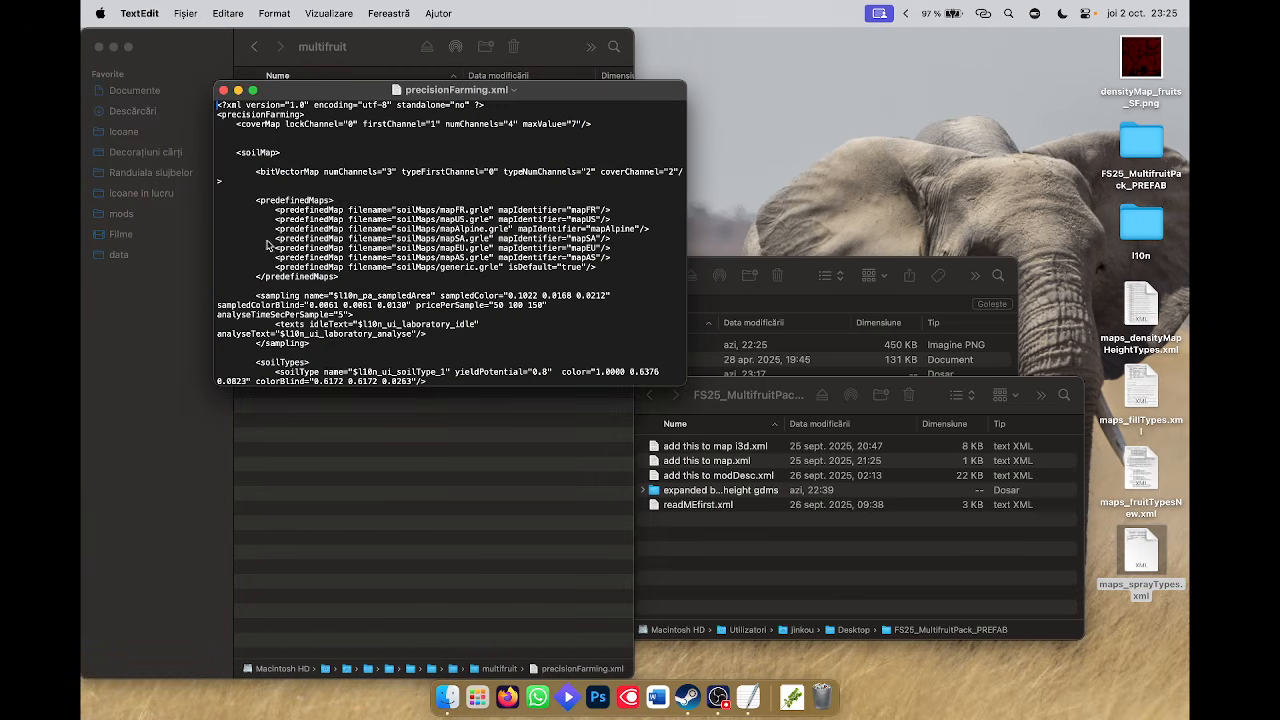
{"action": "left_click", "coordinate": [254, 91]}
{"action": "key", "text": "super+f"}
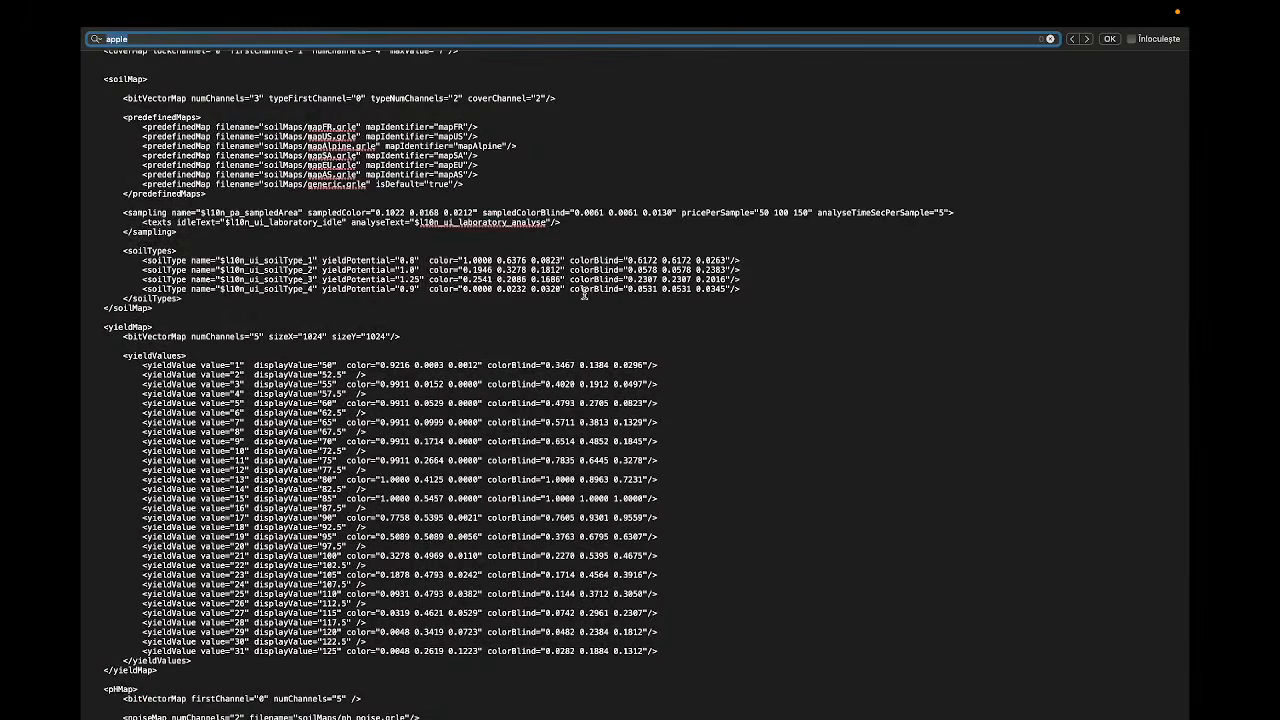
{"action": "type", "text": "compost"}
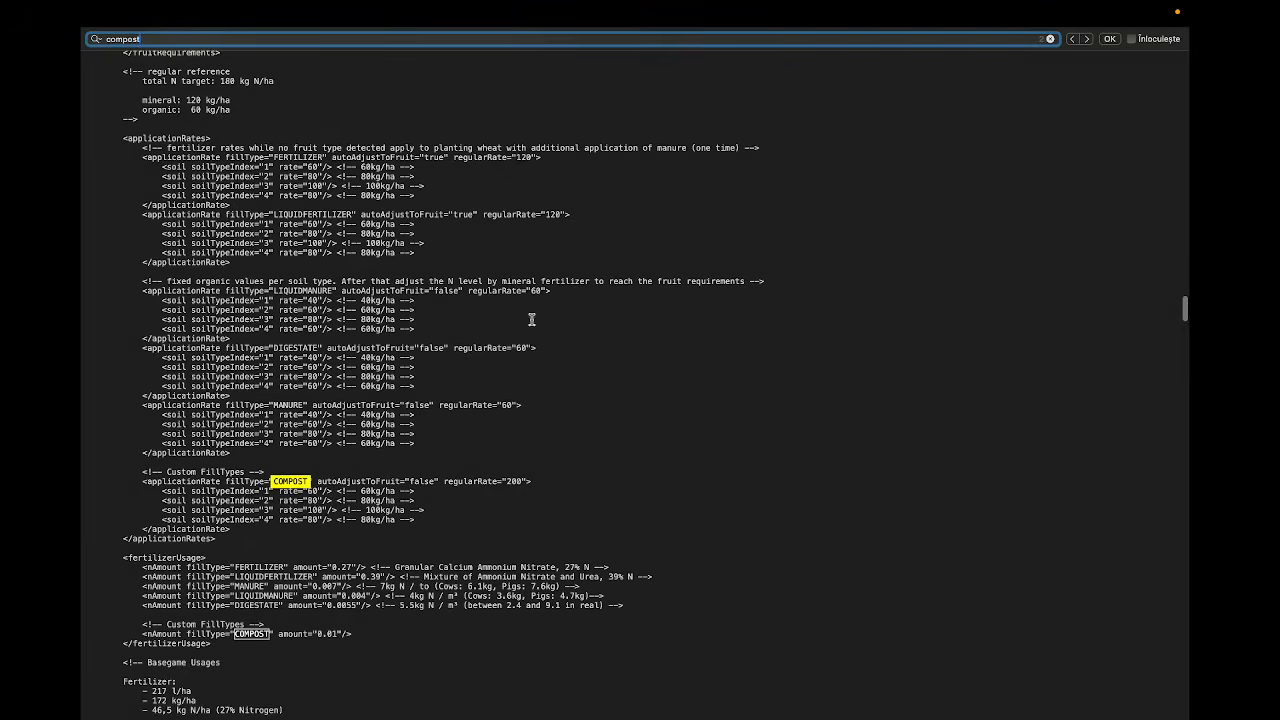
Paste the name DIGESTATO_SOLIDO after the MANURE application rate block, above the Custom FillTypes comment, as a temporary note.
{"action": "left_click", "coordinate": [236, 474]}
{"action": "scroll", "coordinate": [273, 467], "scroll_direction": "up", "scroll_amount": 5}
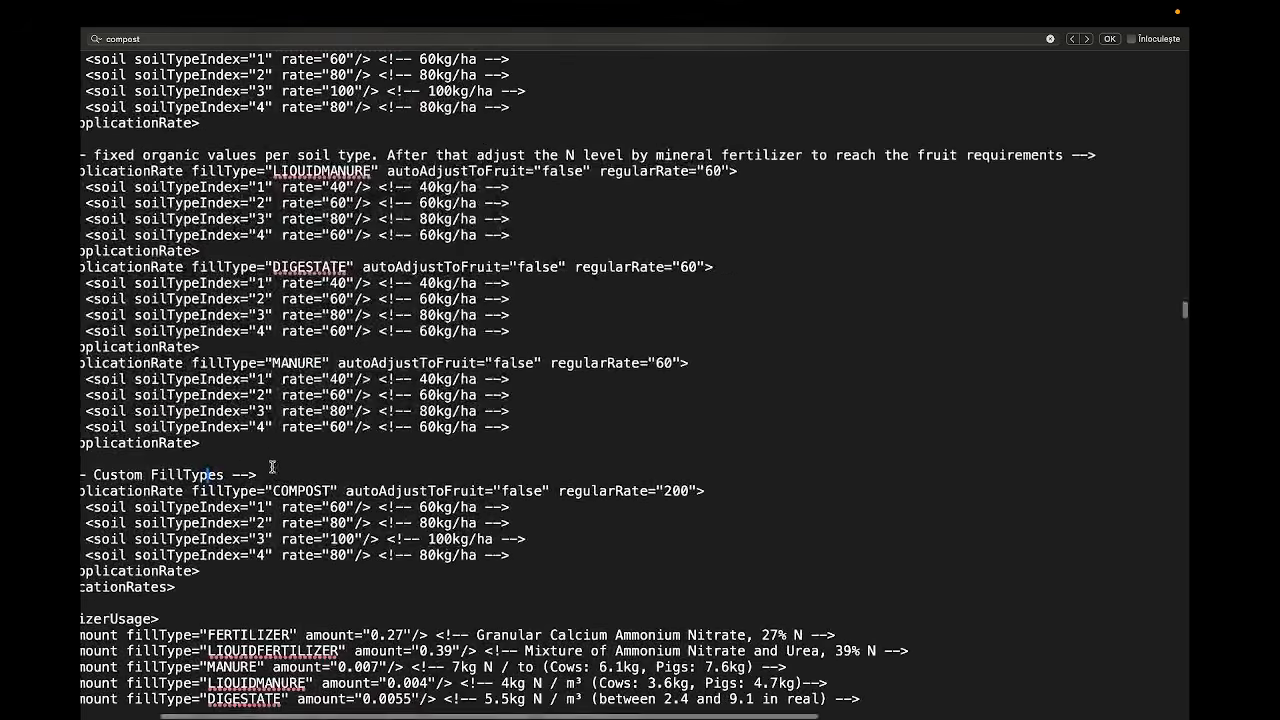
{"action": "scroll", "coordinate": [267, 452], "scroll_direction": "down", "scroll_amount": 3}
{"action": "scroll", "coordinate": [300, 425], "scroll_direction": "left", "scroll_amount": 2}
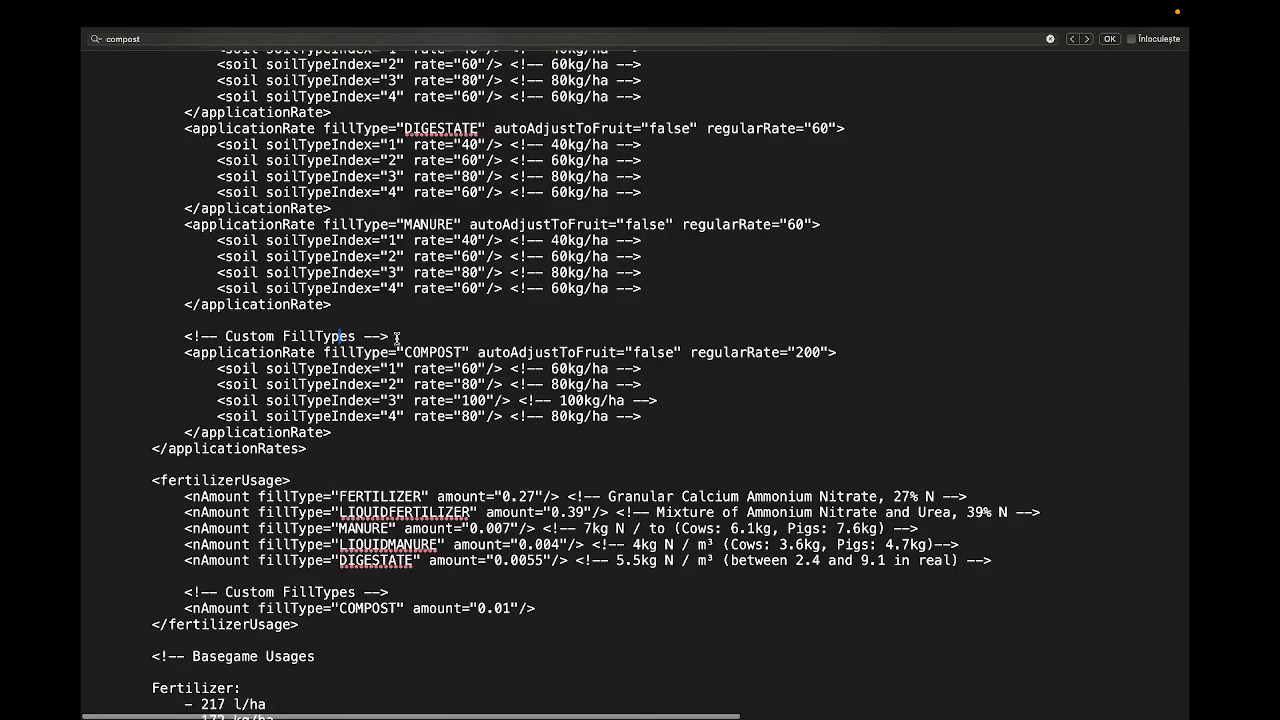
{"action": "left_click", "coordinate": [358, 306]}
{"action": "key", "text": "super+v"}
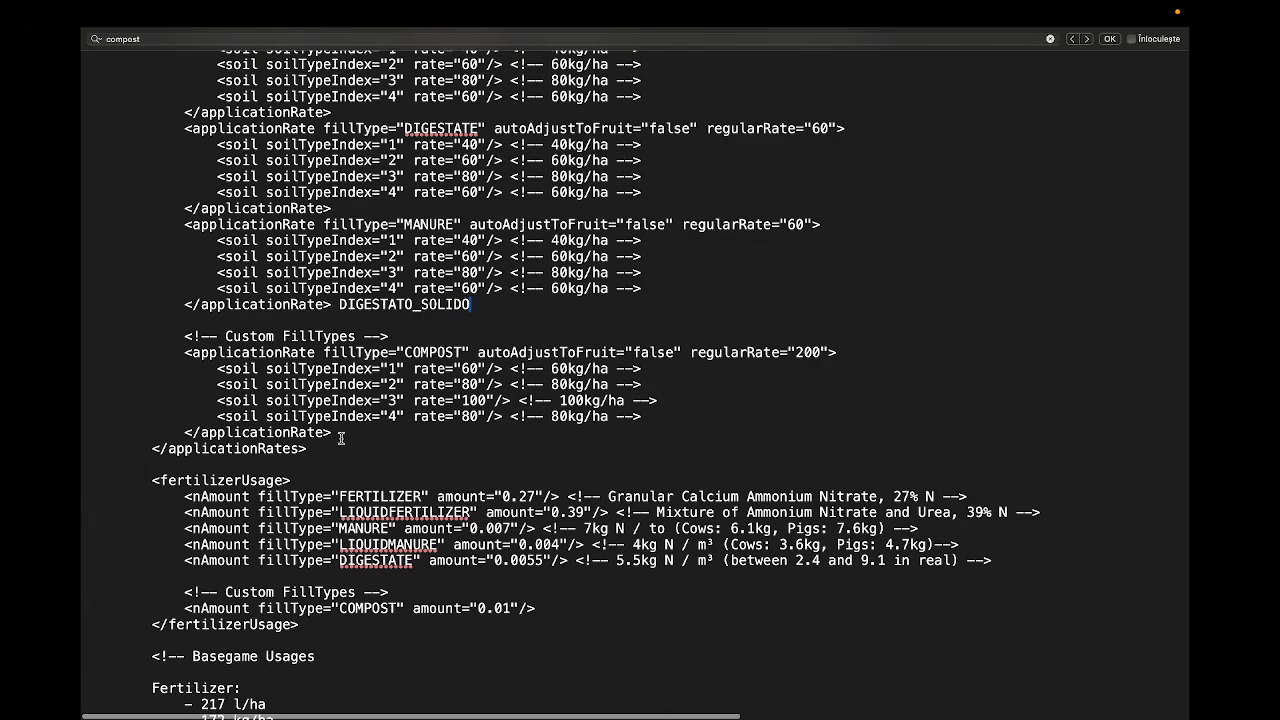
Duplicate the COMPOST applicationRate block below the original, separated by a blank line, inside applicationRates.
{"action": "left_click_drag", "start_coordinate": [340, 432], "coordinate": [84, 354]}
{"action": "key", "text": "ctrl+c"}
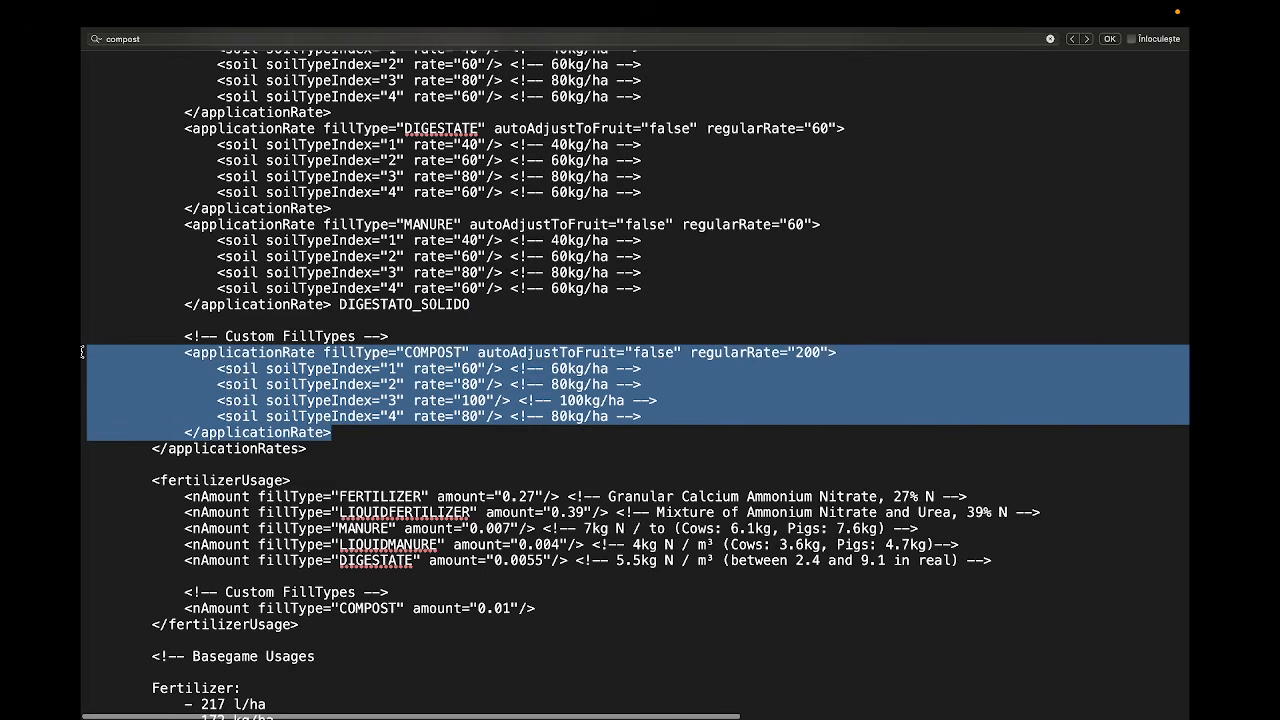
{"action": "left_click", "coordinate": [333, 432]}
{"action": "key", "text": "Return"}
{"action": "key", "text": "Return"}
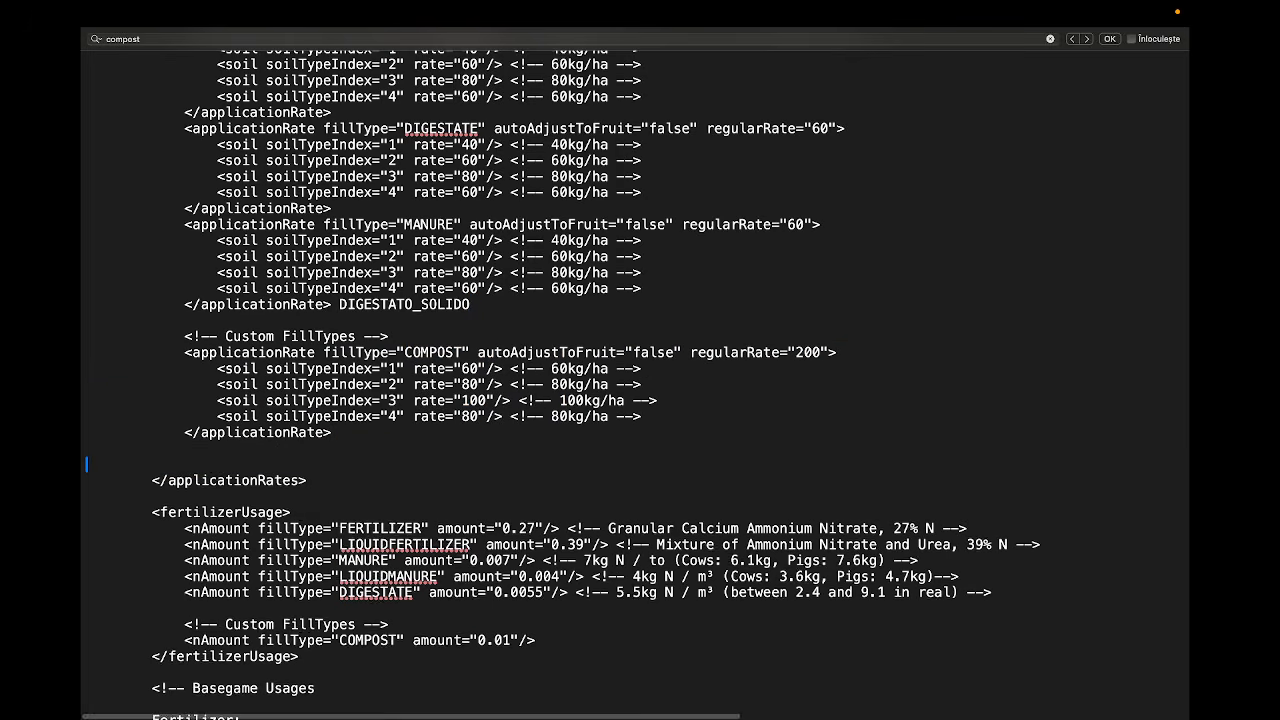
{"action": "key", "text": "ctrl+v"}
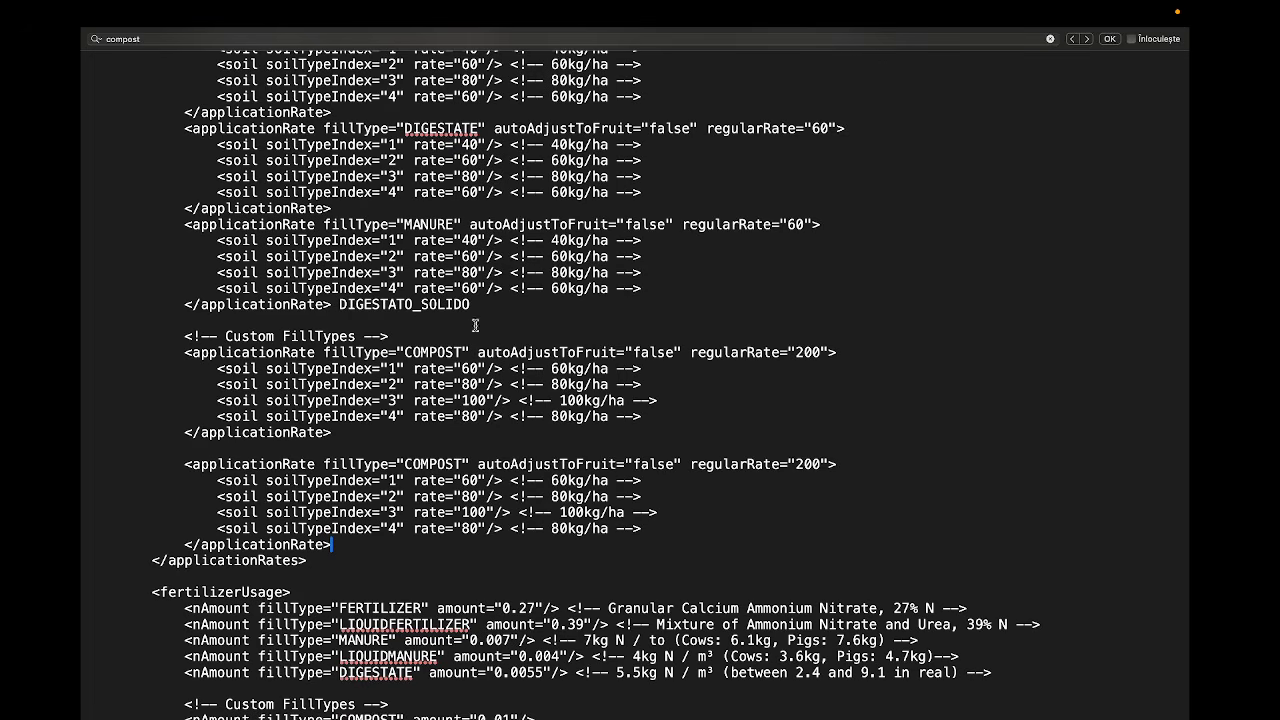
Cut the temporary DIGESTATO_SOLIDO text and use it as the fillType of the duplicated applicationRate block.
{"action": "left_click_drag", "start_coordinate": [340, 303], "coordinate": [471, 303]}
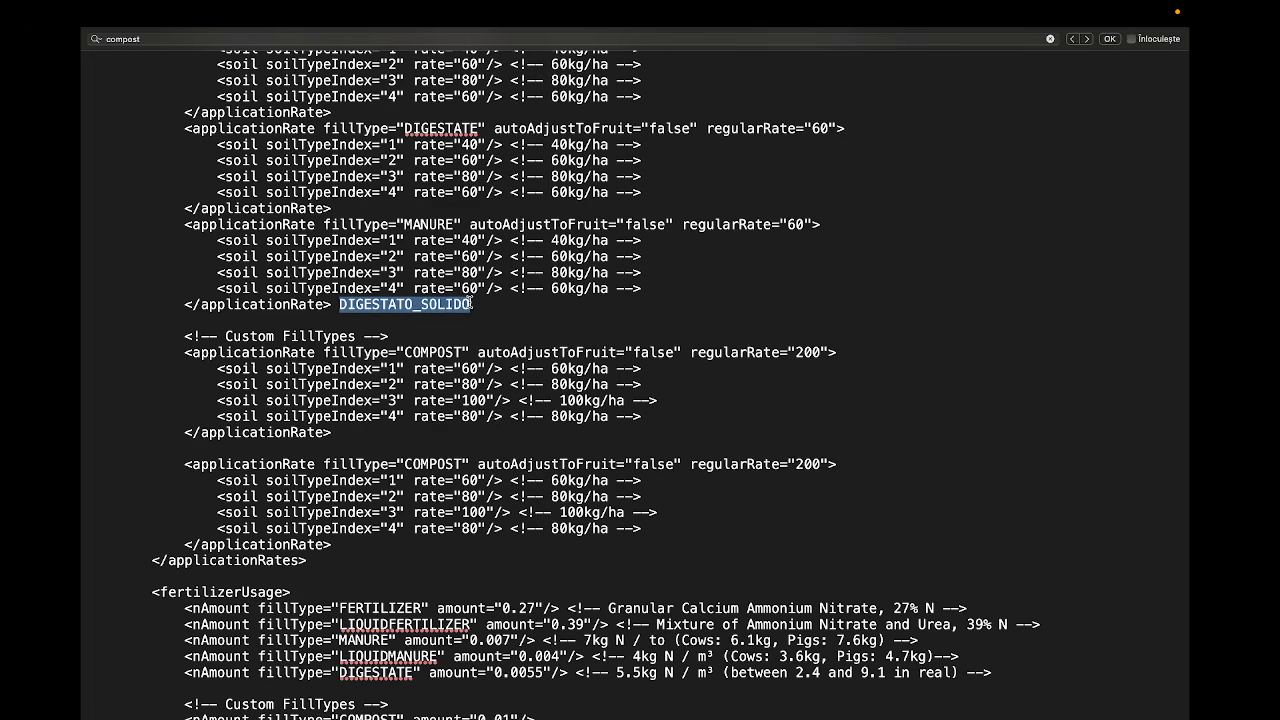
{"action": "key", "text": "ctrl+x"}
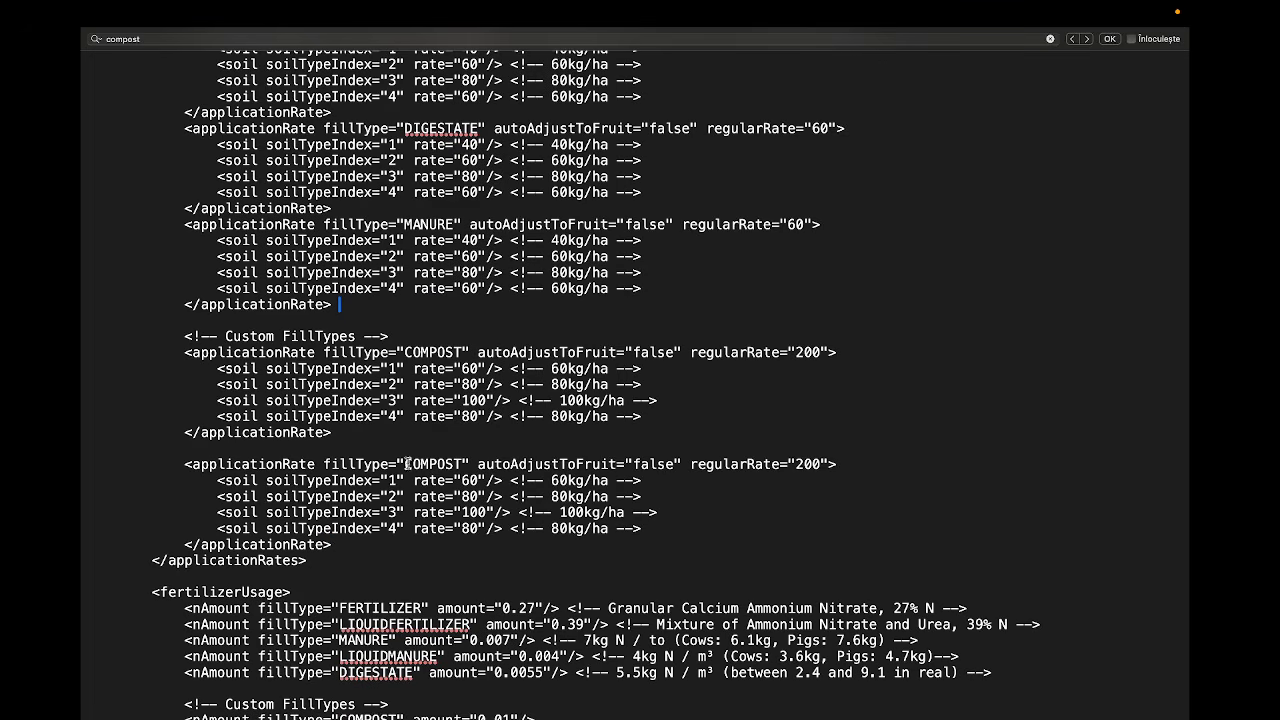
{"action": "left_click_drag", "start_coordinate": [405, 464], "coordinate": [461, 464]}
{"action": "key", "text": "ctrl+v"}
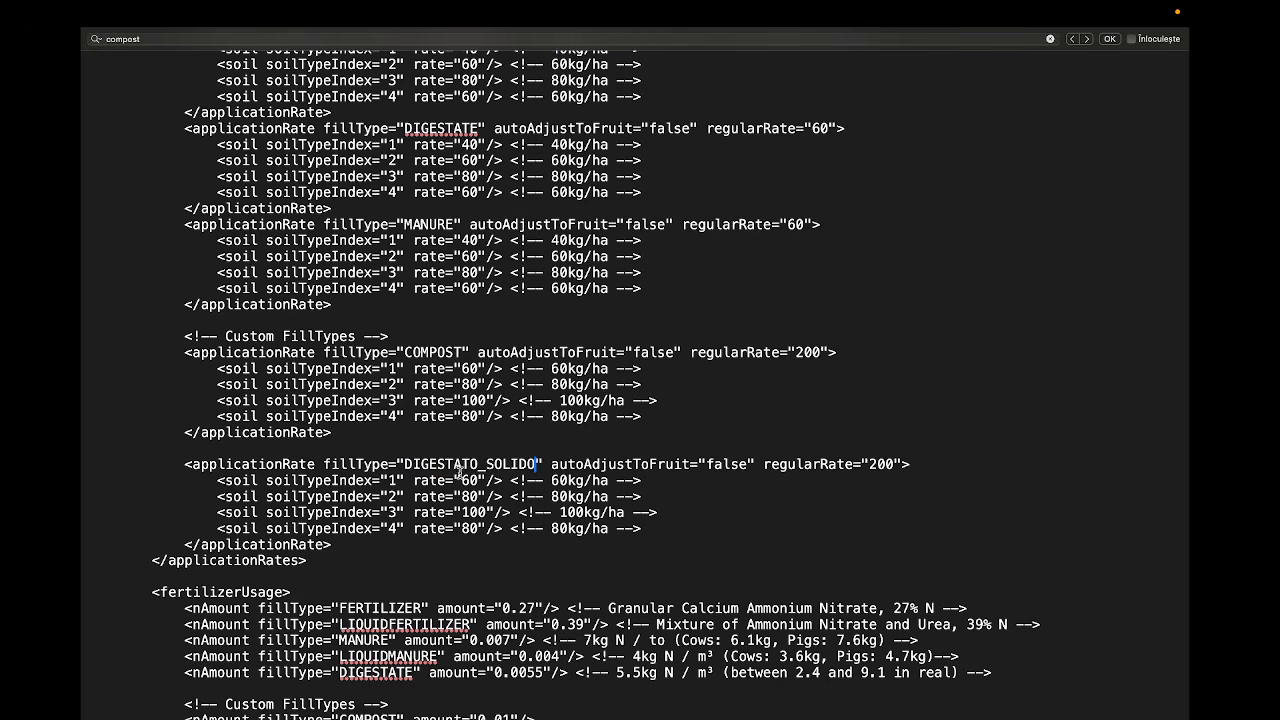
Duplicate the COMPOST nAmount line, with amount 0.01, below the original in the fertilizerUsage section's custom fill types.
{"action": "scroll", "coordinate": [455, 467], "scroll_direction": "down", "scroll_amount": 3}
{"action": "scroll", "coordinate": [455, 467], "scroll_direction": "down", "scroll_amount": 3}
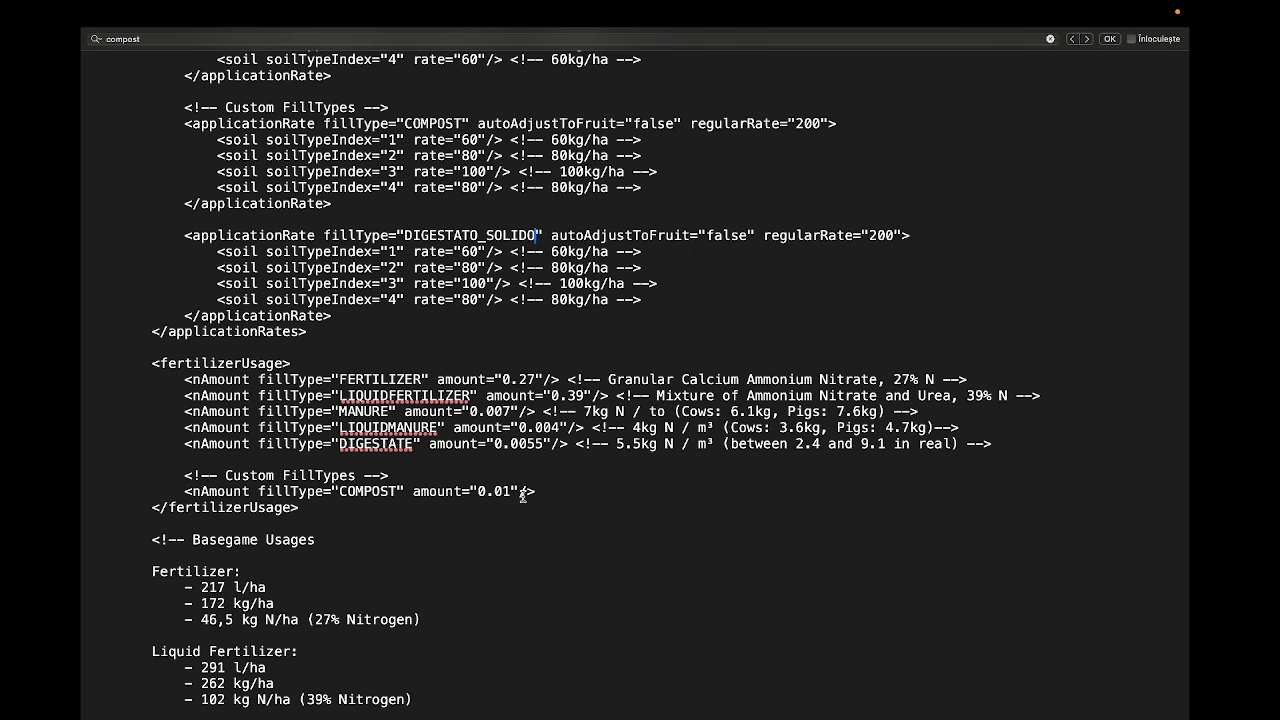
{"action": "left_click_drag", "start_coordinate": [538, 491], "coordinate": [534, 478]}
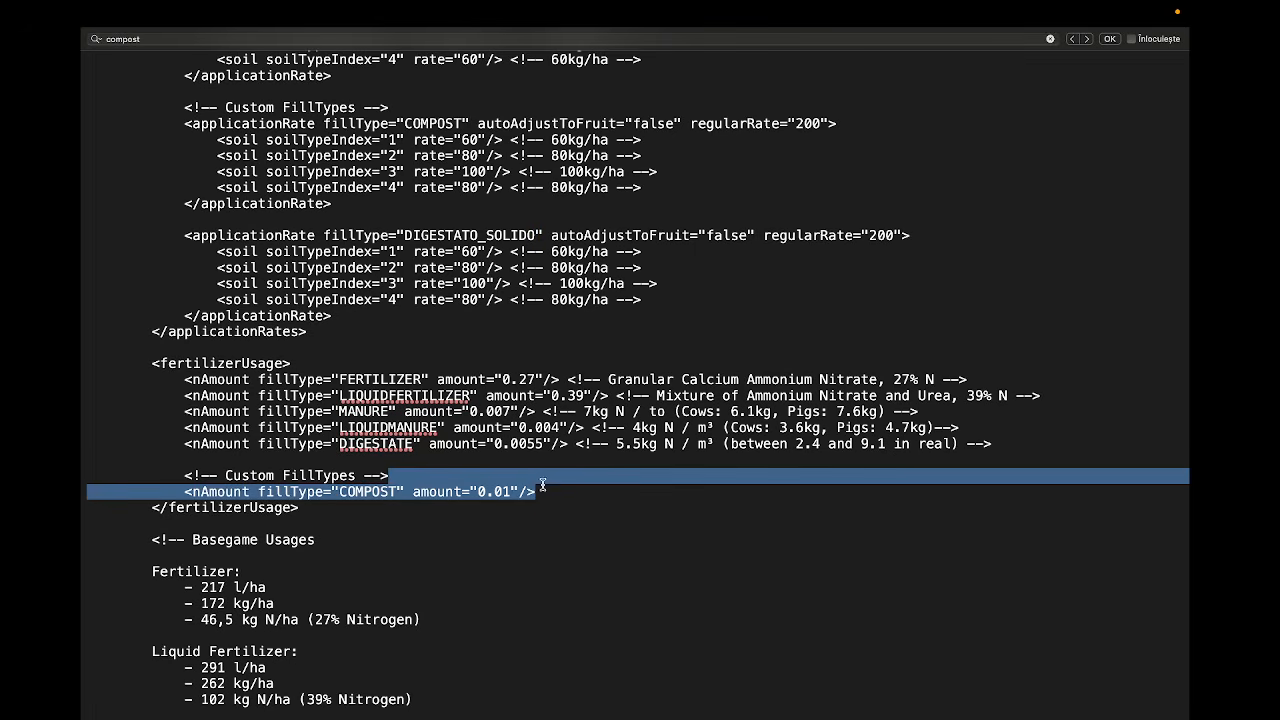
{"action": "left_click", "coordinate": [545, 491]}
{"action": "key", "text": "super+v"}
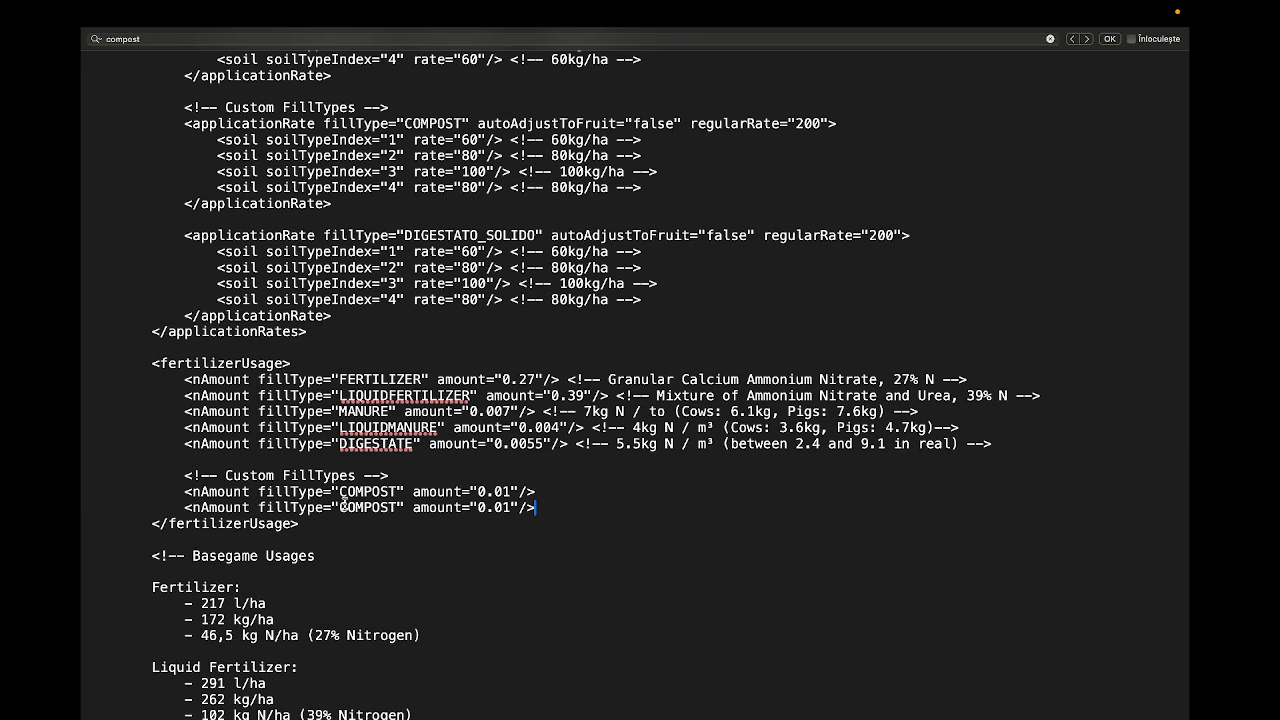
Set the duplicated nAmount line's fillType to DIGESTATO_SOLIDO, copied from the new applicationRate block, and quit the text editor.
{"action": "scroll", "coordinate": [390, 380], "scroll_direction": "up", "scroll_amount": 4}
{"action": "scroll", "coordinate": [417, 192], "scroll_direction": "up", "scroll_amount": 3}
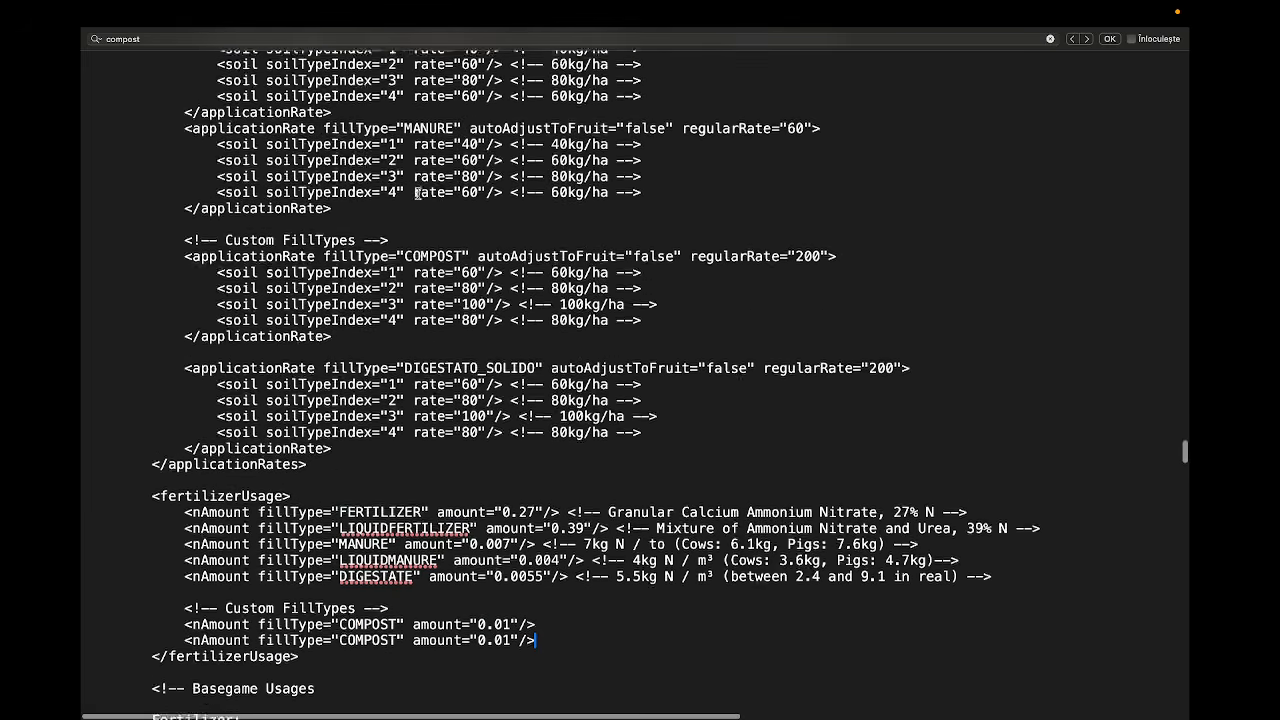
{"action": "left_click_drag", "start_coordinate": [404, 468], "coordinate": [534, 460]}
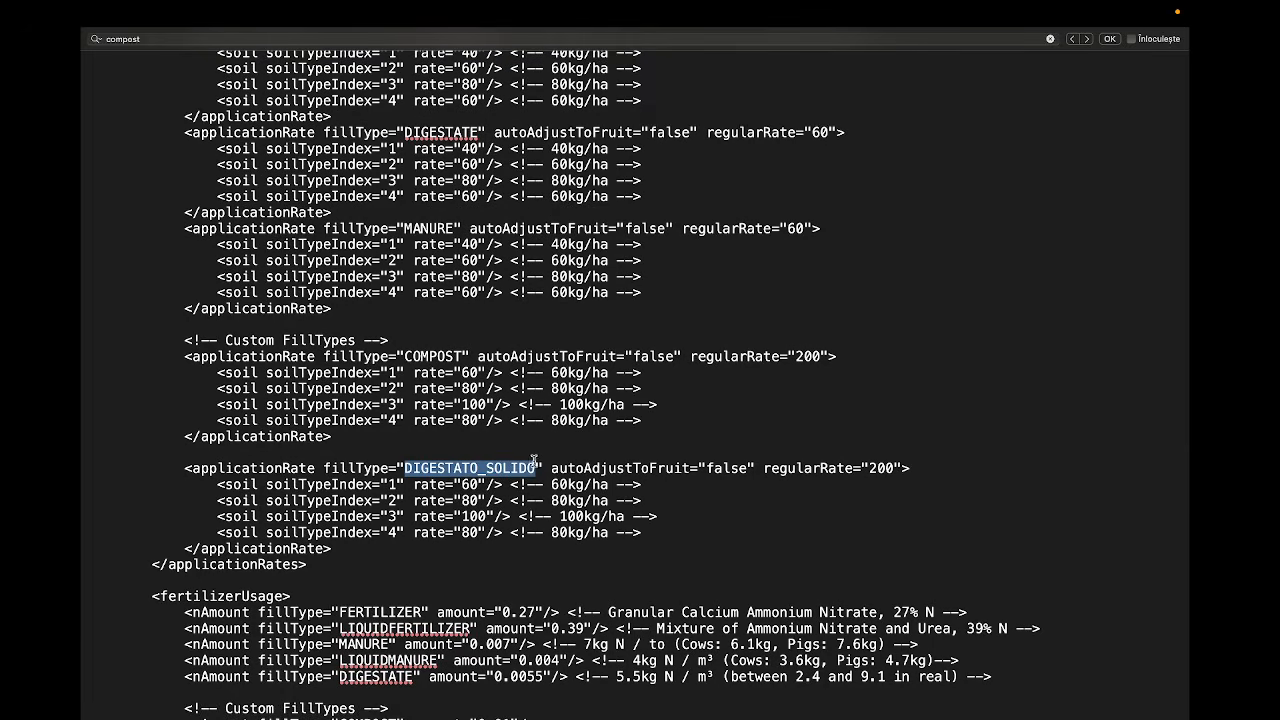
{"action": "scroll", "coordinate": [472, 548], "scroll_direction": "down", "scroll_amount": 7}
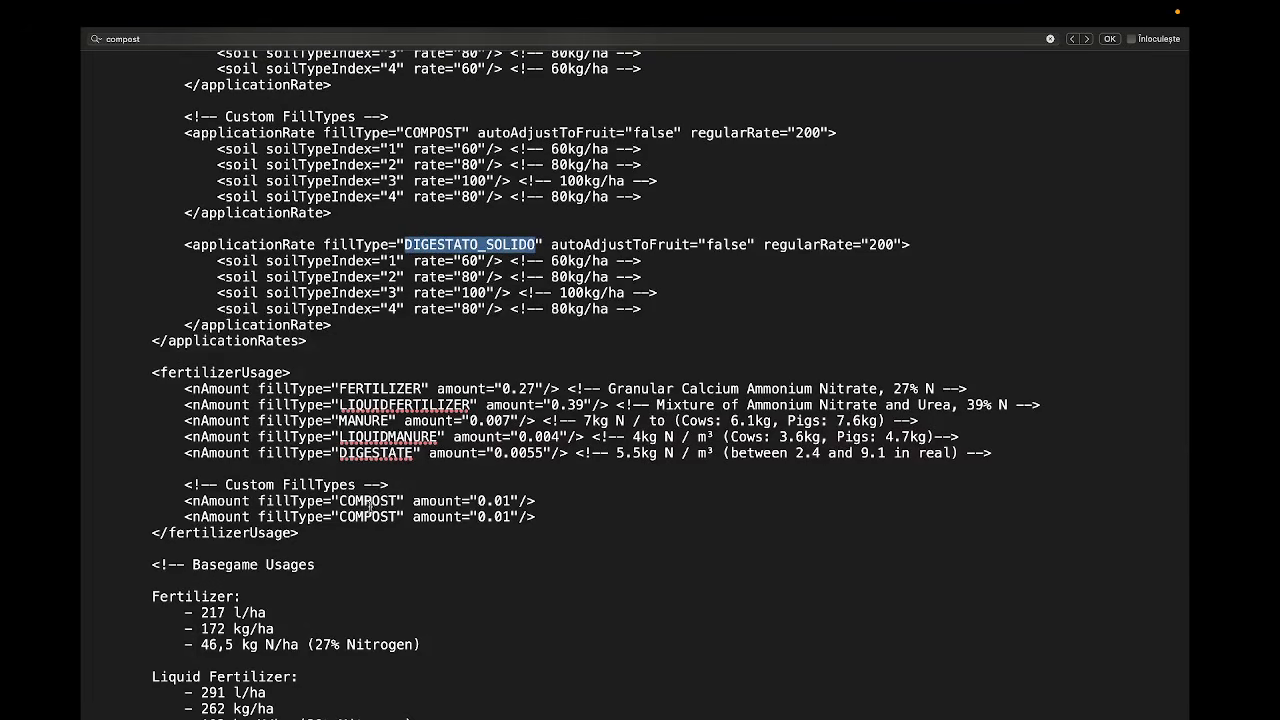
{"action": "left_click_drag", "start_coordinate": [340, 517], "coordinate": [405, 517]}
{"action": "key", "text": "super+v"}
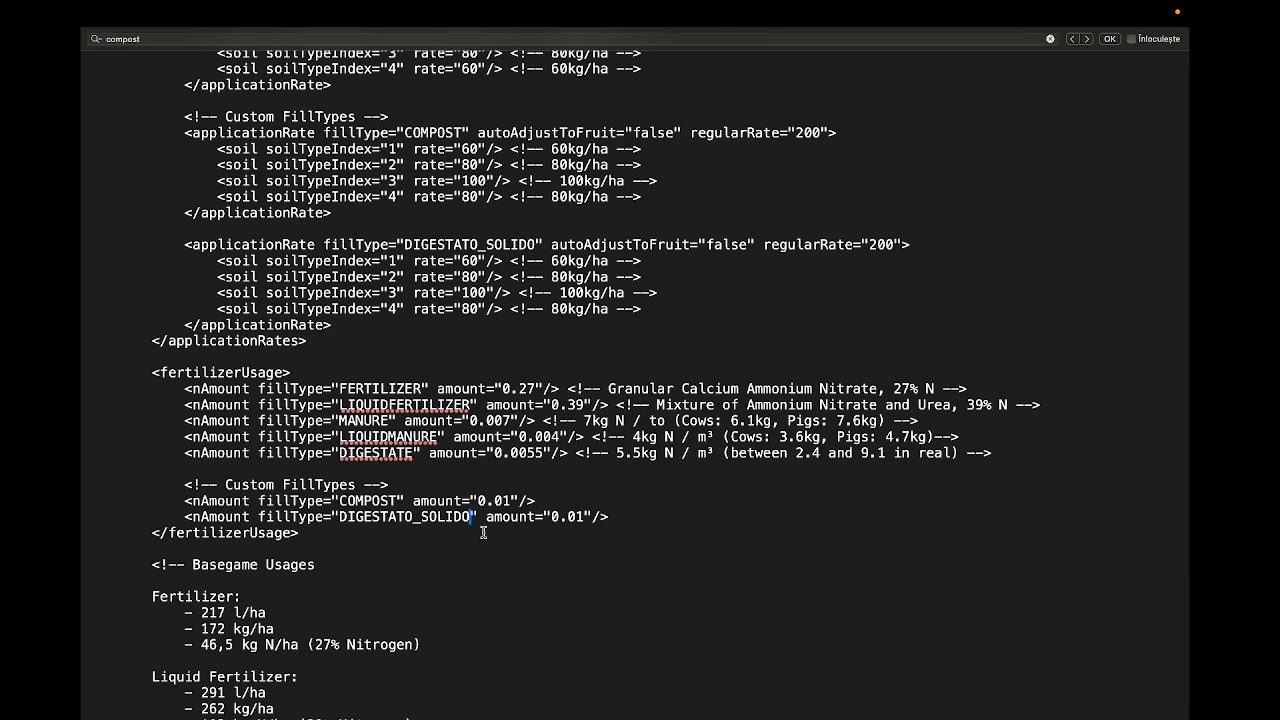
{"action": "key", "text": "super+q"}
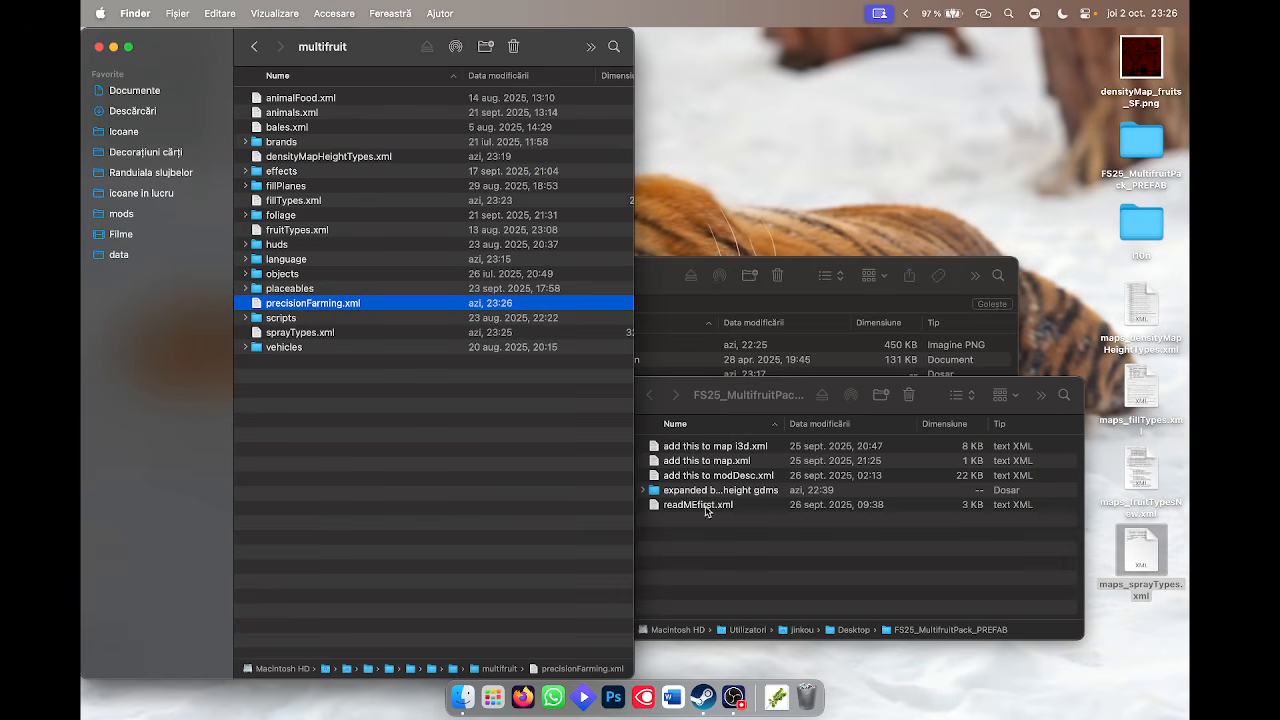
Move the four desktop copies of the map's densityMapHeightTypes, fillTypes, fruitTypesNew and sprayTypes XML files to the Trash.
{"action": "left_click", "coordinate": [719, 537]}
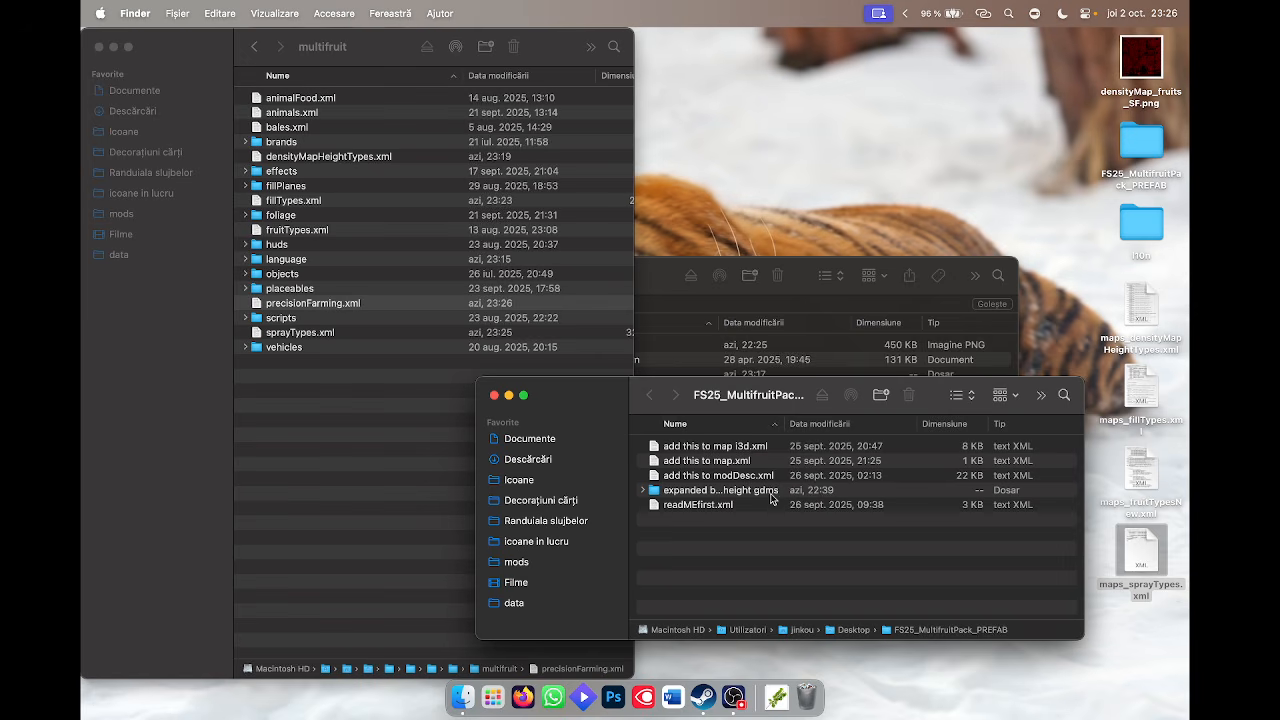
{"action": "left_click", "coordinate": [1098, 292]}
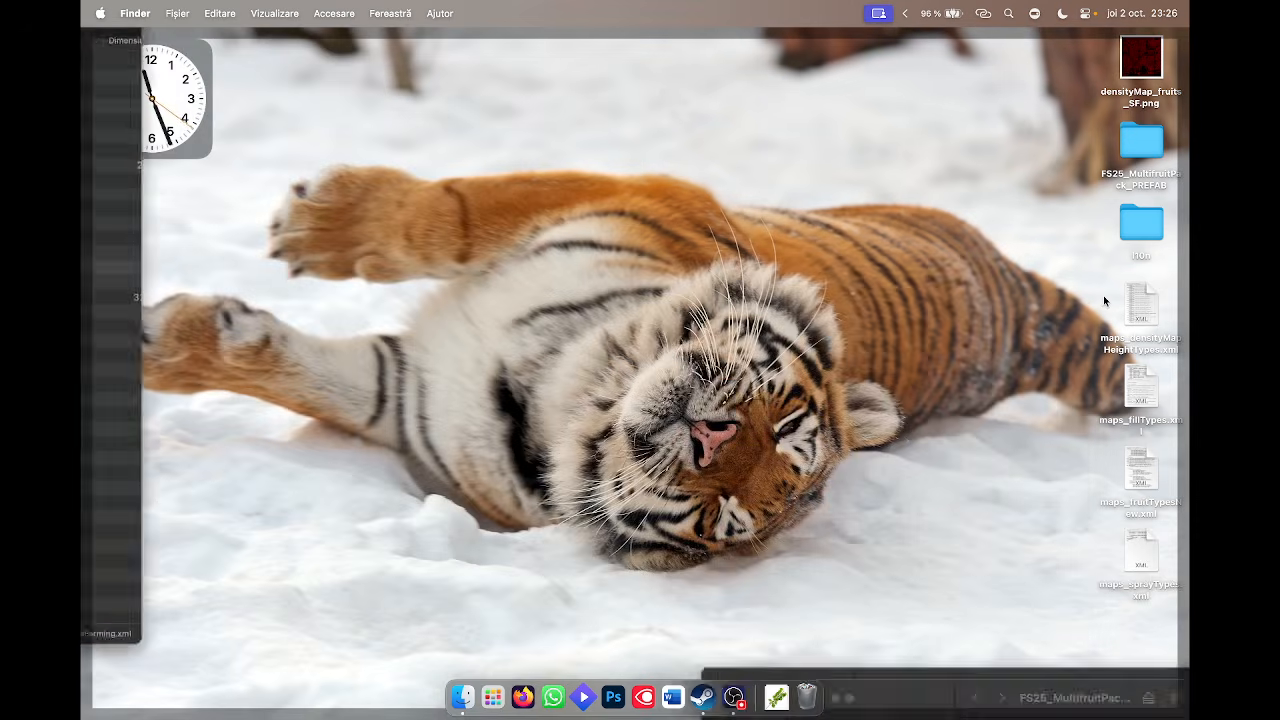
{"action": "left_click", "coordinate": [1106, 302]}
{"action": "left_click_drag", "start_coordinate": [1115, 292], "coordinate": [1180, 564]}
{"action": "right_click", "coordinate": [1137, 550]}
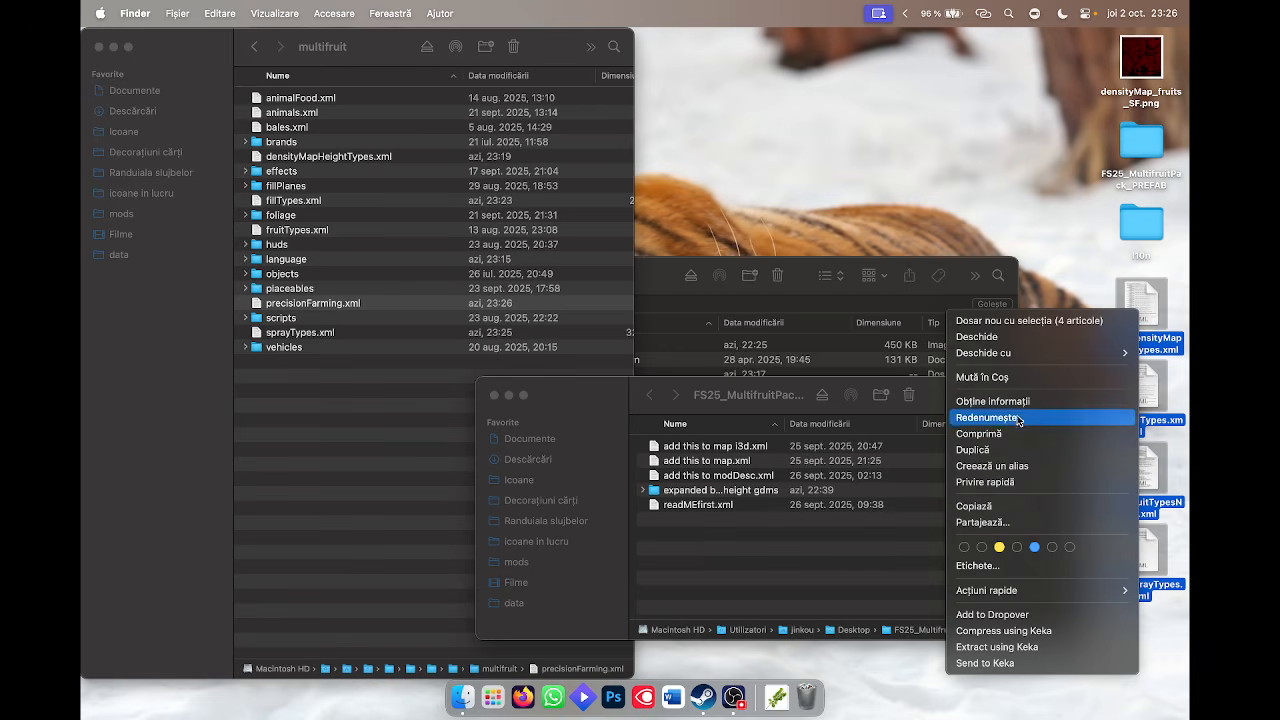
{"action": "key", "text": "Escape"}
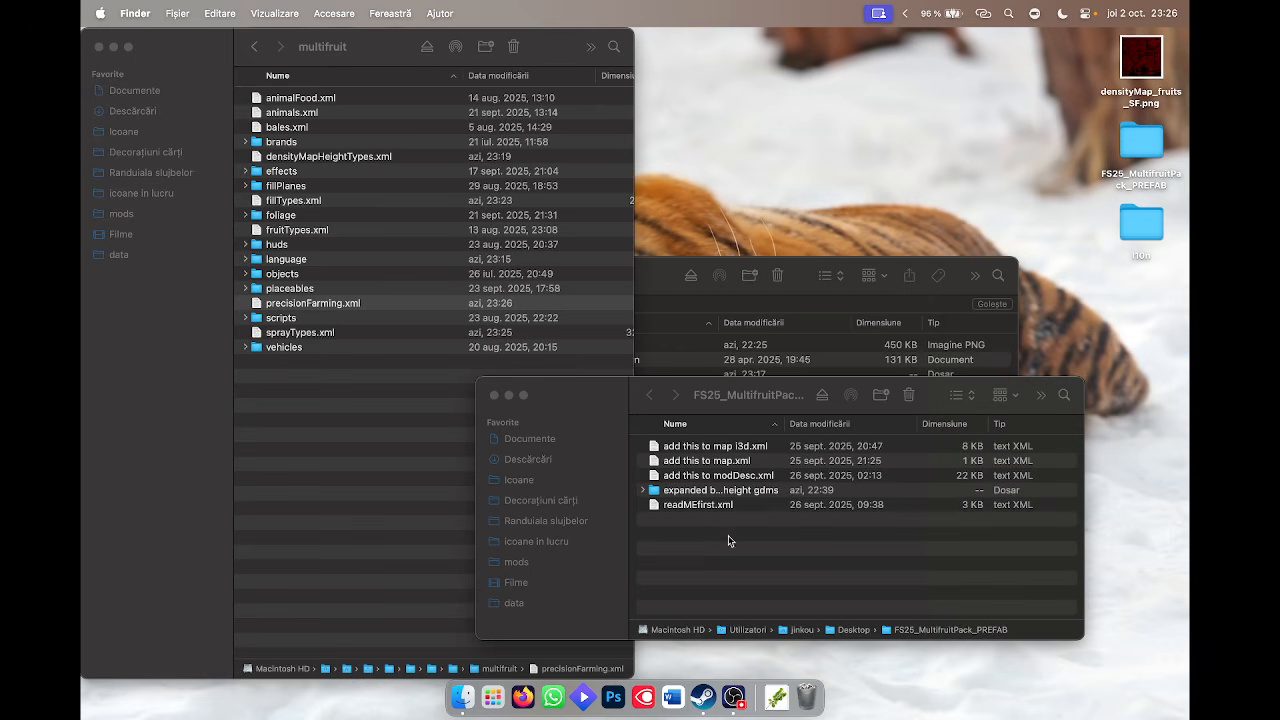
Close the FS25_MultifruitPack_PREFAB window and move the FS25_Etruria folder from the mods folder to the Trash.
{"action": "left_click", "coordinate": [660, 402]}
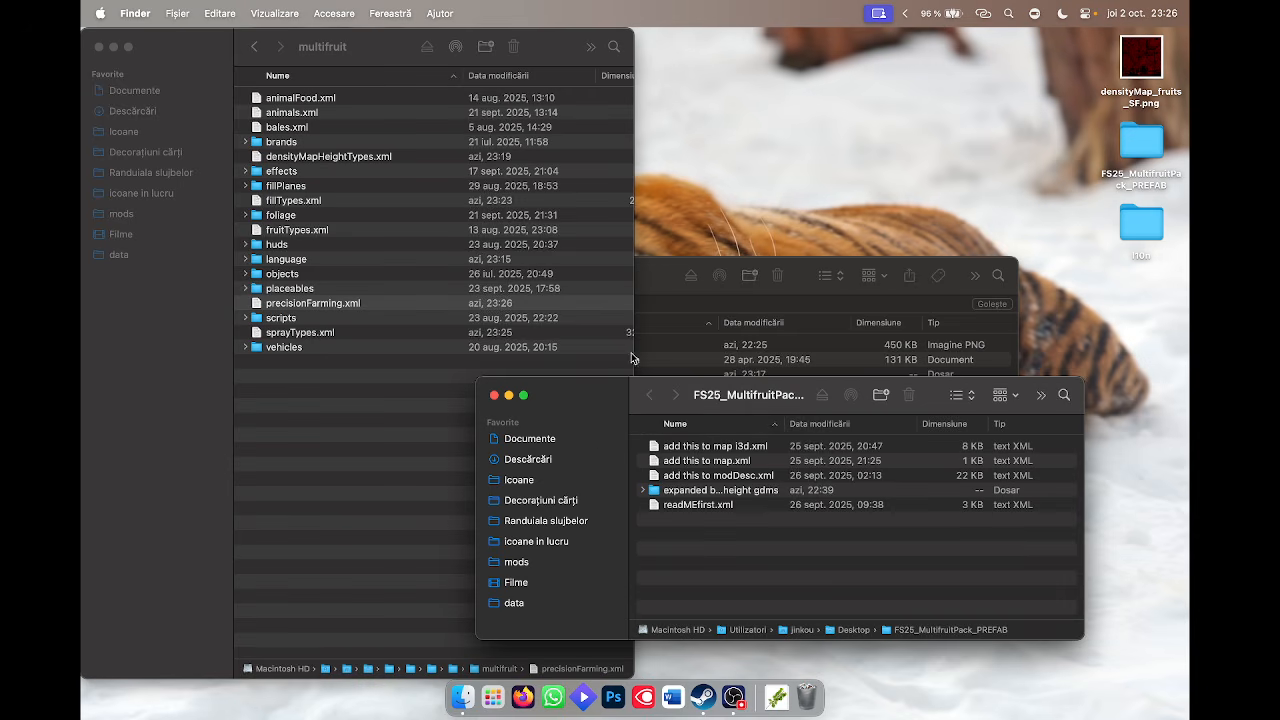
{"action": "left_click", "coordinate": [493, 395]}
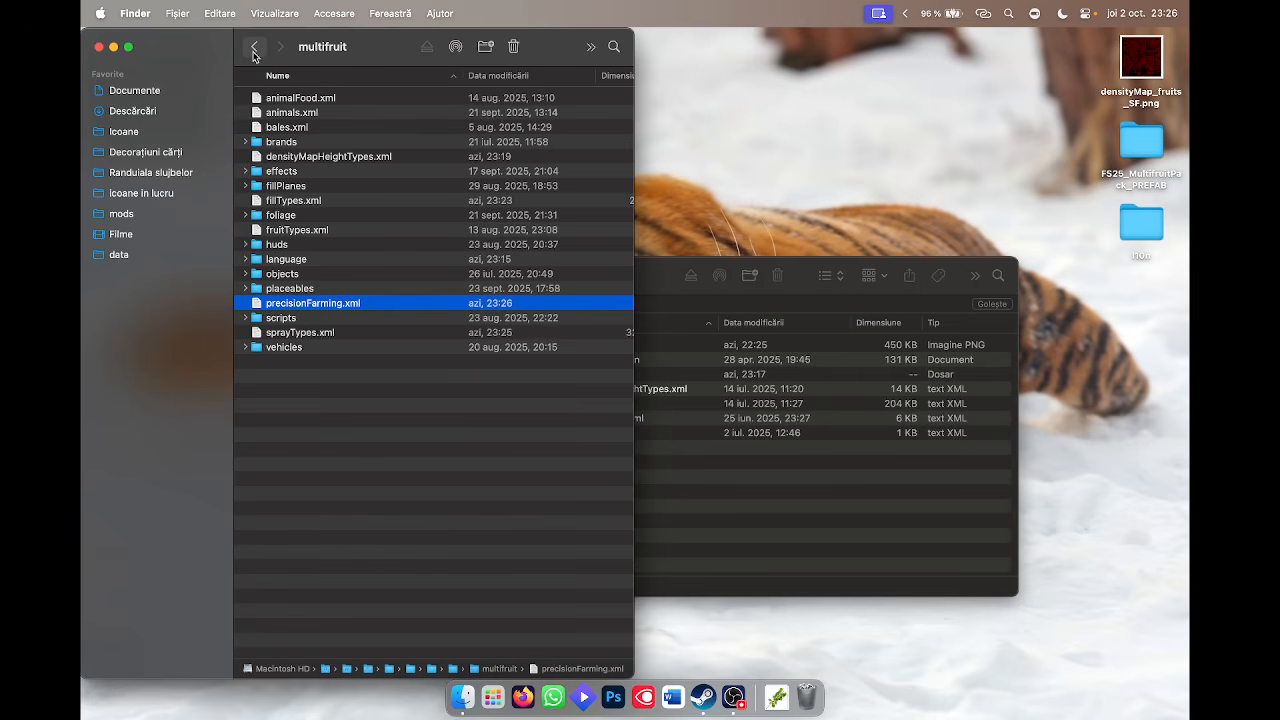
{"action": "left_click", "coordinate": [254, 47]}
{"action": "left_click", "coordinate": [254, 47]}
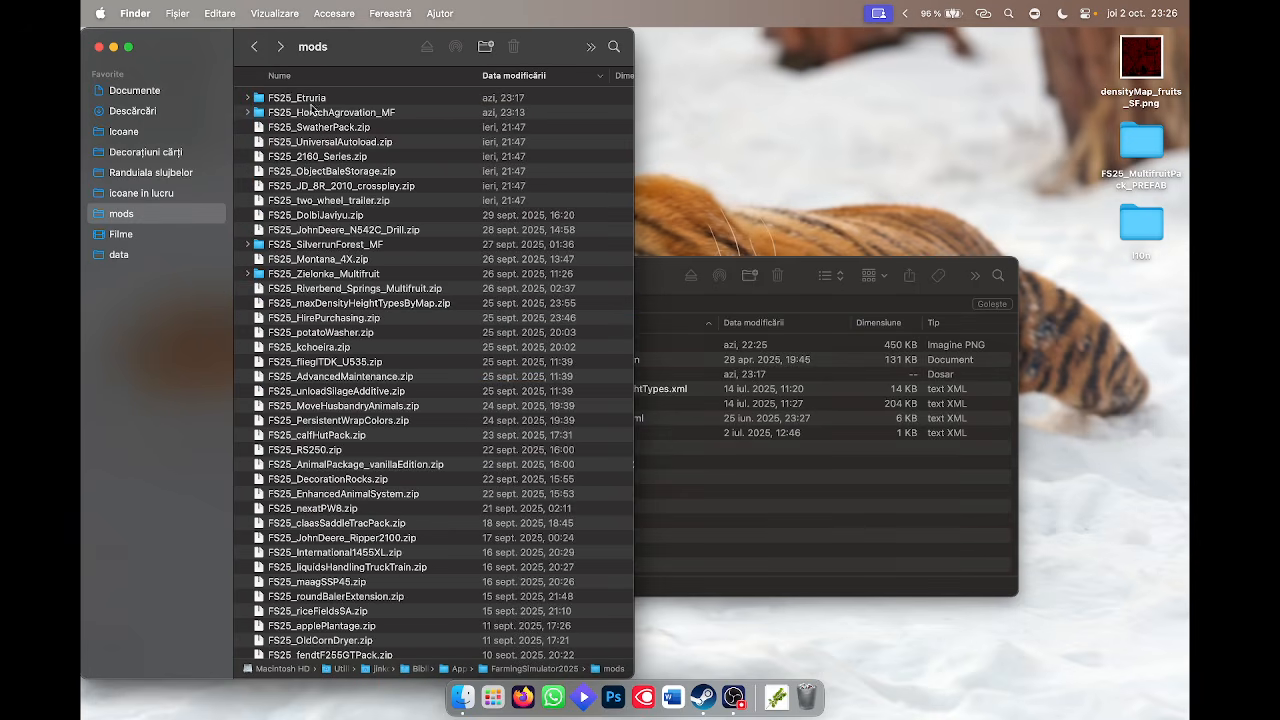
{"action": "right_click", "coordinate": [290, 100]}
{"action": "left_click", "coordinate": [326, 127]}
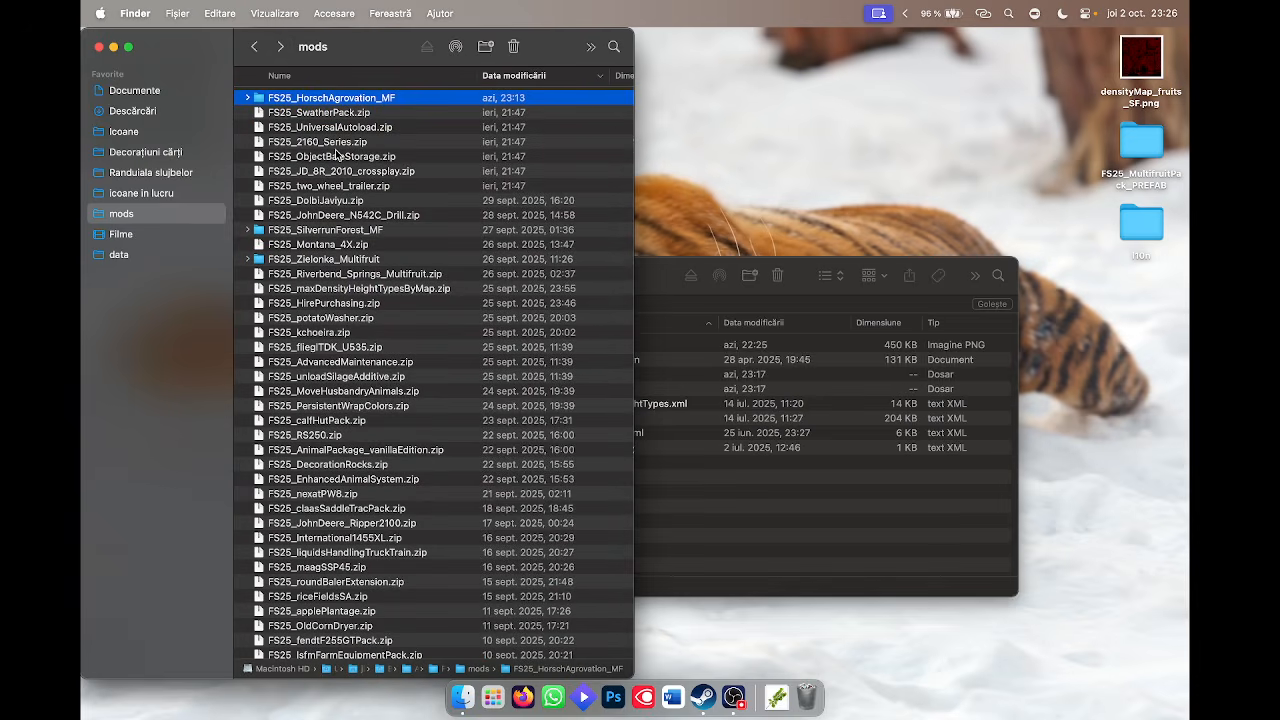
Look through the multifruit folder inside FS25_HorschAgrovation_MF and return to the mods folder.
{"action": "left_click", "coordinate": [337, 155]}
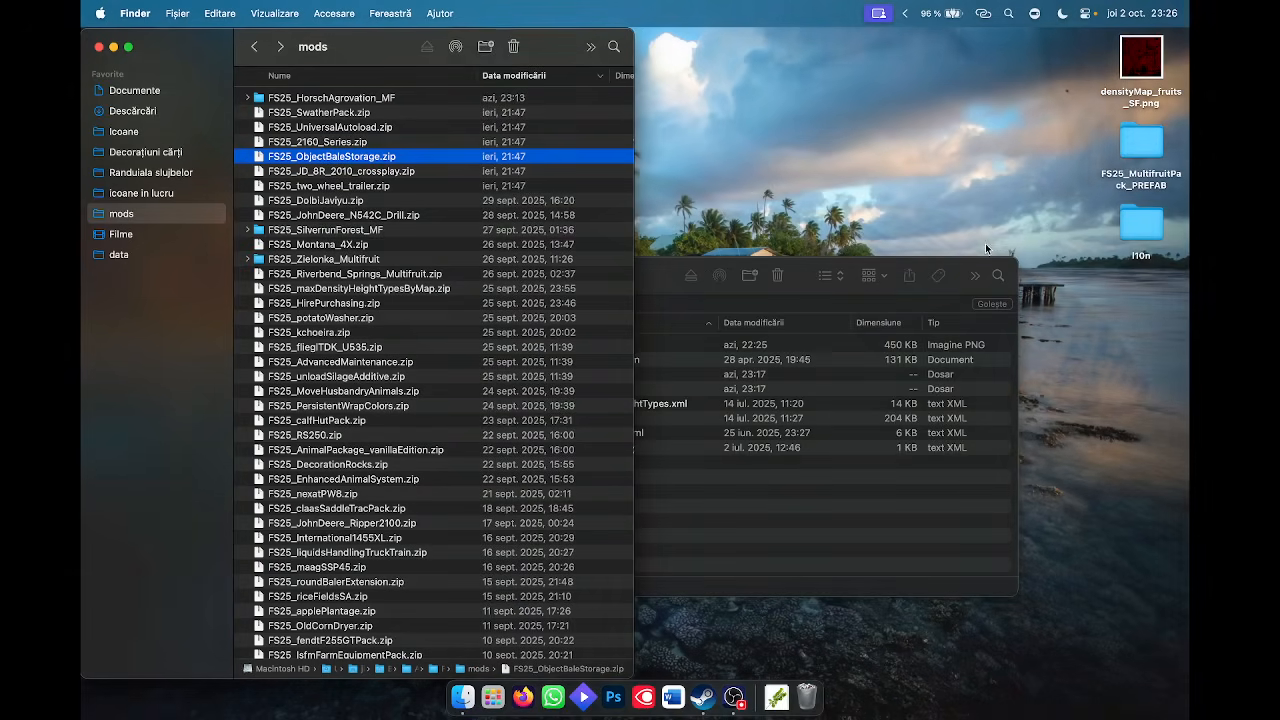
{"action": "double_click", "coordinate": [295, 97]}
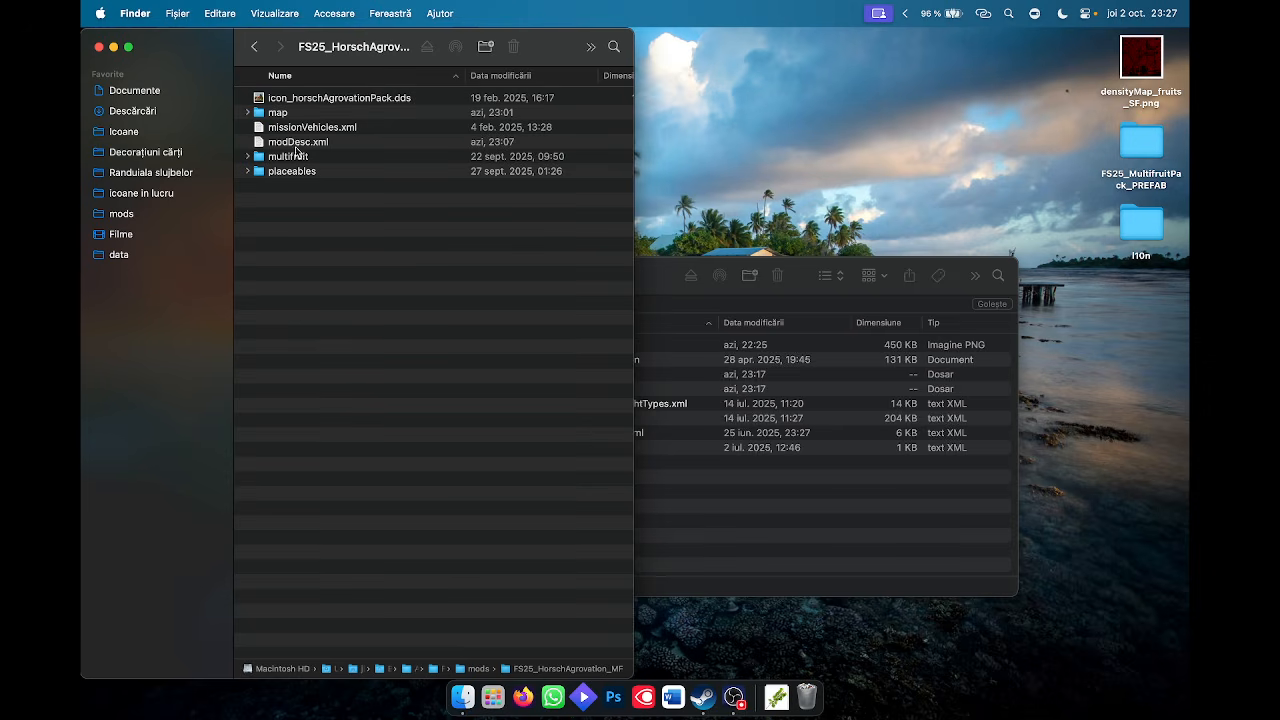
{"action": "double_click", "coordinate": [277, 157]}
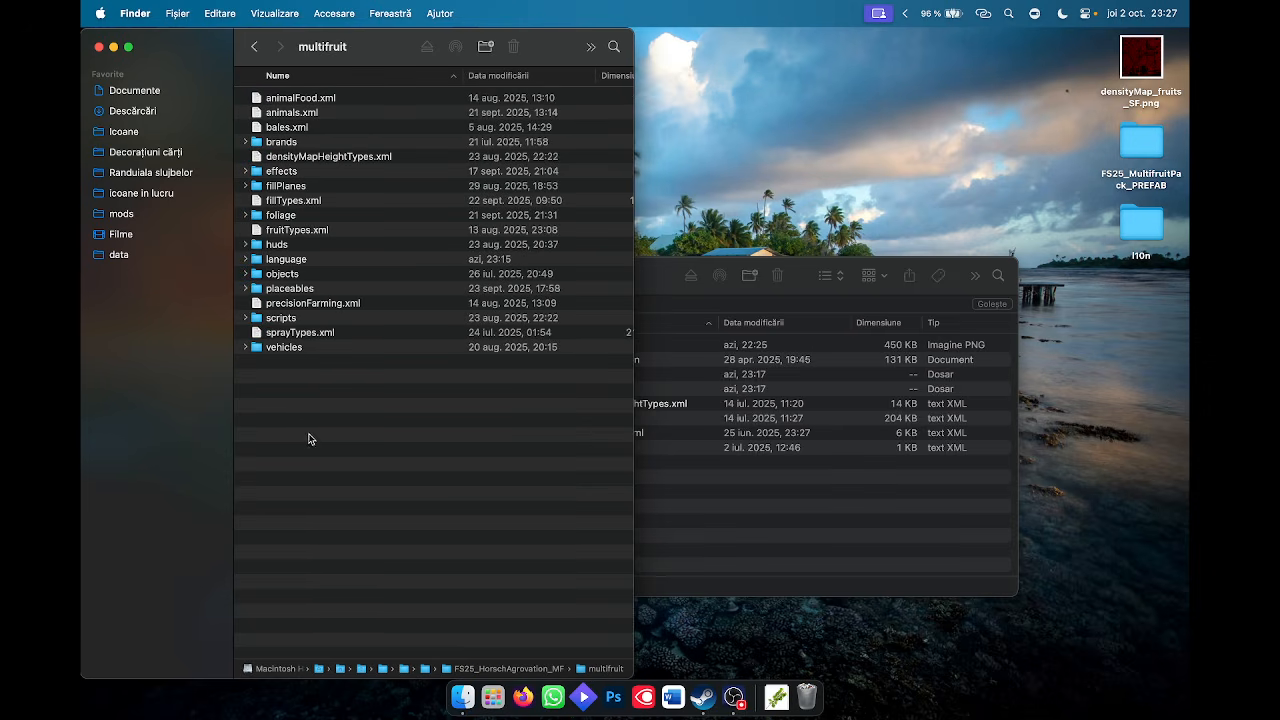
{"action": "left_click", "coordinate": [262, 50]}
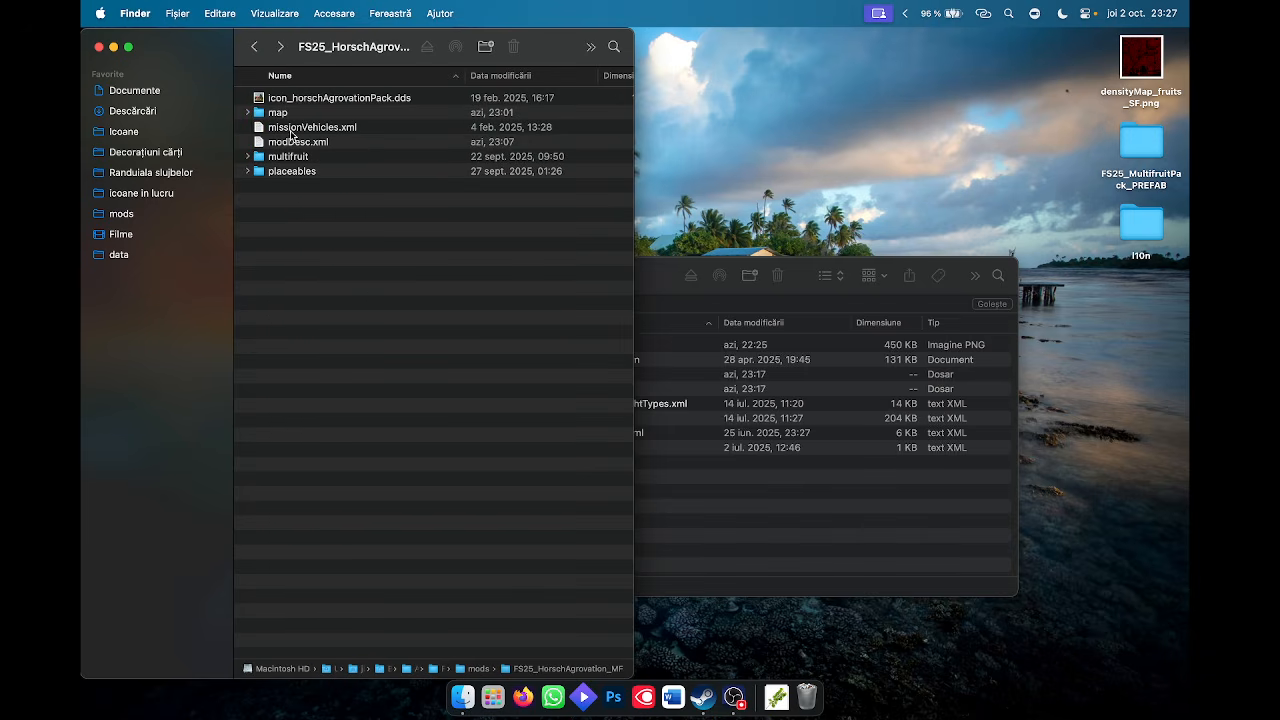
{"action": "left_click", "coordinate": [261, 47]}
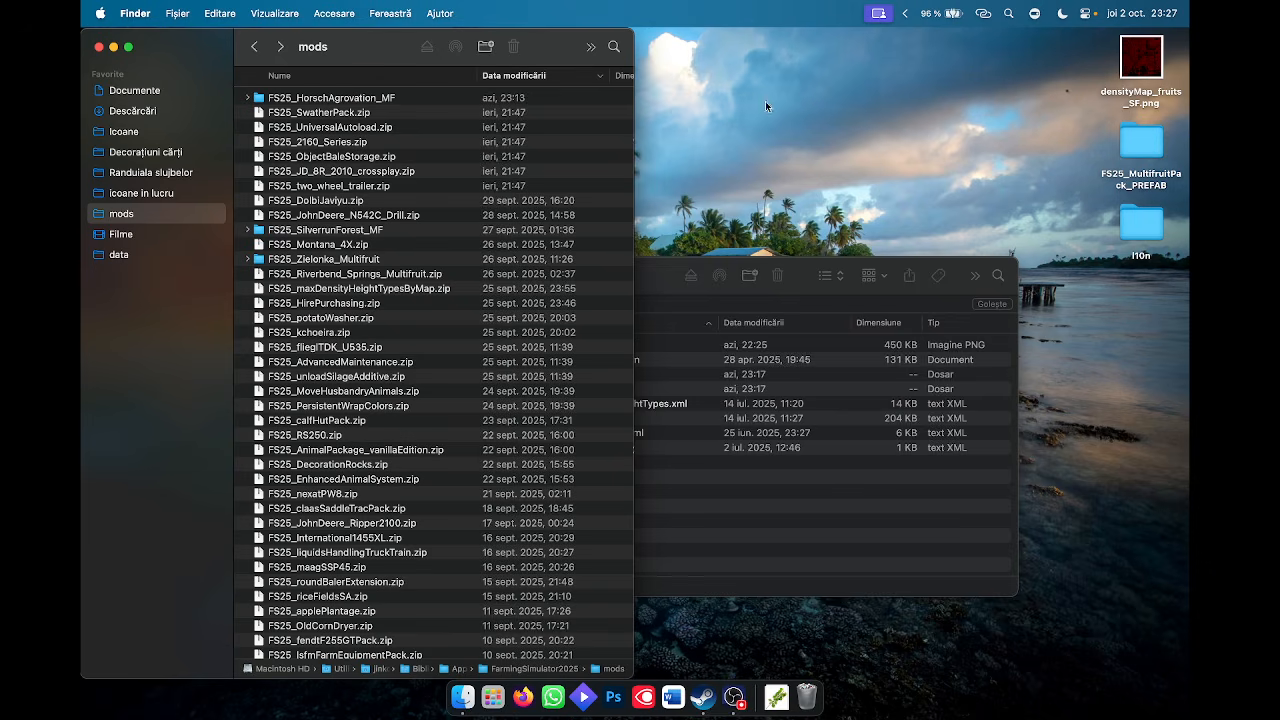
Close the Trash window and the mods folder window.
{"action": "left_click", "coordinate": [660, 286]}
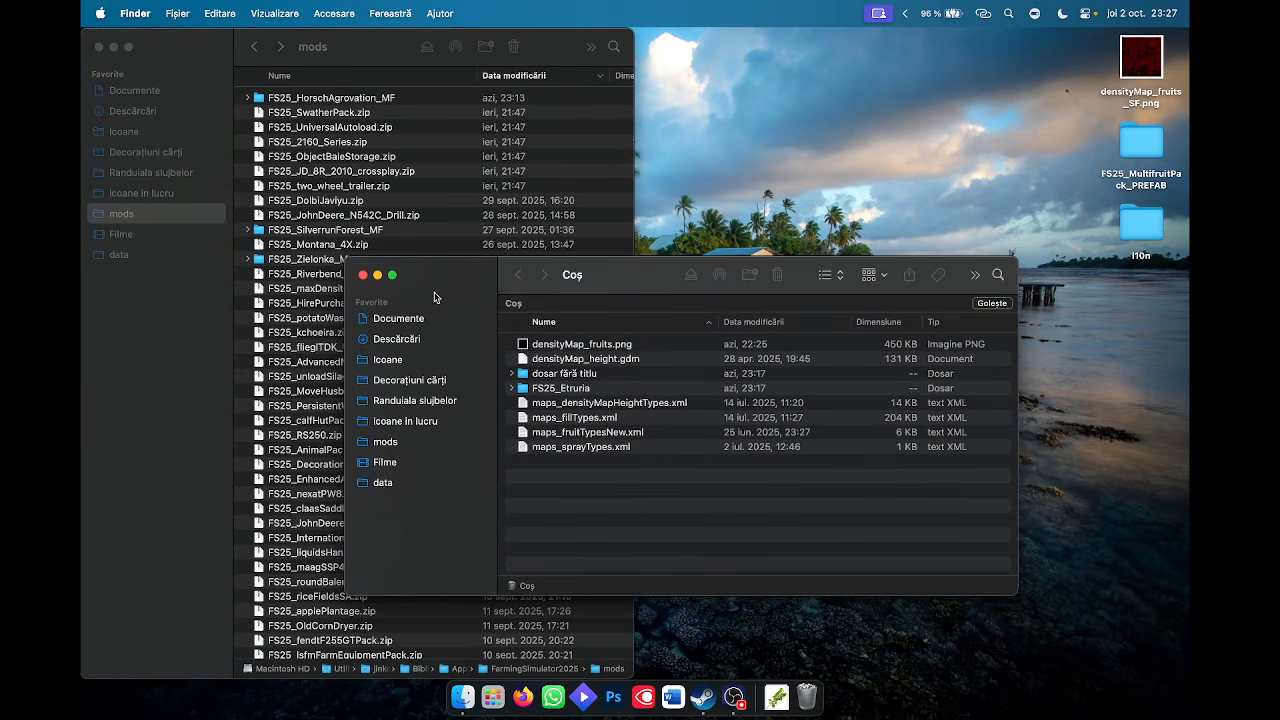
{"action": "left_click", "coordinate": [362, 275]}
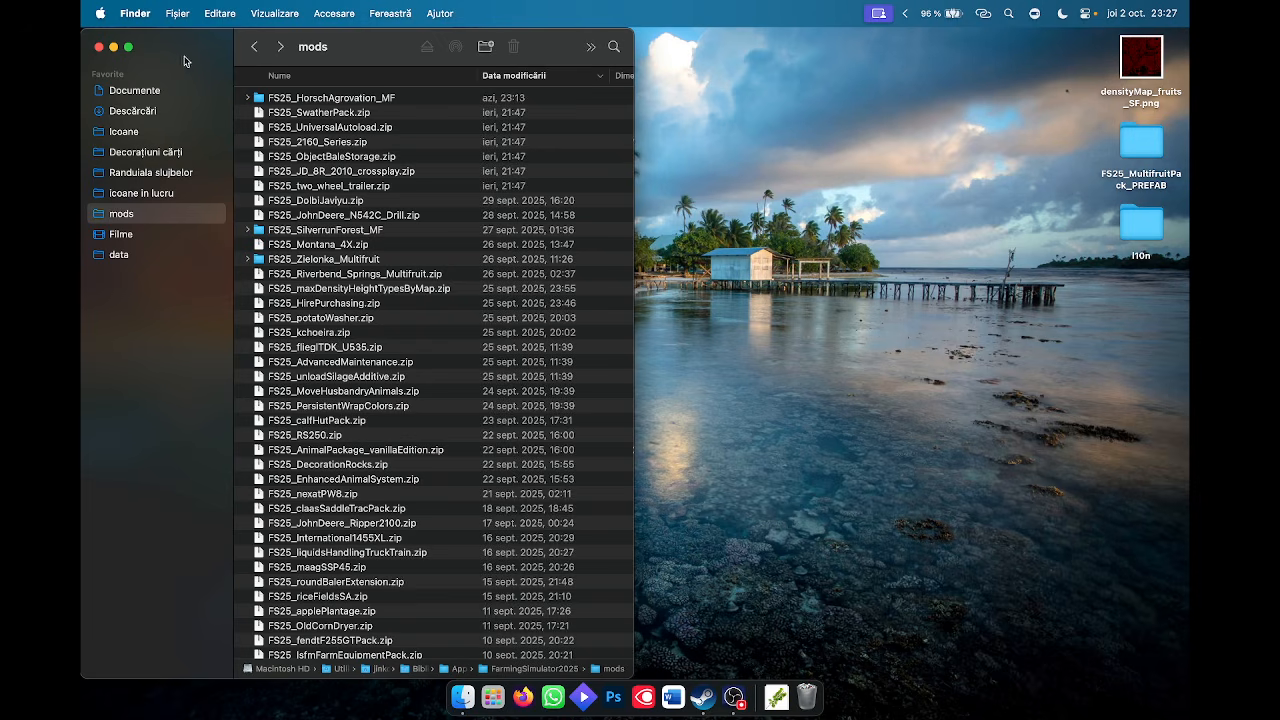
{"action": "left_click", "coordinate": [99, 47]}
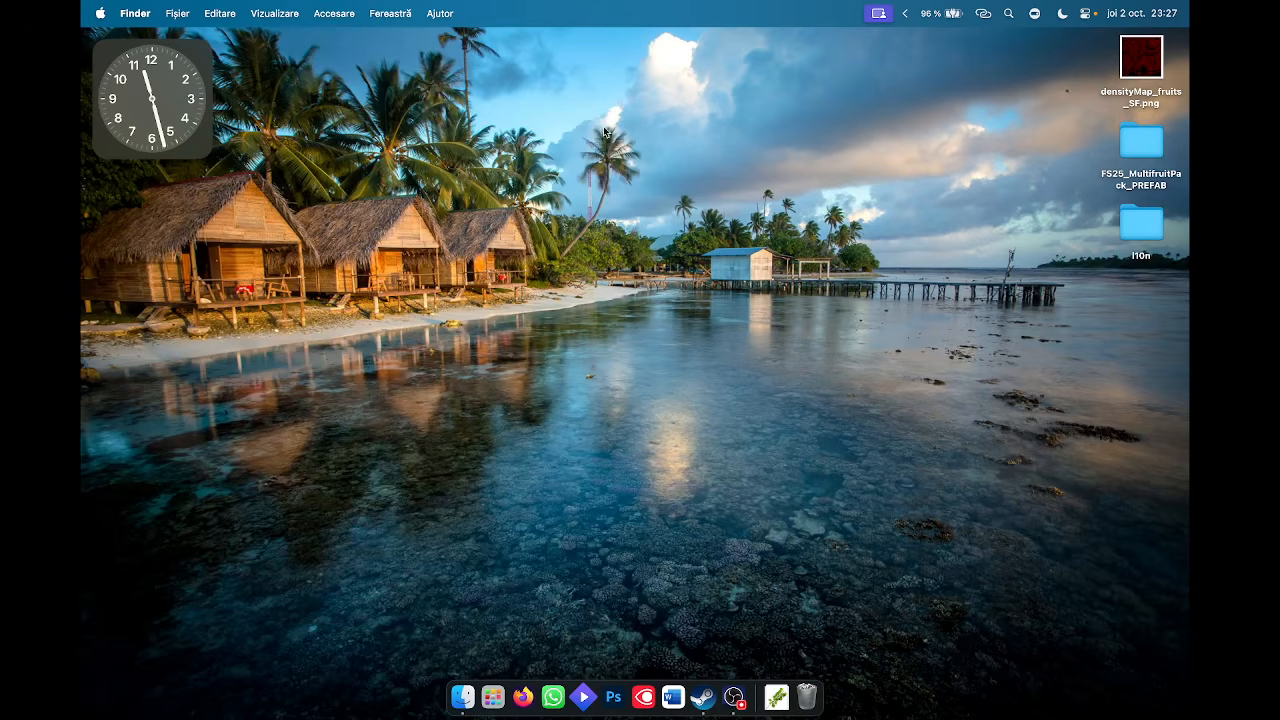